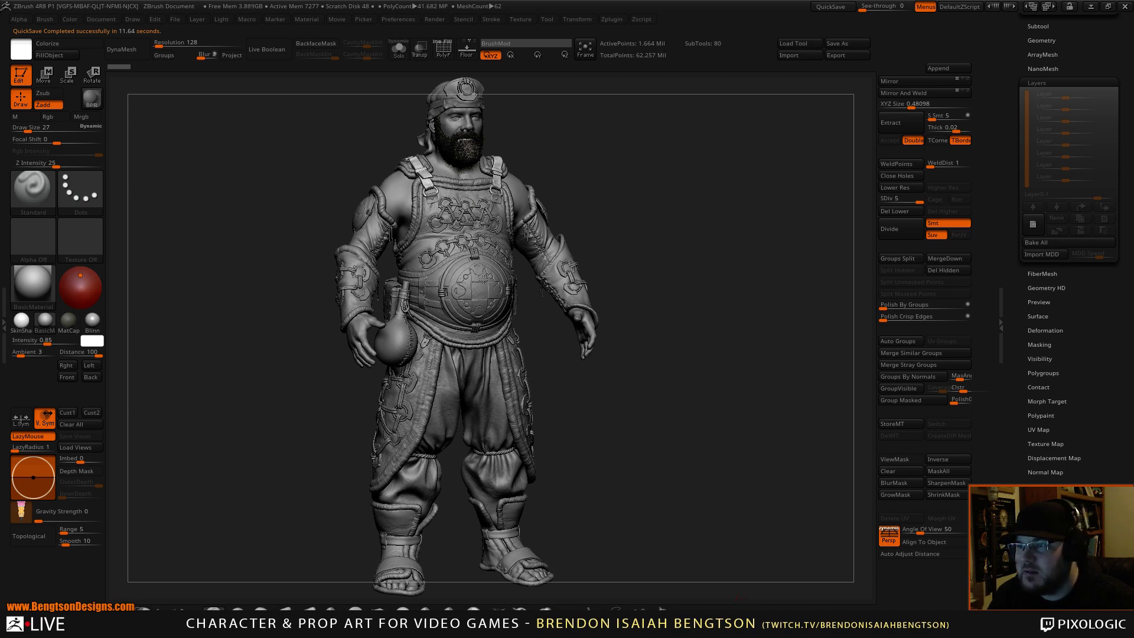
Step: Inspect the front of the character's torso, covering the laced chest rings, the round belly plate and the belt
{"action": "right_click_drag", "start_coordinate": [483, 279], "coordinate": [484, 307]}
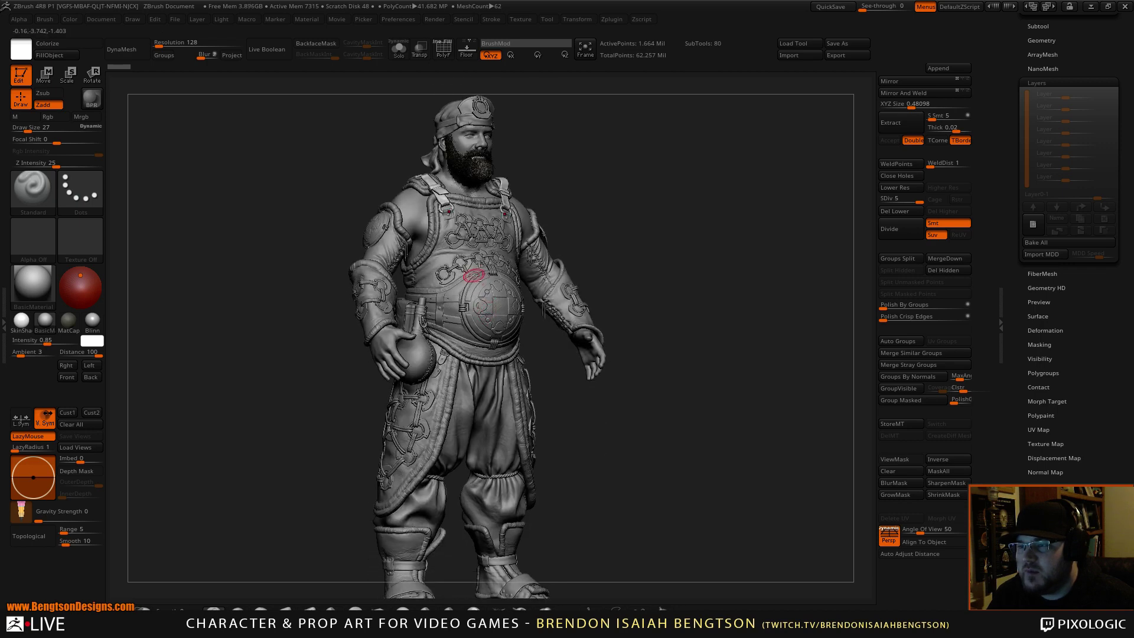
{"action": "right_click_drag", "start_coordinate": [473, 350], "coordinate": [466, 497], "text": "ctrl"}
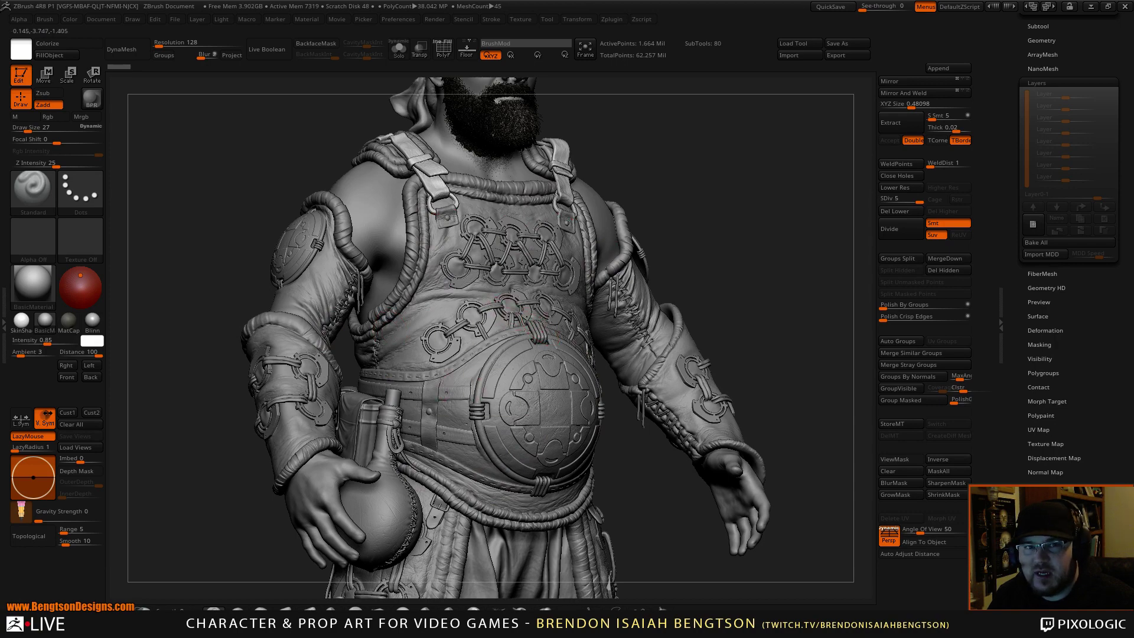
{"action": "right_click_drag", "start_coordinate": [543, 320], "coordinate": [538, 359], "text": "ctrl"}
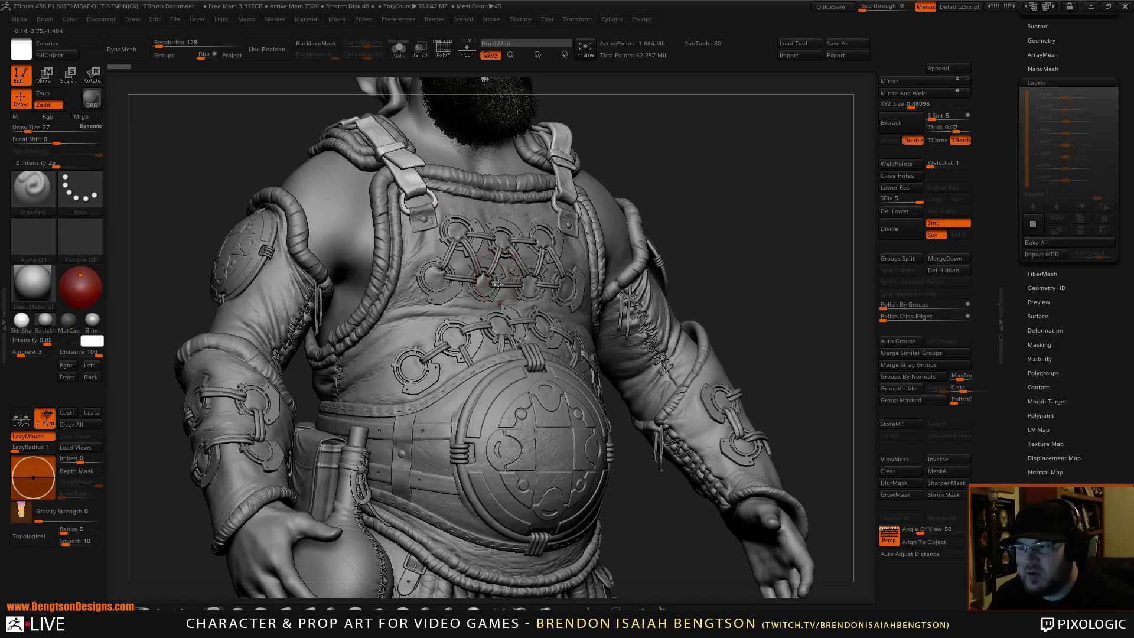
{"action": "mouse_move", "coordinate": [498, 284]}
{"action": "right_mouse_down", "text": "alt"}
{"action": "mouse_move", "coordinate": [507, 356]}
{"action": "mouse_move", "coordinate": [477, 359]}
{"action": "right_mouse_up", "text": "alt"}
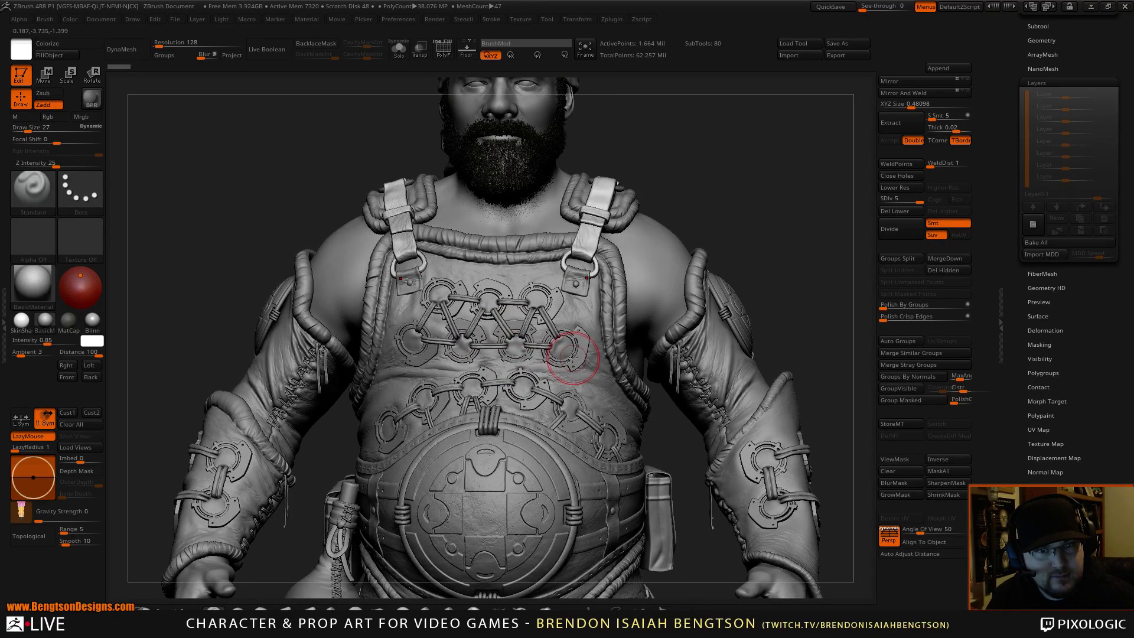
{"action": "right_click_drag", "start_coordinate": [629, 371], "coordinate": [559, 317], "text": "alt"}
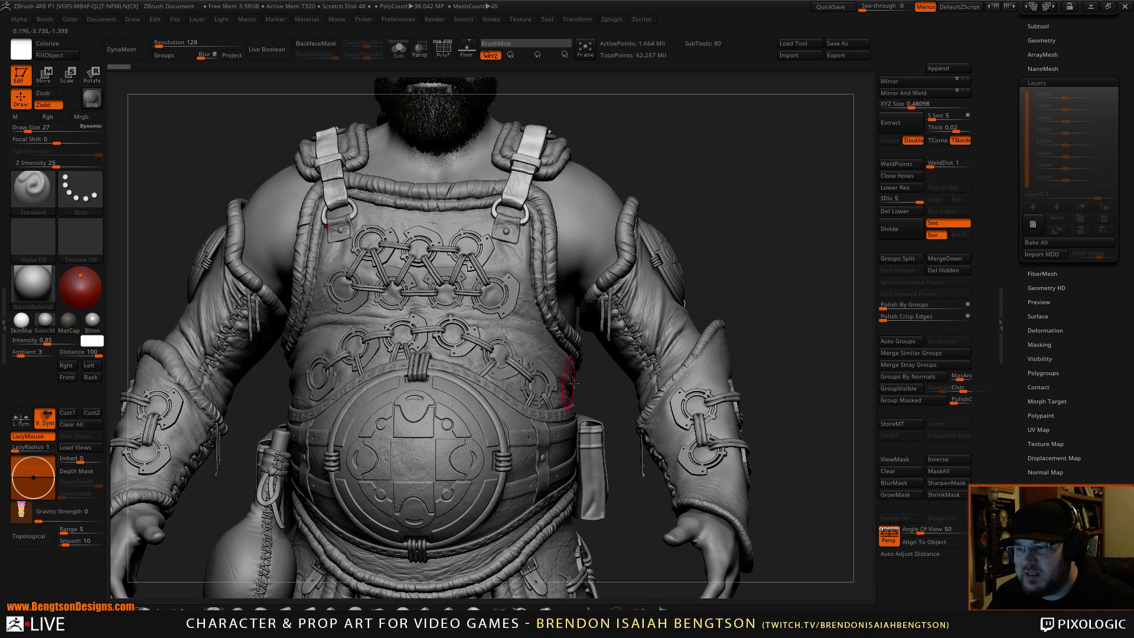
{"action": "right_click_drag", "start_coordinate": [455, 397], "coordinate": [512, 309], "text": "ctrl"}
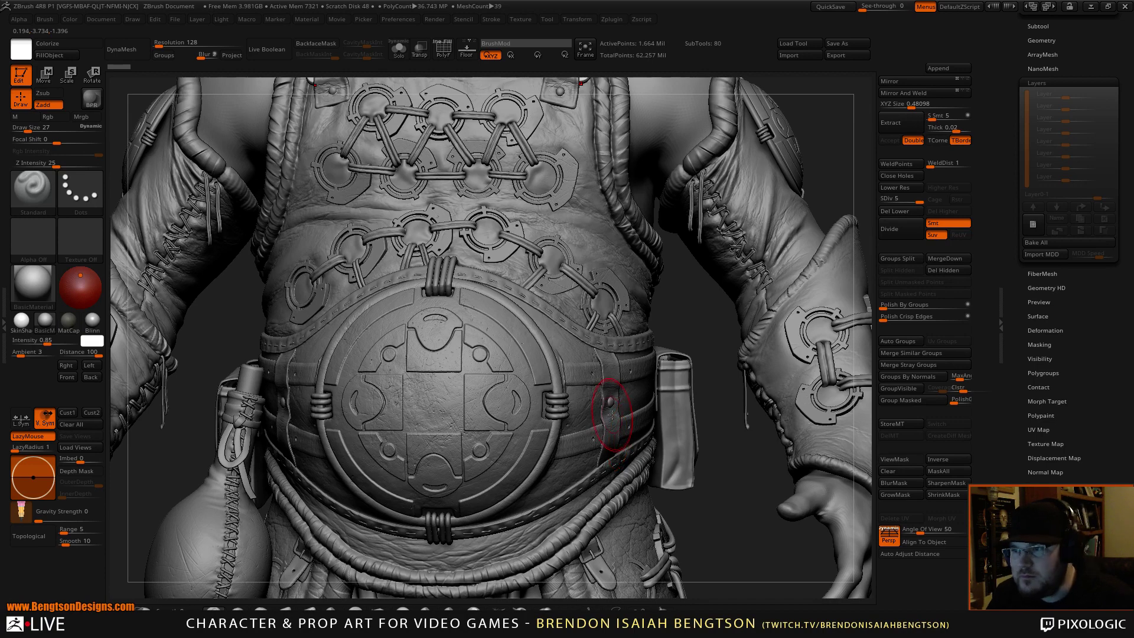
{"action": "right_click_drag", "start_coordinate": [497, 355], "coordinate": [512, 357]}
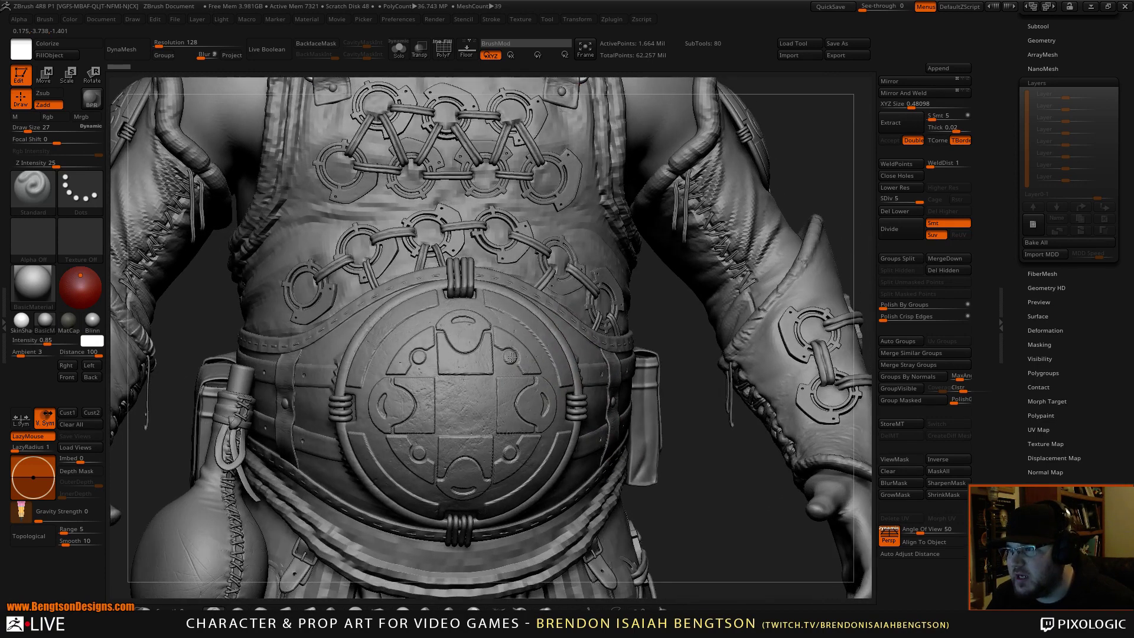
{"action": "right_click_drag", "start_coordinate": [428, 353], "coordinate": [612, 301], "text": "alt"}
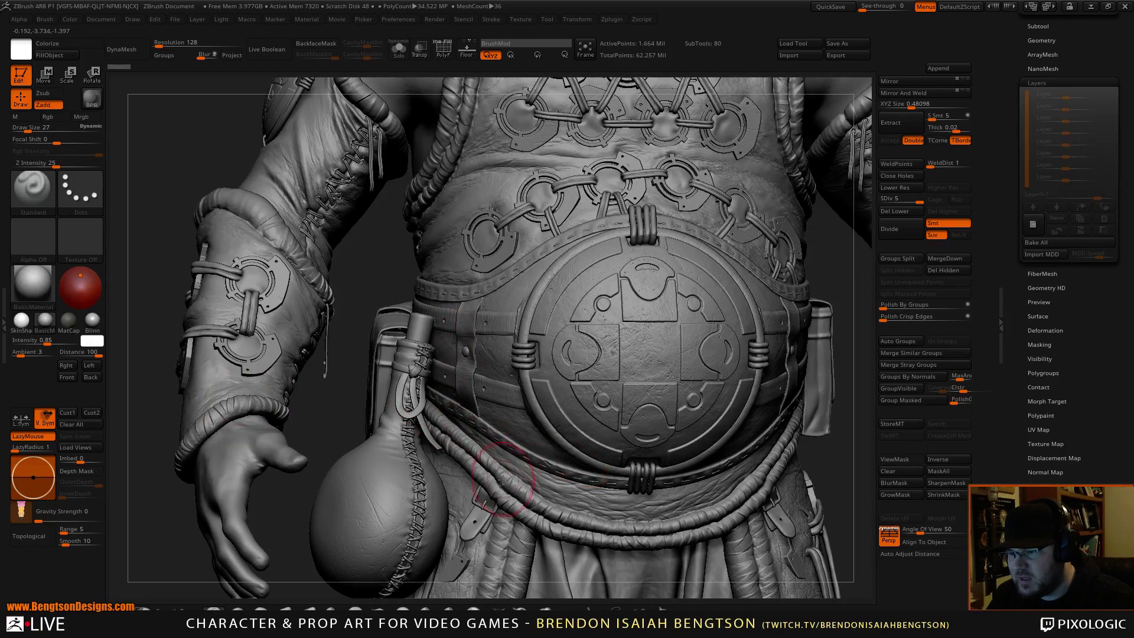
Step: Inspect the laced thigh panels, the belt pouches and the back of the vest up to the head wrap
{"action": "right_click_drag", "start_coordinate": [502, 480], "coordinate": [511, 125], "text": "alt"}
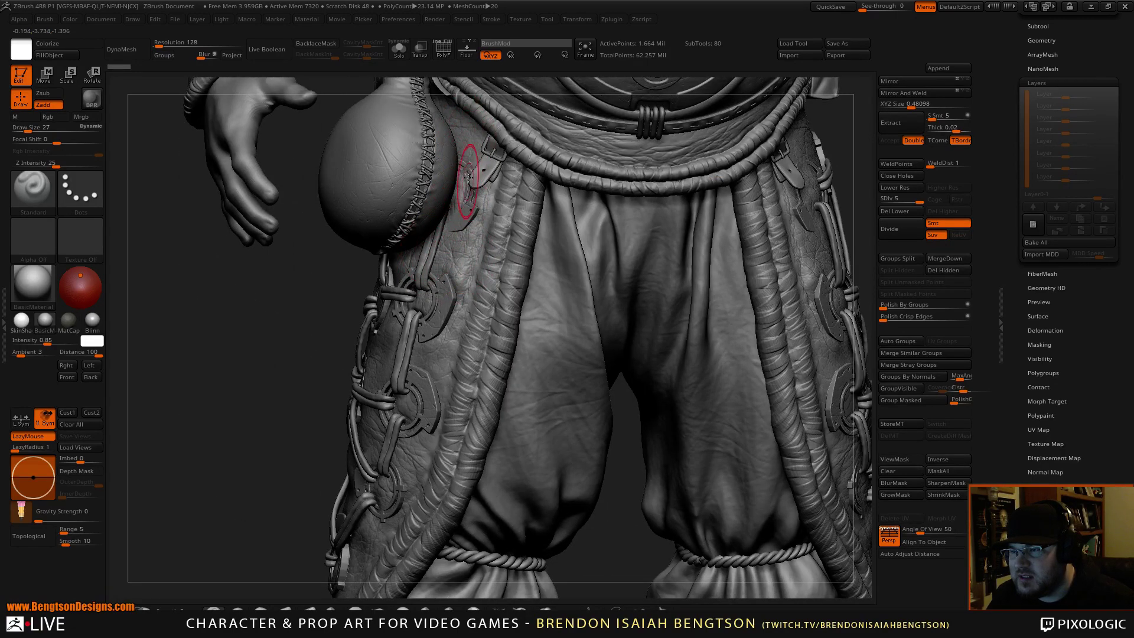
{"action": "right_click_drag", "start_coordinate": [434, 316], "coordinate": [541, 320]}
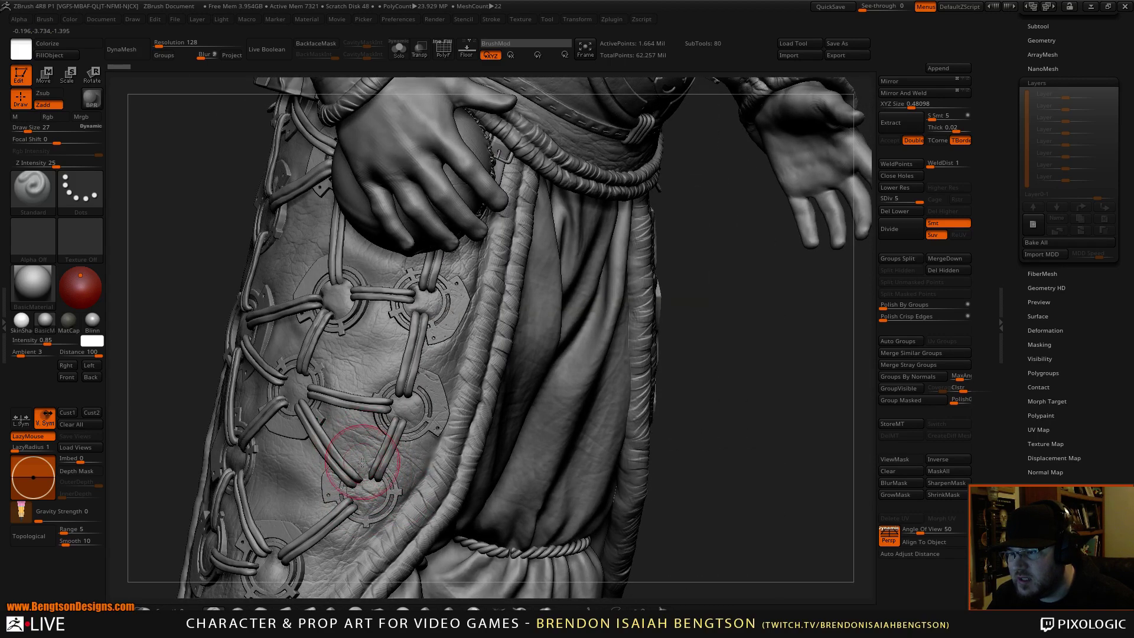
{"action": "mouse_move", "coordinate": [298, 474]}
{"action": "right_mouse_down", "text": "alt"}
{"action": "mouse_move", "coordinate": [373, 412]}
{"action": "mouse_move", "coordinate": [435, 430]}
{"action": "right_mouse_up", "text": "alt"}
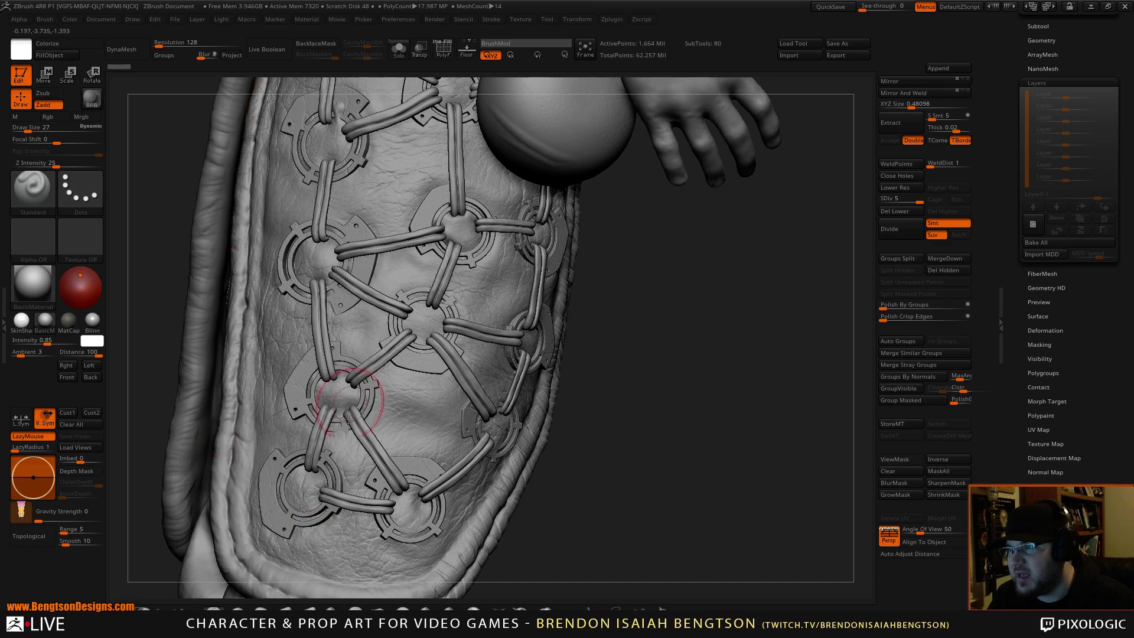
{"action": "right_click_drag", "start_coordinate": [369, 434], "coordinate": [469, 340], "text": "alt"}
{"action": "right_click_drag", "start_coordinate": [340, 452], "coordinate": [443, 458]}
{"action": "right_click_drag", "start_coordinate": [381, 266], "coordinate": [381, 489], "text": "alt"}
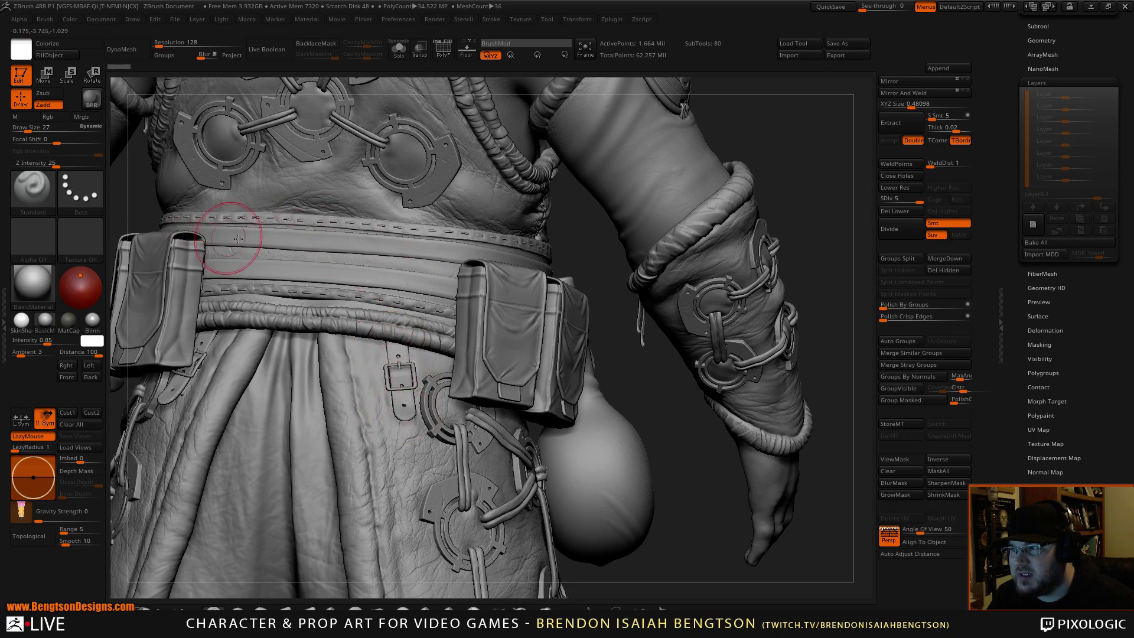
{"action": "right_click_drag", "start_coordinate": [372, 283], "coordinate": [381, 418], "text": "alt"}
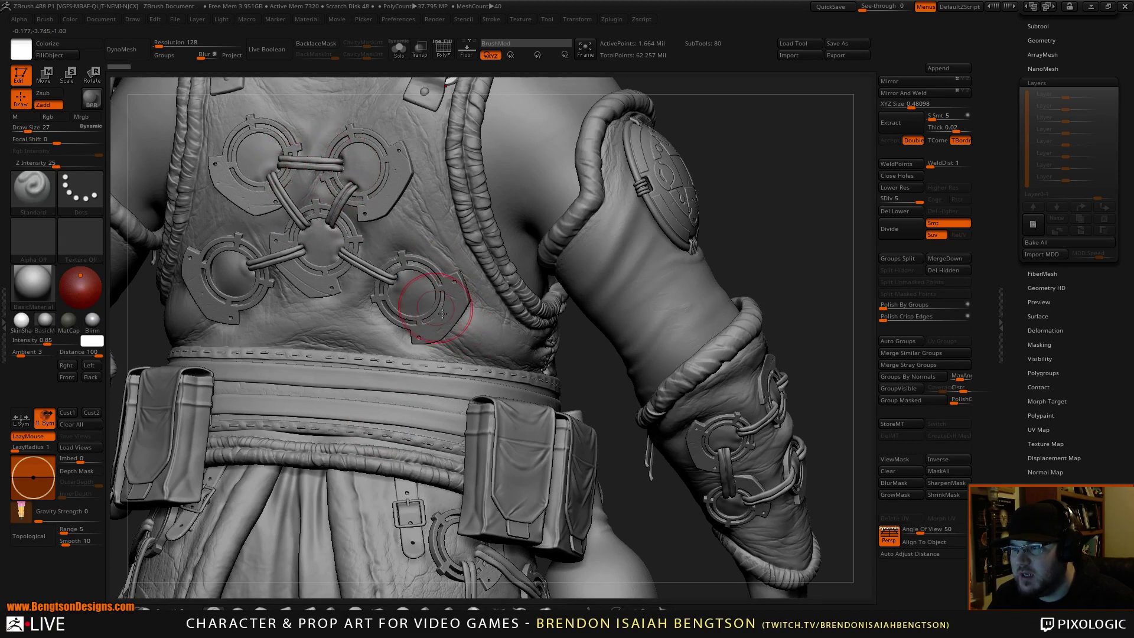
{"action": "right_click_drag", "start_coordinate": [323, 220], "coordinate": [342, 369], "text": "alt"}
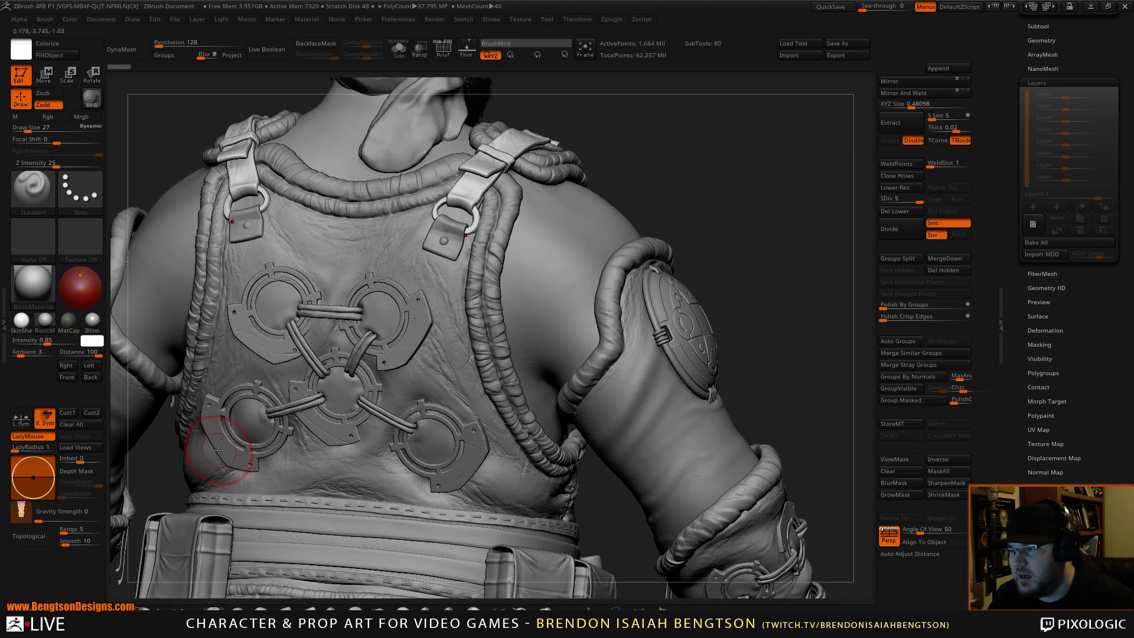
{"action": "right_click_drag", "start_coordinate": [331, 222], "coordinate": [346, 286], "text": "alt"}
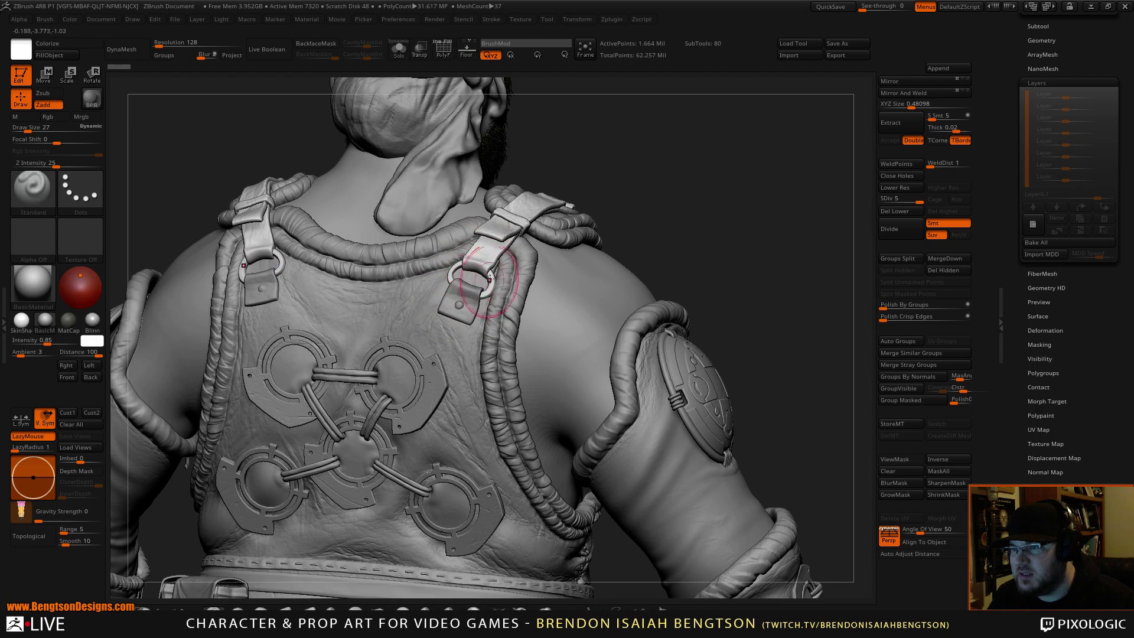
{"action": "right_click_drag", "start_coordinate": [477, 308], "coordinate": [480, 457], "text": "alt"}
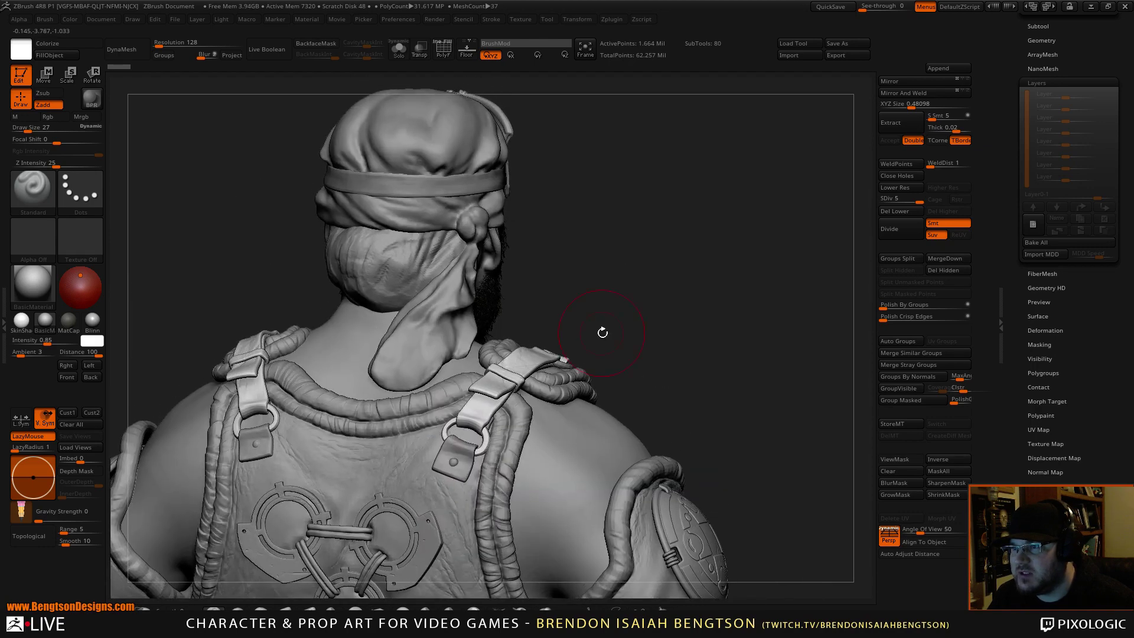
Step: Examine the head and beard, the chest harness, and the hand beside the round flask
{"action": "right_click_drag", "start_coordinate": [603, 332], "coordinate": [462, 317]}
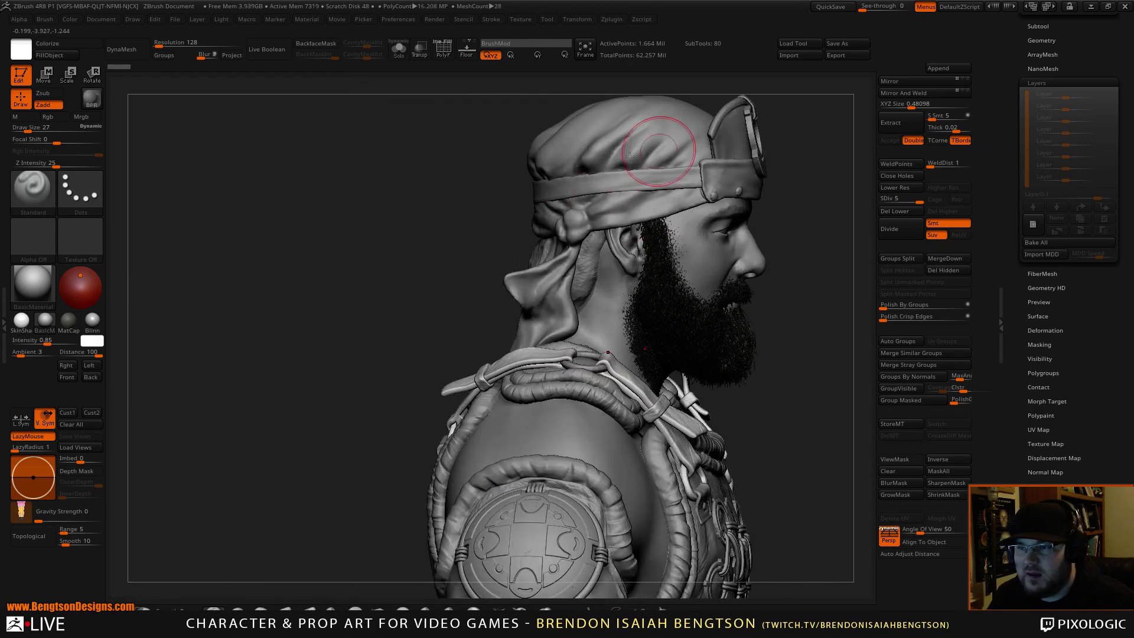
{"action": "right_click_drag", "start_coordinate": [516, 243], "coordinate": [310, 275]}
{"action": "right_click_drag", "start_coordinate": [519, 215], "coordinate": [407, 225]}
{"action": "right_click_drag", "start_coordinate": [605, 586], "coordinate": [554, 402], "text": "alt"}
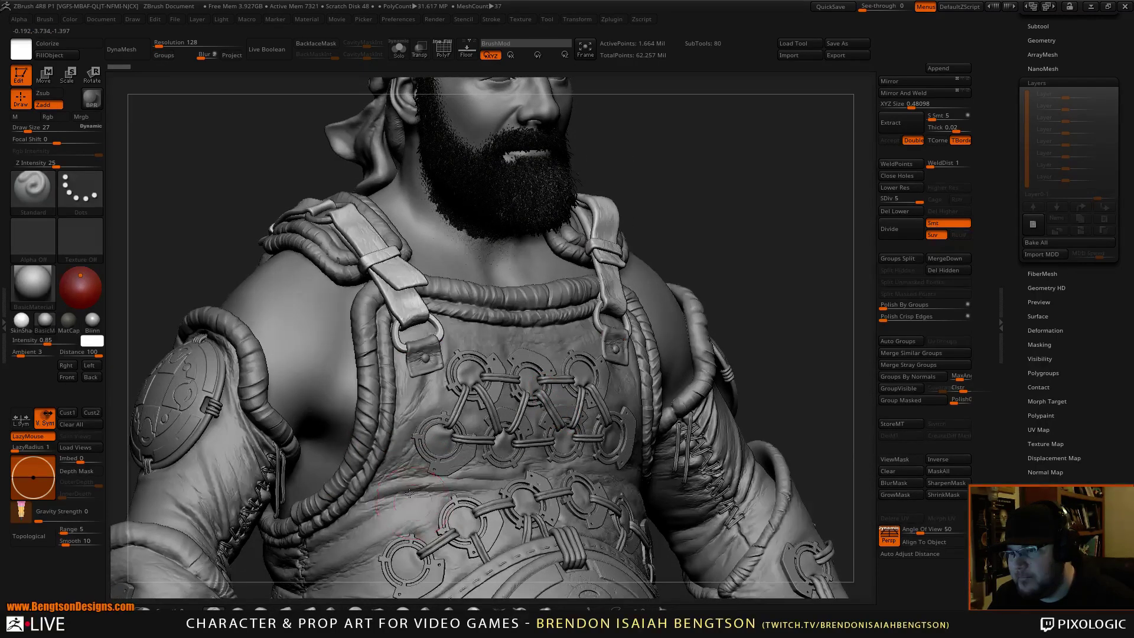
{"action": "right_click_drag", "start_coordinate": [414, 556], "coordinate": [404, 265], "text": "alt"}
{"action": "right_click_drag", "start_coordinate": [214, 596], "coordinate": [270, 409], "text": "alt"}
{"action": "right_click_drag", "start_coordinate": [295, 348], "coordinate": [418, 289]}
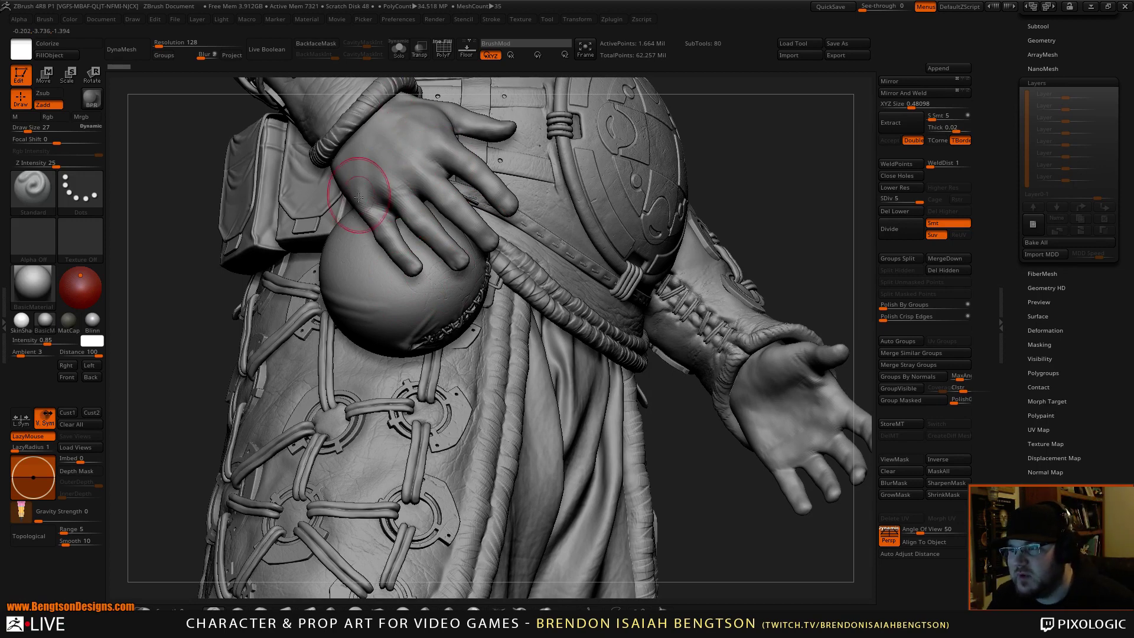
{"action": "right_click_drag", "start_coordinate": [499, 276], "coordinate": [451, 343], "text": "ctrl"}
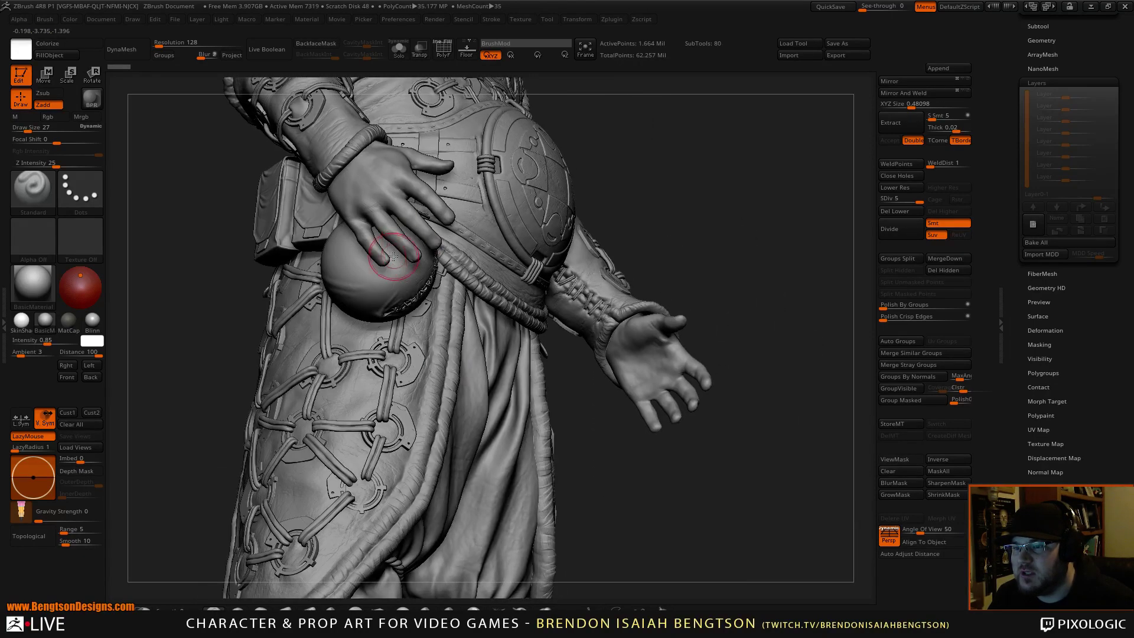
Step: Examine the lower legs, ankle straps and sandals from the front, side and back
{"action": "right_click_drag", "start_coordinate": [456, 396], "coordinate": [469, 143], "text": "alt"}
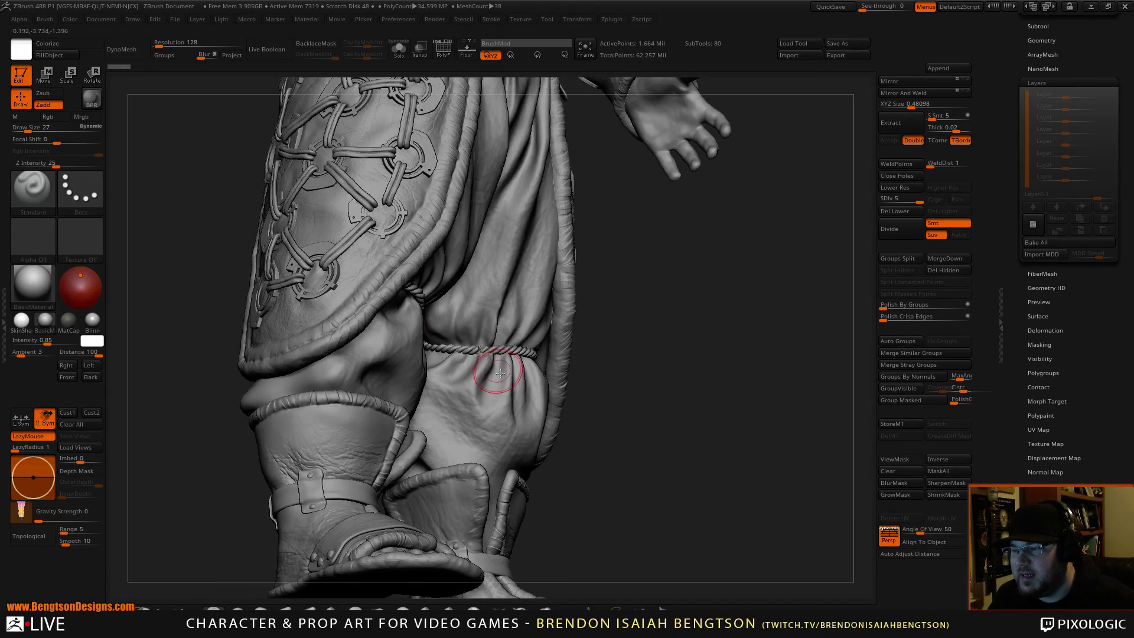
{"action": "right_click_drag", "start_coordinate": [494, 378], "coordinate": [506, 434]}
{"action": "right_click_drag", "start_coordinate": [428, 473], "coordinate": [419, 260], "text": "alt"}
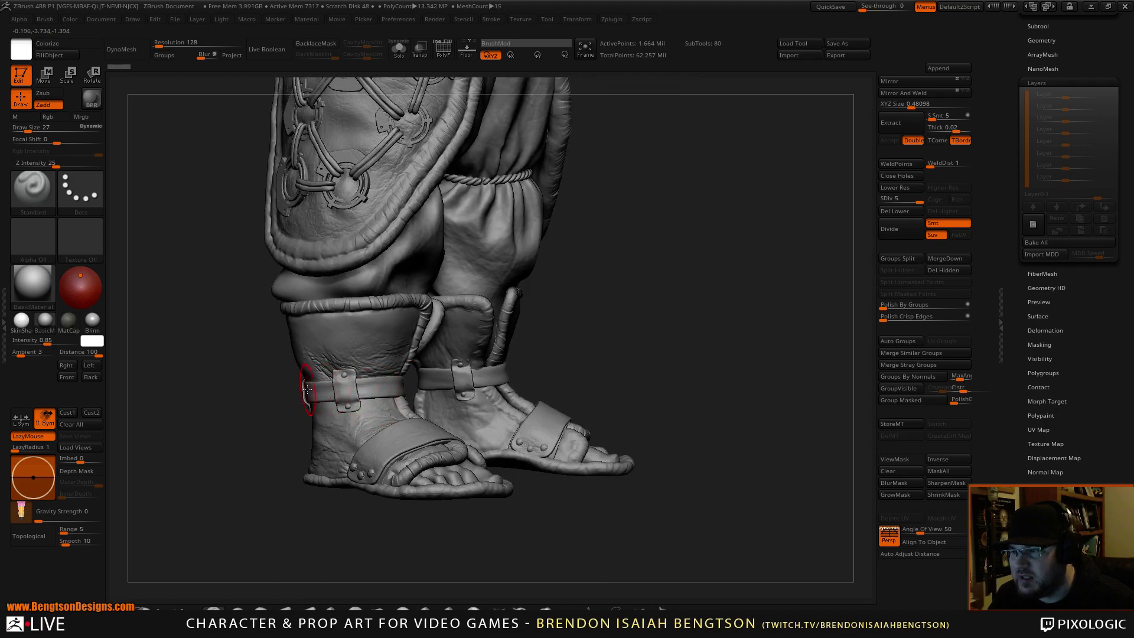
{"action": "right_click_drag", "start_coordinate": [322, 403], "coordinate": [413, 390]}
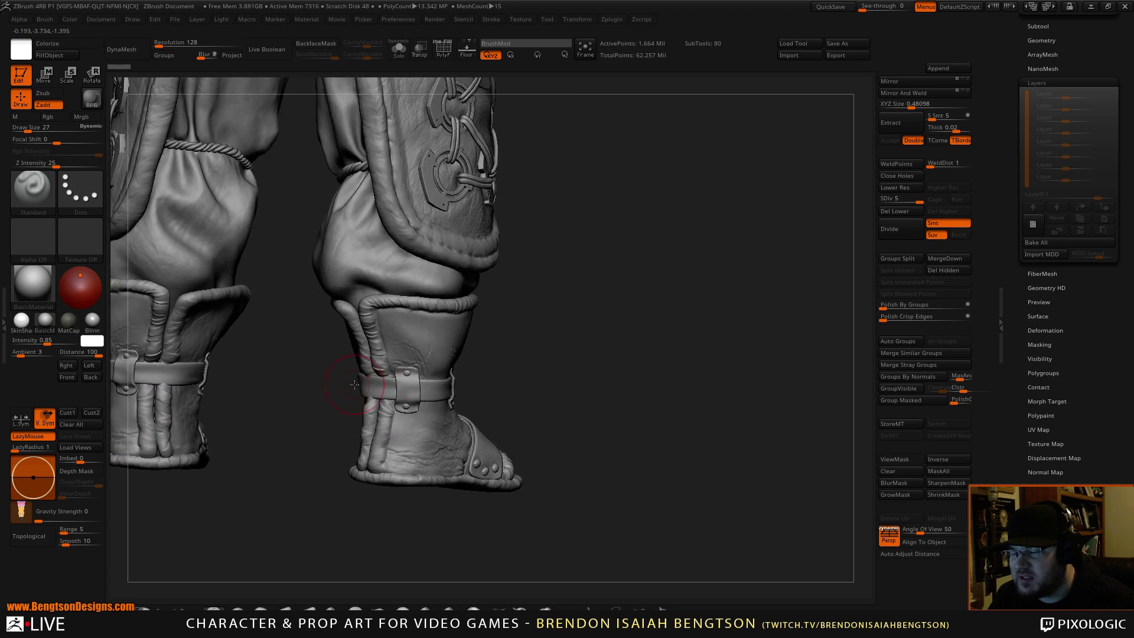
{"action": "right_click_drag", "start_coordinate": [370, 294], "coordinate": [430, 391], "text": "alt"}
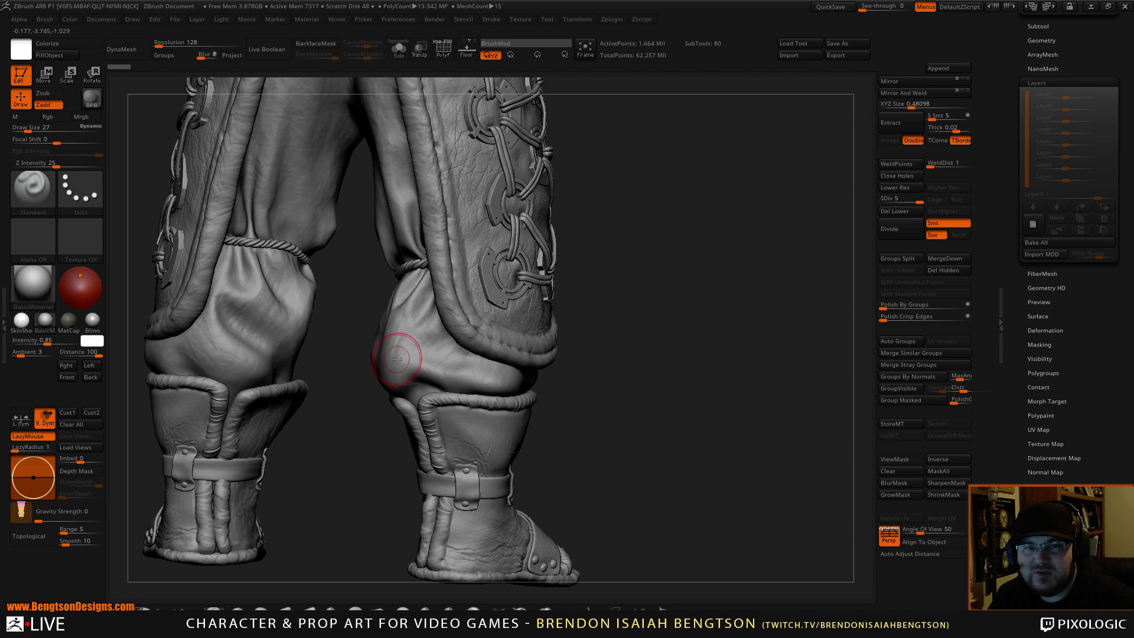
{"action": "left_click_drag", "start_coordinate": [607, 359], "coordinate": [343, 360]}
{"action": "right_click_drag", "start_coordinate": [599, 265], "coordinate": [433, 506], "text": "alt"}
{"action": "right_click_drag", "start_coordinate": [542, 289], "coordinate": [559, 488], "text": "alt"}
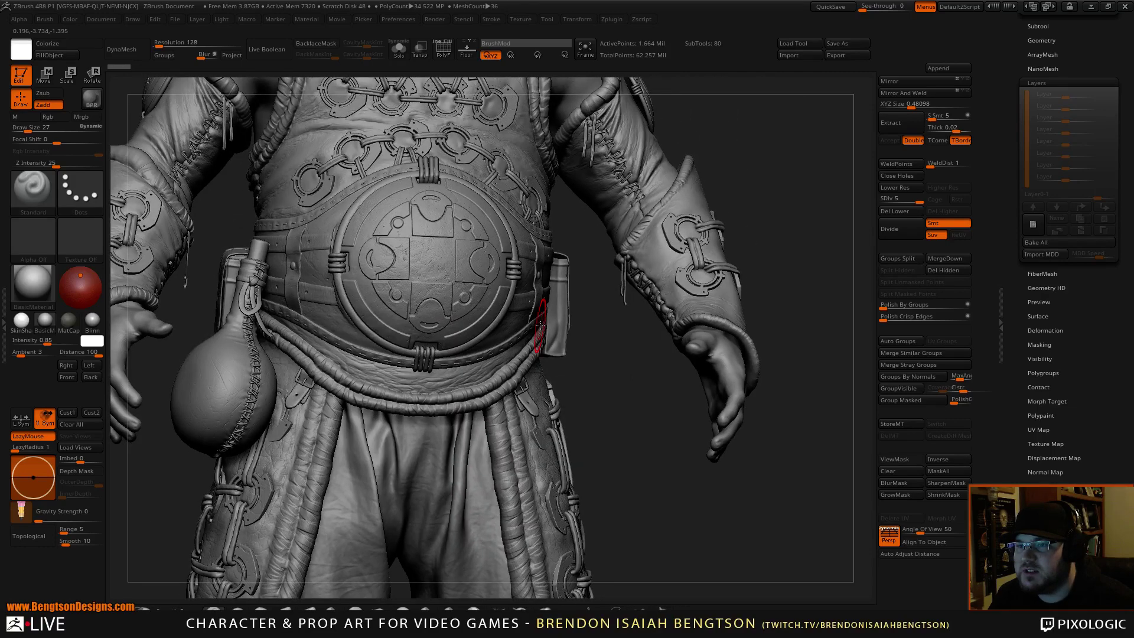
Step: Make the leather thigh panel below the belt, on the character's left leg, the active subtool
{"action": "right_click_drag", "start_coordinate": [565, 343], "coordinate": [552, 389]}
{"action": "right_click_drag", "start_coordinate": [539, 432], "coordinate": [472, 165], "text": "alt"}
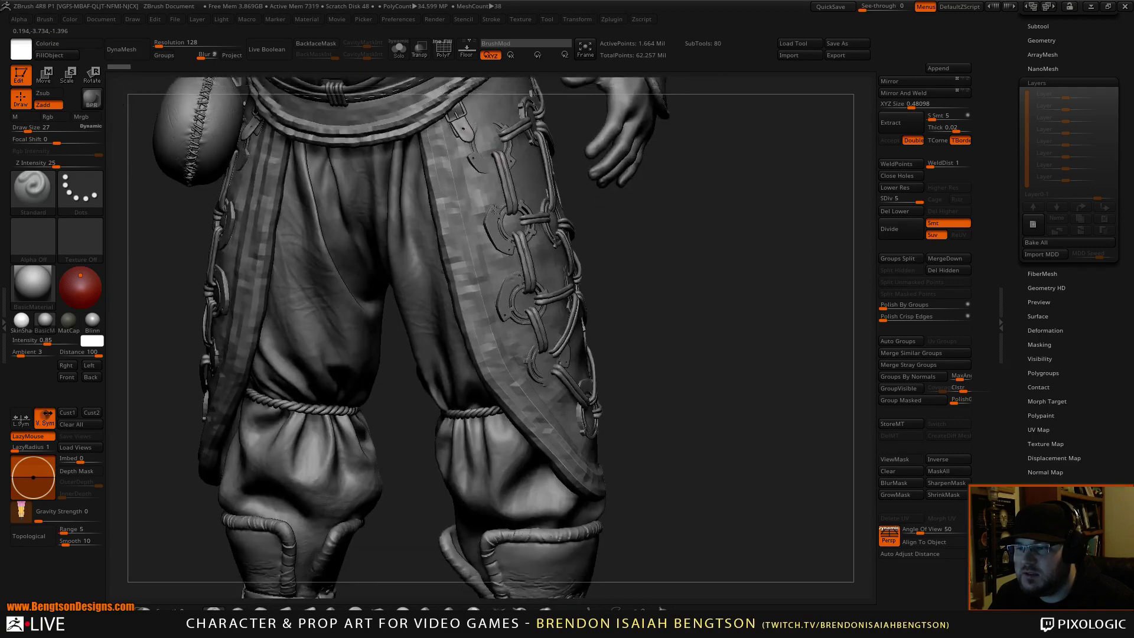
{"action": "left_click", "coordinate": [499, 265], "text": "alt"}
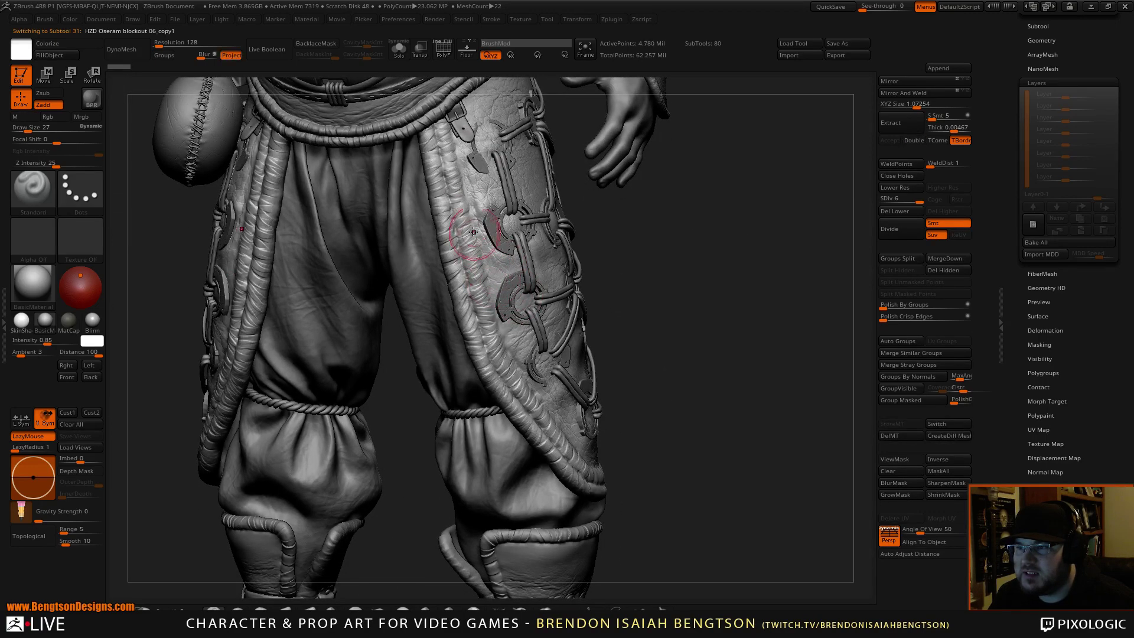
{"action": "right_click_drag", "start_coordinate": [523, 207], "coordinate": [515, 297], "text": "alt"}
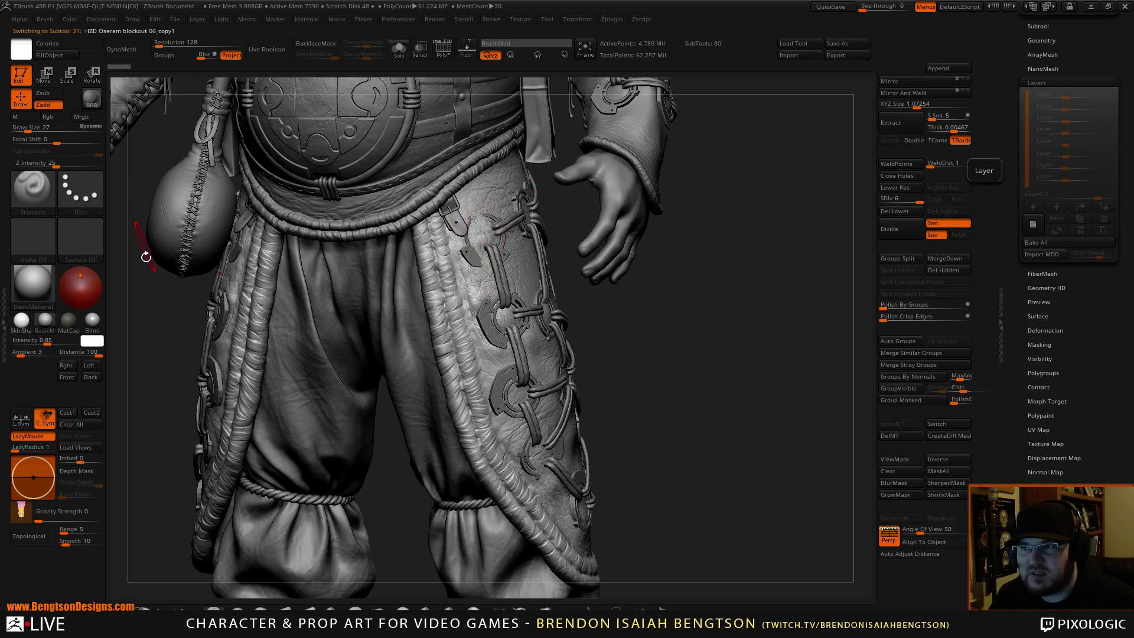
{"action": "right_click_drag", "start_coordinate": [528, 310], "coordinate": [569, 317], "text": "ctrl"}
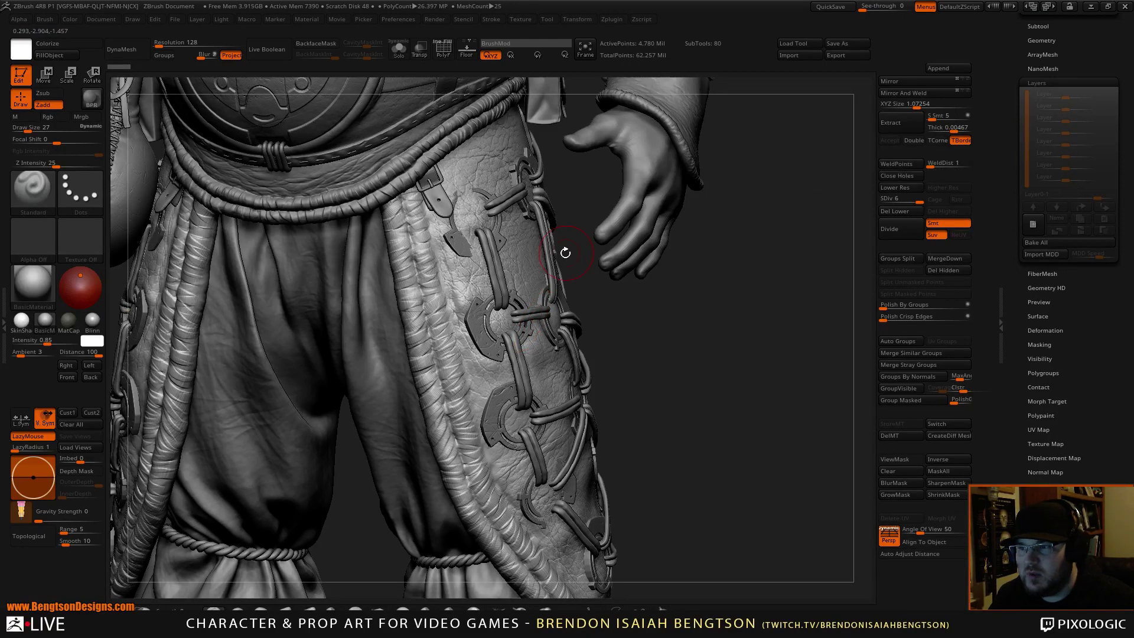
{"action": "mouse_move", "coordinate": [535, 249]}
{"action": "right_mouse_down", "text": "ctrl"}
{"action": "mouse_move", "coordinate": [532, 310]}
{"action": "mouse_move", "coordinate": [486, 286]}
{"action": "mouse_move", "coordinate": [396, 292]}
{"action": "right_mouse_up", "text": "ctrl"}
{"action": "right_click_drag", "start_coordinate": [507, 297], "coordinate": [563, 302]}
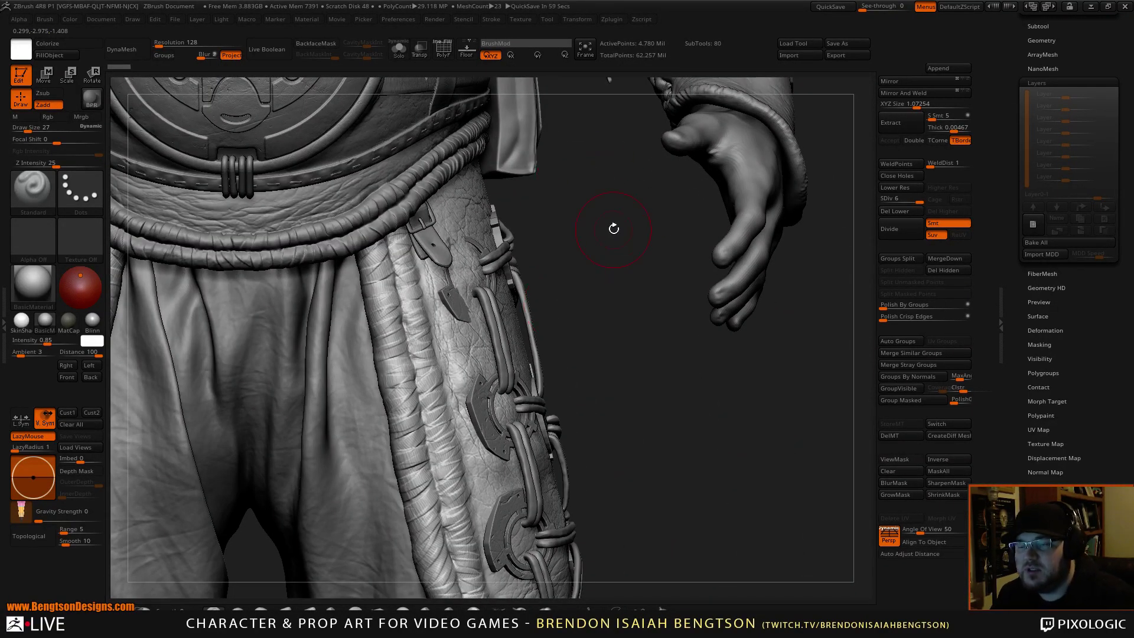
Step: Set the brush draw size to 49 and choose the Move Topological brush
{"action": "key", "text": "space"}
{"action": "left_click_drag", "start_coordinate": [618, 239], "coordinate": [624, 236]}
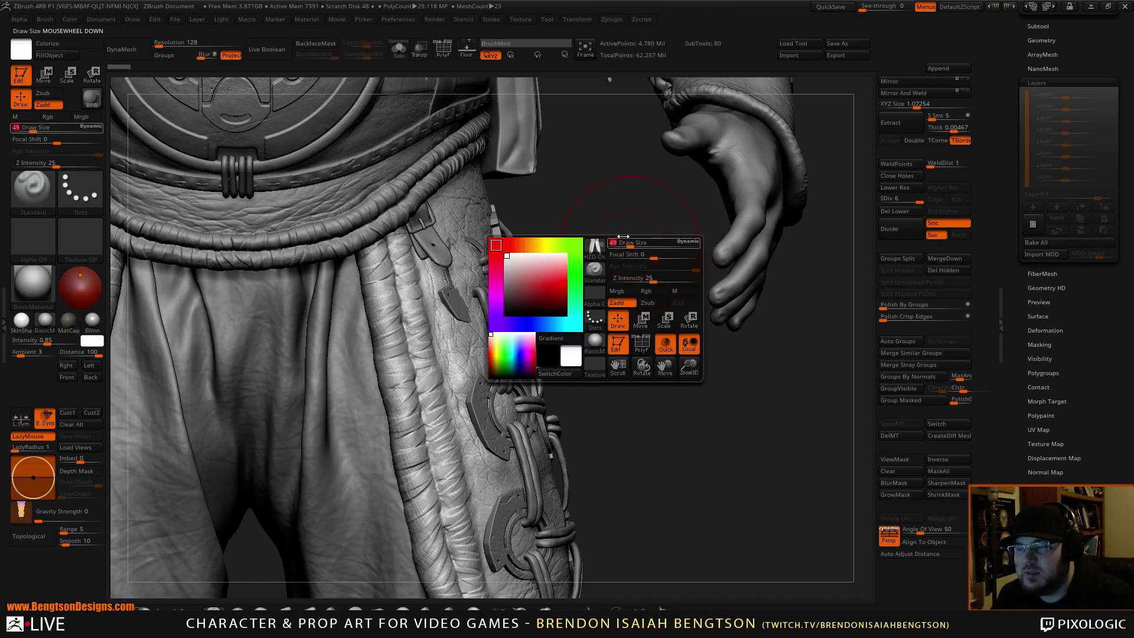
{"action": "left_click_drag", "start_coordinate": [637, 304], "coordinate": [700, 383], "text": "alt"}
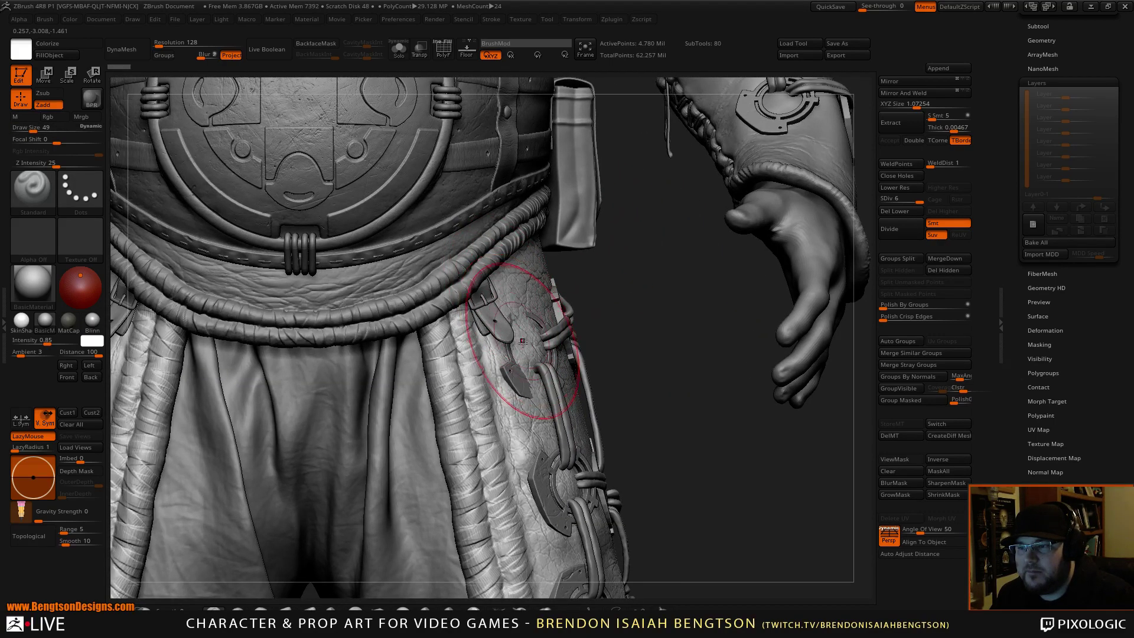
{"action": "key", "text": "b"}
{"action": "key", "text": "m"}
{"action": "key", "text": "t"}
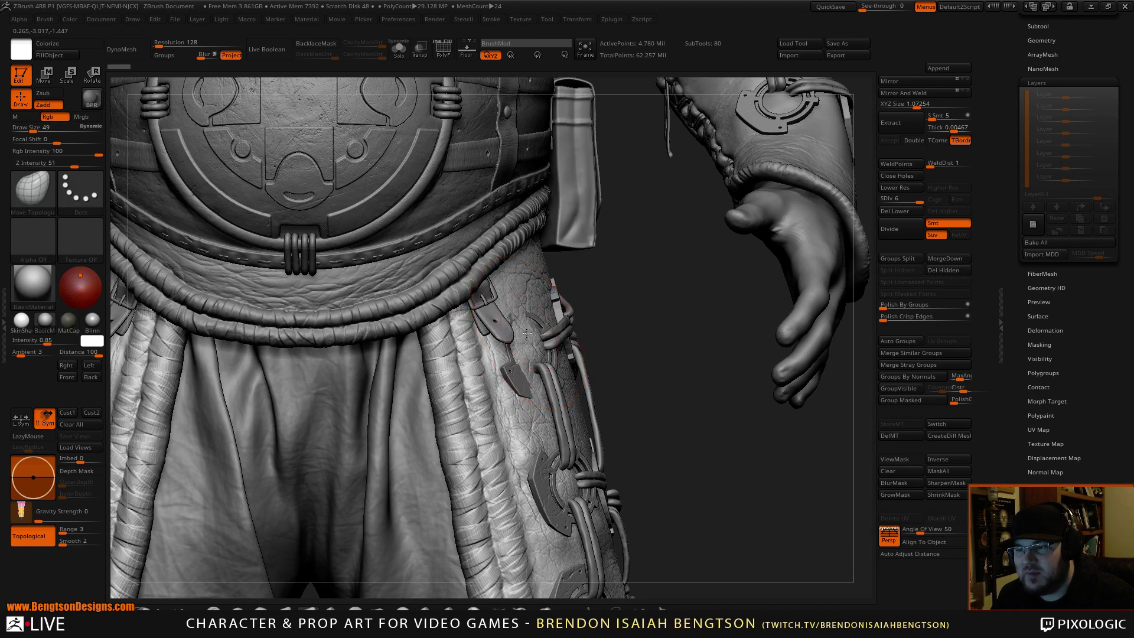
Step: Nudge the thigh panel's leather surface to fit beneath the uppermost front ring plate and its lacing, working from several angles
{"action": "left_click_drag", "start_coordinate": [525, 334], "coordinate": [520, 337]}
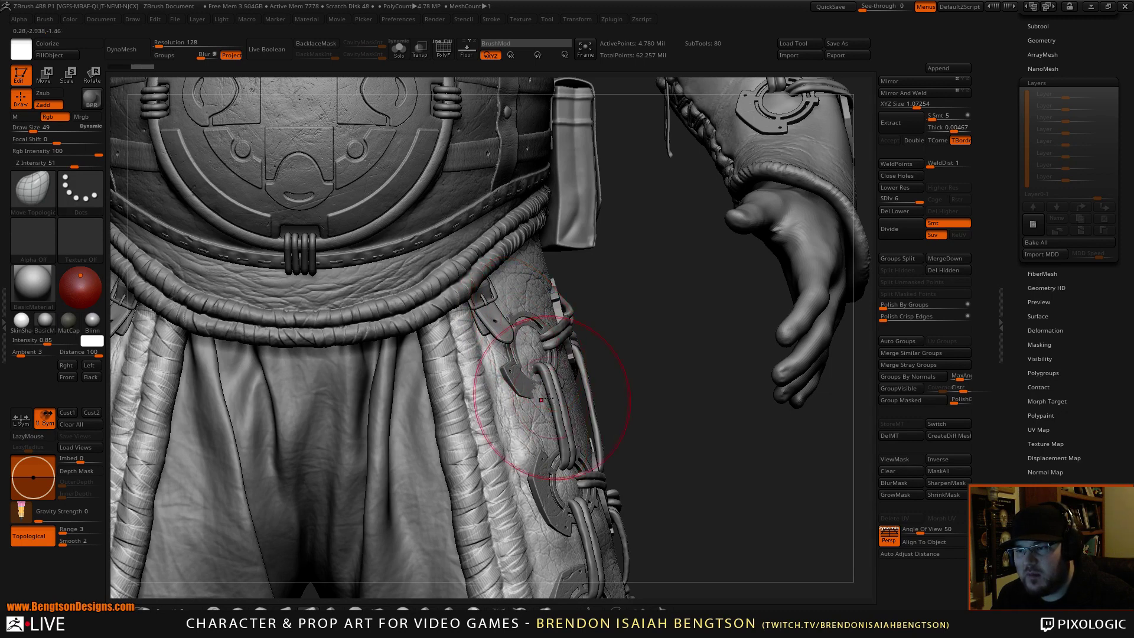
{"action": "left_click_drag", "start_coordinate": [547, 398], "coordinate": [541, 400]}
{"action": "left_click_drag", "start_coordinate": [676, 361], "coordinate": [651, 372]}
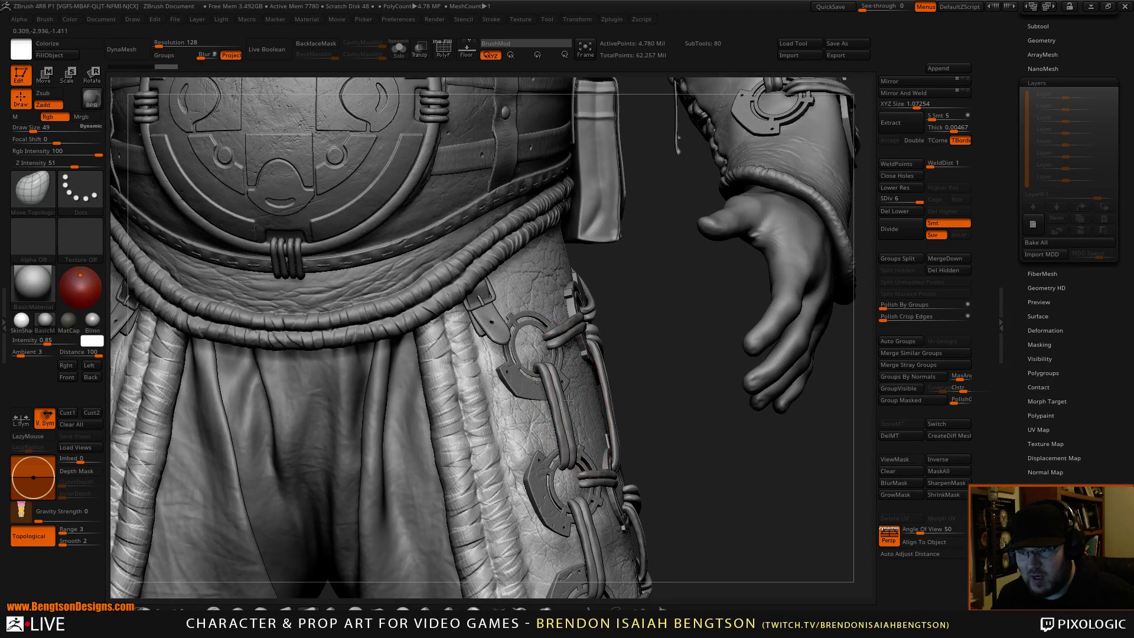
{"action": "left_click_drag", "start_coordinate": [568, 400], "coordinate": [567, 398]}
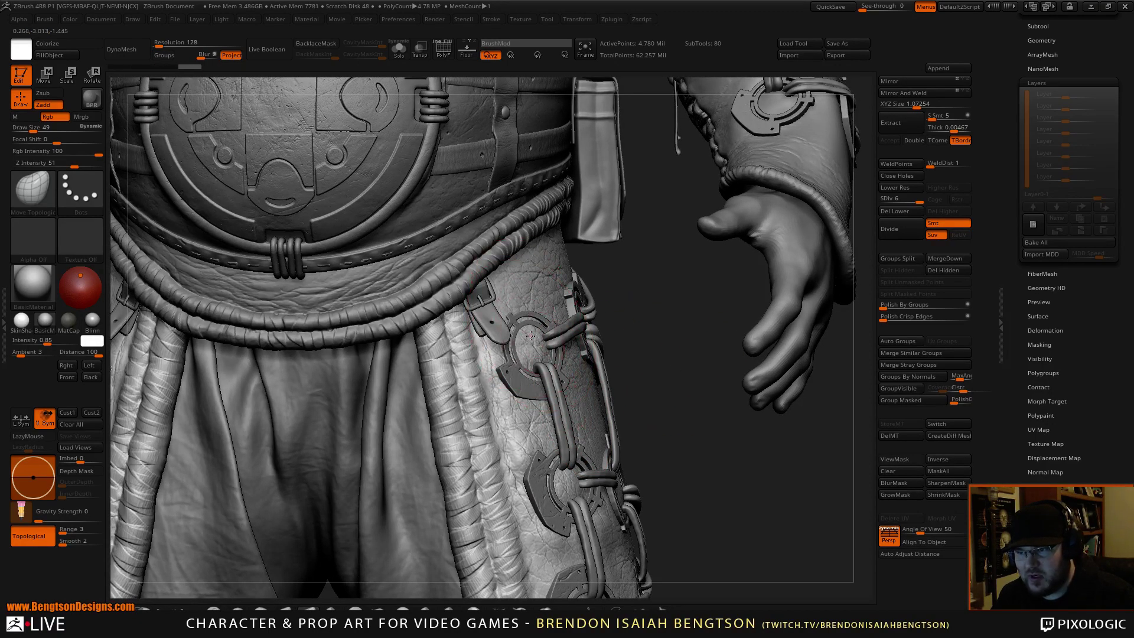
{"action": "left_click_drag", "start_coordinate": [529, 335], "coordinate": [536, 335]}
{"action": "left_click_drag", "start_coordinate": [640, 284], "coordinate": [667, 279]}
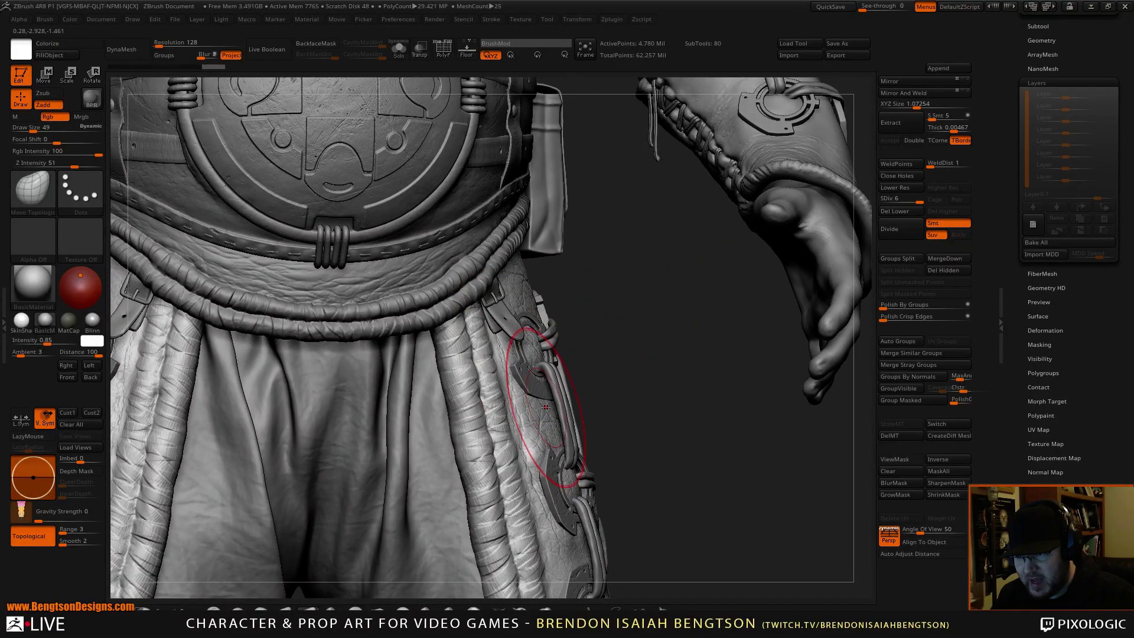
{"action": "left_click_drag", "start_coordinate": [543, 406], "coordinate": [542, 406]}
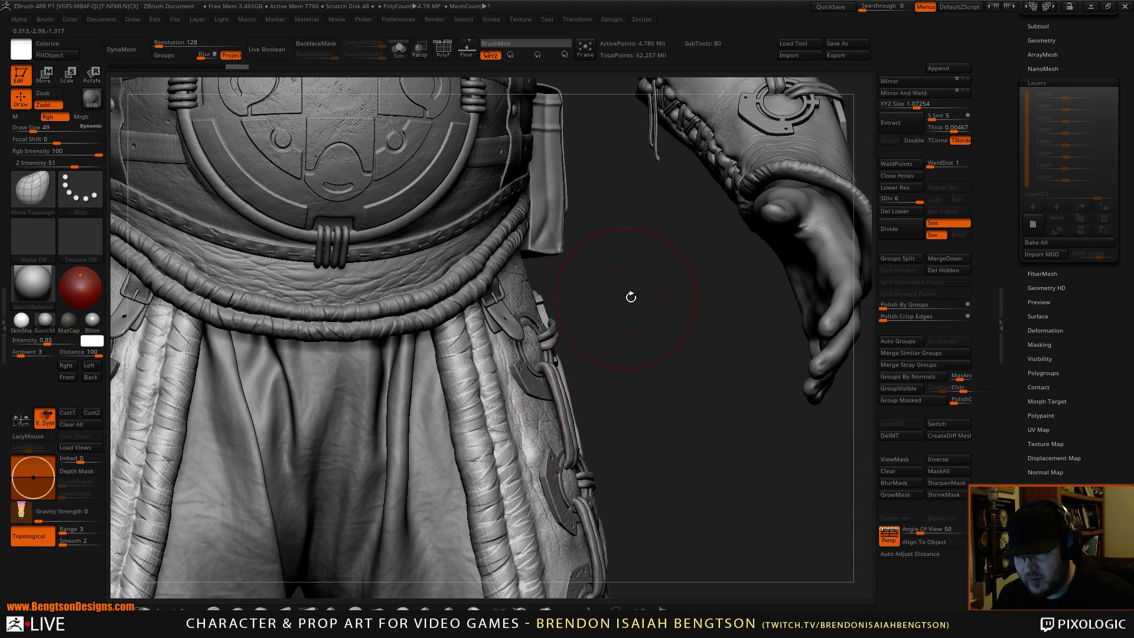
{"action": "left_click_drag", "start_coordinate": [631, 297], "coordinate": [622, 336]}
{"action": "left_click_drag", "start_coordinate": [508, 314], "coordinate": [528, 304]}
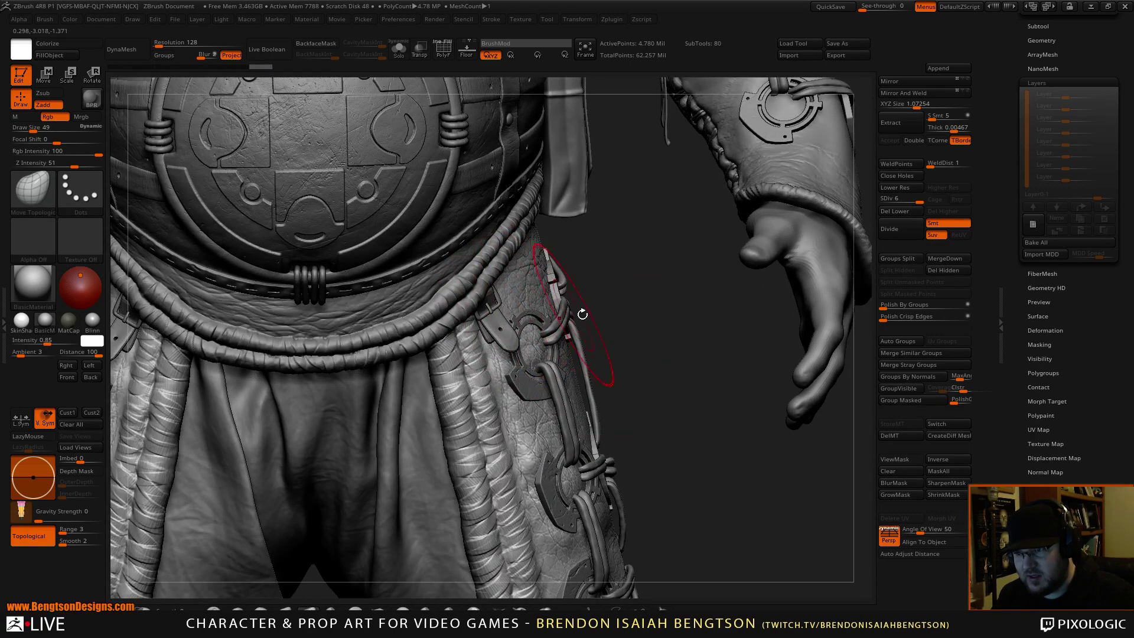
Step: Adjust the leather along the panel's front edge around the middle and lower ring plates to sit flush beneath them
{"action": "mouse_move", "coordinate": [640, 339]}
{"action": "left_mouse_down", "text": "alt"}
{"action": "mouse_move", "coordinate": [628, 236]}
{"action": "mouse_move", "coordinate": [651, 239]}
{"action": "left_mouse_up", "text": "alt"}
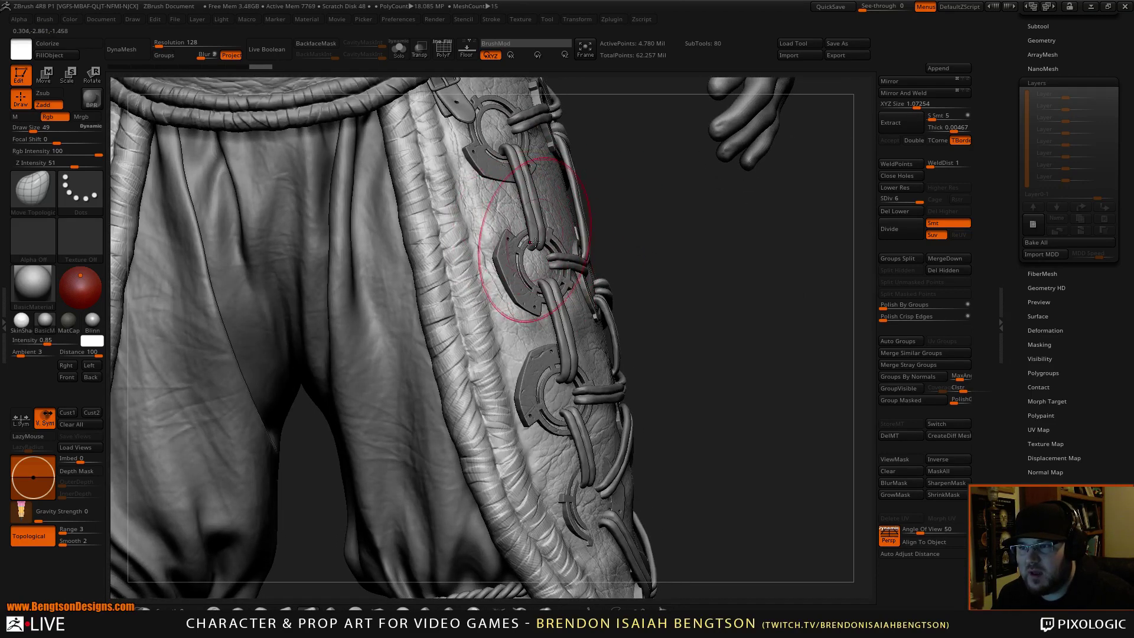
{"action": "left_click_drag", "start_coordinate": [537, 258], "coordinate": [535, 258]}
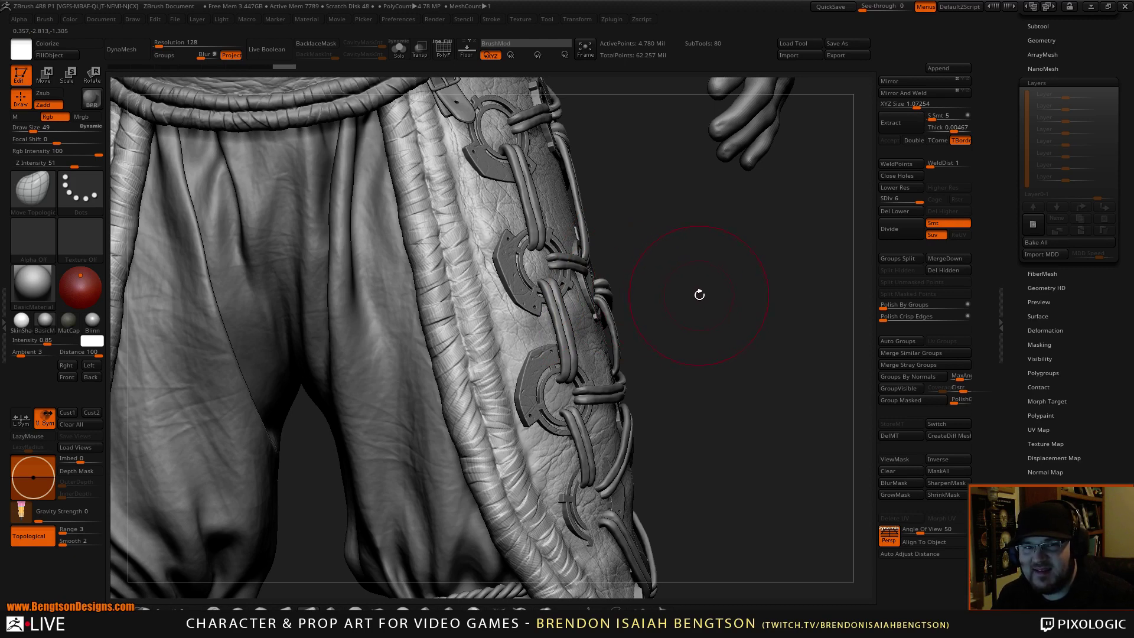
{"action": "mouse_move", "coordinate": [698, 293]}
{"action": "left_mouse_down"}
{"action": "mouse_move", "coordinate": [767, 221]}
{"action": "mouse_move", "coordinate": [769, 251]}
{"action": "left_mouse_up"}
{"action": "left_click_drag", "start_coordinate": [588, 426], "coordinate": [582, 423]}
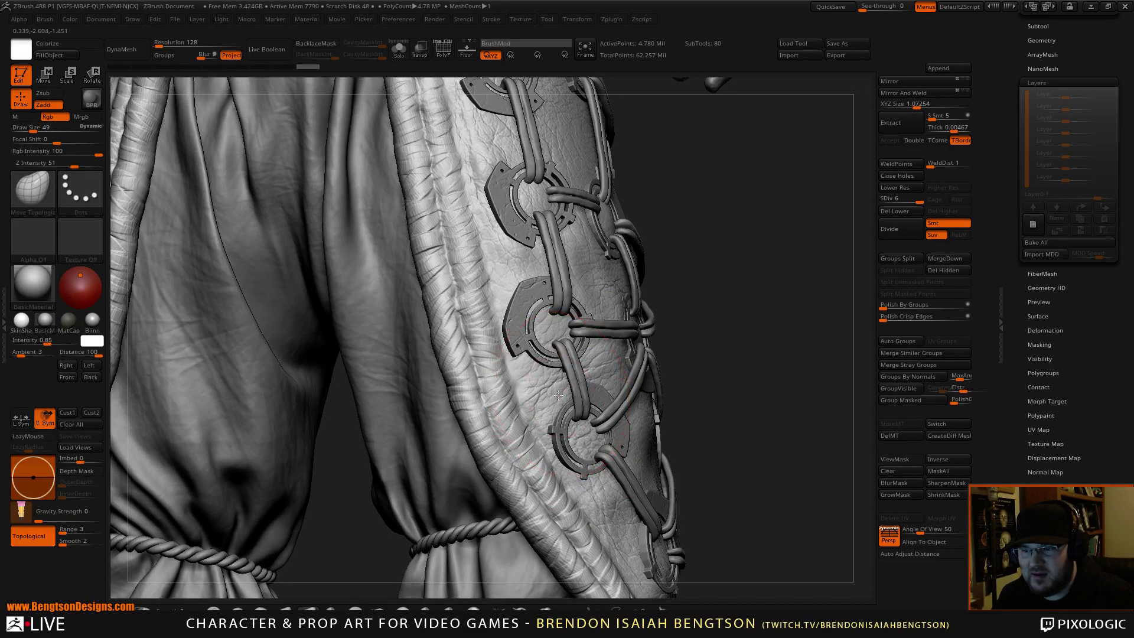
{"action": "left_click_drag", "start_coordinate": [558, 395], "coordinate": [555, 394]}
{"action": "left_click_drag", "start_coordinate": [601, 483], "coordinate": [597, 479]}
Step: Shift the leather under the ring plates and cords on the outer side of the thigh with small moves
{"action": "mouse_move", "coordinate": [732, 350]}
{"action": "left_mouse_down"}
{"action": "mouse_move", "coordinate": [733, 339]}
{"action": "mouse_move", "coordinate": [585, 331]}
{"action": "left_mouse_up"}
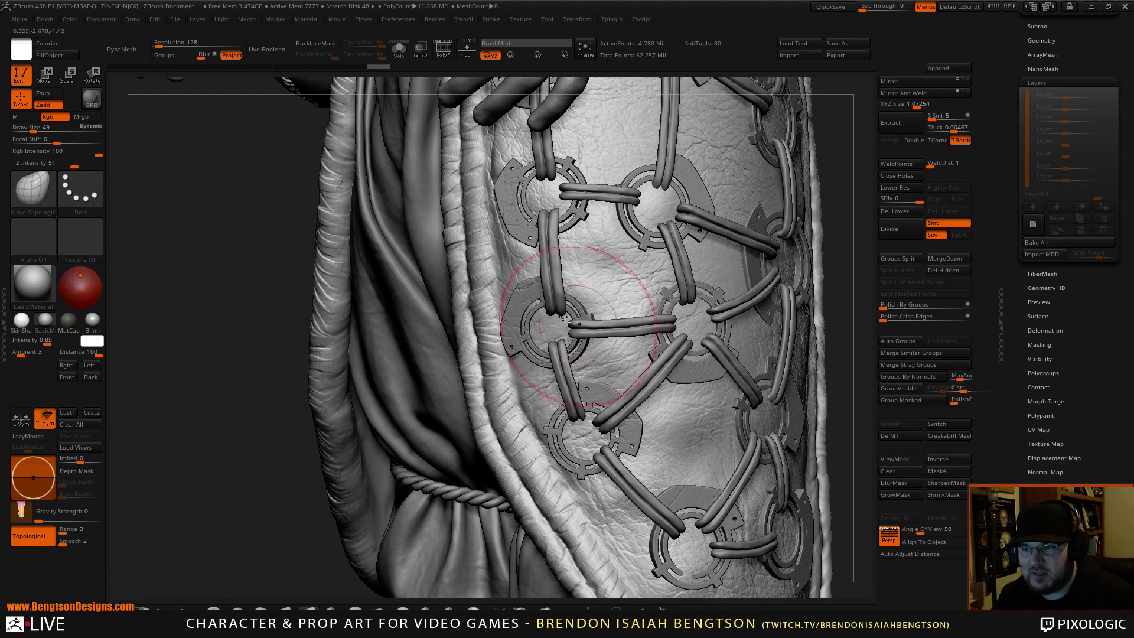
{"action": "left_click_drag", "start_coordinate": [266, 419], "coordinate": [170, 423]}
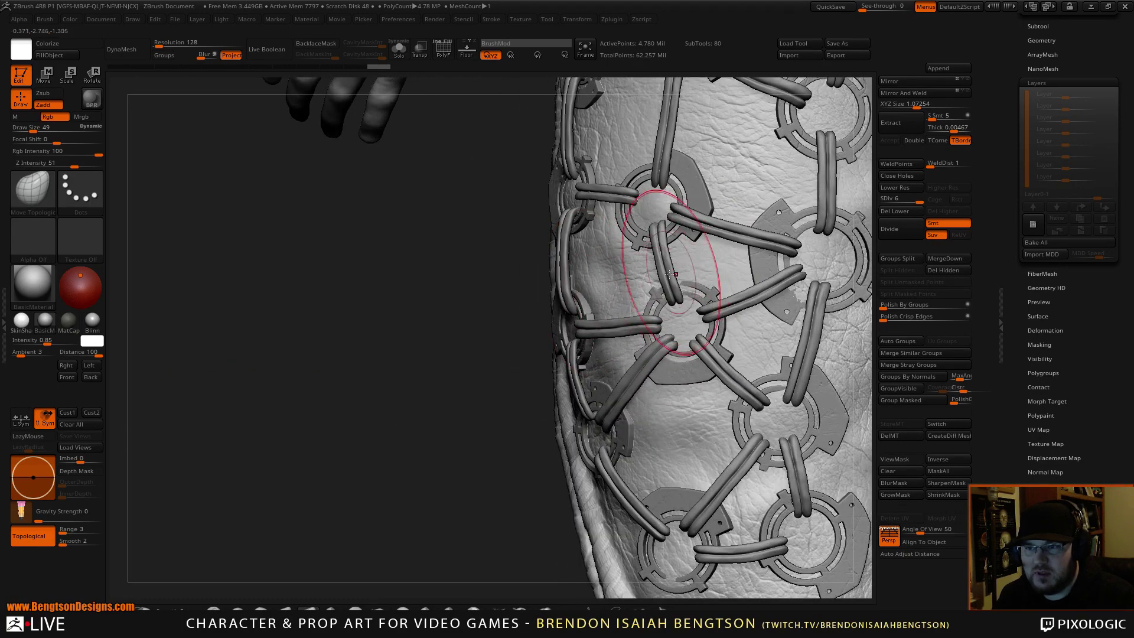
{"action": "left_click_drag", "start_coordinate": [656, 280], "coordinate": [650, 280]}
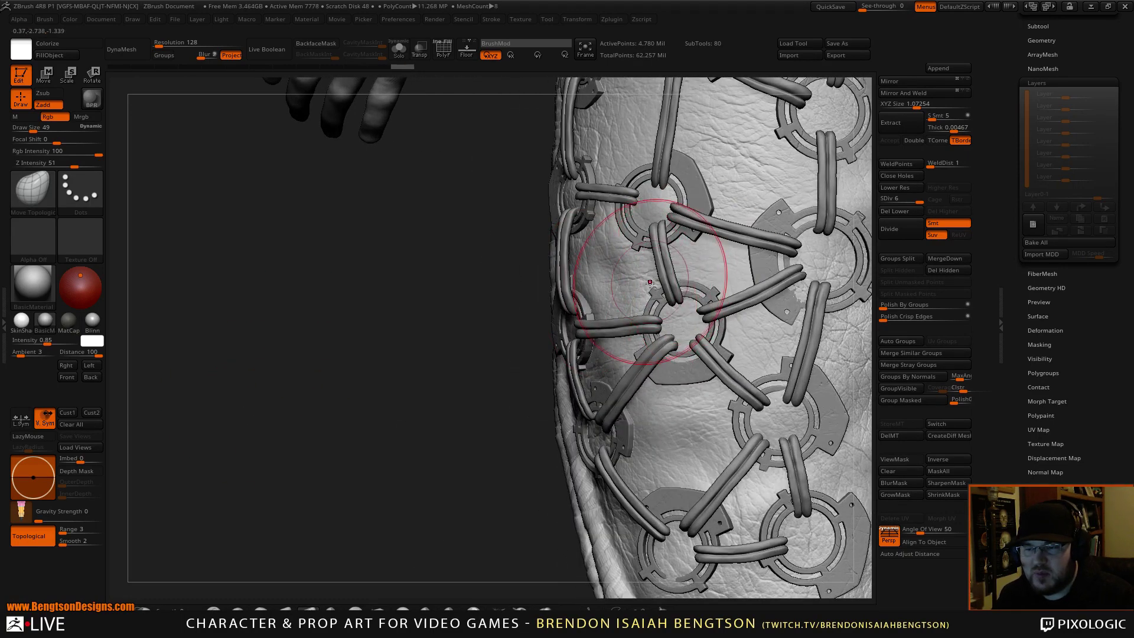
{"action": "left_click_drag", "start_coordinate": [675, 345], "coordinate": [669, 341]}
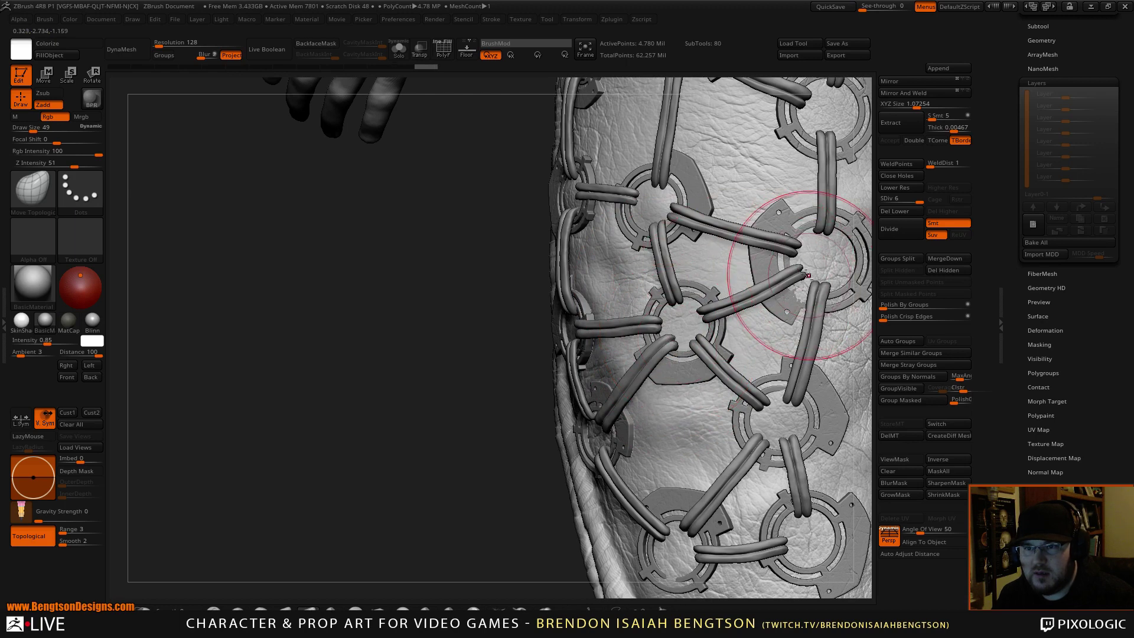
{"action": "left_click_drag", "start_coordinate": [808, 275], "coordinate": [804, 275]}
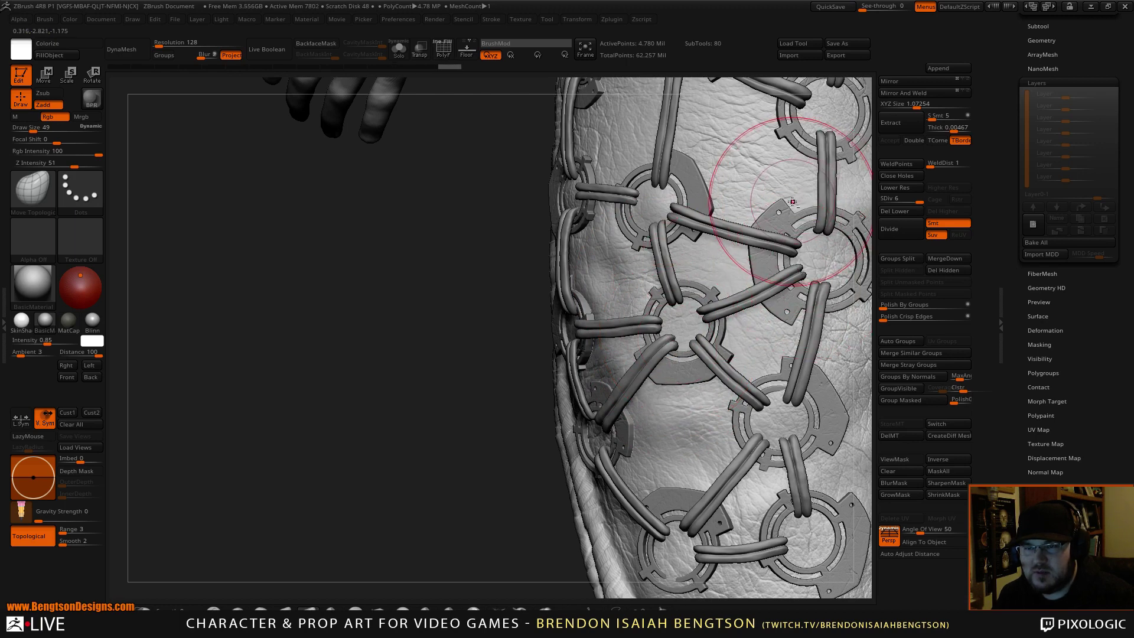
{"action": "left_click_drag", "start_coordinate": [791, 202], "coordinate": [791, 202]}
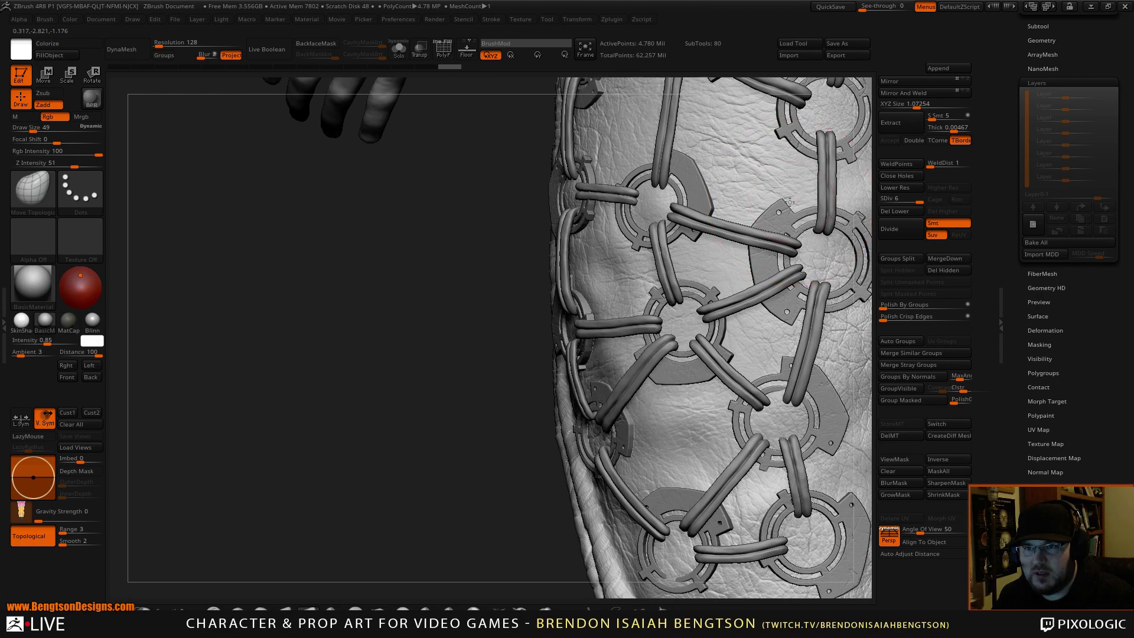
{"action": "left_click_drag", "start_coordinate": [789, 202], "coordinate": [787, 201]}
Step: Fit the leather surface to the lowest ring plates near the panel's rear bottom corner
{"action": "left_click_drag", "start_coordinate": [446, 354], "coordinate": [379, 391], "text": "alt"}
{"action": "left_click_drag", "start_coordinate": [434, 419], "coordinate": [416, 405]}
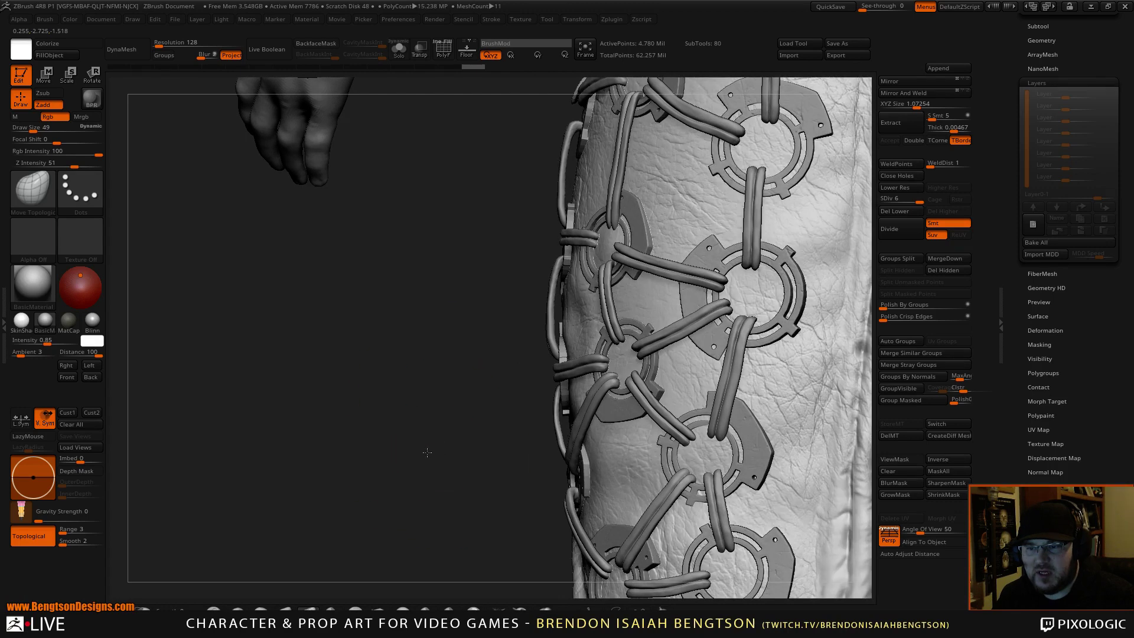
{"action": "mouse_move", "coordinate": [460, 458]}
{"action": "left_mouse_down"}
{"action": "mouse_move", "coordinate": [423, 456]}
{"action": "mouse_move", "coordinate": [453, 476]}
{"action": "mouse_move", "coordinate": [382, 313]}
{"action": "mouse_move", "coordinate": [369, 310]}
{"action": "left_mouse_up"}
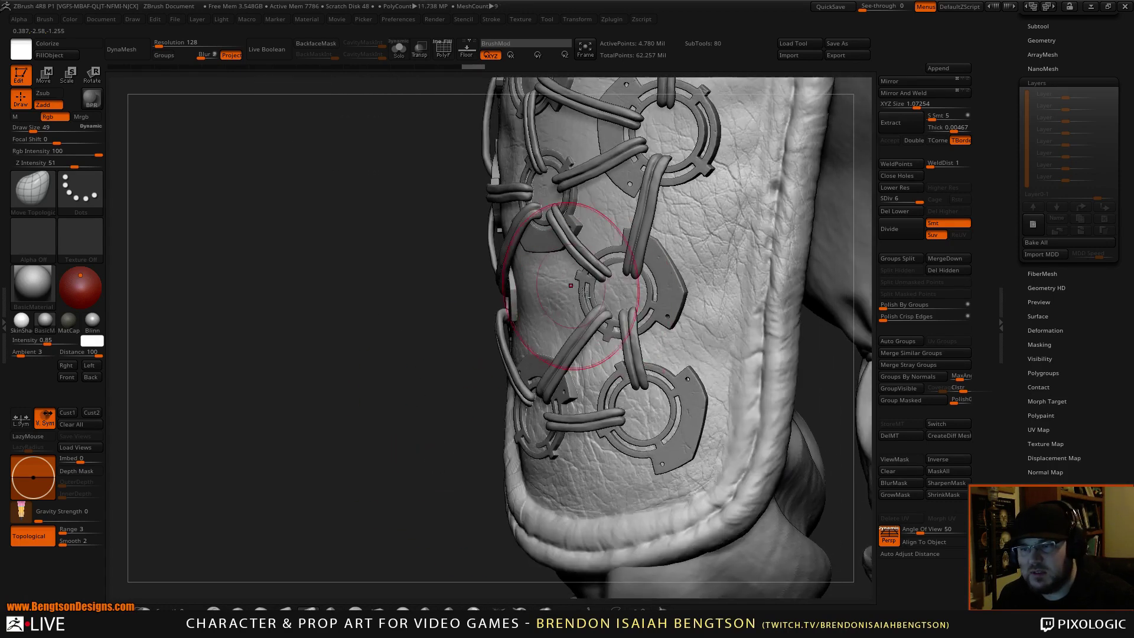
{"action": "left_click_drag", "start_coordinate": [609, 353], "coordinate": [662, 339]}
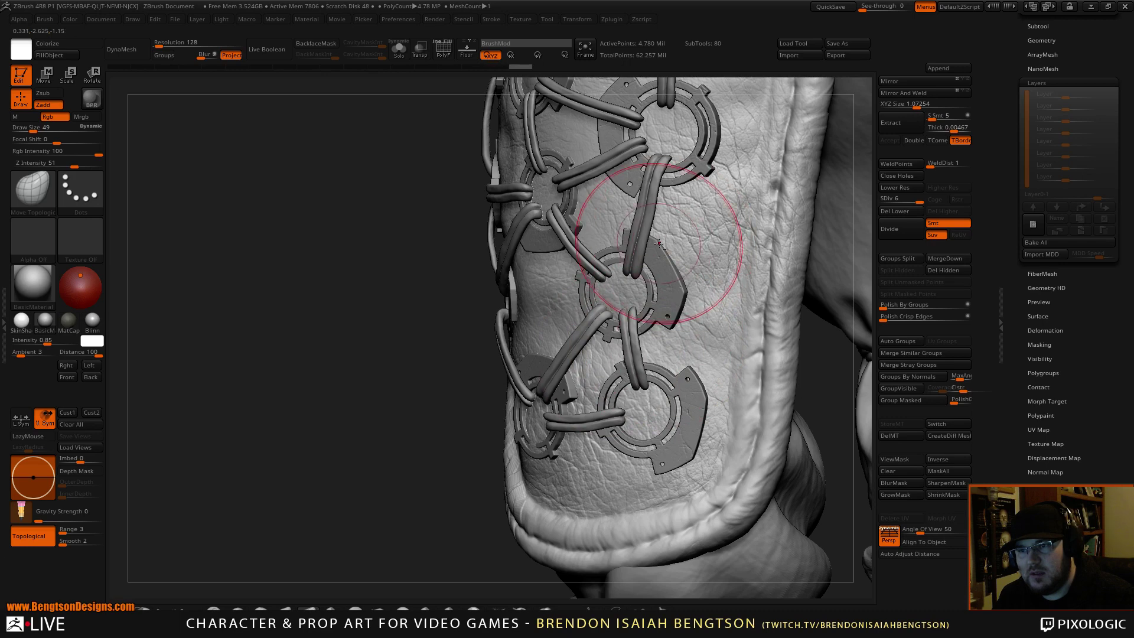
{"action": "left_click_drag", "start_coordinate": [660, 242], "coordinate": [618, 276]}
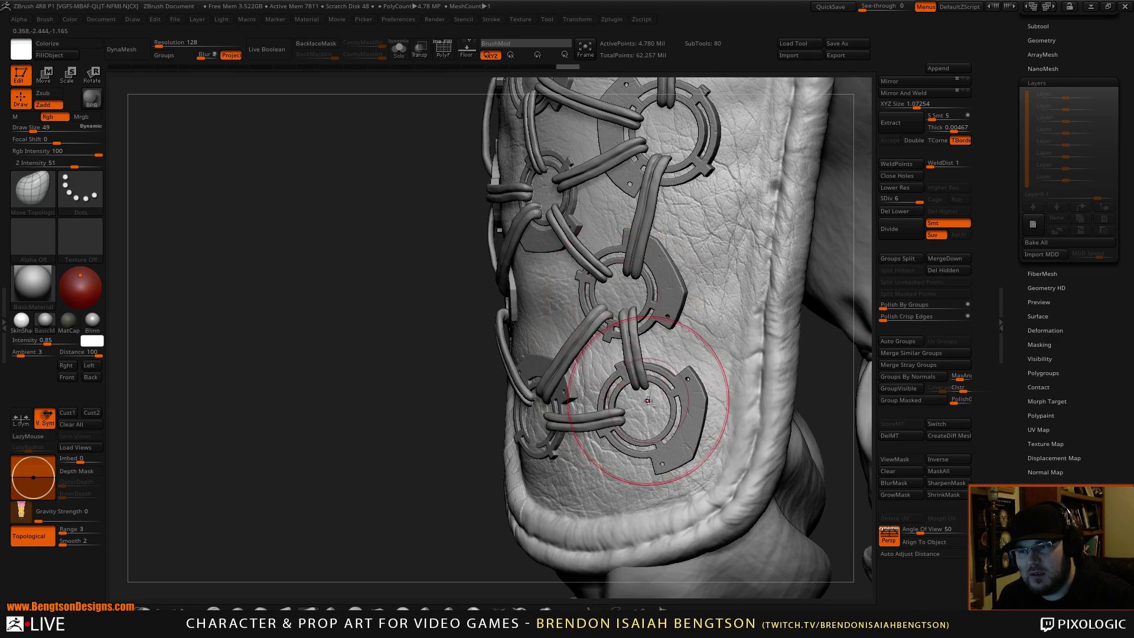
{"action": "left_click_drag", "start_coordinate": [649, 403], "coordinate": [647, 403]}
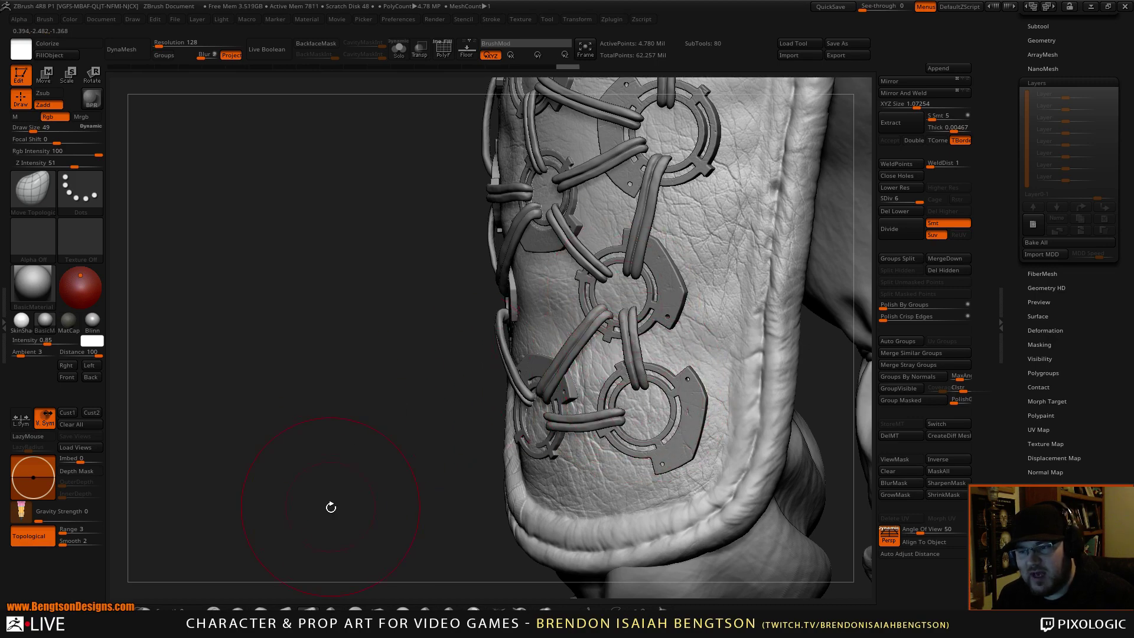
Step: Inspect the panel's lower front edge and nudge the leather just below the lower front ring plate
{"action": "left_click_drag", "start_coordinate": [331, 507], "coordinate": [487, 496]}
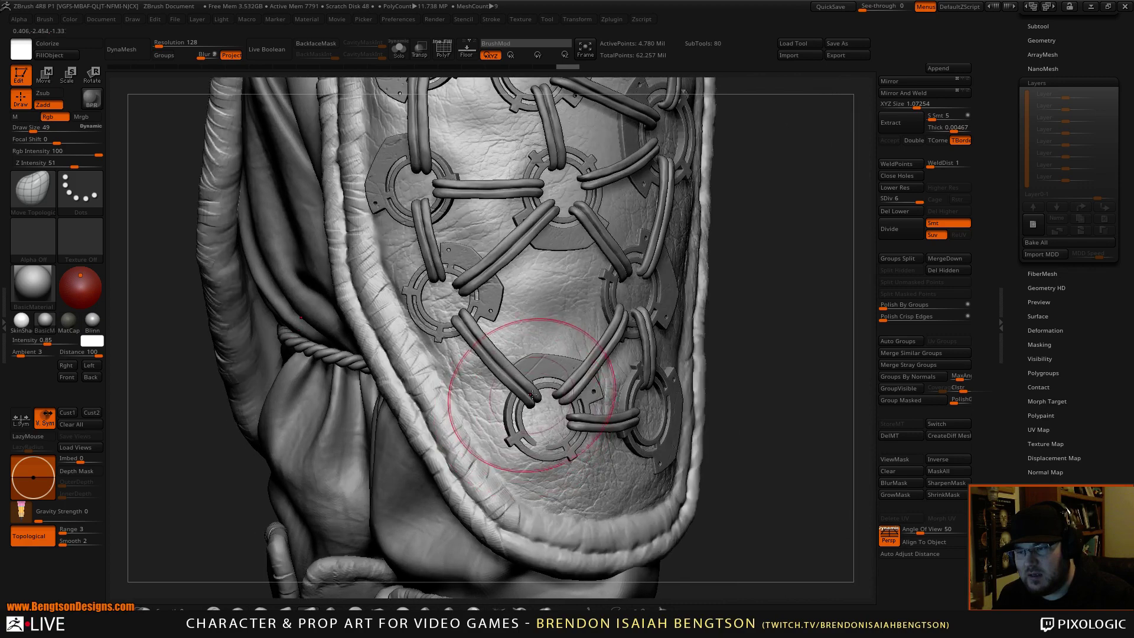
{"action": "mouse_move", "coordinate": [801, 302]}
{"action": "left_mouse_down"}
{"action": "mouse_move", "coordinate": [780, 272]}
{"action": "mouse_move", "coordinate": [803, 265]}
{"action": "left_mouse_up"}
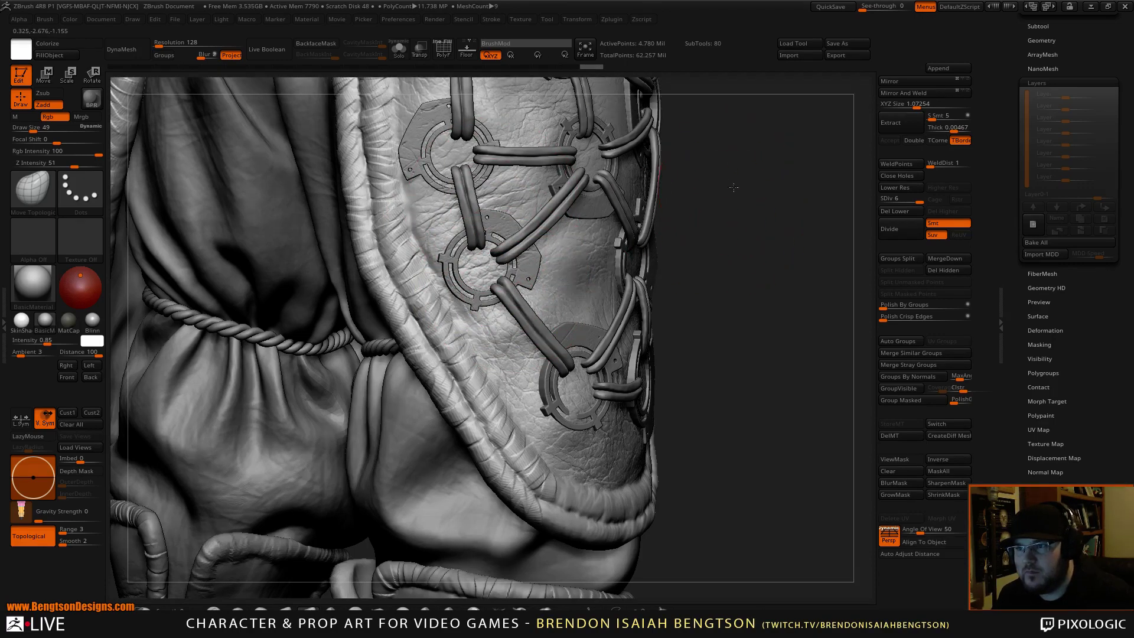
{"action": "left_click_drag", "start_coordinate": [734, 187], "coordinate": [774, 179]}
{"action": "left_click_drag", "start_coordinate": [631, 263], "coordinate": [630, 220]}
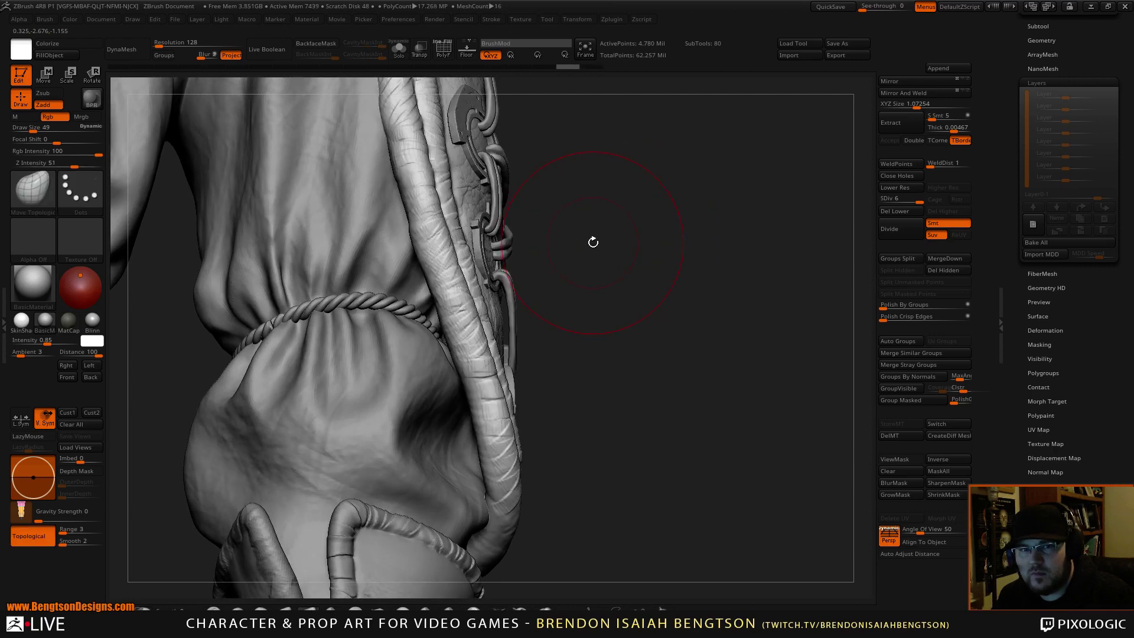
{"action": "mouse_move", "coordinate": [606, 239]}
{"action": "left_mouse_down"}
{"action": "mouse_move", "coordinate": [638, 243]}
{"action": "mouse_move", "coordinate": [591, 248]}
{"action": "left_mouse_up"}
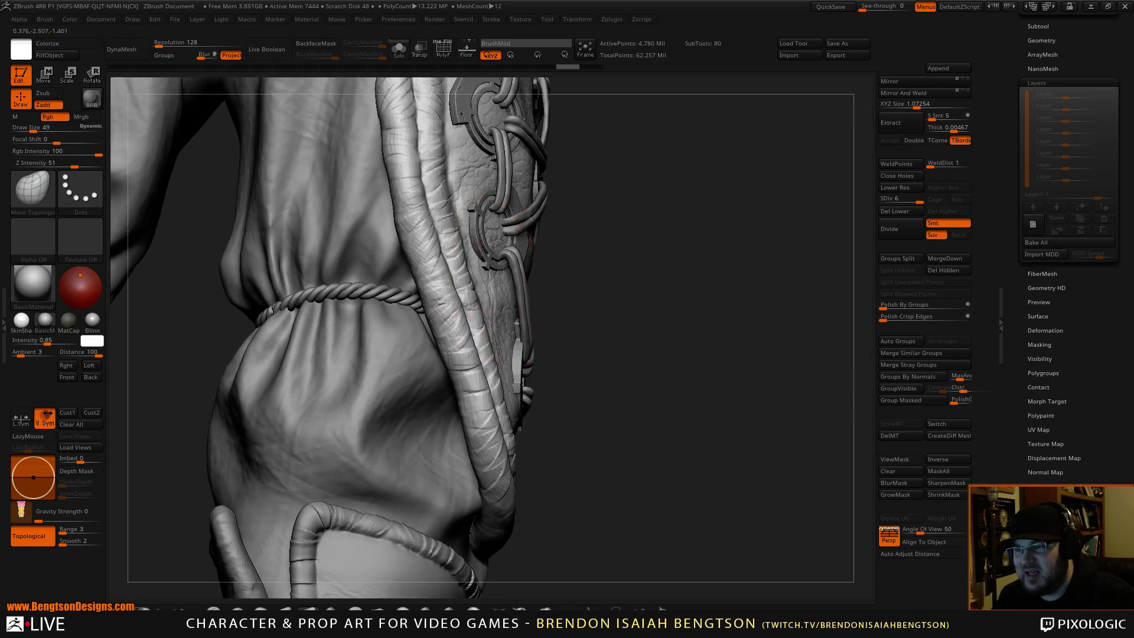
{"action": "left_click_drag", "start_coordinate": [497, 282], "coordinate": [499, 292]}
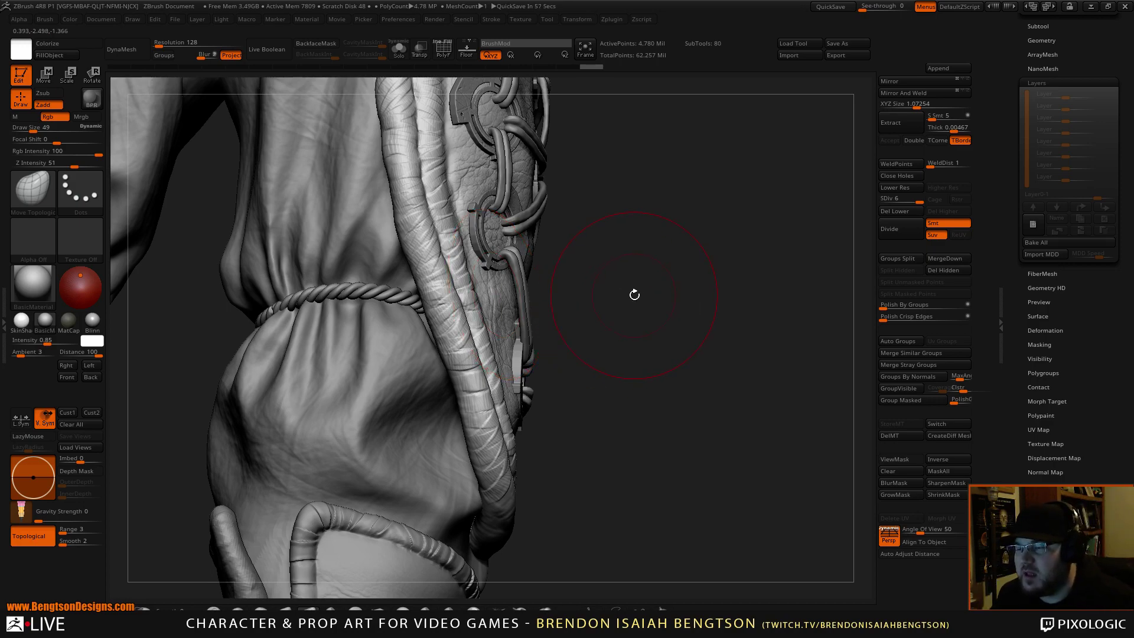
Step: Frame the whole character, switch to the browser and view the Horizon: Zero Dawn concept art with the sidebar closed and description expanded
{"action": "left_click_drag", "start_coordinate": [634, 295], "coordinate": [557, 286]}
{"action": "left_click_drag", "start_coordinate": [628, 329], "coordinate": [790, 252]}
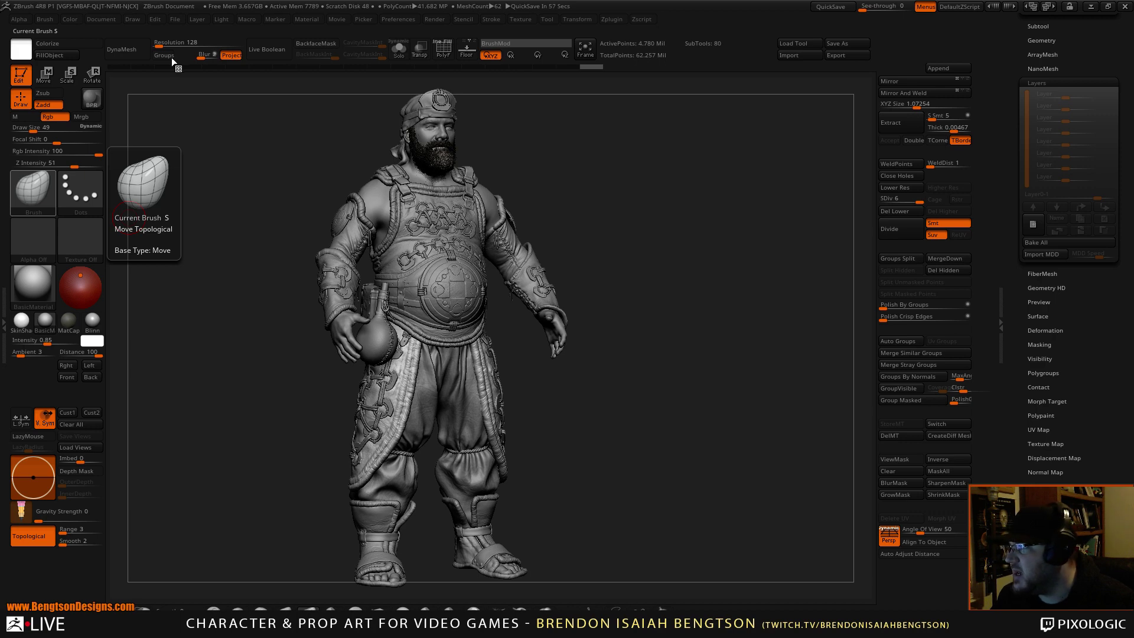
{"action": "key", "text": "alt+Tab"}
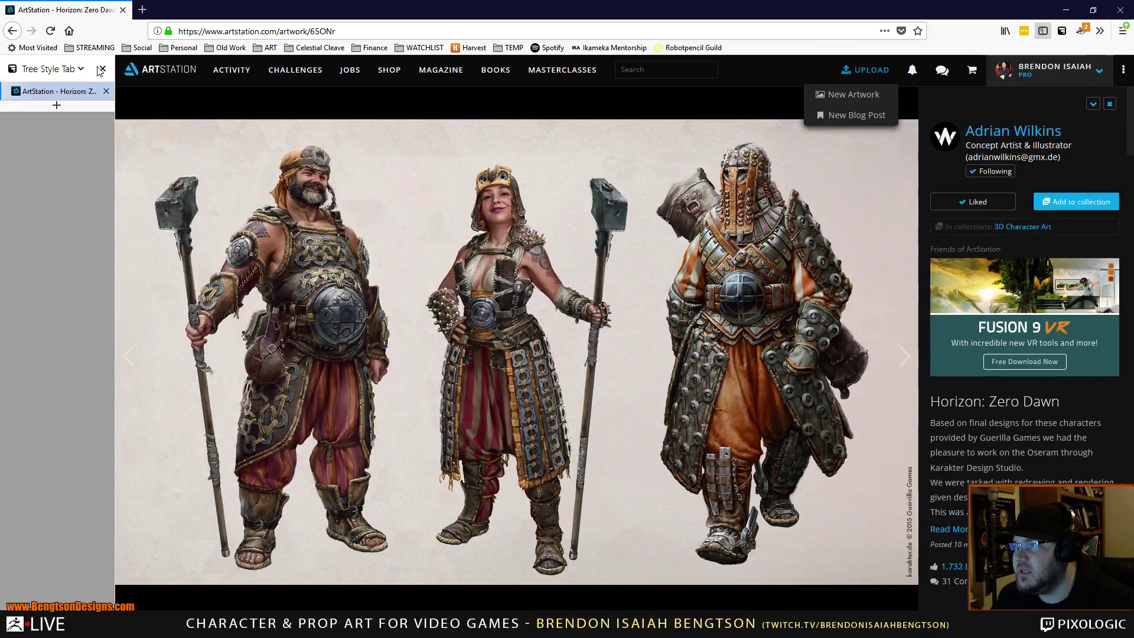
{"action": "left_click", "coordinate": [102, 70]}
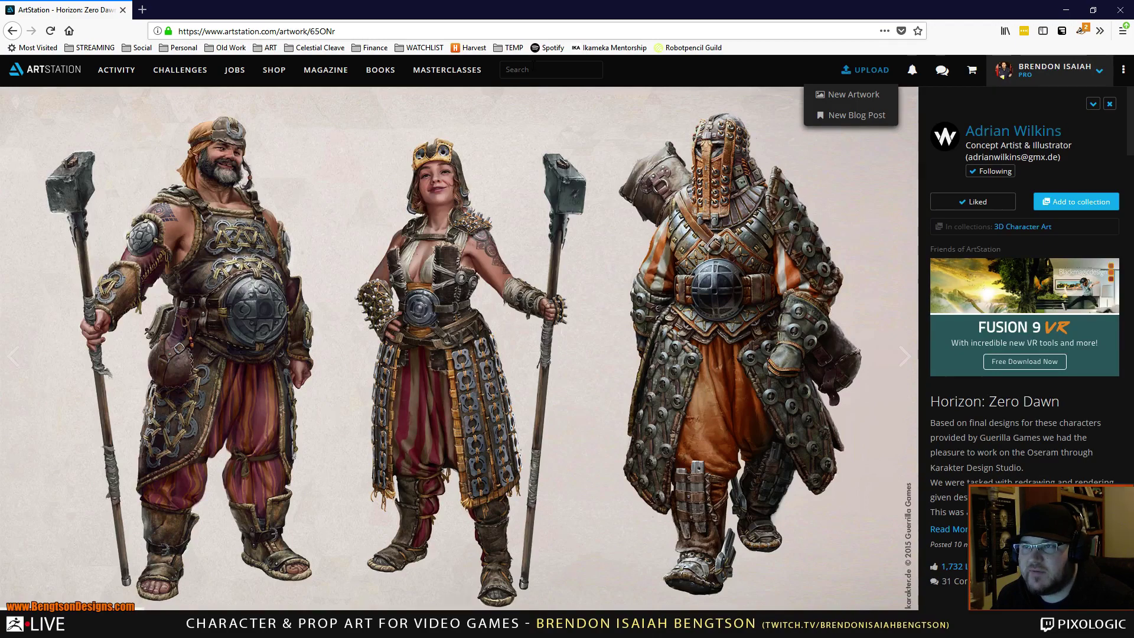
{"action": "left_click", "coordinate": [397, 31]}
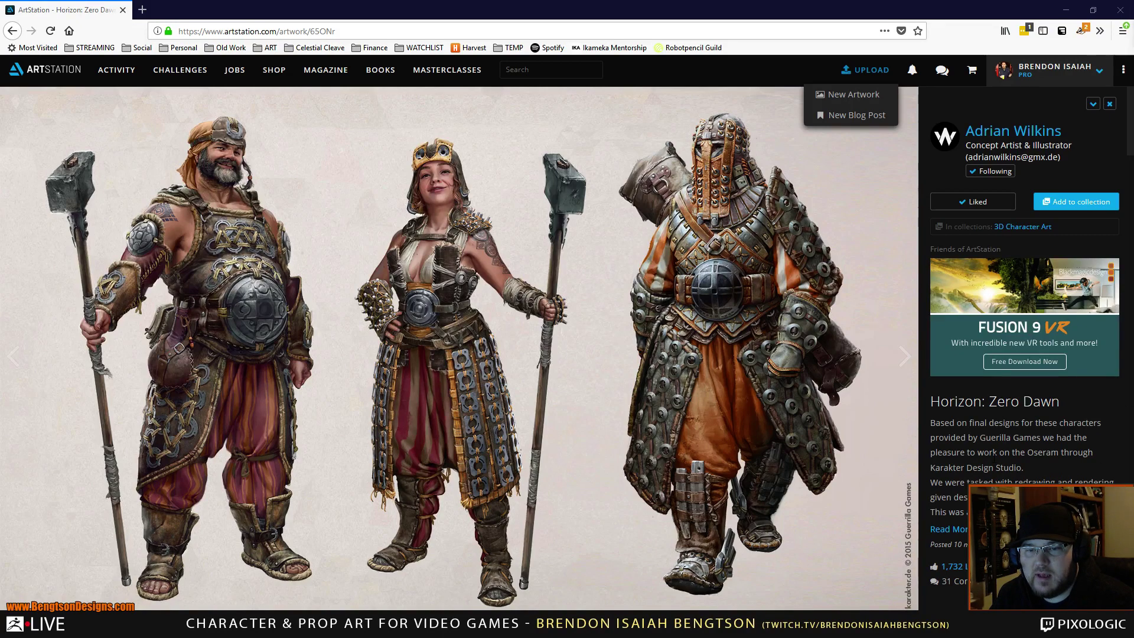
{"action": "left_click", "coordinate": [963, 531]}
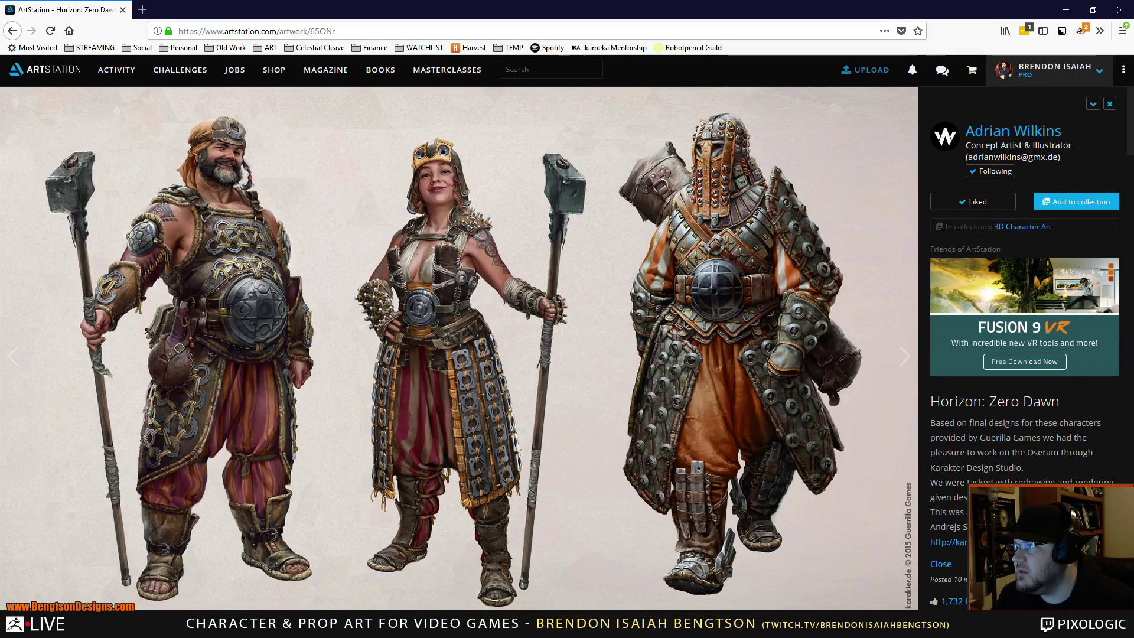
Step: Return to ZBrush and briefly make its window see-through to compare the model with the concept art, then restore transparency to 0
{"action": "key", "text": "alt+Tab"}
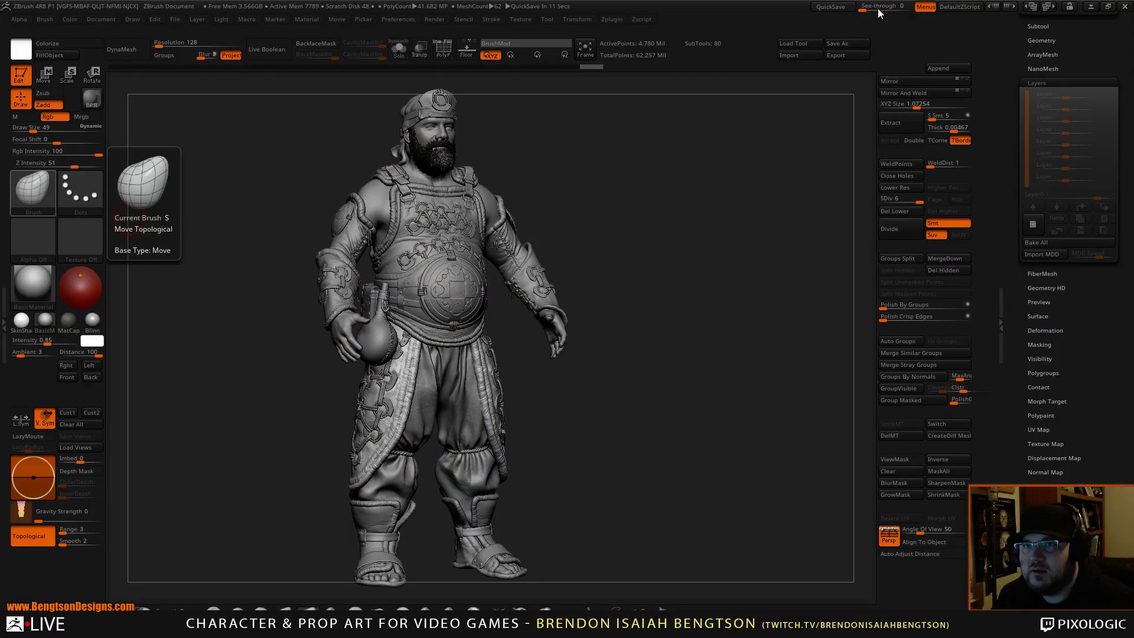
{"action": "left_click_drag", "start_coordinate": [877, 8], "coordinate": [868, 7]}
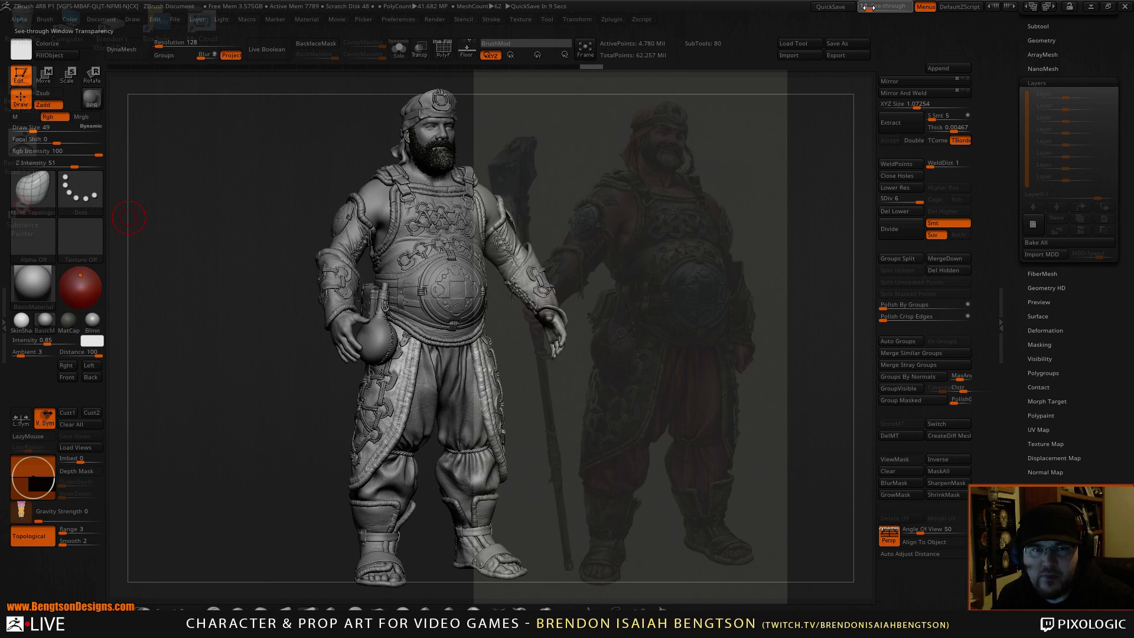
{"action": "left_click_drag", "start_coordinate": [868, 7], "coordinate": [862, 6]}
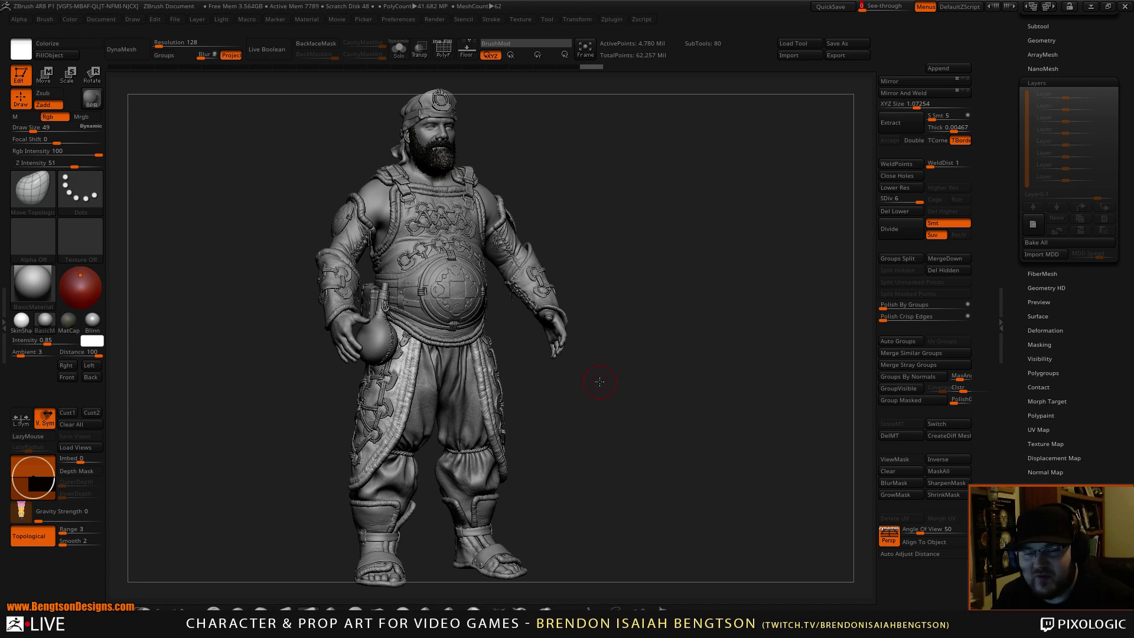
Step: Examine the thigh panels, ring plates and trousers from behind
{"action": "left_click_drag", "start_coordinate": [600, 383], "coordinate": [611, 549], "text": "alt"}
{"action": "left_click_drag", "start_coordinate": [582, 358], "coordinate": [572, 212], "text": "alt"}
{"action": "left_click_drag", "start_coordinate": [592, 320], "coordinate": [474, 320]}
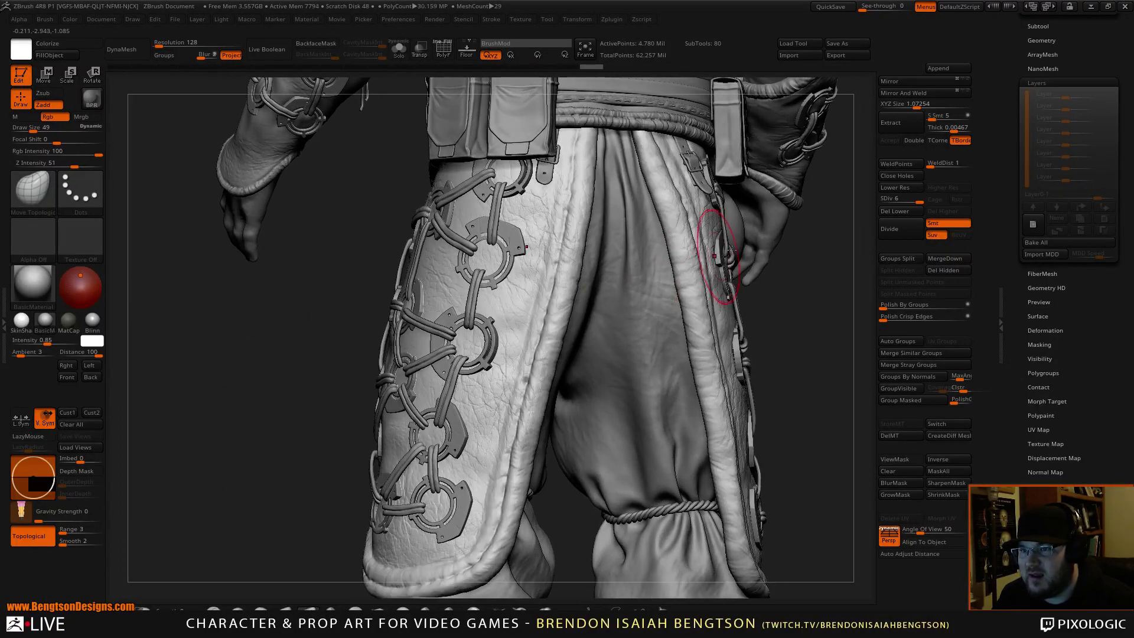
{"action": "left_click_drag", "start_coordinate": [744, 307], "coordinate": [591, 322], "text": "alt"}
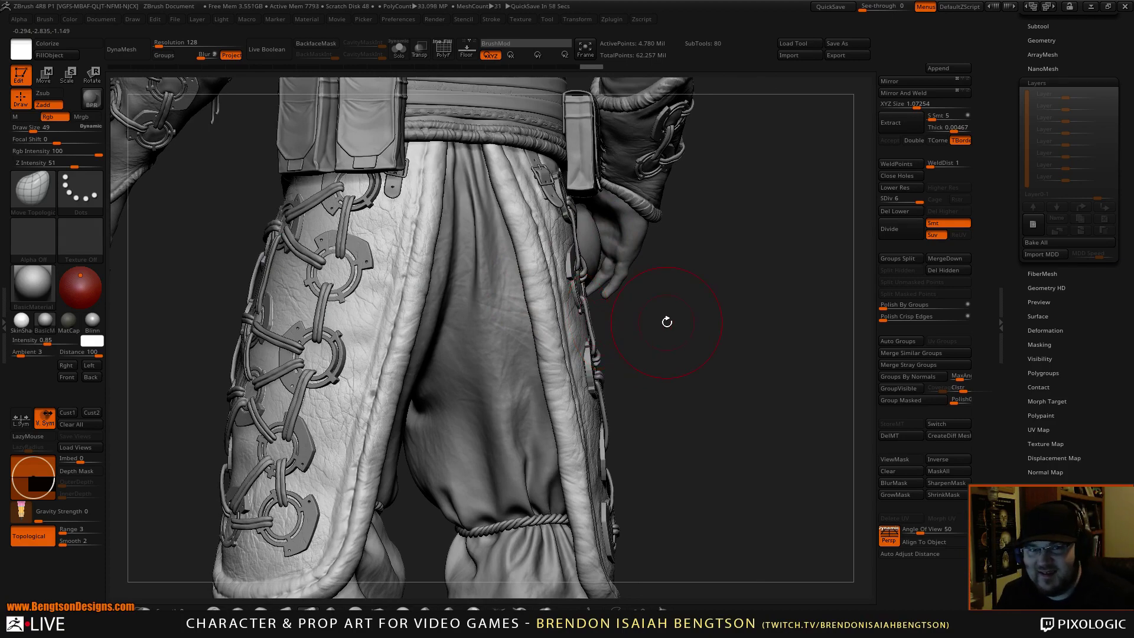
Step: Nudge the leather of the thigh panel around the upper ring plates at the rear so it fits their metal
{"action": "left_click_drag", "start_coordinate": [699, 326], "coordinate": [709, 324]}
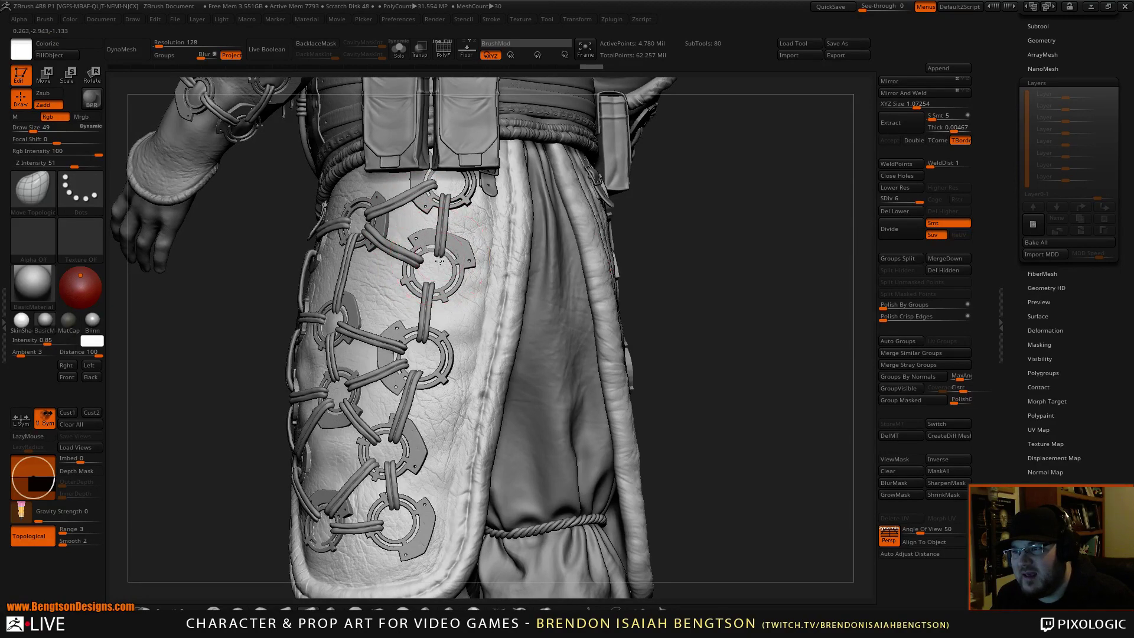
{"action": "mouse_move", "coordinate": [440, 261]}
{"action": "right_mouse_down"}
{"action": "mouse_move", "coordinate": [412, 264]}
{"action": "mouse_move", "coordinate": [435, 261]}
{"action": "right_mouse_up"}
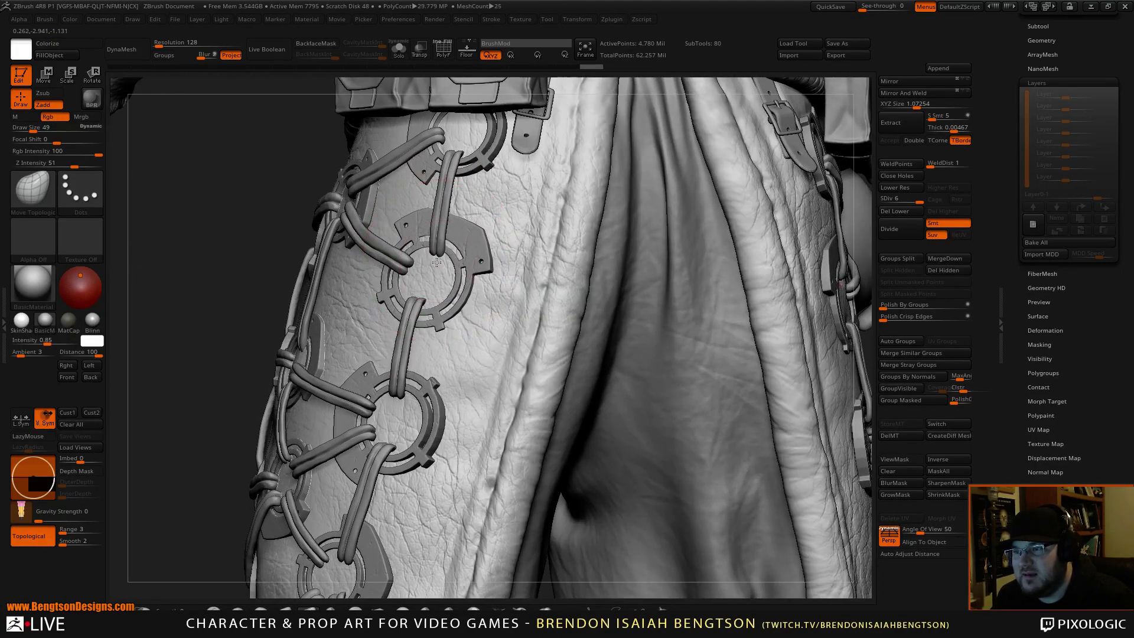
{"action": "mouse_move", "coordinate": [435, 263]}
{"action": "left_mouse_down", "text": "alt"}
{"action": "mouse_move", "coordinate": [441, 229]}
{"action": "mouse_move", "coordinate": [437, 244]}
{"action": "left_mouse_up", "text": "alt"}
{"action": "left_click_drag", "start_coordinate": [406, 297], "coordinate": [408, 295]}
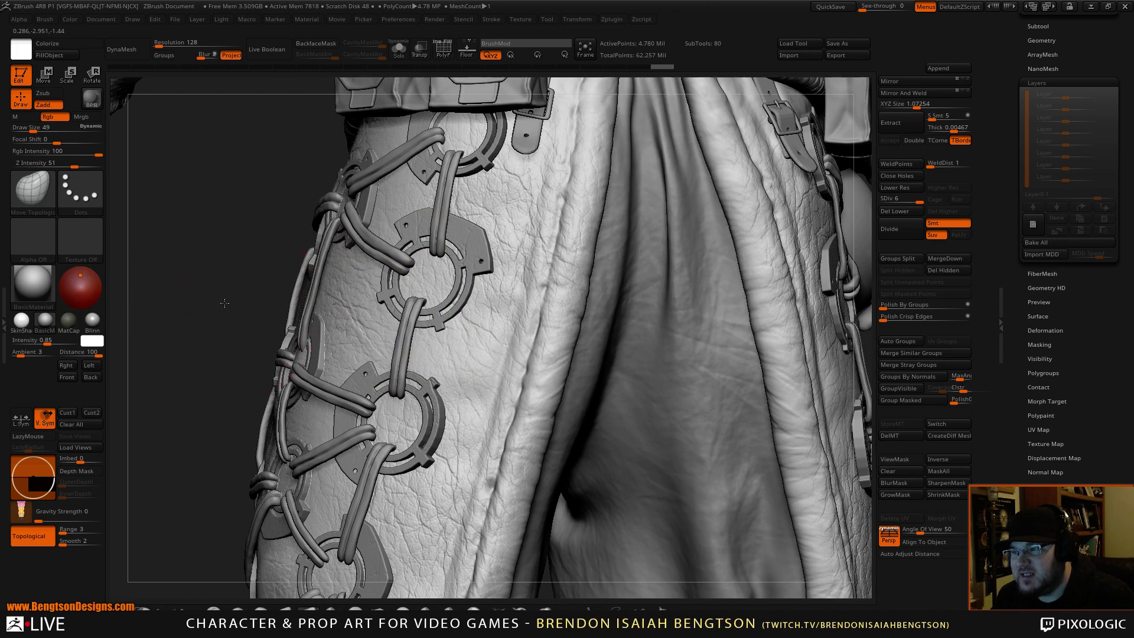
Step: Try nudging the leather between the second and third rear ring plates, and undo that nudge
{"action": "left_click_drag", "start_coordinate": [225, 303], "coordinate": [217, 309]}
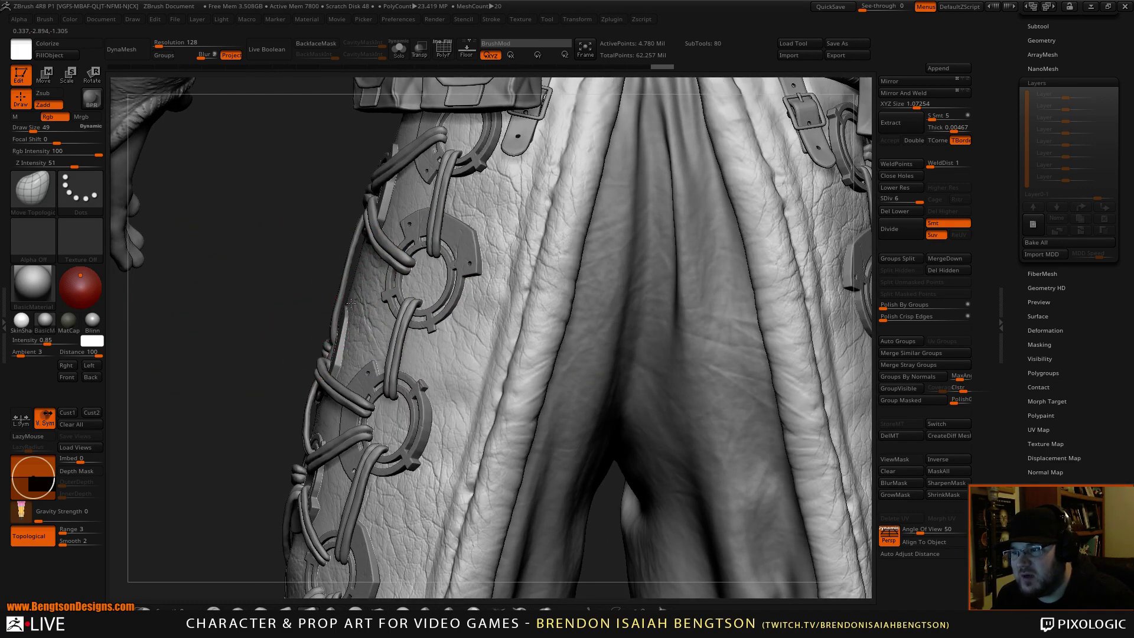
{"action": "left_click", "coordinate": [352, 302], "text": "alt"}
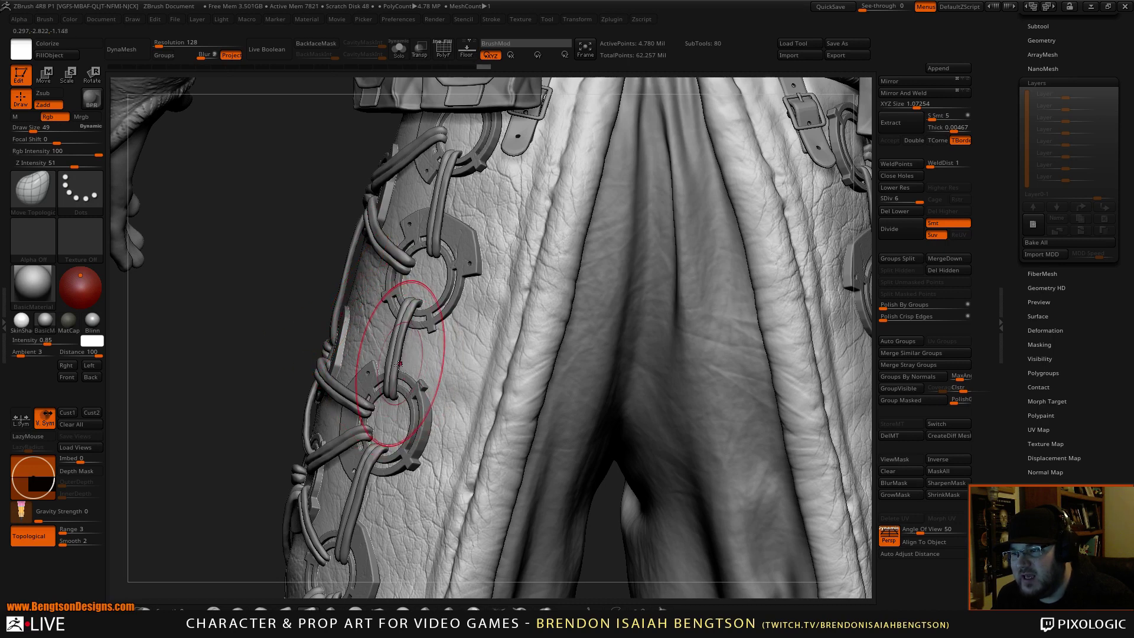
{"action": "left_click_drag", "start_coordinate": [398, 366], "coordinate": [397, 372]}
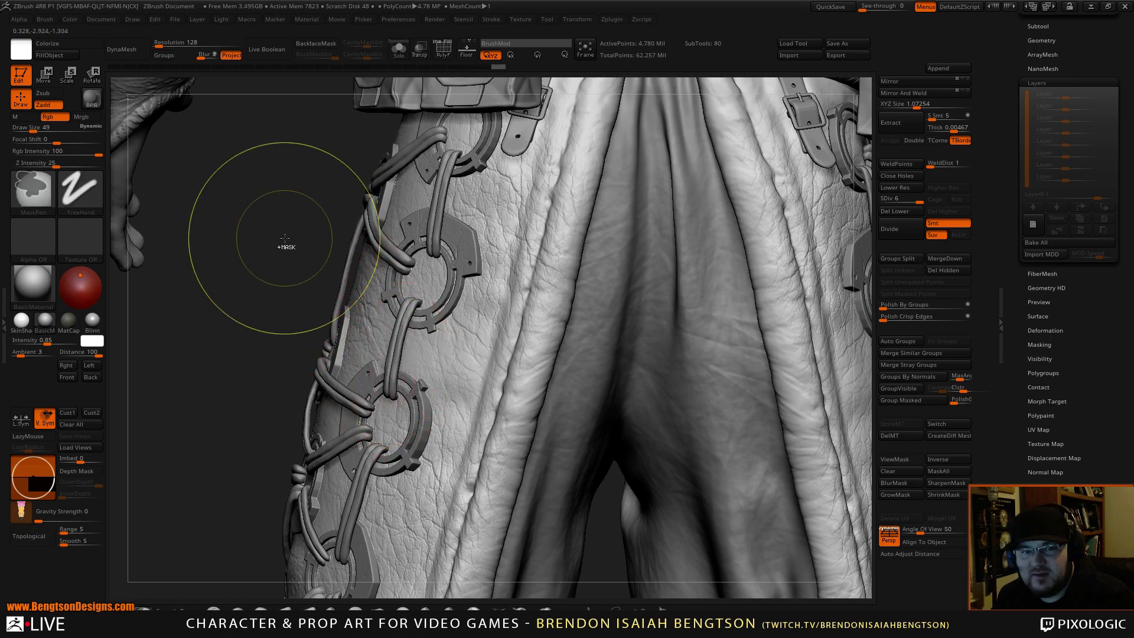
{"action": "key", "text": "ctrl+z"}
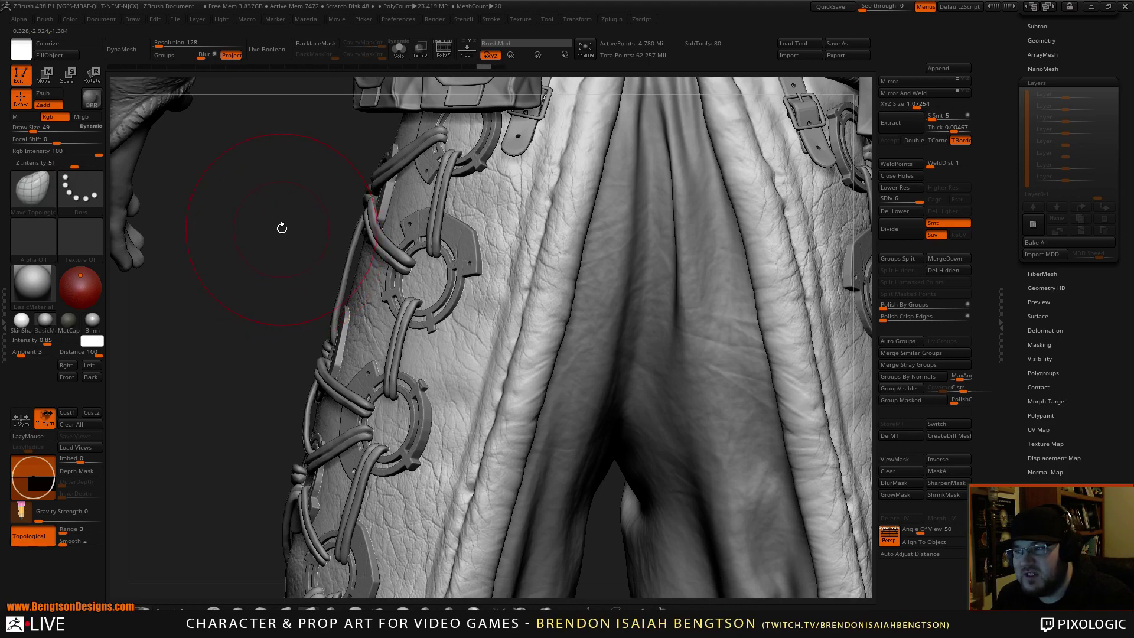
Step: Nudge the leather beneath the ring plates and lacing where the panel's outer side curves towards its edge
{"action": "left_click_drag", "start_coordinate": [280, 230], "coordinate": [284, 247]}
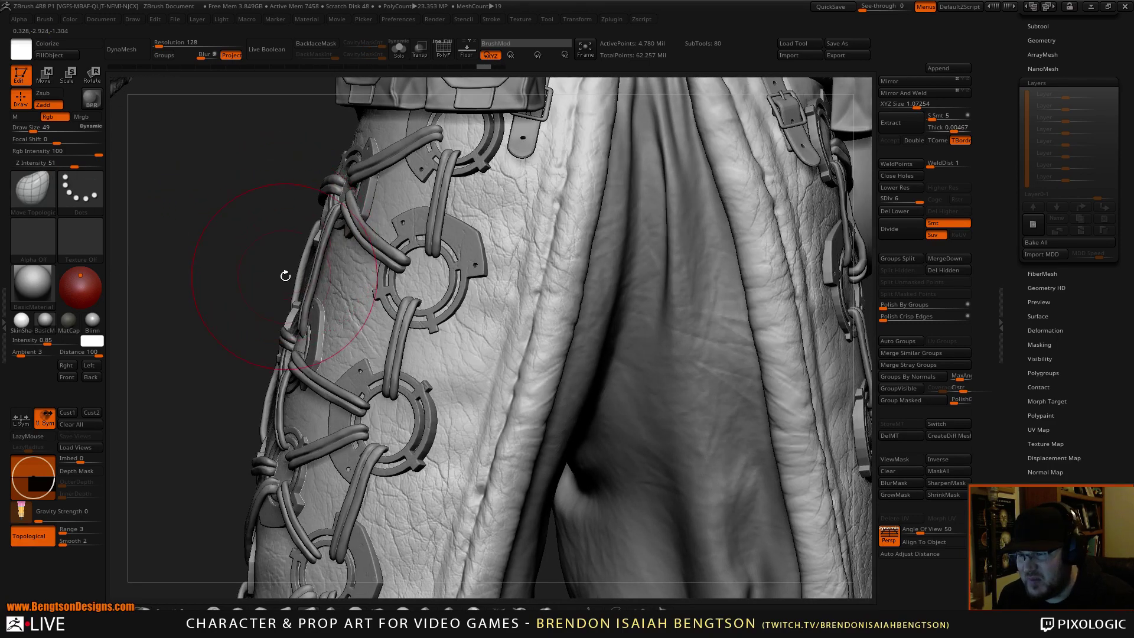
{"action": "left_click_drag", "start_coordinate": [240, 277], "coordinate": [326, 275]}
{"action": "left_click_drag", "start_coordinate": [794, 234], "coordinate": [808, 239]}
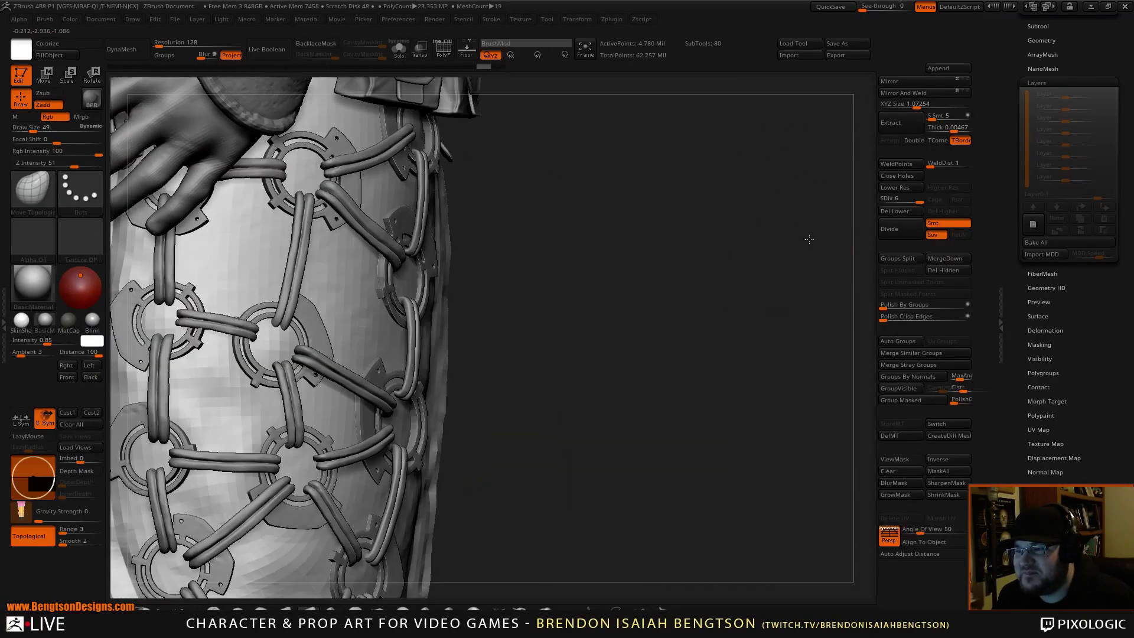
{"action": "left_click_drag", "start_coordinate": [401, 364], "coordinate": [398, 366]}
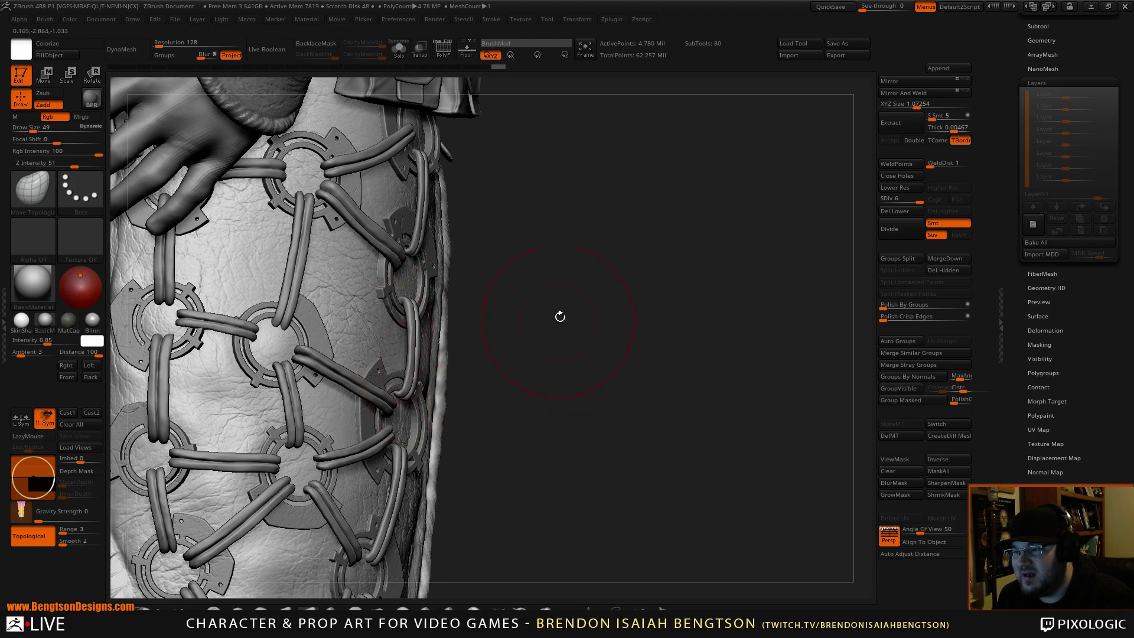
{"action": "left_click_drag", "start_coordinate": [561, 314], "coordinate": [567, 246], "text": "alt"}
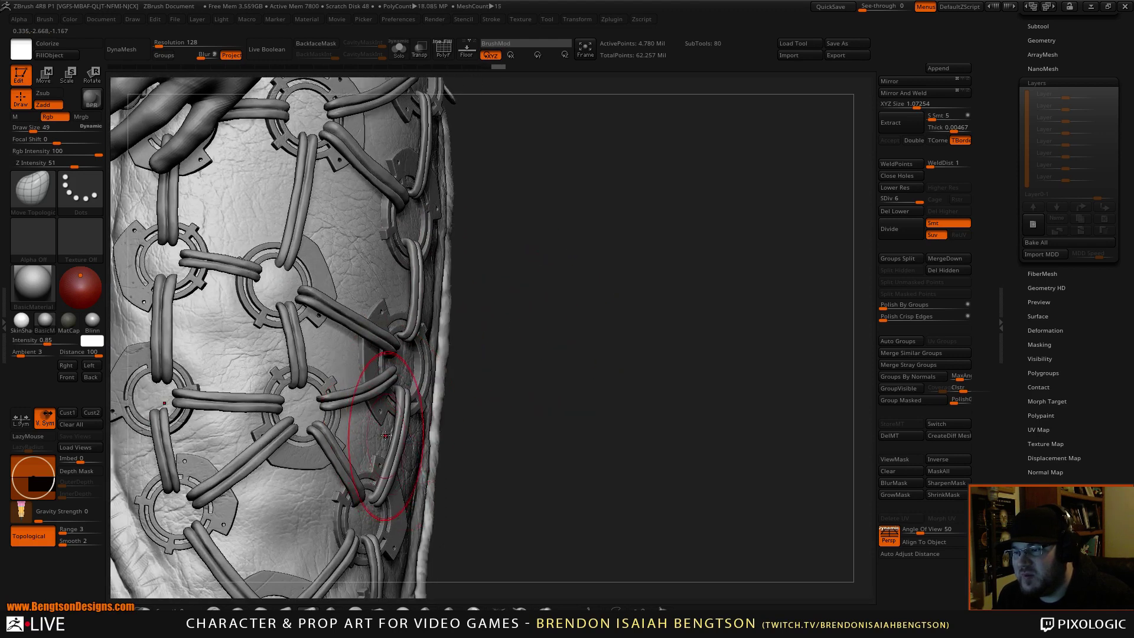
{"action": "left_click_drag", "start_coordinate": [381, 437], "coordinate": [381, 434]}
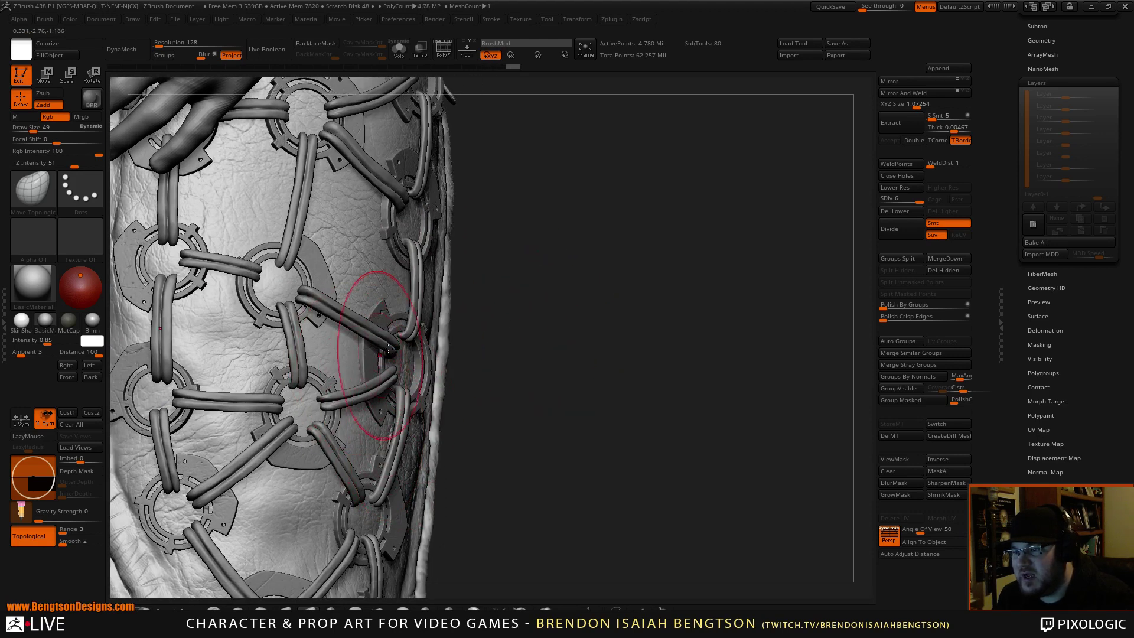
Step: Set the brush draw size to 43 and nudge the leather along the panel's rear edge to fit the ring plates
{"action": "left_click_drag", "start_coordinate": [553, 332], "coordinate": [421, 380]}
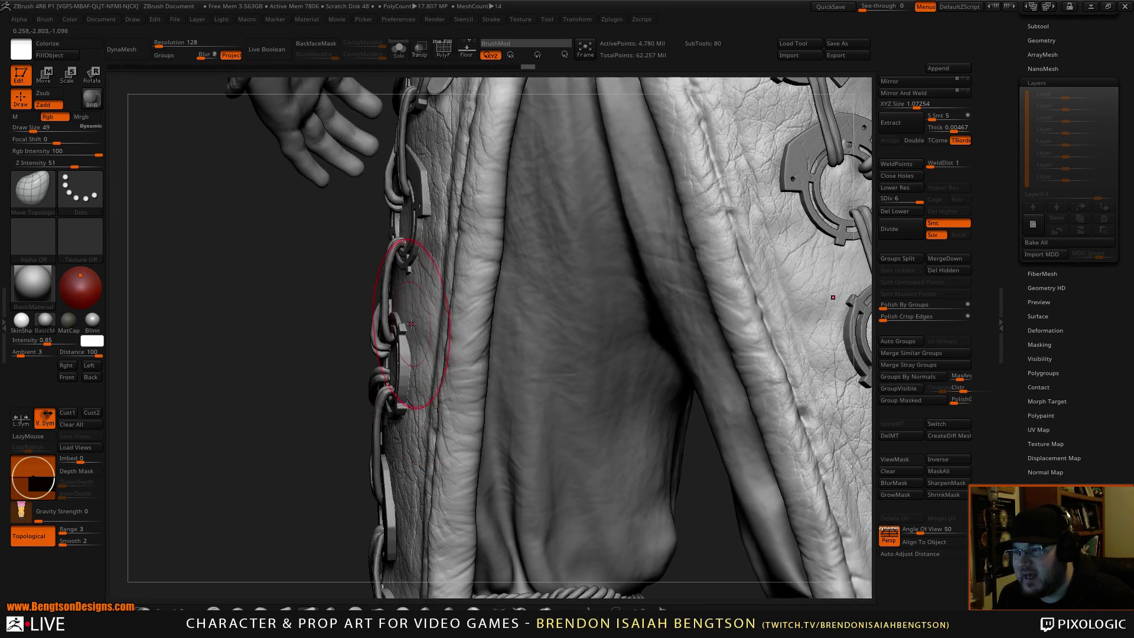
{"action": "key", "text": "space"}
{"action": "left_click_drag", "start_coordinate": [404, 305], "coordinate": [397, 313]}
{"action": "mouse_move", "coordinate": [311, 313]}
{"action": "left_mouse_down", "text": "alt"}
{"action": "mouse_move", "coordinate": [309, 404]}
{"action": "mouse_move", "coordinate": [337, 381]}
{"action": "left_mouse_up", "text": "alt"}
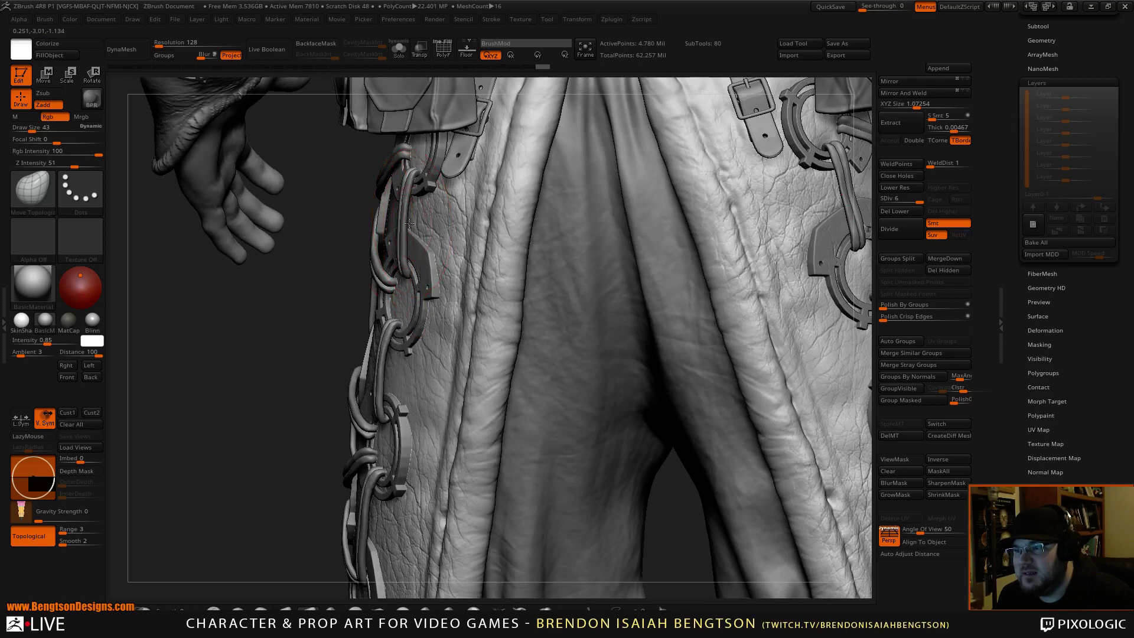
{"action": "left_click_drag", "start_coordinate": [410, 224], "coordinate": [413, 225]}
{"action": "left_click_drag", "start_coordinate": [263, 520], "coordinate": [246, 199], "text": "alt"}
{"action": "left_click_drag", "start_coordinate": [228, 380], "coordinate": [230, 384]}
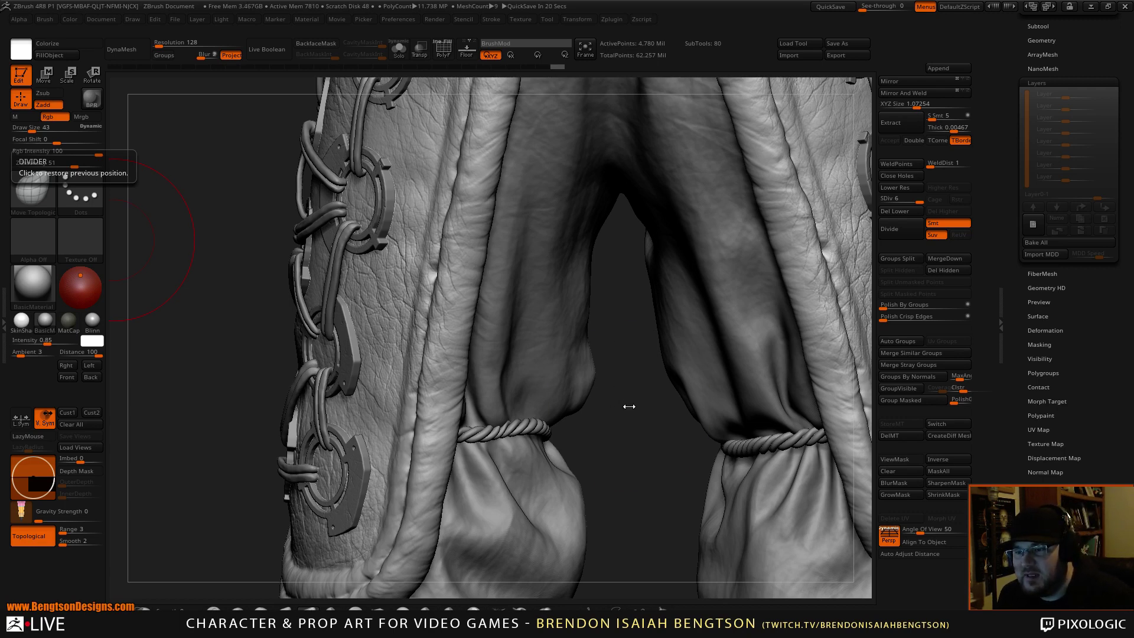
Step: Nudge the leather around the lowest ring plates and the panel's lower corner above the fur trim
{"action": "left_click_drag", "start_coordinate": [628, 429], "coordinate": [743, 374]}
{"action": "mouse_move", "coordinate": [319, 413]}
{"action": "left_mouse_down"}
{"action": "mouse_move", "coordinate": [457, 424]}
{"action": "mouse_move", "coordinate": [423, 423]}
{"action": "left_mouse_up"}
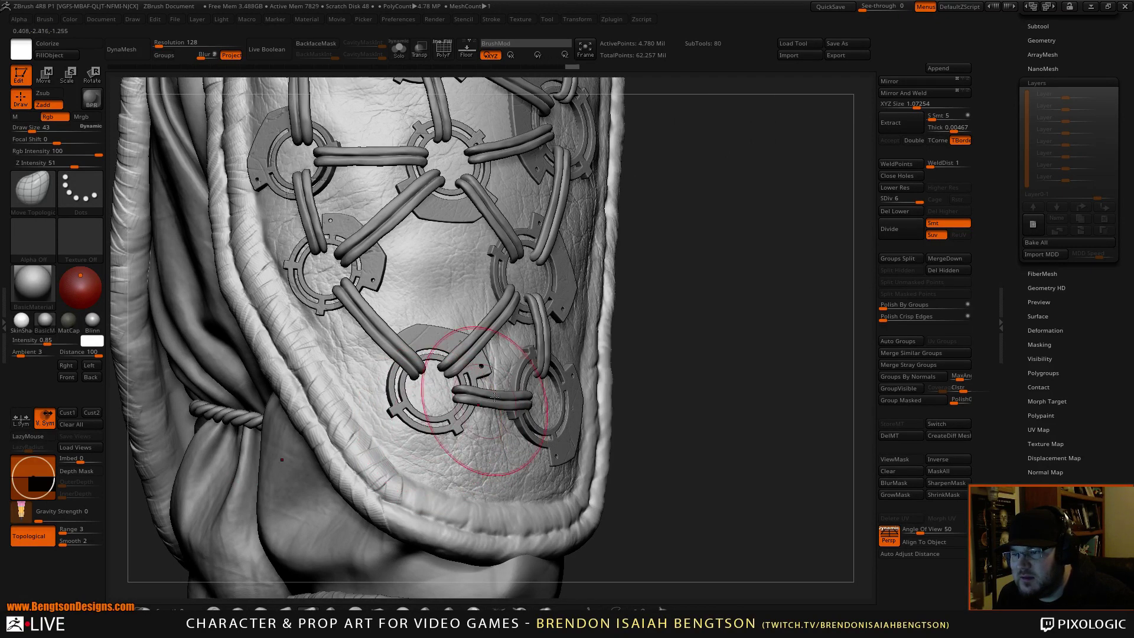
{"action": "left_click_drag", "start_coordinate": [721, 313], "coordinate": [722, 315]}
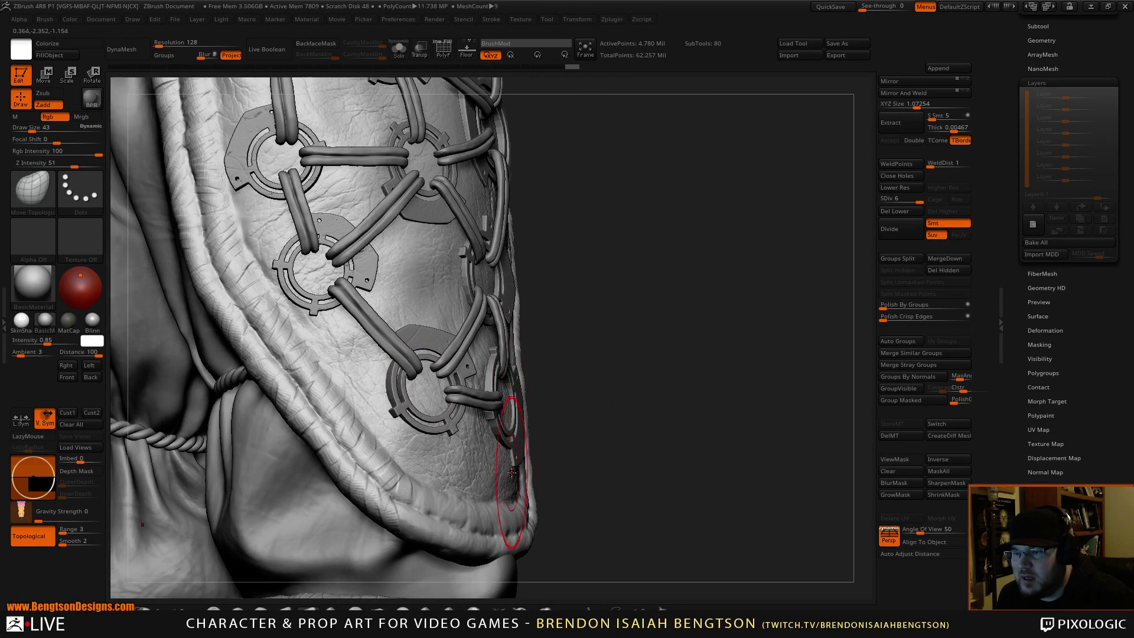
{"action": "mouse_move", "coordinate": [550, 400]}
{"action": "left_mouse_down"}
{"action": "mouse_move", "coordinate": [604, 278]}
{"action": "mouse_move", "coordinate": [606, 358]}
{"action": "left_mouse_up"}
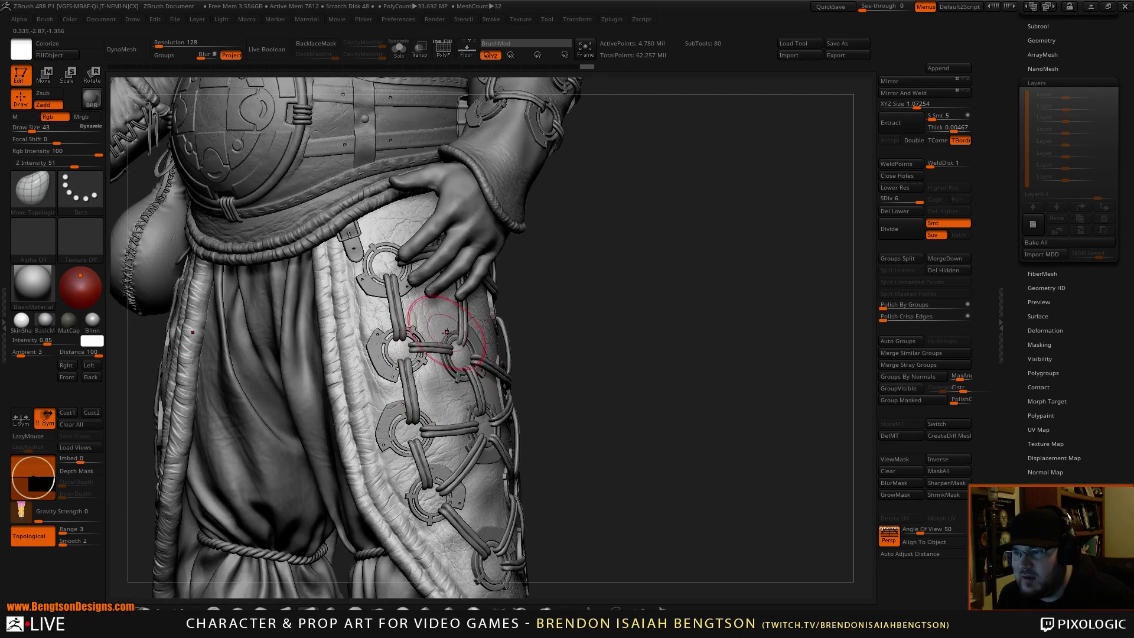
Step: Nudge the leather around the upper front and outer ring plates, up to the area just below the belt
{"action": "mouse_move", "coordinate": [591, 306]}
{"action": "left_mouse_down", "text": "alt"}
{"action": "mouse_move", "coordinate": [608, 313]}
{"action": "mouse_move", "coordinate": [618, 344]}
{"action": "mouse_move", "coordinate": [615, 242]}
{"action": "mouse_move", "coordinate": [673, 412]}
{"action": "left_mouse_up", "text": "alt"}
{"action": "left_click_drag", "start_coordinate": [628, 331], "coordinate": [625, 342]}
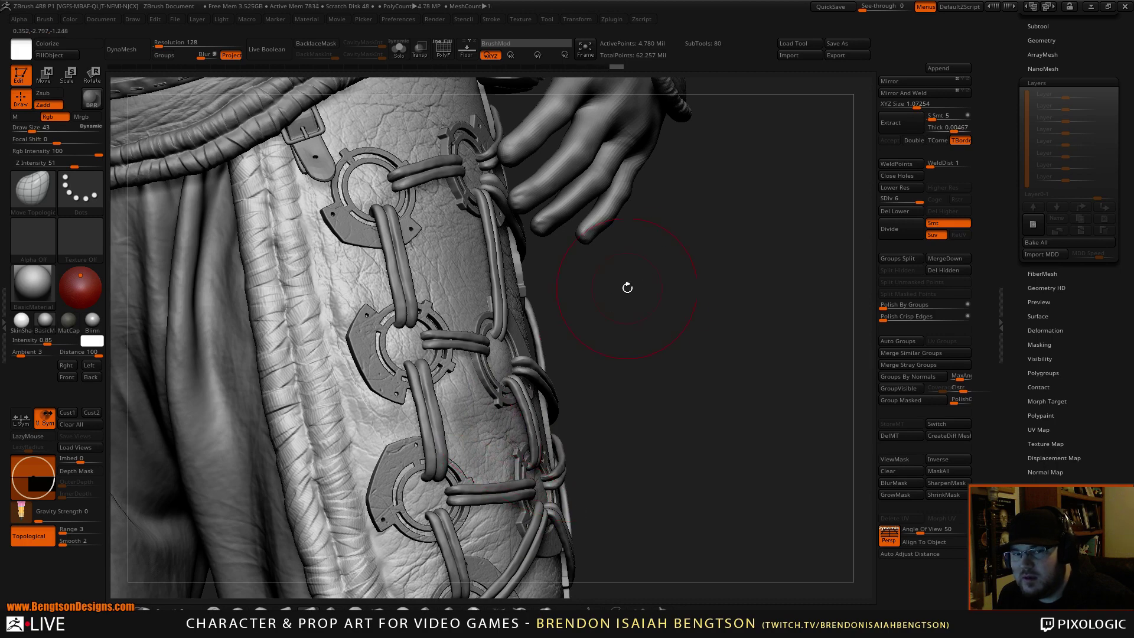
{"action": "left_click_drag", "start_coordinate": [628, 286], "coordinate": [675, 290]}
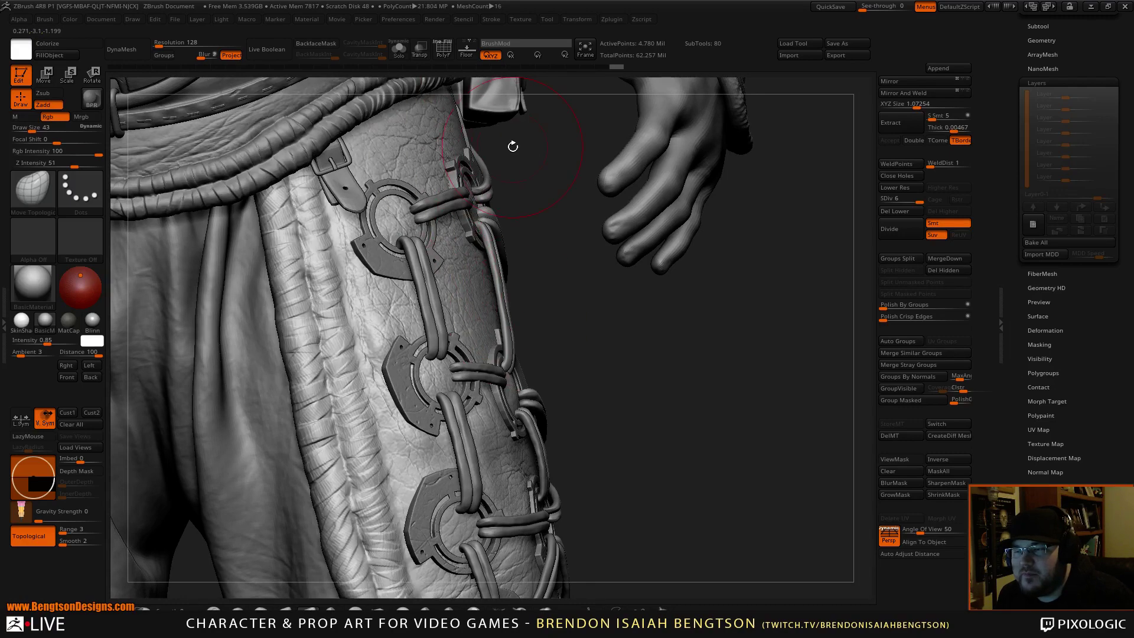
{"action": "left_click_drag", "start_coordinate": [543, 145], "coordinate": [485, 259], "text": "alt"}
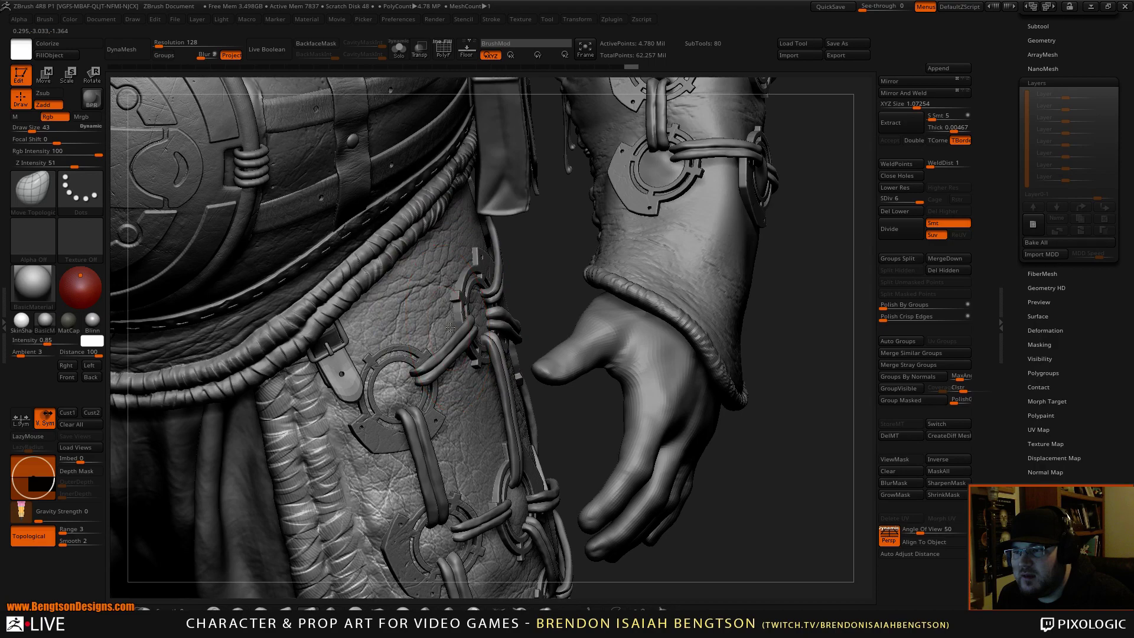
{"action": "mouse_move", "coordinate": [530, 304]}
{"action": "left_mouse_down"}
{"action": "mouse_move", "coordinate": [472, 276]}
{"action": "mouse_move", "coordinate": [460, 225]}
{"action": "mouse_move", "coordinate": [447, 238]}
{"action": "left_mouse_up"}
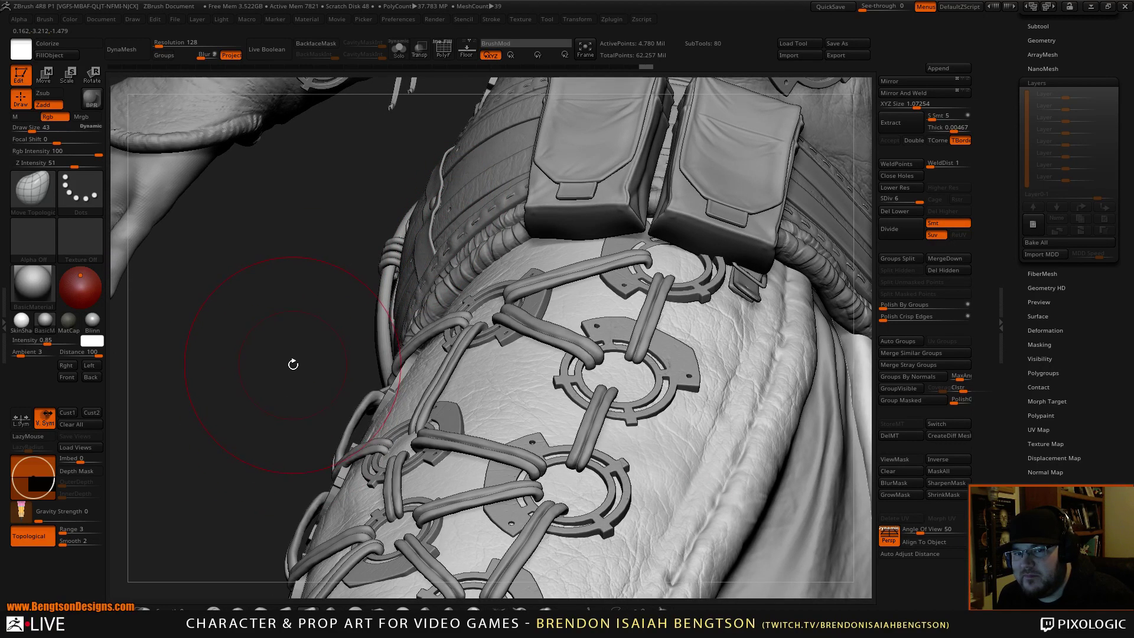
Step: Review the laced panel from behind, the side and the front, and nudge the leather around the middle ring plates
{"action": "left_click_drag", "start_coordinate": [293, 363], "coordinate": [299, 290], "text": "alt"}
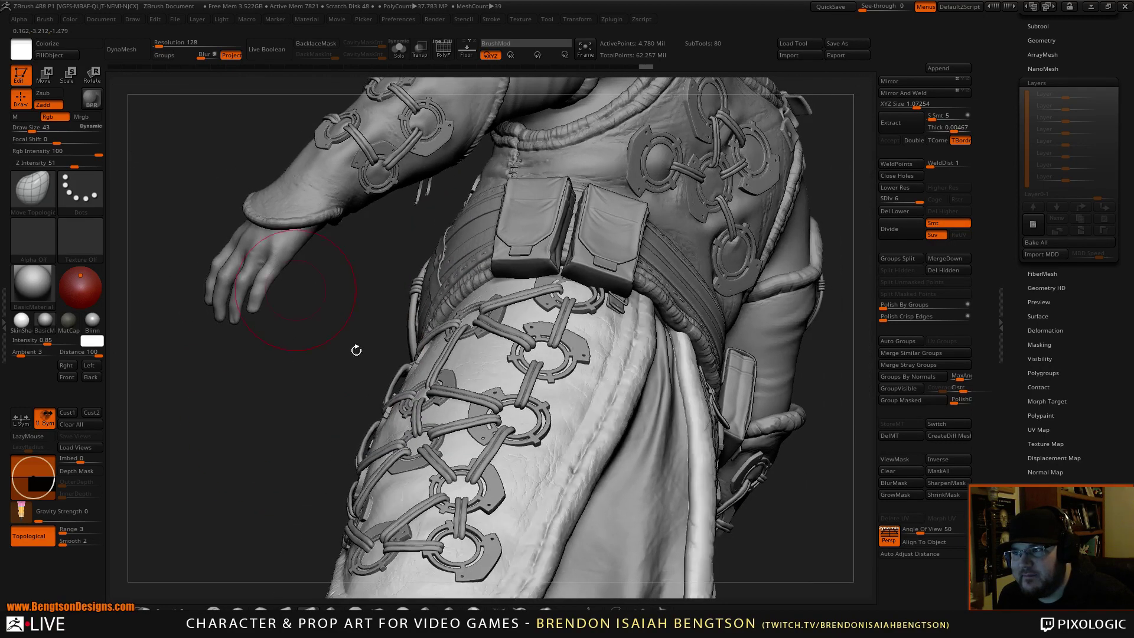
{"action": "left_click_drag", "start_coordinate": [355, 350], "coordinate": [366, 375], "text": "shift"}
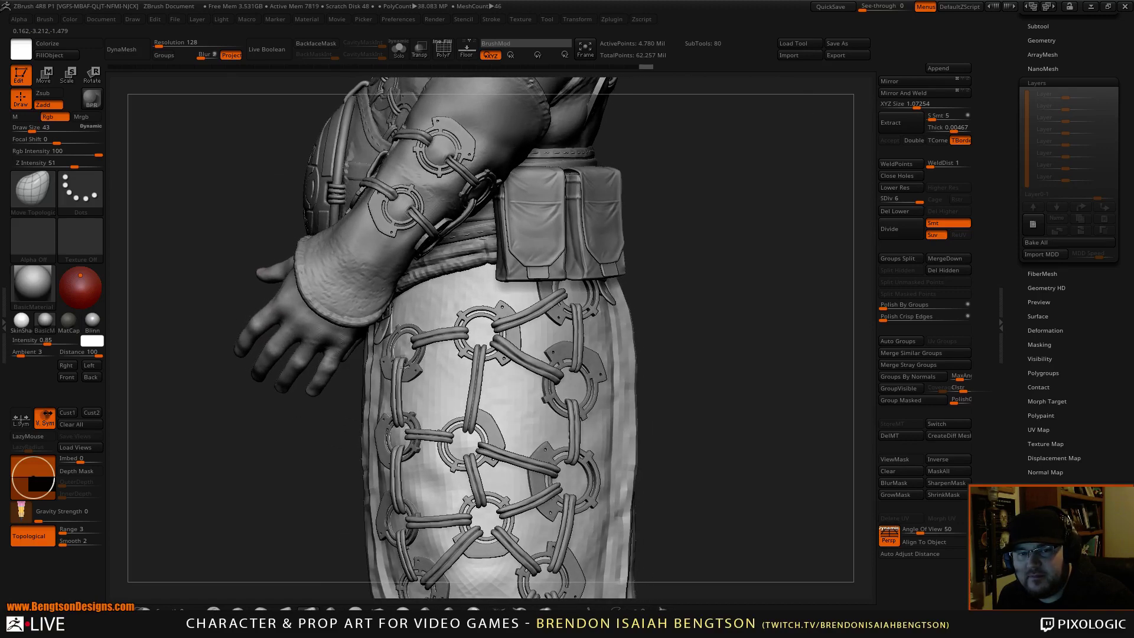
{"action": "mouse_move", "coordinate": [731, 346]}
{"action": "left_mouse_down", "text": "alt"}
{"action": "mouse_move", "coordinate": [719, 268]}
{"action": "mouse_move", "coordinate": [734, 293]}
{"action": "mouse_move", "coordinate": [714, 307]}
{"action": "left_mouse_up", "text": "alt"}
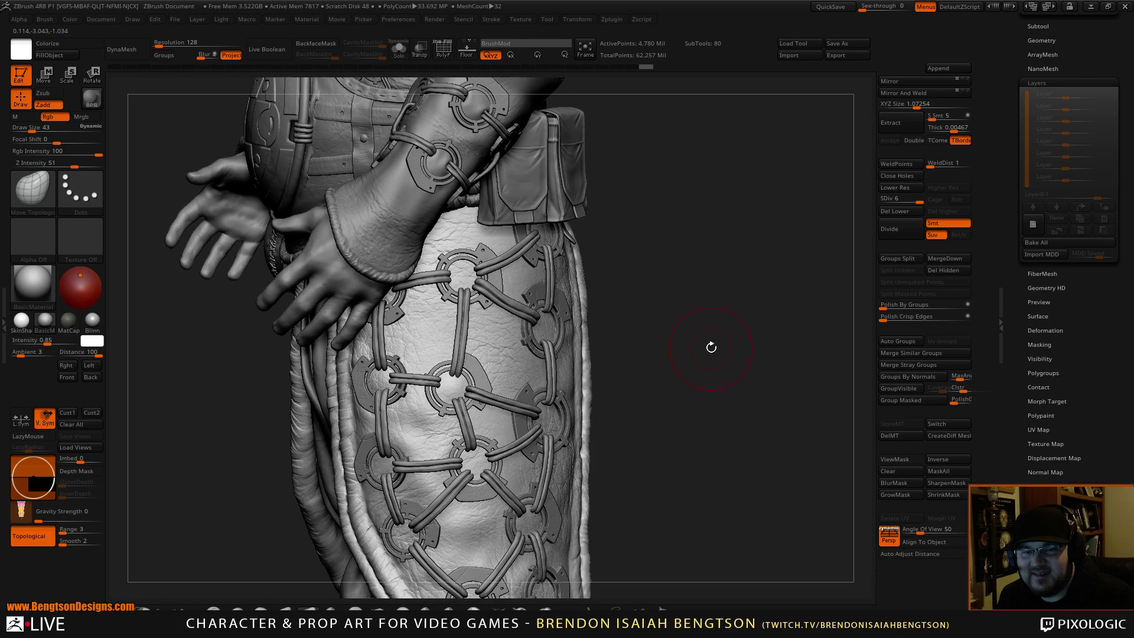
{"action": "left_click_drag", "start_coordinate": [712, 348], "coordinate": [729, 346]}
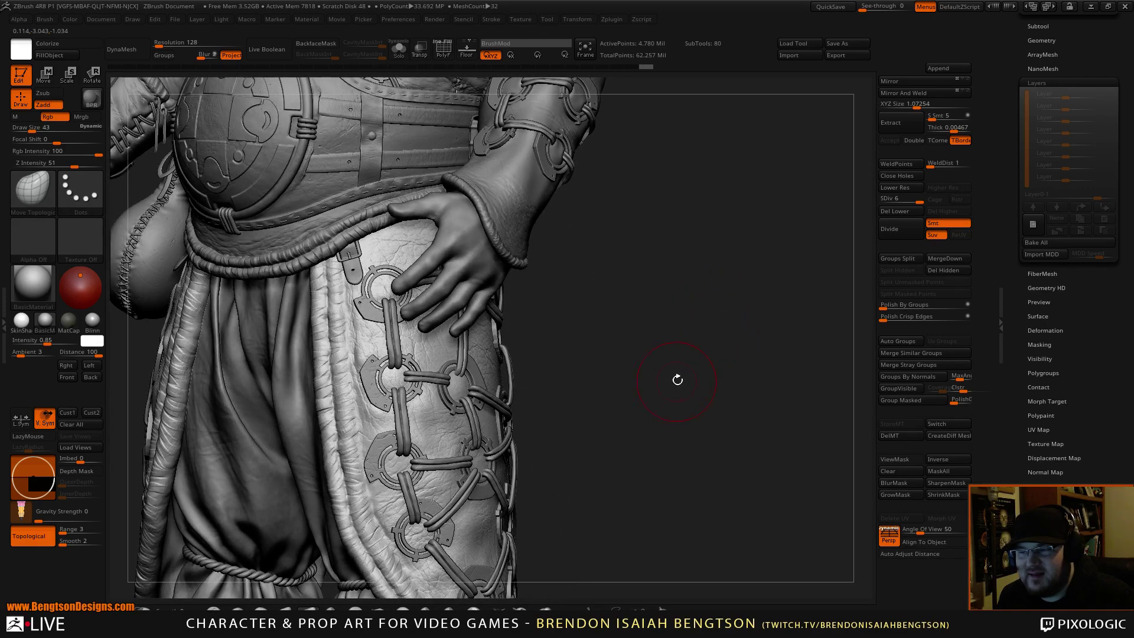
{"action": "left_click_drag", "start_coordinate": [677, 380], "coordinate": [708, 319], "text": "alt"}
{"action": "left_click_drag", "start_coordinate": [696, 430], "coordinate": [717, 331], "text": "alt"}
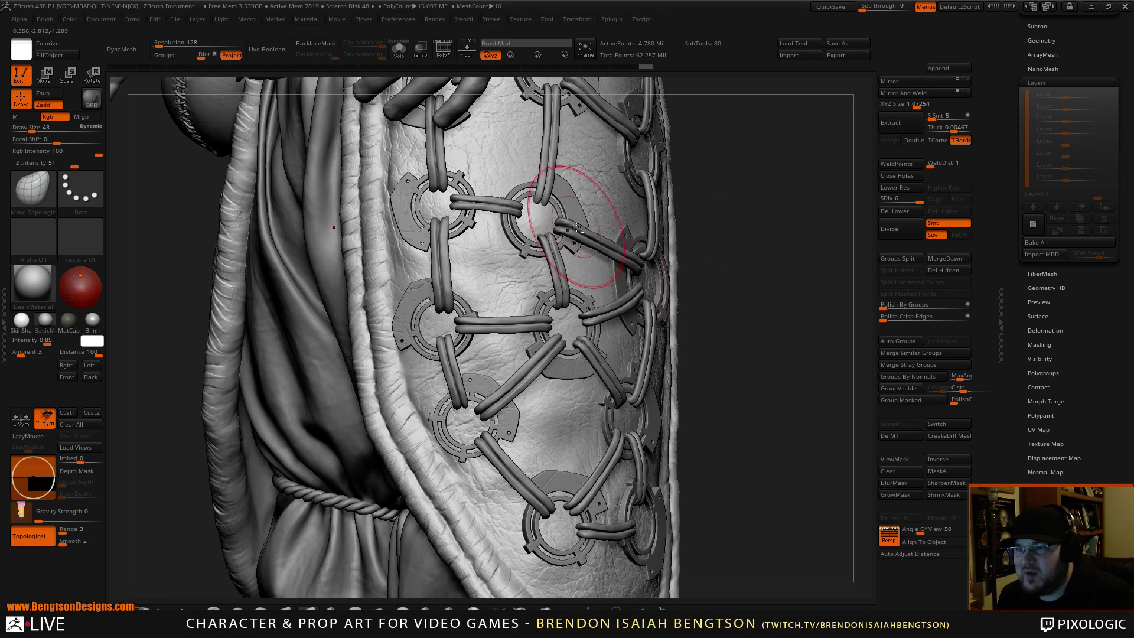
{"action": "left_click_drag", "start_coordinate": [747, 190], "coordinate": [730, 223], "text": "alt"}
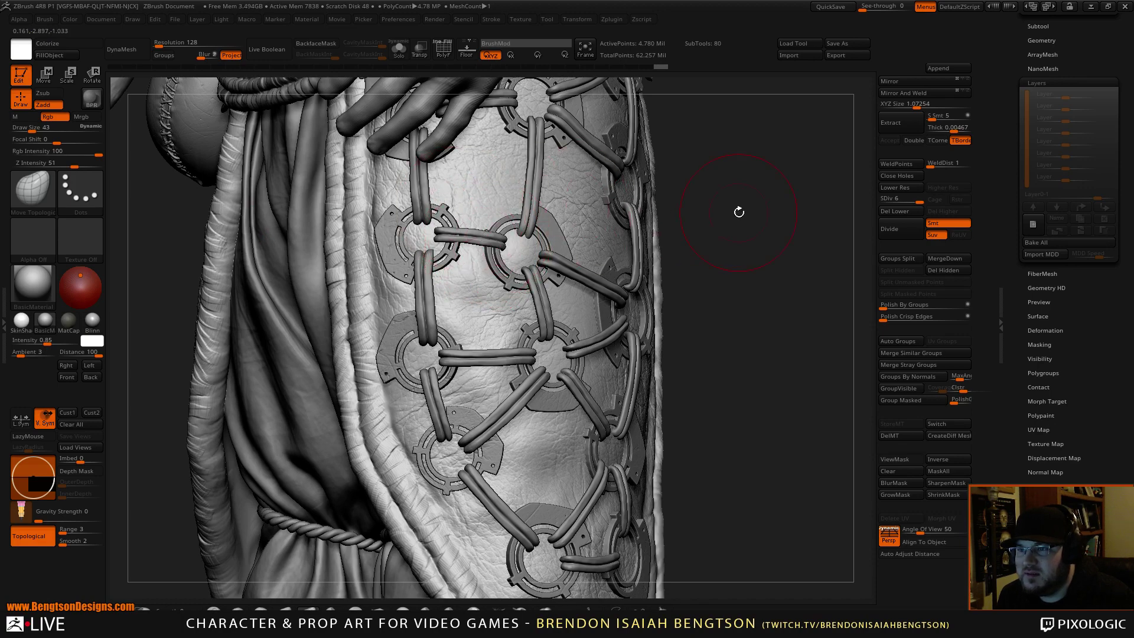
Step: Isolate the leather panel to inspect its bare surface, and show all the other parts again
{"action": "left_click_drag", "start_coordinate": [739, 210], "coordinate": [726, 213]}
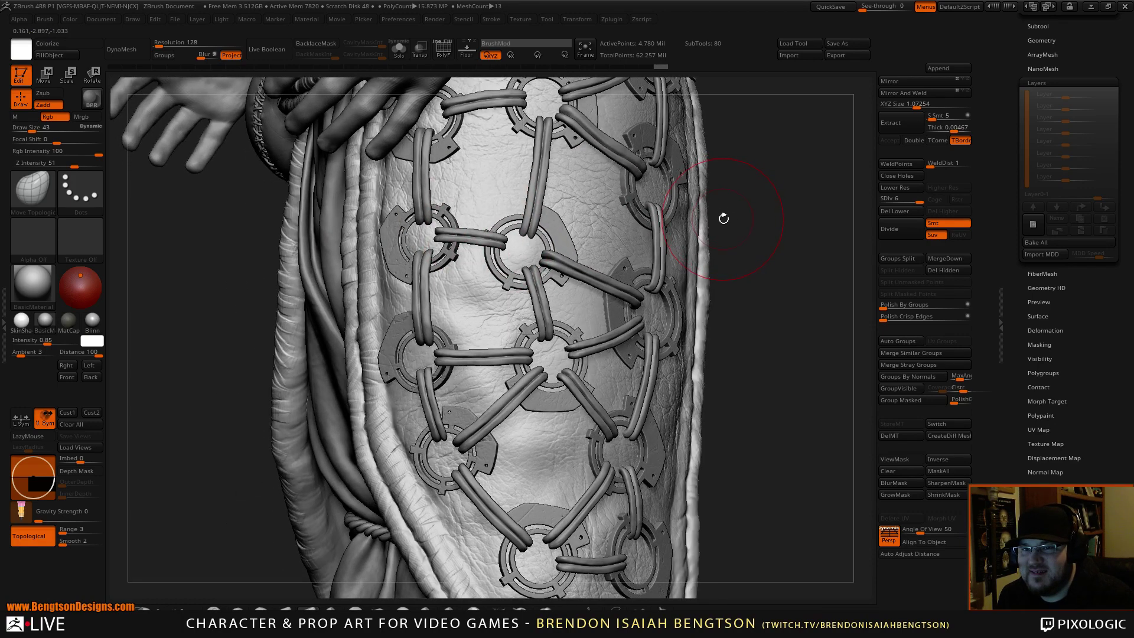
{"action": "key", "text": "alt+s"}
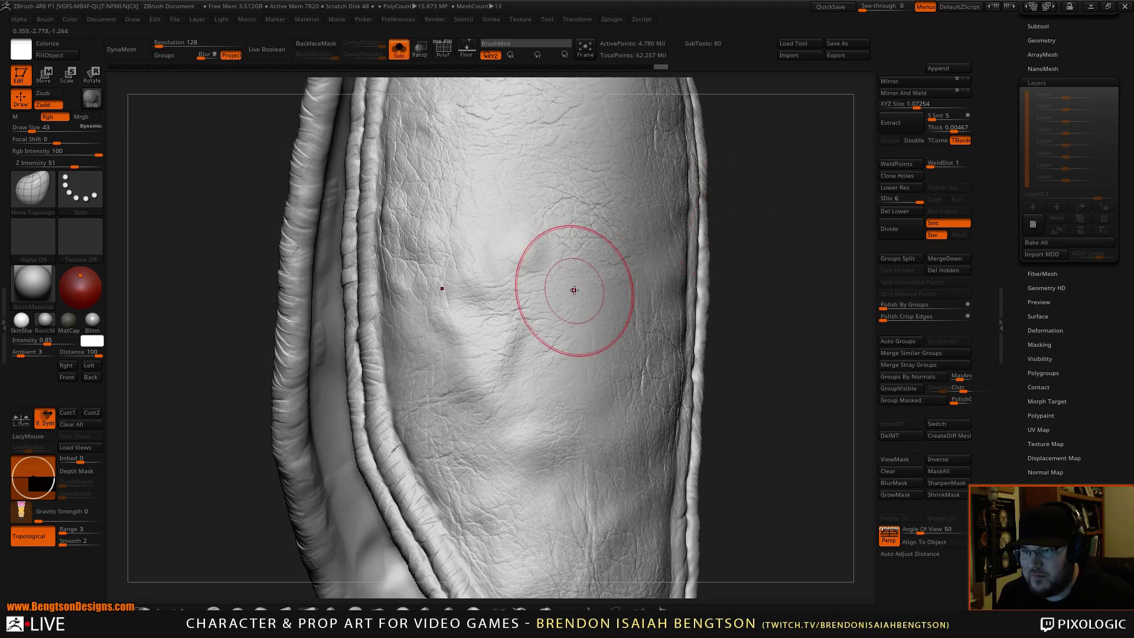
{"action": "key", "text": "alt+s"}
Step: Make the Extract7_1_copy1 lacing subtool active and adjust the short cord between the two middle ring plates
{"action": "left_click_drag", "start_coordinate": [1040, 51], "coordinate": [1043, 83]}
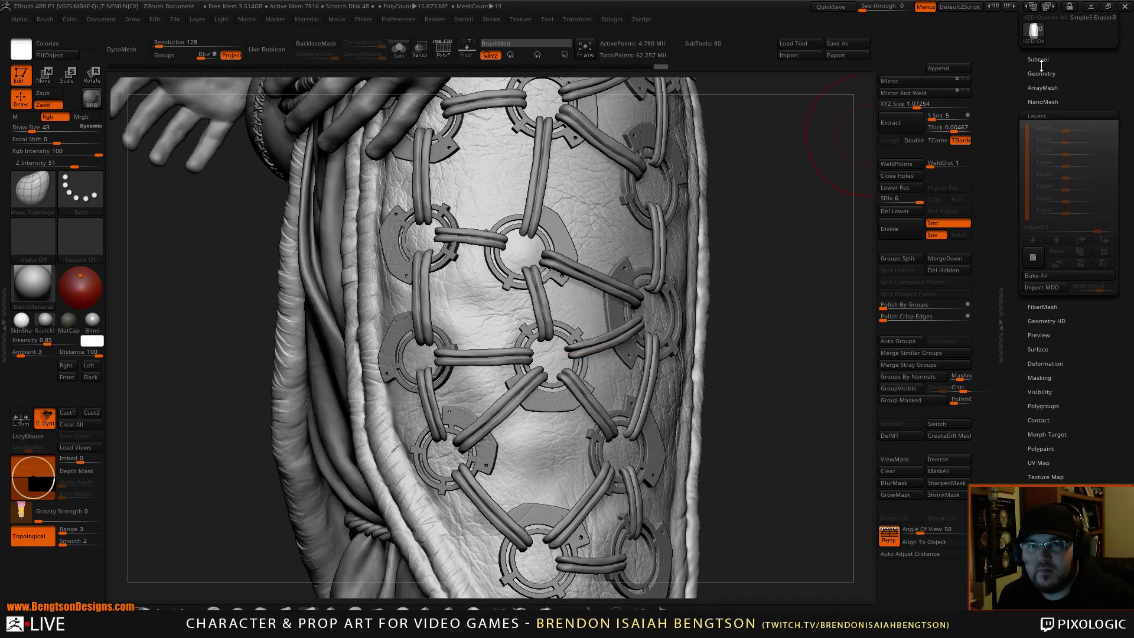
{"action": "left_click", "coordinate": [1040, 61]}
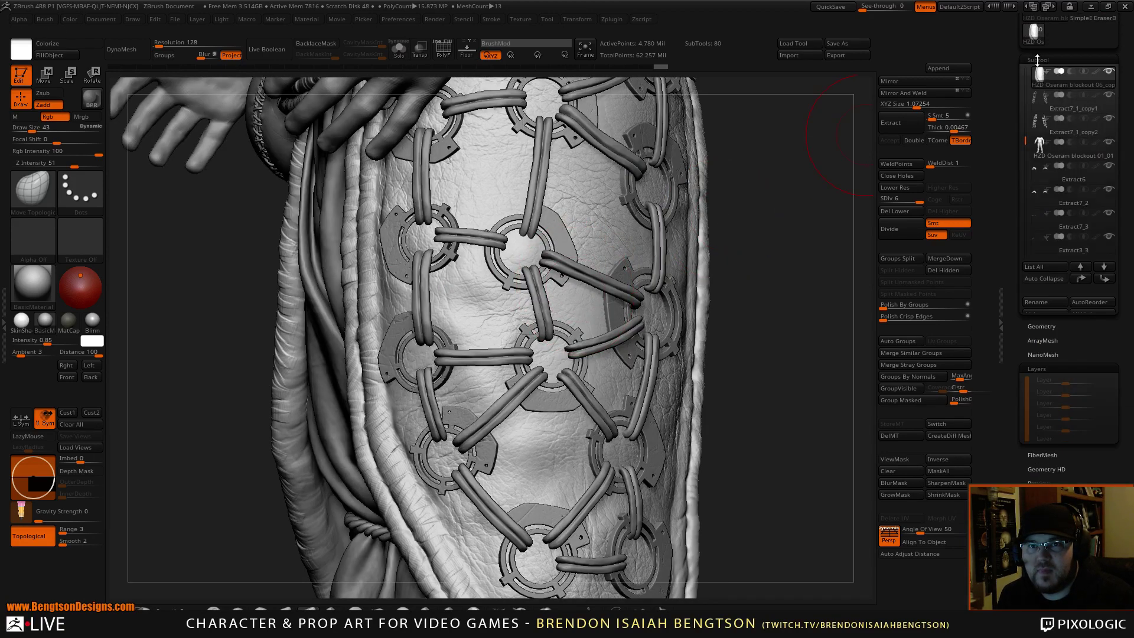
{"action": "left_click", "coordinate": [1040, 102]}
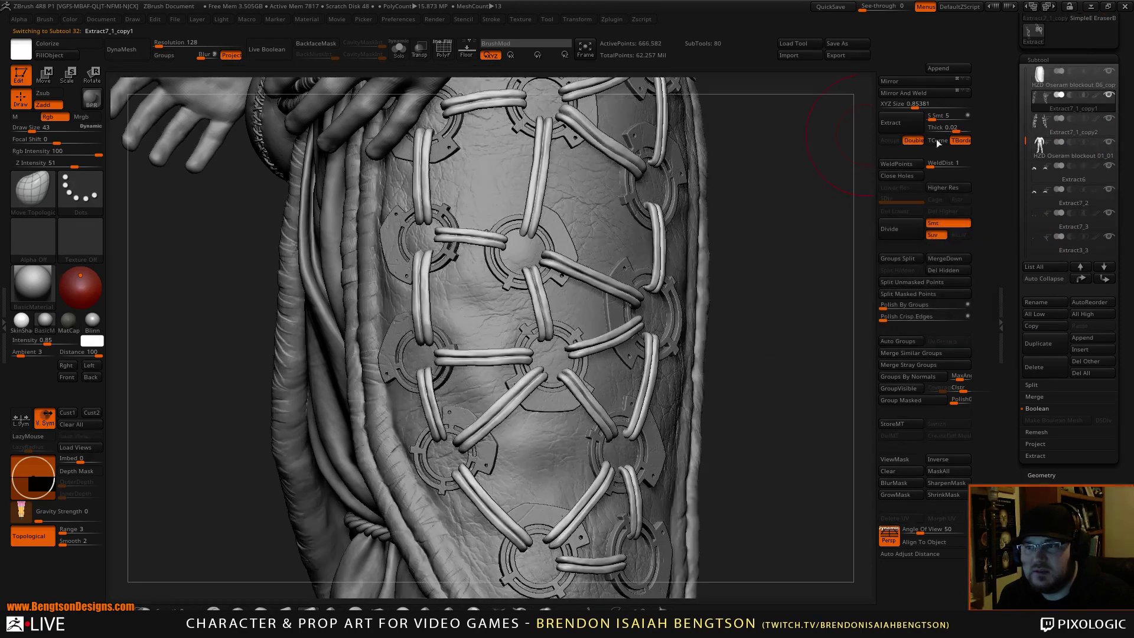
{"action": "left_click_drag", "start_coordinate": [546, 262], "coordinate": [527, 273]}
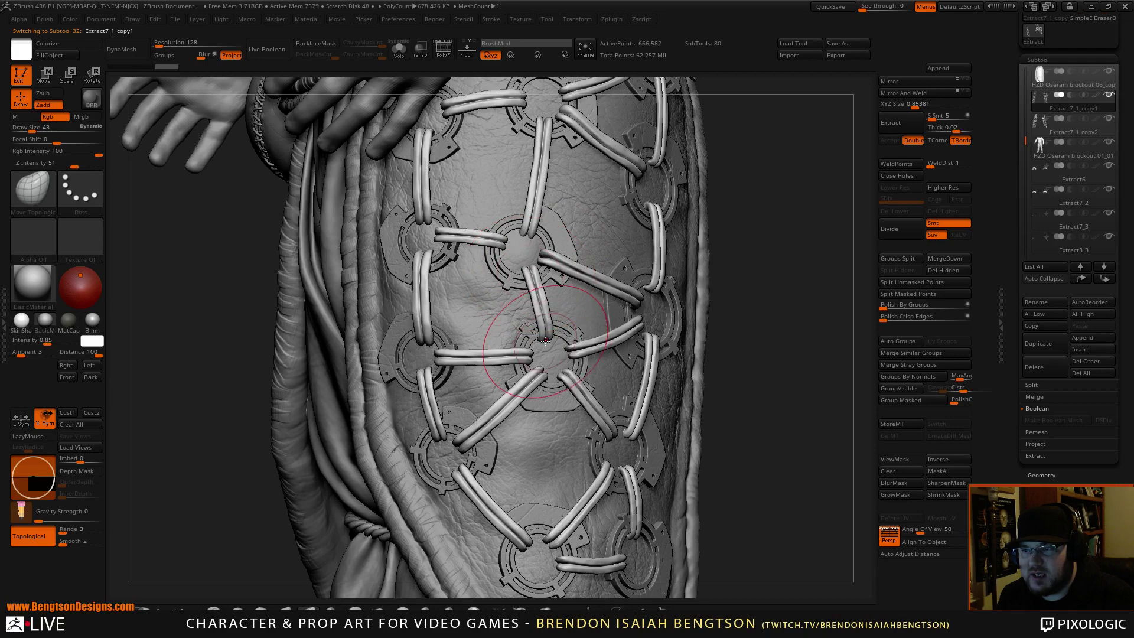
{"action": "left_click_drag", "start_coordinate": [545, 327], "coordinate": [545, 329]}
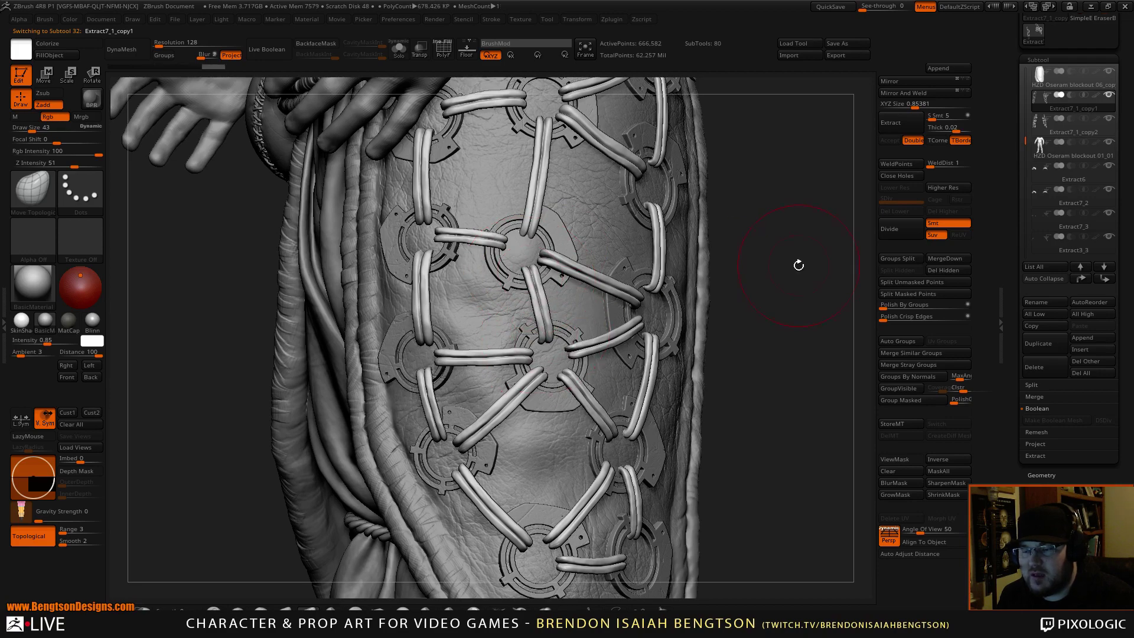
Step: Nudge the cords linking the middle and outer front ring plates, including the upper diagonal cord, to fit the plates and leather
{"action": "left_click_drag", "start_coordinate": [799, 265], "coordinate": [781, 264]}
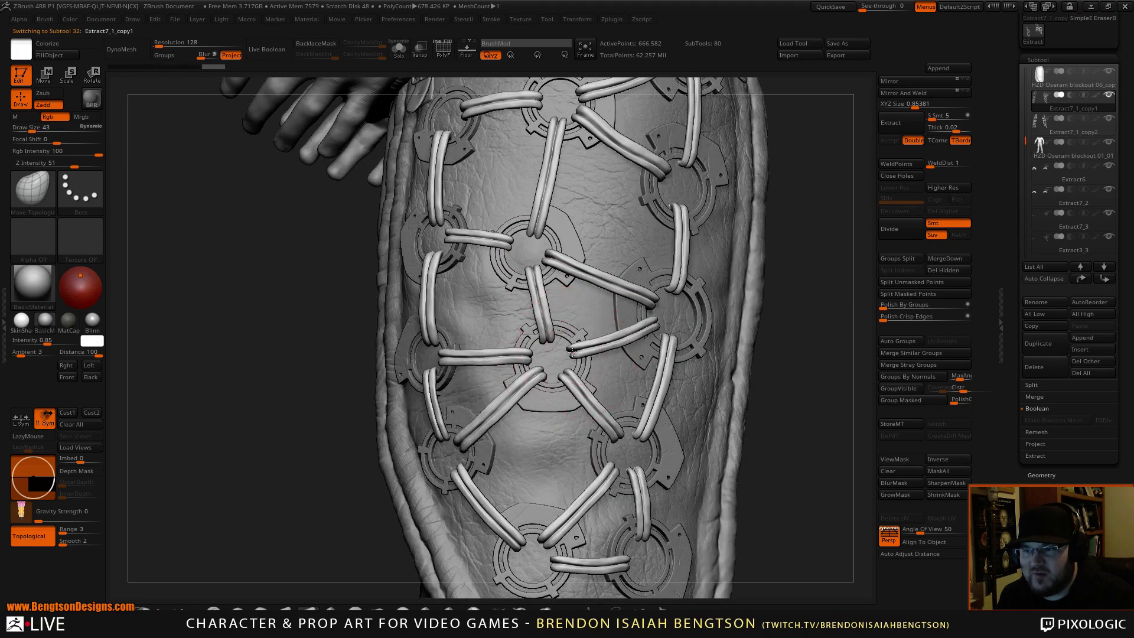
{"action": "mouse_move", "coordinate": [572, 352]}
{"action": "left_mouse_down"}
{"action": "mouse_move", "coordinate": [565, 372]}
{"action": "mouse_move", "coordinate": [541, 372]}
{"action": "left_mouse_up"}
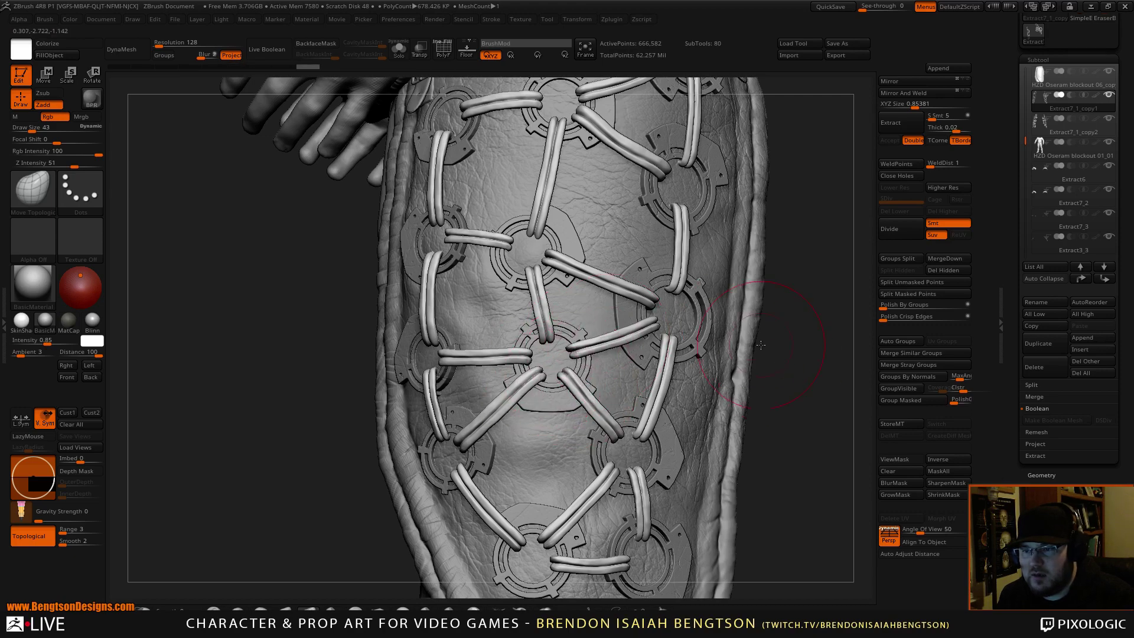
{"action": "left_click_drag", "start_coordinate": [794, 385], "coordinate": [704, 334]}
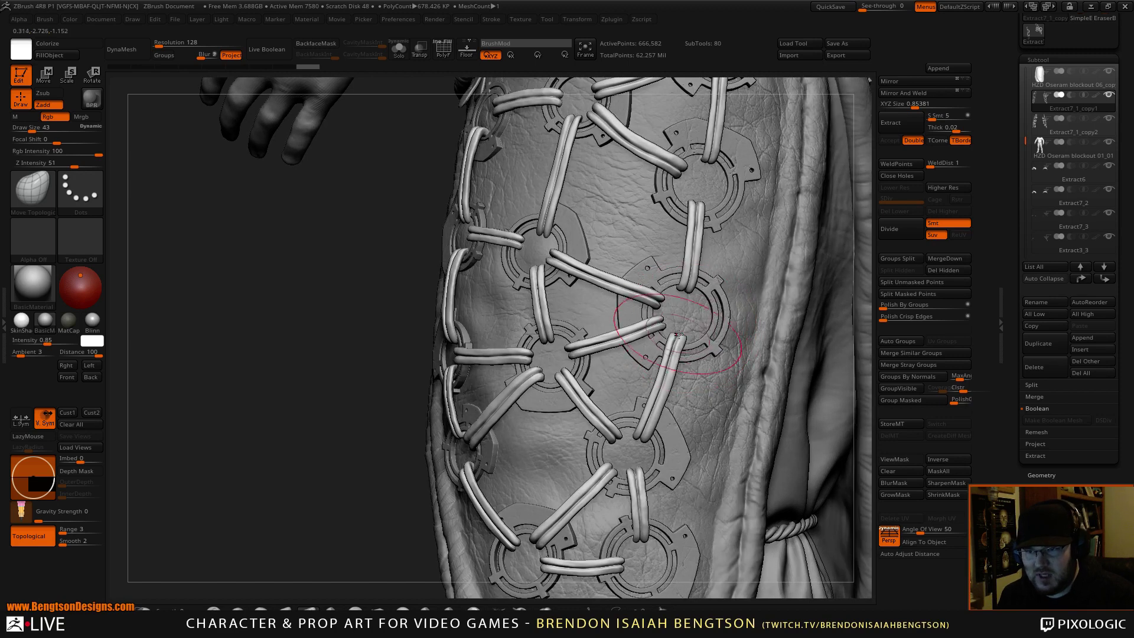
{"action": "left_click_drag", "start_coordinate": [667, 385], "coordinate": [672, 356]}
{"action": "left_click_drag", "start_coordinate": [688, 287], "coordinate": [688, 282]}
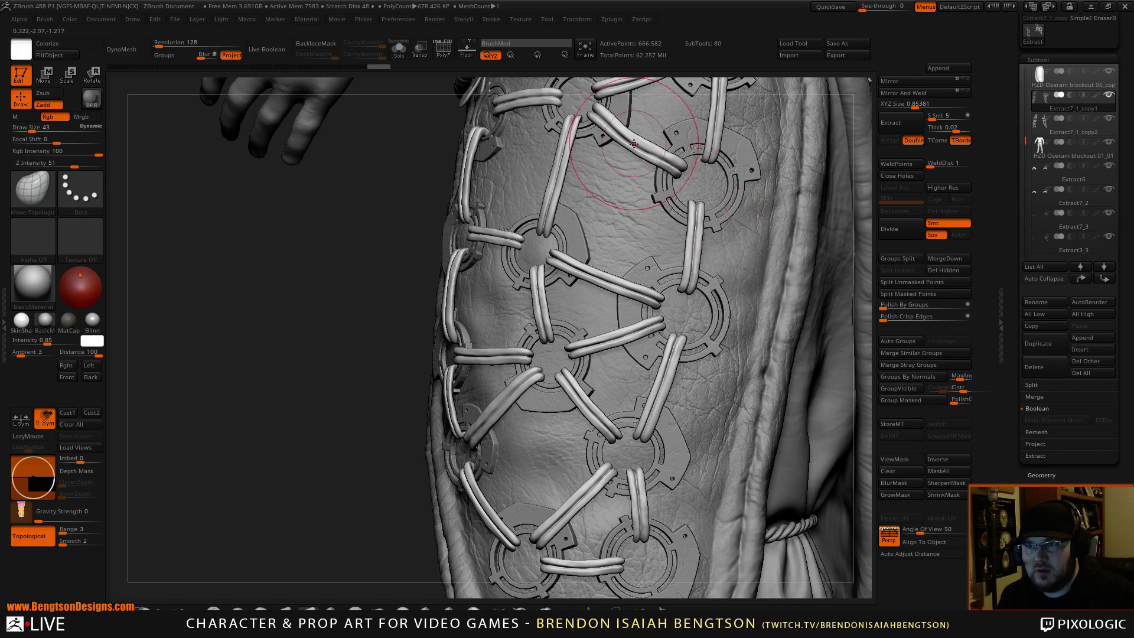
{"action": "mouse_move", "coordinate": [633, 145]}
{"action": "left_mouse_down"}
{"action": "mouse_move", "coordinate": [631, 135]}
{"action": "mouse_move", "coordinate": [644, 141]}
{"action": "left_mouse_up"}
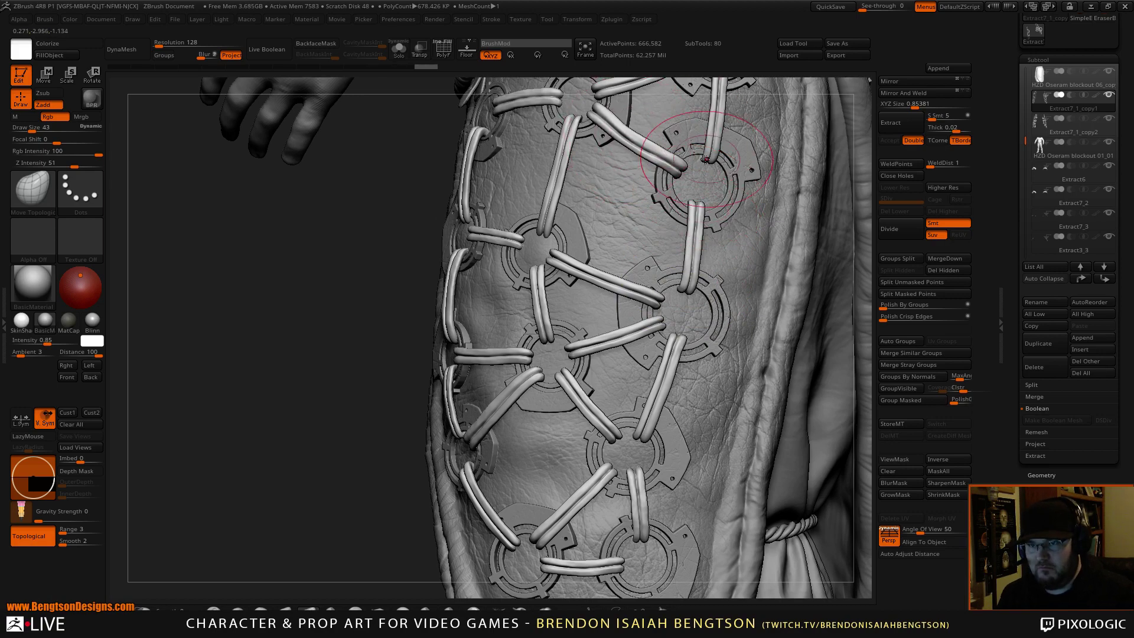
{"action": "left_click_drag", "start_coordinate": [706, 160], "coordinate": [703, 159]}
Step: Adjust the cords between the lowest ring plates and the plate above them, and reduce the brush draw size to 32
{"action": "mouse_move", "coordinate": [339, 533]}
{"action": "left_mouse_down", "text": "alt"}
{"action": "mouse_move", "coordinate": [330, 479]}
{"action": "mouse_move", "coordinate": [331, 502]}
{"action": "left_mouse_up", "text": "alt"}
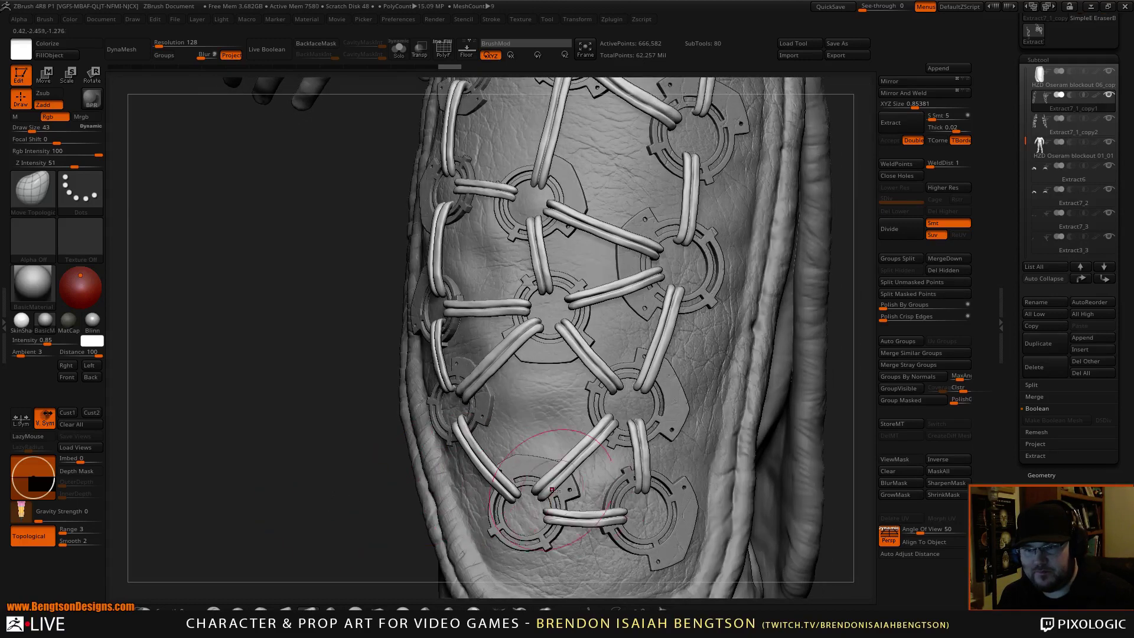
{"action": "mouse_move", "coordinate": [588, 521]}
{"action": "left_mouse_down"}
{"action": "mouse_move", "coordinate": [627, 517]}
{"action": "mouse_move", "coordinate": [643, 489]}
{"action": "left_mouse_up"}
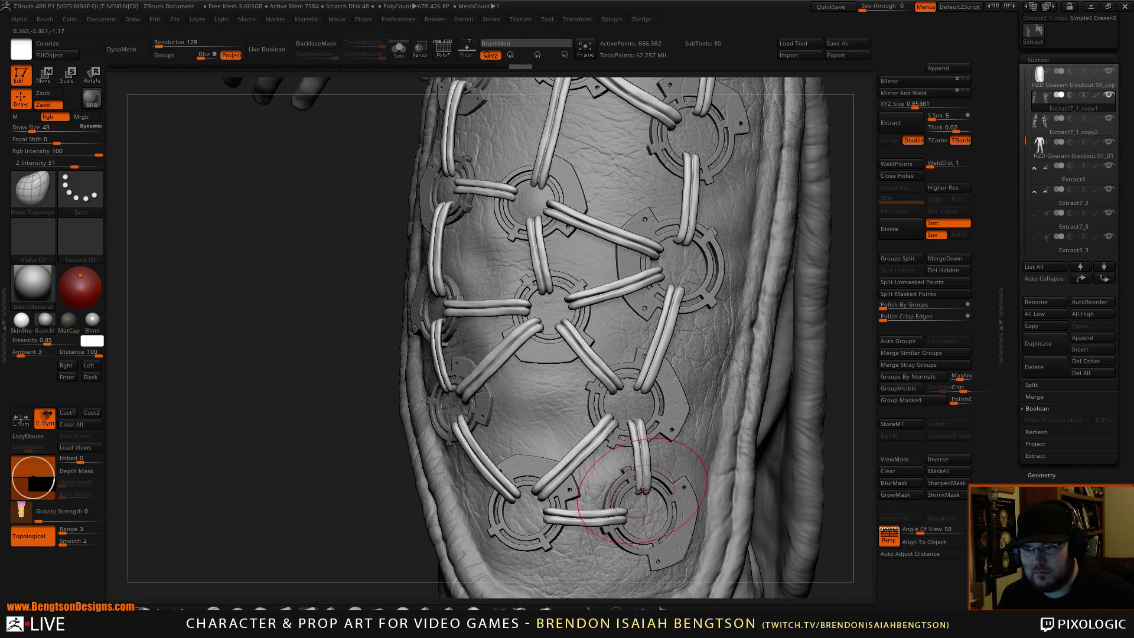
{"action": "left_click_drag", "start_coordinate": [634, 424], "coordinate": [597, 368]}
{"action": "key", "text": "space"}
{"action": "left_click", "coordinate": [624, 417]}
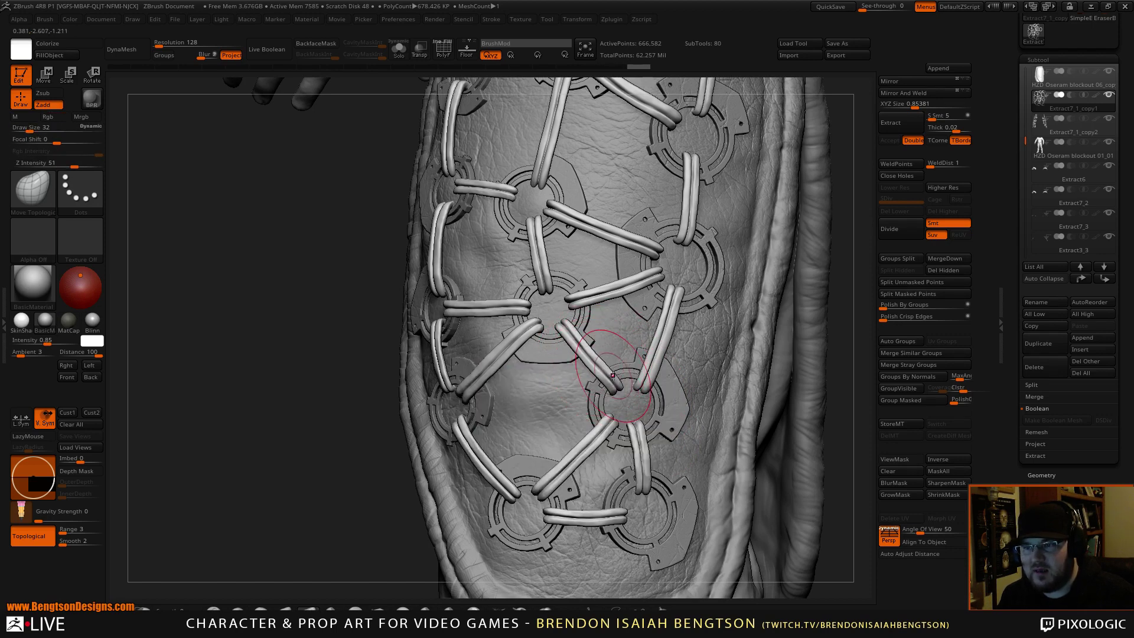
Step: Nudge the cords running down the rear column of ring plates along the thigh panel's braided edge
{"action": "left_click_drag", "start_coordinate": [342, 514], "coordinate": [399, 469]}
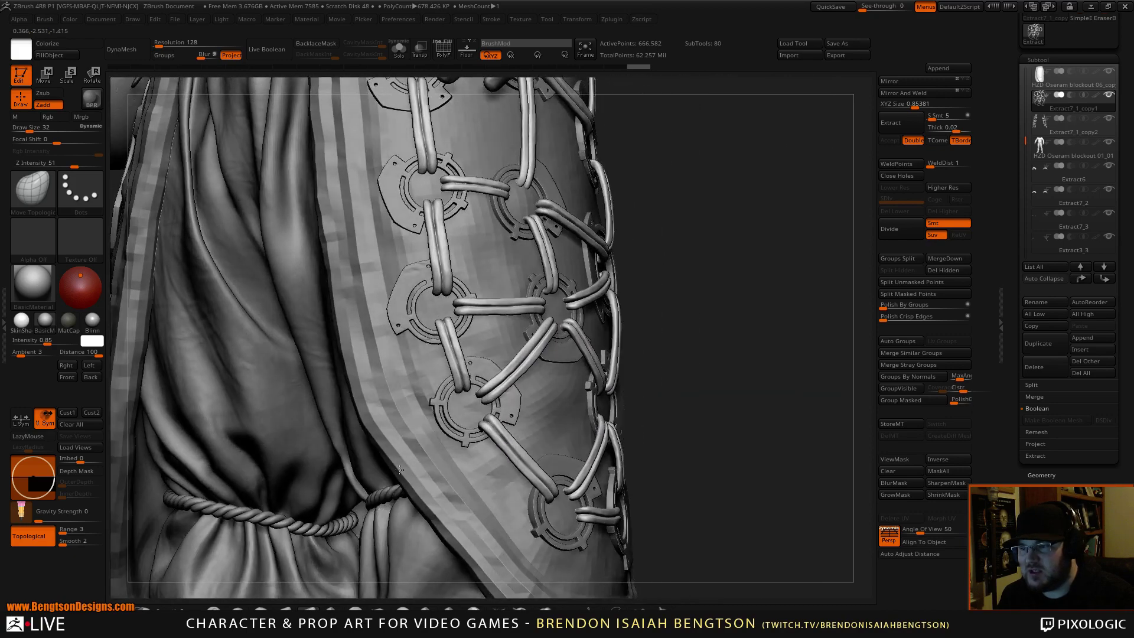
{"action": "left_click_drag", "start_coordinate": [464, 395], "coordinate": [462, 396]}
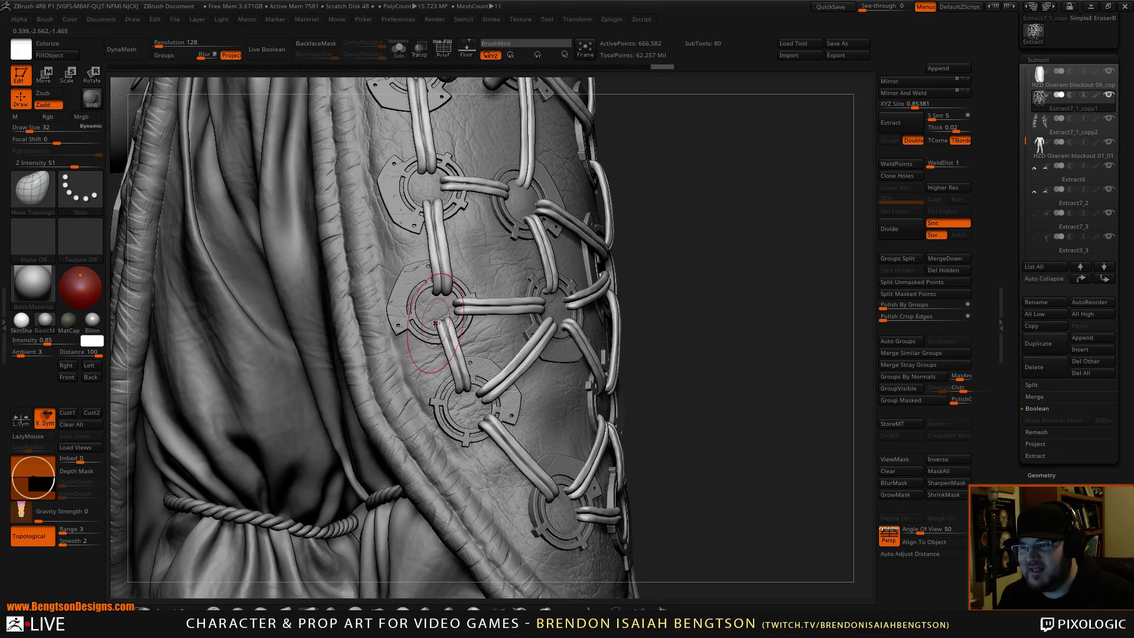
{"action": "mouse_move", "coordinate": [441, 319]}
{"action": "left_mouse_down"}
{"action": "mouse_move", "coordinate": [446, 332]}
{"action": "mouse_move", "coordinate": [456, 312]}
{"action": "mouse_move", "coordinate": [439, 291]}
{"action": "mouse_move", "coordinate": [438, 240]}
{"action": "left_mouse_up"}
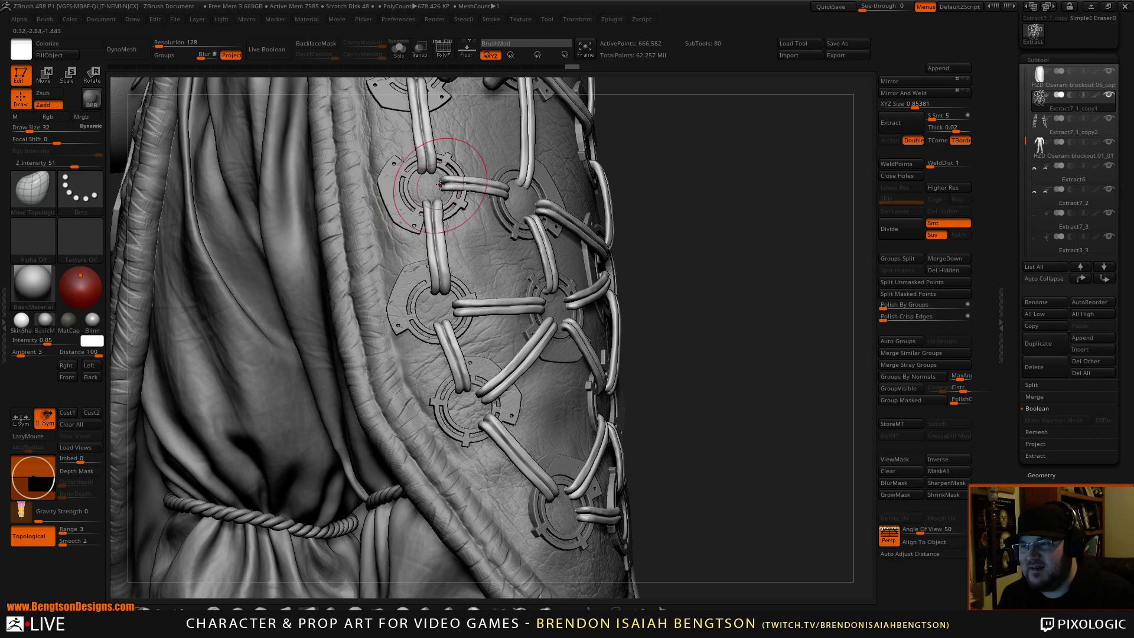
{"action": "left_click_drag", "start_coordinate": [445, 181], "coordinate": [445, 181]}
Step: Adjust the brush draw size to 80 and then 43, and pull the lower cords in toward the thigh in profile
{"action": "left_click_drag", "start_coordinate": [732, 310], "coordinate": [664, 326]}
{"action": "key", "text": "space"}
{"action": "mouse_move", "coordinate": [523, 347]}
{"action": "left_mouse_down"}
{"action": "mouse_move", "coordinate": [532, 353]}
{"action": "mouse_move", "coordinate": [520, 353]}
{"action": "left_mouse_up"}
{"action": "mouse_move", "coordinate": [667, 301]}
{"action": "left_mouse_down"}
{"action": "mouse_move", "coordinate": [693, 293]}
{"action": "mouse_move", "coordinate": [700, 315]}
{"action": "left_mouse_up"}
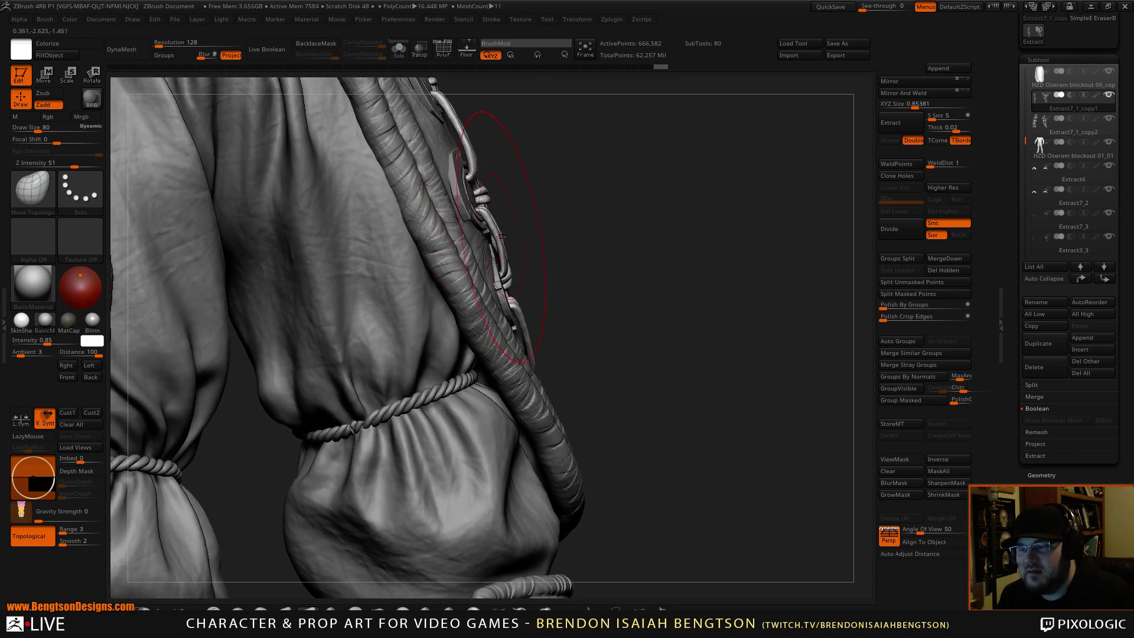
{"action": "key", "text": "space"}
{"action": "left_click_drag", "start_coordinate": [501, 236], "coordinate": [495, 238]}
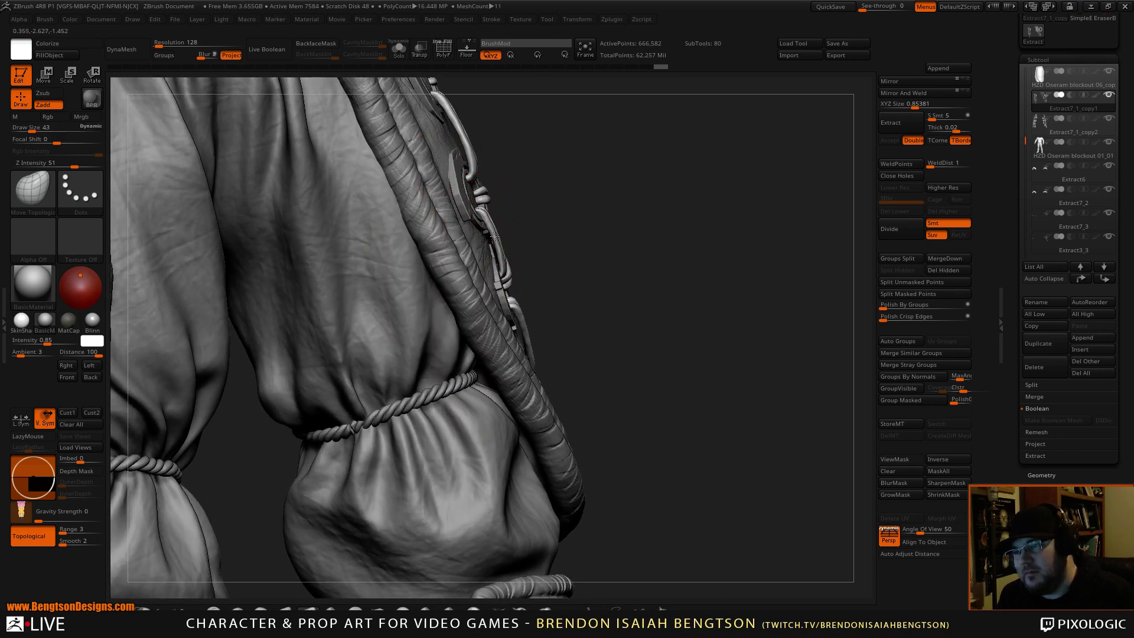
Step: Nudge the cords along the outer thigh silhouette in profile, from the middle plates up to just below the belt
{"action": "left_click_drag", "start_coordinate": [577, 235], "coordinate": [595, 291], "text": "alt"}
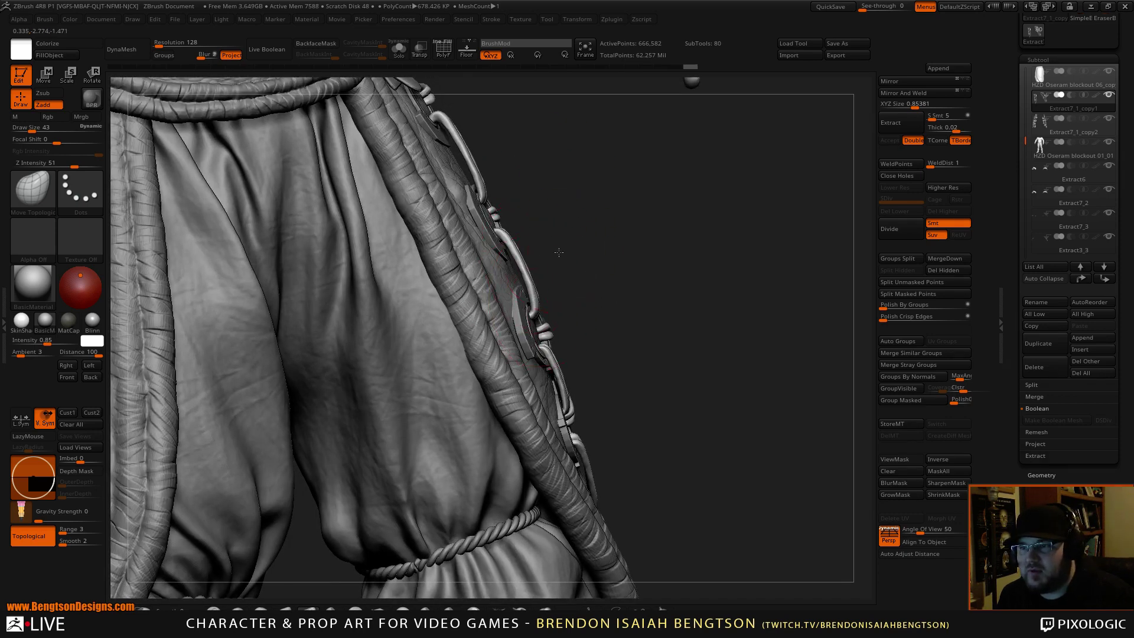
{"action": "left_click_drag", "start_coordinate": [559, 252], "coordinate": [565, 270]}
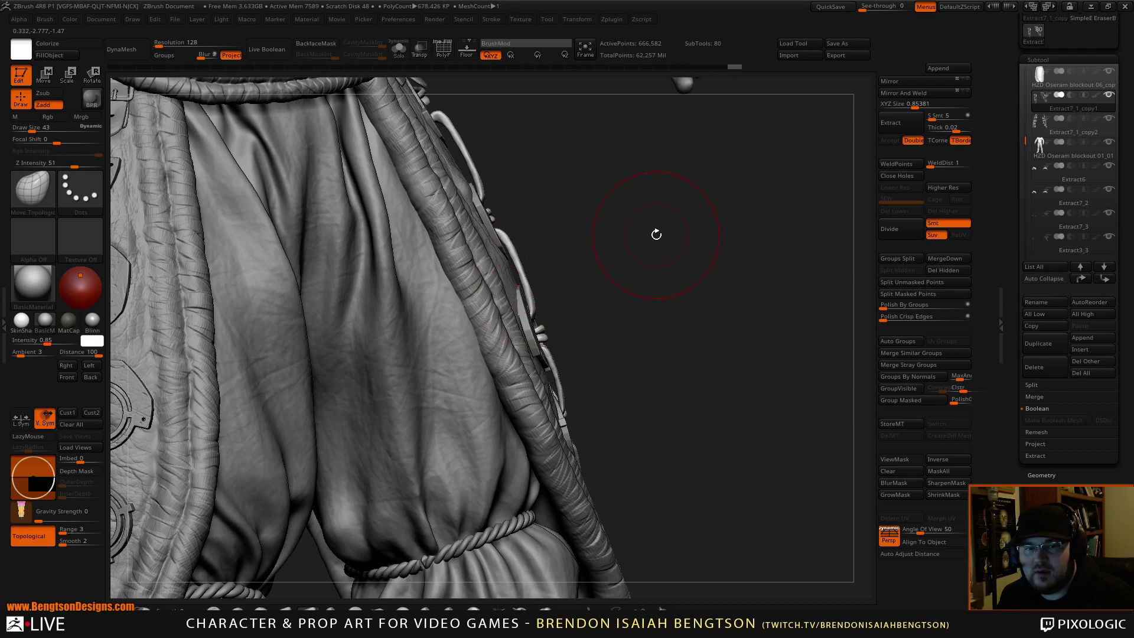
{"action": "left_click_drag", "start_coordinate": [663, 250], "coordinate": [569, 256]}
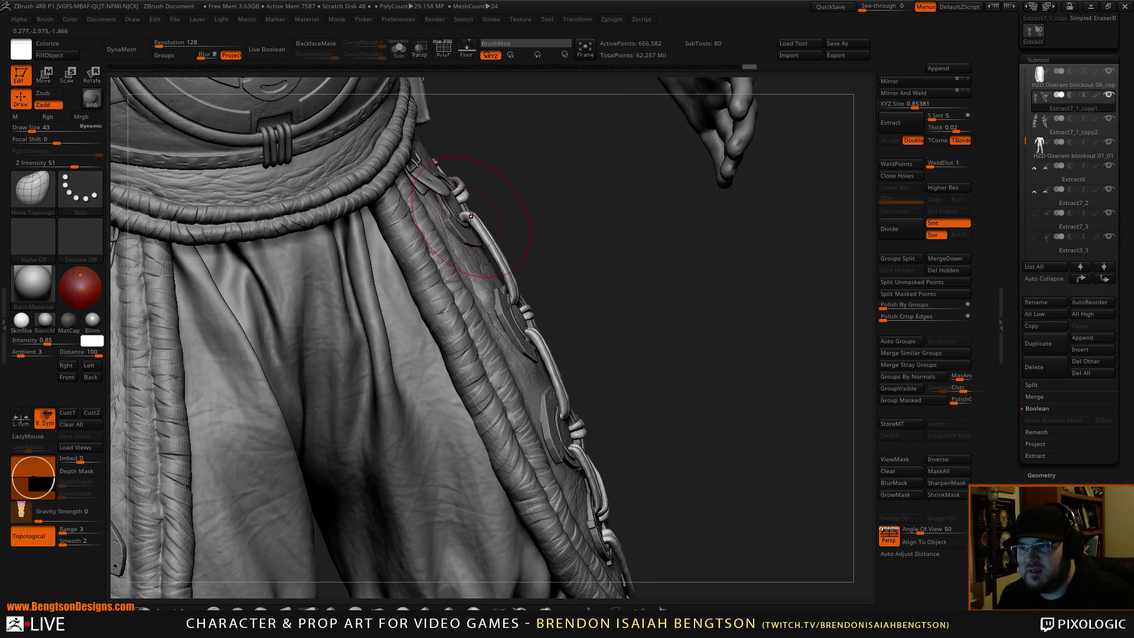
{"action": "left_click_drag", "start_coordinate": [470, 216], "coordinate": [470, 219]}
{"action": "left_click_drag", "start_coordinate": [499, 257], "coordinate": [501, 261]}
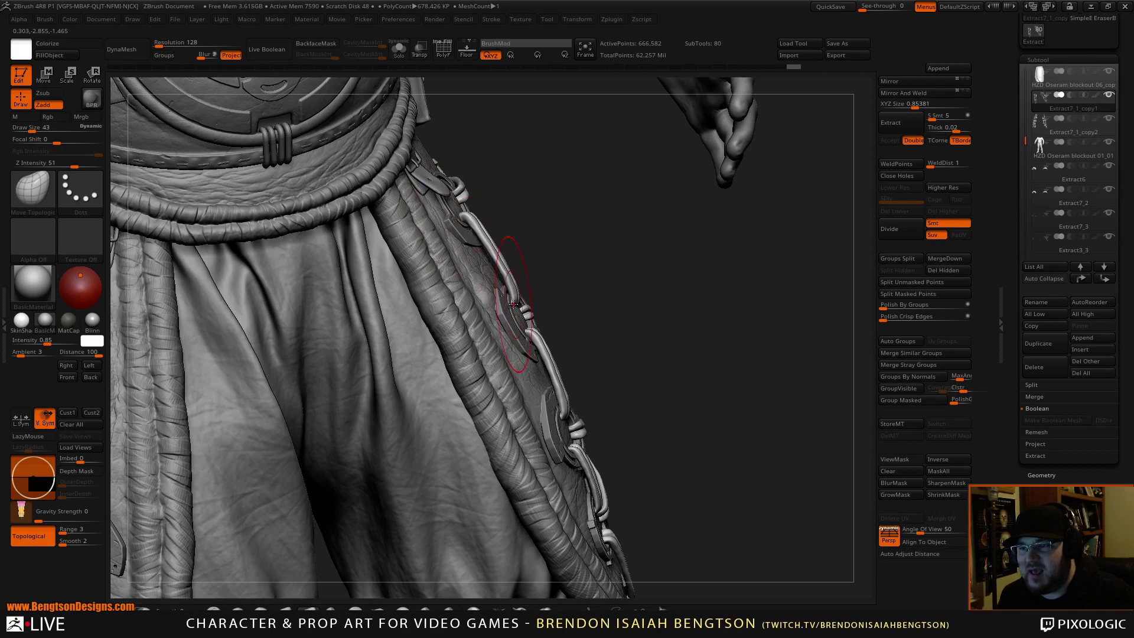
Step: Adjust the upper cords around the top row of ring plates beneath the belt pouches
{"action": "left_click_drag", "start_coordinate": [541, 271], "coordinate": [444, 271]}
{"action": "mouse_move", "coordinate": [476, 231]}
{"action": "left_mouse_down"}
{"action": "mouse_move", "coordinate": [476, 251]}
{"action": "mouse_move", "coordinate": [490, 211]}
{"action": "mouse_move", "coordinate": [539, 226]}
{"action": "left_mouse_up"}
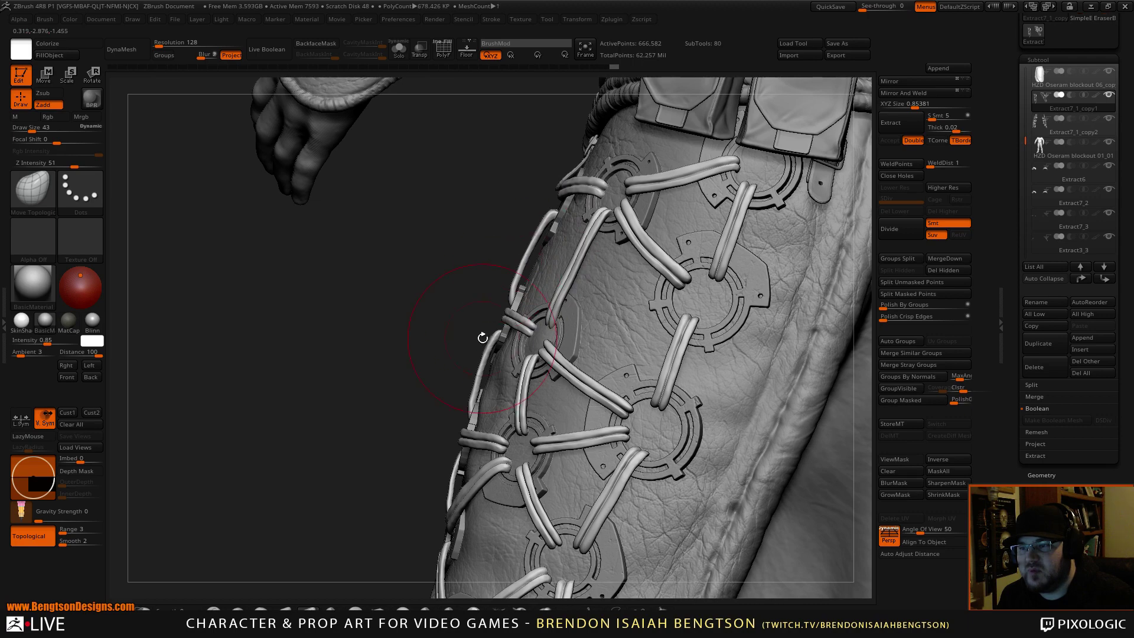
{"action": "left_click_drag", "start_coordinate": [456, 287], "coordinate": [487, 336]}
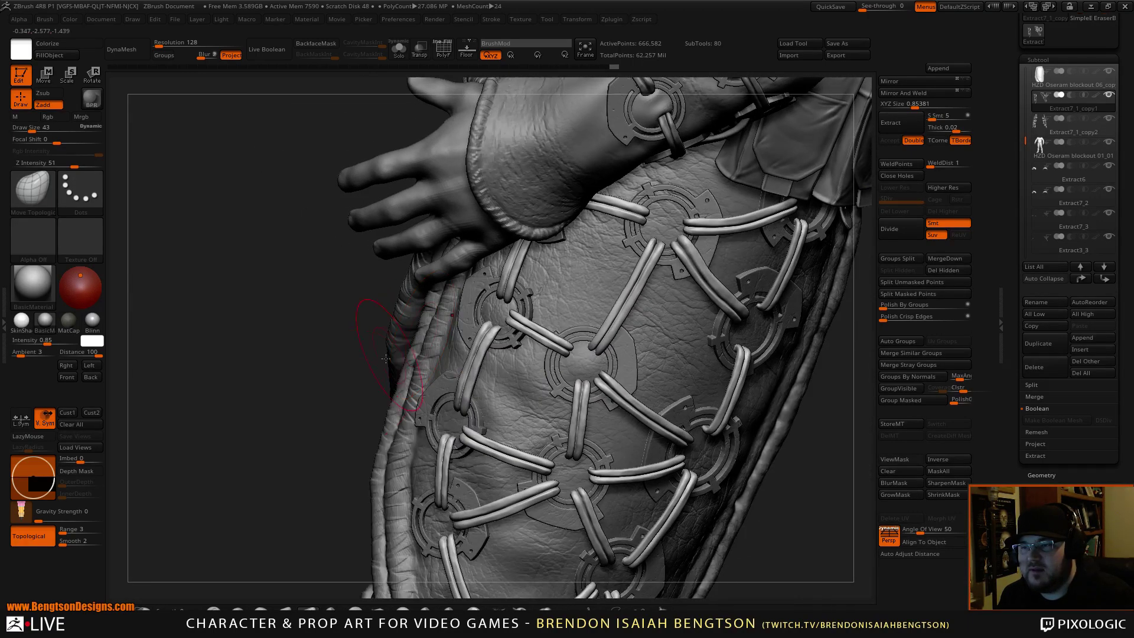
{"action": "left_click_drag", "start_coordinate": [347, 387], "coordinate": [381, 361]}
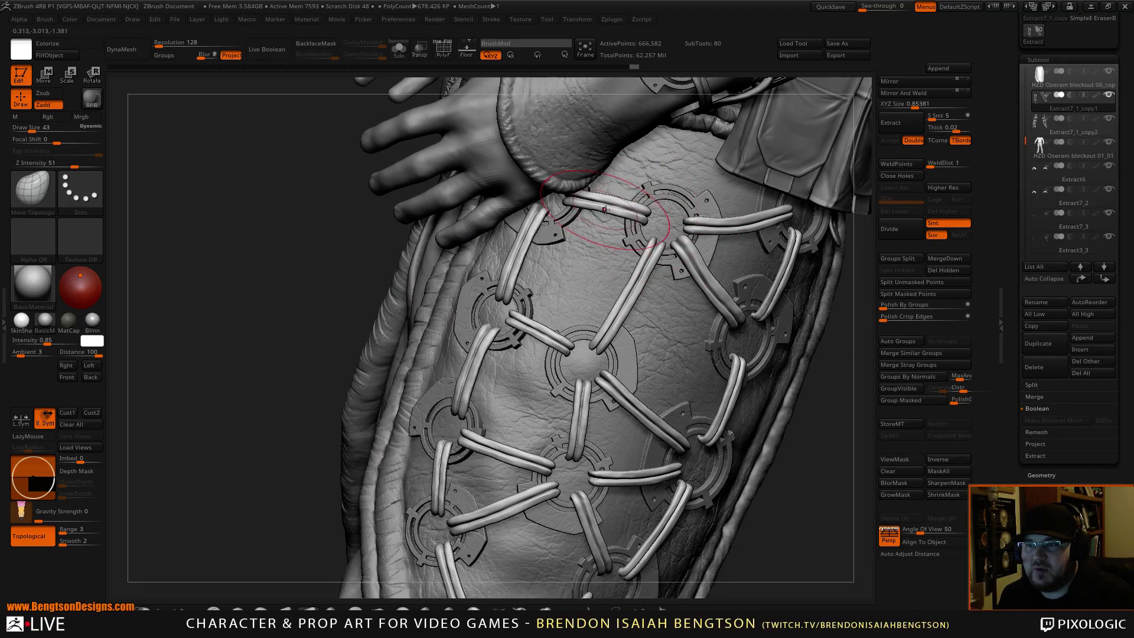
{"action": "left_click_drag", "start_coordinate": [734, 233], "coordinate": [737, 225]}
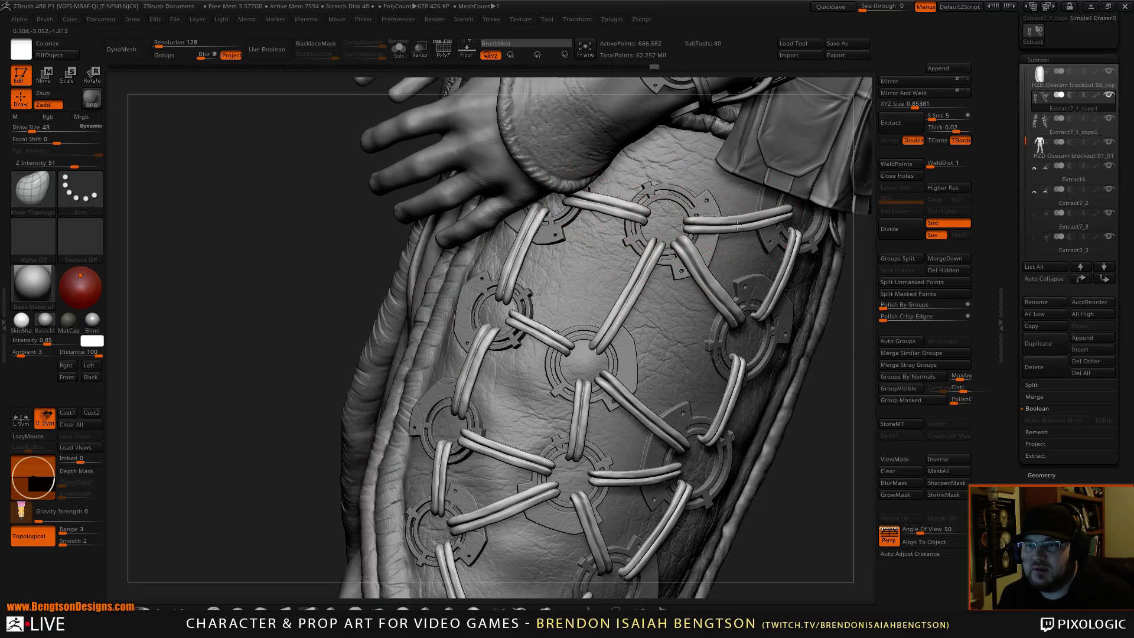
Step: Refine the cords around the upper and middle ring plates, checking their fit from the front, side and rear
{"action": "mouse_move", "coordinate": [848, 458]}
{"action": "left_mouse_down"}
{"action": "mouse_move", "coordinate": [754, 425]}
{"action": "mouse_move", "coordinate": [756, 412]}
{"action": "mouse_move", "coordinate": [730, 437]}
{"action": "left_mouse_up"}
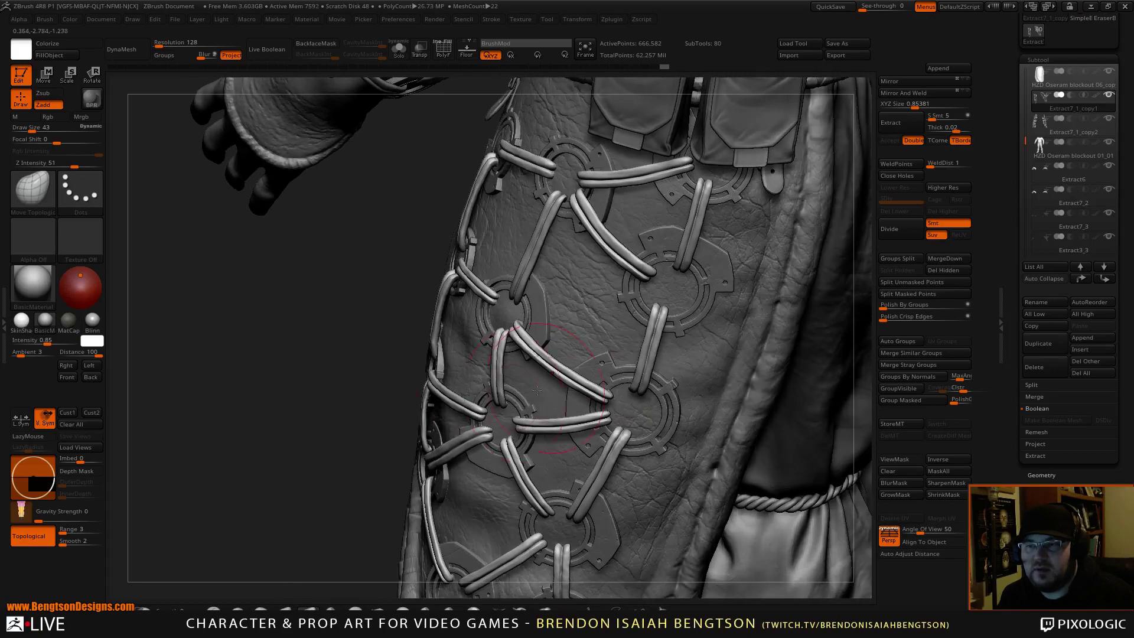
{"action": "mouse_move", "coordinate": [362, 439]}
{"action": "left_mouse_down"}
{"action": "mouse_move", "coordinate": [356, 393]}
{"action": "mouse_move", "coordinate": [397, 384]}
{"action": "left_mouse_up"}
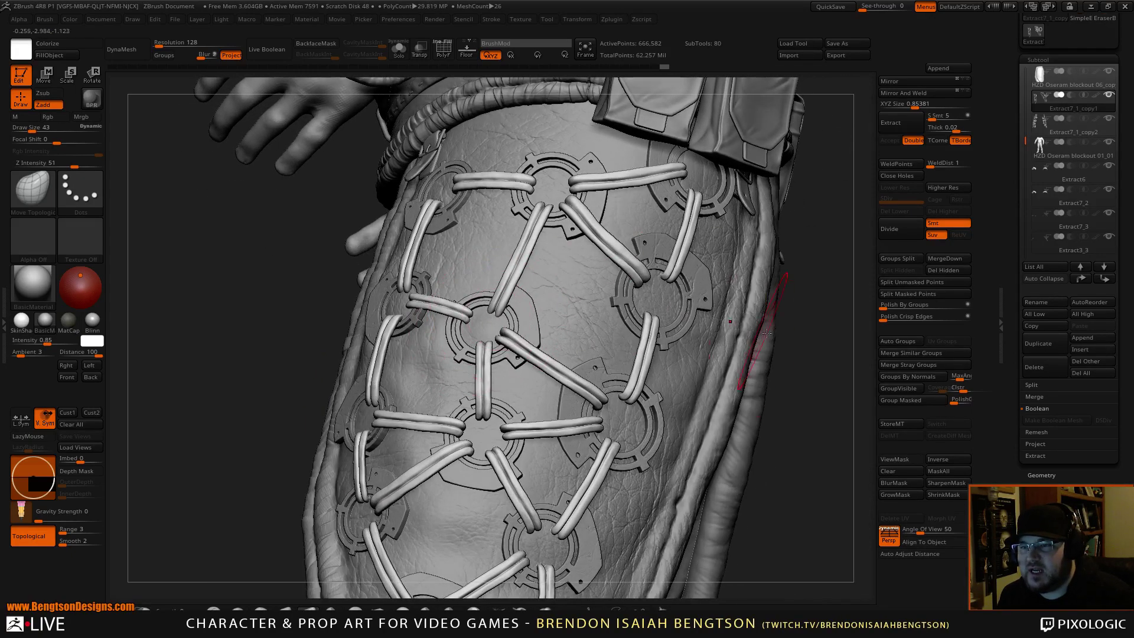
{"action": "left_click_drag", "start_coordinate": [786, 330], "coordinate": [685, 327]}
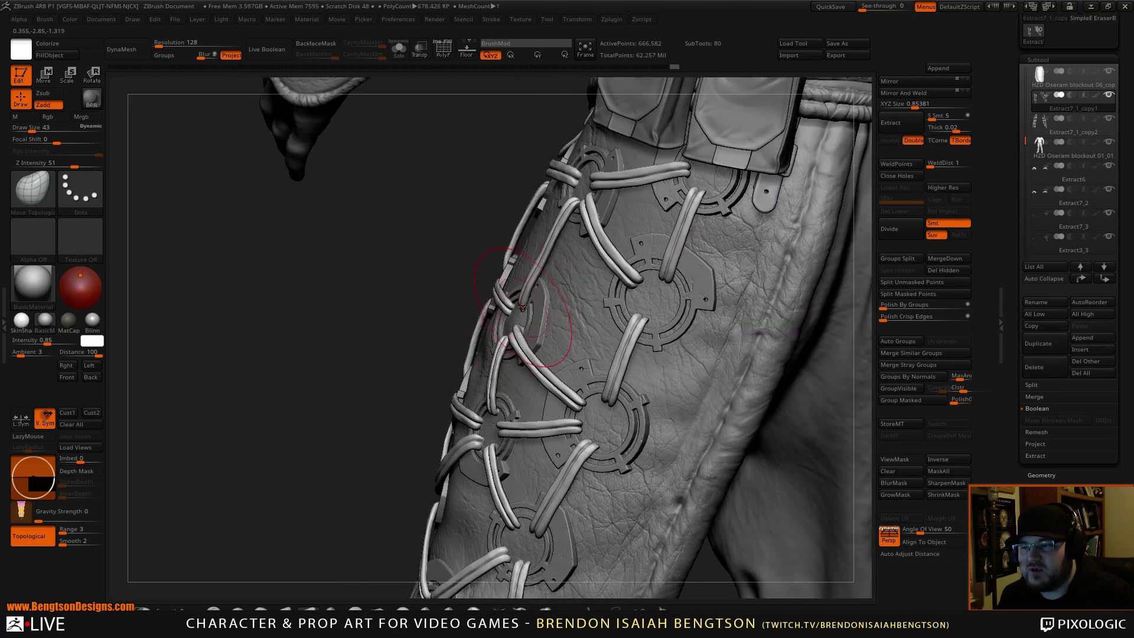
{"action": "left_click_drag", "start_coordinate": [452, 252], "coordinate": [608, 260]}
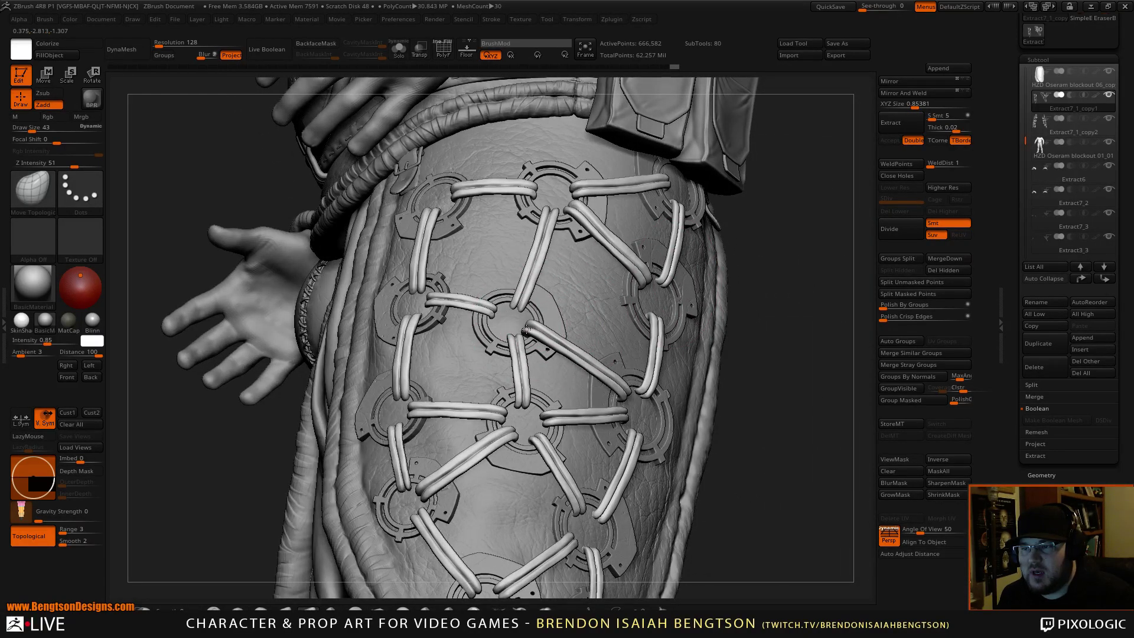
{"action": "mouse_move", "coordinate": [765, 264]}
{"action": "left_mouse_down", "text": "alt"}
{"action": "mouse_move", "coordinate": [760, 244]}
{"action": "mouse_move", "coordinate": [774, 256]}
{"action": "mouse_move", "coordinate": [778, 294]}
{"action": "left_mouse_up", "text": "alt"}
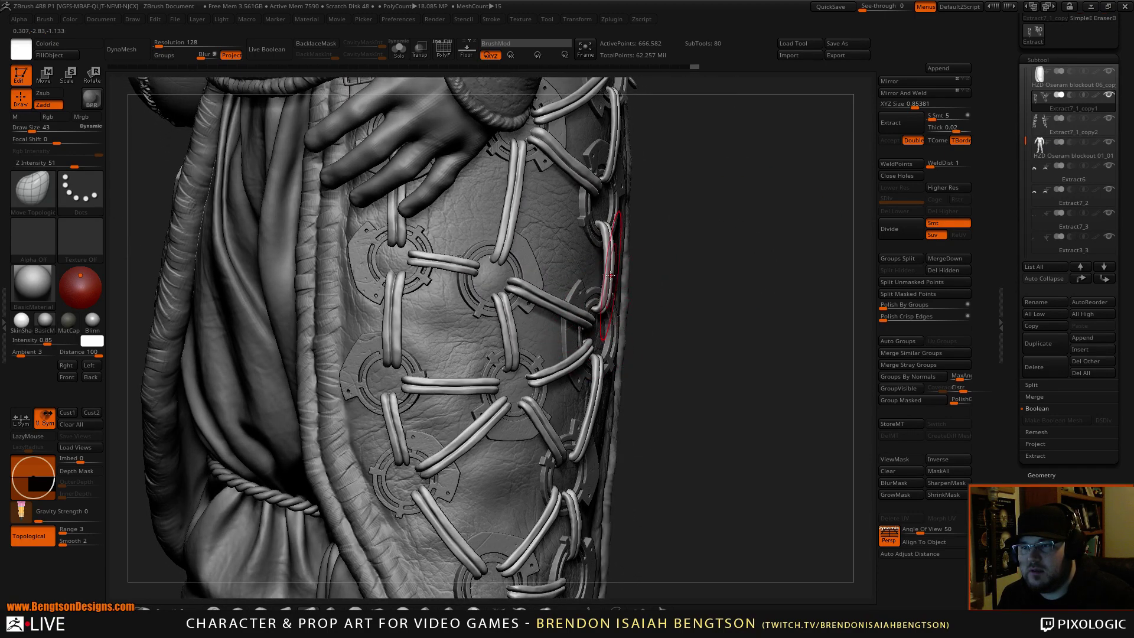
{"action": "left_click_drag", "start_coordinate": [730, 276], "coordinate": [706, 268]}
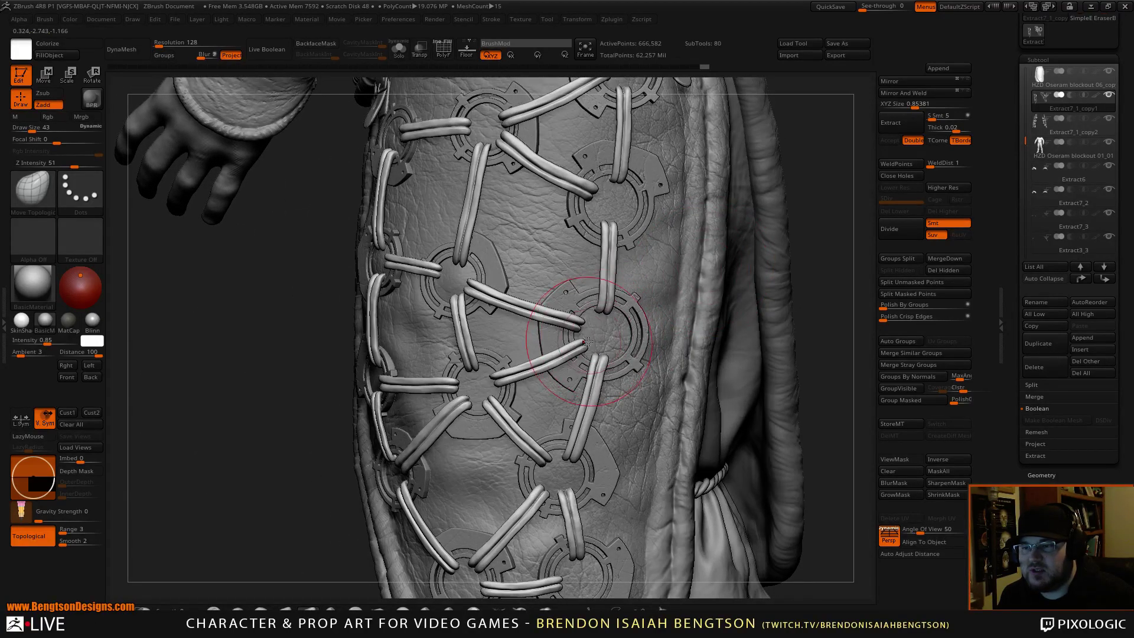
Step: Examine the fit of the adjusted lacing over the ring plates and leather on both thigh panels from several angles
{"action": "mouse_move", "coordinate": [808, 163]}
{"action": "left_mouse_down", "text": "alt"}
{"action": "mouse_move", "coordinate": [756, 223]}
{"action": "mouse_move", "coordinate": [655, 195]}
{"action": "left_mouse_up", "text": "alt"}
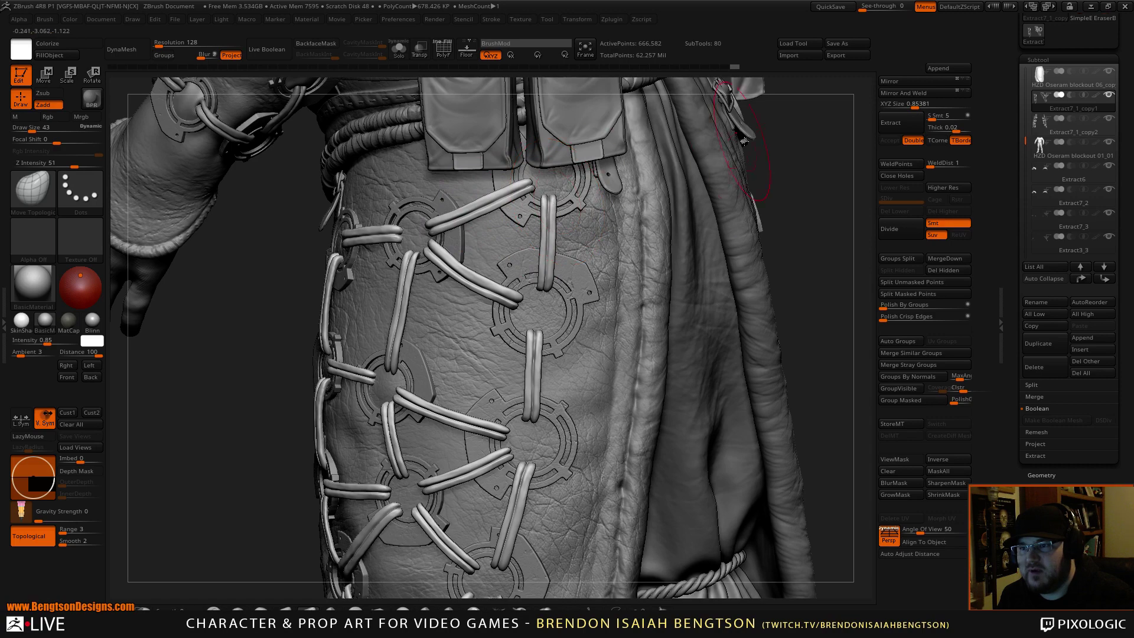
{"action": "left_click_drag", "start_coordinate": [826, 210], "coordinate": [809, 185], "text": "alt"}
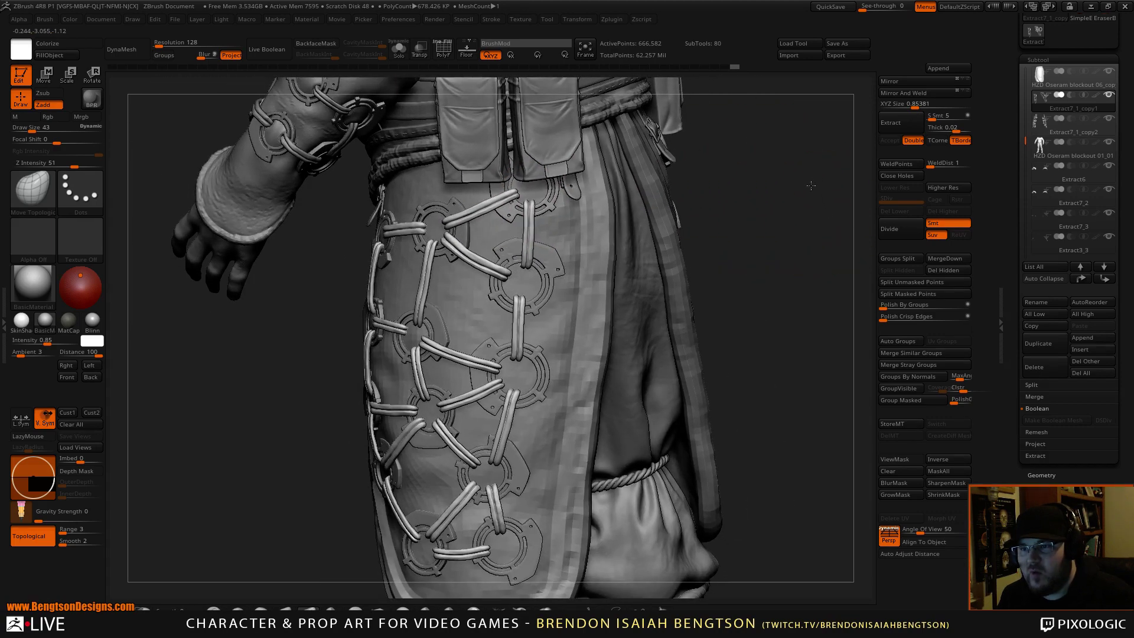
{"action": "left_click_drag", "start_coordinate": [784, 329], "coordinate": [782, 213], "text": "alt"}
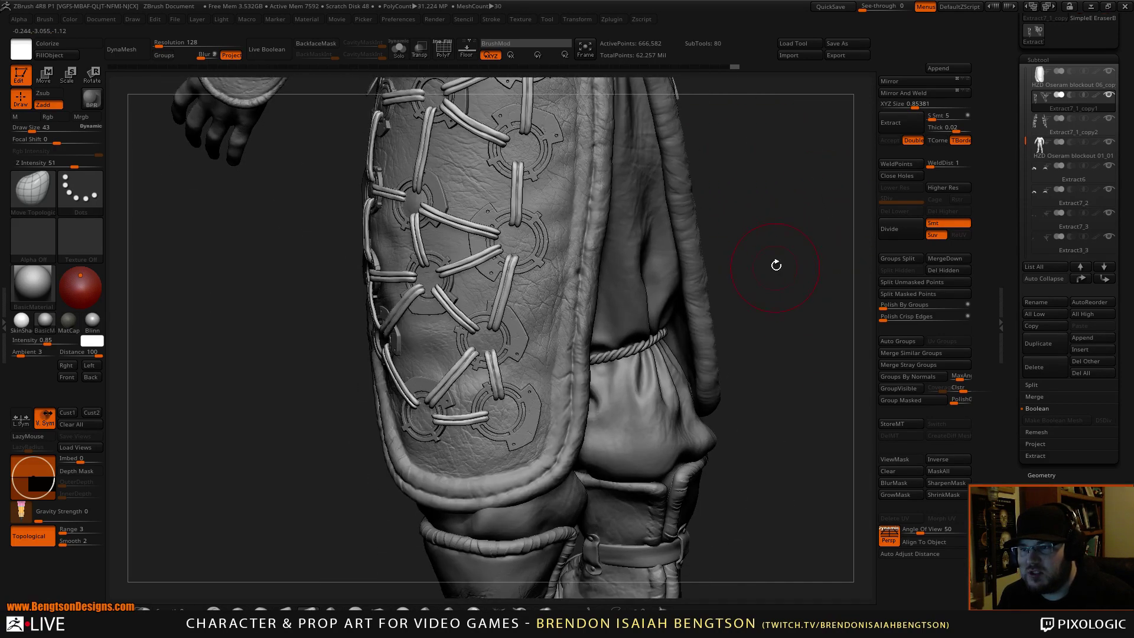
{"action": "left_click_drag", "start_coordinate": [775, 263], "coordinate": [807, 243]}
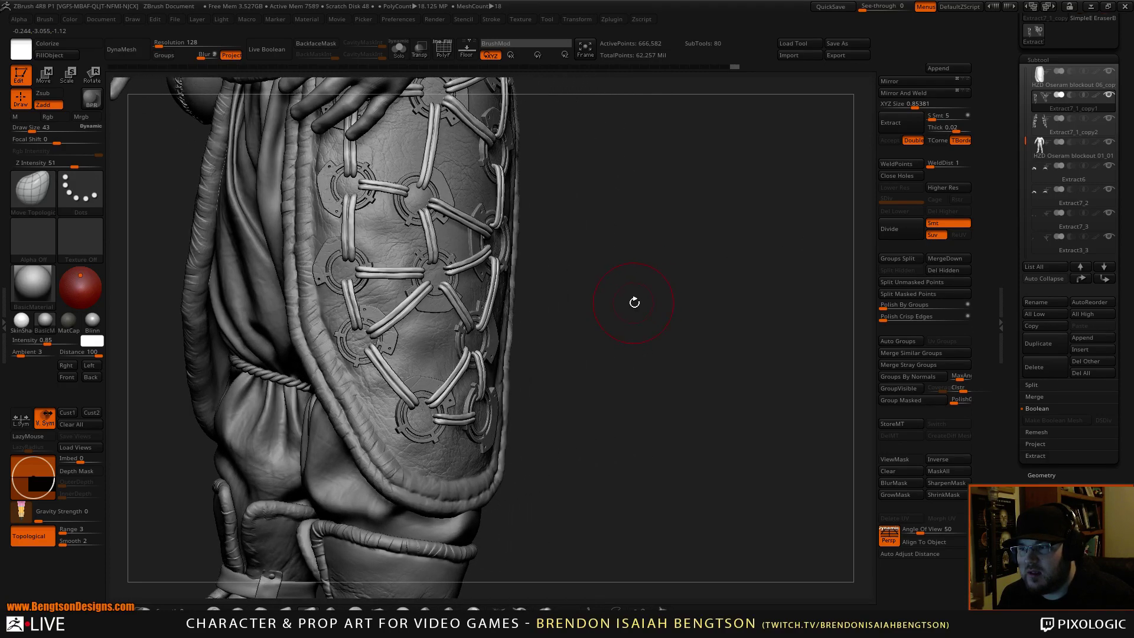
{"action": "left_click_drag", "start_coordinate": [635, 300], "coordinate": [704, 283]}
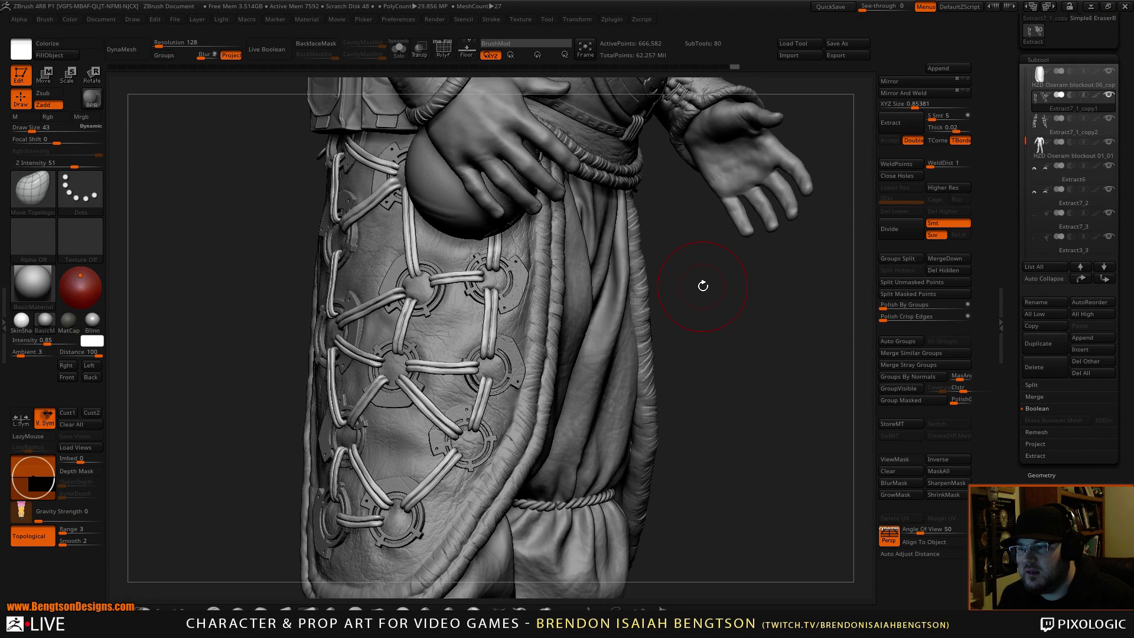
{"action": "left_click_drag", "start_coordinate": [703, 282], "coordinate": [716, 284]}
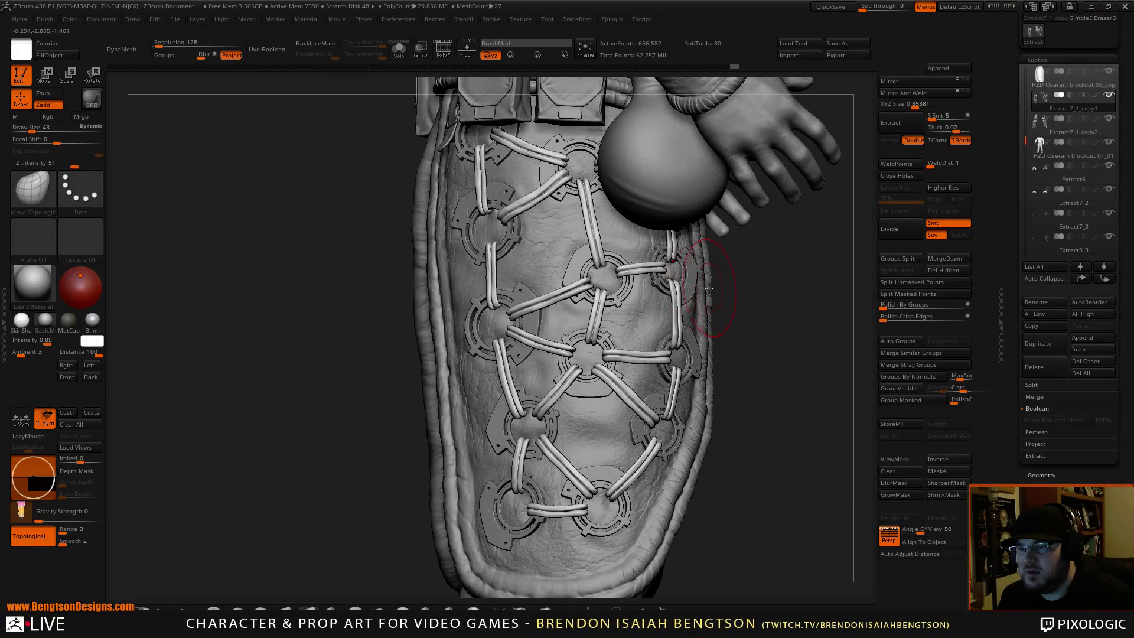
{"action": "mouse_move", "coordinate": [762, 333]}
{"action": "left_mouse_down", "text": "alt"}
{"action": "mouse_move", "coordinate": [724, 318]}
{"action": "mouse_move", "coordinate": [762, 298]}
{"action": "mouse_move", "coordinate": [755, 319]}
{"action": "left_mouse_up", "text": "alt"}
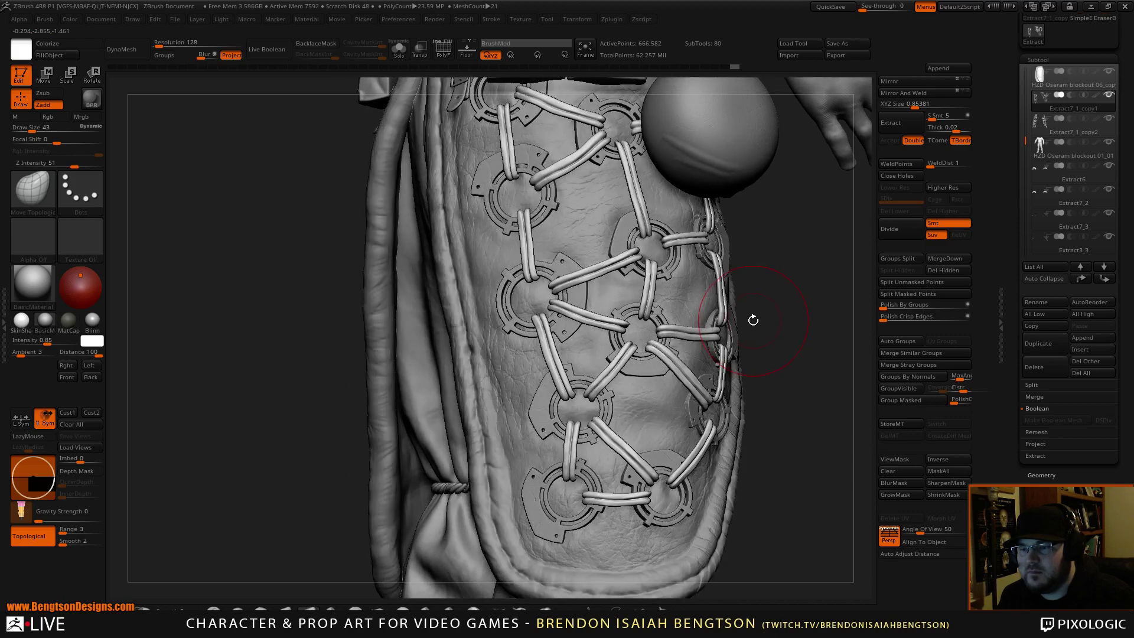
{"action": "left_click_drag", "start_coordinate": [763, 309], "coordinate": [761, 314]}
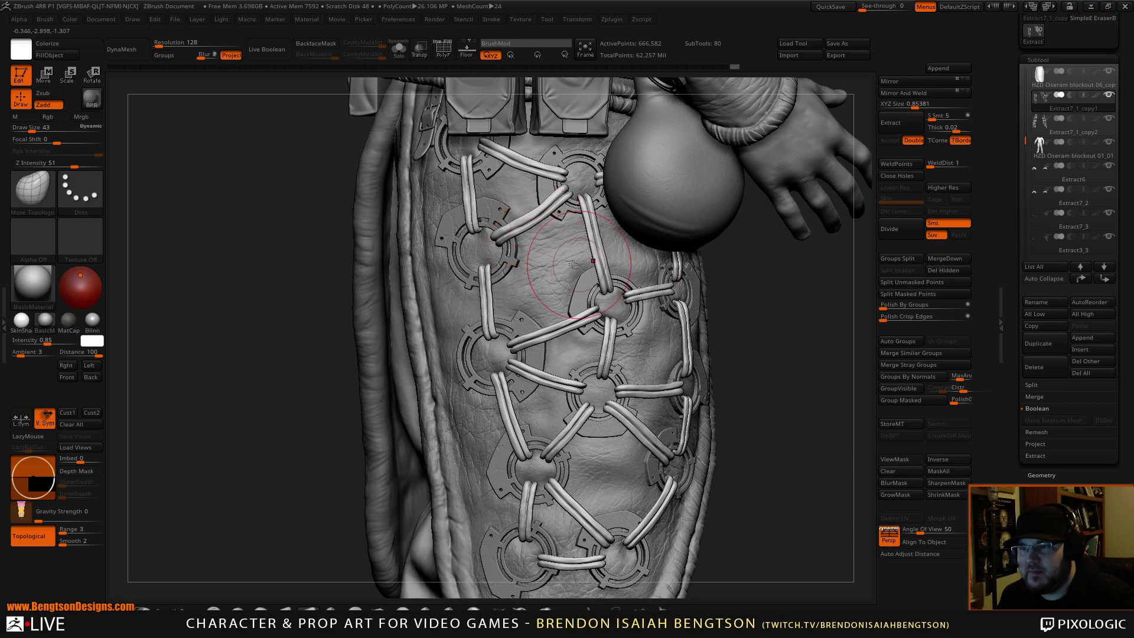
Step: Mirror and weld the adjusted lacing cords so both thighs match
{"action": "left_click_drag", "start_coordinate": [767, 294], "coordinate": [693, 240]}
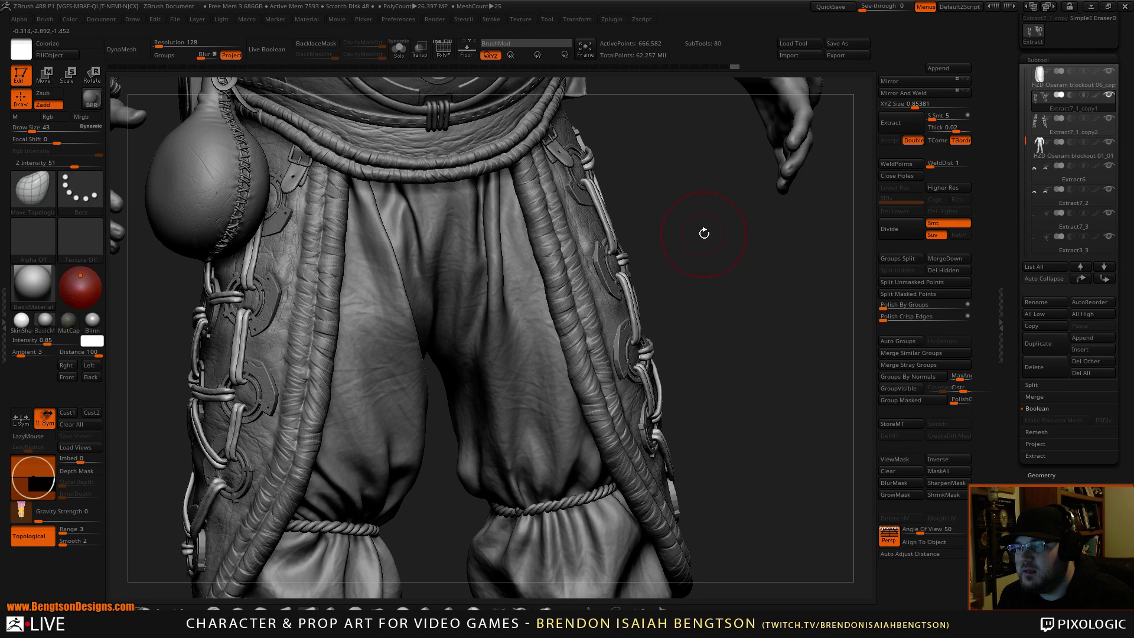
{"action": "left_click_drag", "start_coordinate": [705, 233], "coordinate": [667, 236]}
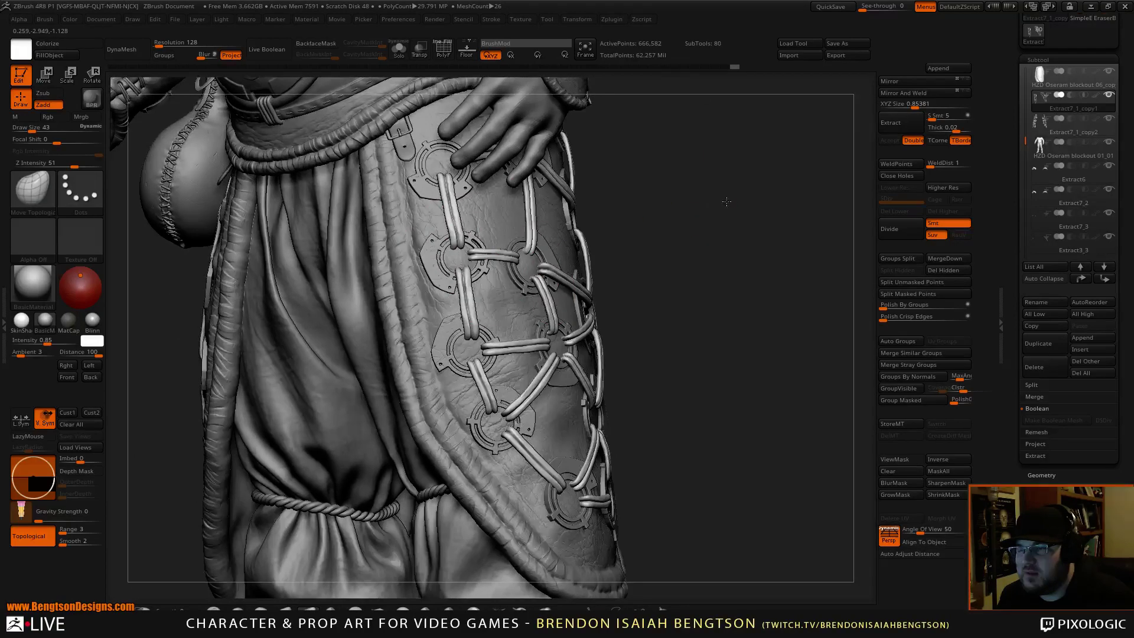
{"action": "left_click_drag", "start_coordinate": [723, 203], "coordinate": [733, 204]}
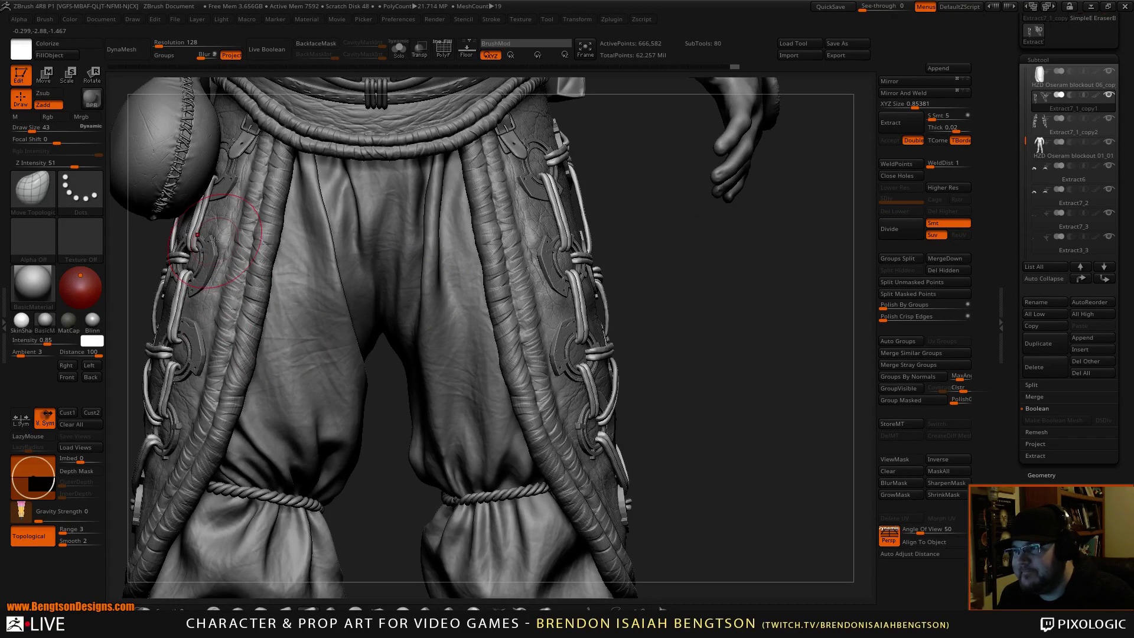
{"action": "left_click_drag", "start_coordinate": [395, 391], "coordinate": [451, 375], "text": "alt"}
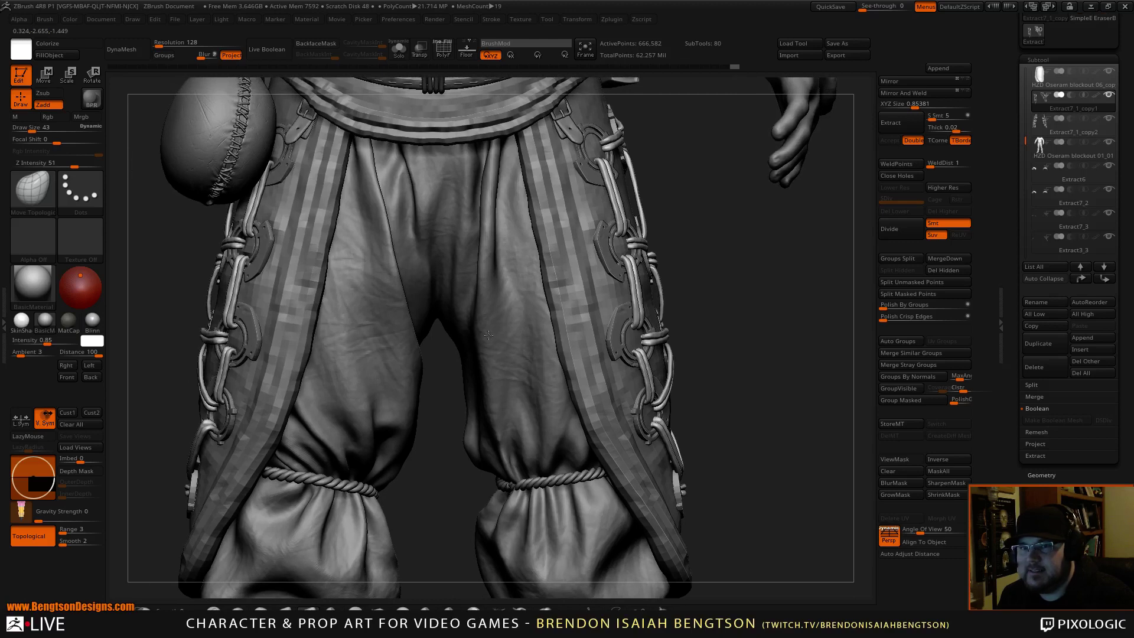
{"action": "left_click", "coordinate": [915, 92]}
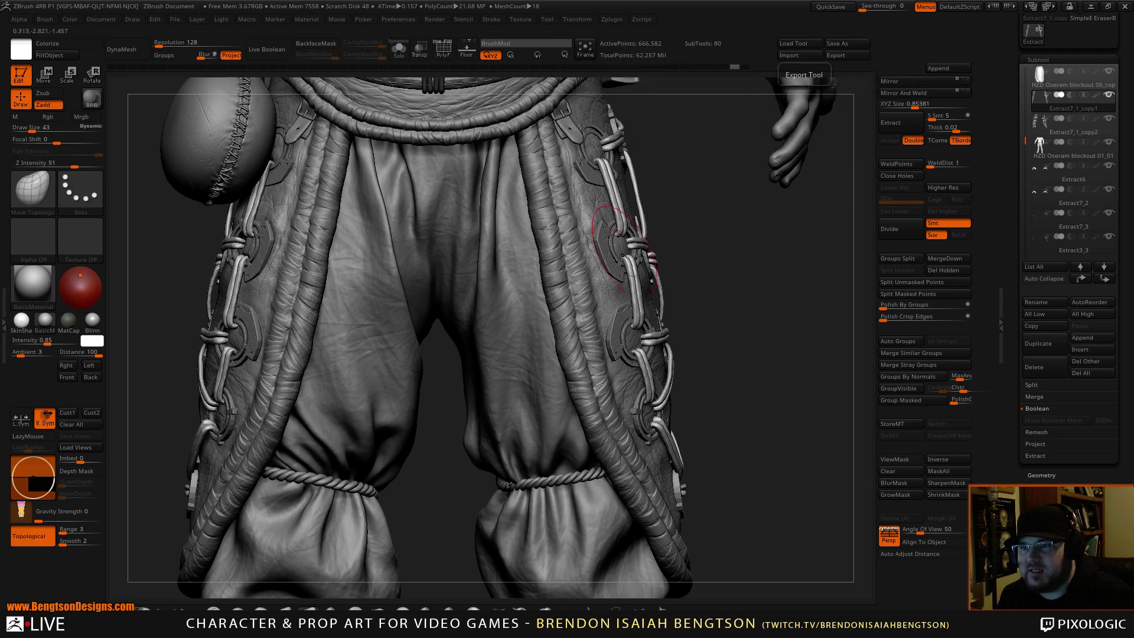
Step: Select the leather thigh panels and examine them from the sides, the front and at full-figure scale
{"action": "left_click", "coordinate": [567, 324], "text": "alt"}
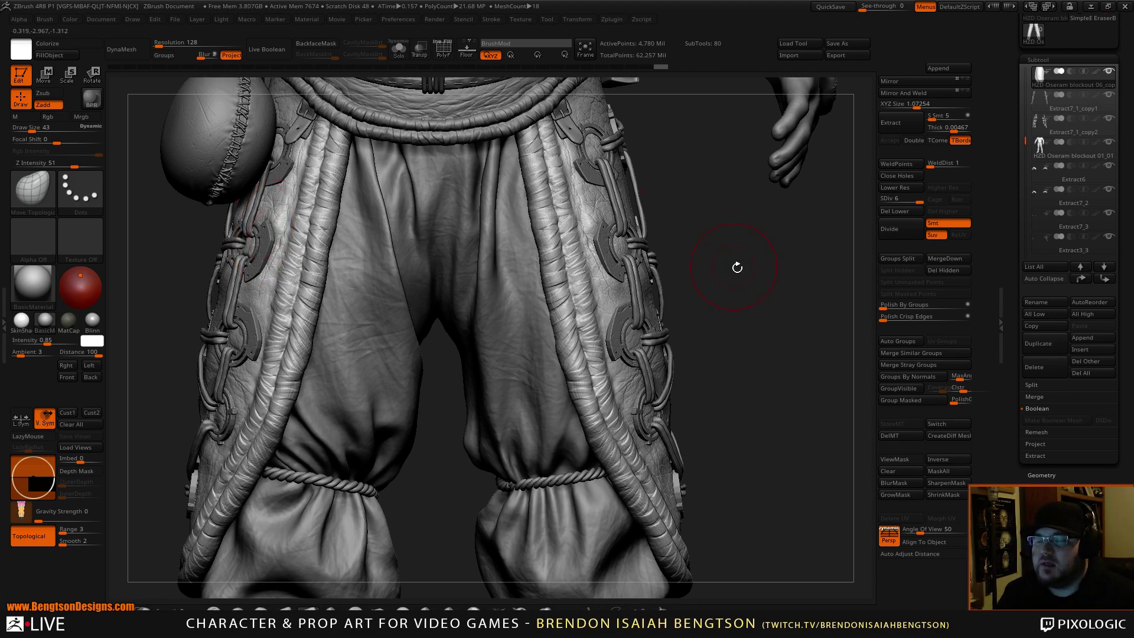
{"action": "mouse_move", "coordinate": [737, 267]}
{"action": "left_mouse_down"}
{"action": "mouse_move", "coordinate": [771, 296]}
{"action": "mouse_move", "coordinate": [814, 286]}
{"action": "left_mouse_up"}
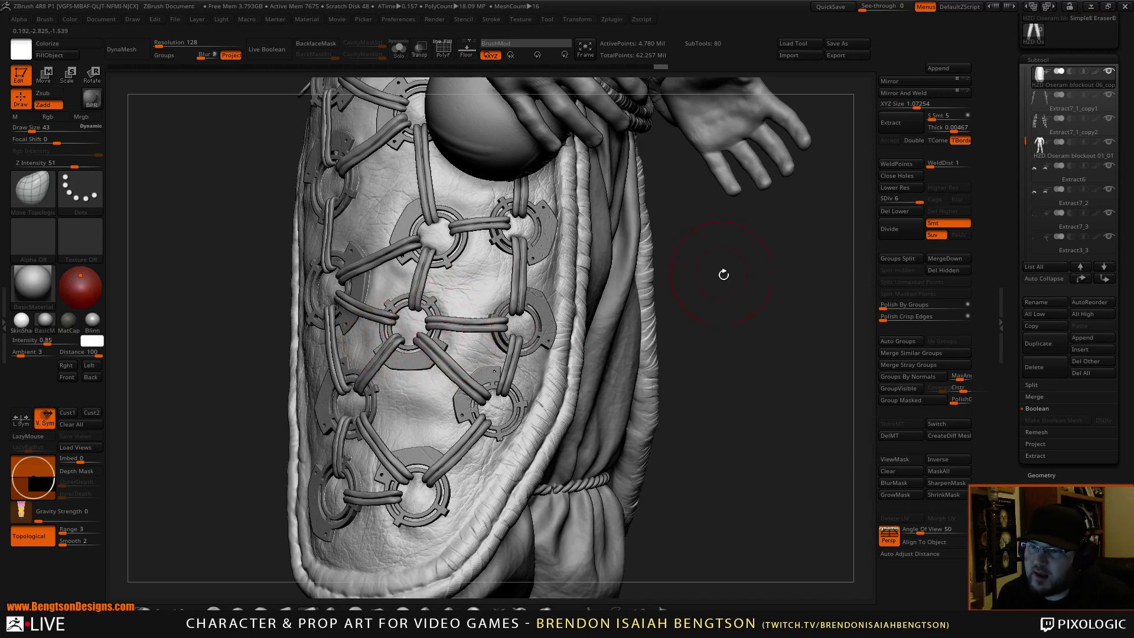
{"action": "left_click_drag", "start_coordinate": [724, 274], "coordinate": [596, 208]}
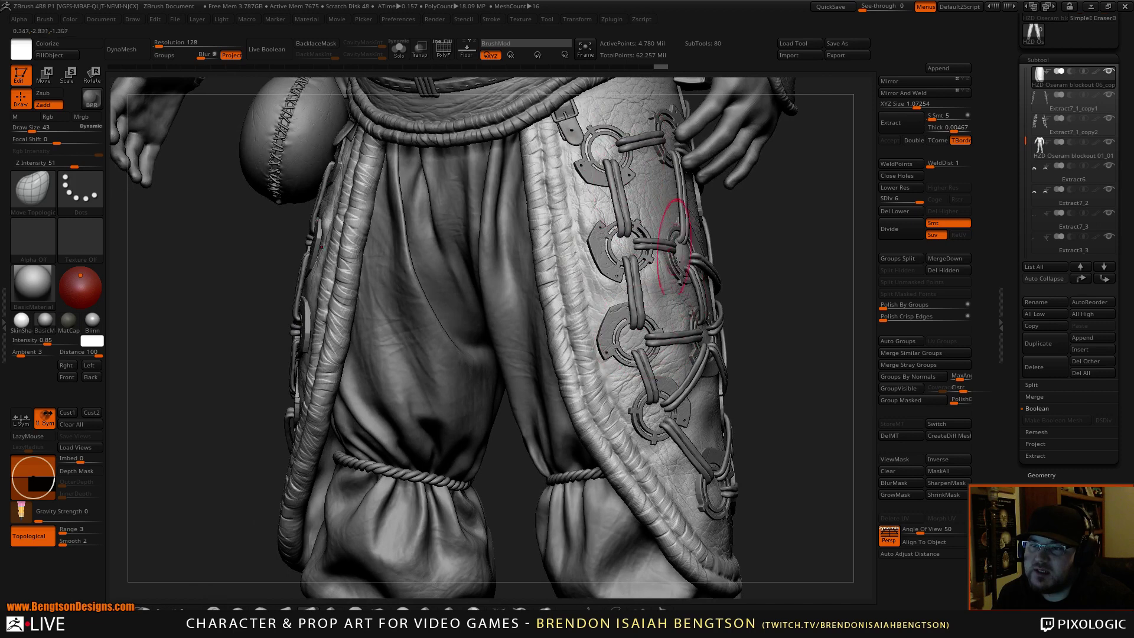
{"action": "mouse_move", "coordinate": [787, 244]}
{"action": "left_mouse_down"}
{"action": "mouse_move", "coordinate": [816, 236]}
{"action": "mouse_move", "coordinate": [776, 230]}
{"action": "left_mouse_up"}
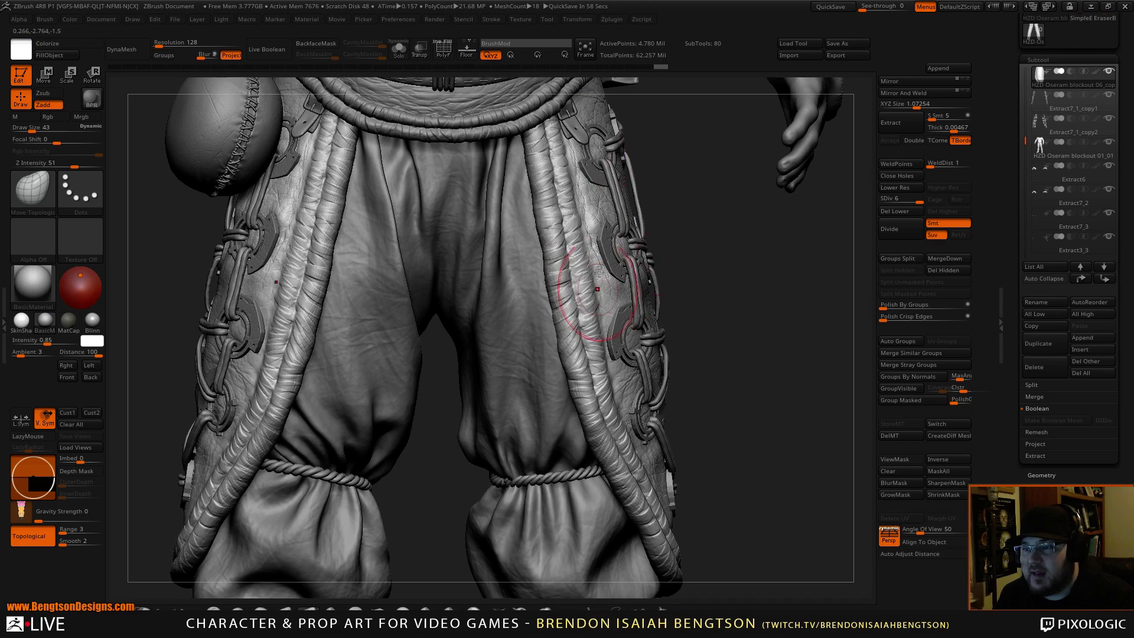
{"action": "mouse_move", "coordinate": [730, 254]}
{"action": "left_mouse_down"}
{"action": "mouse_move", "coordinate": [777, 251]}
{"action": "mouse_move", "coordinate": [769, 315]}
{"action": "mouse_move", "coordinate": [788, 306]}
{"action": "mouse_move", "coordinate": [682, 302]}
{"action": "left_mouse_up"}
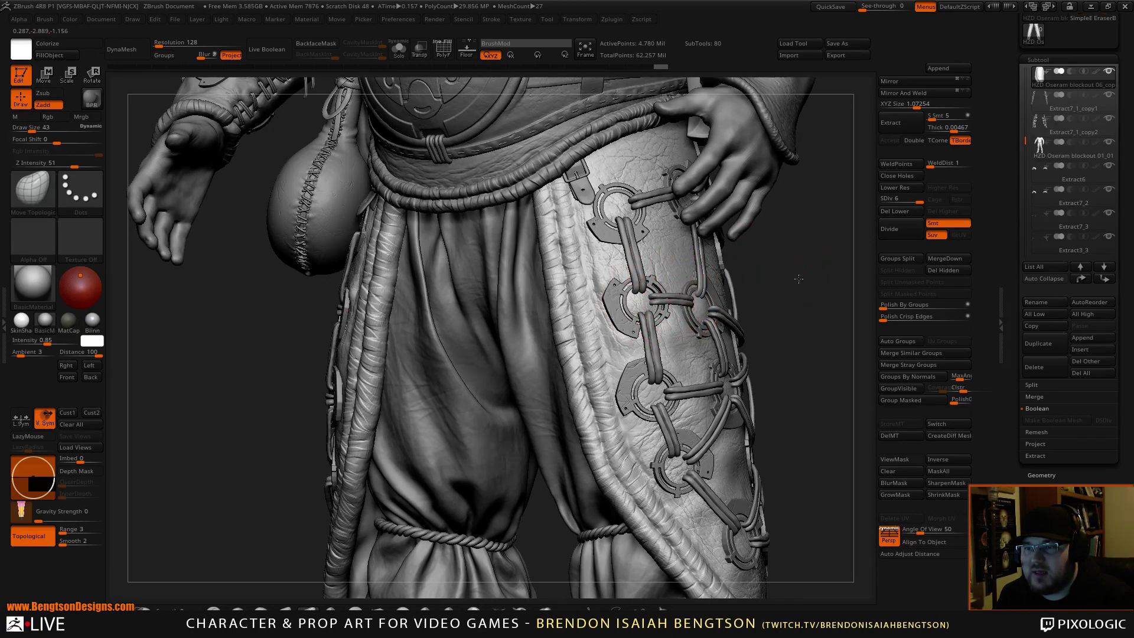
{"action": "mouse_move", "coordinate": [787, 270]}
{"action": "left_mouse_down"}
{"action": "mouse_move", "coordinate": [811, 276]}
{"action": "mouse_move", "coordinate": [797, 288]}
{"action": "mouse_move", "coordinate": [772, 185]}
{"action": "mouse_move", "coordinate": [776, 206]}
{"action": "mouse_move", "coordinate": [711, 253]}
{"action": "mouse_move", "coordinate": [675, 203]}
{"action": "left_mouse_up"}
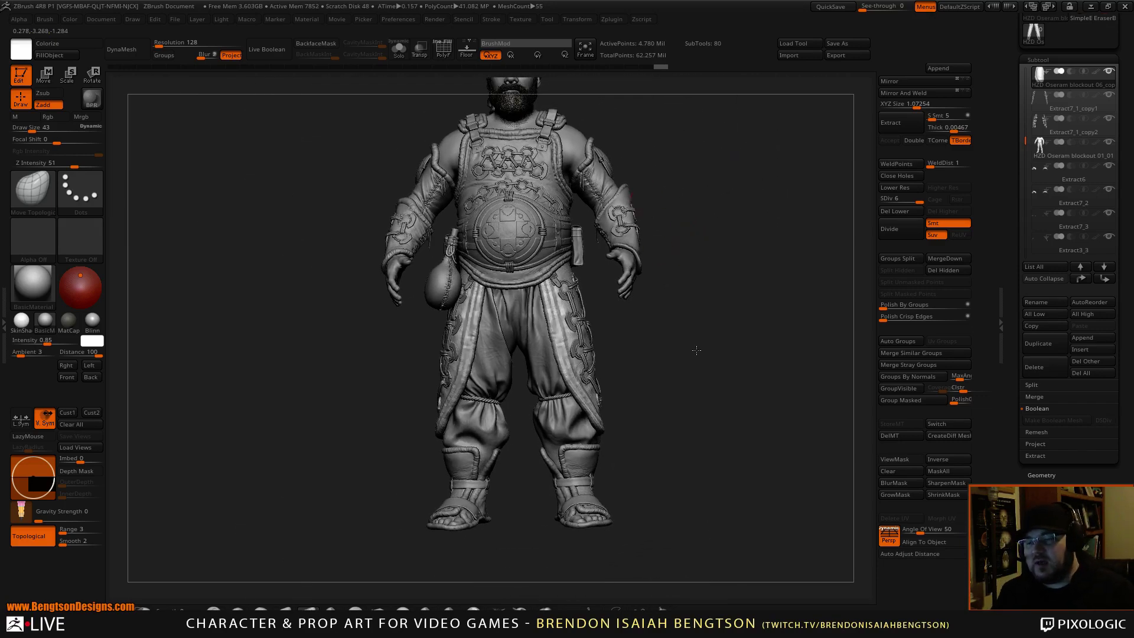
{"action": "left_click_drag", "start_coordinate": [691, 345], "coordinate": [700, 352]}
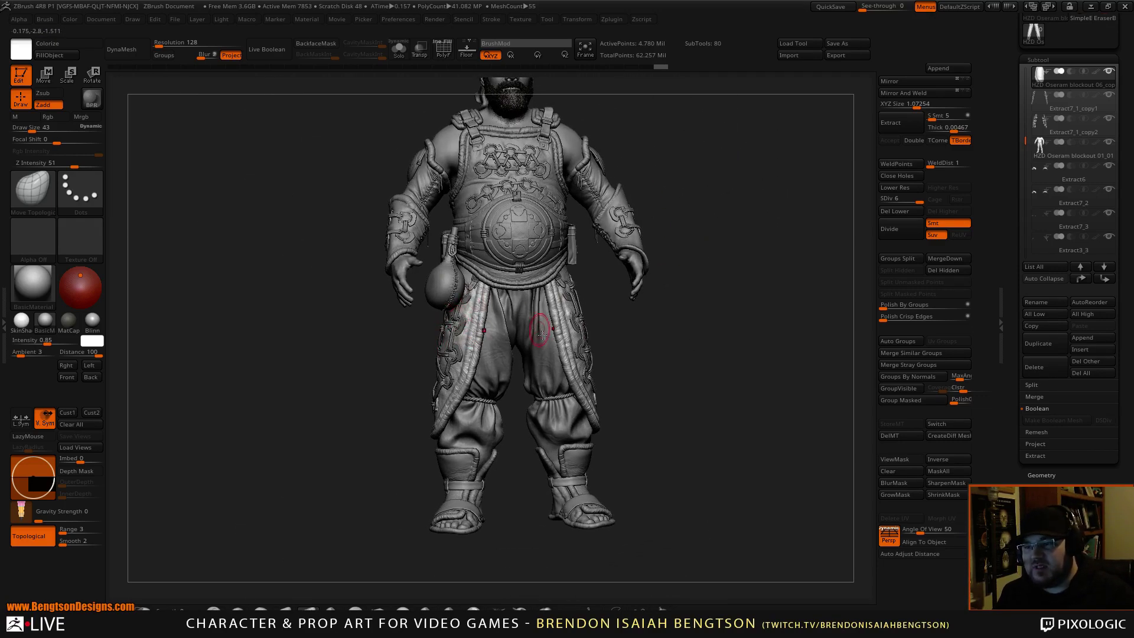
{"action": "left_click_drag", "start_coordinate": [718, 358], "coordinate": [717, 413]}
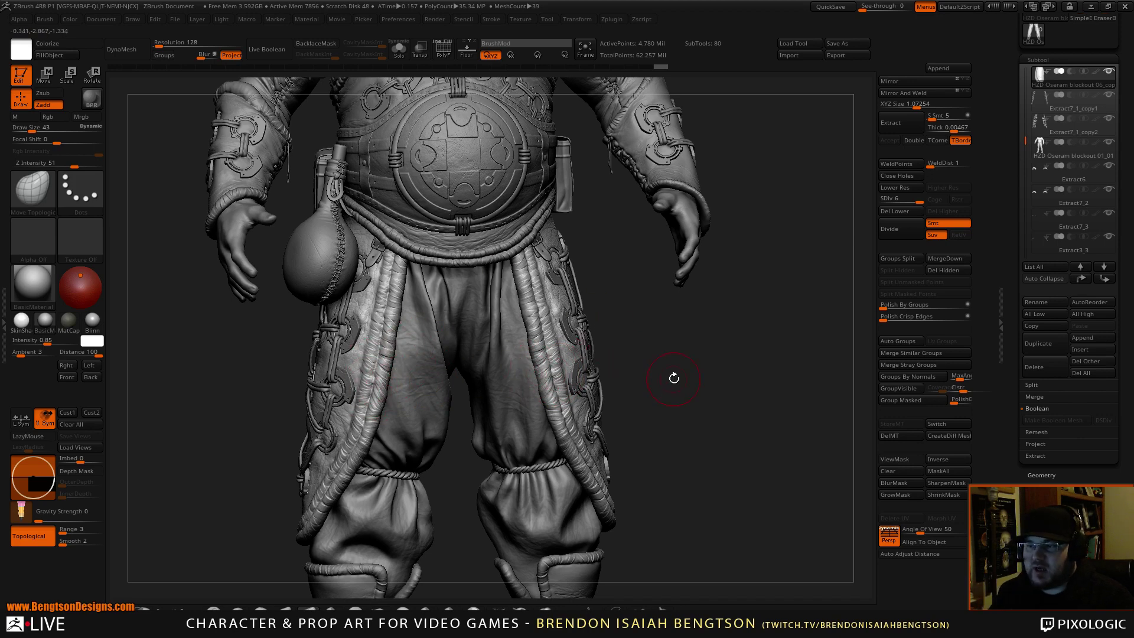
Step: Examine the leather panels, ring plates and lacing on both thighs from the front, side and rear
{"action": "mouse_move", "coordinate": [674, 380]}
{"action": "left_mouse_down"}
{"action": "mouse_move", "coordinate": [705, 393]}
{"action": "mouse_move", "coordinate": [735, 383]}
{"action": "mouse_move", "coordinate": [712, 373]}
{"action": "mouse_move", "coordinate": [484, 375]}
{"action": "left_mouse_up"}
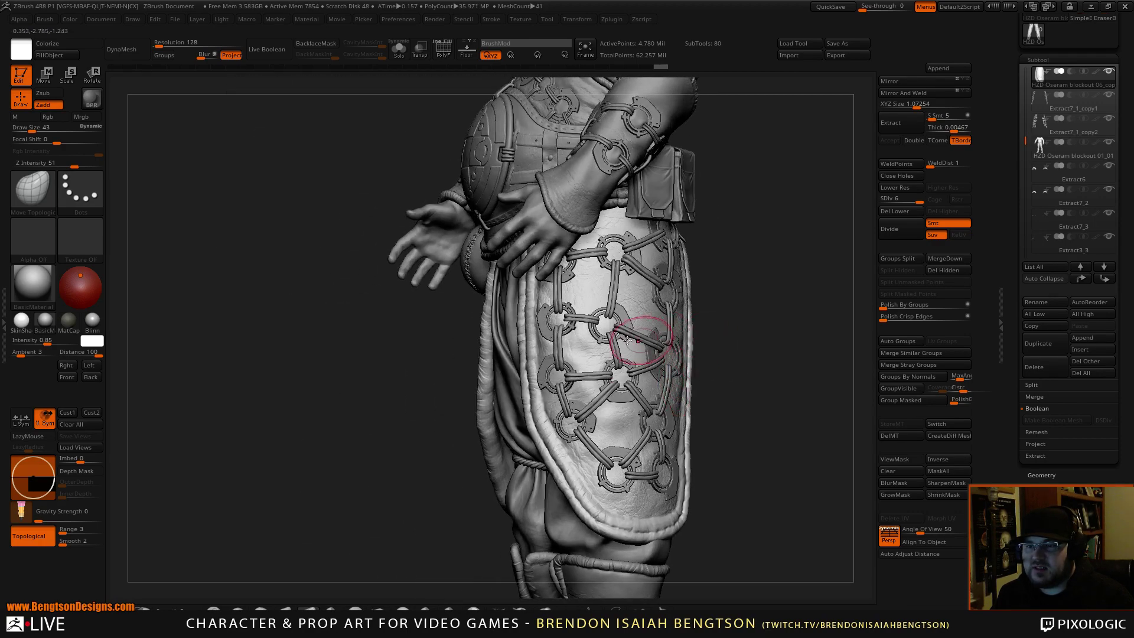
{"action": "left_click_drag", "start_coordinate": [781, 271], "coordinate": [822, 267]}
{"action": "mouse_move", "coordinate": [751, 357]}
{"action": "left_mouse_down"}
{"action": "mouse_move", "coordinate": [763, 358]}
{"action": "mouse_move", "coordinate": [709, 383]}
{"action": "mouse_move", "coordinate": [661, 387]}
{"action": "left_mouse_up"}
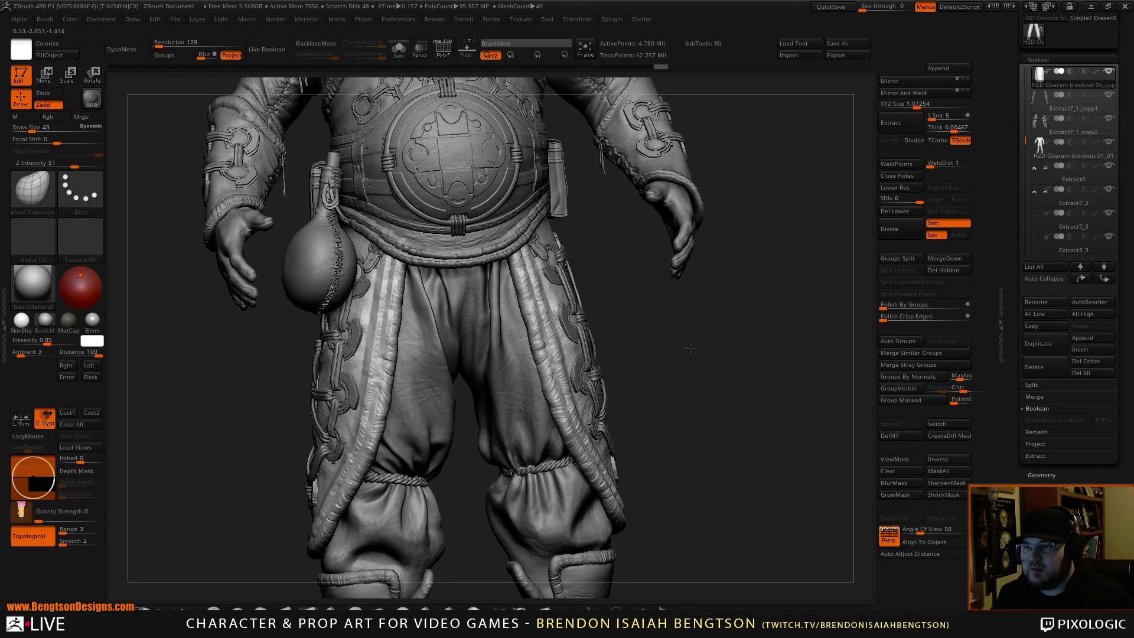
{"action": "left_click_drag", "start_coordinate": [688, 349], "coordinate": [671, 306], "text": "alt"}
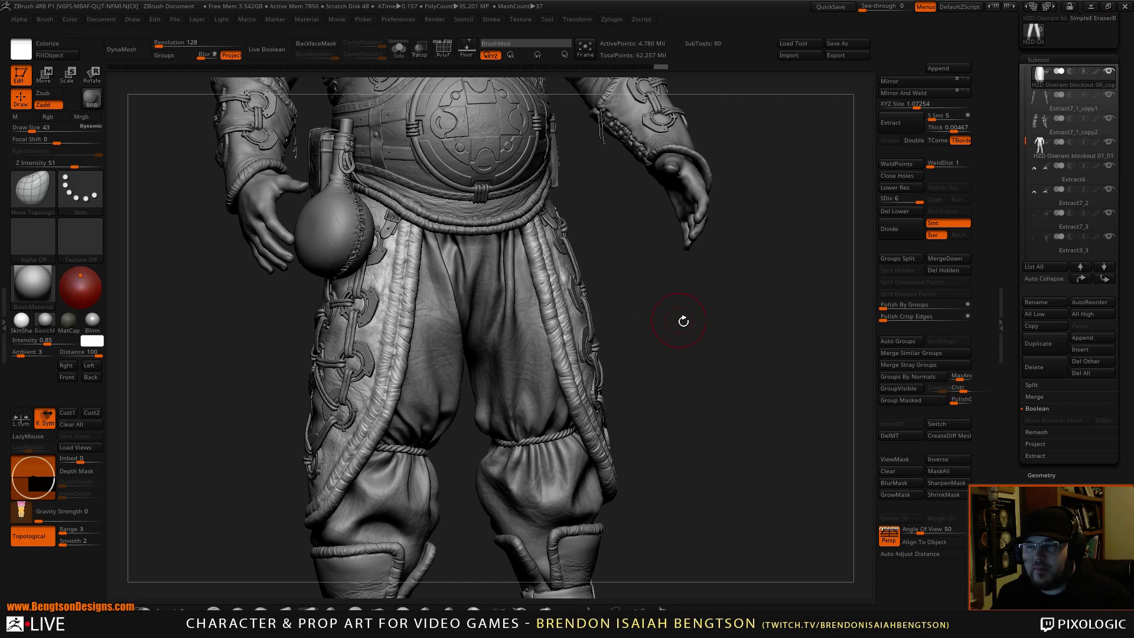
{"action": "left_click_drag", "start_coordinate": [683, 321], "coordinate": [615, 347]}
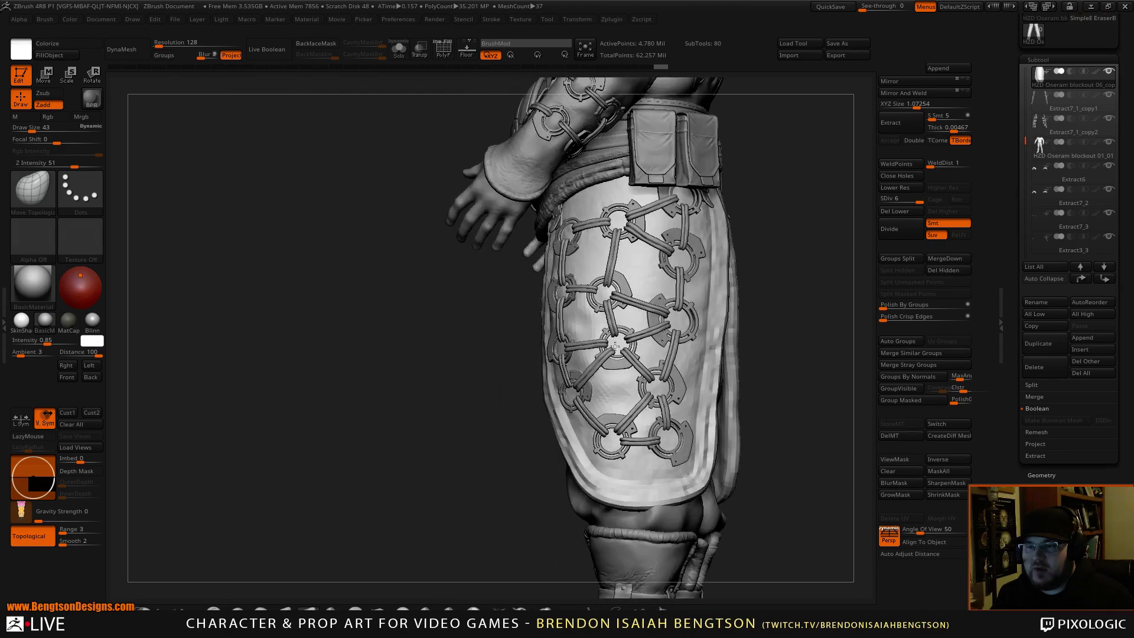
{"action": "right_click_drag", "start_coordinate": [615, 347], "coordinate": [606, 353]}
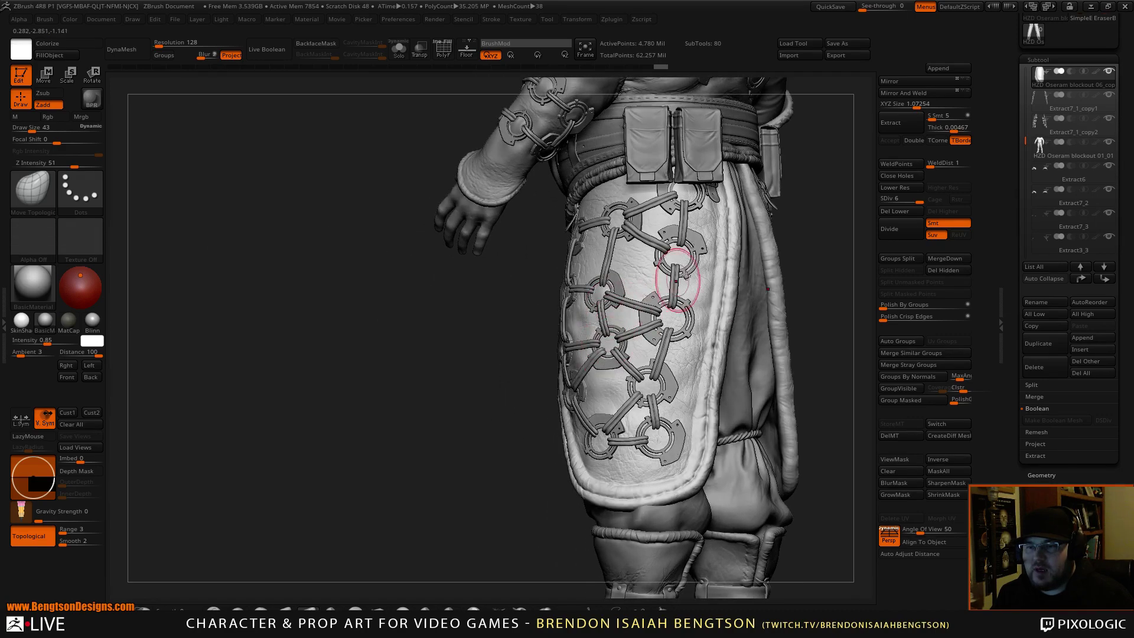
{"action": "left_click_drag", "start_coordinate": [823, 236], "coordinate": [727, 229], "text": "alt"}
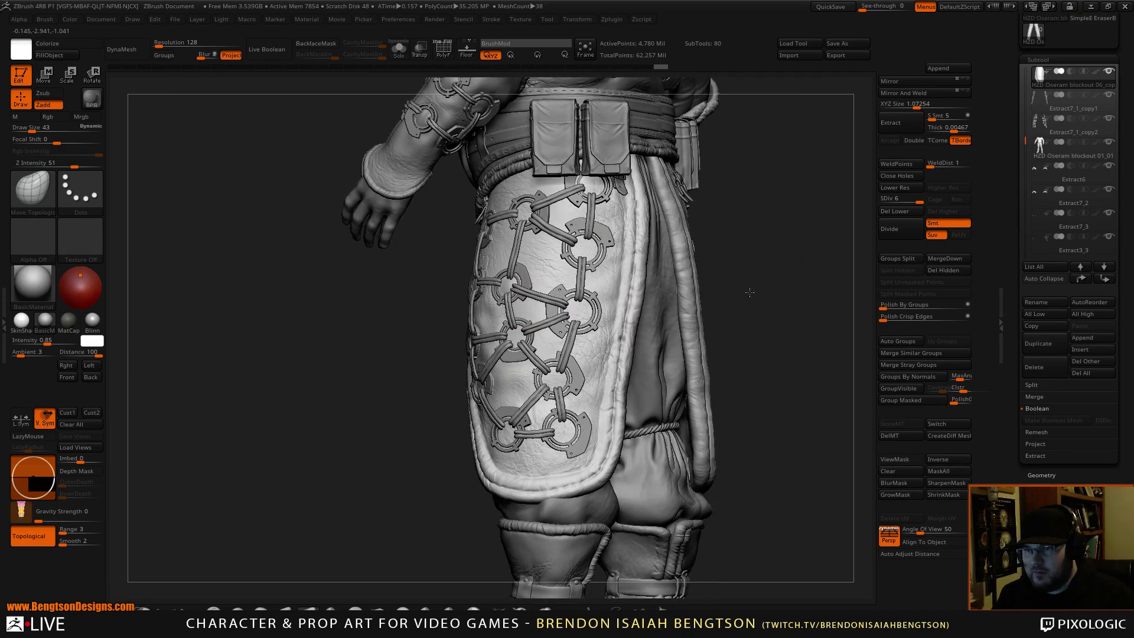
{"action": "left_click_drag", "start_coordinate": [750, 292], "coordinate": [641, 252]}
{"action": "mouse_move", "coordinate": [779, 335]}
{"action": "left_mouse_down", "text": "alt"}
{"action": "mouse_move", "coordinate": [692, 308]}
{"action": "mouse_move", "coordinate": [724, 321]}
{"action": "mouse_move", "coordinate": [696, 324]}
{"action": "left_mouse_up", "text": "alt"}
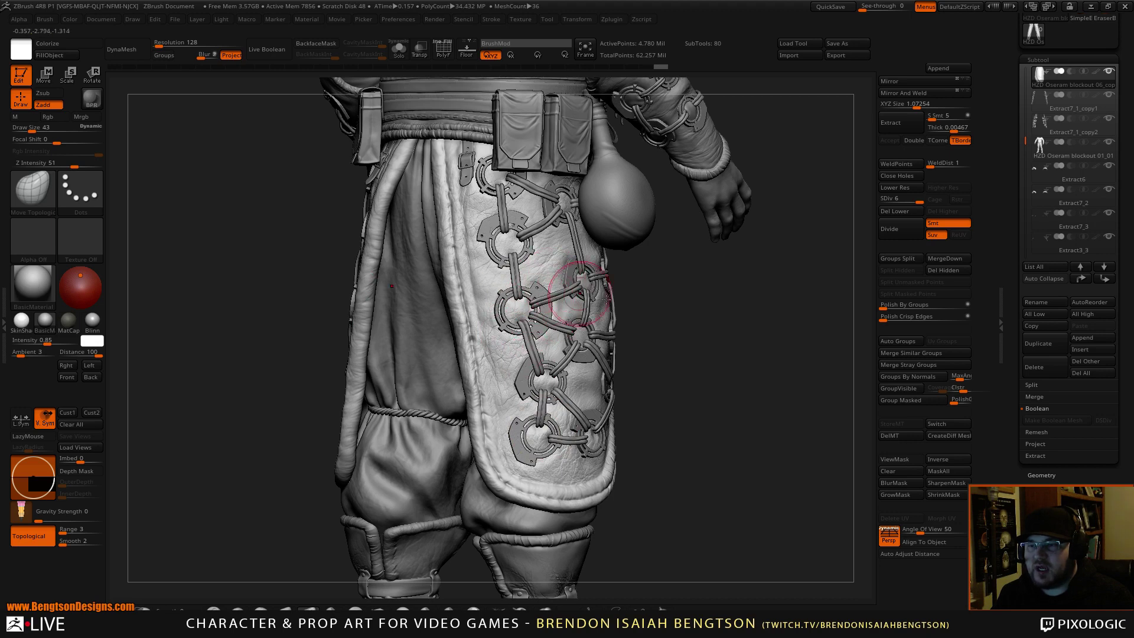
{"action": "mouse_move", "coordinate": [700, 349]}
{"action": "left_mouse_down", "text": "alt"}
{"action": "mouse_move", "coordinate": [707, 369]}
{"action": "mouse_move", "coordinate": [770, 342]}
{"action": "mouse_move", "coordinate": [714, 279]}
{"action": "mouse_move", "coordinate": [691, 281]}
{"action": "left_mouse_up", "text": "alt"}
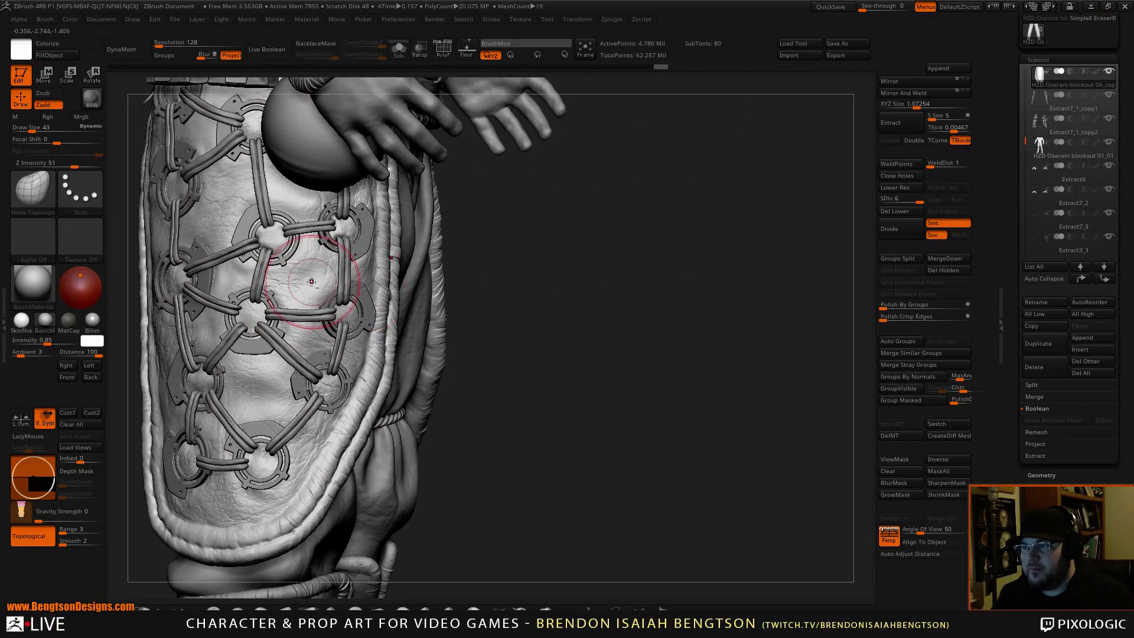
Step: Add a sculpt layer to the leather thigh panels and name it "stitch holes"
{"action": "left_click_drag", "start_coordinate": [615, 310], "coordinate": [693, 313], "text": "alt"}
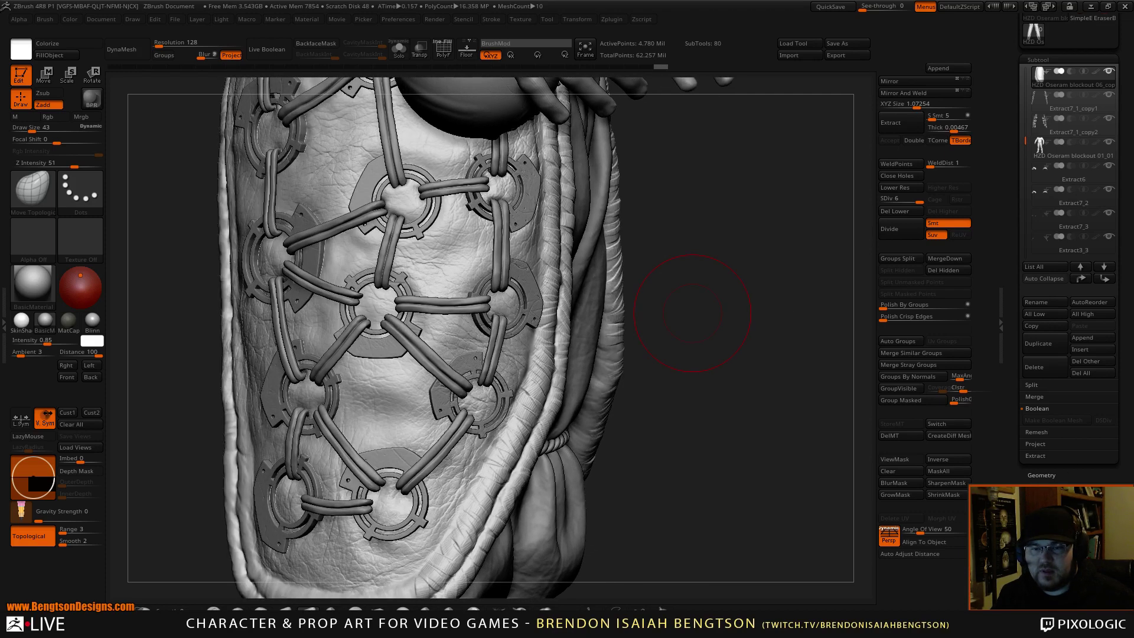
{"action": "left_click", "coordinate": [1038, 518]}
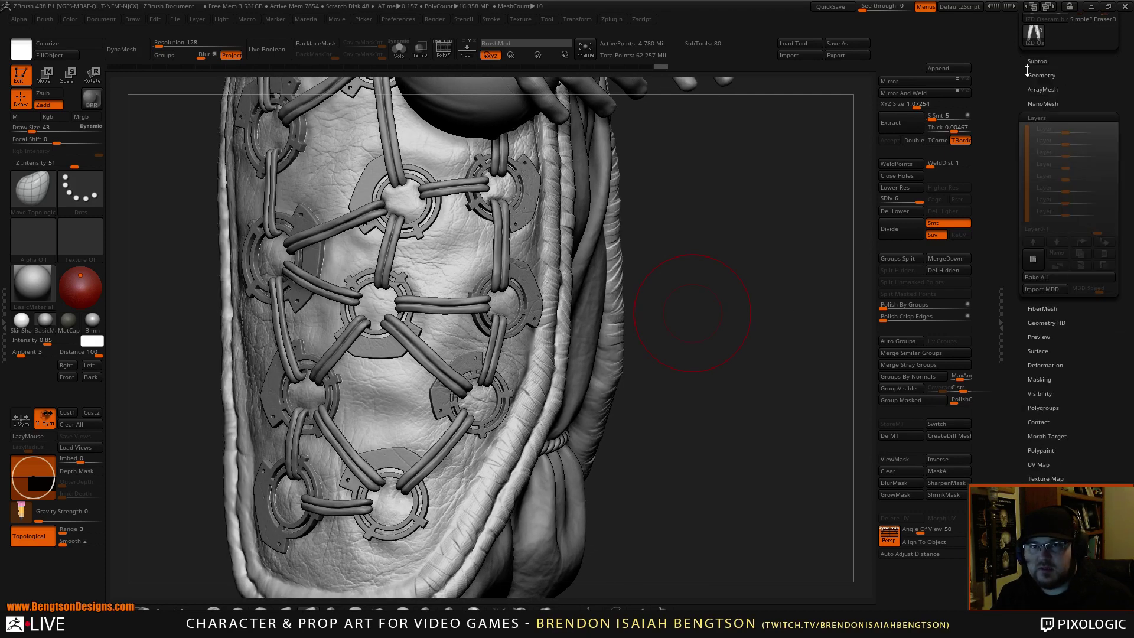
{"action": "left_click_drag", "start_coordinate": [999, 78], "coordinate": [999, 75]}
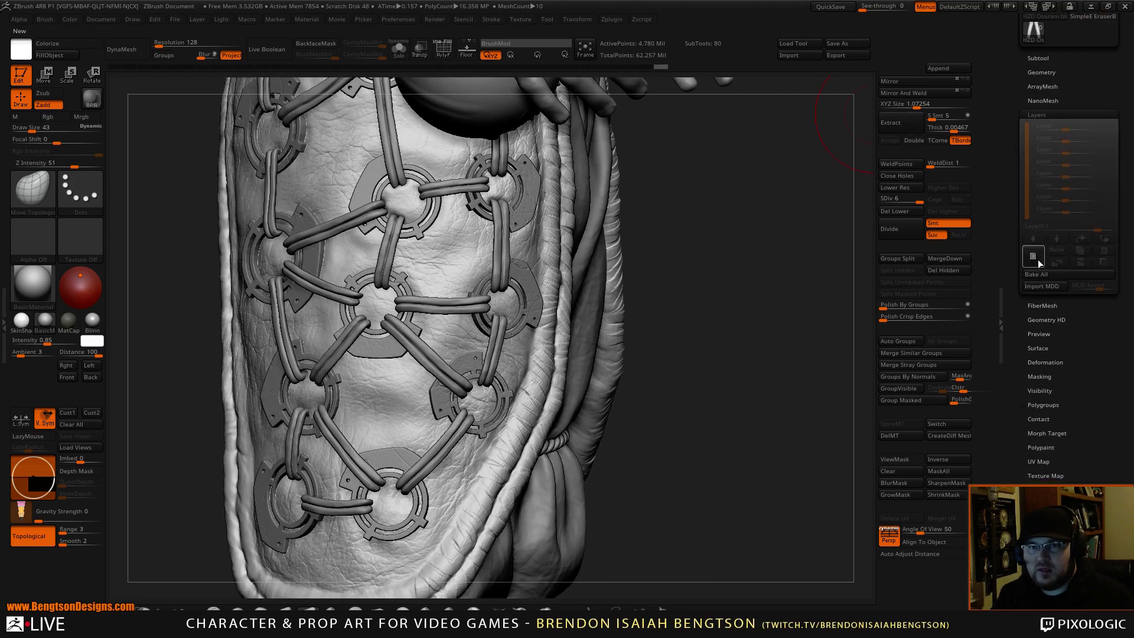
{"action": "left_click", "coordinate": [1056, 251]}
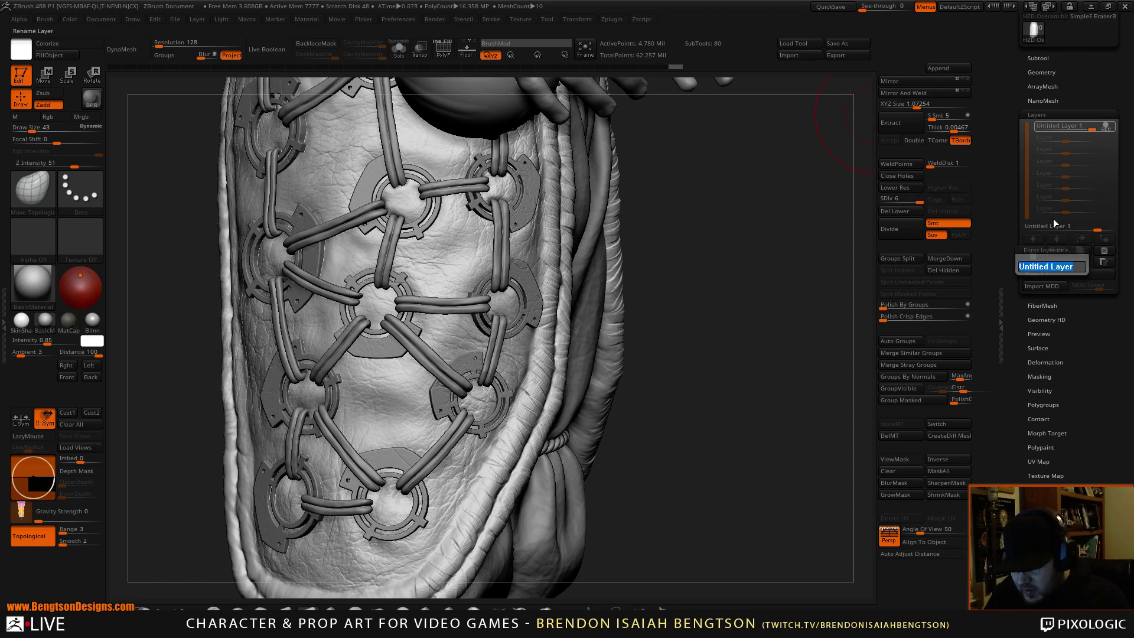
{"action": "type", "text": "stit"}
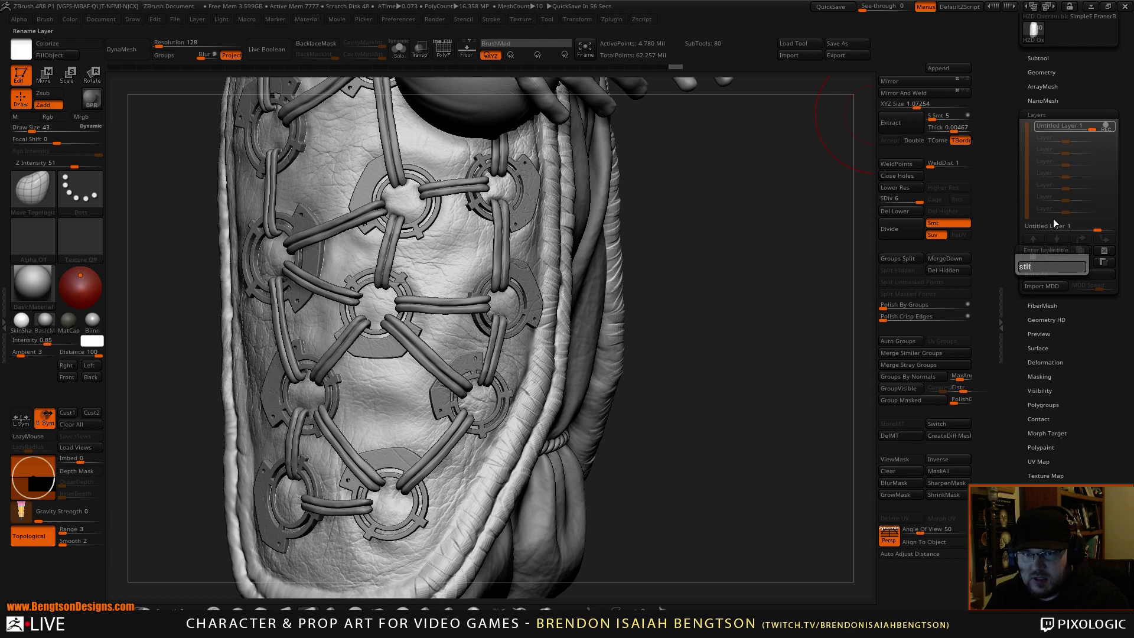
{"action": "type", "text": "ch holes"}
{"action": "key", "text": "Return"}
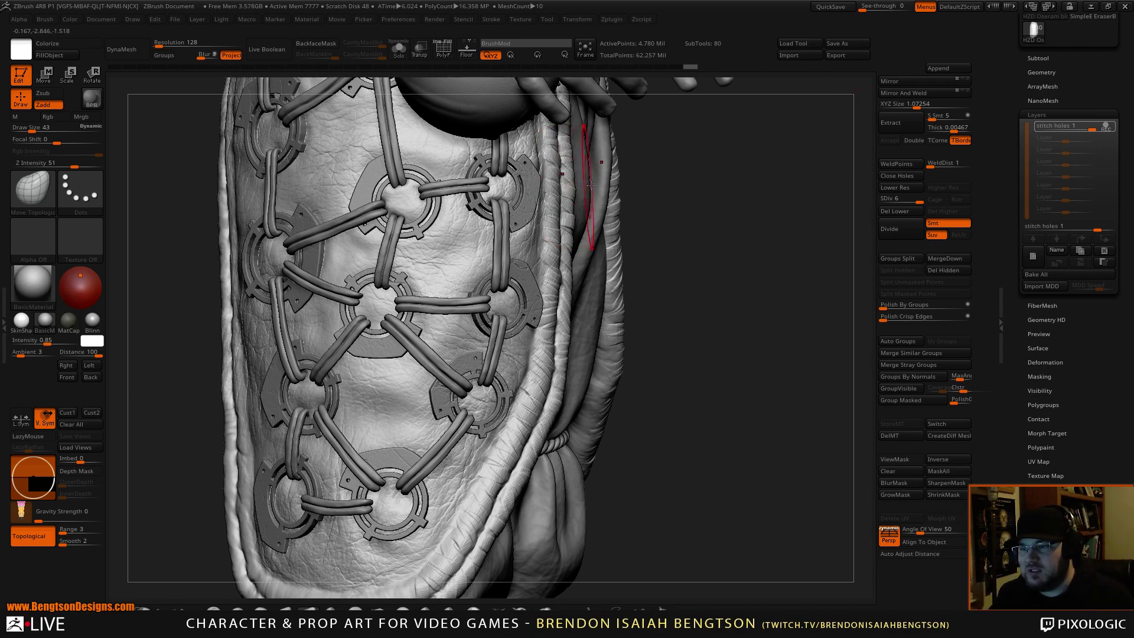
Step: Reduce the draw size to 11 and inspect the leather up close where the cords meet the ring plates
{"action": "left_click_drag", "start_coordinate": [720, 245], "coordinate": [698, 239]}
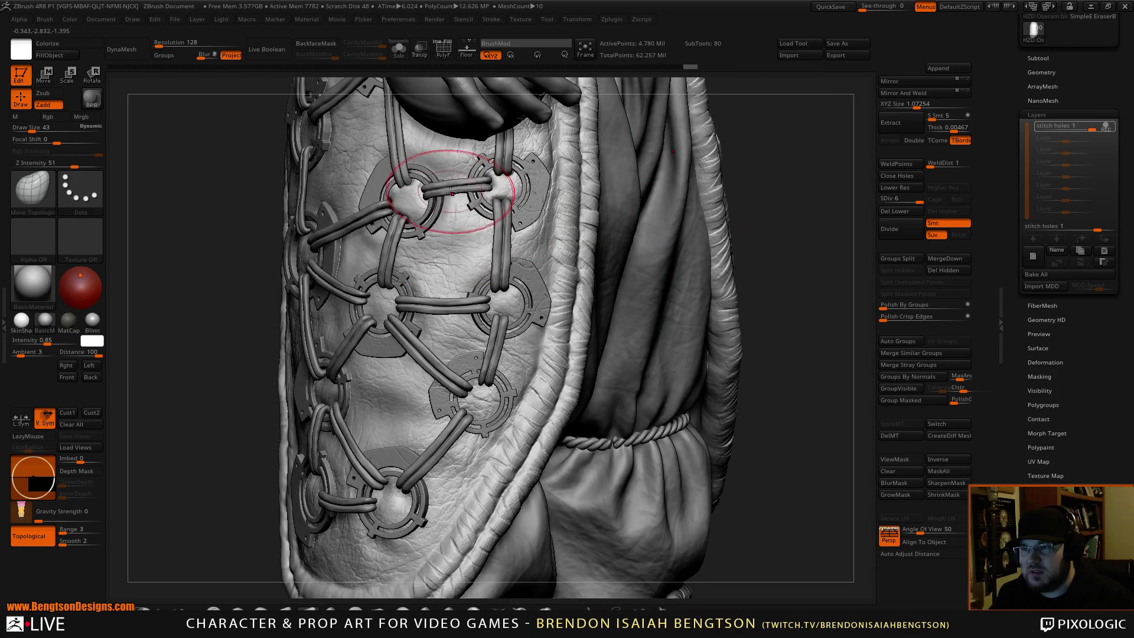
{"action": "key", "text": "space"}
{"action": "left_click_drag", "start_coordinate": [499, 210], "coordinate": [497, 209]}
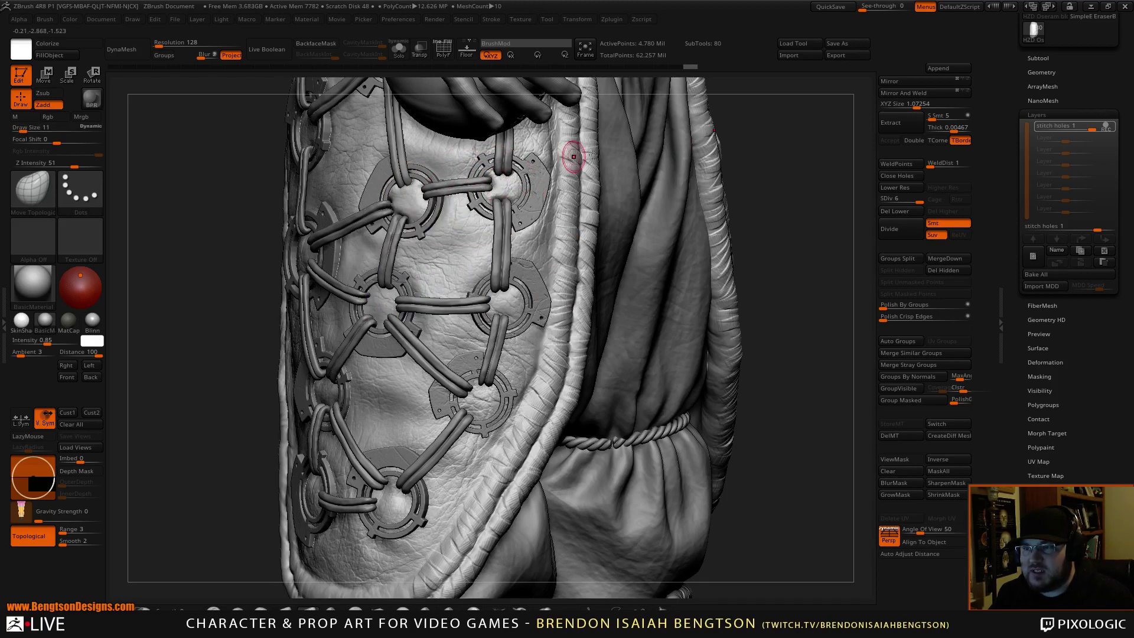
{"action": "left_click_drag", "start_coordinate": [760, 169], "coordinate": [749, 219], "text": "alt"}
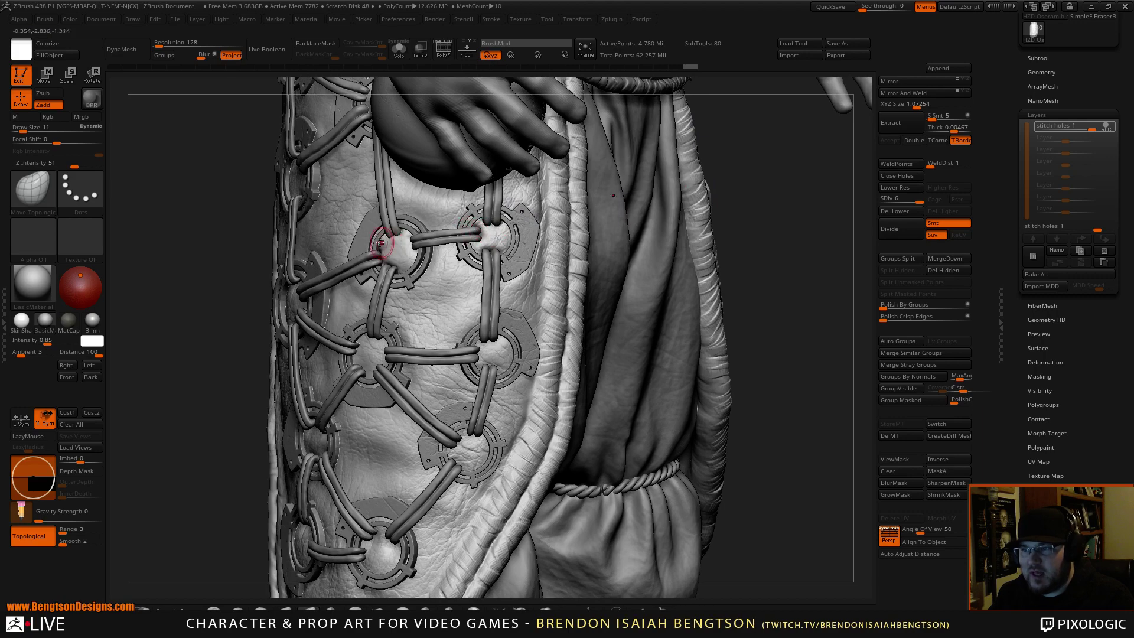
{"action": "mouse_move", "coordinate": [757, 229]}
{"action": "left_mouse_down", "text": "alt"}
{"action": "mouse_move", "coordinate": [760, 172]}
{"action": "mouse_move", "coordinate": [765, 260]}
{"action": "left_mouse_up", "text": "alt"}
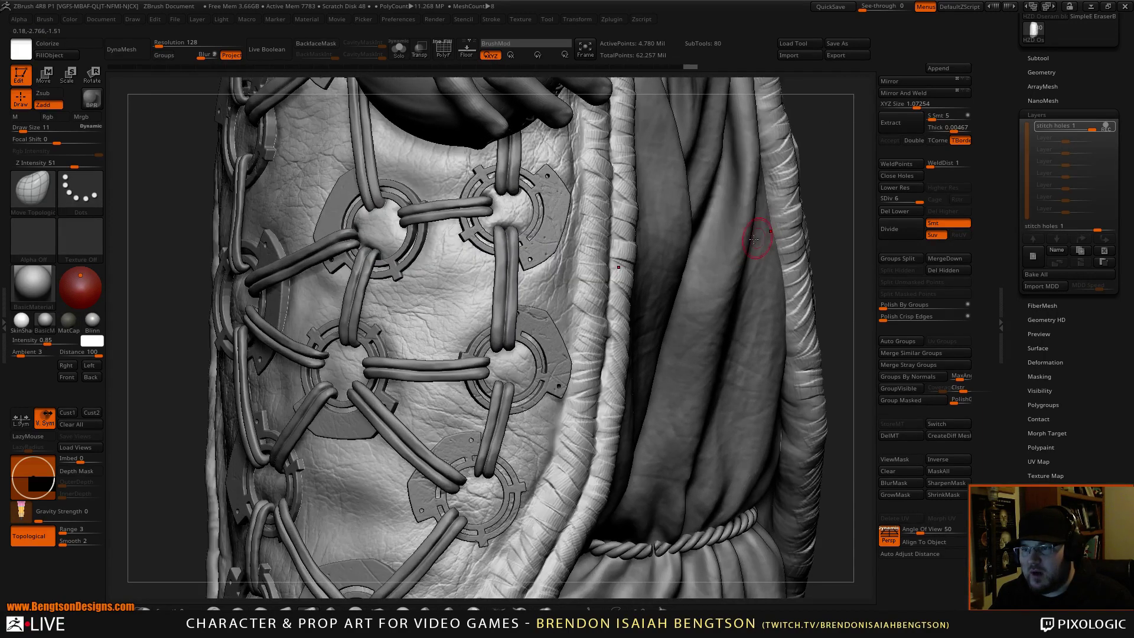
{"action": "mouse_move", "coordinate": [509, 208]}
{"action": "left_mouse_down"}
{"action": "mouse_move", "coordinate": [503, 222]}
{"action": "mouse_move", "coordinate": [504, 212]}
{"action": "left_mouse_up"}
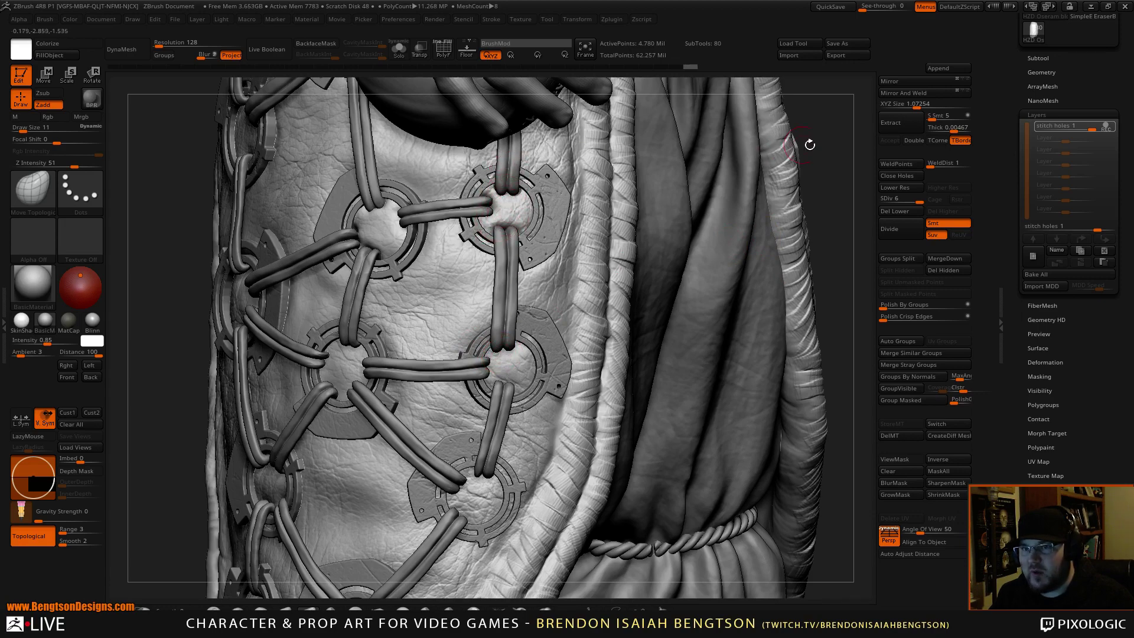
{"action": "left_click_drag", "start_coordinate": [832, 145], "coordinate": [811, 143]}
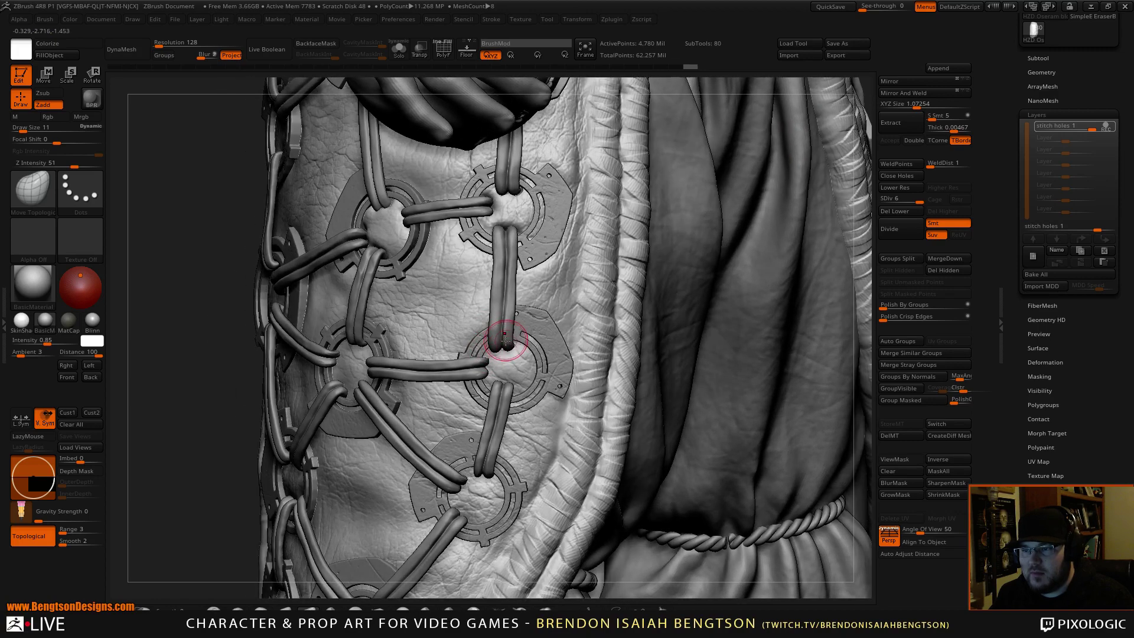
Step: With transparency on and draw size 8, try to push the leather in beneath the vertical cord's end at the middle ring plate
{"action": "key", "text": "shift+t"}
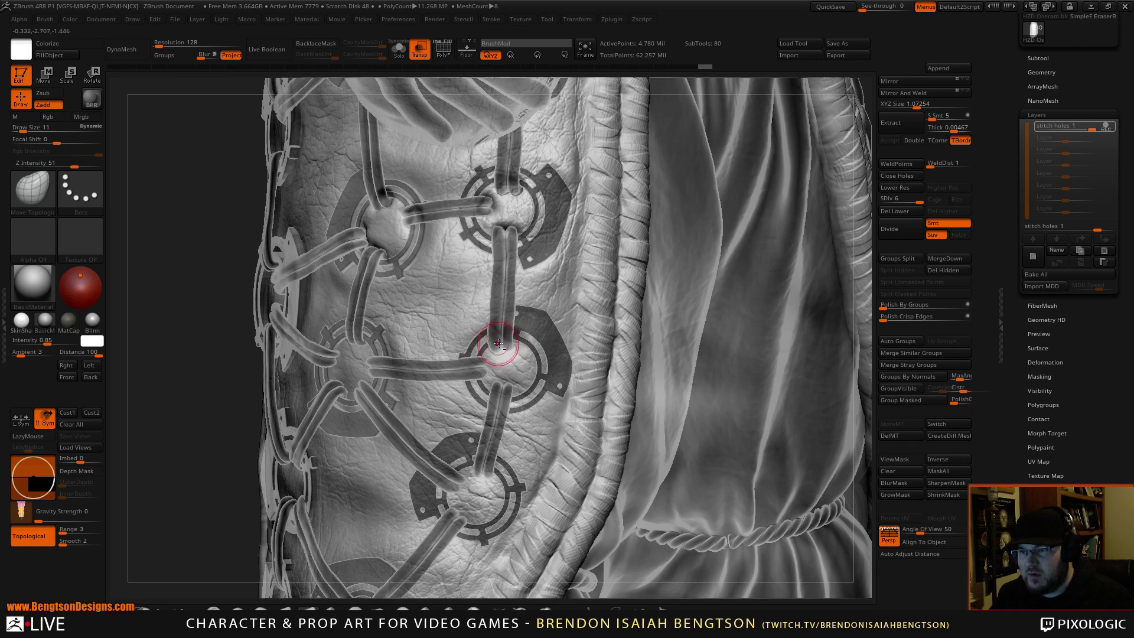
{"action": "key", "text": "space"}
{"action": "left_click_drag", "start_coordinate": [501, 342], "coordinate": [498, 342]}
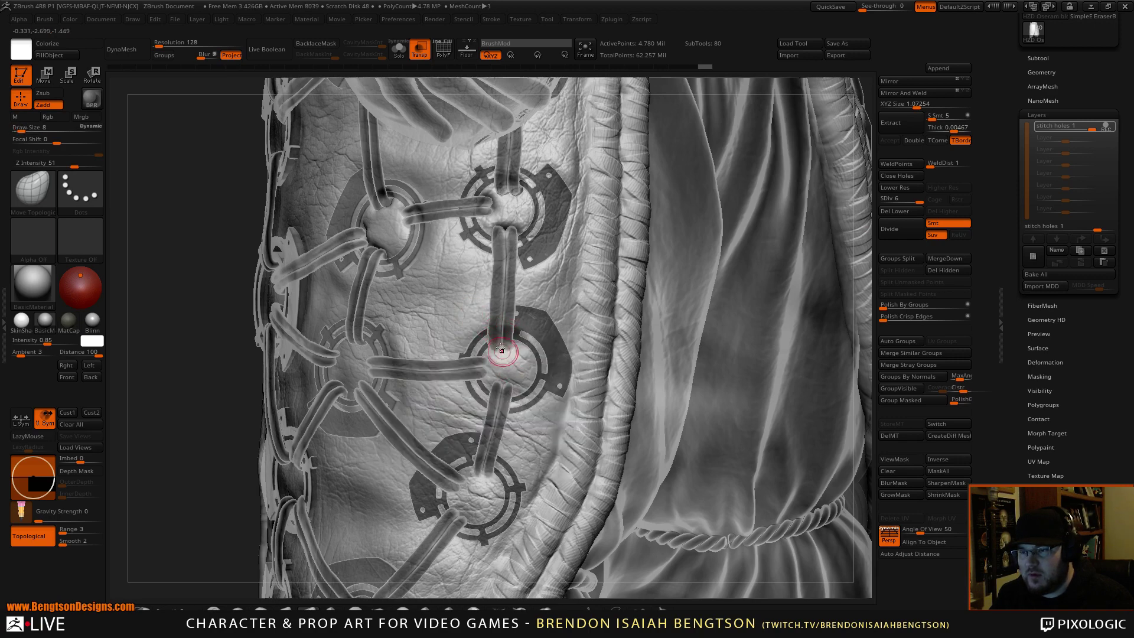
{"action": "right_click_drag", "start_coordinate": [501, 348], "coordinate": [548, 356]}
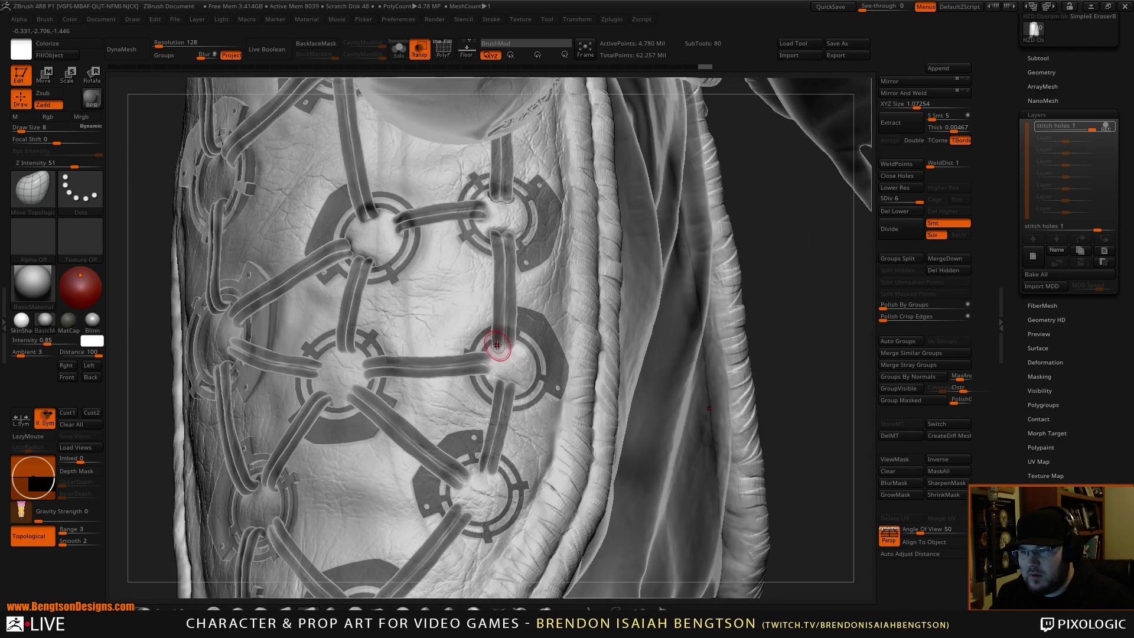
{"action": "left_click_drag", "start_coordinate": [502, 343], "coordinate": [498, 342]}
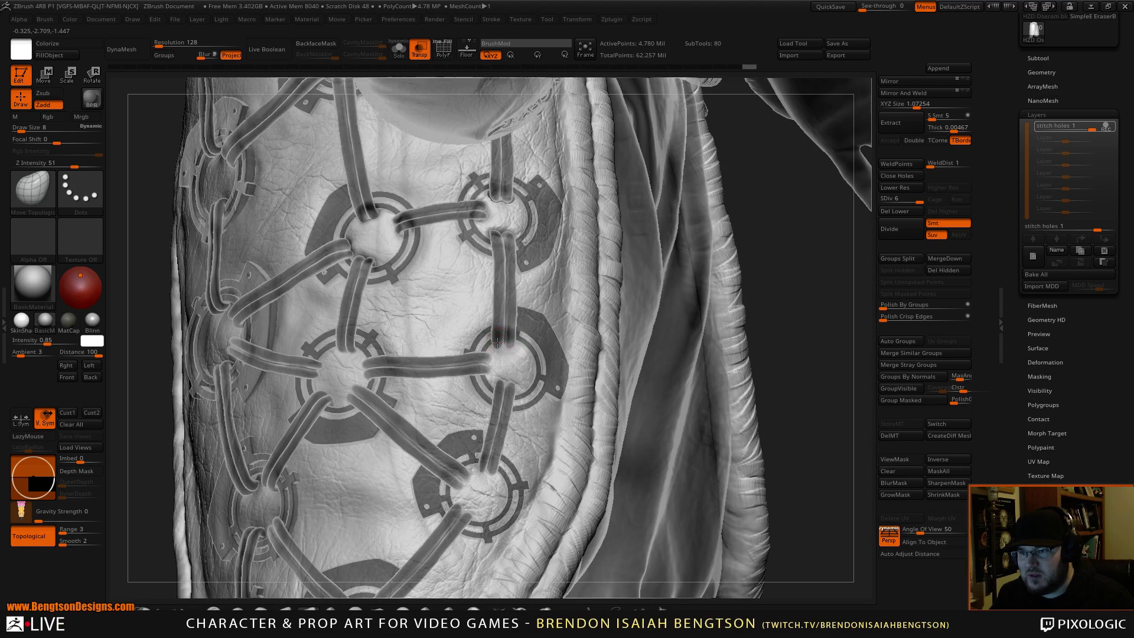
{"action": "left_click_drag", "start_coordinate": [498, 344], "coordinate": [505, 347]}
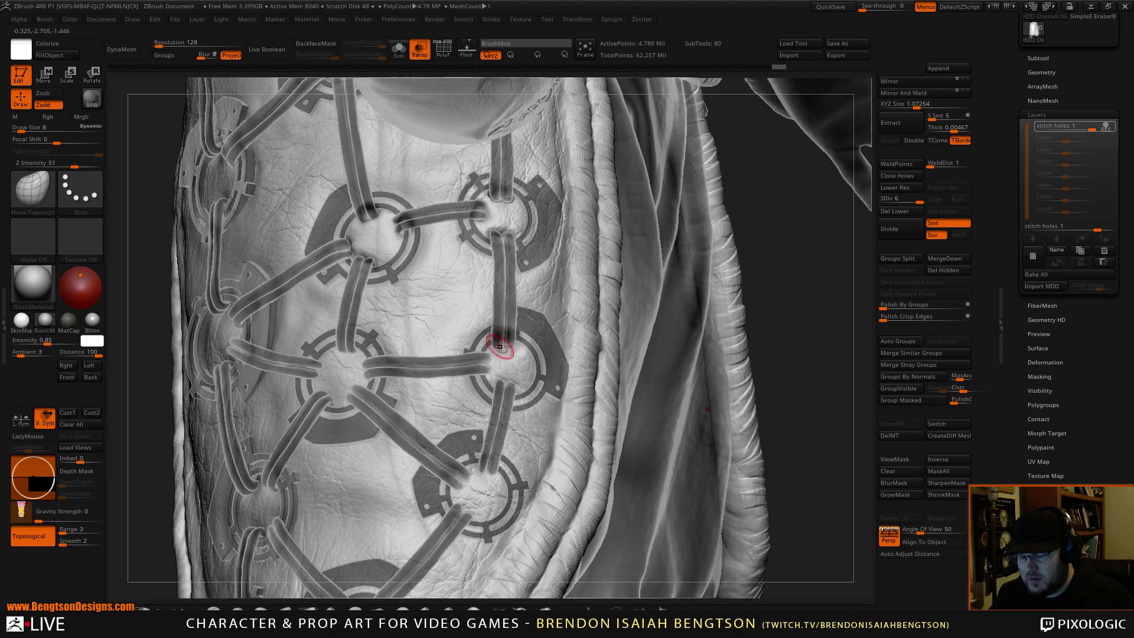
{"action": "key", "text": "ctrl+t"}
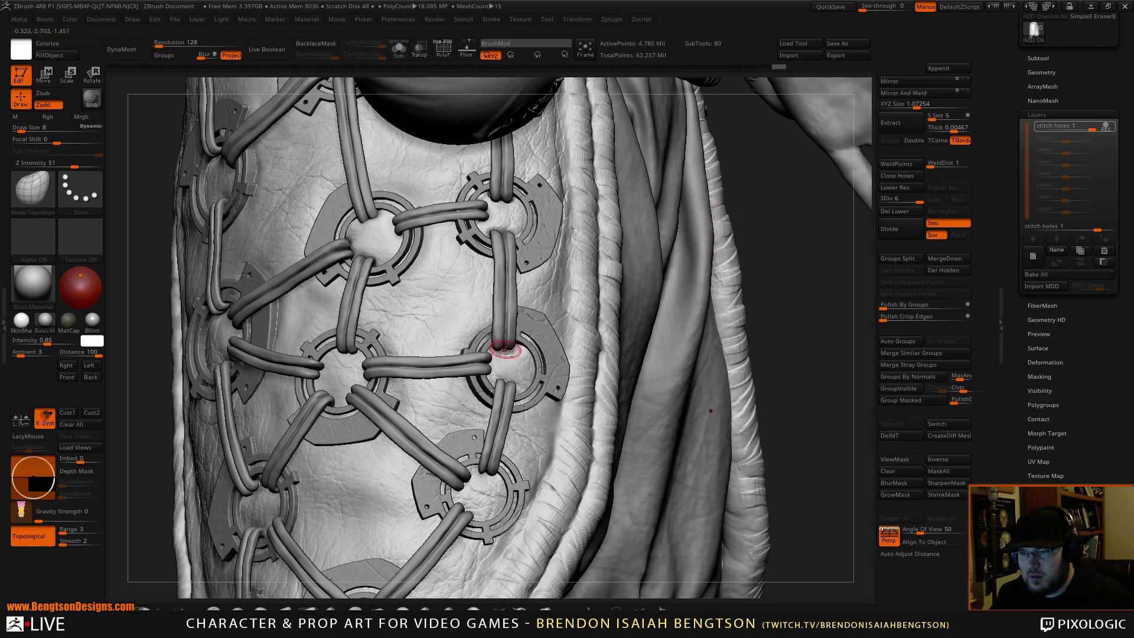
{"action": "left_click_drag", "start_coordinate": [512, 350], "coordinate": [513, 353]}
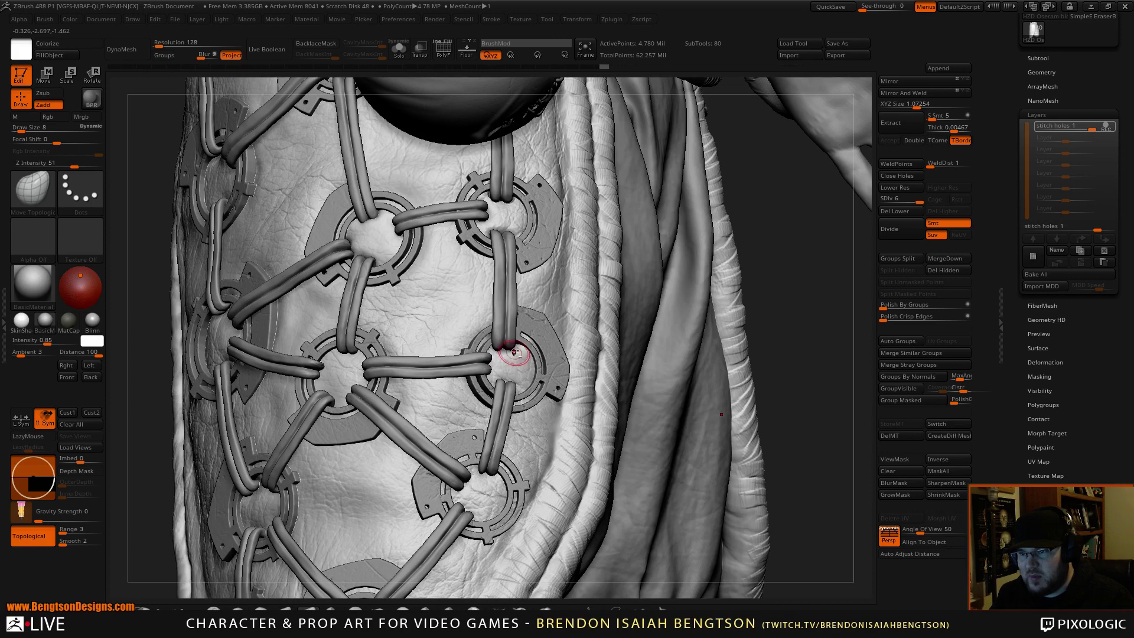
{"action": "left_click_drag", "start_coordinate": [772, 205], "coordinate": [677, 212]}
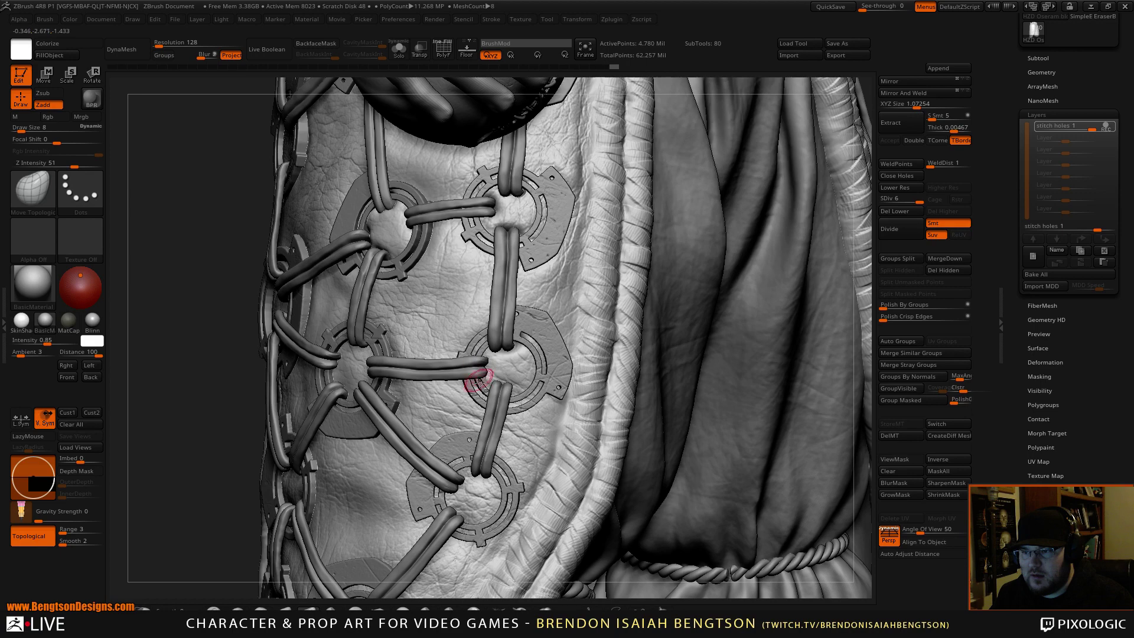
Step: Try to shape the same stitch hole close up with draw size 9, checking it with transparency off
{"action": "right_click_drag", "start_coordinate": [493, 360], "coordinate": [524, 473]}
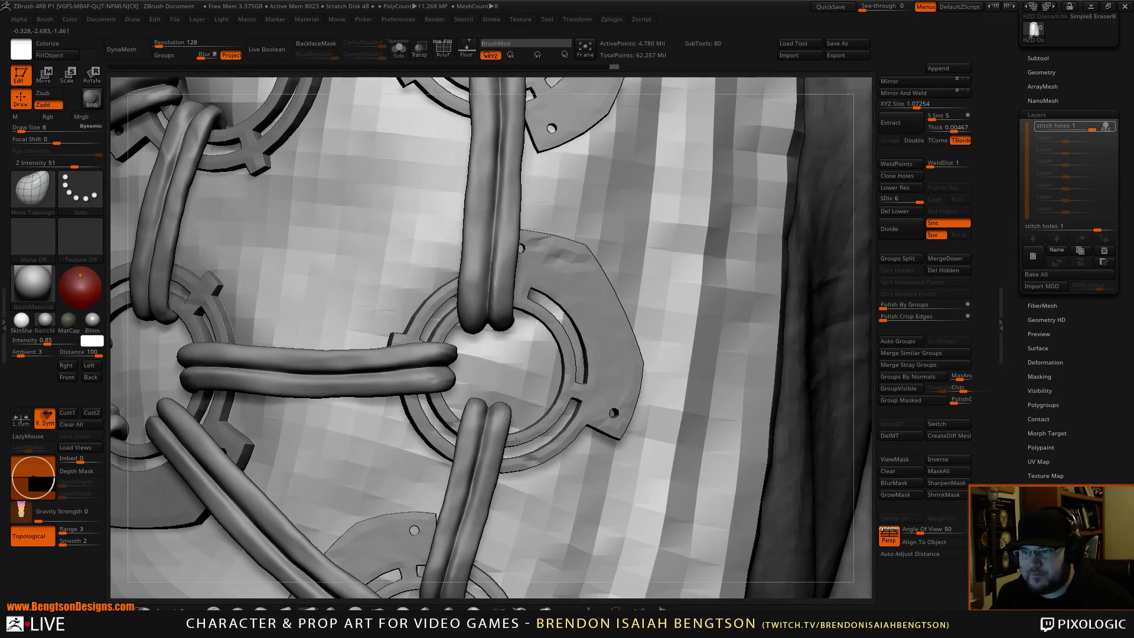
{"action": "right_click_drag", "start_coordinate": [525, 358], "coordinate": [585, 349]}
{"action": "right_click_drag", "start_coordinate": [540, 392], "coordinate": [524, 321]}
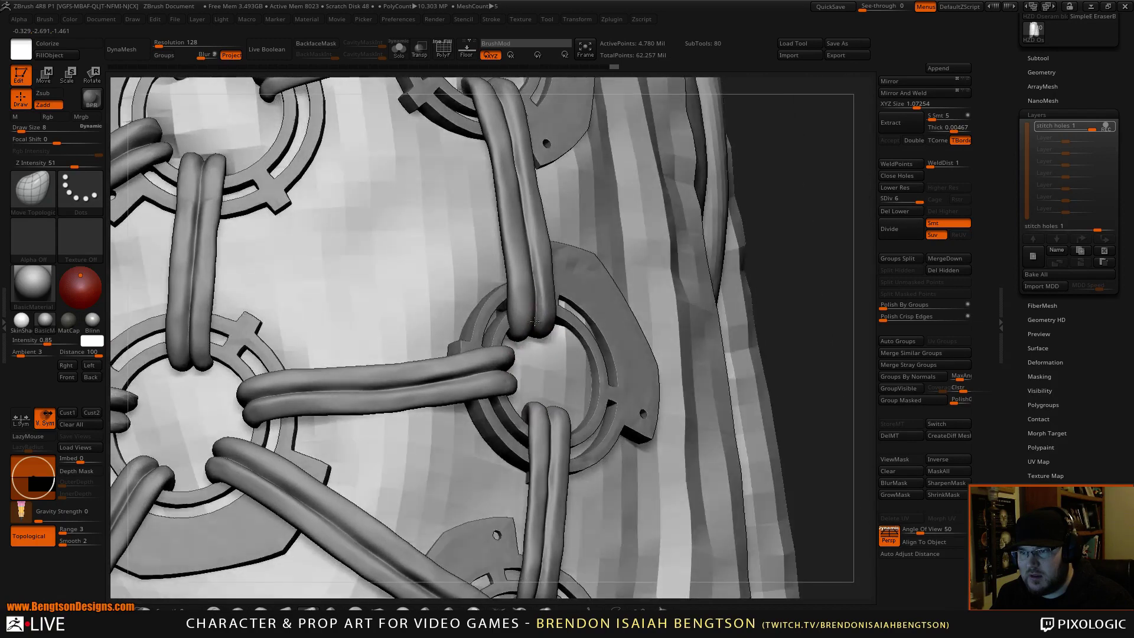
{"action": "key", "text": "space"}
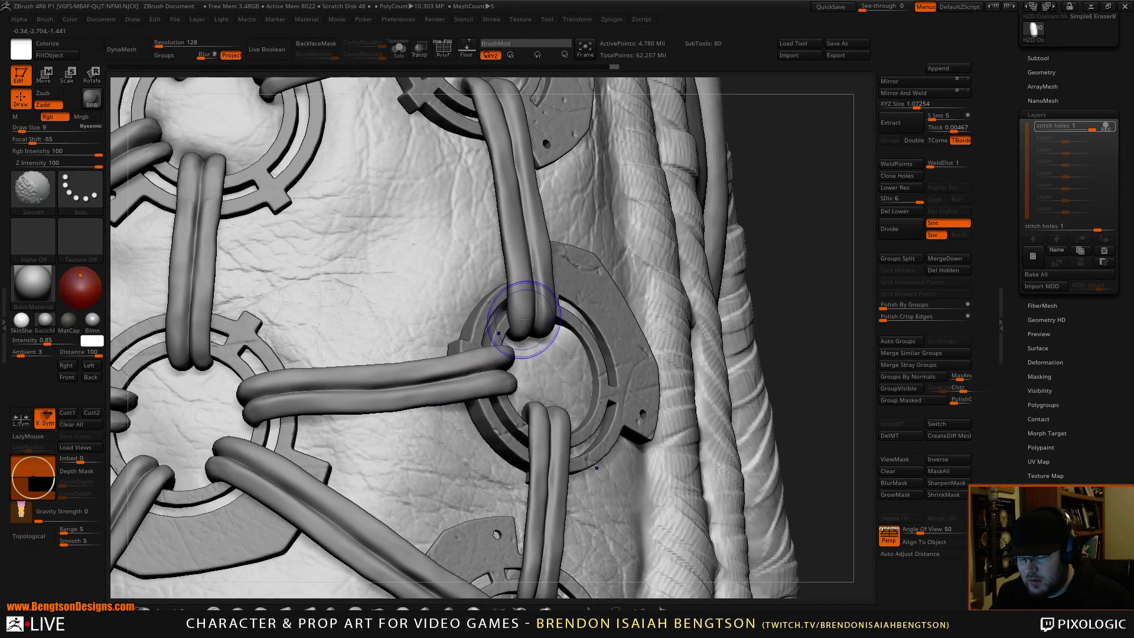
{"action": "key", "text": "shift+t"}
{"action": "right_click_drag", "start_coordinate": [525, 304], "coordinate": [509, 323]}
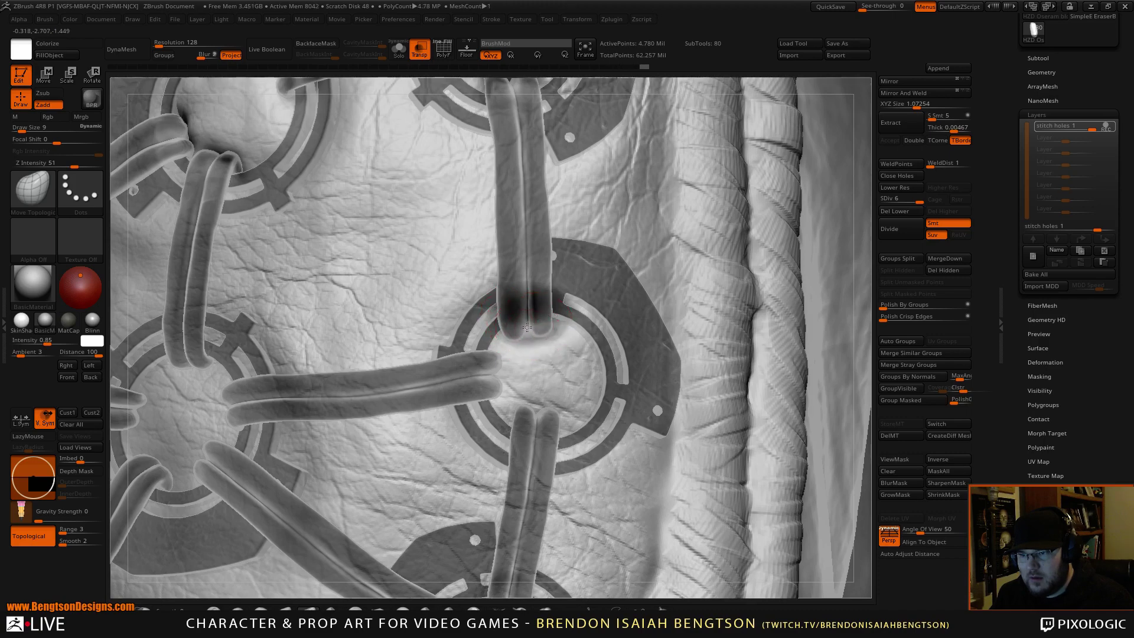
{"action": "key", "text": "shift+t"}
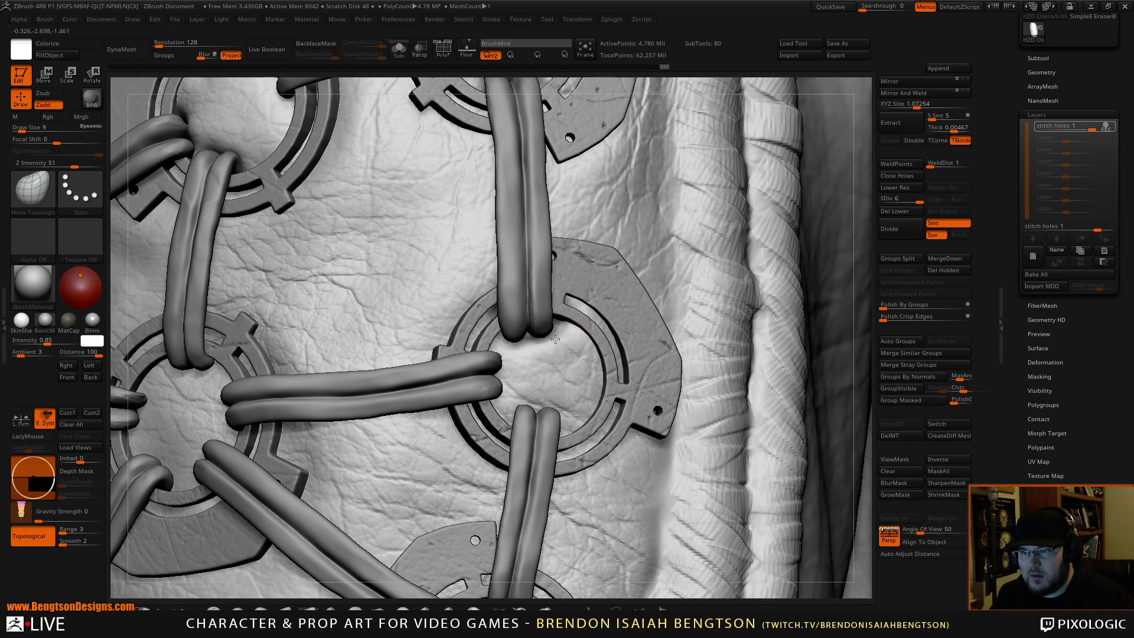
{"action": "right_click_drag", "start_coordinate": [548, 326], "coordinate": [421, 341]}
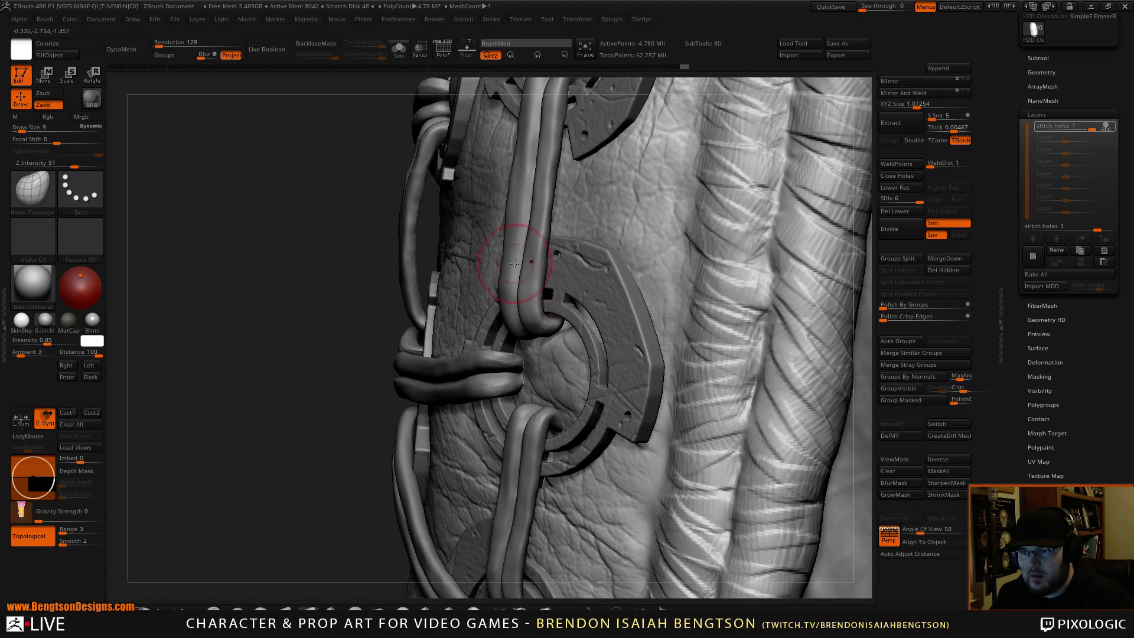
{"action": "right_click_drag", "start_coordinate": [514, 263], "coordinate": [612, 334]}
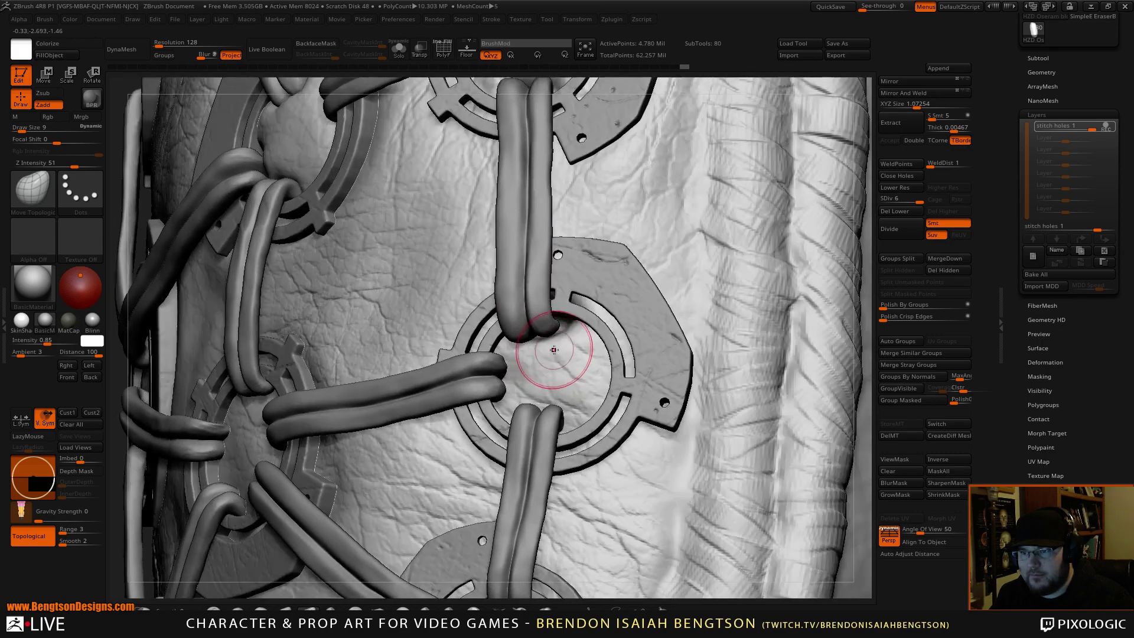
{"action": "key", "text": "ctrl"}
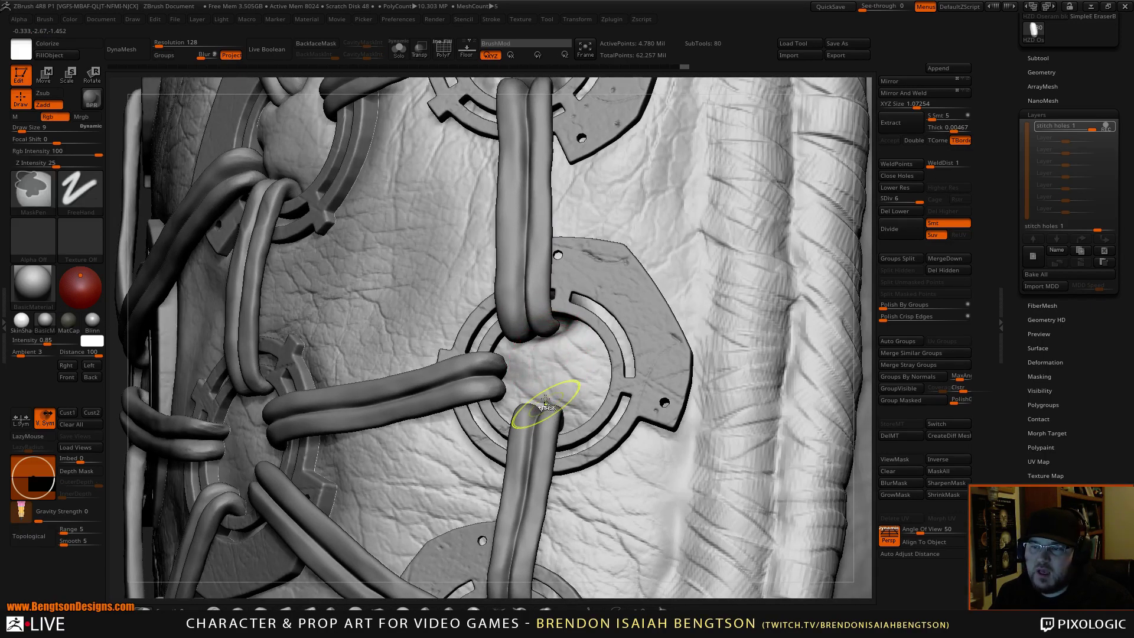
Step: Undo the stitch-hole strokes on the leather and the naming of its sculpt layer
{"action": "key", "text": "ctrl+z"}
{"action": "key", "text": "ctrl+z"}
{"action": "key", "text": "ctrl+z"}
{"action": "key", "text": "ctrl+z"}
{"action": "key", "text": "ctrl+z"}
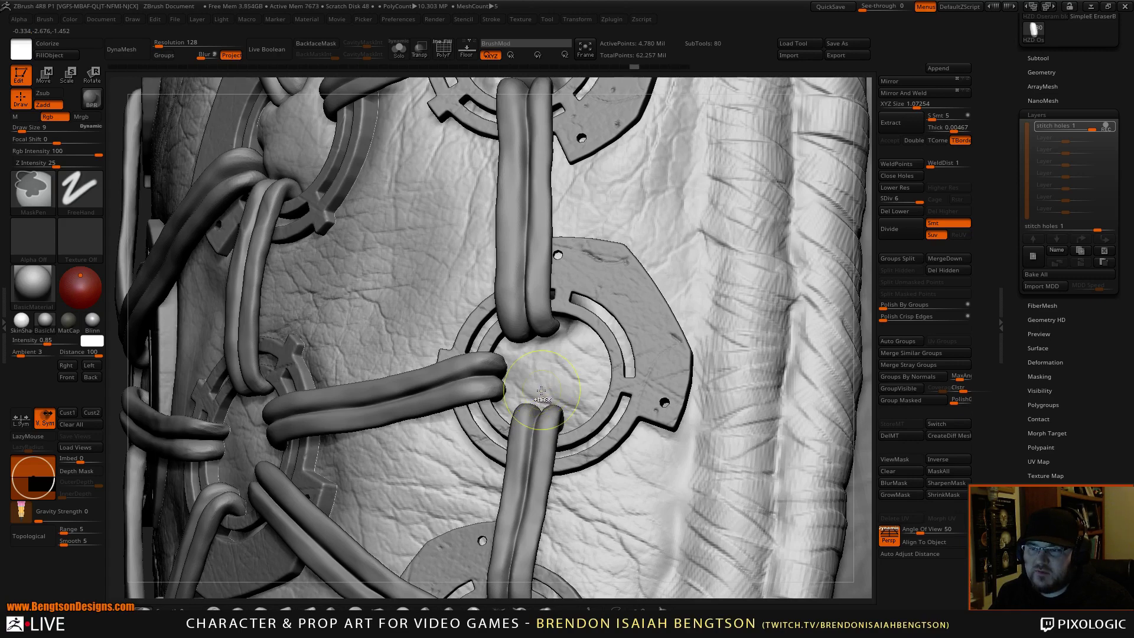
{"action": "key", "text": "ctrl+z"}
{"action": "key", "text": "ctrl+z"}
{"action": "key", "text": "ctrl+z"}
{"action": "key", "text": "ctrl+z"}
{"action": "key", "text": "ctrl+z"}
{"action": "key", "text": "ctrl+z"}
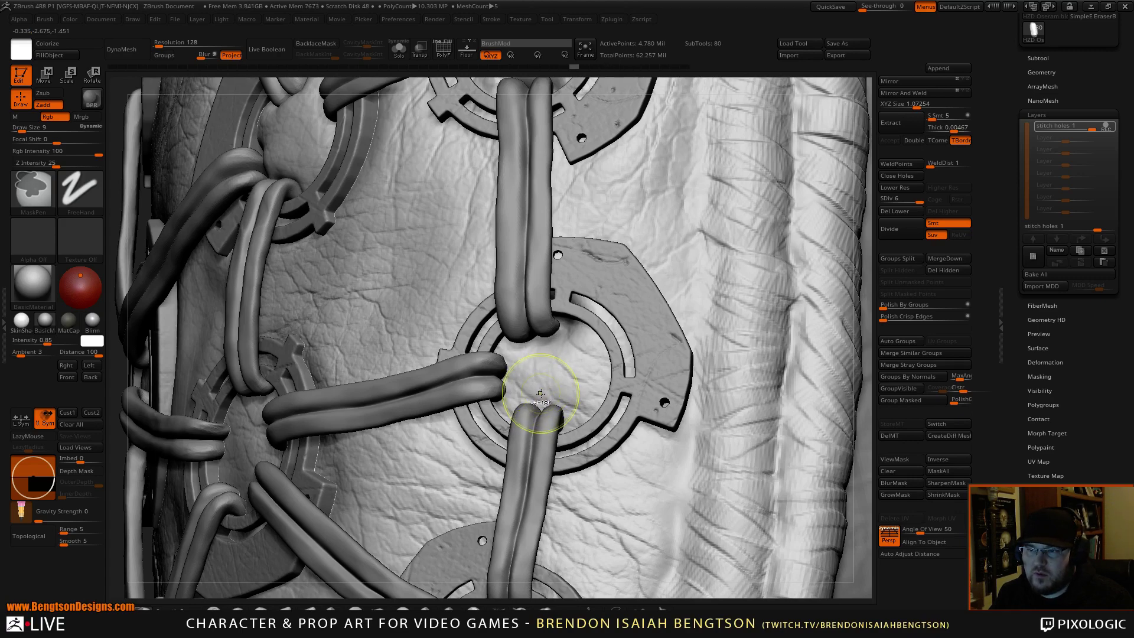
{"action": "key", "text": "ctrl+z"}
{"action": "key", "text": "ctrl+z"}
{"action": "key", "text": "ctrl+z"}
{"action": "key", "text": "ctrl+z"}
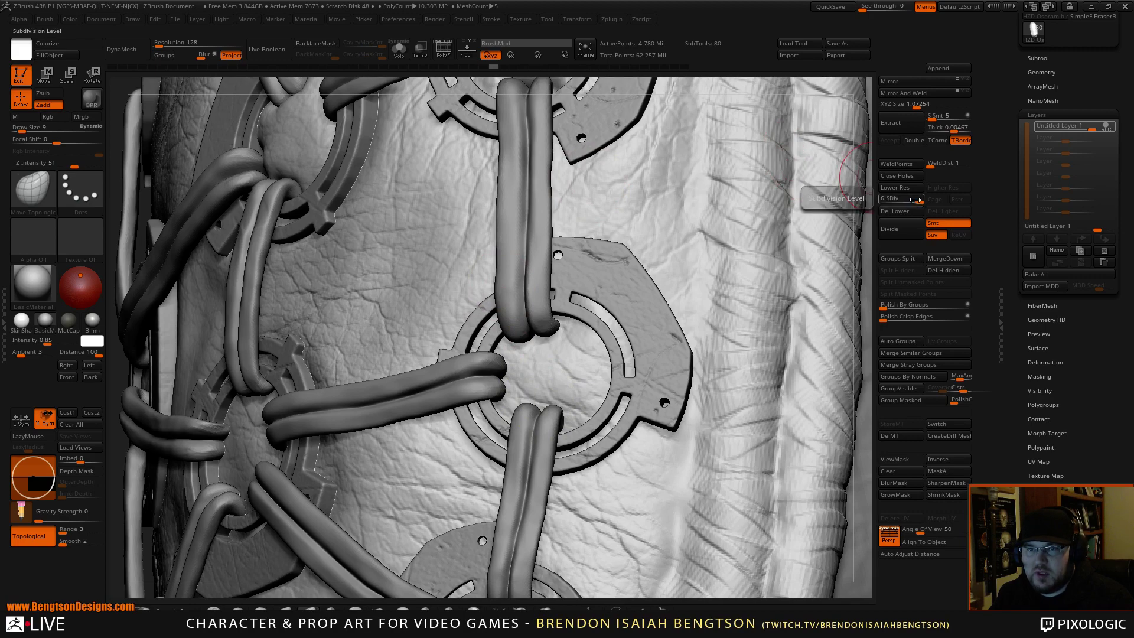
Step: Lower the leather to subdivision level 4, turn transparency on and switch to the ClayBuildup brush
{"action": "left_click_drag", "start_coordinate": [915, 200], "coordinate": [905, 201]}
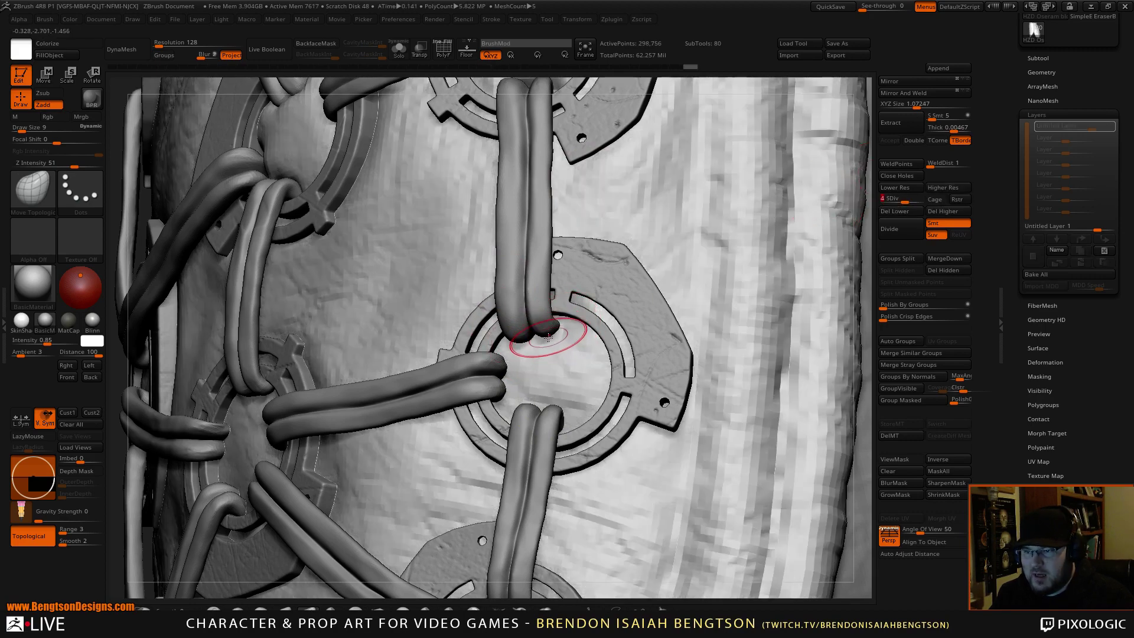
{"action": "key", "text": "shift+t"}
{"action": "key", "text": "b"}
{"action": "key", "text": "c"}
{"action": "key", "text": "b"}
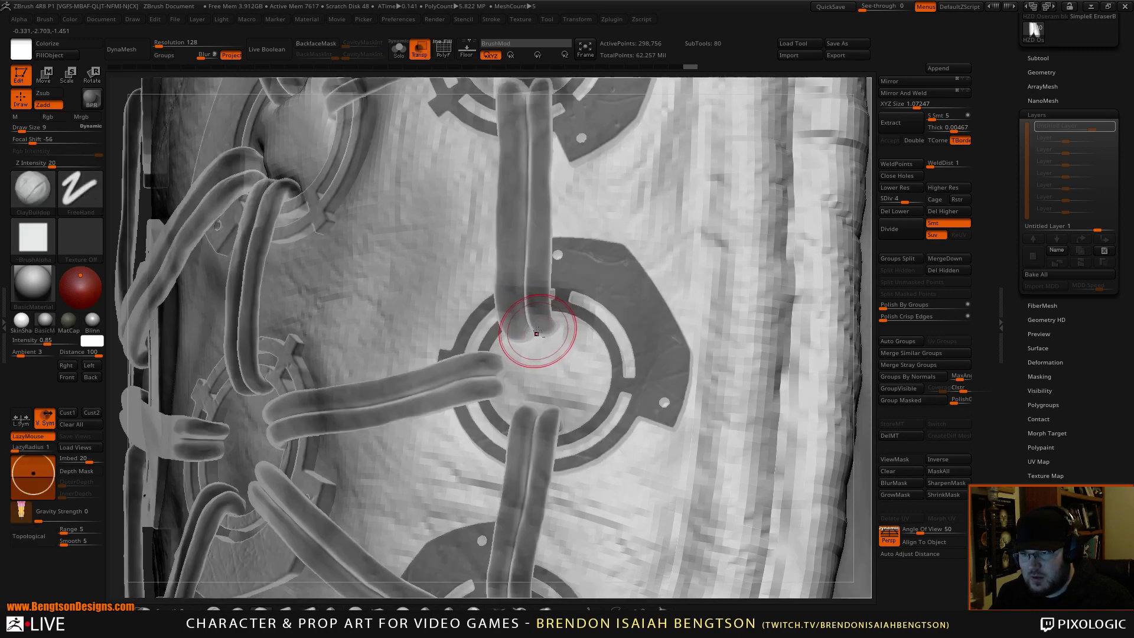
Step: Set the ClayBuildup brush to draw size 7, focal shift -11 and Z intensity 24
{"action": "key", "text": "space"}
{"action": "left_click", "coordinate": [540, 323]}
{"action": "mouse_move", "coordinate": [549, 334]}
{"action": "left_mouse_down"}
{"action": "mouse_move", "coordinate": [569, 334]}
{"action": "mouse_move", "coordinate": [537, 323]}
{"action": "left_mouse_up"}
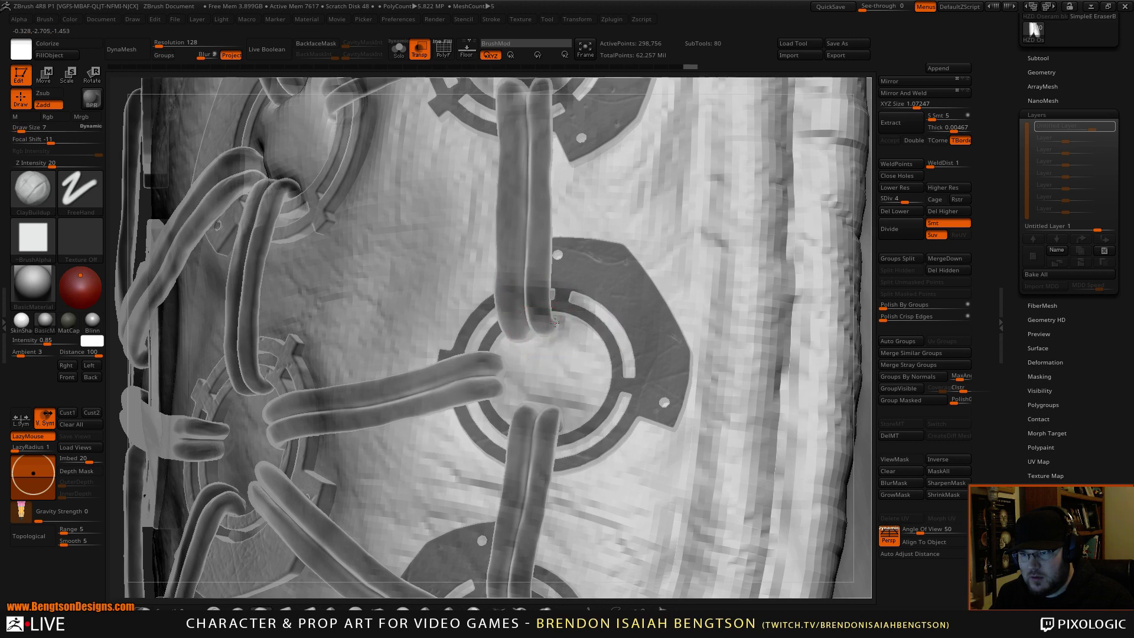
{"action": "key", "text": "space"}
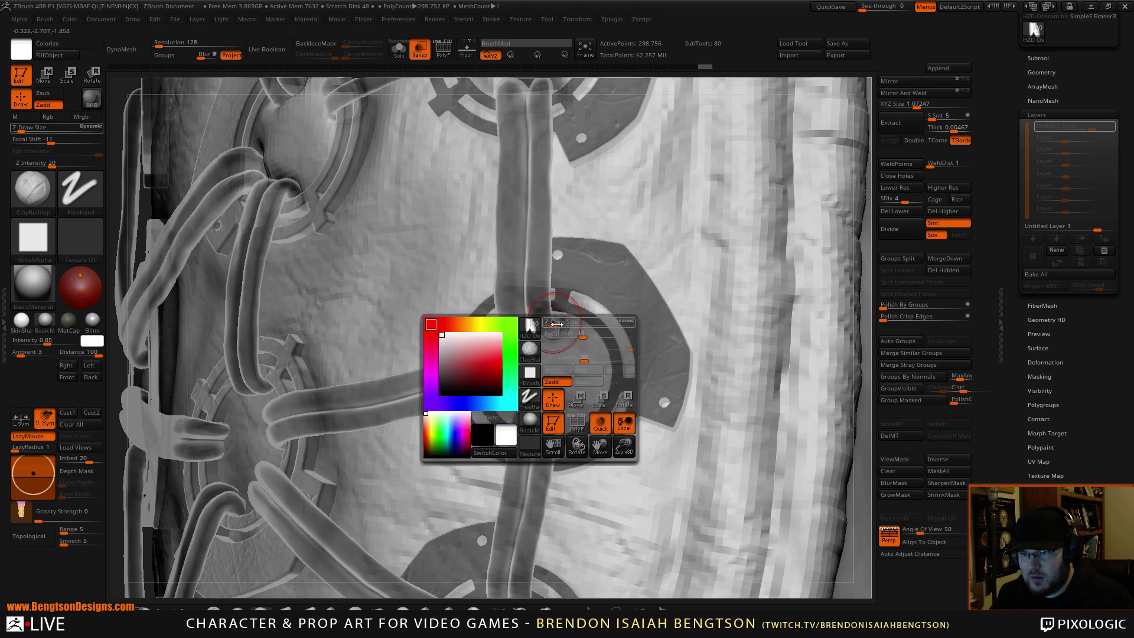
{"action": "mouse_move", "coordinate": [582, 357]}
{"action": "left_mouse_down"}
{"action": "mouse_move", "coordinate": [514, 331]}
{"action": "mouse_move", "coordinate": [553, 325]}
{"action": "mouse_move", "coordinate": [533, 330]}
{"action": "left_mouse_up"}
Step: Carve the leather where the upper cord enters the middle ring plate, and check it at subdivision level 6
{"action": "mouse_move", "coordinate": [547, 304]}
{"action": "right_mouse_down"}
{"action": "mouse_move", "coordinate": [510, 310]}
{"action": "mouse_move", "coordinate": [495, 345]}
{"action": "mouse_move", "coordinate": [532, 329]}
{"action": "right_mouse_up"}
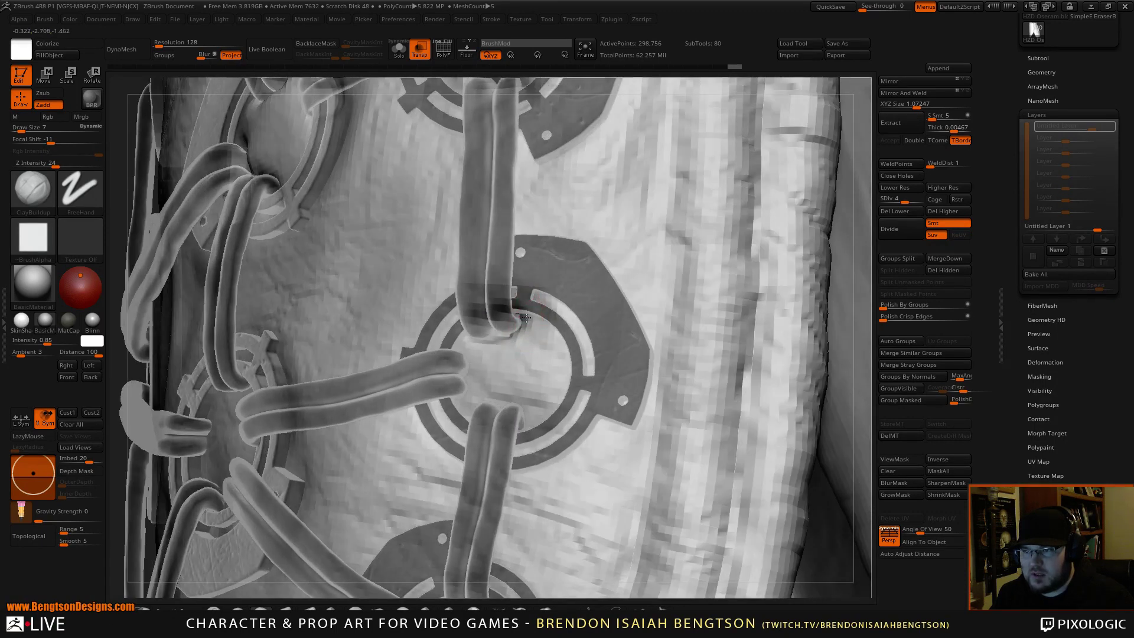
{"action": "left_click_drag", "start_coordinate": [510, 340], "coordinate": [507, 339]}
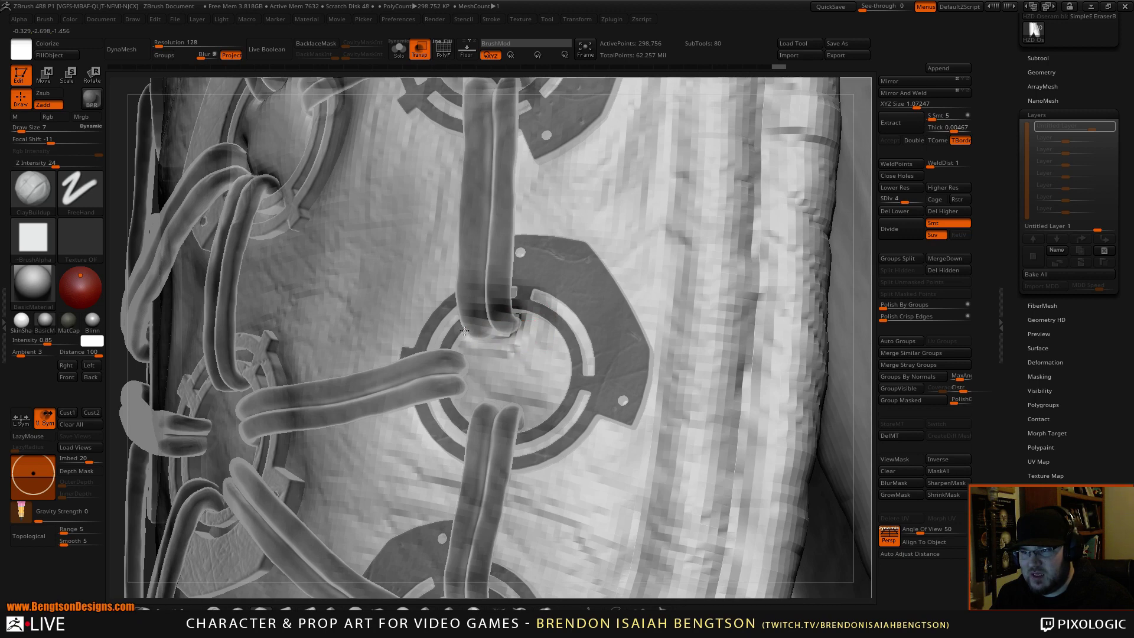
{"action": "left_click_drag", "start_coordinate": [498, 340], "coordinate": [492, 332]}
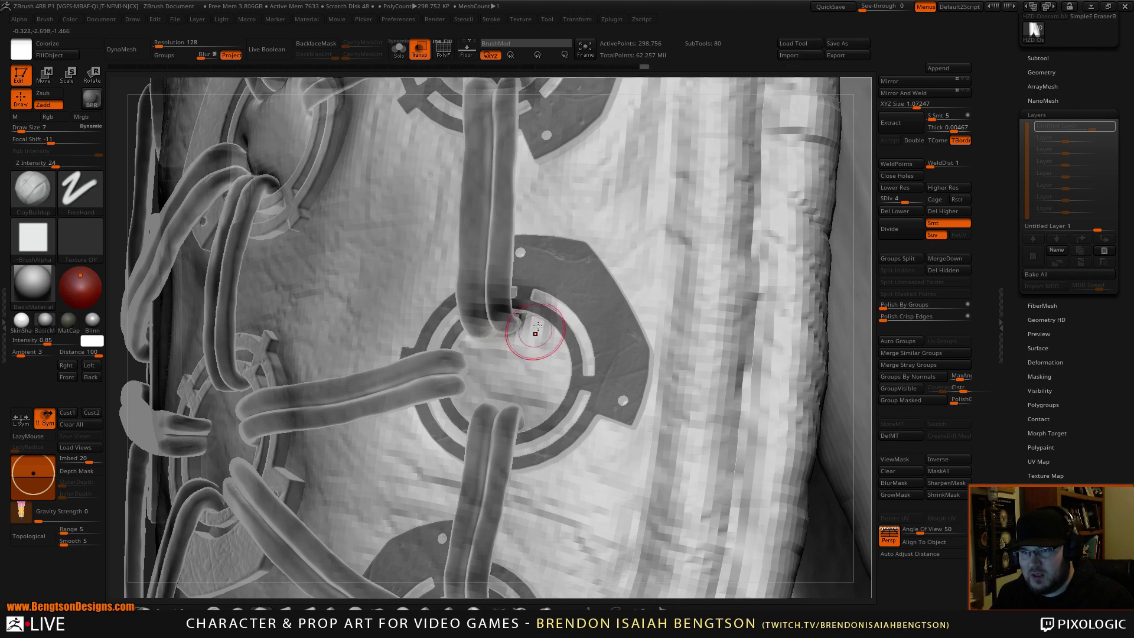
{"action": "key", "text": "d"}
{"action": "key", "text": "d"}
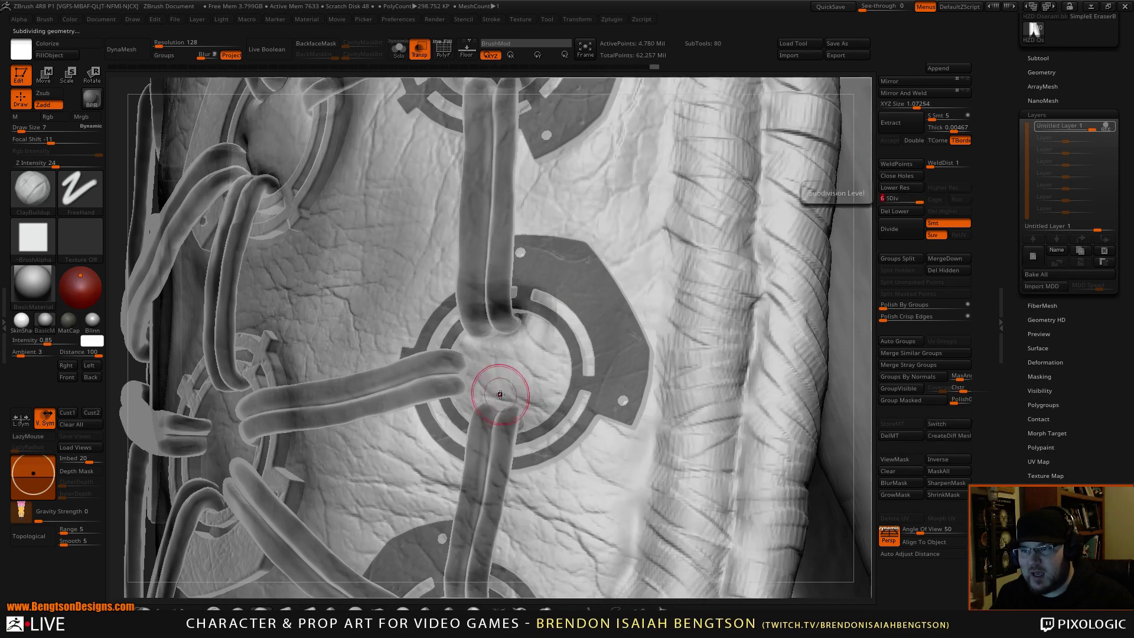
{"action": "mouse_move", "coordinate": [508, 388]}
{"action": "right_mouse_down"}
{"action": "mouse_move", "coordinate": [517, 405]}
{"action": "mouse_move", "coordinate": [548, 370]}
{"action": "mouse_move", "coordinate": [525, 371]}
{"action": "right_mouse_up"}
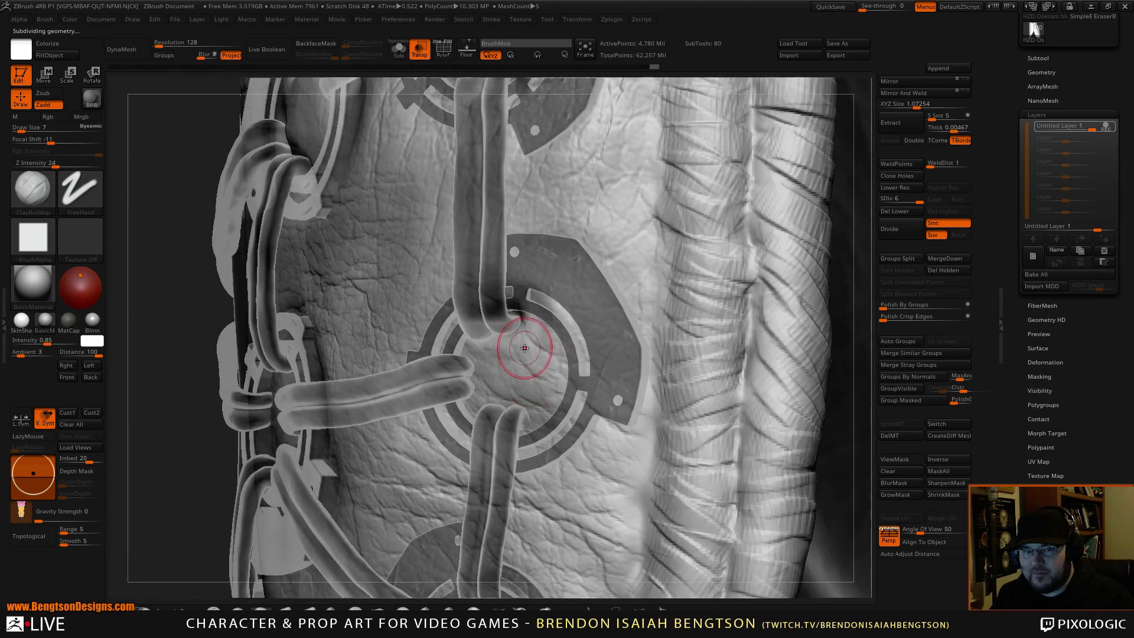
{"action": "right_click_drag", "start_coordinate": [514, 366], "coordinate": [542, 367]}
Step: Carve the leather at the lower cord's end in the same ring at subdivision level 4, and restore level 6
{"action": "left_click_drag", "start_coordinate": [915, 195], "coordinate": [906, 193]}
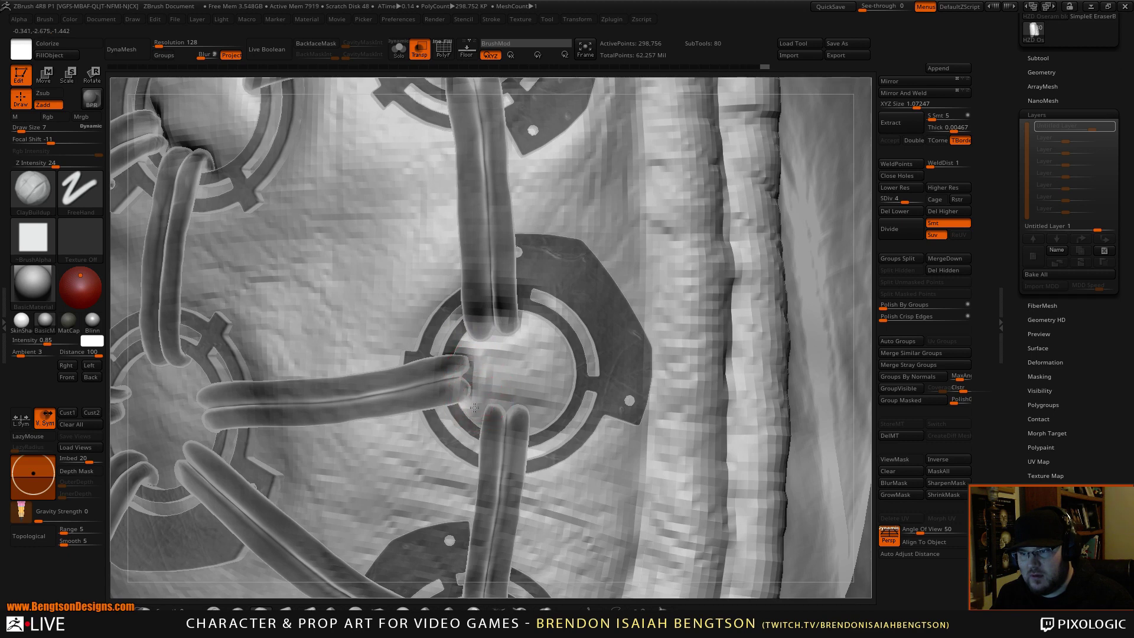
{"action": "mouse_move", "coordinate": [505, 420]}
{"action": "left_mouse_down"}
{"action": "mouse_move", "coordinate": [485, 425]}
{"action": "mouse_move", "coordinate": [503, 404]}
{"action": "mouse_move", "coordinate": [525, 408]}
{"action": "mouse_move", "coordinate": [510, 402]}
{"action": "mouse_move", "coordinate": [537, 411]}
{"action": "mouse_move", "coordinate": [540, 426]}
{"action": "mouse_move", "coordinate": [558, 407]}
{"action": "left_mouse_up"}
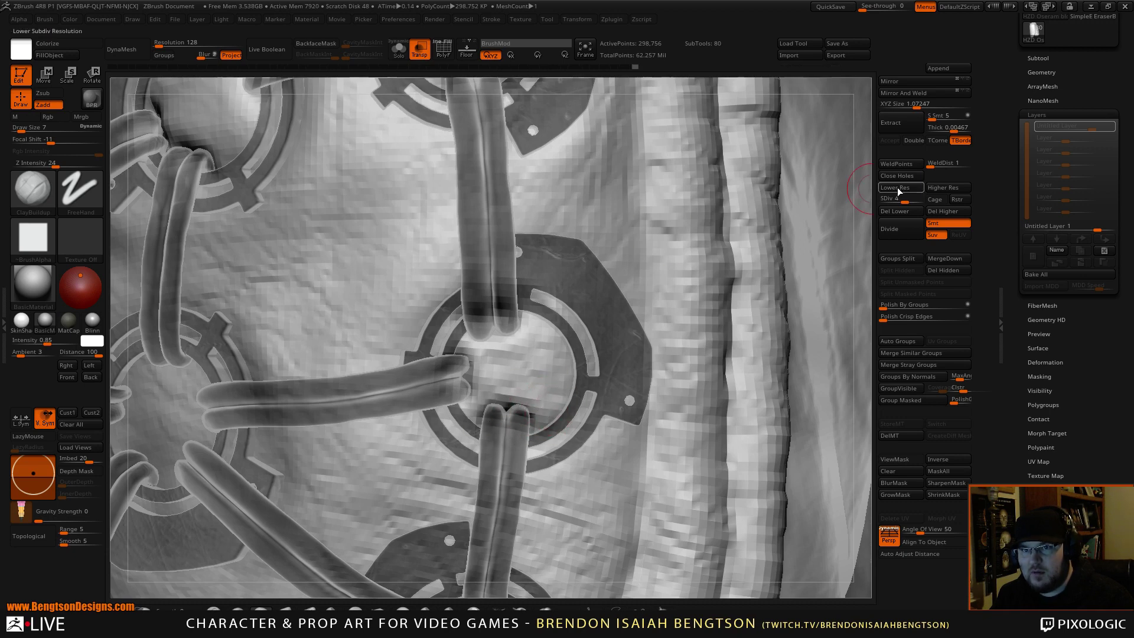
{"action": "left_click", "coordinate": [919, 200]}
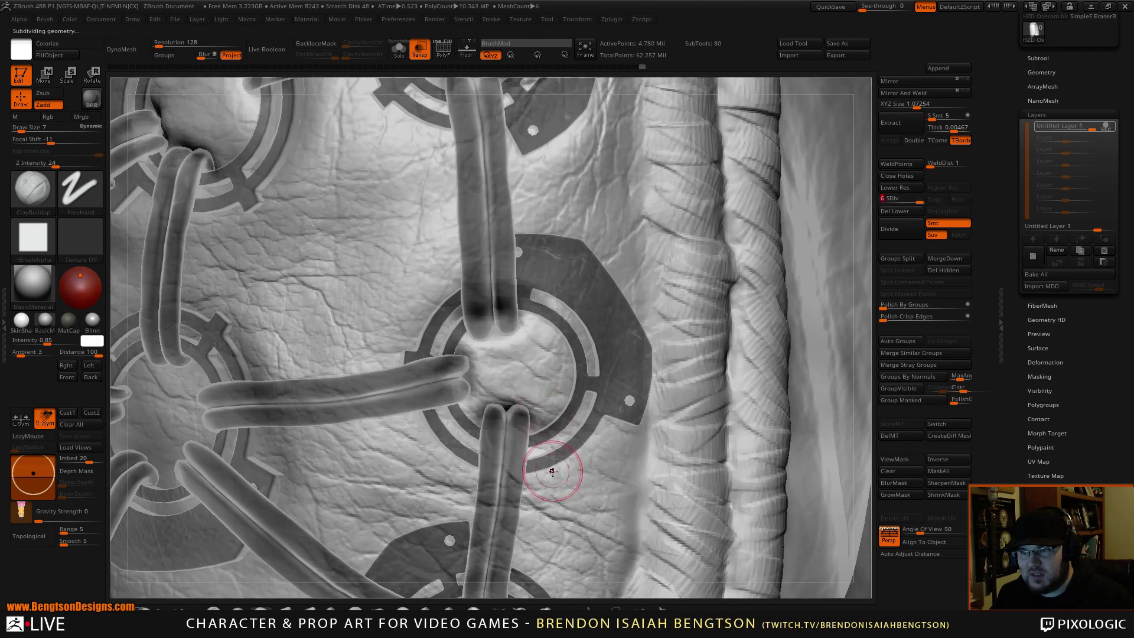
Step: Turn transparency off and examine the carved stitch holes from the side, up close and at thigh scale
{"action": "mouse_move", "coordinate": [557, 432]}
{"action": "right_mouse_down"}
{"action": "mouse_move", "coordinate": [531, 427]}
{"action": "mouse_move", "coordinate": [494, 455]}
{"action": "right_mouse_up"}
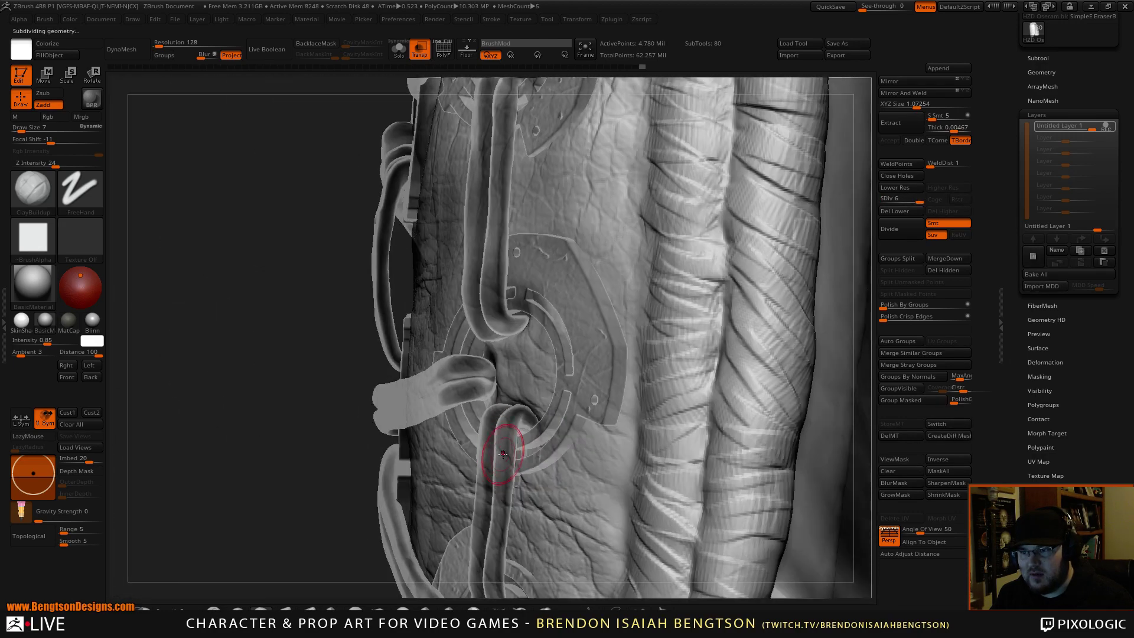
{"action": "key", "text": "shift+t"}
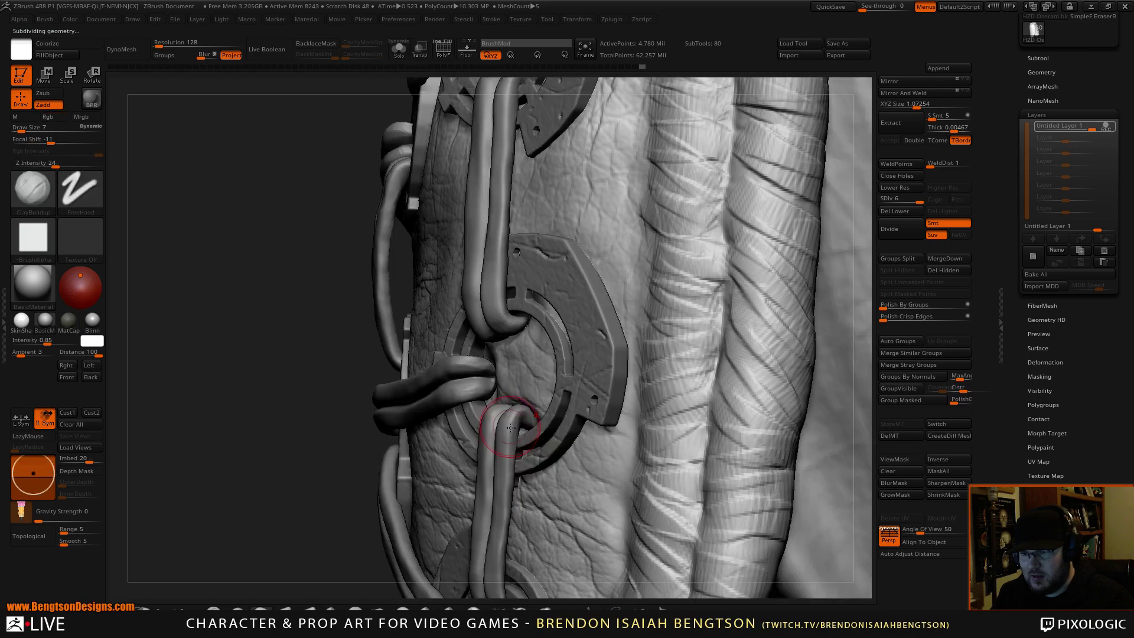
{"action": "right_click_drag", "start_coordinate": [515, 448], "coordinate": [556, 398]}
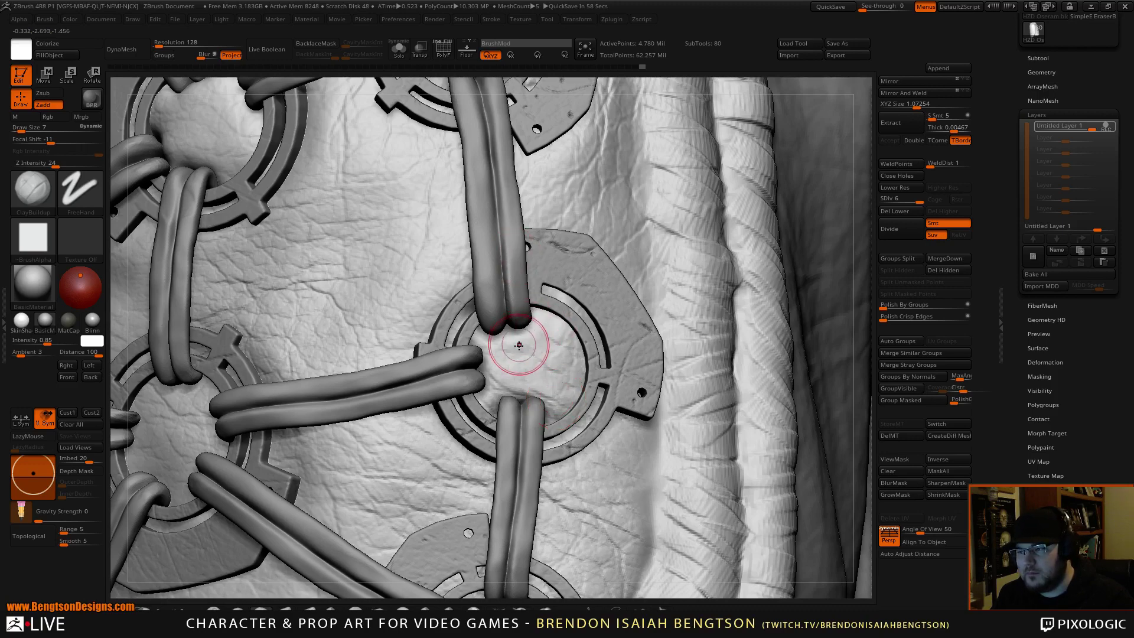
{"action": "right_click_drag", "start_coordinate": [522, 358], "coordinate": [524, 124], "text": "alt"}
{"action": "right_click_drag", "start_coordinate": [824, 255], "coordinate": [768, 233]}
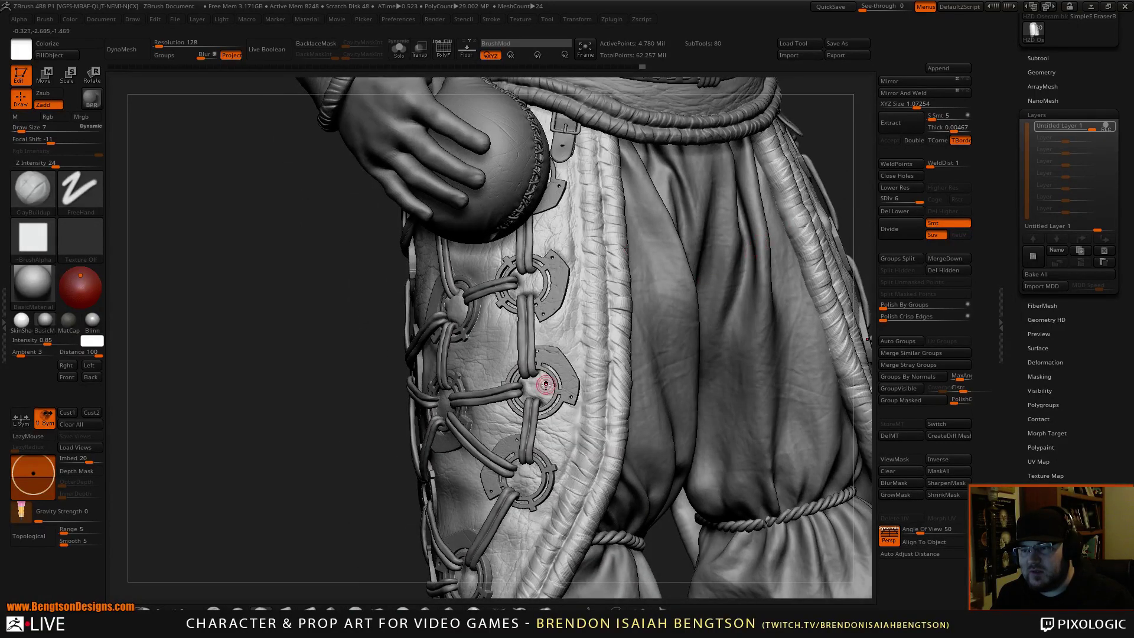
Step: Carve the leather where the side cord enters the middle ring plate at subdivision level 4, with transparency on
{"action": "left_click_drag", "start_coordinate": [310, 525], "coordinate": [298, 499]}
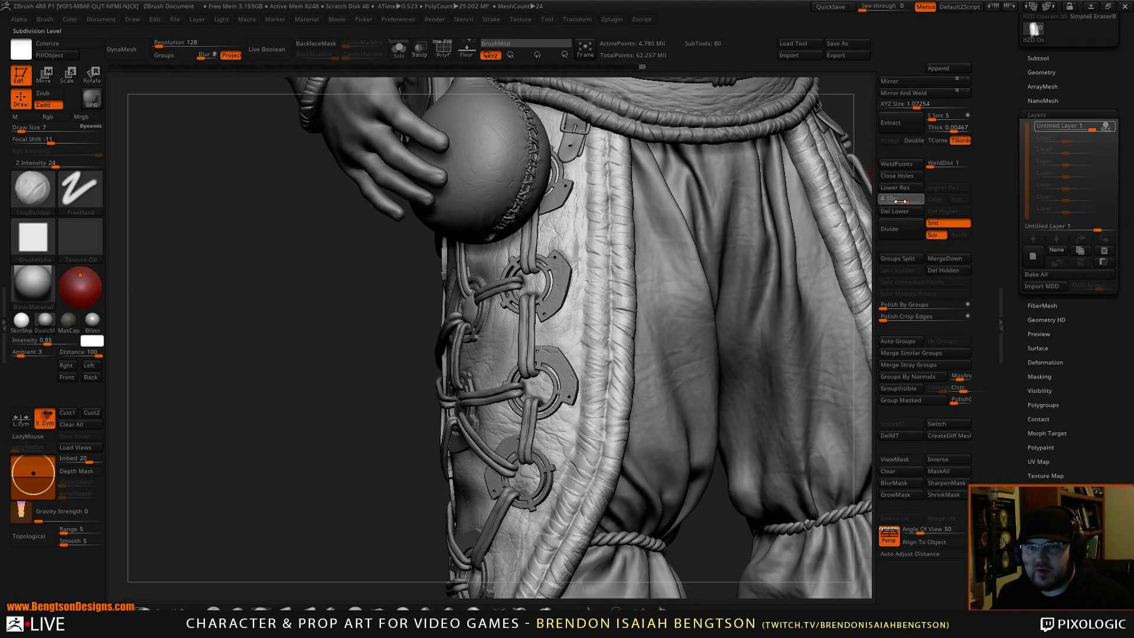
{"action": "left_click", "coordinate": [900, 202]}
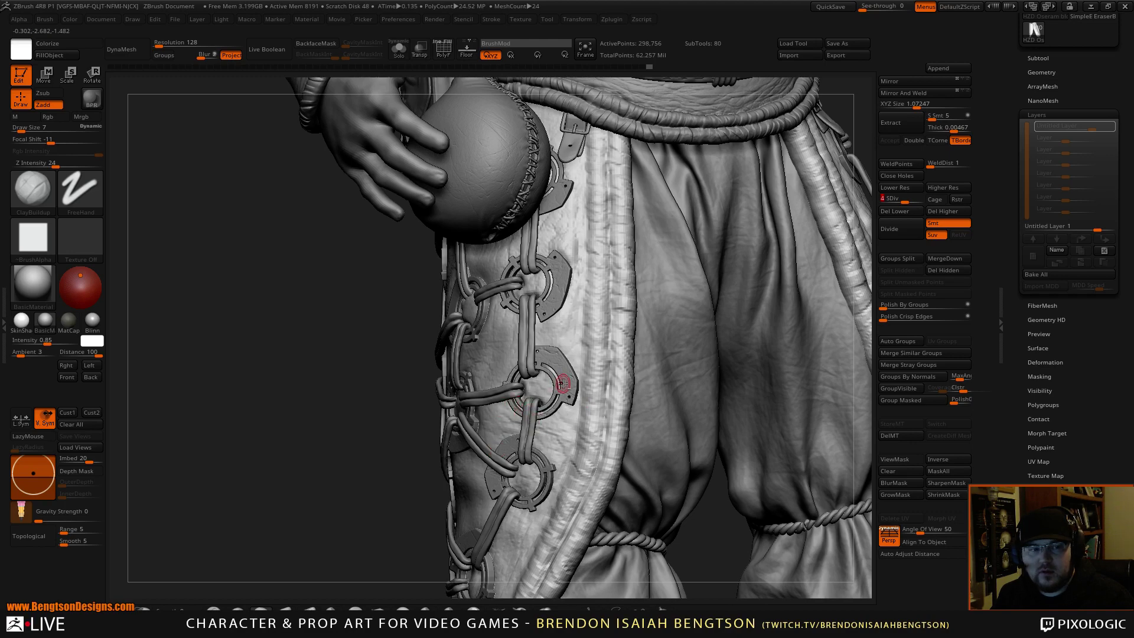
{"action": "mouse_move", "coordinate": [563, 384]}
{"action": "right_mouse_down"}
{"action": "mouse_move", "coordinate": [545, 382]}
{"action": "mouse_move", "coordinate": [557, 387]}
{"action": "mouse_move", "coordinate": [561, 577]}
{"action": "right_mouse_up"}
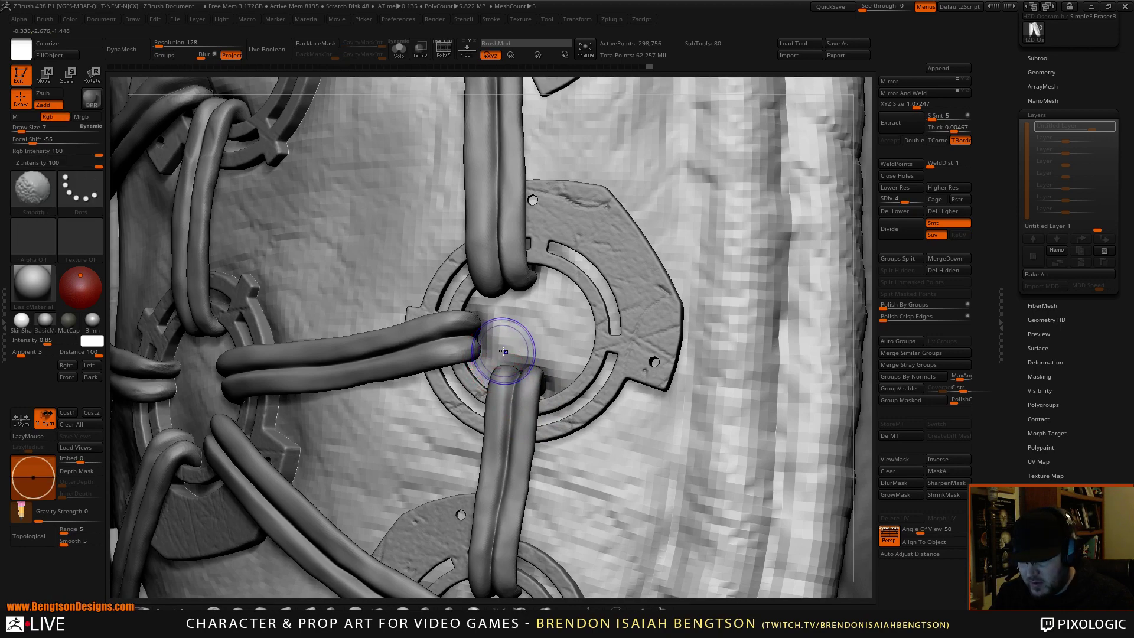
{"action": "key", "text": "shift+t"}
{"action": "right_click_drag", "start_coordinate": [512, 395], "coordinate": [532, 397]}
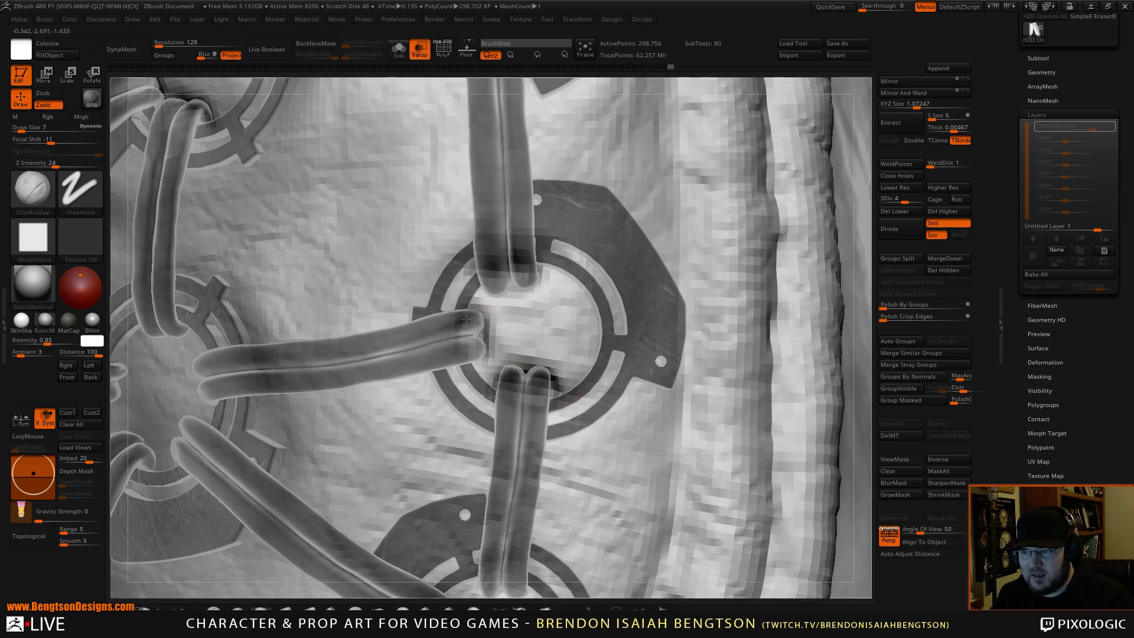
{"action": "left_click_drag", "start_coordinate": [475, 316], "coordinate": [479, 344]}
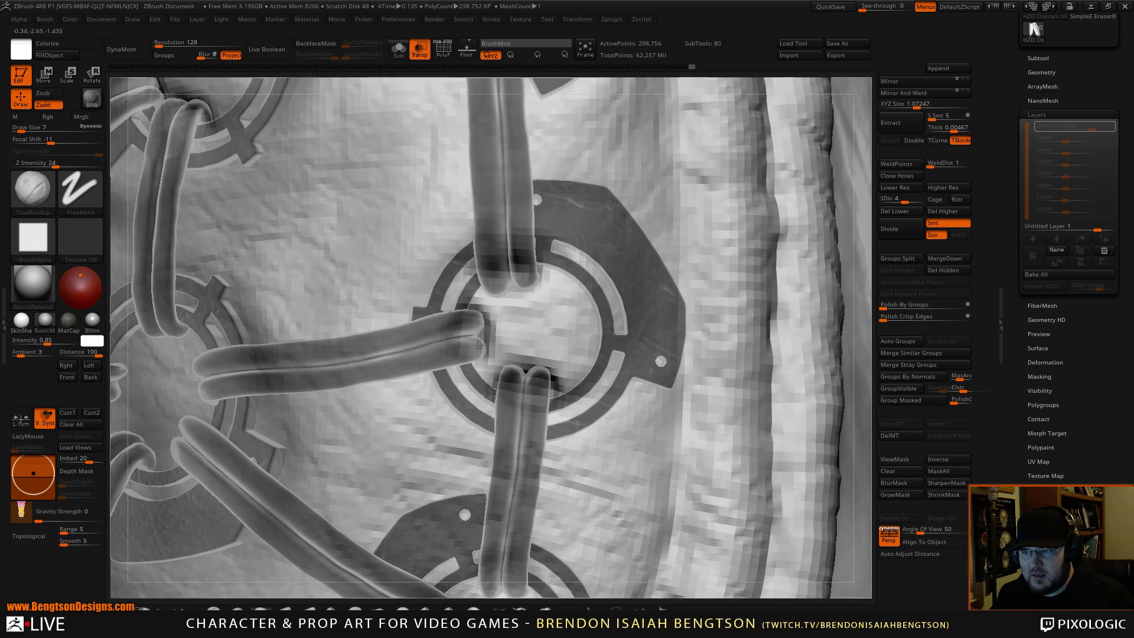
Step: Deepen the leather under the upper cord's end in the middle ring, and check the holes at subdivision level 6
{"action": "left_click_drag", "start_coordinate": [491, 286], "coordinate": [531, 286], "text": "alt"}
{"action": "left_click_drag", "start_coordinate": [535, 282], "coordinate": [518, 272], "text": "alt"}
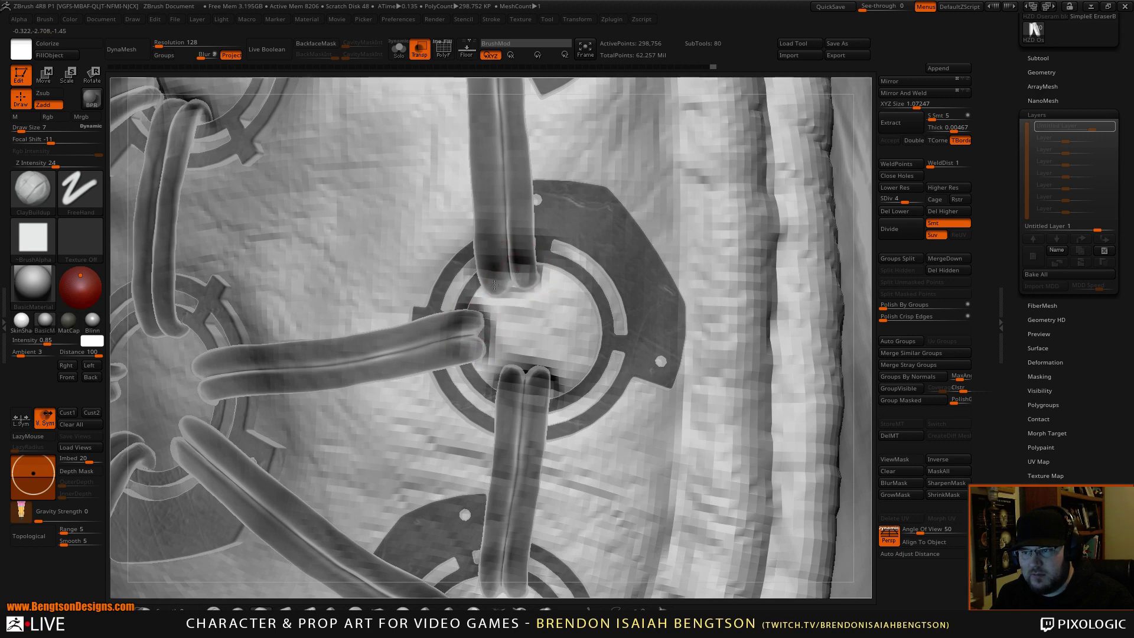
{"action": "left_click_drag", "start_coordinate": [527, 274], "coordinate": [519, 271]}
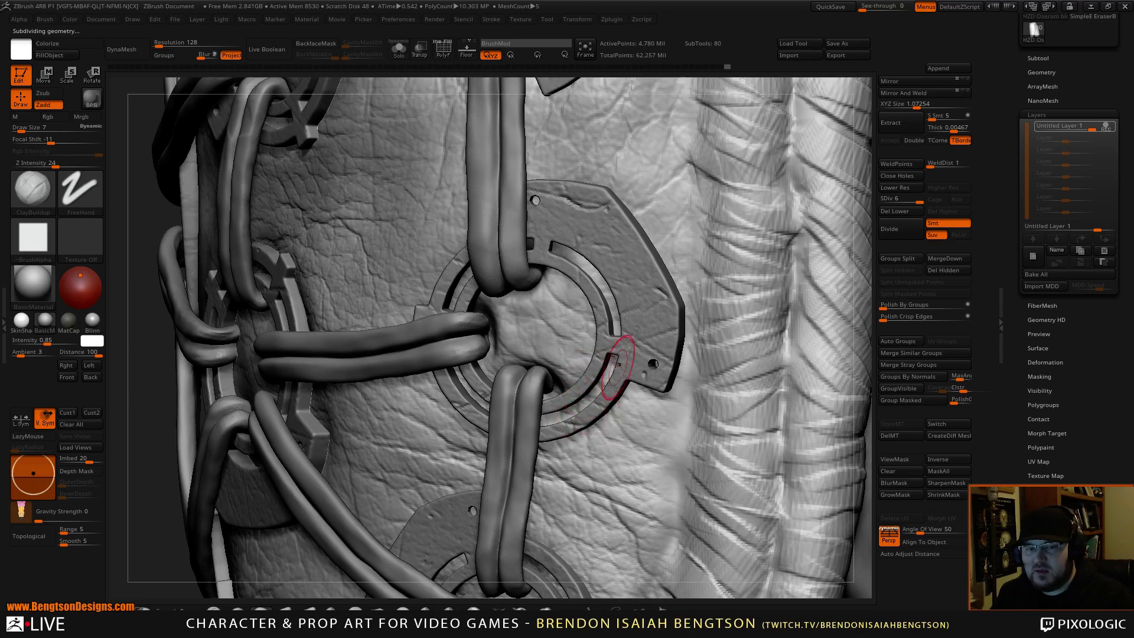
{"action": "right_click_drag", "start_coordinate": [613, 408], "coordinate": [625, 206], "text": "ctrl"}
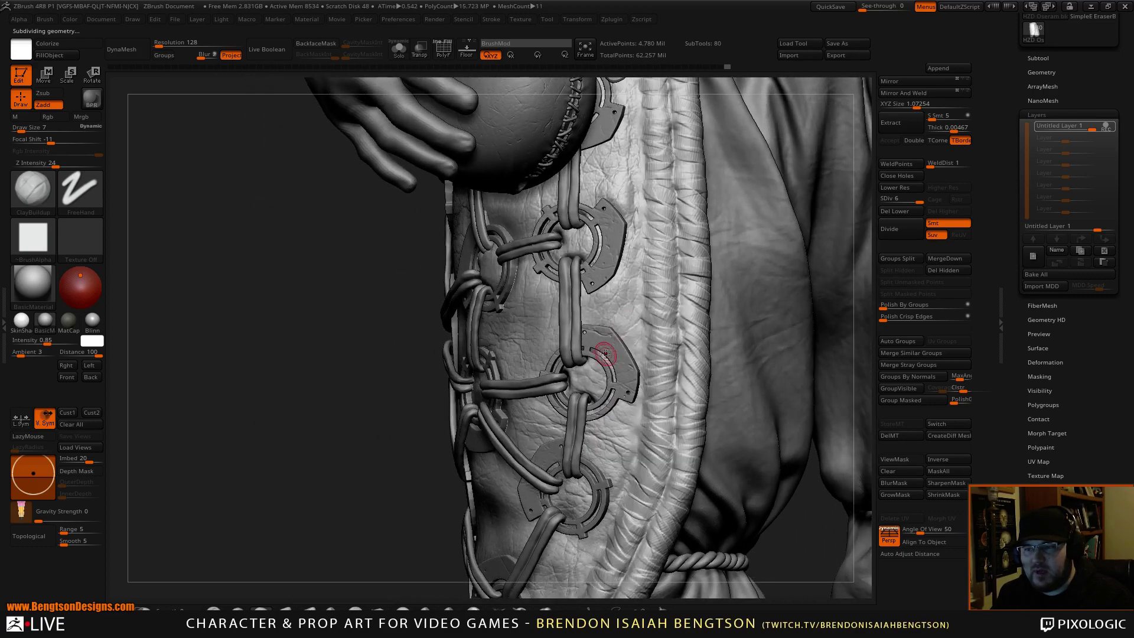
{"action": "right_click_drag", "start_coordinate": [600, 374], "coordinate": [665, 384]}
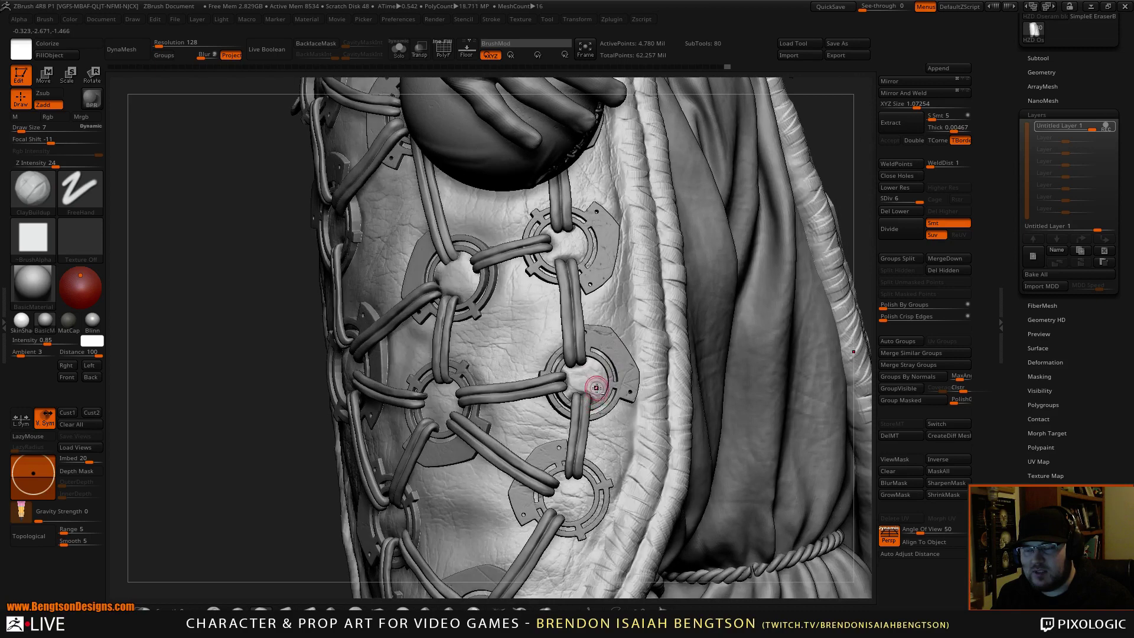
{"action": "left_click_drag", "start_coordinate": [598, 386], "coordinate": [606, 437]}
{"action": "right_click_drag", "start_coordinate": [606, 437], "coordinate": [608, 485], "text": "ctrl"}
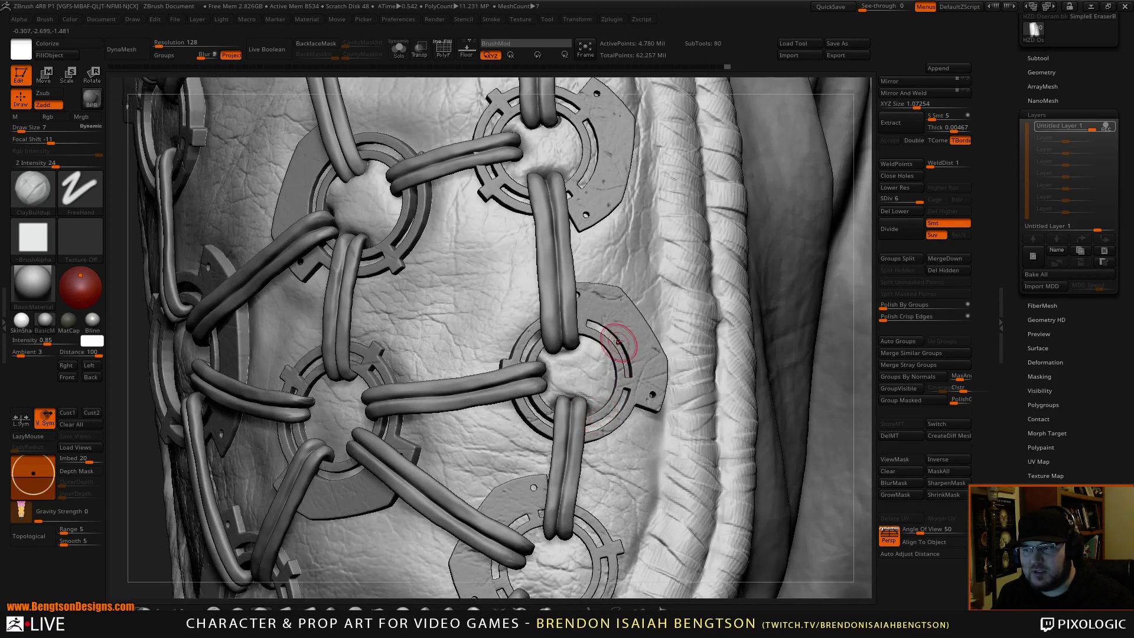
Step: Mirror the lacing cords and examine how they sit in the ring plates on the thigh
{"action": "left_click", "coordinate": [568, 292], "text": "alt"}
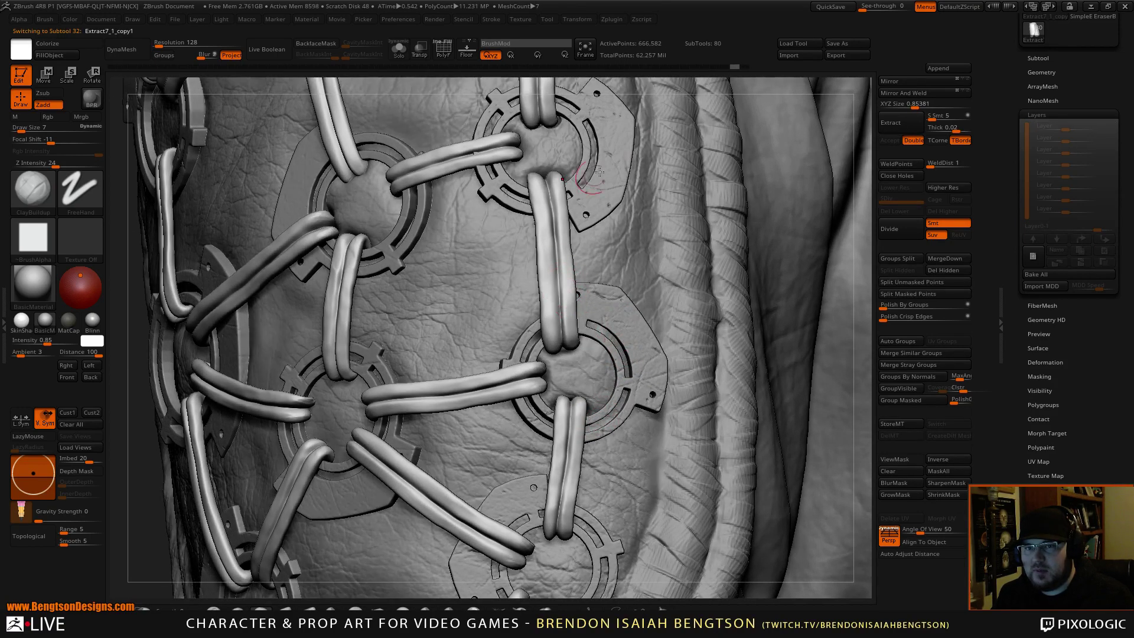
{"action": "left_click", "coordinate": [916, 83]}
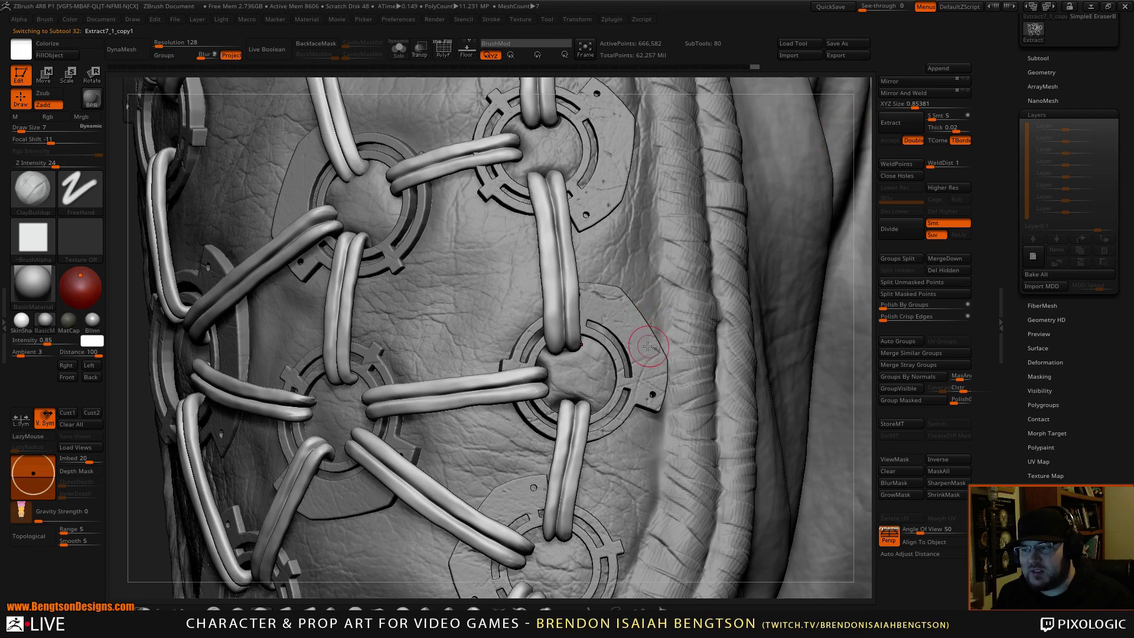
{"action": "right_click_drag", "start_coordinate": [648, 346], "coordinate": [604, 338], "text": "ctrl"}
{"action": "right_click_drag", "start_coordinate": [526, 263], "coordinate": [538, 295], "text": "ctrl"}
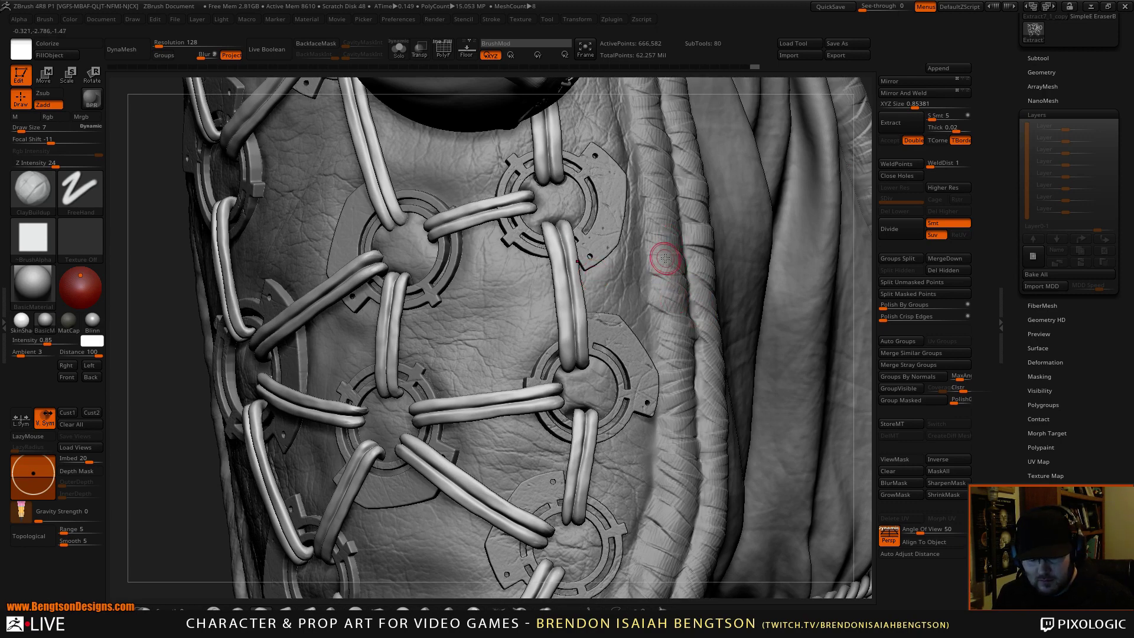
{"action": "right_click_drag", "start_coordinate": [643, 347], "coordinate": [626, 410], "text": "alt"}
{"action": "right_click_drag", "start_coordinate": [562, 375], "coordinate": [552, 299], "text": "alt"}
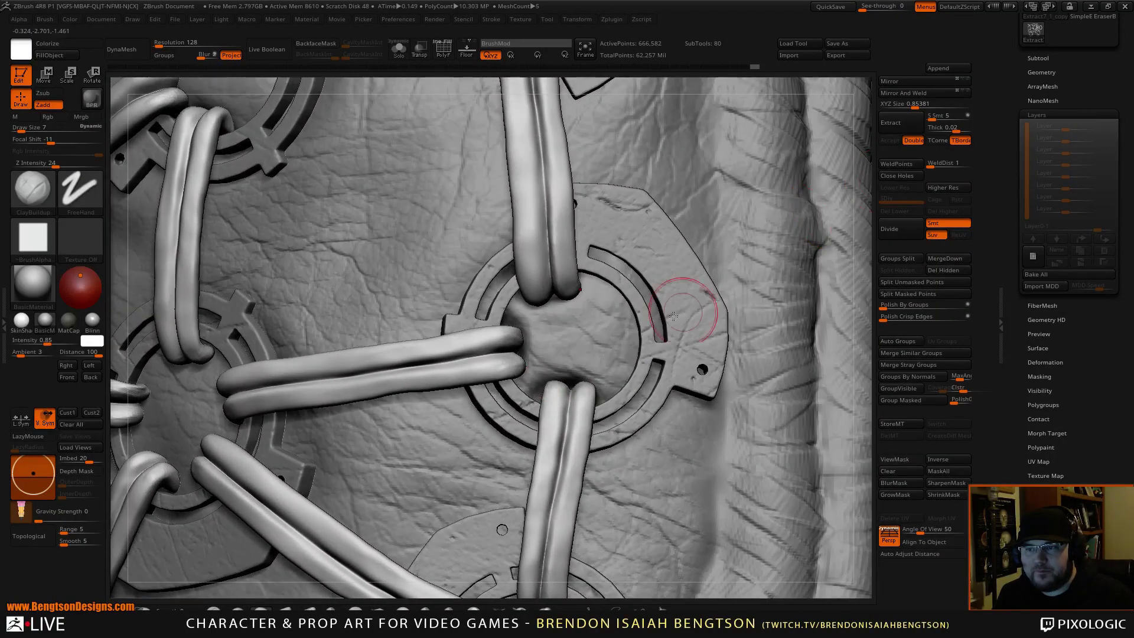
Step: Carve the leather around the lower and side cord ends in the middle ring at subdivision level 5, and return to level 6
{"action": "left_click", "coordinate": [594, 353], "text": "alt"}
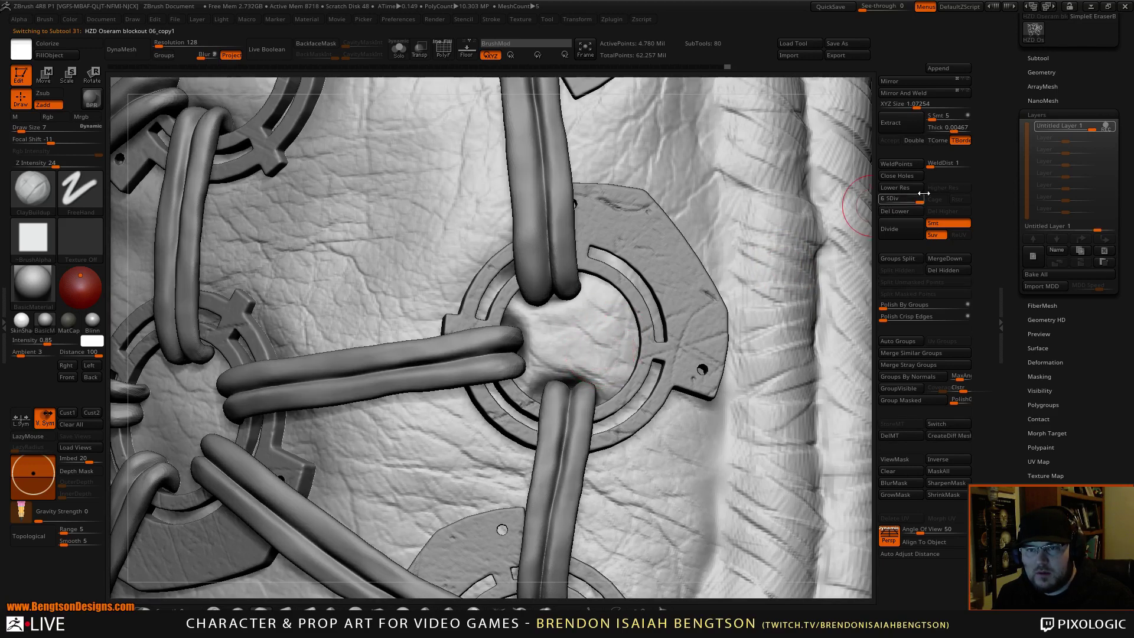
{"action": "left_click_drag", "start_coordinate": [917, 202], "coordinate": [891, 208]}
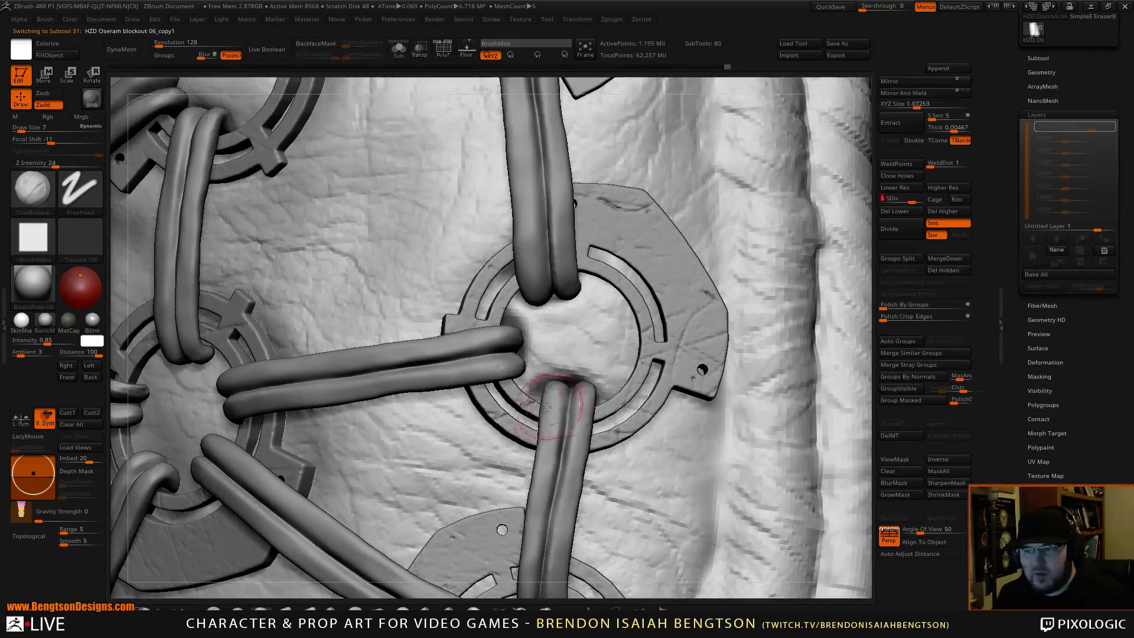
{"action": "mouse_move", "coordinate": [543, 375]}
{"action": "left_mouse_down"}
{"action": "mouse_move", "coordinate": [556, 366]}
{"action": "mouse_move", "coordinate": [603, 391]}
{"action": "left_mouse_up"}
{"action": "mouse_move", "coordinate": [604, 391]}
{"action": "left_mouse_down"}
{"action": "mouse_move", "coordinate": [591, 359]}
{"action": "mouse_move", "coordinate": [568, 352]}
{"action": "left_mouse_up"}
{"action": "left_click_drag", "start_coordinate": [513, 313], "coordinate": [532, 330]}
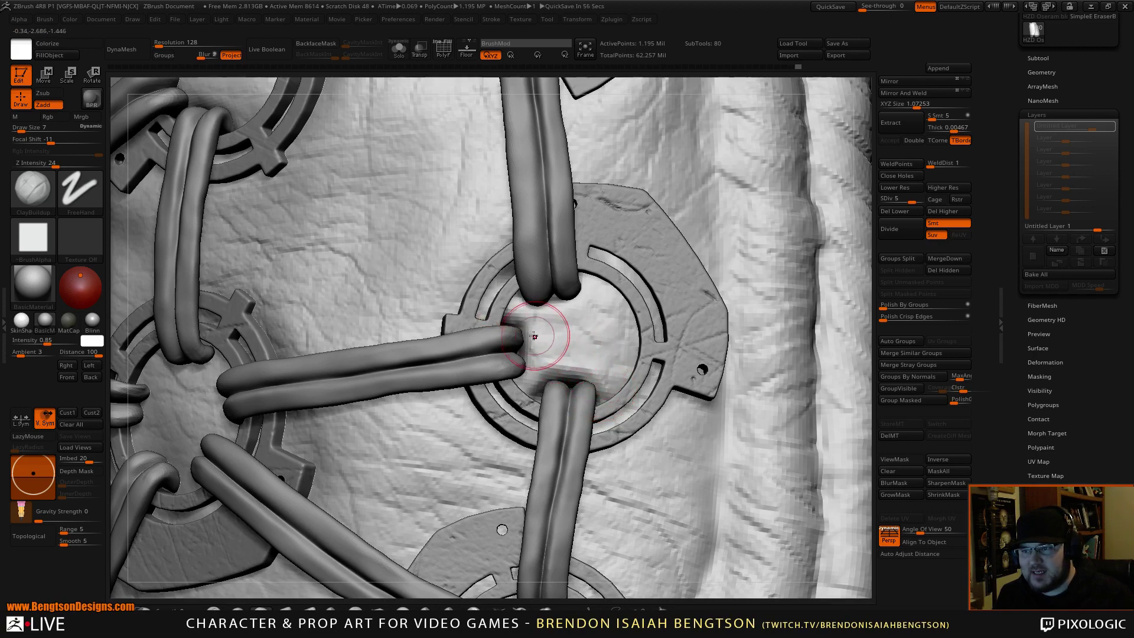
{"action": "mouse_move", "coordinate": [532, 369]}
{"action": "left_mouse_down"}
{"action": "mouse_move", "coordinate": [526, 351]}
{"action": "mouse_move", "coordinate": [540, 342]}
{"action": "mouse_move", "coordinate": [576, 350]}
{"action": "left_mouse_up"}
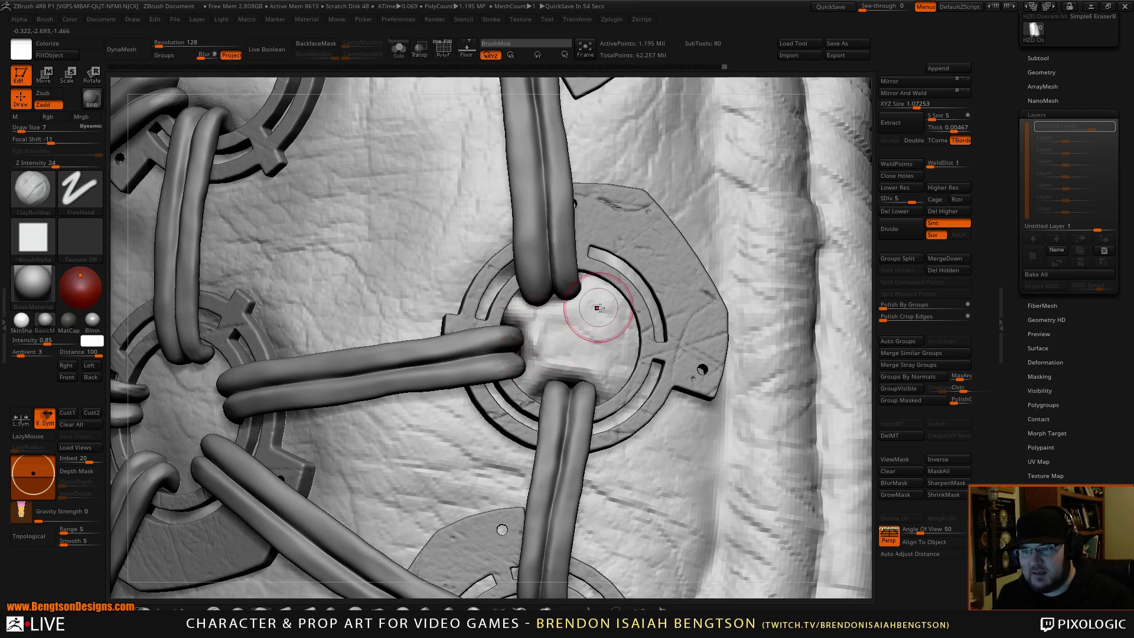
{"action": "mouse_move", "coordinate": [597, 307]}
{"action": "left_mouse_down"}
{"action": "mouse_move", "coordinate": [608, 356]}
{"action": "mouse_move", "coordinate": [623, 367]}
{"action": "mouse_move", "coordinate": [615, 386]}
{"action": "mouse_move", "coordinate": [599, 377]}
{"action": "mouse_move", "coordinate": [626, 313]}
{"action": "left_mouse_up"}
{"action": "left_click", "coordinate": [921, 195]}
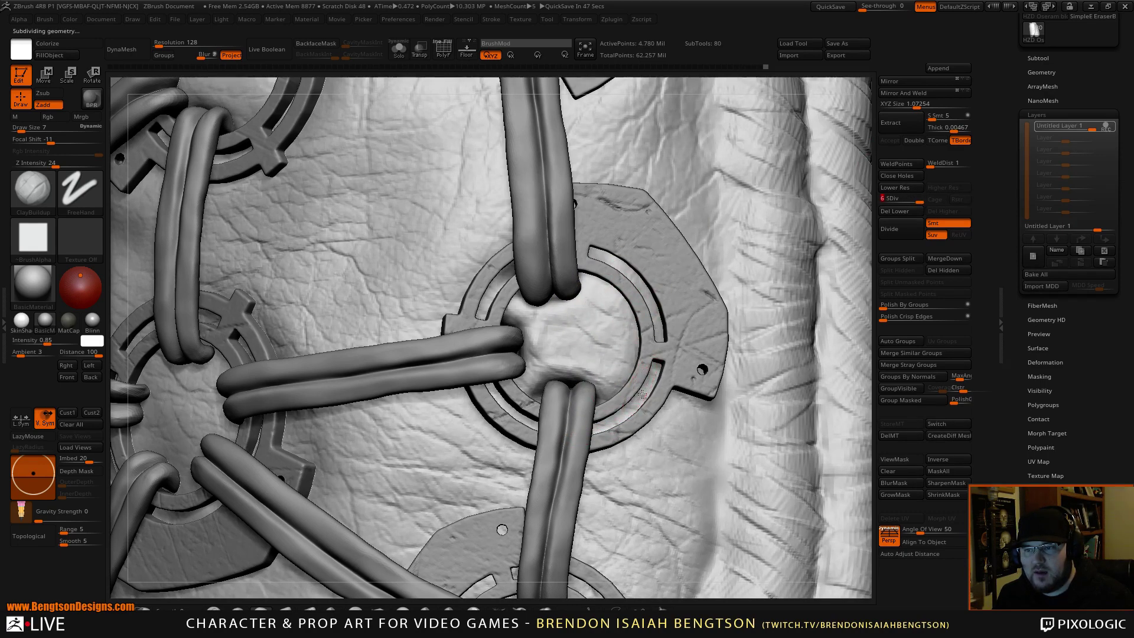
Step: Inspect the middle ring's holes from the side and undo the latest leather changes, back to subdivision level 5
{"action": "right_click_drag", "start_coordinate": [650, 367], "coordinate": [625, 416]}
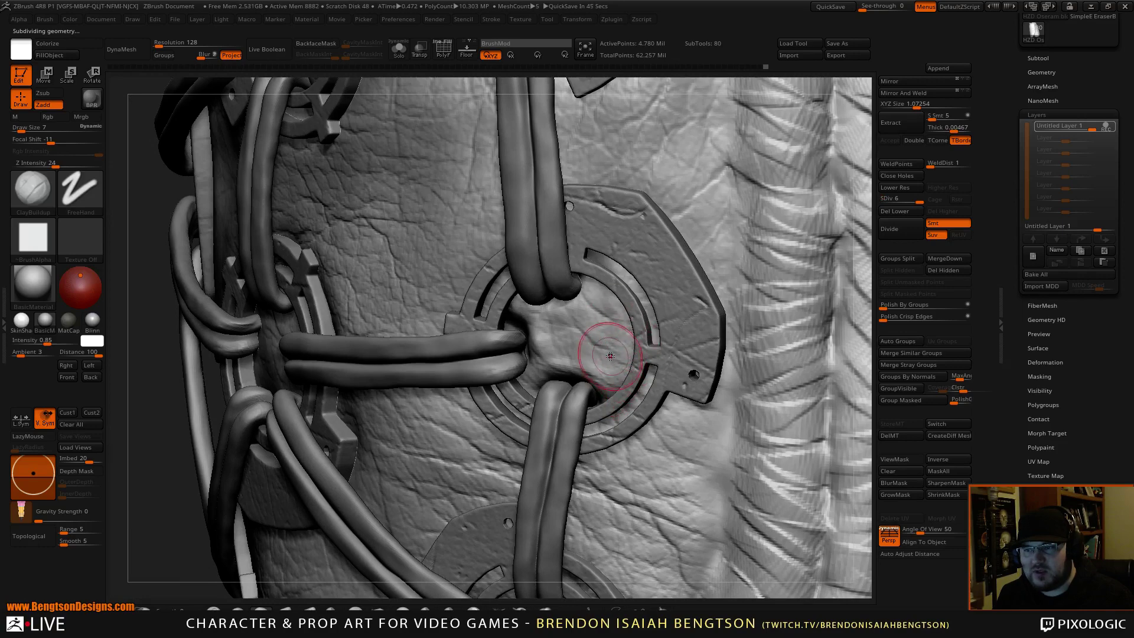
{"action": "right_click_drag", "start_coordinate": [598, 376], "coordinate": [531, 374]}
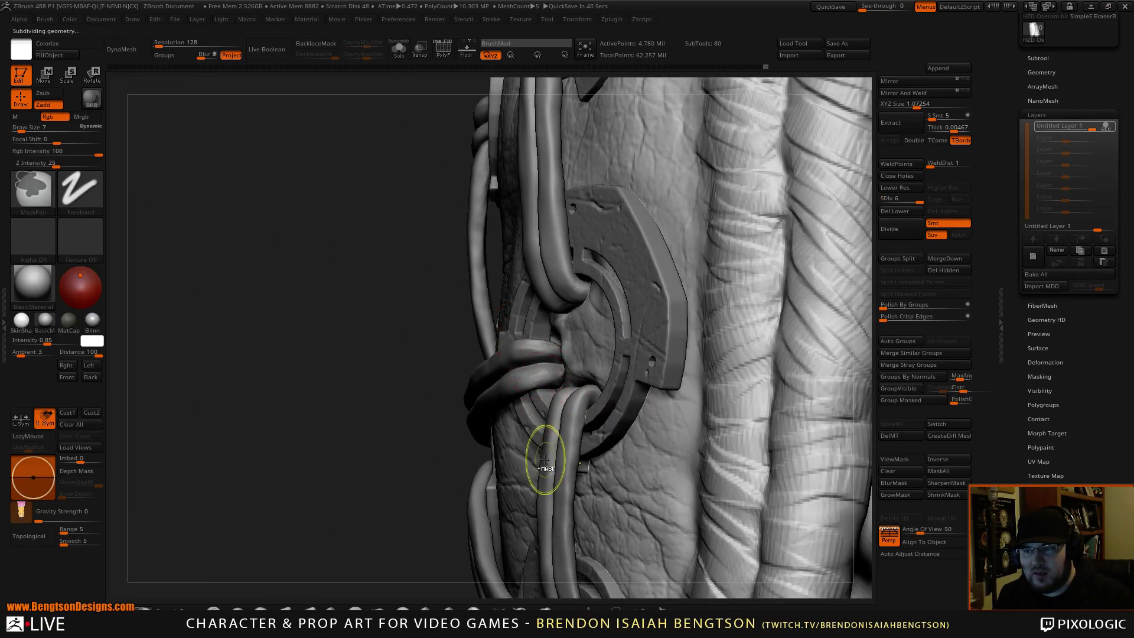
{"action": "key", "text": "ctrl+z"}
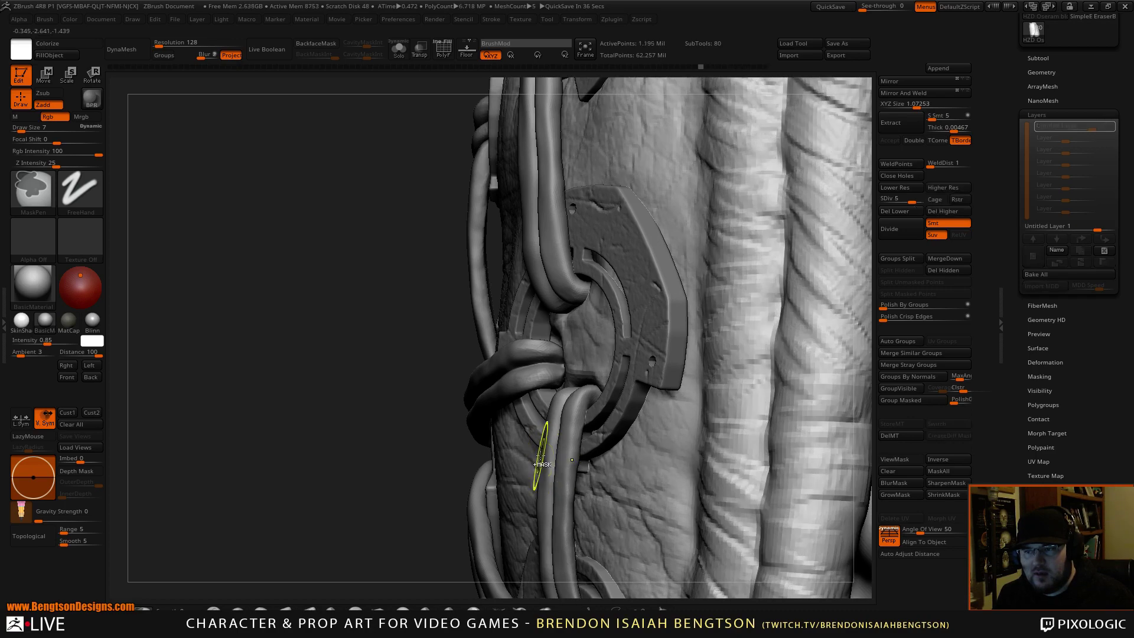
{"action": "right_click_drag", "start_coordinate": [538, 378], "coordinate": [644, 365]}
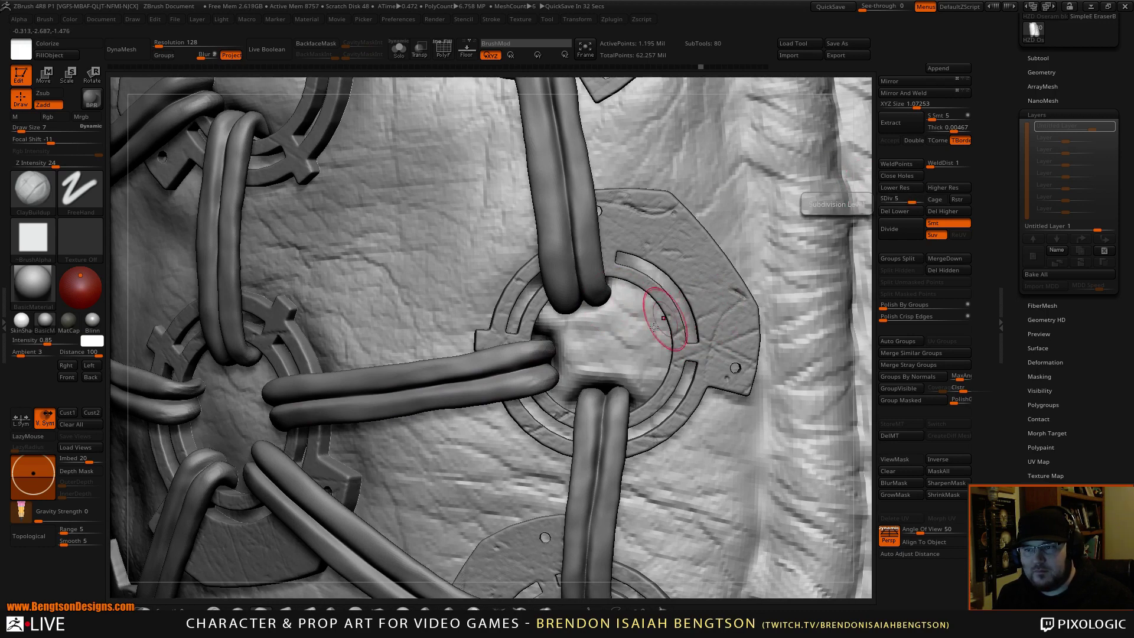
Step: Push the side cord's end into the middle ring's hole with the Move Topological brush at draw size 19
{"action": "key", "text": "b"}
{"action": "key", "text": "m"}
{"action": "key", "text": "t"}
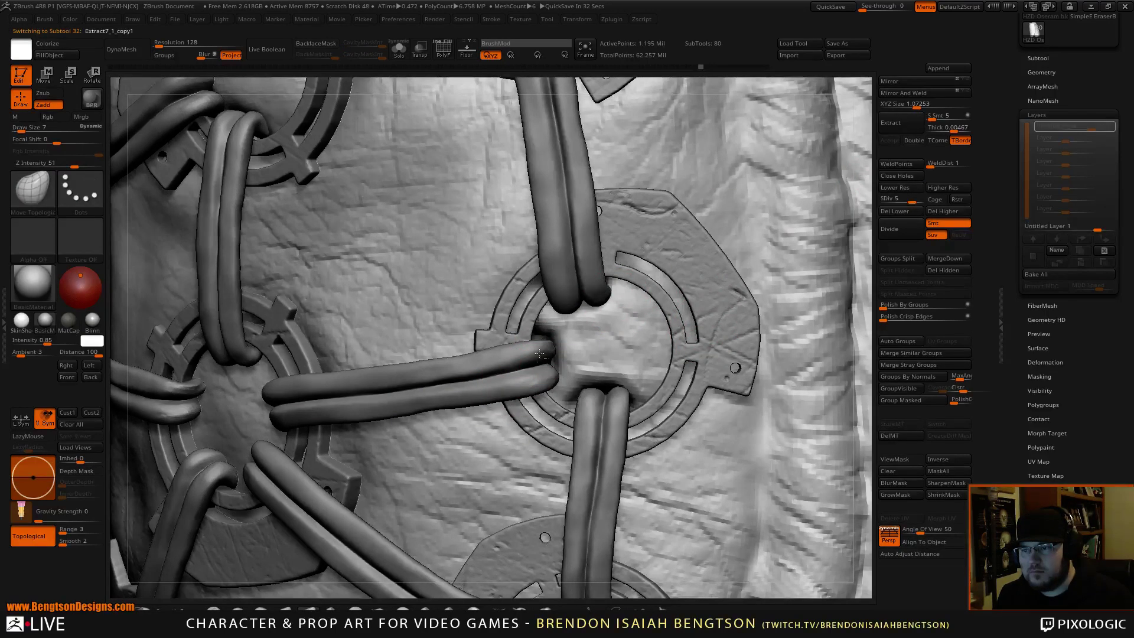
{"action": "left_click", "coordinate": [539, 354], "text": "alt"}
{"action": "key", "text": "space"}
{"action": "left_click_drag", "start_coordinate": [540, 354], "coordinate": [547, 352]}
{"action": "mouse_move", "coordinate": [555, 334]}
{"action": "right_mouse_down"}
{"action": "mouse_move", "coordinate": [523, 365]}
{"action": "mouse_move", "coordinate": [471, 366]}
{"action": "right_mouse_up"}
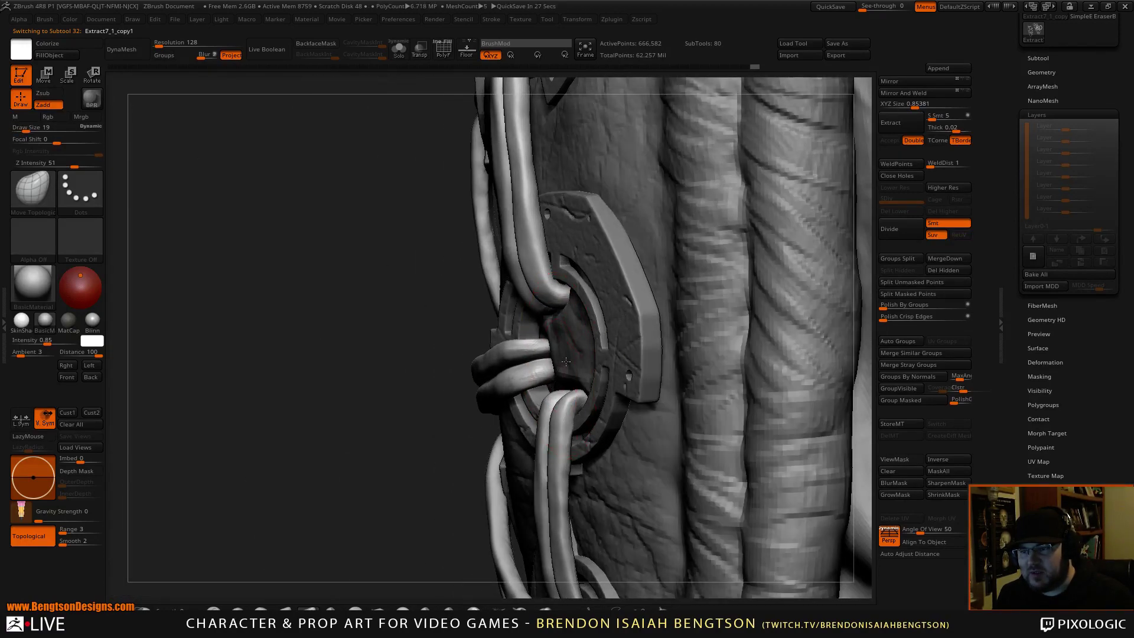
{"action": "left_click_drag", "start_coordinate": [565, 359], "coordinate": [565, 358]}
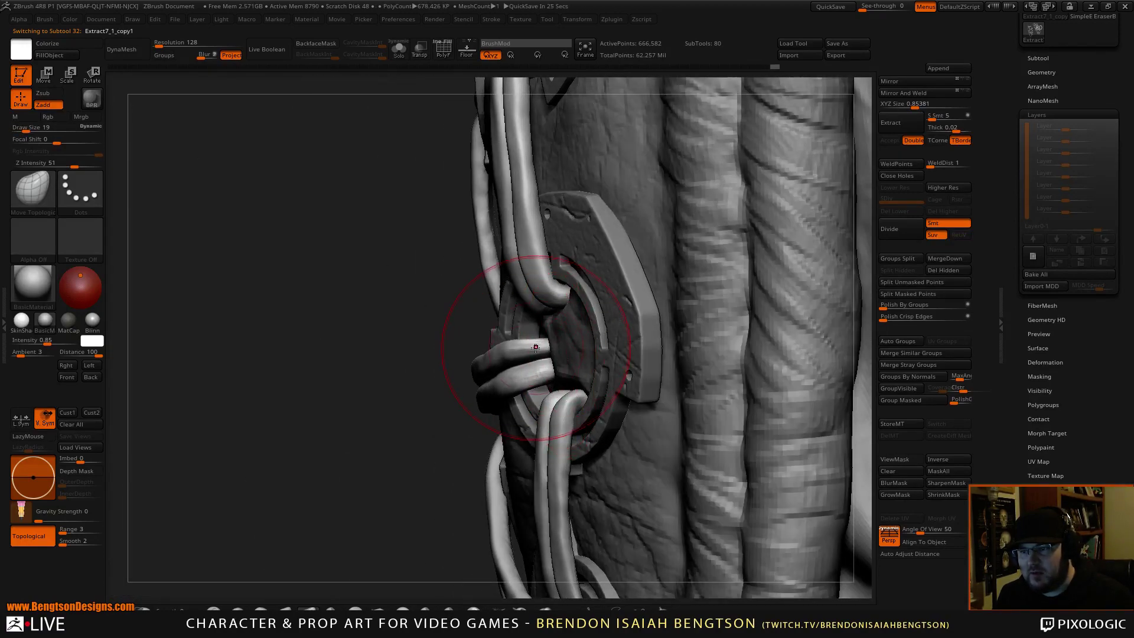
Step: Refine the fit of the side cord in the middle ring, working from the back and the side of the thigh
{"action": "right_click_drag", "start_coordinate": [513, 336], "coordinate": [596, 340]}
{"action": "right_click_drag", "start_coordinate": [544, 407], "coordinate": [591, 430]}
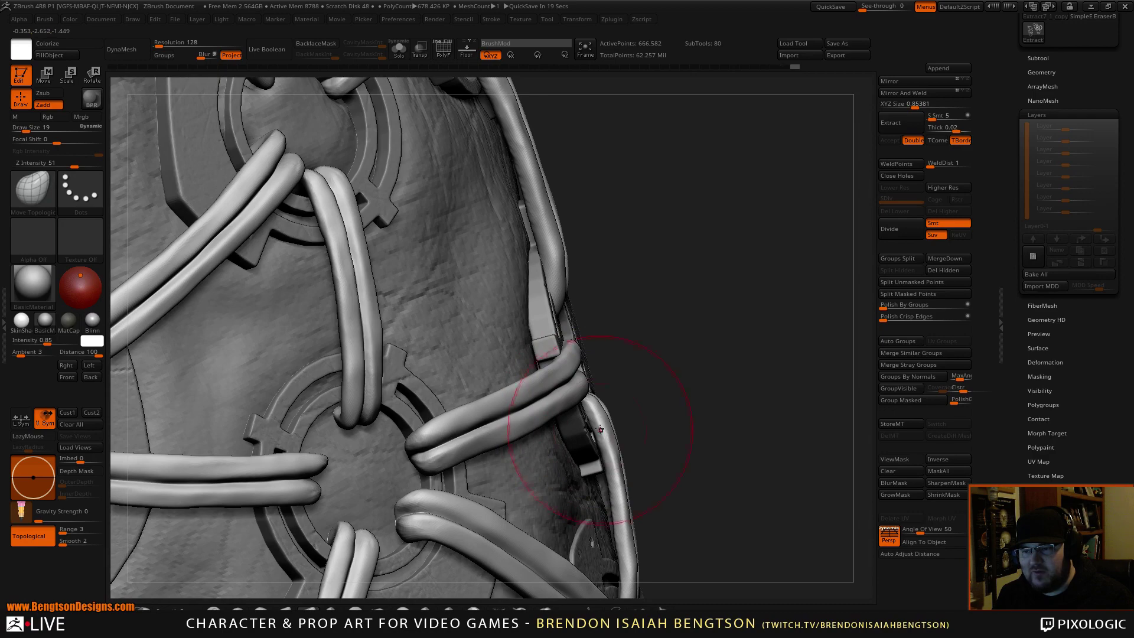
{"action": "right_click_drag", "start_coordinate": [676, 378], "coordinate": [627, 406]}
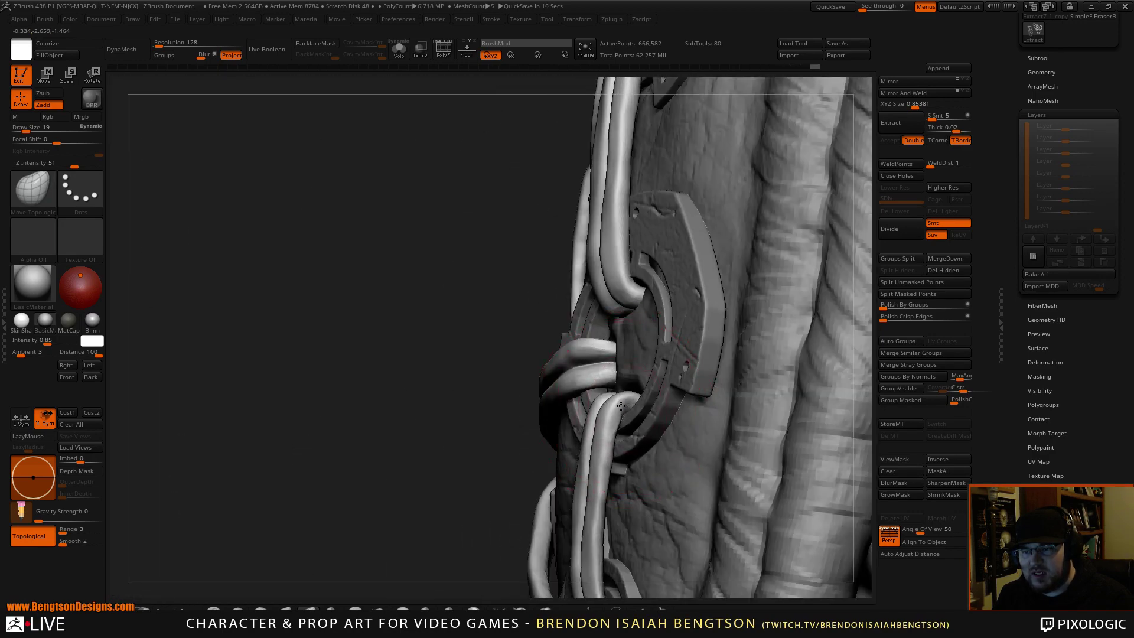
{"action": "left_click_drag", "start_coordinate": [482, 459], "coordinate": [619, 438]}
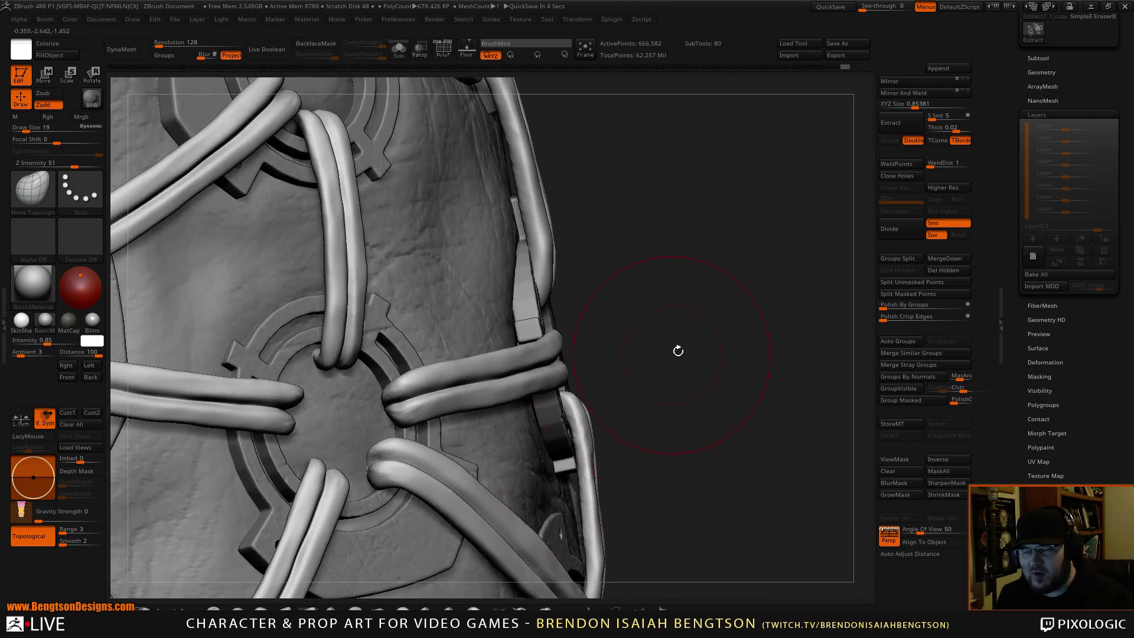
{"action": "mouse_move", "coordinate": [678, 349]}
{"action": "left_mouse_down"}
{"action": "mouse_move", "coordinate": [675, 384]}
{"action": "mouse_move", "coordinate": [691, 362]}
{"action": "mouse_move", "coordinate": [666, 357]}
{"action": "mouse_move", "coordinate": [681, 357]}
{"action": "left_mouse_up"}
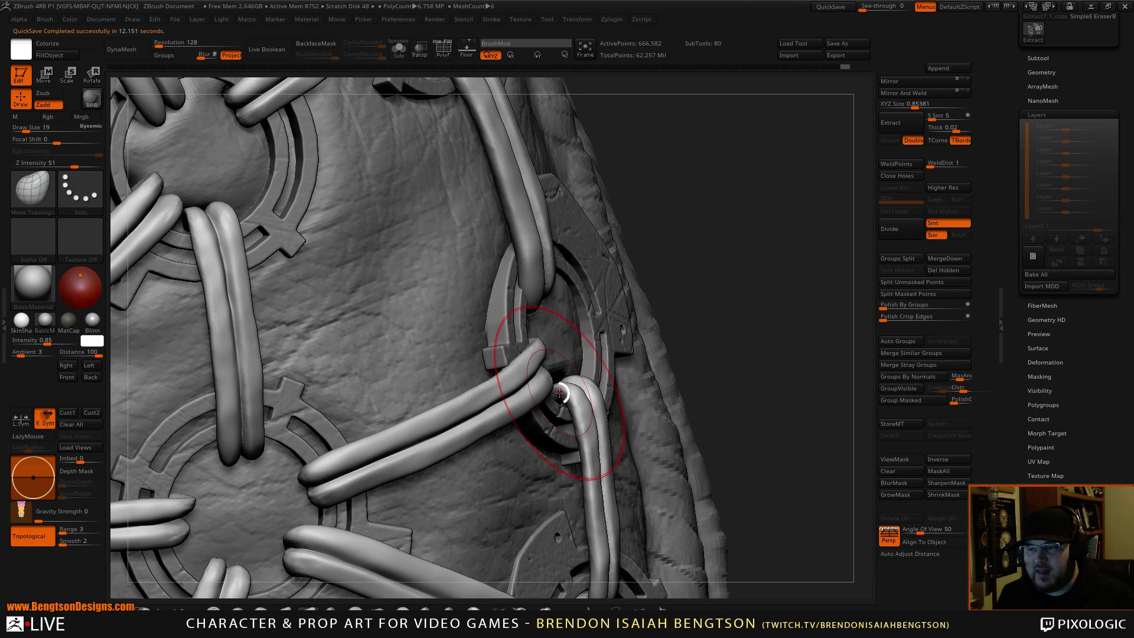
Step: Move the lower cord's end deeper into the middle ring's hole and check it from the front
{"action": "right_click", "coordinate": [559, 393]}
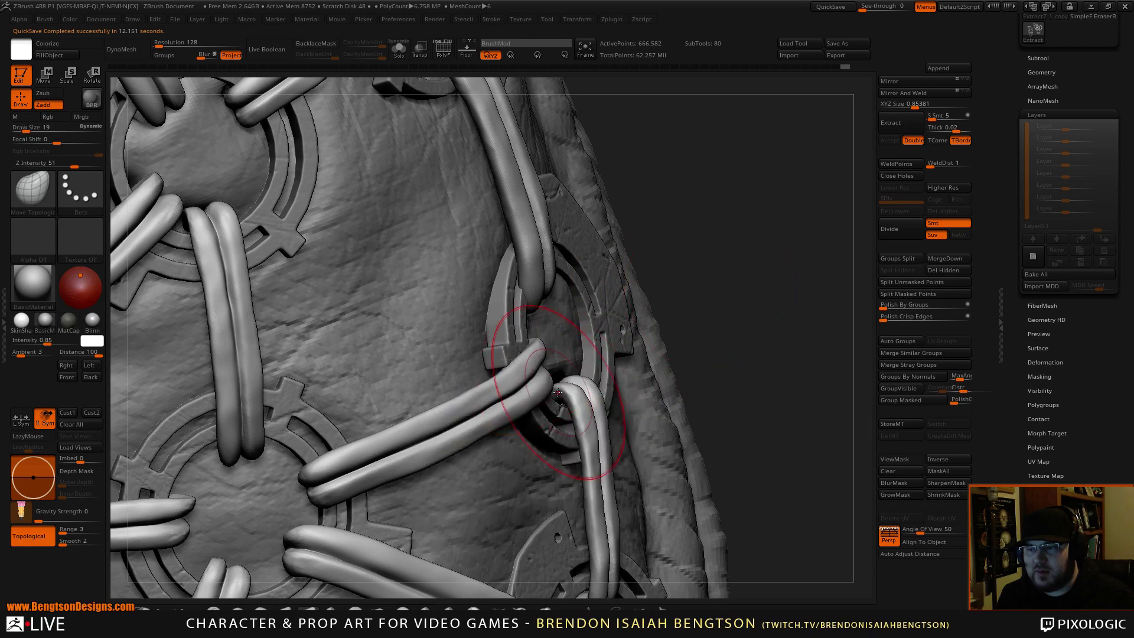
{"action": "left_click_drag", "start_coordinate": [563, 392], "coordinate": [561, 400]}
{"action": "left_click_drag", "start_coordinate": [778, 342], "coordinate": [690, 351]}
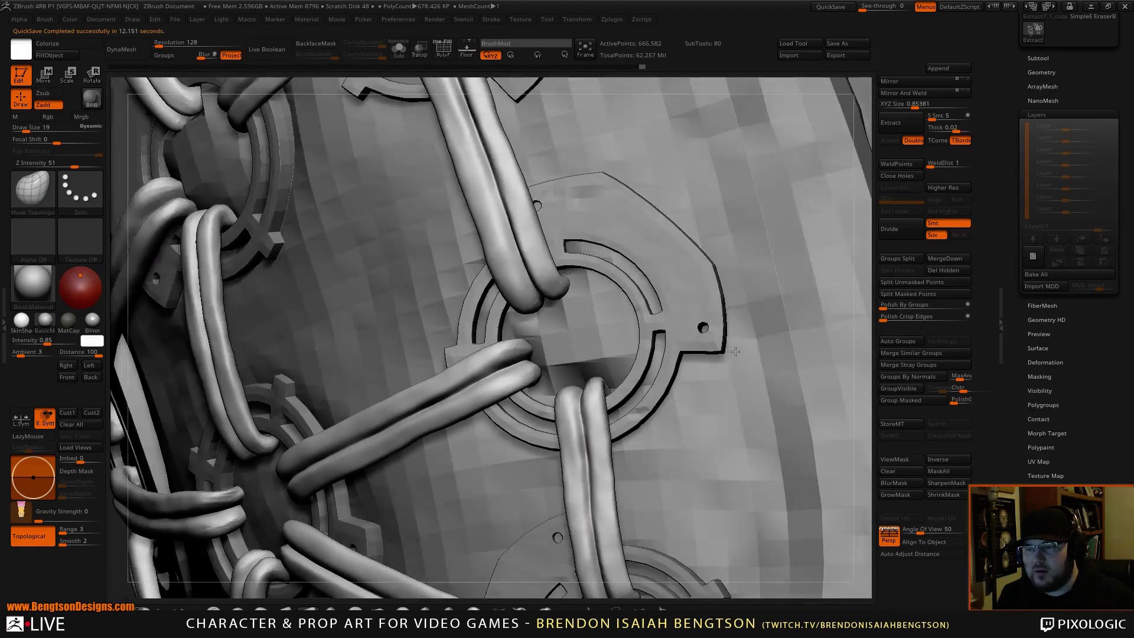
Step: Select the leather thigh panel and nudge its surface under the upper cord's end in the middle ring with Move Topological
{"action": "left_click", "coordinate": [581, 361], "text": "alt"}
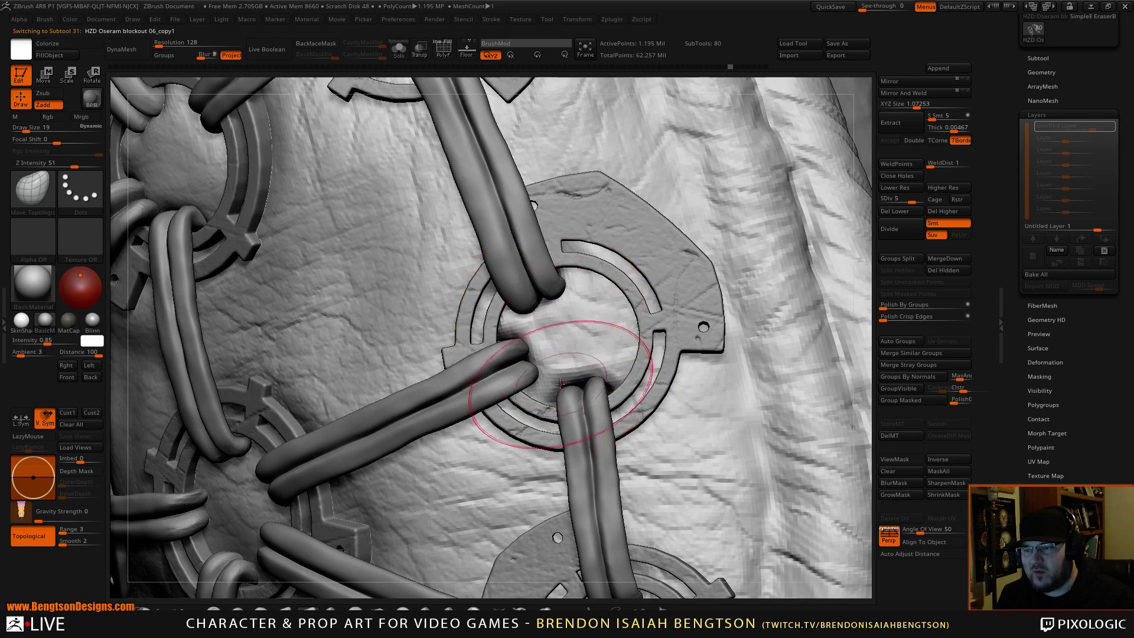
{"action": "mouse_move", "coordinate": [595, 358]}
{"action": "right_mouse_down"}
{"action": "mouse_move", "coordinate": [560, 389]}
{"action": "mouse_move", "coordinate": [598, 388]}
{"action": "right_mouse_up"}
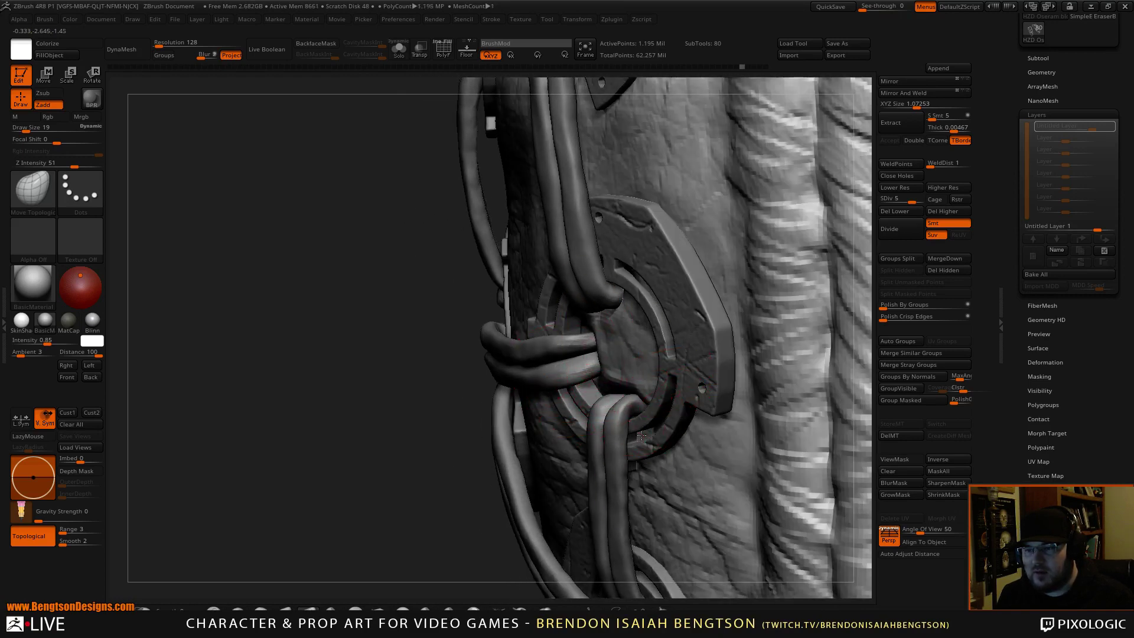
{"action": "right_click_drag", "start_coordinate": [641, 436], "coordinate": [610, 424]}
{"action": "mouse_move", "coordinate": [611, 346]}
{"action": "right_mouse_down"}
{"action": "mouse_move", "coordinate": [662, 333]}
{"action": "mouse_move", "coordinate": [598, 322]}
{"action": "right_mouse_up"}
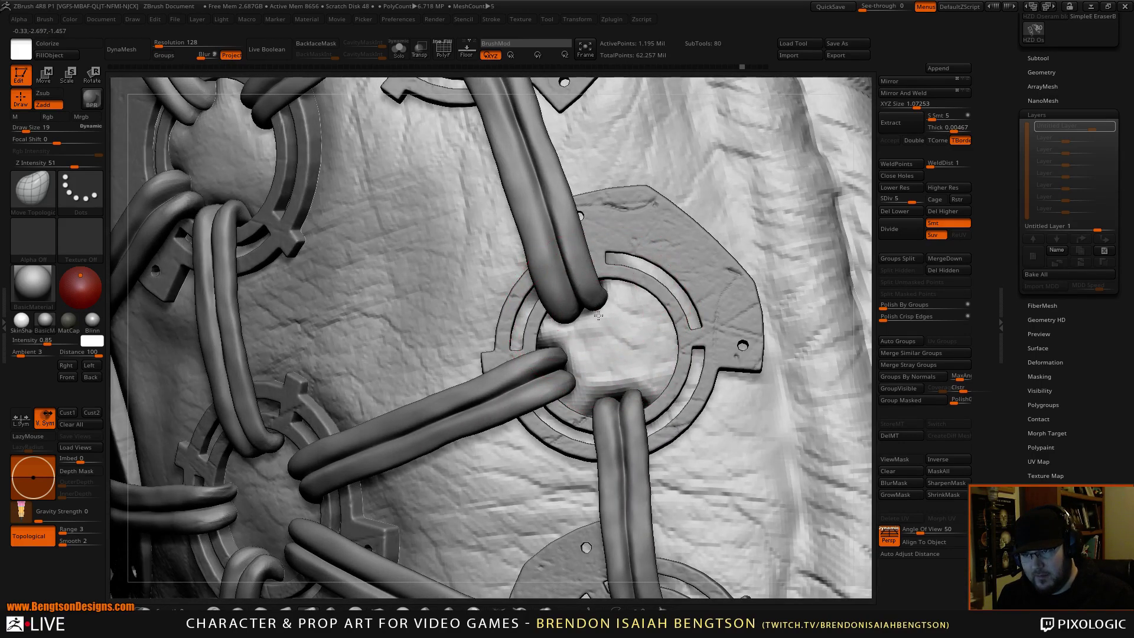
{"action": "left_click_drag", "start_coordinate": [598, 315], "coordinate": [592, 304]}
{"action": "right_click_drag", "start_coordinate": [585, 291], "coordinate": [598, 248]}
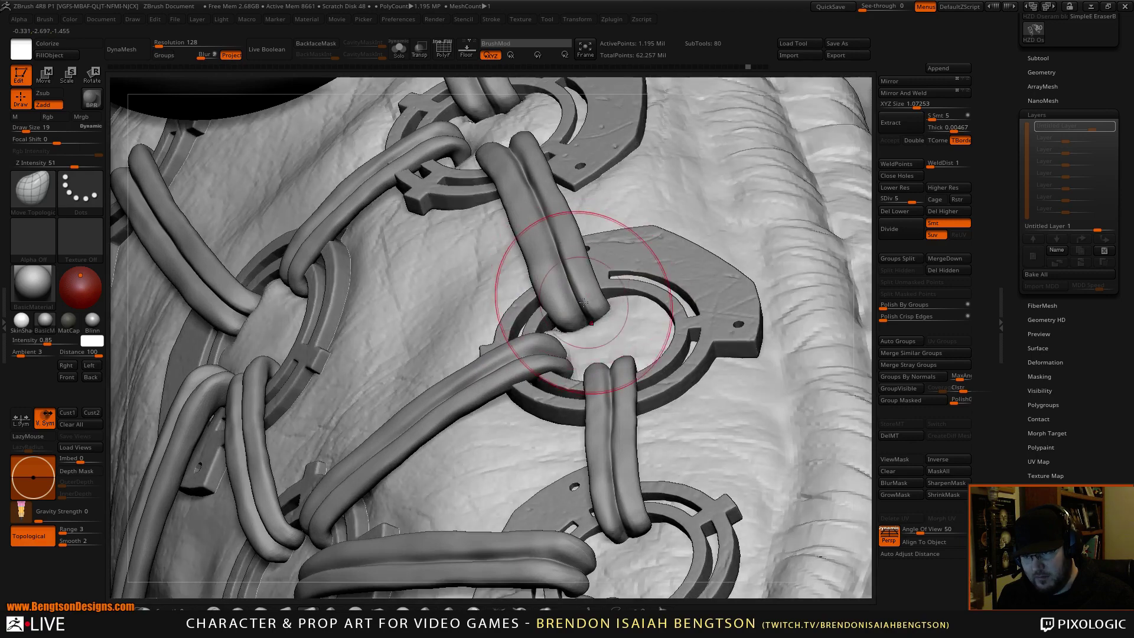
{"action": "right_click_drag", "start_coordinate": [607, 320], "coordinate": [573, 309]}
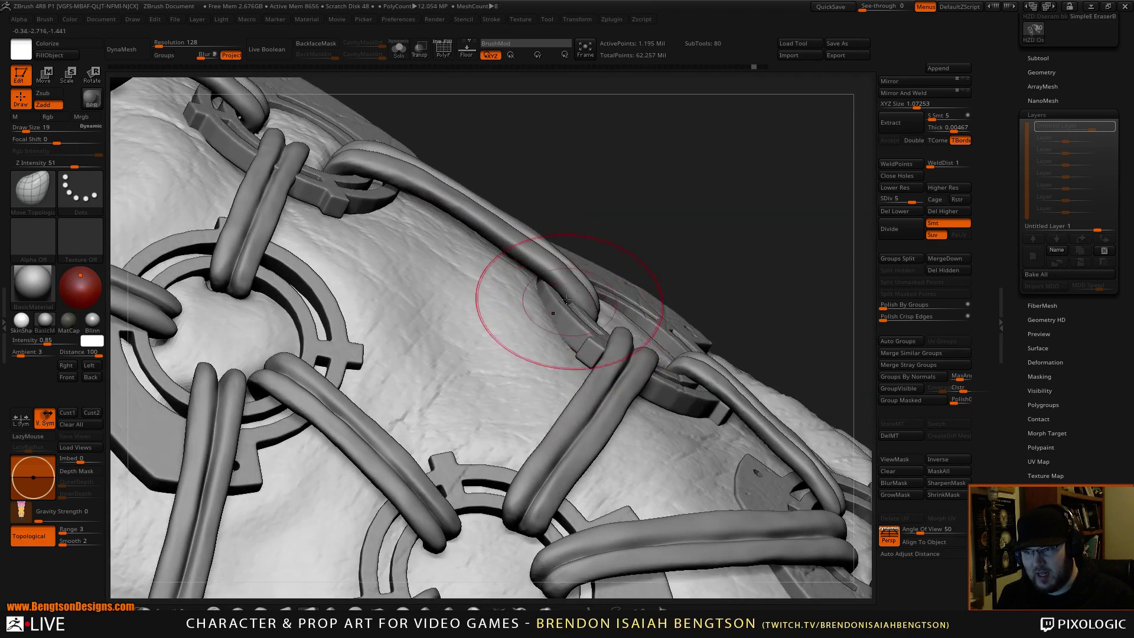
Step: Select the cords and seat the upper cord's end in the middle ring's hole, checking the fit from the side and front
{"action": "left_click", "coordinate": [567, 289], "text": "alt"}
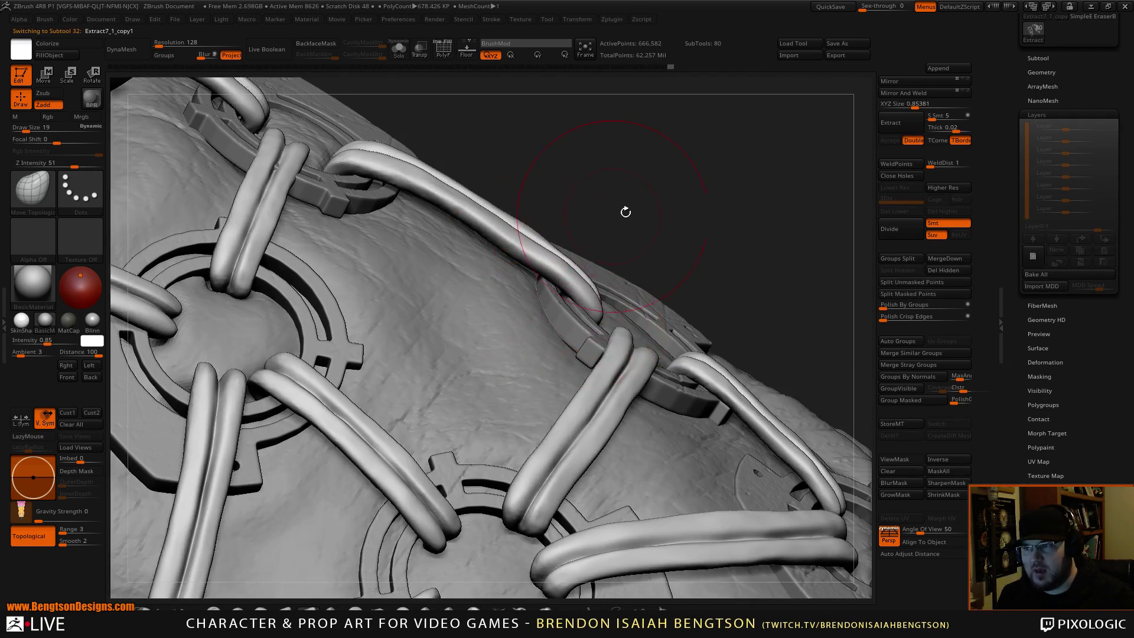
{"action": "left_click_drag", "start_coordinate": [688, 217], "coordinate": [600, 264]}
{"action": "mouse_move", "coordinate": [520, 254]}
{"action": "left_mouse_down"}
{"action": "mouse_move", "coordinate": [486, 248]}
{"action": "mouse_move", "coordinate": [486, 268]}
{"action": "left_mouse_up"}
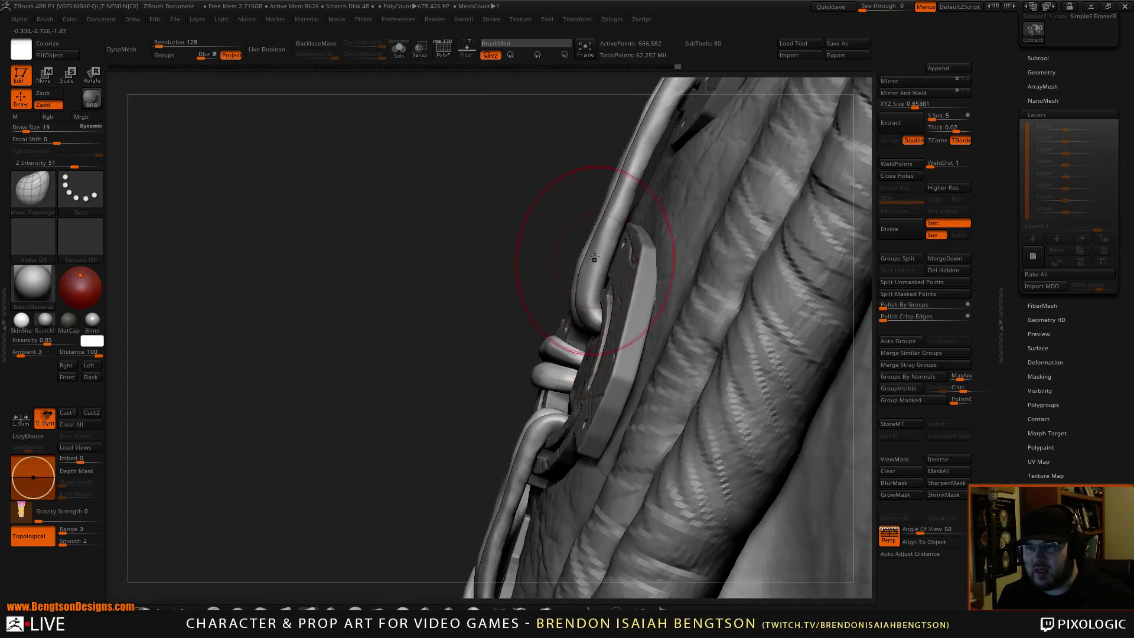
{"action": "mouse_move", "coordinate": [504, 309]}
{"action": "left_mouse_down"}
{"action": "mouse_move", "coordinate": [582, 313]}
{"action": "mouse_move", "coordinate": [574, 322]}
{"action": "left_mouse_up"}
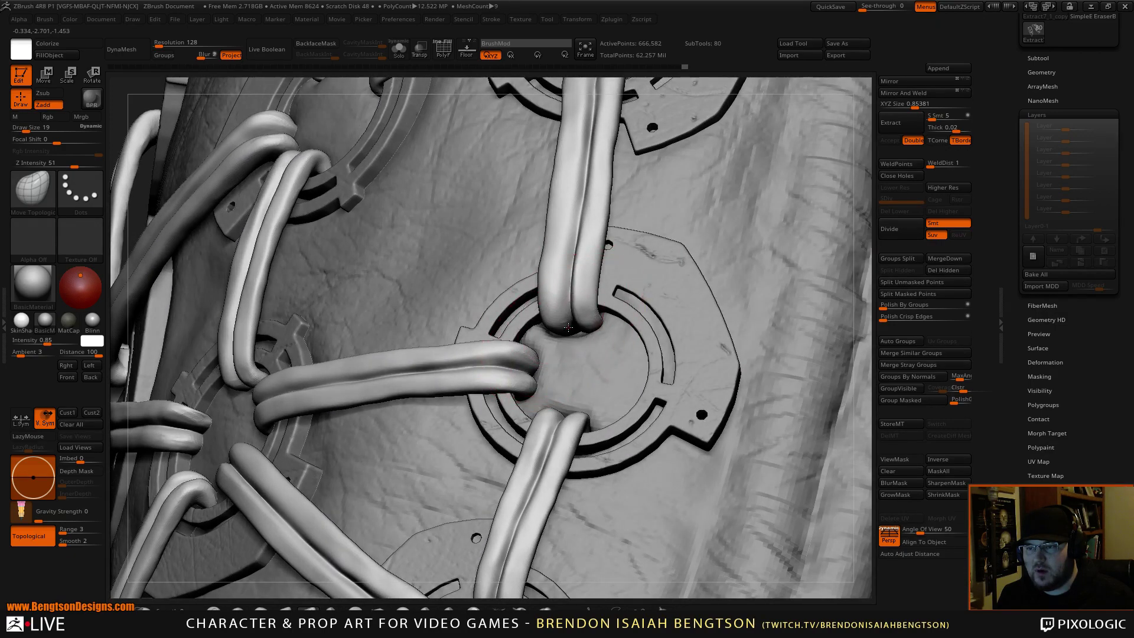
{"action": "mouse_move", "coordinate": [546, 279]}
{"action": "right_mouse_down"}
{"action": "mouse_move", "coordinate": [603, 300]}
{"action": "mouse_move", "coordinate": [568, 308]}
{"action": "right_mouse_up"}
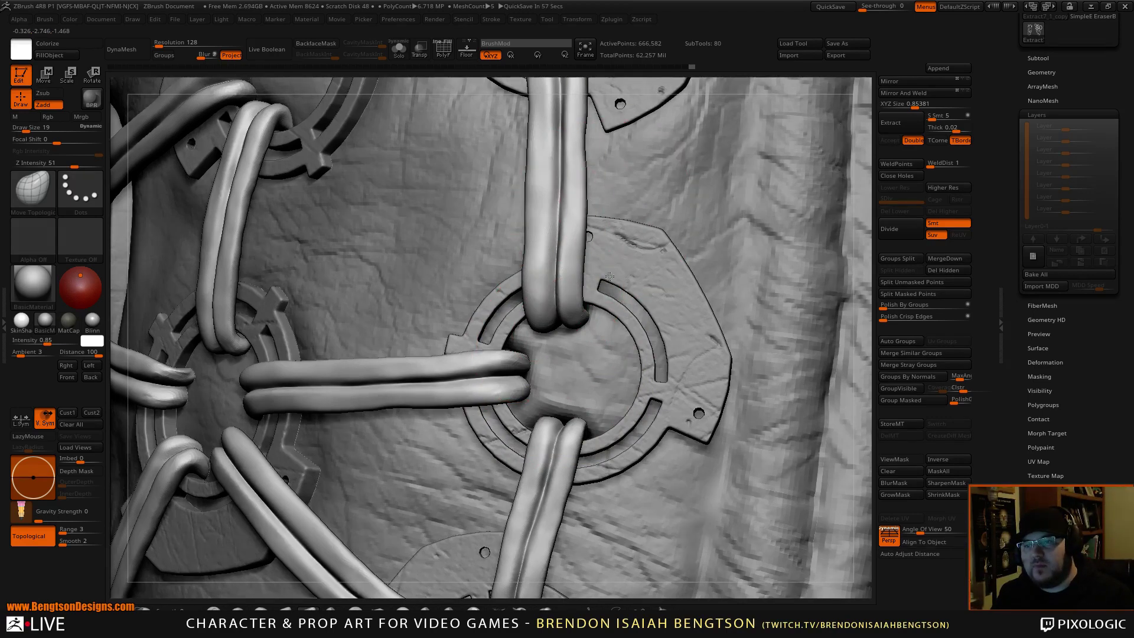
Step: Nudge the vertical cord between the middle ring and the ring above inward, judging its gap to the leather from several angles
{"action": "right_click_drag", "start_coordinate": [585, 152], "coordinate": [598, 378], "text": "alt"}
{"action": "right_click_drag", "start_coordinate": [598, 262], "coordinate": [623, 270]}
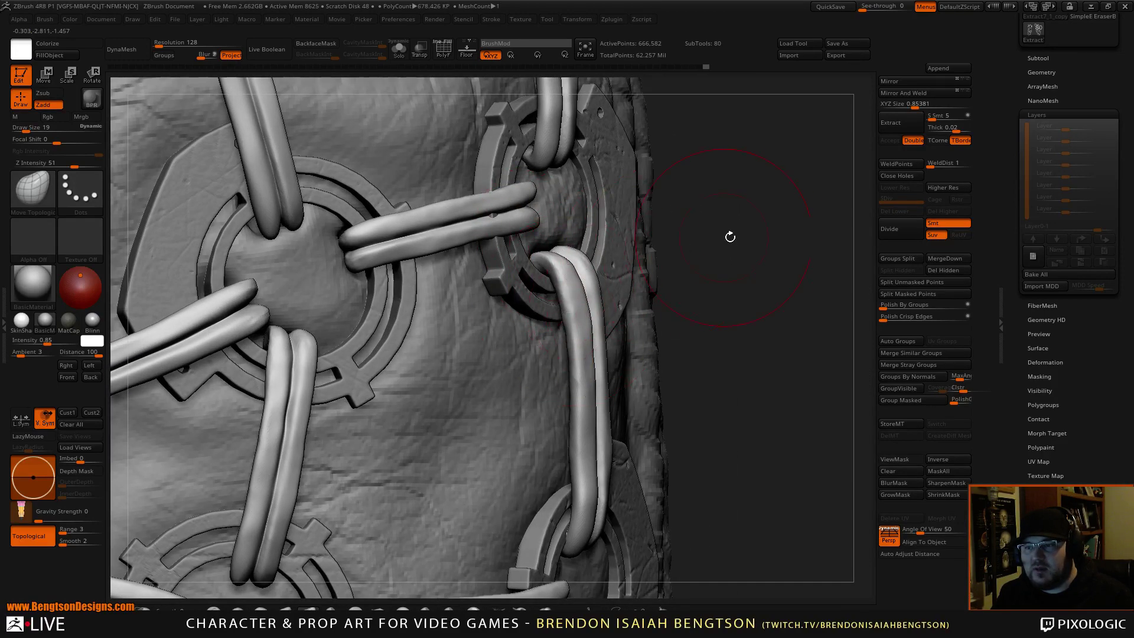
{"action": "left_click_drag", "start_coordinate": [730, 237], "coordinate": [758, 227]}
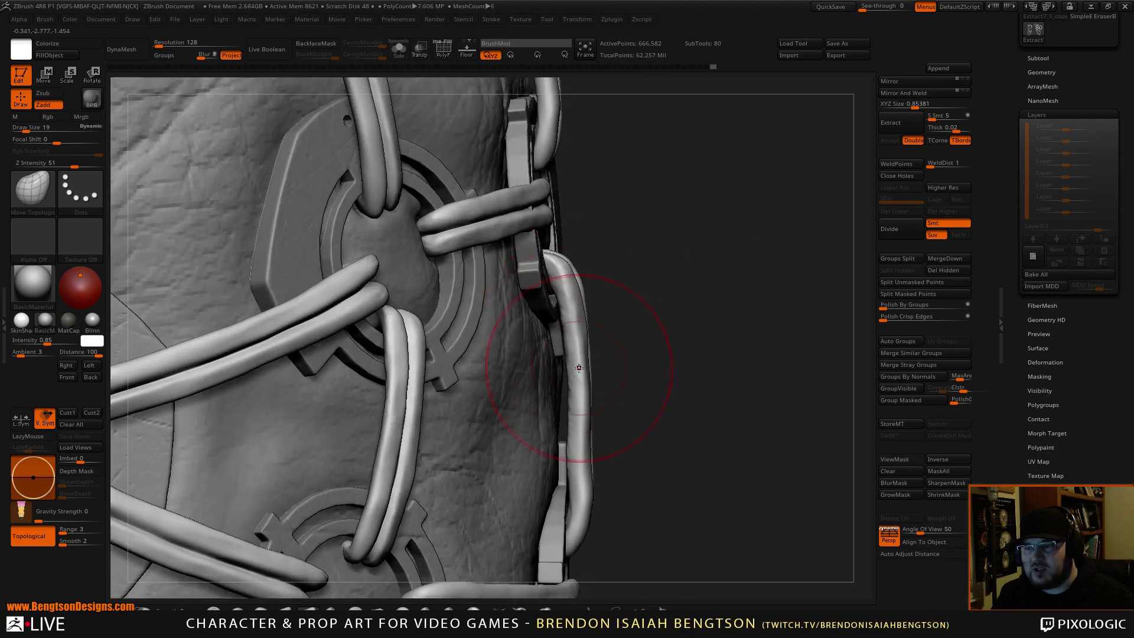
{"action": "left_click_drag", "start_coordinate": [581, 395], "coordinate": [578, 398]}
{"action": "mouse_move", "coordinate": [666, 327]}
{"action": "left_mouse_down"}
{"action": "mouse_move", "coordinate": [573, 339]}
{"action": "mouse_move", "coordinate": [604, 329]}
{"action": "left_mouse_up"}
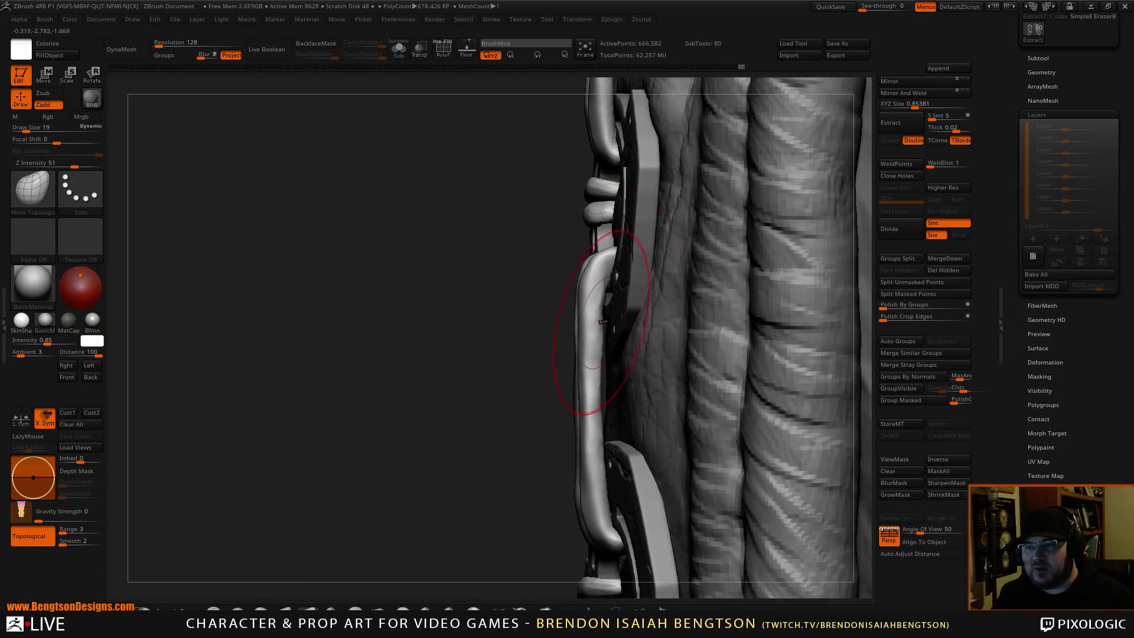
{"action": "left_click_drag", "start_coordinate": [525, 285], "coordinate": [610, 270]}
{"action": "left_click_drag", "start_coordinate": [700, 254], "coordinate": [650, 230]}
{"action": "left_click_drag", "start_coordinate": [378, 199], "coordinate": [423, 195]}
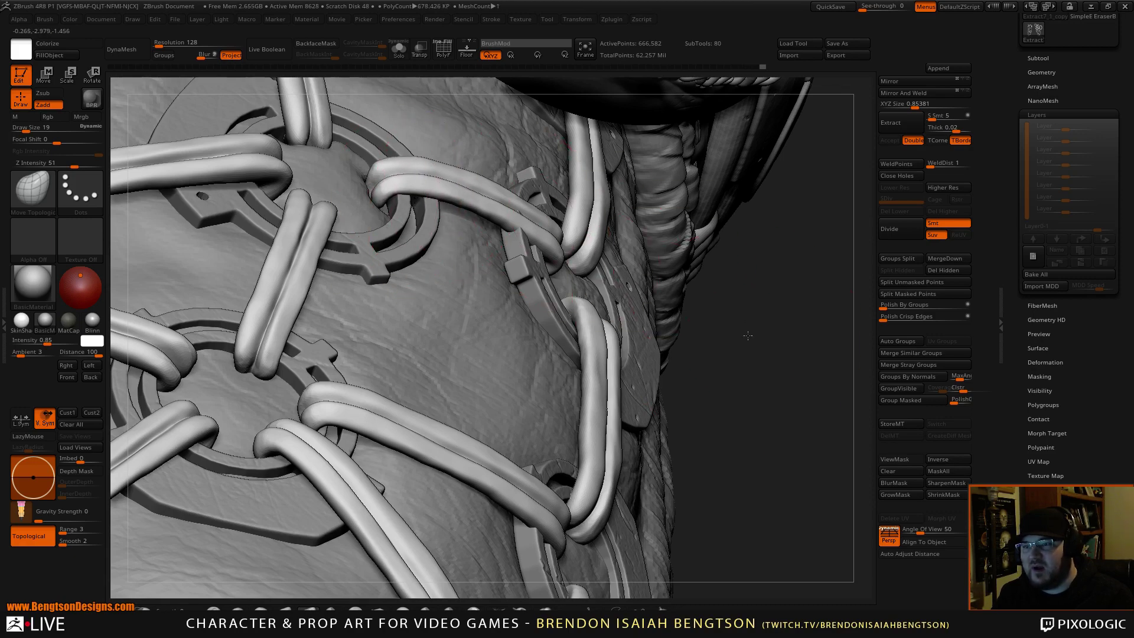
Step: Shape the side cord's end so that it bends down into the hole of the ring above the middle one
{"action": "left_click_drag", "start_coordinate": [747, 334], "coordinate": [694, 378]}
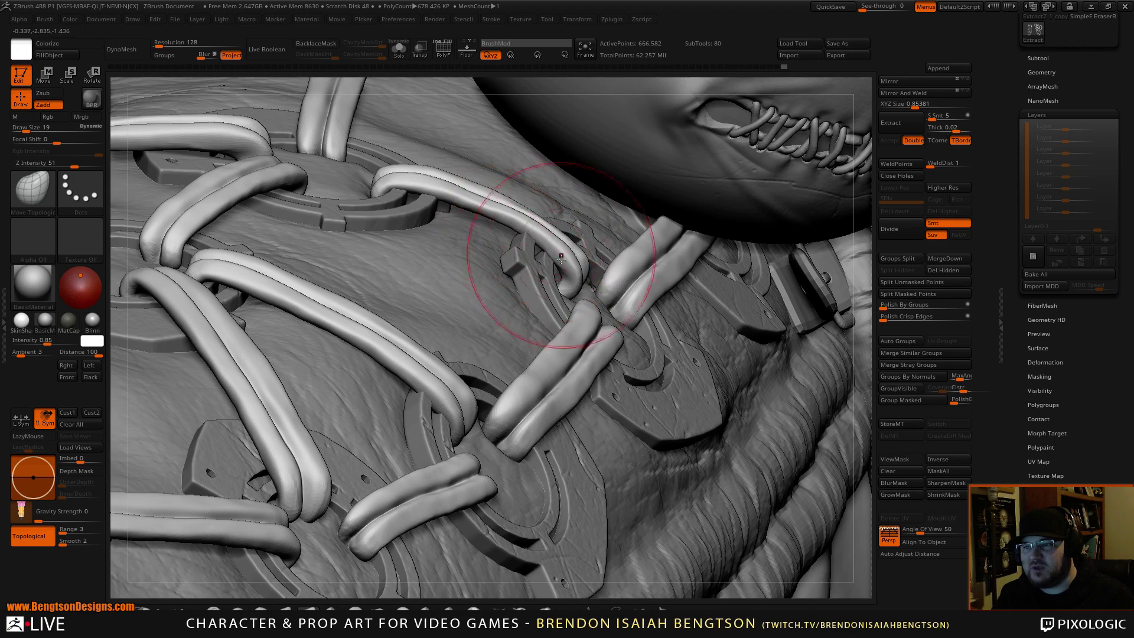
{"action": "left_click_drag", "start_coordinate": [574, 282], "coordinate": [561, 271]}
{"action": "left_click_drag", "start_coordinate": [525, 235], "coordinate": [524, 235]}
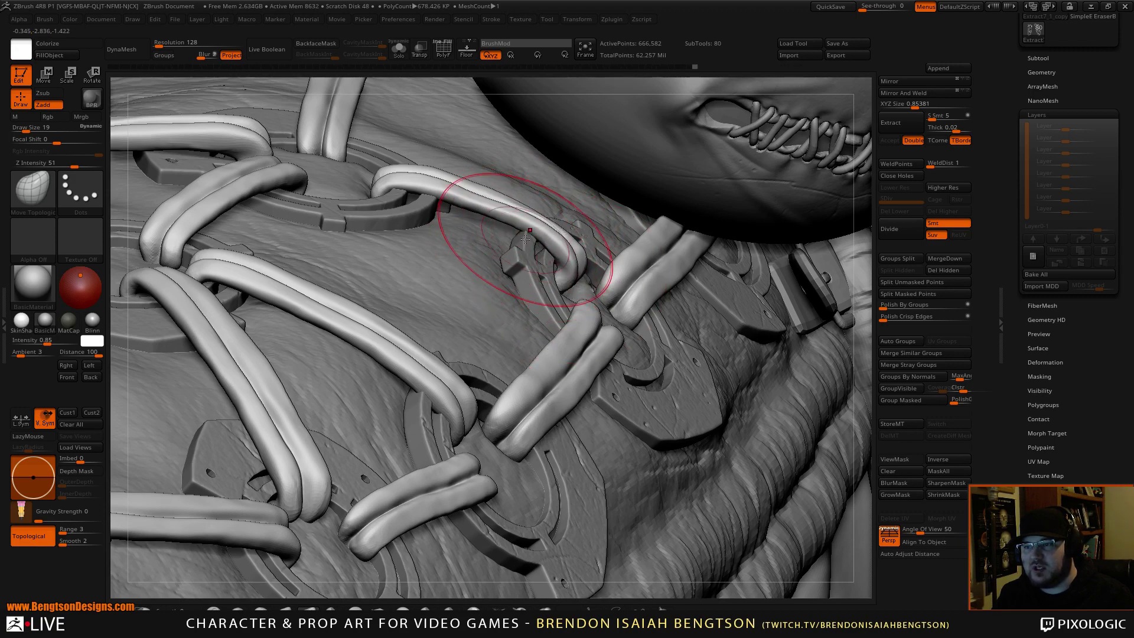
{"action": "mouse_move", "coordinate": [536, 189]}
{"action": "right_mouse_down"}
{"action": "mouse_move", "coordinate": [572, 326]}
{"action": "mouse_move", "coordinate": [520, 301]}
{"action": "mouse_move", "coordinate": [540, 257]}
{"action": "right_mouse_up"}
{"action": "left_click_drag", "start_coordinate": [547, 264], "coordinate": [561, 252]}
{"action": "left_click_drag", "start_coordinate": [758, 370], "coordinate": [761, 337]}
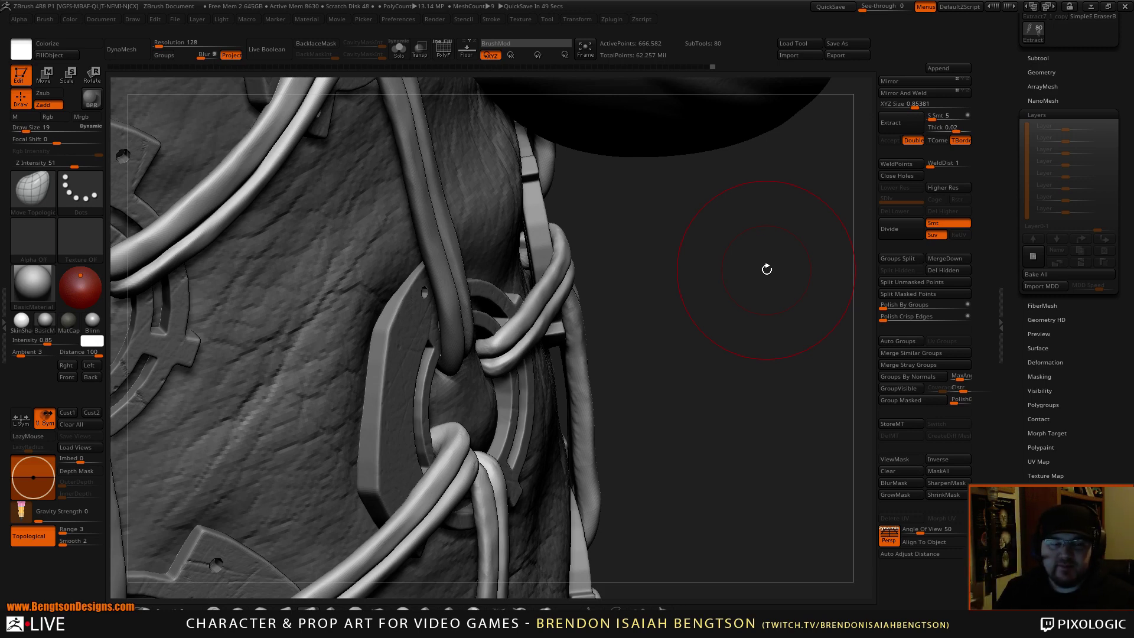
{"action": "left_click_drag", "start_coordinate": [691, 300], "coordinate": [633, 296]}
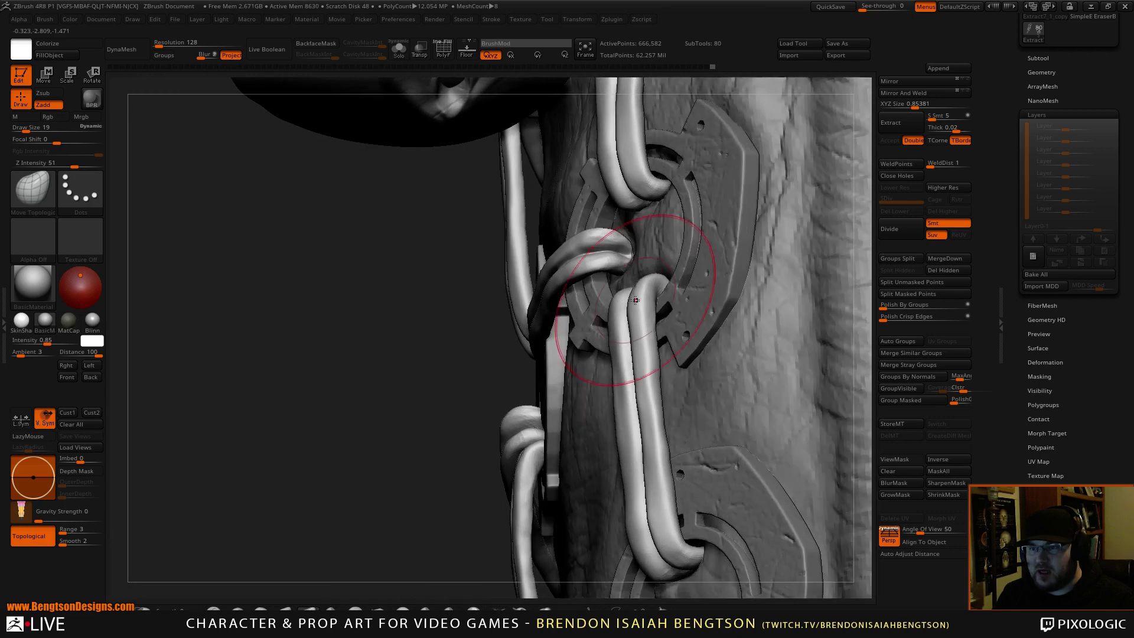
{"action": "mouse_move", "coordinate": [420, 334]}
{"action": "left_mouse_down"}
{"action": "mouse_move", "coordinate": [412, 377]}
{"action": "mouse_move", "coordinate": [462, 362]}
{"action": "left_mouse_up"}
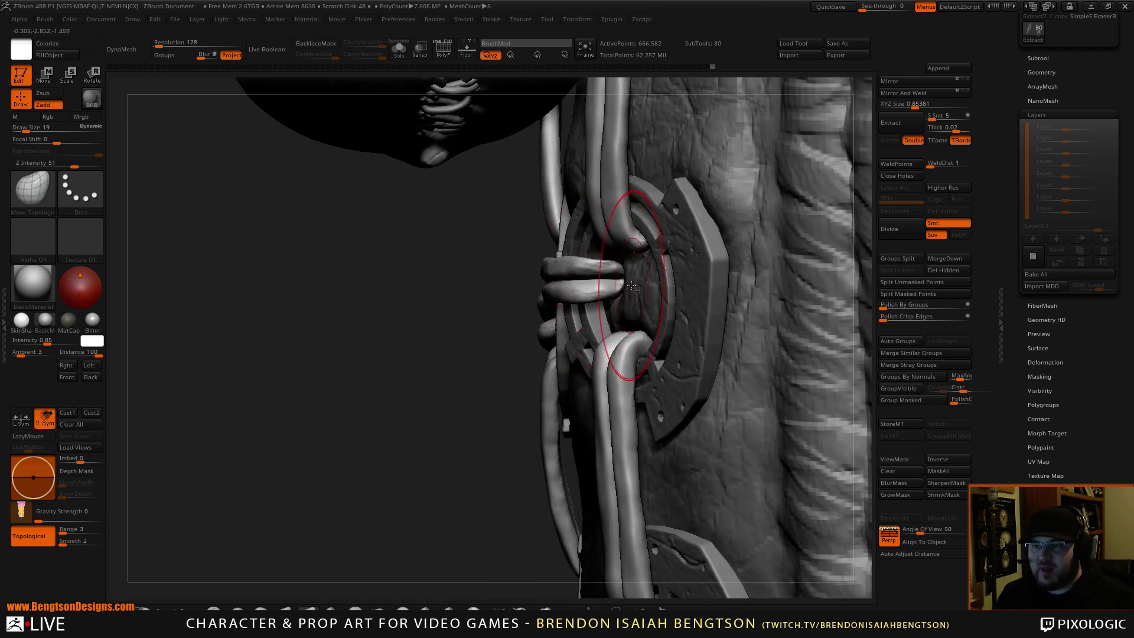
Step: Select the leather panel and adjust its surface where the side cord enters the upper ring, reducing the draw size to 9
{"action": "left_click", "coordinate": [629, 280], "text": "alt"}
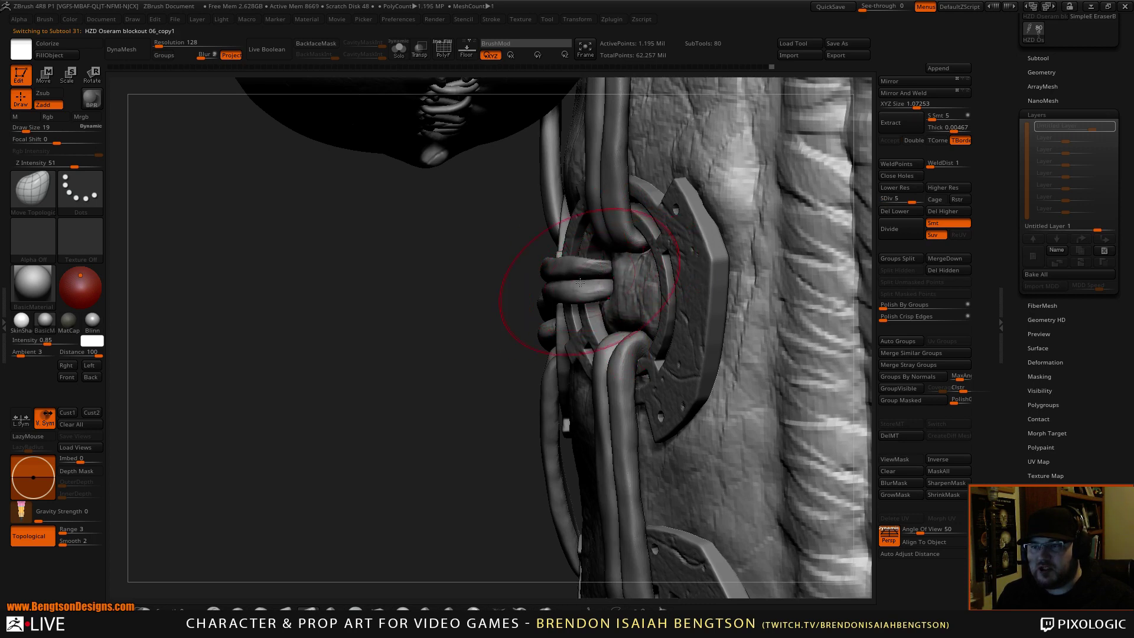
{"action": "left_click_drag", "start_coordinate": [441, 335], "coordinate": [688, 325]}
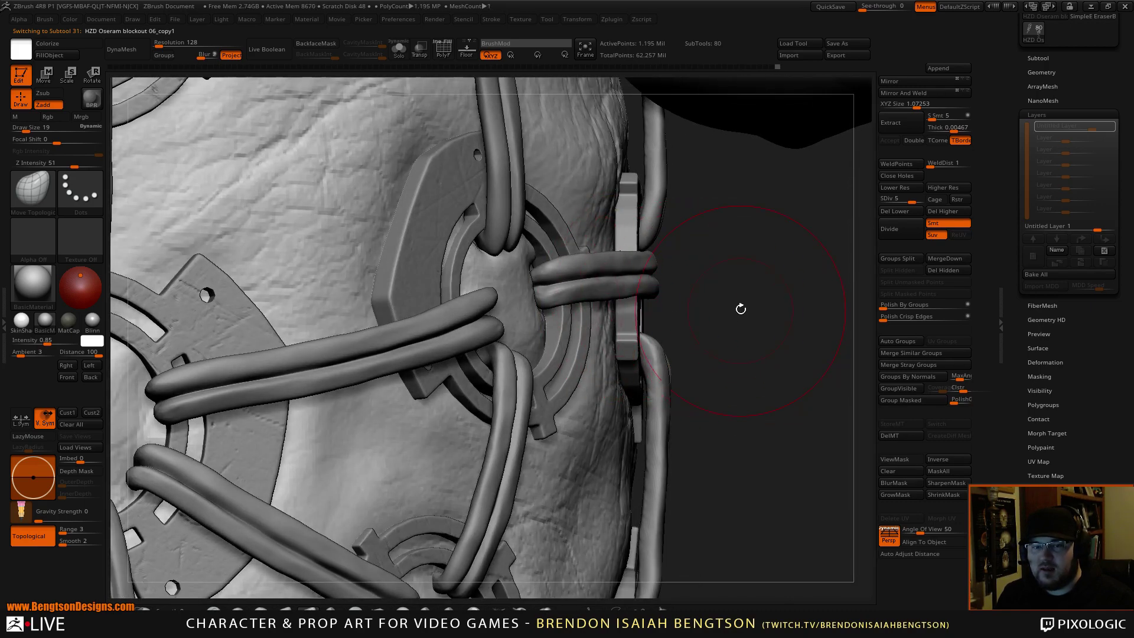
{"action": "mouse_move", "coordinate": [741, 309]}
{"action": "left_mouse_down"}
{"action": "mouse_move", "coordinate": [744, 321]}
{"action": "mouse_move", "coordinate": [732, 318]}
{"action": "left_mouse_up"}
{"action": "left_click_drag", "start_coordinate": [610, 259], "coordinate": [614, 260]}
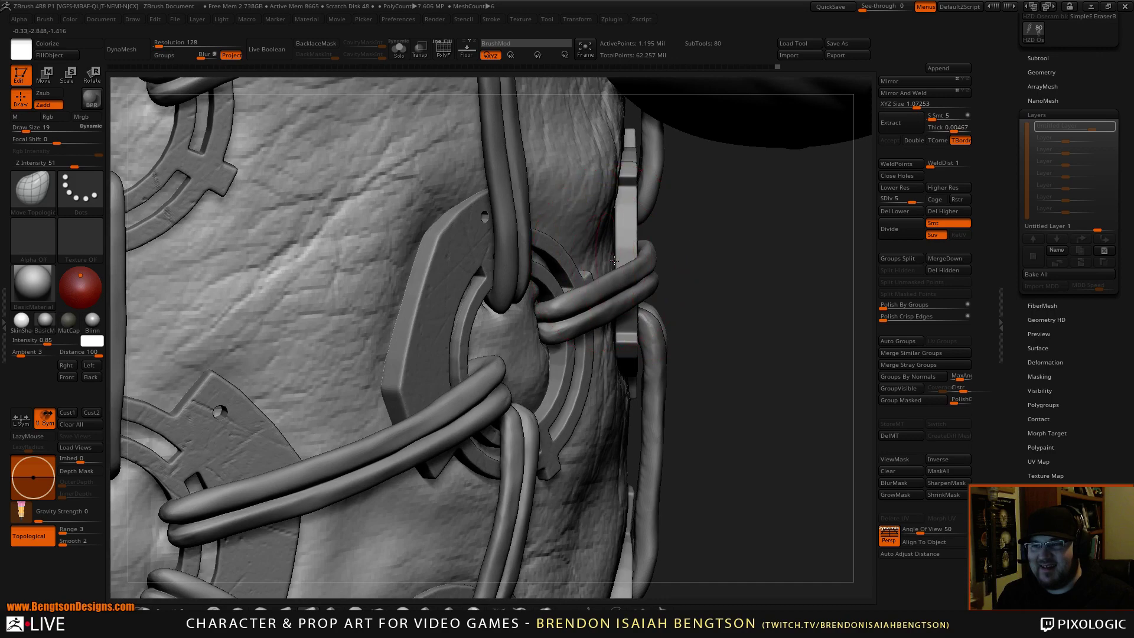
{"action": "mouse_move", "coordinate": [761, 302]}
{"action": "left_mouse_down"}
{"action": "mouse_move", "coordinate": [702, 300]}
{"action": "mouse_move", "coordinate": [721, 300]}
{"action": "left_mouse_up"}
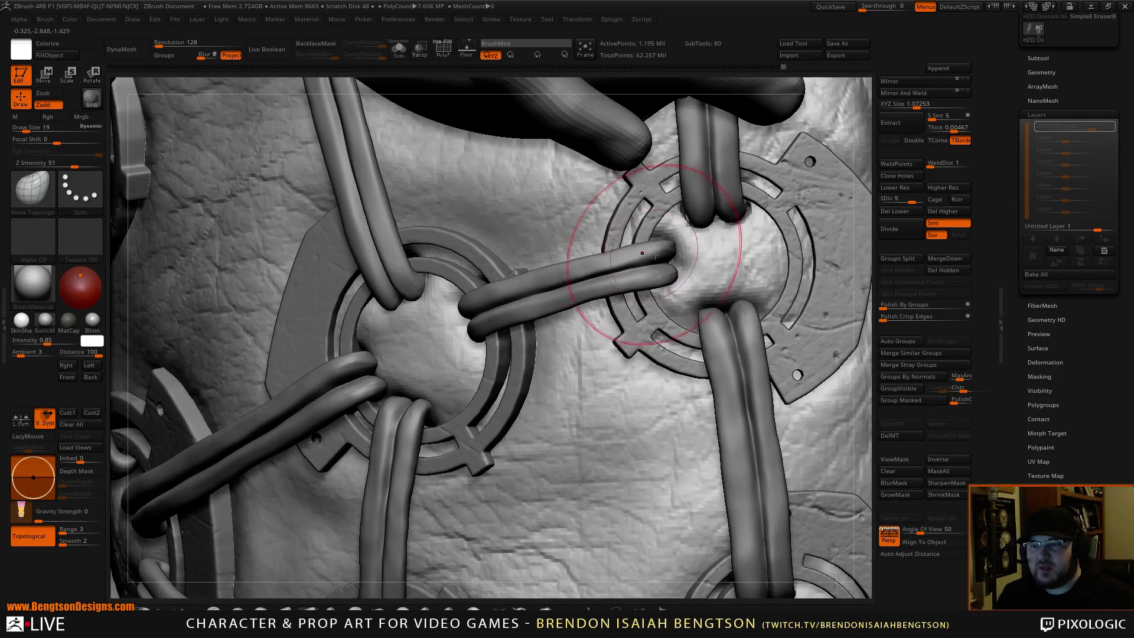
{"action": "scroll", "coordinate": [672, 240], "scroll_direction": "down", "scroll_amount": 1}
{"action": "left_click_drag", "start_coordinate": [672, 239], "coordinate": [667, 243]}
{"action": "scroll", "coordinate": [668, 242], "scroll_direction": "down", "scroll_amount": 1}
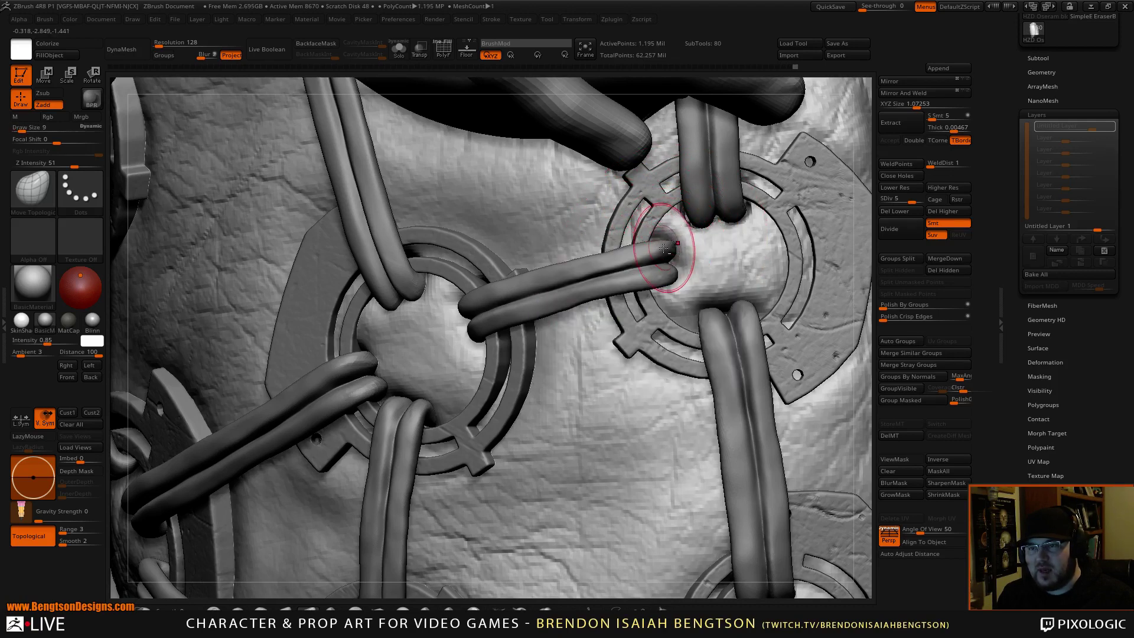
Step: Select the cords and, at draw size 15, adjust the side cord's end and the neighbouring ring's lower cord end
{"action": "left_click", "coordinate": [671, 241], "text": "alt"}
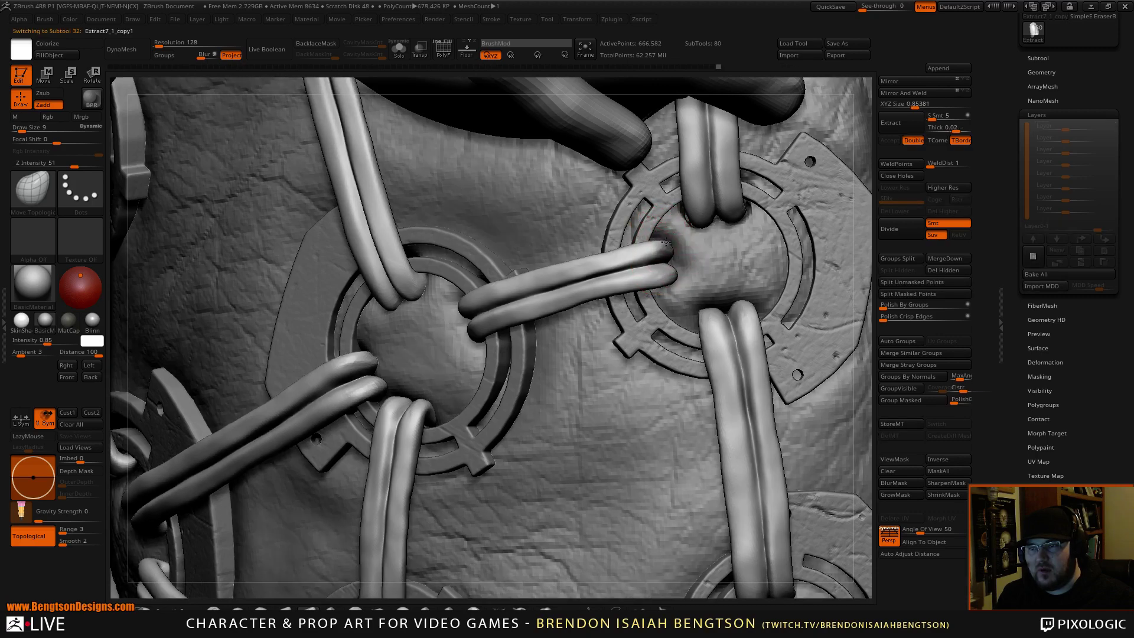
{"action": "key", "text": "space"}
{"action": "left_click_drag", "start_coordinate": [665, 242], "coordinate": [670, 253]}
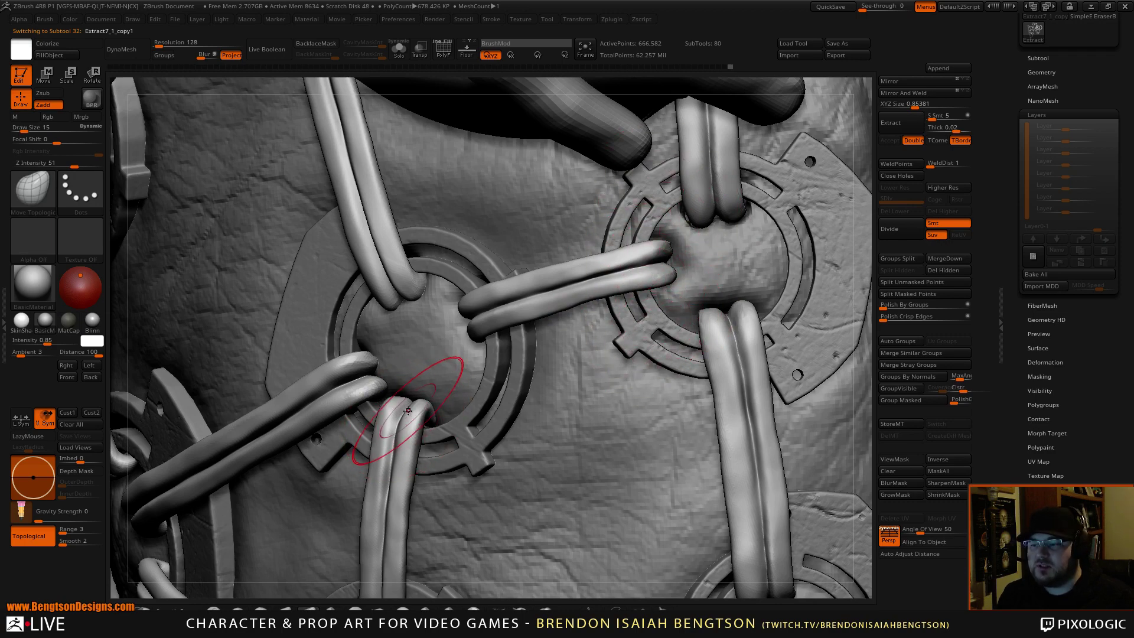
{"action": "mouse_move", "coordinate": [408, 410]}
{"action": "left_mouse_down"}
{"action": "mouse_move", "coordinate": [400, 424]}
{"action": "mouse_move", "coordinate": [408, 413]}
{"action": "left_mouse_up"}
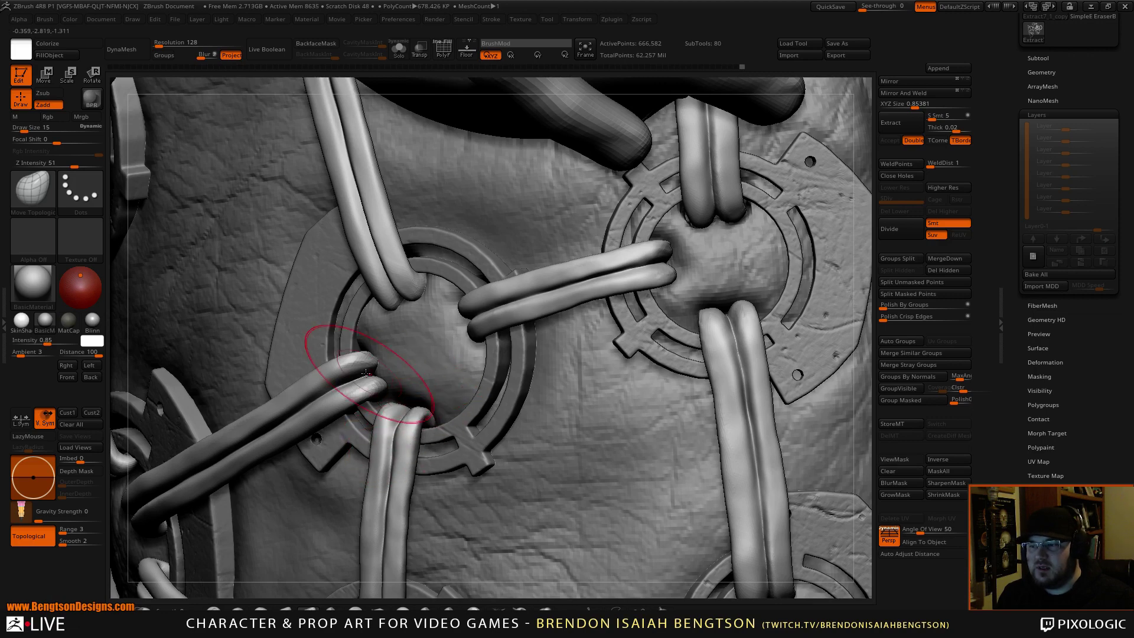
{"action": "right_click_drag", "start_coordinate": [538, 330], "coordinate": [586, 322]}
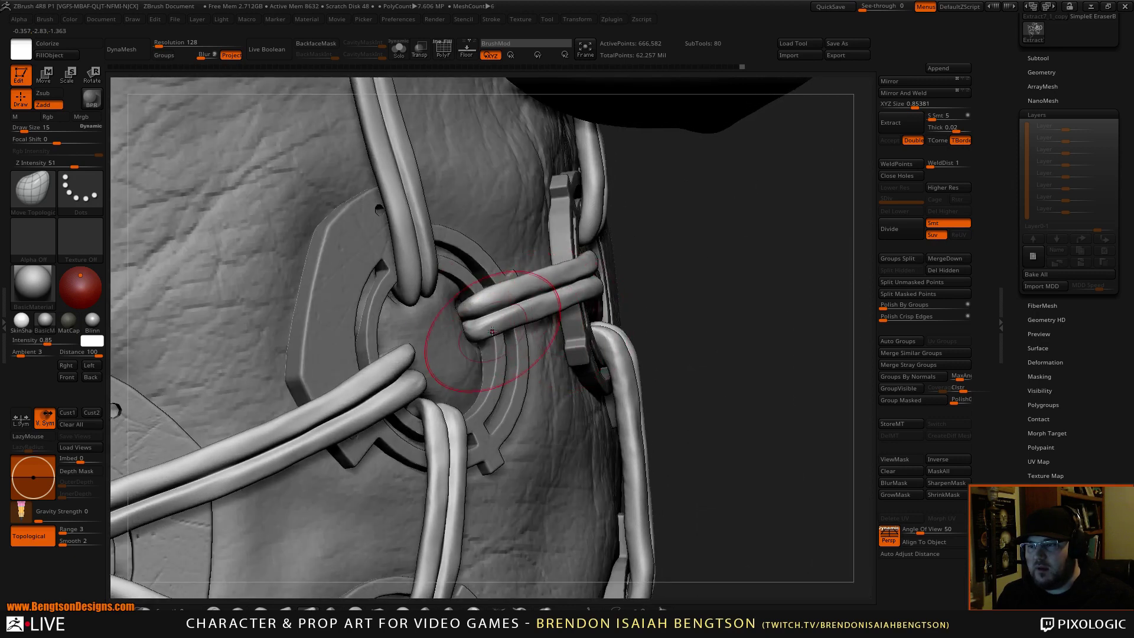
Step: Isolate the cords and build up the short side cord between the two rings with the ClayBuildup brush at draw size 6
{"action": "key", "text": "space"}
{"action": "left_click_drag", "start_coordinate": [466, 307], "coordinate": [462, 306]}
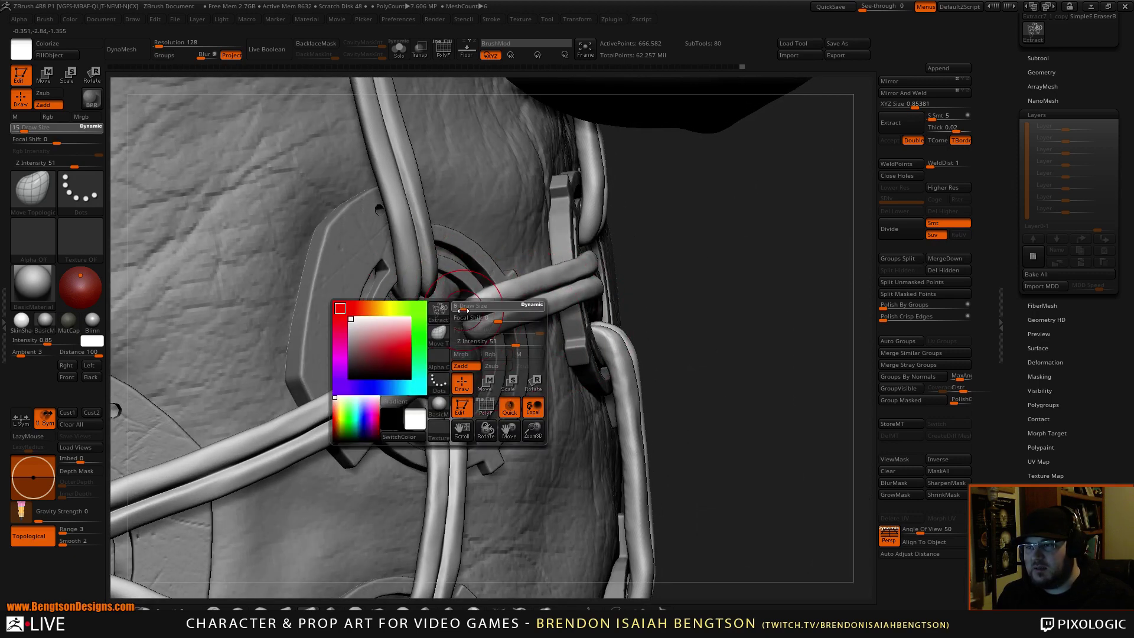
{"action": "left_click_drag", "start_coordinate": [699, 271], "coordinate": [683, 267]}
{"action": "key", "text": "alt+s"}
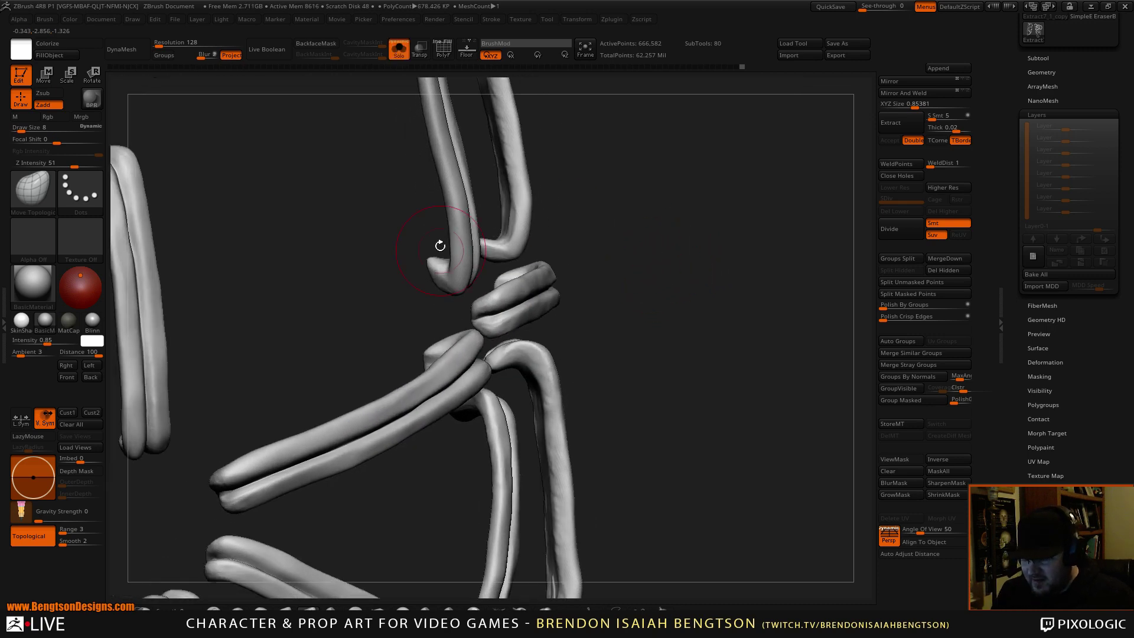
{"action": "key", "text": "b"}
{"action": "key", "text": "c"}
{"action": "key", "text": "b"}
{"action": "key", "text": "space"}
{"action": "left_click_drag", "start_coordinate": [483, 303], "coordinate": [480, 302]}
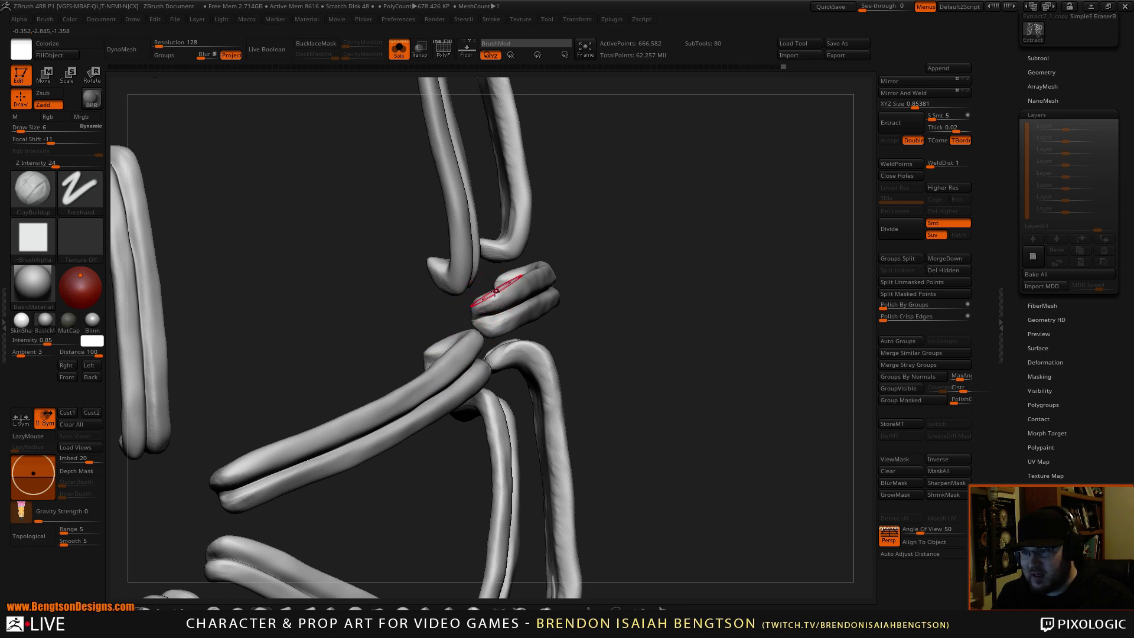
{"action": "left_click_drag", "start_coordinate": [523, 274], "coordinate": [527, 272]}
Step: Refine the built-up side cord at draw size 4, and show the whole model again
{"action": "key", "text": "space"}
{"action": "left_click_drag", "start_coordinate": [527, 273], "coordinate": [525, 273]}
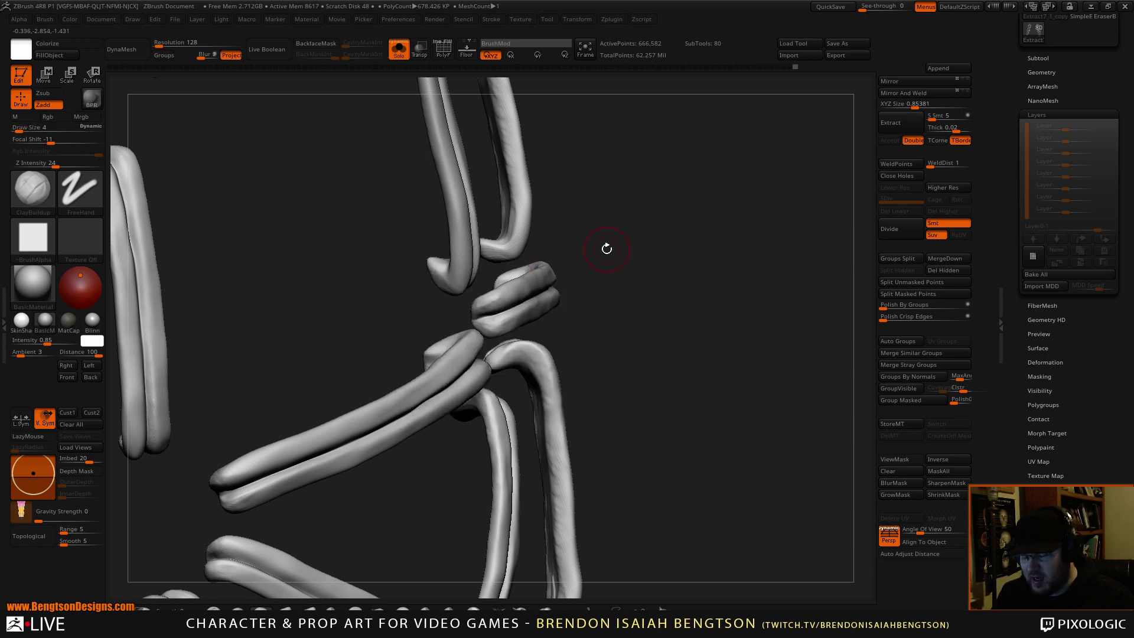
{"action": "key", "text": "alt+s"}
{"action": "left_click_drag", "start_coordinate": [649, 274], "coordinate": [511, 289]}
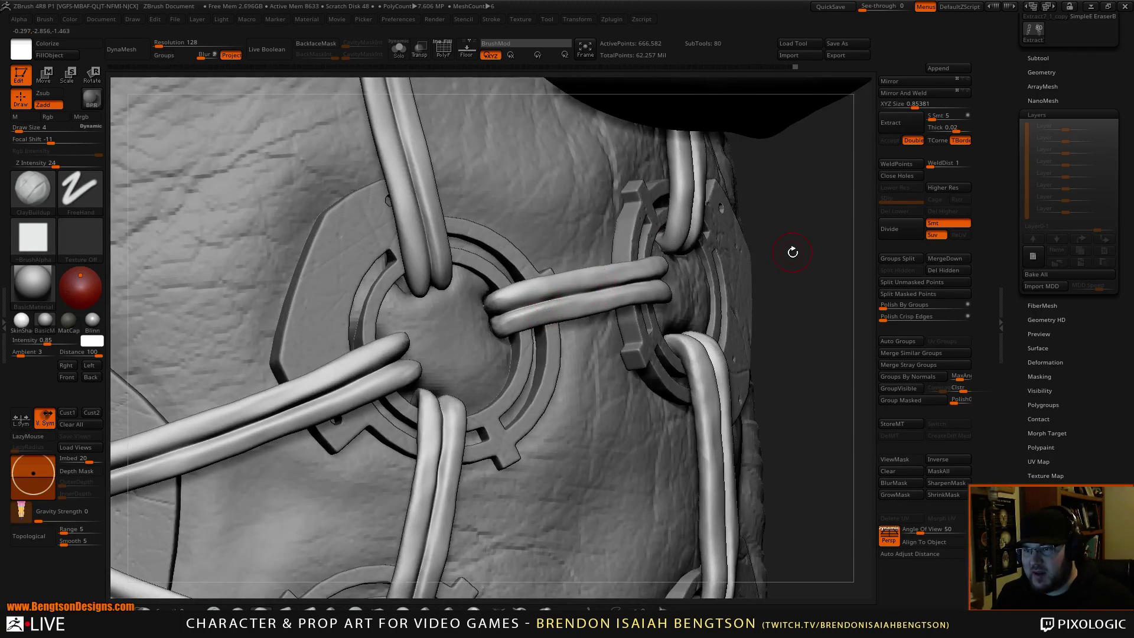
Step: Adjust the upper cord's end in the outer ring's hole with the Move Topological brush at draw size 9
{"action": "left_click_drag", "start_coordinate": [793, 253], "coordinate": [732, 251]}
{"action": "key", "text": "b"}
{"action": "key", "text": "m"}
{"action": "key", "text": "t"}
{"action": "key", "text": "space"}
{"action": "left_click_drag", "start_coordinate": [629, 299], "coordinate": [640, 305]}
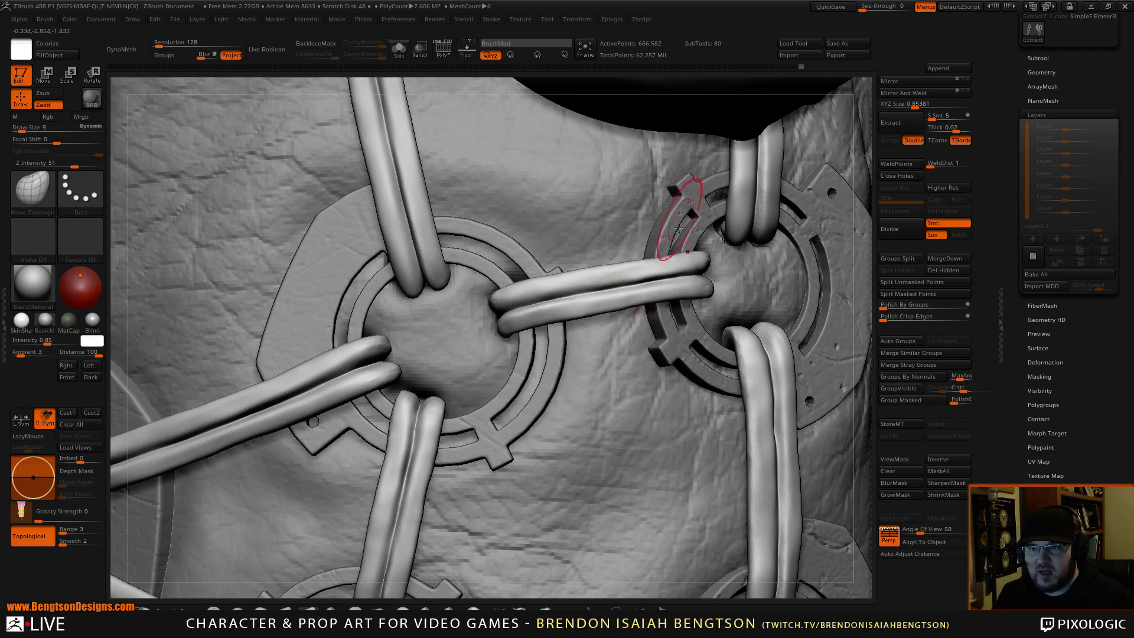
{"action": "right_click_drag", "start_coordinate": [749, 222], "coordinate": [648, 318], "text": "alt"}
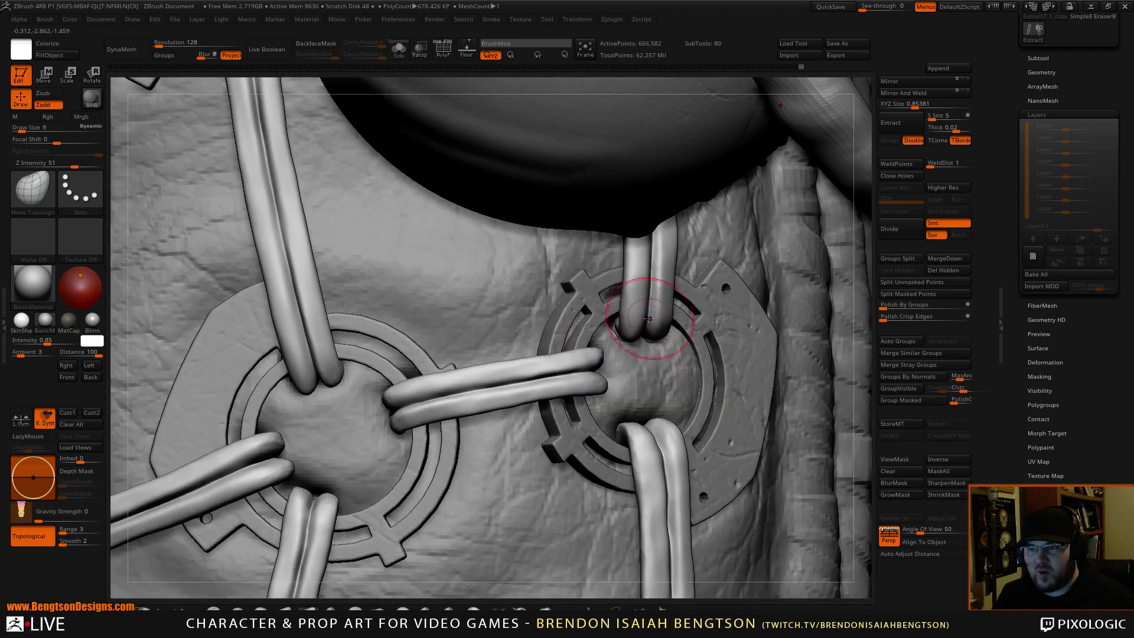
{"action": "left_click_drag", "start_coordinate": [647, 319], "coordinate": [637, 327]}
{"action": "right_click_drag", "start_coordinate": [614, 326], "coordinate": [647, 329]}
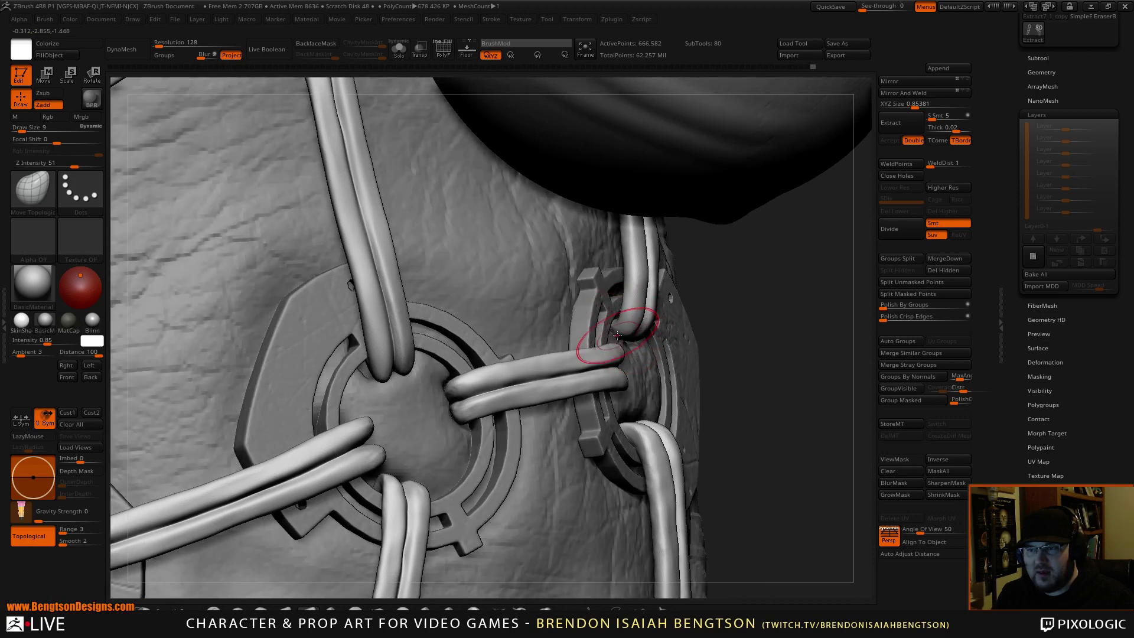
Step: Fit the side cord's ends and the upper cord's ends into the inner ring's hole with the Move Topological brush at draw size 9
{"action": "mouse_move", "coordinate": [785, 351]}
{"action": "right_mouse_down"}
{"action": "mouse_move", "coordinate": [641, 353]}
{"action": "mouse_move", "coordinate": [655, 358]}
{"action": "right_mouse_up"}
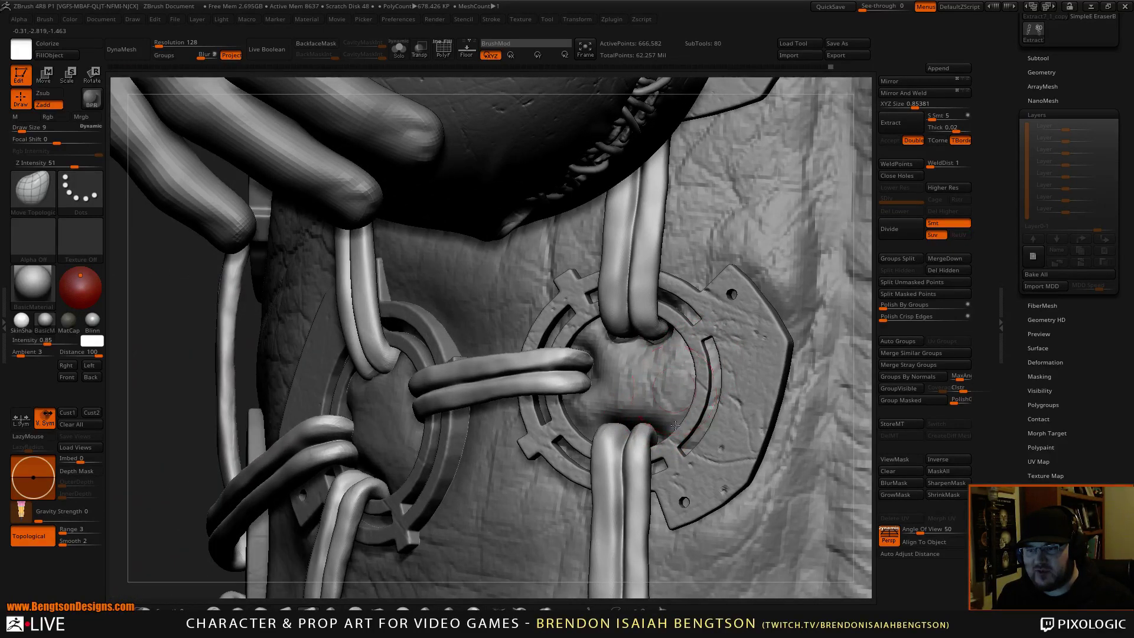
{"action": "right_click_drag", "start_coordinate": [668, 350], "coordinate": [794, 355]}
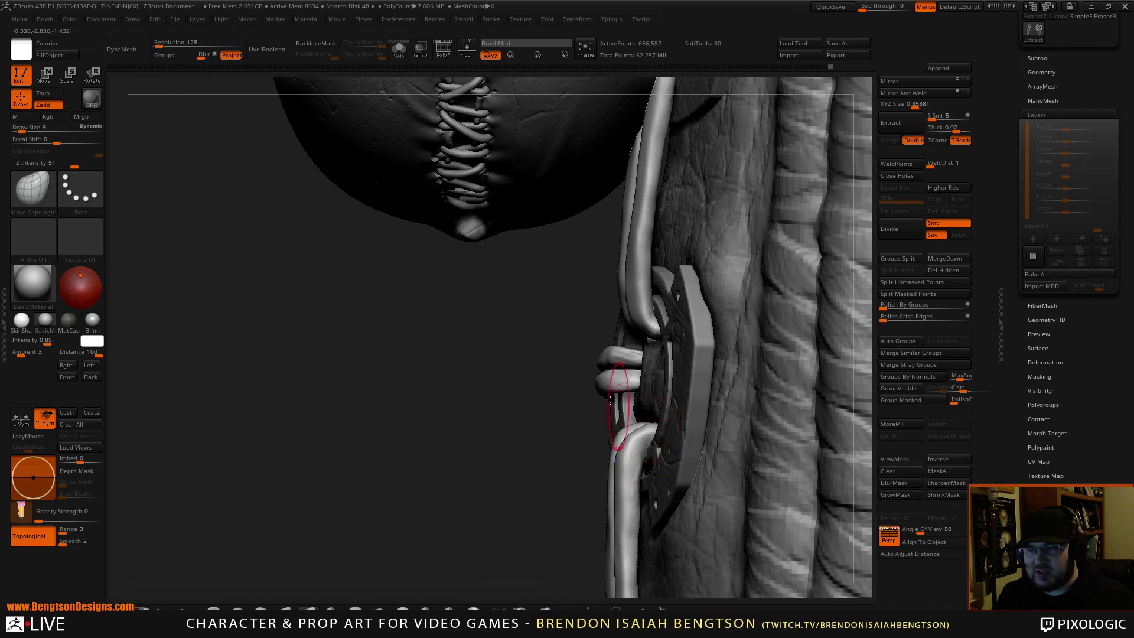
{"action": "left_click_drag", "start_coordinate": [521, 443], "coordinate": [739, 313]}
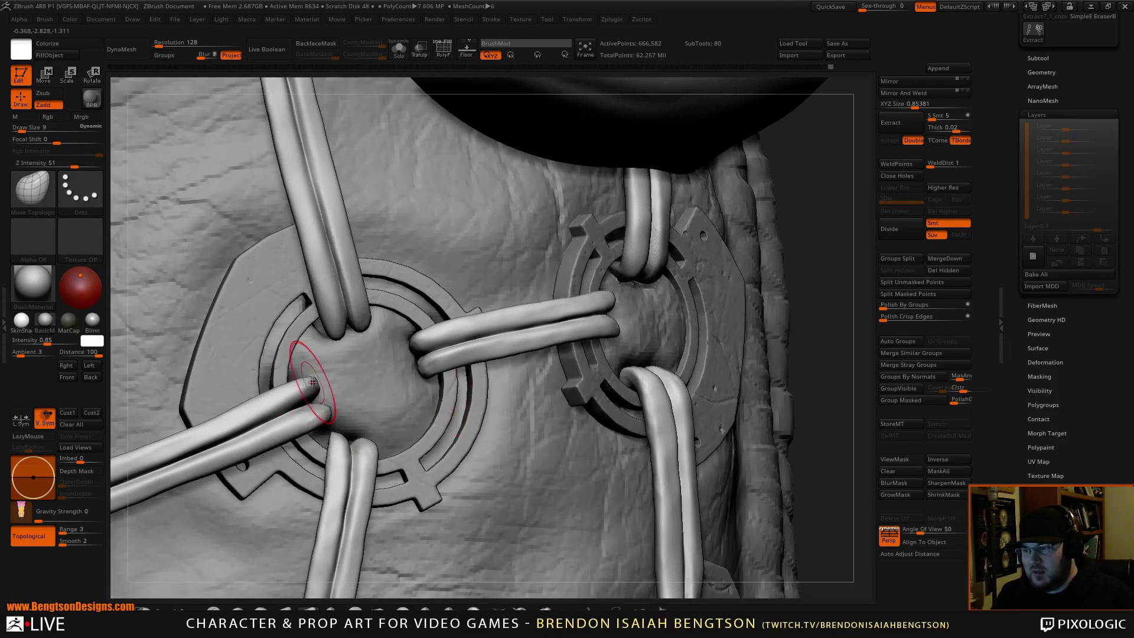
{"action": "left_click_drag", "start_coordinate": [316, 381], "coordinate": [317, 415]}
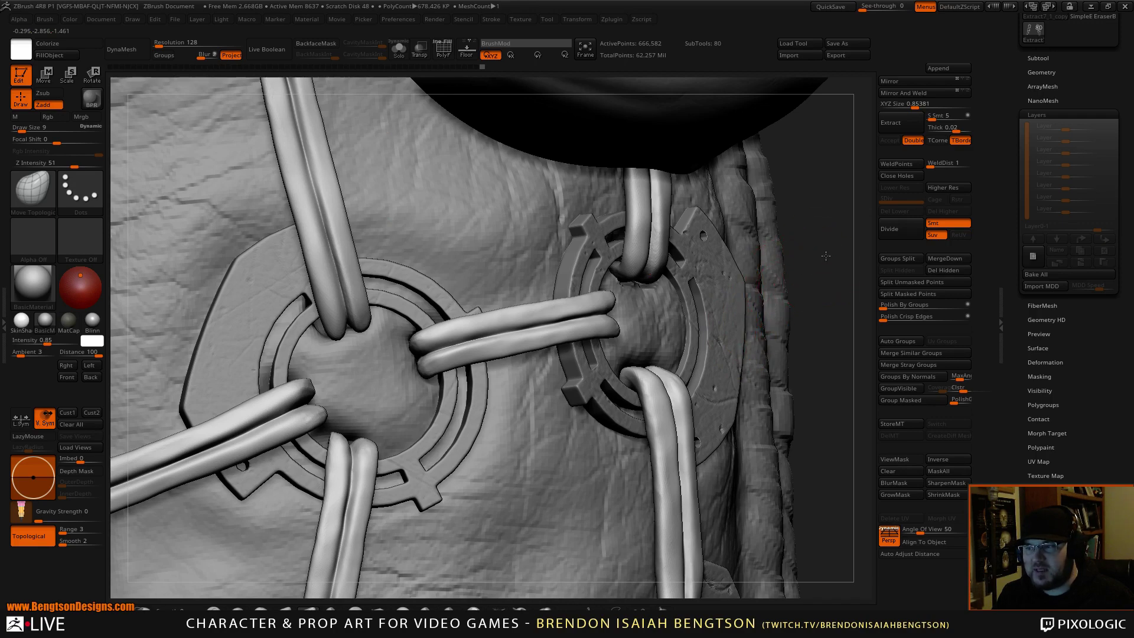
{"action": "left_click_drag", "start_coordinate": [826, 256], "coordinate": [791, 258]}
{"action": "left_click_drag", "start_coordinate": [335, 336], "coordinate": [370, 329]}
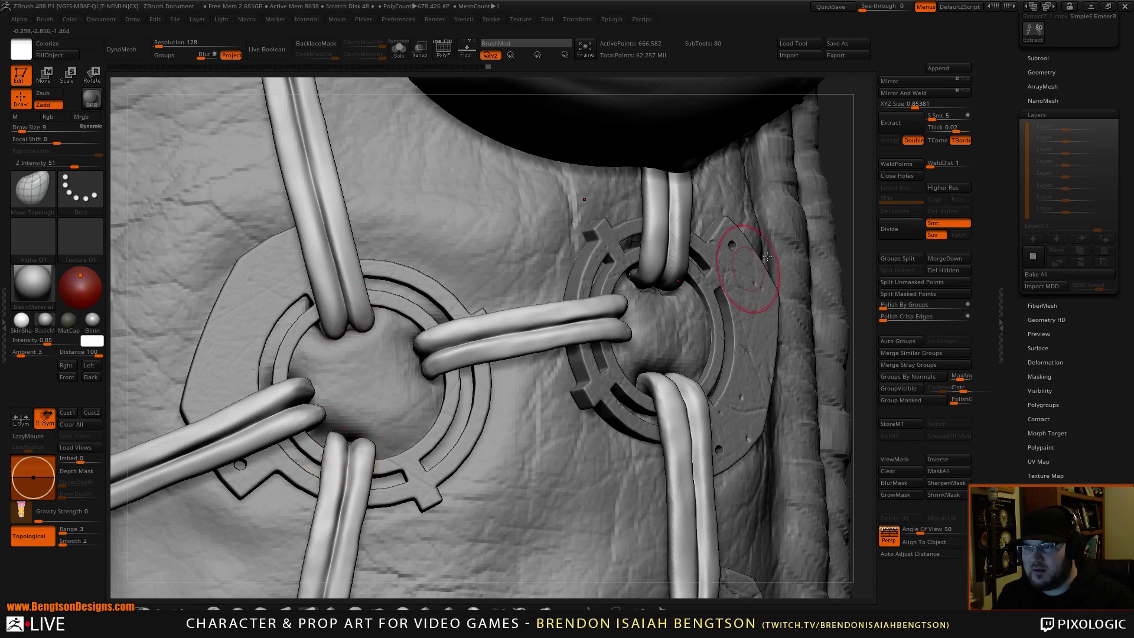
Step: At draw size 6, adjust the upper part of the cord running from the inner ring down to the next ring
{"action": "left_click_drag", "start_coordinate": [847, 209], "coordinate": [775, 72], "text": "alt"}
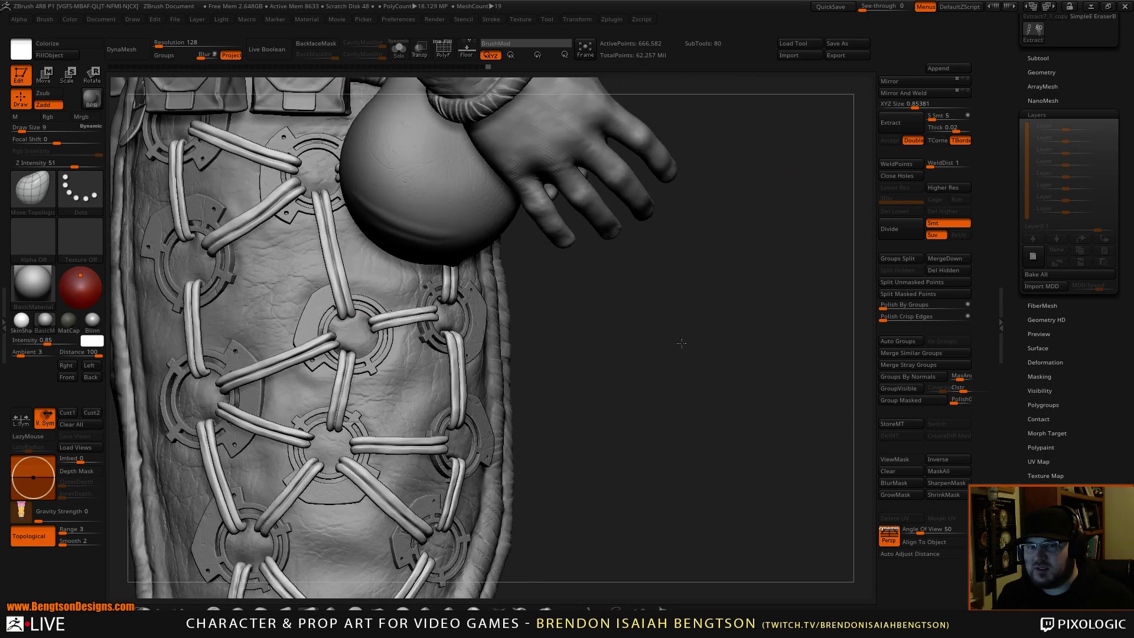
{"action": "left_click_drag", "start_coordinate": [671, 326], "coordinate": [705, 279], "text": "alt"}
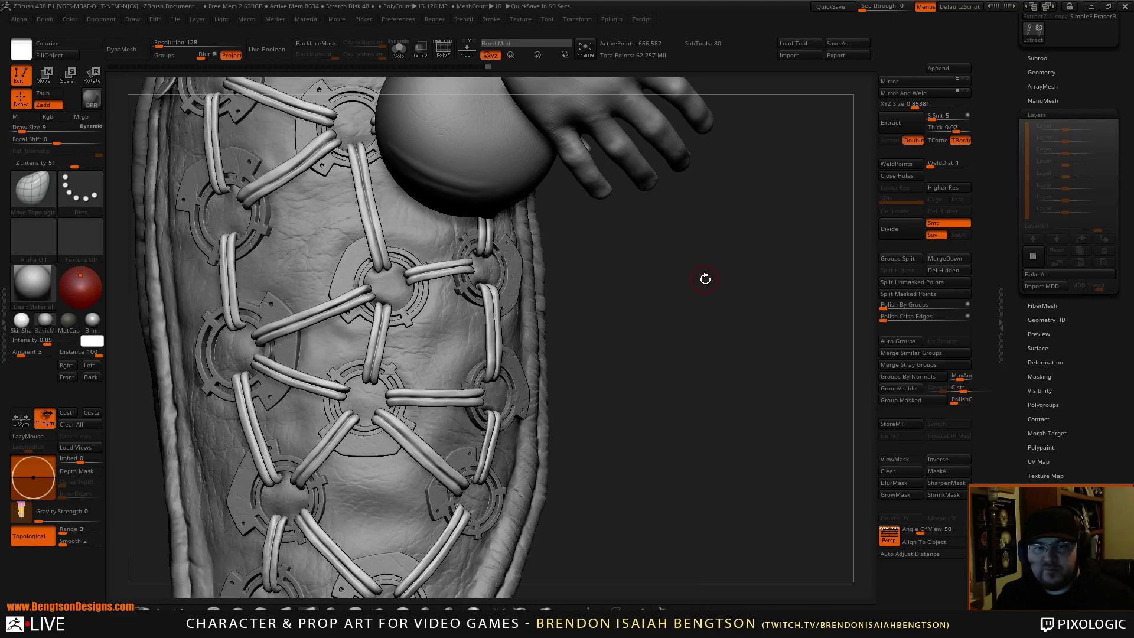
{"action": "left_click_drag", "start_coordinate": [753, 397], "coordinate": [794, 482]}
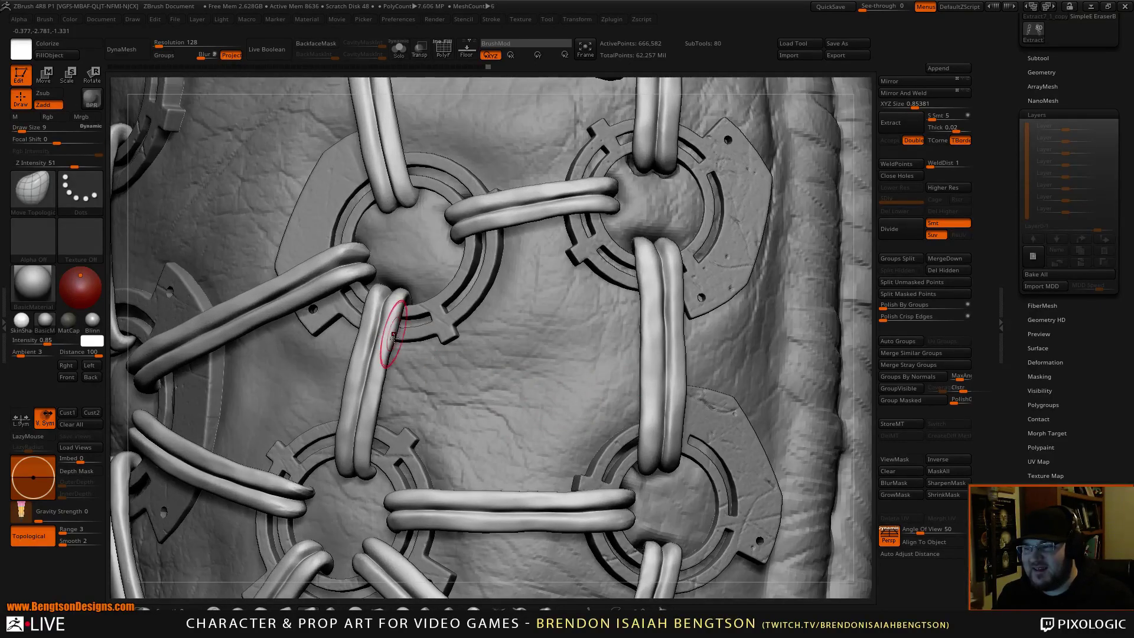
{"action": "right_click_drag", "start_coordinate": [388, 344], "coordinate": [437, 378]}
{"action": "key", "text": "space"}
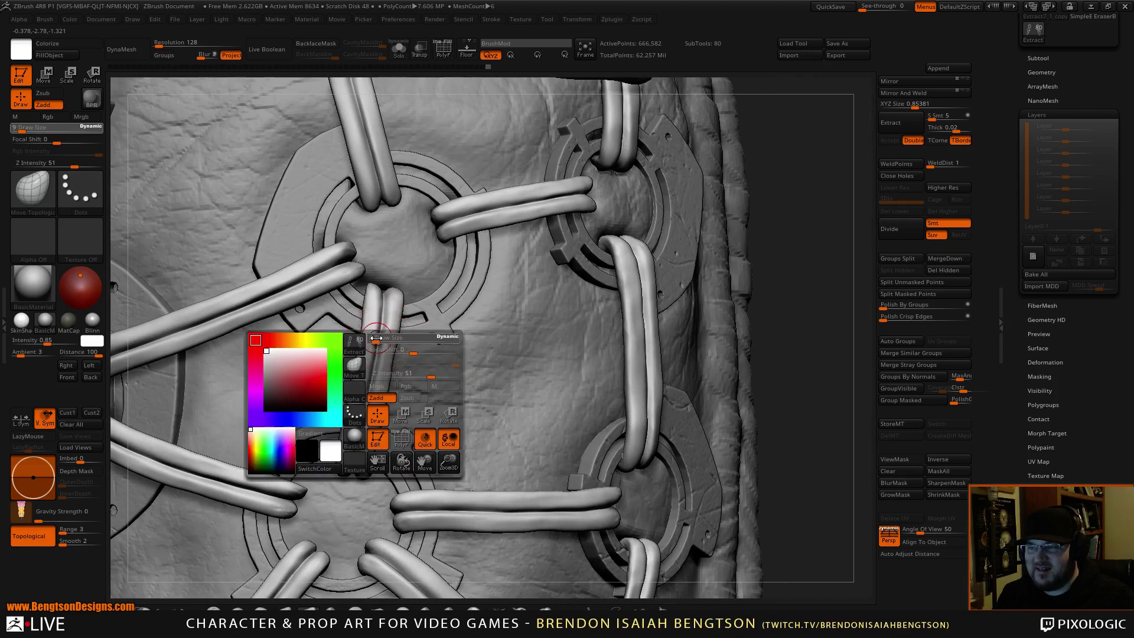
{"action": "left_click_drag", "start_coordinate": [377, 339], "coordinate": [377, 340]}
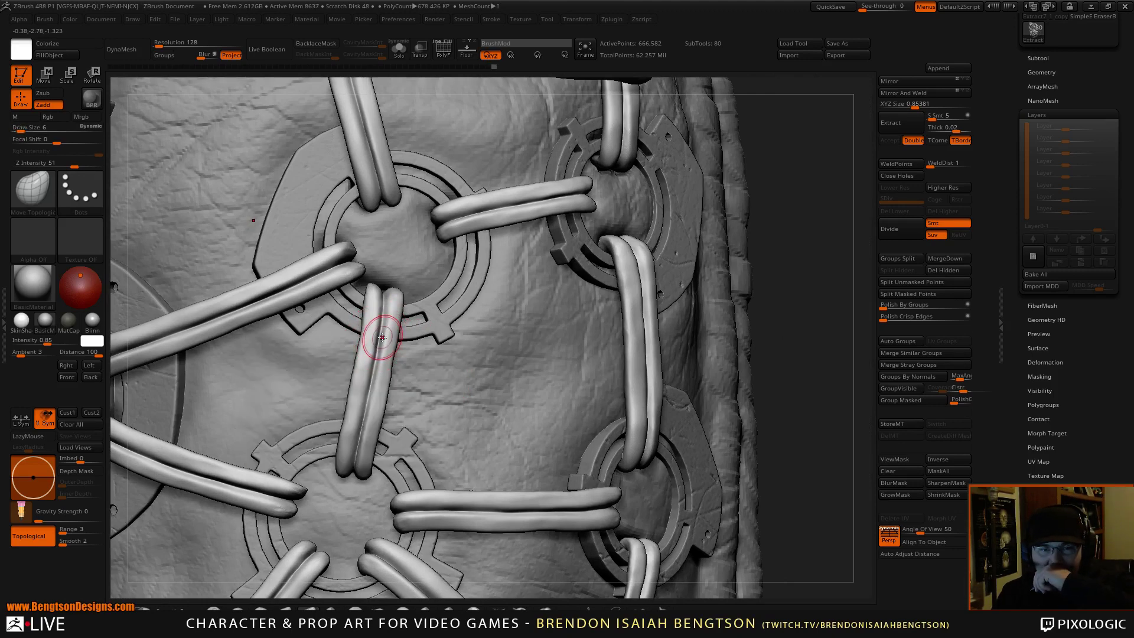
Step: At draw size 11, adjust the ends of the diagonal and horizontal cords in the hole of the next ring down
{"action": "left_click_drag", "start_coordinate": [819, 355], "coordinate": [798, 194], "text": "alt"}
{"action": "left_click_drag", "start_coordinate": [810, 264], "coordinate": [809, 251]}
{"action": "key", "text": "space"}
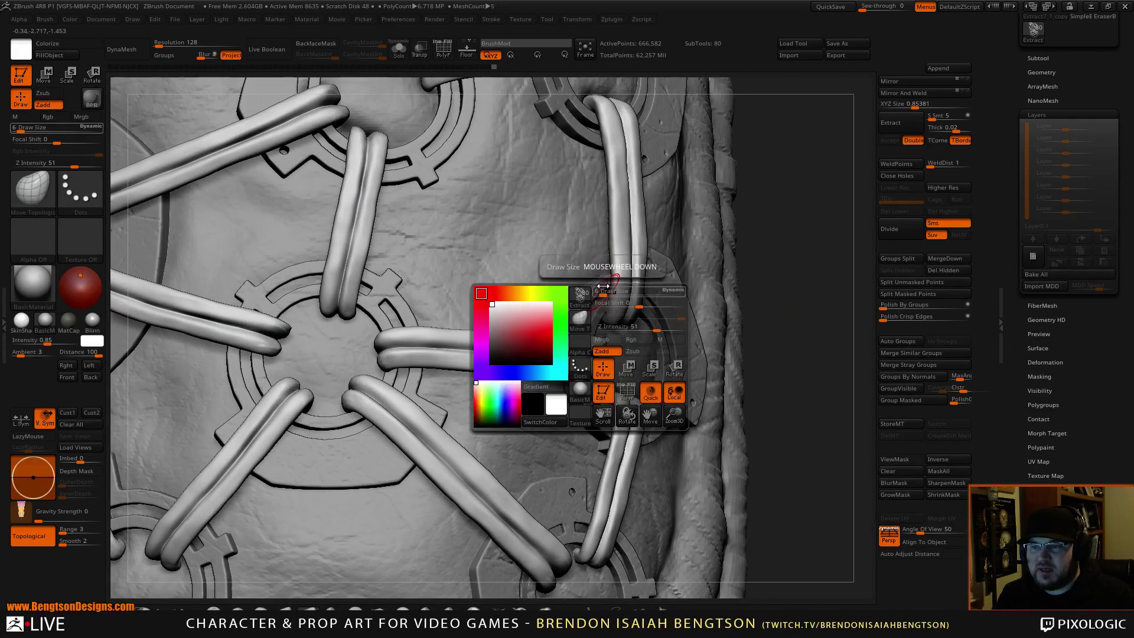
{"action": "left_click_drag", "start_coordinate": [603, 291], "coordinate": [606, 290]}
{"action": "mouse_move", "coordinate": [790, 225]}
{"action": "left_mouse_down"}
{"action": "mouse_move", "coordinate": [789, 237]}
{"action": "mouse_move", "coordinate": [749, 234]}
{"action": "left_mouse_up"}
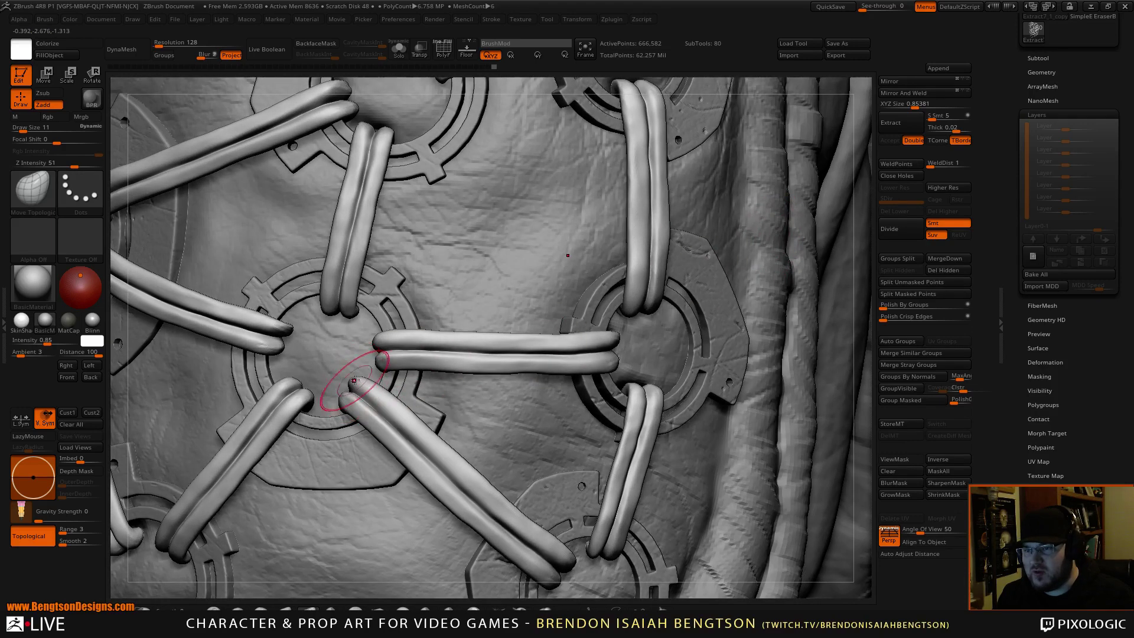
{"action": "right_click_drag", "start_coordinate": [354, 373], "coordinate": [455, 372]}
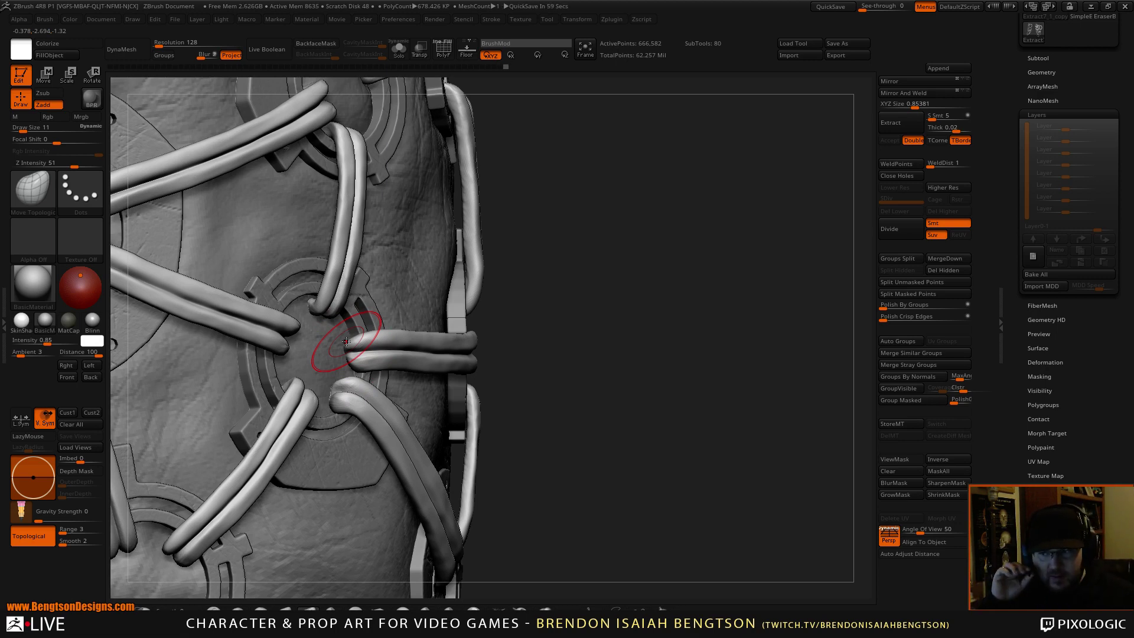
{"action": "left_click_drag", "start_coordinate": [604, 309], "coordinate": [635, 308]}
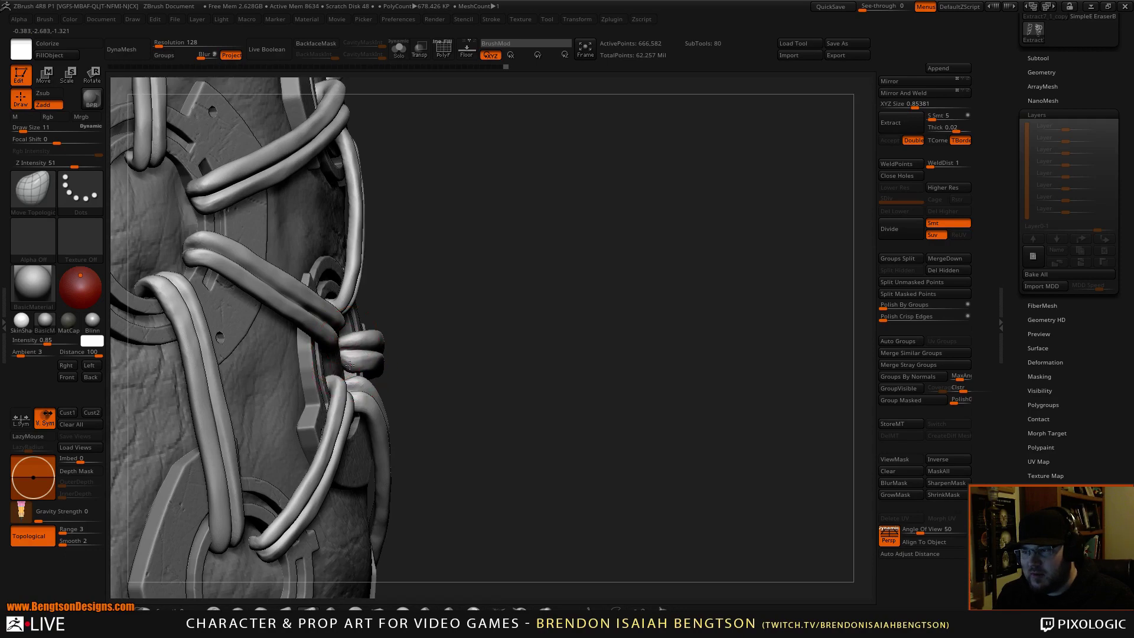
Step: Reshape the diagonal cord leaving that ring at draw size 19, working from the side and from below
{"action": "left_click_drag", "start_coordinate": [454, 343], "coordinate": [500, 467]}
{"action": "left_click_drag", "start_coordinate": [445, 221], "coordinate": [463, 271]}
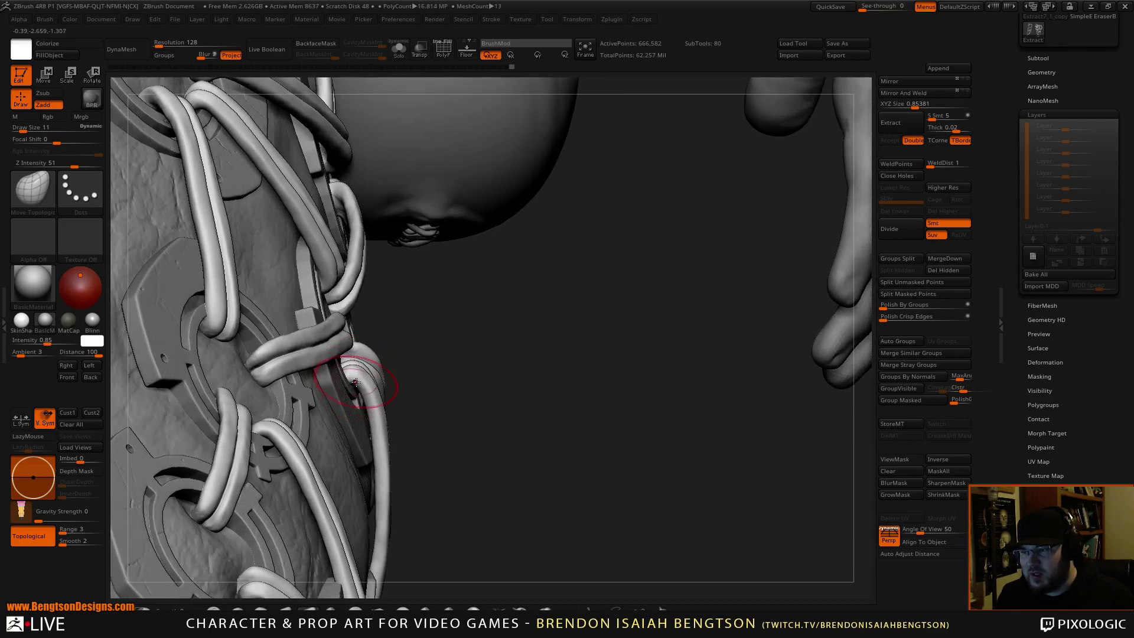
{"action": "key", "text": "space"}
{"action": "left_click_drag", "start_coordinate": [365, 385], "coordinate": [368, 384]}
{"action": "left_click_drag", "start_coordinate": [385, 415], "coordinate": [386, 420]}
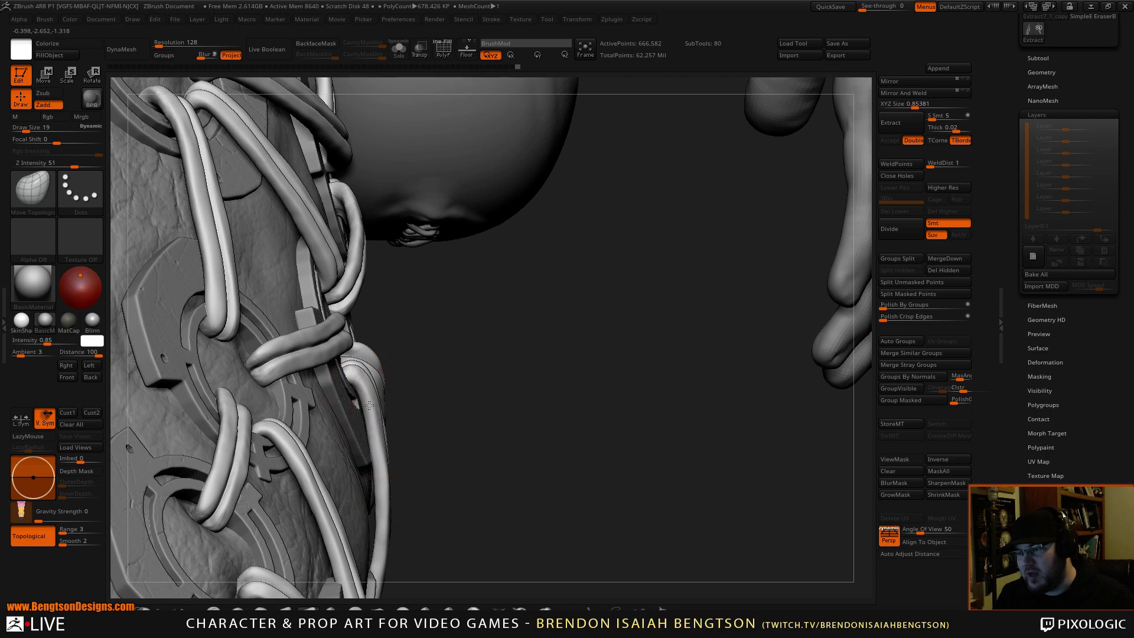
{"action": "mouse_move", "coordinate": [469, 381]}
{"action": "left_mouse_down"}
{"action": "mouse_move", "coordinate": [361, 401]}
{"action": "mouse_move", "coordinate": [380, 403]}
{"action": "mouse_move", "coordinate": [380, 416]}
{"action": "left_mouse_up"}
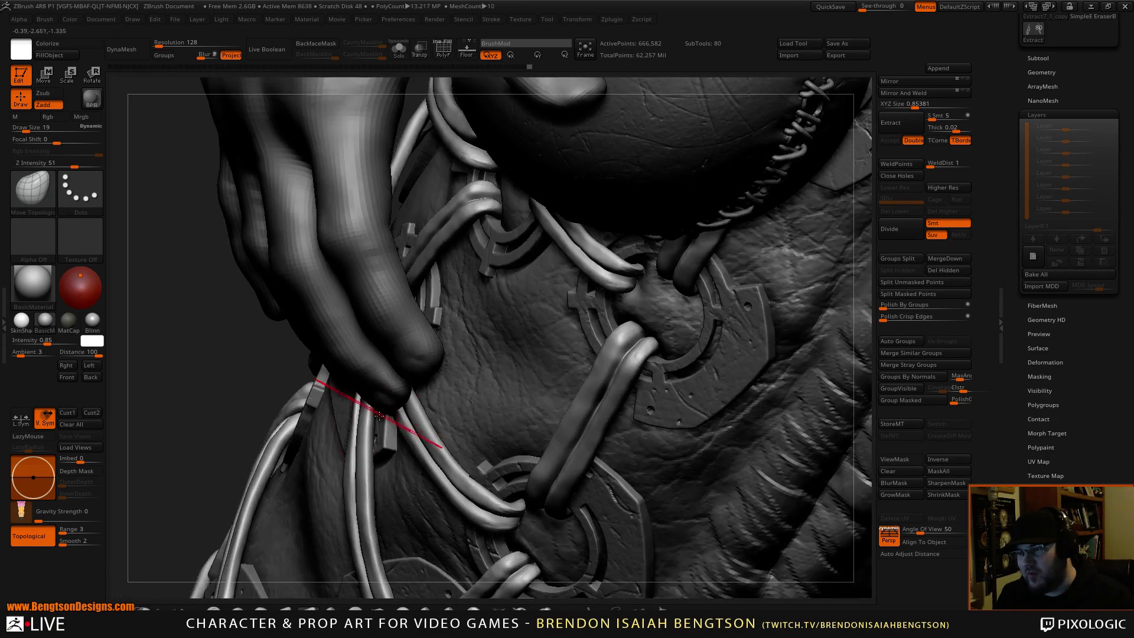
{"action": "left_click_drag", "start_coordinate": [206, 411], "coordinate": [248, 384]}
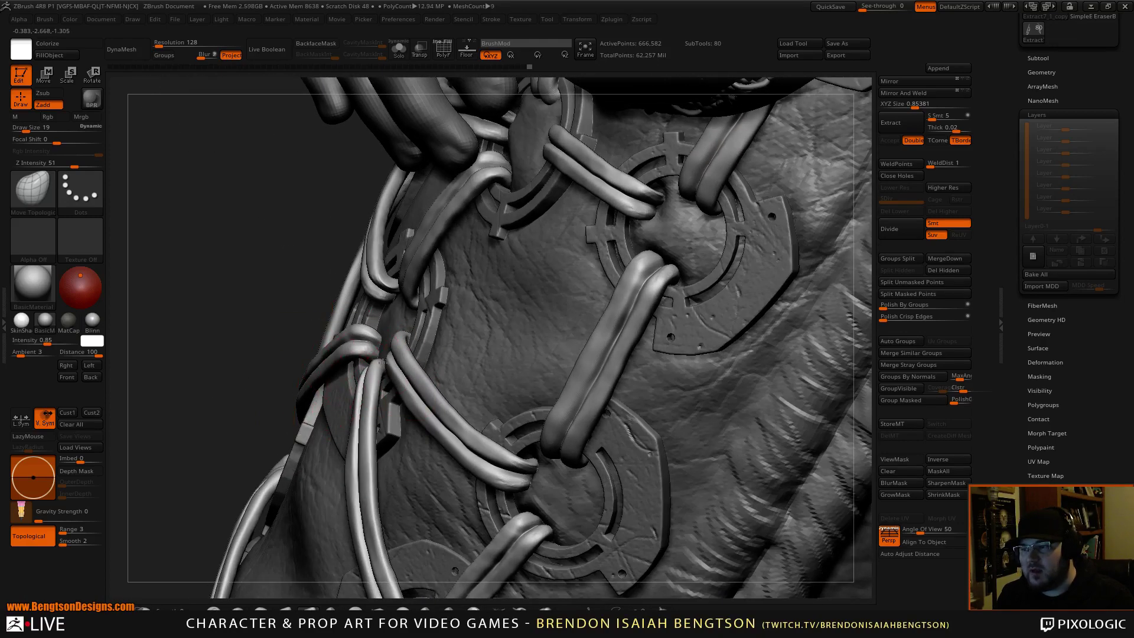
{"action": "left_click_drag", "start_coordinate": [229, 315], "coordinate": [342, 369]}
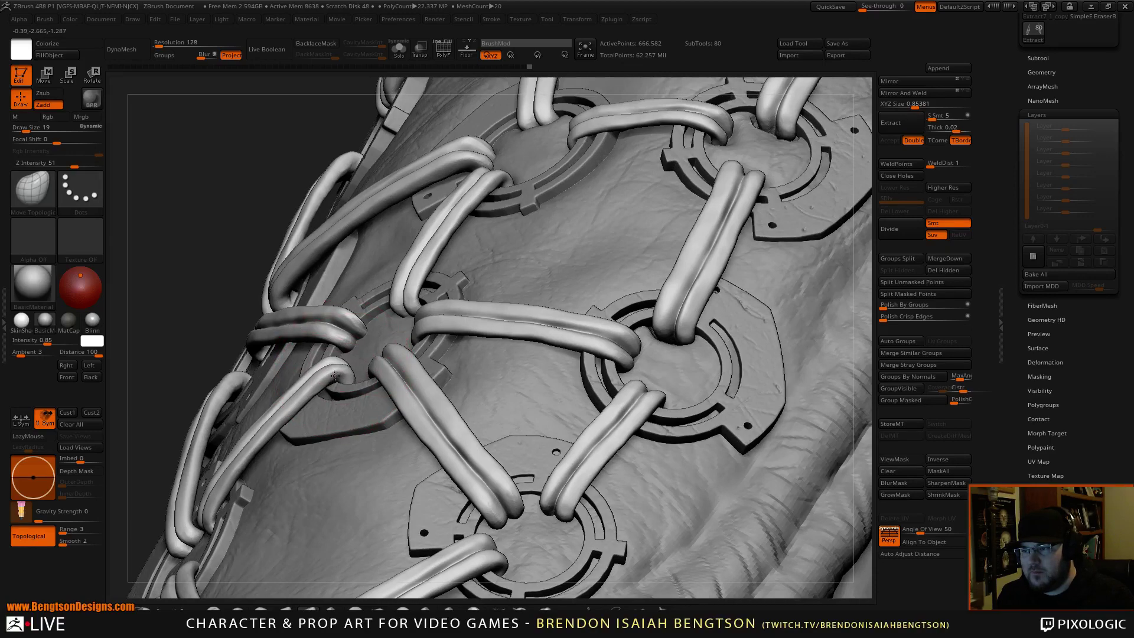
{"action": "left_click_drag", "start_coordinate": [207, 262], "coordinate": [233, 253]}
{"action": "right_click_drag", "start_coordinate": [233, 252], "coordinate": [270, 330]}
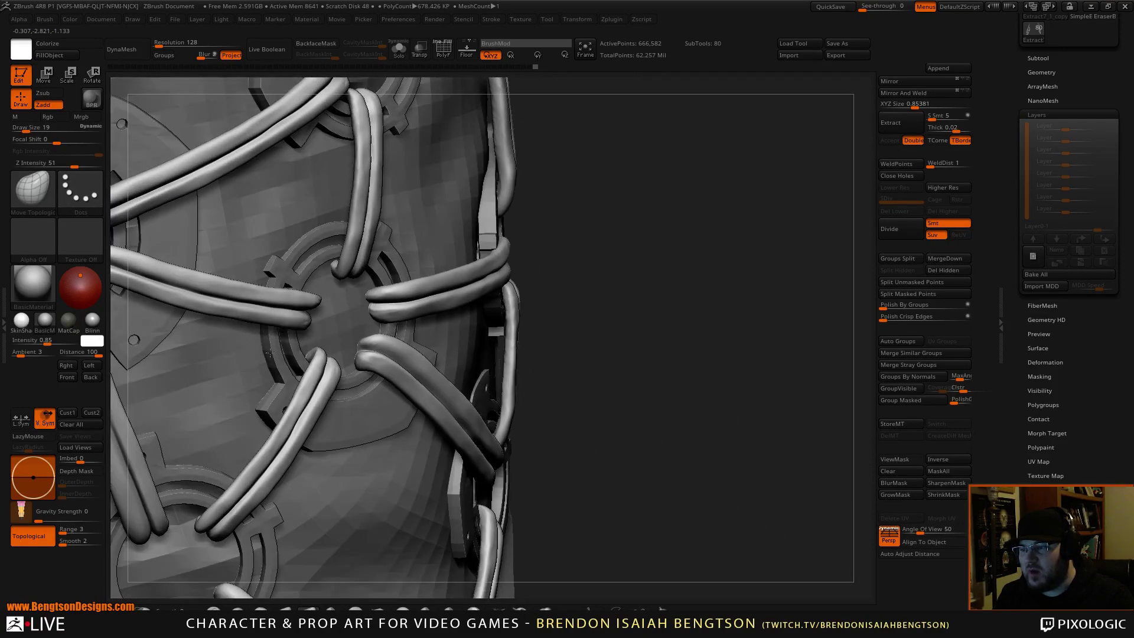
Step: Refine the diagonal cord towards the lower outer ring at draw size 12
{"action": "left_click_drag", "start_coordinate": [555, 317], "coordinate": [650, 347]}
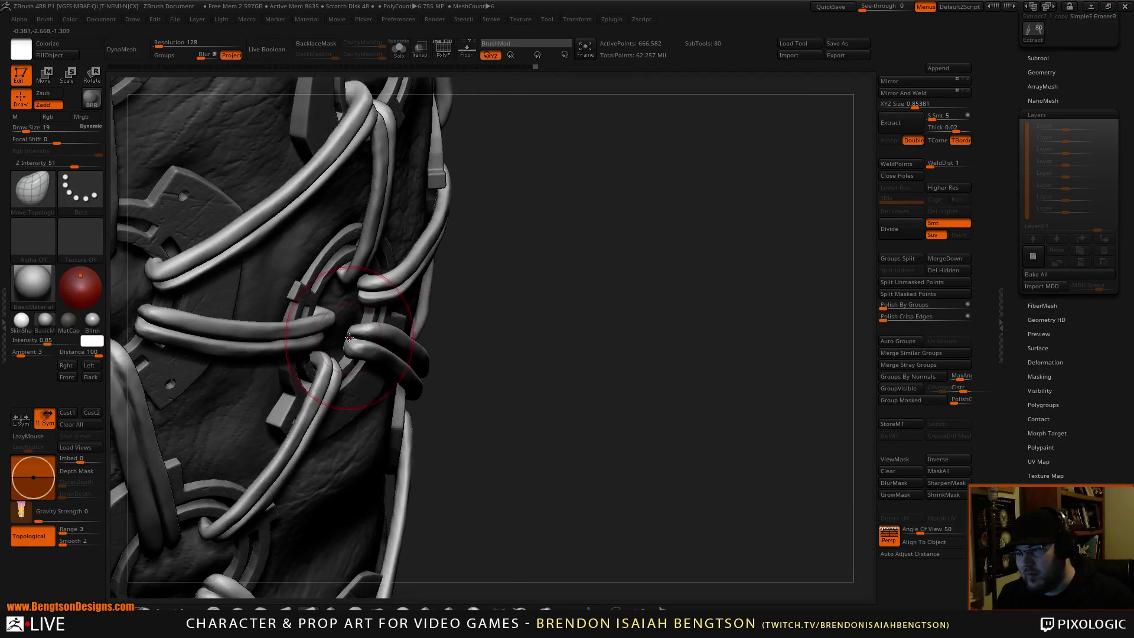
{"action": "mouse_move", "coordinate": [484, 303]}
{"action": "left_mouse_down"}
{"action": "mouse_move", "coordinate": [438, 268]}
{"action": "mouse_move", "coordinate": [447, 250]}
{"action": "mouse_move", "coordinate": [455, 258]}
{"action": "left_mouse_up"}
{"action": "key", "text": "space"}
{"action": "key", "text": "space"}
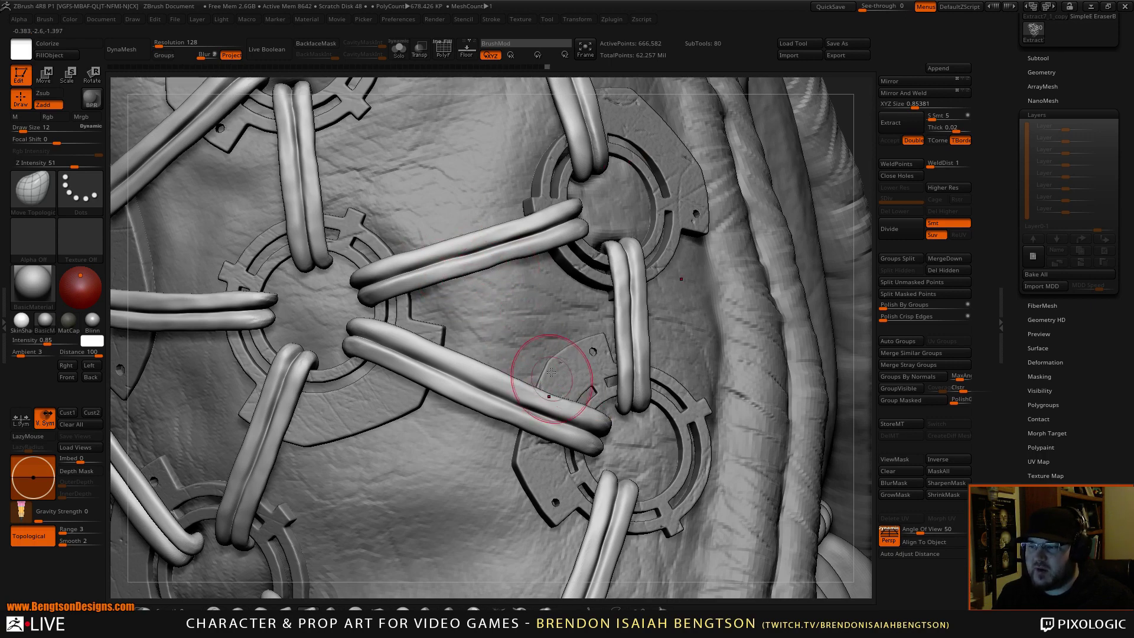
Step: Adjust the cord ends around the lower outer ring's hole at draw size 5
{"action": "right_click_drag", "start_coordinate": [566, 416], "coordinate": [552, 313], "text": "alt"}
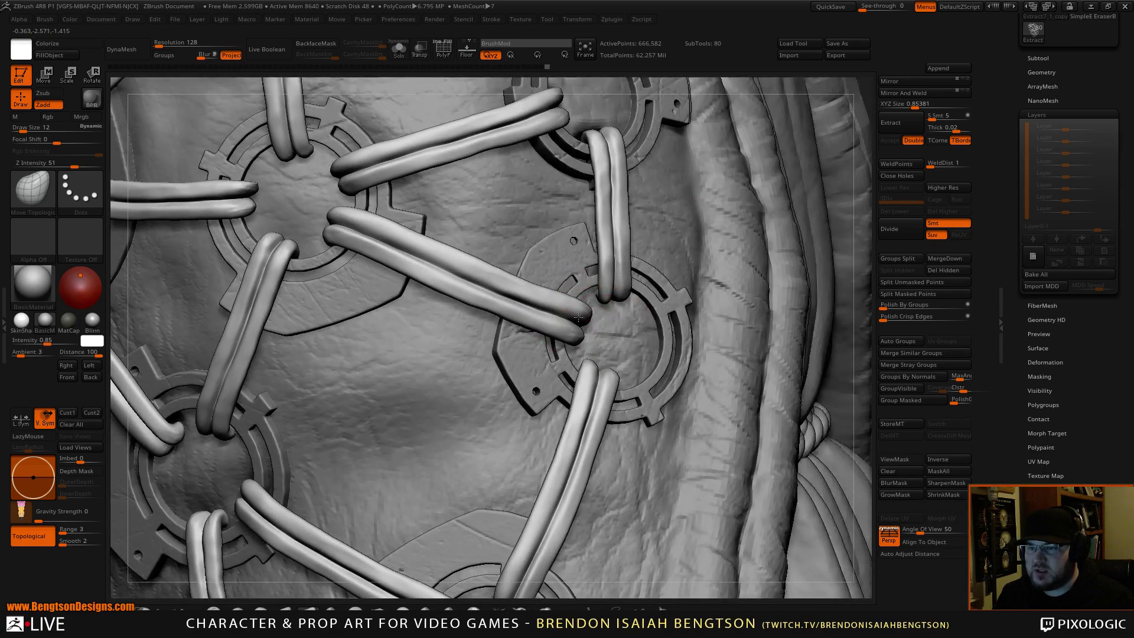
{"action": "right_click_drag", "start_coordinate": [638, 315], "coordinate": [570, 317]}
{"action": "right_click_drag", "start_coordinate": [634, 301], "coordinate": [518, 305], "text": "alt"}
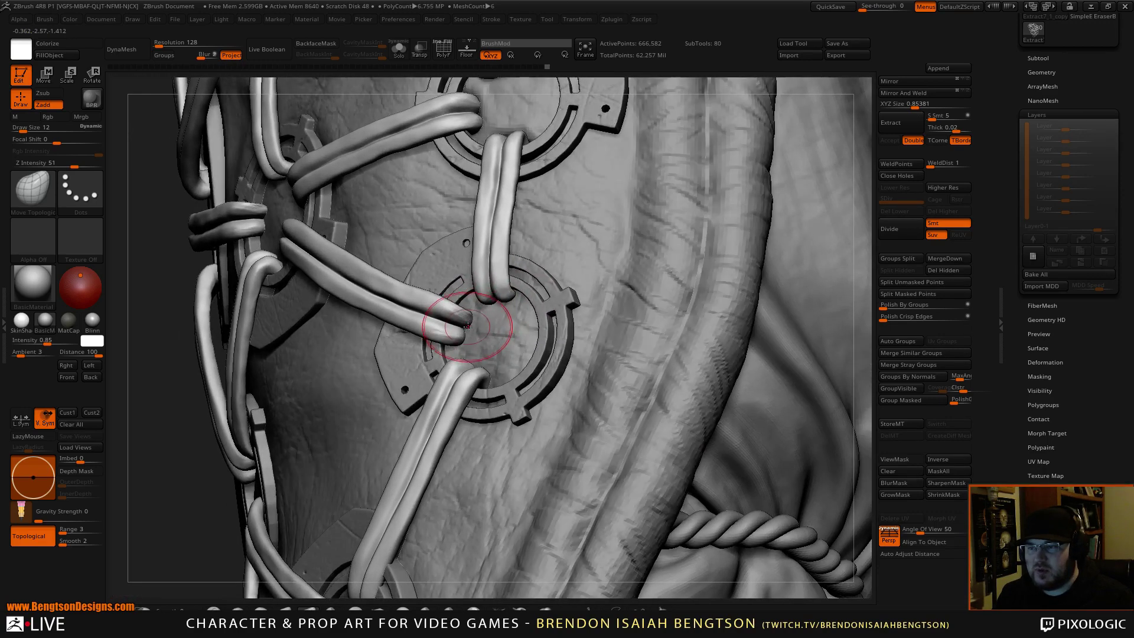
{"action": "right_click_drag", "start_coordinate": [458, 331], "coordinate": [489, 331]}
{"action": "key", "text": "space"}
{"action": "mouse_move", "coordinate": [495, 291]}
{"action": "left_mouse_down"}
{"action": "mouse_move", "coordinate": [480, 290]}
{"action": "mouse_move", "coordinate": [530, 286]}
{"action": "left_mouse_up"}
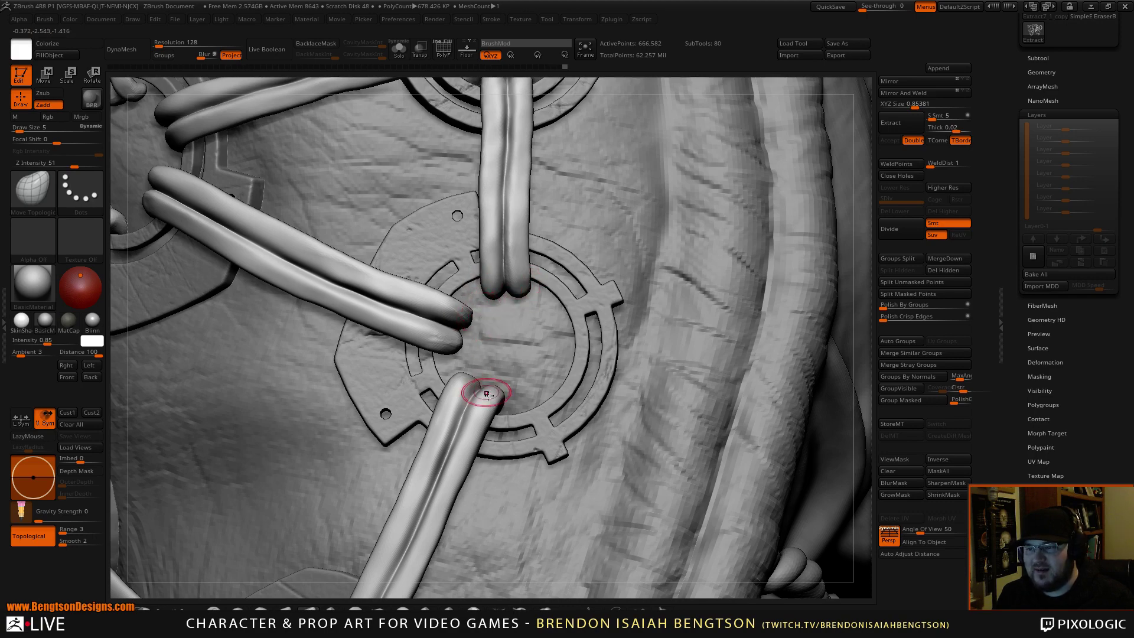
Step: At draw size 17, reshape the short vertical cord between the two outer rings and adjust the cords around the lower ring
{"action": "key", "text": "space"}
{"action": "left_click_drag", "start_coordinate": [496, 381], "coordinate": [501, 381]}
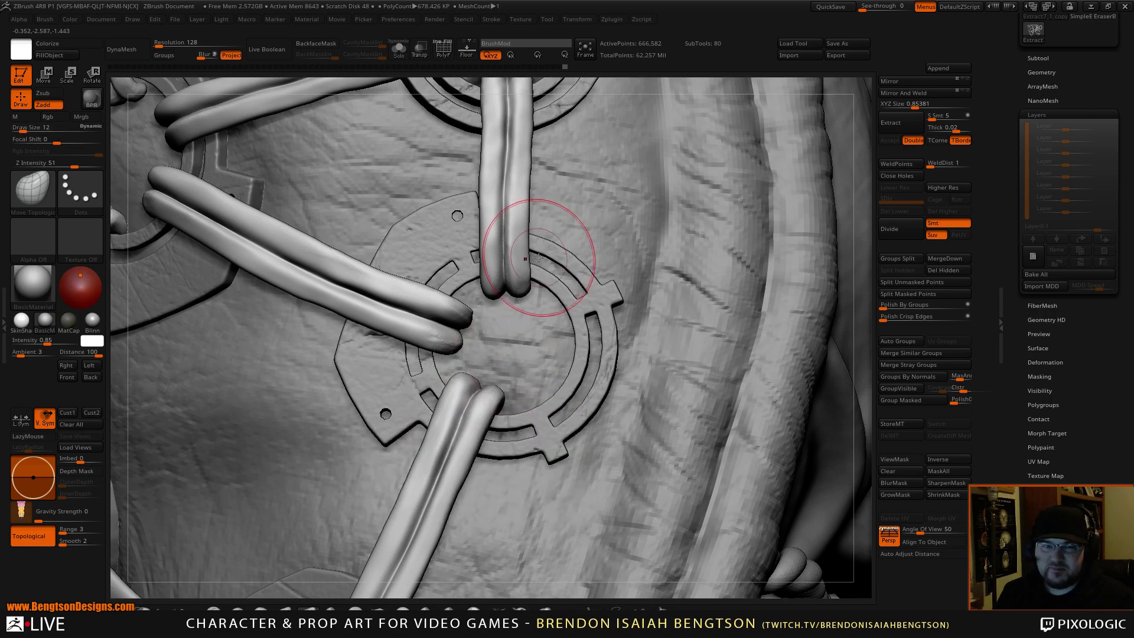
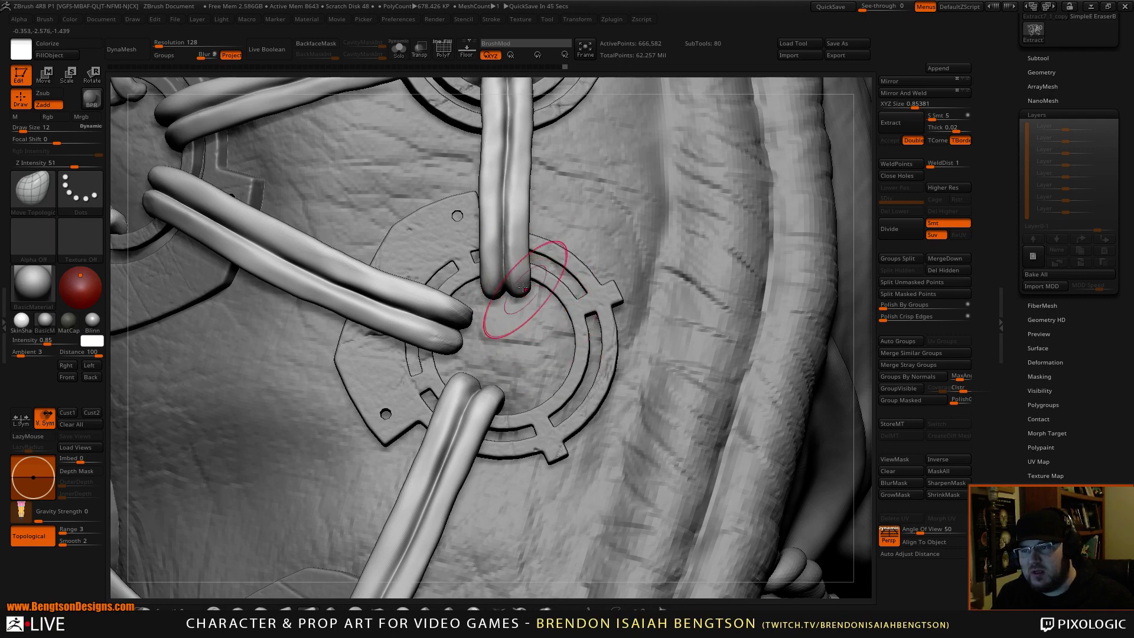
{"action": "right_click_drag", "start_coordinate": [506, 193], "coordinate": [532, 391], "text": "alt"}
{"action": "key", "text": "space"}
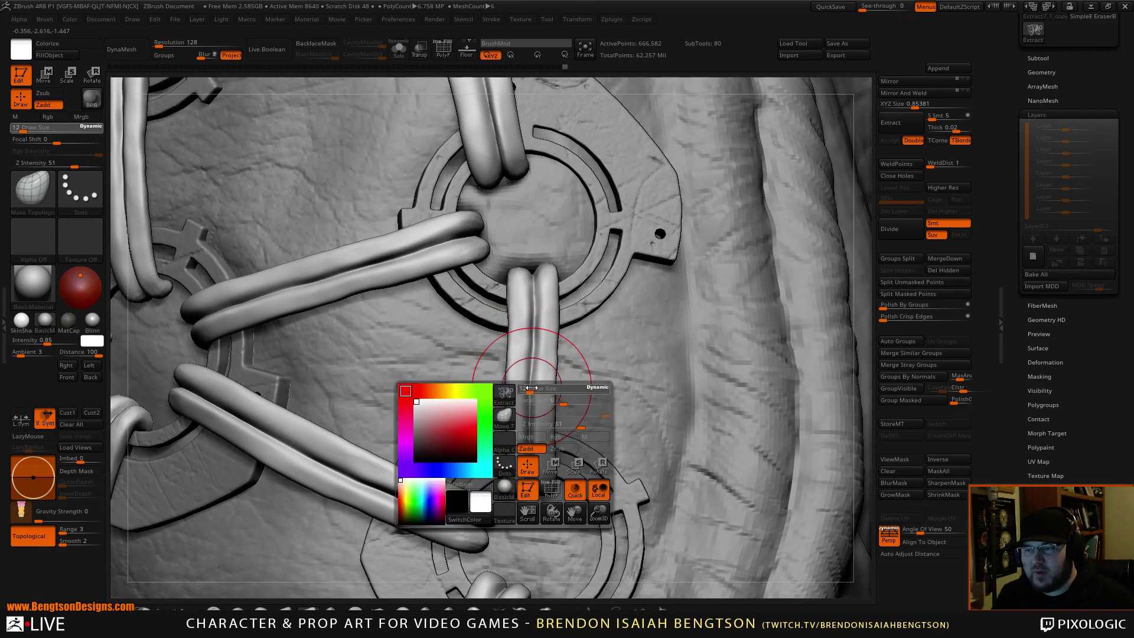
{"action": "left_click_drag", "start_coordinate": [530, 392], "coordinate": [534, 392]}
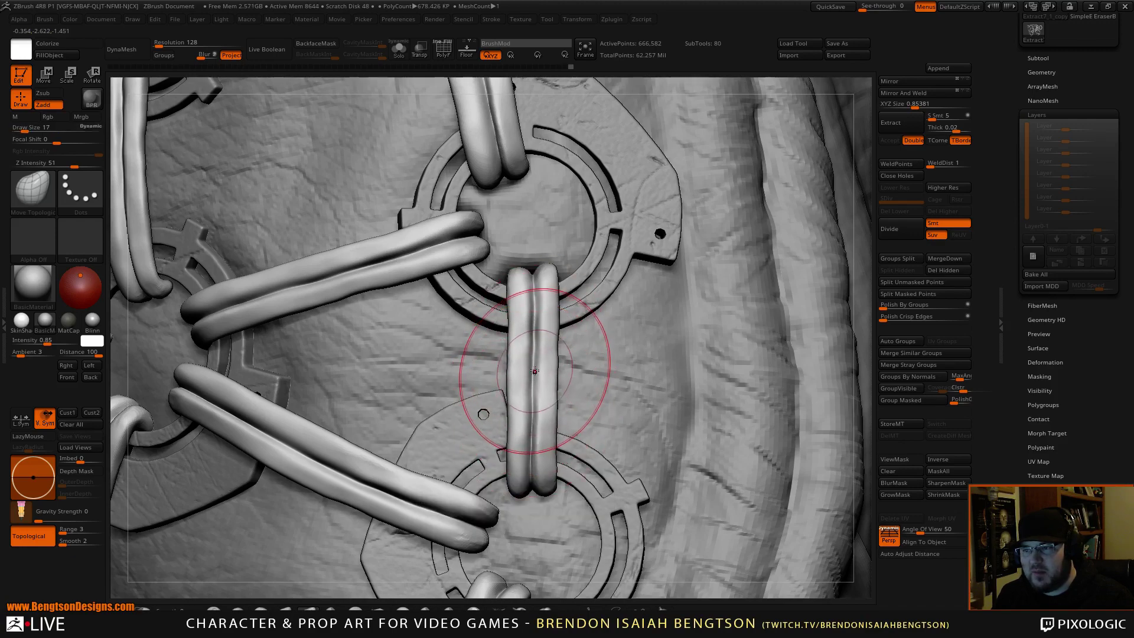
{"action": "mouse_move", "coordinate": [549, 303]}
{"action": "right_mouse_down"}
{"action": "mouse_move", "coordinate": [526, 318]}
{"action": "mouse_move", "coordinate": [510, 311]}
{"action": "mouse_move", "coordinate": [597, 289]}
{"action": "right_mouse_up"}
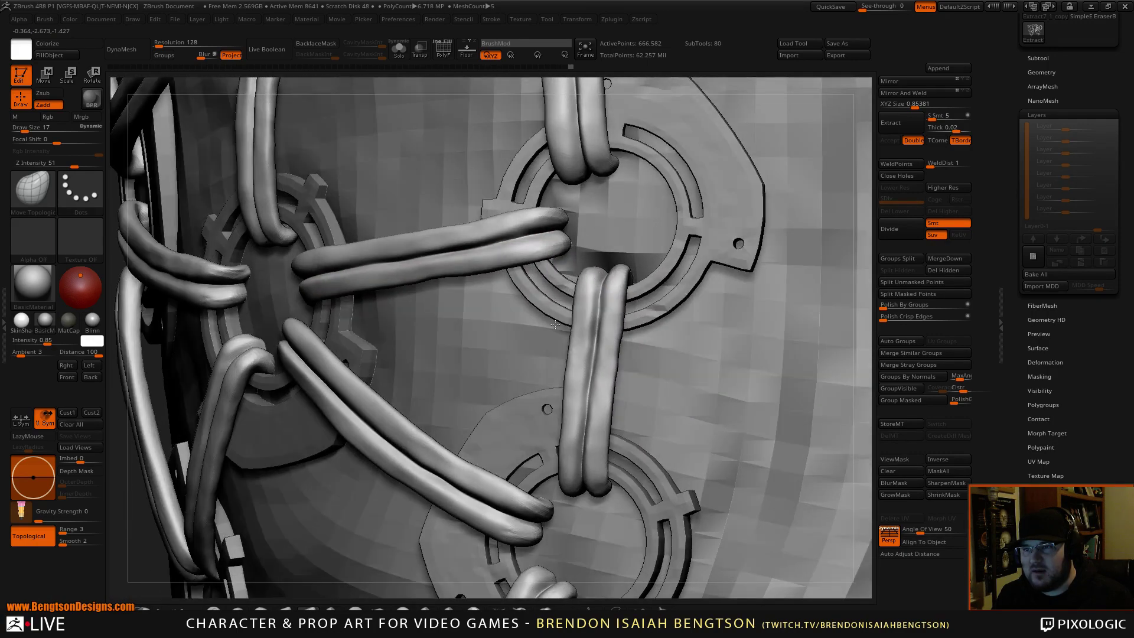
{"action": "mouse_move", "coordinate": [602, 546]}
{"action": "right_mouse_down", "text": "alt"}
{"action": "mouse_move", "coordinate": [546, 313]}
{"action": "mouse_move", "coordinate": [573, 322]}
{"action": "mouse_move", "coordinate": [515, 301]}
{"action": "mouse_move", "coordinate": [525, 309]}
{"action": "right_mouse_up", "text": "alt"}
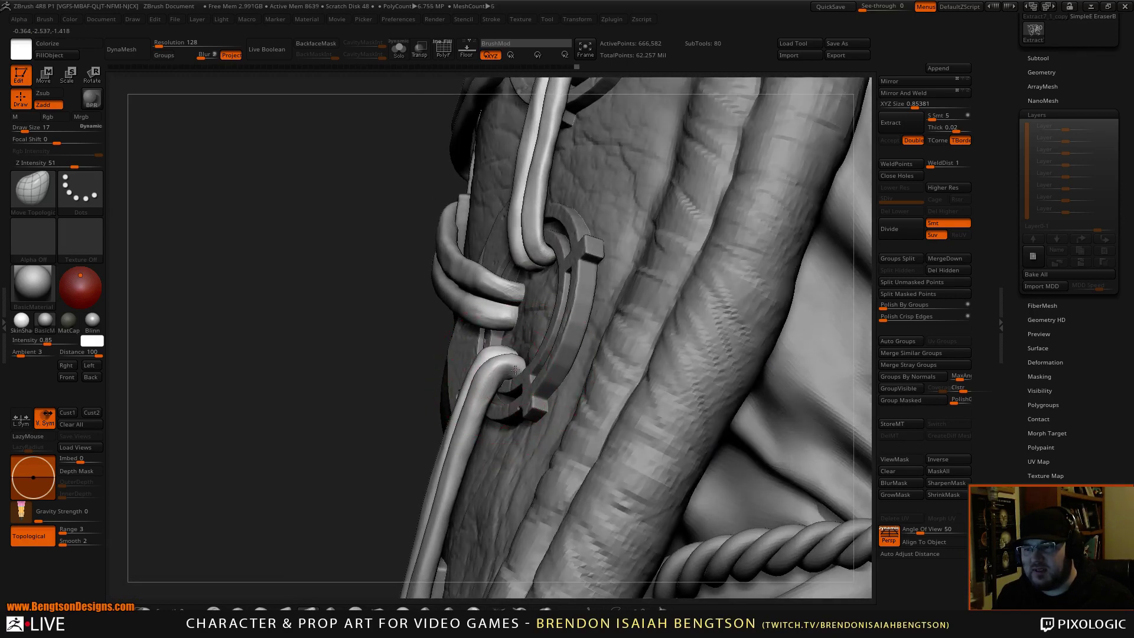
{"action": "right_click_drag", "start_coordinate": [298, 395], "coordinate": [571, 431]}
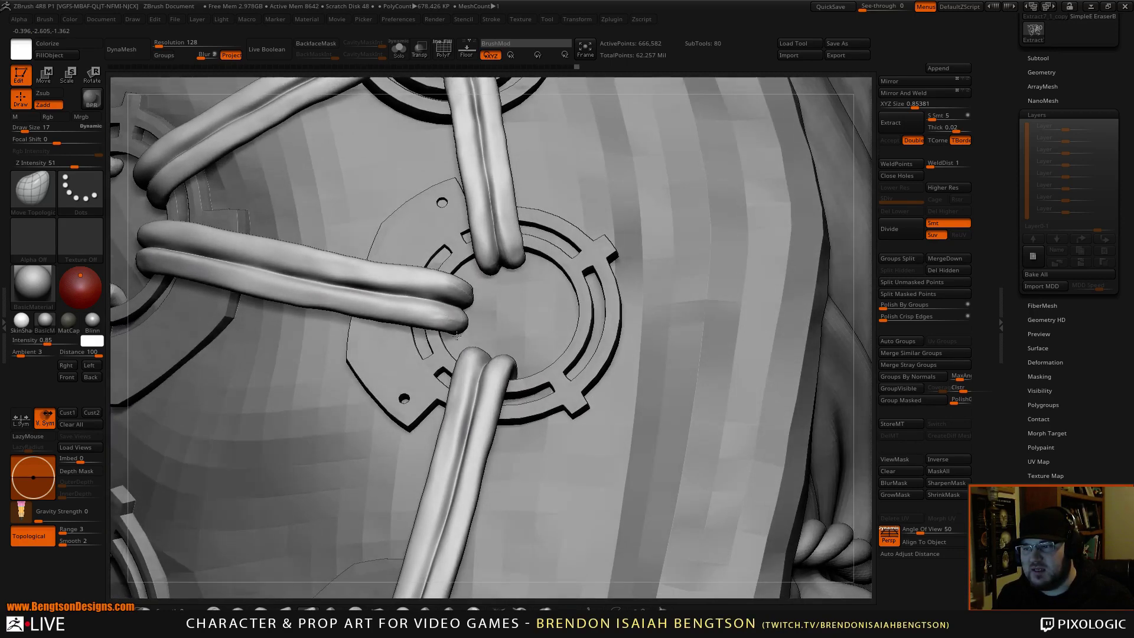
{"action": "right_click_drag", "start_coordinate": [688, 263], "coordinate": [696, 296]}
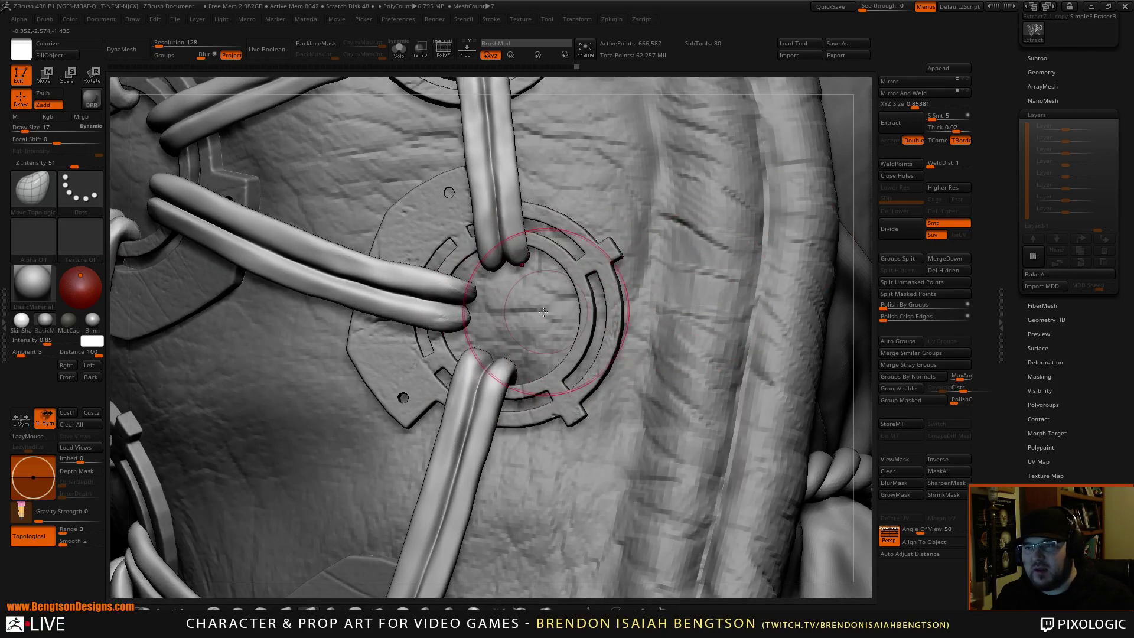
Step: Select the leather thigh panel, turn on transparency, and sculpt the leather at the upper vertical cord's ends with ClayBuildup at draw size 5
{"action": "left_click", "coordinate": [587, 495], "text": "alt"}
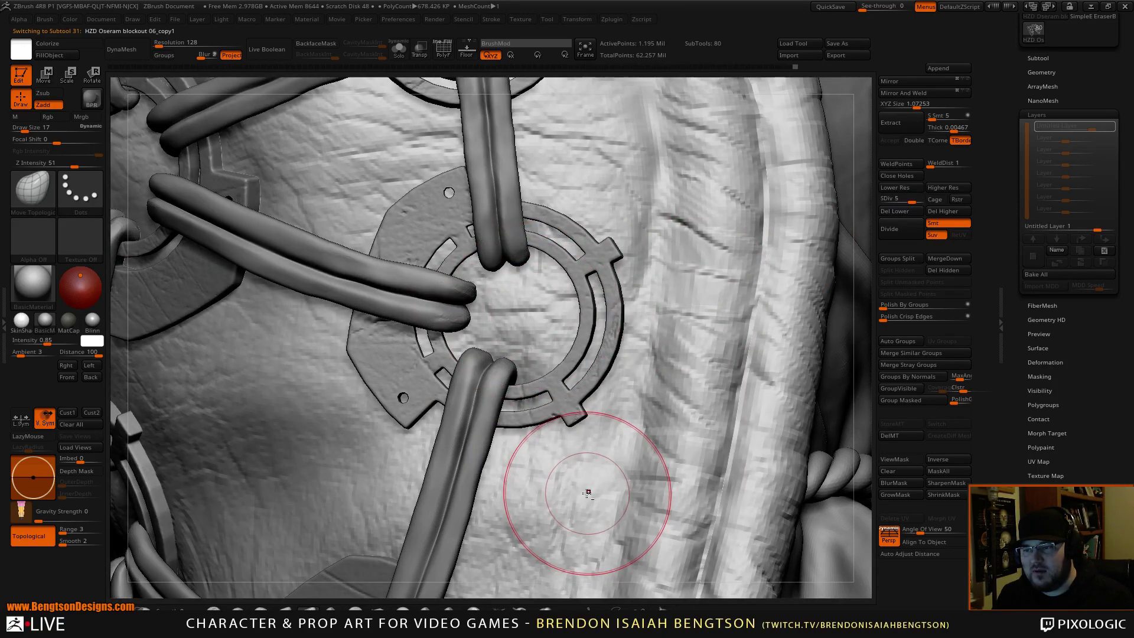
{"action": "key", "text": "b"}
{"action": "key", "text": "c"}
{"action": "key", "text": "b"}
{"action": "key", "text": "space"}
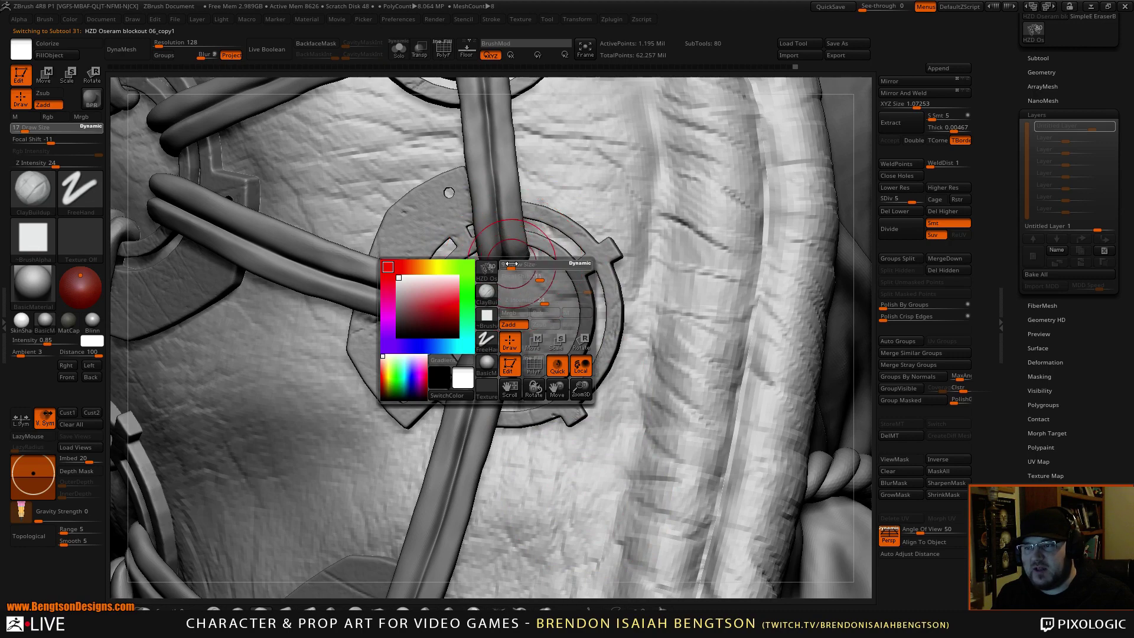
{"action": "left_click", "coordinate": [511, 264]}
{"action": "key", "text": "shift+t"}
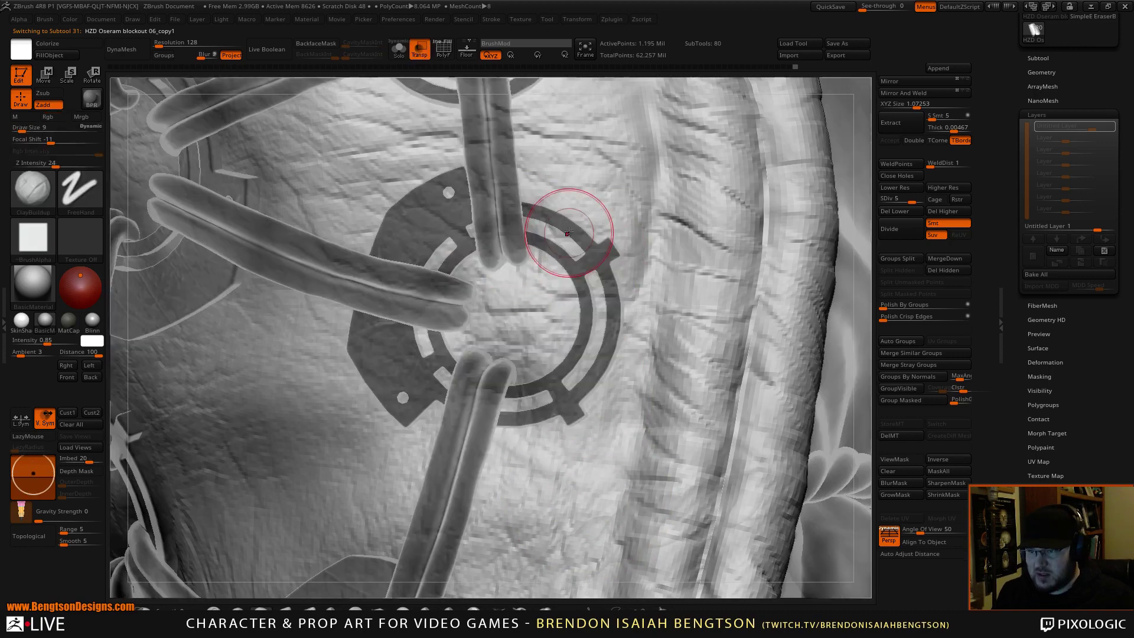
{"action": "key", "text": "space"}
{"action": "left_click", "coordinate": [508, 253]}
{"action": "left_click_drag", "start_coordinate": [509, 253], "coordinate": [505, 253]}
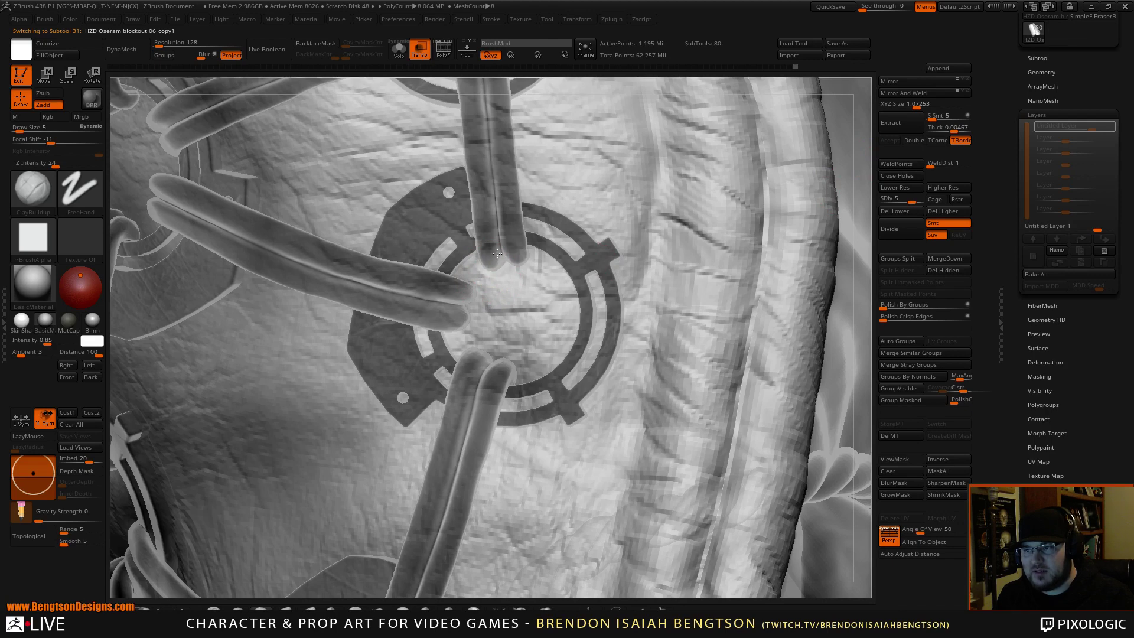
{"action": "left_click_drag", "start_coordinate": [480, 247], "coordinate": [508, 237]}
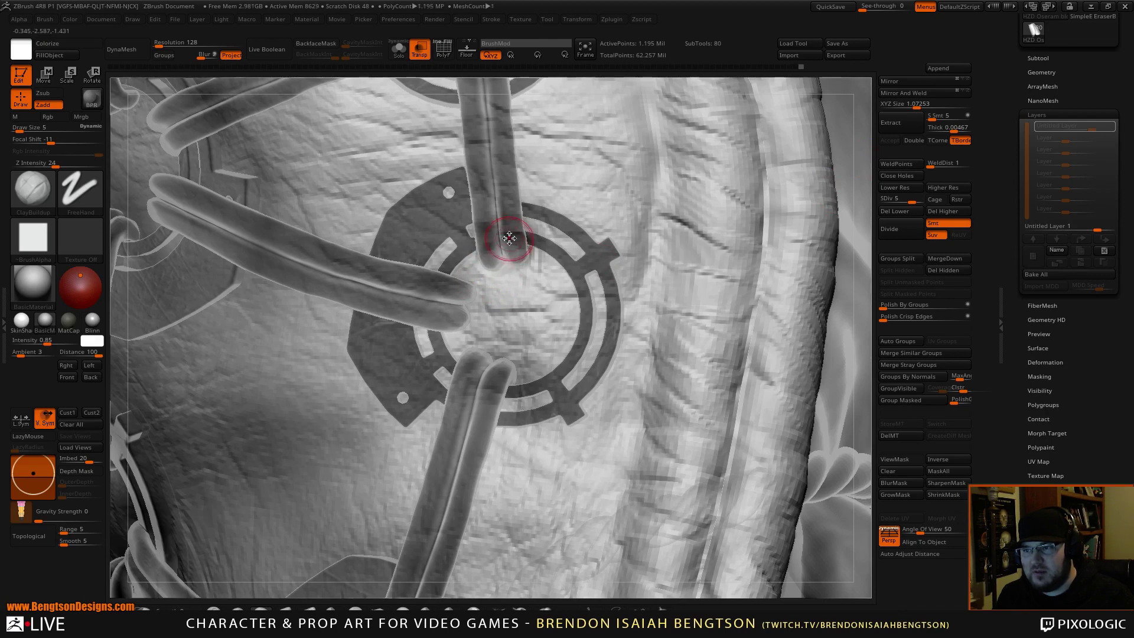
Step: Shape the leather around the upper vertical cord's ends inside the ring with the brush at draw size 8
{"action": "key", "text": "space"}
{"action": "left_click", "coordinate": [509, 237]}
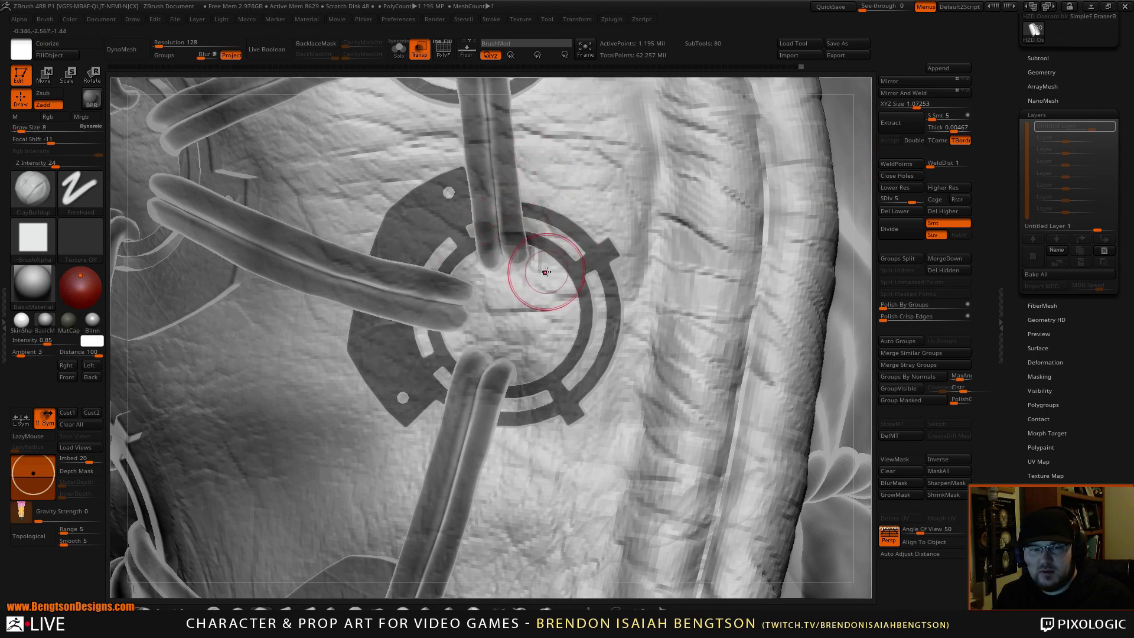
{"action": "mouse_move", "coordinate": [526, 256]}
{"action": "left_mouse_down"}
{"action": "mouse_move", "coordinate": [507, 255]}
{"action": "mouse_move", "coordinate": [512, 273]}
{"action": "mouse_move", "coordinate": [502, 271]}
{"action": "mouse_move", "coordinate": [505, 240]}
{"action": "mouse_move", "coordinate": [476, 236]}
{"action": "left_mouse_up"}
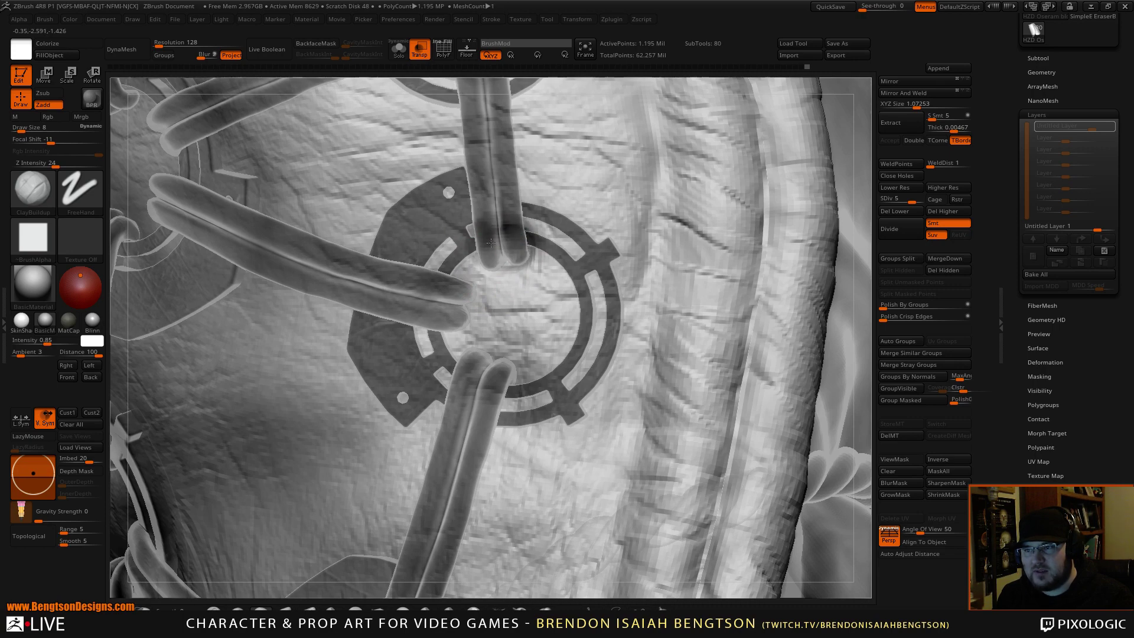
Step: Check the concept art behind the window, and carve the leather where the diagonal cord's ends enter the ring
{"action": "left_click_drag", "start_coordinate": [864, 7], "coordinate": [896, 11]}
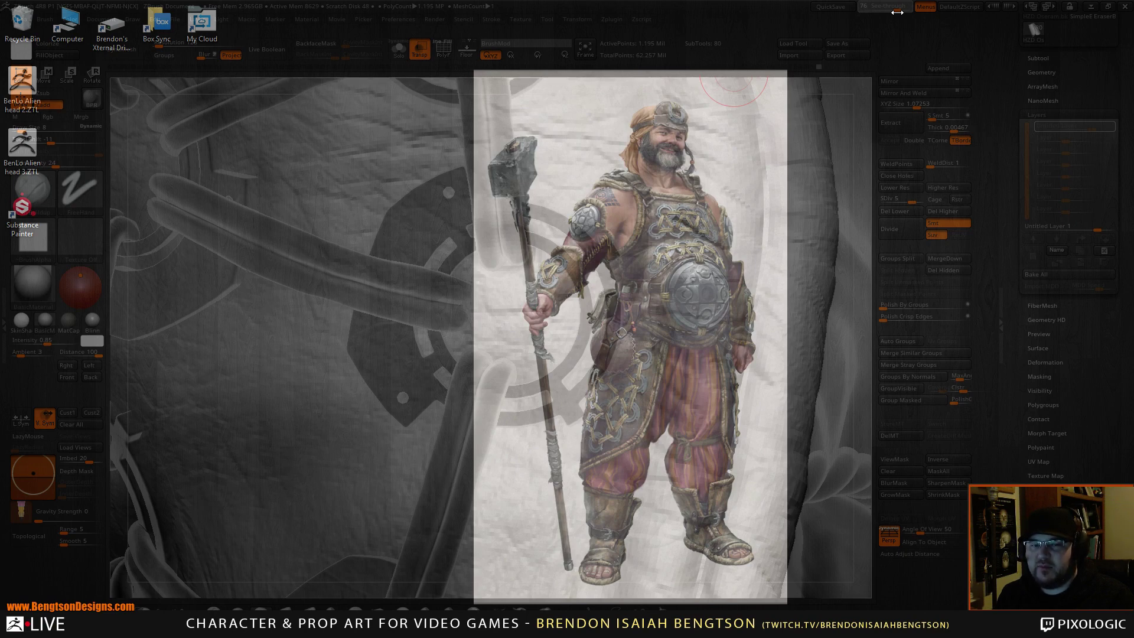
{"action": "left_click_drag", "start_coordinate": [896, 11], "coordinate": [860, 16]}
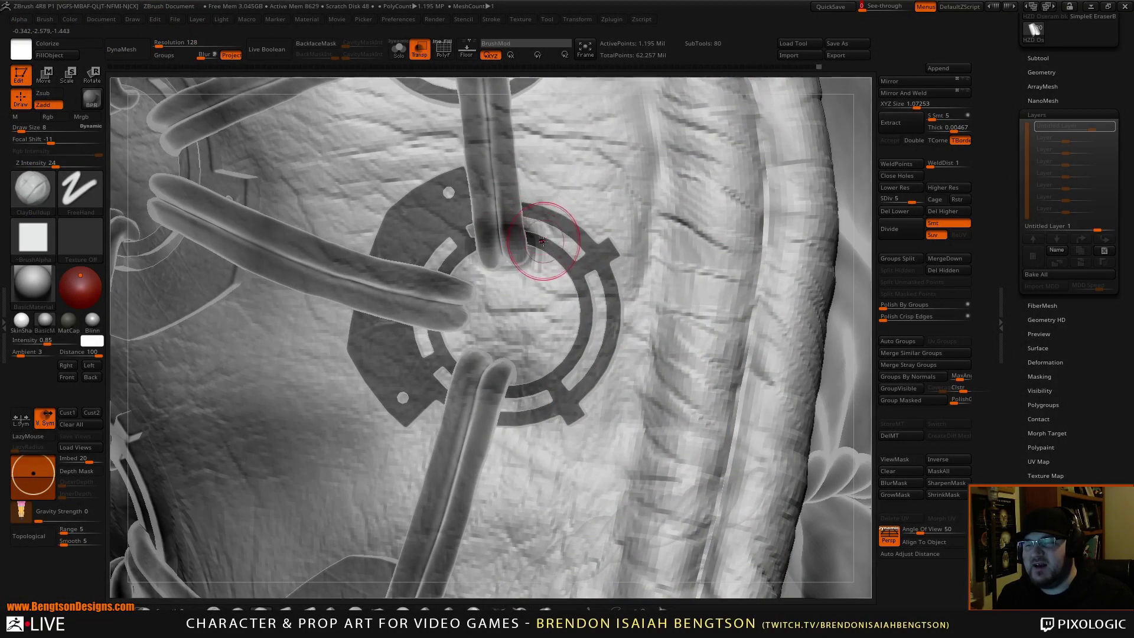
{"action": "left_click", "coordinate": [460, 308], "text": "alt"}
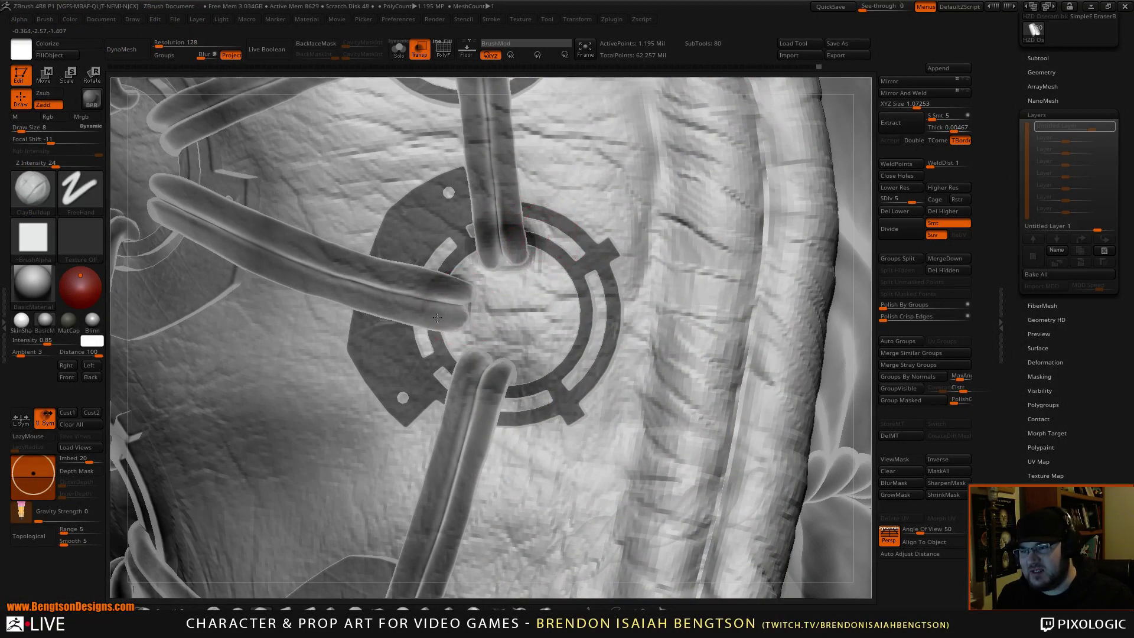
{"action": "mouse_move", "coordinate": [459, 302]}
{"action": "left_mouse_down", "text": "alt"}
{"action": "mouse_move", "coordinate": [444, 328]}
{"action": "mouse_move", "coordinate": [462, 300]}
{"action": "left_mouse_up", "text": "alt"}
{"action": "mouse_move", "coordinate": [462, 300]}
{"action": "left_mouse_down", "text": "alt"}
{"action": "mouse_move", "coordinate": [461, 283]}
{"action": "mouse_move", "coordinate": [445, 302]}
{"action": "mouse_move", "coordinate": [457, 275]}
{"action": "mouse_move", "coordinate": [462, 304]}
{"action": "left_mouse_up", "text": "alt"}
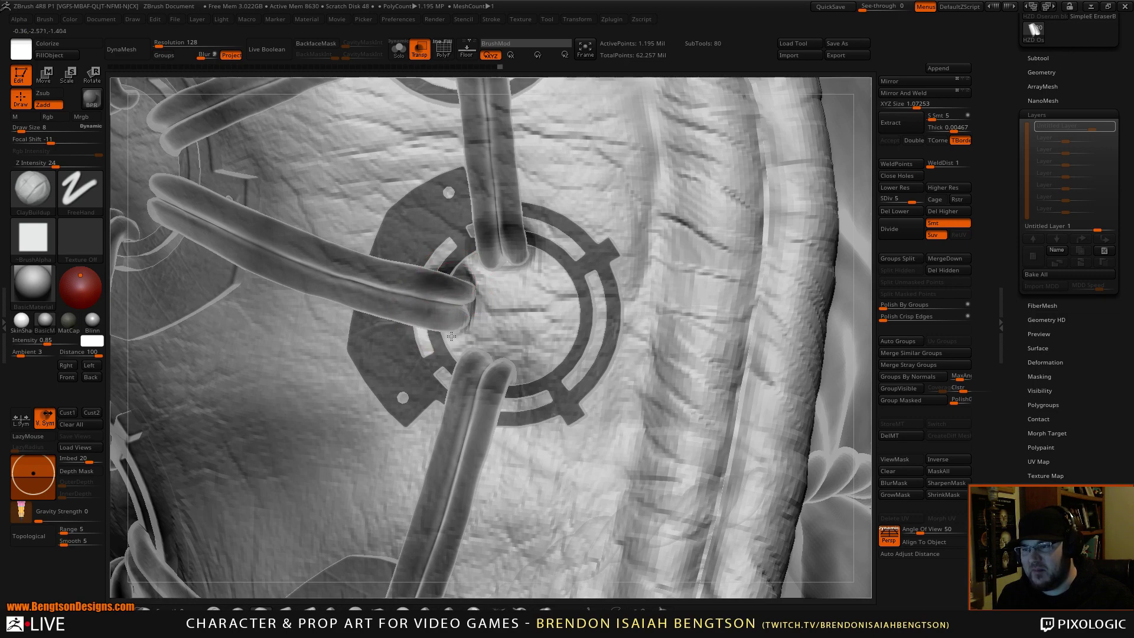
Step: Sculpt the leather around the cord ends inside the ring plate beside the padded trim with the ClayBuildup brush
{"action": "mouse_move", "coordinate": [490, 371]}
{"action": "left_mouse_down", "text": "alt"}
{"action": "mouse_move", "coordinate": [484, 359]}
{"action": "mouse_move", "coordinate": [508, 368]}
{"action": "left_mouse_up", "text": "alt"}
{"action": "left_click_drag", "start_coordinate": [511, 370], "coordinate": [500, 381], "text": "alt"}
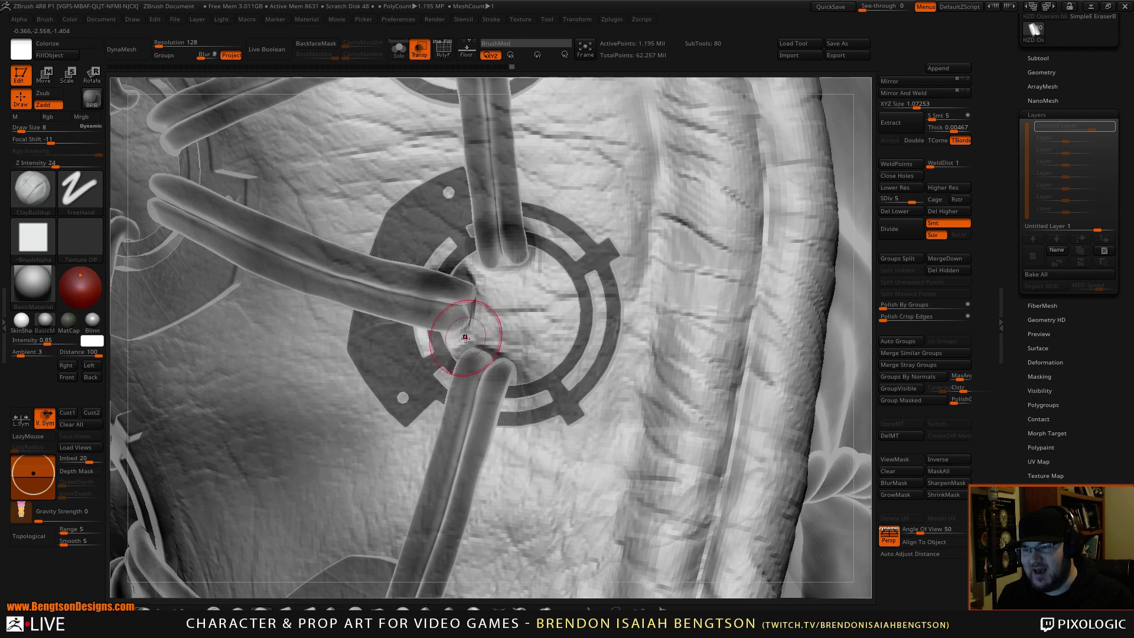
{"action": "mouse_move", "coordinate": [469, 340]}
{"action": "left_mouse_down"}
{"action": "mouse_move", "coordinate": [455, 341]}
{"action": "mouse_move", "coordinate": [487, 329]}
{"action": "mouse_move", "coordinate": [475, 294]}
{"action": "mouse_move", "coordinate": [472, 305]}
{"action": "mouse_move", "coordinate": [490, 314]}
{"action": "mouse_move", "coordinate": [468, 266]}
{"action": "mouse_move", "coordinate": [518, 278]}
{"action": "left_mouse_up"}
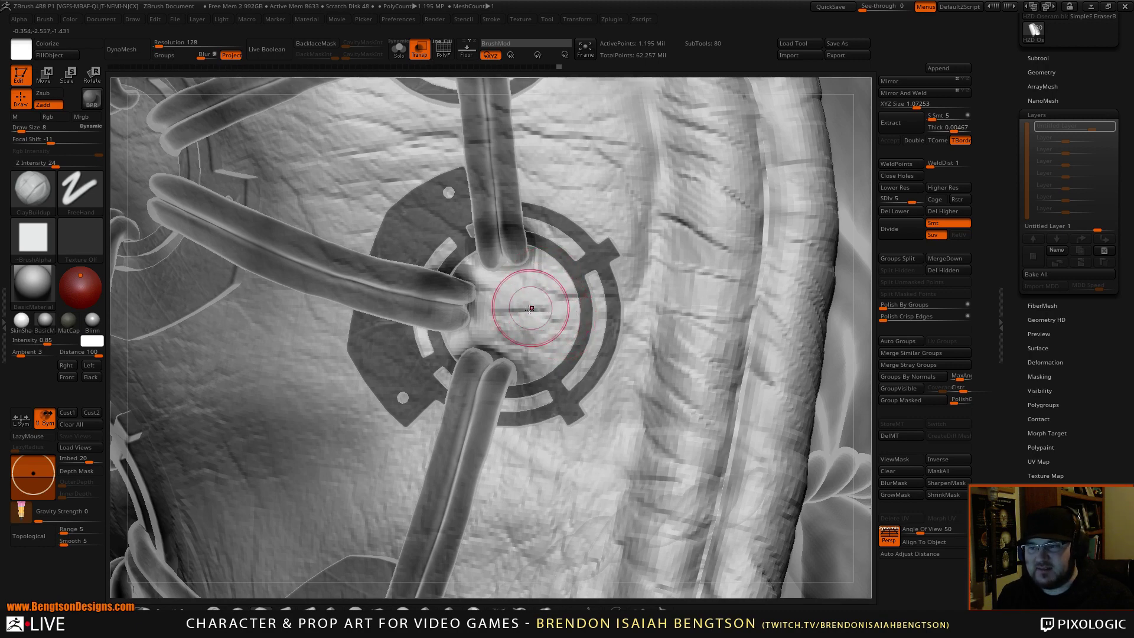
{"action": "mouse_move", "coordinate": [484, 344]}
{"action": "left_mouse_down"}
{"action": "mouse_move", "coordinate": [531, 368]}
{"action": "mouse_move", "coordinate": [491, 362]}
{"action": "left_mouse_up"}
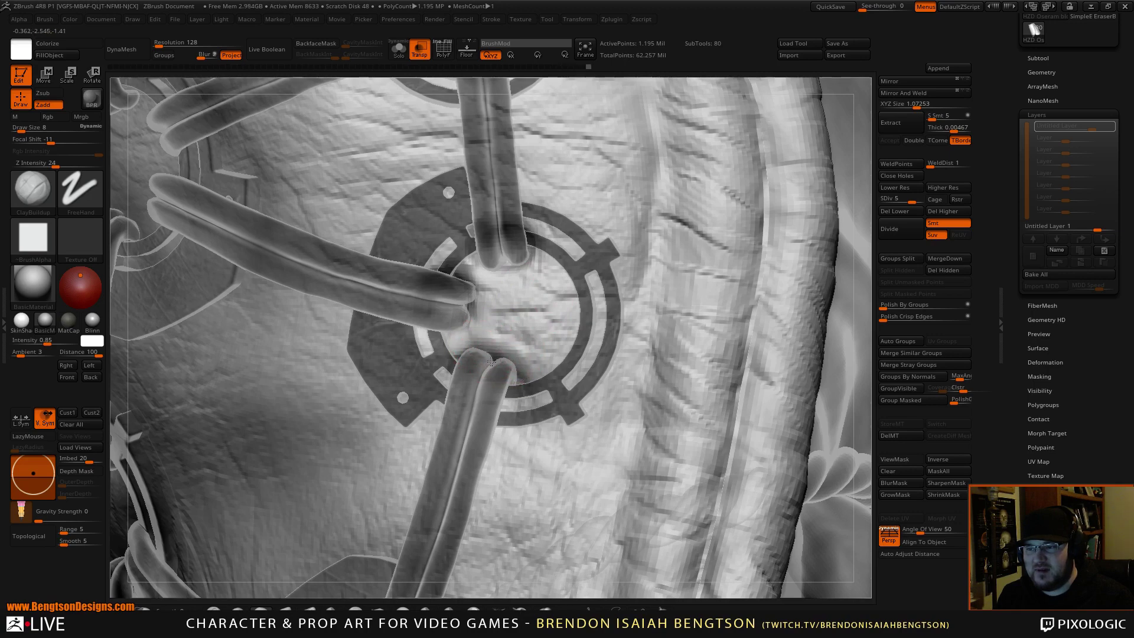
{"action": "left_click", "coordinate": [478, 365], "text": "alt"}
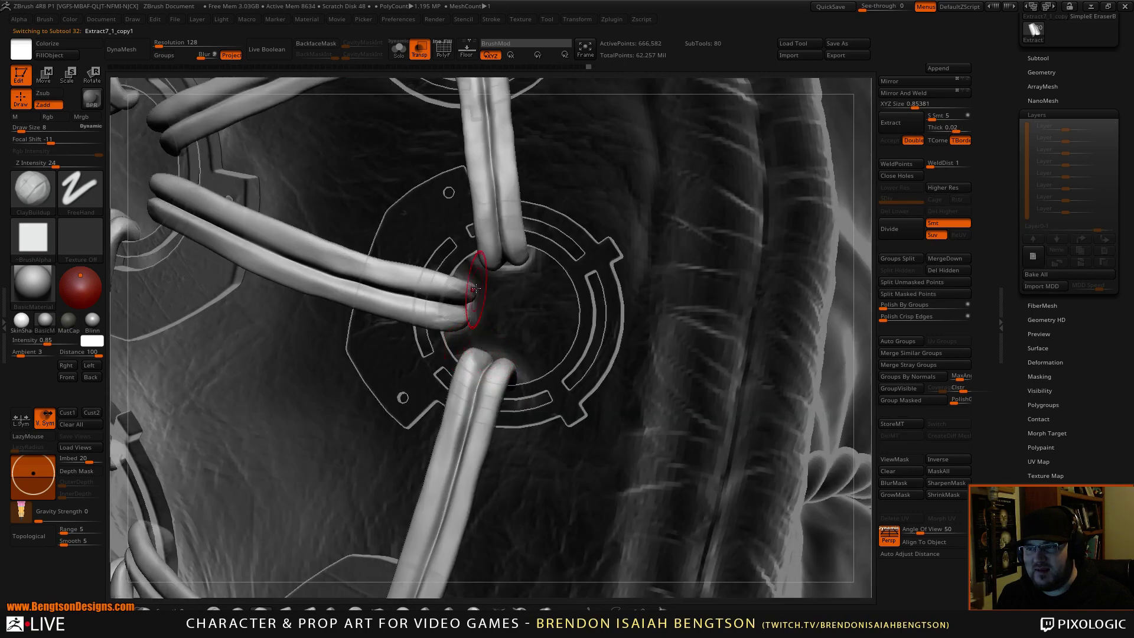
{"action": "left_click", "coordinate": [539, 343], "text": "alt"}
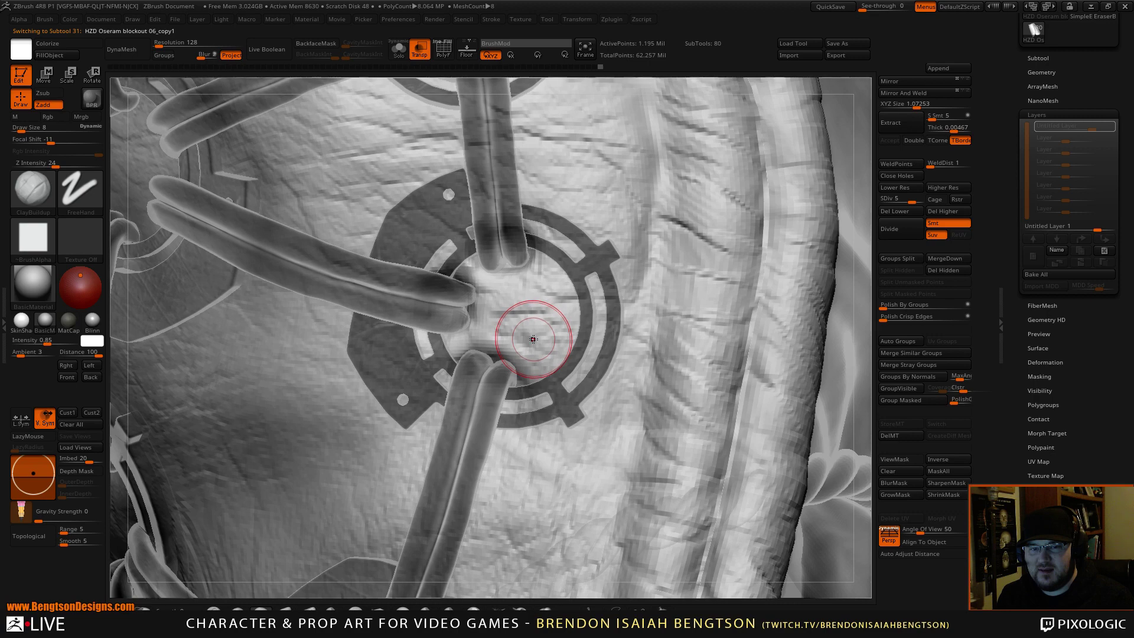
{"action": "right_click_drag", "start_coordinate": [549, 302], "coordinate": [498, 293]}
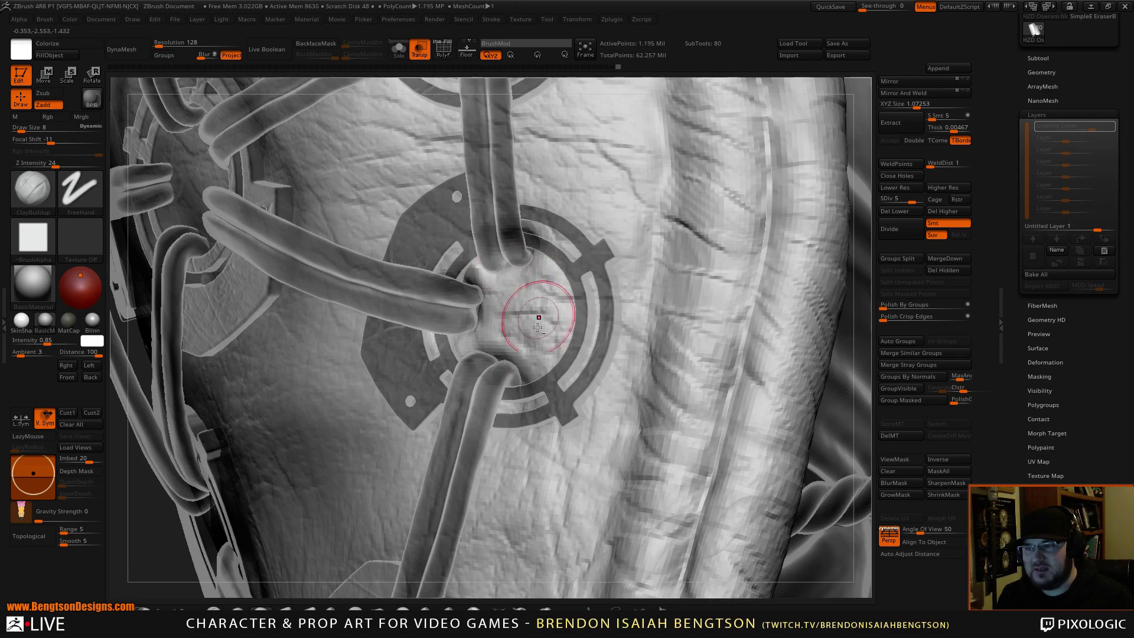
Step: Turn off the ghost transparency and examine the laced leg panel up close and against the whole figure
{"action": "right_click_drag", "start_coordinate": [539, 327], "coordinate": [682, 239], "text": "ctrl"}
{"action": "key", "text": "shift+t"}
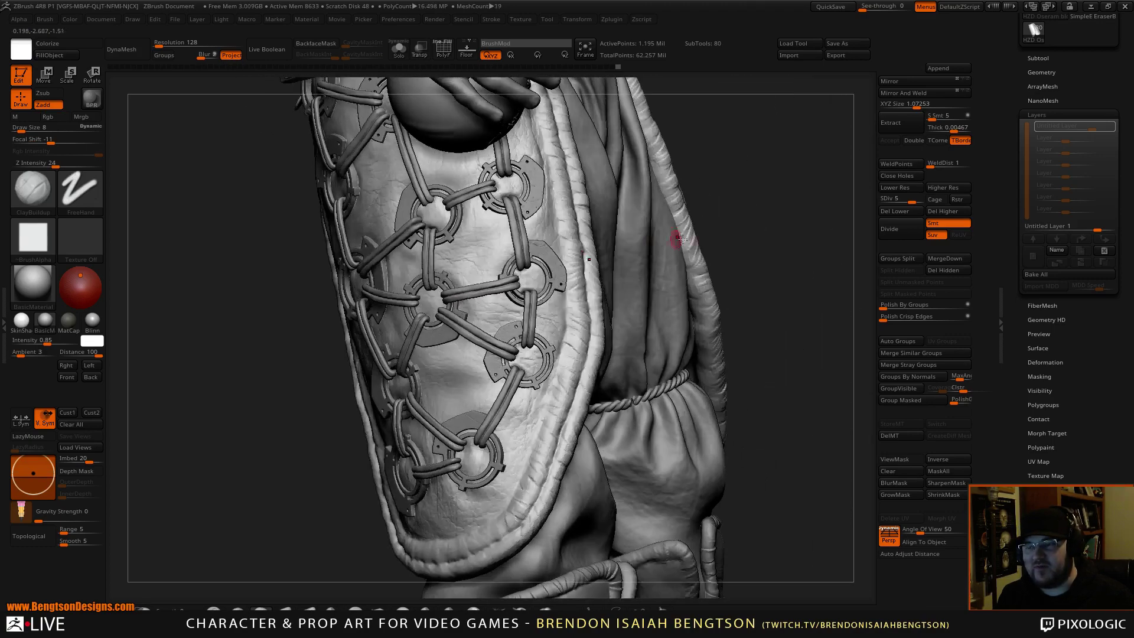
{"action": "mouse_move", "coordinate": [776, 238]}
{"action": "right_mouse_down", "text": "shift"}
{"action": "mouse_move", "coordinate": [782, 305]}
{"action": "mouse_move", "coordinate": [788, 249]}
{"action": "right_mouse_up", "text": "shift"}
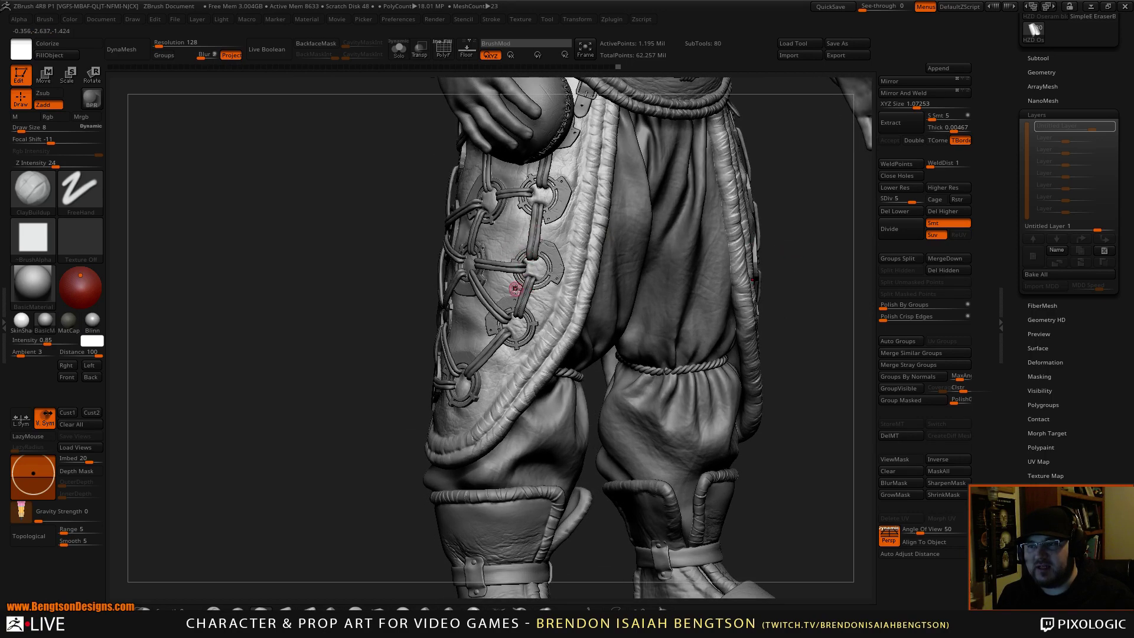
{"action": "right_click_drag", "start_coordinate": [802, 183], "coordinate": [725, 223], "text": "alt"}
{"action": "right_click_drag", "start_coordinate": [740, 381], "coordinate": [644, 377], "text": "shift"}
{"action": "right_click_drag", "start_coordinate": [641, 417], "coordinate": [667, 340]}
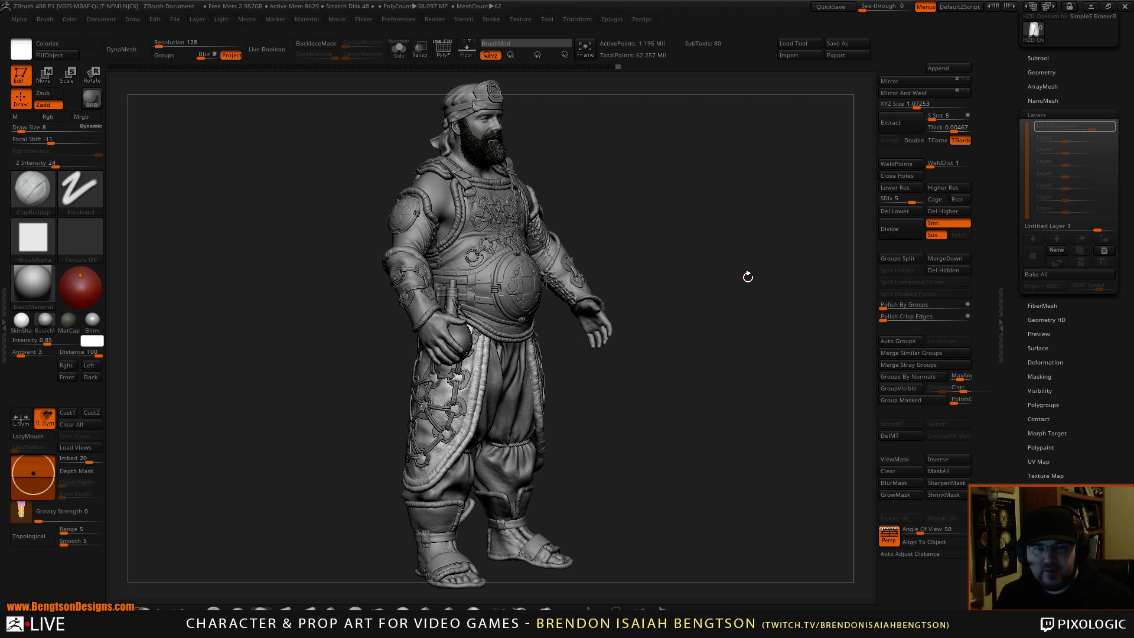
{"action": "left_click_drag", "start_coordinate": [764, 301], "coordinate": [830, 601], "text": "alt"}
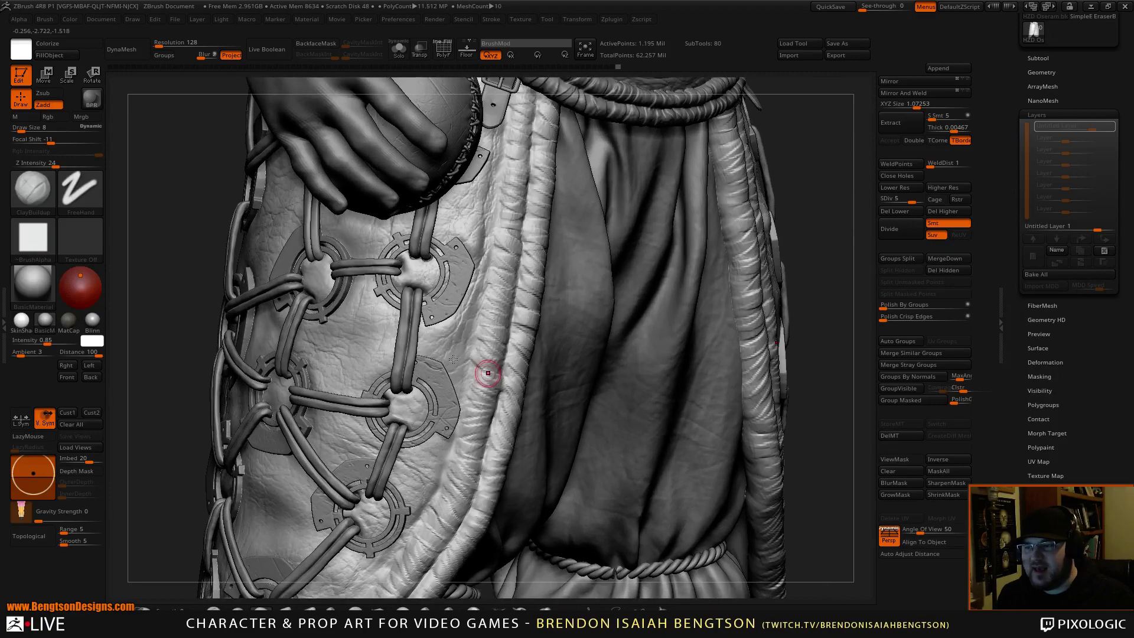
{"action": "right_click_drag", "start_coordinate": [410, 332], "coordinate": [494, 197], "text": "alt"}
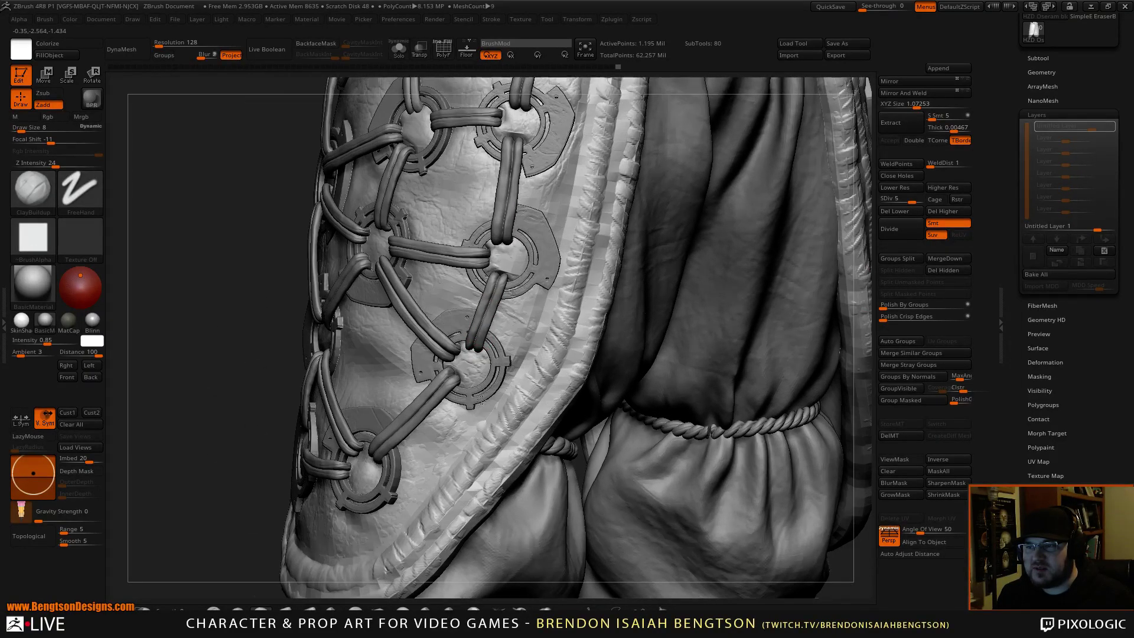
{"action": "right_click_drag", "start_coordinate": [483, 356], "coordinate": [463, 375], "text": "ctrl"}
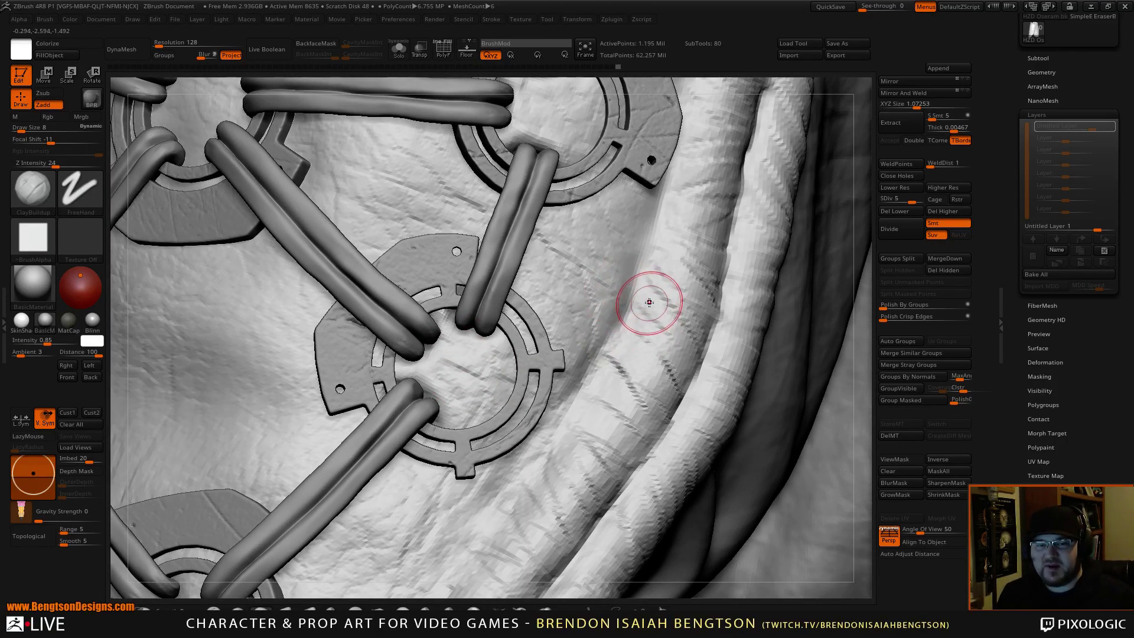
{"action": "right_click_drag", "start_coordinate": [684, 323], "coordinate": [703, 249], "text": "ctrl"}
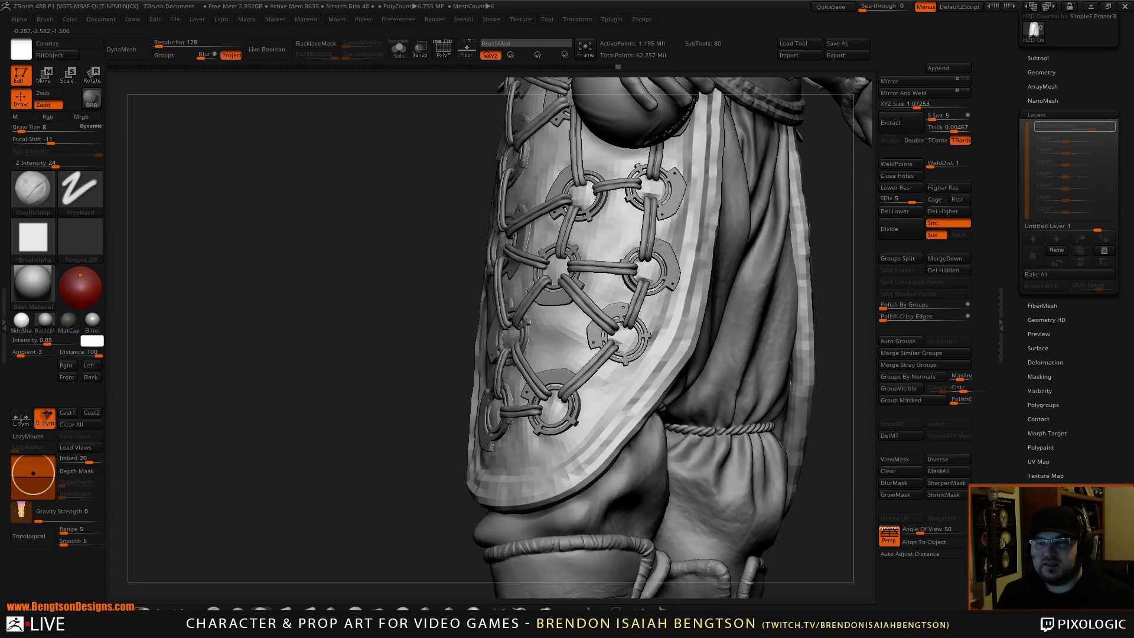
Step: Examine the full character and lower body from the front and sides
{"action": "right_click_drag", "start_coordinate": [841, 181], "coordinate": [733, 204], "text": "alt"}
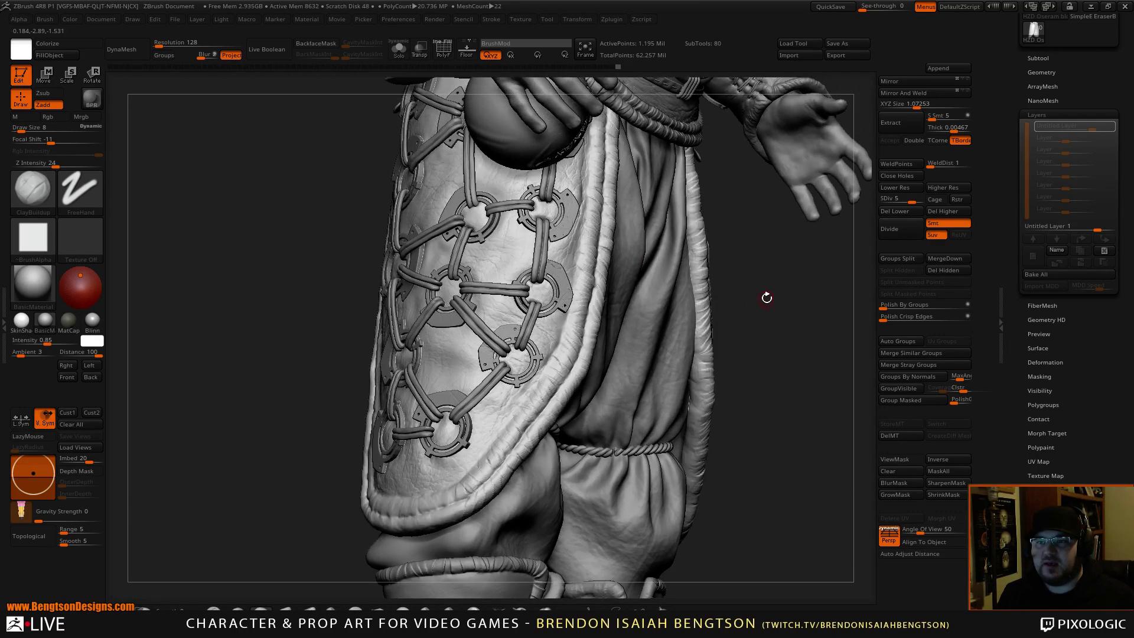
{"action": "right_click_drag", "start_coordinate": [758, 270], "coordinate": [694, 365], "text": "ctrl"}
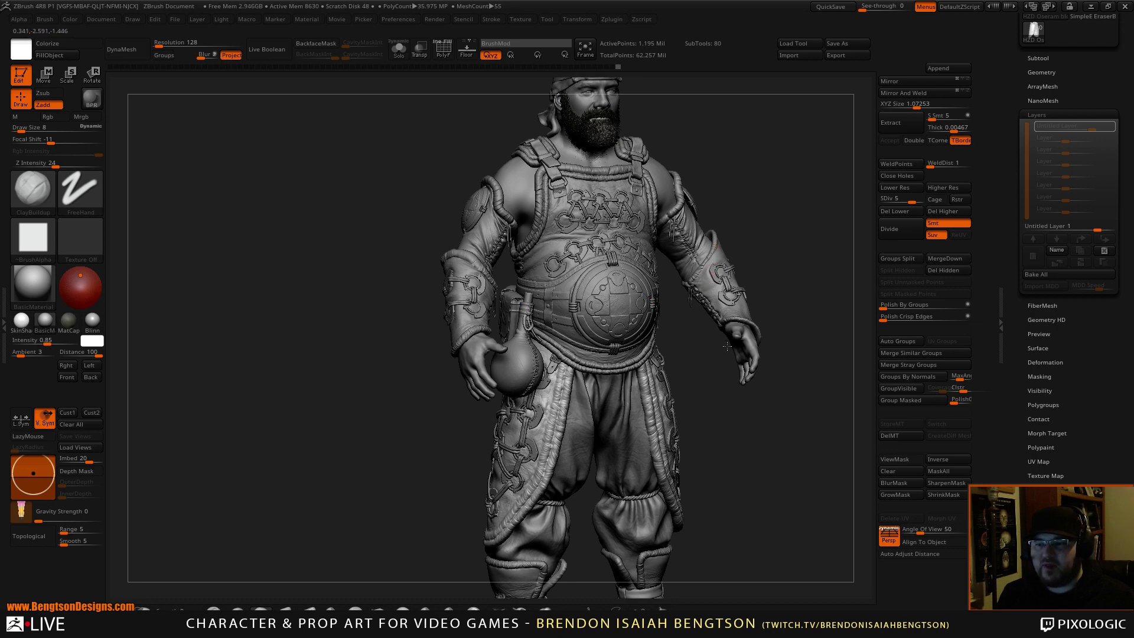
{"action": "left_click_drag", "start_coordinate": [728, 346], "coordinate": [692, 206], "text": "alt"}
{"action": "left_click_drag", "start_coordinate": [745, 422], "coordinate": [651, 417]}
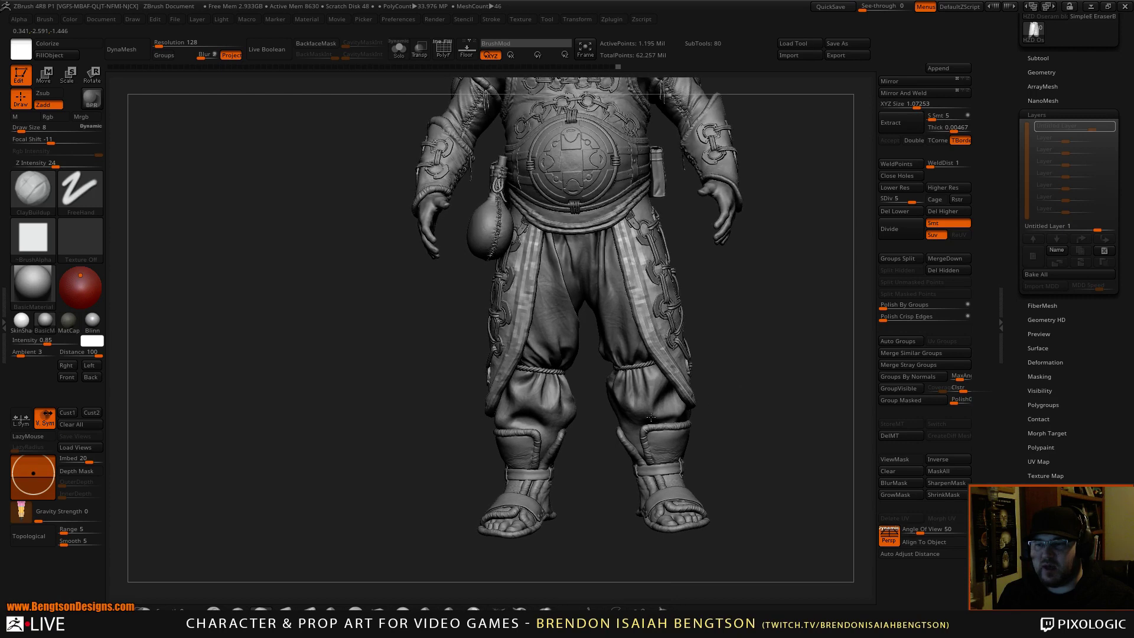
{"action": "left_click_drag", "start_coordinate": [772, 399], "coordinate": [864, 395]}
{"action": "left_click_drag", "start_coordinate": [701, 425], "coordinate": [599, 419]}
{"action": "left_click_drag", "start_coordinate": [778, 405], "coordinate": [830, 591], "text": "alt"}
{"action": "left_click_drag", "start_coordinate": [298, 411], "coordinate": [357, 407]}
Step: Turn on ghost transparency and sculpt the leather around the cord ends in the ring just above the lowest one
{"action": "right_click_drag", "start_coordinate": [386, 372], "coordinate": [484, 421], "text": "alt"}
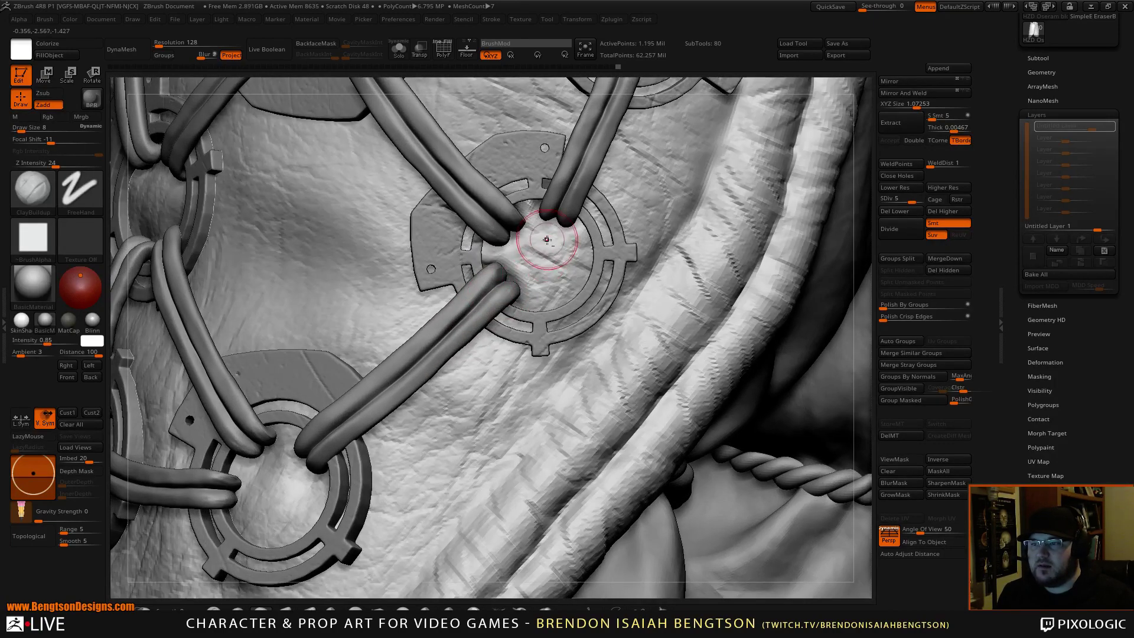
{"action": "right_click_drag", "start_coordinate": [545, 243], "coordinate": [535, 321], "text": "alt"}
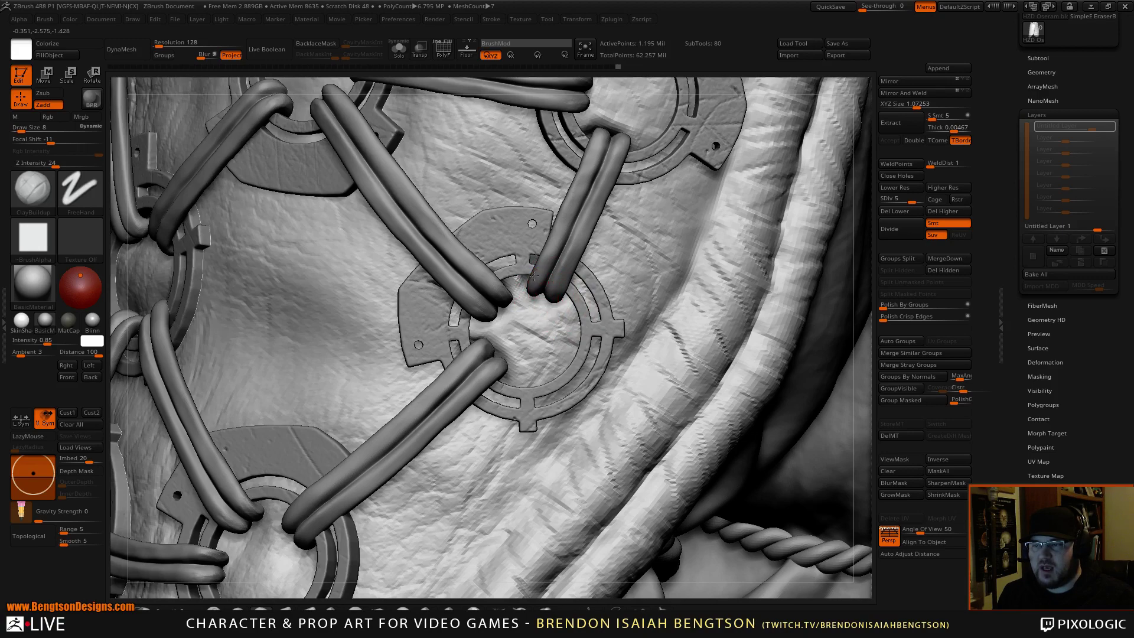
{"action": "key", "text": "shift+t"}
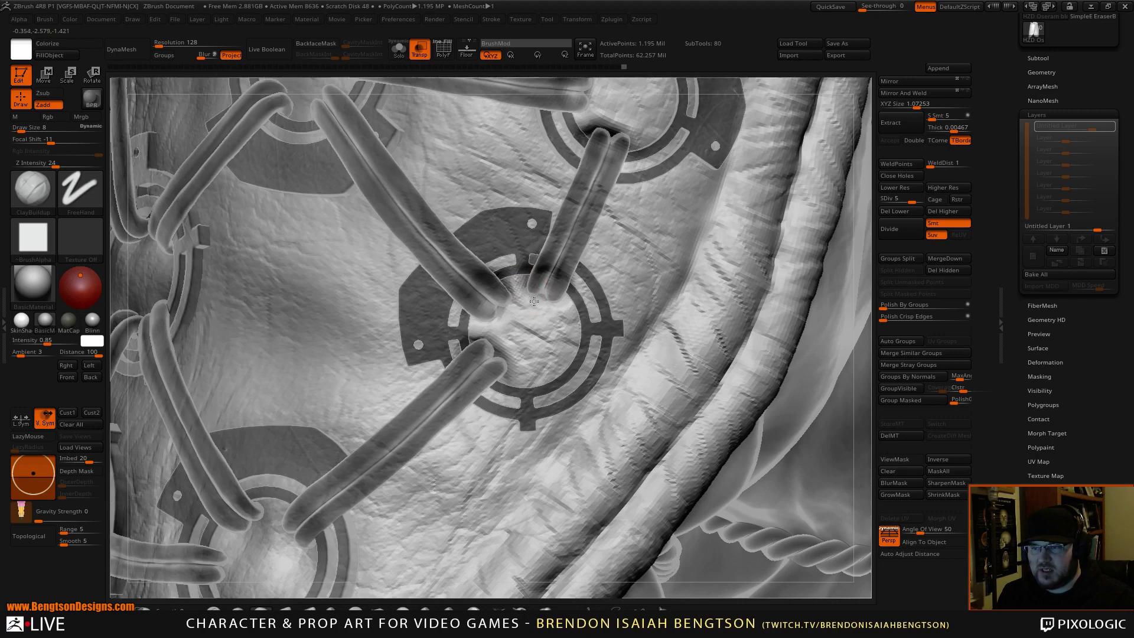
{"action": "left_click_drag", "start_coordinate": [566, 304], "coordinate": [573, 305]}
{"action": "mouse_move", "coordinate": [504, 293]}
{"action": "left_mouse_down", "text": "alt"}
{"action": "mouse_move", "coordinate": [480, 322]}
{"action": "mouse_move", "coordinate": [500, 375]}
{"action": "mouse_move", "coordinate": [531, 376]}
{"action": "left_mouse_up", "text": "alt"}
Step: Build up the leather where the cords enter the lowest ring plate near the curved trim
{"action": "mouse_move", "coordinate": [539, 359]}
{"action": "right_mouse_down", "text": "ctrl"}
{"action": "mouse_move", "coordinate": [532, 306]}
{"action": "mouse_move", "coordinate": [597, 329]}
{"action": "right_mouse_up", "text": "ctrl"}
{"action": "mouse_move", "coordinate": [447, 433]}
{"action": "right_mouse_down"}
{"action": "mouse_move", "coordinate": [466, 467]}
{"action": "mouse_move", "coordinate": [519, 336]}
{"action": "mouse_move", "coordinate": [535, 372]}
{"action": "mouse_move", "coordinate": [532, 399]}
{"action": "mouse_move", "coordinate": [544, 331]}
{"action": "right_mouse_up"}
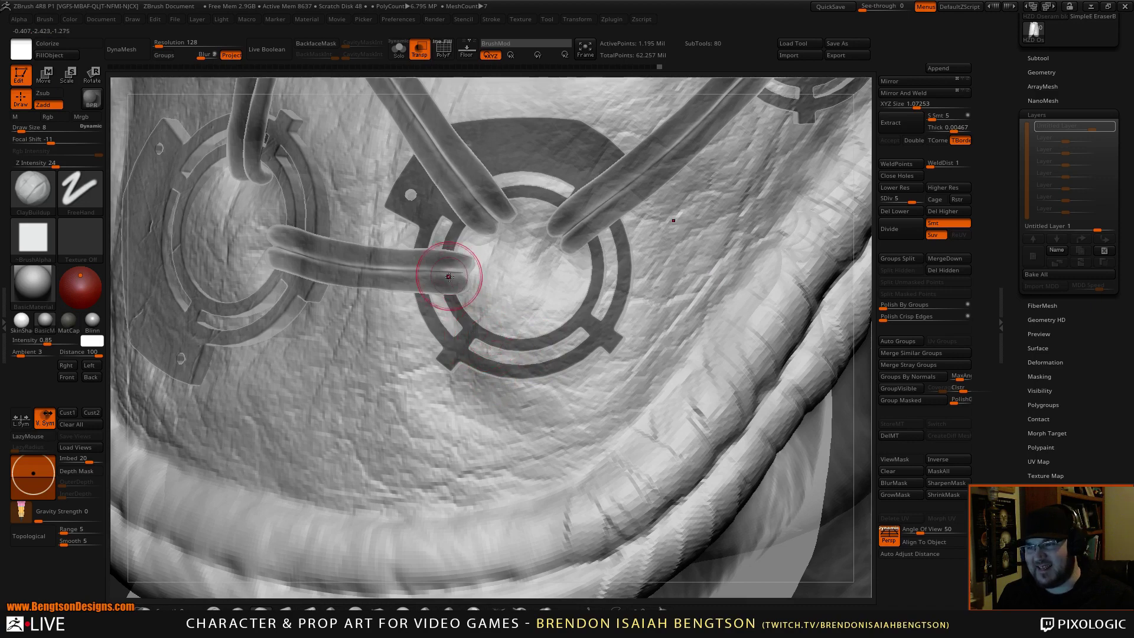
{"action": "mouse_move", "coordinate": [449, 265]}
{"action": "left_mouse_down"}
{"action": "mouse_move", "coordinate": [475, 263]}
{"action": "mouse_move", "coordinate": [464, 295]}
{"action": "mouse_move", "coordinate": [472, 250]}
{"action": "mouse_move", "coordinate": [460, 246]}
{"action": "mouse_move", "coordinate": [513, 208]}
{"action": "left_mouse_up"}
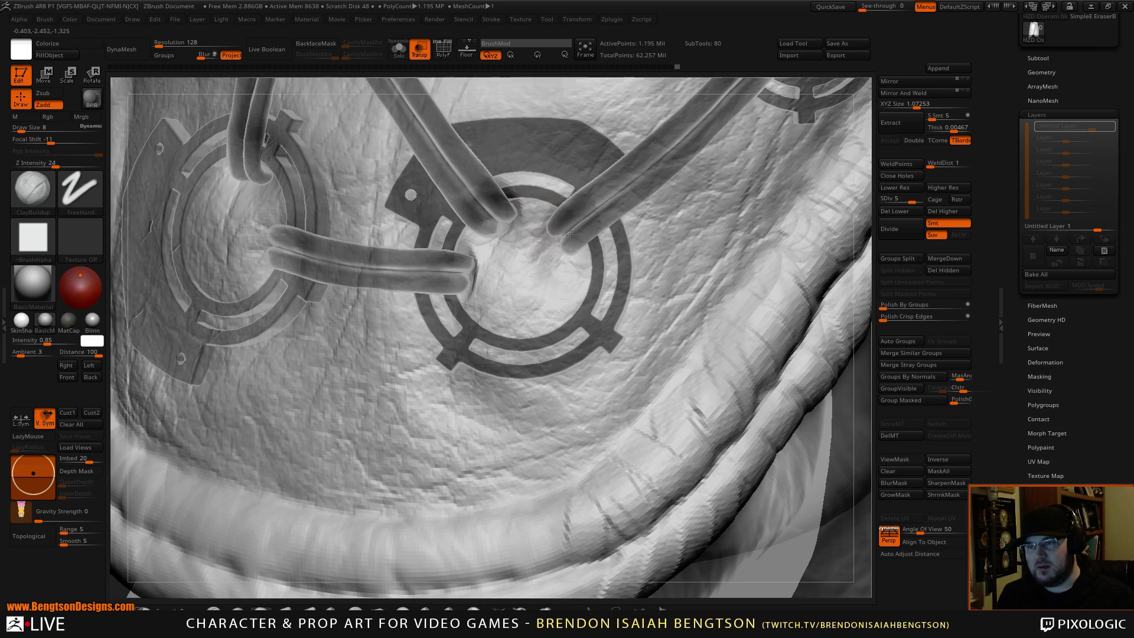
{"action": "left_click_drag", "start_coordinate": [573, 246], "coordinate": [556, 260]}
Step: Refine the leather beneath the diagonal and horizontal cord ends inside the lowest ring
{"action": "right_click_drag", "start_coordinate": [549, 260], "coordinate": [581, 259]}
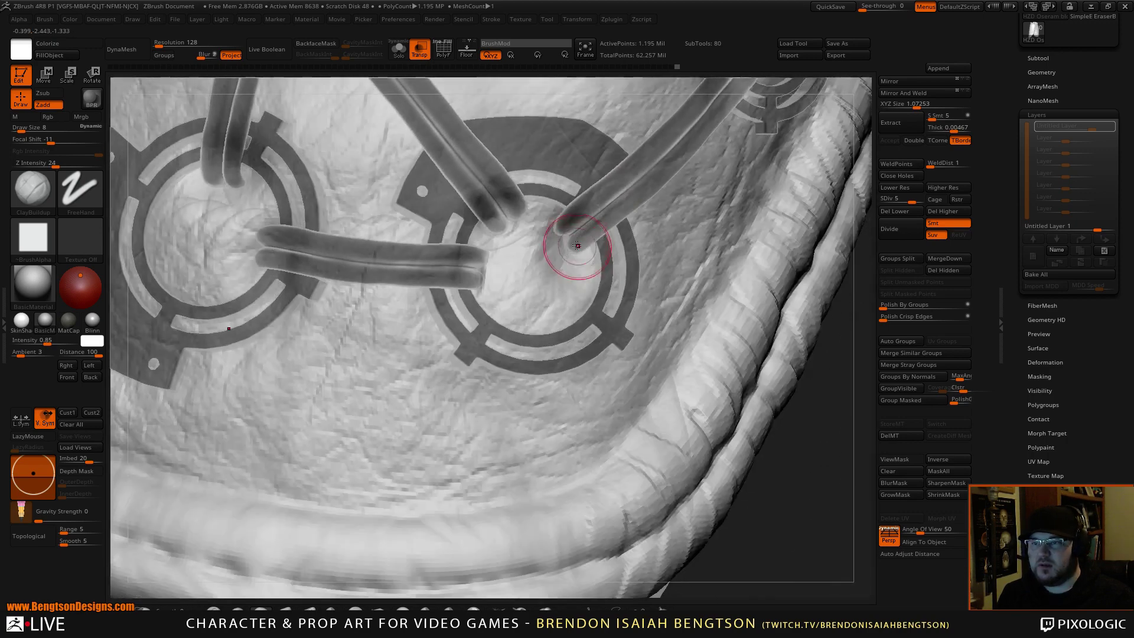
{"action": "left_click_drag", "start_coordinate": [577, 254], "coordinate": [571, 270]}
{"action": "right_click_drag", "start_coordinate": [571, 270], "coordinate": [557, 252]}
{"action": "left_click_drag", "start_coordinate": [557, 252], "coordinate": [573, 239]}
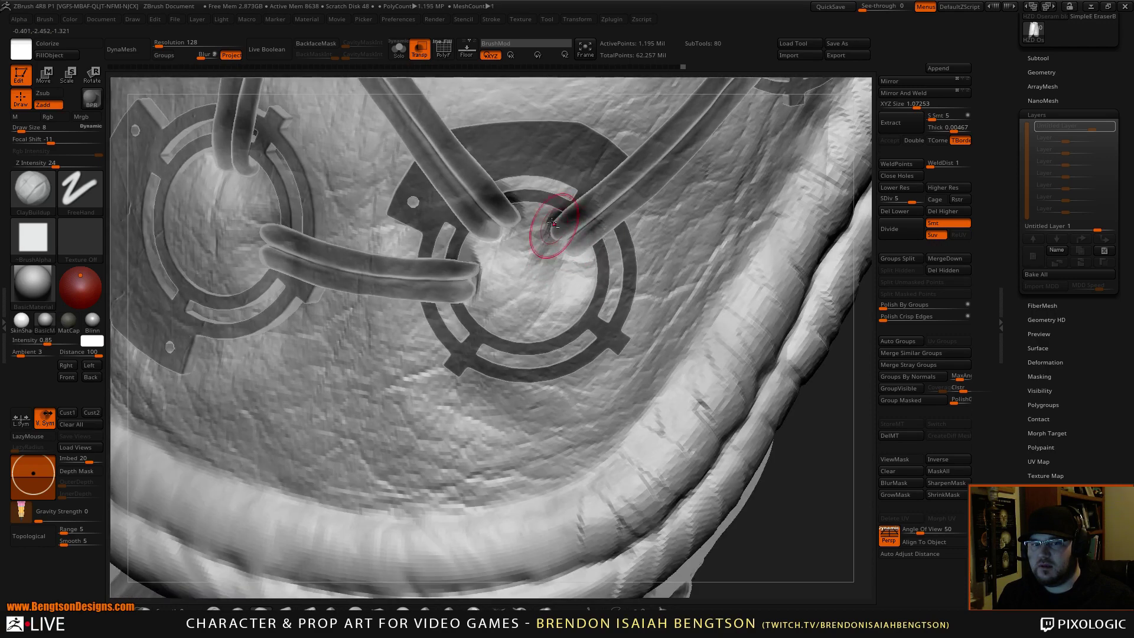
{"action": "mouse_move", "coordinate": [582, 281]}
{"action": "right_mouse_down"}
{"action": "mouse_move", "coordinate": [571, 276]}
{"action": "mouse_move", "coordinate": [591, 268]}
{"action": "right_mouse_up"}
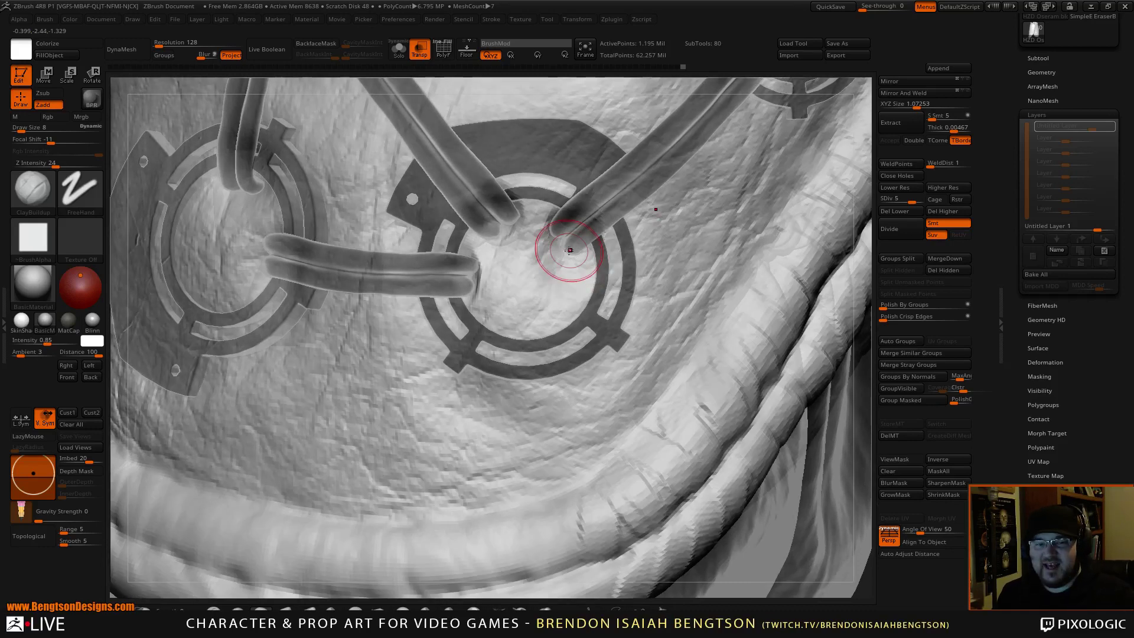
{"action": "mouse_move", "coordinate": [577, 245]}
{"action": "left_mouse_down"}
{"action": "mouse_move", "coordinate": [539, 228]}
{"action": "mouse_move", "coordinate": [529, 205]}
{"action": "mouse_move", "coordinate": [511, 226]}
{"action": "left_mouse_up"}
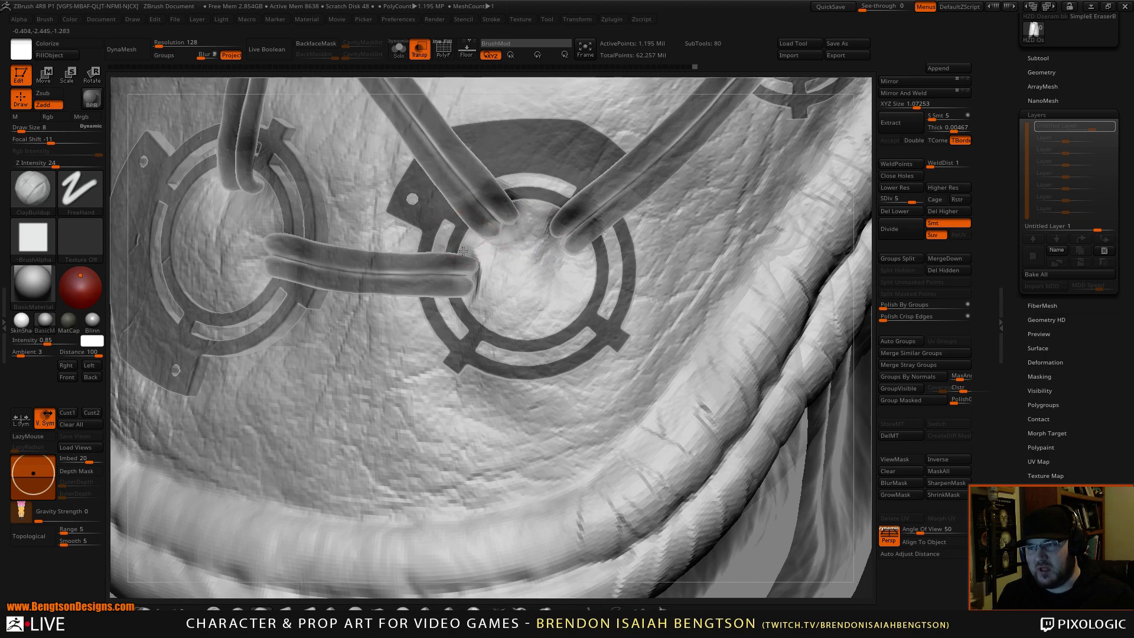
{"action": "left_click_drag", "start_coordinate": [479, 276], "coordinate": [474, 296]}
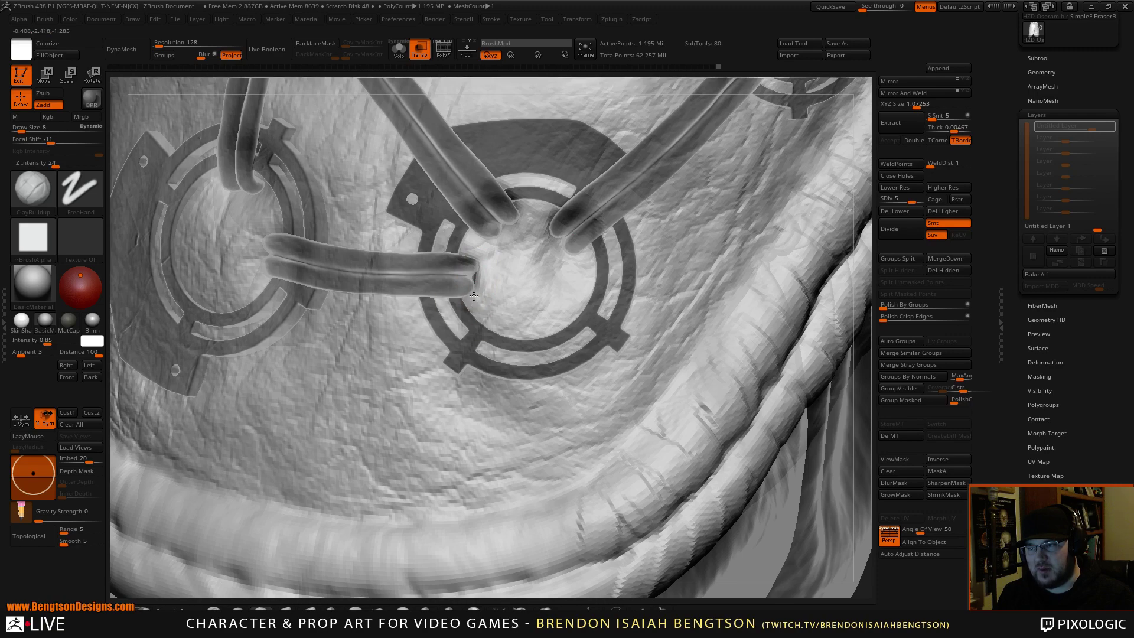
Step: Turn off ghost transparency and reshape the leather inside the lowest ring with the Move Topological brush at draw size 19
{"action": "mouse_move", "coordinate": [582, 214]}
{"action": "right_mouse_down"}
{"action": "mouse_move", "coordinate": [547, 217]}
{"action": "mouse_move", "coordinate": [582, 177]}
{"action": "mouse_move", "coordinate": [627, 155]}
{"action": "mouse_move", "coordinate": [598, 251]}
{"action": "right_mouse_up"}
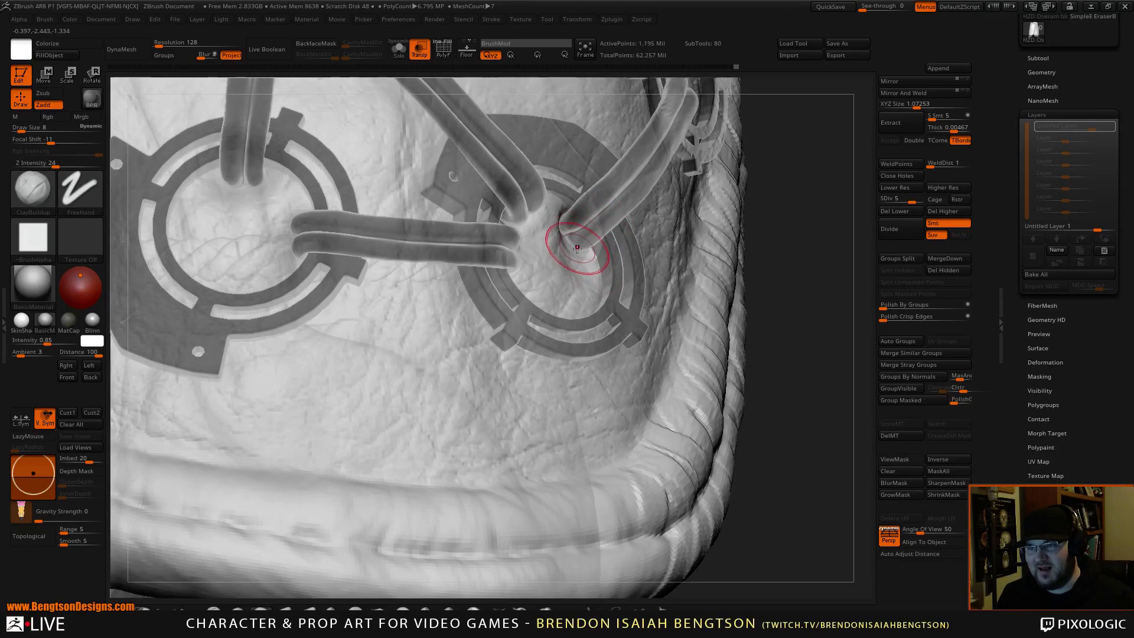
{"action": "key", "text": "shift+t"}
{"action": "key", "text": "space"}
{"action": "mouse_move", "coordinate": [576, 239]}
{"action": "left_mouse_down"}
{"action": "mouse_move", "coordinate": [582, 273]}
{"action": "mouse_move", "coordinate": [583, 261]}
{"action": "left_mouse_up"}
{"action": "key", "text": "b"}
{"action": "key", "text": "m"}
{"action": "key", "text": "t"}
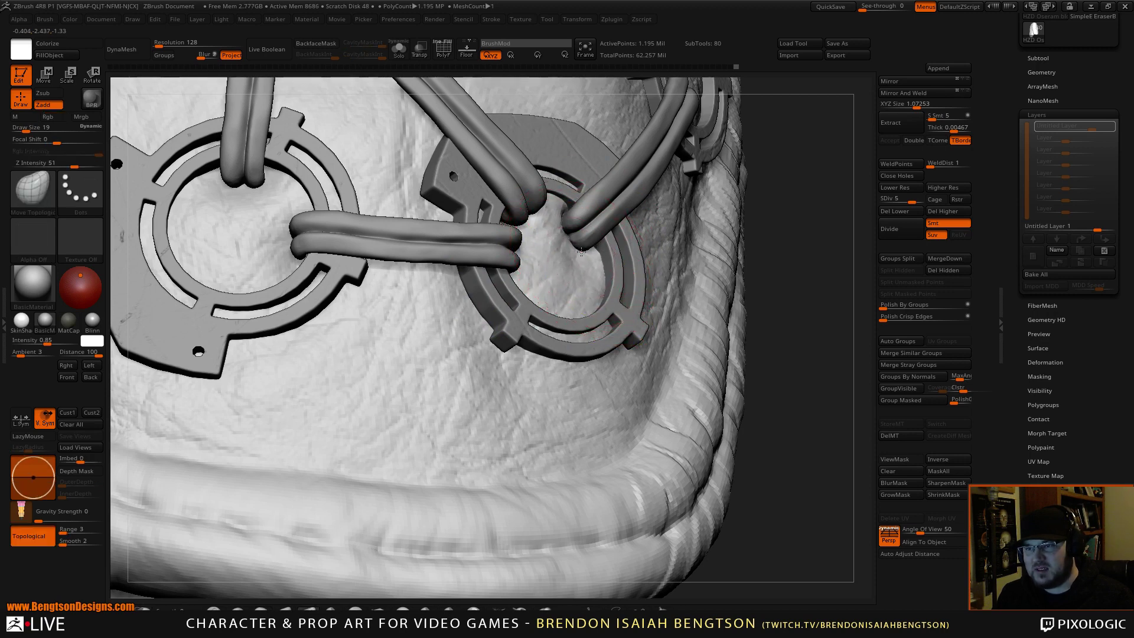
{"action": "left_click_drag", "start_coordinate": [787, 213], "coordinate": [567, 223]}
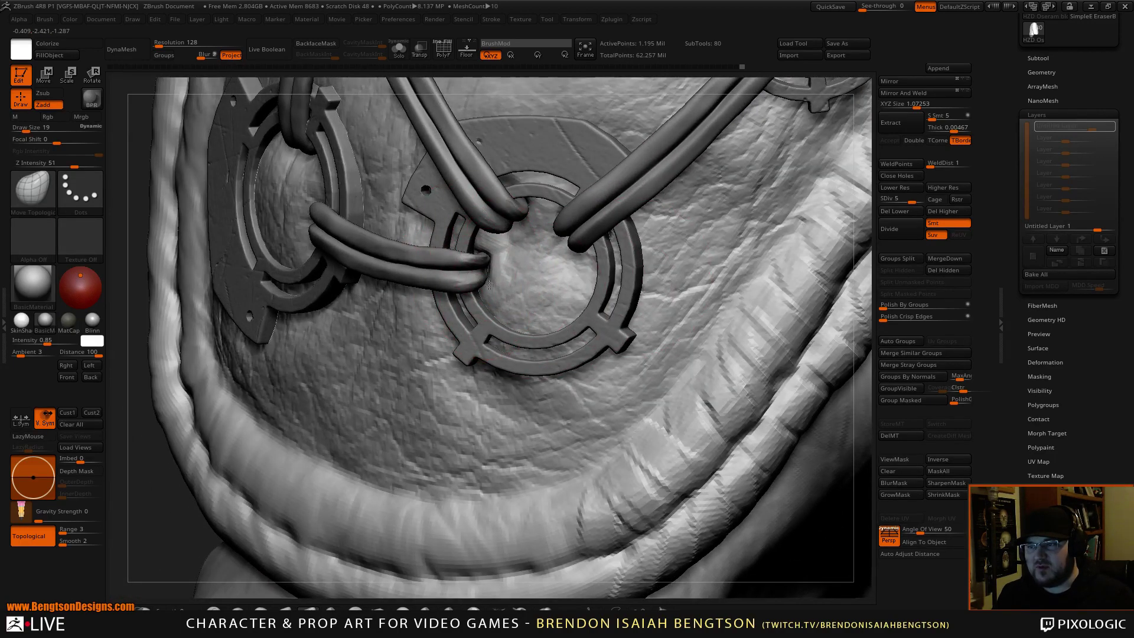
{"action": "right_click_drag", "start_coordinate": [515, 229], "coordinate": [518, 119]}
{"action": "mouse_move", "coordinate": [521, 241]}
{"action": "left_mouse_down"}
{"action": "mouse_move", "coordinate": [512, 249]}
{"action": "mouse_move", "coordinate": [506, 238]}
{"action": "left_mouse_up"}
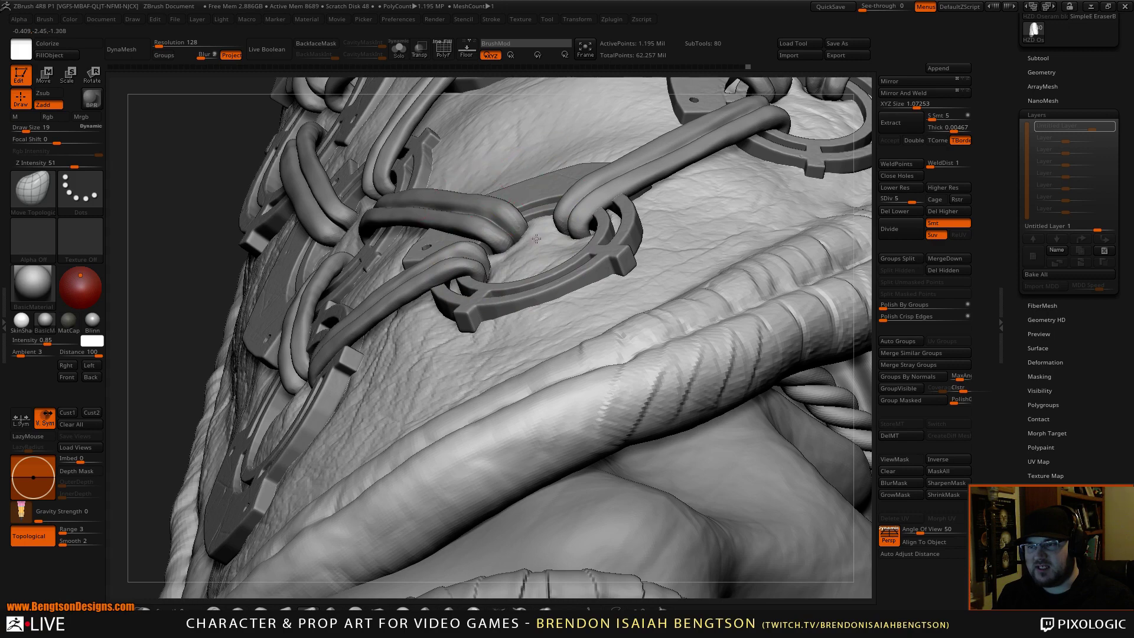
{"action": "right_click_drag", "start_coordinate": [501, 227], "coordinate": [521, 310]}
{"action": "right_click_drag", "start_coordinate": [531, 264], "coordinate": [542, 244]}
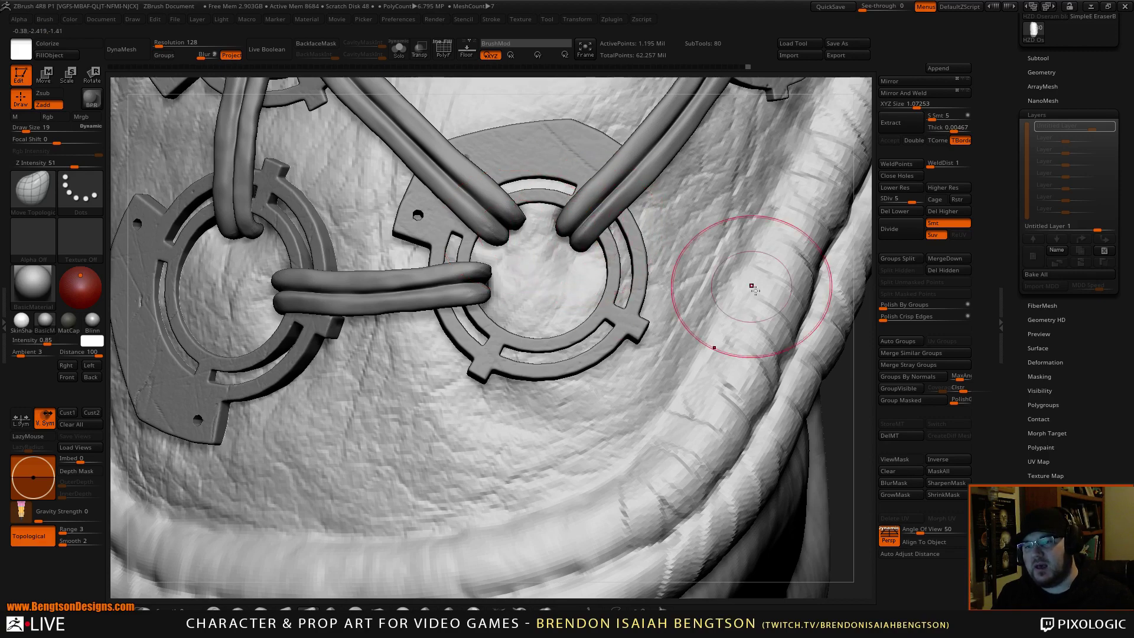
Step: Switch to the ClayBuildup brush at draw size 9 and add folds to the leather between the cord ends in the lowest ring
{"action": "mouse_move", "coordinate": [846, 405]}
{"action": "left_mouse_down", "text": "alt"}
{"action": "mouse_move", "coordinate": [828, 338]}
{"action": "mouse_move", "coordinate": [817, 334]}
{"action": "mouse_move", "coordinate": [795, 359]}
{"action": "left_mouse_up", "text": "alt"}
{"action": "key", "text": "b"}
{"action": "key", "text": "c"}
{"action": "key", "text": "b"}
{"action": "key", "text": "space"}
{"action": "left_click", "coordinate": [533, 228]}
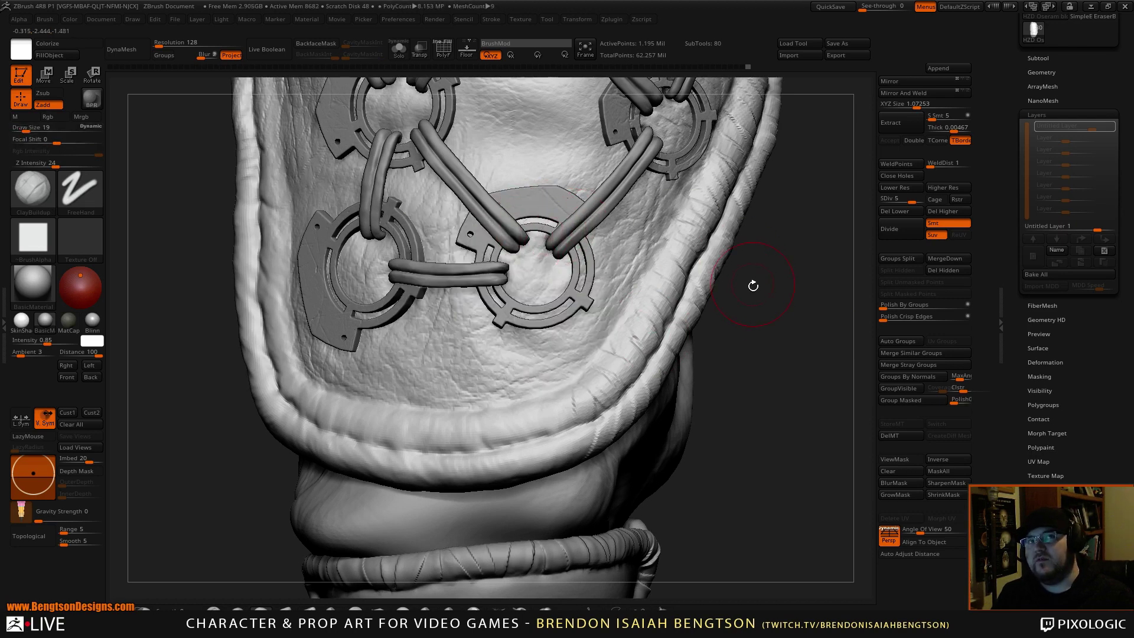
{"action": "left_click_drag", "start_coordinate": [764, 310], "coordinate": [762, 458], "text": "alt"}
{"action": "right_click_drag", "start_coordinate": [509, 280], "coordinate": [471, 292]}
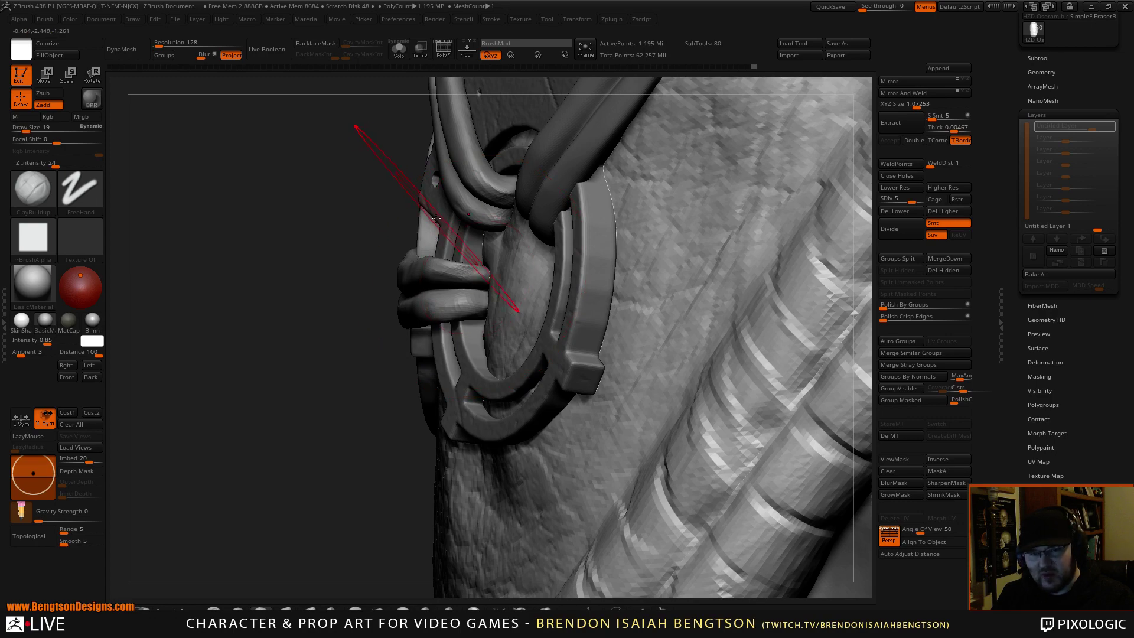
{"action": "left_click_drag", "start_coordinate": [330, 360], "coordinate": [480, 346]}
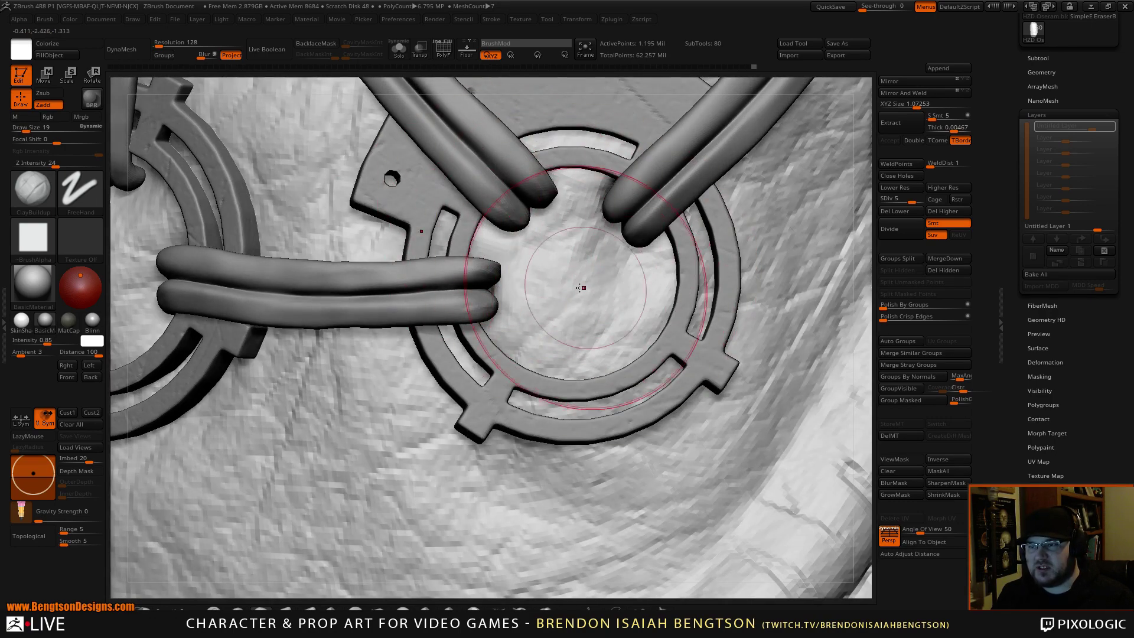
{"action": "key", "text": "space"}
{"action": "left_click_drag", "start_coordinate": [552, 276], "coordinate": [537, 274]}
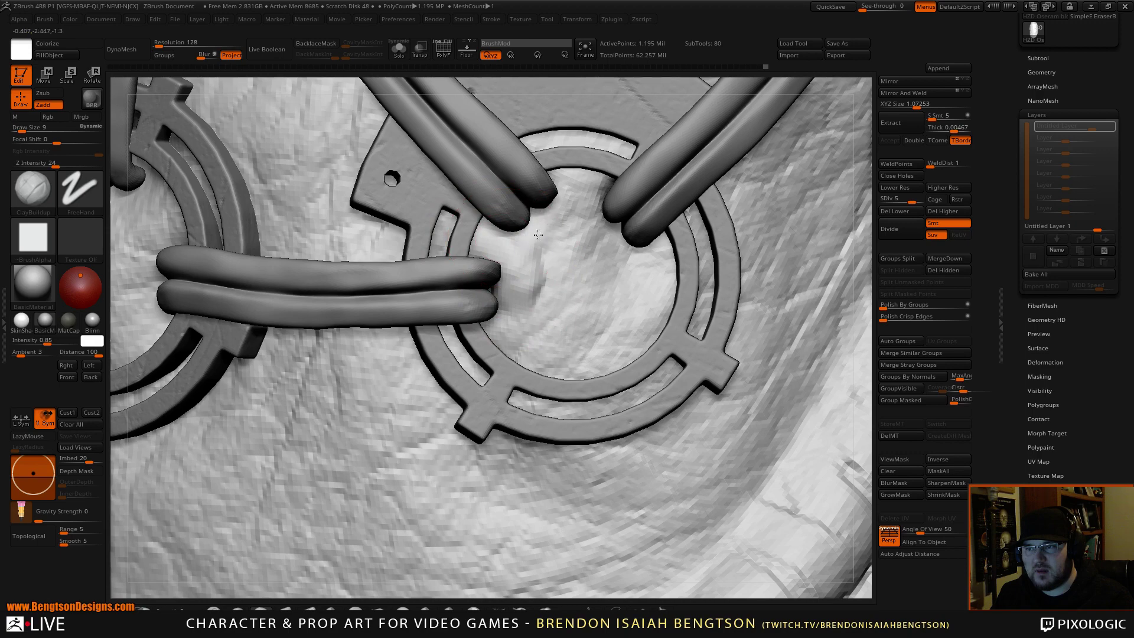
Step: Sculpt more folds into the leather between the cord ends inside the lowest ring and raise the panel to subdivision level 6
{"action": "mouse_move", "coordinate": [581, 191]}
{"action": "left_mouse_down"}
{"action": "mouse_move", "coordinate": [609, 234]}
{"action": "mouse_move", "coordinate": [603, 226]}
{"action": "mouse_move", "coordinate": [649, 263]}
{"action": "left_mouse_up"}
{"action": "left_click_drag", "start_coordinate": [663, 259], "coordinate": [655, 267]}
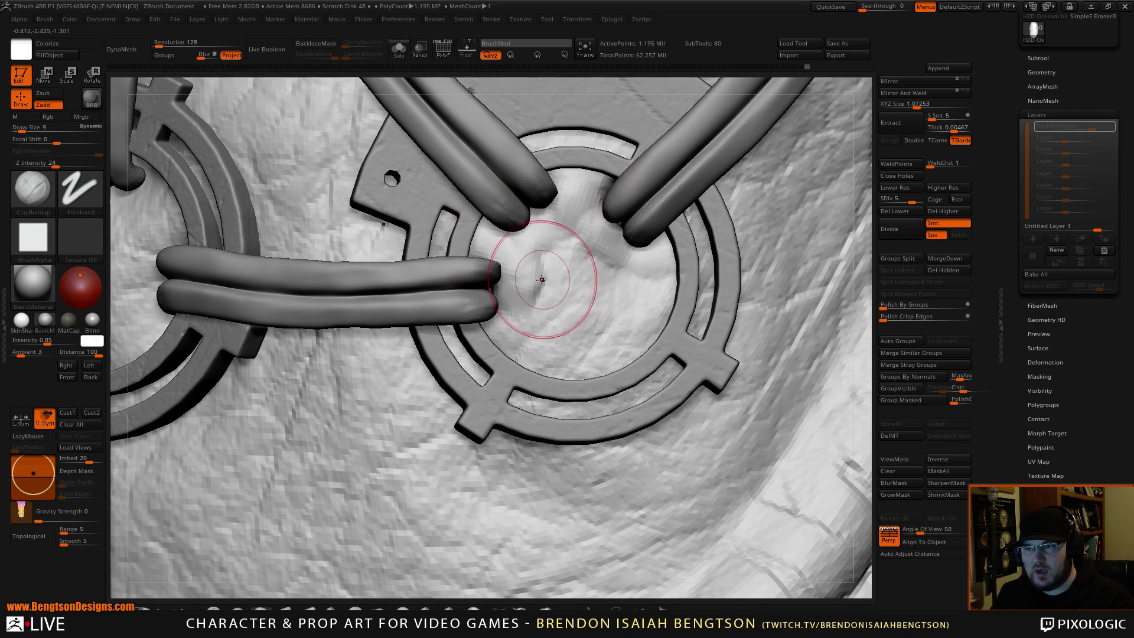
{"action": "mouse_move", "coordinate": [517, 320]}
{"action": "left_mouse_down"}
{"action": "mouse_move", "coordinate": [529, 344]}
{"action": "mouse_move", "coordinate": [545, 314]}
{"action": "left_mouse_up"}
{"action": "mouse_move", "coordinate": [547, 270]}
{"action": "left_mouse_down"}
{"action": "mouse_move", "coordinate": [544, 296]}
{"action": "mouse_move", "coordinate": [538, 283]}
{"action": "mouse_move", "coordinate": [517, 290]}
{"action": "left_mouse_up"}
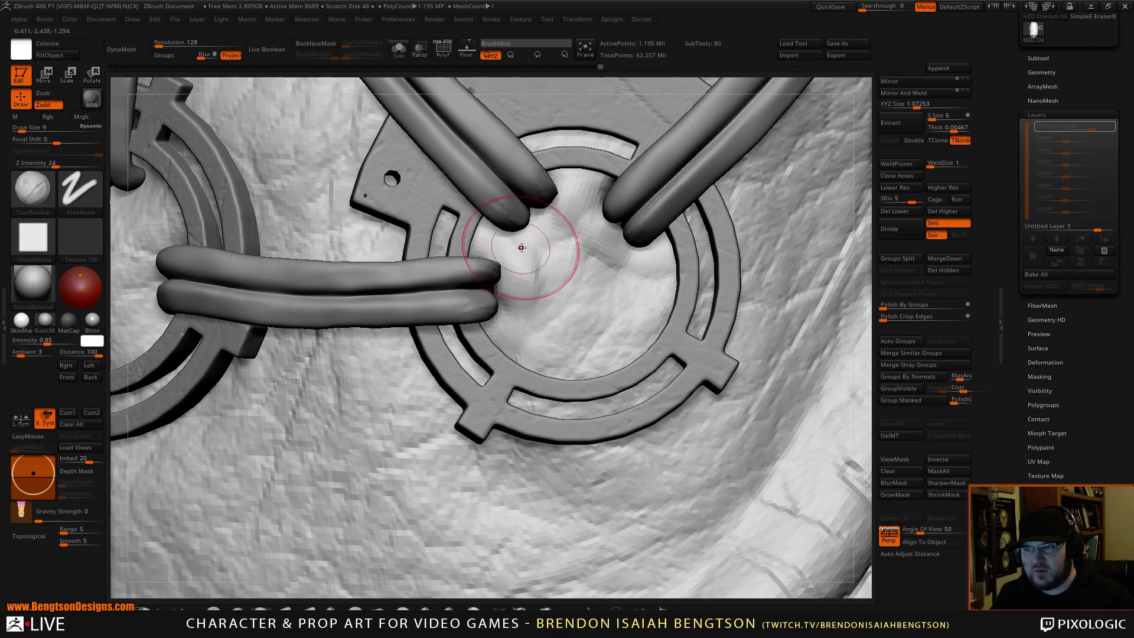
{"action": "mouse_move", "coordinate": [521, 248]}
{"action": "left_mouse_down"}
{"action": "mouse_move", "coordinate": [521, 290]}
{"action": "mouse_move", "coordinate": [534, 299]}
{"action": "left_mouse_up"}
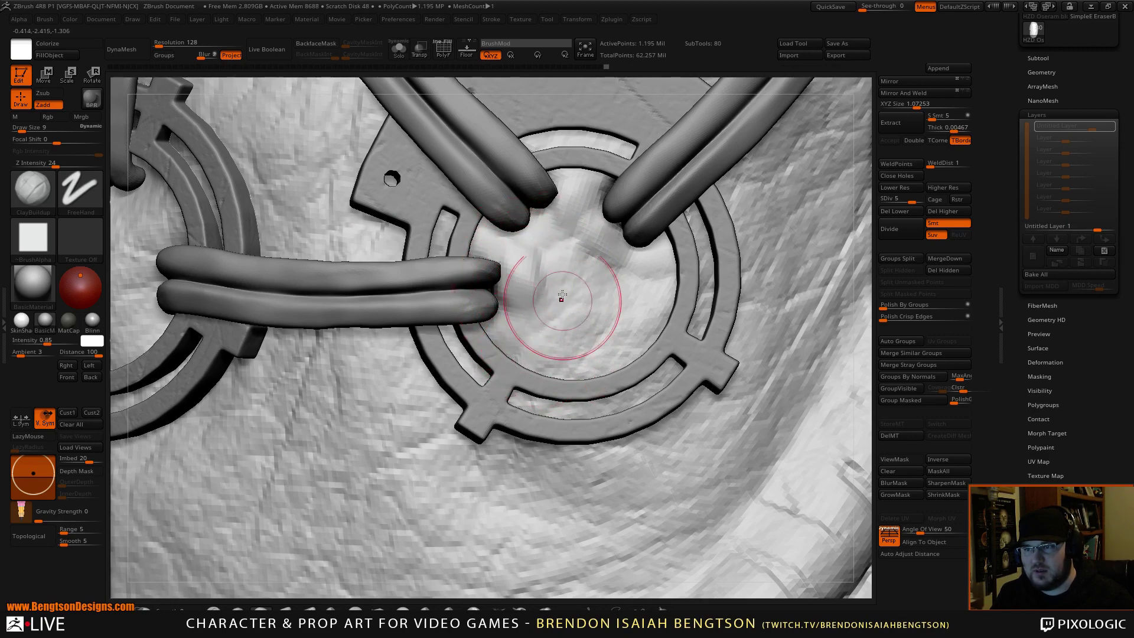
{"action": "left_click", "coordinate": [920, 200]}
Step: Lower the panel to subdivision level 5 and refine the lowest ring's leather folds near the horizontal cord with draw size 5
{"action": "right_click_drag", "start_coordinate": [577, 323], "coordinate": [660, 242], "text": "ctrl"}
{"action": "left_click_drag", "start_coordinate": [745, 431], "coordinate": [659, 431], "text": "alt"}
{"action": "left_click_drag", "start_coordinate": [781, 471], "coordinate": [772, 433]}
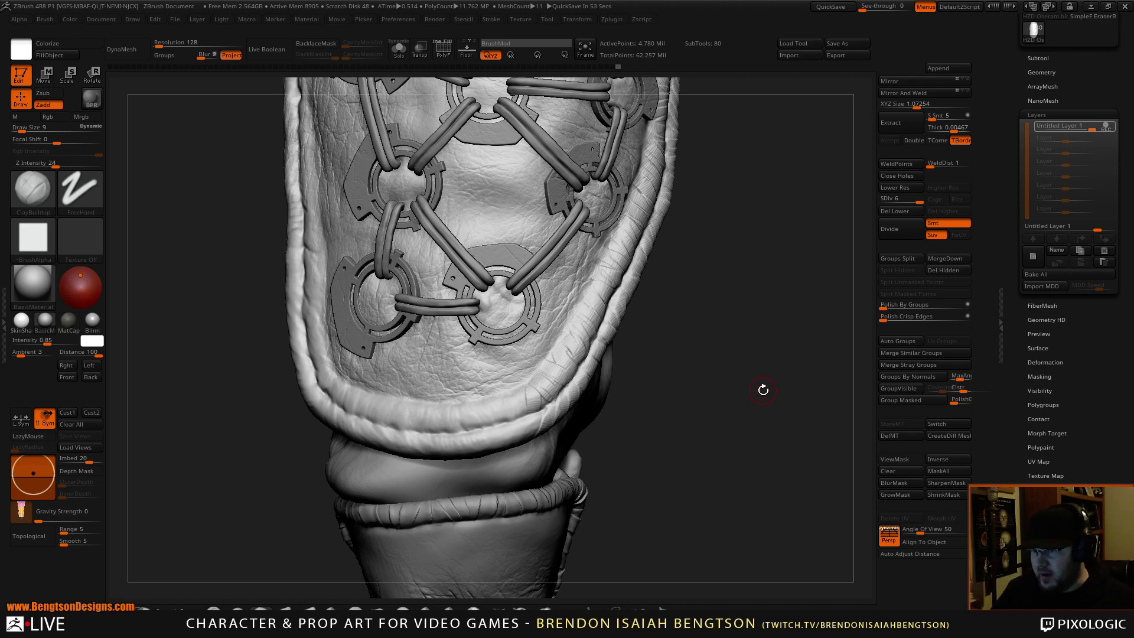
{"action": "left_click_drag", "start_coordinate": [726, 305], "coordinate": [749, 396], "text": "alt"}
{"action": "left_click_drag", "start_coordinate": [797, 326], "coordinate": [784, 319], "text": "alt"}
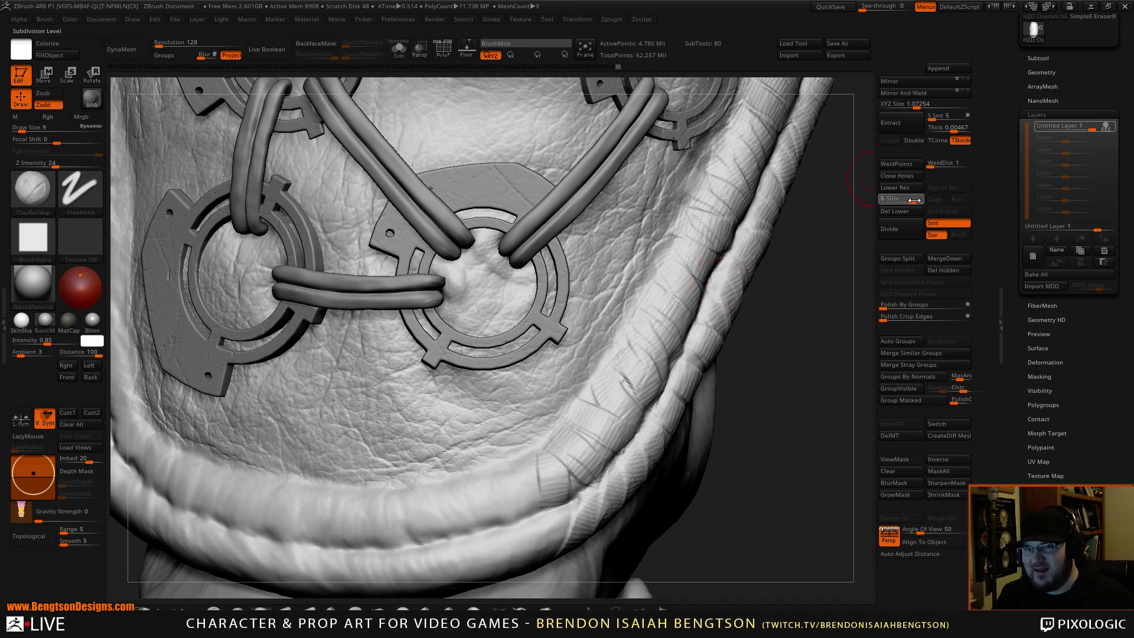
{"action": "left_click_drag", "start_coordinate": [915, 200], "coordinate": [911, 200]}
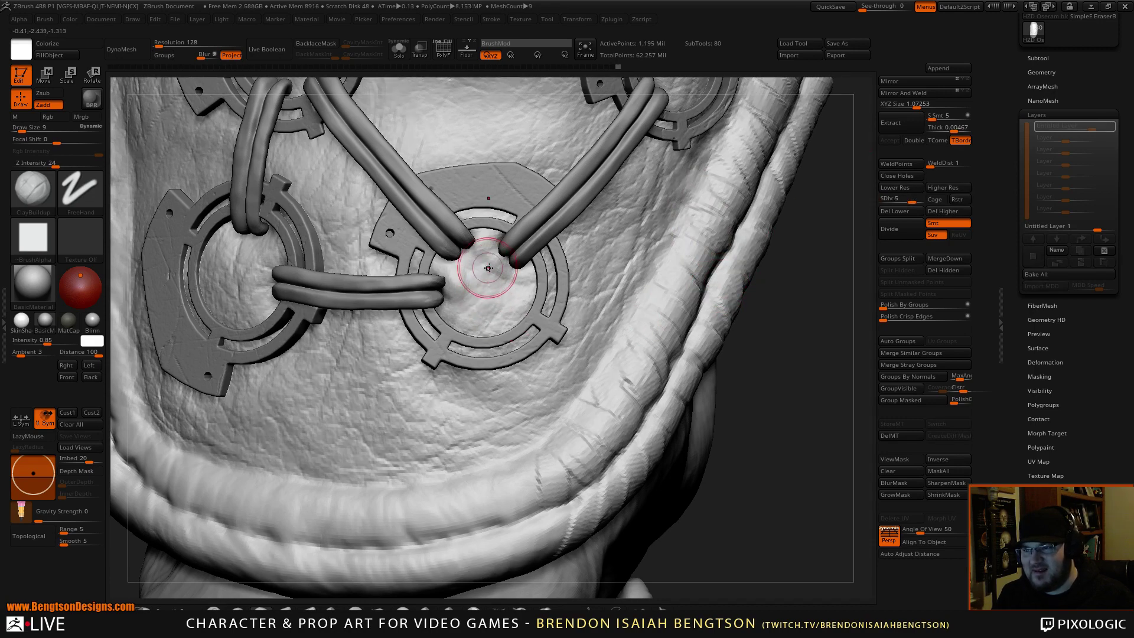
{"action": "key", "text": "space"}
{"action": "mouse_move", "coordinate": [509, 274]}
{"action": "left_mouse_down"}
{"action": "mouse_move", "coordinate": [497, 261]}
{"action": "mouse_move", "coordinate": [518, 271]}
{"action": "mouse_move", "coordinate": [450, 280]}
{"action": "left_mouse_up"}
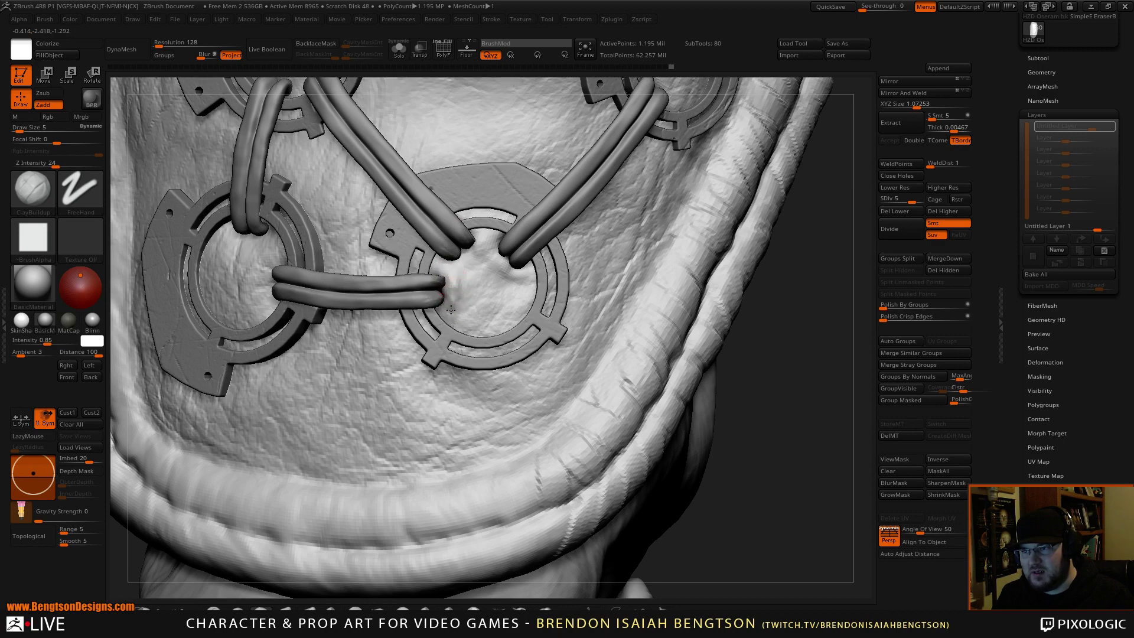
{"action": "key", "text": "space"}
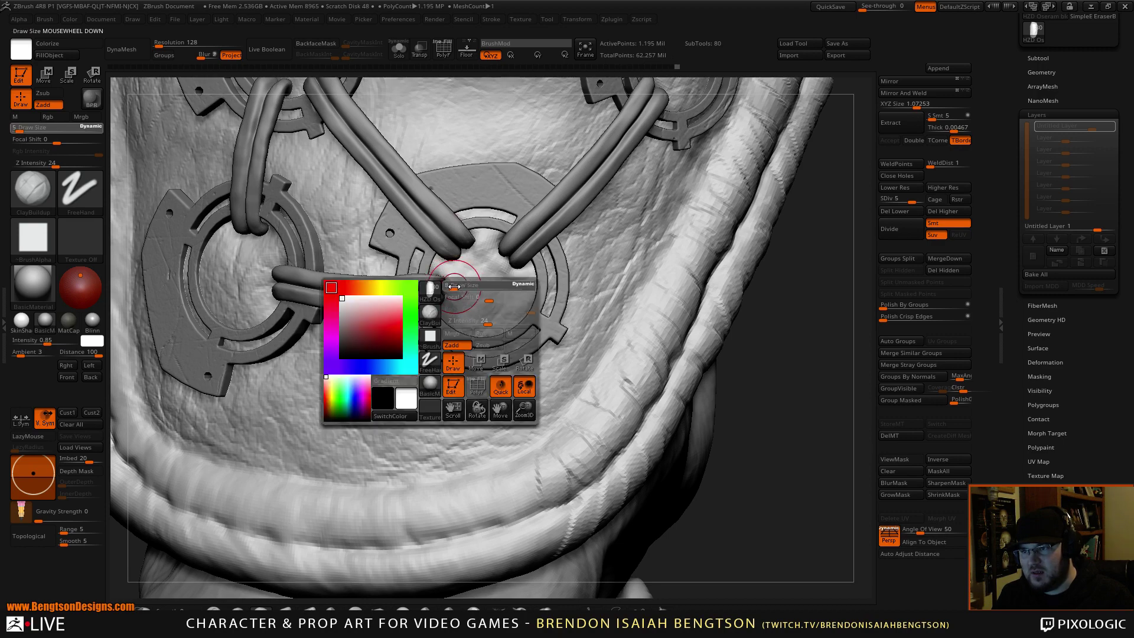
{"action": "left_click_drag", "start_coordinate": [459, 284], "coordinate": [456, 286]}
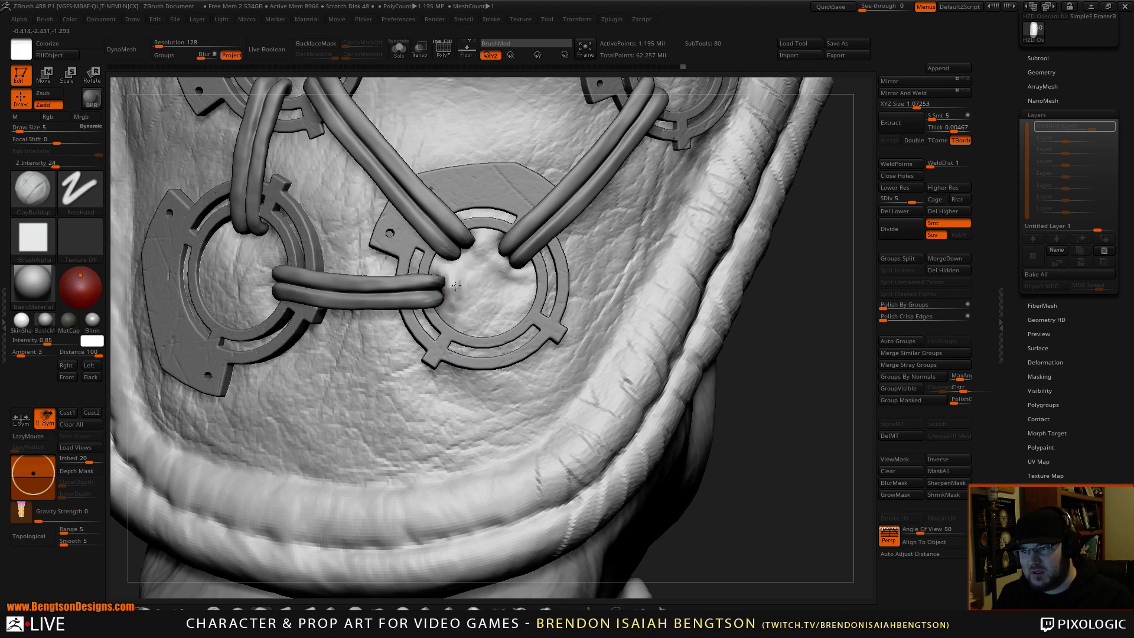
Step: Smooth the leather at the horizontal cord's end in the lowest ring at subdivision level 4
{"action": "left_click_drag", "start_coordinate": [798, 306], "coordinate": [804, 297]}
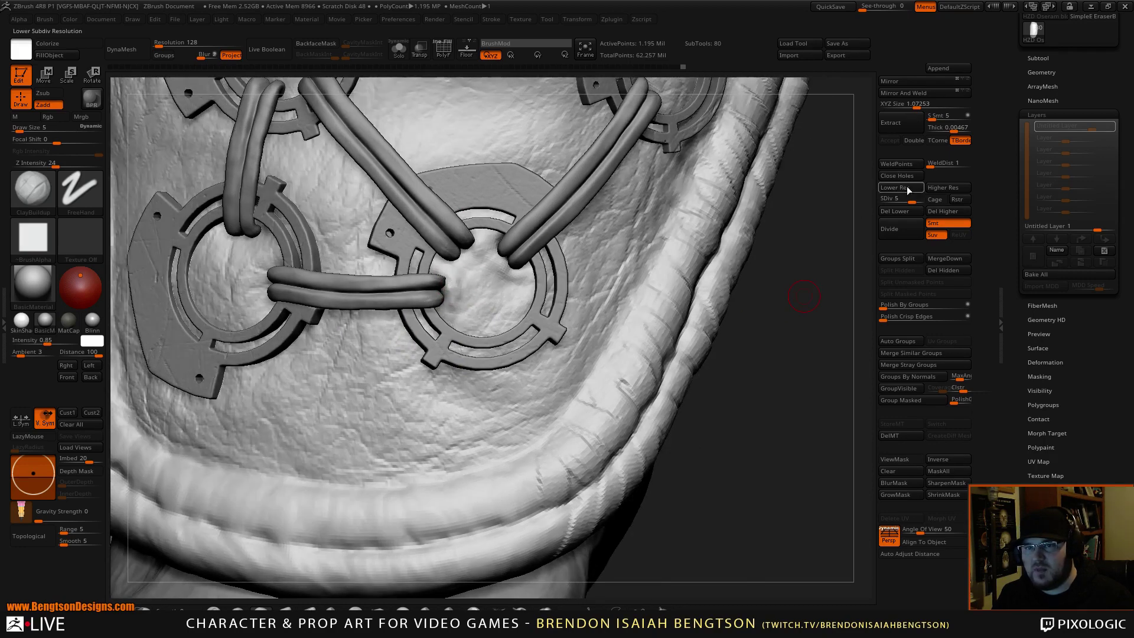
{"action": "left_click", "coordinate": [907, 199]}
{"action": "key", "text": "shift"}
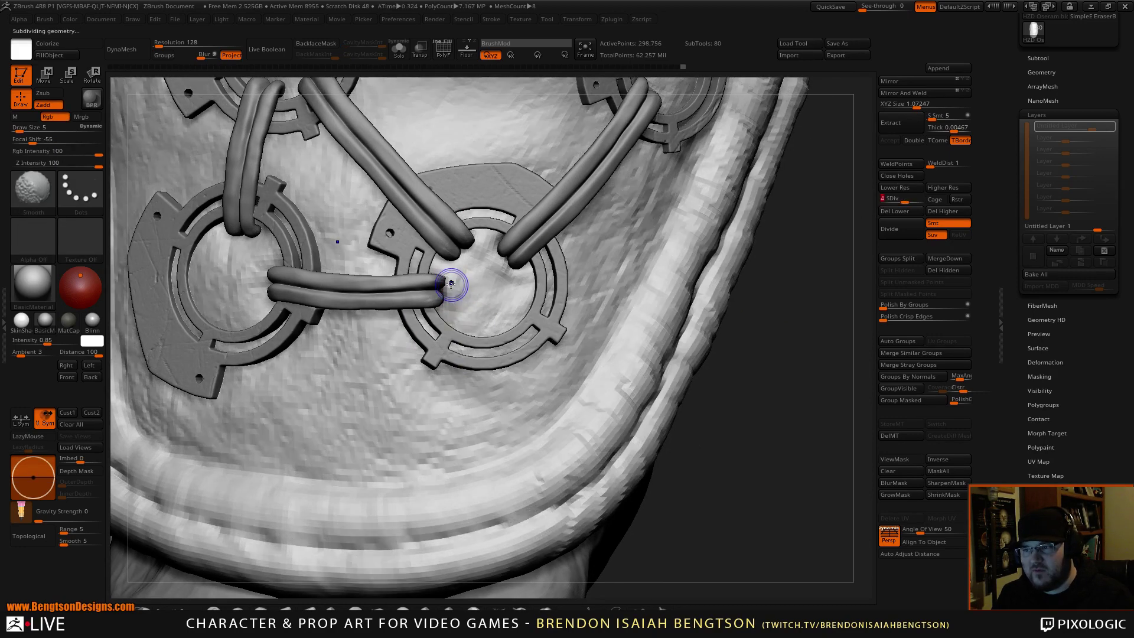
{"action": "left_click_drag", "start_coordinate": [453, 273], "coordinate": [454, 276]}
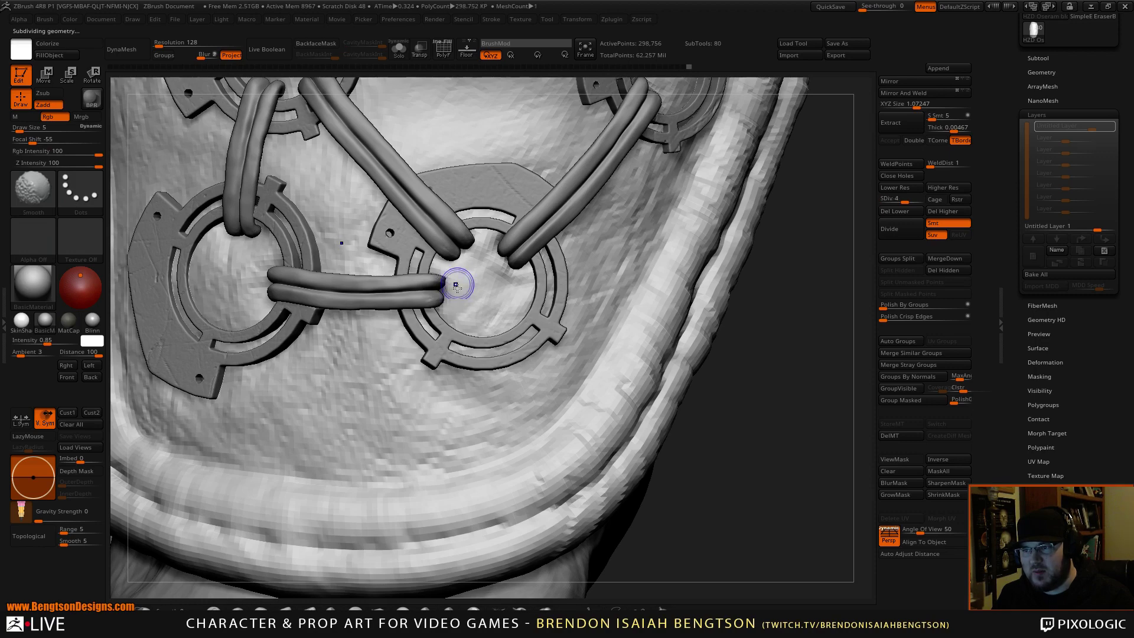
Step: Return to subdivision level 5 and build up the leather where the horizontal cord enters the lowest ring
{"action": "left_click", "coordinate": [910, 199]}
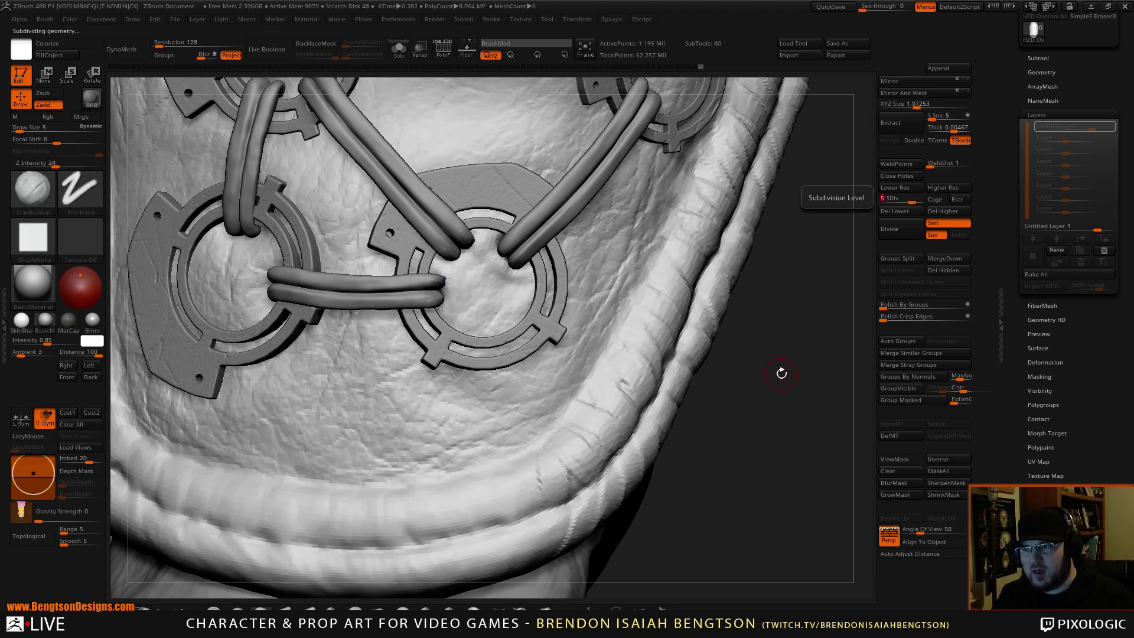
{"action": "left_click_drag", "start_coordinate": [783, 372], "coordinate": [732, 369]}
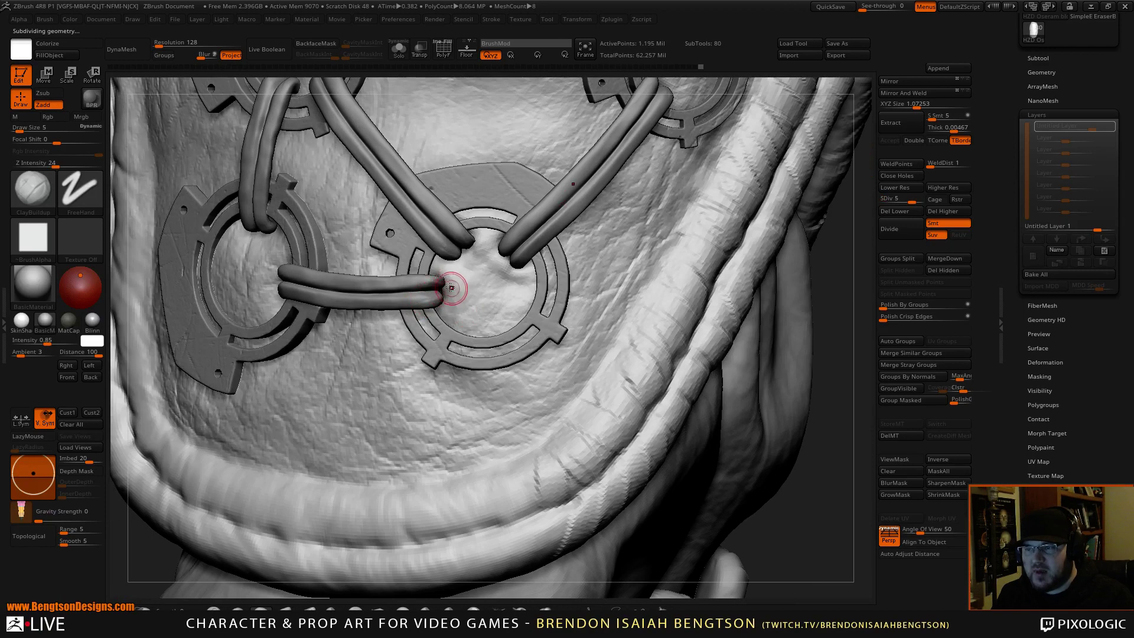
{"action": "left_click_drag", "start_coordinate": [451, 288], "coordinate": [454, 296]}
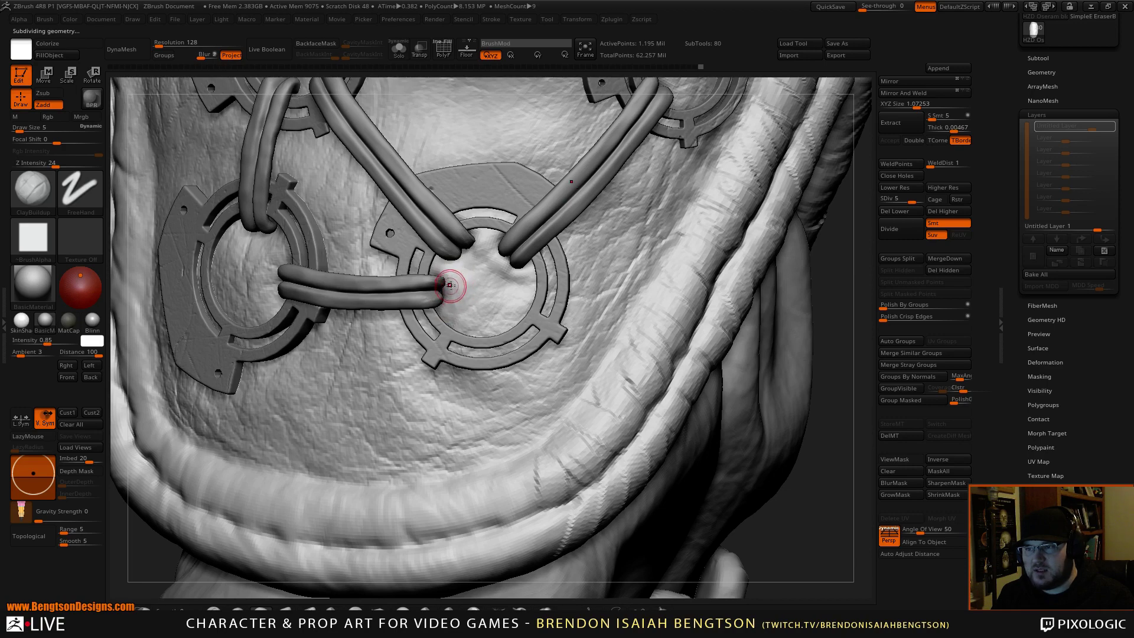
Step: Build up and smooth the leather around the neighbouring ring plate at subdivision level 3 with draw size 30, and restore level 6
{"action": "left_click", "coordinate": [897, 201]}
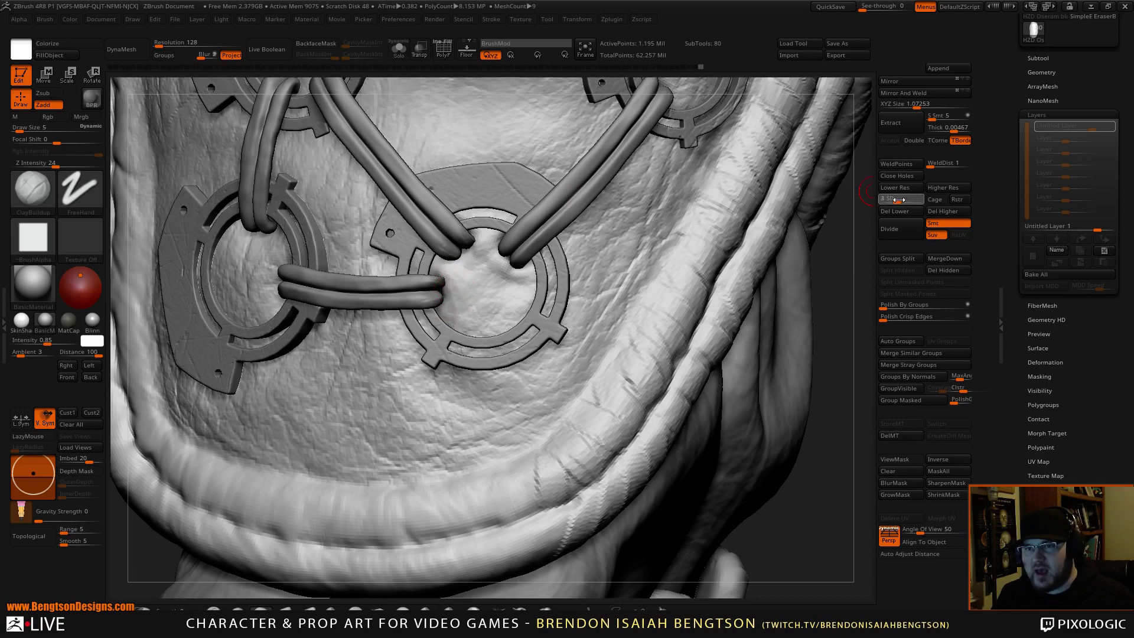
{"action": "key", "text": "space"}
{"action": "left_click_drag", "start_coordinate": [451, 281], "coordinate": [462, 283]}
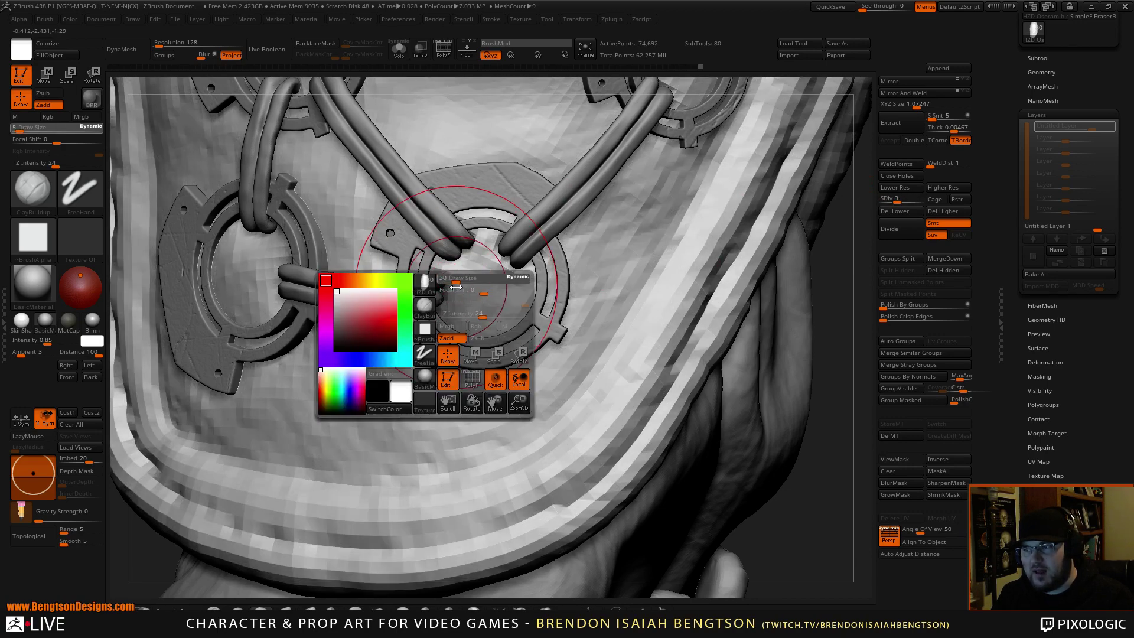
{"action": "mouse_move", "coordinate": [260, 248]}
{"action": "left_mouse_down"}
{"action": "mouse_move", "coordinate": [244, 304]}
{"action": "mouse_move", "coordinate": [251, 254]}
{"action": "left_mouse_up"}
{"action": "left_click_drag", "start_coordinate": [301, 381], "coordinate": [308, 347]}
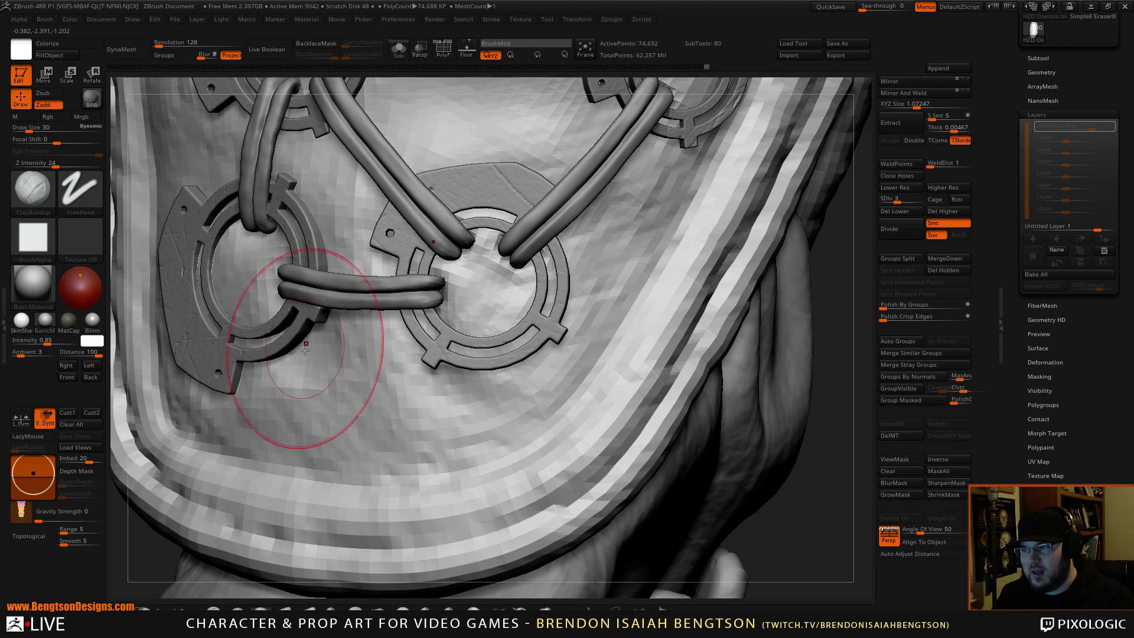
{"action": "mouse_move", "coordinate": [436, 419]}
{"action": "left_mouse_down", "text": "shift"}
{"action": "mouse_move", "coordinate": [408, 370]}
{"action": "mouse_move", "coordinate": [360, 365]}
{"action": "left_mouse_up", "text": "shift"}
{"action": "left_click", "coordinate": [914, 197]}
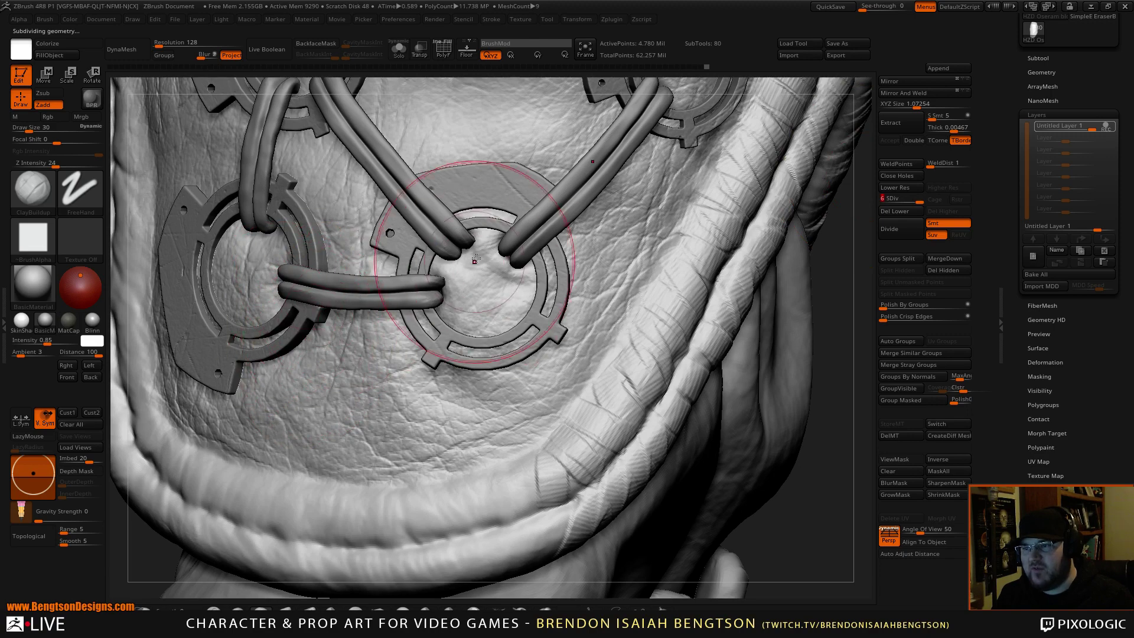
Step: Lower the panel to subdivision level 4, undo the trial stroke by the lowest ring, and switch to the Move Topological brush
{"action": "left_click_drag", "start_coordinate": [808, 530], "coordinate": [759, 346]}
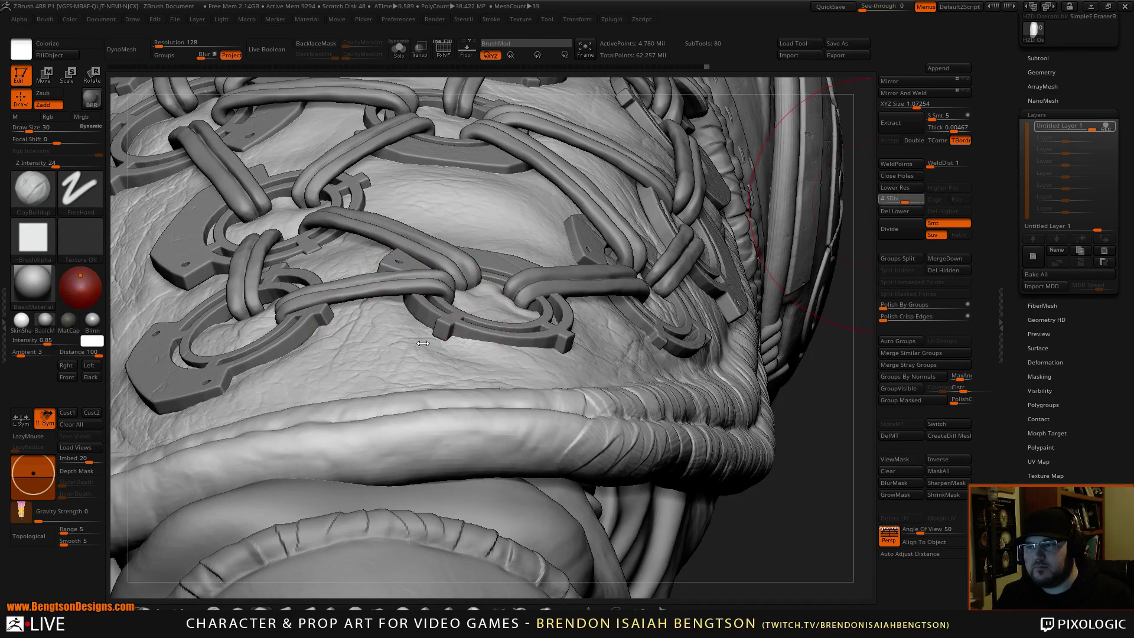
{"action": "key", "text": "shift+d"}
{"action": "left_click_drag", "start_coordinate": [407, 324], "coordinate": [410, 319]}
{"action": "key", "text": "ctrl+z"}
{"action": "key", "text": "b"}
{"action": "key", "text": "m"}
{"action": "key", "text": "t"}
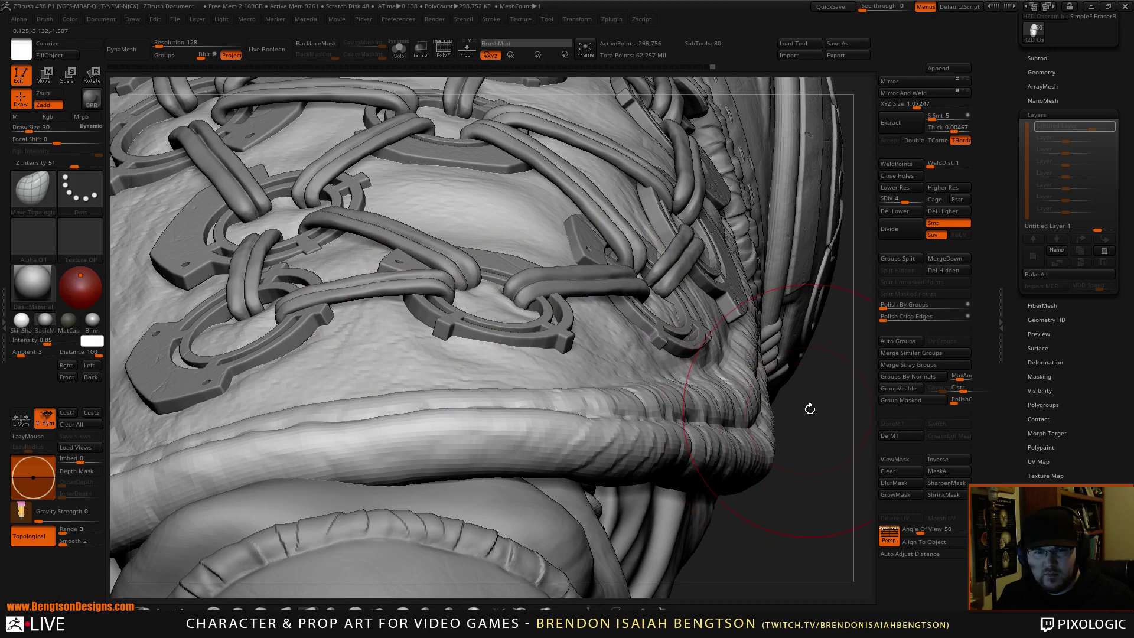
Step: Adjust the leather's profile beside the curved trim with draw size 30 and return the panel to subdivision level 6
{"action": "left_click_drag", "start_coordinate": [812, 394], "coordinate": [815, 440]}
{"action": "mouse_move", "coordinate": [815, 457]}
{"action": "left_mouse_down"}
{"action": "mouse_move", "coordinate": [800, 400]}
{"action": "mouse_move", "coordinate": [800, 416]}
{"action": "mouse_move", "coordinate": [704, 412]}
{"action": "left_mouse_up"}
{"action": "right_click_drag", "start_coordinate": [560, 259], "coordinate": [493, 286]}
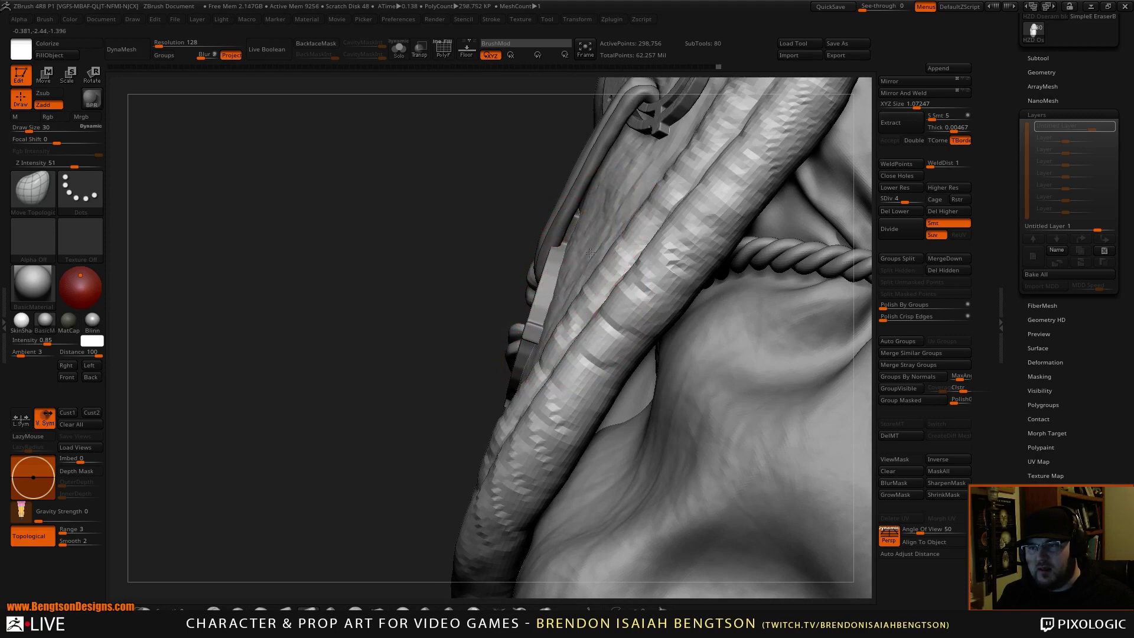
{"action": "mouse_move", "coordinate": [551, 182]}
{"action": "left_mouse_down"}
{"action": "mouse_move", "coordinate": [700, 260]}
{"action": "mouse_move", "coordinate": [712, 287]}
{"action": "left_mouse_up"}
{"action": "left_click_drag", "start_coordinate": [746, 321], "coordinate": [765, 313]}
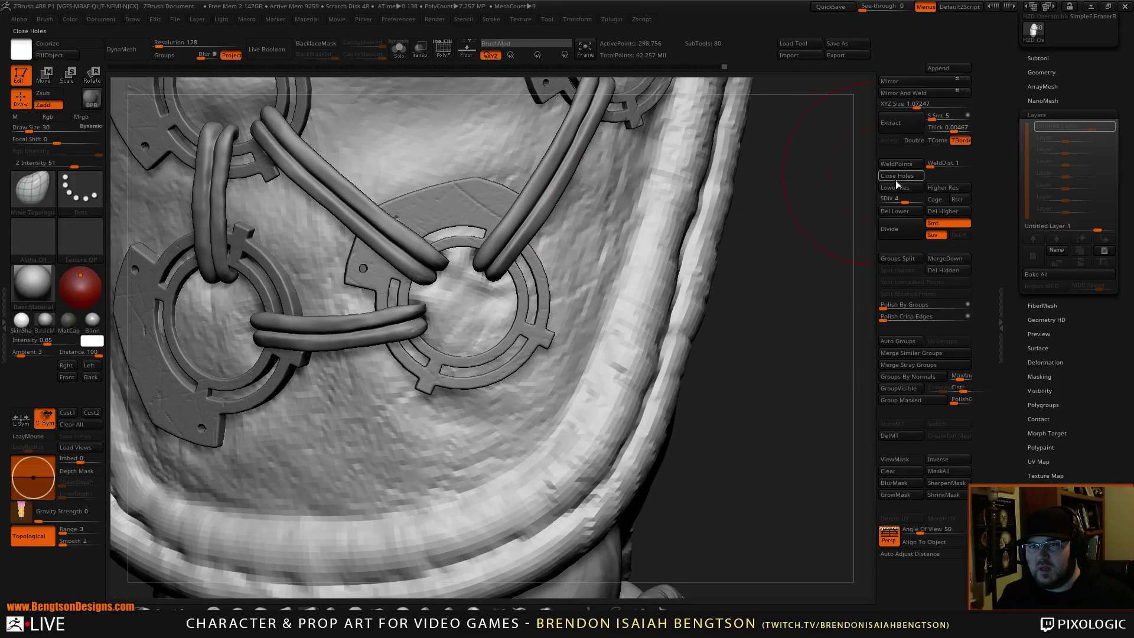
{"action": "left_click", "coordinate": [916, 199]}
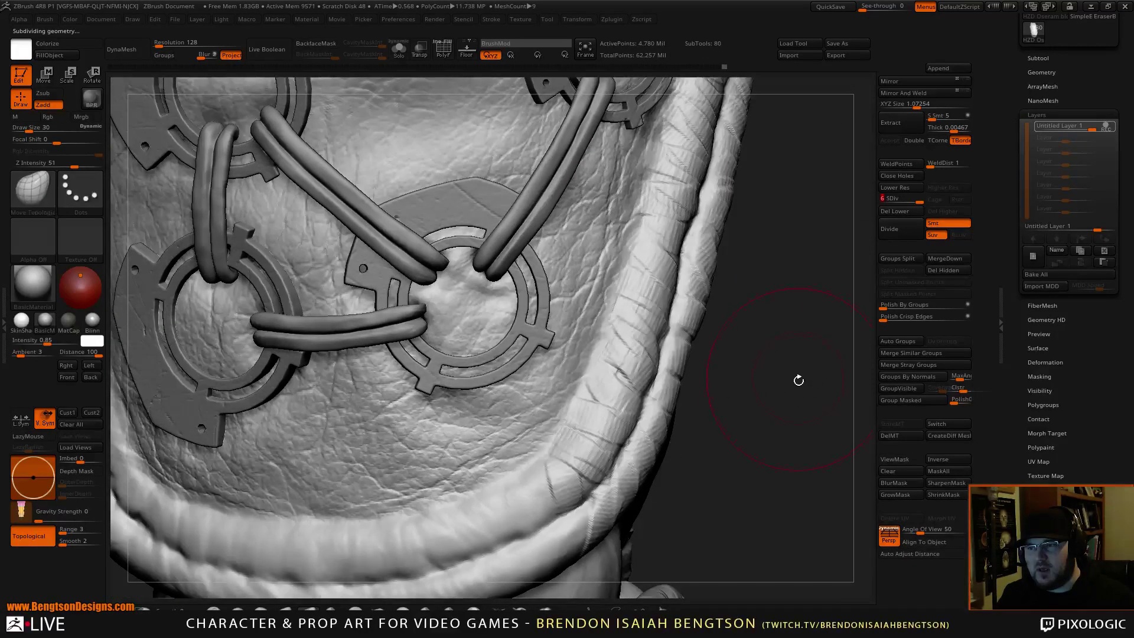
Step: Examine the whole laced leg panel from several angles and distances to judge the leather tension around the rings
{"action": "mouse_move", "coordinate": [767, 248]}
{"action": "left_mouse_down", "text": "alt"}
{"action": "mouse_move", "coordinate": [762, 229]}
{"action": "mouse_move", "coordinate": [734, 314]}
{"action": "left_mouse_up", "text": "alt"}
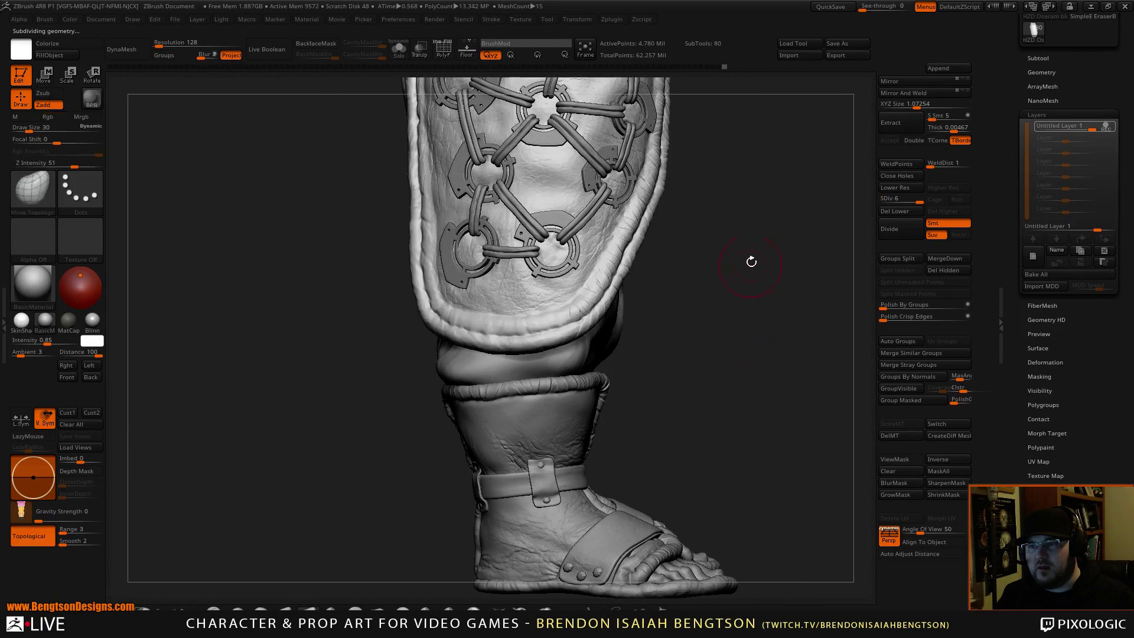
{"action": "mouse_move", "coordinate": [752, 261]}
{"action": "left_mouse_down", "text": "alt"}
{"action": "mouse_move", "coordinate": [714, 405]}
{"action": "mouse_move", "coordinate": [697, 412]}
{"action": "mouse_move", "coordinate": [741, 389]}
{"action": "mouse_move", "coordinate": [691, 381]}
{"action": "left_mouse_up", "text": "alt"}
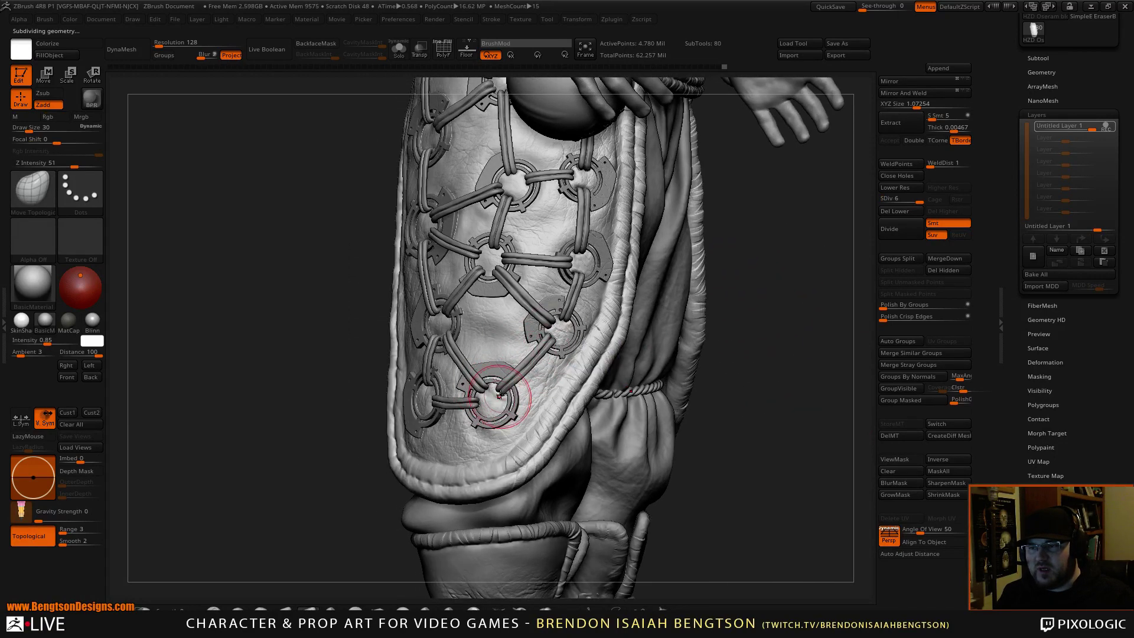
{"action": "mouse_move", "coordinate": [784, 279]}
{"action": "left_mouse_down", "text": "alt"}
{"action": "mouse_move", "coordinate": [760, 312]}
{"action": "mouse_move", "coordinate": [776, 313]}
{"action": "left_mouse_up", "text": "alt"}
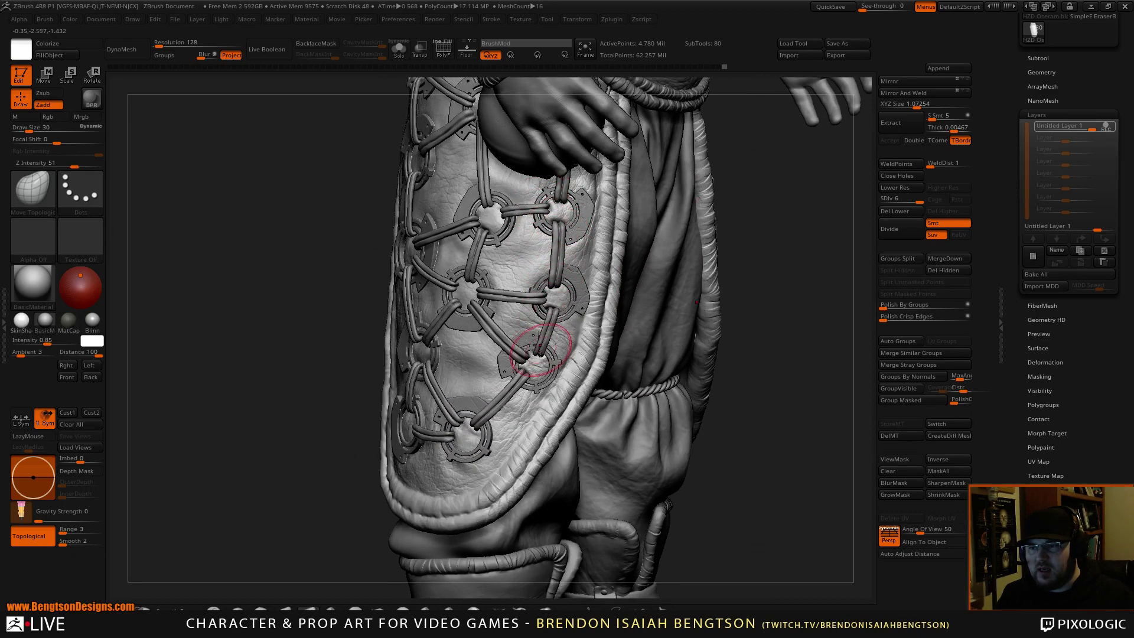
{"action": "left_click_drag", "start_coordinate": [775, 336], "coordinate": [810, 337]}
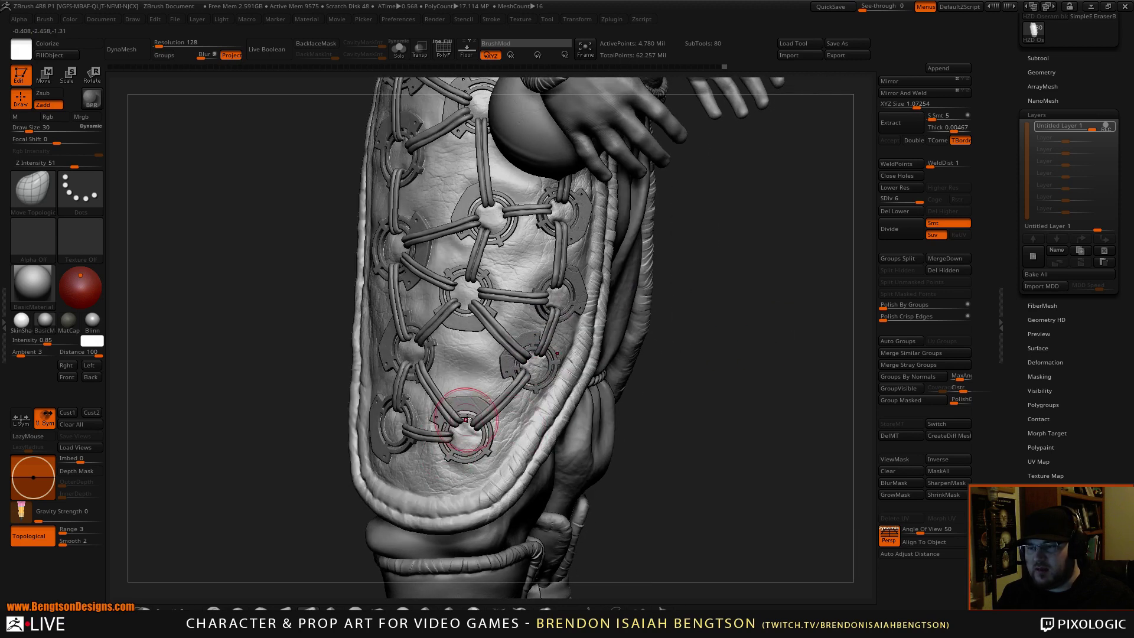
{"action": "left_click_drag", "start_coordinate": [710, 377], "coordinate": [746, 379]}
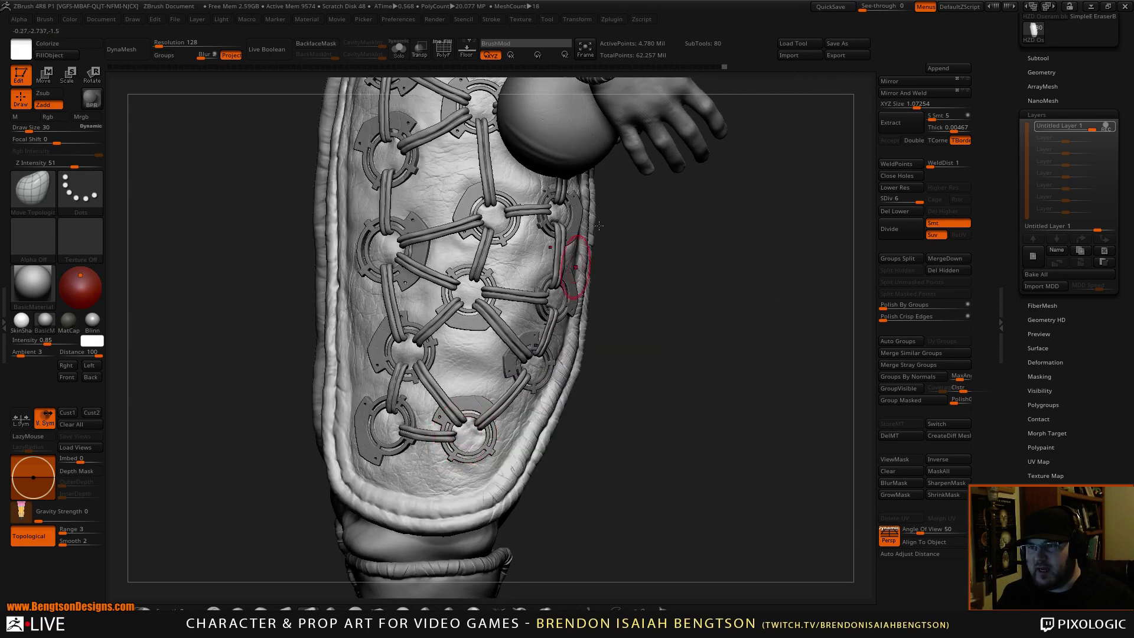
{"action": "left_click_drag", "start_coordinate": [685, 314], "coordinate": [731, 294]}
{"action": "left_click_drag", "start_coordinate": [730, 334], "coordinate": [707, 407], "text": "alt"}
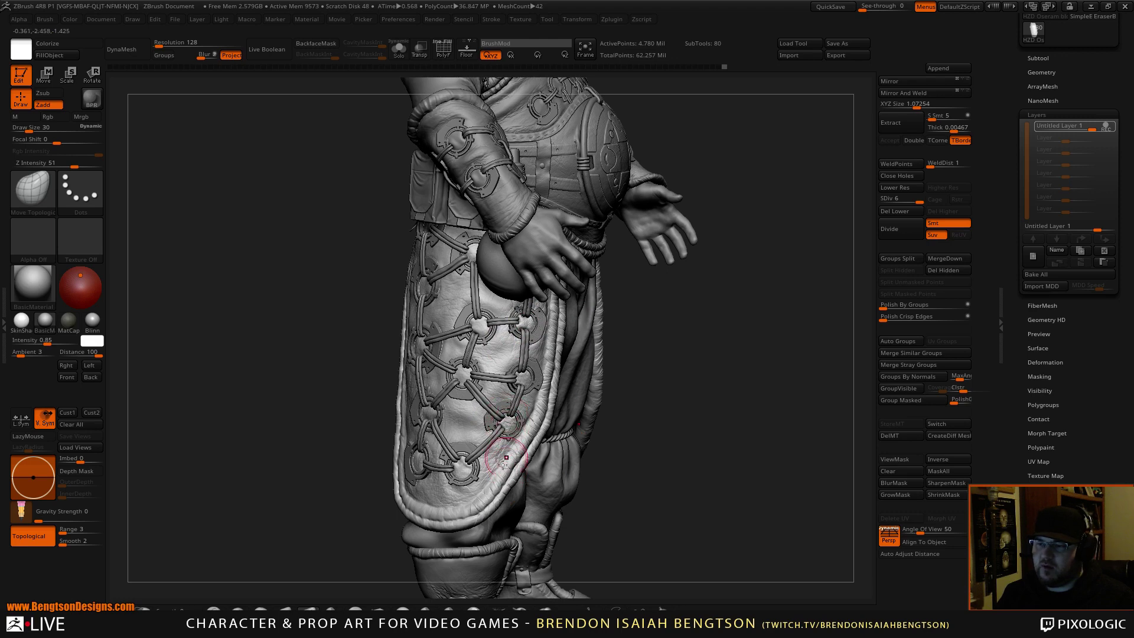
Step: Lower the leather panel to subdivision level 4 and nudge the leather around the ring beside the curved trim with Move Topological at draw size 14
{"action": "left_click_drag", "start_coordinate": [771, 391], "coordinate": [711, 542]}
{"action": "left_click_drag", "start_coordinate": [720, 413], "coordinate": [732, 384]}
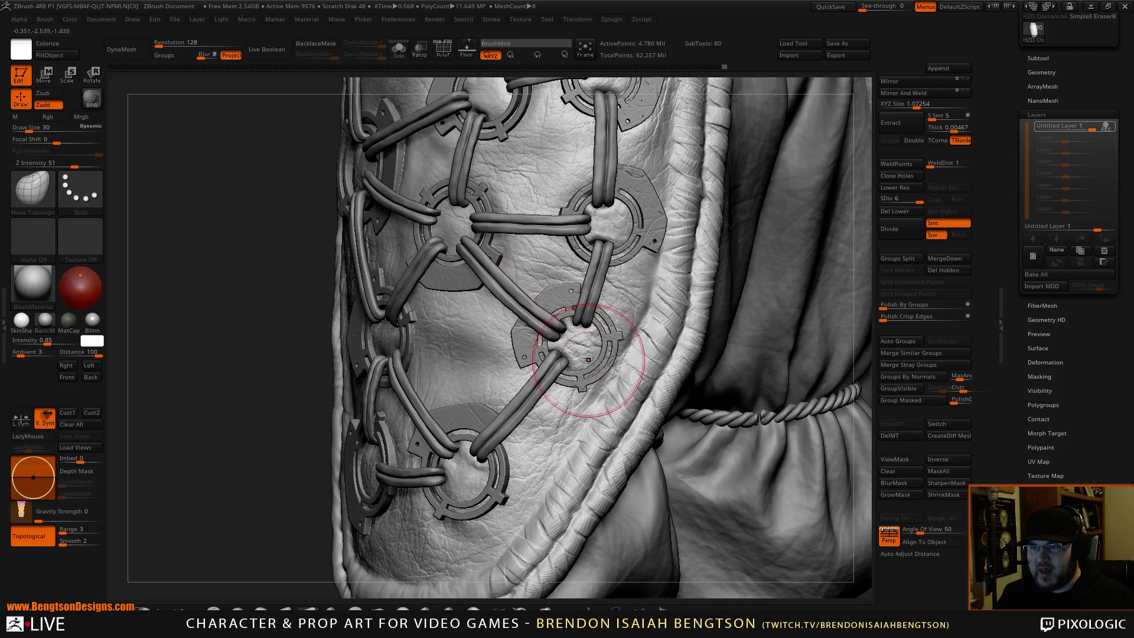
{"action": "right_click_drag", "start_coordinate": [583, 346], "coordinate": [558, 437], "text": "alt"}
{"action": "left_click", "coordinate": [908, 201]}
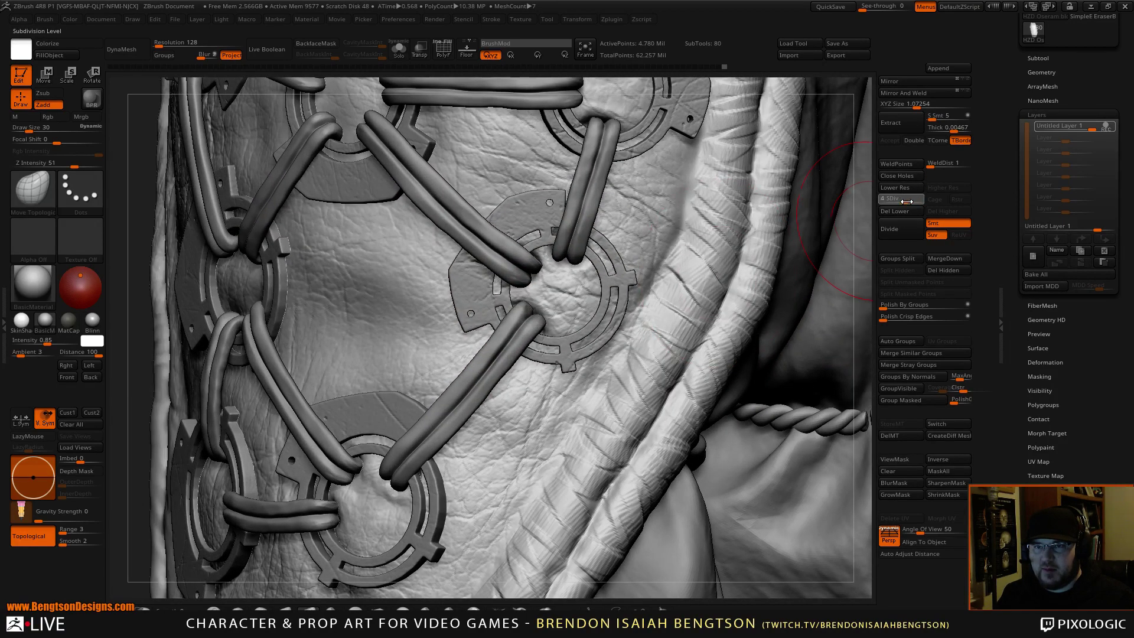
{"action": "key", "text": "space"}
{"action": "left_click_drag", "start_coordinate": [560, 271], "coordinate": [548, 273]}
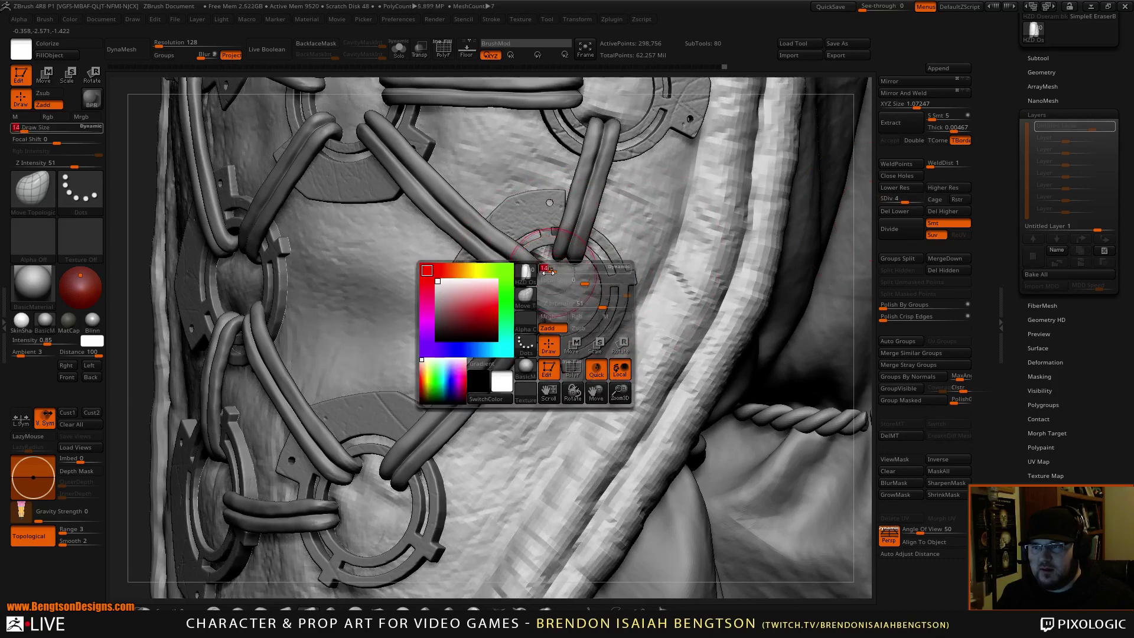
{"action": "right_click_drag", "start_coordinate": [566, 314], "coordinate": [539, 311]}
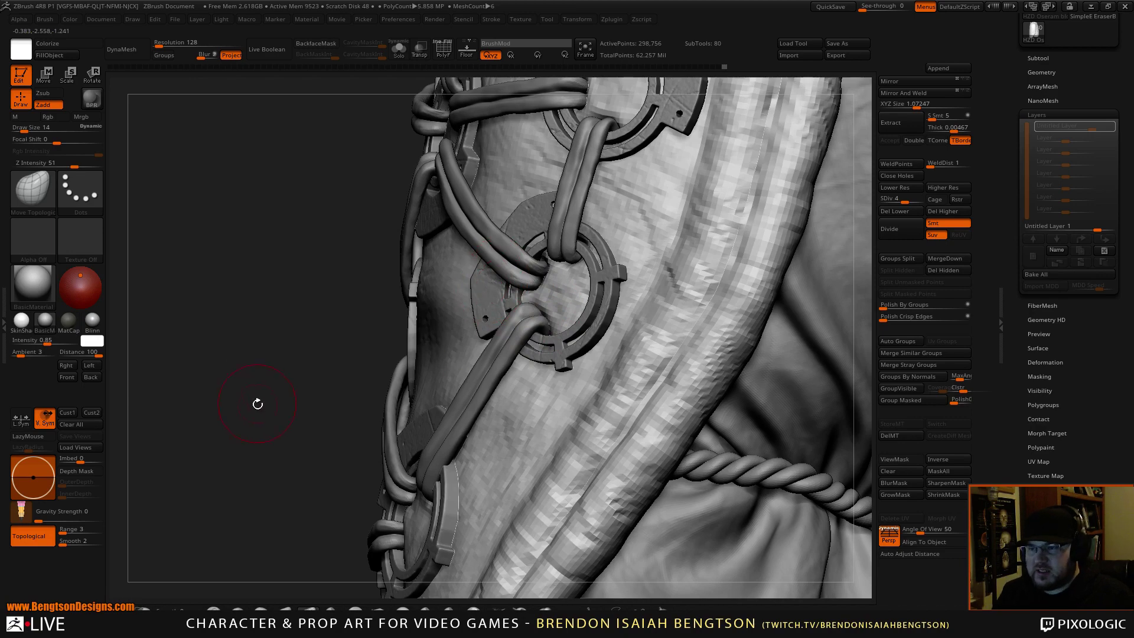
{"action": "left_click_drag", "start_coordinate": [257, 404], "coordinate": [390, 390]}
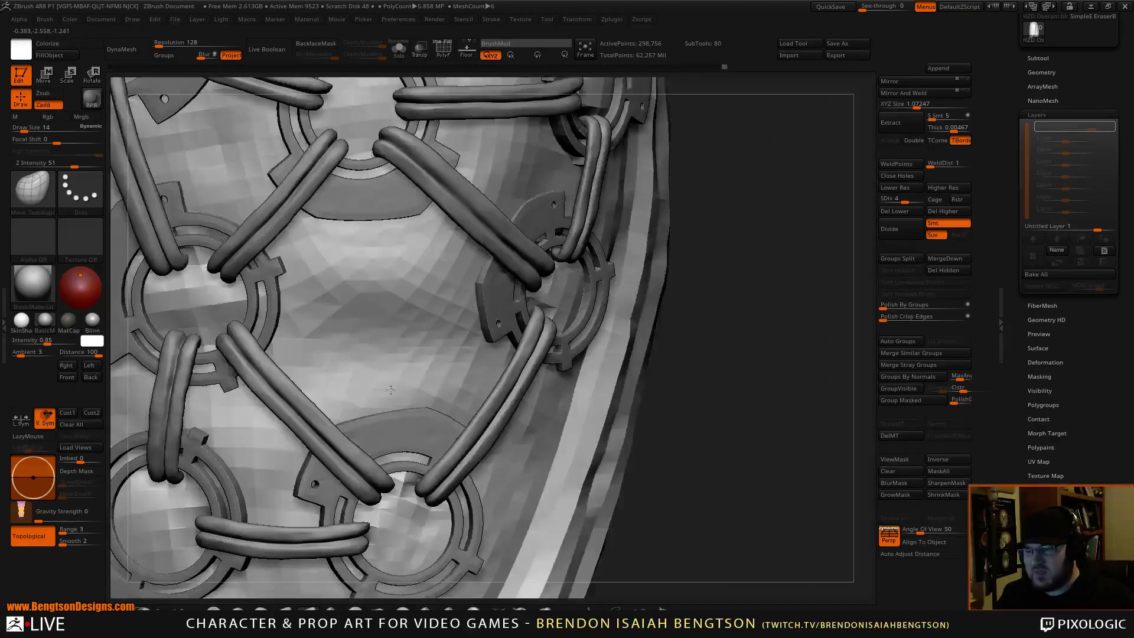
Step: Build up the leather at the cord ends inside the lowest front ring with ClayBuildup at draw size 11, using transparency to see beneath the cords
{"action": "left_click_drag", "start_coordinate": [725, 409], "coordinate": [711, 272], "text": "alt"}
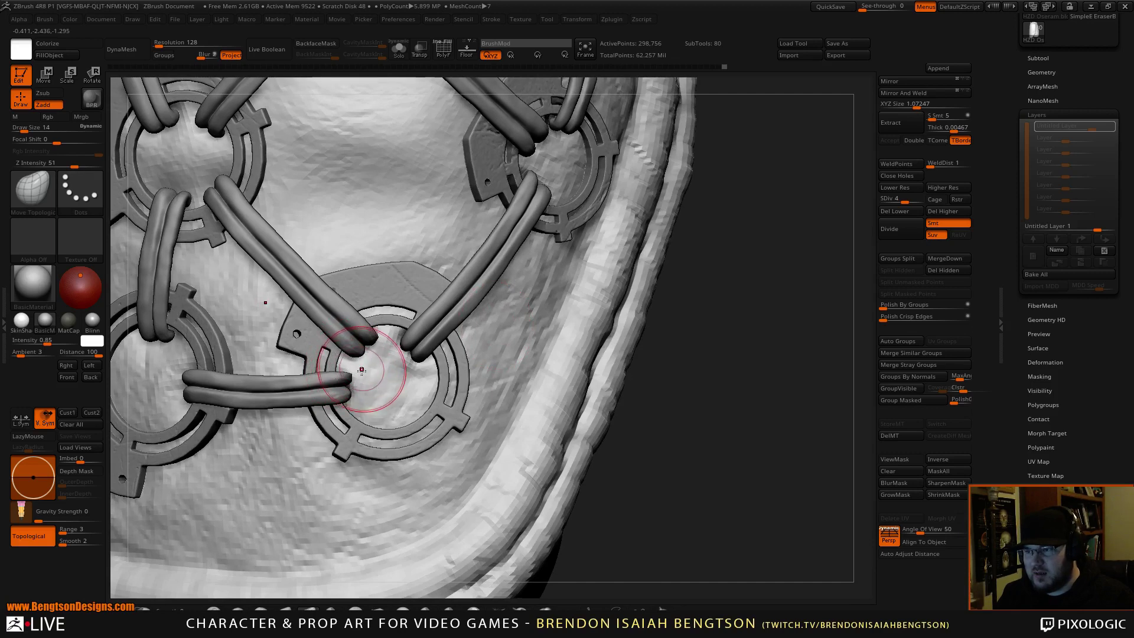
{"action": "key", "text": "b"}
{"action": "key", "text": "c"}
{"action": "key", "text": "b"}
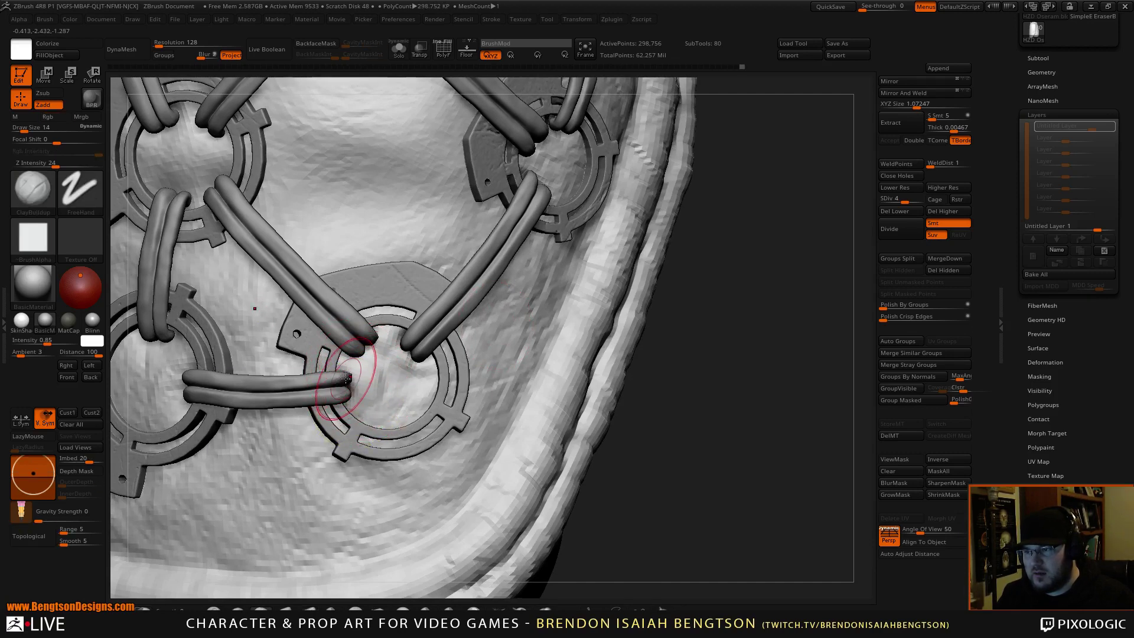
{"action": "key", "text": "space"}
{"action": "left_click_drag", "start_coordinate": [346, 379], "coordinate": [347, 380]}
{"action": "key", "text": "shift+t"}
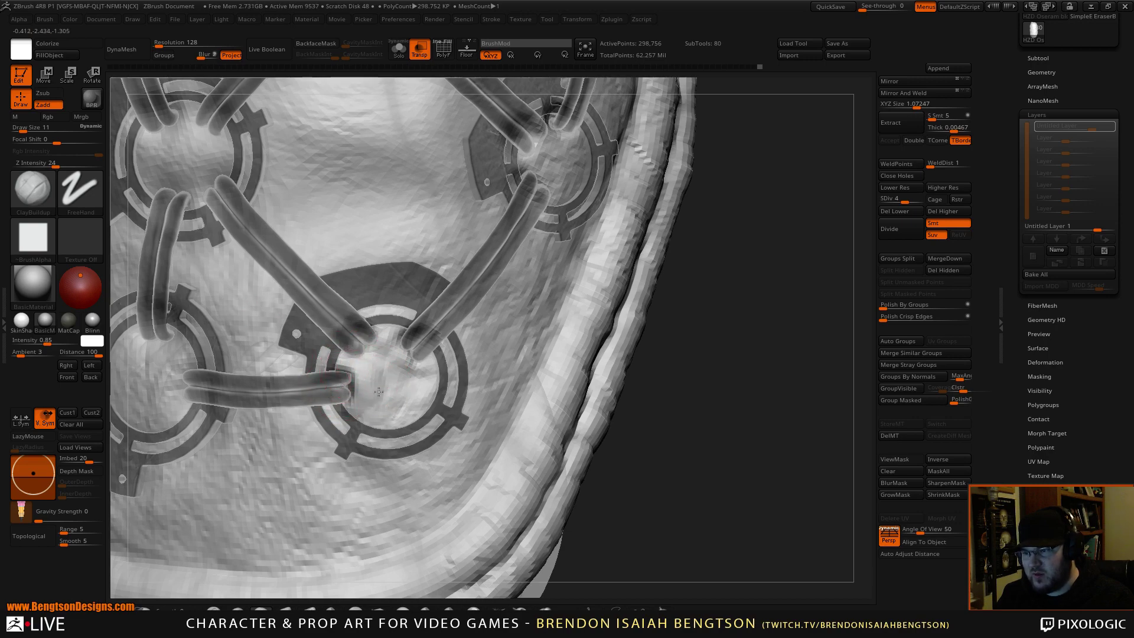
Step: Shape the leather where the cords enter the neighbouring lowest side ring with ClayBuildup at draw size 11, and turn transparency off
{"action": "mouse_move", "coordinate": [693, 391]}
{"action": "left_mouse_down"}
{"action": "mouse_move", "coordinate": [576, 373]}
{"action": "mouse_move", "coordinate": [752, 329]}
{"action": "mouse_move", "coordinate": [722, 319]}
{"action": "mouse_move", "coordinate": [776, 307]}
{"action": "left_mouse_up"}
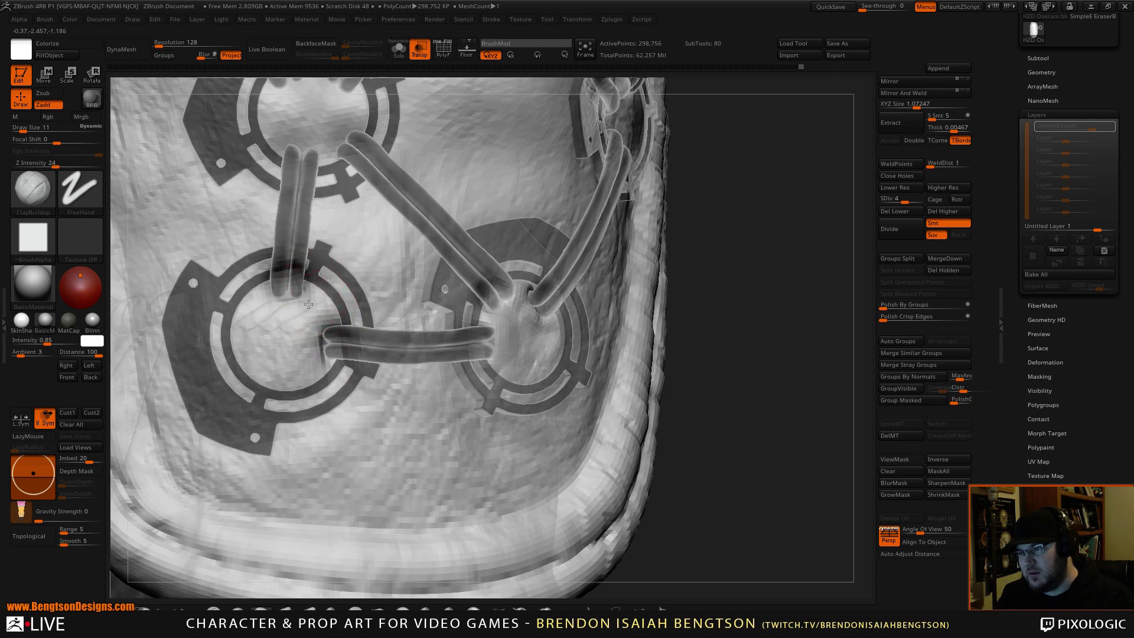
{"action": "mouse_move", "coordinate": [753, 252]}
{"action": "left_mouse_down", "text": "alt"}
{"action": "mouse_move", "coordinate": [788, 243]}
{"action": "mouse_move", "coordinate": [694, 250]}
{"action": "mouse_move", "coordinate": [729, 278]}
{"action": "mouse_move", "coordinate": [661, 300]}
{"action": "left_mouse_up", "text": "alt"}
{"action": "mouse_move", "coordinate": [395, 302]}
{"action": "left_mouse_down"}
{"action": "mouse_move", "coordinate": [407, 314]}
{"action": "mouse_move", "coordinate": [358, 290]}
{"action": "mouse_move", "coordinate": [391, 293]}
{"action": "mouse_move", "coordinate": [350, 306]}
{"action": "mouse_move", "coordinate": [386, 309]}
{"action": "left_mouse_up"}
{"action": "left_click_drag", "start_coordinate": [816, 334], "coordinate": [764, 361]}
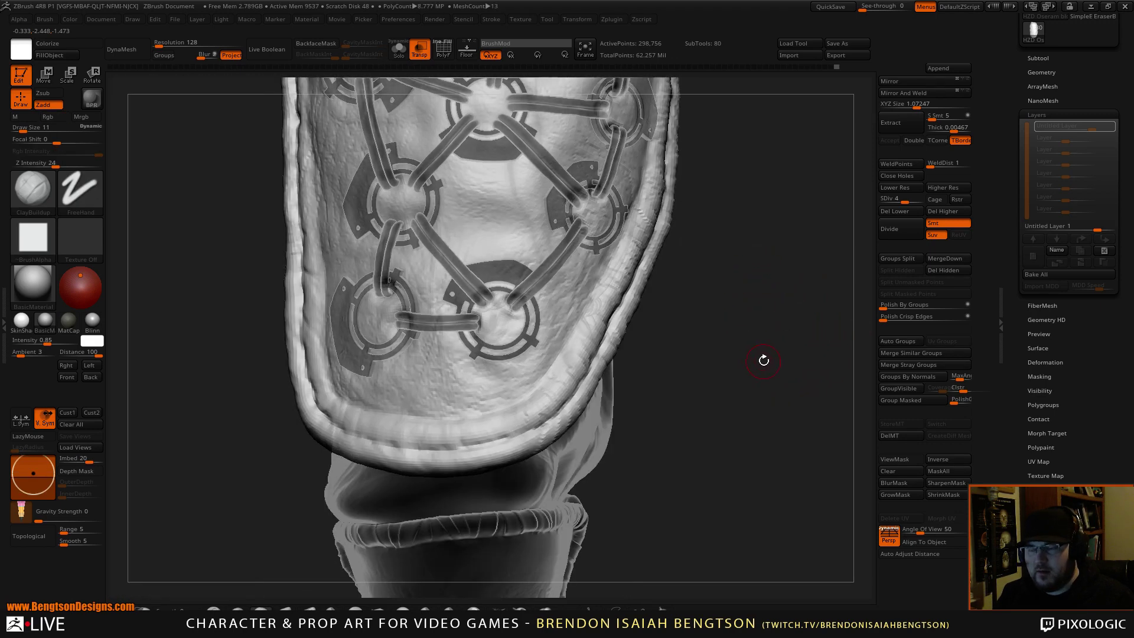
{"action": "key", "text": "shift"}
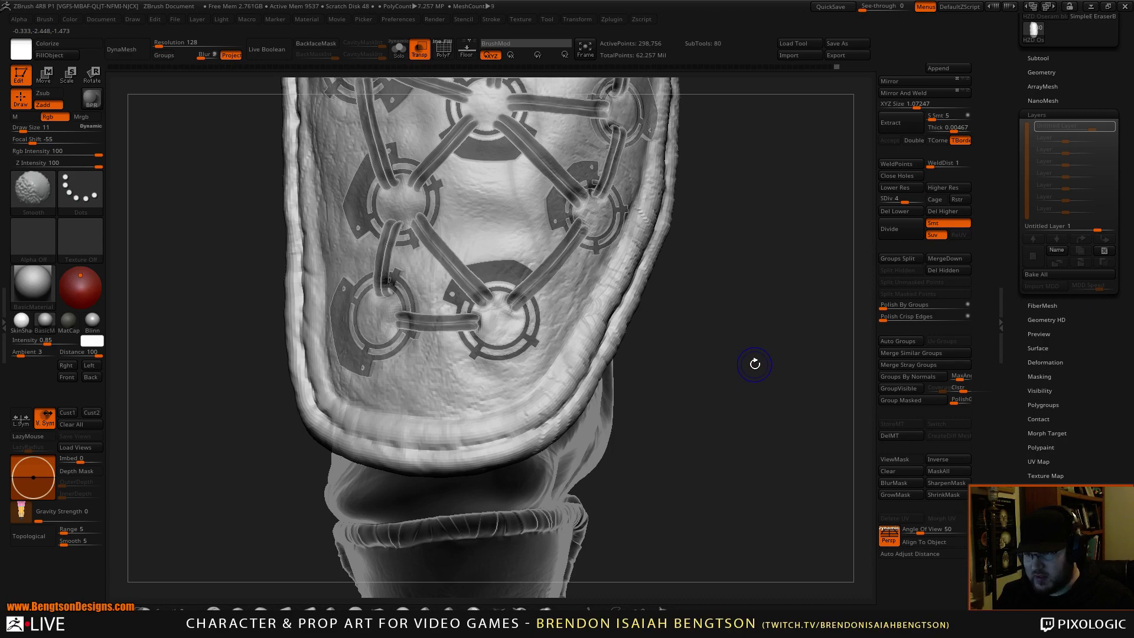
{"action": "key", "text": "shift+t"}
Step: Sculpt small tension folds between the cord ends in the lowest front ring with ClayBuildup at draw size 7
{"action": "mouse_move", "coordinate": [762, 356]}
{"action": "left_mouse_down"}
{"action": "mouse_move", "coordinate": [778, 354]}
{"action": "mouse_move", "coordinate": [761, 334]}
{"action": "left_mouse_up"}
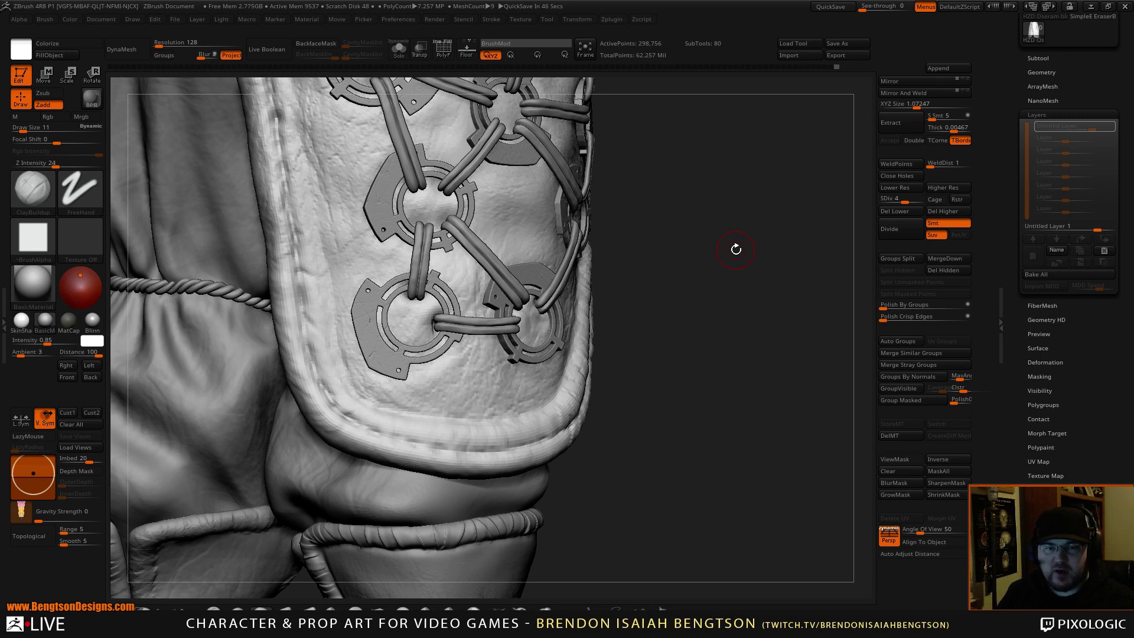
{"action": "mouse_move", "coordinate": [769, 386]}
{"action": "left_mouse_down"}
{"action": "mouse_move", "coordinate": [770, 375]}
{"action": "mouse_move", "coordinate": [775, 393]}
{"action": "mouse_move", "coordinate": [830, 357]}
{"action": "mouse_move", "coordinate": [819, 341]}
{"action": "mouse_move", "coordinate": [818, 361]}
{"action": "left_mouse_up"}
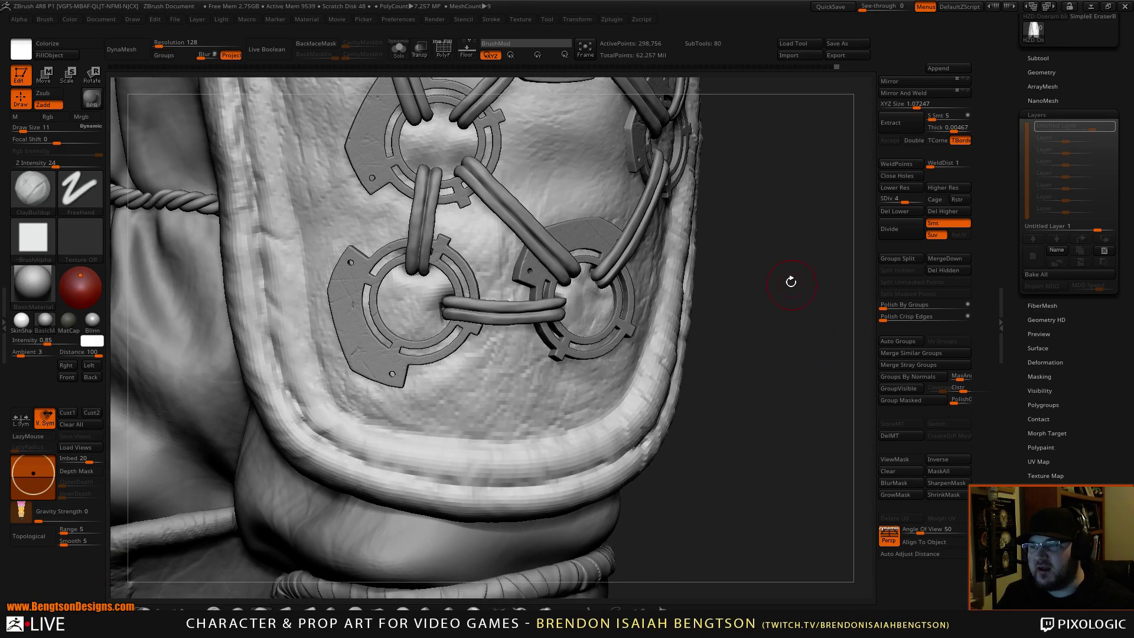
{"action": "left_click_drag", "start_coordinate": [813, 309], "coordinate": [822, 383], "text": "alt"}
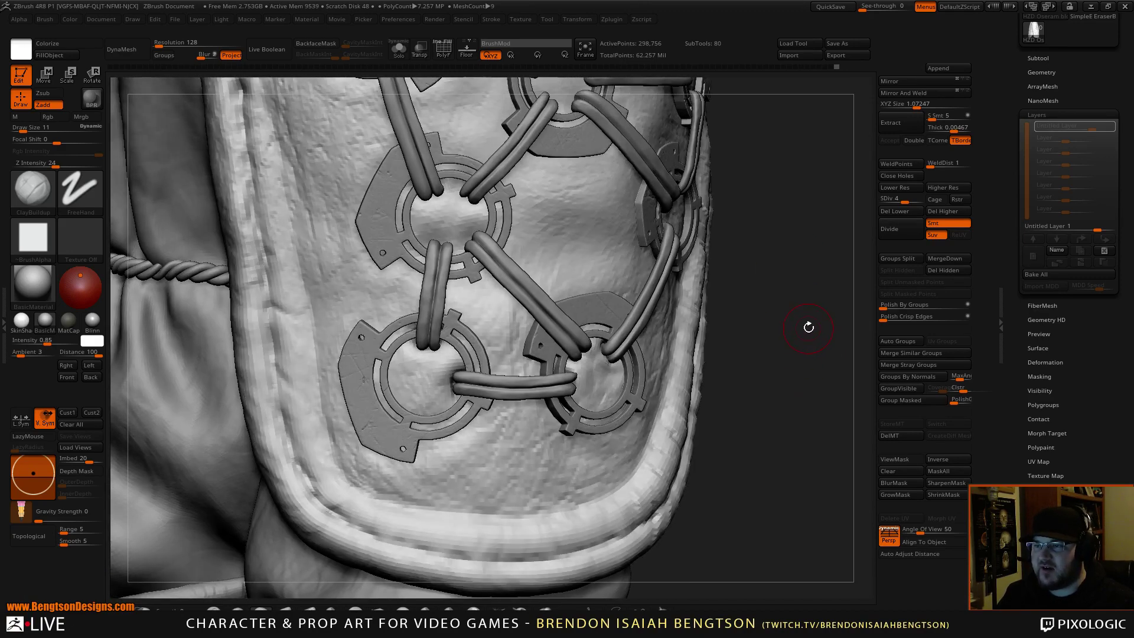
{"action": "left_click_drag", "start_coordinate": [820, 319], "coordinate": [689, 366]}
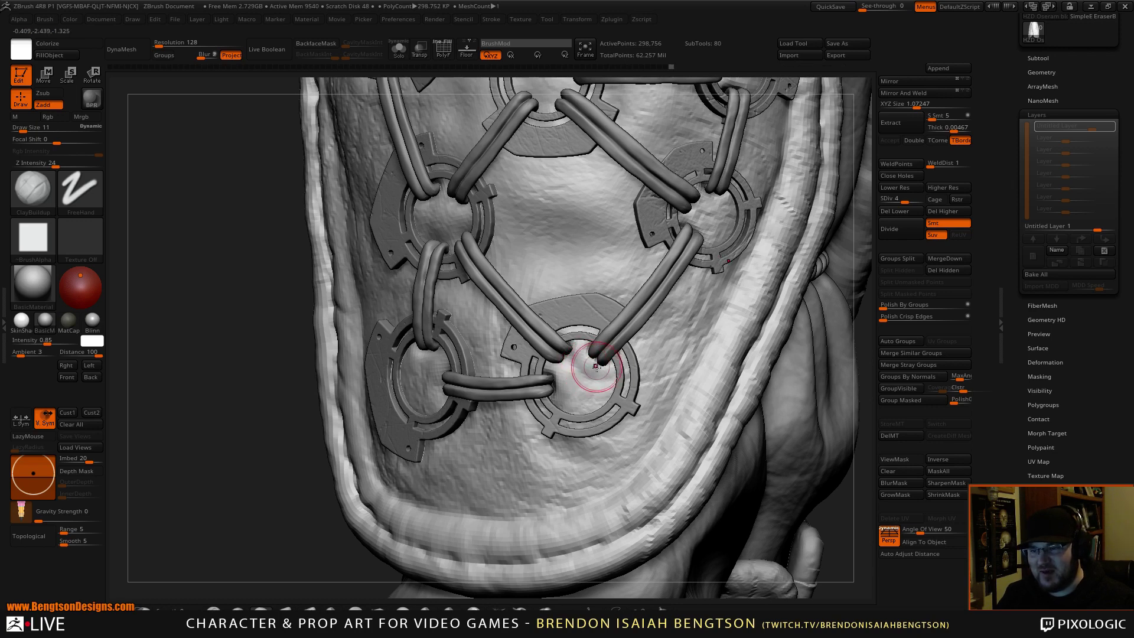
{"action": "key", "text": "space"}
{"action": "left_click_drag", "start_coordinate": [599, 371], "coordinate": [594, 366]}
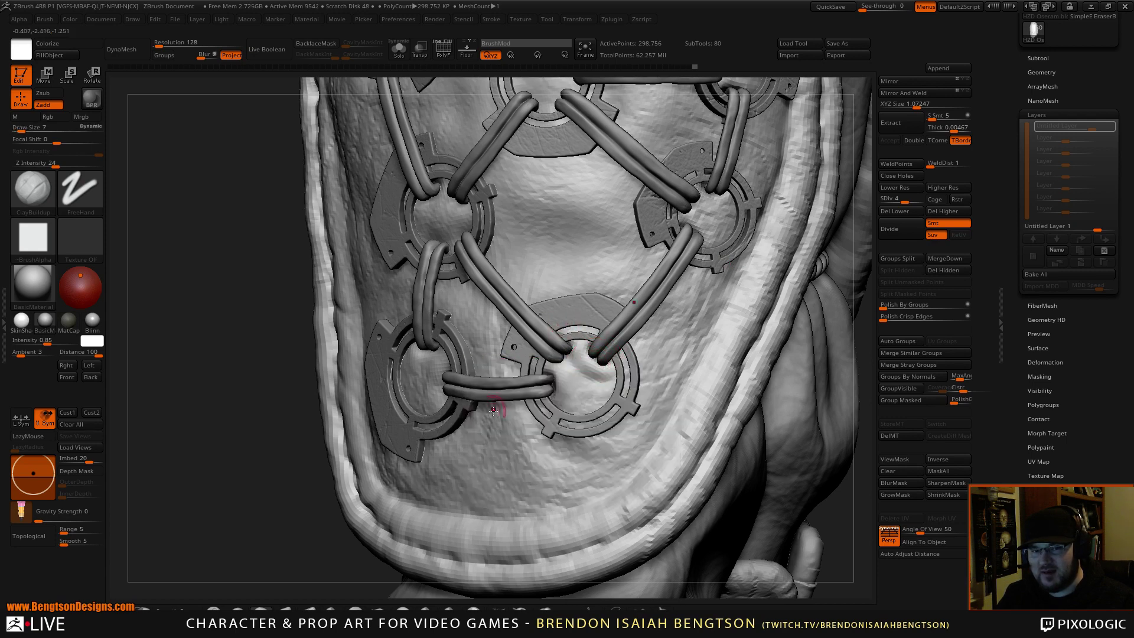
Step: Turn transparency on and carve the leather beneath the cord ends in the ring above the lowest side ring at draw size 7
{"action": "mouse_move", "coordinate": [287, 472]}
{"action": "left_mouse_down"}
{"action": "mouse_move", "coordinate": [759, 382]}
{"action": "mouse_move", "coordinate": [775, 329]}
{"action": "mouse_move", "coordinate": [800, 334]}
{"action": "mouse_move", "coordinate": [788, 357]}
{"action": "mouse_move", "coordinate": [787, 317]}
{"action": "mouse_move", "coordinate": [807, 335]}
{"action": "mouse_move", "coordinate": [785, 304]}
{"action": "left_mouse_up"}
{"action": "mouse_move", "coordinate": [784, 257]}
{"action": "left_mouse_down", "text": "alt"}
{"action": "mouse_move", "coordinate": [793, 379]}
{"action": "mouse_move", "coordinate": [759, 347]}
{"action": "left_mouse_up", "text": "alt"}
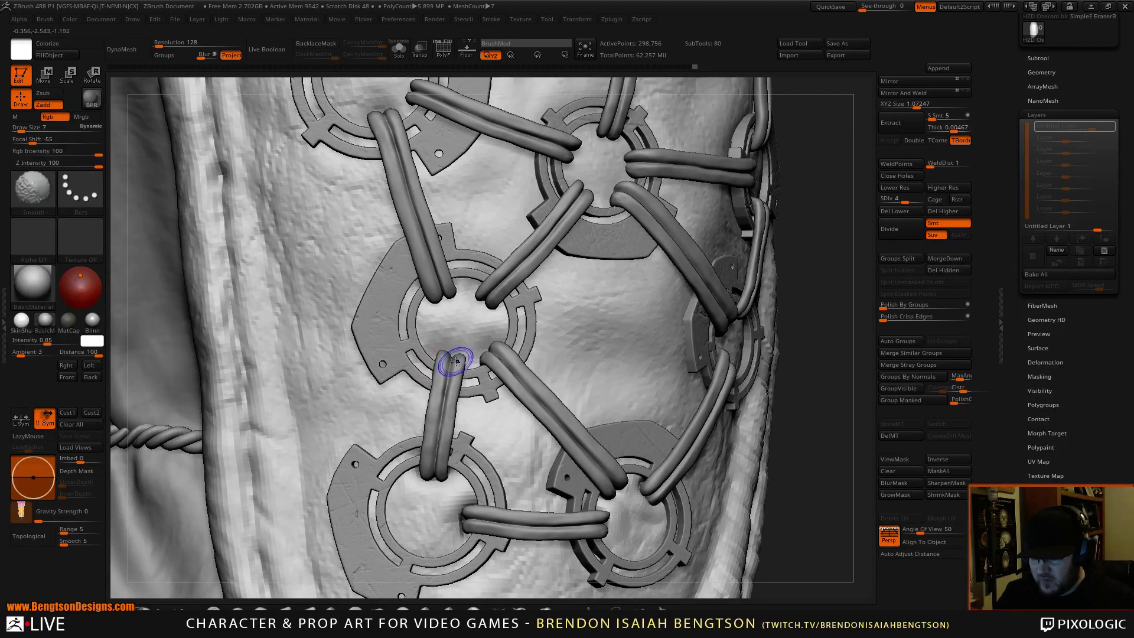
{"action": "key", "text": "shift+t"}
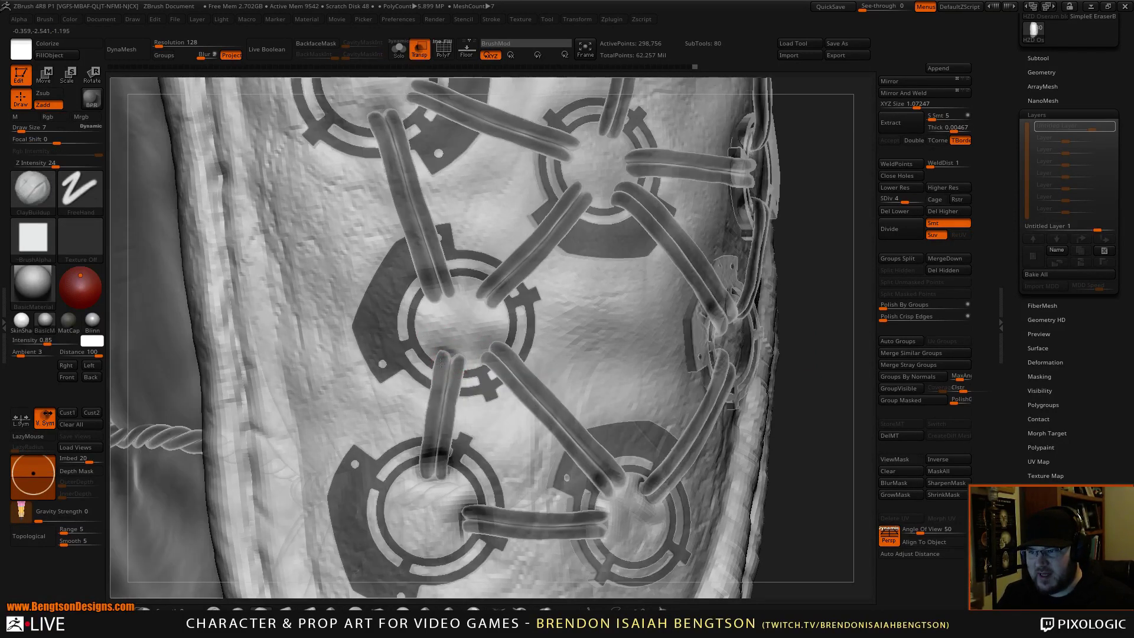
{"action": "mouse_move", "coordinate": [465, 366]}
{"action": "left_mouse_down", "text": "alt"}
{"action": "mouse_move", "coordinate": [441, 359]}
{"action": "mouse_move", "coordinate": [465, 356]}
{"action": "left_mouse_up", "text": "alt"}
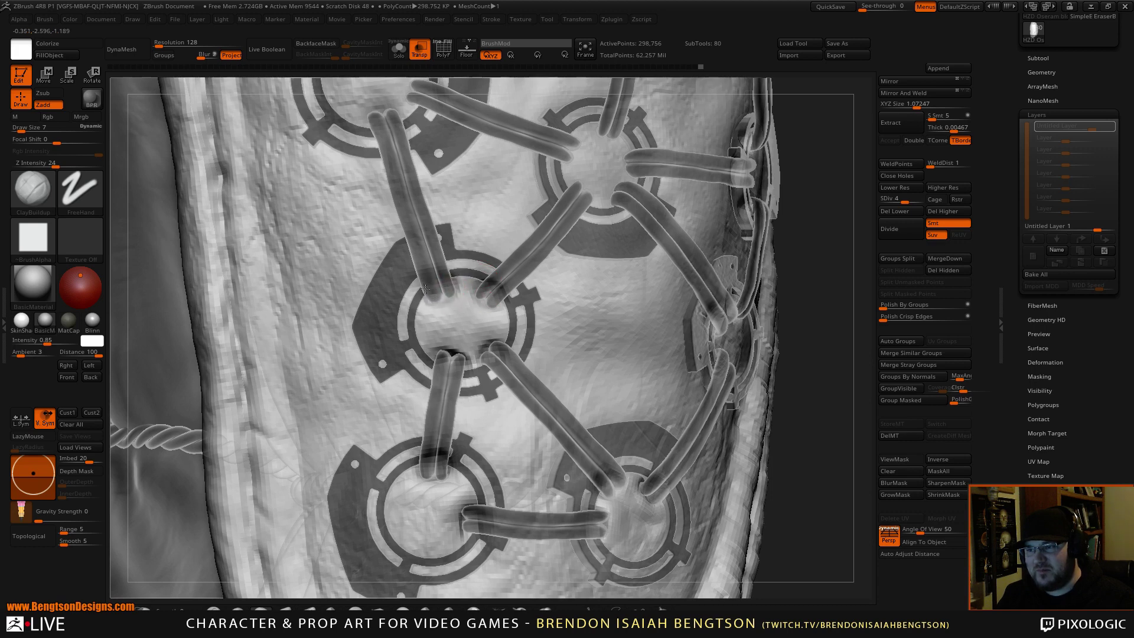
{"action": "left_click_drag", "start_coordinate": [428, 288], "coordinate": [449, 286]}
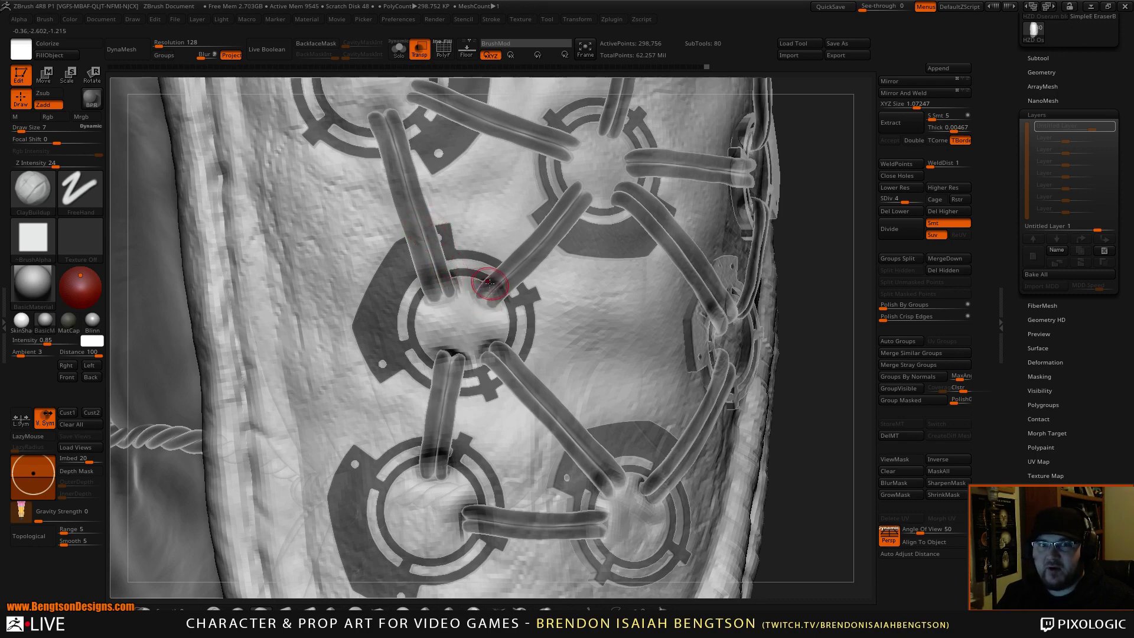
Step: Build up stretched leather folds between the cord ends of that same ring with ClayBuildup at draw size 9
{"action": "key", "text": "space"}
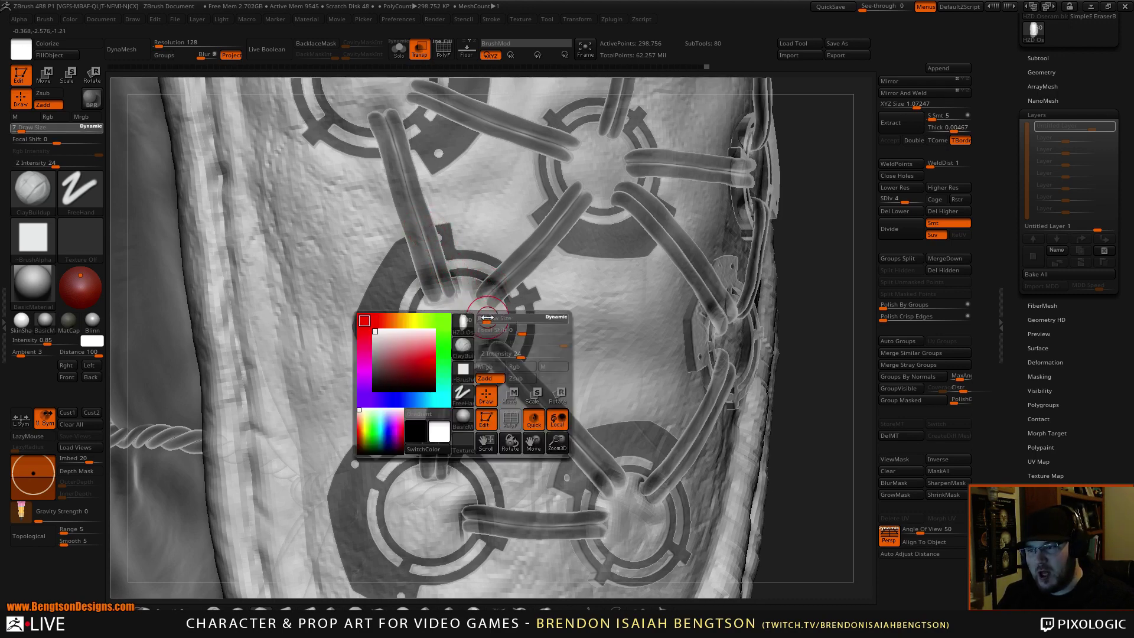
{"action": "key", "text": "space"}
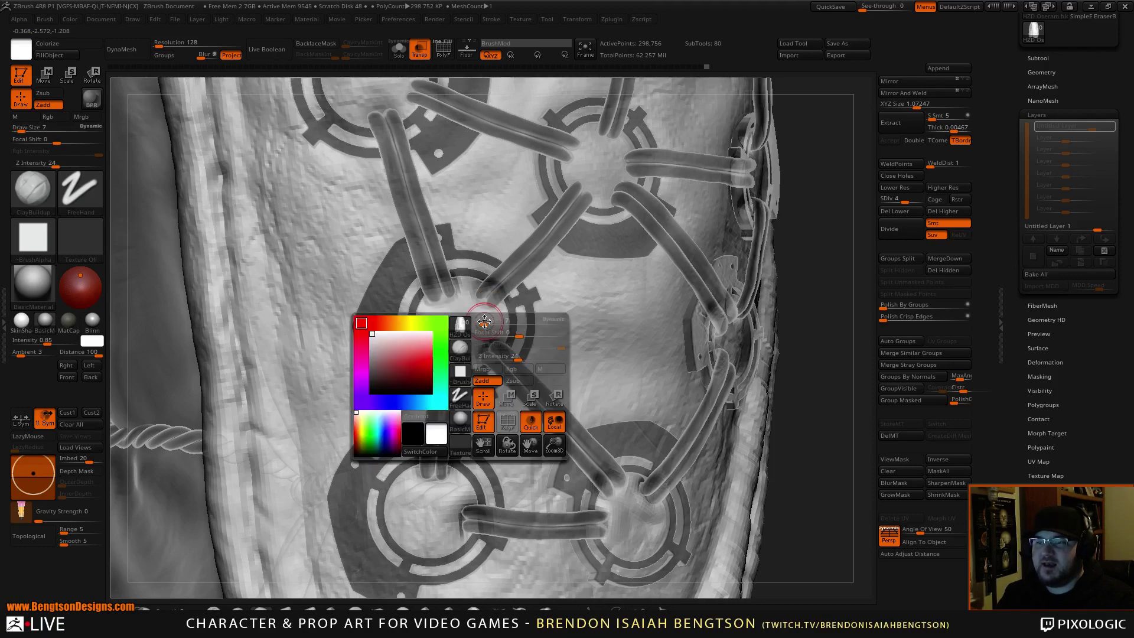
{"action": "left_click_drag", "start_coordinate": [486, 321], "coordinate": [488, 321]}
{"action": "left_click_drag", "start_coordinate": [814, 298], "coordinate": [820, 283]}
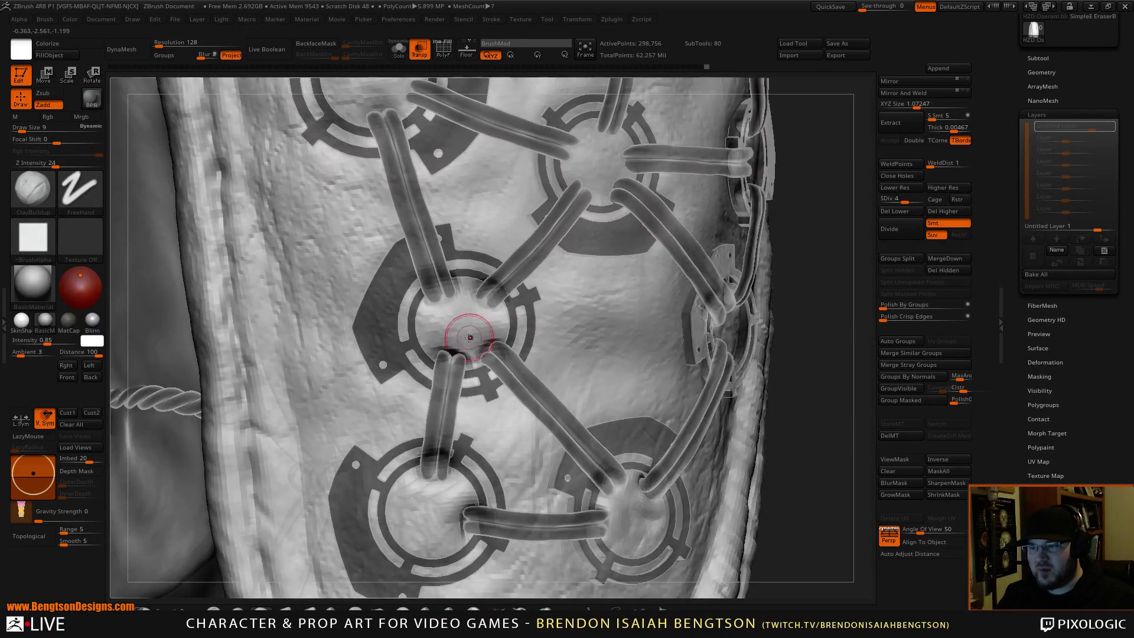
{"action": "left_click_drag", "start_coordinate": [440, 344], "coordinate": [487, 338]}
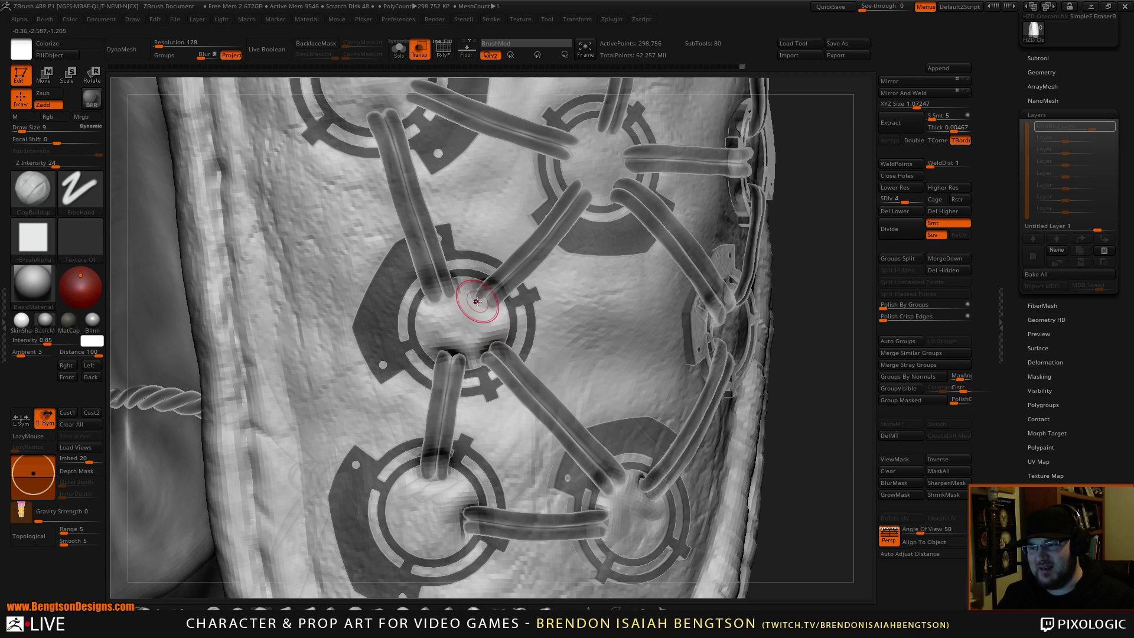
{"action": "left_click_drag", "start_coordinate": [477, 309], "coordinate": [490, 310]}
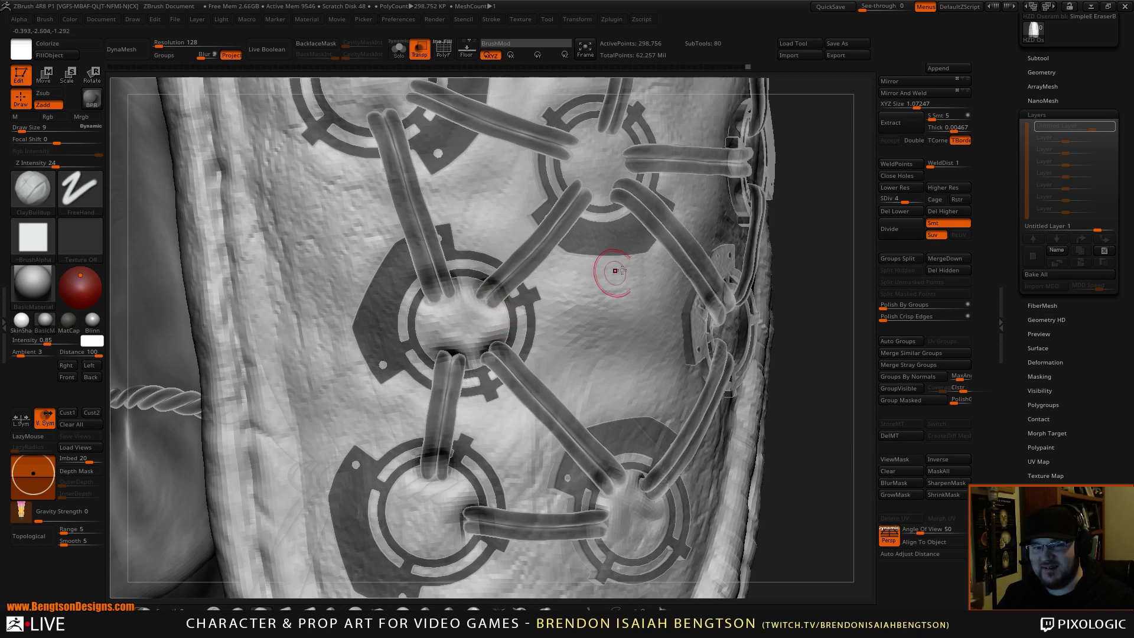
{"action": "left_click_drag", "start_coordinate": [824, 357], "coordinate": [835, 354]}
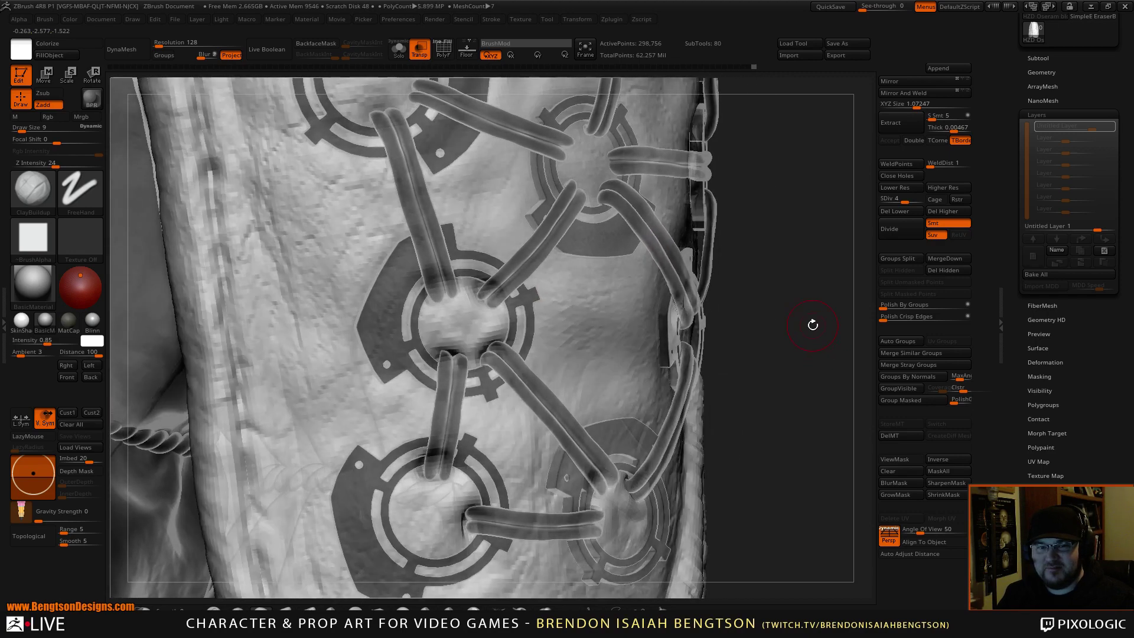
{"action": "mouse_move", "coordinate": [790, 309]}
{"action": "left_mouse_down"}
{"action": "mouse_move", "coordinate": [800, 320]}
{"action": "mouse_move", "coordinate": [803, 298]}
{"action": "mouse_move", "coordinate": [779, 299]}
{"action": "left_mouse_up"}
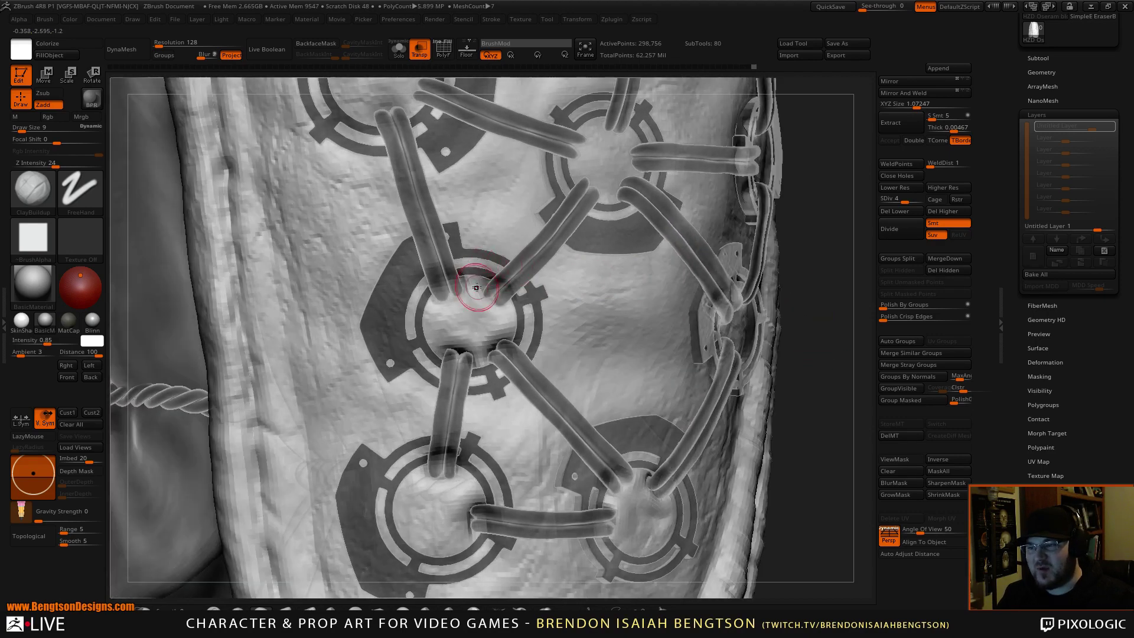
{"action": "mouse_move", "coordinate": [477, 287]}
{"action": "left_mouse_down"}
{"action": "mouse_move", "coordinate": [440, 308]}
{"action": "mouse_move", "coordinate": [474, 311]}
{"action": "left_mouse_up"}
Step: Turn transparency off and review the leather tension across the laced leg panel from farther away
{"action": "mouse_move", "coordinate": [838, 312]}
{"action": "left_mouse_down", "text": "alt"}
{"action": "mouse_move", "coordinate": [793, 245]}
{"action": "mouse_move", "coordinate": [780, 291]}
{"action": "mouse_move", "coordinate": [742, 305]}
{"action": "mouse_move", "coordinate": [757, 329]}
{"action": "mouse_move", "coordinate": [722, 223]}
{"action": "left_mouse_up", "text": "alt"}
{"action": "key", "text": "shift+f"}
{"action": "key", "text": "shift+f"}
{"action": "key", "text": "shift+t"}
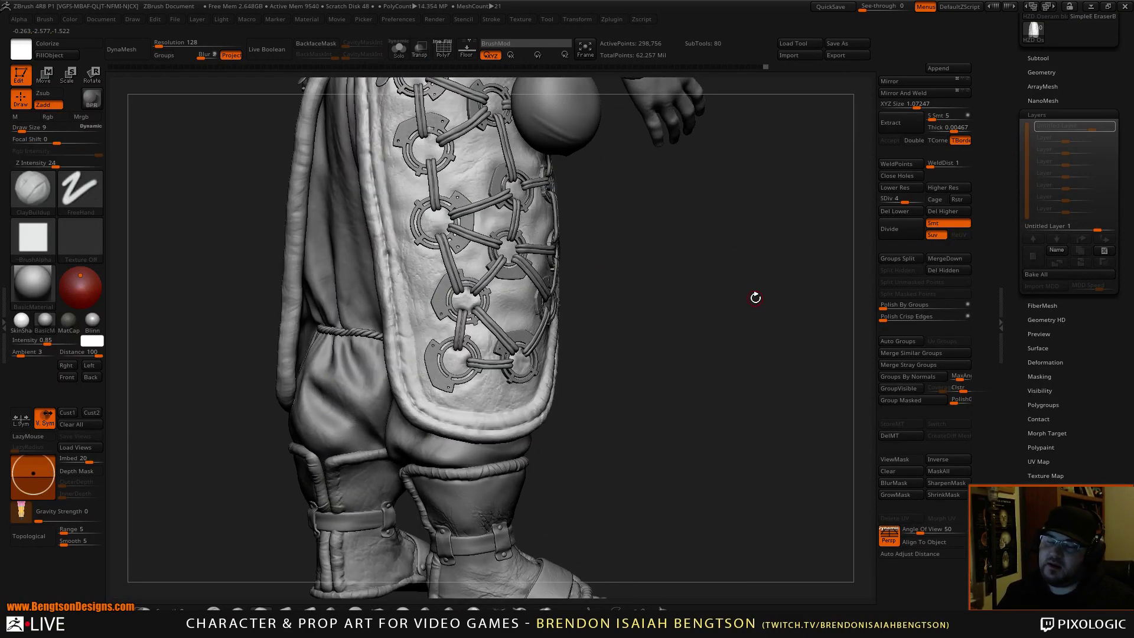
{"action": "mouse_move", "coordinate": [764, 352]}
{"action": "left_mouse_down", "text": "alt"}
{"action": "mouse_move", "coordinate": [780, 392]}
{"action": "mouse_move", "coordinate": [777, 335]}
{"action": "left_mouse_up", "text": "alt"}
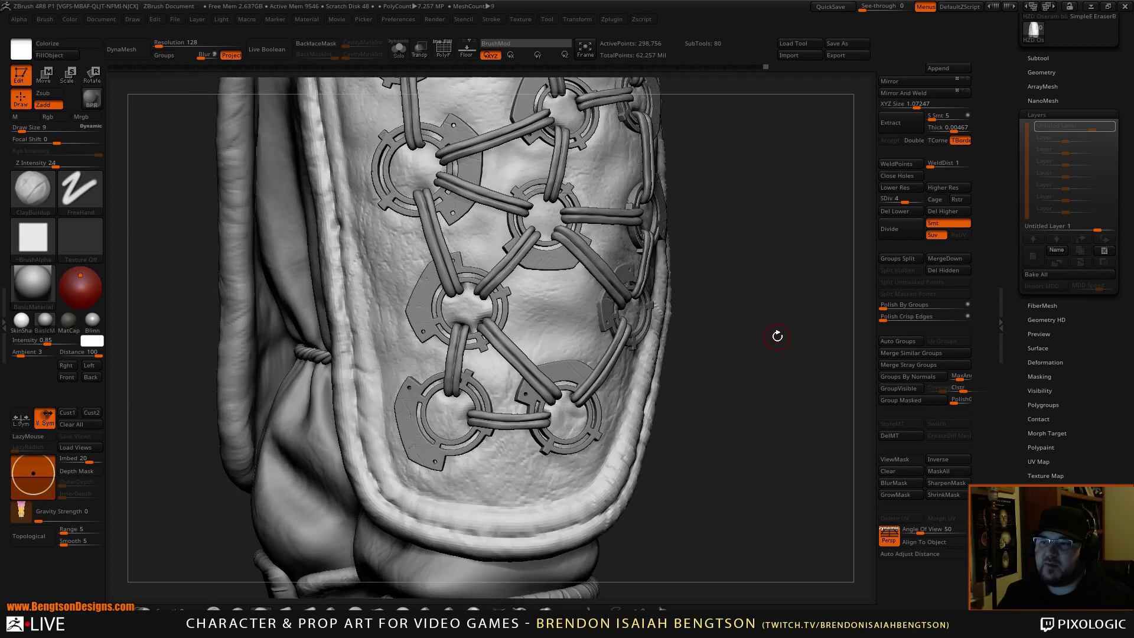
{"action": "left_click_drag", "start_coordinate": [794, 289], "coordinate": [801, 311], "text": "alt"}
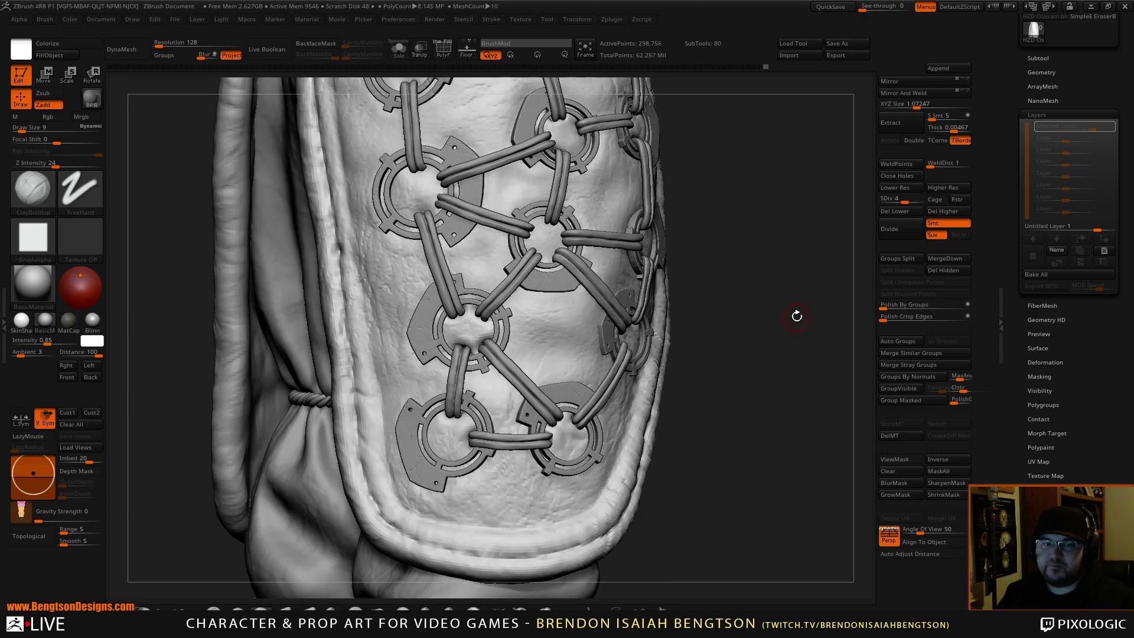
Step: Select the lacing cords' subtool and try reworking a cord end at the middle ring with ClayBuildup at draw size 5
{"action": "left_click_drag", "start_coordinate": [771, 305], "coordinate": [689, 452], "text": "alt"}
{"action": "key", "text": "space"}
{"action": "left_click_drag", "start_coordinate": [532, 274], "coordinate": [528, 274]}
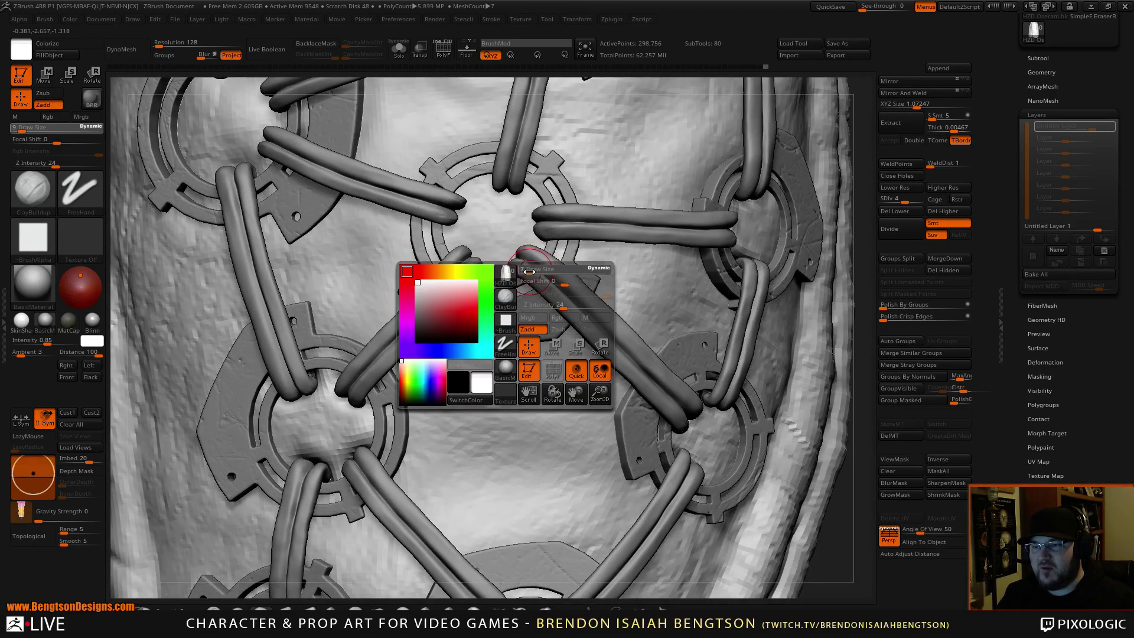
{"action": "left_click", "coordinate": [547, 286], "text": "alt"}
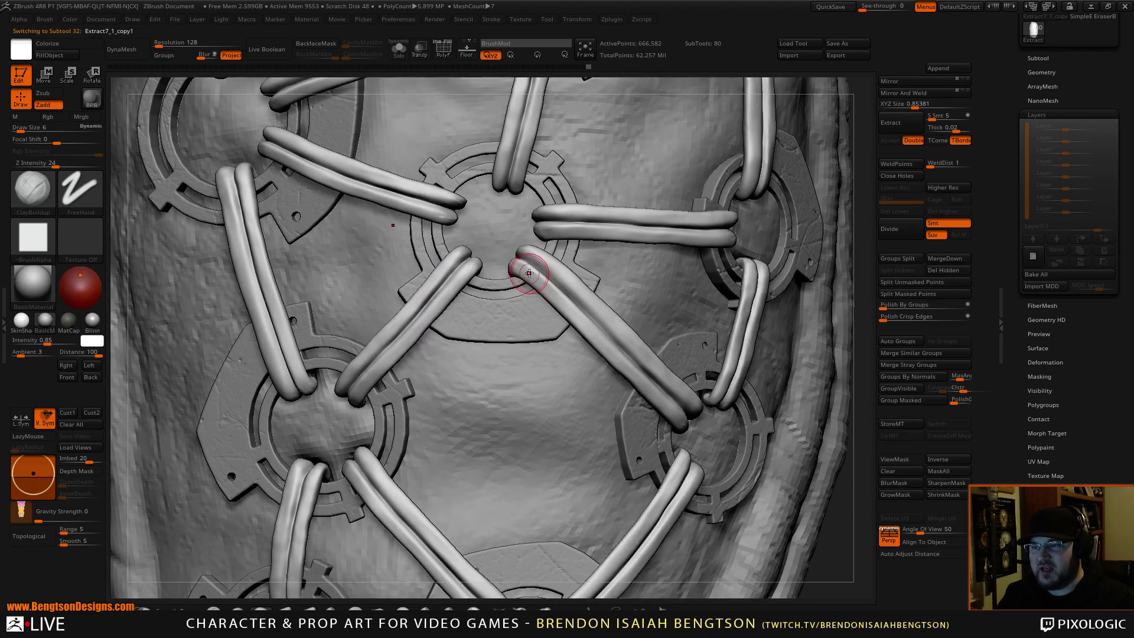
{"action": "key", "text": "space"}
{"action": "left_click_drag", "start_coordinate": [528, 270], "coordinate": [520, 271]}
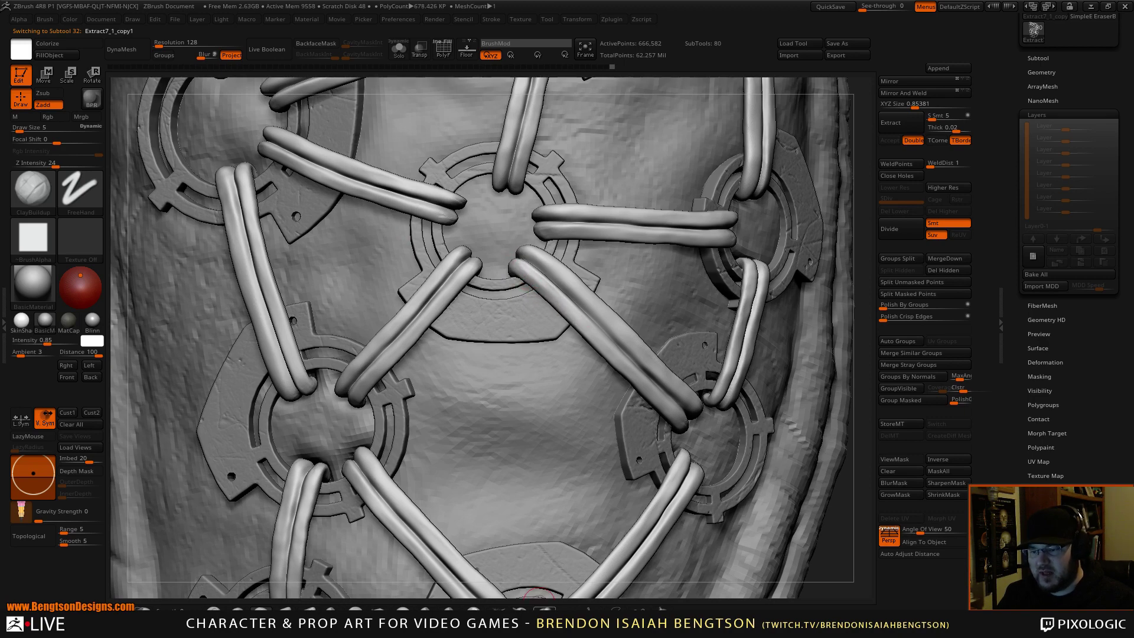
{"action": "key", "text": "shift"}
{"action": "key", "text": "ctrl"}
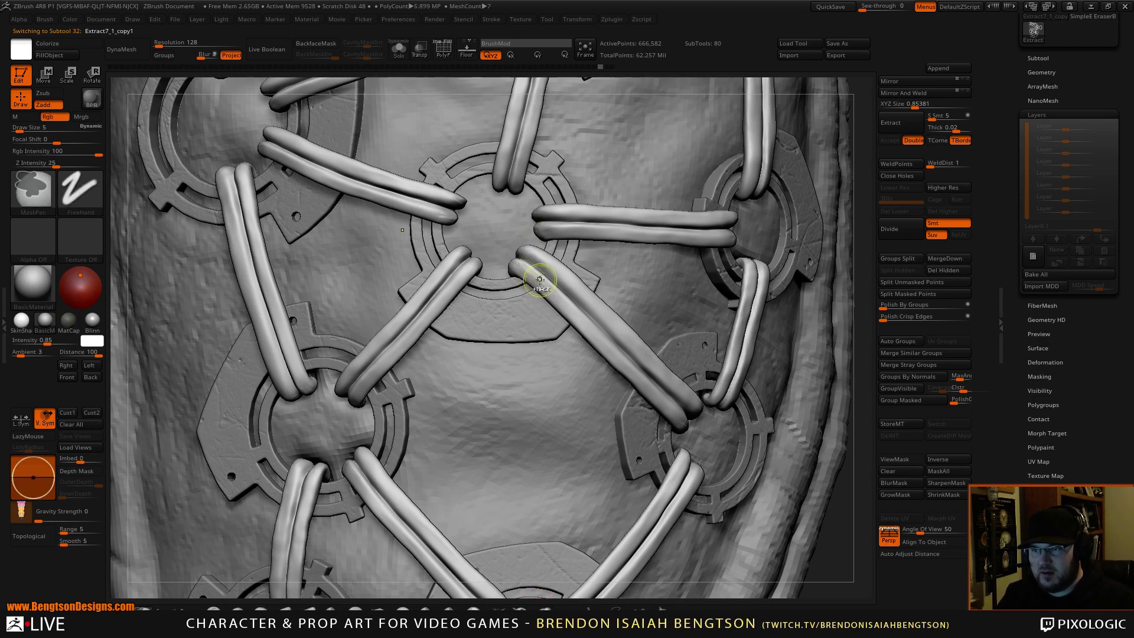
Step: Thicken the cord running from the middle ring to the side ring using the Inflat brush at draw size 5
{"action": "key", "text": "b"}
{"action": "key", "text": "i"}
{"action": "key", "text": "n"}
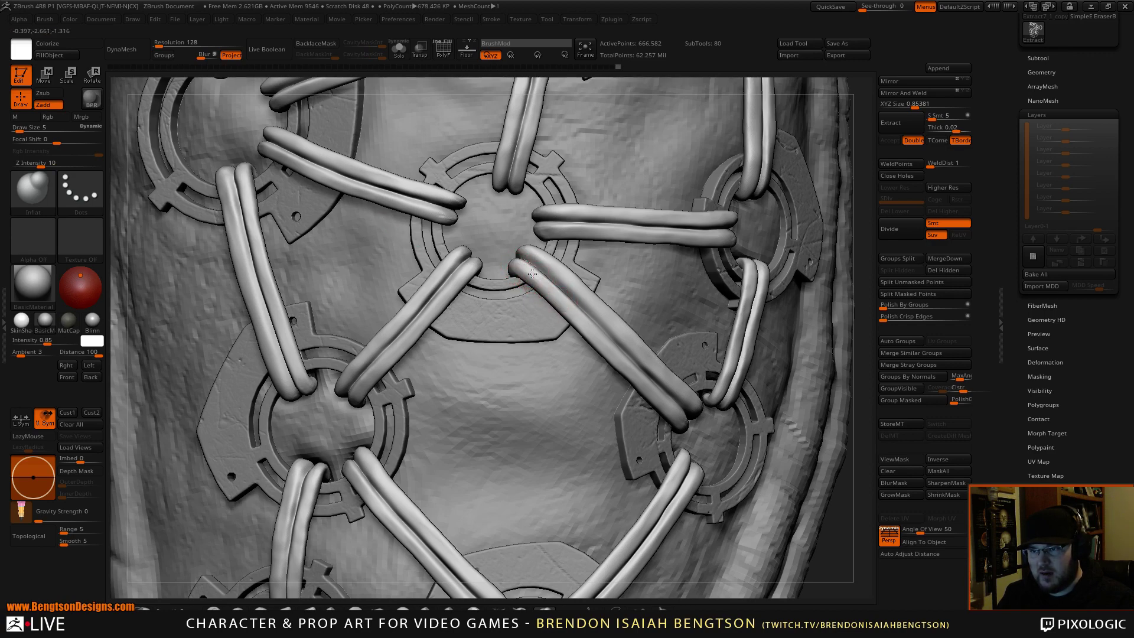
{"action": "mouse_move", "coordinate": [538, 233]}
{"action": "left_mouse_down"}
{"action": "mouse_move", "coordinate": [685, 234]}
{"action": "mouse_move", "coordinate": [671, 234]}
{"action": "mouse_move", "coordinate": [716, 217]}
{"action": "left_mouse_up"}
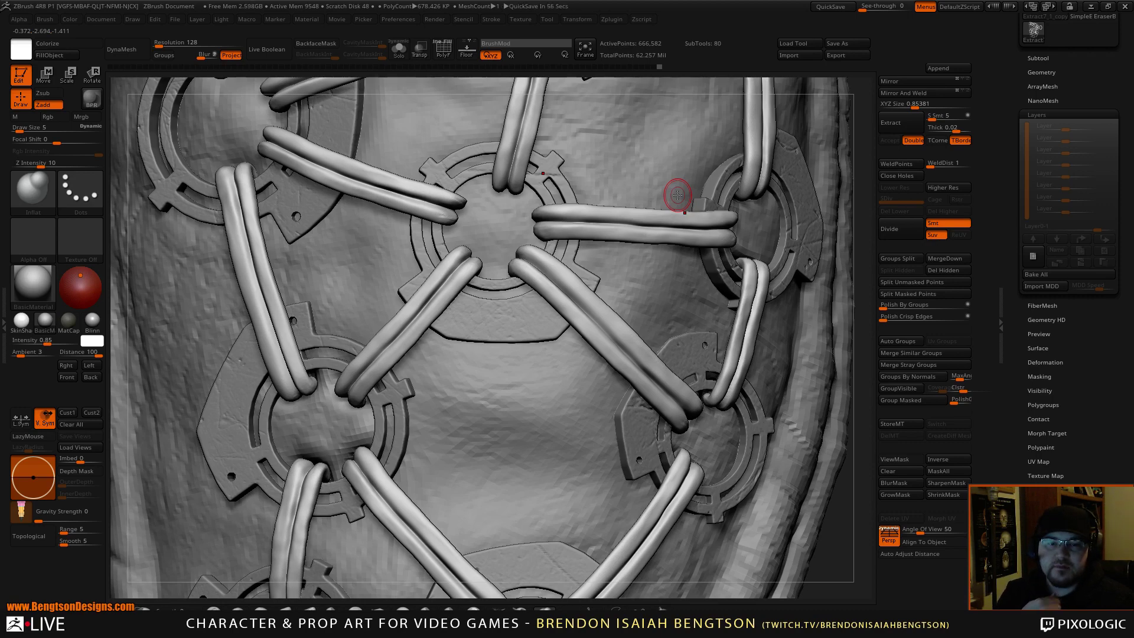
{"action": "right_click_drag", "start_coordinate": [658, 235], "coordinate": [668, 247]}
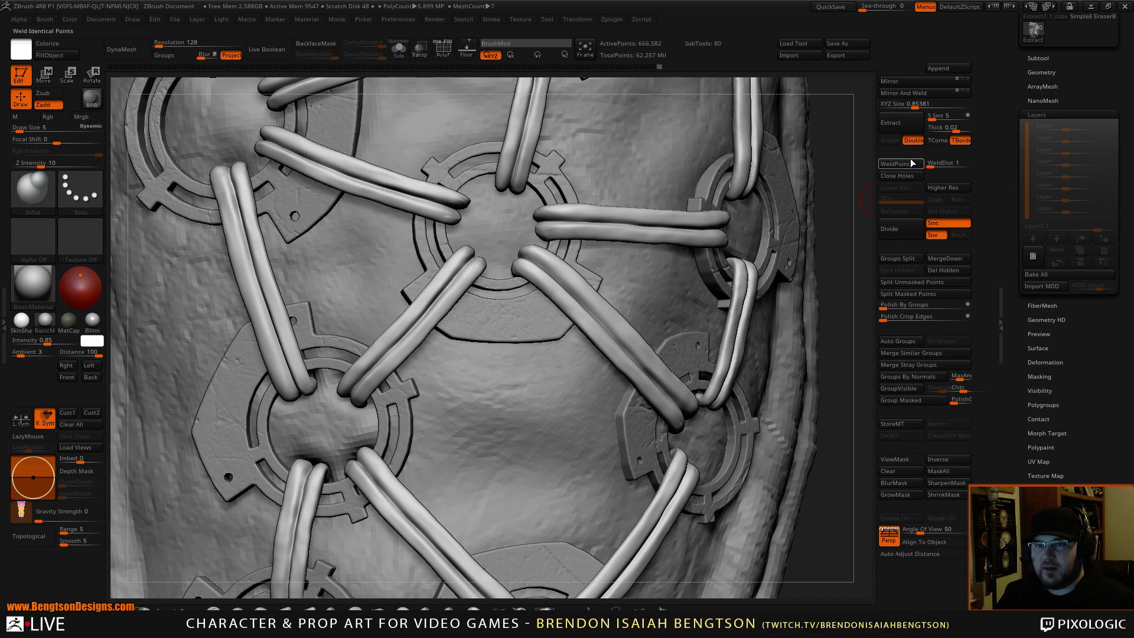
Step: Raise the leg's leather panel to subdivision level 6 and review the whole outfit from the front
{"action": "left_click", "coordinate": [666, 297], "text": "alt"}
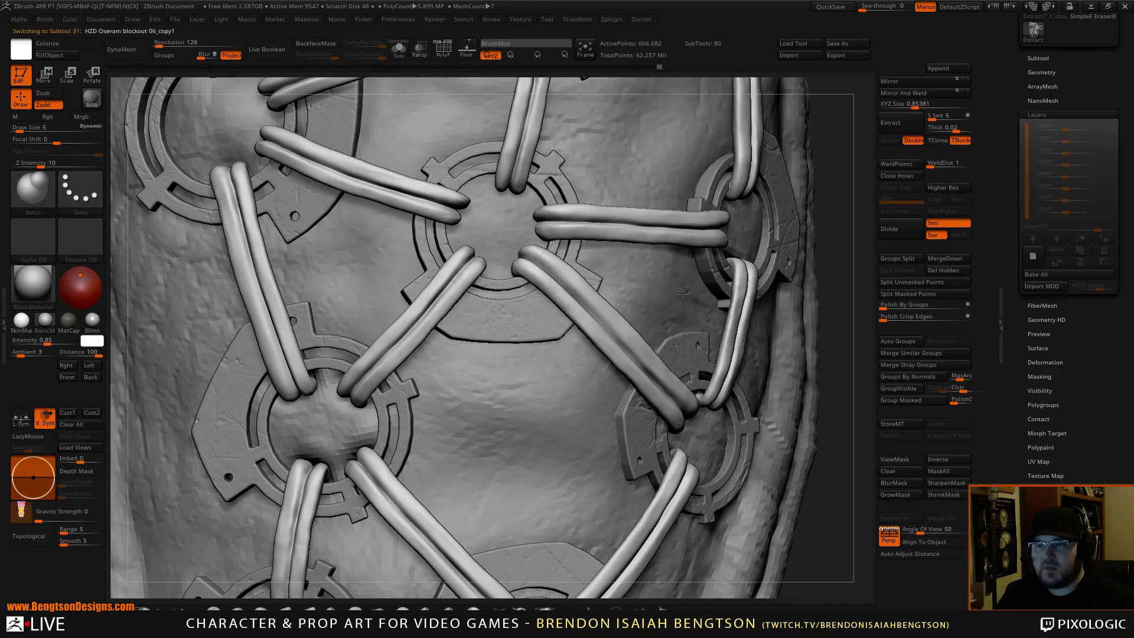
{"action": "left_click", "coordinate": [919, 199]}
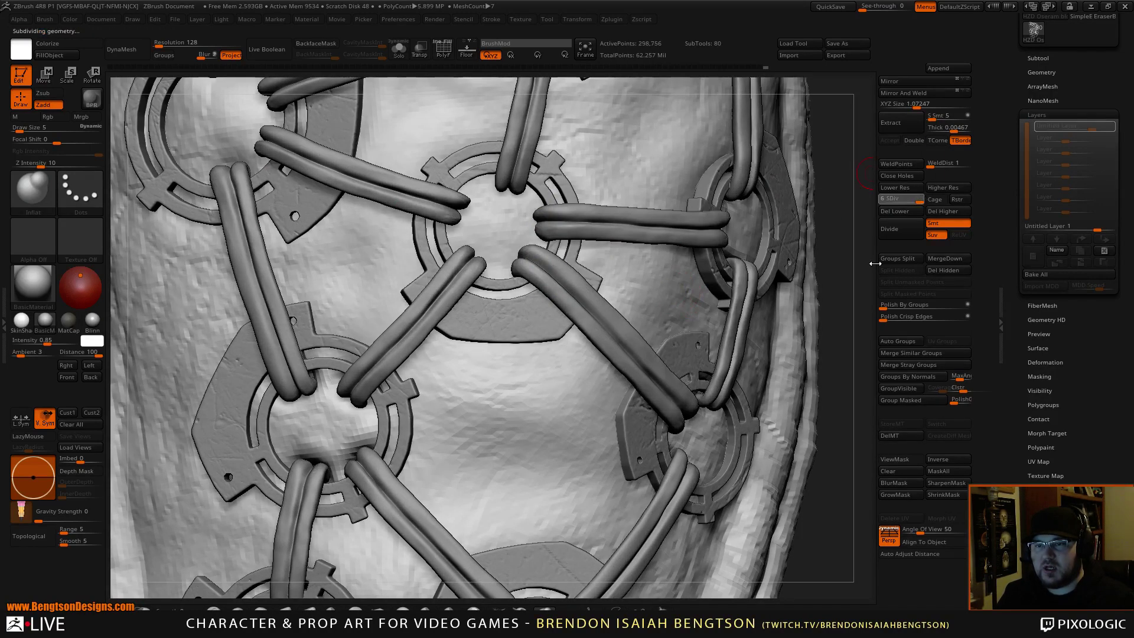
{"action": "left_click_drag", "start_coordinate": [836, 273], "coordinate": [784, 42], "text": "alt"}
{"action": "left_click_drag", "start_coordinate": [762, 305], "coordinate": [589, 564], "text": "alt"}
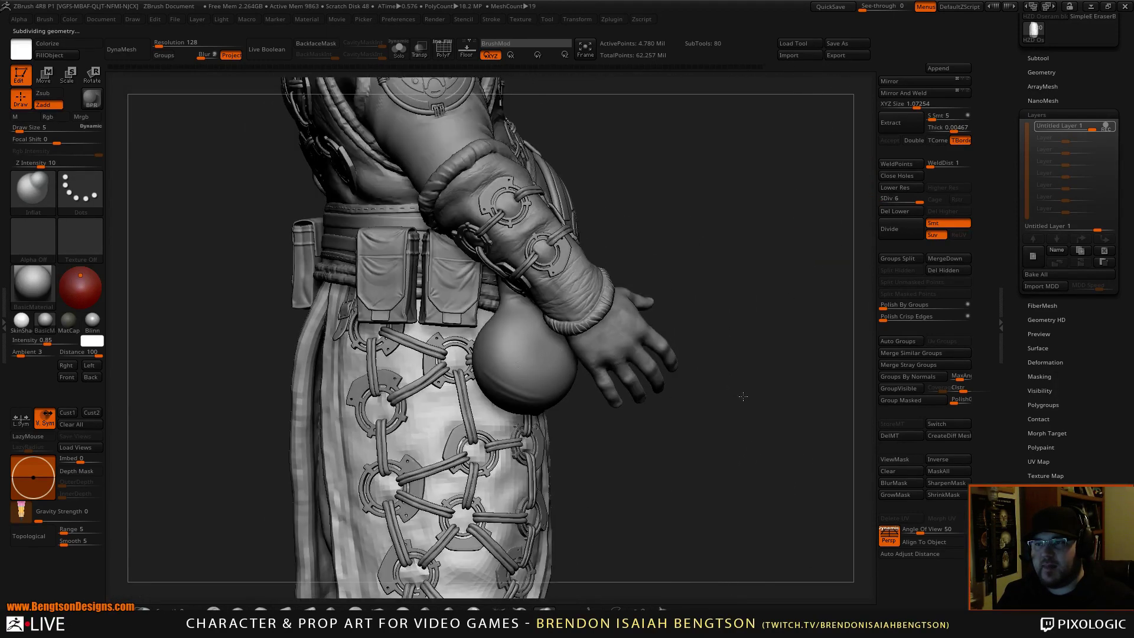
{"action": "left_click_drag", "start_coordinate": [741, 395], "coordinate": [472, 414]}
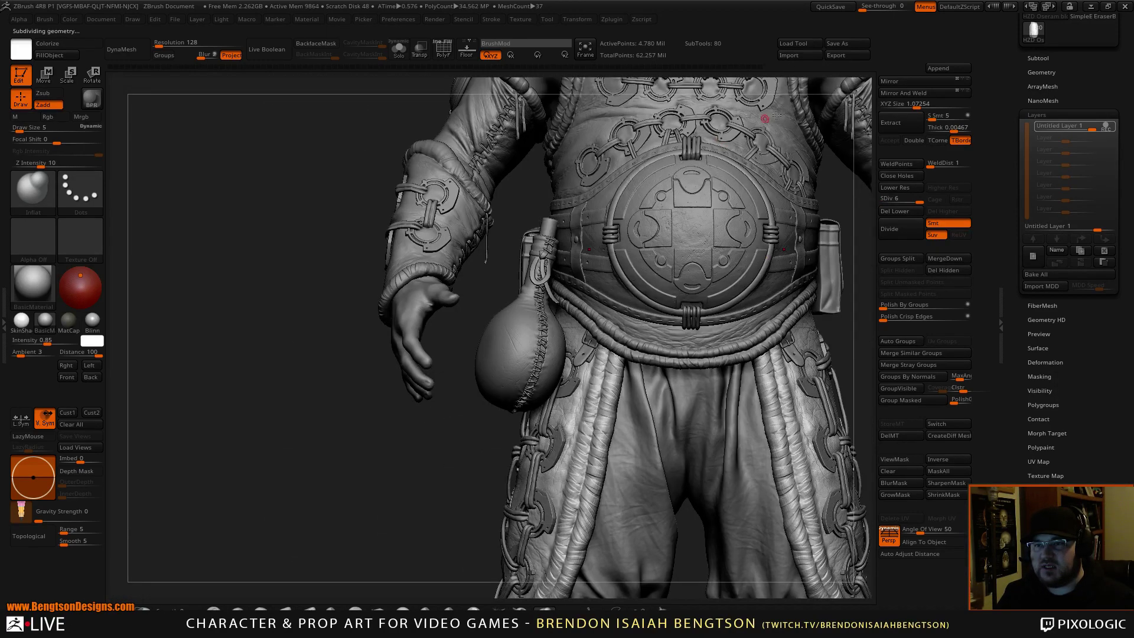
{"action": "left_click_drag", "start_coordinate": [839, 186], "coordinate": [711, 391], "text": "alt"}
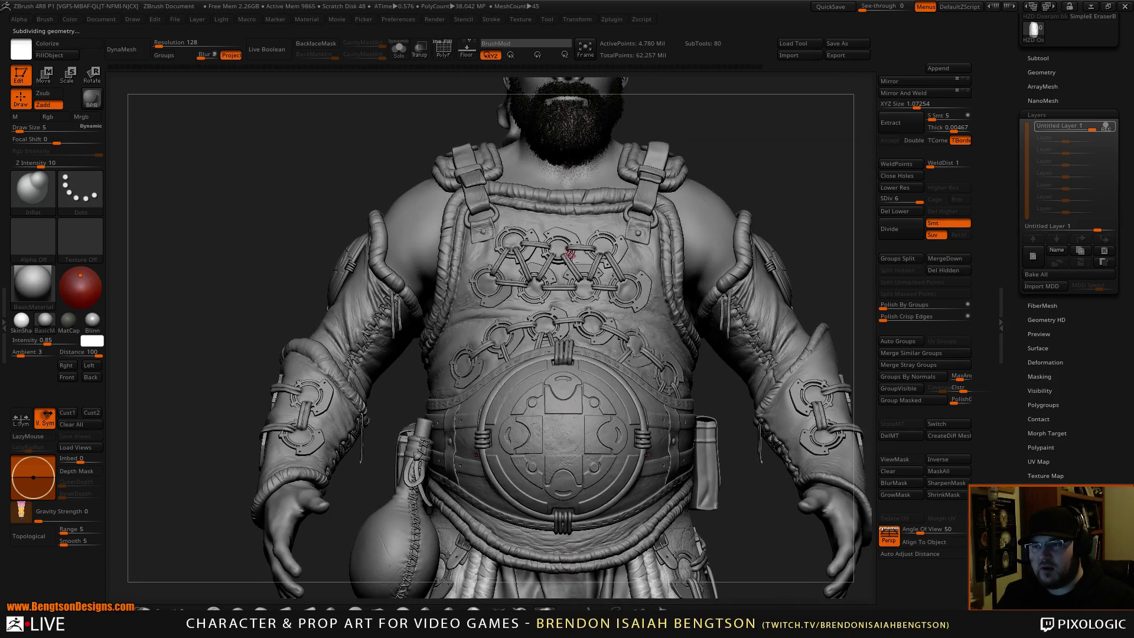
Step: Select the leather chest apron and examine its wrinkles and surface detail around the laced rings
{"action": "left_click", "coordinate": [654, 262], "text": "alt"}
{"action": "left_click_drag", "start_coordinate": [774, 172], "coordinate": [823, 173]}
{"action": "right_click_drag", "start_coordinate": [530, 314], "coordinate": [536, 414], "text": "alt"}
{"action": "right_click_drag", "start_coordinate": [561, 296], "coordinate": [507, 346], "text": "alt"}
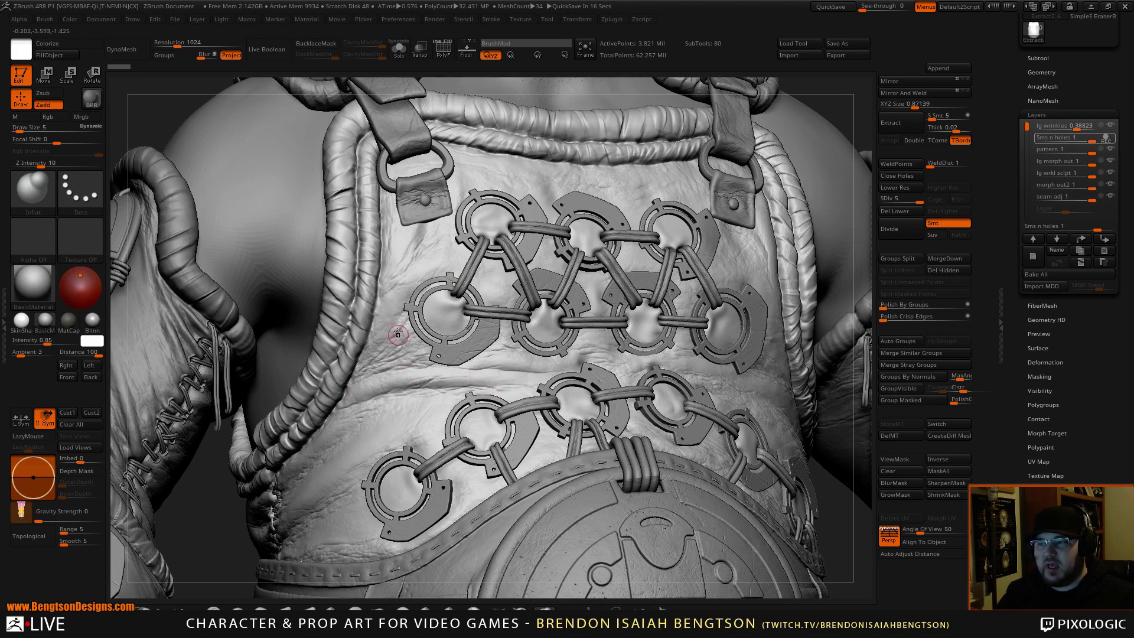
{"action": "right_click_drag", "start_coordinate": [392, 352], "coordinate": [403, 365]}
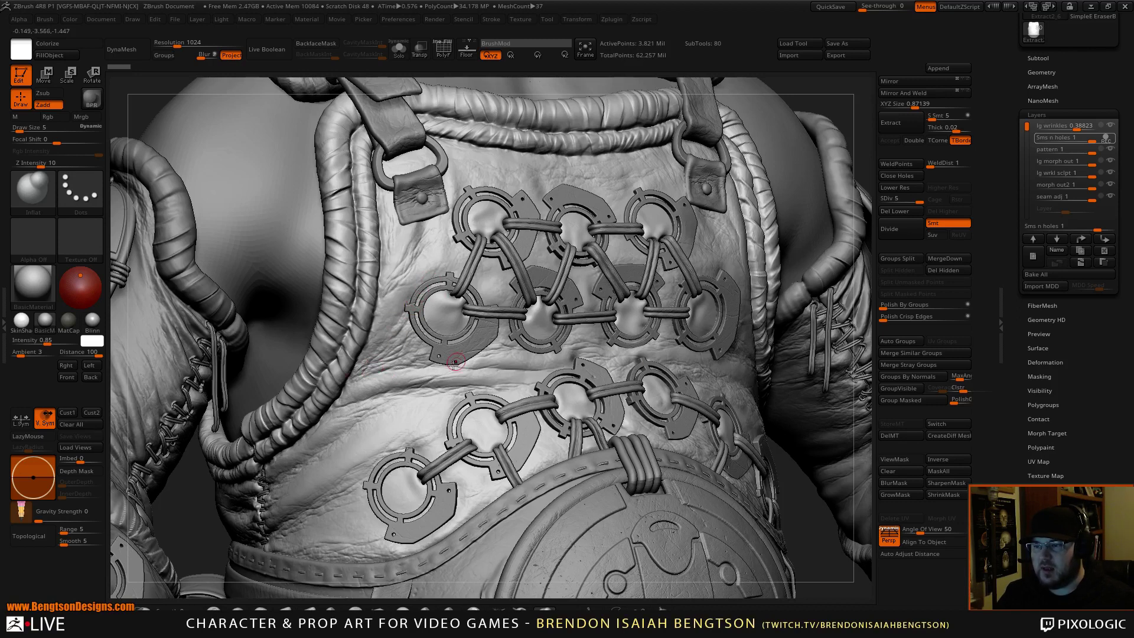
{"action": "right_click", "coordinate": [419, 390]}
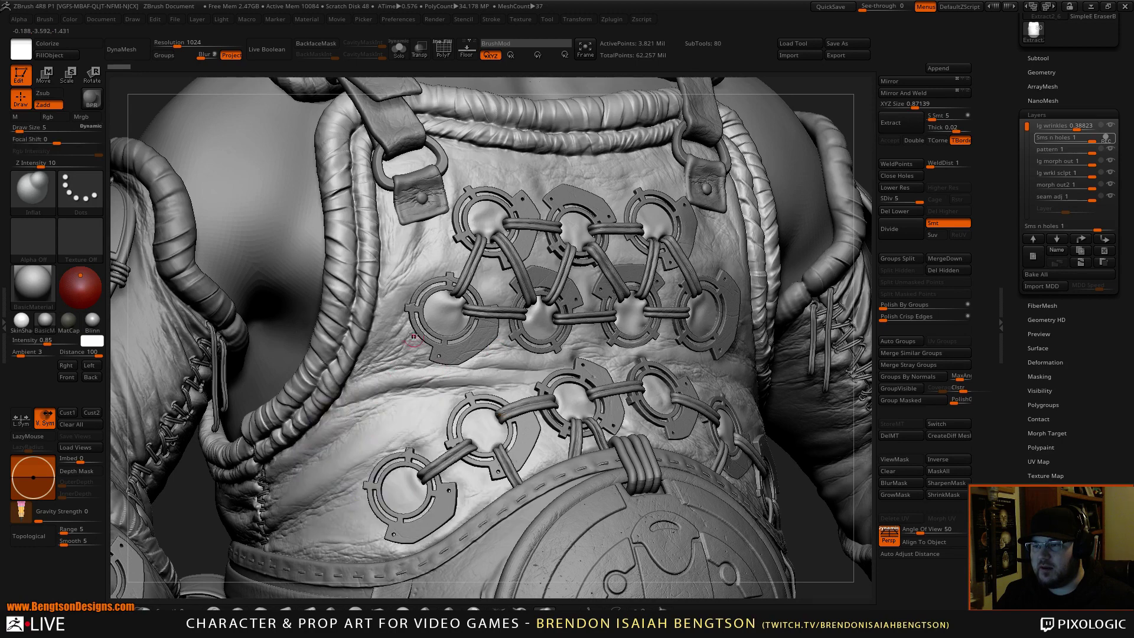
{"action": "right_click_drag", "start_coordinate": [426, 374], "coordinate": [436, 362]}
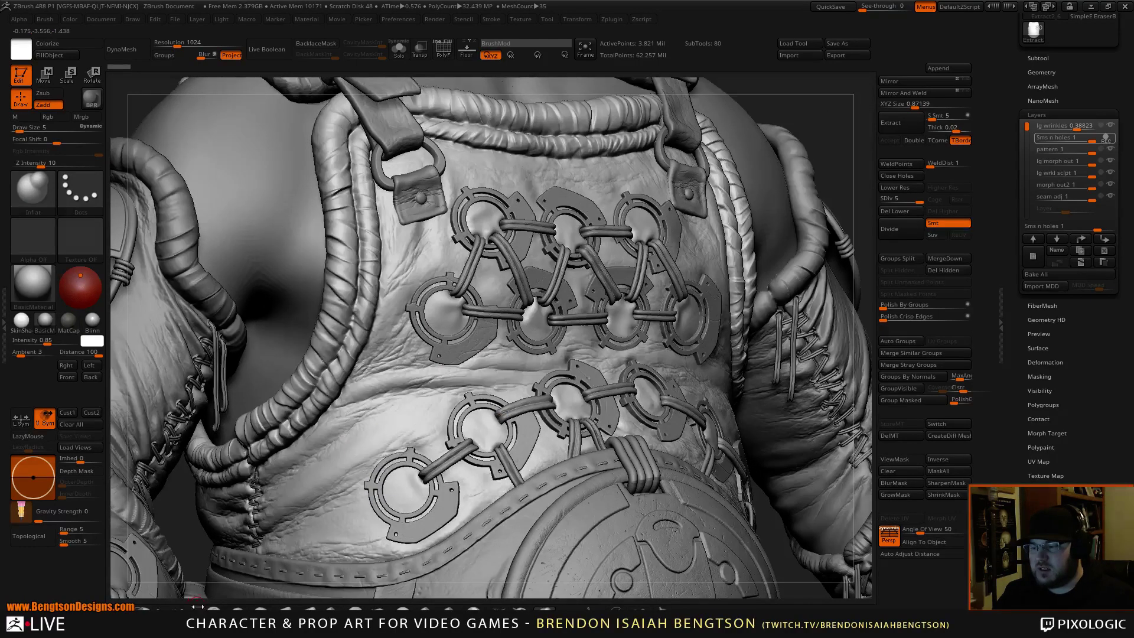
Step: Switch to the Standard brush and import leather alphas, including Bag_OrangeLeather_HardContainer_AP102211
{"action": "left_click", "coordinate": [209, 608]}
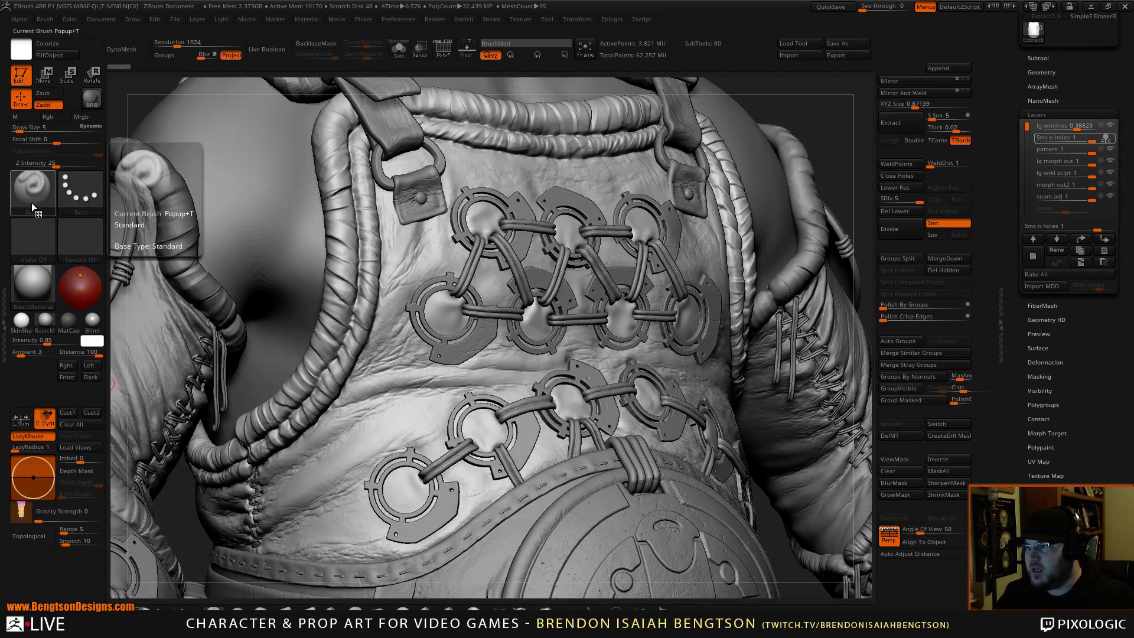
{"action": "left_click", "coordinate": [38, 239]}
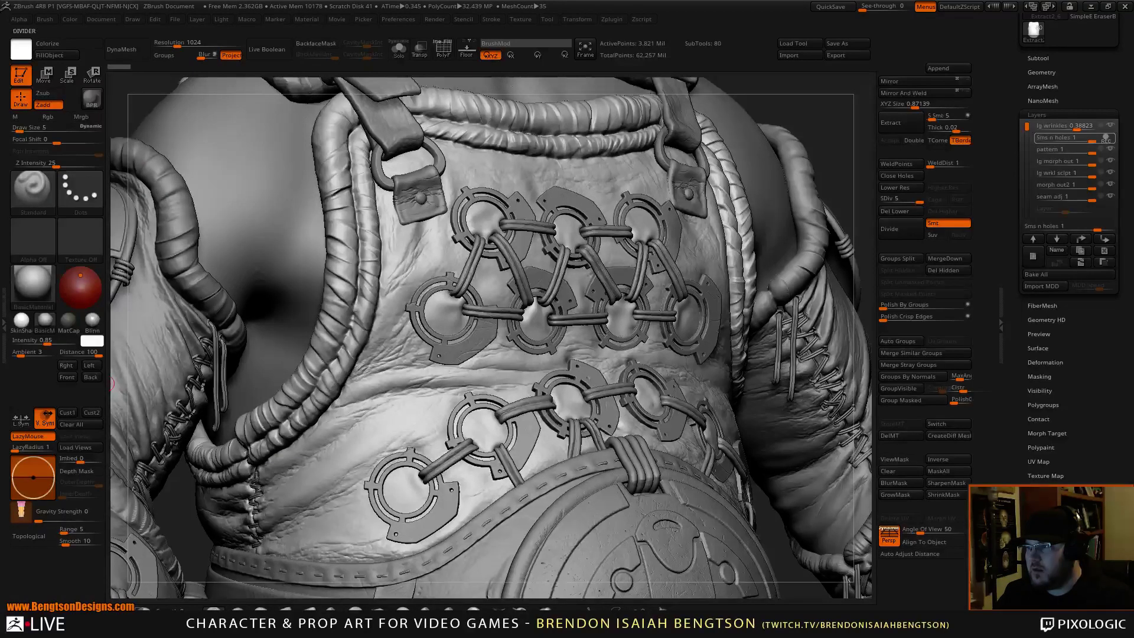
{"action": "left_click", "coordinate": [4, 299]}
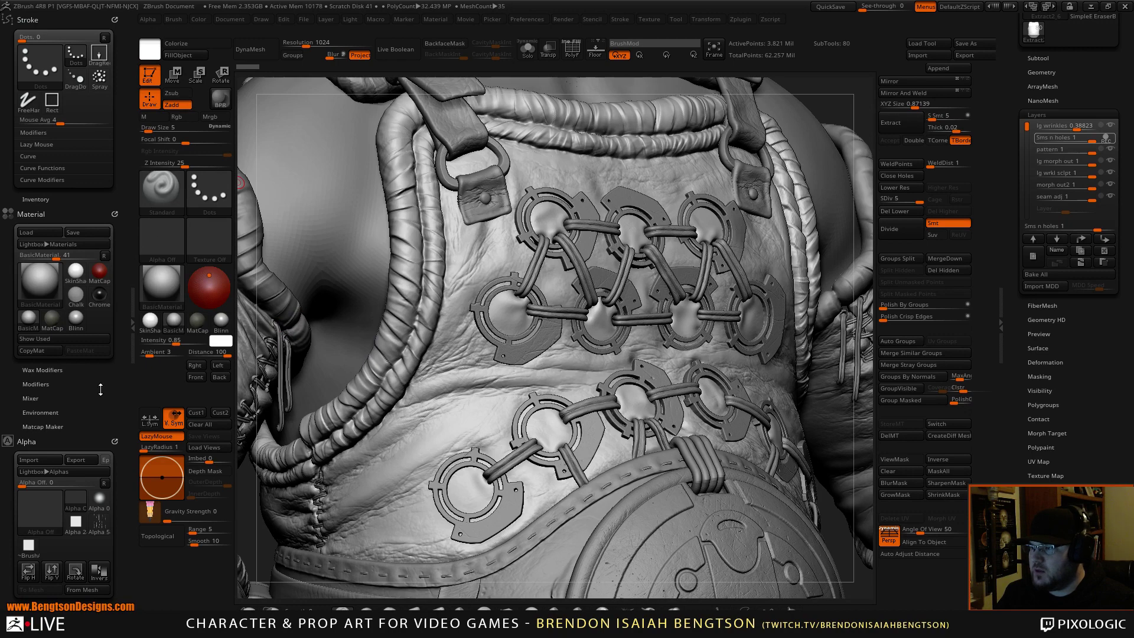
{"action": "left_click", "coordinate": [38, 462]}
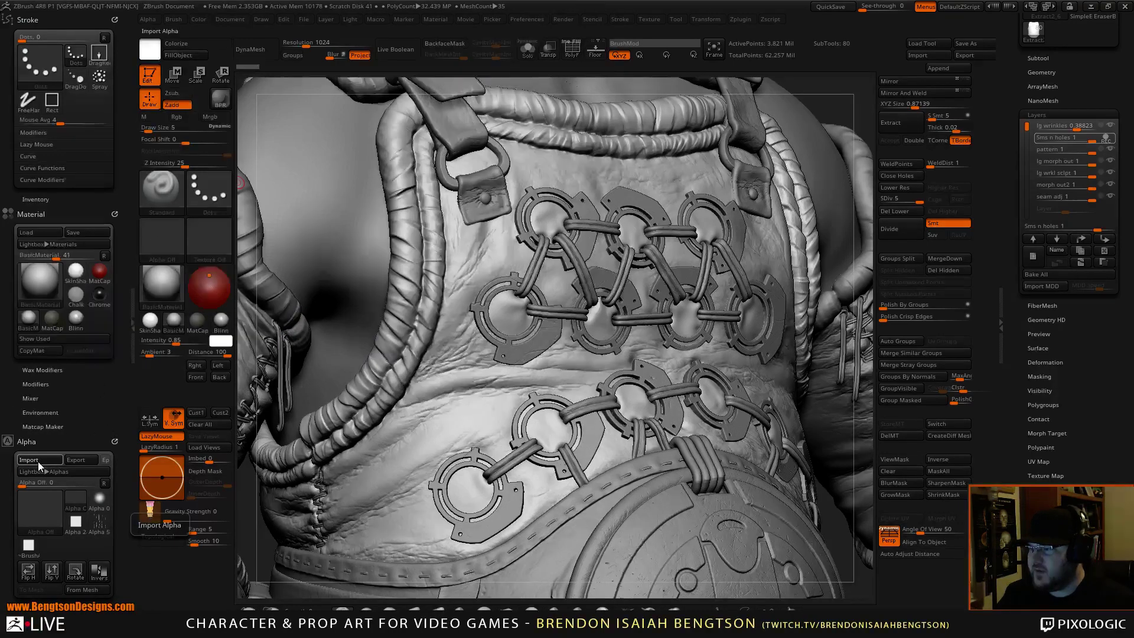
{"action": "left_click_drag", "start_coordinate": [293, 15], "coordinate": [0, 134]}
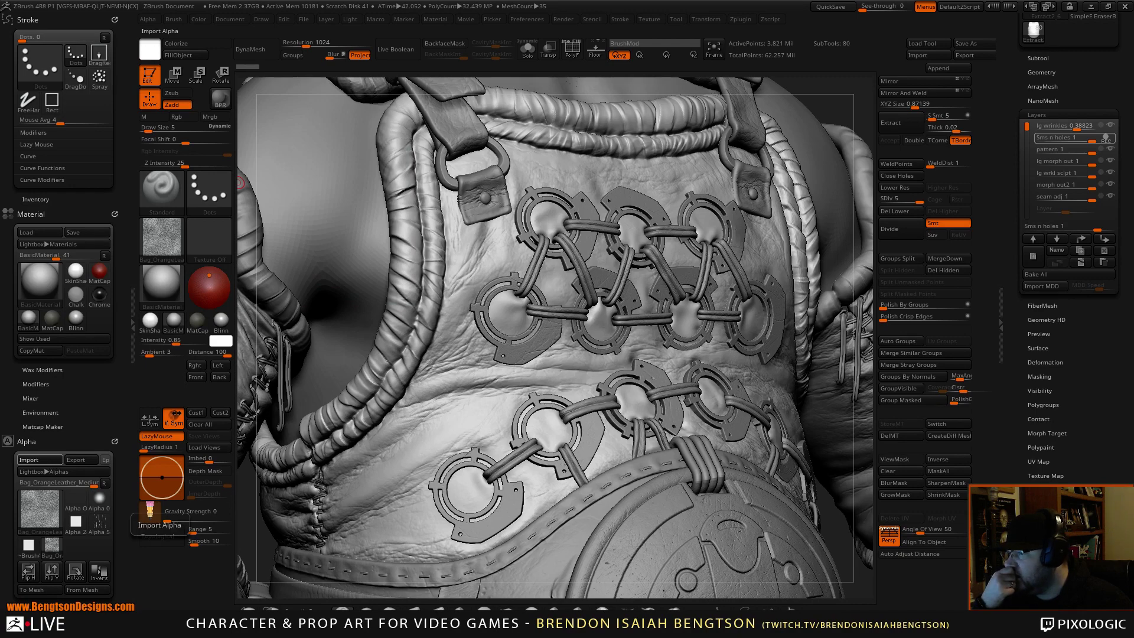
{"action": "mouse_move", "coordinate": [172, 242]}
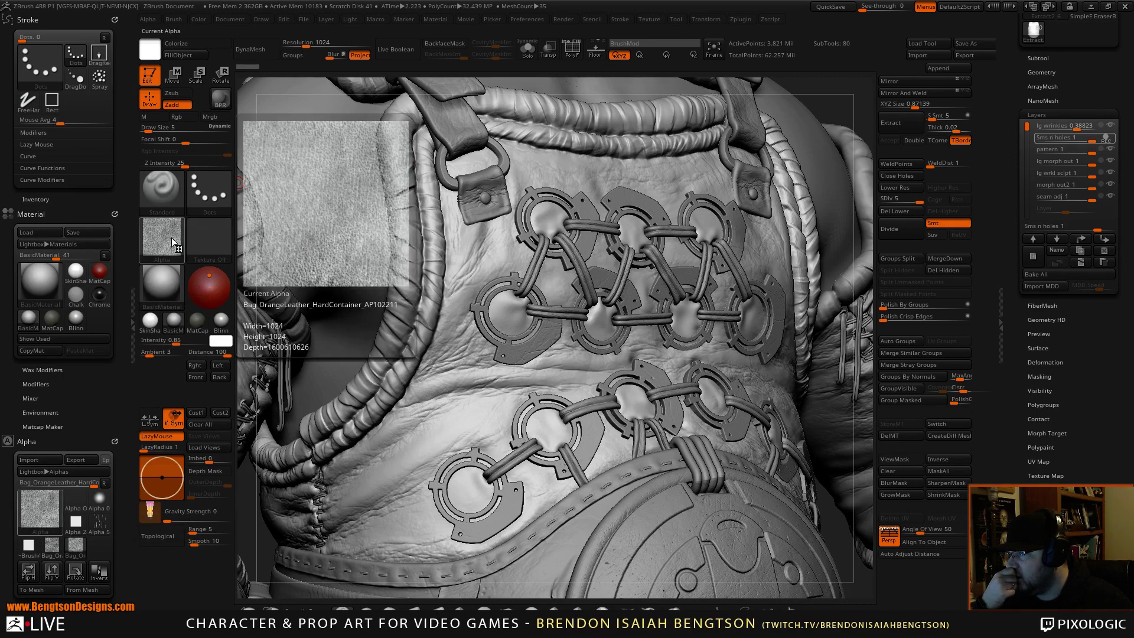
Step: Import the Bag_OrangeLeather_SoftStitching_AP102211 alpha and set the brush stroke to DragRect
{"action": "left_click", "coordinate": [53, 474]}
{"action": "left_click", "coordinate": [54, 472]}
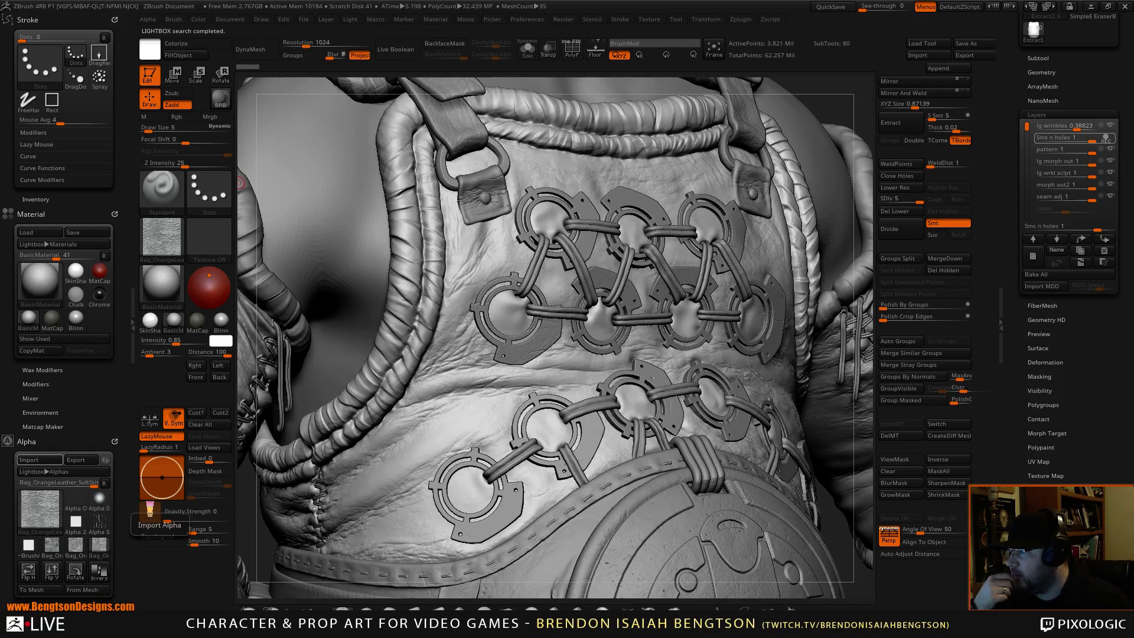
{"action": "mouse_move", "coordinate": [168, 246]}
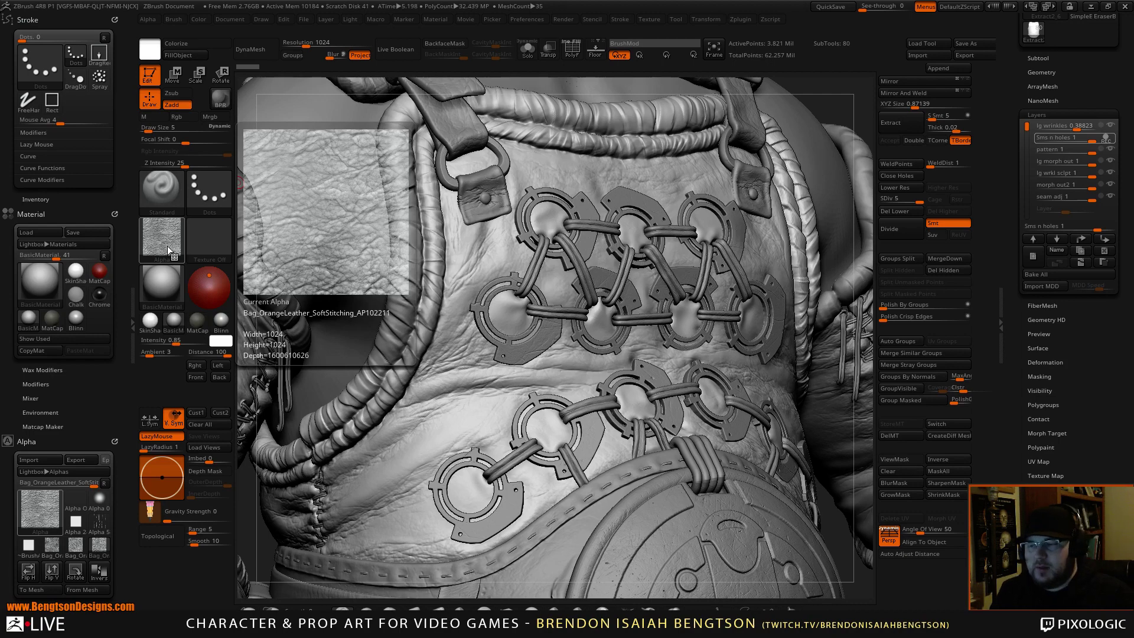
{"action": "left_click", "coordinate": [208, 195]}
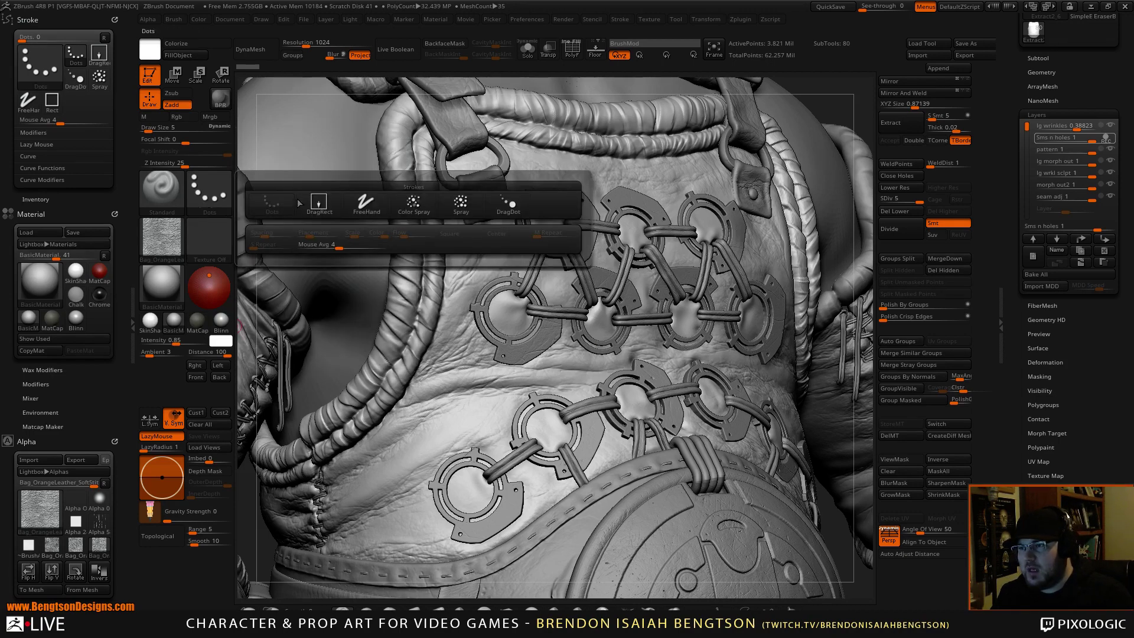
{"action": "left_click", "coordinate": [299, 203]}
{"action": "left_click", "coordinate": [209, 195]}
{"action": "left_click", "coordinate": [319, 204]}
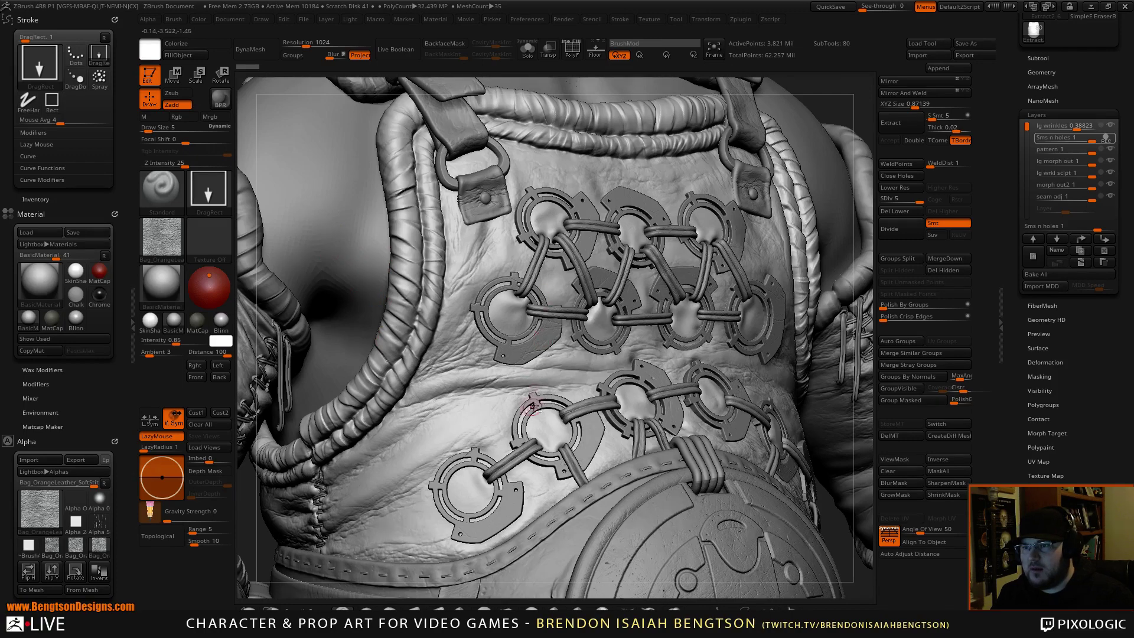
Step: Select the belt pouches' subtool at the character's waist and isolate it in Solo mode
{"action": "mouse_move", "coordinate": [532, 407]}
{"action": "right_mouse_down", "text": "alt"}
{"action": "mouse_move", "coordinate": [554, 182]}
{"action": "mouse_move", "coordinate": [582, 113]}
{"action": "right_mouse_up", "text": "alt"}
{"action": "mouse_move", "coordinate": [538, 443]}
{"action": "right_mouse_down", "text": "alt"}
{"action": "mouse_move", "coordinate": [552, 380]}
{"action": "mouse_move", "coordinate": [536, 410]}
{"action": "mouse_move", "coordinate": [555, 410]}
{"action": "right_mouse_up", "text": "alt"}
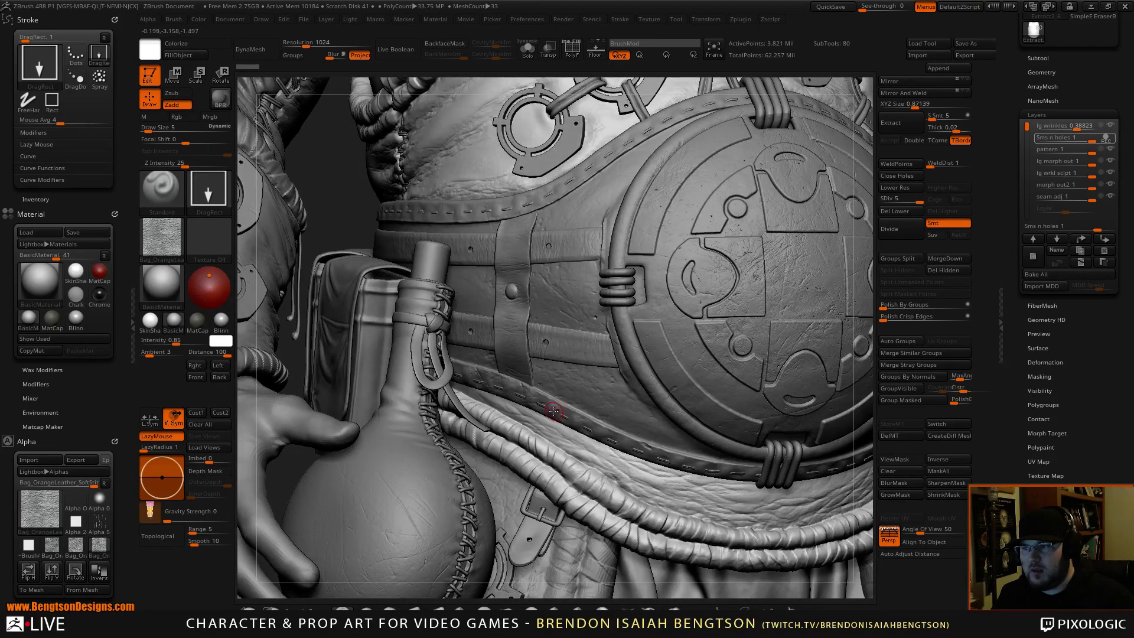
{"action": "right_click_drag", "start_coordinate": [466, 405], "coordinate": [468, 373], "text": "alt"}
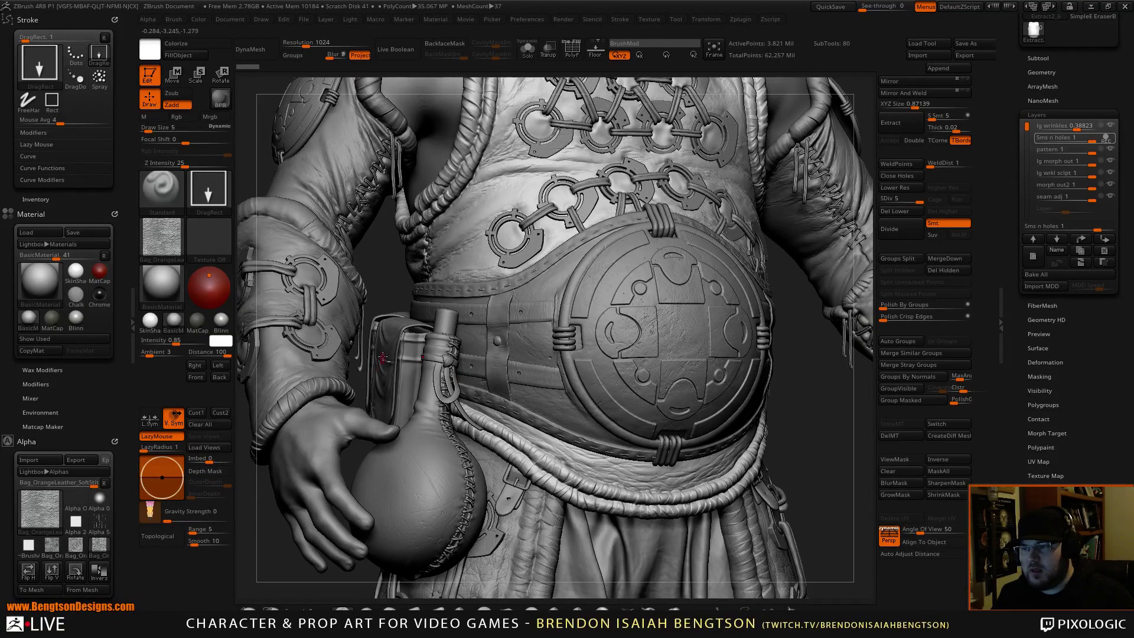
{"action": "left_click", "coordinate": [385, 359], "text": "alt"}
{"action": "key", "text": "alt+s"}
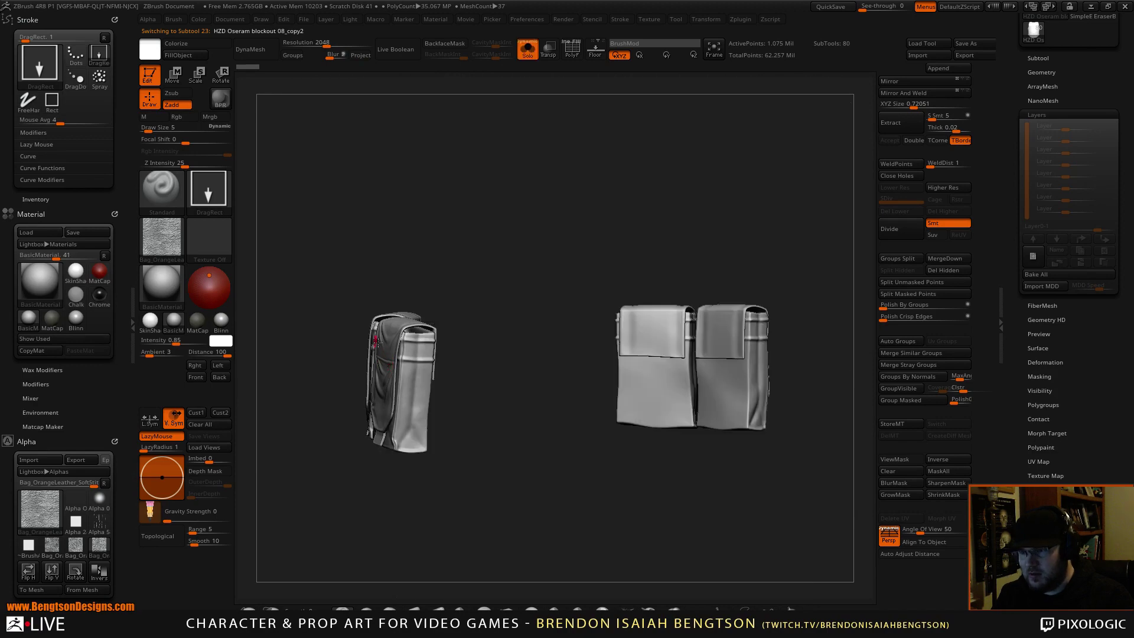
Step: Check the polygroups and mesh density on the pouch flaps with PolyFrame, and return to the plain shaded view
{"action": "mouse_move", "coordinate": [479, 266]}
{"action": "right_mouse_down"}
{"action": "mouse_move", "coordinate": [524, 266]}
{"action": "mouse_move", "coordinate": [542, 369]}
{"action": "mouse_move", "coordinate": [629, 268]}
{"action": "mouse_move", "coordinate": [655, 513]}
{"action": "right_mouse_up"}
{"action": "right_click_drag", "start_coordinate": [655, 513], "coordinate": [746, 332]}
{"action": "key", "text": "shift"}
{"action": "key", "text": "shift+f"}
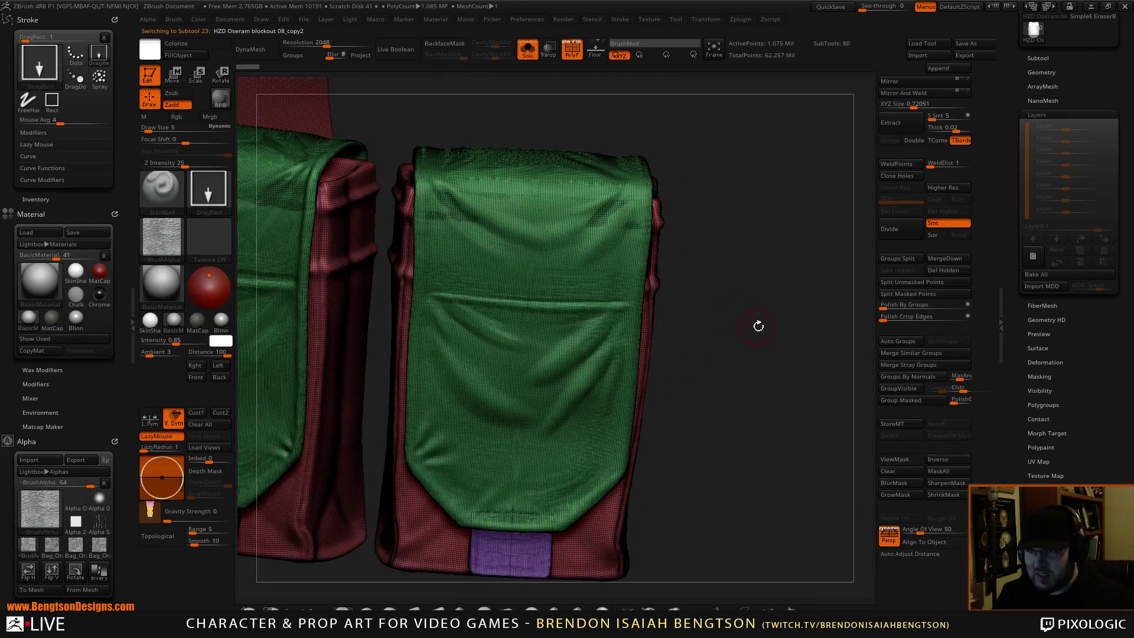
{"action": "right_click_drag", "start_coordinate": [759, 341], "coordinate": [716, 202]}
{"action": "key", "text": "shift+f"}
{"action": "left_click_drag", "start_coordinate": [756, 266], "coordinate": [697, 285], "text": "alt"}
{"action": "mouse_move", "coordinate": [747, 214]}
{"action": "left_mouse_down", "text": "alt"}
{"action": "mouse_move", "coordinate": [758, 274]}
{"action": "mouse_move", "coordinate": [768, 277]}
{"action": "left_mouse_up", "text": "alt"}
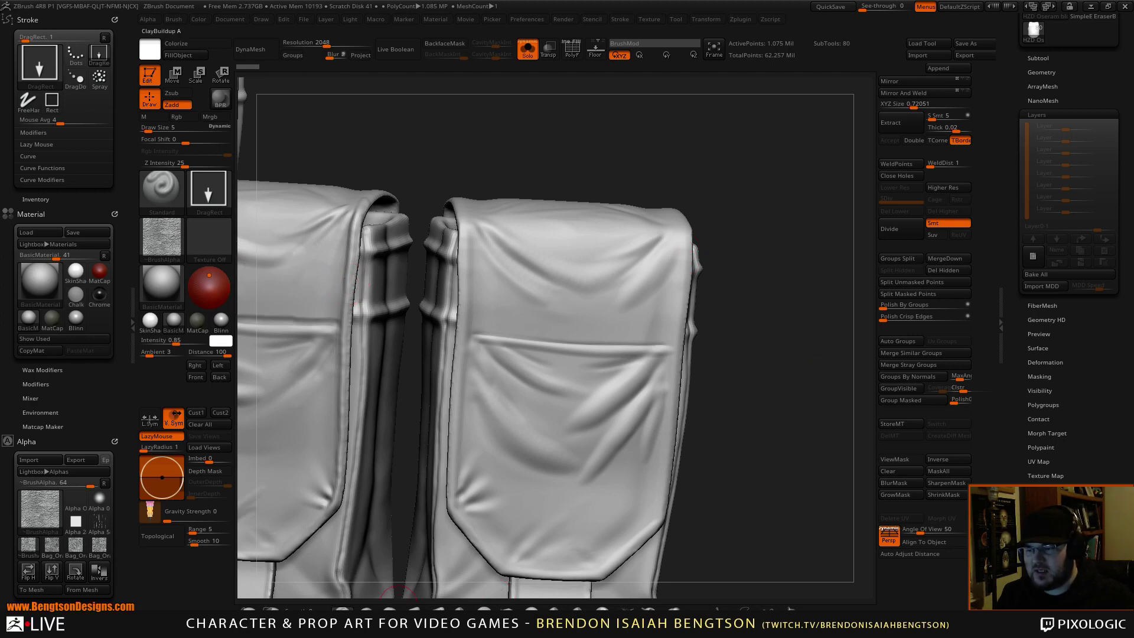
Step: Add a new sculpting layer to the pouches and try stamping the leather alpha on the flap at Z intensity 25
{"action": "left_click", "coordinate": [1033, 256]}
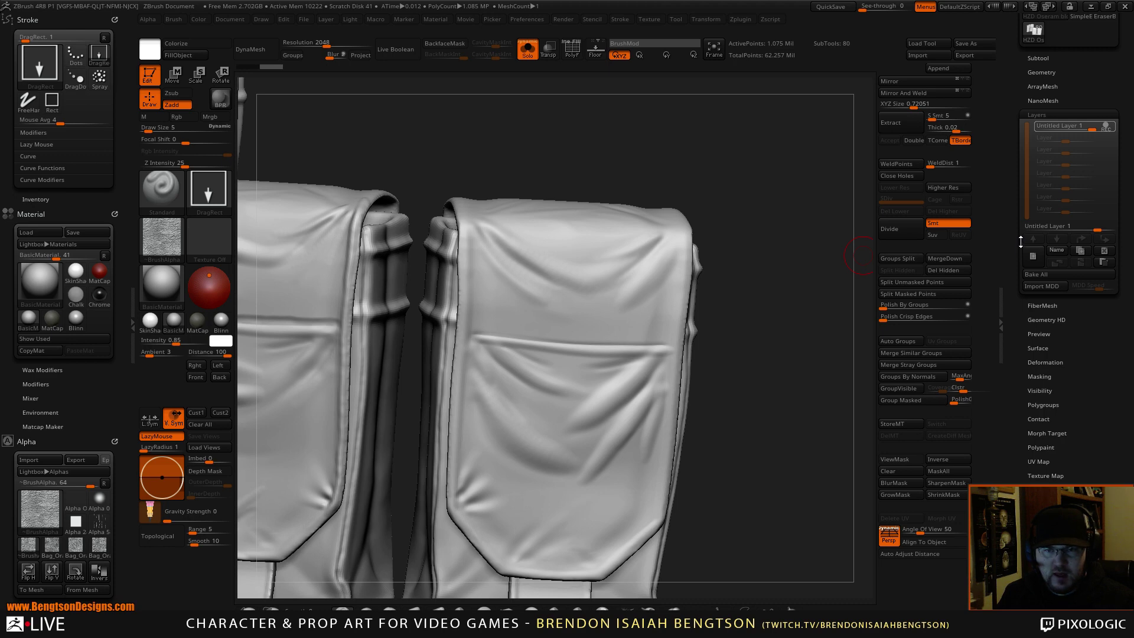
{"action": "left_click_drag", "start_coordinate": [788, 310], "coordinate": [770, 285]}
{"action": "mouse_move", "coordinate": [493, 295]}
{"action": "left_mouse_down"}
{"action": "mouse_move", "coordinate": [478, 333]}
{"action": "mouse_move", "coordinate": [380, 389]}
{"action": "left_mouse_up"}
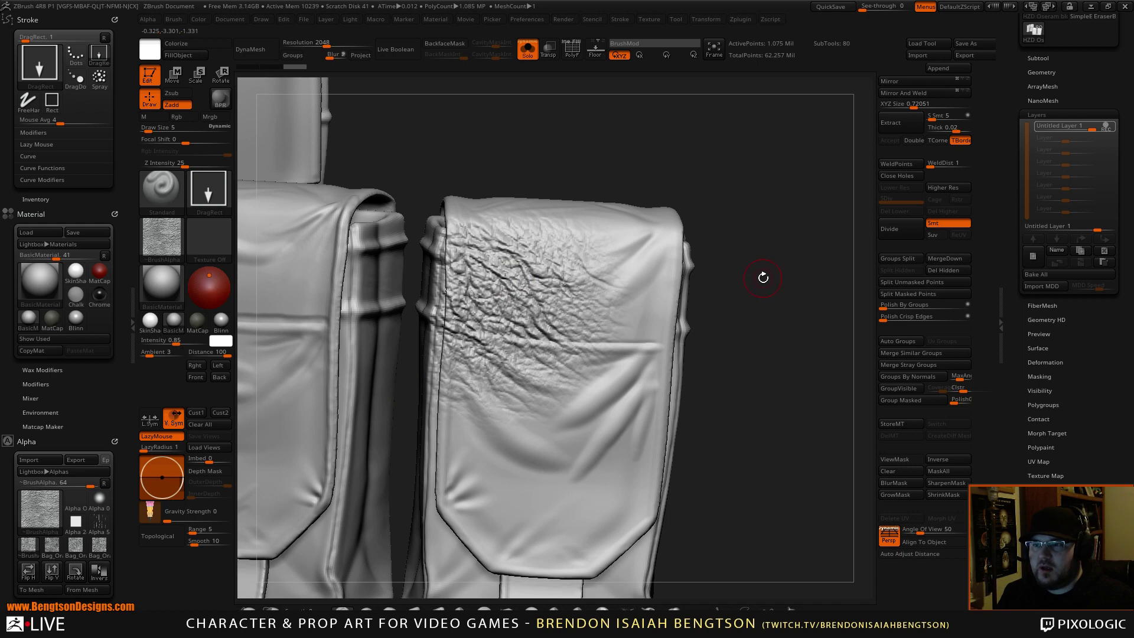
Step: Undo the leather stamp on the pouch flap and store a morph target for the pouches
{"action": "mouse_move", "coordinate": [778, 275]}
{"action": "left_mouse_down"}
{"action": "mouse_move", "coordinate": [763, 275]}
{"action": "mouse_move", "coordinate": [779, 277]}
{"action": "mouse_move", "coordinate": [801, 231]}
{"action": "left_mouse_up"}
{"action": "key", "text": "ctrl+z"}
{"action": "left_click", "coordinate": [901, 424]}
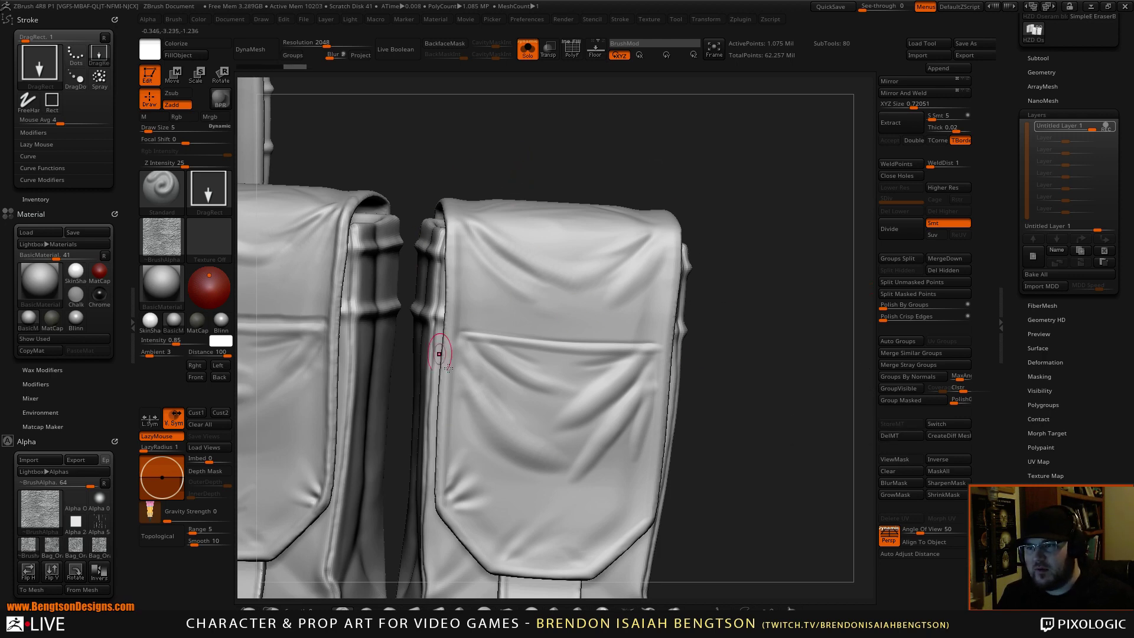
Step: Lower the Z intensity to 18 and try stamping the leather alpha across the whole pouch flap
{"action": "left_click_drag", "start_coordinate": [583, 185], "coordinate": [577, 180]}
{"action": "left_click_drag", "start_coordinate": [769, 175], "coordinate": [759, 170]}
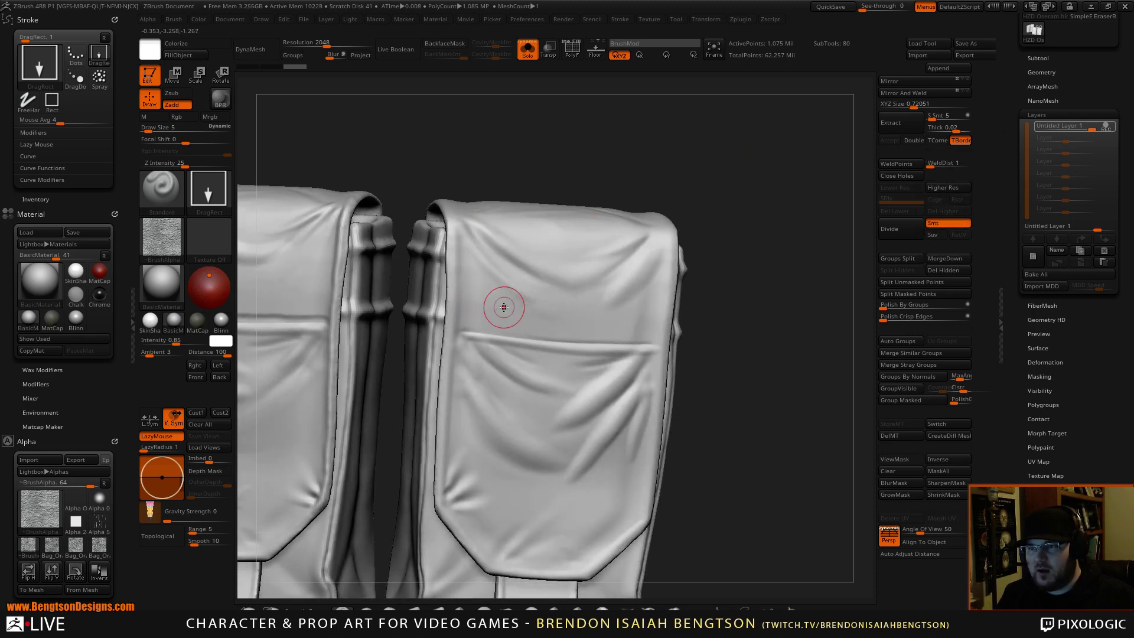
{"action": "key", "text": "space"}
{"action": "mouse_move", "coordinate": [581, 314]}
{"action": "left_mouse_down"}
{"action": "mouse_move", "coordinate": [444, 337]}
{"action": "mouse_move", "coordinate": [242, 436]}
{"action": "left_mouse_up"}
{"action": "left_click_drag", "start_coordinate": [765, 322], "coordinate": [773, 318]}
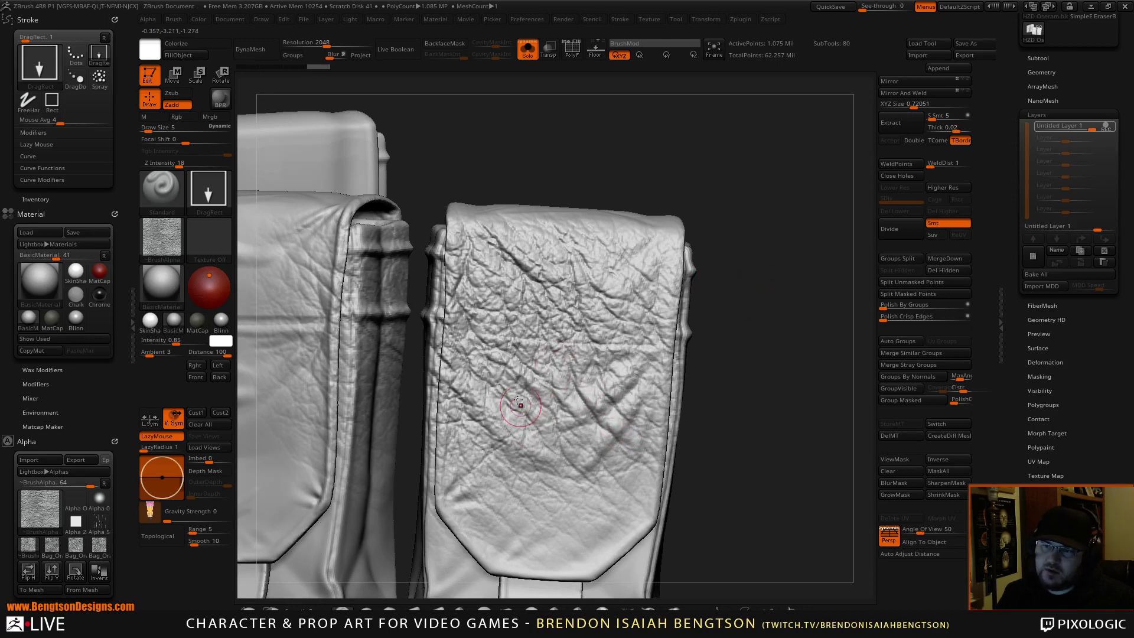
Step: Undo the last leather stamp and restamp the alpha over the pouch flap at a different angle
{"action": "key", "text": "ctrl+z"}
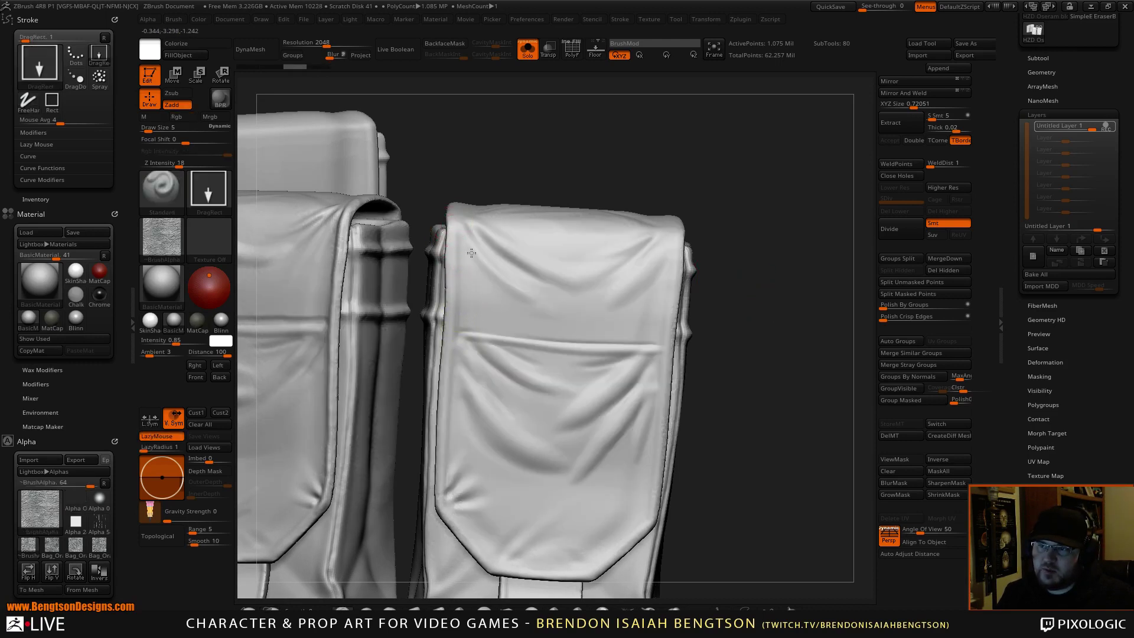
{"action": "mouse_move", "coordinate": [495, 296]}
{"action": "left_mouse_down"}
{"action": "mouse_move", "coordinate": [348, 511]}
{"action": "mouse_move", "coordinate": [317, 535]}
{"action": "left_mouse_up"}
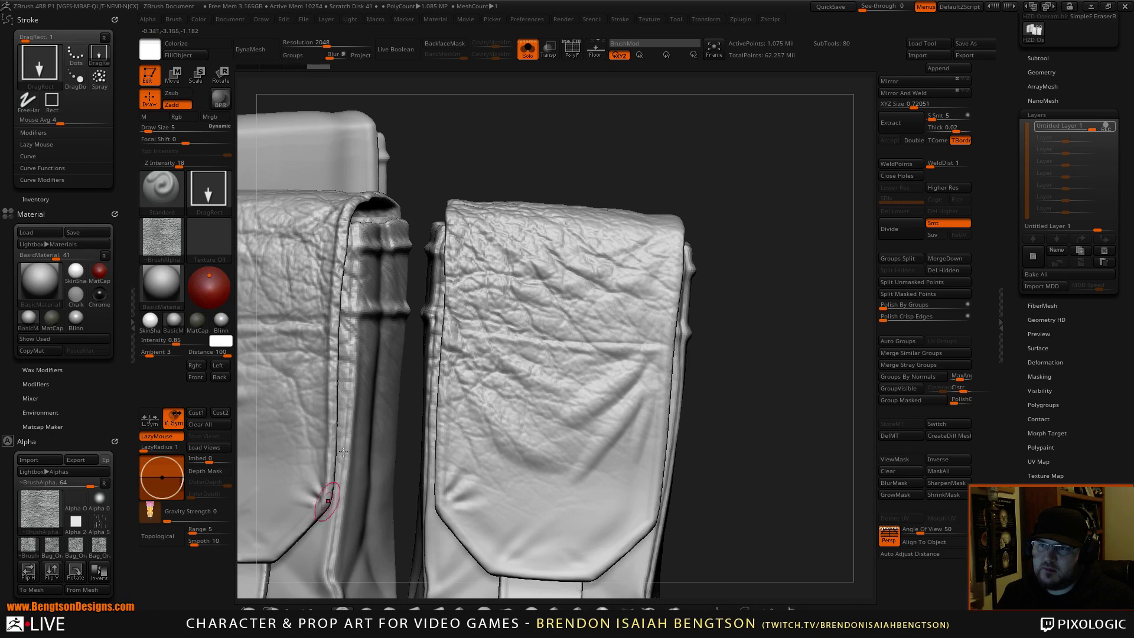
{"action": "left_click_drag", "start_coordinate": [763, 277], "coordinate": [768, 299]}
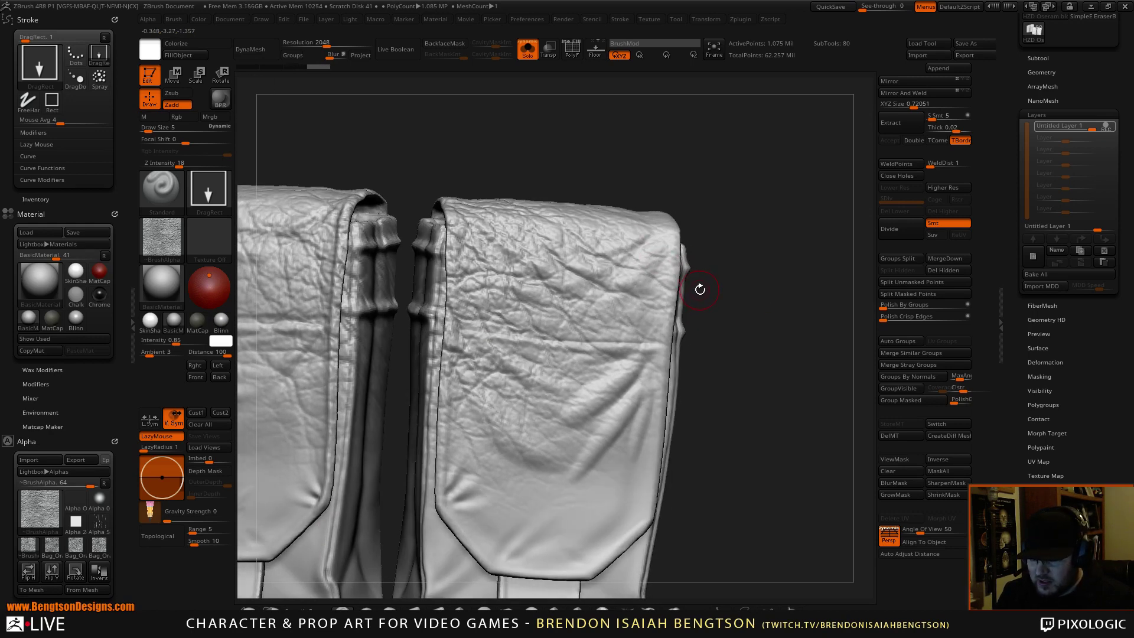
Step: Switch to the Morph brush at draw size 11 and erase the leather texture from the flap's upper fold and outer edge
{"action": "key", "text": "b"}
{"action": "key", "text": "m"}
{"action": "key", "text": "o"}
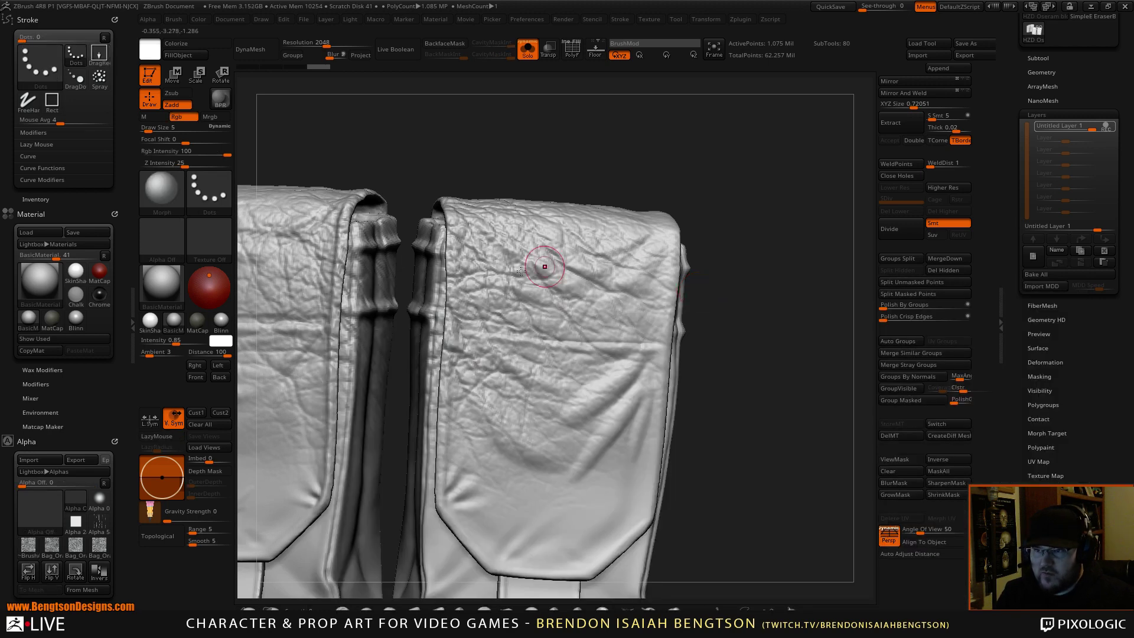
{"action": "key", "text": "space"}
{"action": "left_click_drag", "start_coordinate": [608, 244], "coordinate": [606, 244]}
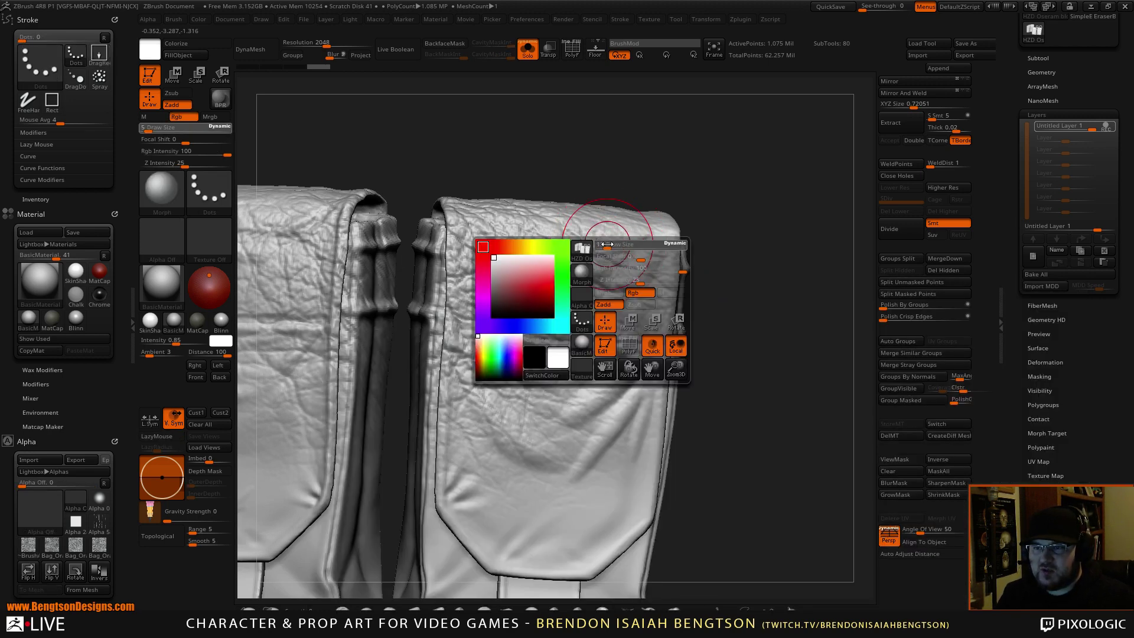
{"action": "mouse_move", "coordinate": [654, 275]}
{"action": "left_mouse_down"}
{"action": "mouse_move", "coordinate": [655, 288]}
{"action": "mouse_move", "coordinate": [567, 217]}
{"action": "mouse_move", "coordinate": [472, 200]}
{"action": "left_mouse_up"}
{"action": "left_click_drag", "start_coordinate": [609, 165], "coordinate": [613, 254]}
{"action": "mouse_move", "coordinate": [620, 186]}
{"action": "left_mouse_down"}
{"action": "mouse_move", "coordinate": [469, 188]}
{"action": "mouse_move", "coordinate": [652, 214]}
{"action": "mouse_move", "coordinate": [673, 299]}
{"action": "left_mouse_up"}
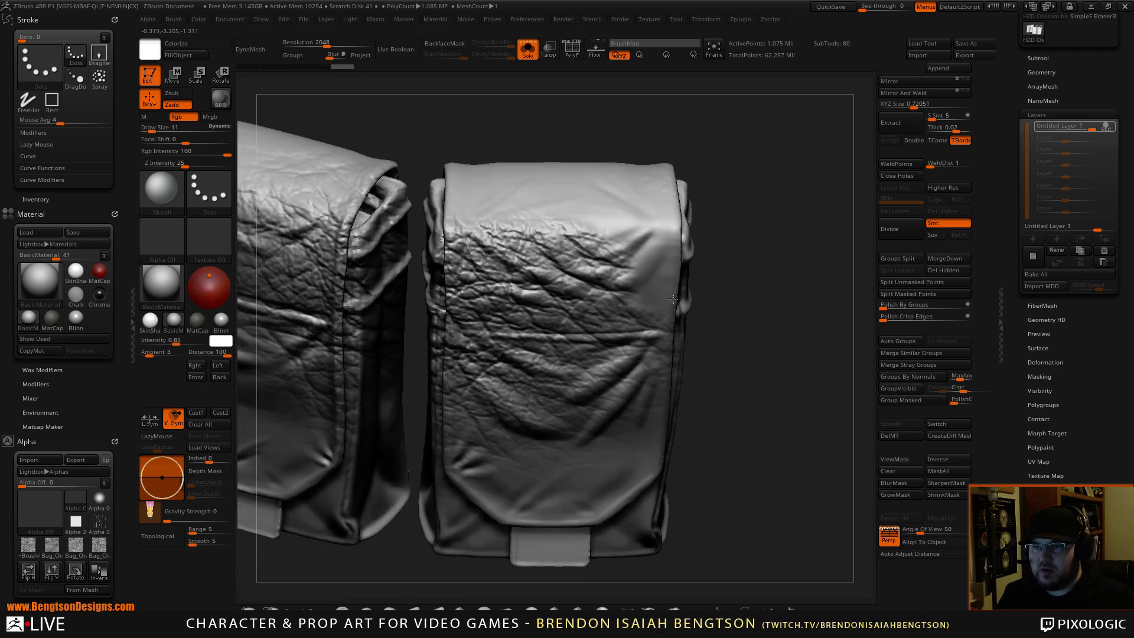
{"action": "left_click_drag", "start_coordinate": [759, 346], "coordinate": [767, 269]}
Step: Erase the leather texture along the pouch flap's left border with the Morph brush
{"action": "left_click_drag", "start_coordinate": [454, 340], "coordinate": [454, 371]}
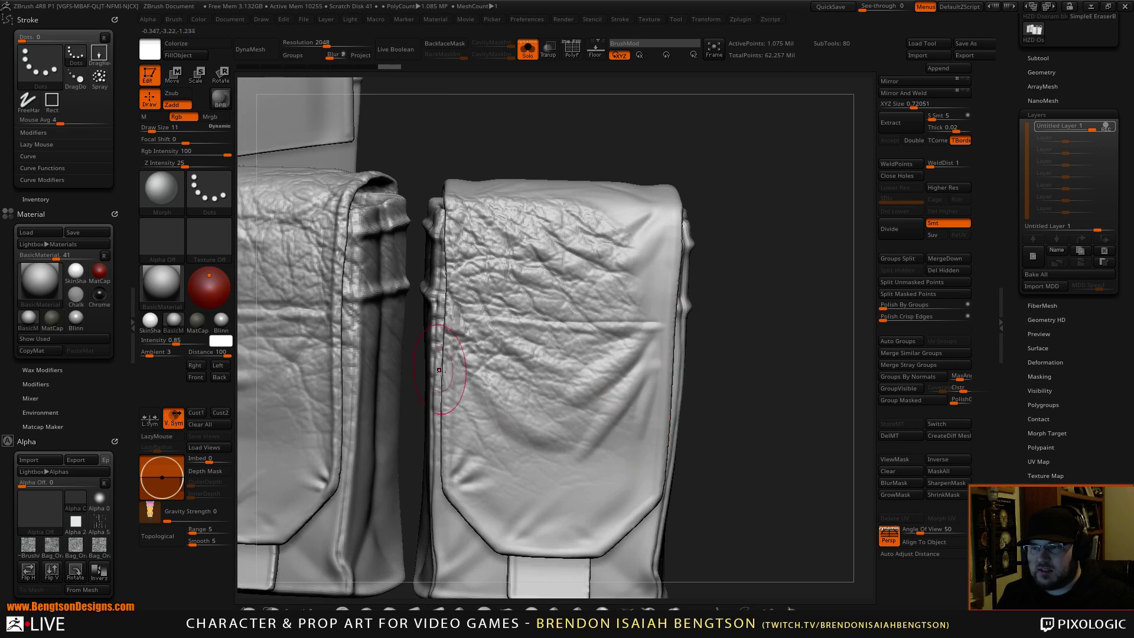
{"action": "left_click_drag", "start_coordinate": [437, 416], "coordinate": [430, 276]}
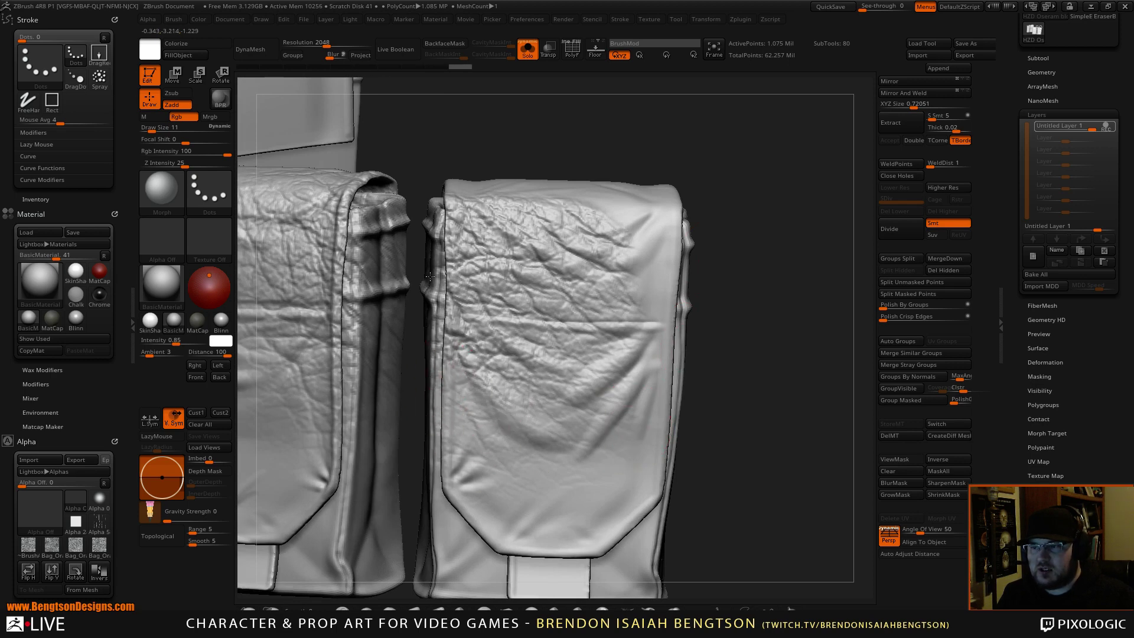
{"action": "mouse_move", "coordinate": [442, 215]}
{"action": "left_mouse_down"}
{"action": "mouse_move", "coordinate": [453, 322]}
{"action": "mouse_move", "coordinate": [447, 240]}
{"action": "left_mouse_up"}
{"action": "left_click_drag", "start_coordinate": [448, 381], "coordinate": [436, 334]}
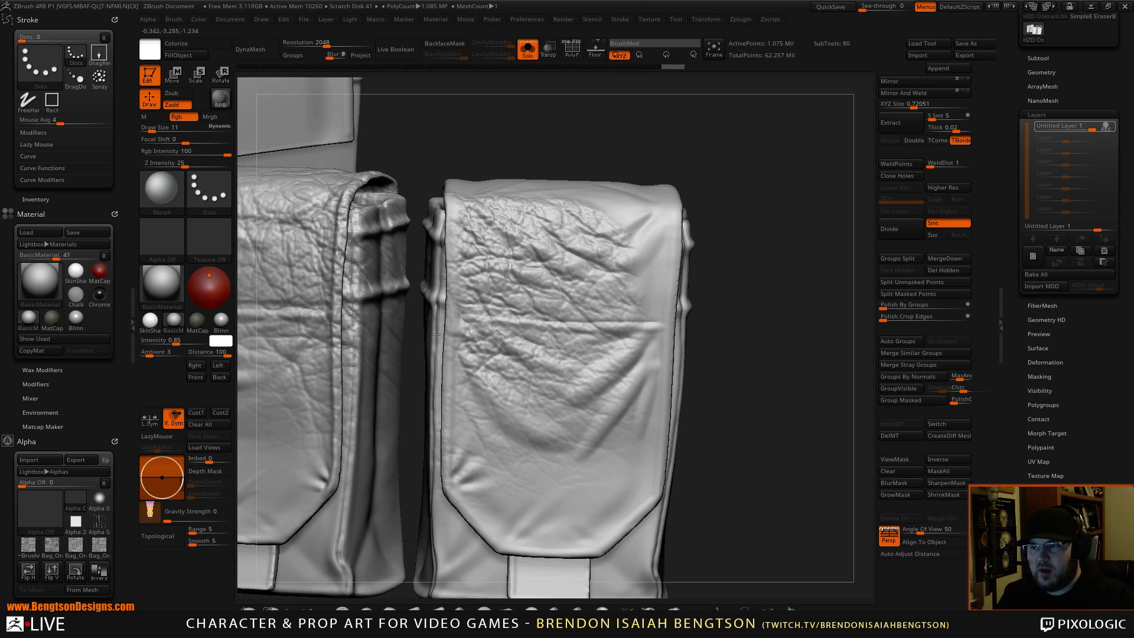
Step: Clean the stray leather texture off the pouch's side panel and strap loops with the Morph brush
{"action": "left_click_drag", "start_coordinate": [452, 163], "coordinate": [519, 169]}
{"action": "left_click_drag", "start_coordinate": [397, 207], "coordinate": [378, 356]}
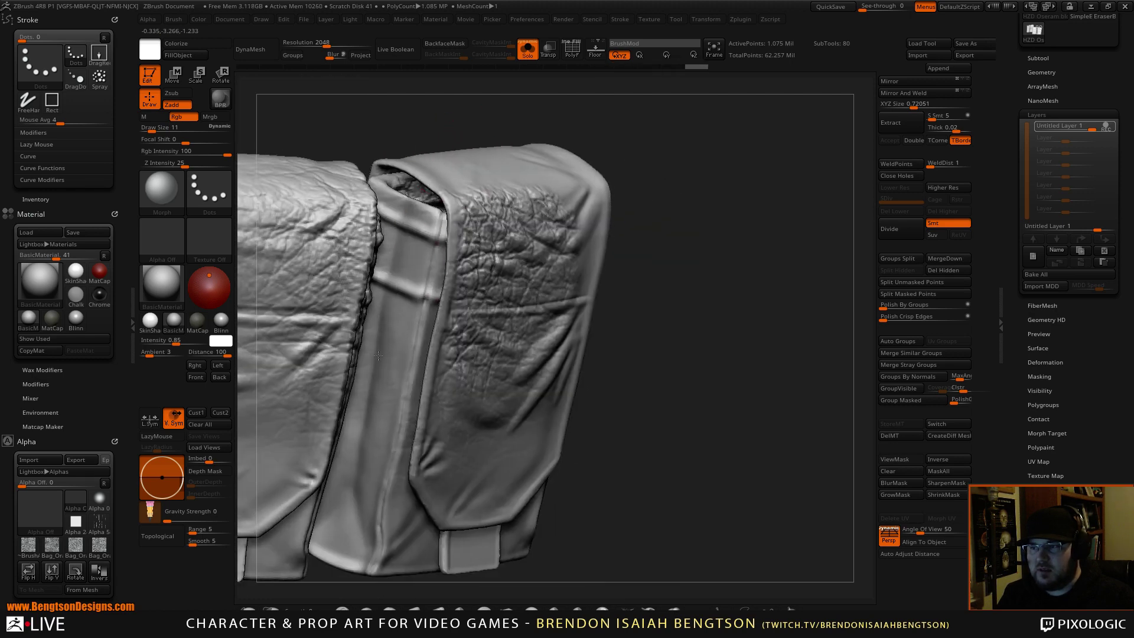
{"action": "left_click_drag", "start_coordinate": [381, 438], "coordinate": [366, 415]}
{"action": "left_click_drag", "start_coordinate": [416, 418], "coordinate": [418, 483]}
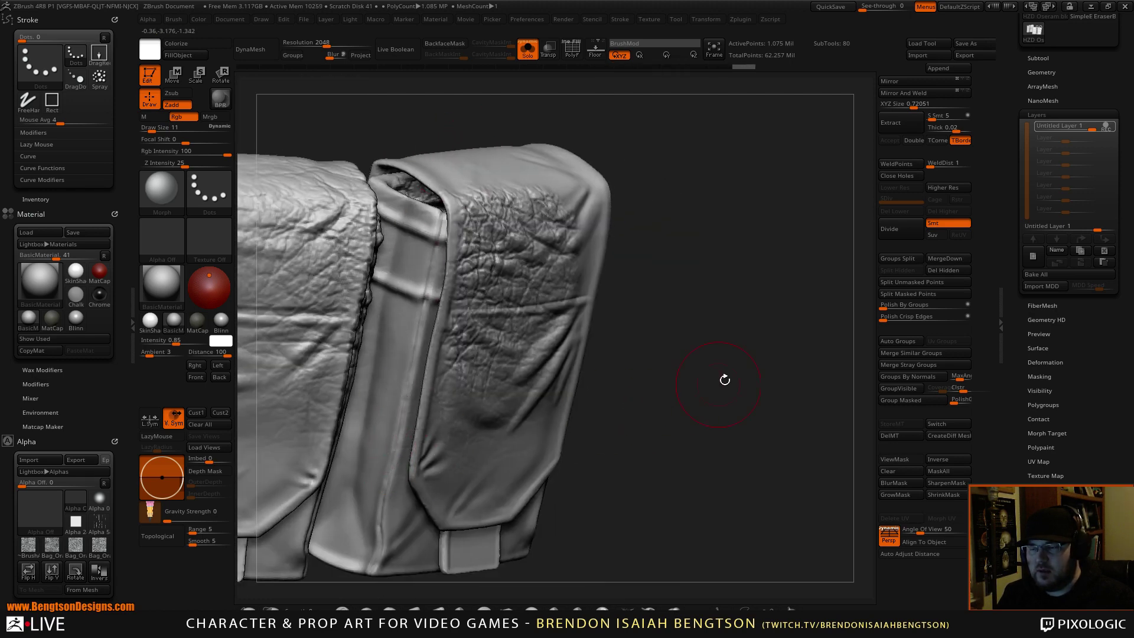
Step: Fade the leather texture on the right half and upper area of the pouch flap with the Morph brush
{"action": "left_click_drag", "start_coordinate": [725, 380], "coordinate": [641, 331]}
{"action": "mouse_move", "coordinate": [552, 182]}
{"action": "left_mouse_down"}
{"action": "mouse_move", "coordinate": [587, 261]}
{"action": "mouse_move", "coordinate": [554, 289]}
{"action": "mouse_move", "coordinate": [589, 275]}
{"action": "left_mouse_up"}
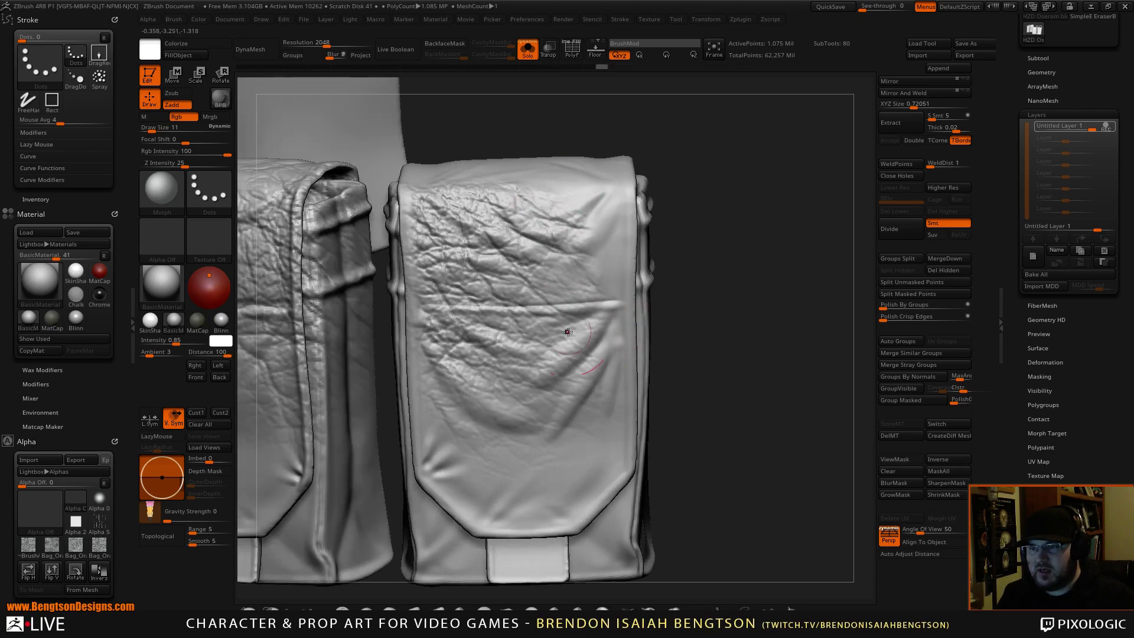
{"action": "mouse_move", "coordinate": [553, 337]}
{"action": "left_mouse_down"}
{"action": "mouse_move", "coordinate": [535, 378]}
{"action": "mouse_move", "coordinate": [531, 348]}
{"action": "mouse_move", "coordinate": [582, 281]}
{"action": "mouse_move", "coordinate": [537, 254]}
{"action": "mouse_move", "coordinate": [537, 212]}
{"action": "mouse_move", "coordinate": [490, 203]}
{"action": "mouse_move", "coordinate": [434, 290]}
{"action": "left_mouse_up"}
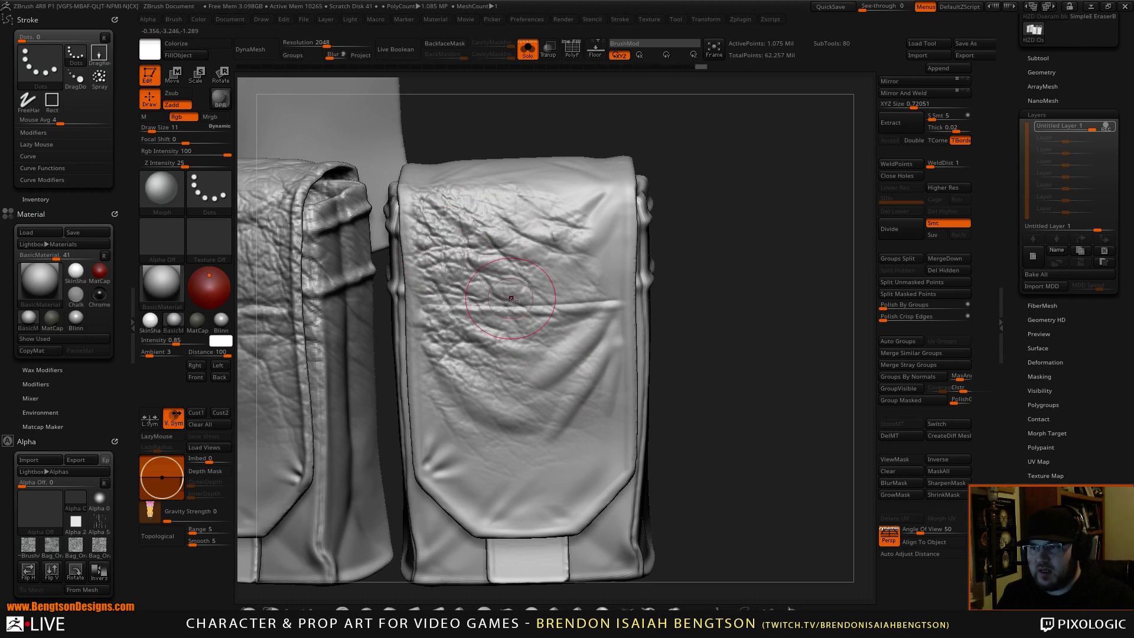
{"action": "mouse_move", "coordinate": [505, 257]}
{"action": "left_mouse_down"}
{"action": "mouse_move", "coordinate": [446, 251]}
{"action": "mouse_move", "coordinate": [483, 233]}
{"action": "mouse_move", "coordinate": [489, 254]}
{"action": "left_mouse_up"}
{"action": "mouse_move", "coordinate": [489, 202]}
{"action": "left_mouse_down"}
{"action": "mouse_move", "coordinate": [439, 190]}
{"action": "mouse_move", "coordinate": [516, 202]}
{"action": "mouse_move", "coordinate": [582, 243]}
{"action": "mouse_move", "coordinate": [507, 200]}
{"action": "mouse_move", "coordinate": [570, 253]}
{"action": "left_mouse_up"}
{"action": "mouse_move", "coordinate": [427, 204]}
{"action": "left_mouse_down"}
{"action": "mouse_move", "coordinate": [512, 248]}
{"action": "mouse_move", "coordinate": [446, 260]}
{"action": "mouse_move", "coordinate": [489, 387]}
{"action": "left_mouse_up"}
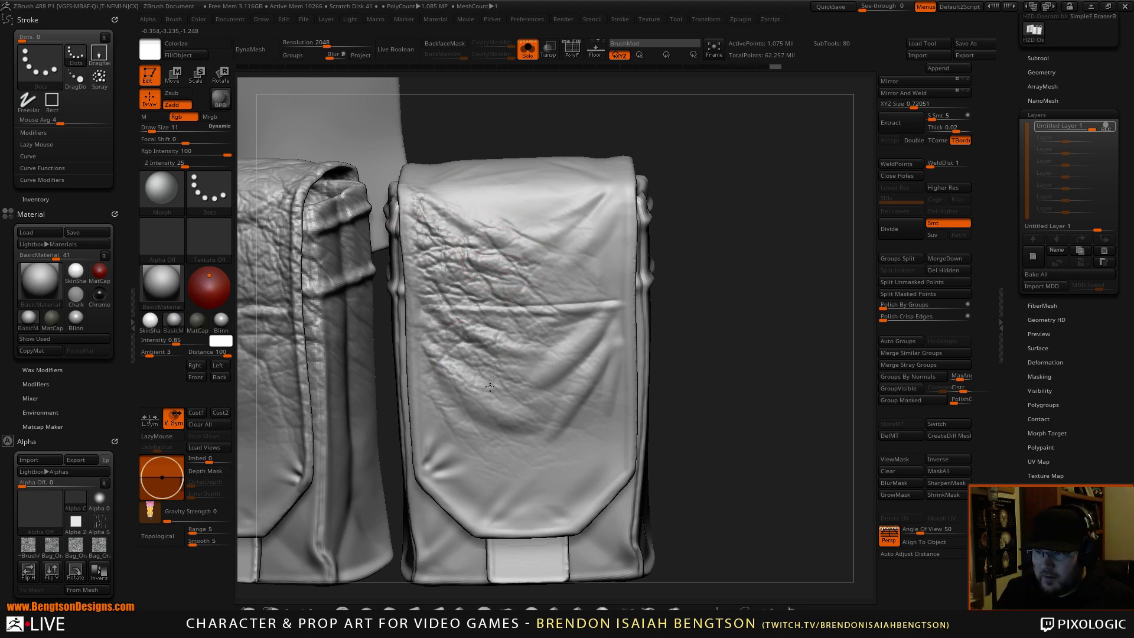
Step: Reduce the leather texture around the flap's horizontal crease and between the folds beneath it
{"action": "mouse_move", "coordinate": [429, 304]}
{"action": "left_mouse_down"}
{"action": "mouse_move", "coordinate": [474, 324]}
{"action": "mouse_move", "coordinate": [427, 258]}
{"action": "mouse_move", "coordinate": [478, 248]}
{"action": "mouse_move", "coordinate": [467, 254]}
{"action": "left_mouse_up"}
{"action": "mouse_move", "coordinate": [502, 295]}
{"action": "left_mouse_down"}
{"action": "mouse_move", "coordinate": [498, 281]}
{"action": "mouse_move", "coordinate": [547, 309]}
{"action": "mouse_move", "coordinate": [486, 238]}
{"action": "mouse_move", "coordinate": [481, 298]}
{"action": "mouse_move", "coordinate": [469, 309]}
{"action": "left_mouse_up"}
{"action": "mouse_move", "coordinate": [545, 348]}
{"action": "left_mouse_down"}
{"action": "mouse_move", "coordinate": [469, 363]}
{"action": "mouse_move", "coordinate": [498, 372]}
{"action": "mouse_move", "coordinate": [460, 335]}
{"action": "mouse_move", "coordinate": [464, 312]}
{"action": "mouse_move", "coordinate": [533, 315]}
{"action": "left_mouse_up"}
{"action": "mouse_move", "coordinate": [534, 316]}
{"action": "left_mouse_down"}
{"action": "mouse_move", "coordinate": [444, 308]}
{"action": "mouse_move", "coordinate": [582, 317]}
{"action": "left_mouse_up"}
Step: Set the Morph brush's draw size to 5 and thin out the remaining leather texture in small patches on the flap's left half
{"action": "key", "text": "space"}
{"action": "key", "text": "Return"}
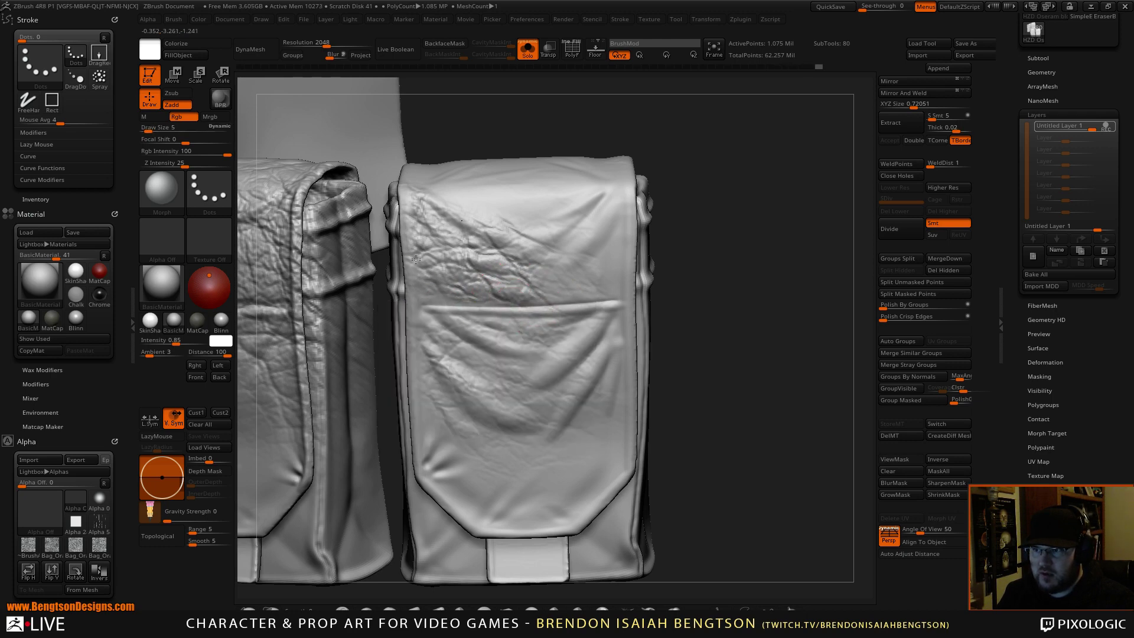
{"action": "mouse_move", "coordinate": [446, 246]}
{"action": "left_mouse_down"}
{"action": "mouse_move", "coordinate": [456, 223]}
{"action": "mouse_move", "coordinate": [471, 244]}
{"action": "mouse_move", "coordinate": [538, 242]}
{"action": "left_mouse_up"}
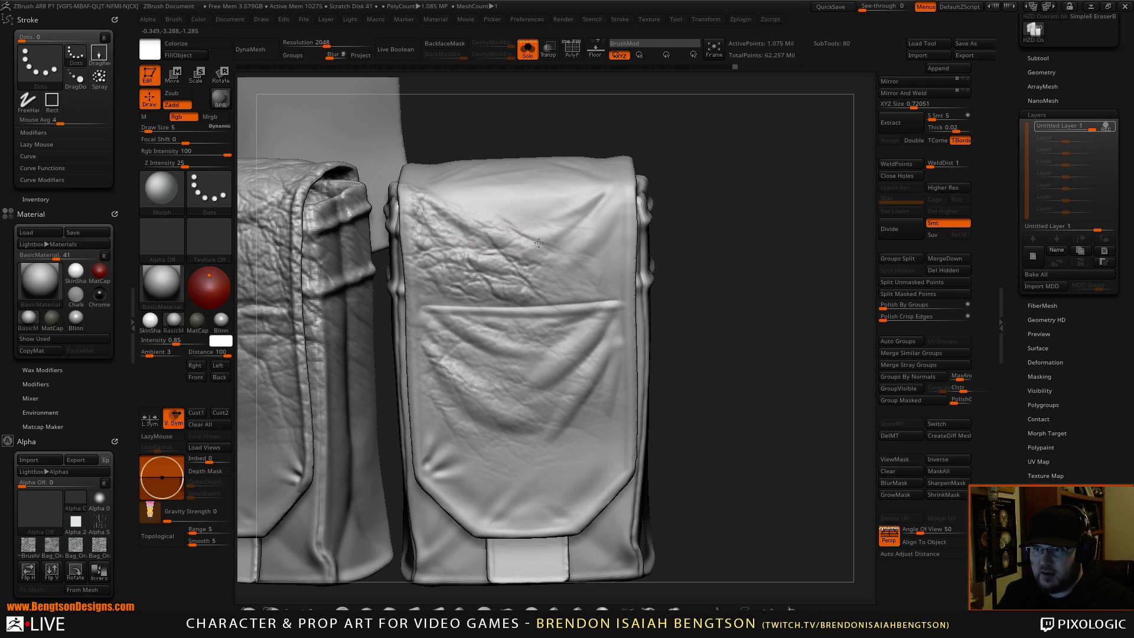
{"action": "mouse_move", "coordinate": [478, 272]}
{"action": "left_mouse_down"}
{"action": "mouse_move", "coordinate": [537, 294]}
{"action": "mouse_move", "coordinate": [440, 293]}
{"action": "left_mouse_up"}
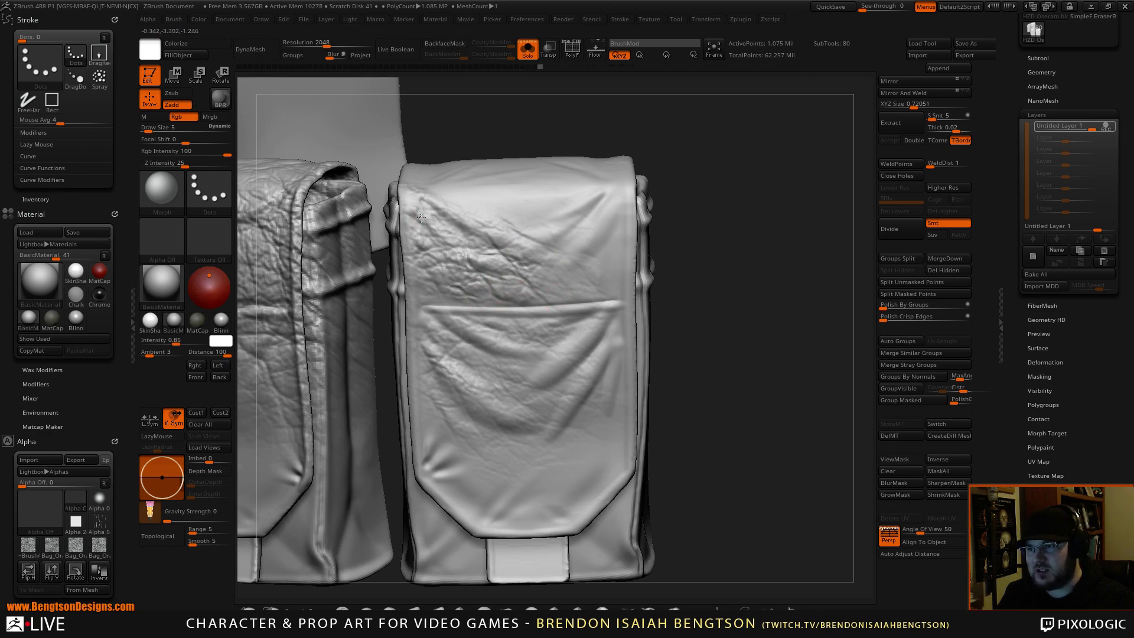
{"action": "left_click_drag", "start_coordinate": [407, 197], "coordinate": [417, 196]}
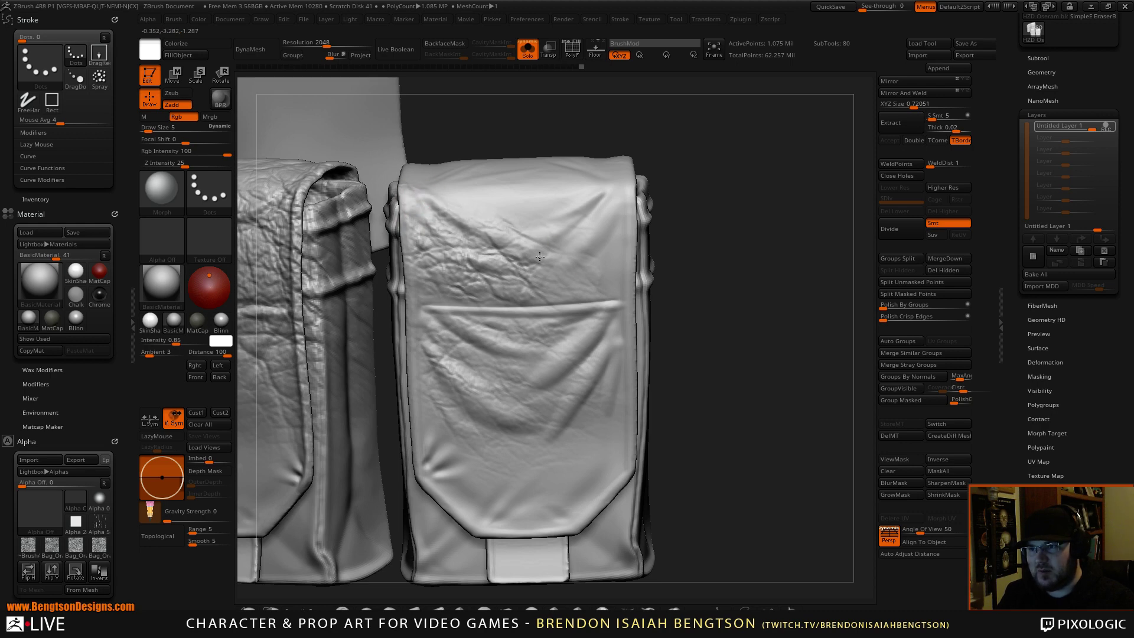
{"action": "left_click_drag", "start_coordinate": [498, 230], "coordinate": [486, 219]}
{"action": "left_click_drag", "start_coordinate": [421, 263], "coordinate": [404, 236]}
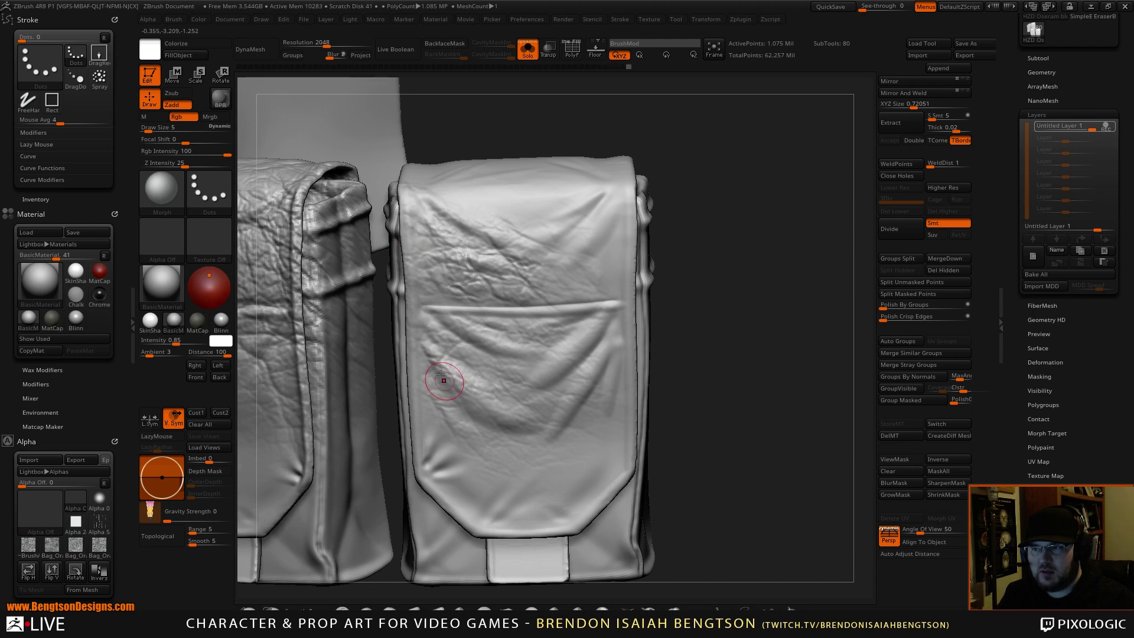
{"action": "left_click_drag", "start_coordinate": [450, 435], "coordinate": [444, 423]}
Step: Enlarge the Morph brush to draw size 30 and wipe the leather texture off the neighbouring pouches
{"action": "mouse_move", "coordinate": [706, 268]}
{"action": "left_mouse_down"}
{"action": "mouse_move", "coordinate": [703, 254]}
{"action": "mouse_move", "coordinate": [722, 253]}
{"action": "mouse_move", "coordinate": [684, 195]}
{"action": "mouse_move", "coordinate": [720, 197]}
{"action": "mouse_move", "coordinate": [721, 155]}
{"action": "mouse_move", "coordinate": [708, 156]}
{"action": "left_mouse_up"}
{"action": "key", "text": "space"}
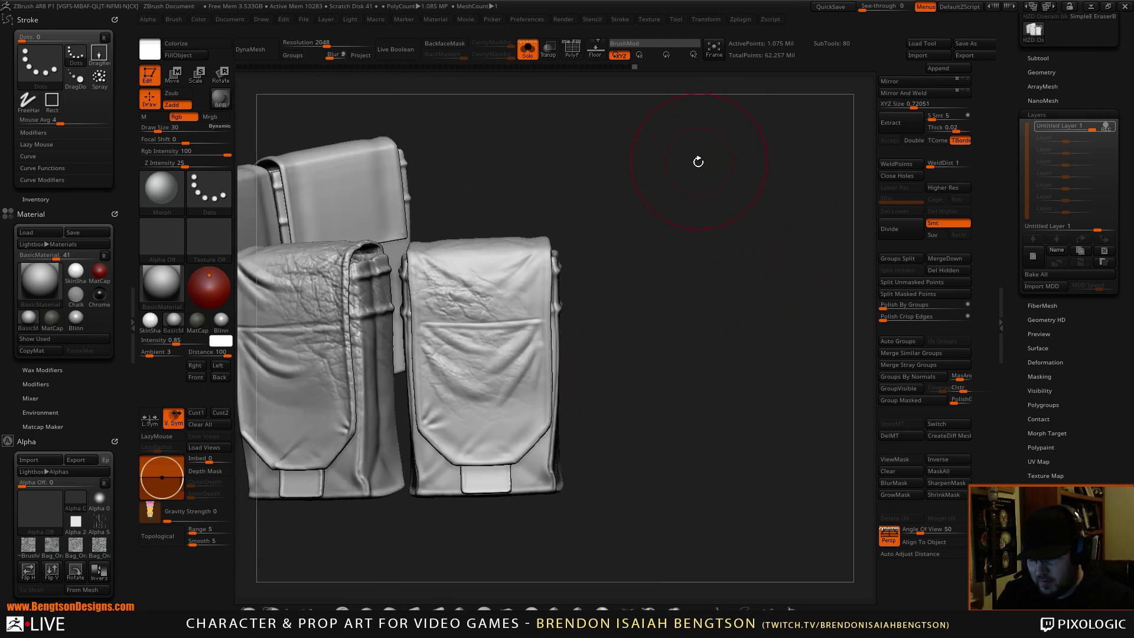
{"action": "key", "text": "b"}
{"action": "key", "text": "m"}
{"action": "key", "text": "o"}
{"action": "left_click_drag", "start_coordinate": [319, 284], "coordinate": [330, 357]}
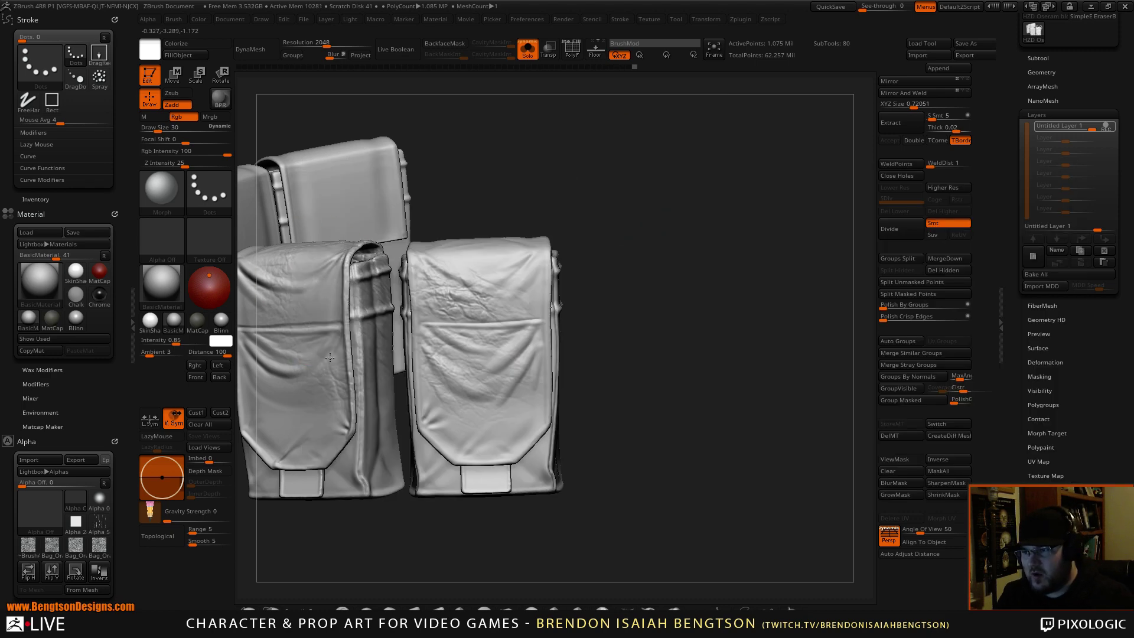
{"action": "left_click_drag", "start_coordinate": [492, 148], "coordinate": [441, 245]}
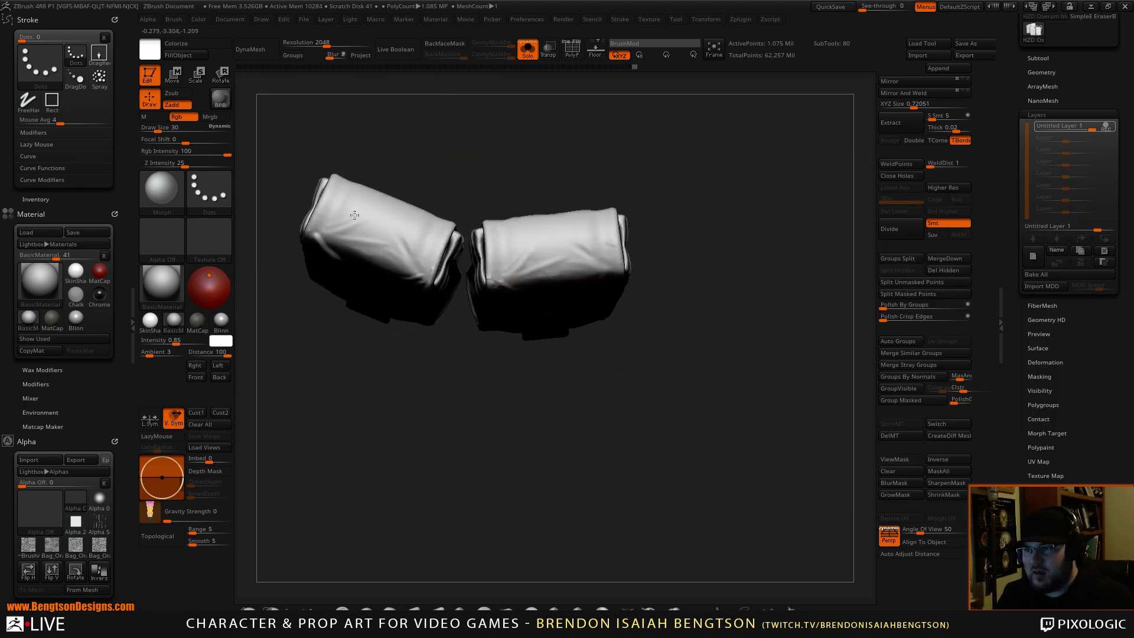
{"action": "left_click_drag", "start_coordinate": [446, 438], "coordinate": [475, 249]}
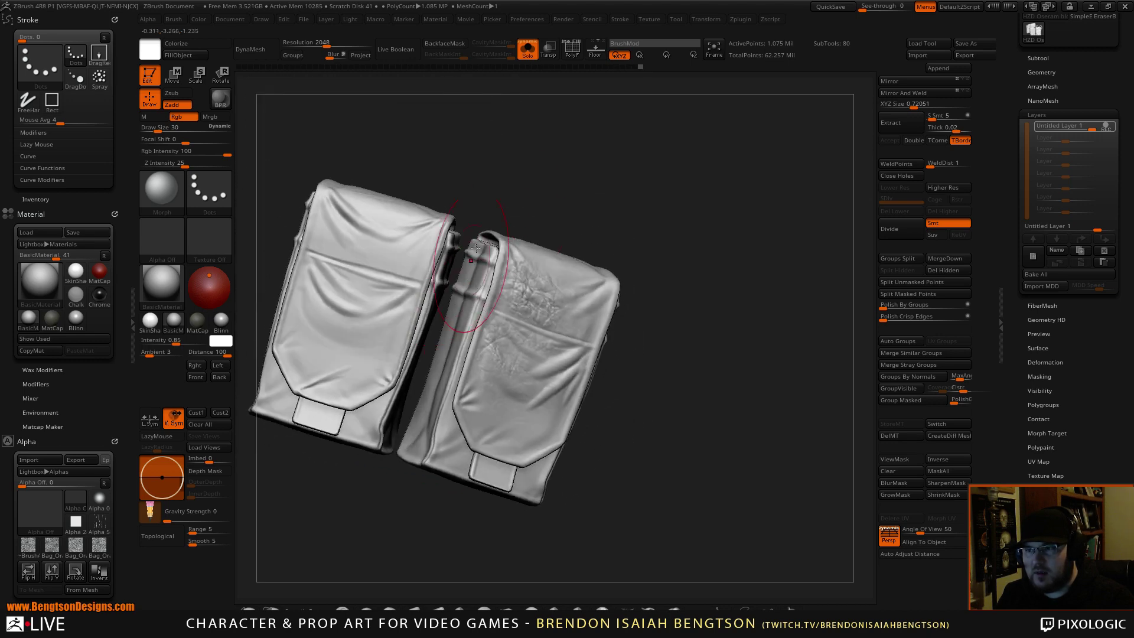
{"action": "left_click_drag", "start_coordinate": [502, 208], "coordinate": [402, 211]}
{"action": "left_click_drag", "start_coordinate": [352, 170], "coordinate": [269, 264]}
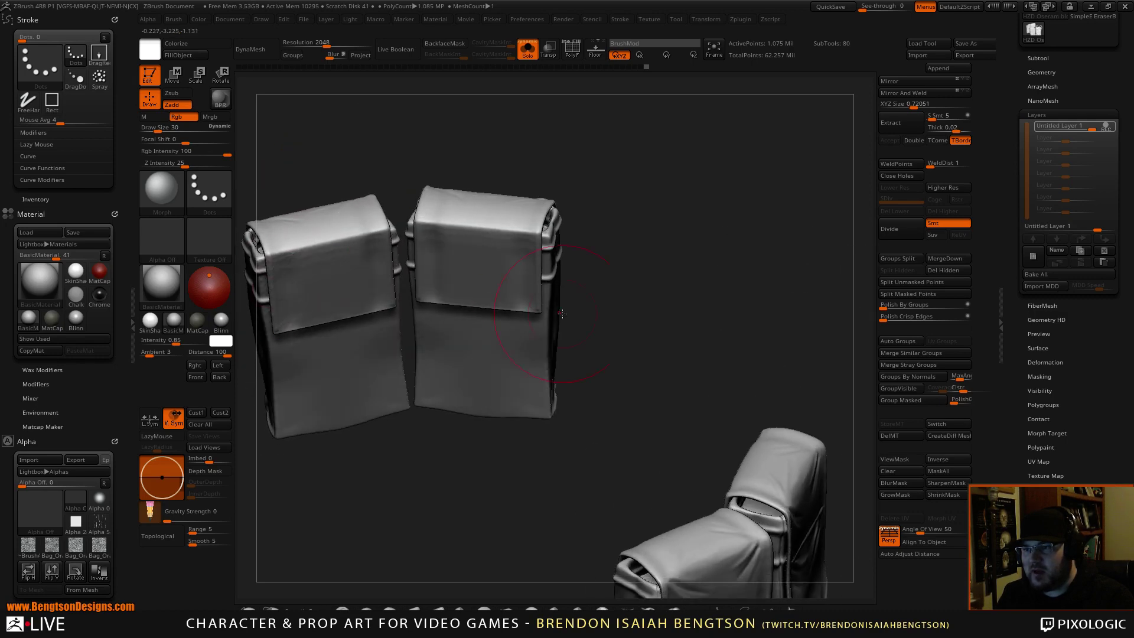
Step: Add a second sculpting layer to the pouches
{"action": "mouse_move", "coordinate": [585, 251]}
{"action": "left_mouse_down"}
{"action": "mouse_move", "coordinate": [524, 322]}
{"action": "mouse_move", "coordinate": [488, 336]}
{"action": "mouse_move", "coordinate": [527, 344]}
{"action": "mouse_move", "coordinate": [636, 278]}
{"action": "mouse_move", "coordinate": [681, 299]}
{"action": "mouse_move", "coordinate": [669, 289]}
{"action": "left_mouse_up"}
{"action": "key", "text": "space"}
{"action": "mouse_move", "coordinate": [730, 287]}
{"action": "left_mouse_down"}
{"action": "mouse_move", "coordinate": [595, 279]}
{"action": "mouse_move", "coordinate": [746, 269]}
{"action": "mouse_move", "coordinate": [745, 252]}
{"action": "left_mouse_up"}
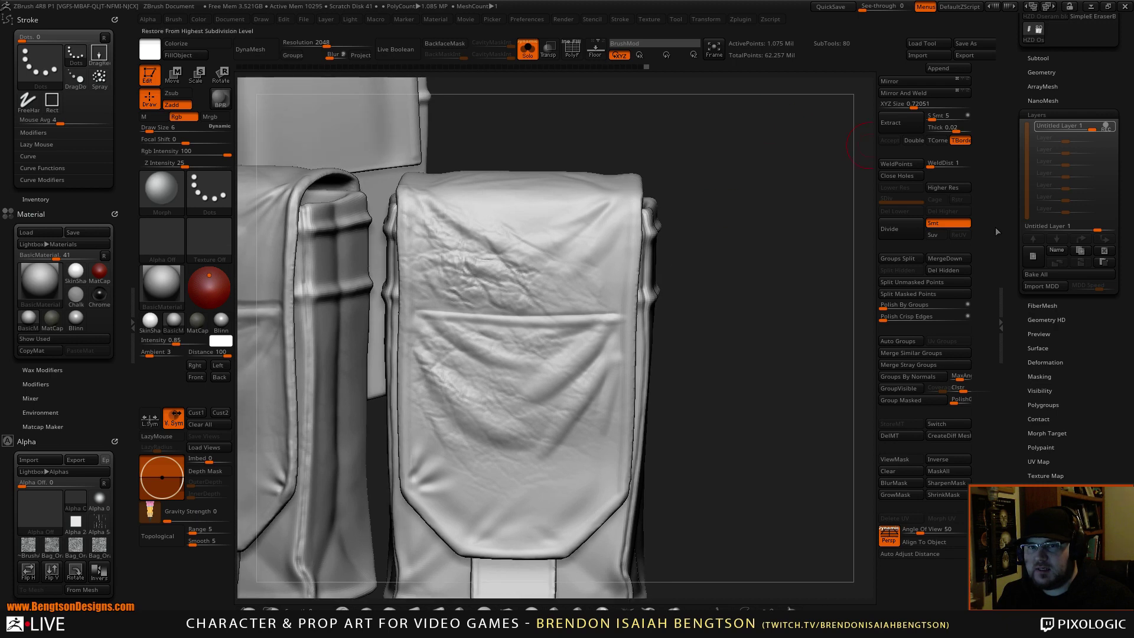
{"action": "left_click", "coordinate": [1033, 256]}
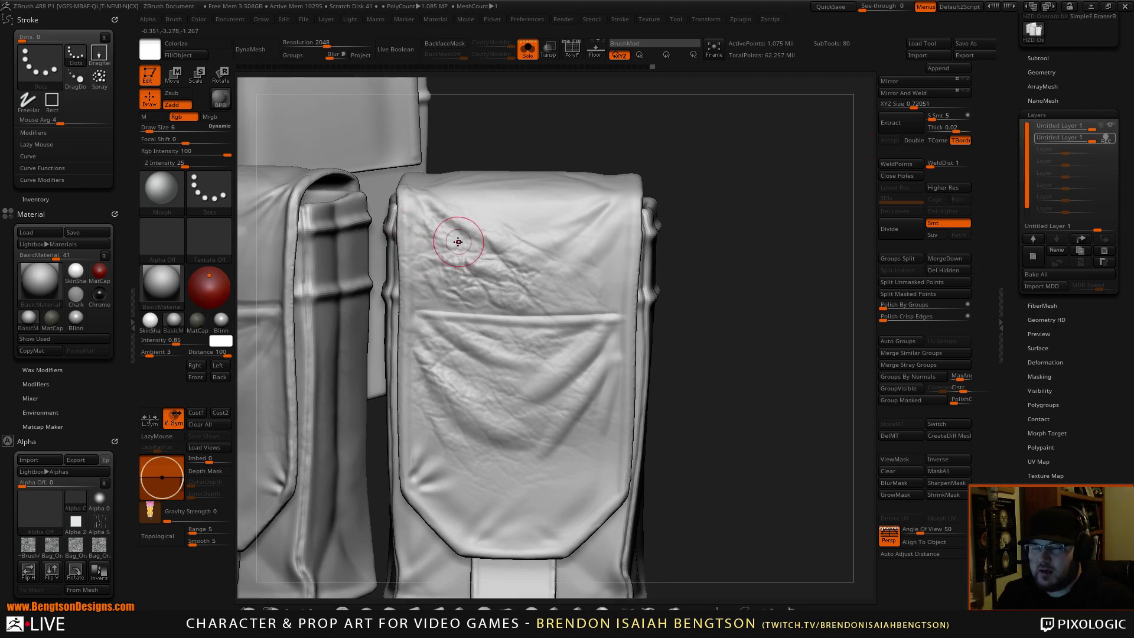
Step: Switch to the DamStandard brush at draw size 3 and start carving creases in the flap's upper left corner
{"action": "key", "text": "b"}
{"action": "key", "text": "d"}
{"action": "key", "text": "s"}
{"action": "key", "text": "space"}
{"action": "left_click_drag", "start_coordinate": [458, 234], "coordinate": [454, 235]}
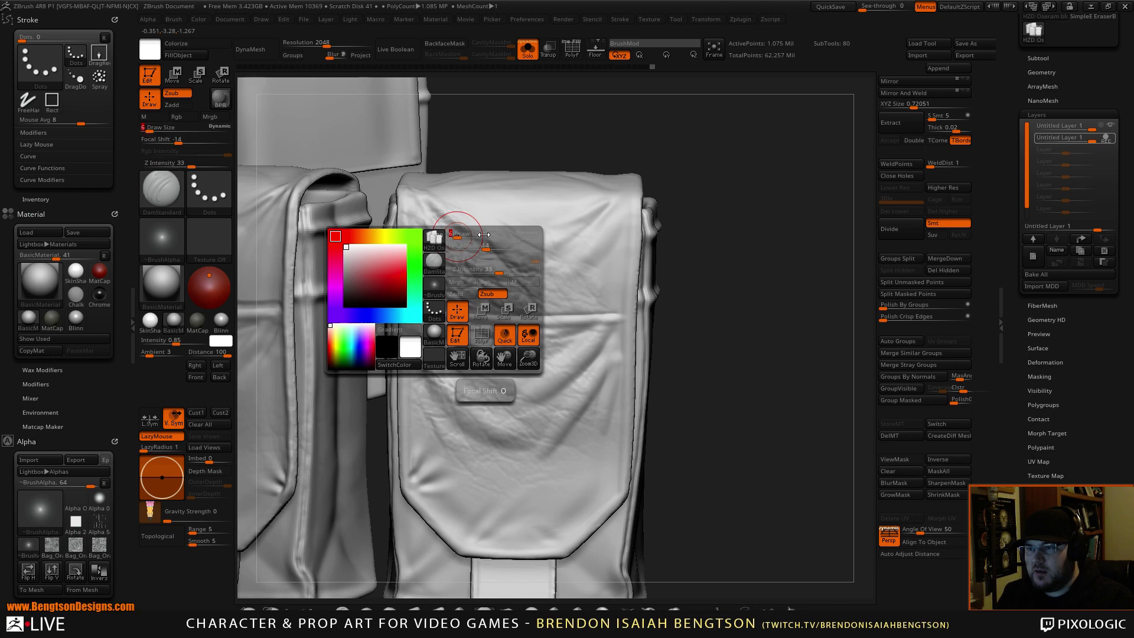
{"action": "left_click_drag", "start_coordinate": [579, 143], "coordinate": [548, 156]}
{"action": "mouse_move", "coordinate": [418, 208]}
{"action": "left_mouse_down"}
{"action": "mouse_move", "coordinate": [450, 252]}
{"action": "mouse_move", "coordinate": [432, 232]}
{"action": "left_mouse_up"}
{"action": "key", "text": "space"}
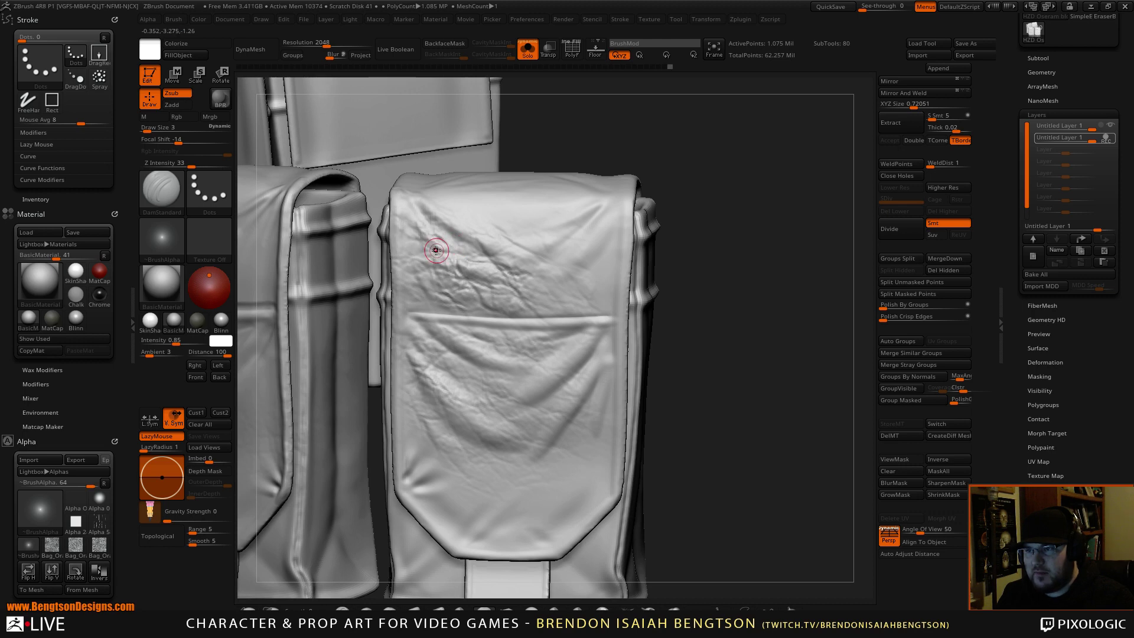
Step: Carve fine creases through the textured area above the flap's horizontal crease with the DamStandard brush
{"action": "left_click_drag", "start_coordinate": [489, 287], "coordinate": [491, 292]}
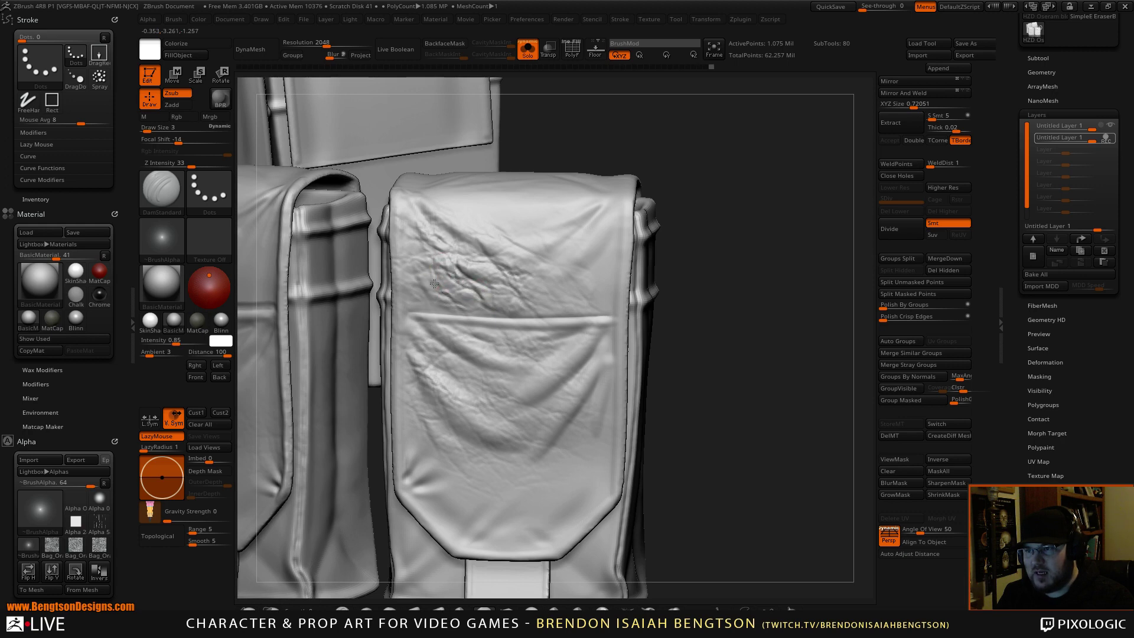
{"action": "left_click_drag", "start_coordinate": [453, 300], "coordinate": [465, 309]}
{"action": "left_click_drag", "start_coordinate": [458, 241], "coordinate": [493, 259]}
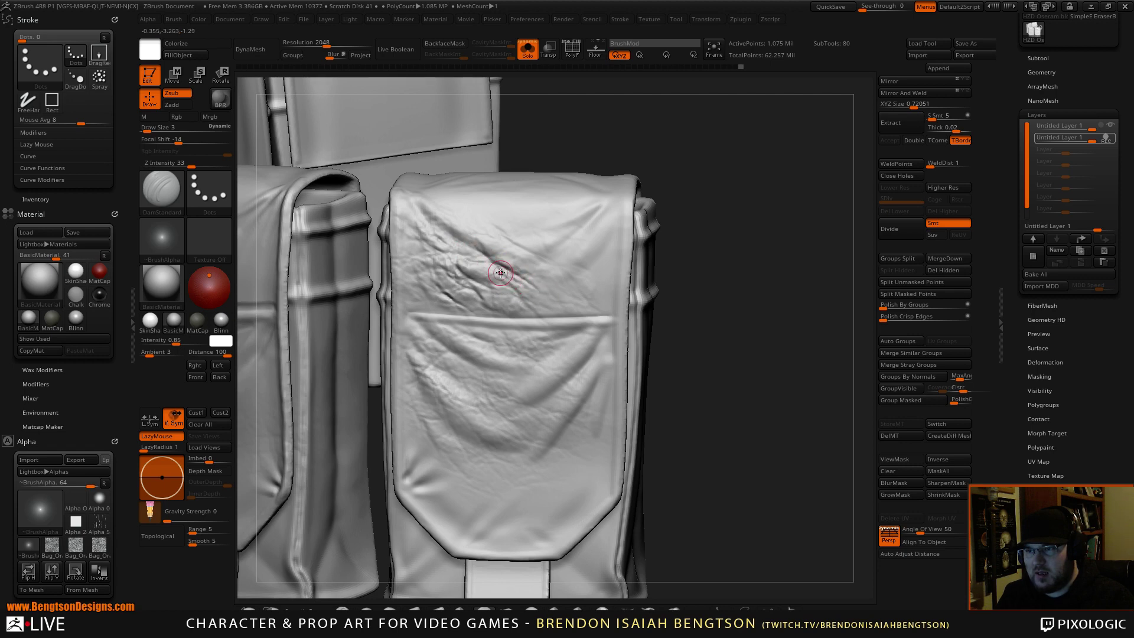
{"action": "mouse_move", "coordinate": [424, 243]}
{"action": "left_mouse_down"}
{"action": "mouse_move", "coordinate": [444, 257]}
{"action": "mouse_move", "coordinate": [419, 245]}
{"action": "mouse_move", "coordinate": [427, 252]}
{"action": "left_mouse_up"}
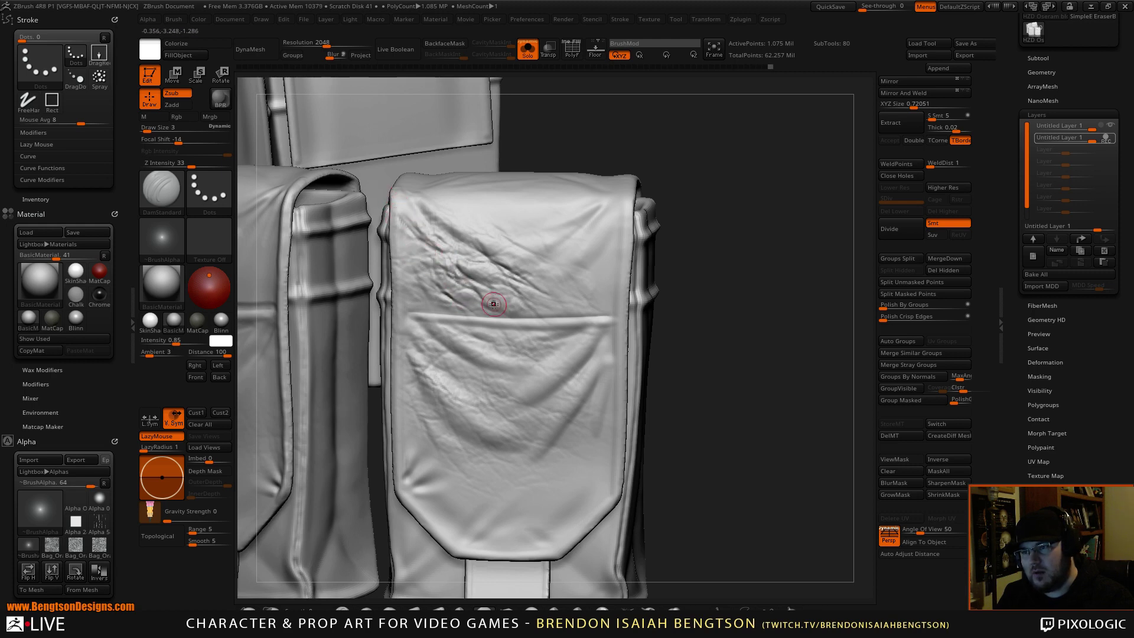
{"action": "left_click_drag", "start_coordinate": [508, 304], "coordinate": [498, 293]}
{"action": "left_click_drag", "start_coordinate": [479, 224], "coordinate": [512, 231]}
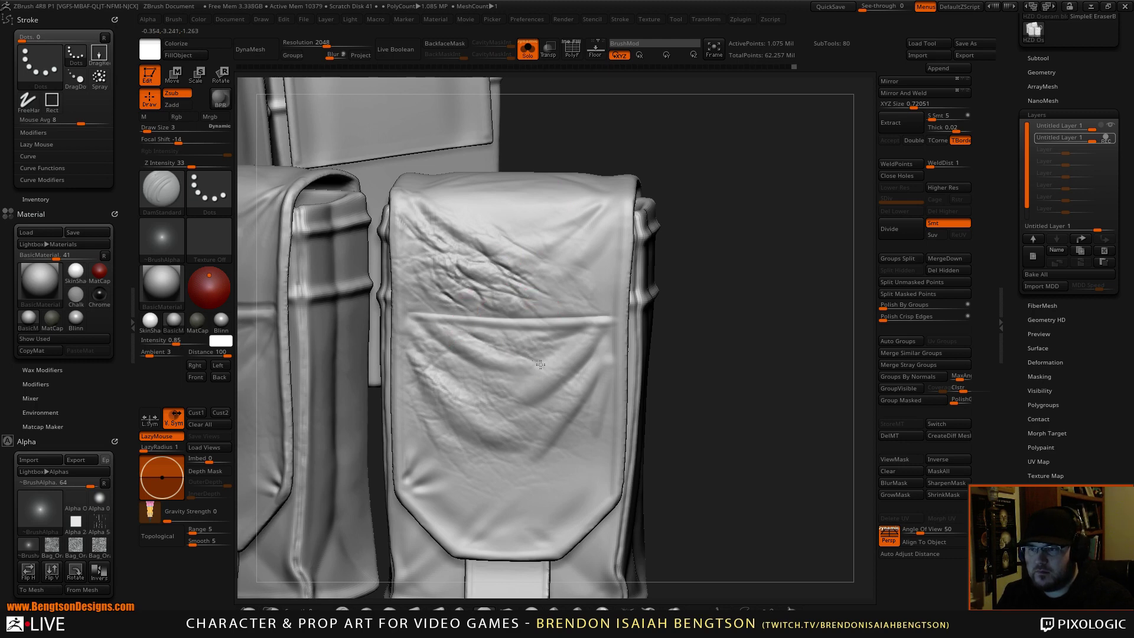
Step: Smooth the area below the flap's horizontal crease and carve more small wrinkles just above it
{"action": "left_click_drag", "start_coordinate": [521, 357], "coordinate": [491, 349], "text": "shift"}
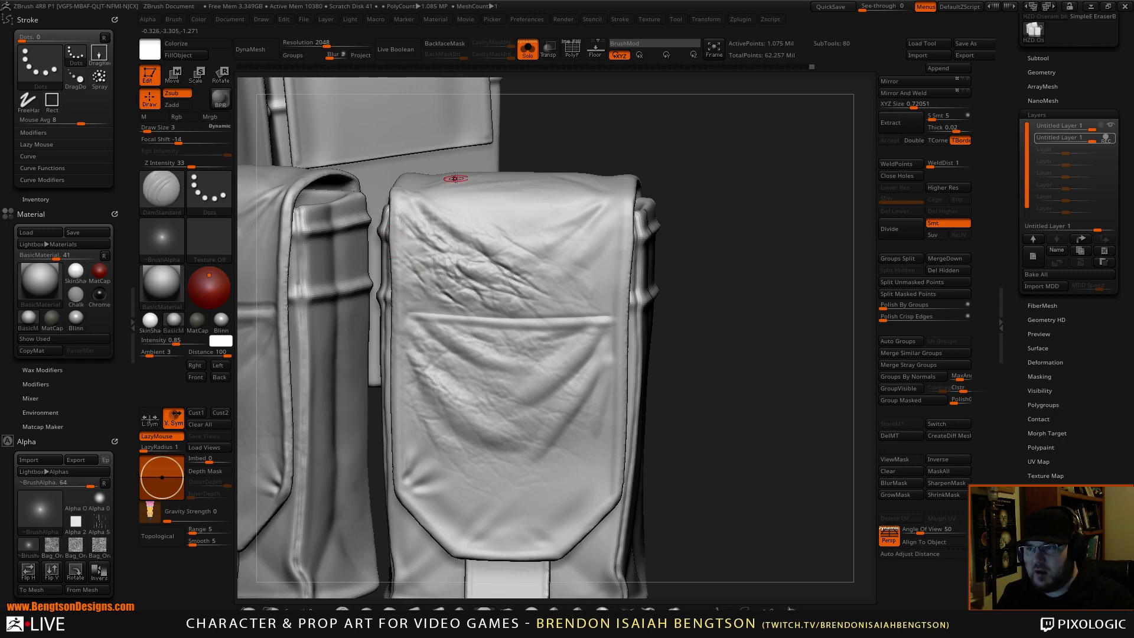
{"action": "mouse_move", "coordinate": [561, 147]}
{"action": "left_mouse_down", "text": "alt"}
{"action": "mouse_move", "coordinate": [601, 176]}
{"action": "mouse_move", "coordinate": [578, 168]}
{"action": "mouse_move", "coordinate": [525, 214]}
{"action": "left_mouse_up", "text": "alt"}
{"action": "left_click_drag", "start_coordinate": [502, 339], "coordinate": [533, 351]}
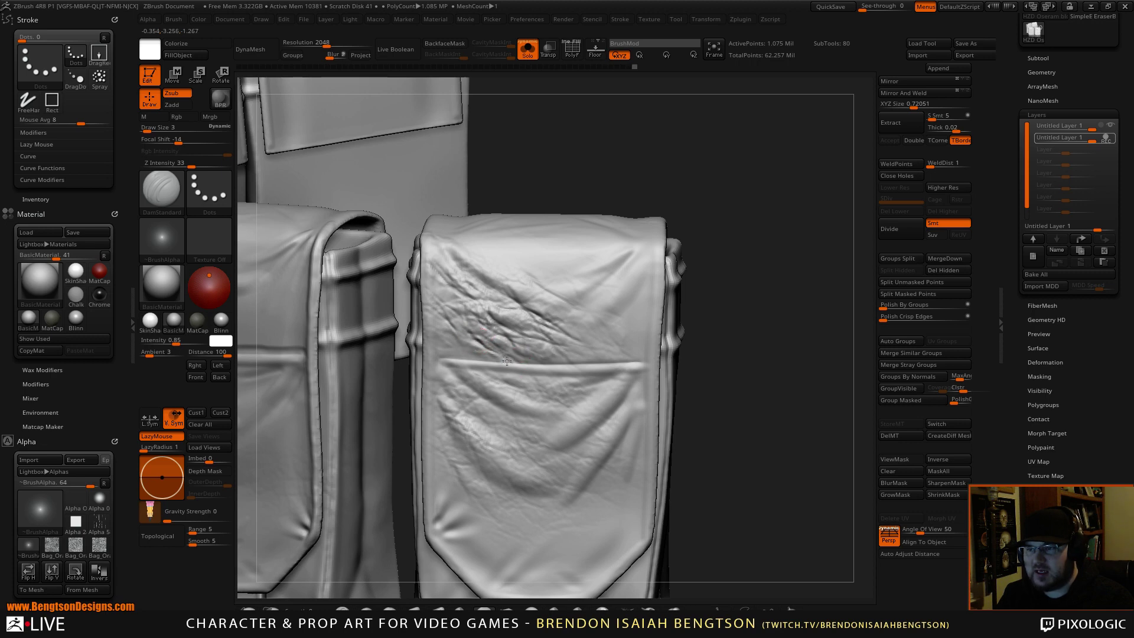
{"action": "mouse_move", "coordinate": [480, 334]}
{"action": "left_mouse_down"}
{"action": "mouse_move", "coordinate": [520, 365]}
{"action": "mouse_move", "coordinate": [504, 357]}
{"action": "left_mouse_up"}
Step: Try carving long diagonal creases across the upper right part of the pouch flap
{"action": "left_click_drag", "start_coordinate": [524, 247], "coordinate": [616, 298]}
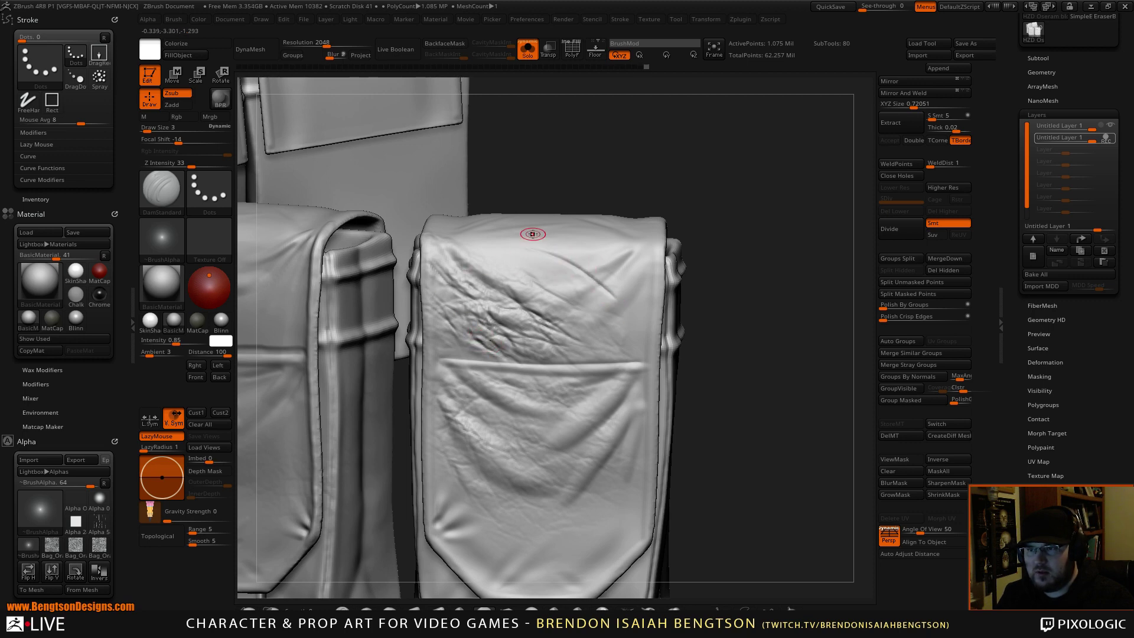
{"action": "left_click_drag", "start_coordinate": [561, 265], "coordinate": [601, 292]}
{"action": "left_click_drag", "start_coordinate": [539, 244], "coordinate": [587, 272]}
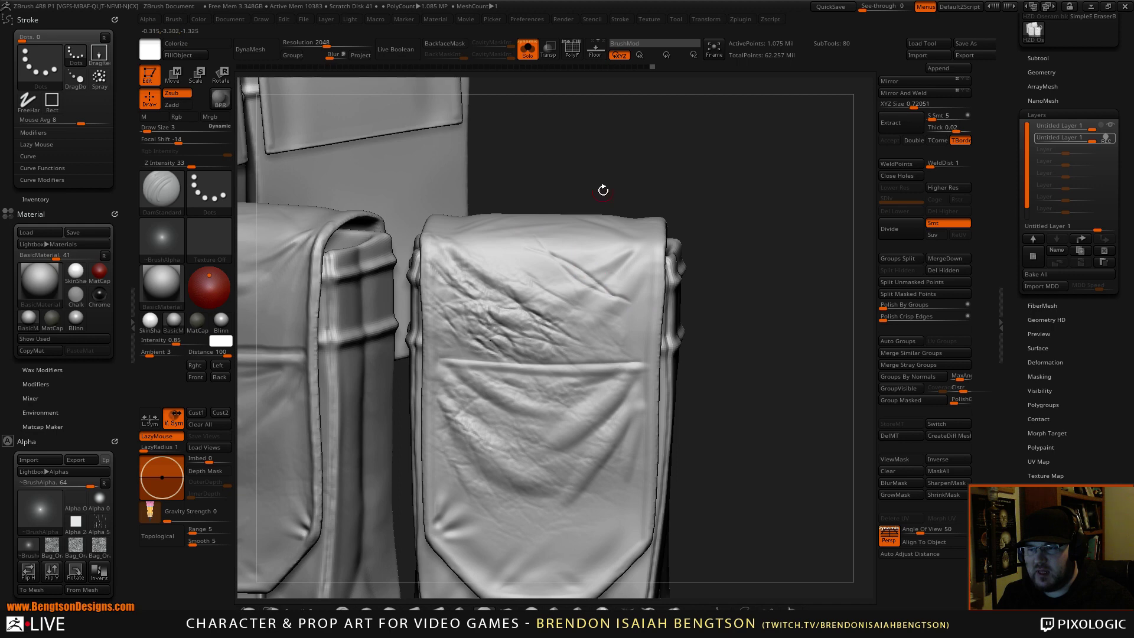
{"action": "left_click_drag", "start_coordinate": [603, 189], "coordinate": [596, 234]}
{"action": "left_click_drag", "start_coordinate": [526, 252], "coordinate": [589, 288]}
{"action": "left_click_drag", "start_coordinate": [528, 259], "coordinate": [578, 294]}
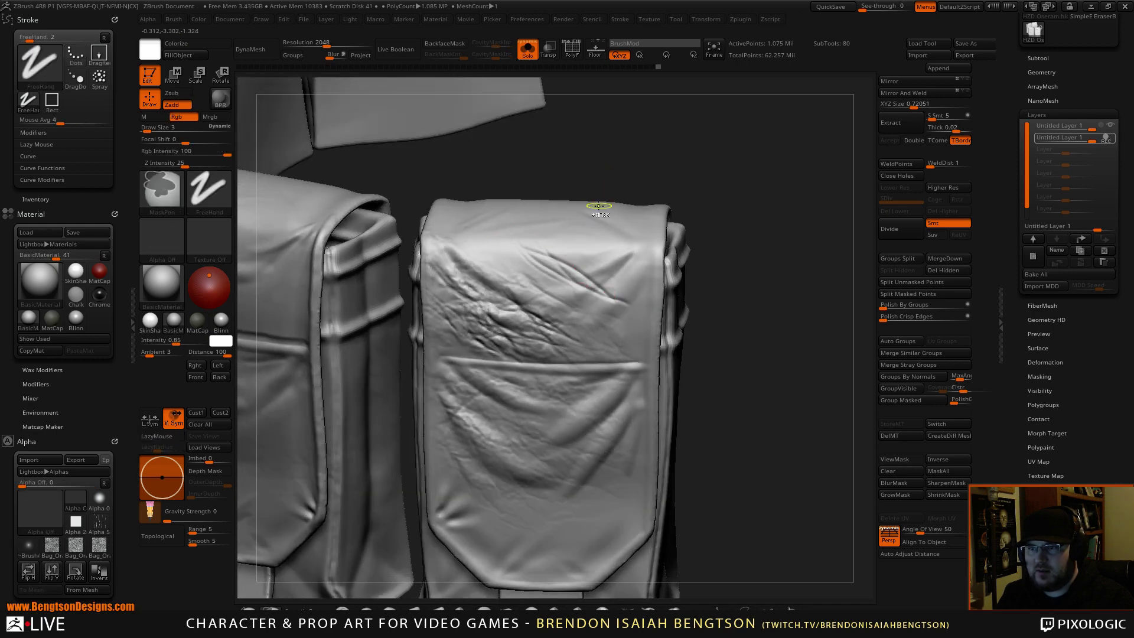
Step: Undo the long diagonal creases on the upper right part of the flap
{"action": "key", "text": "ctrl+z"}
{"action": "key", "text": "ctrl+z"}
{"action": "key", "text": "ctrl+z"}
{"action": "key", "text": "ctrl+z"}
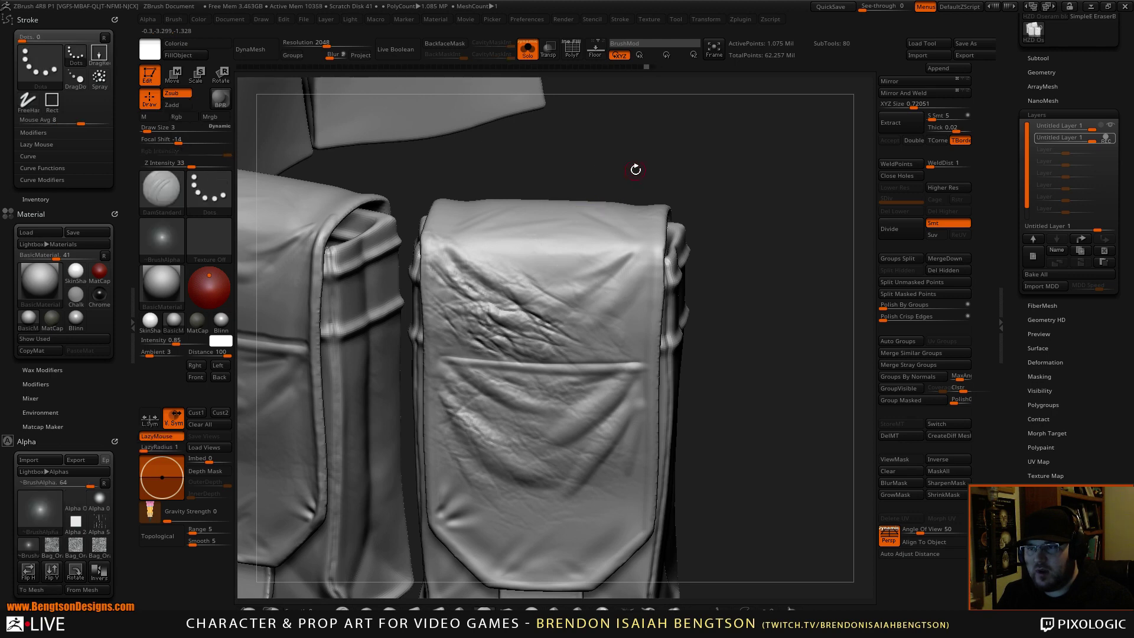
Step: Add a new sculpt layer to the belt pouch for the next pass of leather wrinkles
{"action": "left_click_drag", "start_coordinate": [636, 169], "coordinate": [577, 179]}
{"action": "left_click_drag", "start_coordinate": [675, 194], "coordinate": [628, 155]}
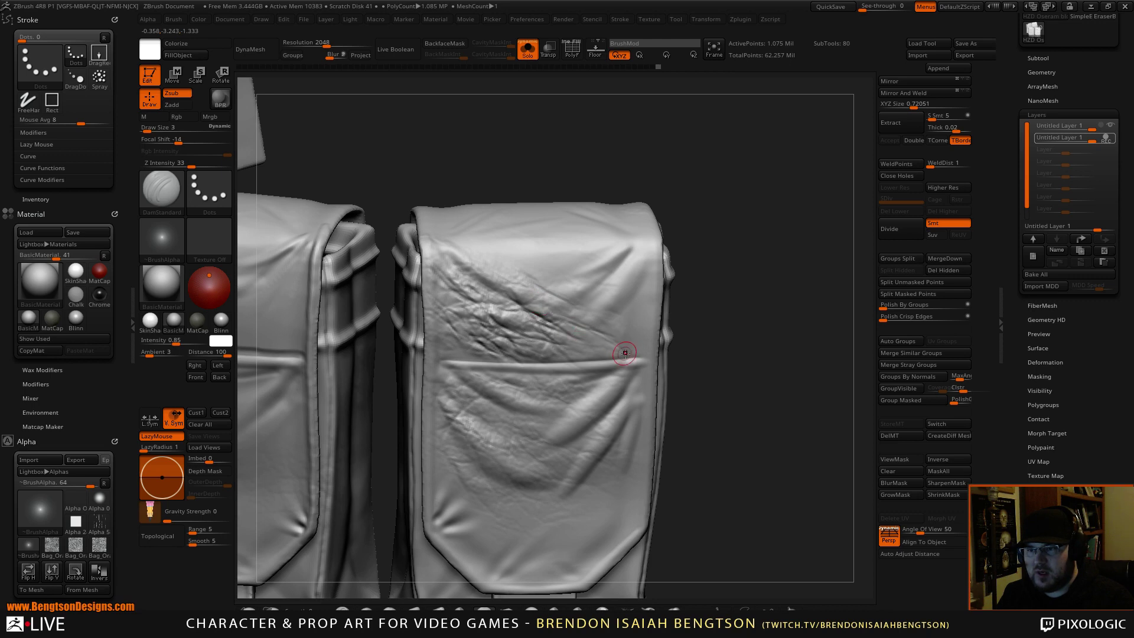
{"action": "left_click_drag", "start_coordinate": [521, 278], "coordinate": [495, 264]}
{"action": "mouse_move", "coordinate": [615, 168]}
{"action": "left_mouse_down"}
{"action": "mouse_move", "coordinate": [585, 145]}
{"action": "mouse_move", "coordinate": [629, 190]}
{"action": "mouse_move", "coordinate": [689, 183]}
{"action": "mouse_move", "coordinate": [720, 207]}
{"action": "mouse_move", "coordinate": [723, 231]}
{"action": "mouse_move", "coordinate": [716, 206]}
{"action": "left_mouse_up"}
{"action": "left_click", "coordinate": [1033, 256]}
{"action": "mouse_move", "coordinate": [750, 127]}
{"action": "left_mouse_down"}
{"action": "mouse_move", "coordinate": [706, 154]}
{"action": "mouse_move", "coordinate": [736, 177]}
{"action": "mouse_move", "coordinate": [790, 167]}
{"action": "left_mouse_up"}
Step: Puff up the leather folds between the creases above the flap's horizontal crease with the Inflat brush
{"action": "left_click", "coordinate": [676, 610]}
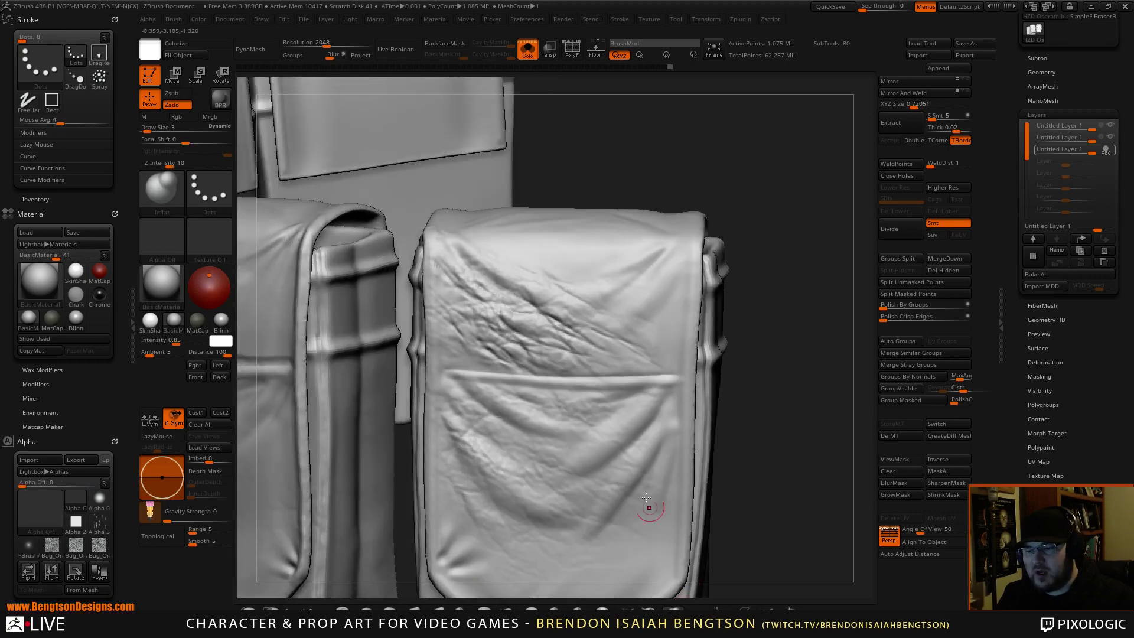
{"action": "mouse_move", "coordinate": [438, 281]}
{"action": "left_mouse_down"}
{"action": "mouse_move", "coordinate": [467, 297]}
{"action": "mouse_move", "coordinate": [460, 324]}
{"action": "mouse_move", "coordinate": [480, 339]}
{"action": "left_mouse_up"}
{"action": "left_click_drag", "start_coordinate": [665, 159], "coordinate": [696, 170]}
{"action": "left_click_drag", "start_coordinate": [552, 320], "coordinate": [604, 356]}
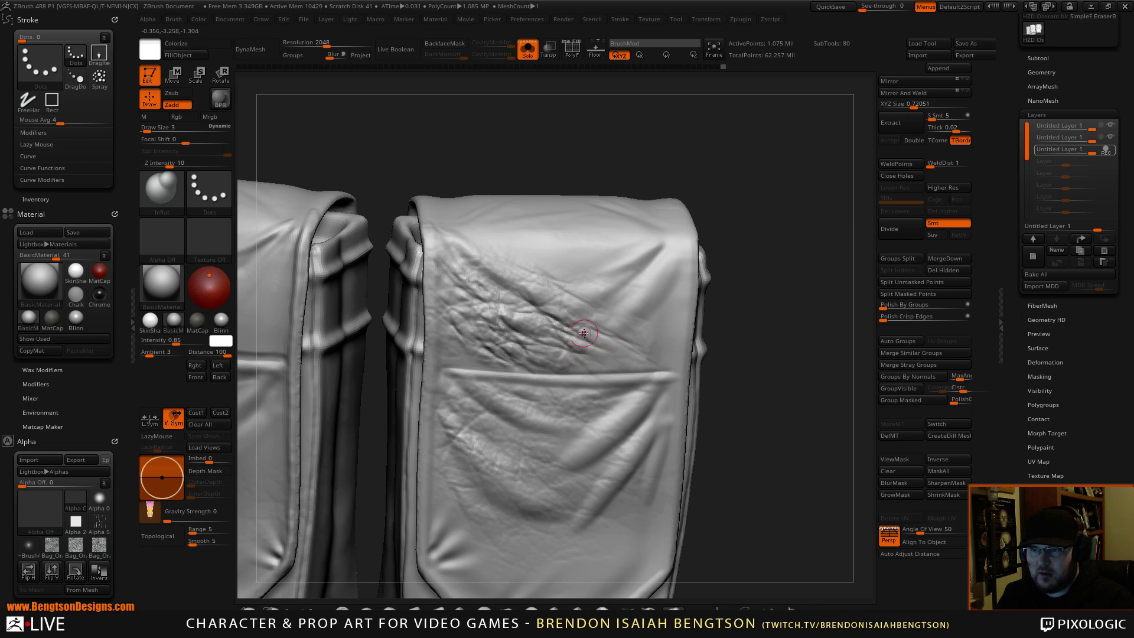
{"action": "left_click_drag", "start_coordinate": [608, 342], "coordinate": [622, 348]}
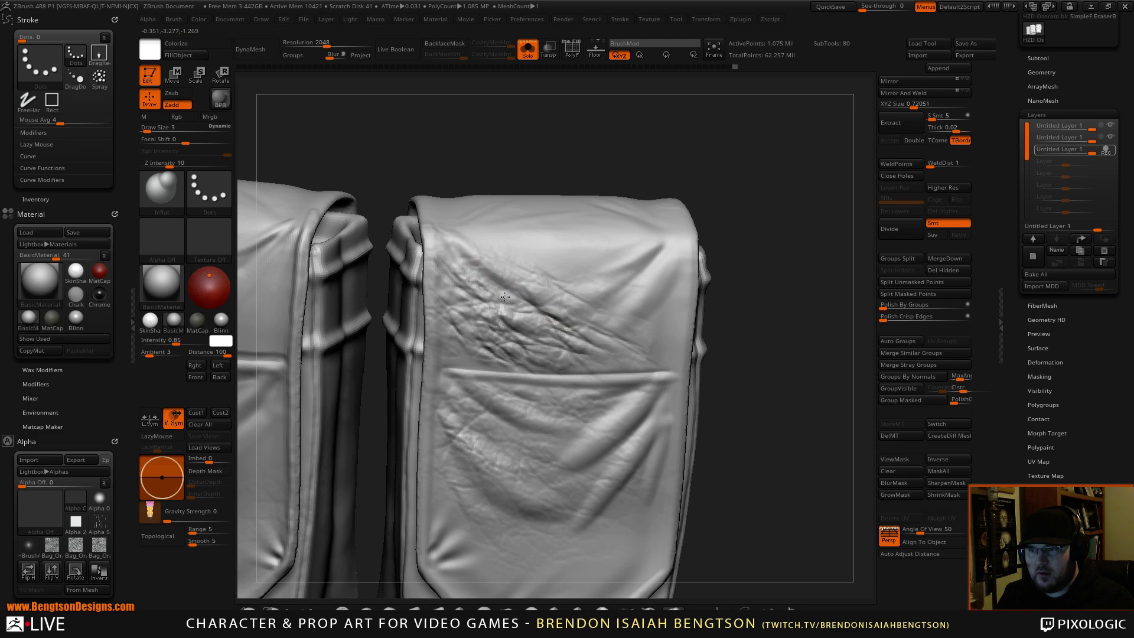
{"action": "left_click_drag", "start_coordinate": [479, 279], "coordinate": [553, 320]}
{"action": "left_click_drag", "start_coordinate": [526, 338], "coordinate": [542, 341]}
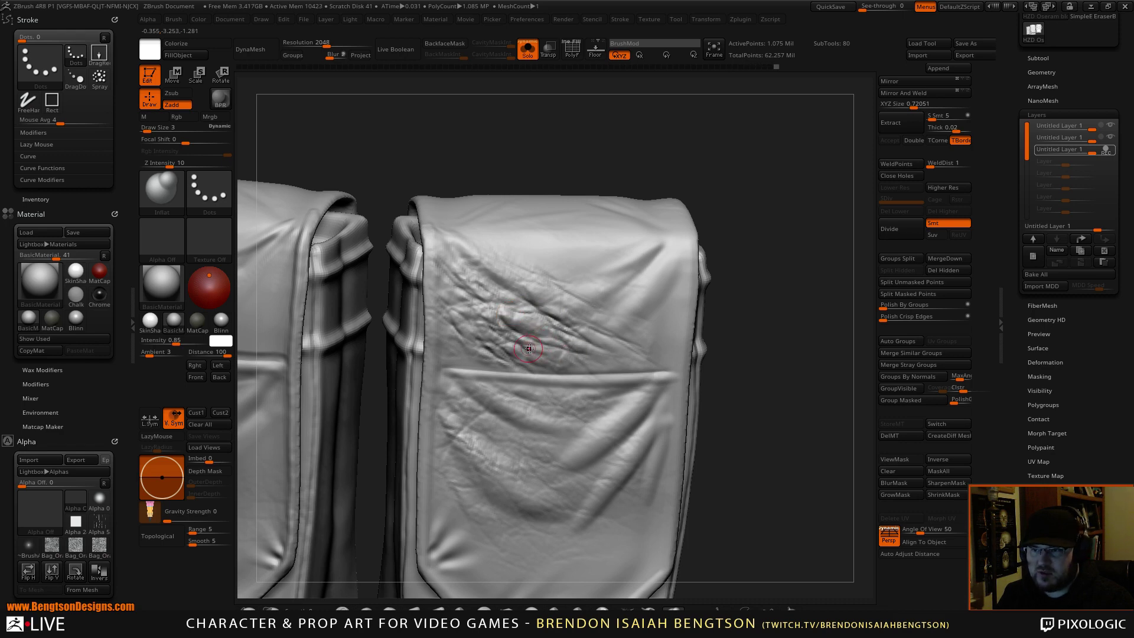
{"action": "left_click_drag", "start_coordinate": [525, 339], "coordinate": [537, 343]}
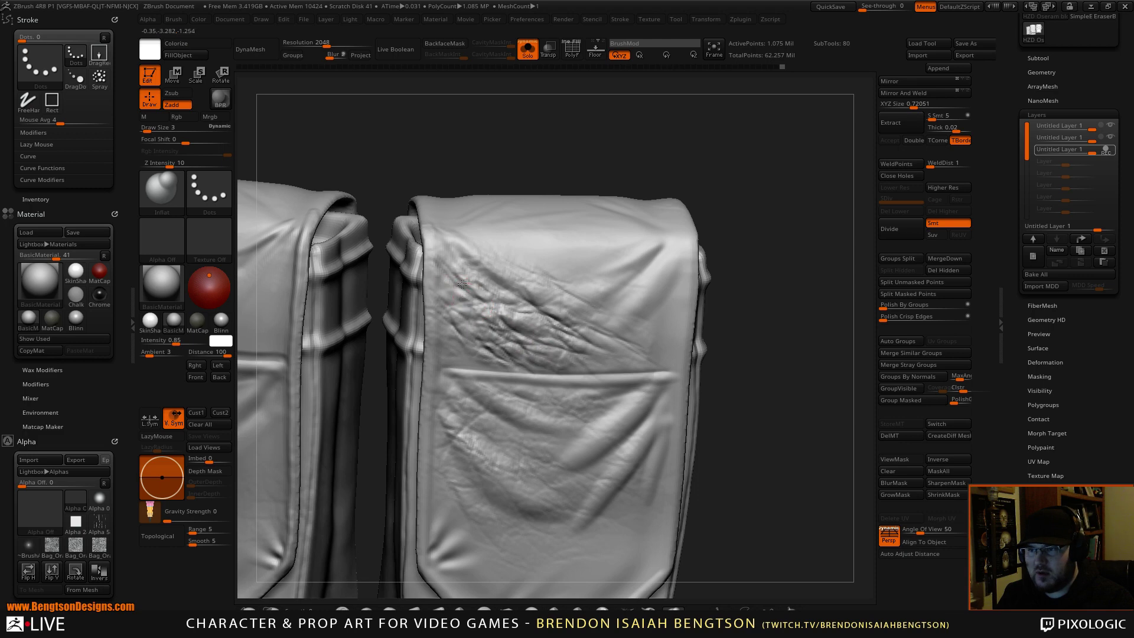
{"action": "mouse_move", "coordinate": [430, 248]}
{"action": "left_mouse_down"}
{"action": "mouse_move", "coordinate": [482, 290]}
{"action": "mouse_move", "coordinate": [438, 249]}
{"action": "mouse_move", "coordinate": [477, 274]}
{"action": "left_mouse_up"}
Step: Carve diagonal creases into the textured area below the flap's horizontal crease with the DamStandard brush
{"action": "left_click_drag", "start_coordinate": [760, 263], "coordinate": [740, 107], "text": "alt"}
{"action": "left_click_drag", "start_coordinate": [716, 355], "coordinate": [687, 365]}
{"action": "left_click_drag", "start_coordinate": [688, 363], "coordinate": [731, 433], "text": "alt"}
{"action": "left_click_drag", "start_coordinate": [709, 358], "coordinate": [759, 308]}
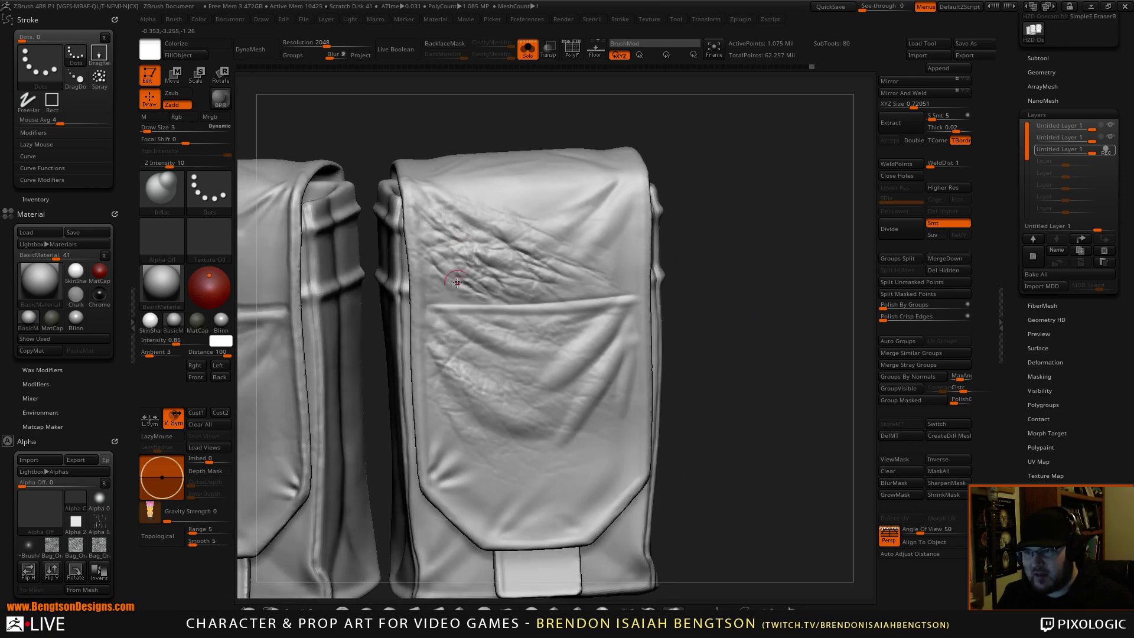
{"action": "left_click_drag", "start_coordinate": [741, 303], "coordinate": [810, 267], "text": "alt"}
{"action": "left_click_drag", "start_coordinate": [739, 289], "coordinate": [777, 258]}
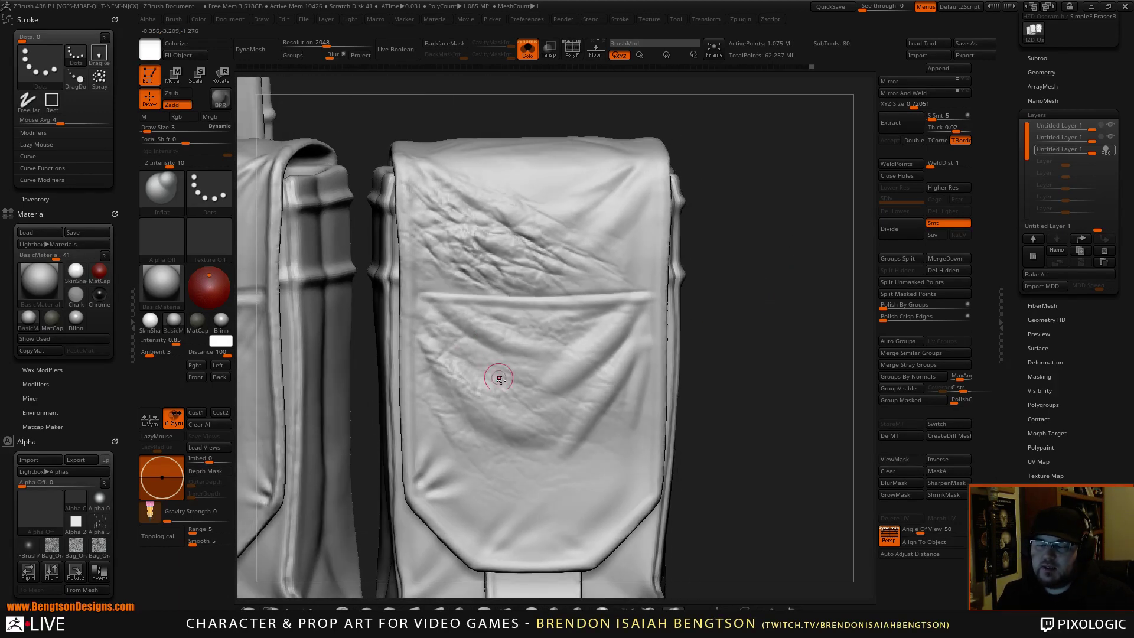
{"action": "left_click_drag", "start_coordinate": [735, 290], "coordinate": [737, 300]}
{"action": "key", "text": "b"}
{"action": "key", "text": "d"}
{"action": "key", "text": "s"}
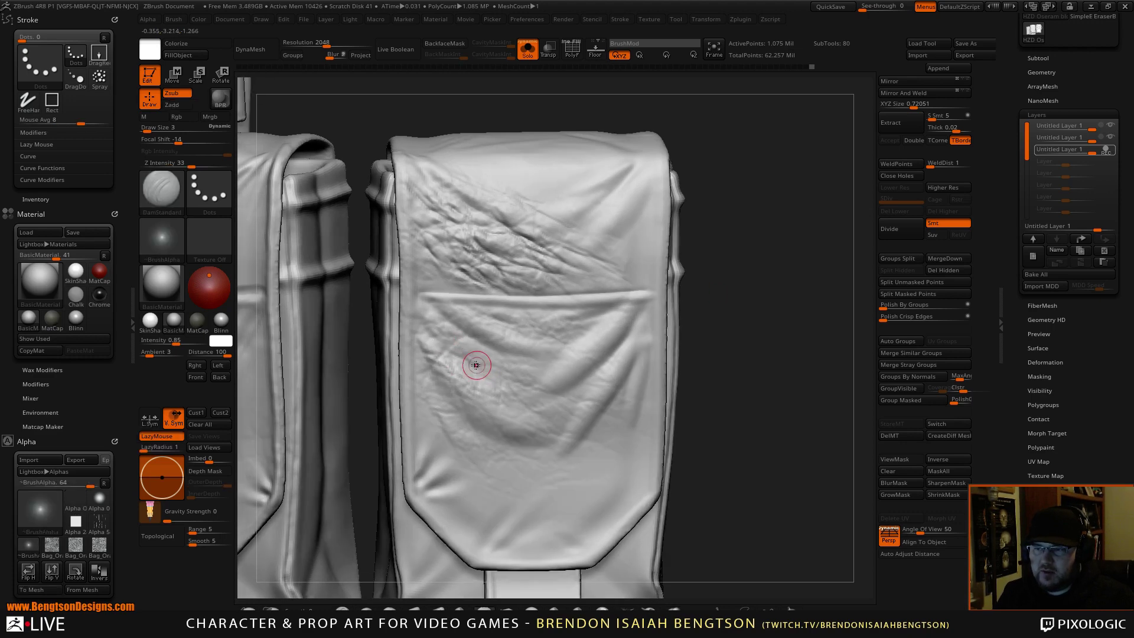
{"action": "mouse_move", "coordinate": [463, 351]}
{"action": "left_mouse_down"}
{"action": "mouse_move", "coordinate": [514, 362]}
{"action": "mouse_move", "coordinate": [544, 391]}
{"action": "left_mouse_up"}
{"action": "left_click_drag", "start_coordinate": [482, 349], "coordinate": [476, 345]}
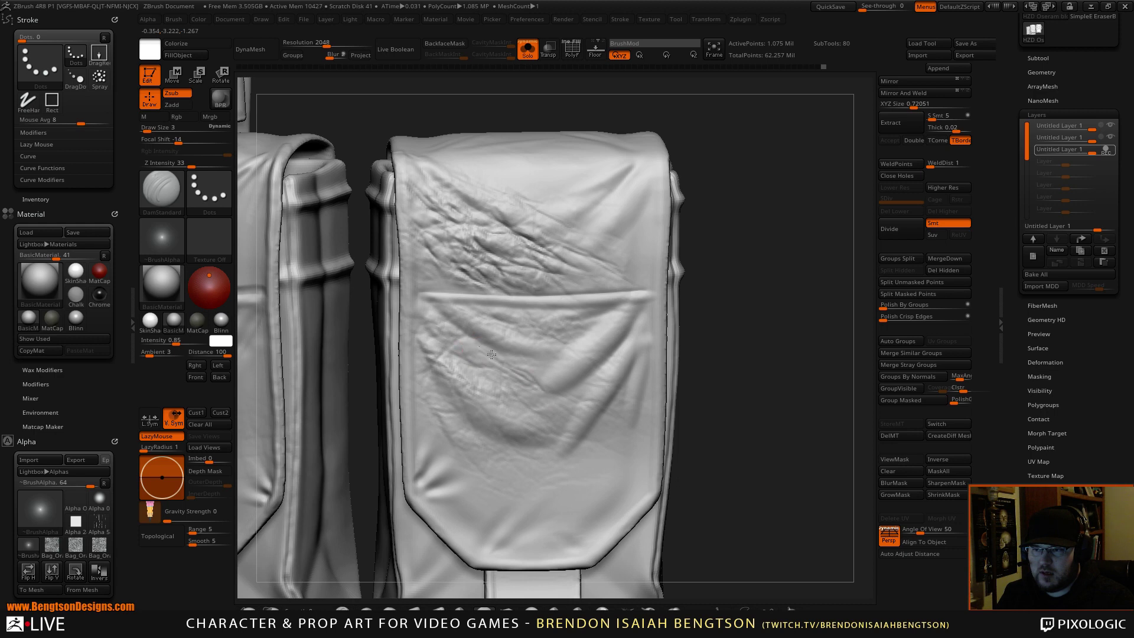
{"action": "left_click_drag", "start_coordinate": [428, 307], "coordinate": [455, 324]}
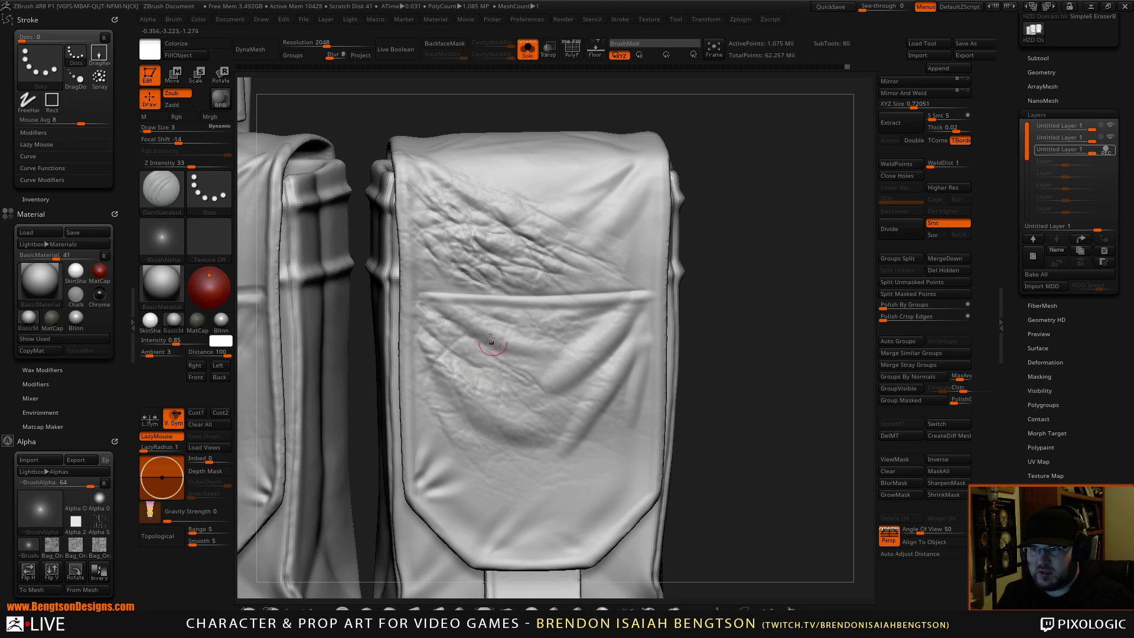
Step: Replace the last crease stroke with a longer diagonal crease just below the flap's horizontal crease, and carve a short one beneath it
{"action": "left_click_drag", "start_coordinate": [491, 340], "coordinate": [526, 335]}
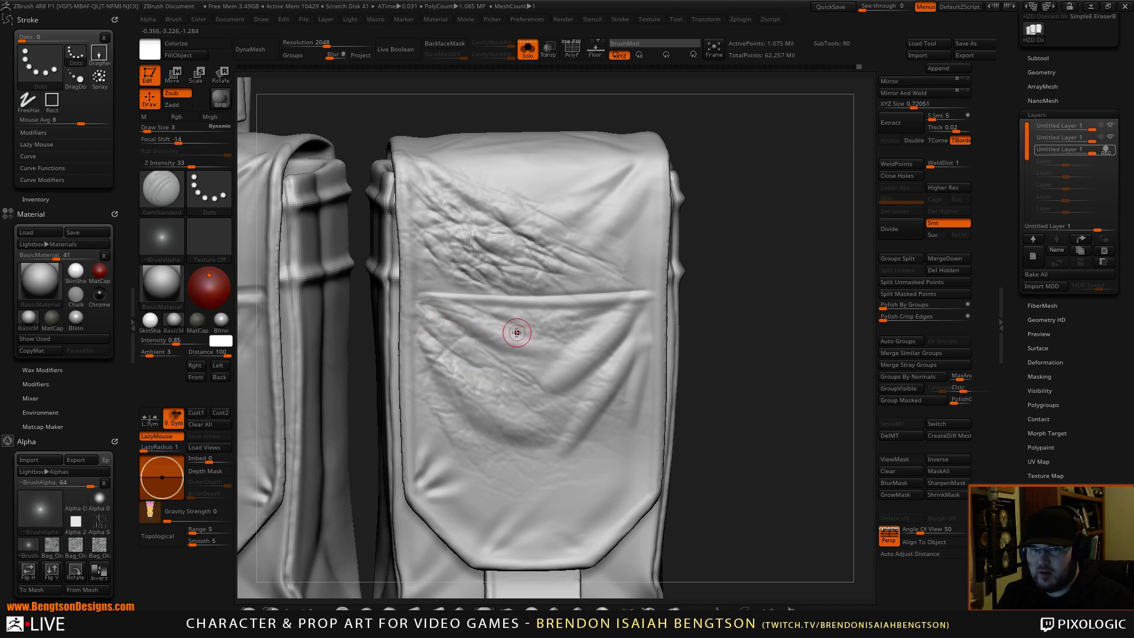
{"action": "key", "text": "ctrl+z"}
{"action": "left_click_drag", "start_coordinate": [441, 308], "coordinate": [541, 336]}
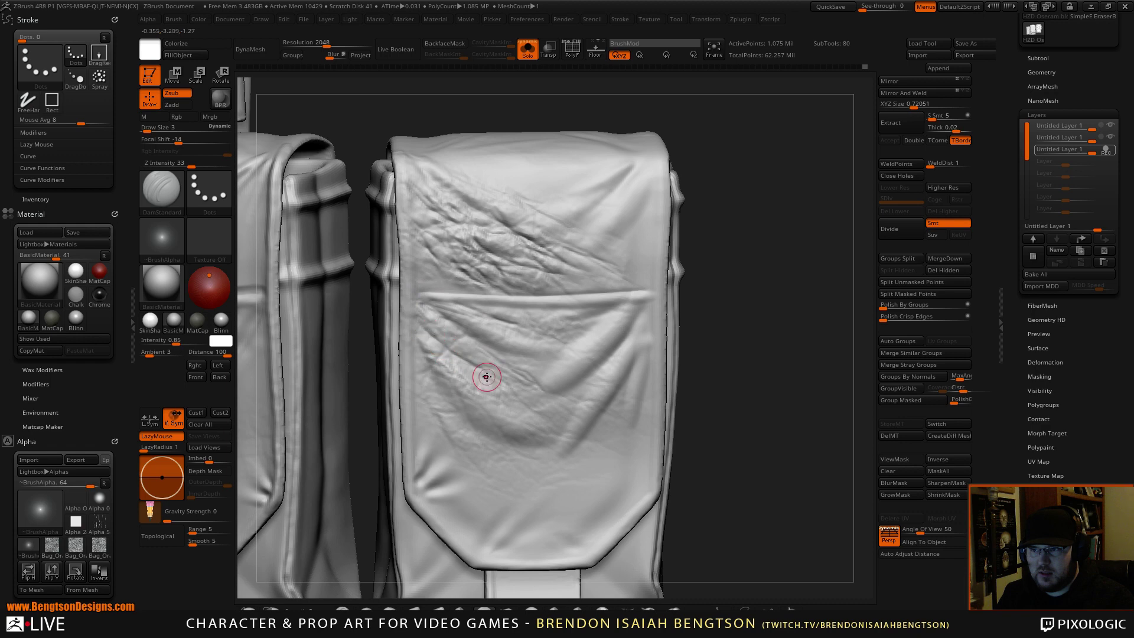
{"action": "mouse_move", "coordinate": [443, 358]}
{"action": "left_mouse_down"}
{"action": "mouse_move", "coordinate": [465, 364]}
{"action": "mouse_move", "coordinate": [444, 395]}
{"action": "left_mouse_up"}
Step: Carve finer wrinkles across the lower left folds of the flap, undoing the overly long diagonal stroke
{"action": "left_click_drag", "start_coordinate": [752, 254], "coordinate": [734, 238]}
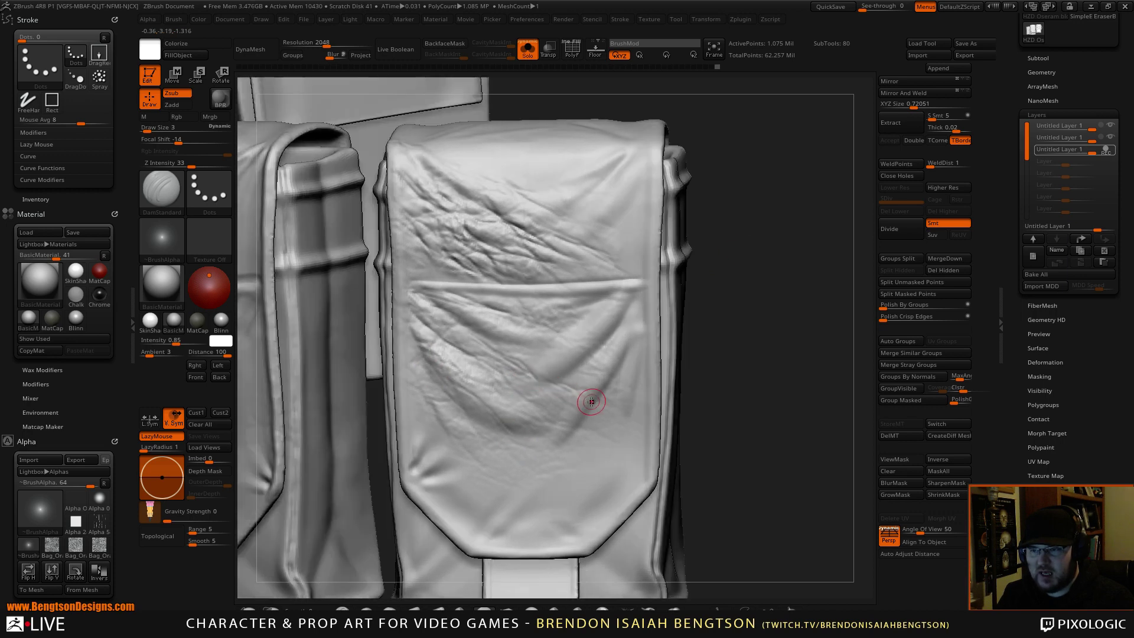
{"action": "left_click_drag", "start_coordinate": [521, 399], "coordinate": [541, 417]}
{"action": "mouse_move", "coordinate": [507, 383]}
{"action": "left_mouse_down"}
{"action": "mouse_move", "coordinate": [497, 393]}
{"action": "mouse_move", "coordinate": [521, 412]}
{"action": "left_mouse_up"}
{"action": "left_click_drag", "start_coordinate": [464, 378], "coordinate": [466, 380]}
{"action": "left_click_drag", "start_coordinate": [724, 278], "coordinate": [717, 293]}
{"action": "mouse_move", "coordinate": [460, 391]}
{"action": "left_mouse_down"}
{"action": "mouse_move", "coordinate": [518, 437]}
{"action": "mouse_move", "coordinate": [504, 441]}
{"action": "mouse_move", "coordinate": [467, 408]}
{"action": "mouse_move", "coordinate": [523, 443]}
{"action": "left_mouse_up"}
{"action": "left_click_drag", "start_coordinate": [420, 366], "coordinate": [528, 464]}
{"action": "key", "text": "ctrl+z"}
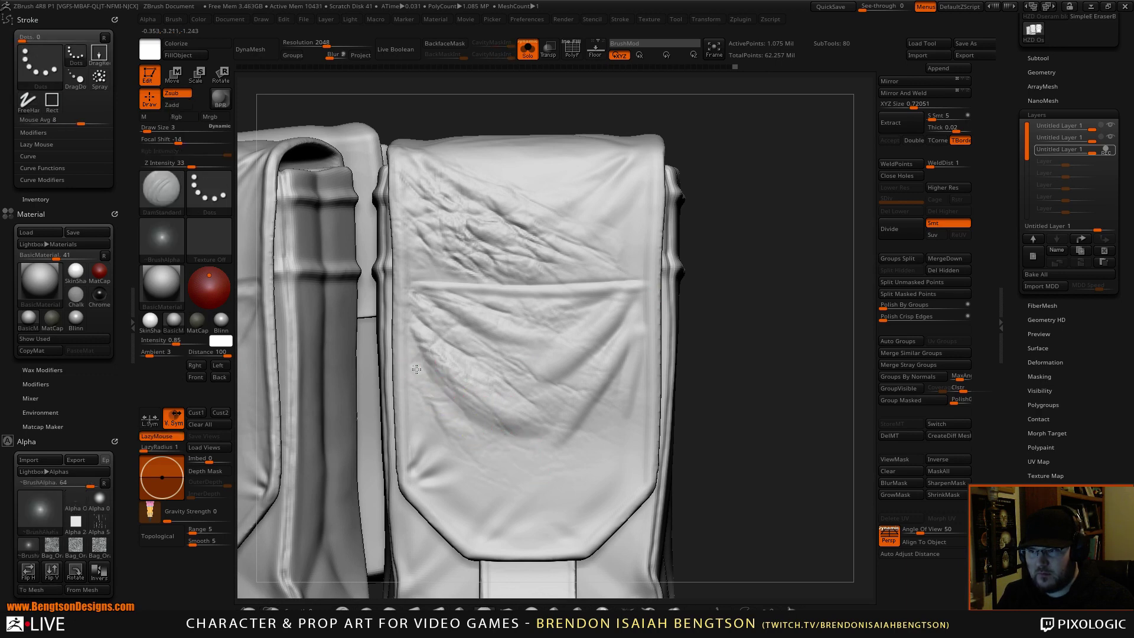
{"action": "left_click_drag", "start_coordinate": [473, 421], "coordinate": [482, 428]}
Step: Inflate the small folds between the newly carved wrinkles on the pouch flap with the Inflat brush
{"action": "mouse_move", "coordinate": [721, 248]}
{"action": "left_mouse_down"}
{"action": "mouse_move", "coordinate": [761, 245]}
{"action": "mouse_move", "coordinate": [737, 249]}
{"action": "left_mouse_up"}
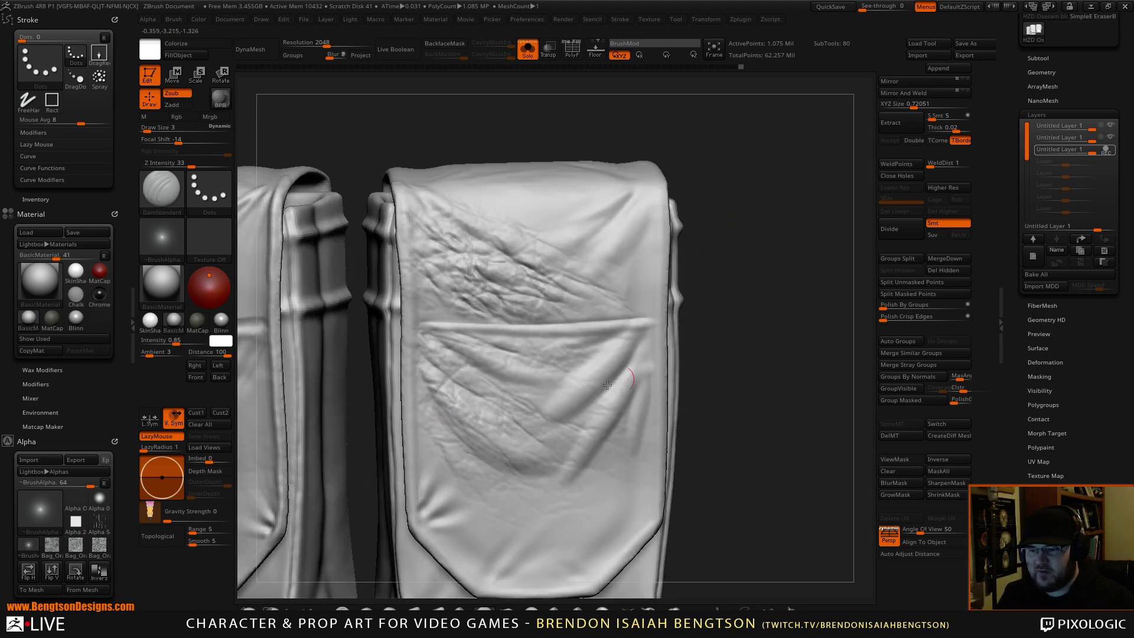
{"action": "left_click", "coordinate": [673, 609]}
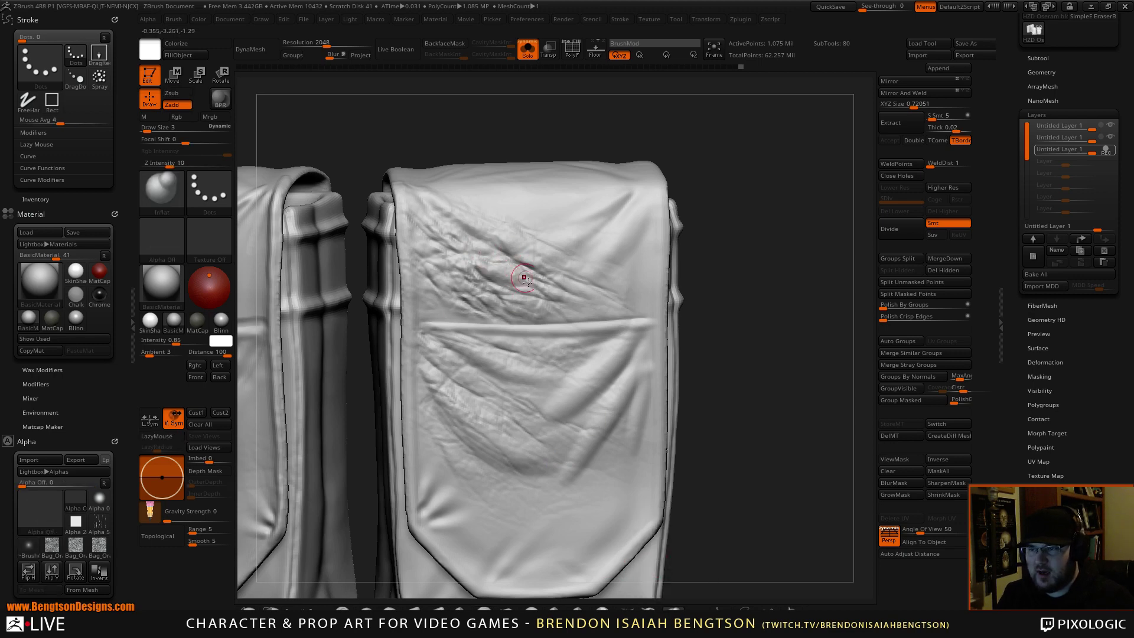
{"action": "left_click_drag", "start_coordinate": [733, 335], "coordinate": [738, 337]}
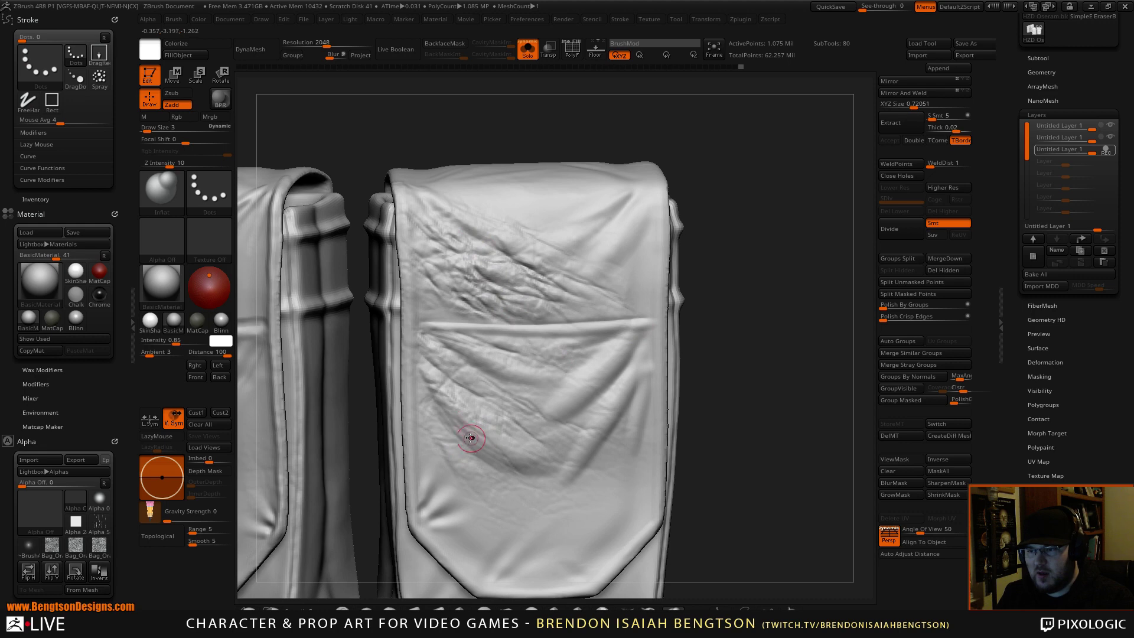
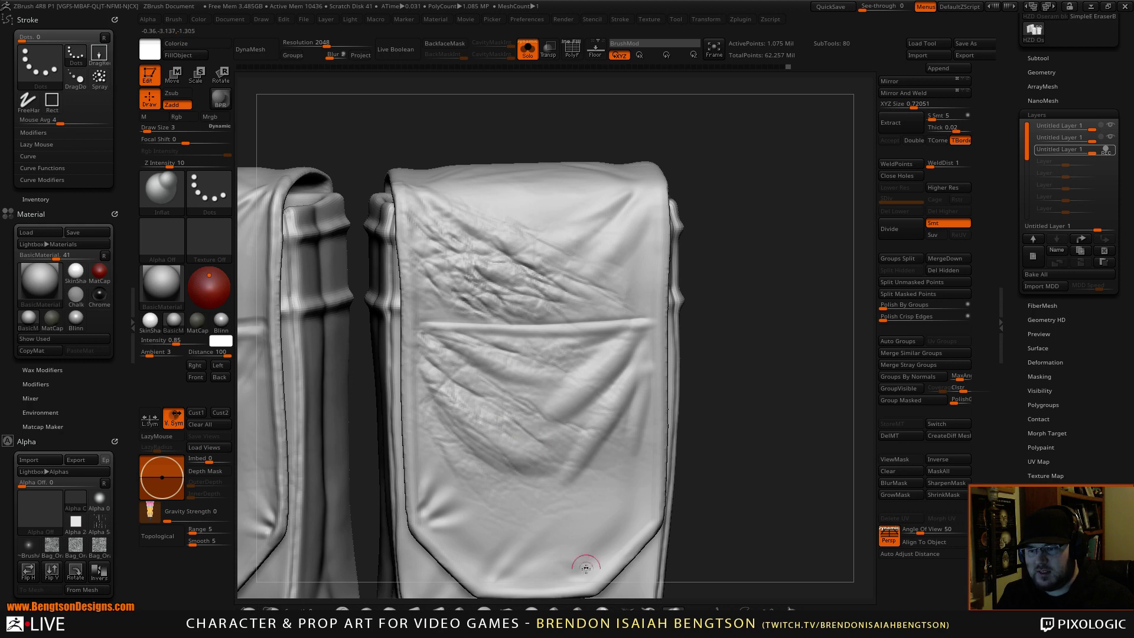
Step: Sharpen the leather wrinkles above and below the flap's horizontal crease with the Pinch brush
{"action": "left_click", "coordinate": [597, 605]}
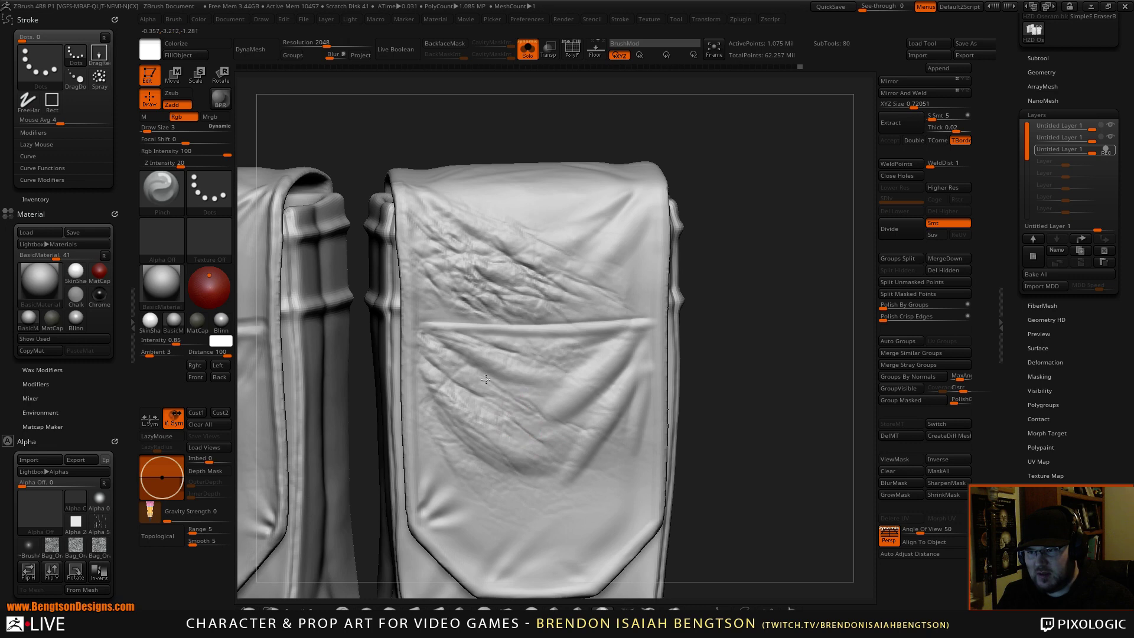
{"action": "left_click_drag", "start_coordinate": [736, 185], "coordinate": [706, 190]}
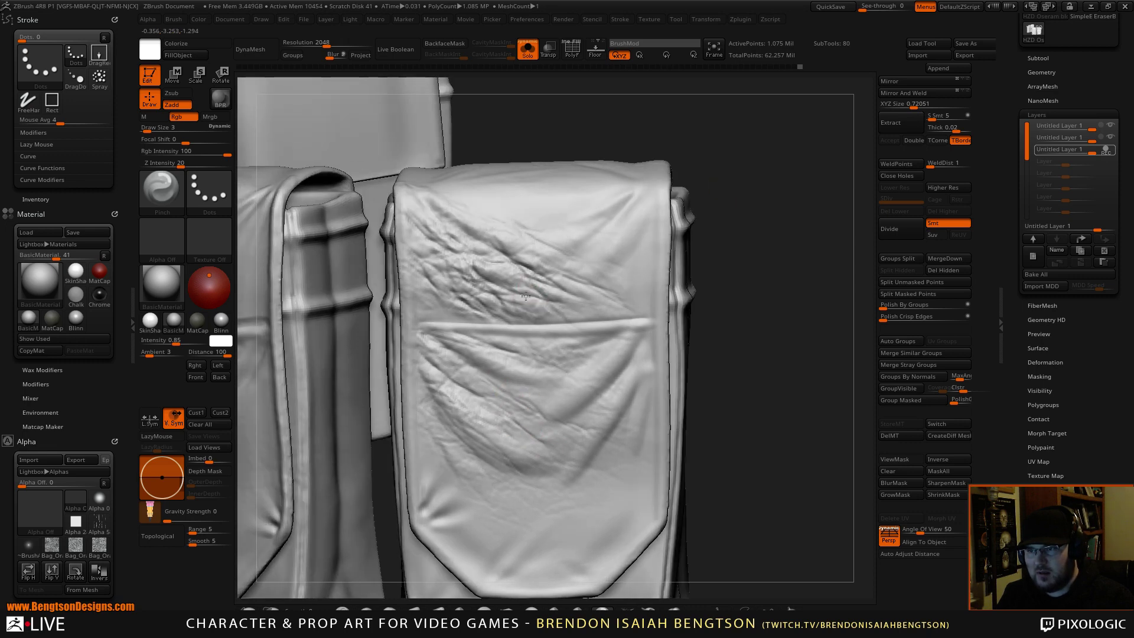
{"action": "left_click_drag", "start_coordinate": [526, 296], "coordinate": [518, 285]}
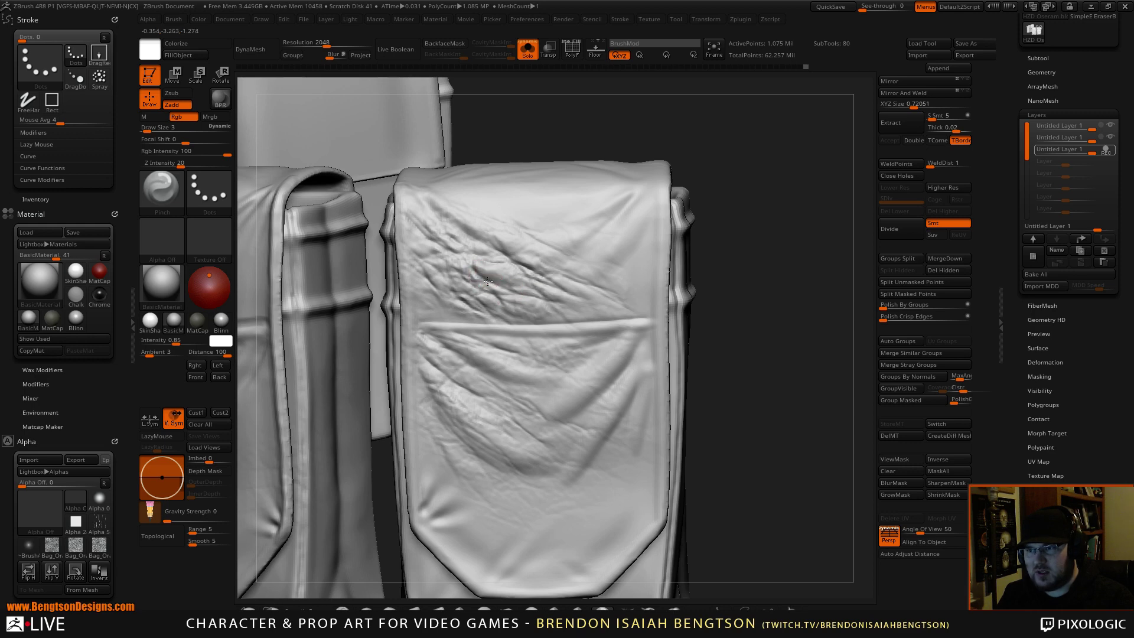
{"action": "left_click_drag", "start_coordinate": [530, 142], "coordinate": [536, 182]}
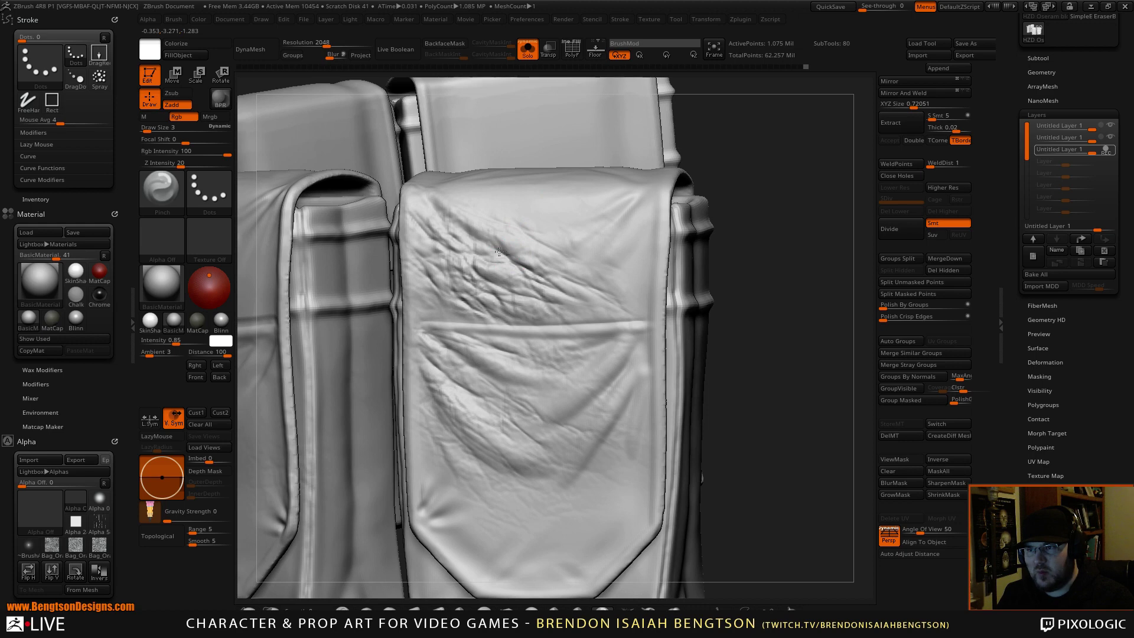
{"action": "left_click_drag", "start_coordinate": [500, 253], "coordinate": [502, 254]}
{"action": "left_click_drag", "start_coordinate": [699, 145], "coordinate": [656, 159]}
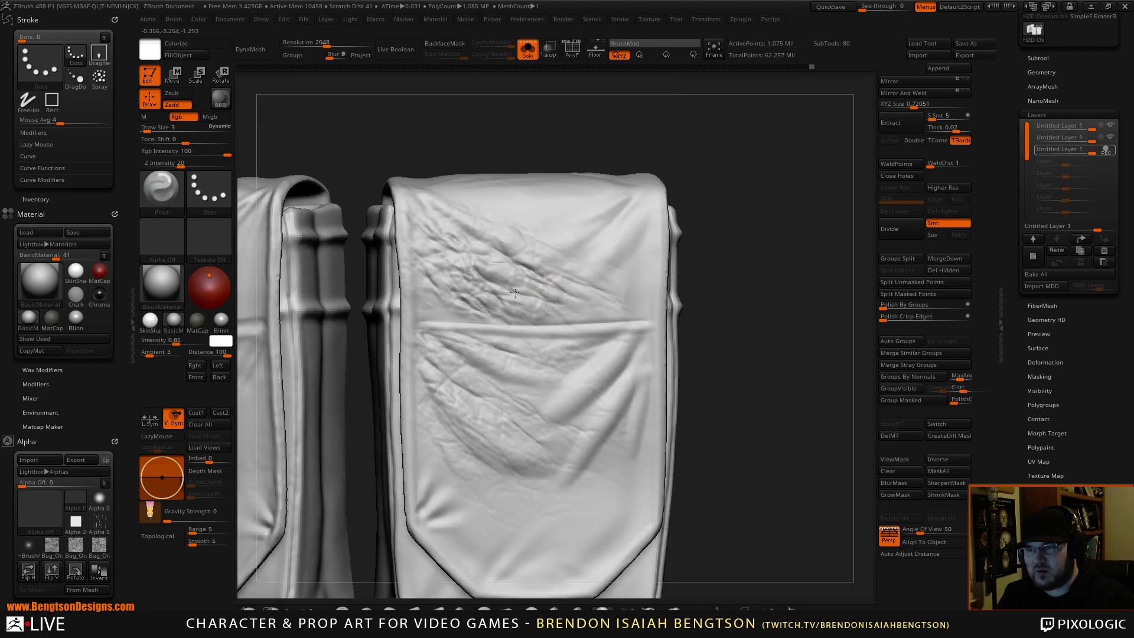
{"action": "left_click_drag", "start_coordinate": [515, 294], "coordinate": [509, 296]}
{"action": "left_click_drag", "start_coordinate": [753, 154], "coordinate": [724, 170]}
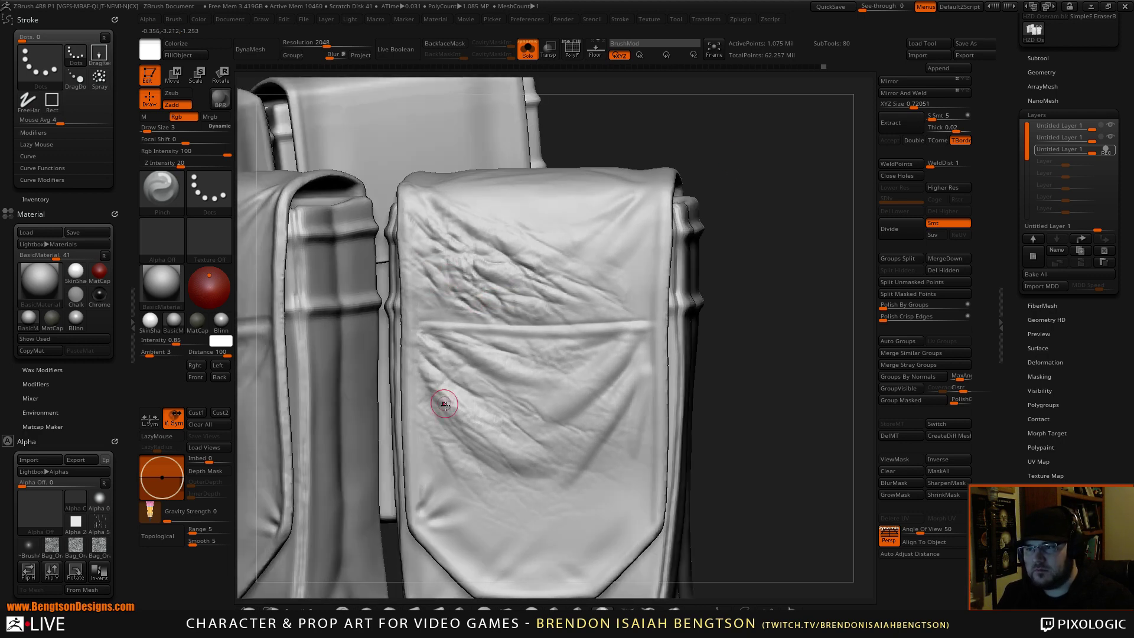
{"action": "mouse_move", "coordinate": [444, 402]}
{"action": "left_mouse_down"}
{"action": "mouse_move", "coordinate": [464, 388]}
{"action": "mouse_move", "coordinate": [477, 400]}
{"action": "left_mouse_up"}
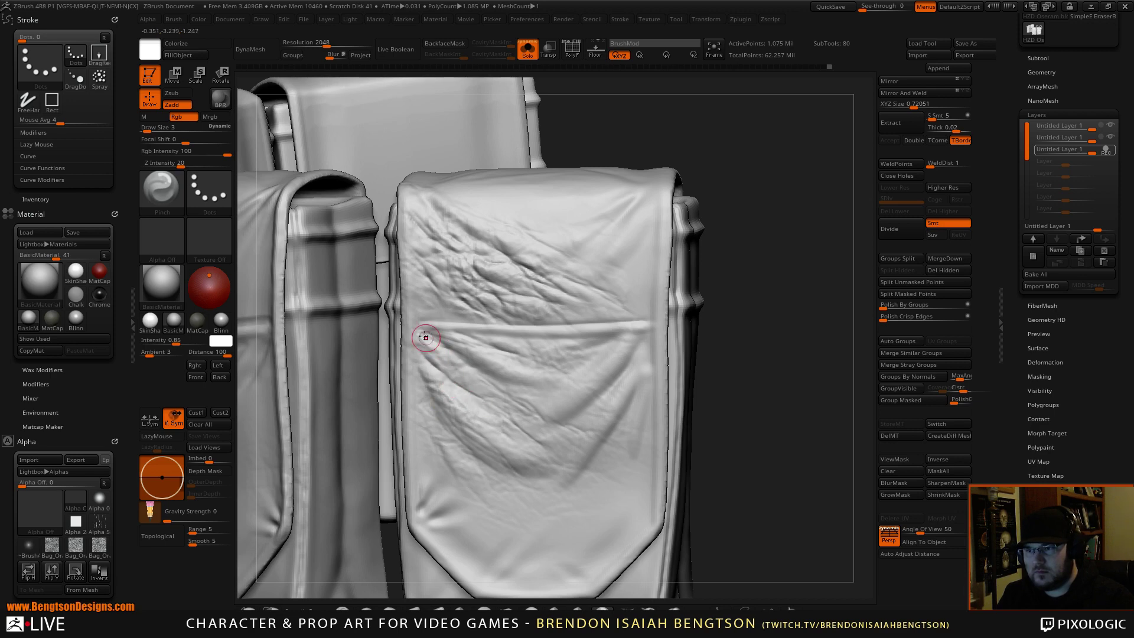
Step: Turn off Solo mode to show the whole character and collapse the tray holding the Stroke, Material and Alpha palettes
{"action": "mouse_move", "coordinate": [788, 316]}
{"action": "left_mouse_down"}
{"action": "mouse_move", "coordinate": [803, 310]}
{"action": "mouse_move", "coordinate": [795, 256]}
{"action": "mouse_move", "coordinate": [809, 271]}
{"action": "mouse_move", "coordinate": [747, 235]}
{"action": "mouse_move", "coordinate": [734, 264]}
{"action": "mouse_move", "coordinate": [748, 300]}
{"action": "left_mouse_up"}
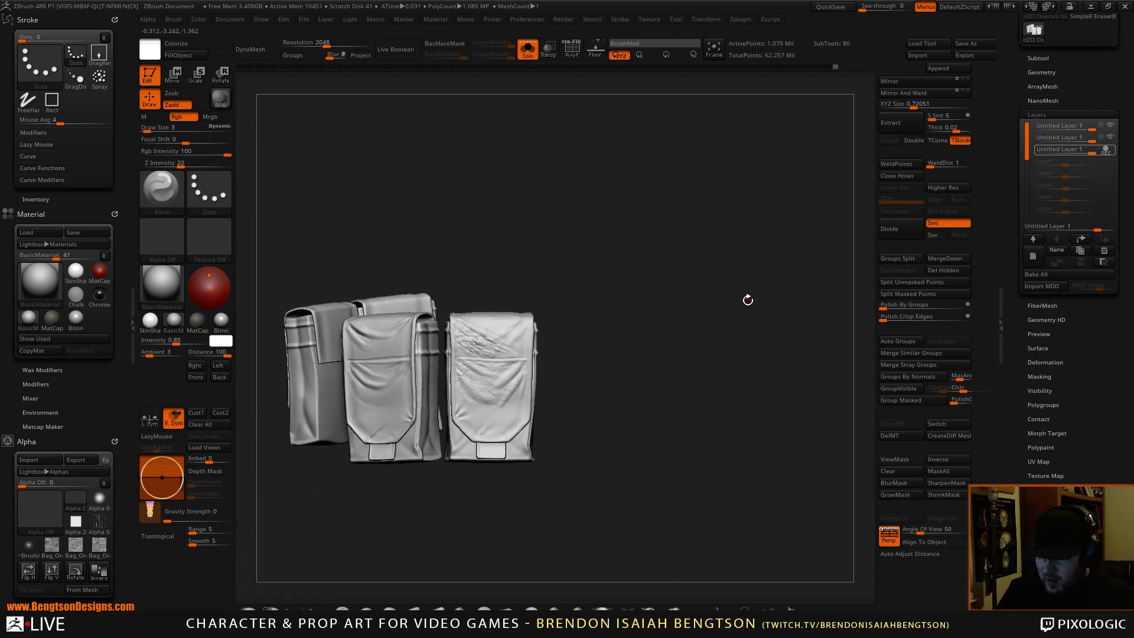
{"action": "left_click", "coordinate": [528, 50]}
{"action": "left_click_drag", "start_coordinate": [801, 251], "coordinate": [722, 235]}
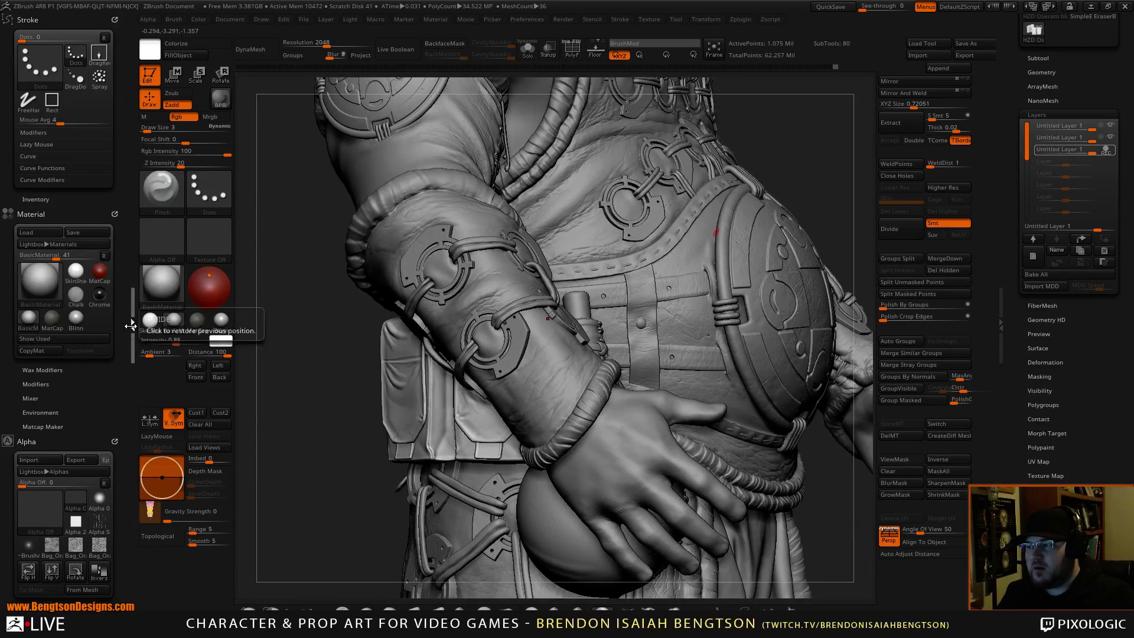
{"action": "left_click", "coordinate": [123, 329]}
Step: Examine the leather detail on the character's belt pouches, forearm bracer and chest armor from several angles
{"action": "left_click_drag", "start_coordinate": [813, 176], "coordinate": [709, 344]}
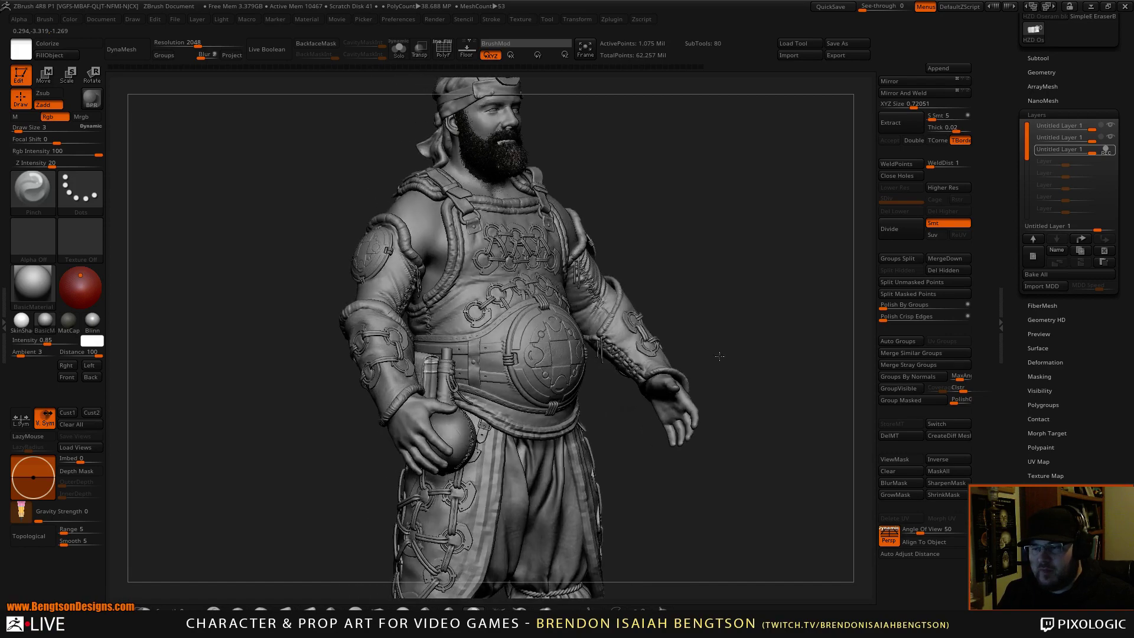
{"action": "left_click_drag", "start_coordinate": [767, 322], "coordinate": [797, 317]}
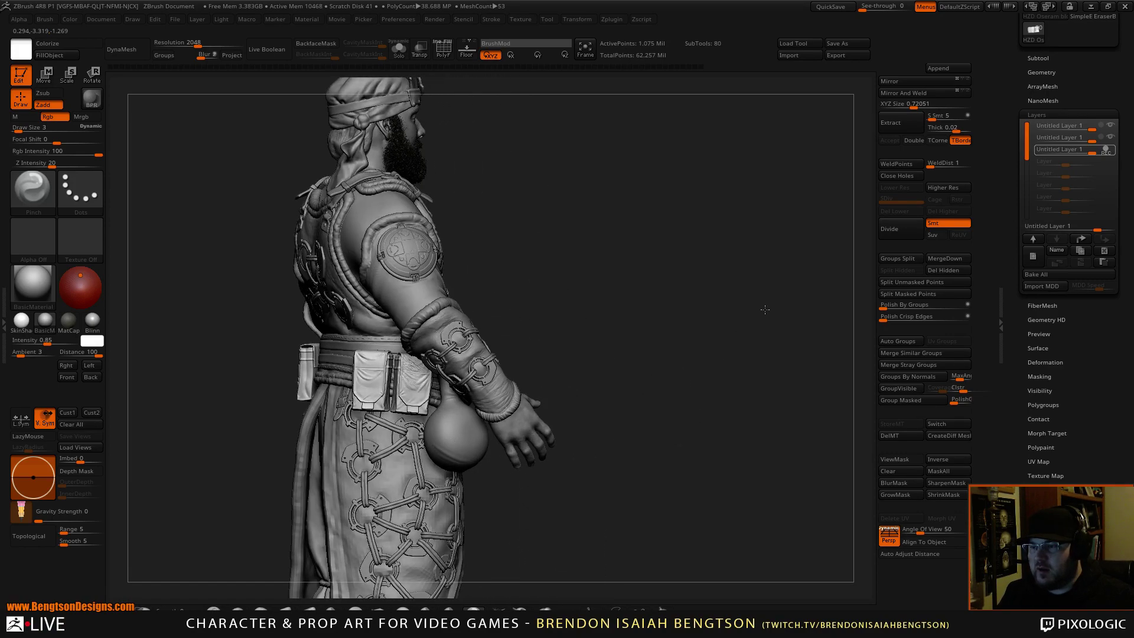
{"action": "left_click_drag", "start_coordinate": [680, 404], "coordinate": [682, 460], "text": "alt"}
{"action": "left_click_drag", "start_coordinate": [698, 239], "coordinate": [691, 260]}
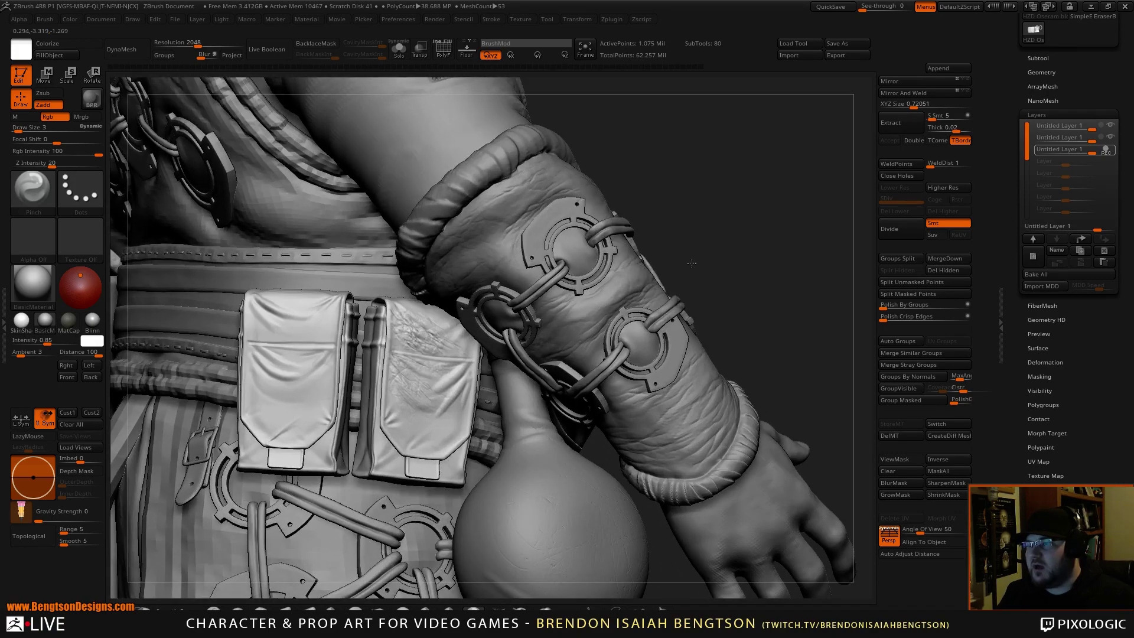
{"action": "left_click_drag", "start_coordinate": [588, 164], "coordinate": [659, 235], "text": "alt"}
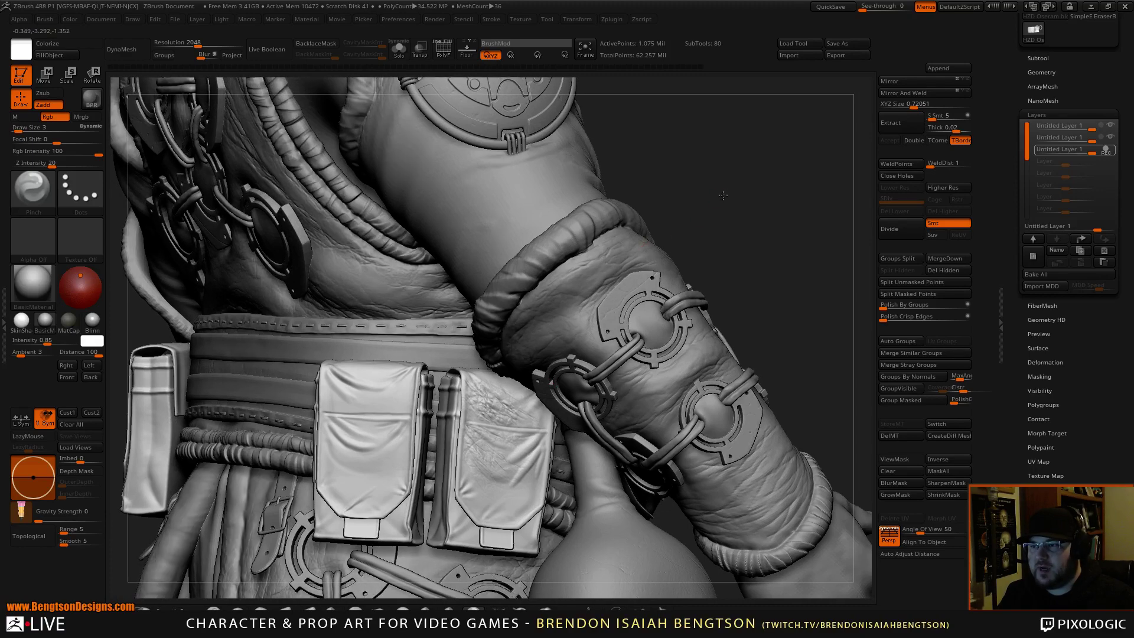
{"action": "left_click_drag", "start_coordinate": [679, 189], "coordinate": [706, 184]}
{"action": "left_click_drag", "start_coordinate": [711, 263], "coordinate": [730, 249]}
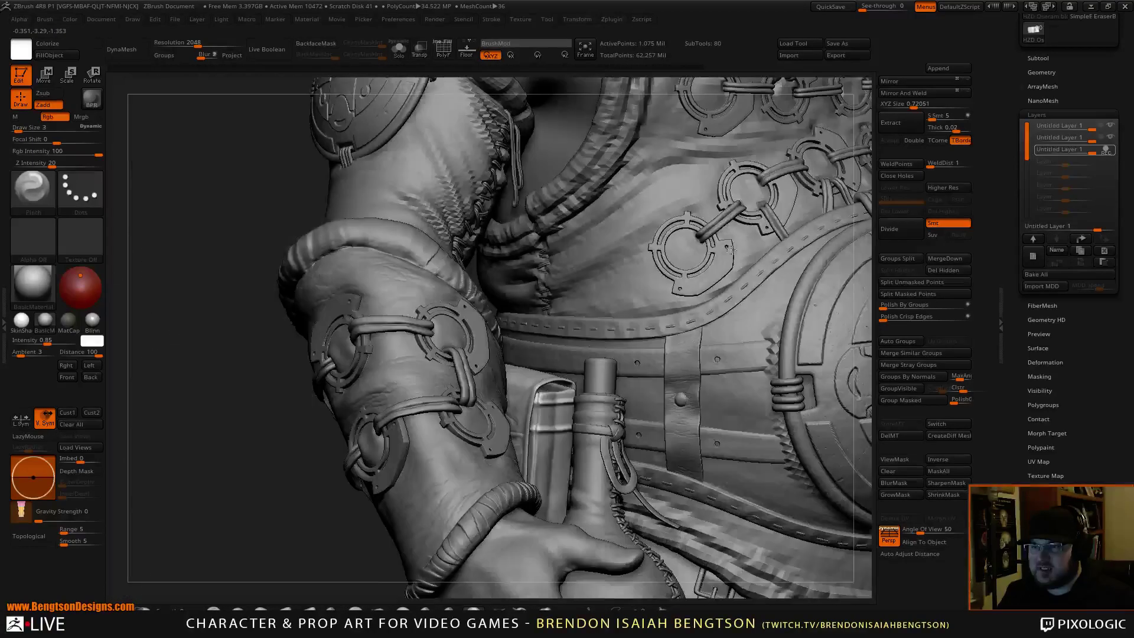
{"action": "right_click_drag", "start_coordinate": [730, 250], "coordinate": [679, 230]}
{"action": "mouse_move", "coordinate": [615, 179]}
{"action": "right_mouse_down"}
{"action": "mouse_move", "coordinate": [555, 230]}
{"action": "mouse_move", "coordinate": [450, 375]}
{"action": "mouse_move", "coordinate": [461, 248]}
{"action": "mouse_move", "coordinate": [447, 390]}
{"action": "right_mouse_up"}
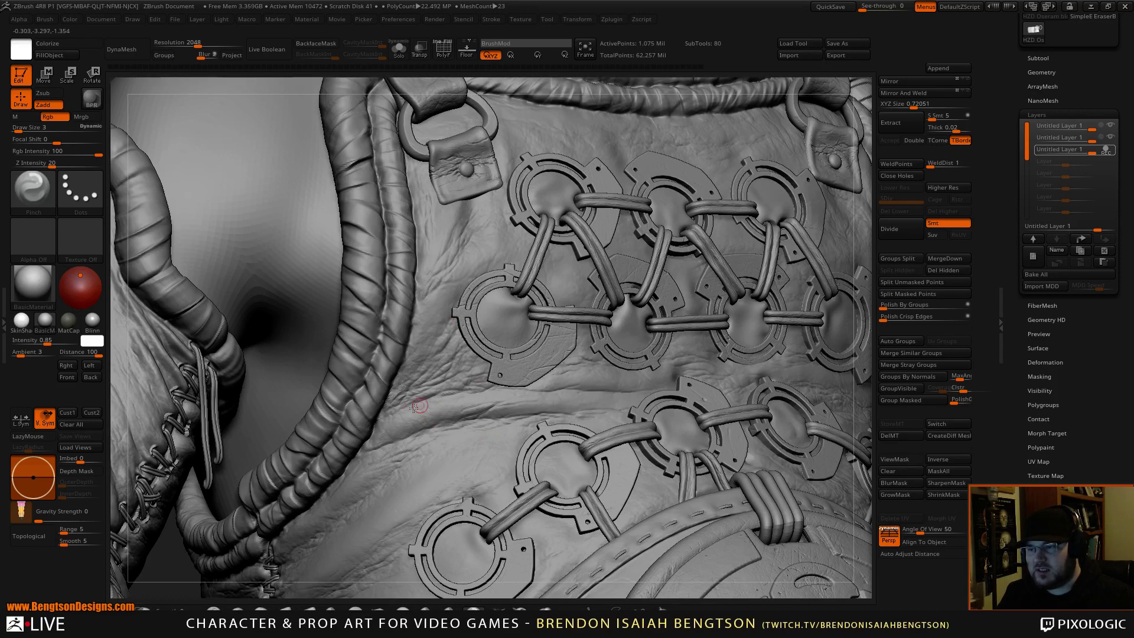
{"action": "right_click_drag", "start_coordinate": [478, 281], "coordinate": [601, 351]}
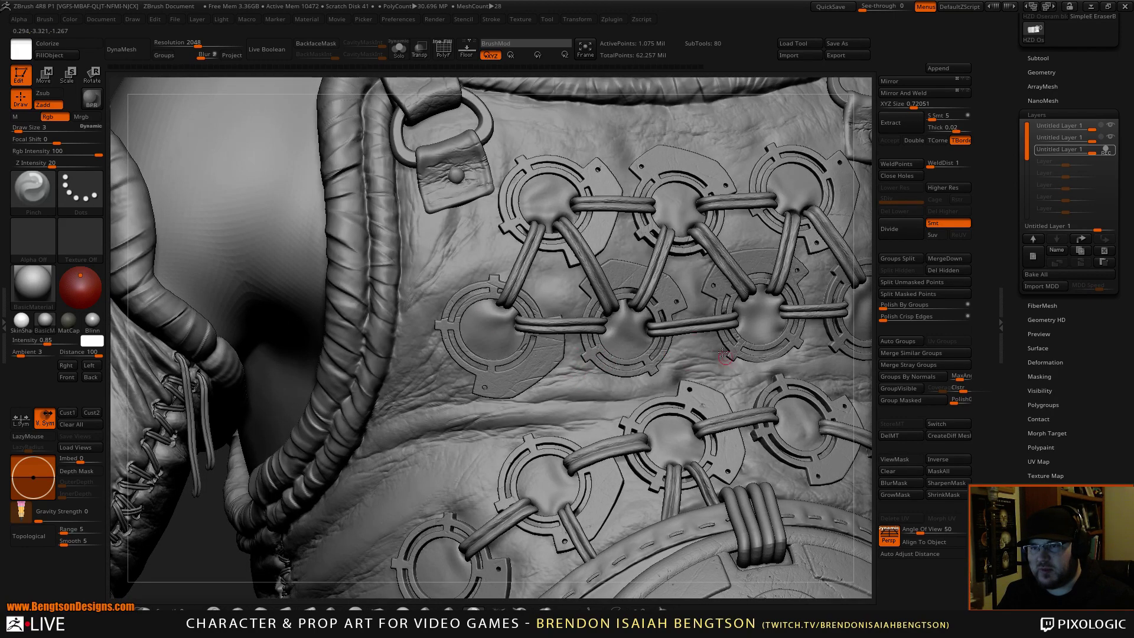
Step: Compare the leather wrinkles on the torso armor with the belt pouches and bracer, both close up and at full-figure distance
{"action": "right_click_drag", "start_coordinate": [385, 413], "coordinate": [403, 253], "text": "alt"}
{"action": "right_click_drag", "start_coordinate": [456, 361], "coordinate": [489, 367]}
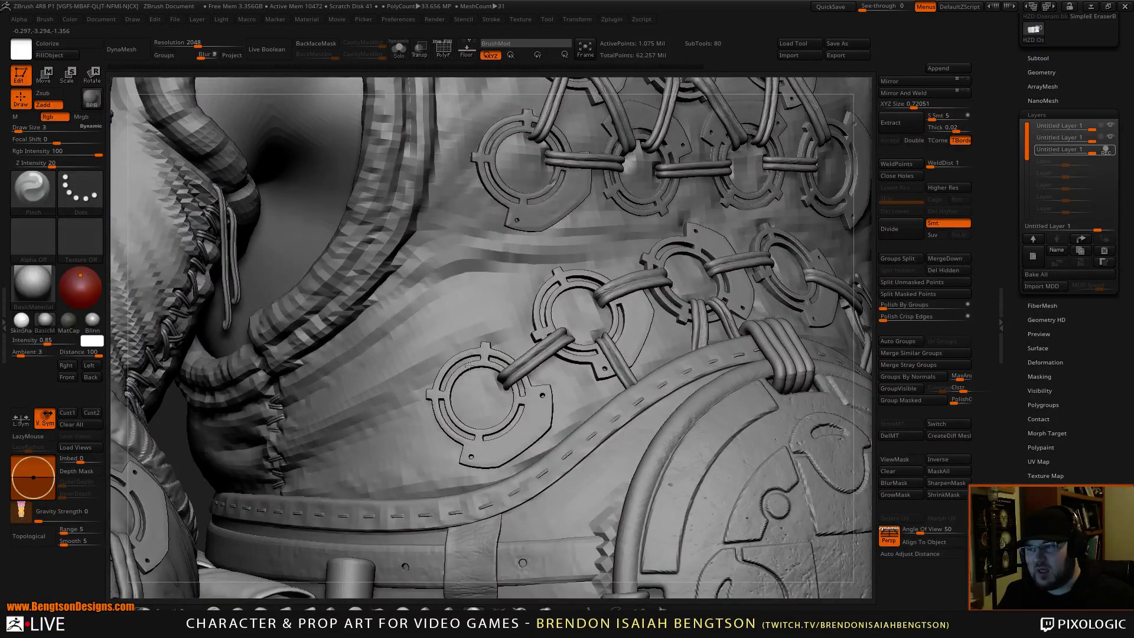
{"action": "right_click_drag", "start_coordinate": [441, 423], "coordinate": [477, 415]}
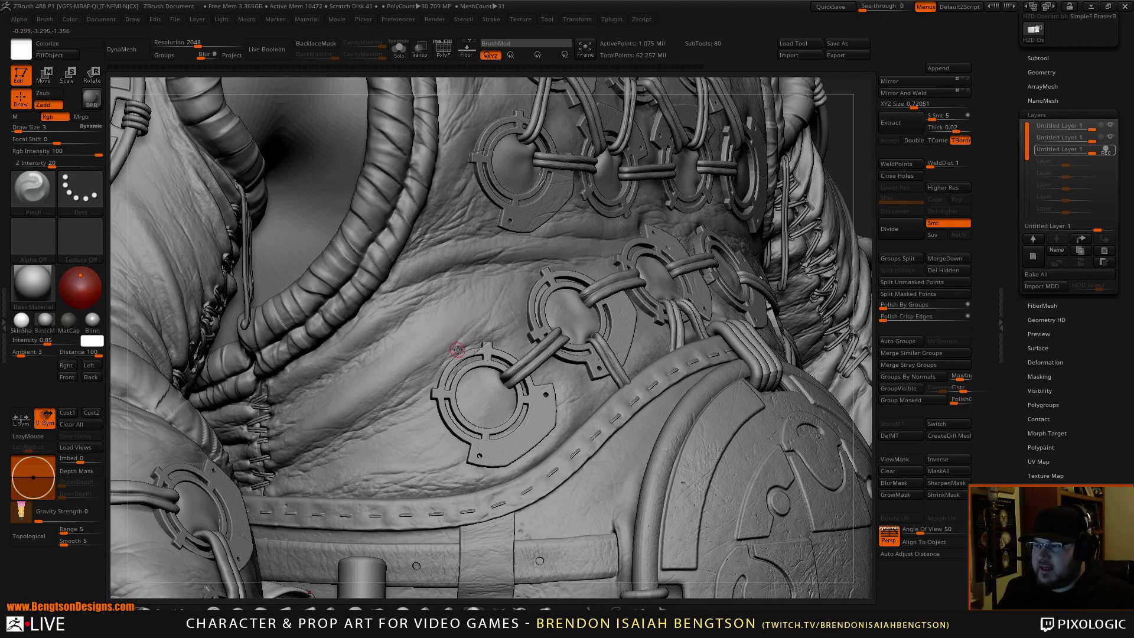
{"action": "right_click_drag", "start_coordinate": [455, 309], "coordinate": [451, 114]}
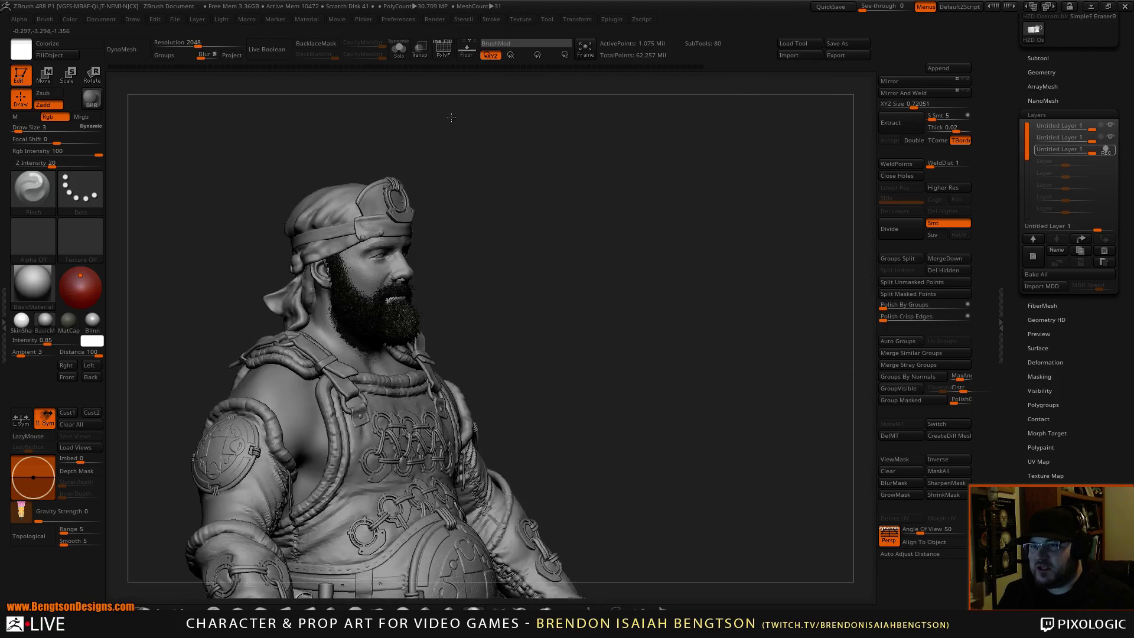
{"action": "right_click_drag", "start_coordinate": [514, 345], "coordinate": [555, 336]}
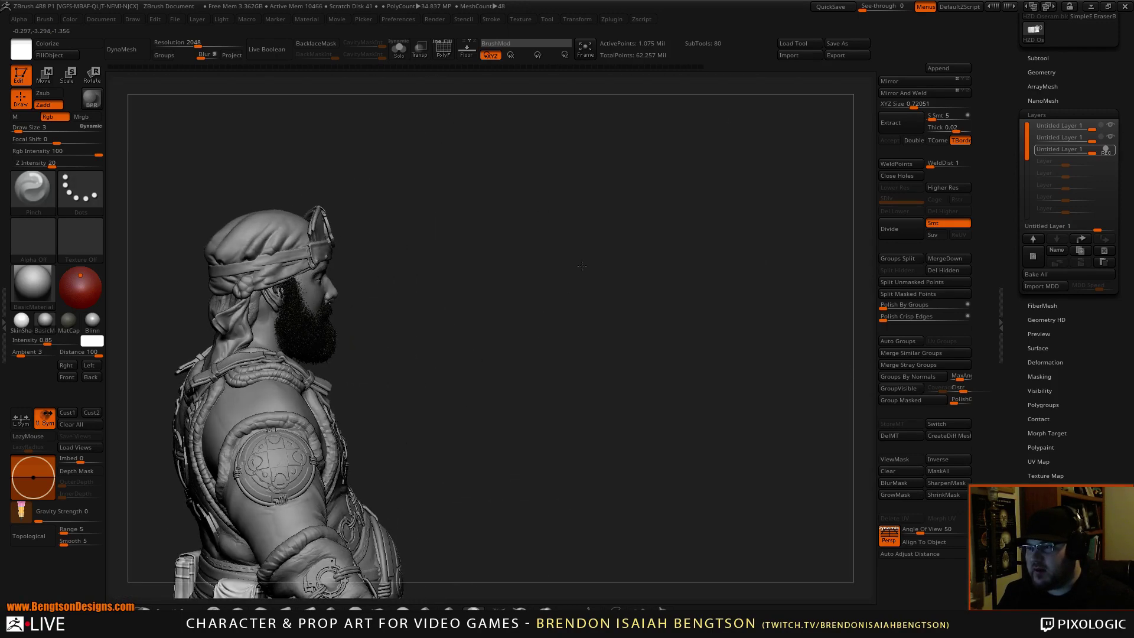
{"action": "right_click_drag", "start_coordinate": [498, 373], "coordinate": [618, 165], "text": "alt"}
{"action": "right_click_drag", "start_coordinate": [606, 250], "coordinate": [641, 254]}
{"action": "right_click_drag", "start_coordinate": [437, 416], "coordinate": [452, 583], "text": "ctrl"}
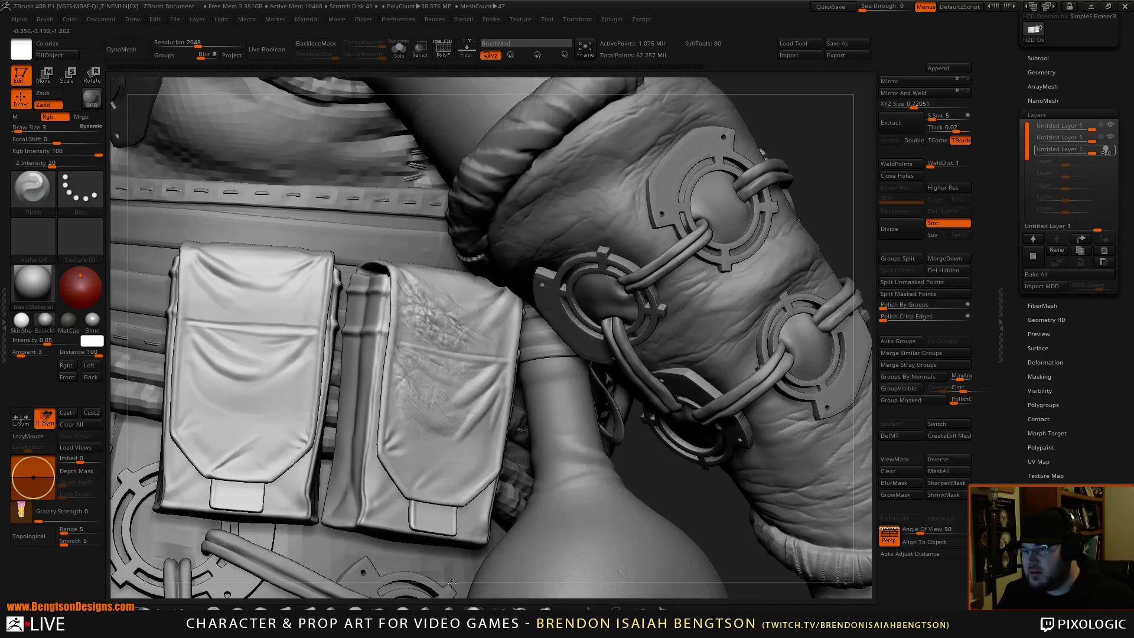
{"action": "right_click_drag", "start_coordinate": [429, 404], "coordinate": [413, 417]}
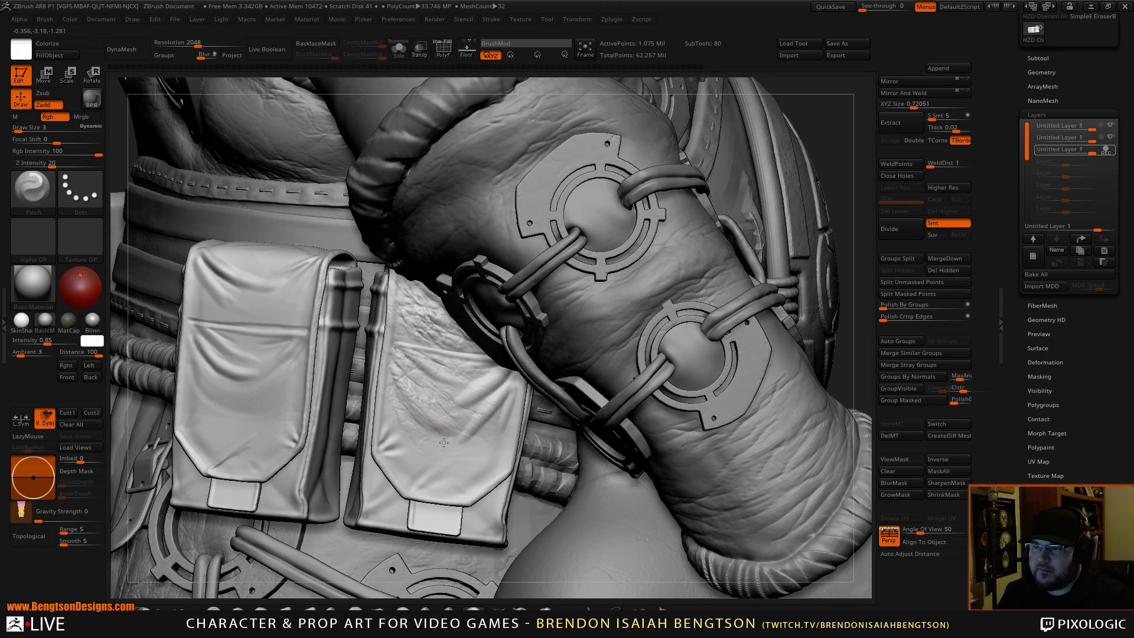
{"action": "right_click_drag", "start_coordinate": [445, 444], "coordinate": [447, 493], "text": "ctrl"}
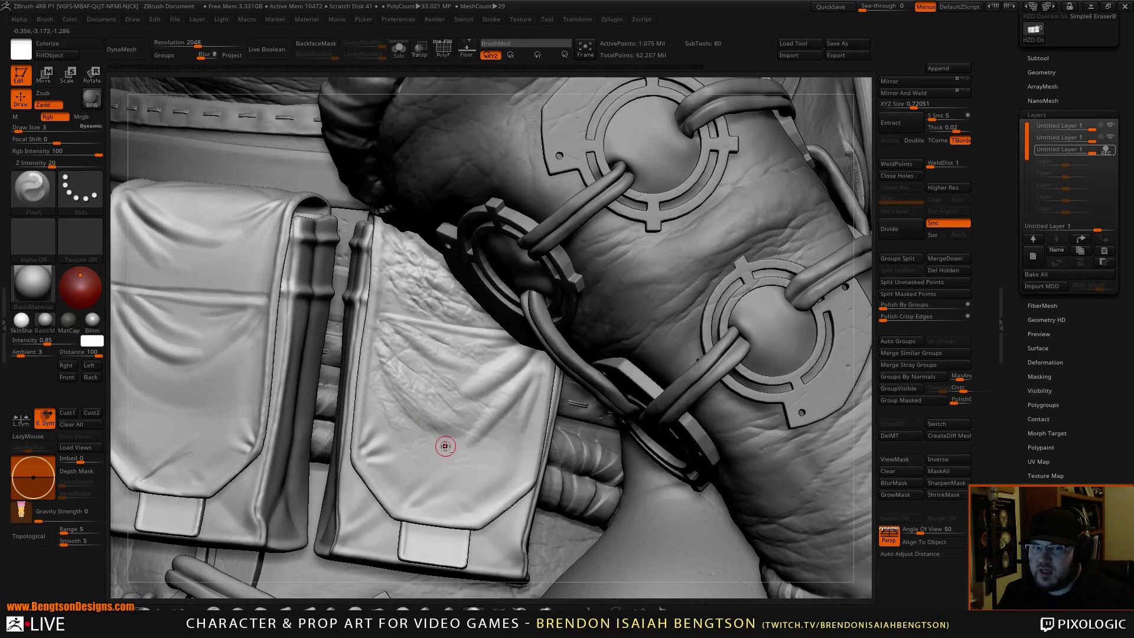
{"action": "right_click_drag", "start_coordinate": [446, 442], "coordinate": [458, 301], "text": "ctrl"}
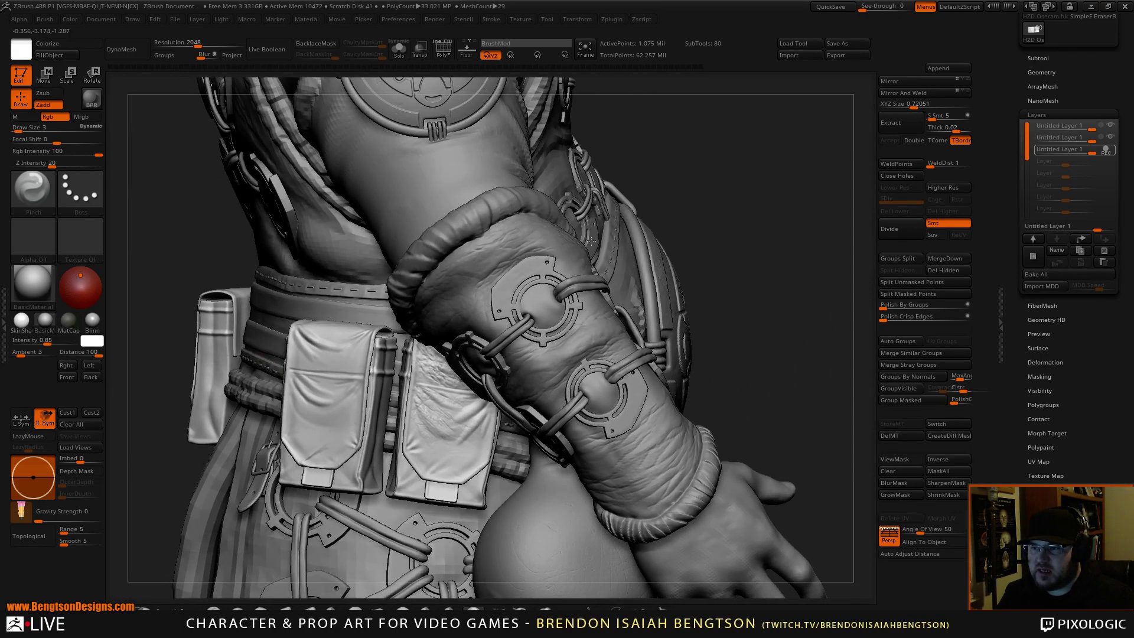
{"action": "left_click_drag", "start_coordinate": [729, 165], "coordinate": [722, 125]}
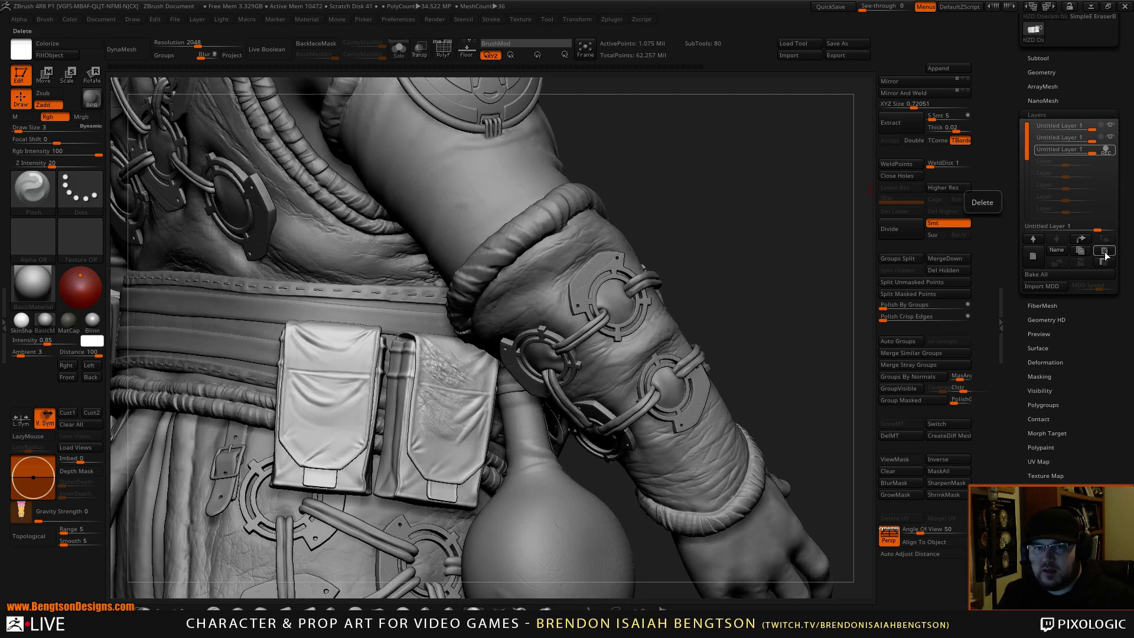
Step: Delete all three sculpting layers from the belt pouches
{"action": "left_click", "coordinate": [1104, 253]}
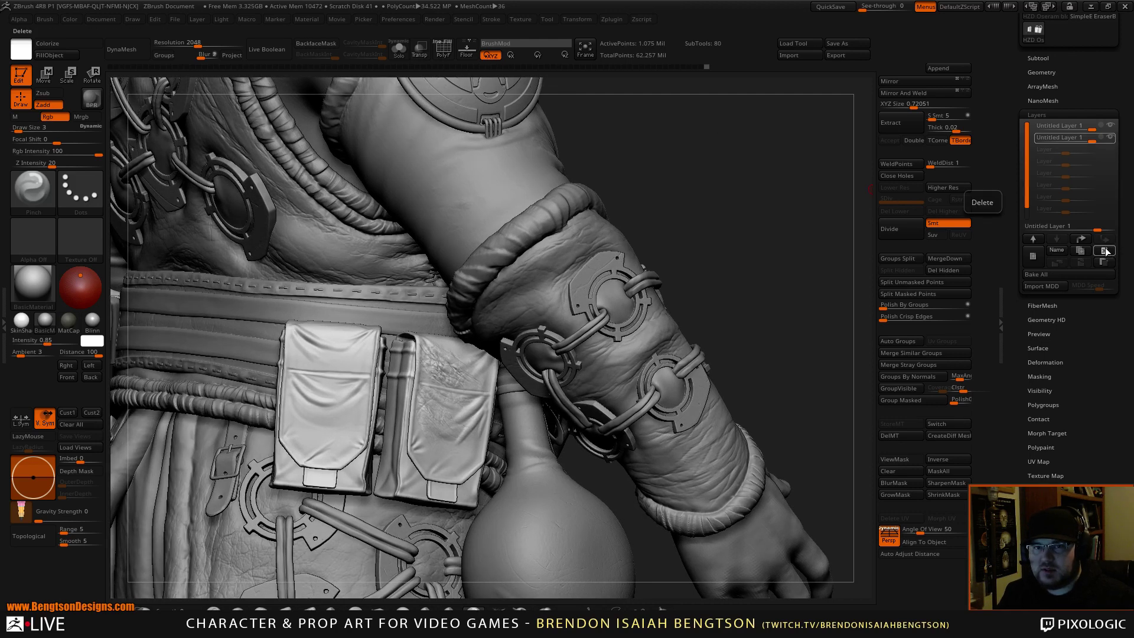
{"action": "left_click", "coordinate": [1106, 252]}
{"action": "left_click", "coordinate": [1105, 252]}
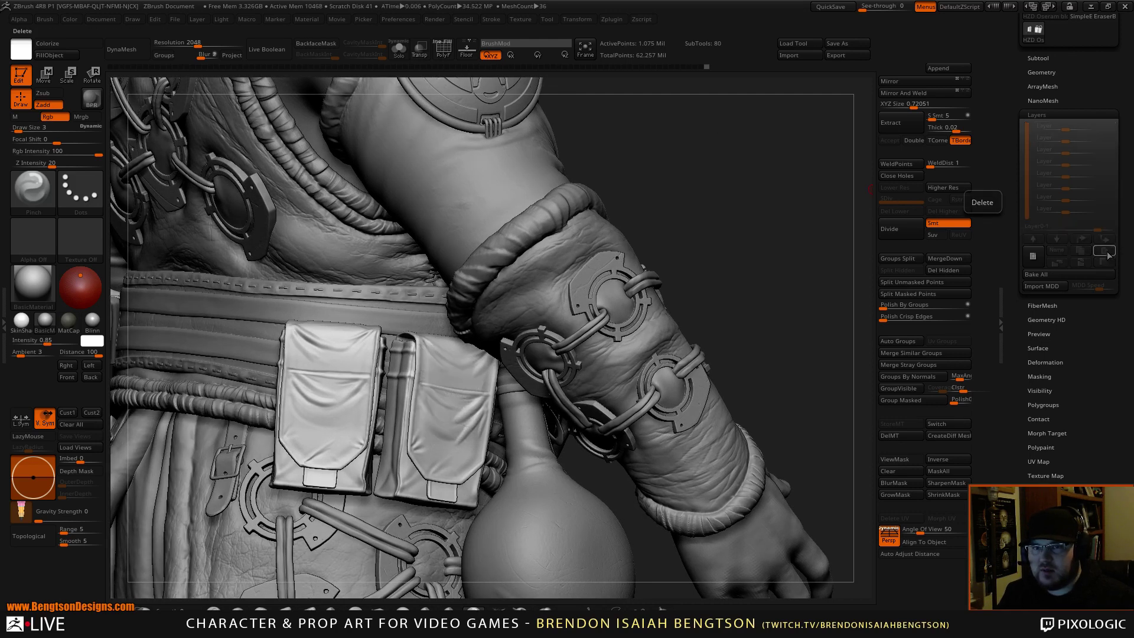
Step: Examine the leather wrinkles on the laced leg panel beneath the belt, around the rings and the hanging flask
{"action": "left_click_drag", "start_coordinate": [779, 298], "coordinate": [706, 290]}
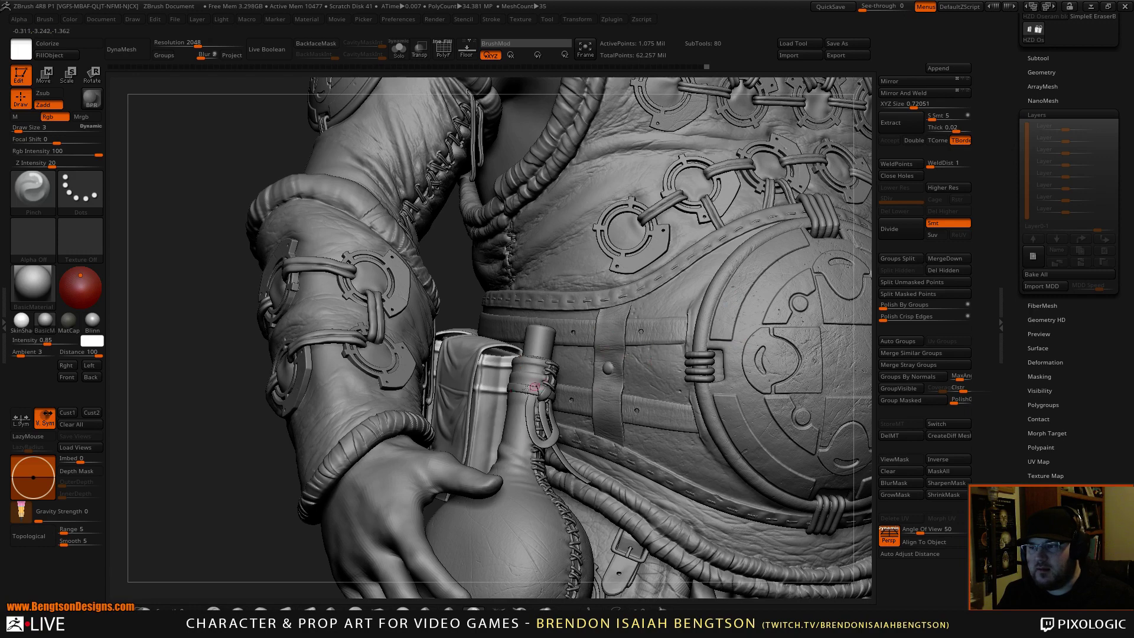
{"action": "left_click_drag", "start_coordinate": [627, 335], "coordinate": [450, 38], "text": "alt"}
{"action": "right_click_drag", "start_coordinate": [390, 416], "coordinate": [523, 227], "text": "alt"}
{"action": "right_click_drag", "start_coordinate": [482, 358], "coordinate": [468, 482]}
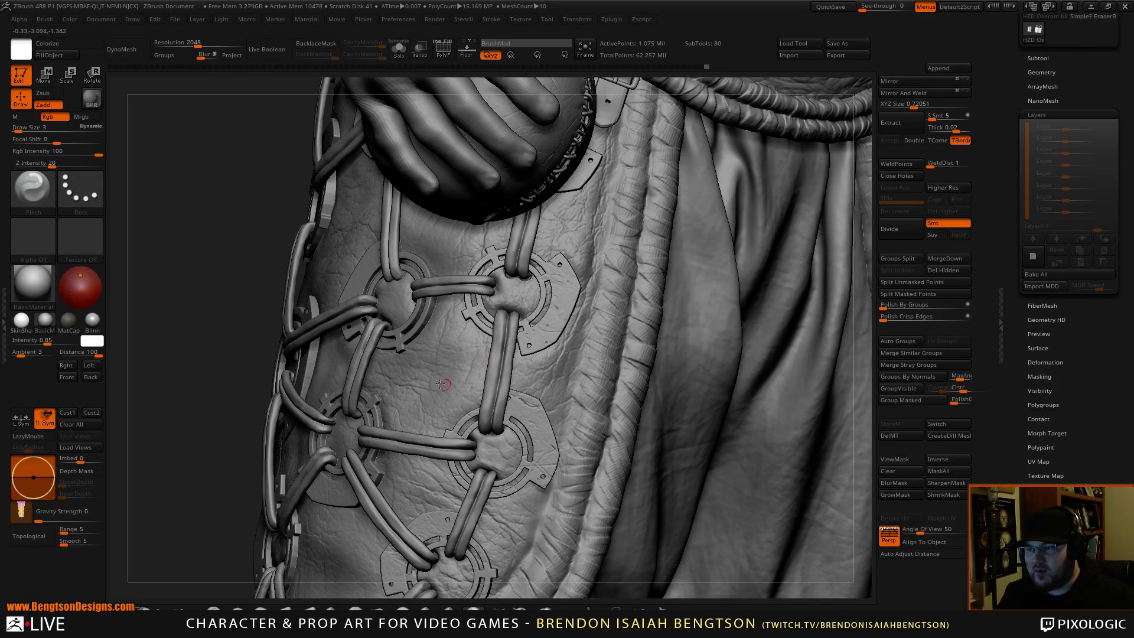
{"action": "right_click_drag", "start_coordinate": [445, 389], "coordinate": [490, 391]}
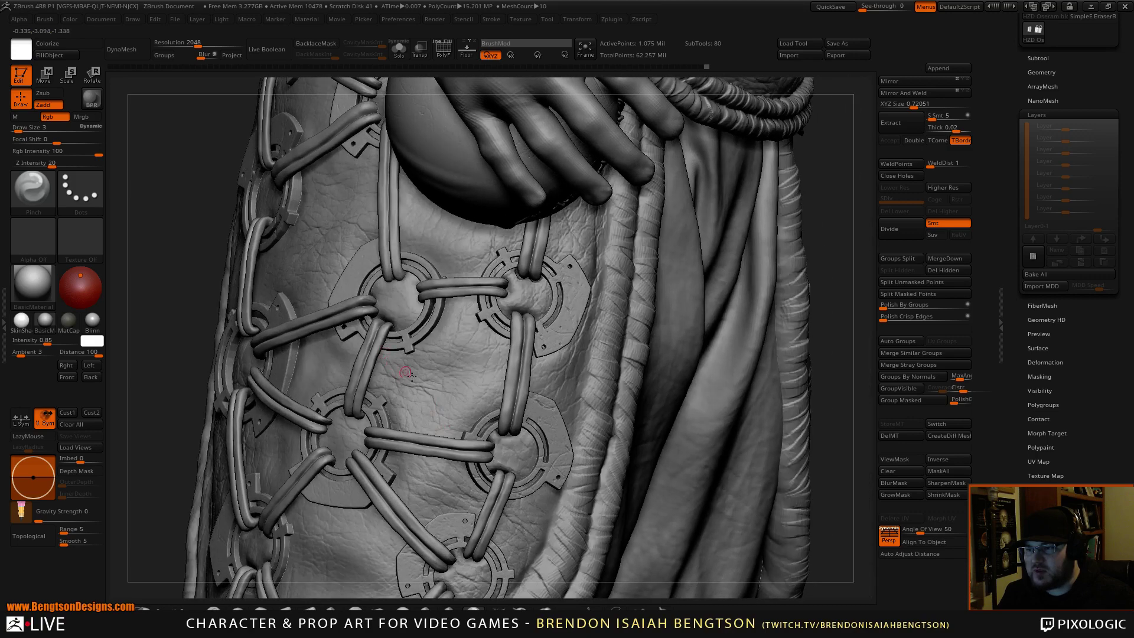
{"action": "right_click_drag", "start_coordinate": [415, 370], "coordinate": [520, 398]}
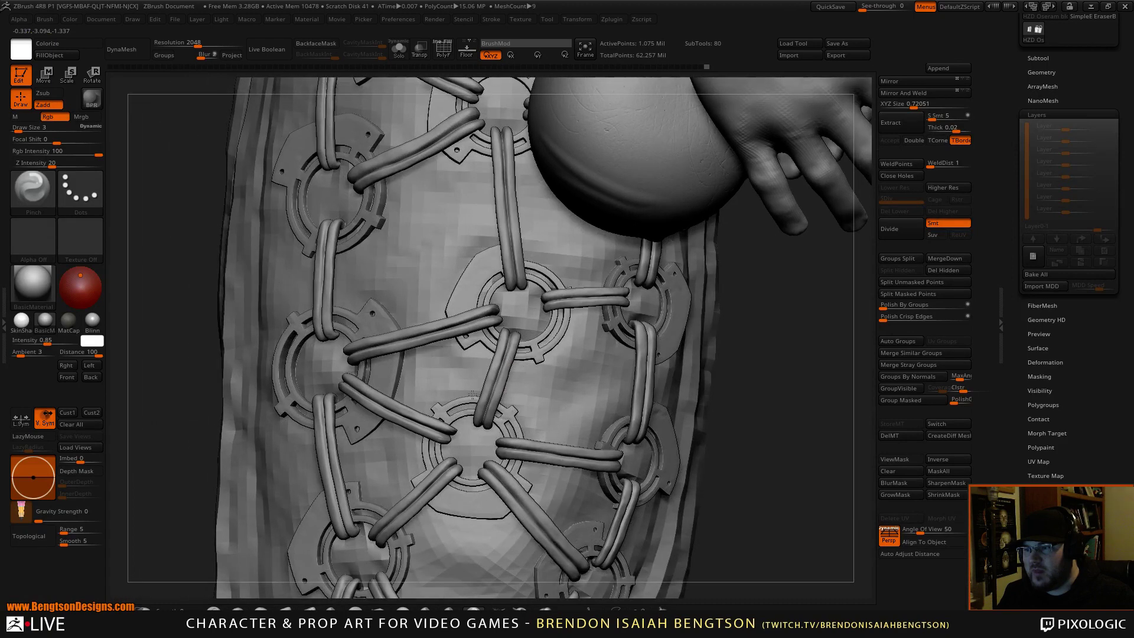
{"action": "mouse_move", "coordinate": [445, 412]}
{"action": "right_mouse_down"}
{"action": "mouse_move", "coordinate": [462, 411]}
{"action": "mouse_move", "coordinate": [456, 417]}
{"action": "right_mouse_up"}
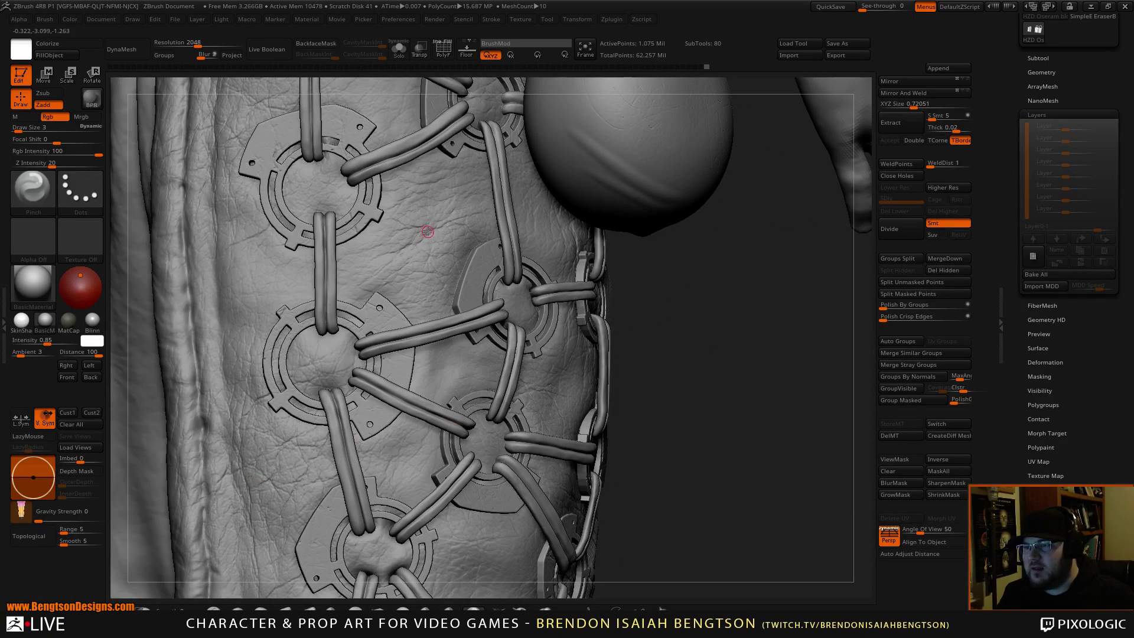
{"action": "right_click_drag", "start_coordinate": [449, 251], "coordinate": [413, 351], "text": "ctrl"}
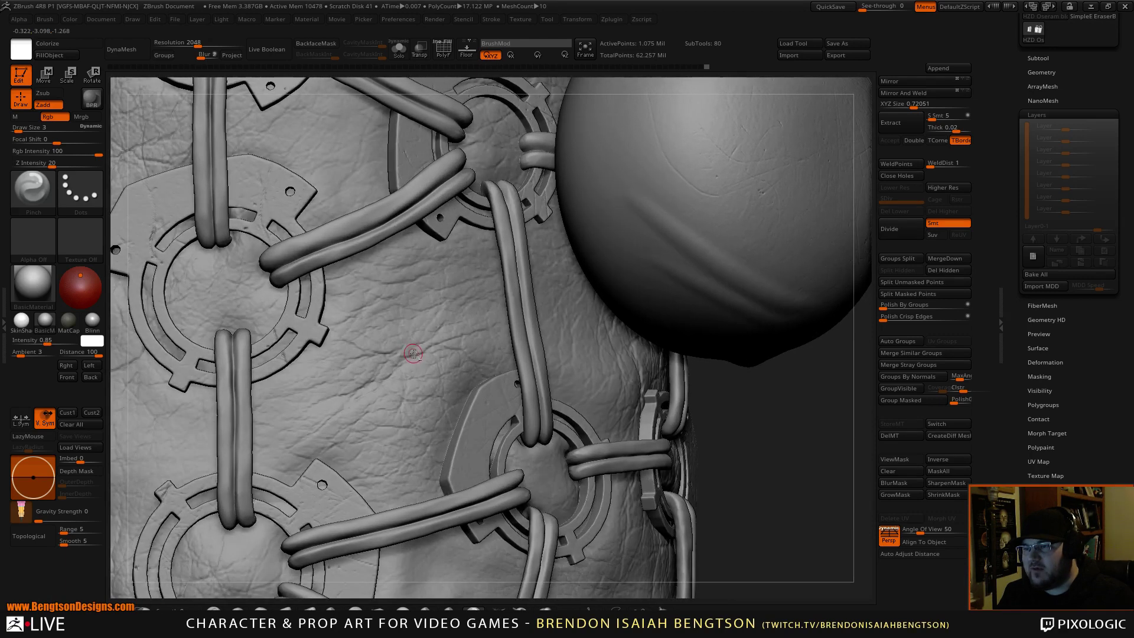
Step: Select the laced leather leg panel and carve long diagonal wrinkles between its rings with the DamStandard brush
{"action": "left_click", "coordinate": [452, 353], "text": "alt"}
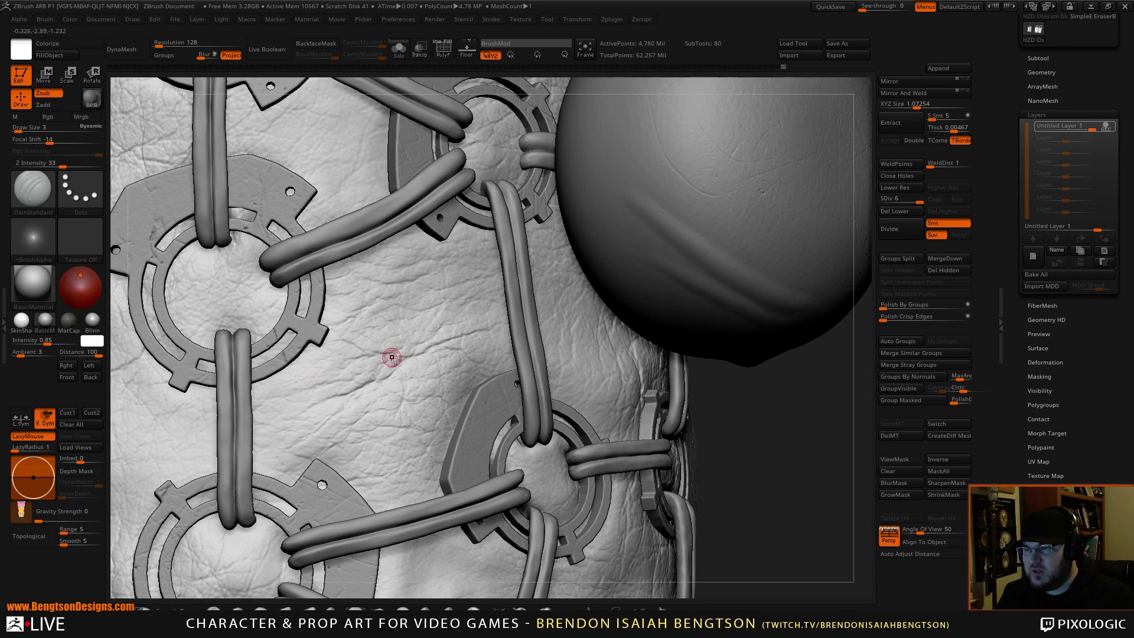
{"action": "right_click_drag", "start_coordinate": [415, 361], "coordinate": [462, 332], "text": "alt"}
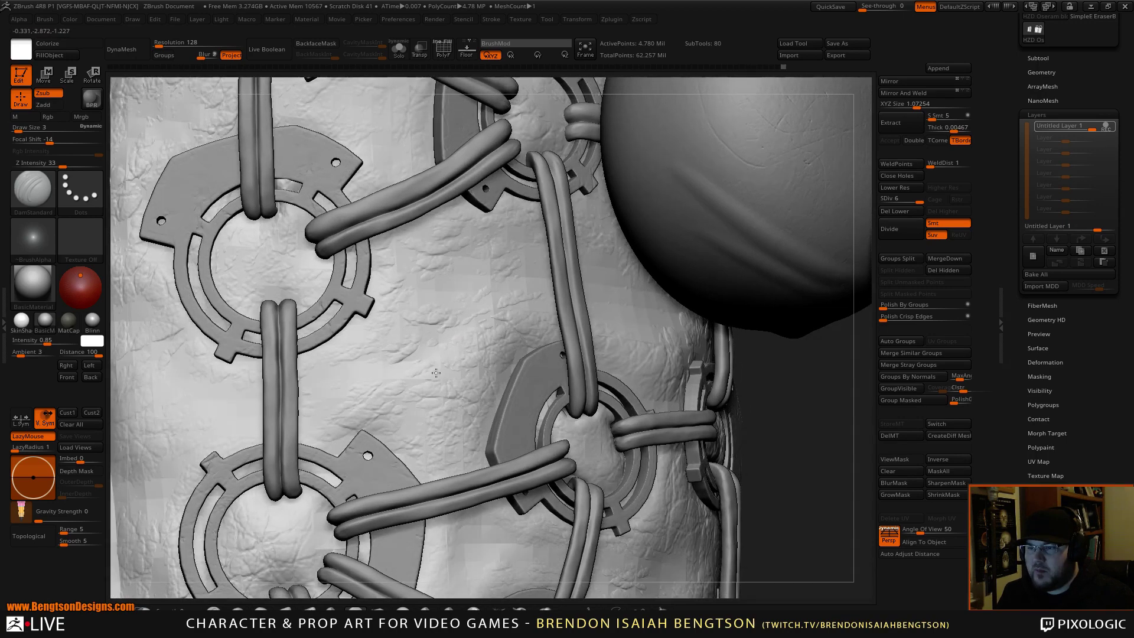
{"action": "right_click_drag", "start_coordinate": [436, 373], "coordinate": [439, 322], "text": "ctrl"}
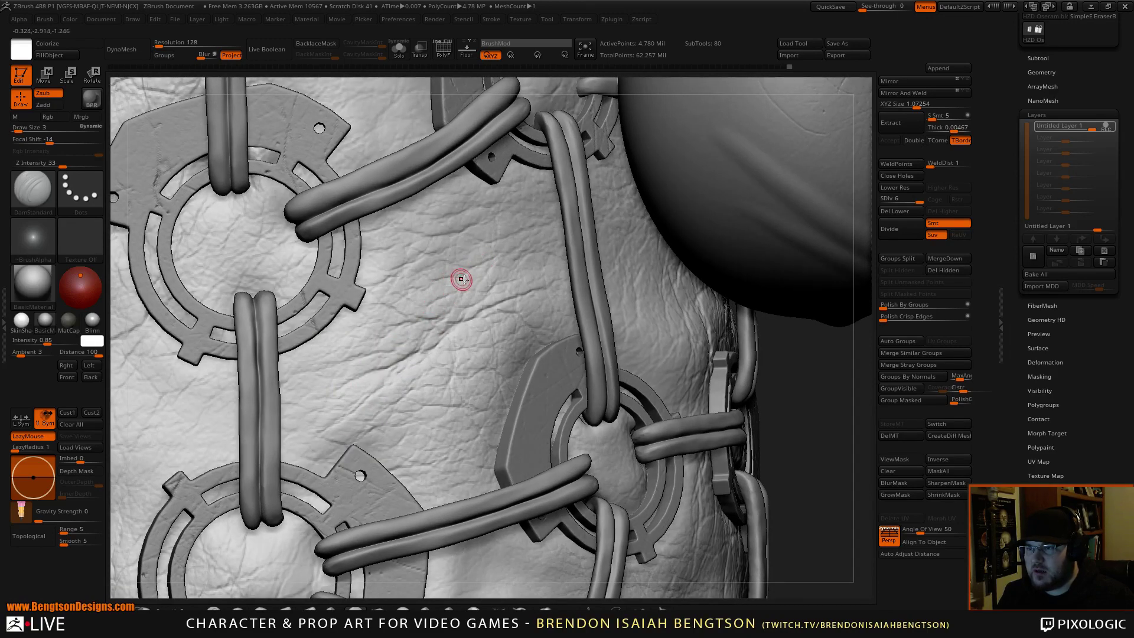
{"action": "left_click_drag", "start_coordinate": [479, 283], "coordinate": [431, 323]}
{"action": "left_click_drag", "start_coordinate": [474, 281], "coordinate": [337, 361]}
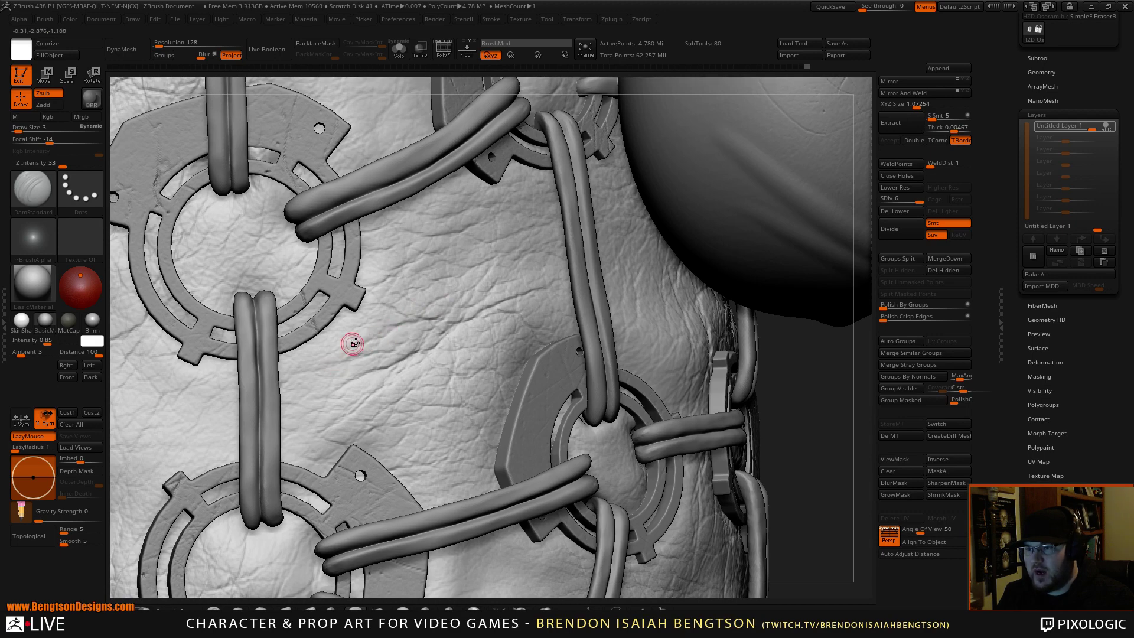
Step: Carve short diagonal creases into the leather beside the ring plate below the flask with the DamStandard brush
{"action": "left_click_drag", "start_coordinate": [503, 311], "coordinate": [480, 326]}
{"action": "left_click_drag", "start_coordinate": [500, 322], "coordinate": [471, 347]}
{"action": "left_click_drag", "start_coordinate": [500, 320], "coordinate": [457, 364]}
{"action": "mouse_move", "coordinate": [460, 346]}
{"action": "left_mouse_down"}
{"action": "mouse_move", "coordinate": [431, 393]}
{"action": "mouse_move", "coordinate": [415, 390]}
{"action": "mouse_move", "coordinate": [440, 385]}
{"action": "left_mouse_up"}
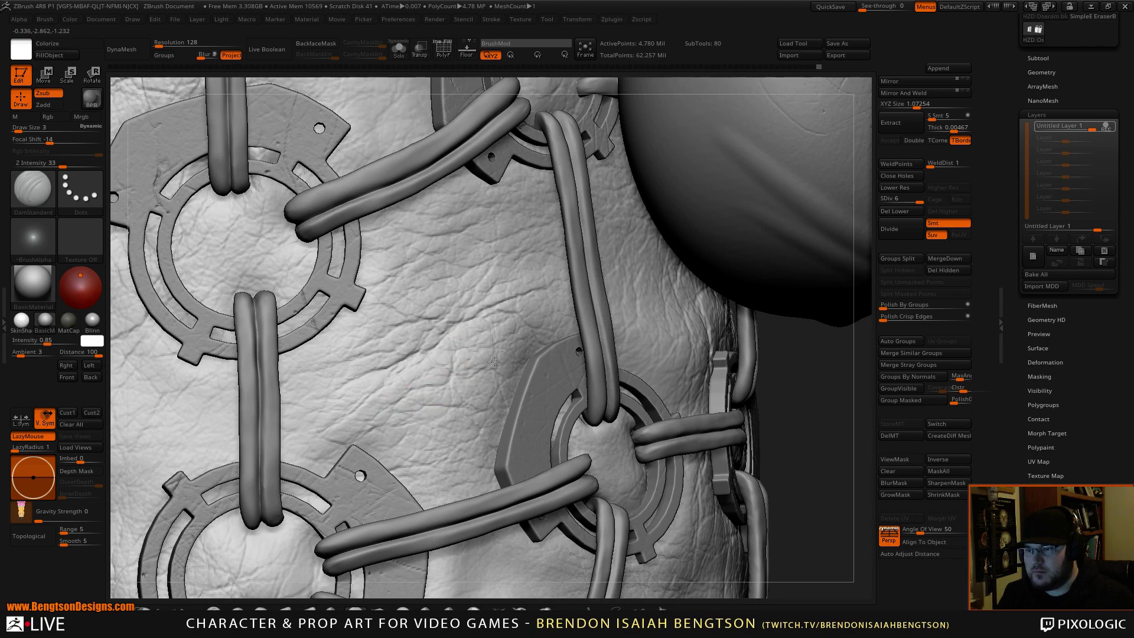
{"action": "left_click_drag", "start_coordinate": [495, 361], "coordinate": [458, 375]}
Step: Add fine diagonal creases in the middle of the leather between the rings, extending the existing wrinkles upward
{"action": "mouse_move", "coordinate": [479, 300]}
{"action": "left_mouse_down"}
{"action": "mouse_move", "coordinate": [534, 273]}
{"action": "mouse_move", "coordinate": [517, 268]}
{"action": "left_mouse_up"}
{"action": "mouse_move", "coordinate": [485, 287]}
{"action": "left_mouse_down"}
{"action": "mouse_move", "coordinate": [511, 271]}
{"action": "mouse_move", "coordinate": [494, 265]}
{"action": "mouse_move", "coordinate": [503, 262]}
{"action": "left_mouse_up"}
{"action": "left_click_drag", "start_coordinate": [479, 281], "coordinate": [496, 260]}
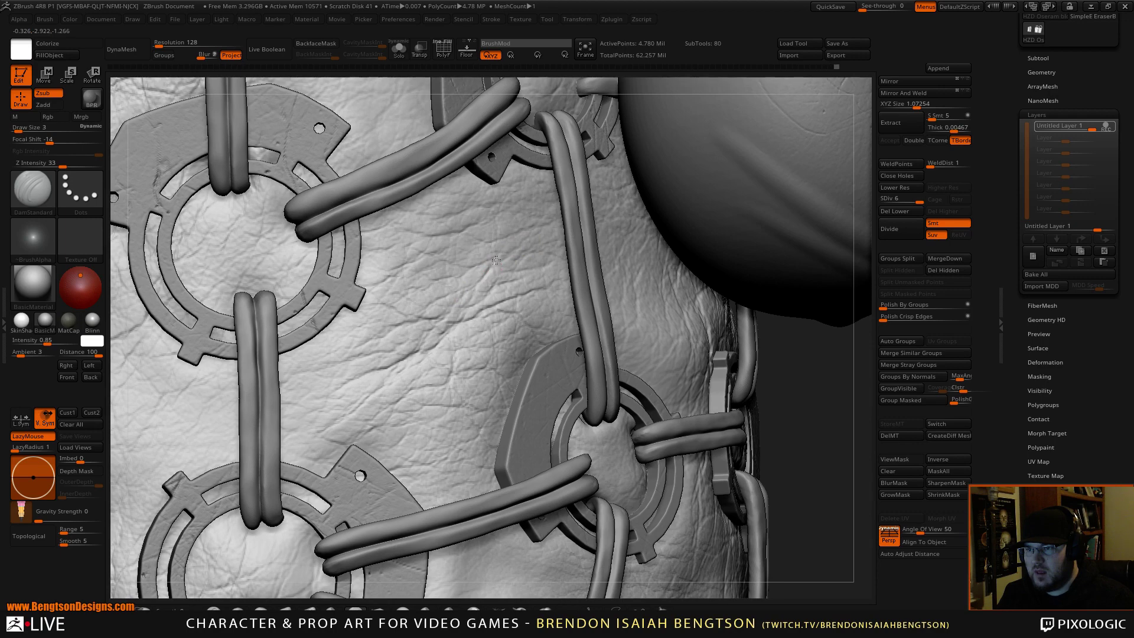
{"action": "mouse_move", "coordinate": [429, 287]}
{"action": "left_mouse_down"}
{"action": "mouse_move", "coordinate": [382, 309]}
{"action": "mouse_move", "coordinate": [421, 307]}
{"action": "mouse_move", "coordinate": [406, 318]}
{"action": "mouse_move", "coordinate": [390, 314]}
{"action": "left_mouse_up"}
{"action": "mouse_move", "coordinate": [415, 298]}
{"action": "left_mouse_down"}
{"action": "mouse_move", "coordinate": [404, 302]}
{"action": "mouse_move", "coordinate": [455, 289]}
{"action": "mouse_move", "coordinate": [402, 302]}
{"action": "mouse_move", "coordinate": [463, 283]}
{"action": "mouse_move", "coordinate": [412, 304]}
{"action": "left_mouse_up"}
Step: Carve fine creases into the upper part of the leather between the diagonal and vertical laces beside the flask
{"action": "mouse_move", "coordinate": [467, 434]}
{"action": "right_mouse_down", "text": "alt"}
{"action": "mouse_move", "coordinate": [464, 396]}
{"action": "mouse_move", "coordinate": [472, 427]}
{"action": "right_mouse_up", "text": "alt"}
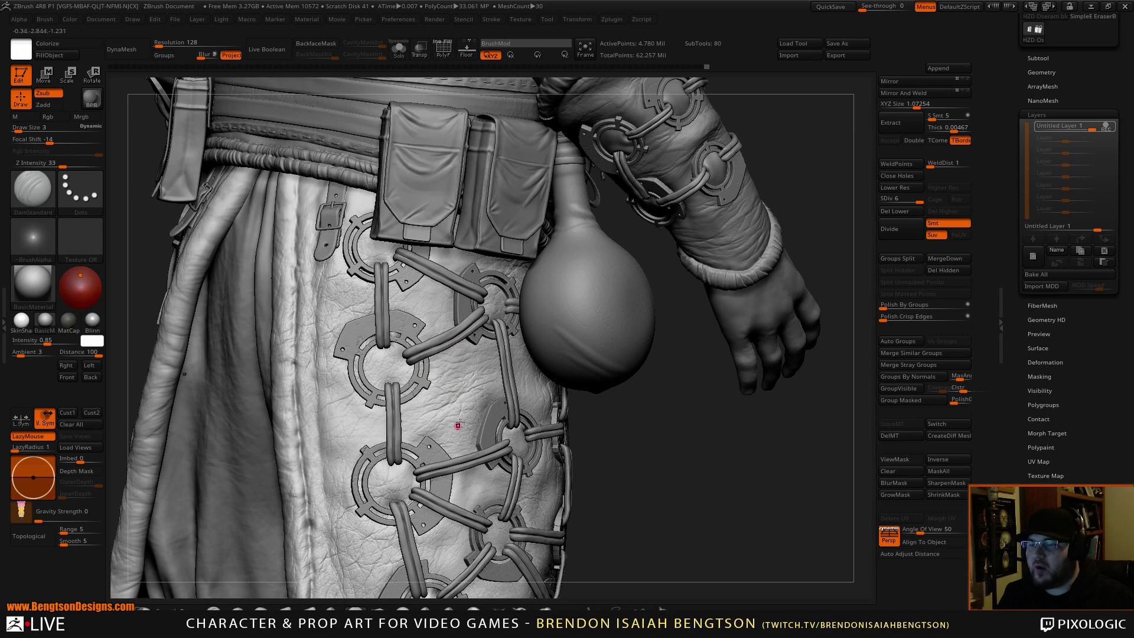
{"action": "left_click_drag", "start_coordinate": [663, 431], "coordinate": [643, 413]}
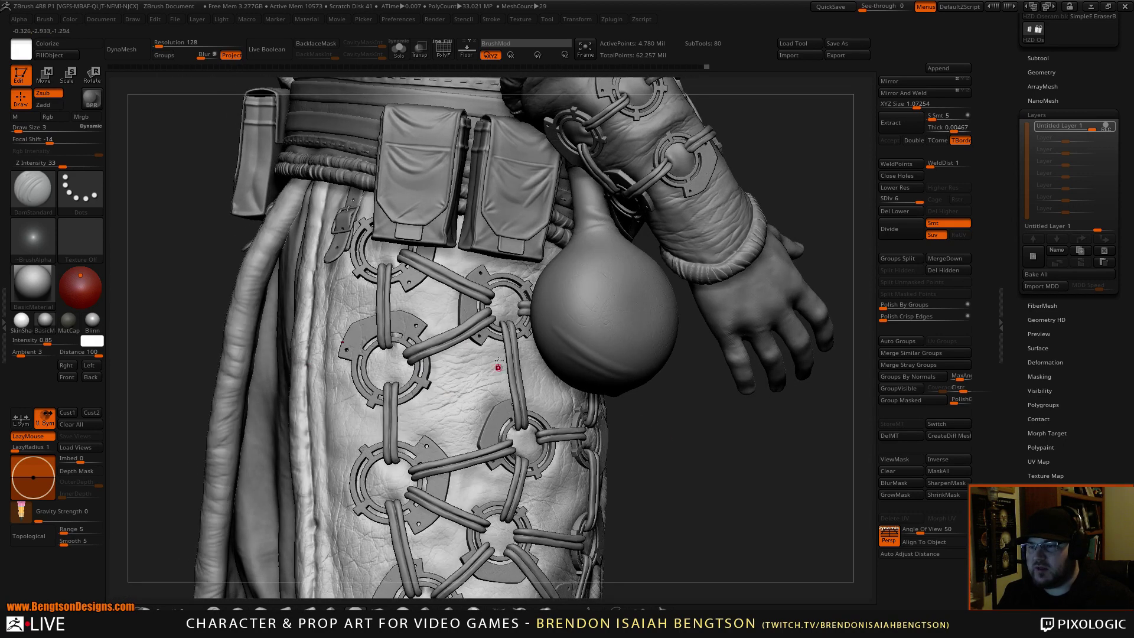
{"action": "left_click_drag", "start_coordinate": [691, 458], "coordinate": [723, 452]}
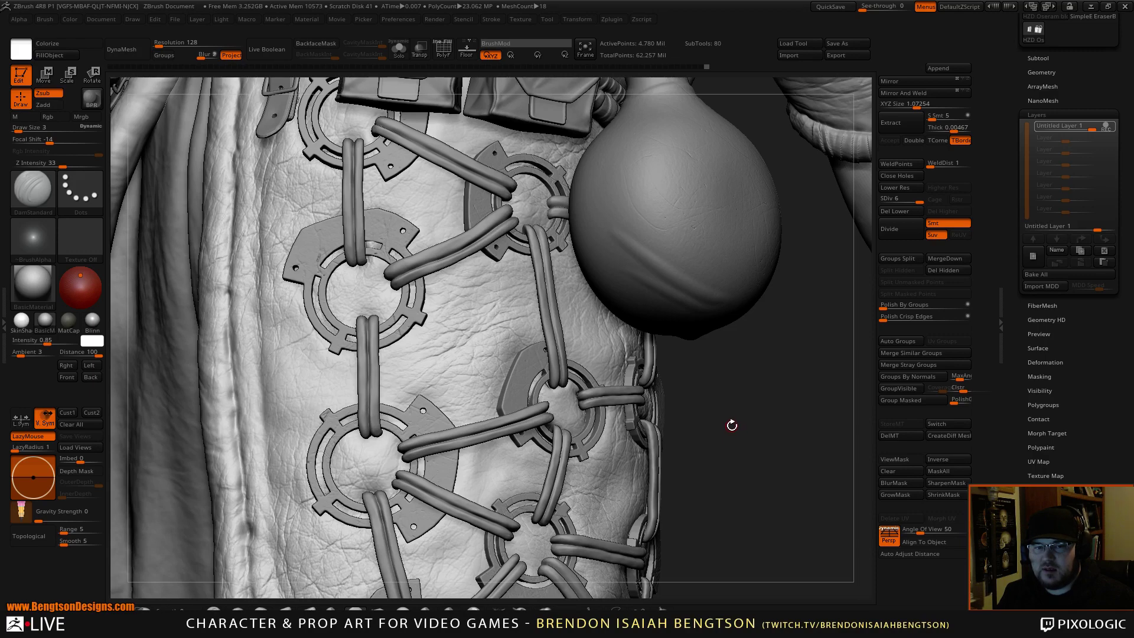
{"action": "left_click_drag", "start_coordinate": [738, 440], "coordinate": [769, 458], "text": "alt"}
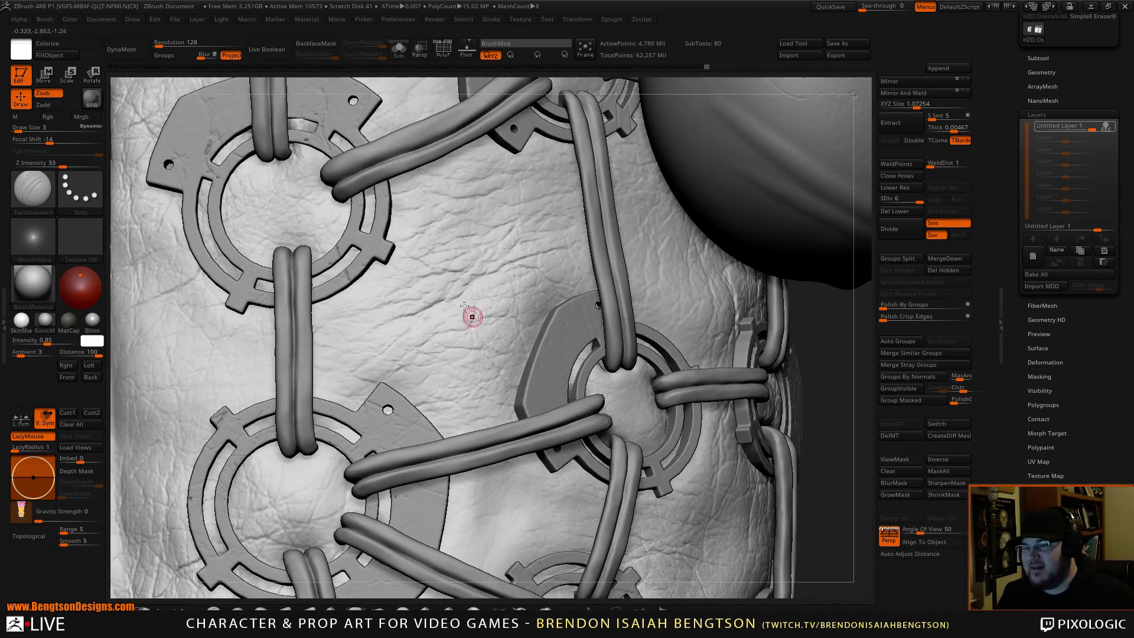
{"action": "right_click_drag", "start_coordinate": [448, 302], "coordinate": [457, 332]}
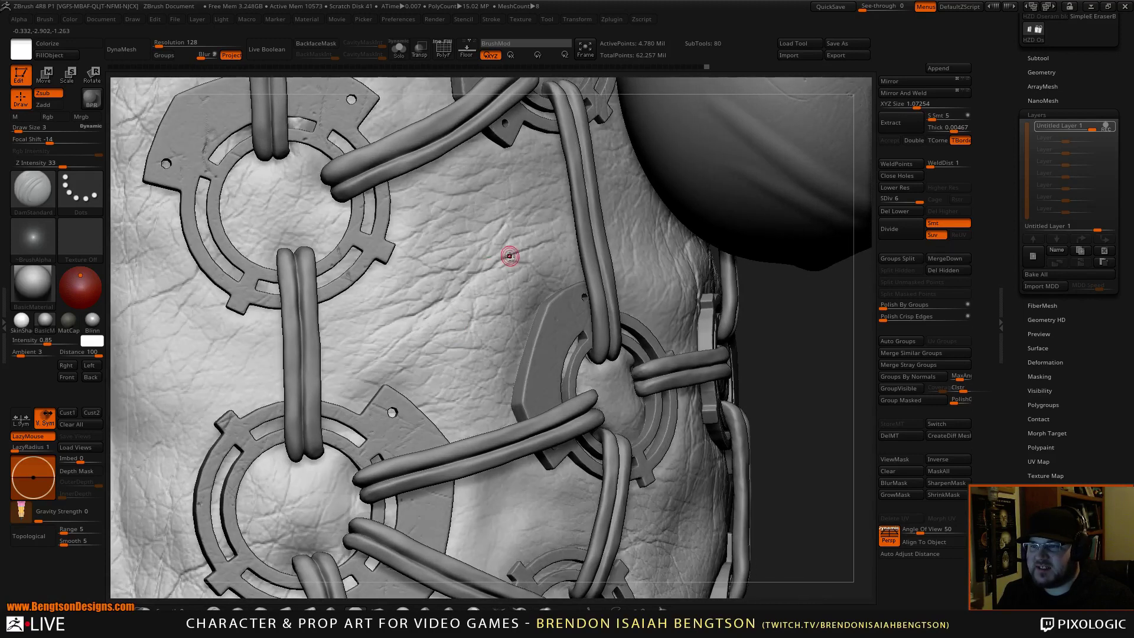
{"action": "right_click_drag", "start_coordinate": [502, 287], "coordinate": [488, 295]}
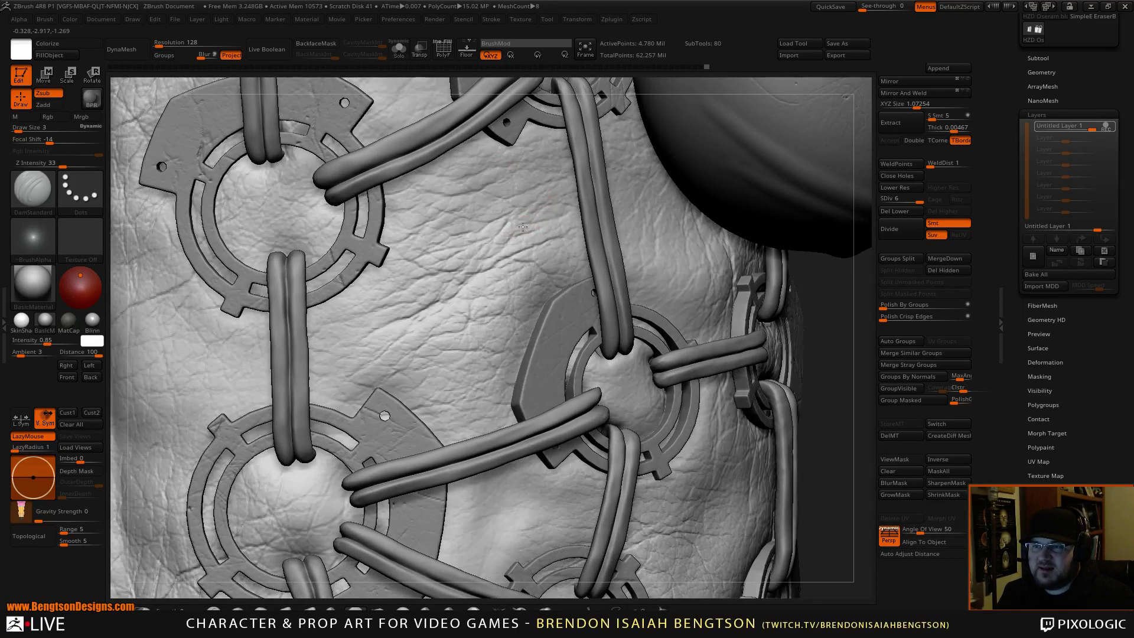
{"action": "mouse_move", "coordinate": [523, 226]}
{"action": "left_mouse_down"}
{"action": "mouse_move", "coordinate": [545, 220]}
{"action": "mouse_move", "coordinate": [526, 221]}
{"action": "mouse_move", "coordinate": [530, 209]}
{"action": "left_mouse_up"}
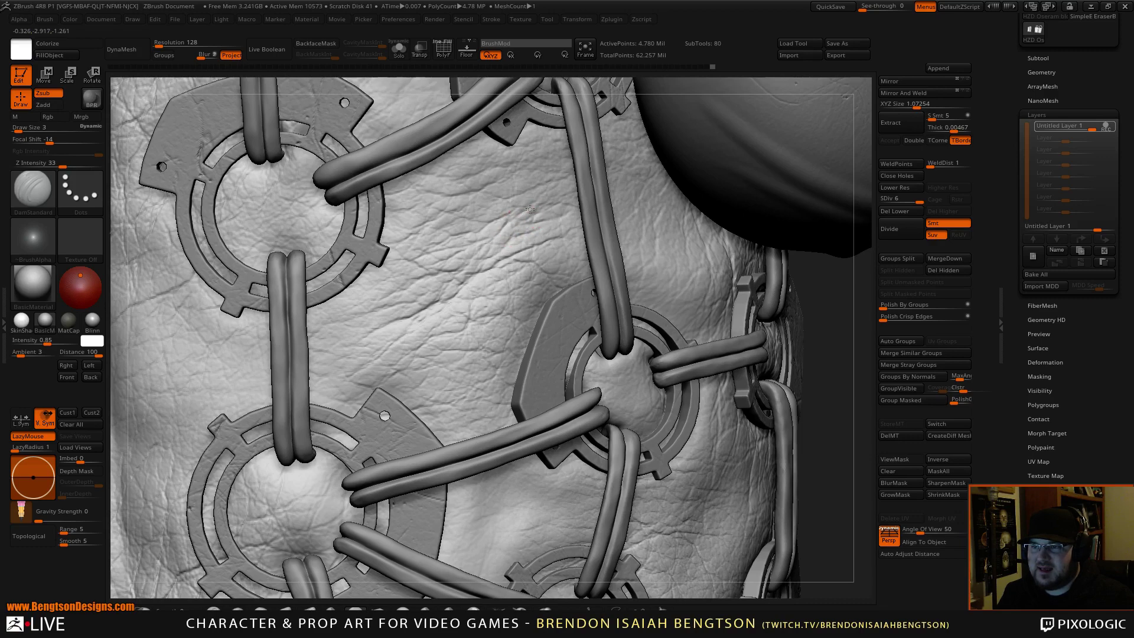
{"action": "mouse_move", "coordinate": [472, 237]}
{"action": "left_mouse_down"}
{"action": "mouse_move", "coordinate": [501, 217]}
{"action": "mouse_move", "coordinate": [474, 232]}
{"action": "mouse_move", "coordinate": [480, 220]}
{"action": "mouse_move", "coordinate": [465, 218]}
{"action": "mouse_move", "coordinate": [447, 237]}
{"action": "left_mouse_up"}
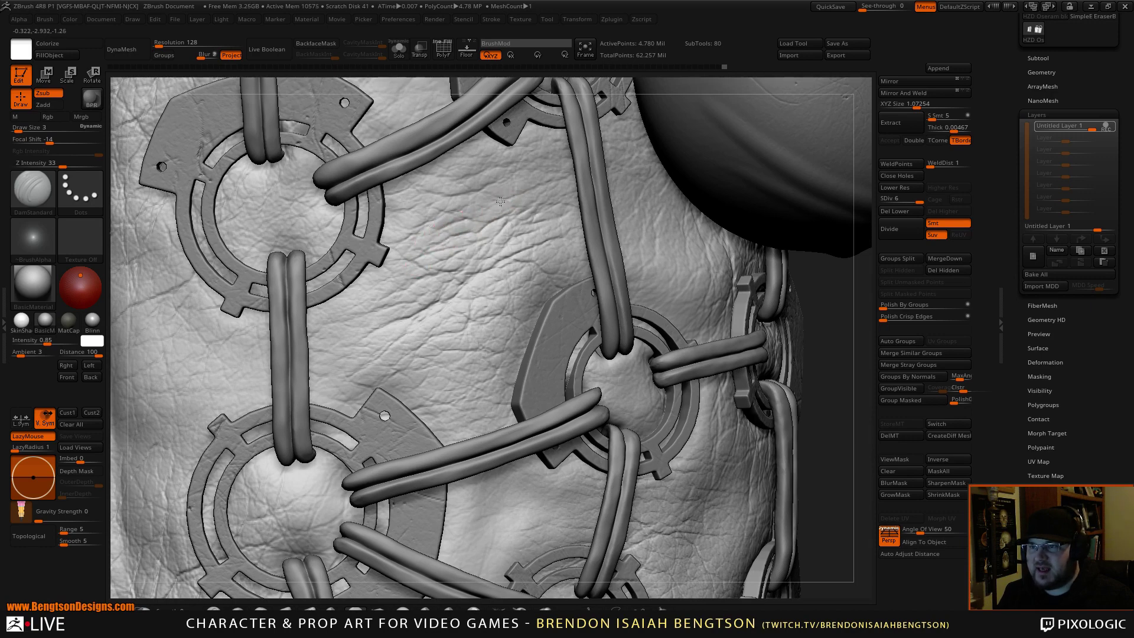
{"action": "left_click_drag", "start_coordinate": [554, 182], "coordinate": [501, 202]}
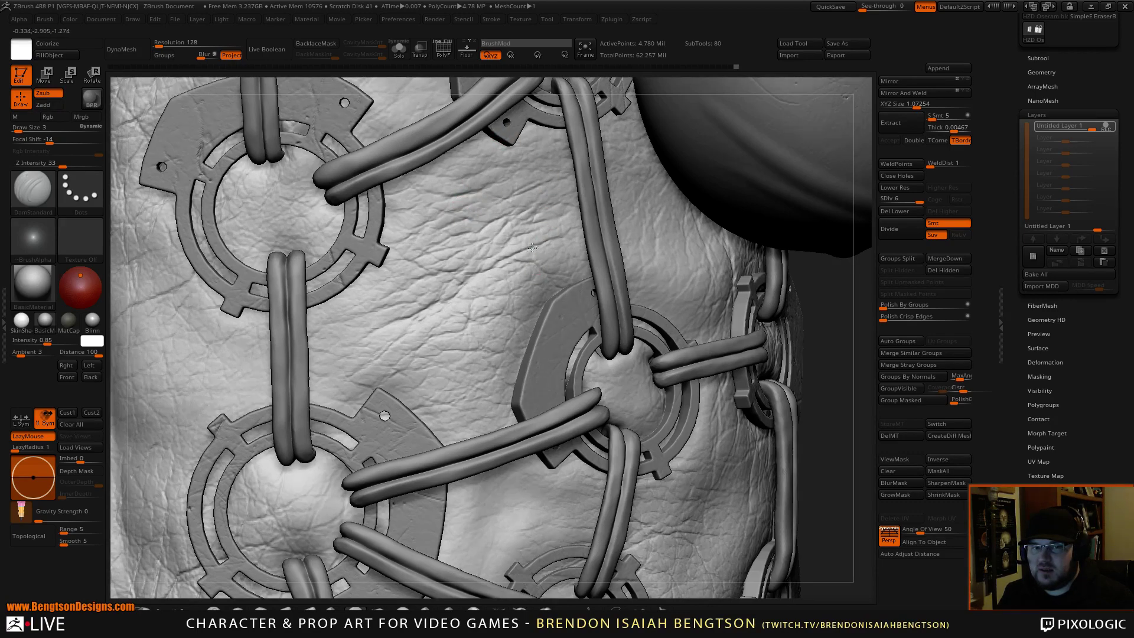
Step: Isolate the leather leg panel in Solo mode and frame the wrinkled area between the ring impressions
{"action": "right_click_drag", "start_coordinate": [532, 247], "coordinate": [531, 235]}
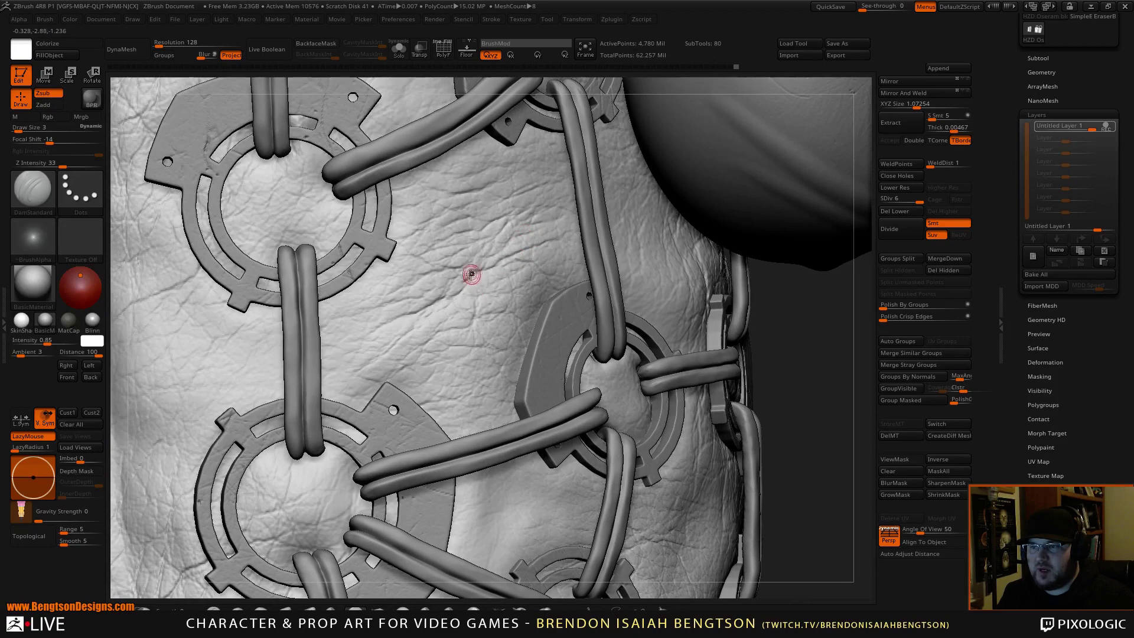
{"action": "right_click_drag", "start_coordinate": [468, 305], "coordinate": [480, 304]}
{"action": "right_click_drag", "start_coordinate": [520, 248], "coordinate": [512, 246]}
{"action": "key", "text": "alt+s"}
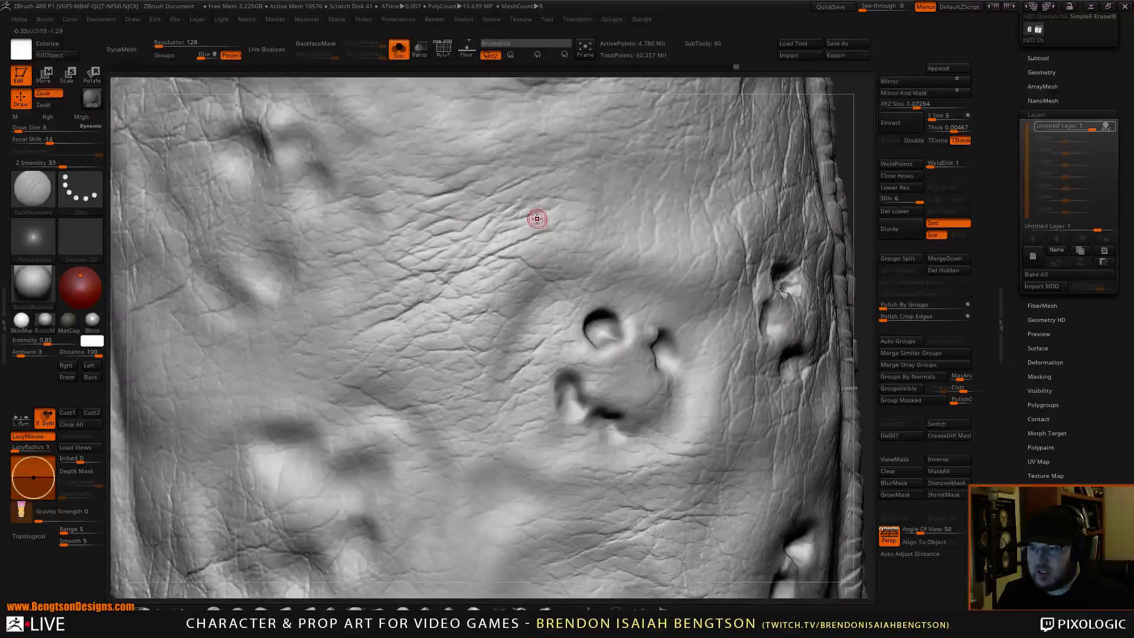
{"action": "right_click_drag", "start_coordinate": [542, 193], "coordinate": [530, 261], "text": "alt"}
{"action": "right_click_drag", "start_coordinate": [551, 312], "coordinate": [538, 297]}
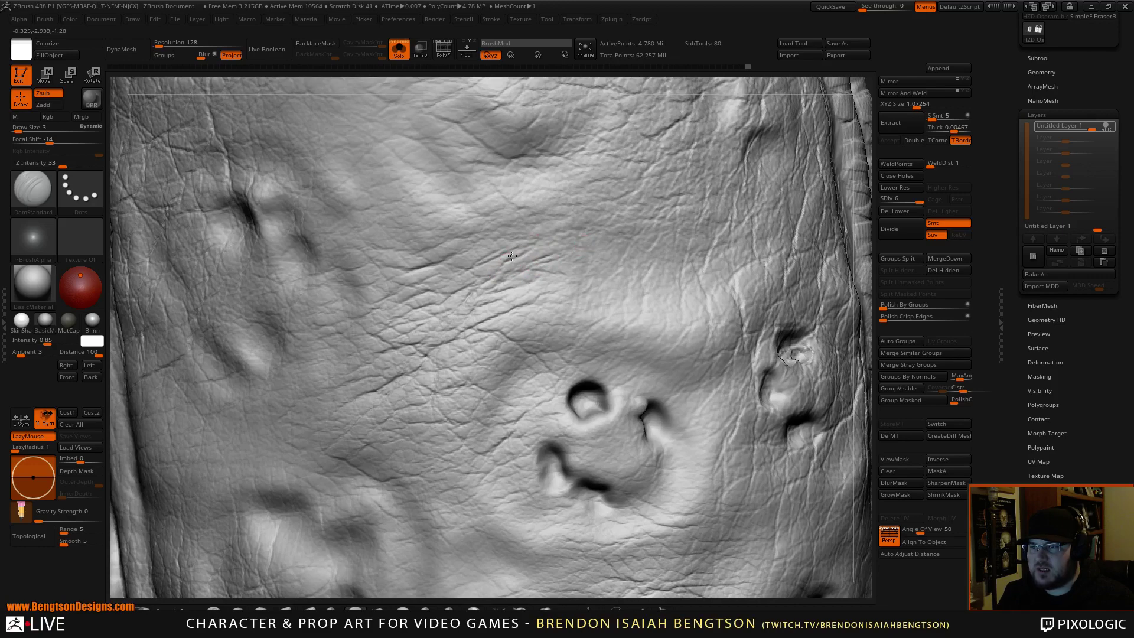
Step: Carve more fine diagonal creases between the ring impressions with the DamStandard brush and bring the hidden parts back into view
{"action": "left_click_drag", "start_coordinate": [552, 234], "coordinate": [536, 242]}
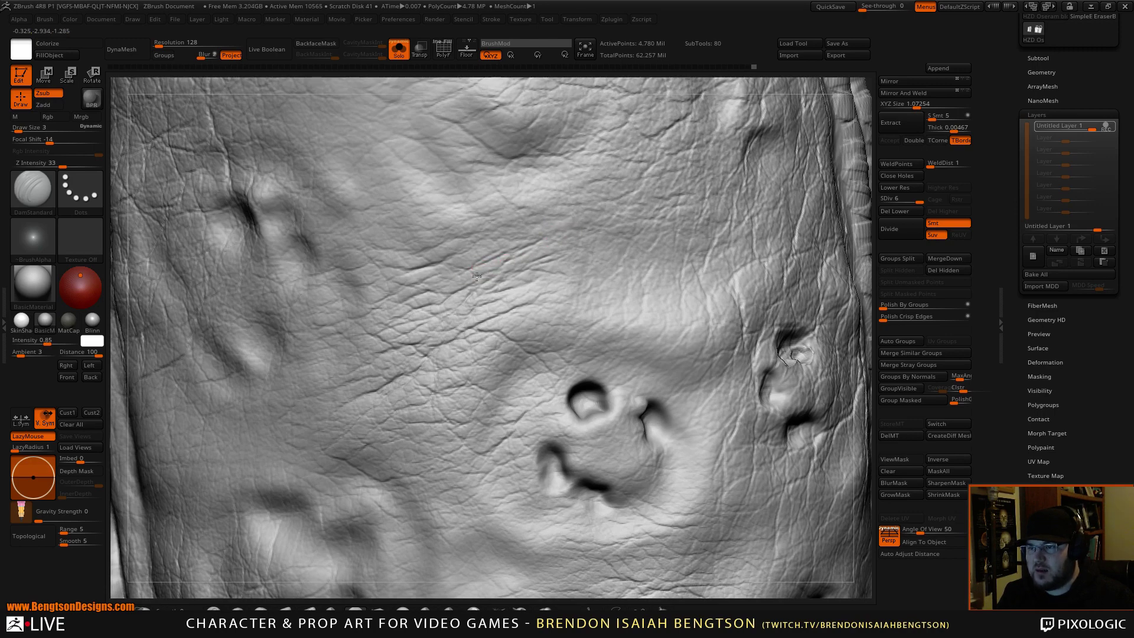
{"action": "key", "text": "ctrl"}
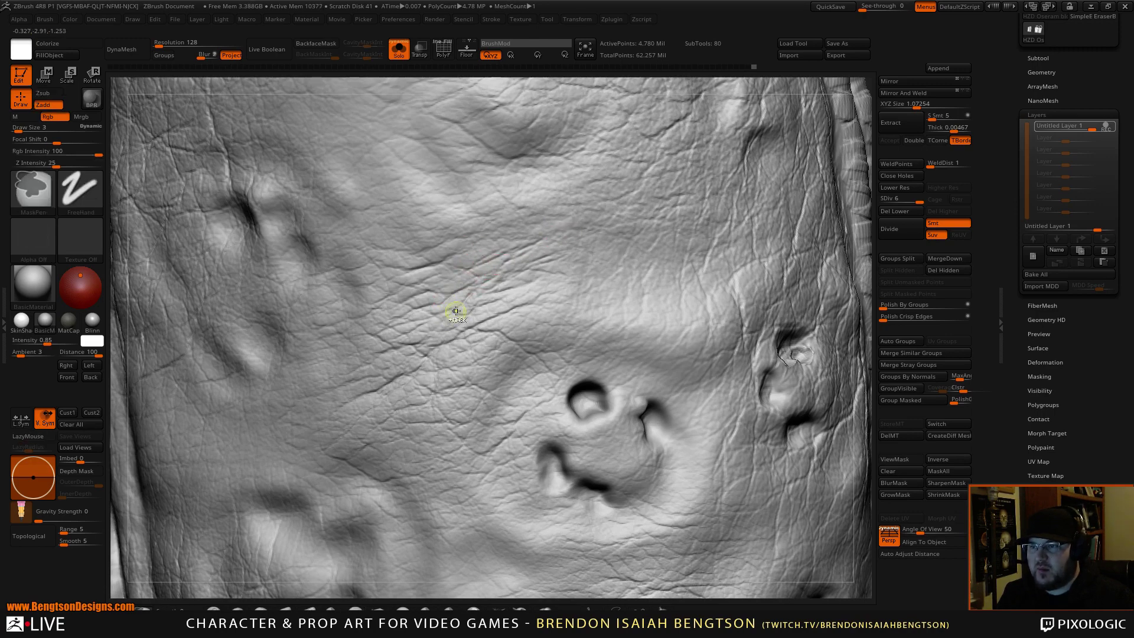
{"action": "right_click_drag", "start_coordinate": [456, 310], "coordinate": [484, 347]}
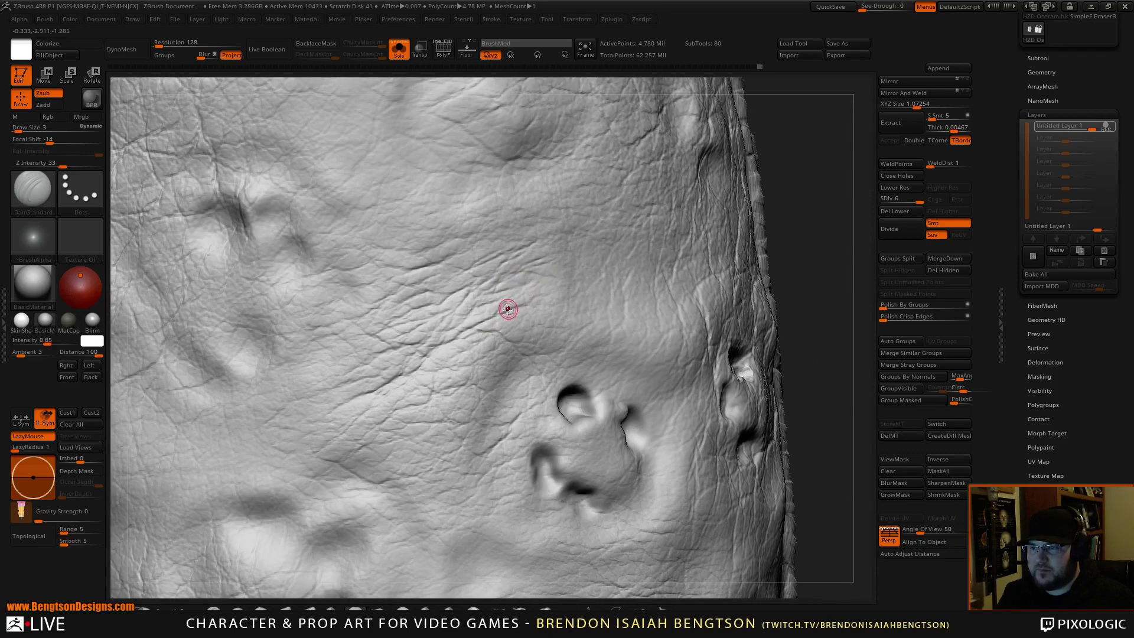
{"action": "right_click_drag", "start_coordinate": [575, 264], "coordinate": [575, 263]}
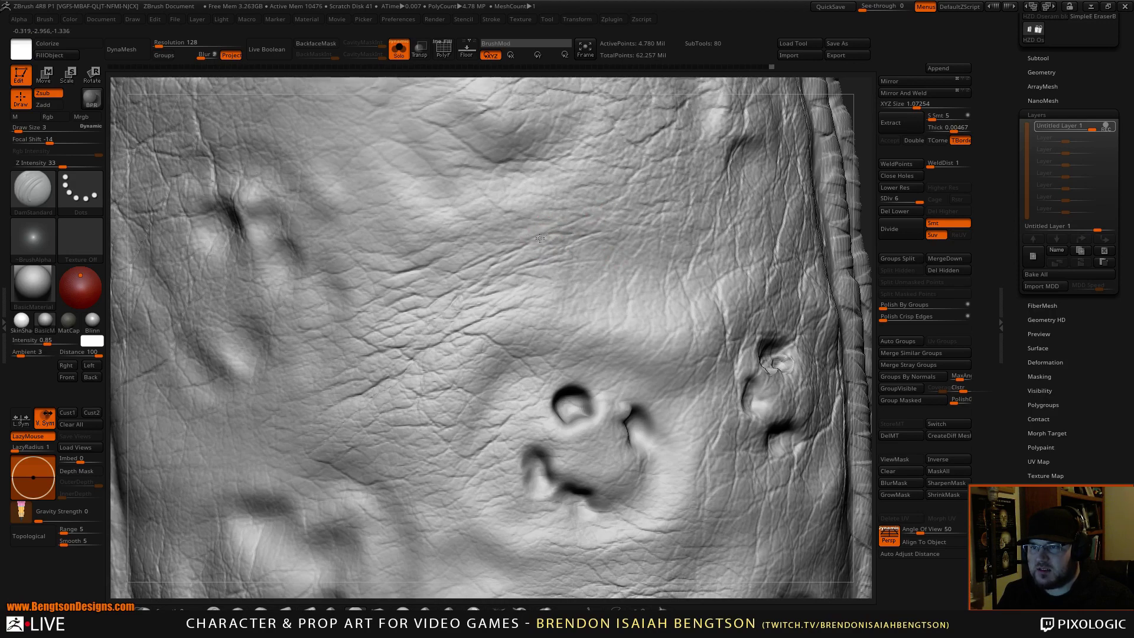
{"action": "left_click_drag", "start_coordinate": [583, 220], "coordinate": [601, 216]}
{"action": "mouse_move", "coordinate": [505, 351]}
{"action": "right_mouse_down", "text": "ctrl"}
{"action": "mouse_move", "coordinate": [507, 319]}
{"action": "mouse_move", "coordinate": [527, 358]}
{"action": "mouse_move", "coordinate": [537, 316]}
{"action": "mouse_move", "coordinate": [514, 316]}
{"action": "mouse_move", "coordinate": [517, 393]}
{"action": "mouse_move", "coordinate": [494, 344]}
{"action": "mouse_move", "coordinate": [484, 381]}
{"action": "right_mouse_up", "text": "ctrl"}
{"action": "right_click_drag", "start_coordinate": [485, 381], "coordinate": [524, 342], "text": "alt"}
{"action": "key", "text": "alt+s"}
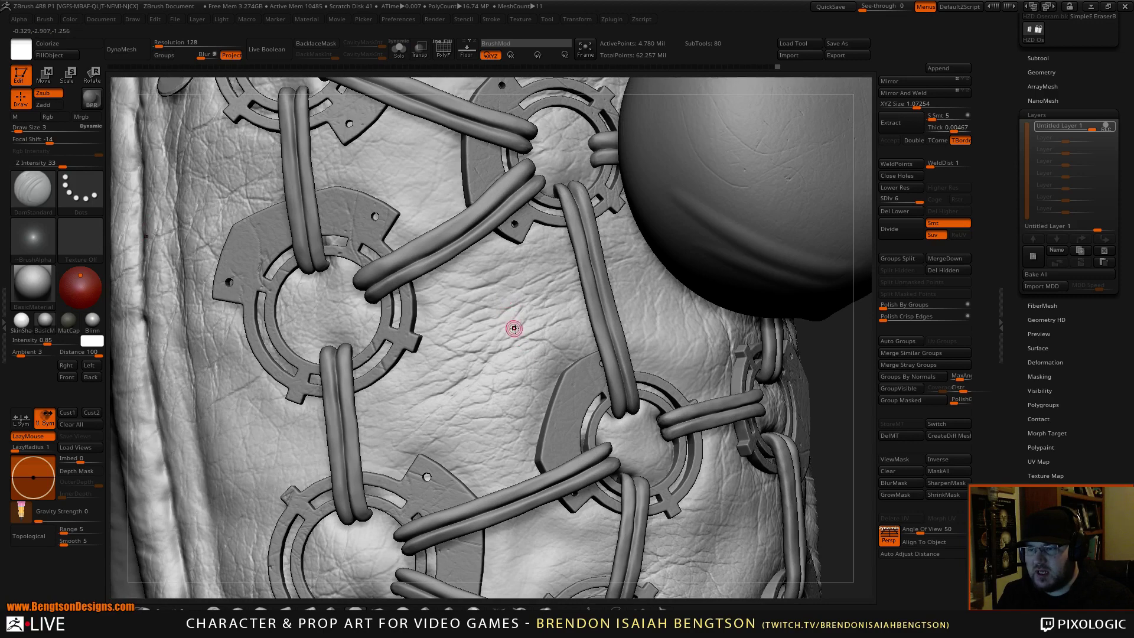
Step: Swell the leather folds beside the upper vertical lace with the Inflat brush at draw size 4 and Z intensity 10
{"action": "right_click_drag", "start_coordinate": [523, 336], "coordinate": [505, 354], "text": "ctrl"}
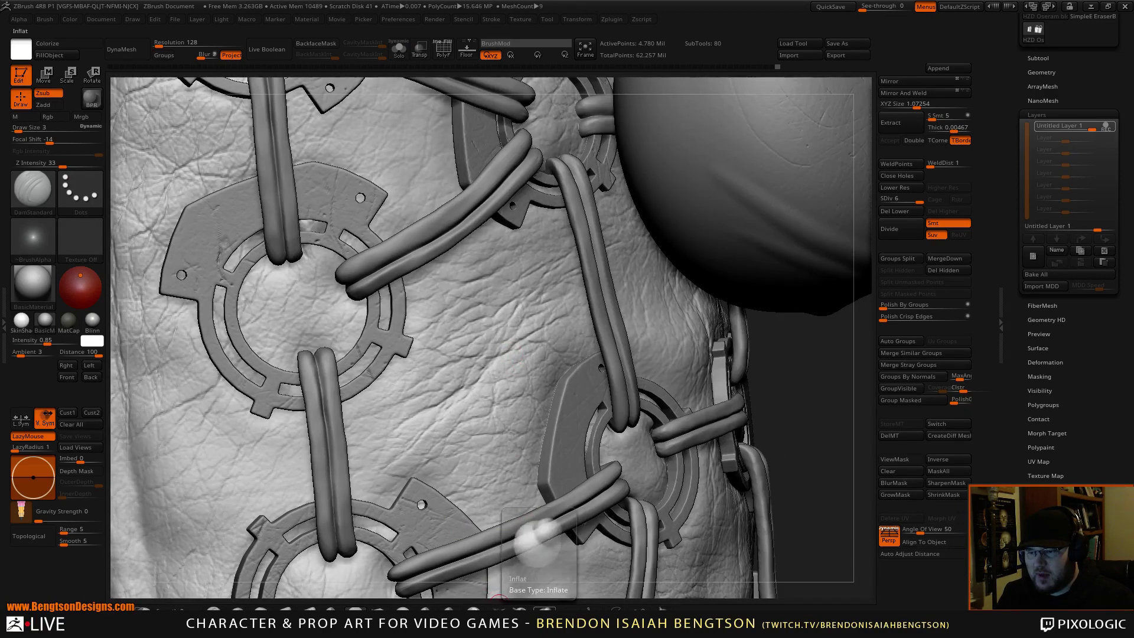
{"action": "left_click", "coordinate": [543, 609]}
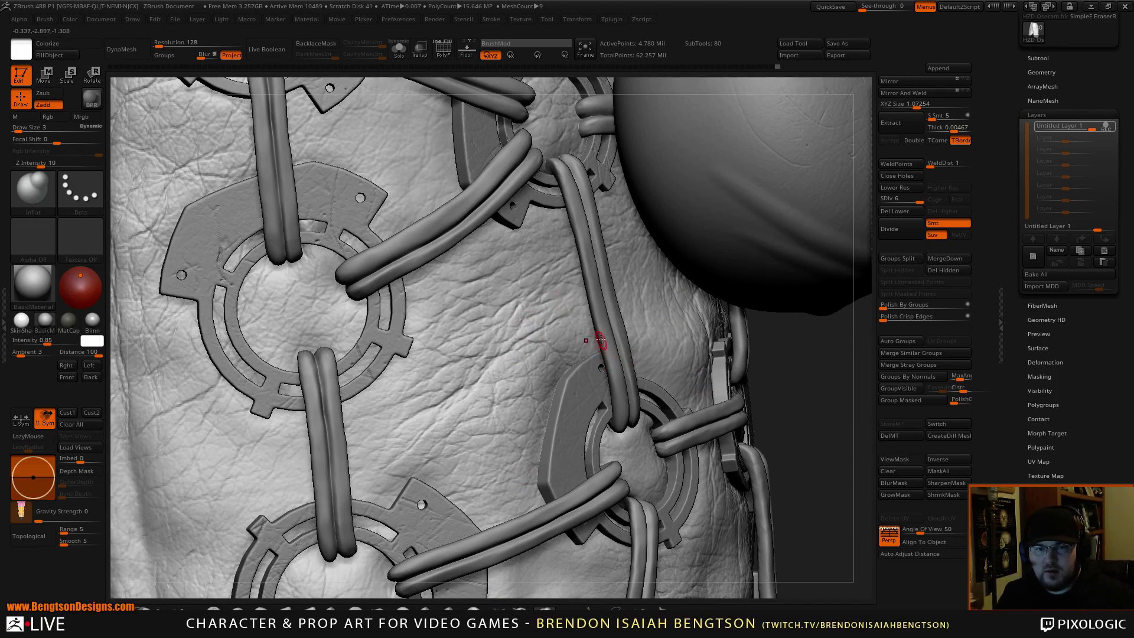
{"action": "right_click_drag", "start_coordinate": [534, 339], "coordinate": [523, 313], "text": "ctrl"}
{"action": "key", "text": "space"}
{"action": "mouse_move", "coordinate": [523, 312]}
{"action": "left_mouse_down"}
{"action": "mouse_move", "coordinate": [491, 311]}
{"action": "mouse_move", "coordinate": [506, 293]}
{"action": "mouse_move", "coordinate": [492, 320]}
{"action": "left_mouse_up"}
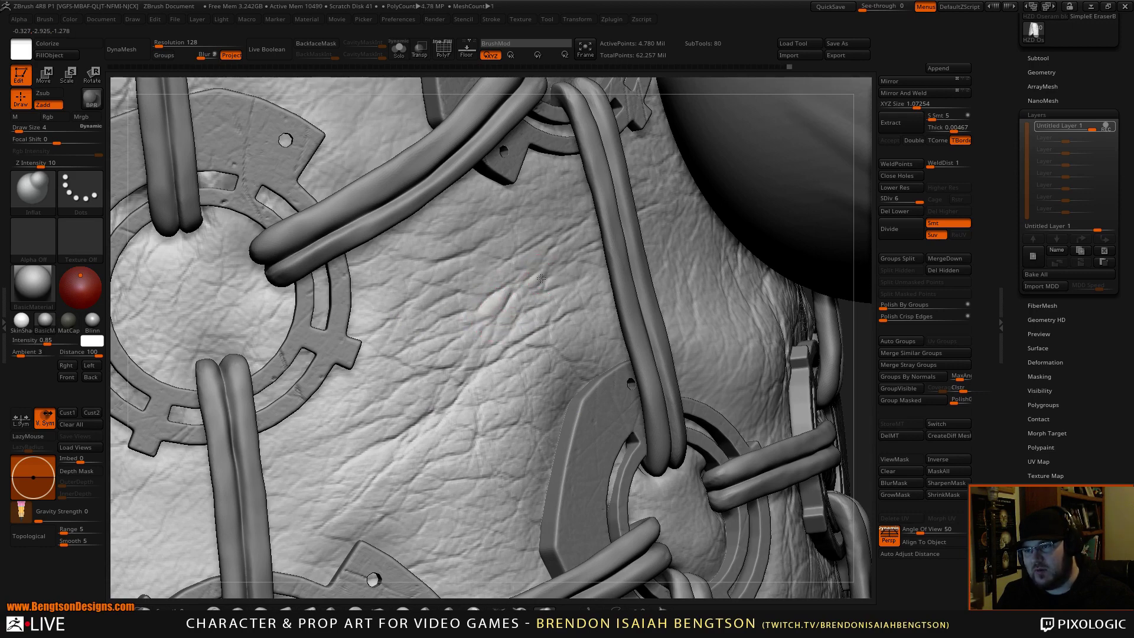
{"action": "left_click_drag", "start_coordinate": [541, 278], "coordinate": [504, 279]}
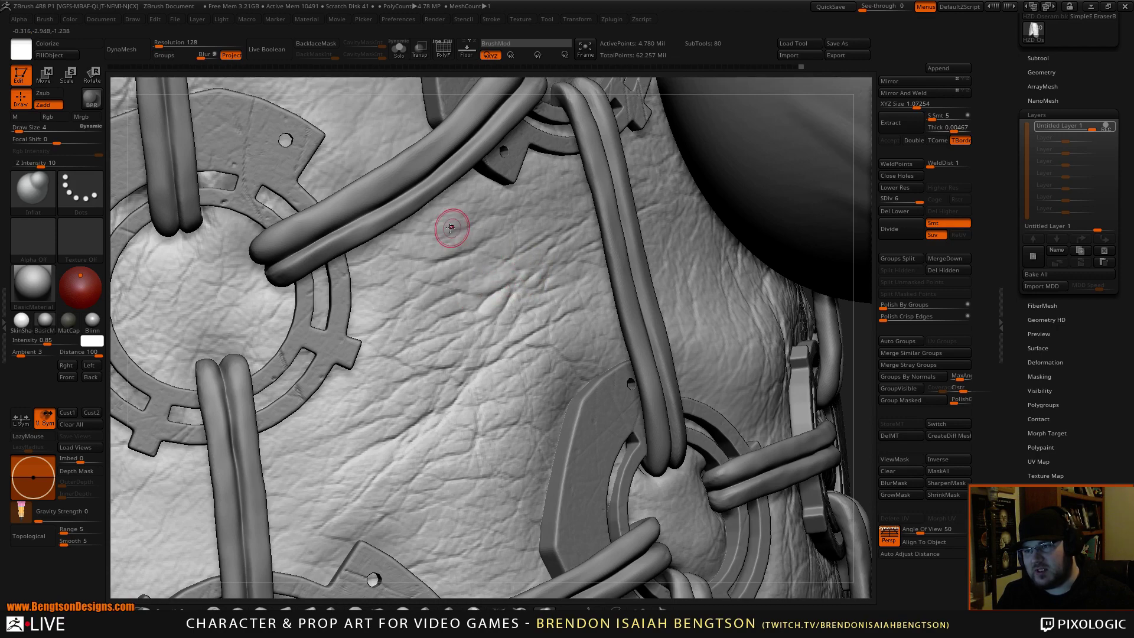
{"action": "left_click_drag", "start_coordinate": [543, 326], "coordinate": [532, 322]}
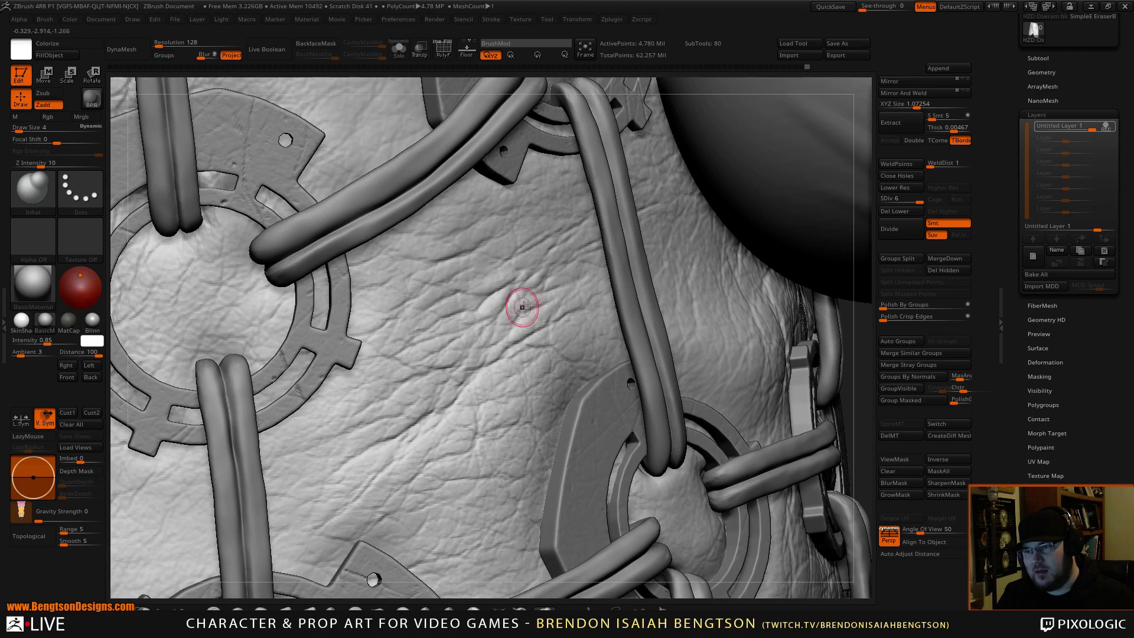
Step: Inflate the ridges between the creases across the middle of the wrinkled patch, working toward the large ring plate
{"action": "left_click_drag", "start_coordinate": [504, 338], "coordinate": [482, 343]}
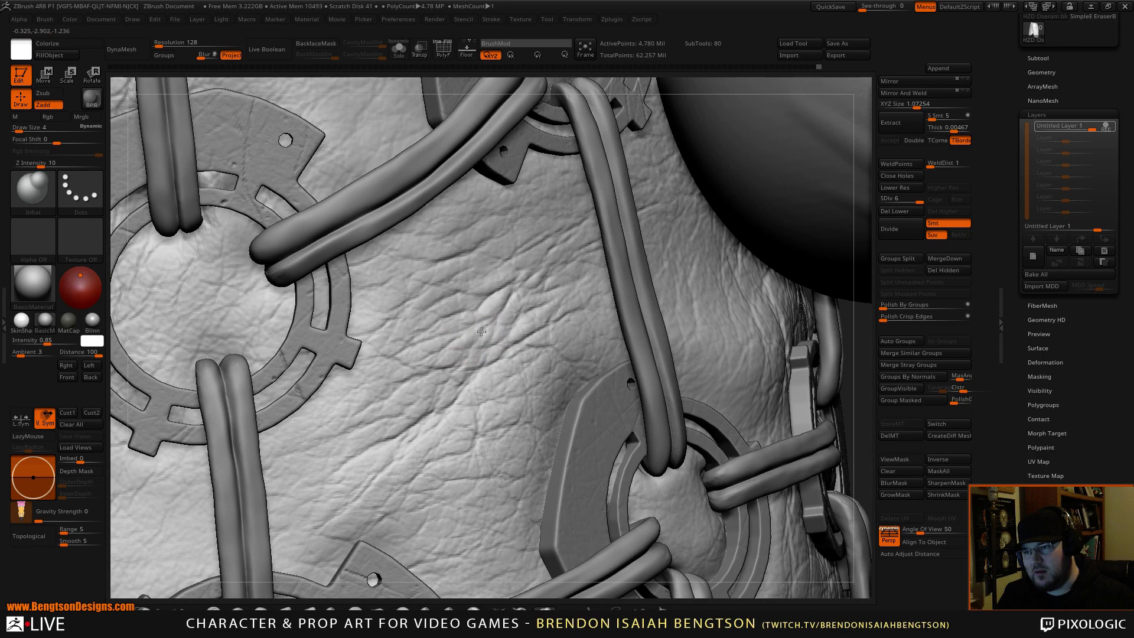
{"action": "left_click_drag", "start_coordinate": [440, 344], "coordinate": [424, 353]}
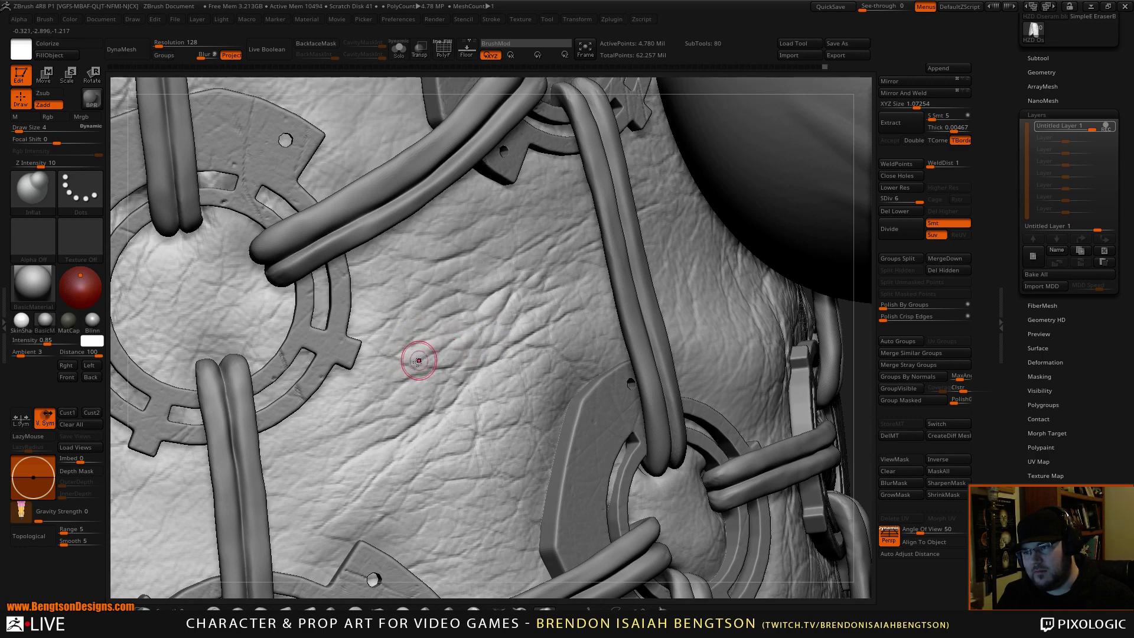
{"action": "left_click_drag", "start_coordinate": [393, 379], "coordinate": [412, 368]}
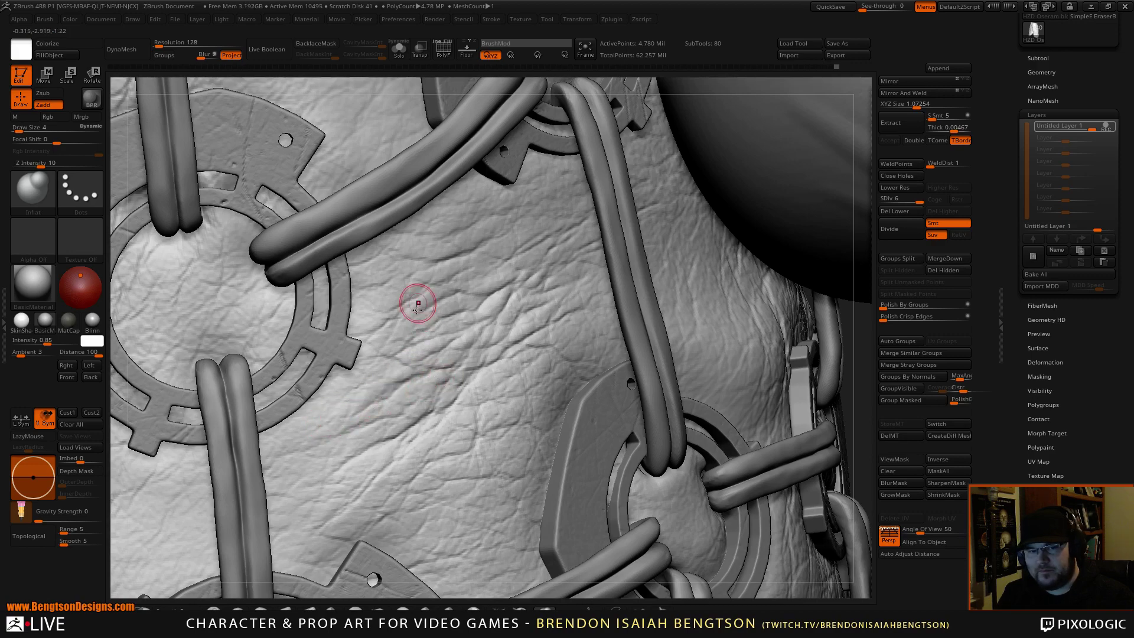
{"action": "left_click_drag", "start_coordinate": [451, 370], "coordinate": [471, 363]}
Step: Puff up the folds along the lower diagonal creases between the two ring plates with the Inflat brush
{"action": "right_click_drag", "start_coordinate": [465, 352], "coordinate": [433, 390]}
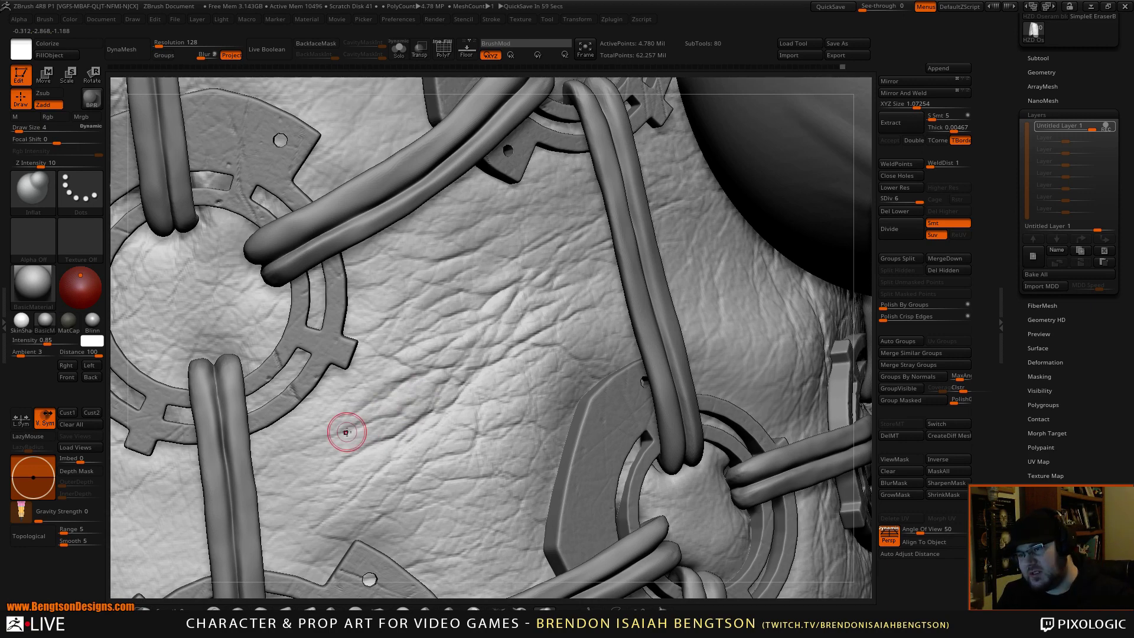
{"action": "left_click_drag", "start_coordinate": [539, 353], "coordinate": [512, 371]}
{"action": "left_click_drag", "start_coordinate": [510, 371], "coordinate": [471, 400]}
{"action": "mouse_move", "coordinate": [485, 397]}
{"action": "left_mouse_down"}
{"action": "mouse_move", "coordinate": [445, 420]}
{"action": "mouse_move", "coordinate": [476, 419]}
{"action": "mouse_move", "coordinate": [426, 438]}
{"action": "mouse_move", "coordinate": [454, 448]}
{"action": "mouse_move", "coordinate": [435, 458]}
{"action": "left_mouse_up"}
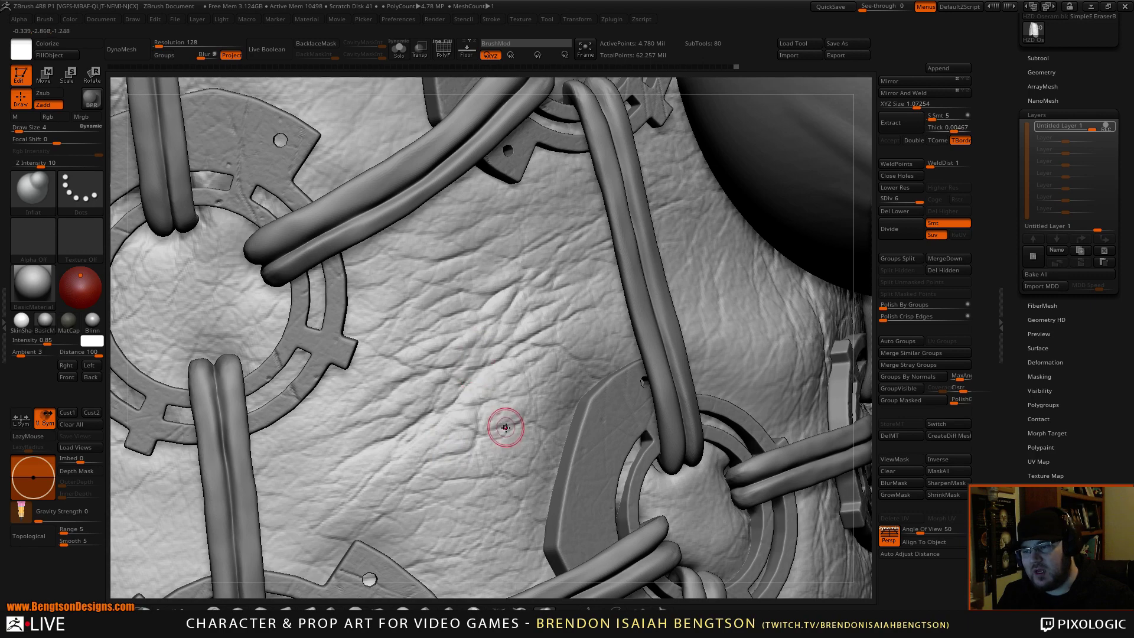
{"action": "left_click_drag", "start_coordinate": [505, 428], "coordinate": [498, 431]}
Step: Inflate the remaining folds near the diagonal and vertical laces, then the bare leather beside the lower vertical lace
{"action": "mouse_move", "coordinate": [559, 283]}
{"action": "left_mouse_down"}
{"action": "mouse_move", "coordinate": [594, 268]}
{"action": "mouse_move", "coordinate": [543, 258]}
{"action": "mouse_move", "coordinate": [490, 289]}
{"action": "mouse_move", "coordinate": [485, 270]}
{"action": "mouse_move", "coordinate": [467, 278]}
{"action": "mouse_move", "coordinate": [481, 271]}
{"action": "mouse_move", "coordinate": [448, 322]}
{"action": "mouse_move", "coordinate": [418, 334]}
{"action": "mouse_move", "coordinate": [465, 324]}
{"action": "mouse_move", "coordinate": [429, 342]}
{"action": "mouse_move", "coordinate": [440, 336]}
{"action": "left_mouse_up"}
{"action": "mouse_move", "coordinate": [525, 303]}
{"action": "left_mouse_down"}
{"action": "mouse_move", "coordinate": [514, 319]}
{"action": "mouse_move", "coordinate": [542, 297]}
{"action": "mouse_move", "coordinate": [568, 334]}
{"action": "mouse_move", "coordinate": [545, 376]}
{"action": "left_mouse_up"}
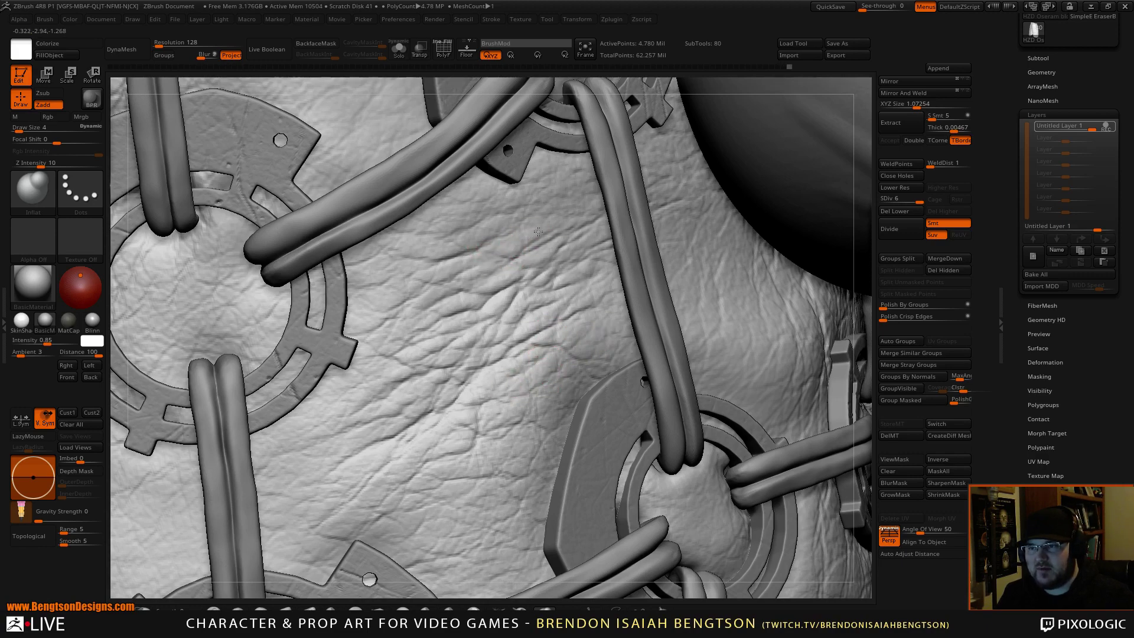
{"action": "left_click_drag", "start_coordinate": [573, 216], "coordinate": [577, 213]}
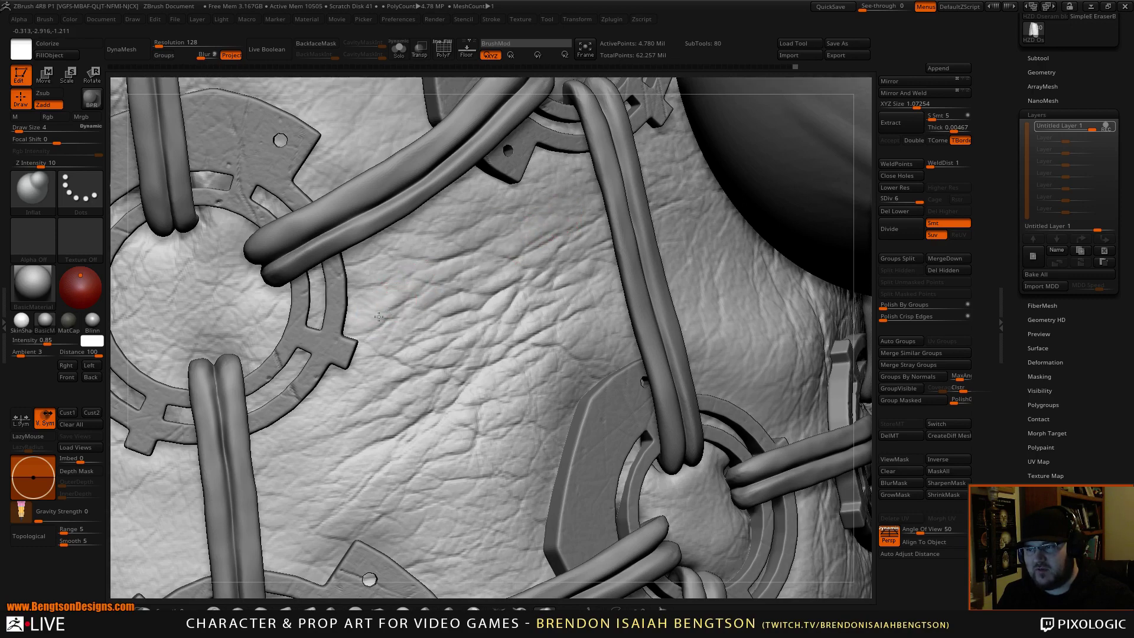
{"action": "left_click_drag", "start_coordinate": [424, 266], "coordinate": [419, 268]}
{"action": "left_click_drag", "start_coordinate": [456, 238], "coordinate": [415, 254]}
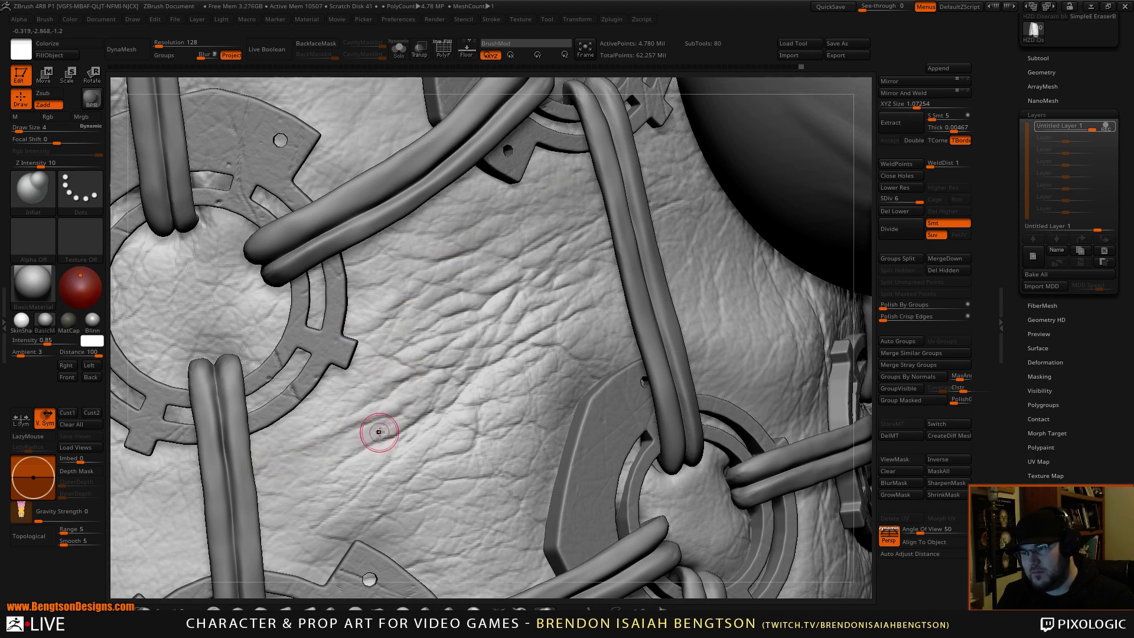
{"action": "mouse_move", "coordinate": [379, 432]}
{"action": "left_mouse_down"}
{"action": "mouse_move", "coordinate": [280, 495]}
{"action": "mouse_move", "coordinate": [361, 436]}
{"action": "mouse_move", "coordinate": [328, 508]}
{"action": "left_mouse_up"}
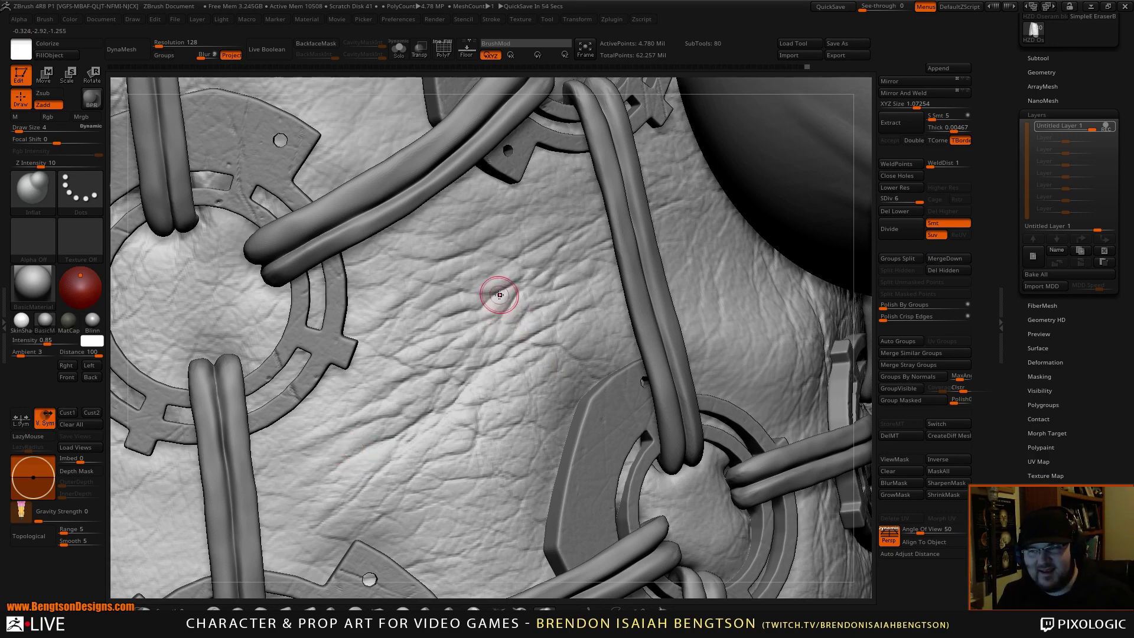
Step: Examine the wrinkled leg panel up close, at half-figure distance and from the side to judge the leather detail
{"action": "right_click_drag", "start_coordinate": [506, 354], "coordinate": [498, 351]}
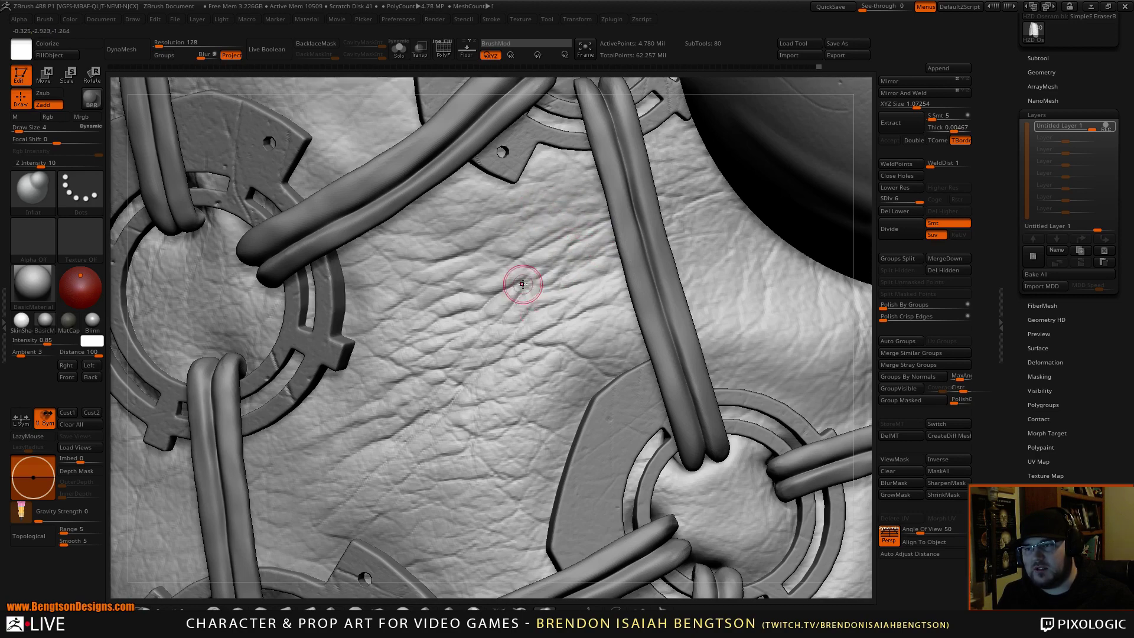
{"action": "right_click_drag", "start_coordinate": [560, 284], "coordinate": [529, 369], "text": "alt"}
{"action": "right_click_drag", "start_coordinate": [810, 417], "coordinate": [786, 457], "text": "alt"}
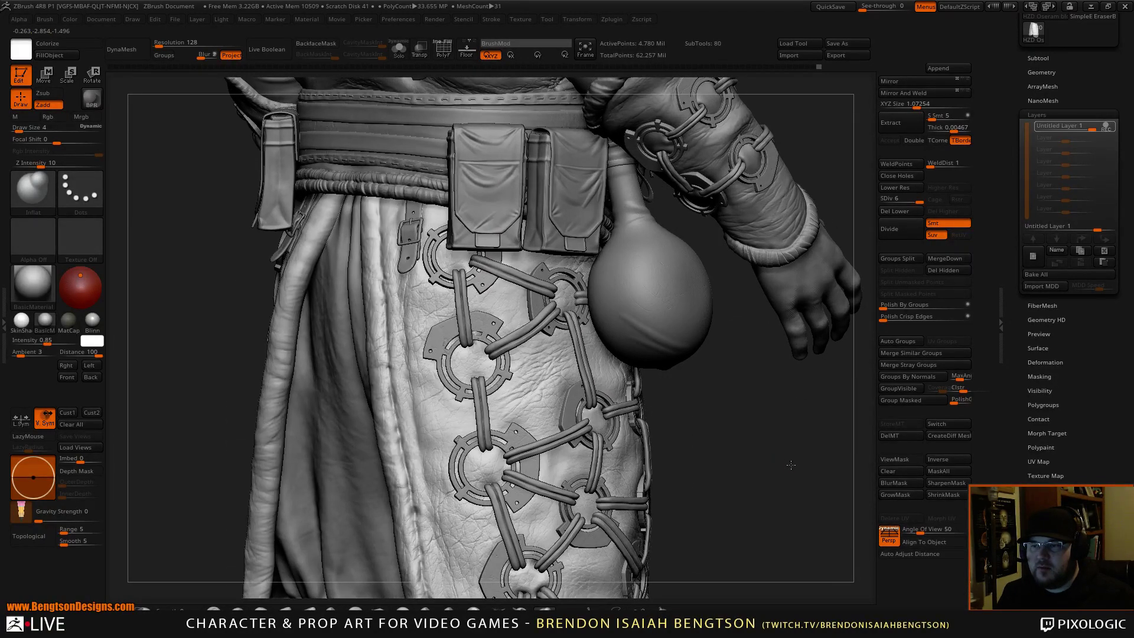
{"action": "mouse_move", "coordinate": [788, 415]}
{"action": "right_mouse_down", "text": "ctrl"}
{"action": "mouse_move", "coordinate": [781, 435]}
{"action": "mouse_move", "coordinate": [780, 408]}
{"action": "right_mouse_up", "text": "ctrl"}
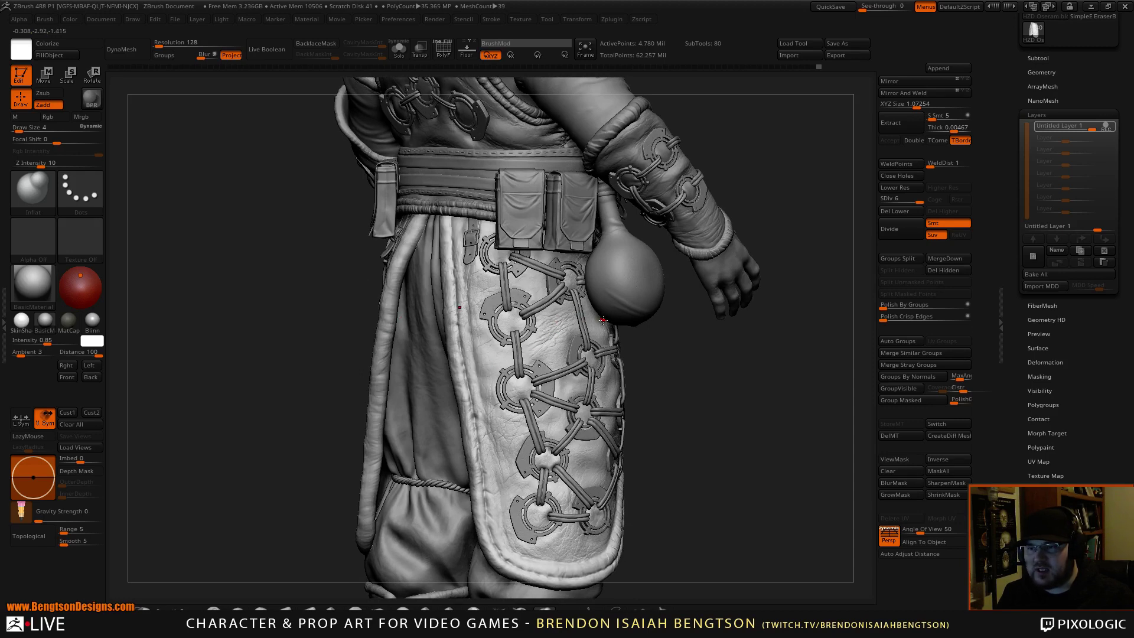
{"action": "right_click_drag", "start_coordinate": [713, 354], "coordinate": [683, 356]}
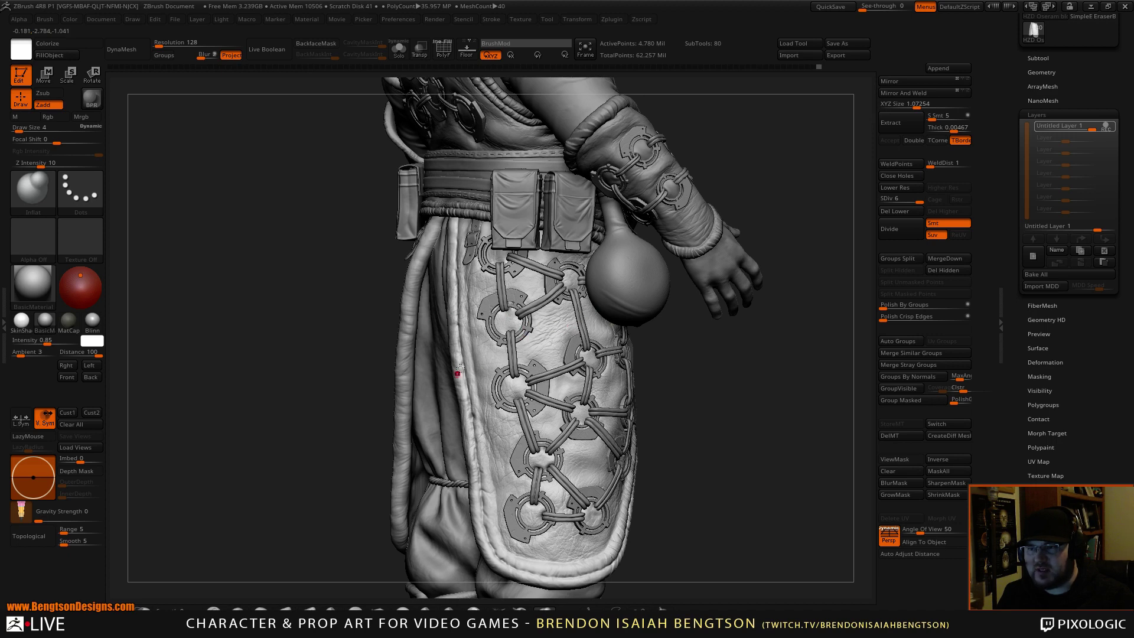
{"action": "mouse_move", "coordinate": [711, 372]}
{"action": "left_mouse_down"}
{"action": "mouse_move", "coordinate": [736, 371]}
{"action": "mouse_move", "coordinate": [686, 377]}
{"action": "left_mouse_up"}
{"action": "left_click_drag", "start_coordinate": [688, 381], "coordinate": [714, 370]}
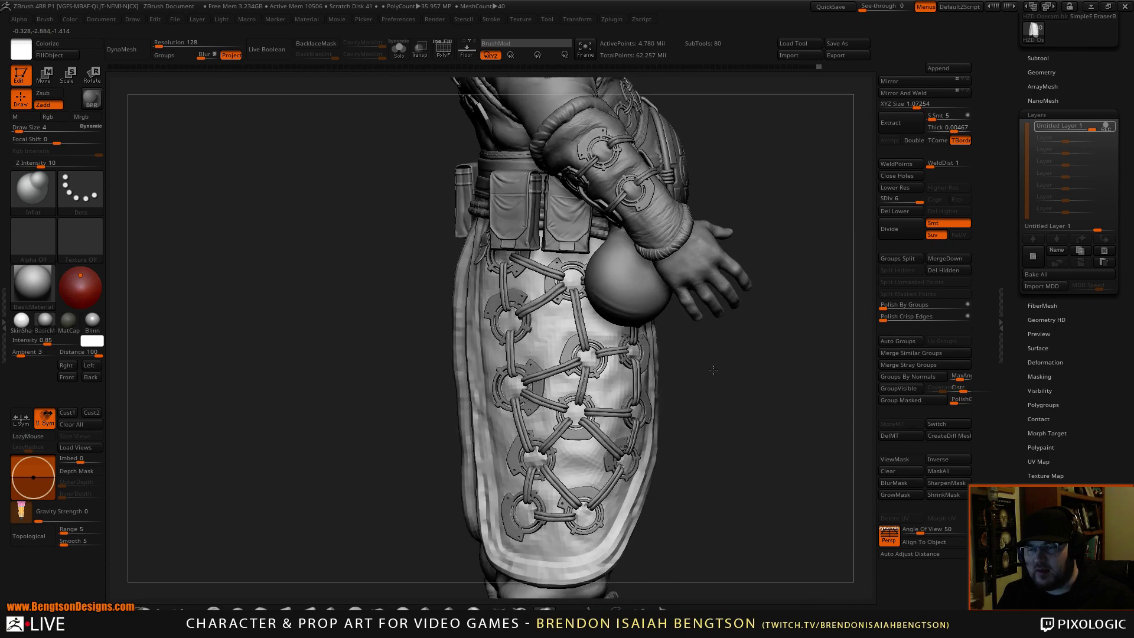
{"action": "left_click_drag", "start_coordinate": [742, 428], "coordinate": [777, 623], "text": "alt"}
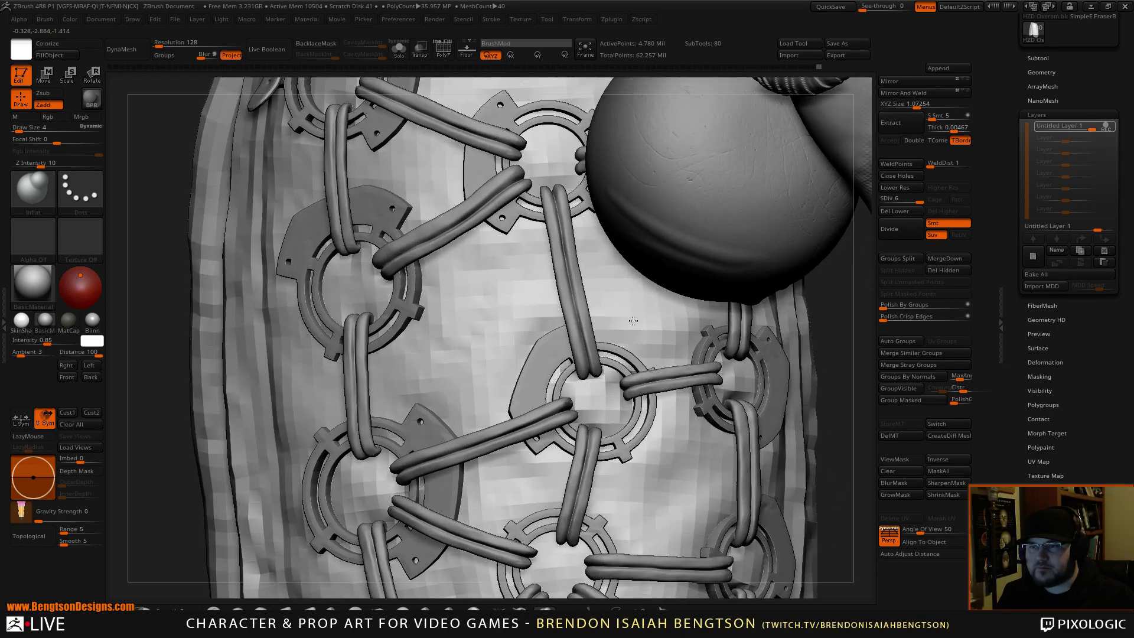
Step: Isolate the leather leg panel in Solo mode and switch to the DamStandard brush
{"action": "key", "text": "alt+s"}
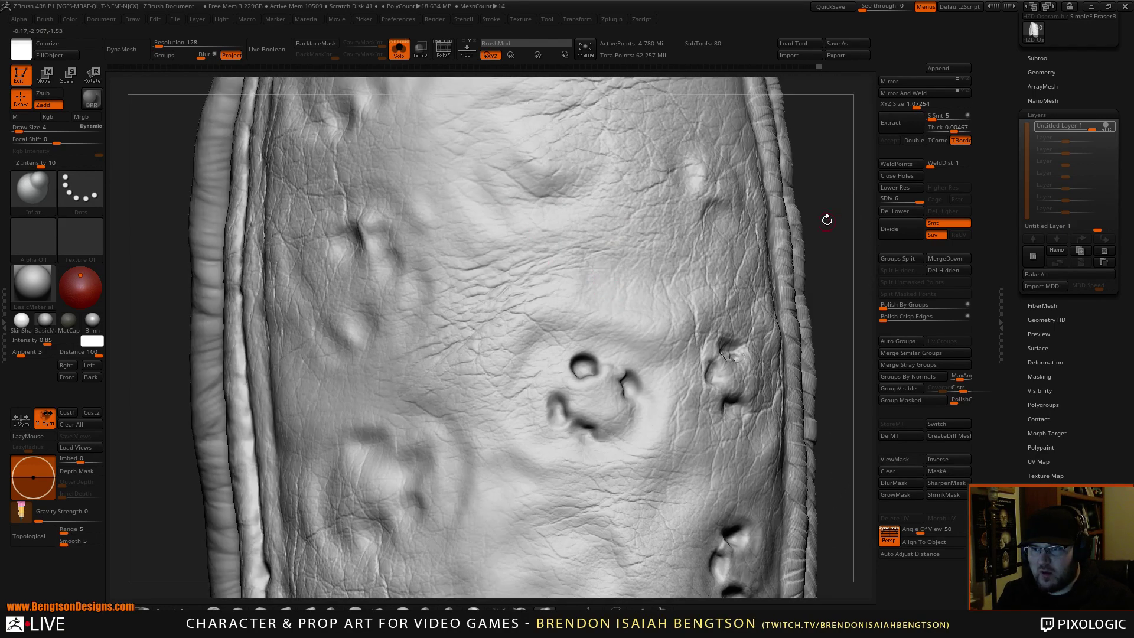
{"action": "mouse_move", "coordinate": [827, 220]}
{"action": "left_mouse_down", "text": "alt"}
{"action": "mouse_move", "coordinate": [740, 207]}
{"action": "mouse_move", "coordinate": [780, 251]}
{"action": "mouse_move", "coordinate": [826, 232]}
{"action": "mouse_move", "coordinate": [811, 216]}
{"action": "left_mouse_up", "text": "alt"}
{"action": "key", "text": "b"}
{"action": "key", "text": "d"}
{"action": "key", "text": "s"}
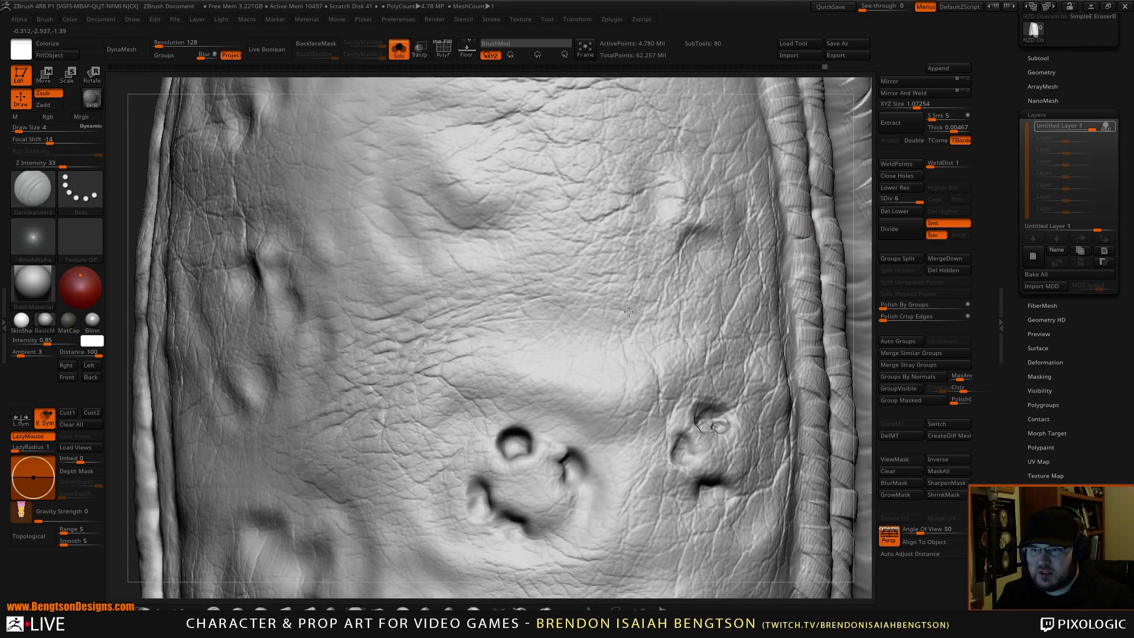
Step: Enable transparency to locate the leather behind the flask and hand, then isolate the panel again and frame that area
{"action": "right_click_drag", "start_coordinate": [617, 318], "coordinate": [649, 325]}
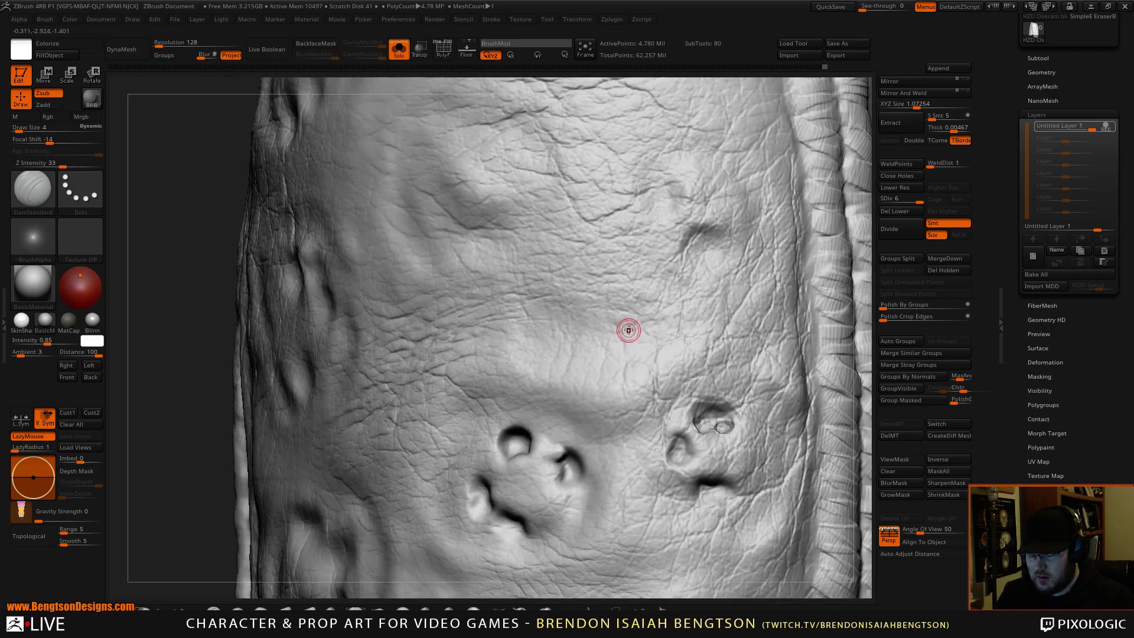
{"action": "key", "text": "alt+s"}
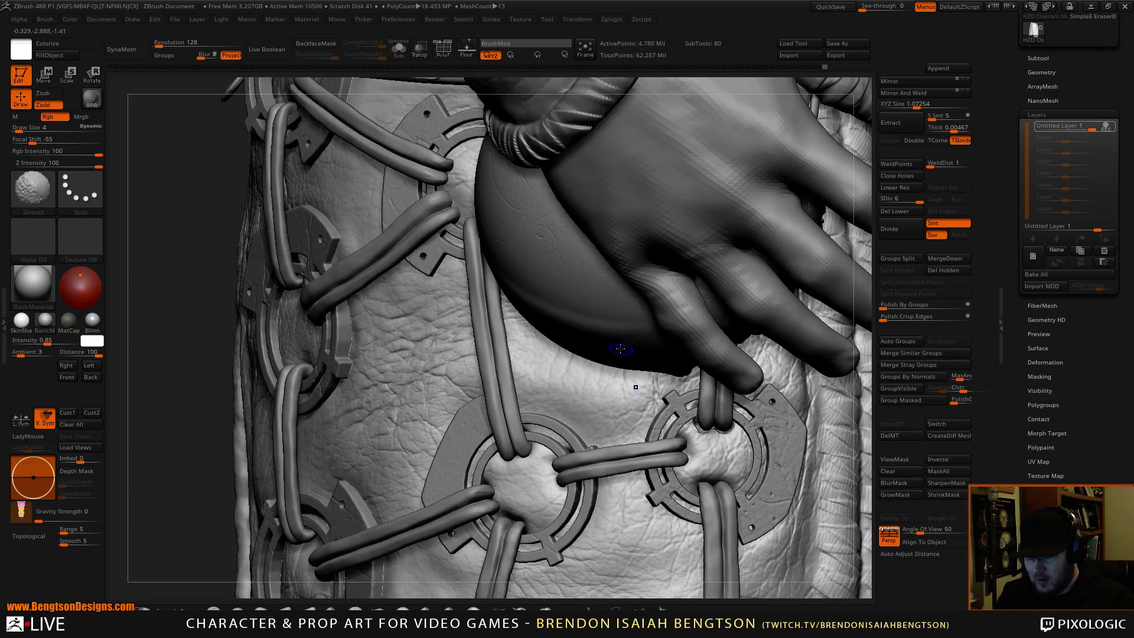
{"action": "key", "text": "shift+t"}
{"action": "mouse_move", "coordinate": [642, 352]}
{"action": "right_mouse_down"}
{"action": "mouse_move", "coordinate": [580, 341]}
{"action": "mouse_move", "coordinate": [663, 320]}
{"action": "mouse_move", "coordinate": [679, 350]}
{"action": "right_mouse_up"}
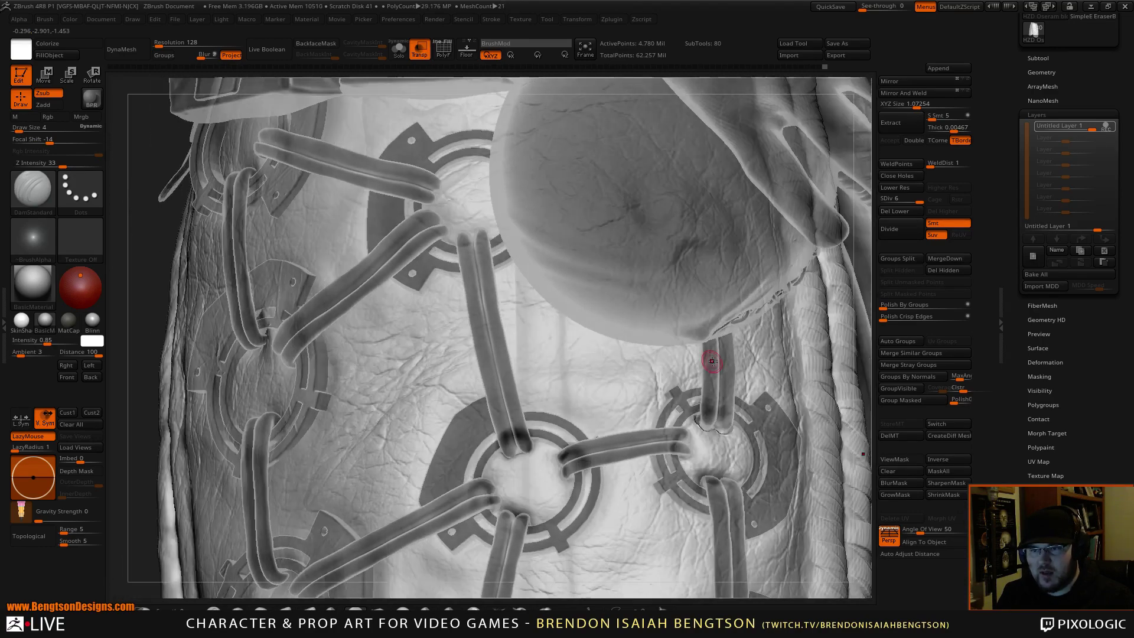
{"action": "key", "text": "shift+s"}
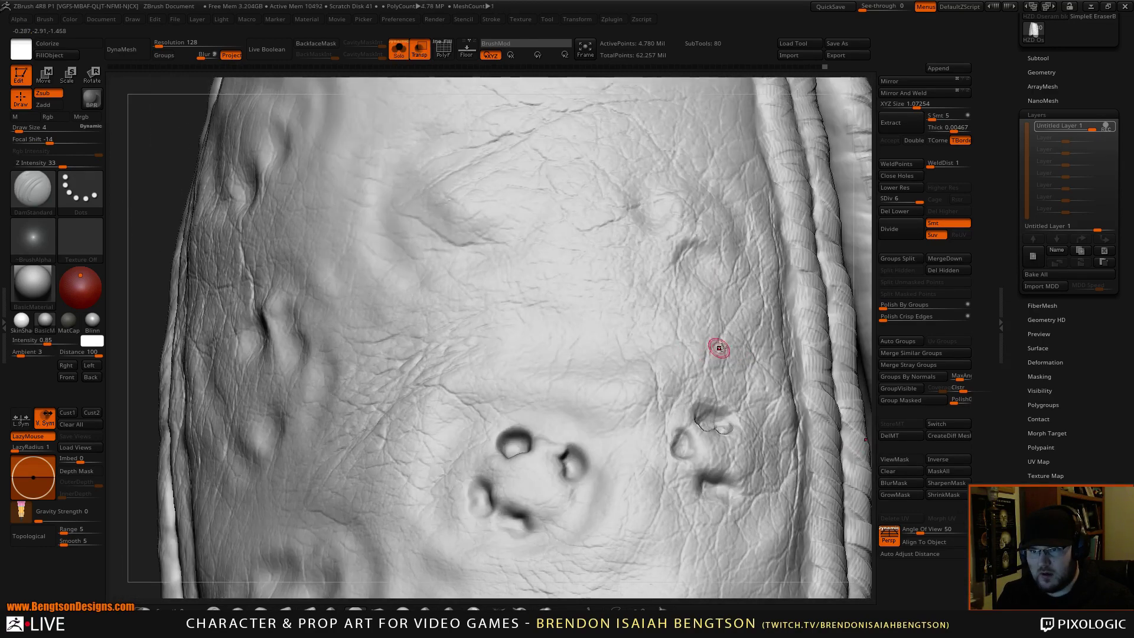
{"action": "mouse_move", "coordinate": [703, 304]}
{"action": "right_mouse_down"}
{"action": "mouse_move", "coordinate": [618, 321]}
{"action": "mouse_move", "coordinate": [612, 349]}
{"action": "mouse_move", "coordinate": [628, 331]}
{"action": "mouse_move", "coordinate": [575, 333]}
{"action": "mouse_move", "coordinate": [602, 373]}
{"action": "mouse_move", "coordinate": [603, 355]}
{"action": "right_mouse_up"}
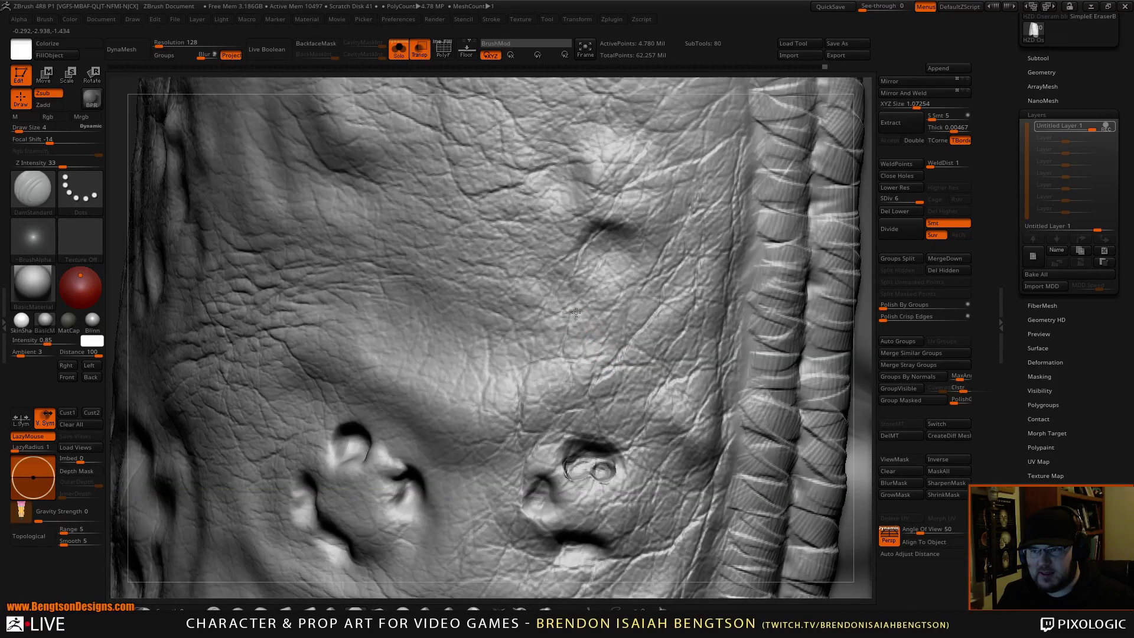
Step: Carve fine creases across the smooth leather above the ring impression nearest the braided trim with the DamStandard brush
{"action": "left_click_drag", "start_coordinate": [603, 313], "coordinate": [537, 313]}
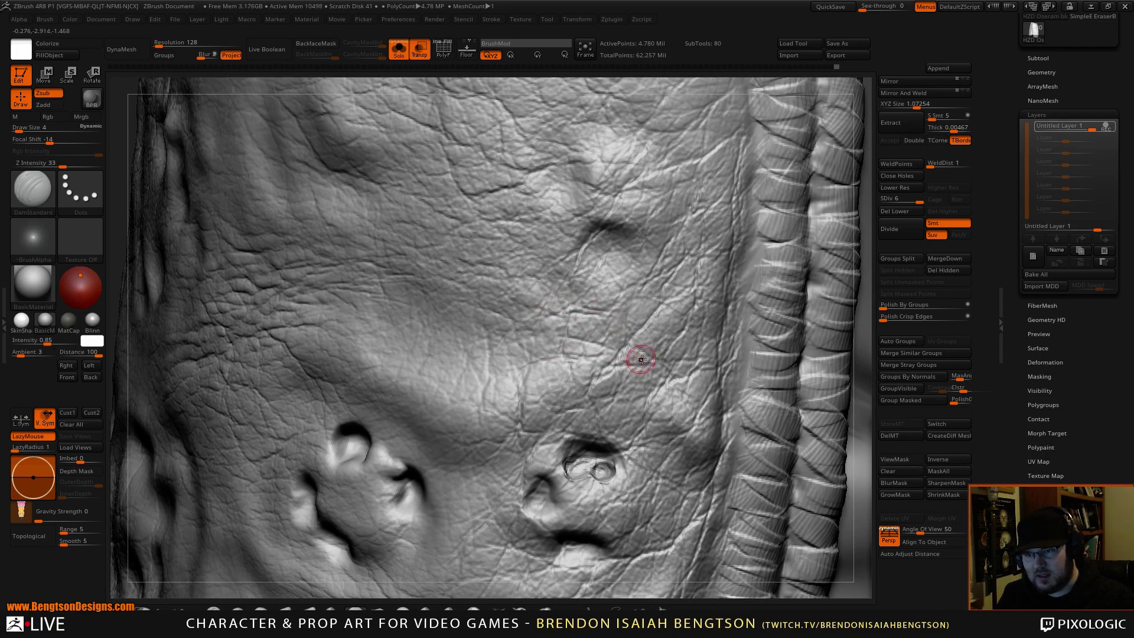
{"action": "mouse_move", "coordinate": [657, 361]}
{"action": "left_mouse_down"}
{"action": "mouse_move", "coordinate": [626, 344]}
{"action": "mouse_move", "coordinate": [555, 336]}
{"action": "left_mouse_up"}
{"action": "left_click_drag", "start_coordinate": [551, 337], "coordinate": [647, 356]}
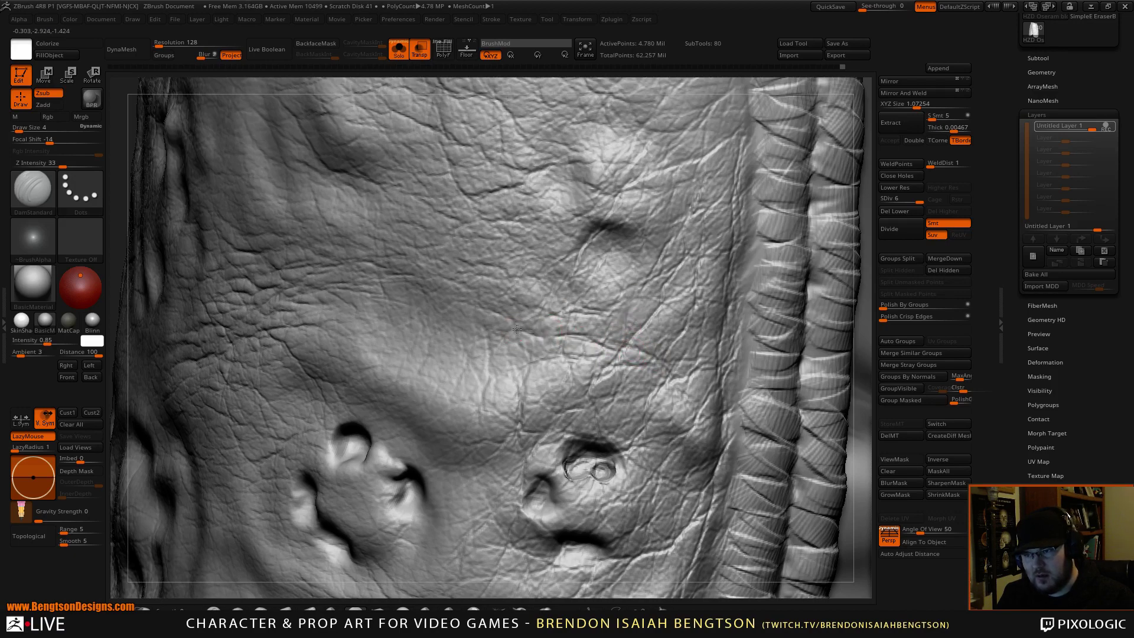
{"action": "left_click_drag", "start_coordinate": [478, 311], "coordinate": [514, 325]}
{"action": "left_click_drag", "start_coordinate": [513, 328], "coordinate": [530, 347]}
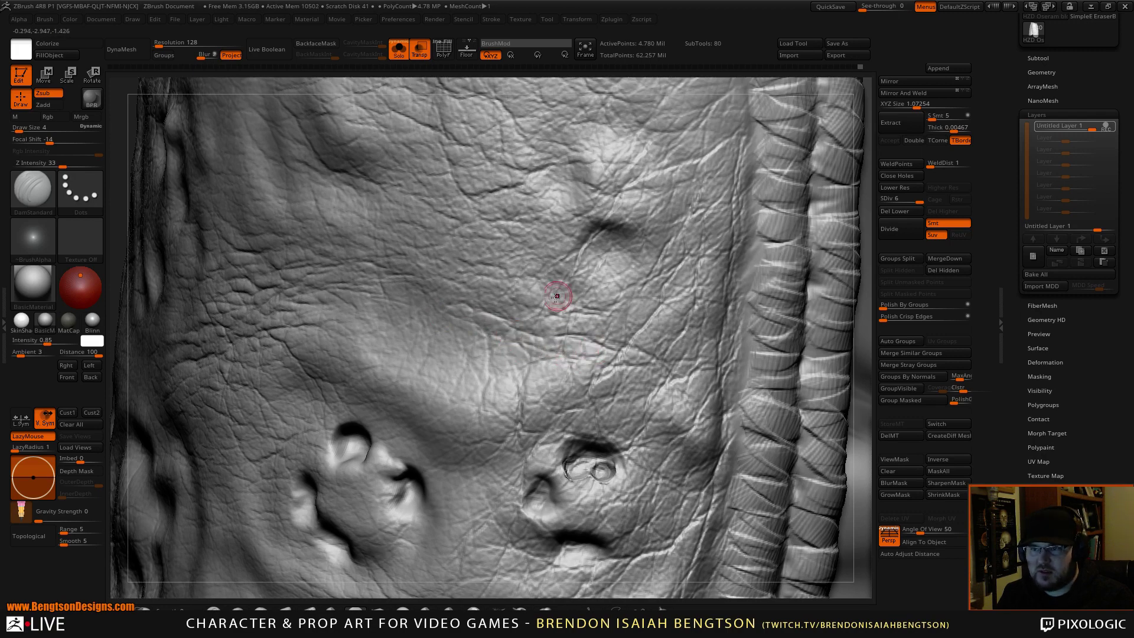
Step: Carve short fine creases into the smoother leather between the upper dimple and the ring impression
{"action": "mouse_move", "coordinate": [561, 318]}
{"action": "left_mouse_down"}
{"action": "mouse_move", "coordinate": [481, 286]}
{"action": "mouse_move", "coordinate": [513, 278]}
{"action": "left_mouse_up"}
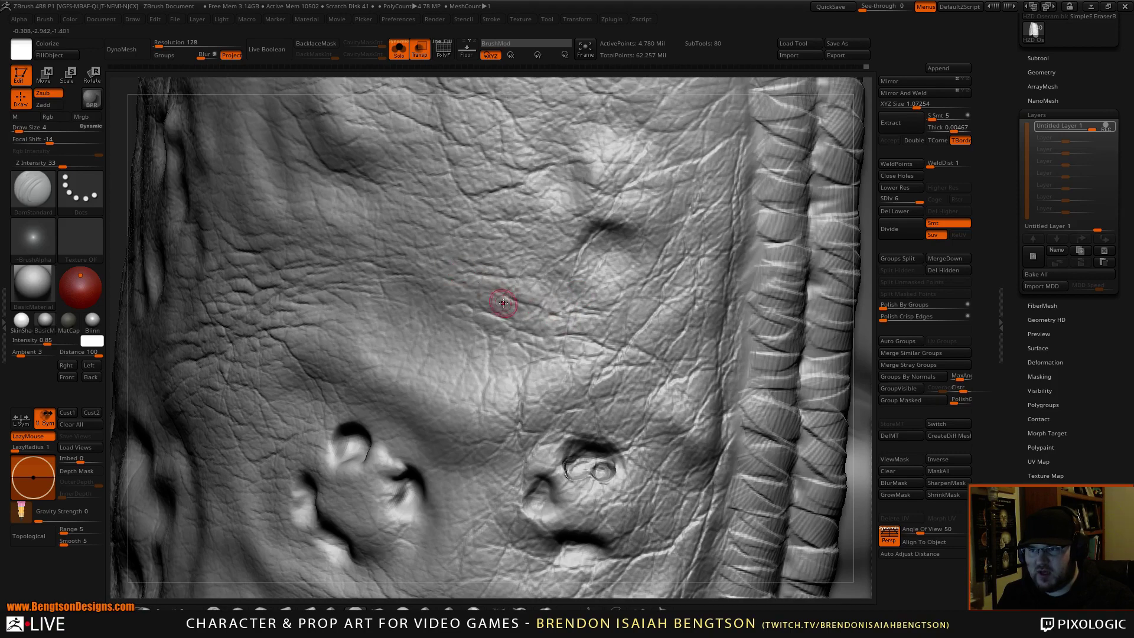
{"action": "left_click_drag", "start_coordinate": [456, 257], "coordinate": [553, 293]}
{"action": "mouse_move", "coordinate": [635, 340]}
{"action": "left_mouse_down"}
{"action": "mouse_move", "coordinate": [643, 353]}
{"action": "mouse_move", "coordinate": [672, 351]}
{"action": "mouse_move", "coordinate": [635, 343]}
{"action": "left_mouse_up"}
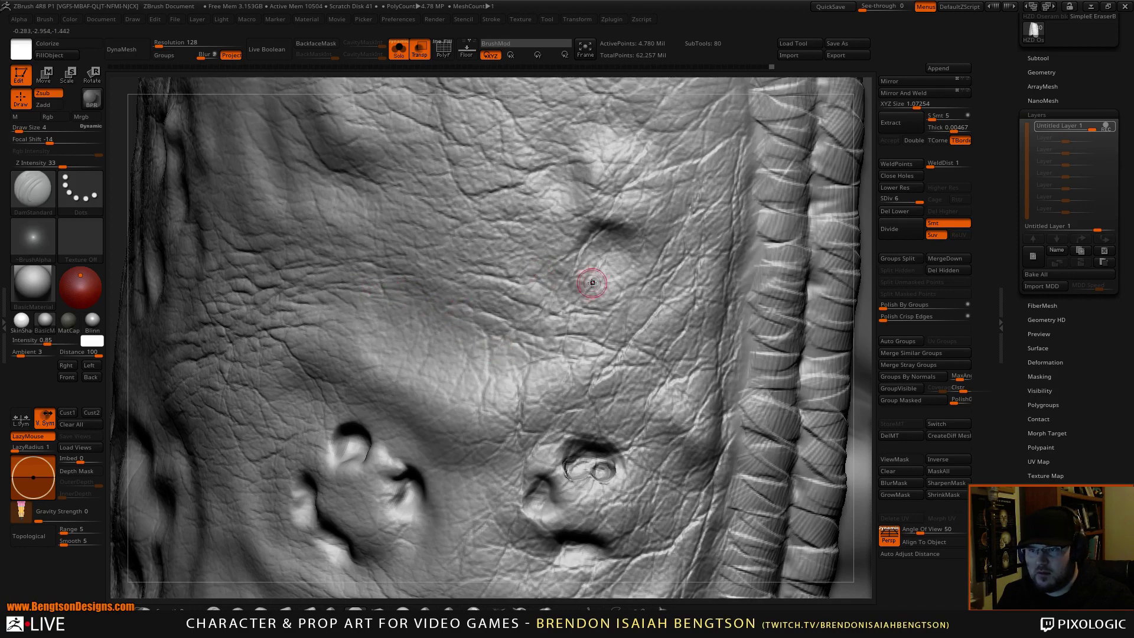
Step: Try building up the leather above the ring impression with the ClayBuildup brush, then undo it
{"action": "mouse_move", "coordinate": [642, 313]}
{"action": "right_mouse_down"}
{"action": "mouse_move", "coordinate": [600, 324]}
{"action": "mouse_move", "coordinate": [626, 341]}
{"action": "mouse_move", "coordinate": [591, 320]}
{"action": "mouse_move", "coordinate": [595, 332]}
{"action": "right_mouse_up"}
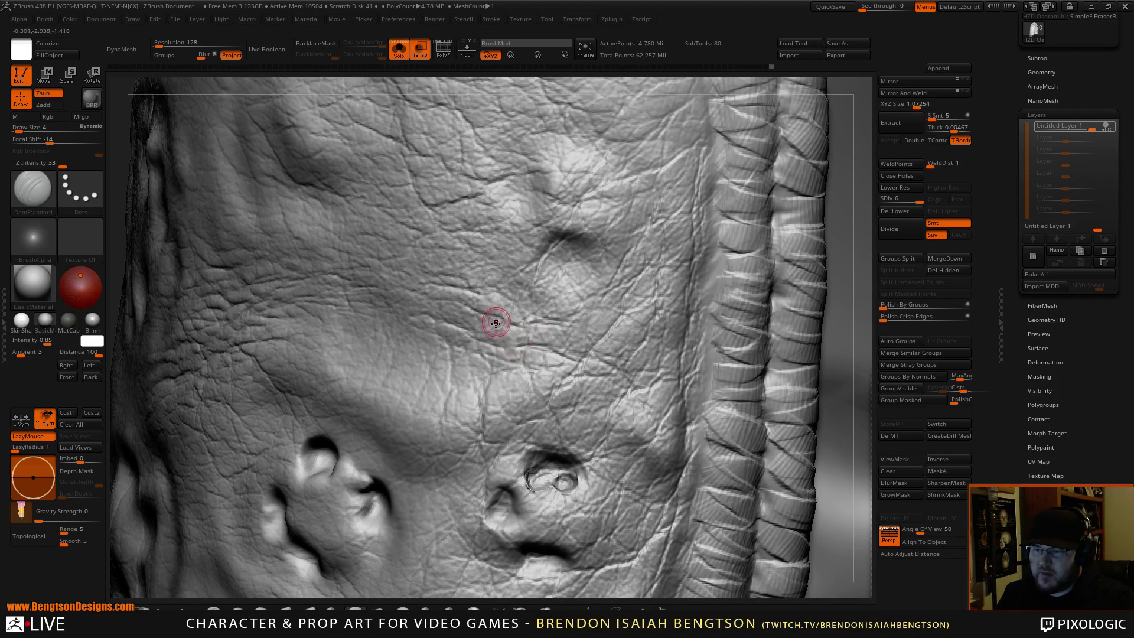
{"action": "key", "text": "b"}
{"action": "key", "text": "c"}
{"action": "key", "text": "b"}
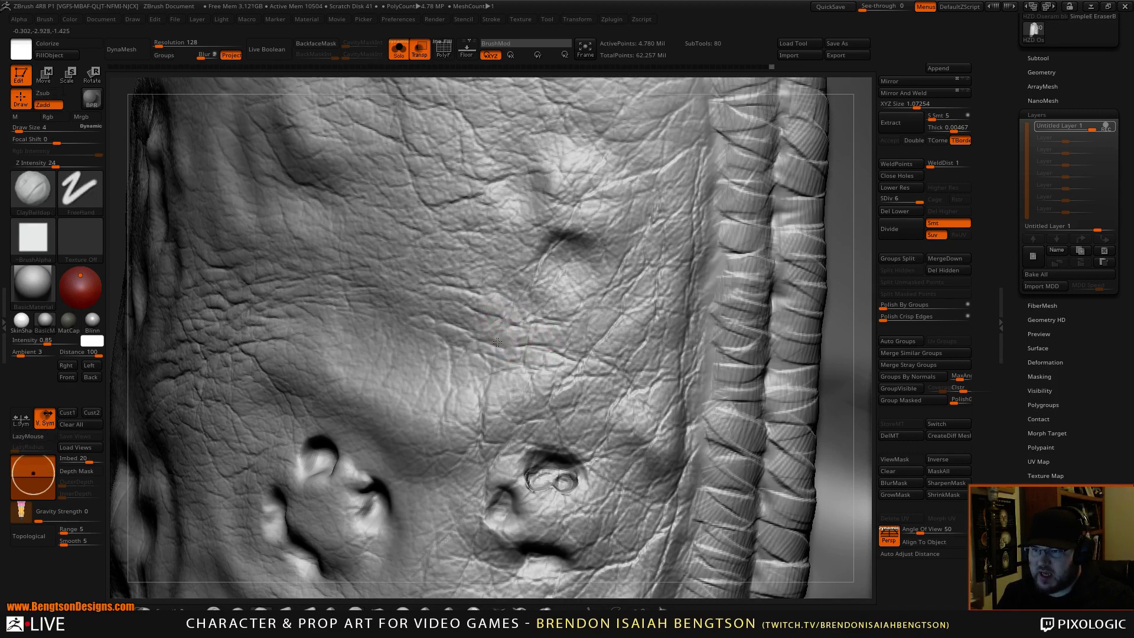
{"action": "key", "text": "ctrl+z"}
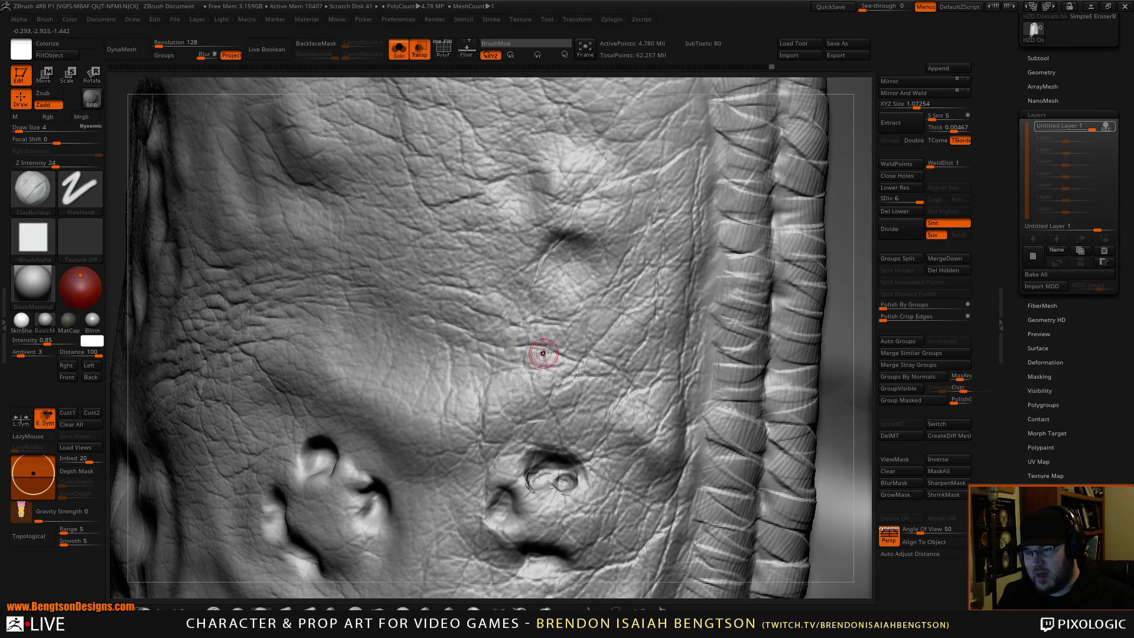
Step: Inflate the leather folds between the carved creases above the ring impression with the Inflat brush
{"action": "right_click_drag", "start_coordinate": [547, 354], "coordinate": [538, 361]}
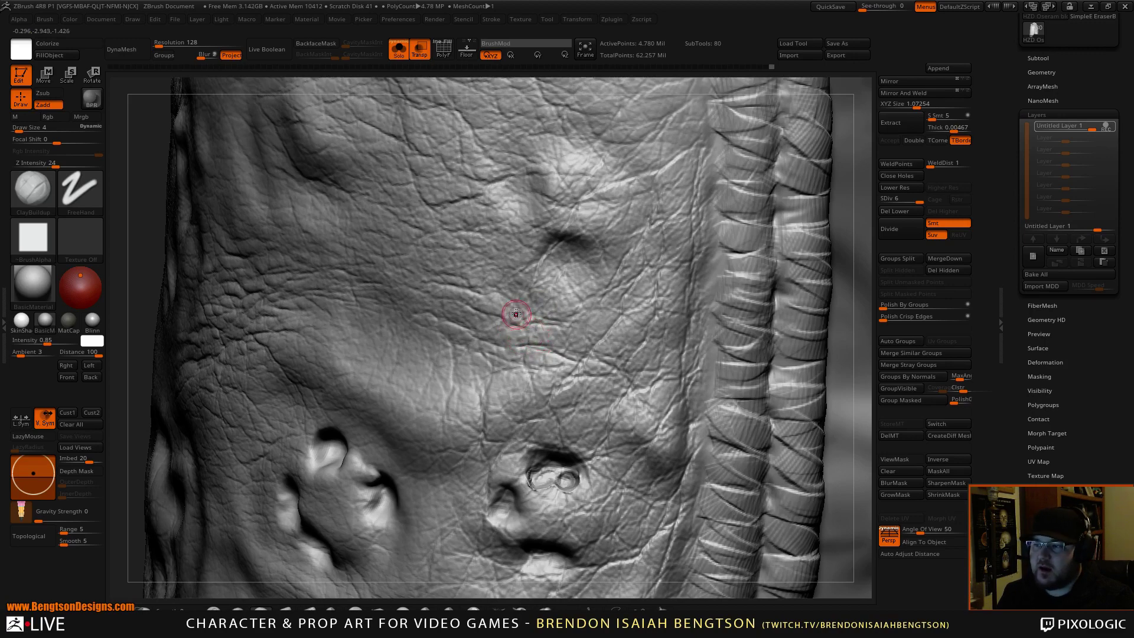
{"action": "left_click", "coordinate": [517, 608]}
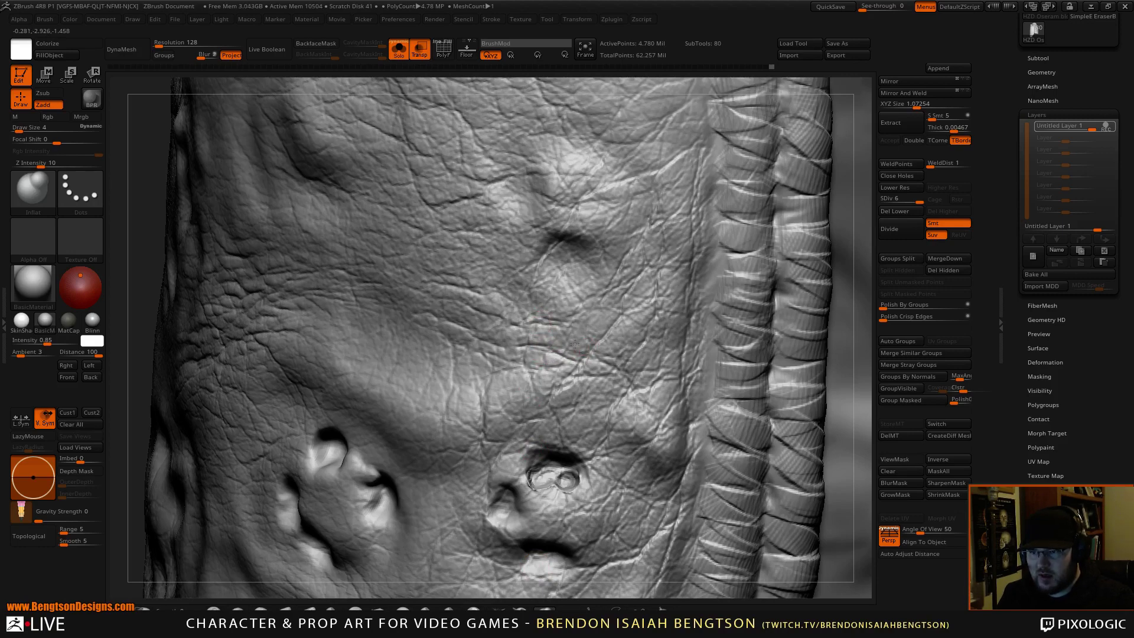
{"action": "left_click_drag", "start_coordinate": [521, 332], "coordinate": [503, 343]}
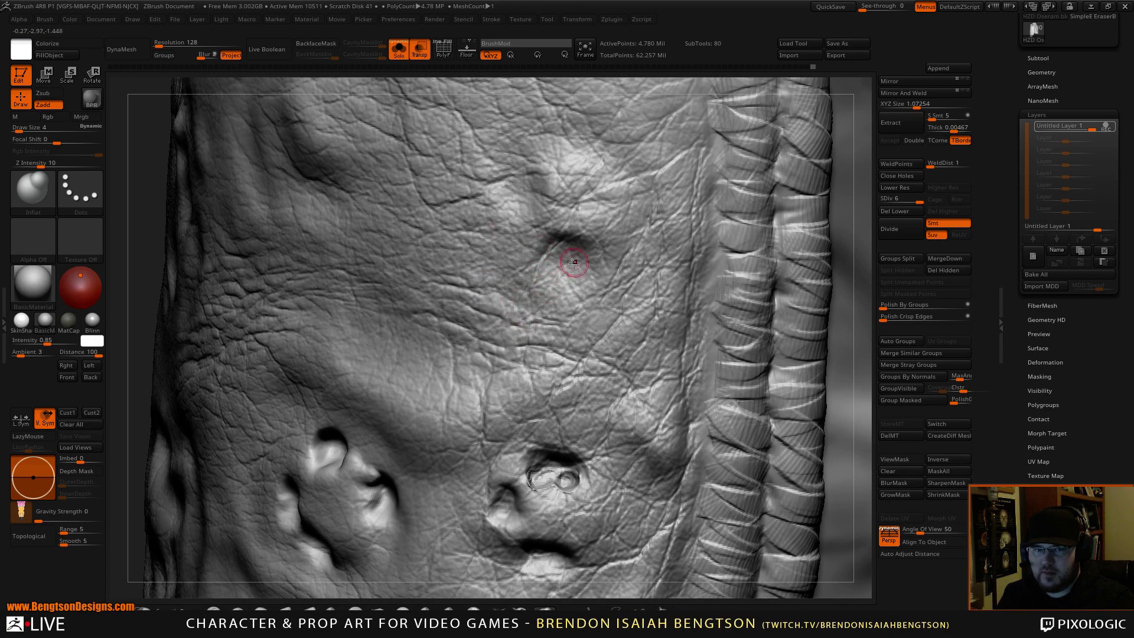
{"action": "mouse_move", "coordinate": [572, 324]}
{"action": "right_mouse_down"}
{"action": "mouse_move", "coordinate": [543, 323]}
{"action": "mouse_move", "coordinate": [574, 327]}
{"action": "right_mouse_up"}
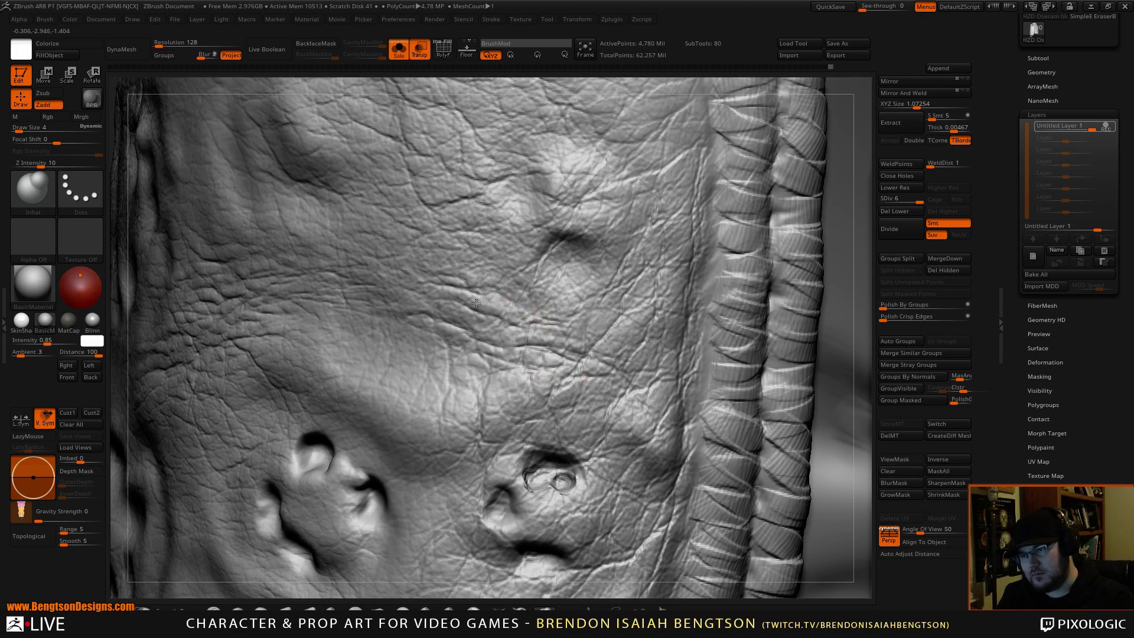
Step: Leave Solo mode, turn off transparency, and frame the leather between the flask and the braided trim
{"action": "right_click_drag", "start_coordinate": [548, 384], "coordinate": [530, 167], "text": "ctrl"}
{"action": "right_click_drag", "start_coordinate": [560, 404], "coordinate": [522, 396]}
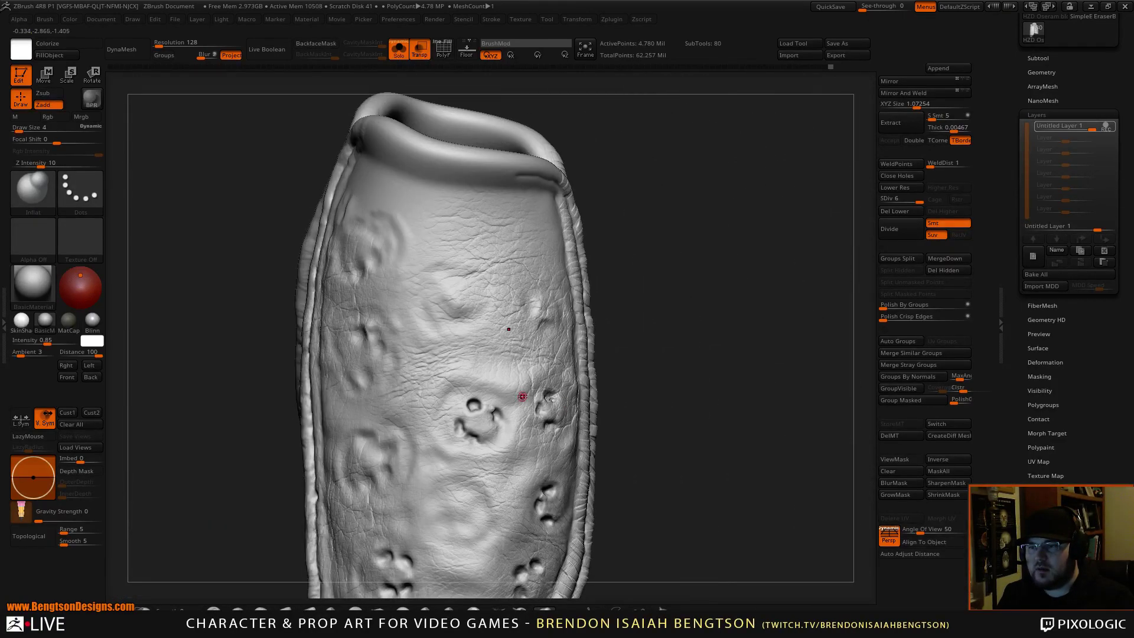
{"action": "mouse_move", "coordinate": [539, 352]}
{"action": "right_mouse_down"}
{"action": "mouse_move", "coordinate": [506, 340]}
{"action": "mouse_move", "coordinate": [528, 369]}
{"action": "right_mouse_up"}
{"action": "key", "text": "s"}
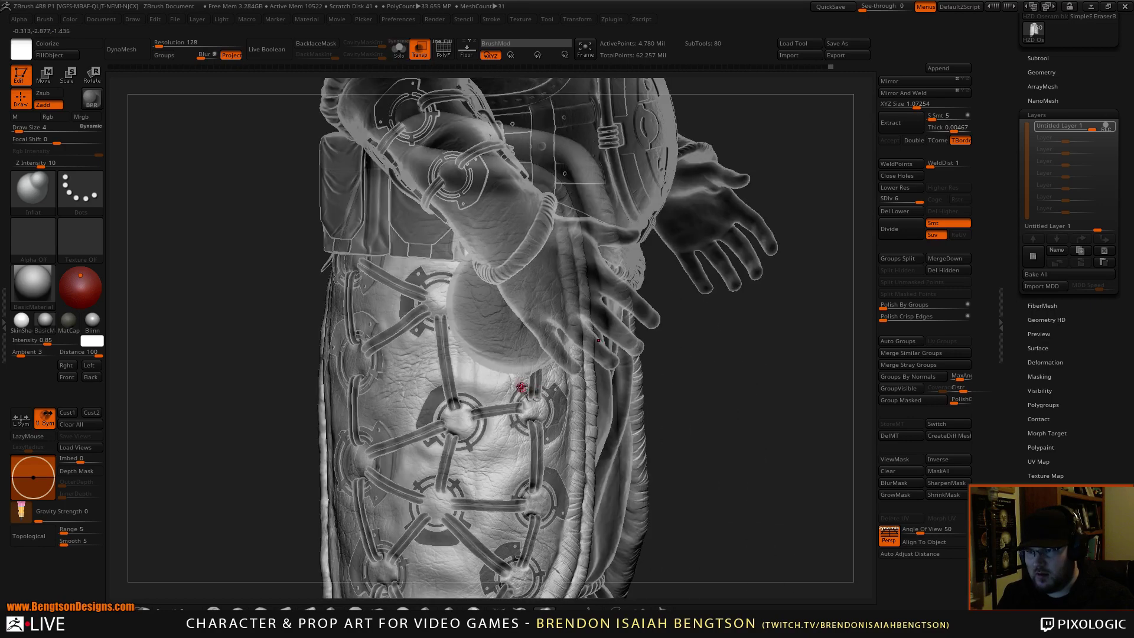
{"action": "key", "text": "shift+t"}
{"action": "right_click_drag", "start_coordinate": [573, 402], "coordinate": [545, 408]}
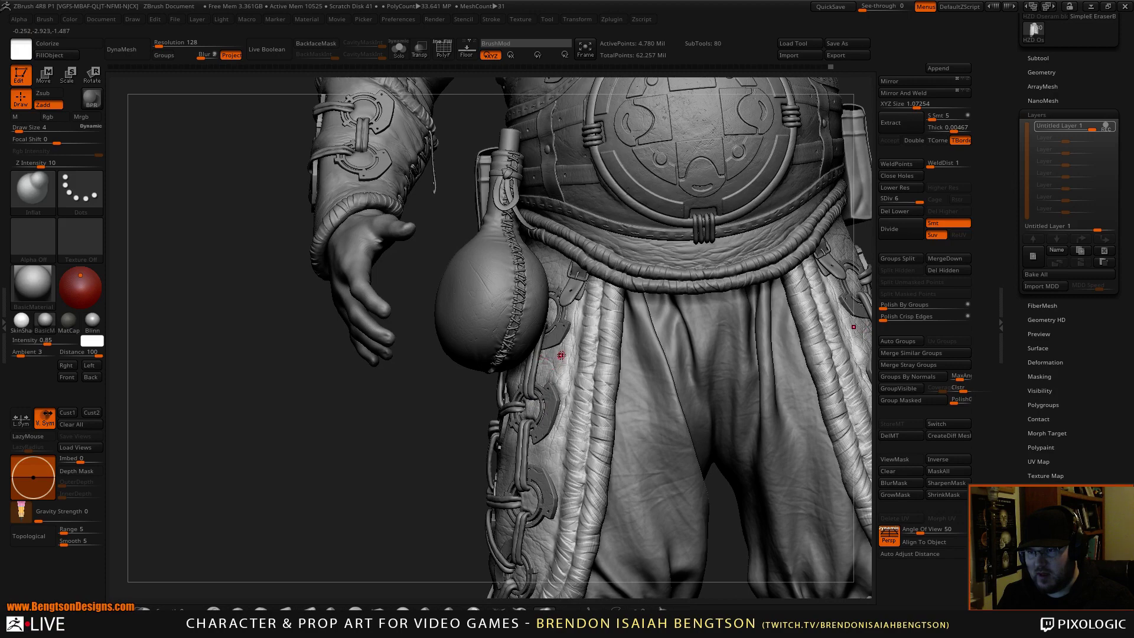
{"action": "mouse_move", "coordinate": [583, 434]}
{"action": "right_mouse_down", "text": "ctrl"}
{"action": "mouse_move", "coordinate": [540, 364]}
{"action": "mouse_move", "coordinate": [477, 396]}
{"action": "mouse_move", "coordinate": [497, 364]}
{"action": "right_mouse_up", "text": "ctrl"}
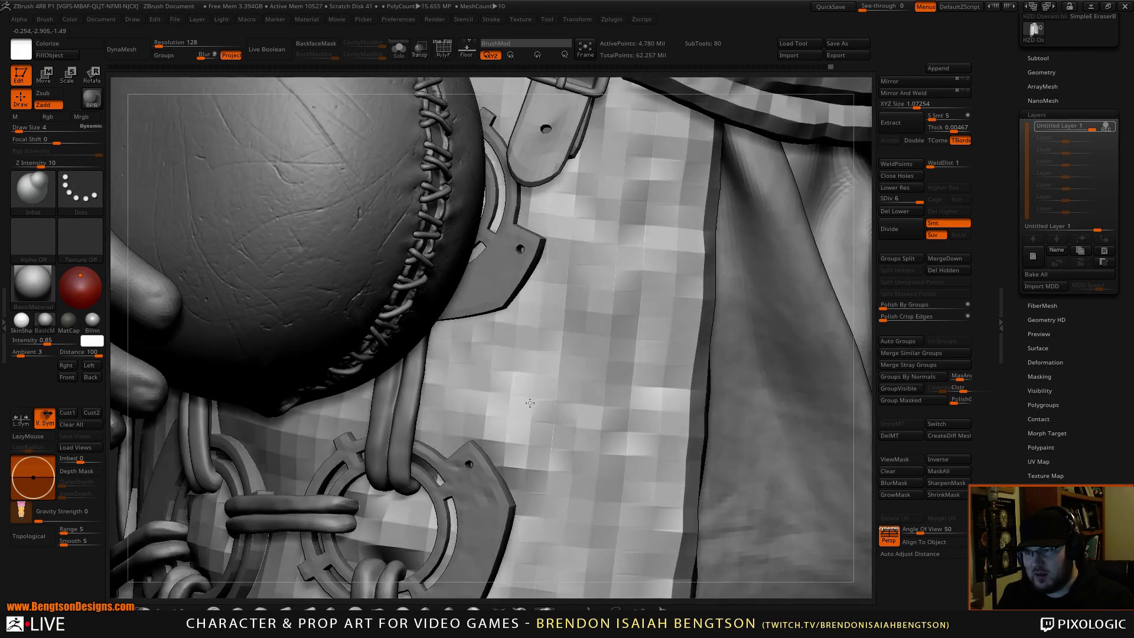
Step: Carve creases across the smooth leather below the flask and toward the braided trim with the DamStandard brush
{"action": "key", "text": "b"}
{"action": "key", "text": "d"}
{"action": "key", "text": "s"}
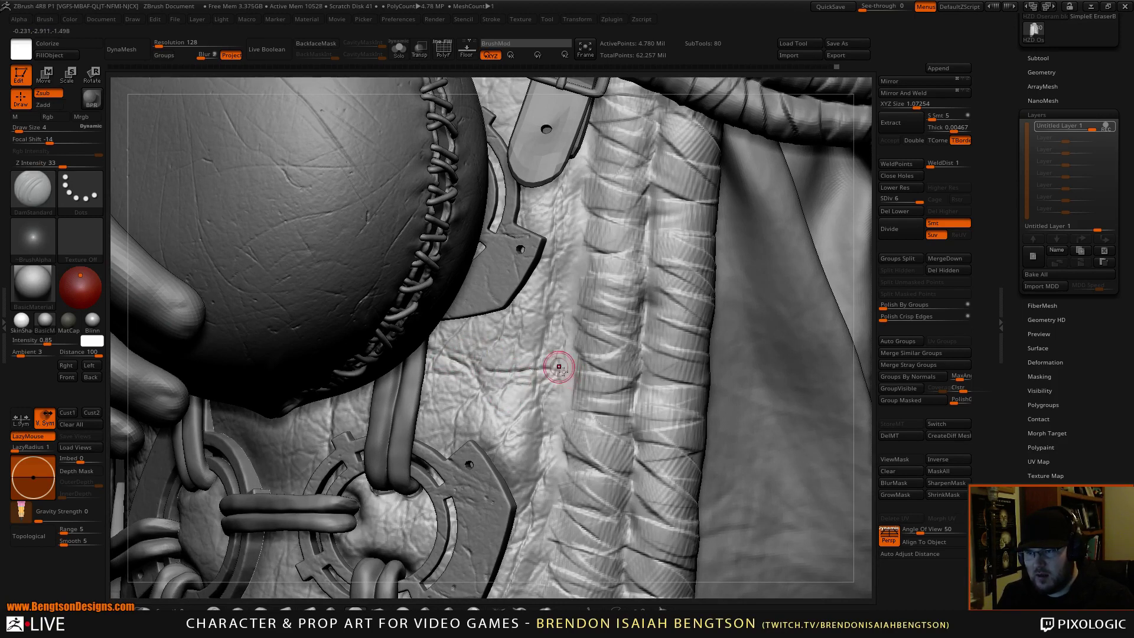
{"action": "key", "text": "ctrl+z"}
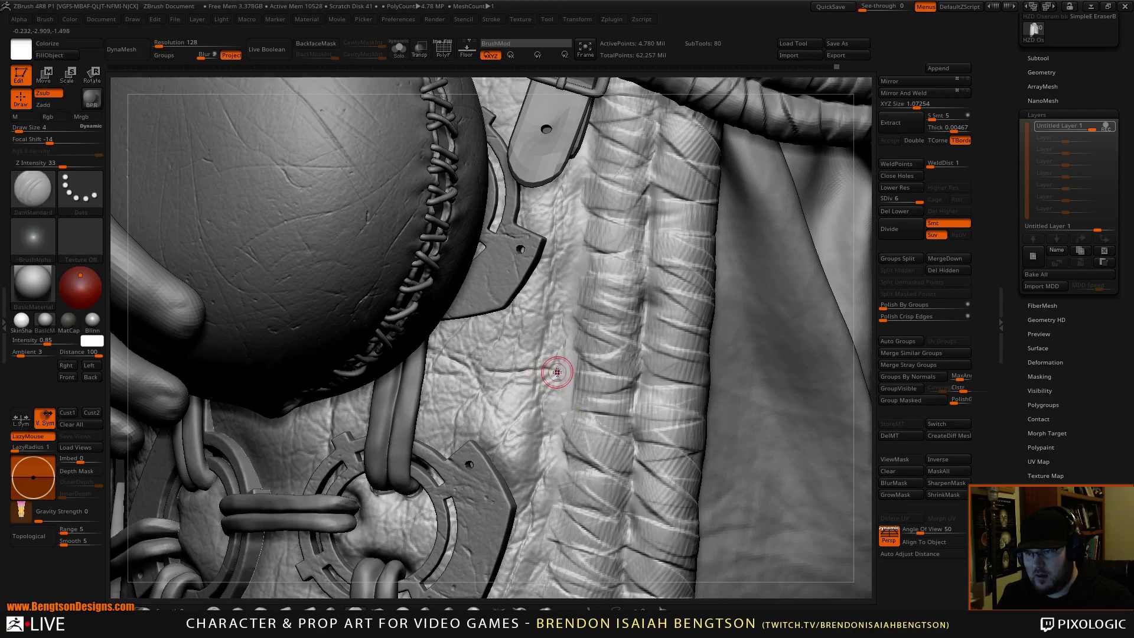
{"action": "left_click_drag", "start_coordinate": [561, 375], "coordinate": [485, 353]}
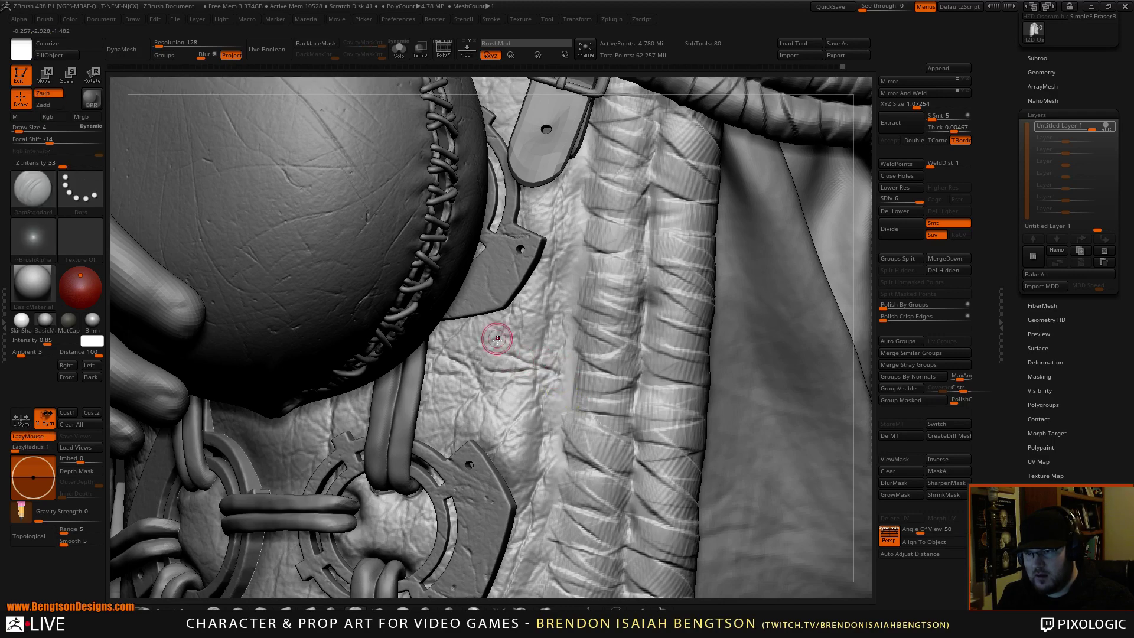
Step: Check the laced leg panel from the front and side, and carve more fine creases between the flask lacing and the braided trim
{"action": "mouse_move", "coordinate": [512, 349]}
{"action": "right_mouse_down", "text": "alt"}
{"action": "mouse_move", "coordinate": [500, 299]}
{"action": "mouse_move", "coordinate": [592, 377]}
{"action": "mouse_move", "coordinate": [580, 381]}
{"action": "mouse_move", "coordinate": [592, 360]}
{"action": "mouse_move", "coordinate": [467, 332]}
{"action": "mouse_move", "coordinate": [546, 396]}
{"action": "right_mouse_up", "text": "alt"}
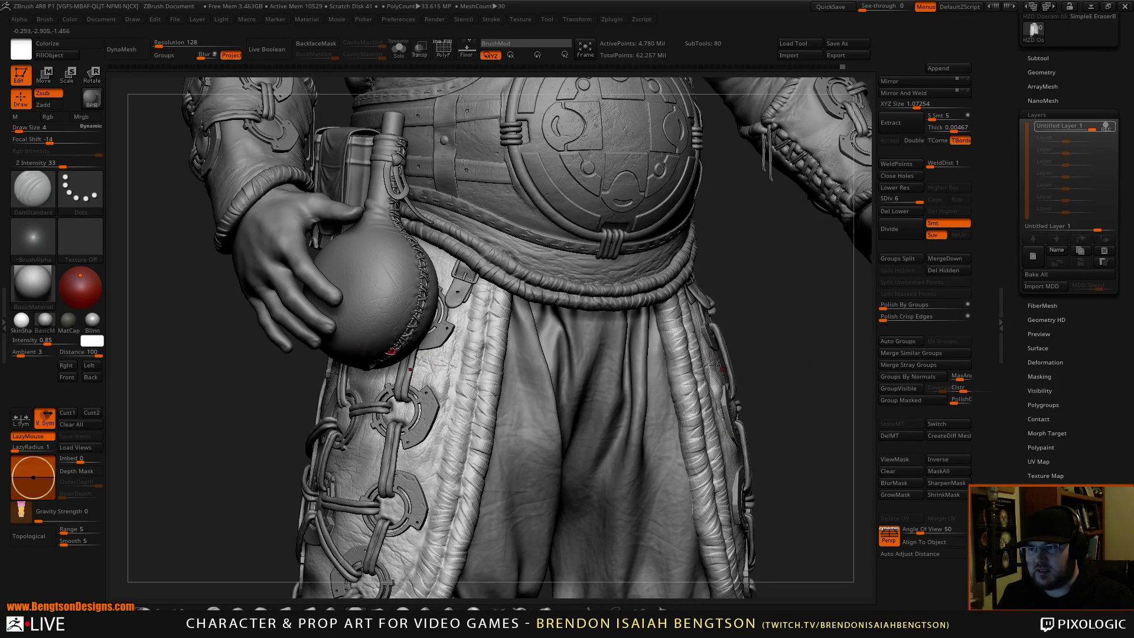
{"action": "right_click_drag", "start_coordinate": [419, 388], "coordinate": [461, 391]}
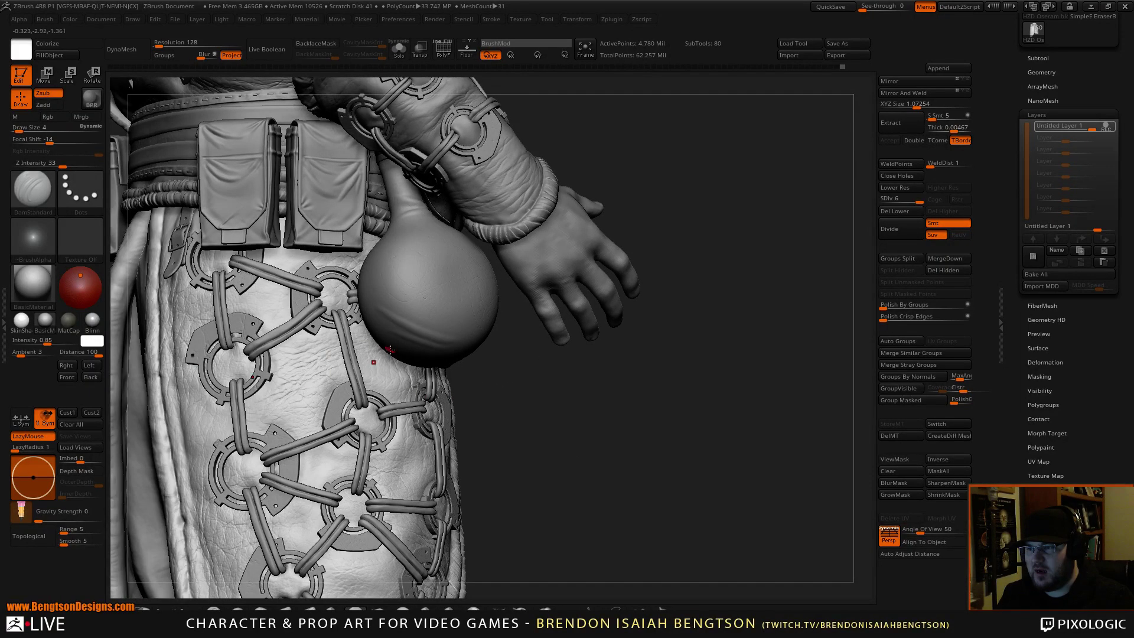
{"action": "left_click_drag", "start_coordinate": [557, 428], "coordinate": [539, 430]}
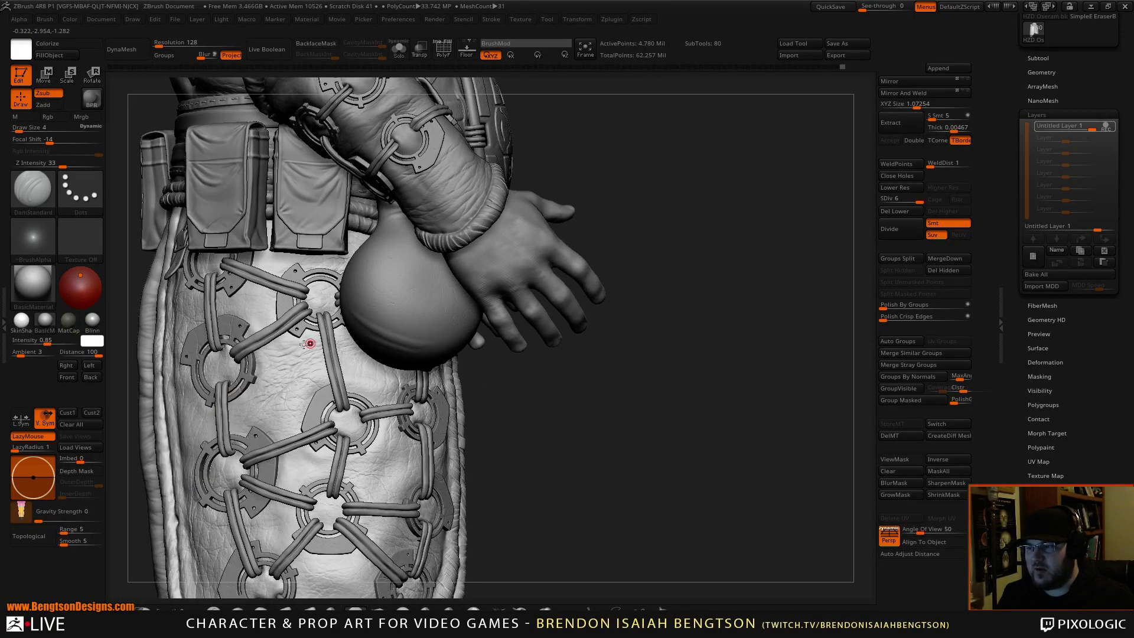
{"action": "left_click_drag", "start_coordinate": [565, 390], "coordinate": [514, 411]}
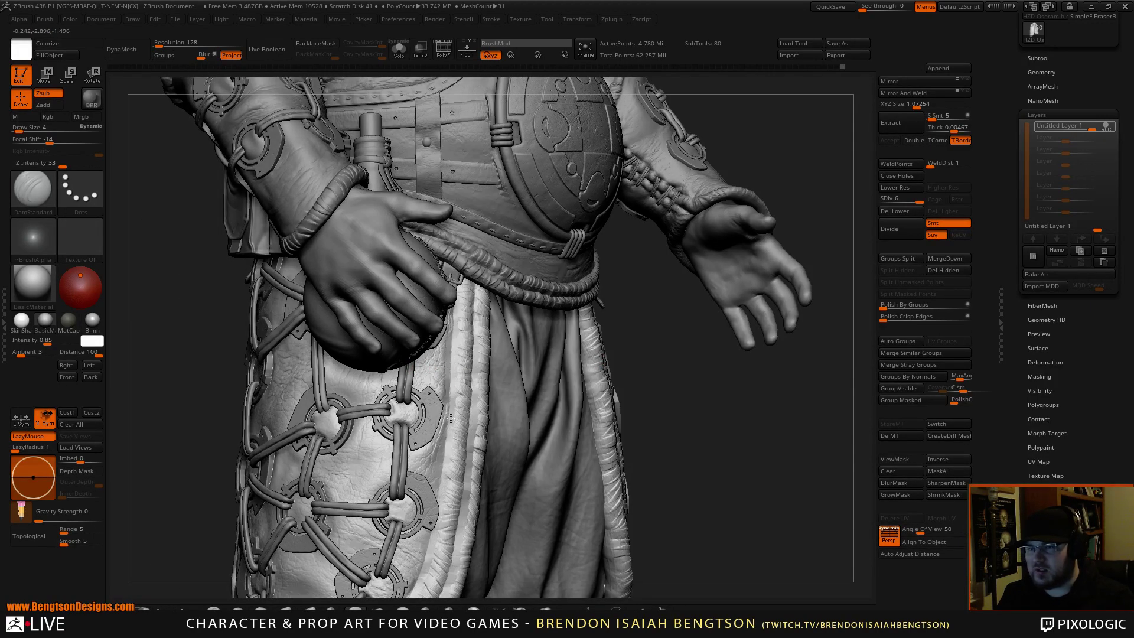
{"action": "right_click_drag", "start_coordinate": [447, 377], "coordinate": [456, 395], "text": "ctrl"}
{"action": "mouse_move", "coordinate": [484, 334]}
{"action": "right_mouse_down"}
{"action": "mouse_move", "coordinate": [387, 355]}
{"action": "mouse_move", "coordinate": [378, 366]}
{"action": "right_mouse_up"}
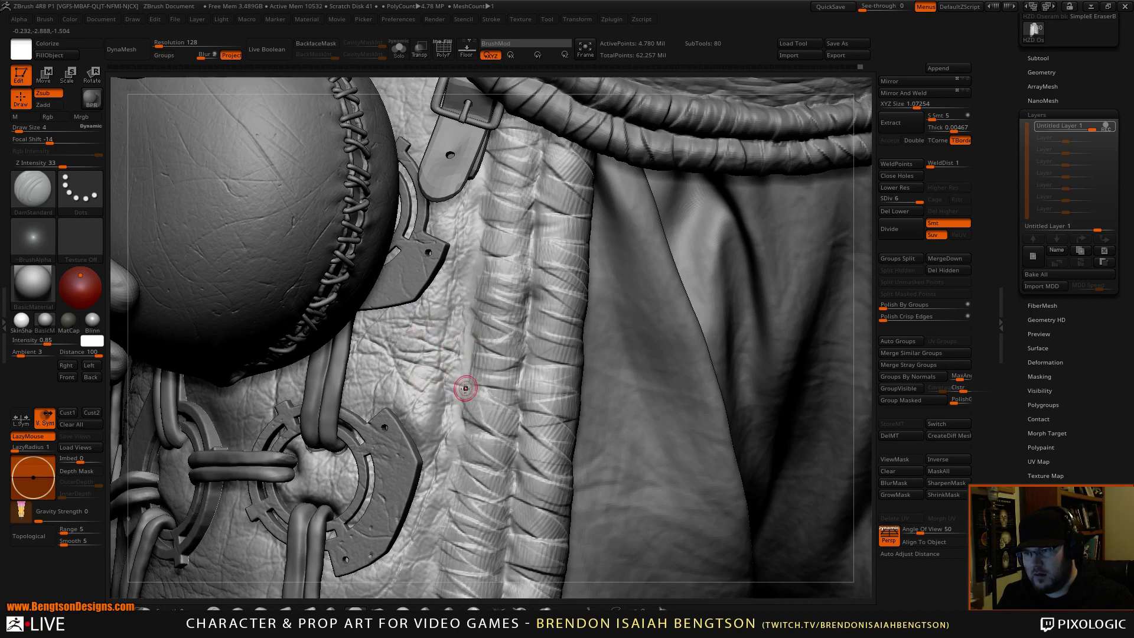
{"action": "key", "text": "ctrl"}
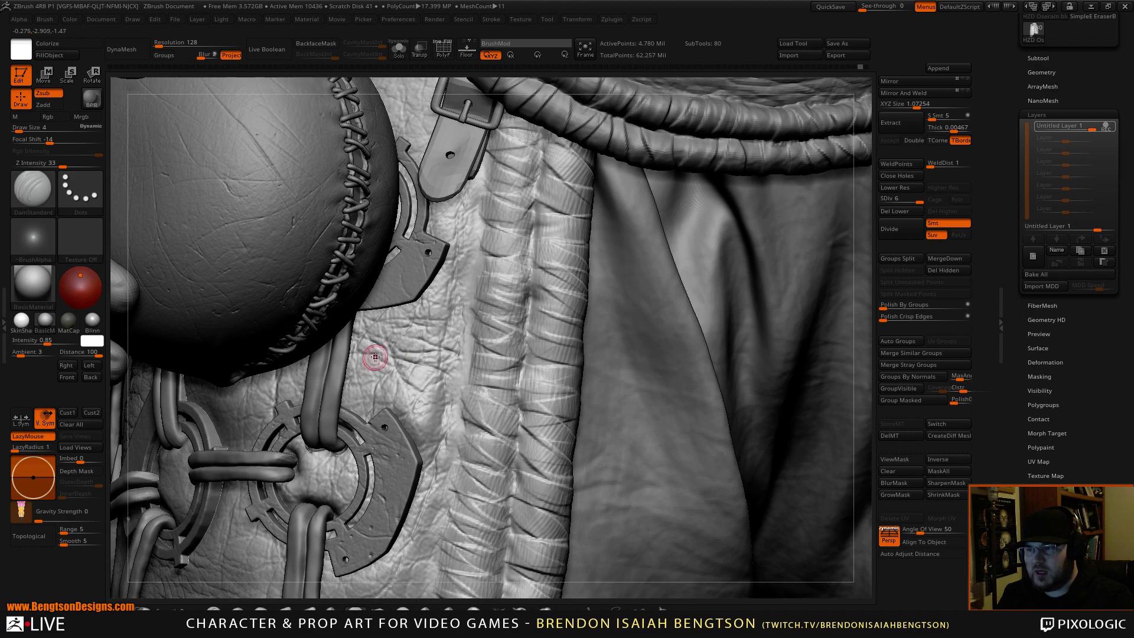
{"action": "left_click_drag", "start_coordinate": [390, 372], "coordinate": [362, 368]}
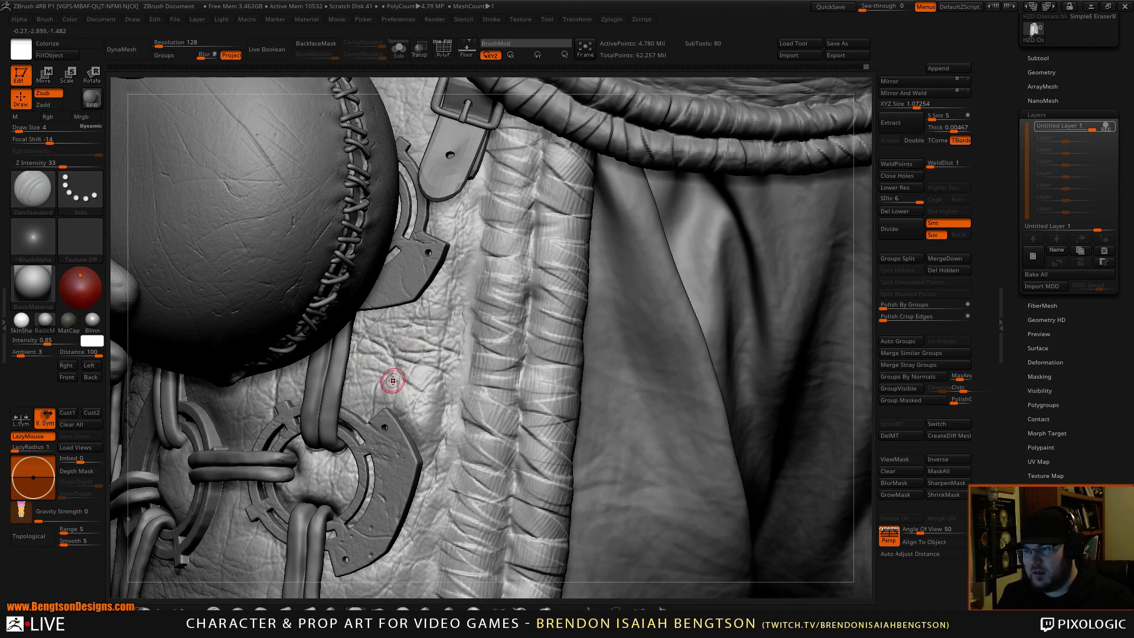
{"action": "left_click_drag", "start_coordinate": [362, 376], "coordinate": [376, 378]}
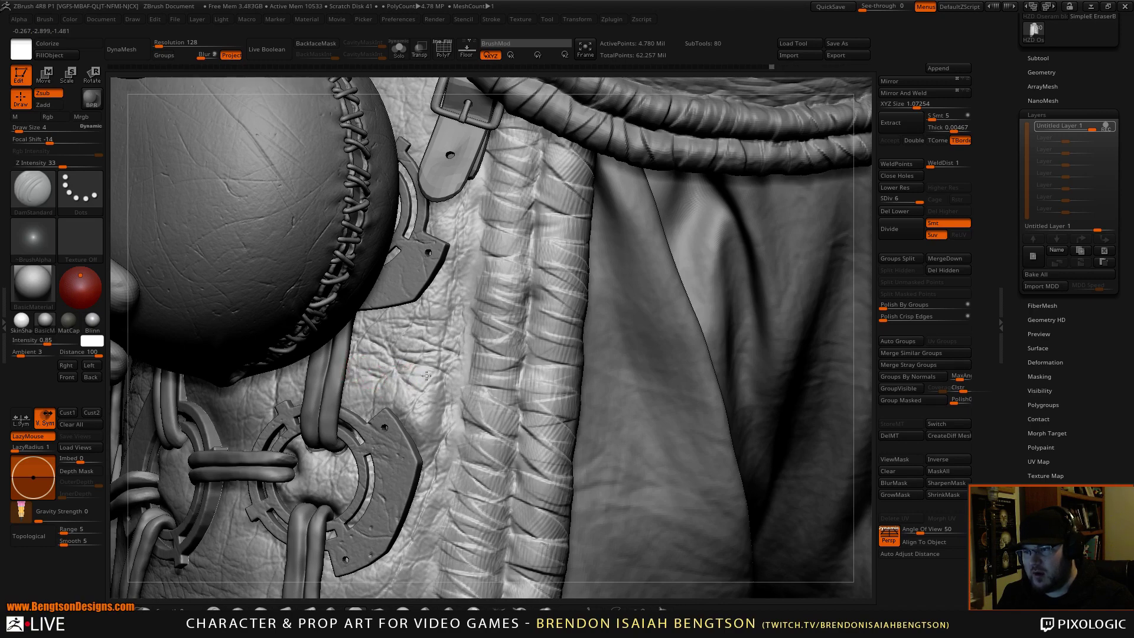
{"action": "left_click_drag", "start_coordinate": [426, 376], "coordinate": [449, 385]}
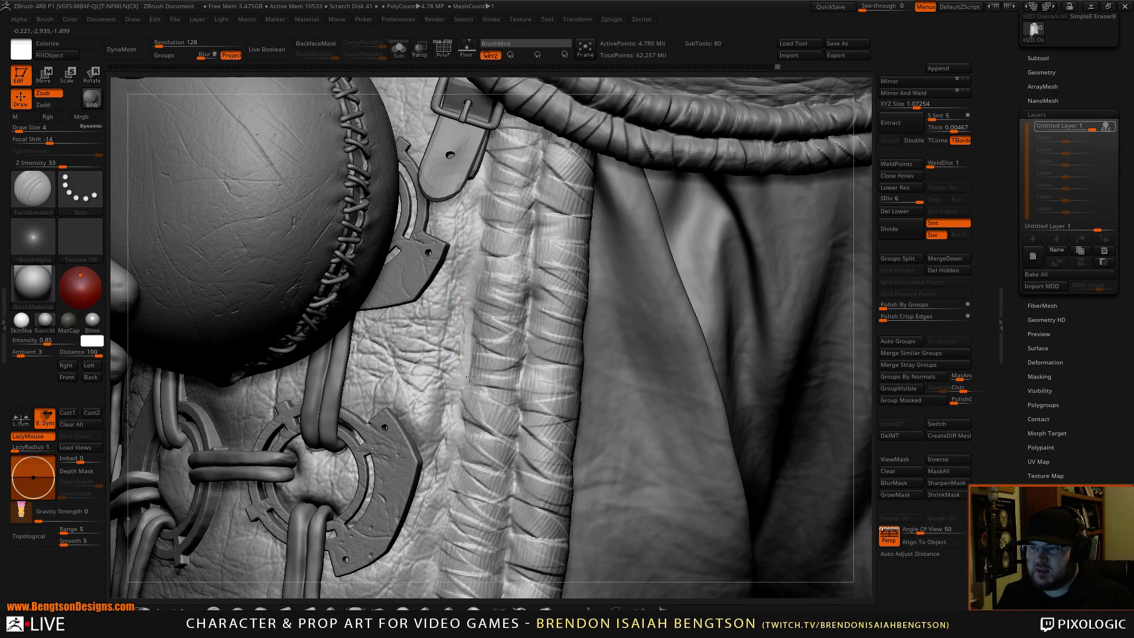
{"action": "left_click_drag", "start_coordinate": [476, 275], "coordinate": [461, 329]}
Step: Isolate the leather leg panel in Solo mode and frame the creased area beside the braided trim
{"action": "mouse_move", "coordinate": [461, 329]}
{"action": "right_mouse_down"}
{"action": "mouse_move", "coordinate": [474, 329]}
{"action": "mouse_move", "coordinate": [443, 323]}
{"action": "right_mouse_up"}
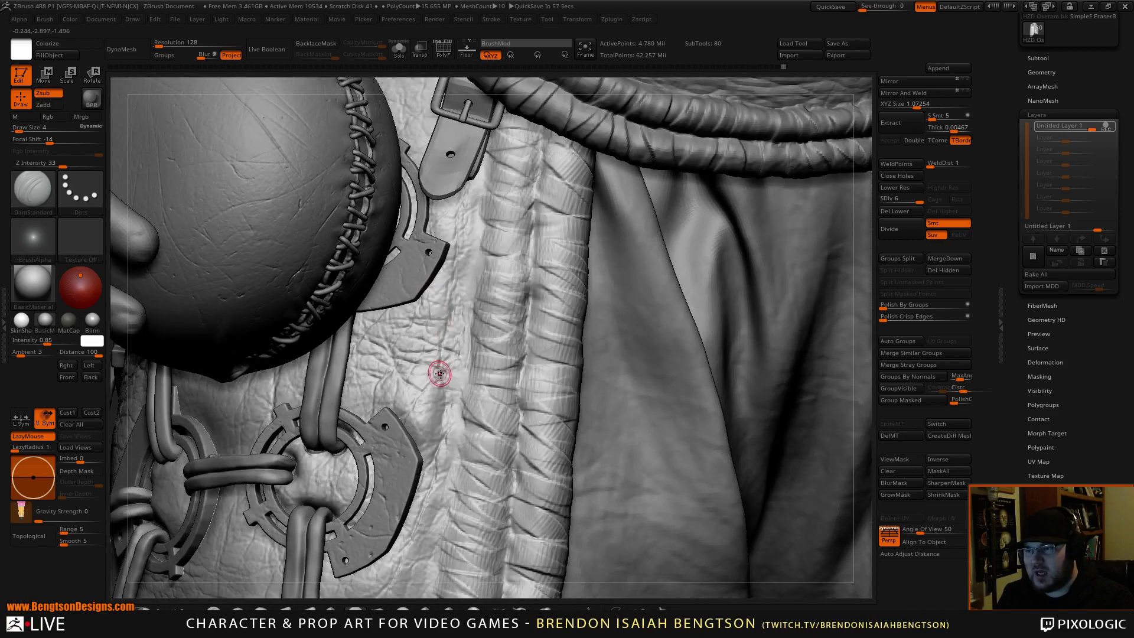
{"action": "right_click_drag", "start_coordinate": [439, 374], "coordinate": [432, 396]}
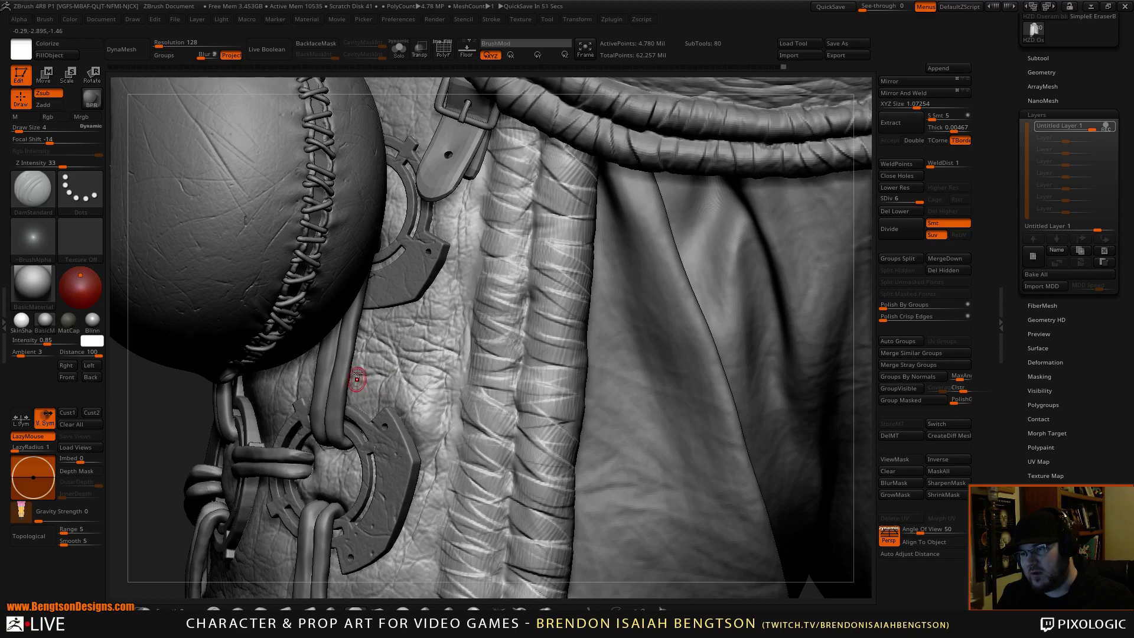
{"action": "key", "text": "alt+s"}
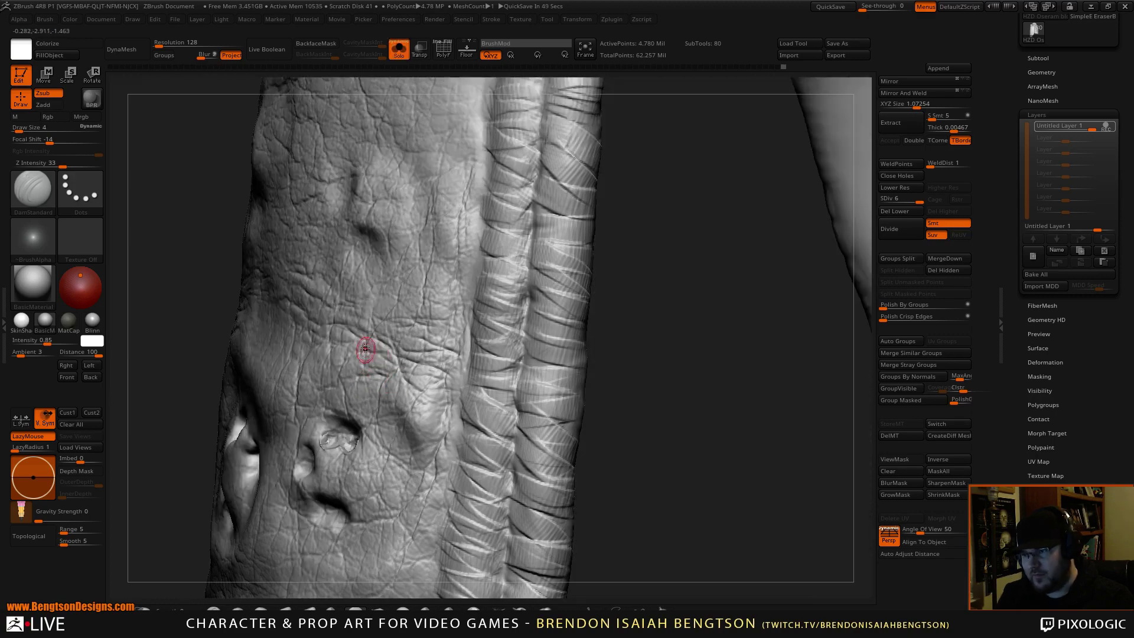
{"action": "mouse_move", "coordinate": [375, 359]}
{"action": "right_mouse_down", "text": "ctrl"}
{"action": "mouse_move", "coordinate": [377, 342]}
{"action": "mouse_move", "coordinate": [452, 366]}
{"action": "mouse_move", "coordinate": [436, 382]}
{"action": "right_mouse_up", "text": "ctrl"}
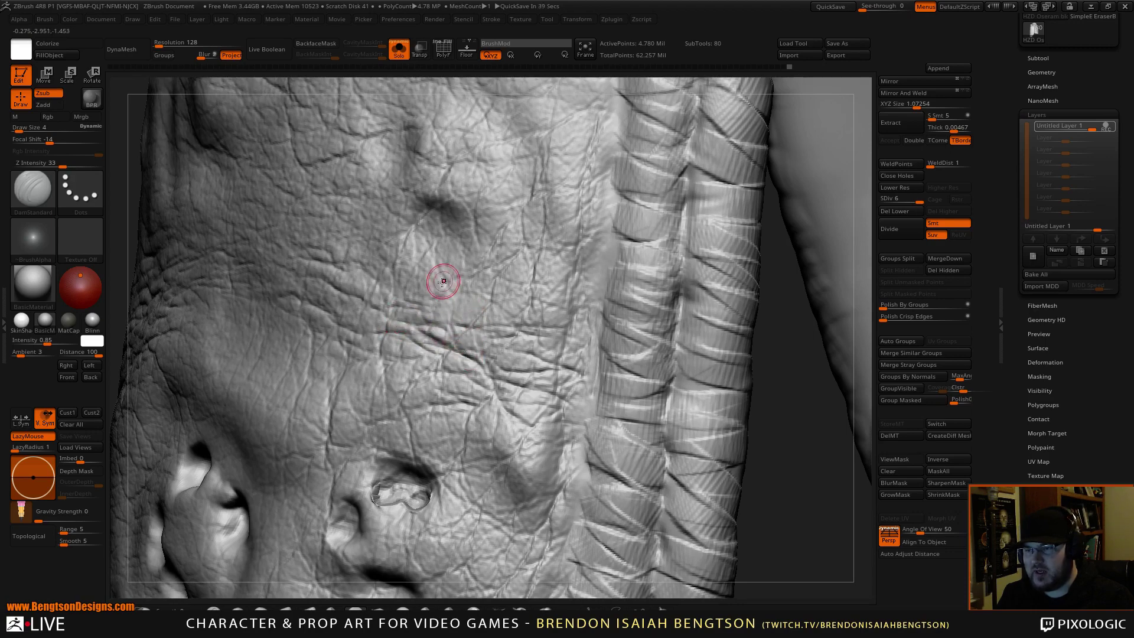
{"action": "right_click_drag", "start_coordinate": [478, 322], "coordinate": [455, 326]}
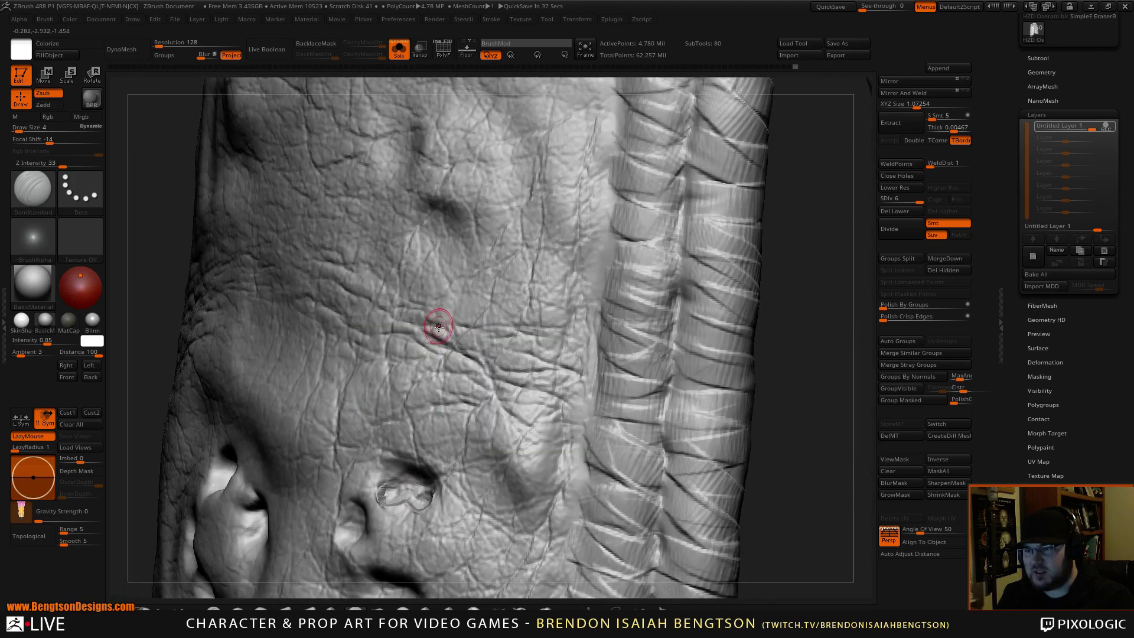
Step: Carve fine horizontal and branching creases above the ring impression toward the braided trim, undoing unwanted strokes
{"action": "mouse_move", "coordinate": [433, 355]}
{"action": "left_mouse_down"}
{"action": "mouse_move", "coordinate": [364, 349]}
{"action": "mouse_move", "coordinate": [441, 372]}
{"action": "mouse_move", "coordinate": [556, 335]}
{"action": "mouse_move", "coordinate": [584, 342]}
{"action": "mouse_move", "coordinate": [550, 332]}
{"action": "left_mouse_up"}
{"action": "key", "text": "ctrl+z"}
{"action": "key", "text": "ctrl+z"}
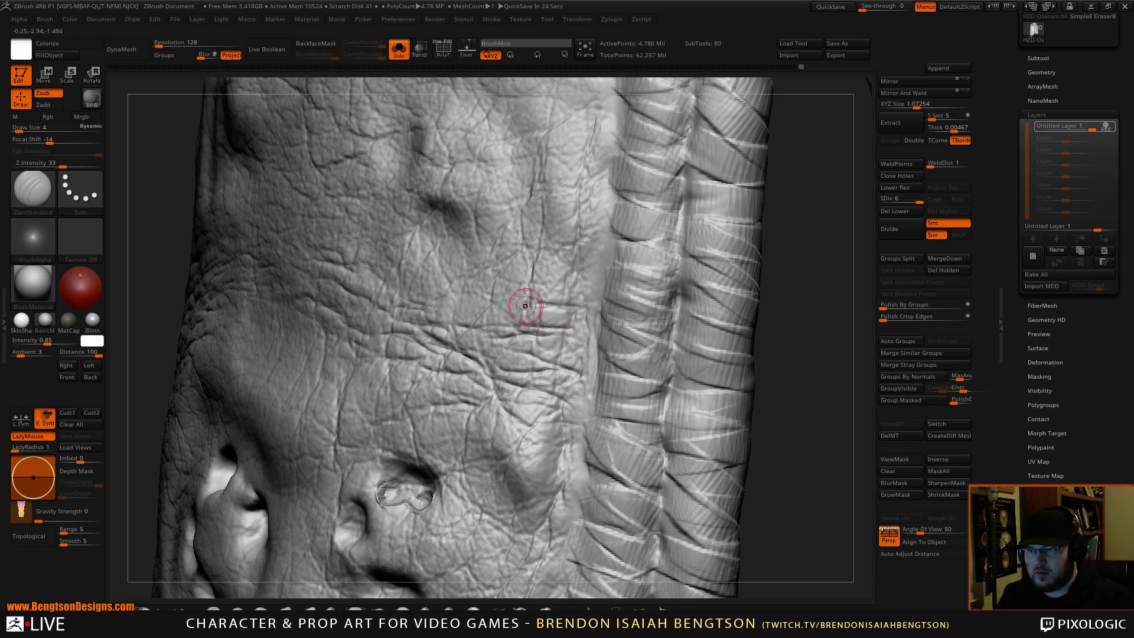
{"action": "left_click_drag", "start_coordinate": [531, 307], "coordinate": [462, 308]}
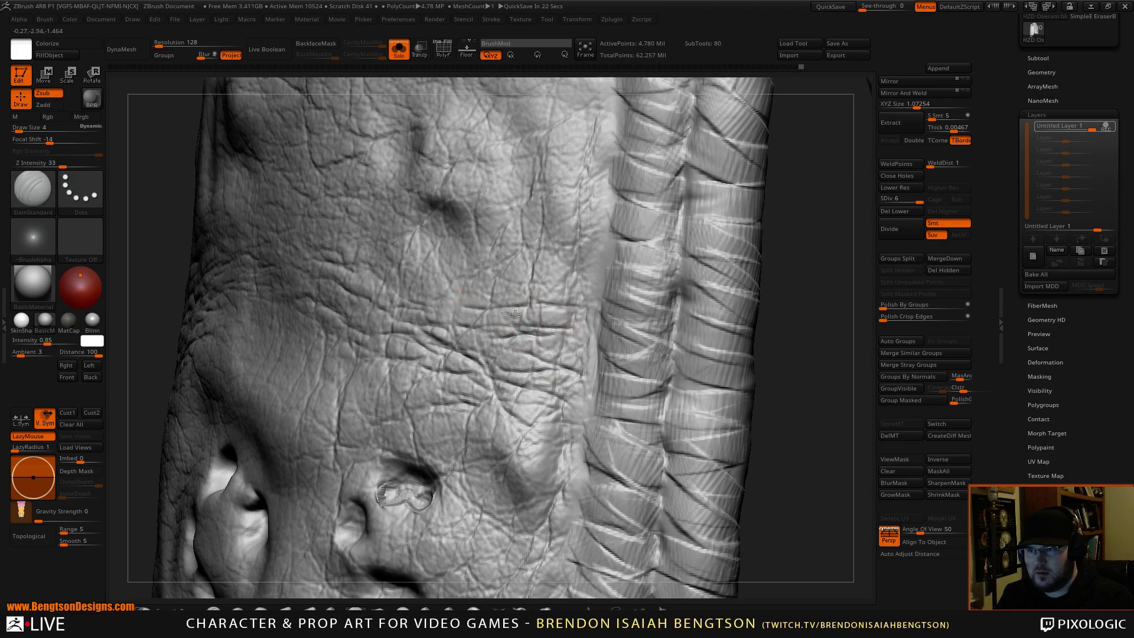
{"action": "key", "text": "ctrl+z"}
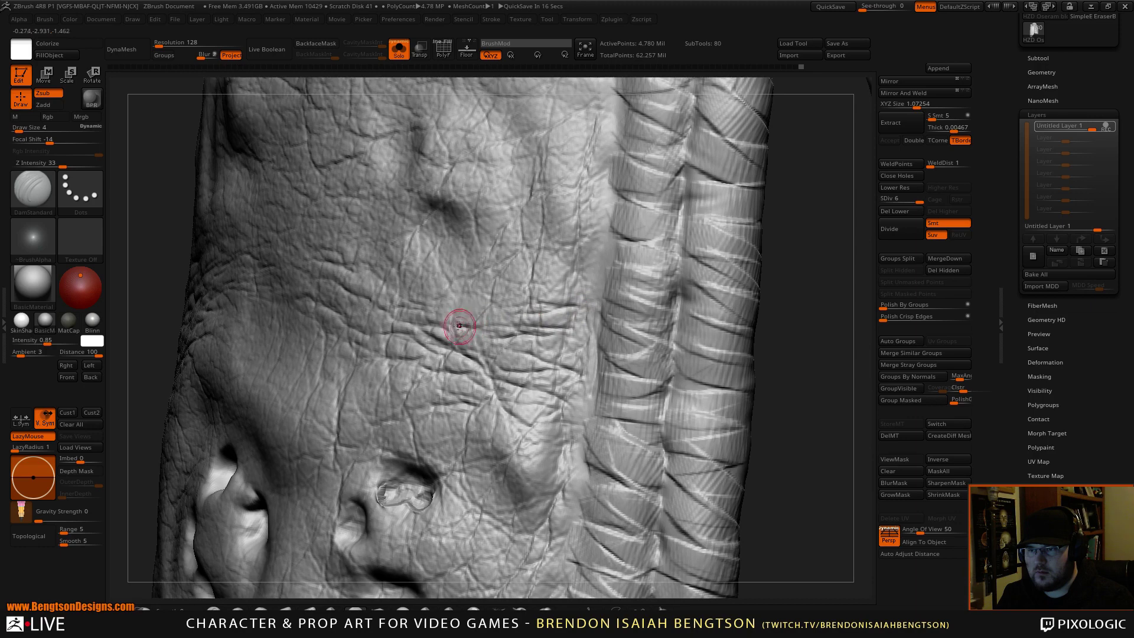
{"action": "mouse_move", "coordinate": [574, 270]}
{"action": "left_mouse_down"}
{"action": "mouse_move", "coordinate": [555, 260]}
{"action": "mouse_move", "coordinate": [571, 270]}
{"action": "mouse_move", "coordinate": [544, 273]}
{"action": "left_mouse_up"}
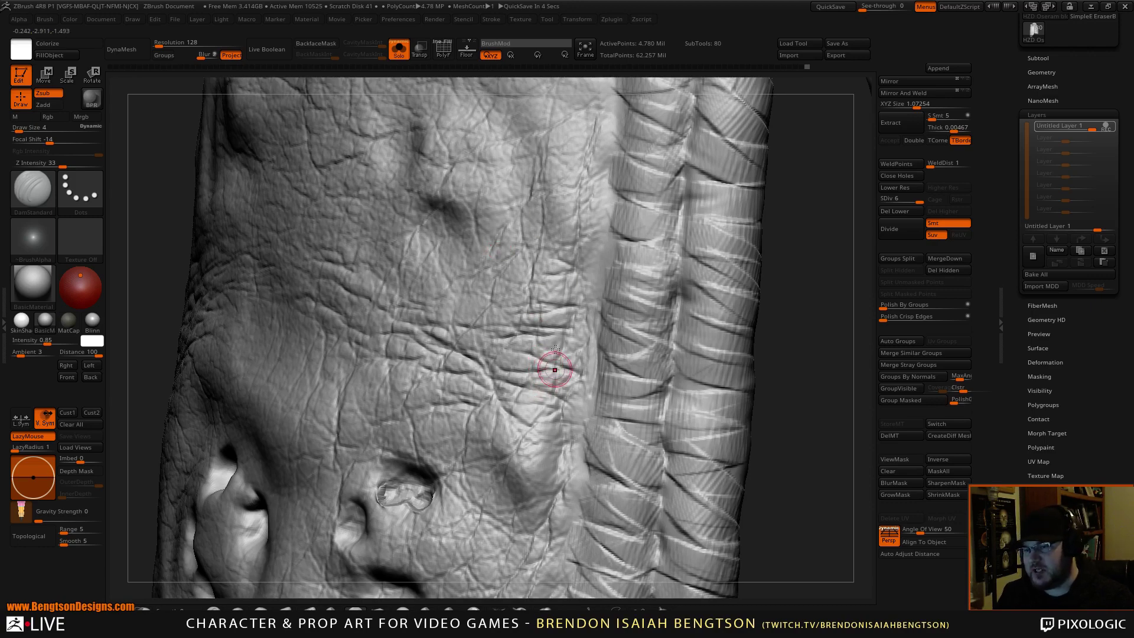
{"action": "left_click_drag", "start_coordinate": [772, 388], "coordinate": [718, 344], "text": "alt"}
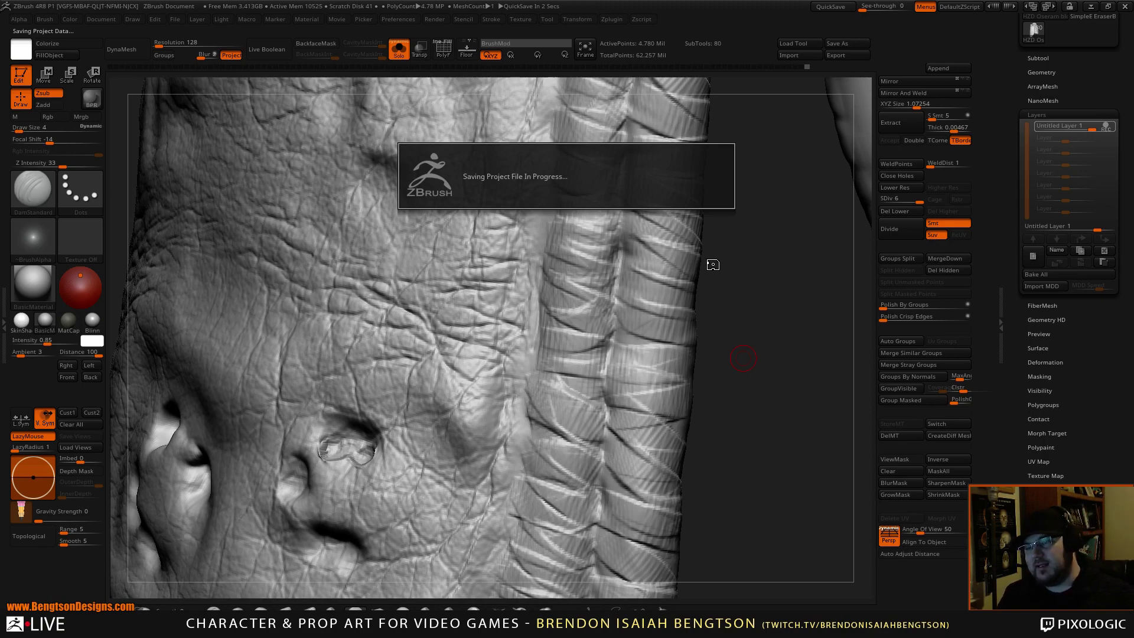
Step: Replace the leather panel's stored morph target with a new one taken while Untitled Layer 1 is hidden, and show the layer again
{"action": "left_click_drag", "start_coordinate": [712, 270], "coordinate": [711, 267]}
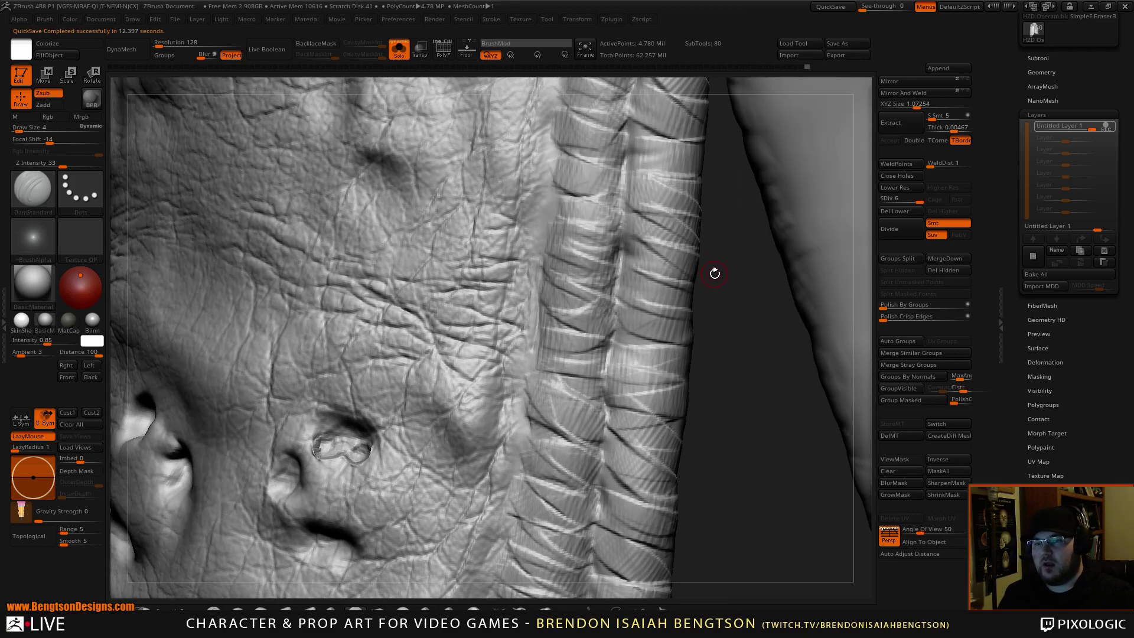
{"action": "left_click_drag", "start_coordinate": [752, 338], "coordinate": [716, 281]}
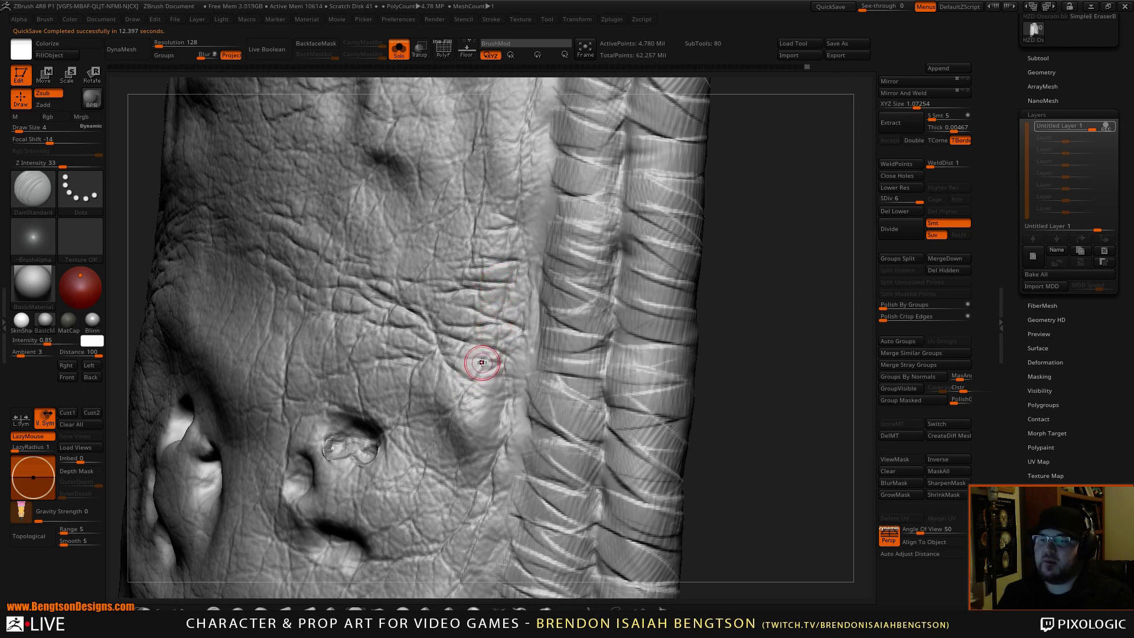
{"action": "left_click_drag", "start_coordinate": [774, 295], "coordinate": [714, 128], "text": "alt"}
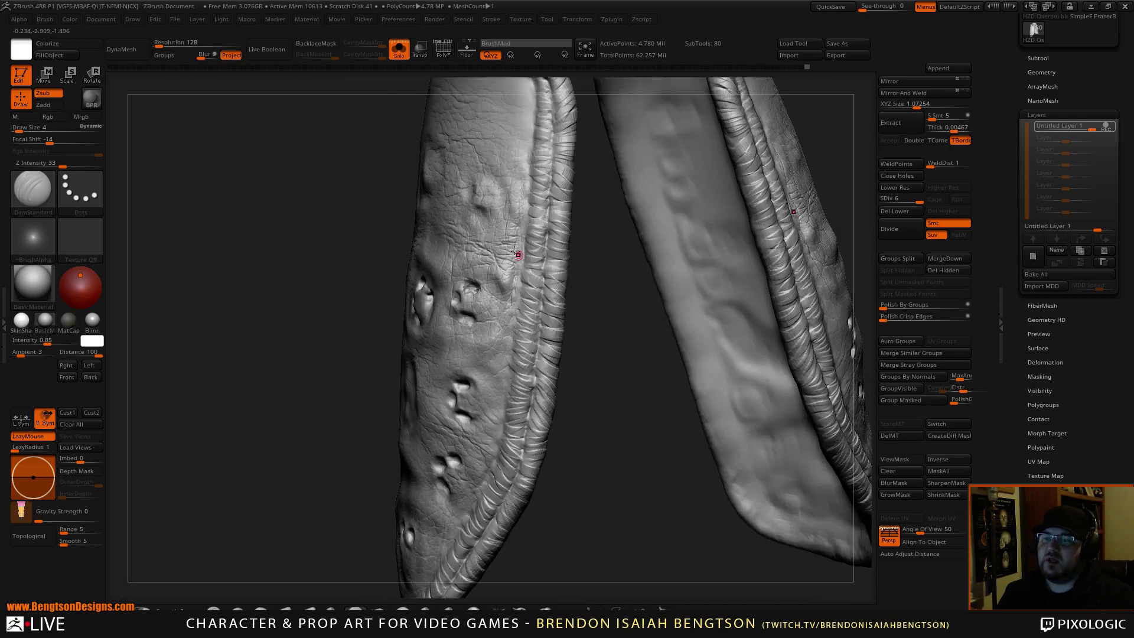
{"action": "mouse_move", "coordinate": [603, 315]}
{"action": "left_mouse_down", "text": "alt"}
{"action": "mouse_move", "coordinate": [679, 348]}
{"action": "mouse_move", "coordinate": [749, 288]}
{"action": "mouse_move", "coordinate": [726, 322]}
{"action": "mouse_move", "coordinate": [717, 315]}
{"action": "mouse_move", "coordinate": [710, 339]}
{"action": "left_mouse_up", "text": "alt"}
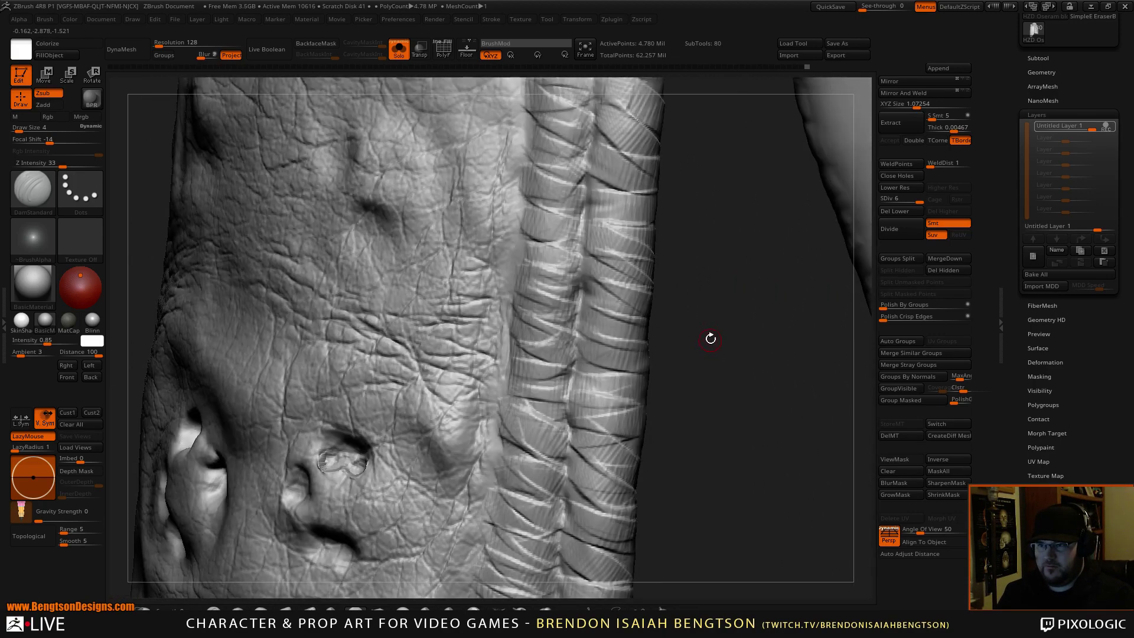
{"action": "left_click", "coordinate": [1112, 126]}
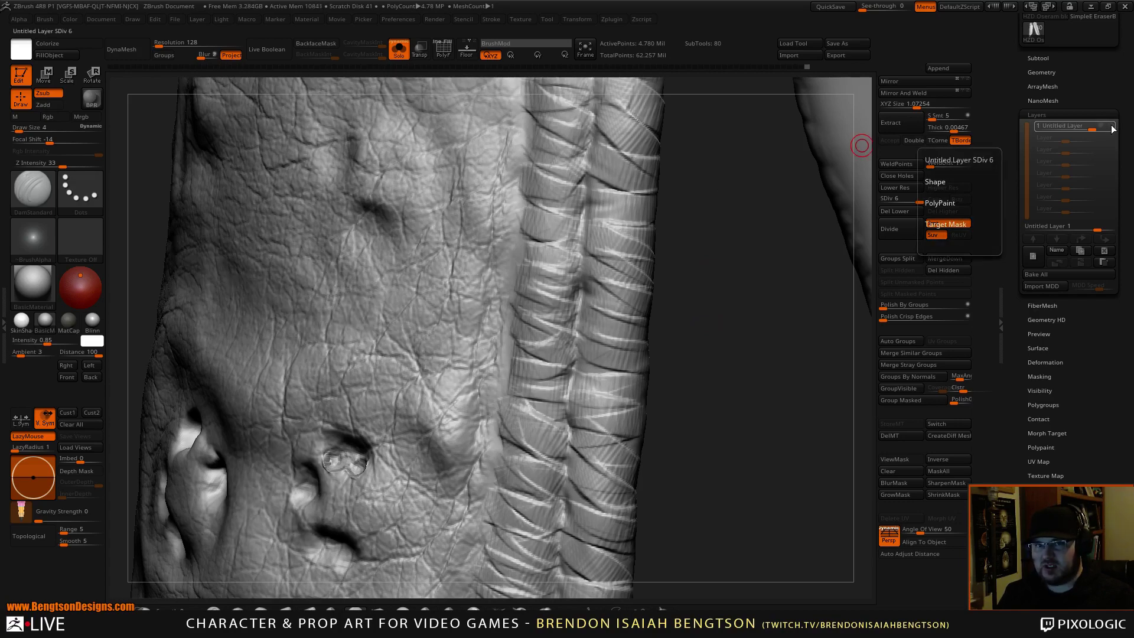
{"action": "left_click", "coordinate": [904, 436]}
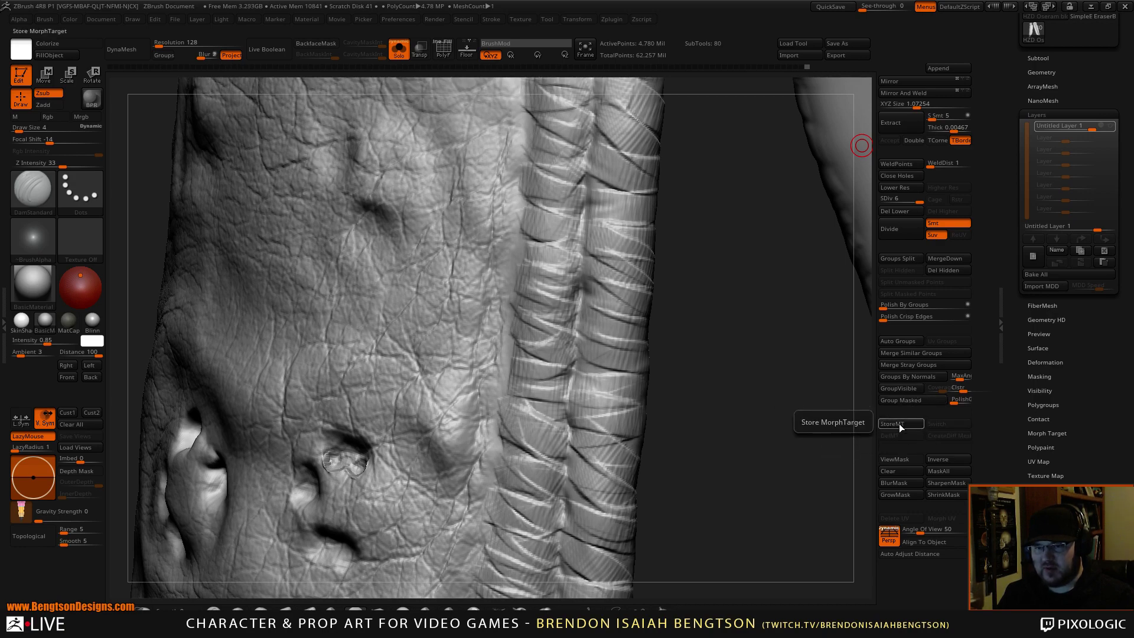
{"action": "left_click", "coordinate": [900, 423]}
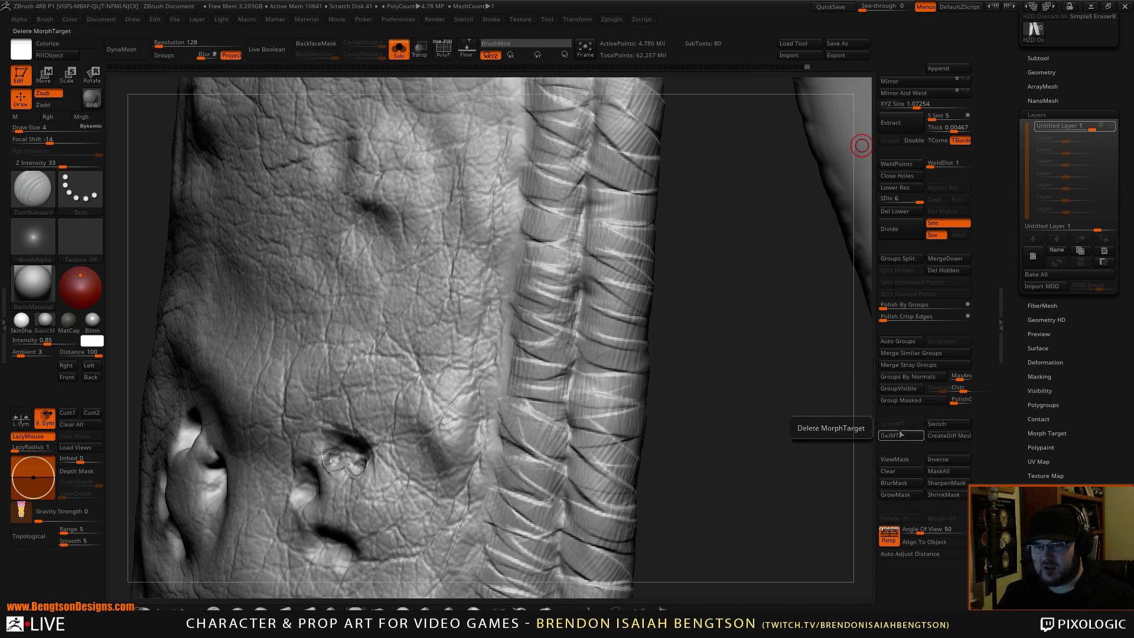
{"action": "left_click", "coordinate": [1109, 126]}
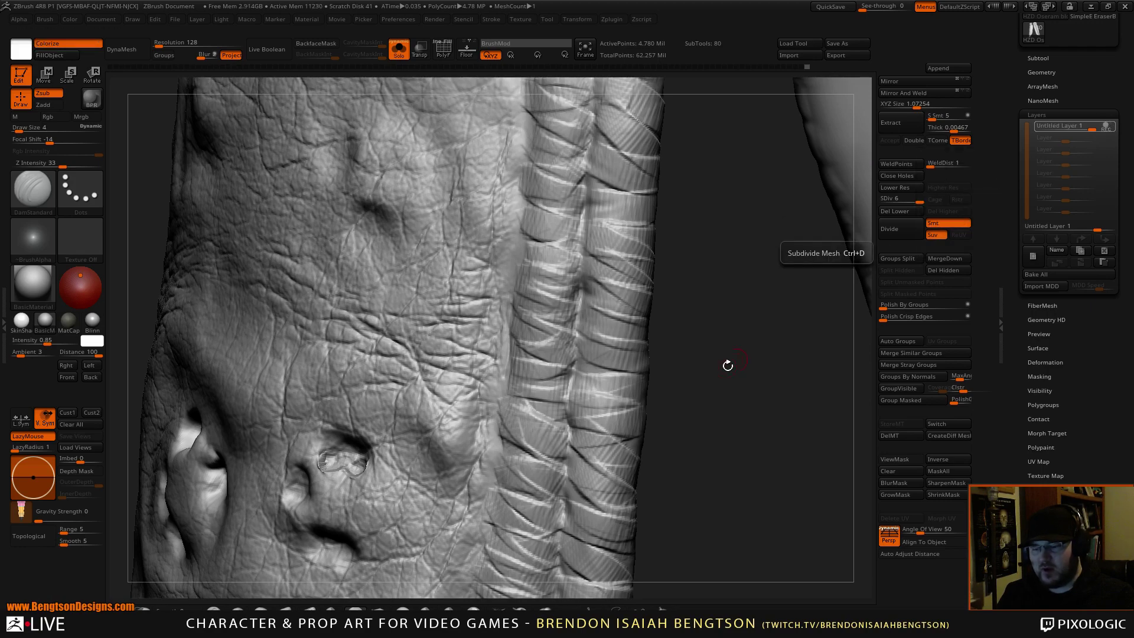
Step: Soften the skin creases beside the braided border of the leather panel with the Morph brush
{"action": "key", "text": "b"}
{"action": "key", "text": "m"}
{"action": "key", "text": "o"}
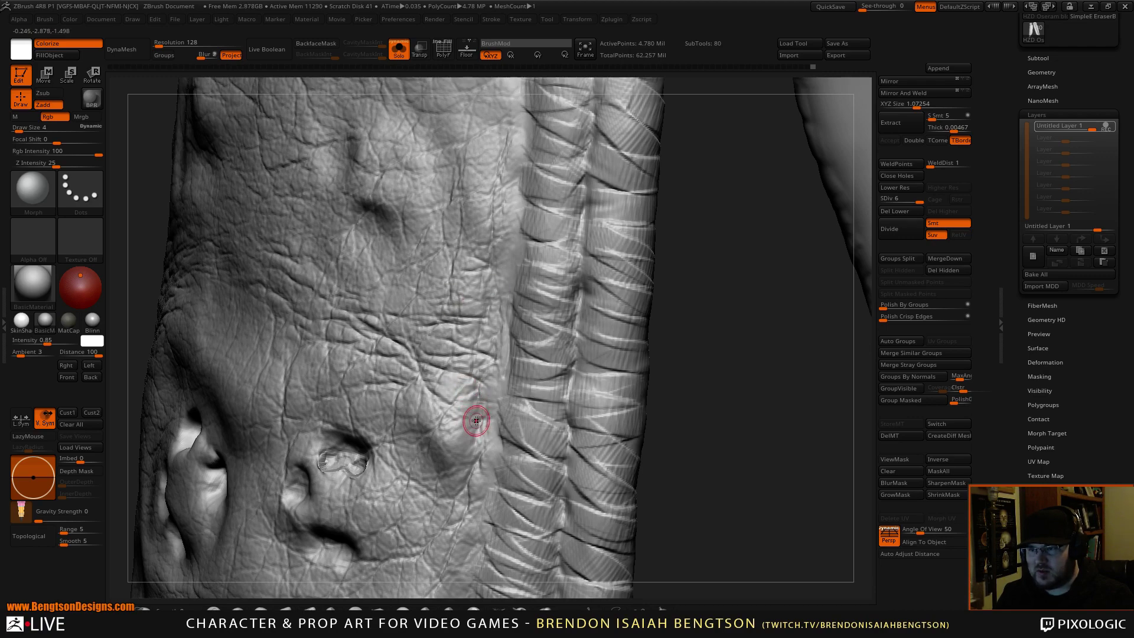
{"action": "key", "text": "ctrl+z"}
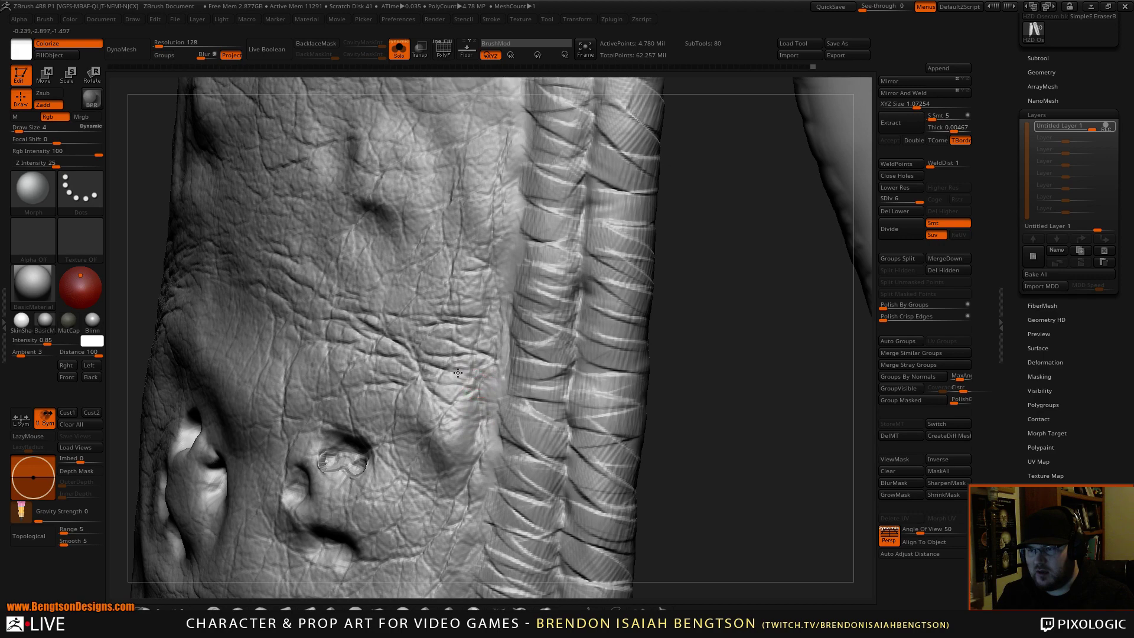
{"action": "key", "text": "ctrl+z"}
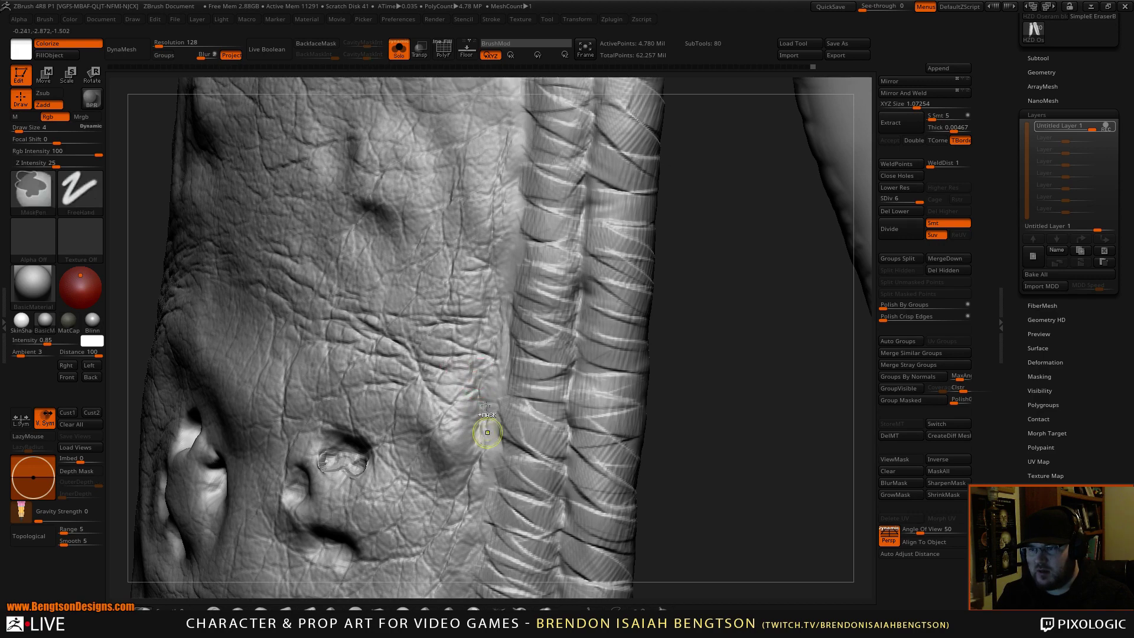
{"action": "mouse_move", "coordinate": [478, 385]}
{"action": "left_mouse_down"}
{"action": "mouse_move", "coordinate": [444, 385]}
{"action": "mouse_move", "coordinate": [474, 373]}
{"action": "left_mouse_up"}
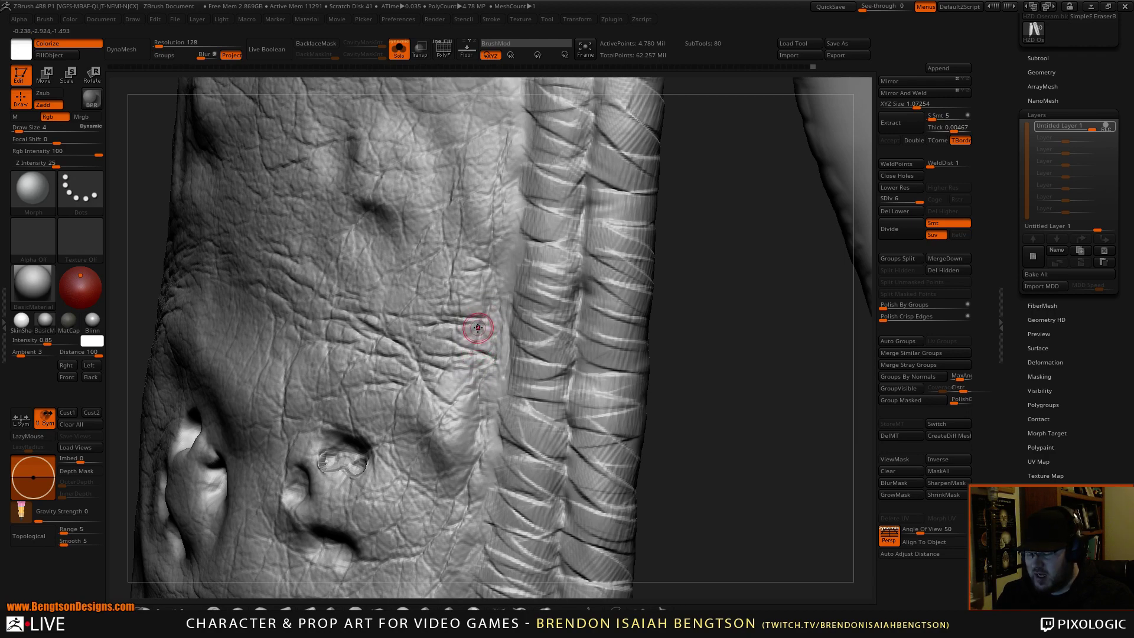
Step: Carve fine wrinkles into the leather beside the braided border with the DamStandard brush, undoing unwanted strokes
{"action": "key", "text": "2"}
{"action": "mouse_move", "coordinate": [458, 308]}
{"action": "left_mouse_down"}
{"action": "mouse_move", "coordinate": [452, 299]}
{"action": "mouse_move", "coordinate": [482, 299]}
{"action": "mouse_move", "coordinate": [464, 301]}
{"action": "left_mouse_up"}
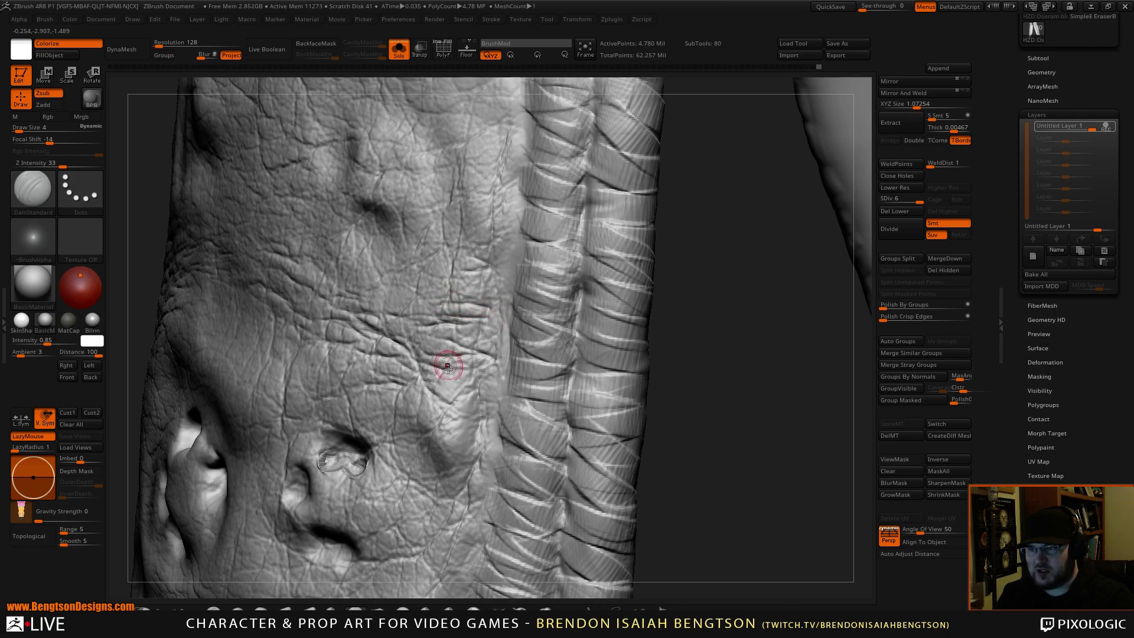
{"action": "left_click_drag", "start_coordinate": [474, 395], "coordinate": [455, 394]}
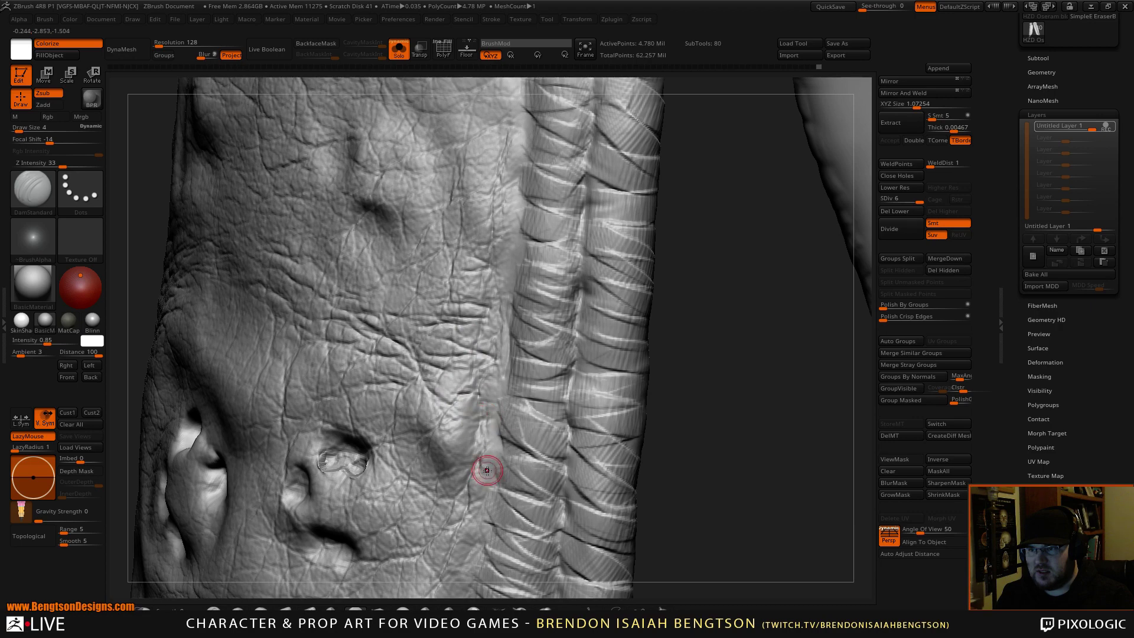
{"action": "key", "text": "ctrl+z"}
{"action": "mouse_move", "coordinate": [451, 408]}
{"action": "left_mouse_down"}
{"action": "mouse_move", "coordinate": [471, 412]}
{"action": "mouse_move", "coordinate": [464, 381]}
{"action": "left_mouse_up"}
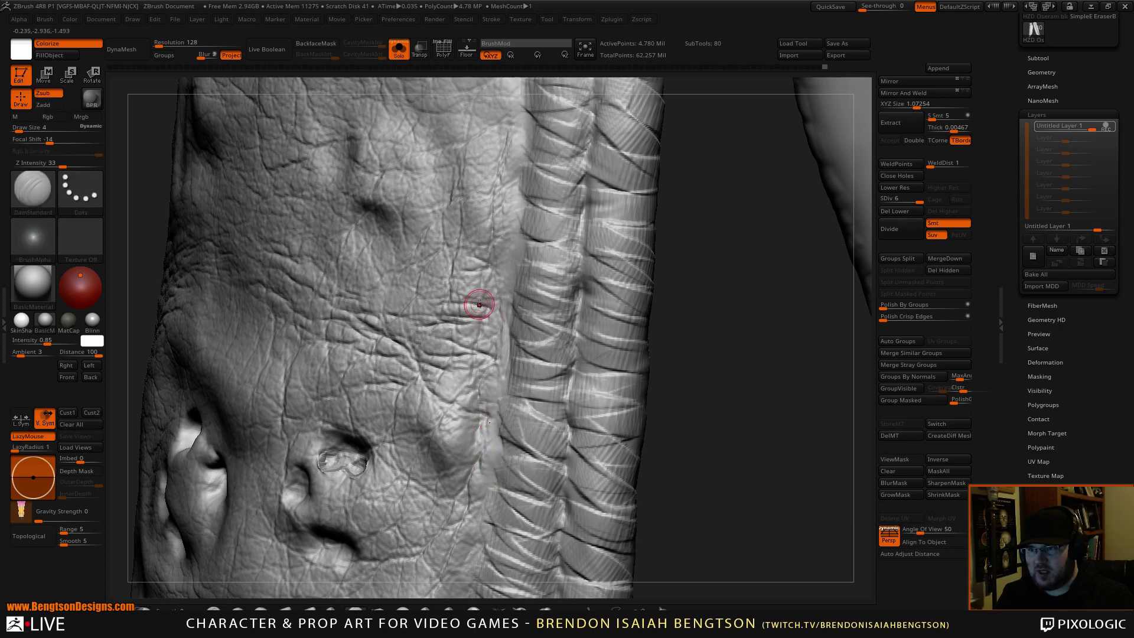
{"action": "key", "text": "ctrl"}
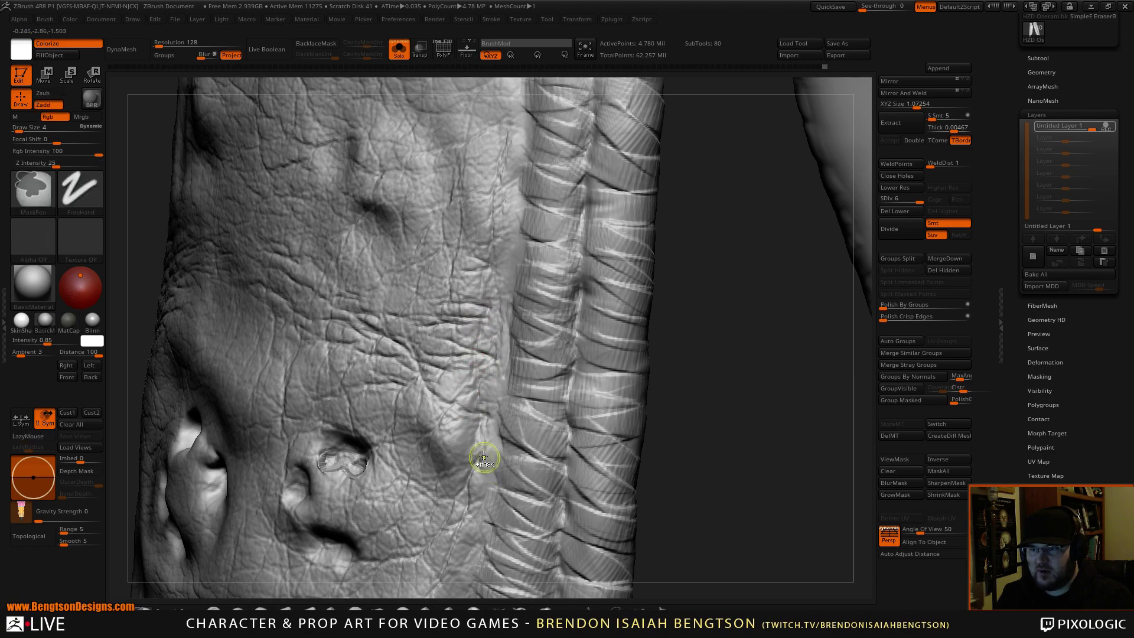
{"action": "key", "text": "ctrl+z"}
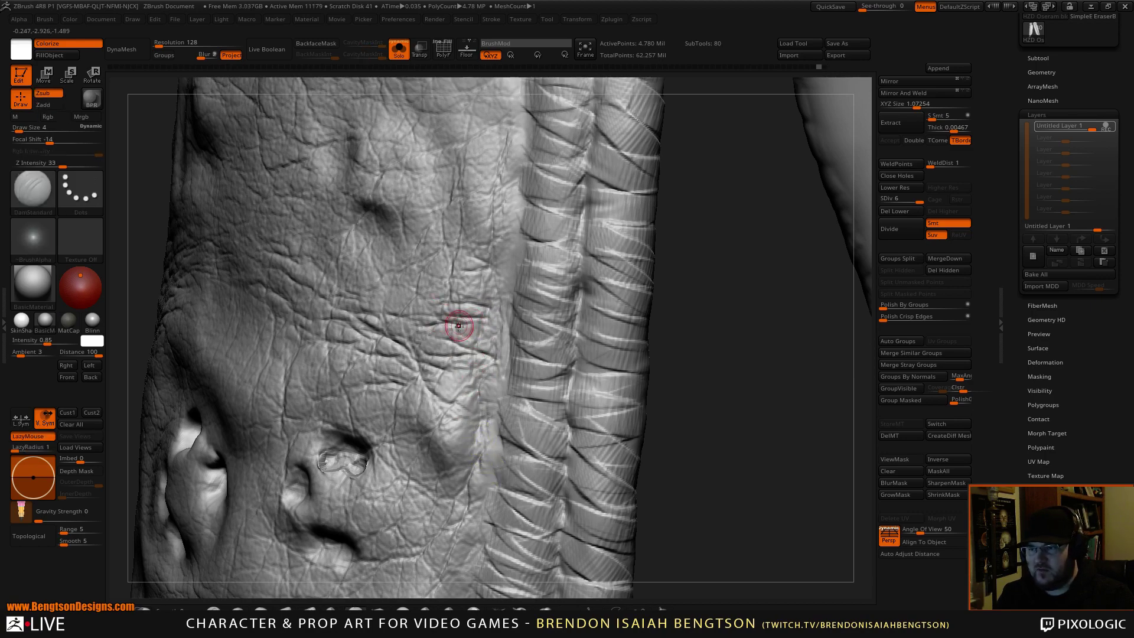
{"action": "mouse_move", "coordinate": [488, 318]}
{"action": "left_mouse_down"}
{"action": "mouse_move", "coordinate": [498, 320]}
{"action": "mouse_move", "coordinate": [446, 300]}
{"action": "left_mouse_up"}
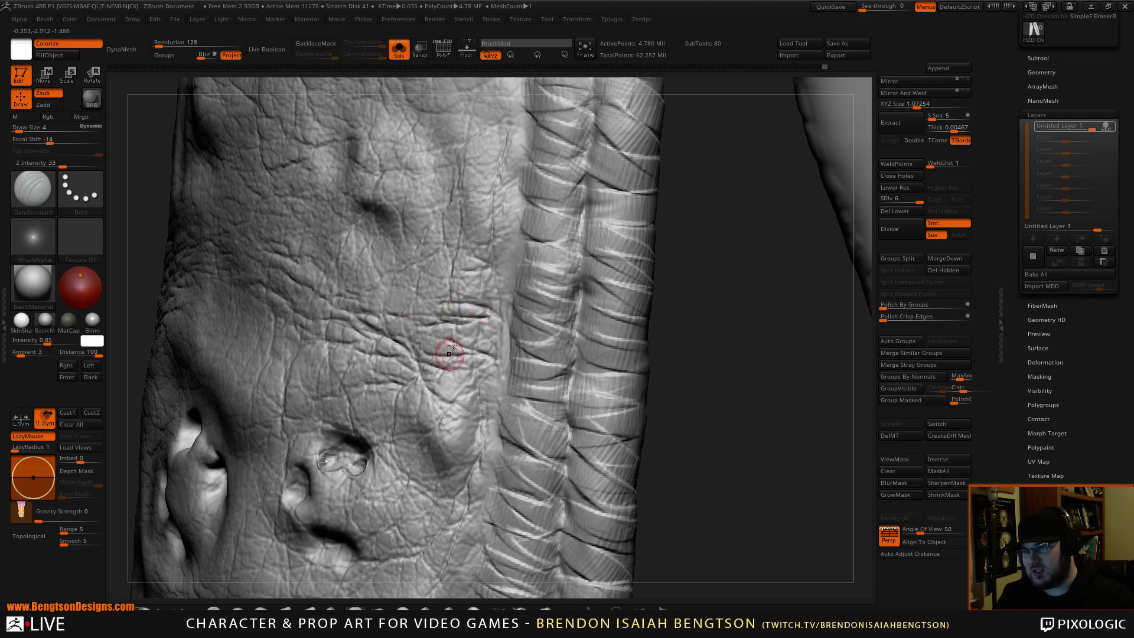
Step: Examine the leather panel's wrinkles, holes and braided border from several angles and distances
{"action": "left_click_drag", "start_coordinate": [696, 400], "coordinate": [683, 183], "text": "alt"}
{"action": "left_click_drag", "start_coordinate": [550, 492], "coordinate": [557, 484]}
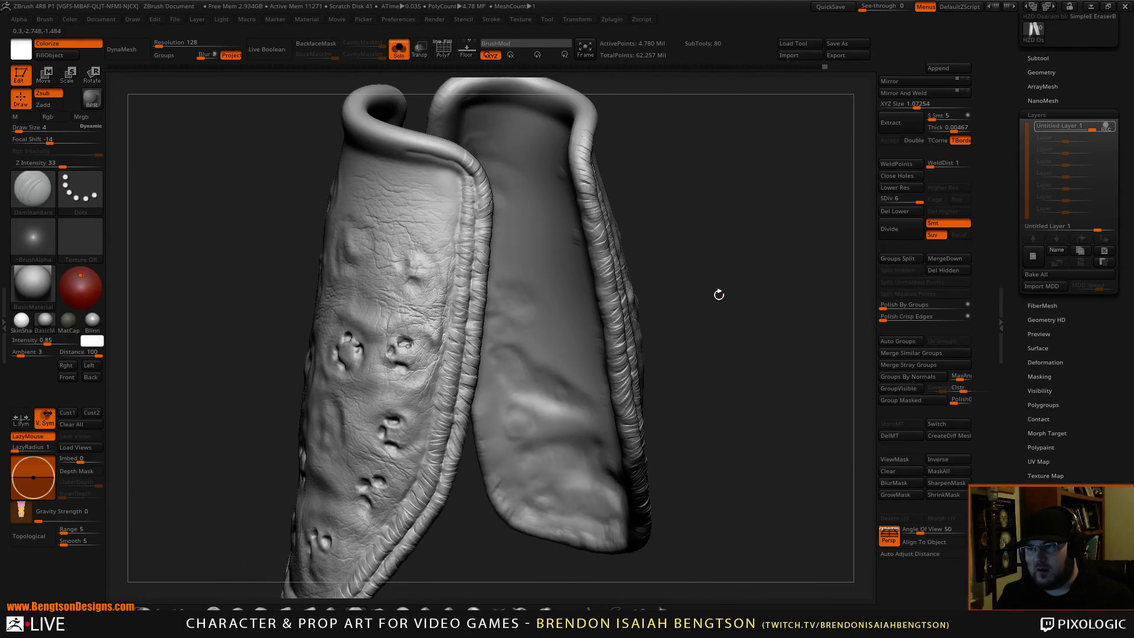
{"action": "left_click_drag", "start_coordinate": [719, 294], "coordinate": [752, 301]}
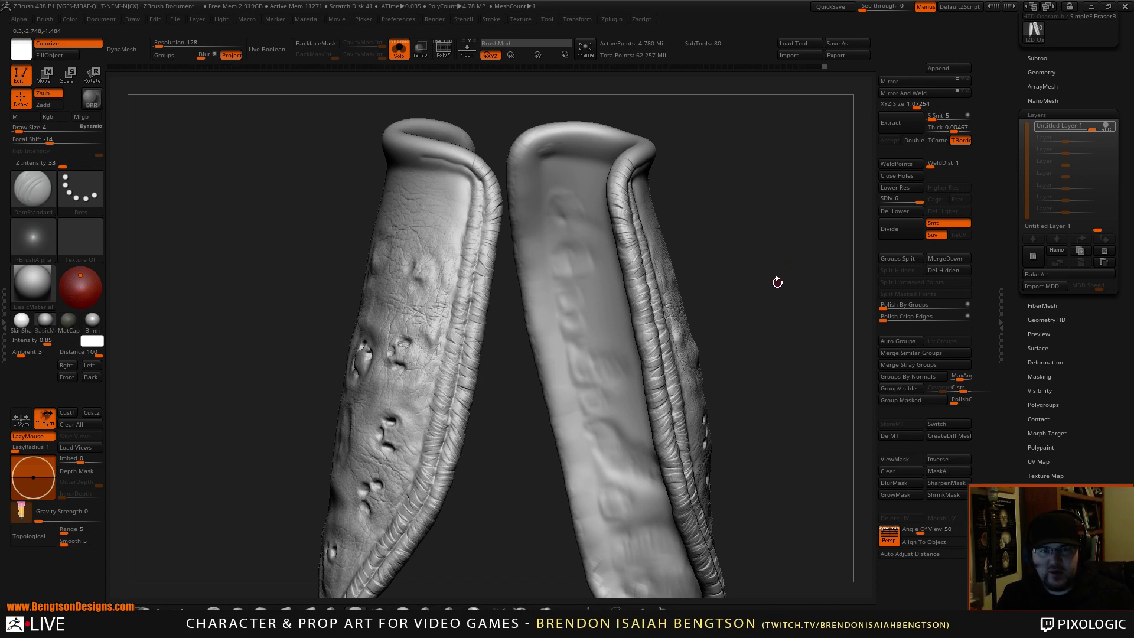
{"action": "left_click_drag", "start_coordinate": [777, 283], "coordinate": [756, 303]}
{"action": "left_click_drag", "start_coordinate": [755, 303], "coordinate": [774, 251], "text": "alt"}
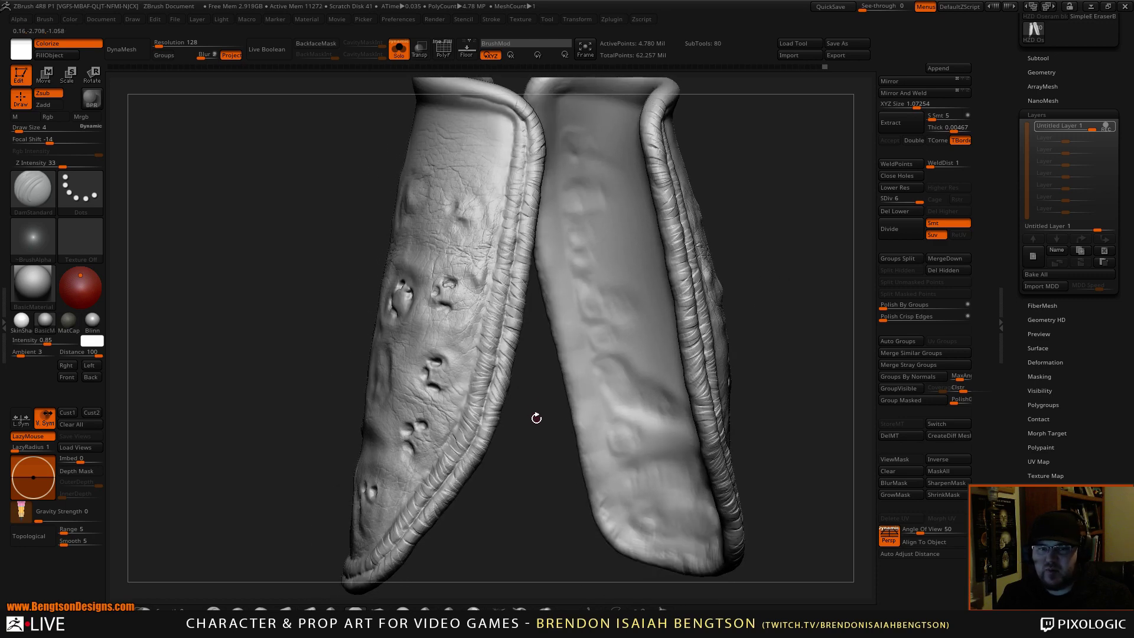
{"action": "left_click_drag", "start_coordinate": [536, 418], "coordinate": [546, 508], "text": "alt"}
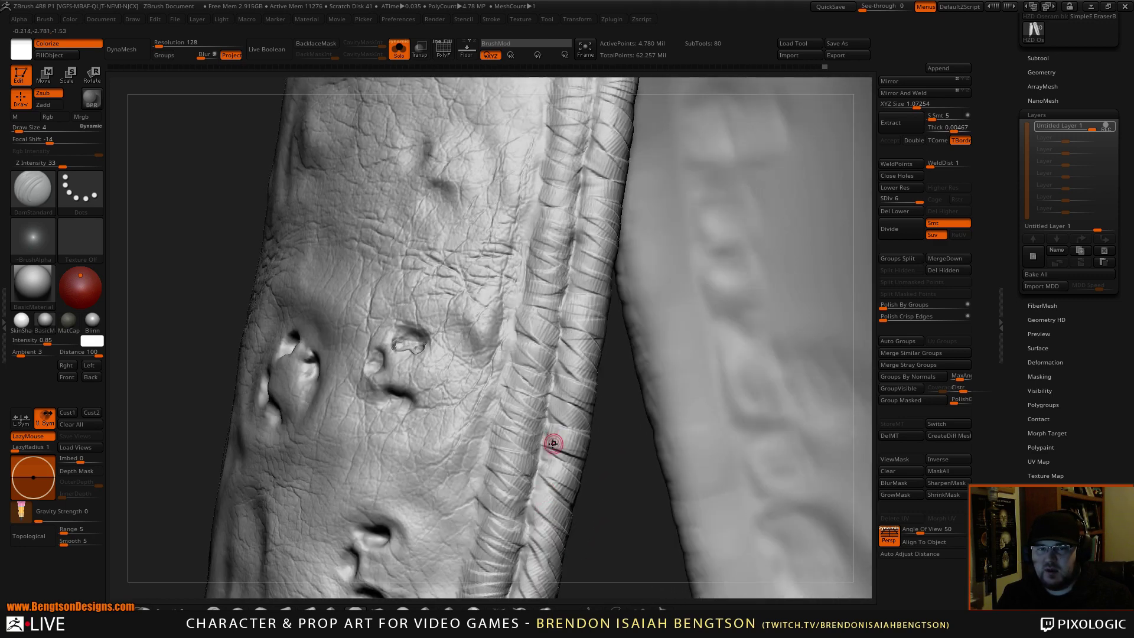
{"action": "left_click_drag", "start_coordinate": [627, 484], "coordinate": [627, 502]}
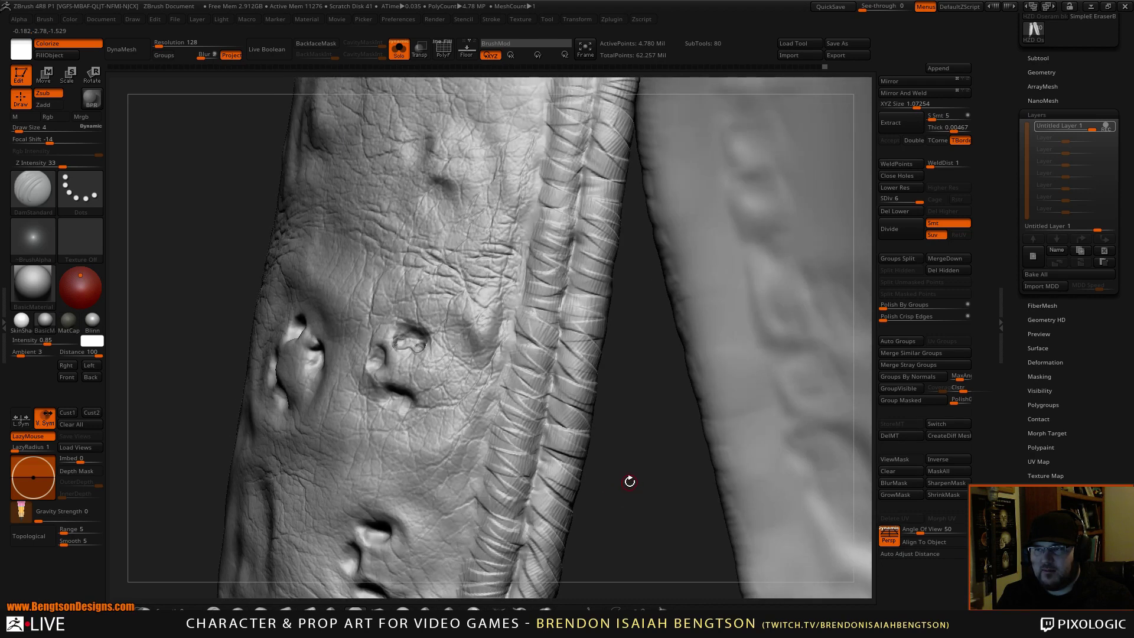
{"action": "left_click_drag", "start_coordinate": [630, 473], "coordinate": [688, 446]}
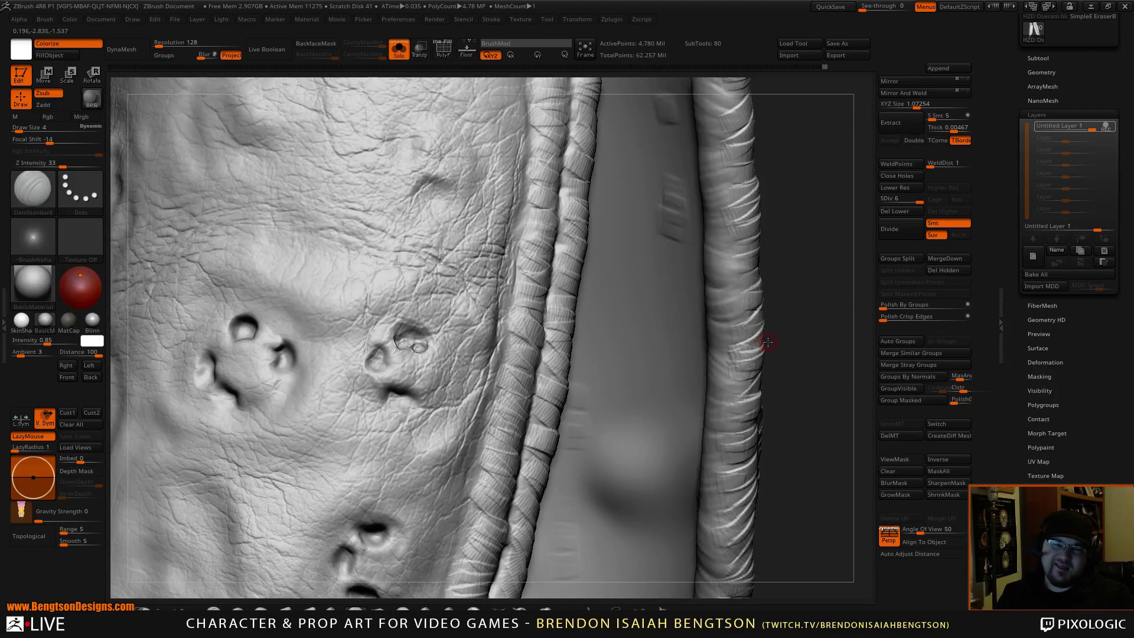
Step: Turn off solo display for the leather panels and view the full character from the front
{"action": "key", "text": "f"}
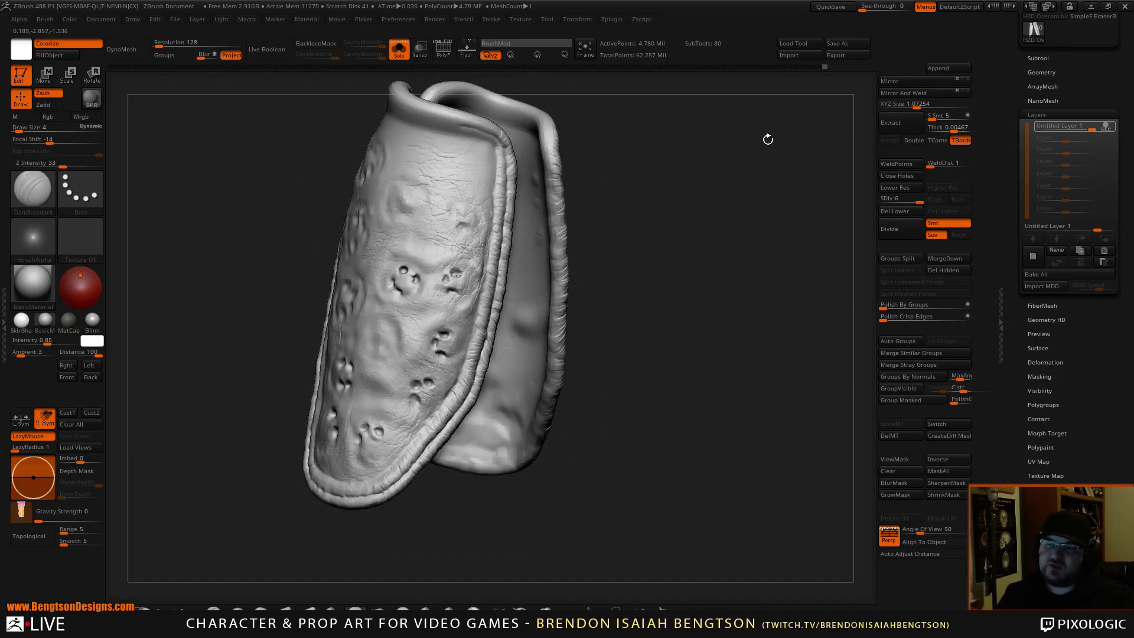
{"action": "left_click_drag", "start_coordinate": [766, 322], "coordinate": [767, 310]}
{"action": "key", "text": "alt+s"}
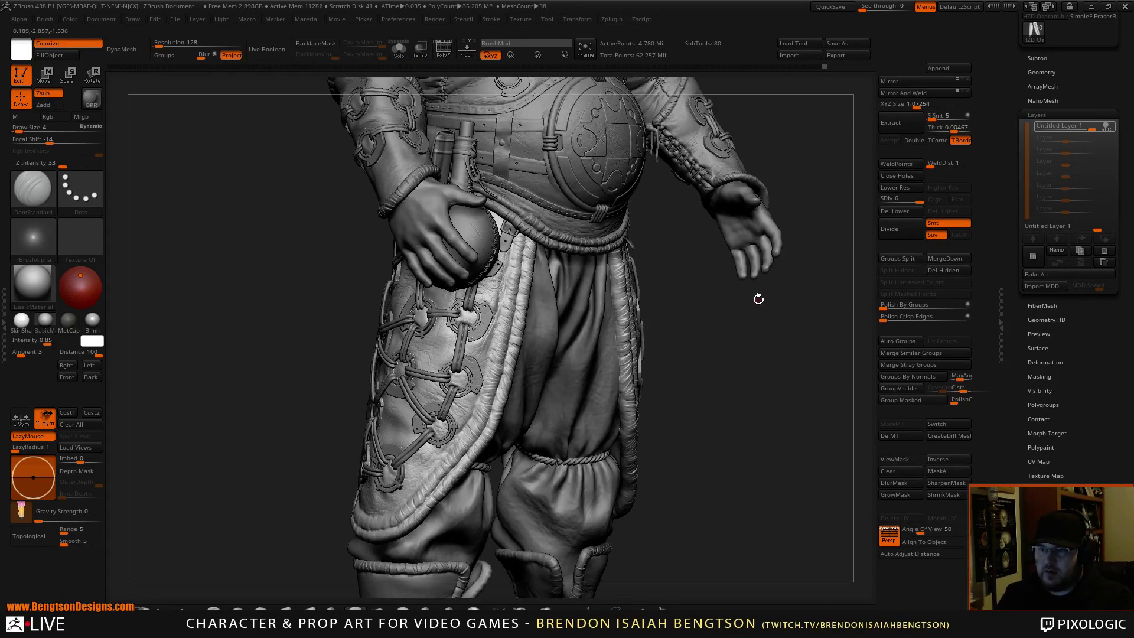
{"action": "left_click_drag", "start_coordinate": [755, 375], "coordinate": [635, 578]}
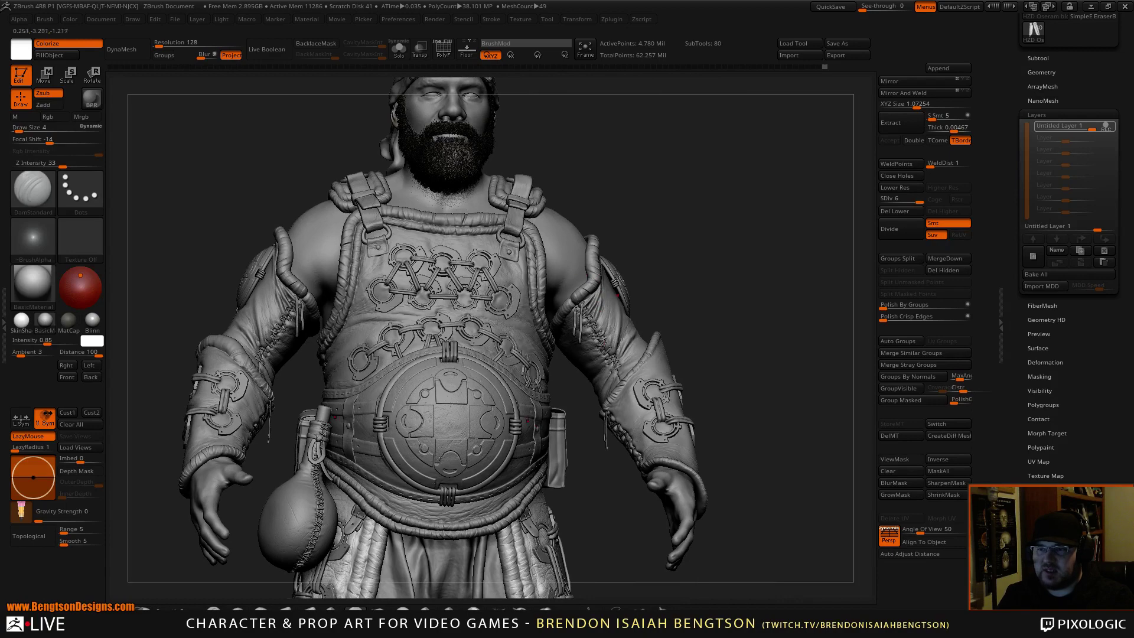
{"action": "left_click_drag", "start_coordinate": [725, 269], "coordinate": [706, 271]}
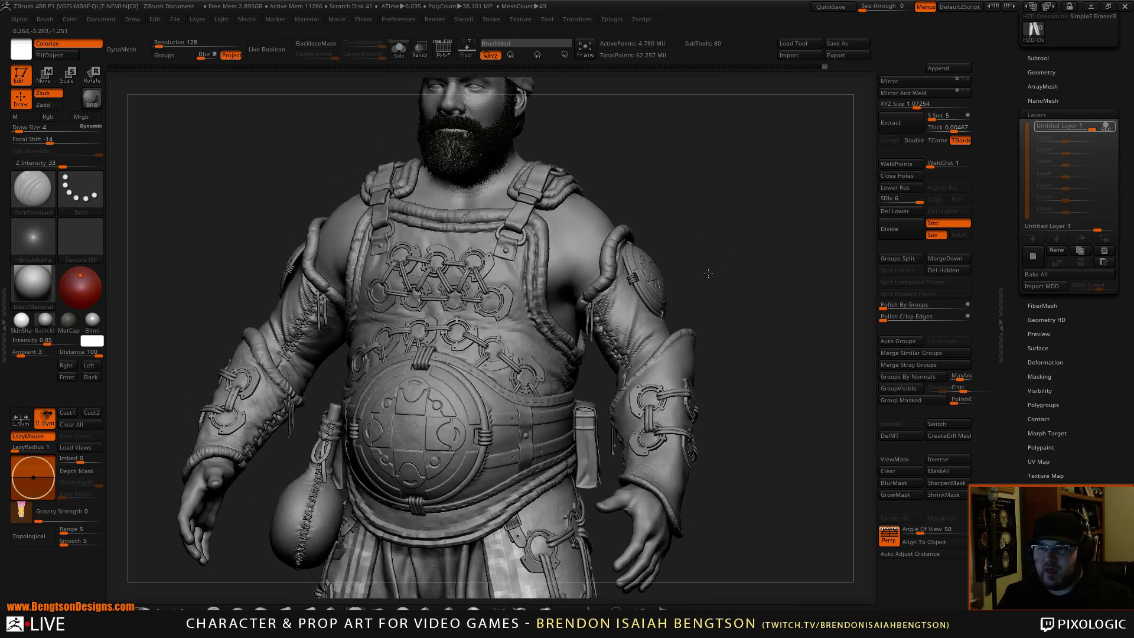
Step: Select the upper-arm sleeve subtool, isolate it and examine its mesh from several angles
{"action": "left_click", "coordinate": [616, 311], "text": "alt"}
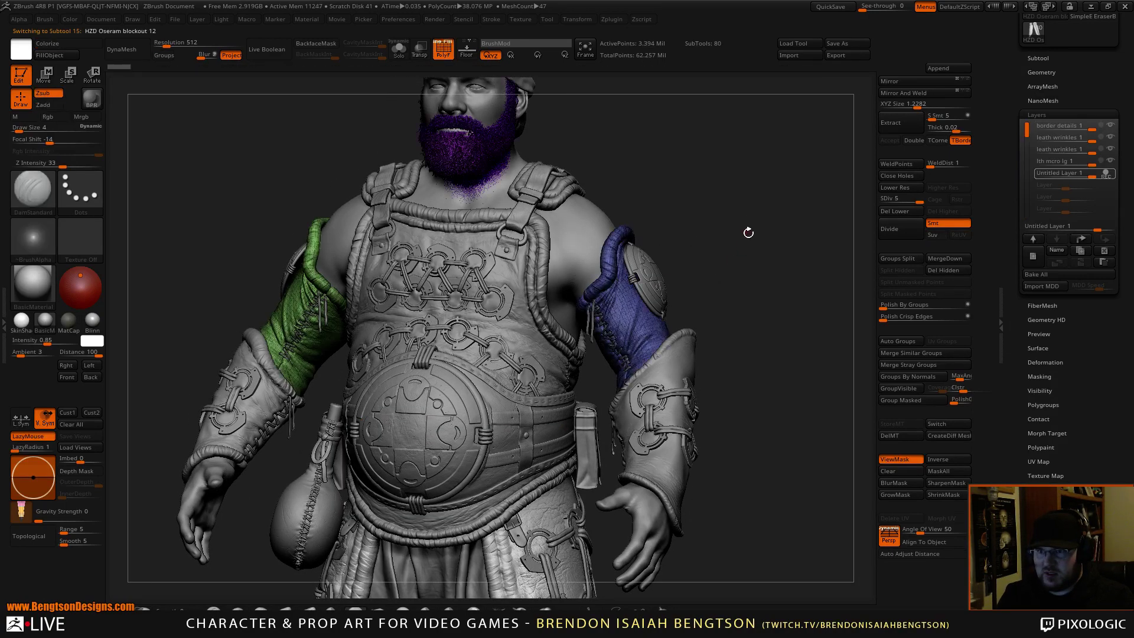
{"action": "left_click_drag", "start_coordinate": [754, 277], "coordinate": [750, 346], "text": "alt"}
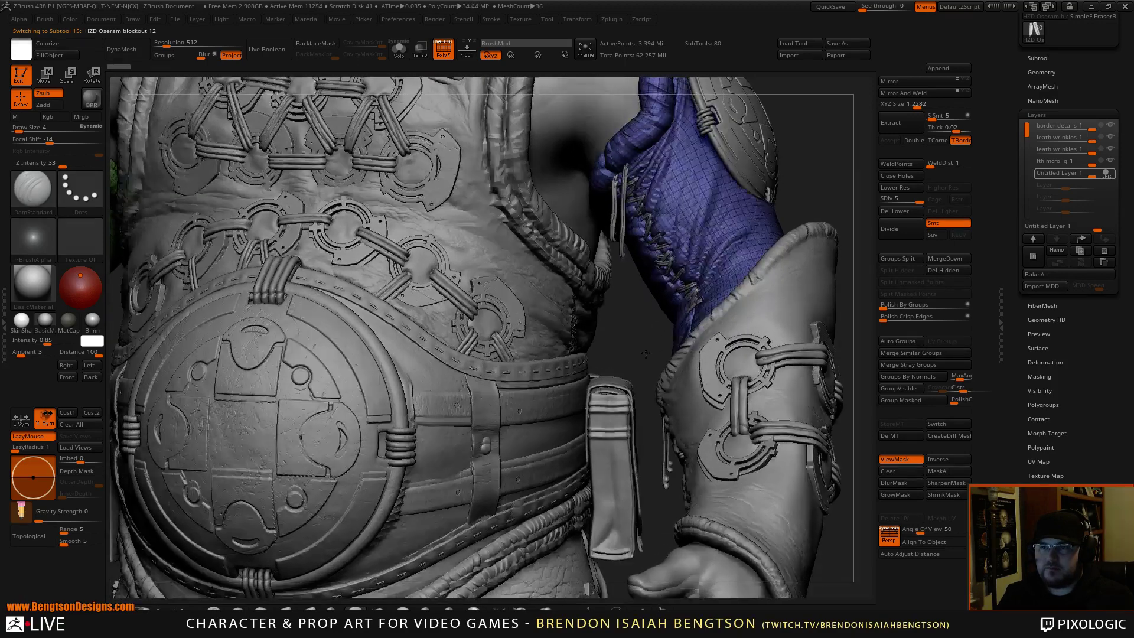
{"action": "left_click_drag", "start_coordinate": [755, 142], "coordinate": [631, 347], "text": "alt"}
{"action": "left_click_drag", "start_coordinate": [724, 297], "coordinate": [733, 325], "text": "alt"}
{"action": "key", "text": "alt+s"}
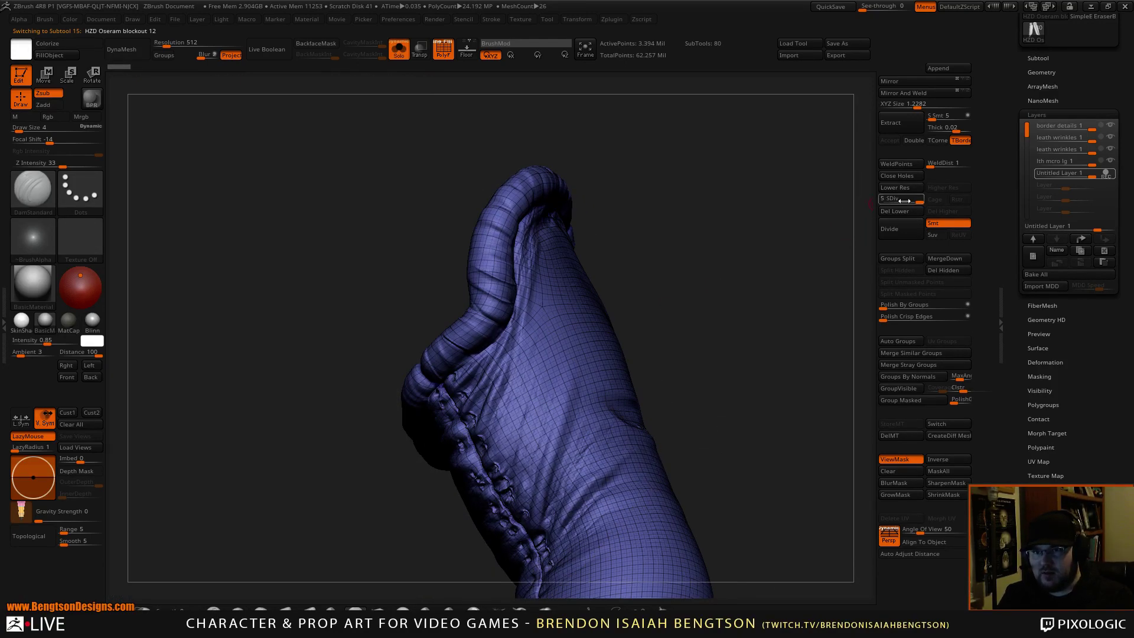
{"action": "left_click_drag", "start_coordinate": [899, 200], "coordinate": [875, 202]}
{"action": "left_click_drag", "start_coordinate": [724, 345], "coordinate": [783, 257], "text": "alt"}
{"action": "left_click_drag", "start_coordinate": [664, 272], "coordinate": [632, 270]}
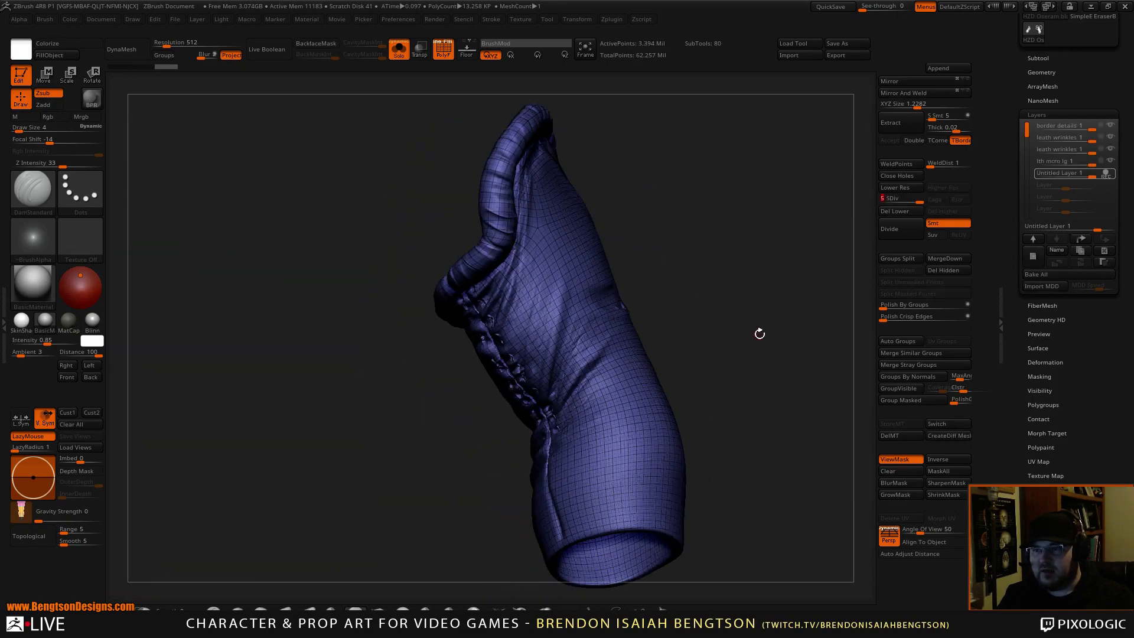
{"action": "left_click_drag", "start_coordinate": [774, 329], "coordinate": [735, 273]}
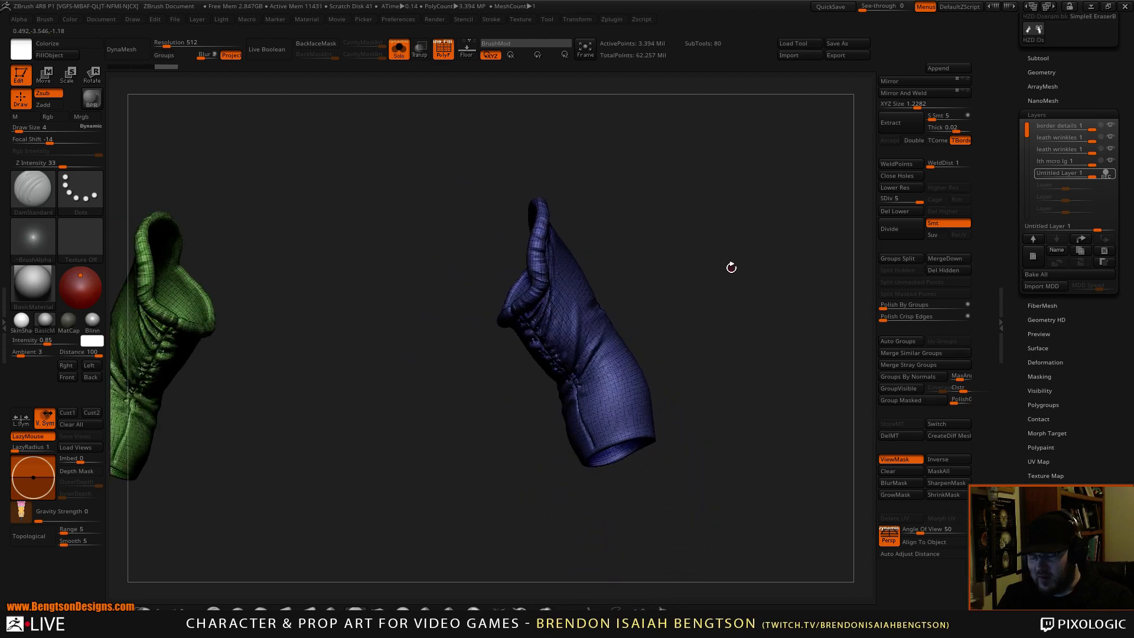
Step: Show all subtools again and examine the sleeves, forearm guards, torso armor and leg panels around the character
{"action": "key", "text": "shift+s"}
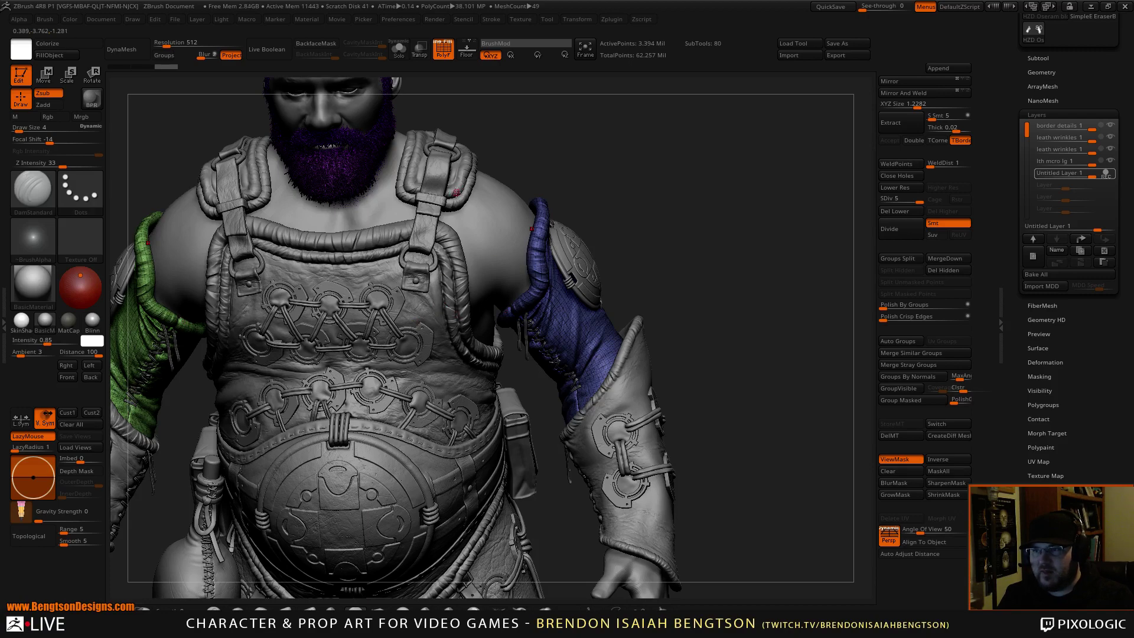
{"action": "left_click_drag", "start_coordinate": [752, 387], "coordinate": [797, 119], "text": "alt"}
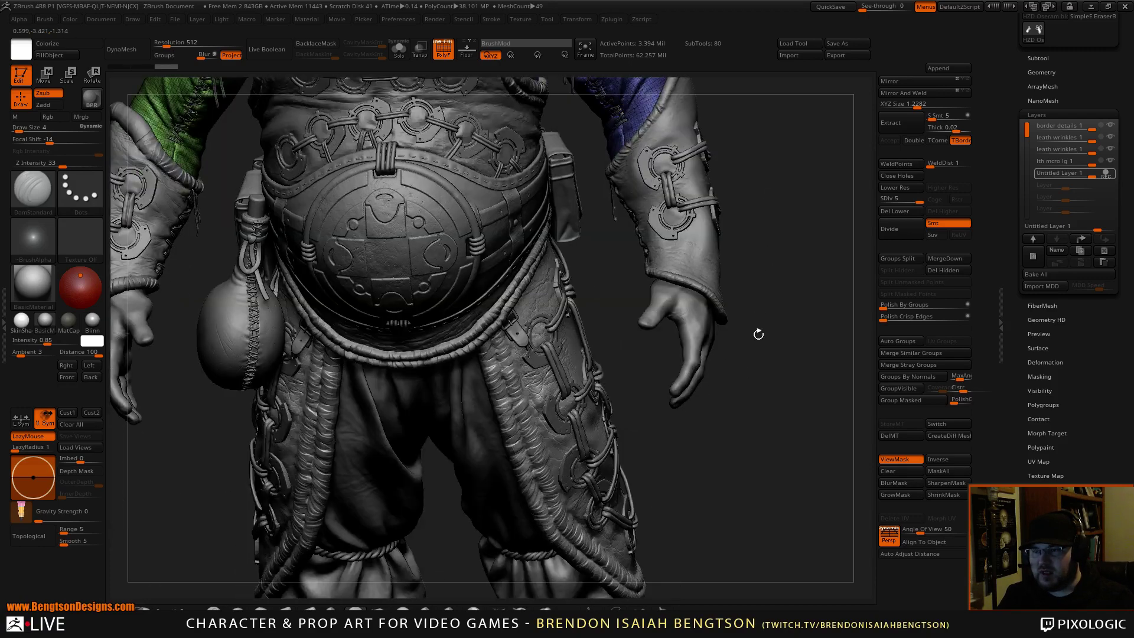
{"action": "left_click_drag", "start_coordinate": [715, 450], "coordinate": [728, 398], "text": "shift"}
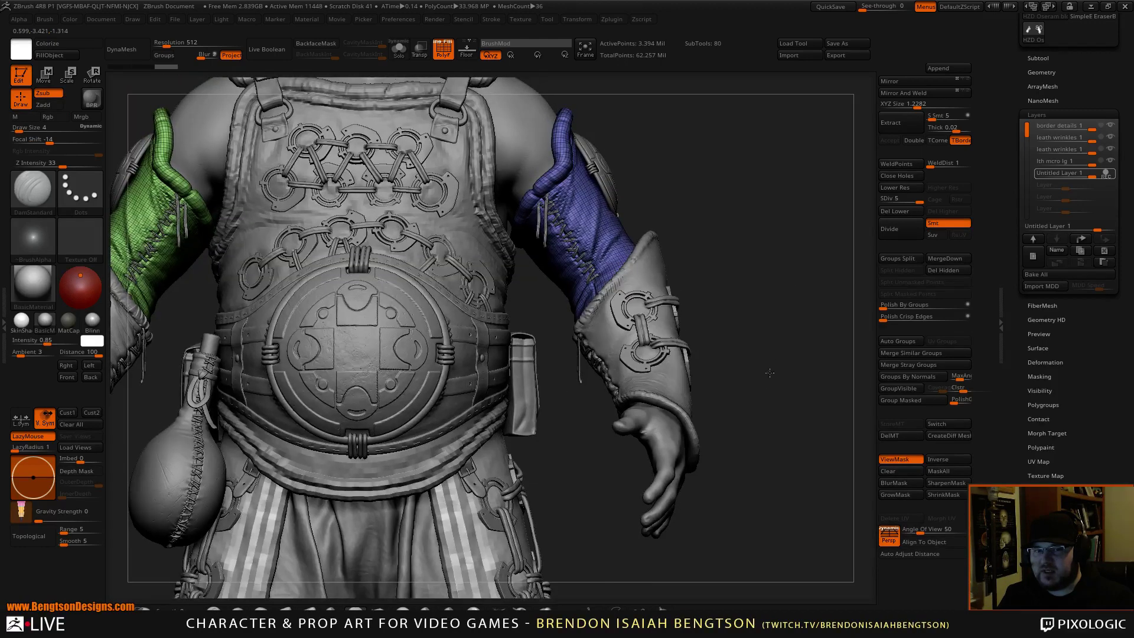
{"action": "left_click_drag", "start_coordinate": [788, 314], "coordinate": [779, 357]}
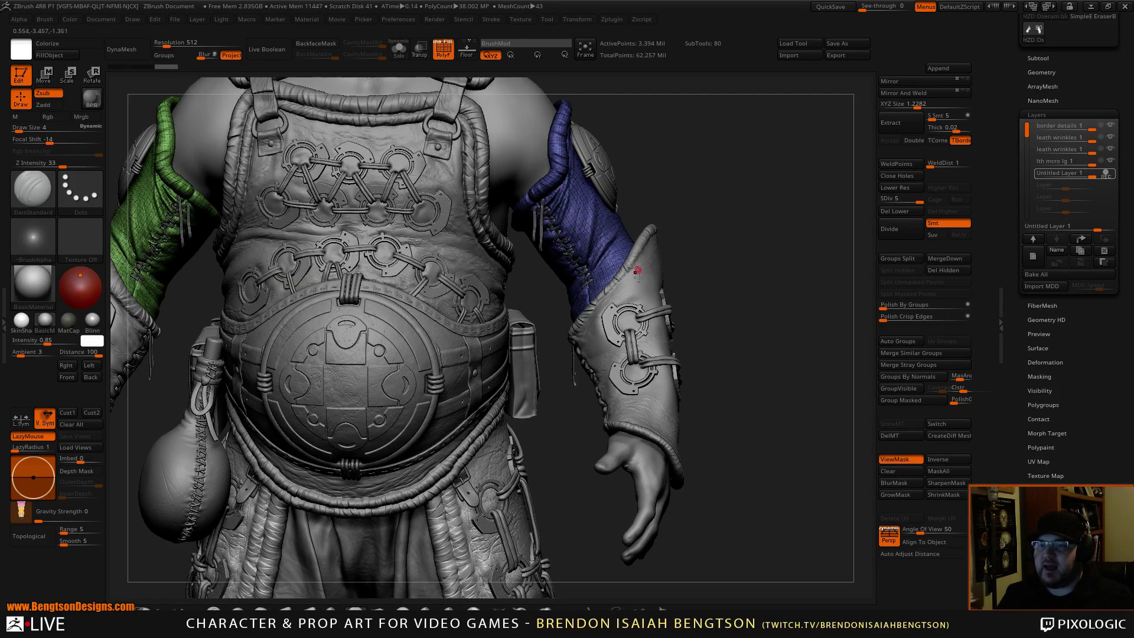
{"action": "mouse_move", "coordinate": [736, 230]}
{"action": "left_mouse_down"}
{"action": "mouse_move", "coordinate": [725, 276]}
{"action": "mouse_move", "coordinate": [681, 247]}
{"action": "mouse_move", "coordinate": [621, 262]}
{"action": "left_mouse_up"}
{"action": "left_click_drag", "start_coordinate": [775, 249], "coordinate": [703, 246]}
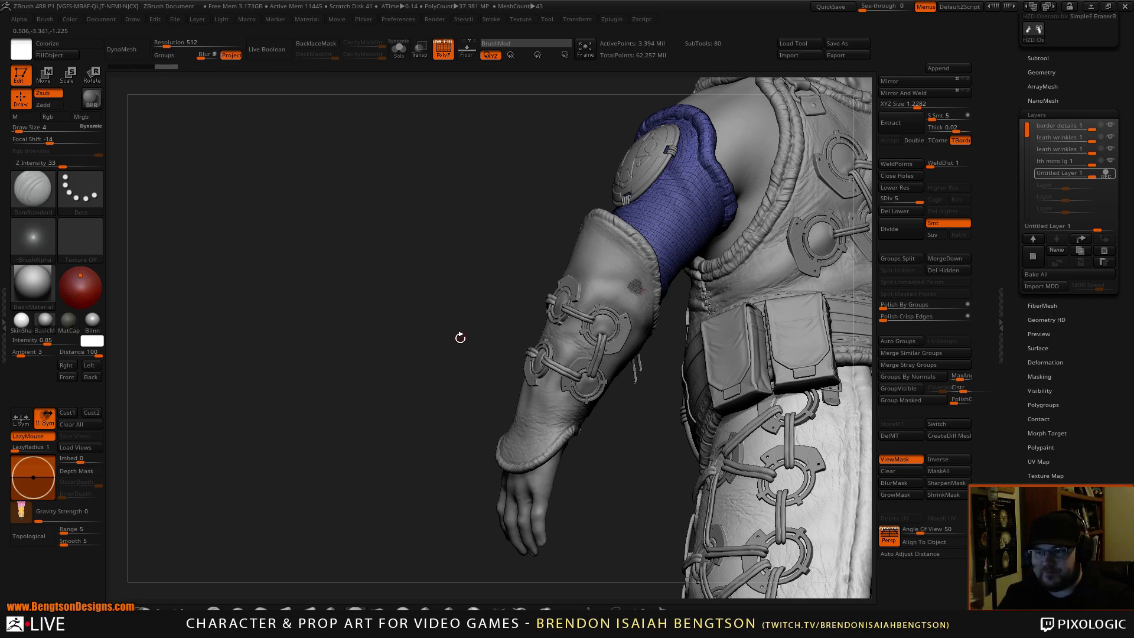
{"action": "left_click_drag", "start_coordinate": [474, 343], "coordinate": [564, 333]}
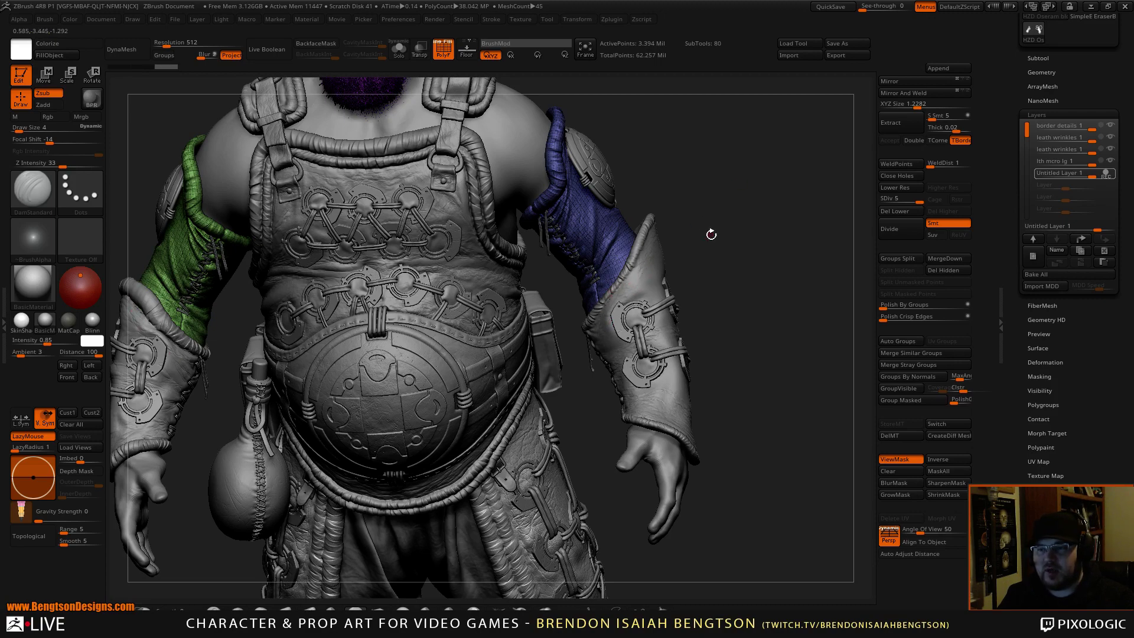
{"action": "left_click_drag", "start_coordinate": [711, 234], "coordinate": [755, 227]}
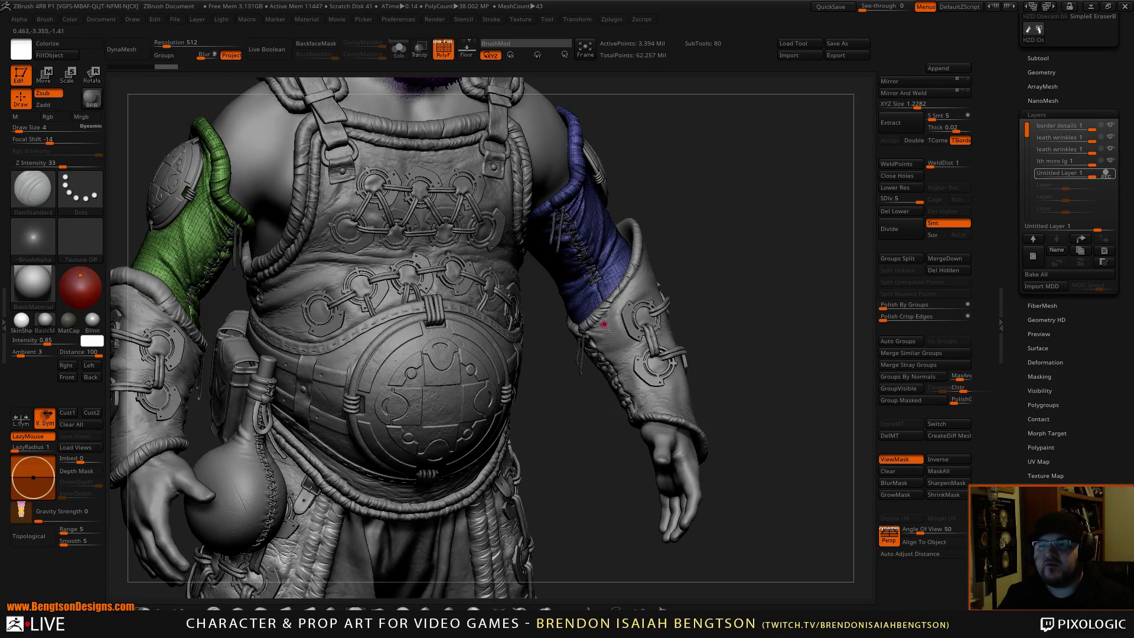
{"action": "left_click_drag", "start_coordinate": [715, 279], "coordinate": [732, 114], "text": "alt"}
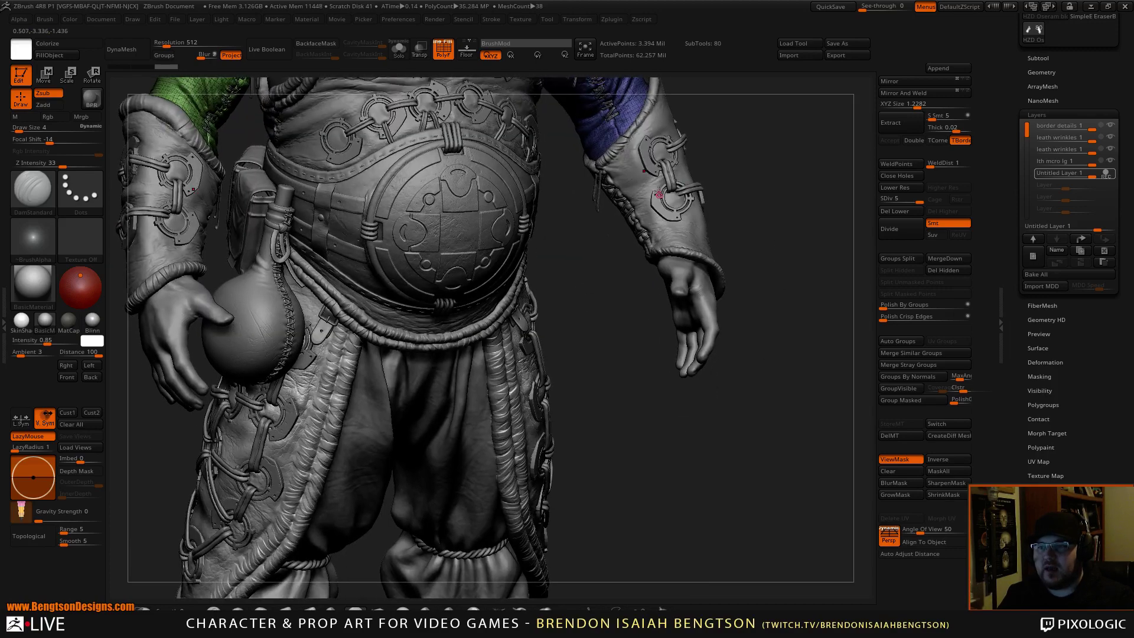
Step: Select the laced leather thigh panel subtool beneath the hand for close-up work
{"action": "left_click_drag", "start_coordinate": [641, 441], "coordinate": [688, 227], "text": "alt"}
{"action": "left_click_drag", "start_coordinate": [691, 297], "coordinate": [745, 371]}
{"action": "right_click_drag", "start_coordinate": [551, 330], "coordinate": [484, 358], "text": "ctrl"}
{"action": "right_click_drag", "start_coordinate": [484, 358], "coordinate": [709, 411], "text": "alt"}
{"action": "left_click", "coordinate": [709, 412], "text": "alt"}
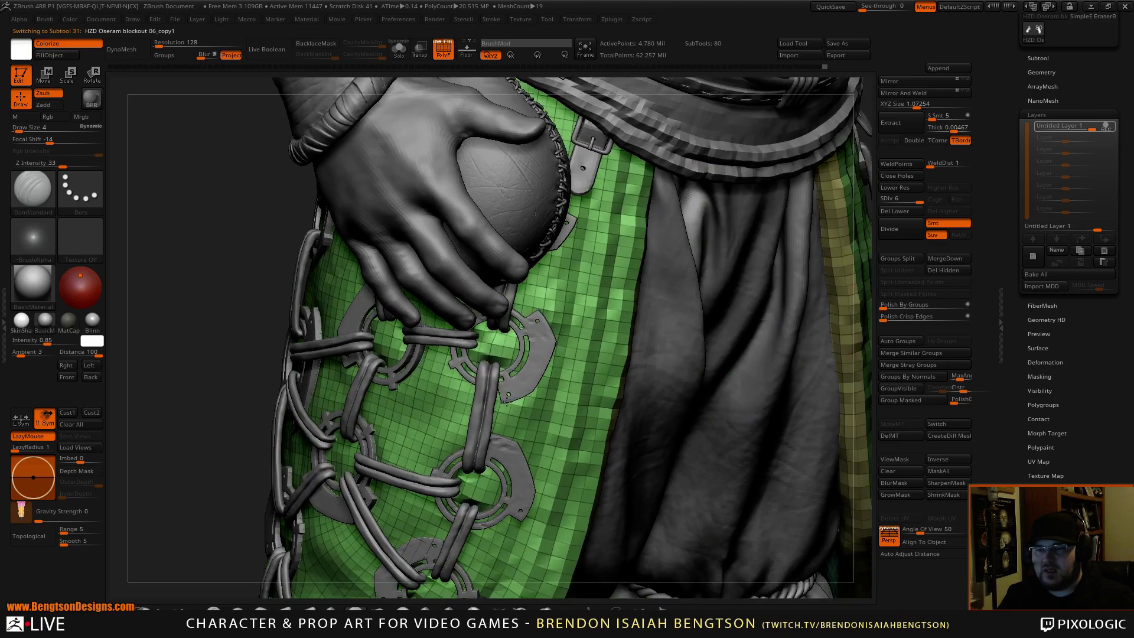
{"action": "right_click_drag", "start_coordinate": [507, 402], "coordinate": [500, 396], "text": "alt"}
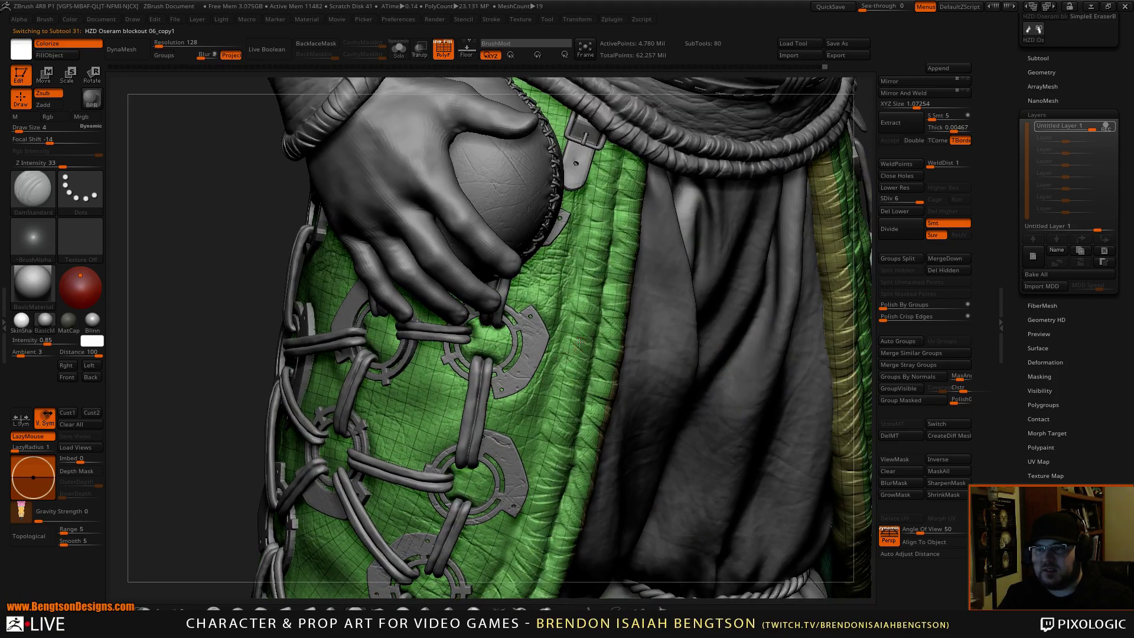
Step: Turn off the polygroup wireframe display and examine the laced thigh panel, its braided border and the torso armor from several angles
{"action": "right_click_drag", "start_coordinate": [580, 343], "coordinate": [606, 325]}
{"action": "key", "text": "shift+f"}
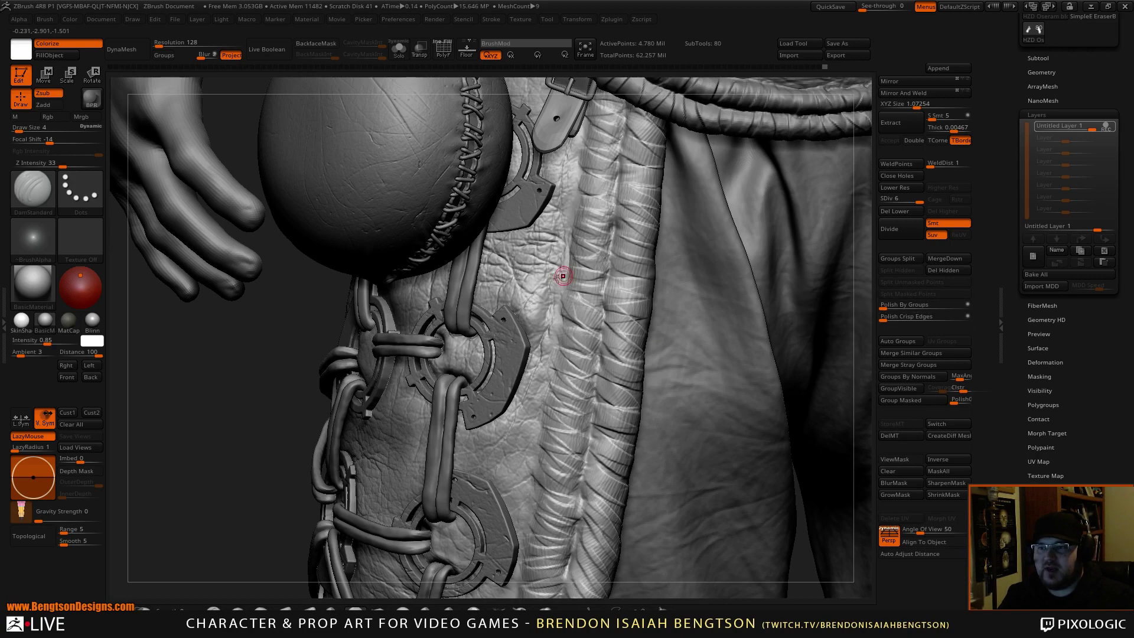
{"action": "right_click_drag", "start_coordinate": [491, 311], "coordinate": [544, 151], "text": "alt"}
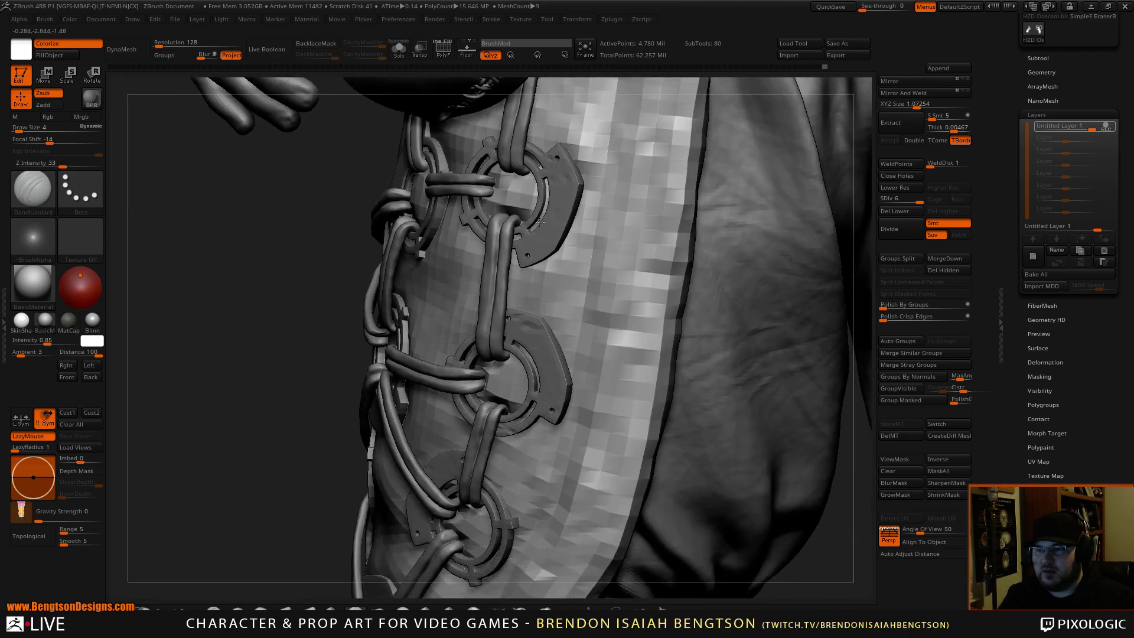
{"action": "right_click_drag", "start_coordinate": [515, 371], "coordinate": [554, 377]}
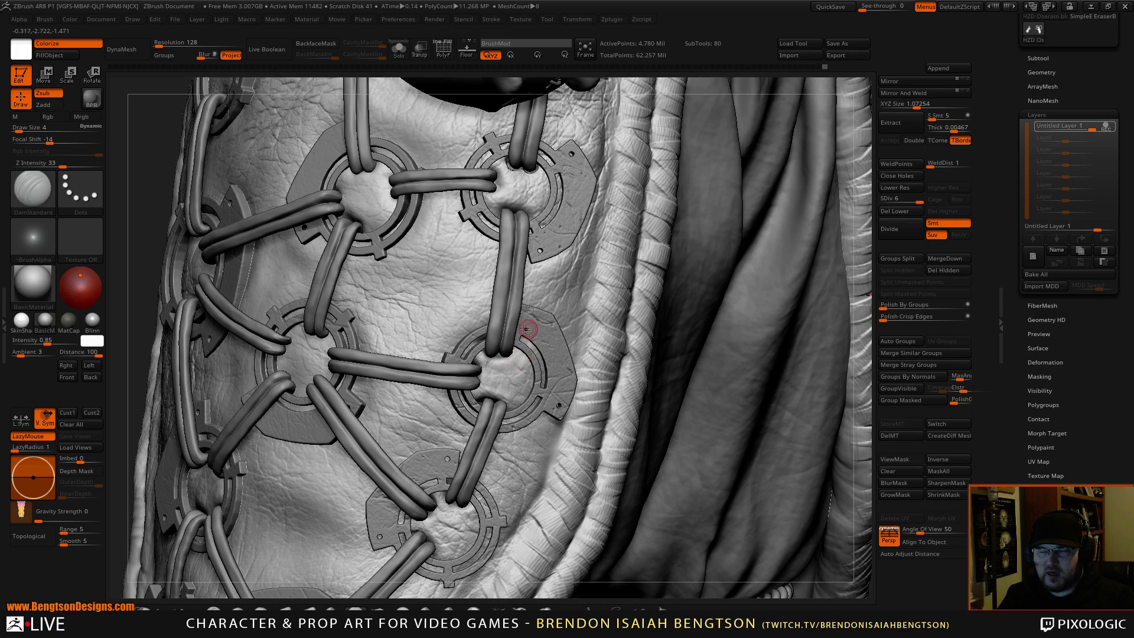
{"action": "right_click_drag", "start_coordinate": [528, 349], "coordinate": [534, 254]}
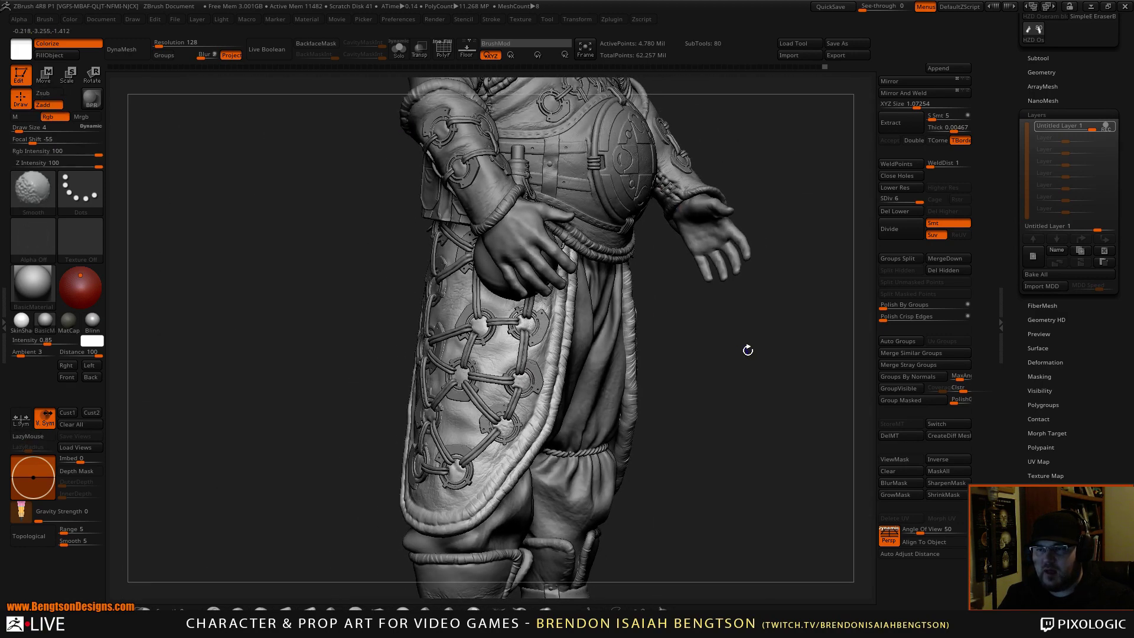
{"action": "mouse_move", "coordinate": [747, 350]}
{"action": "left_mouse_down", "text": "shift"}
{"action": "mouse_move", "coordinate": [704, 352]}
{"action": "mouse_move", "coordinate": [727, 359]}
{"action": "mouse_move", "coordinate": [711, 382]}
{"action": "mouse_move", "coordinate": [689, 360]}
{"action": "left_mouse_up", "text": "shift"}
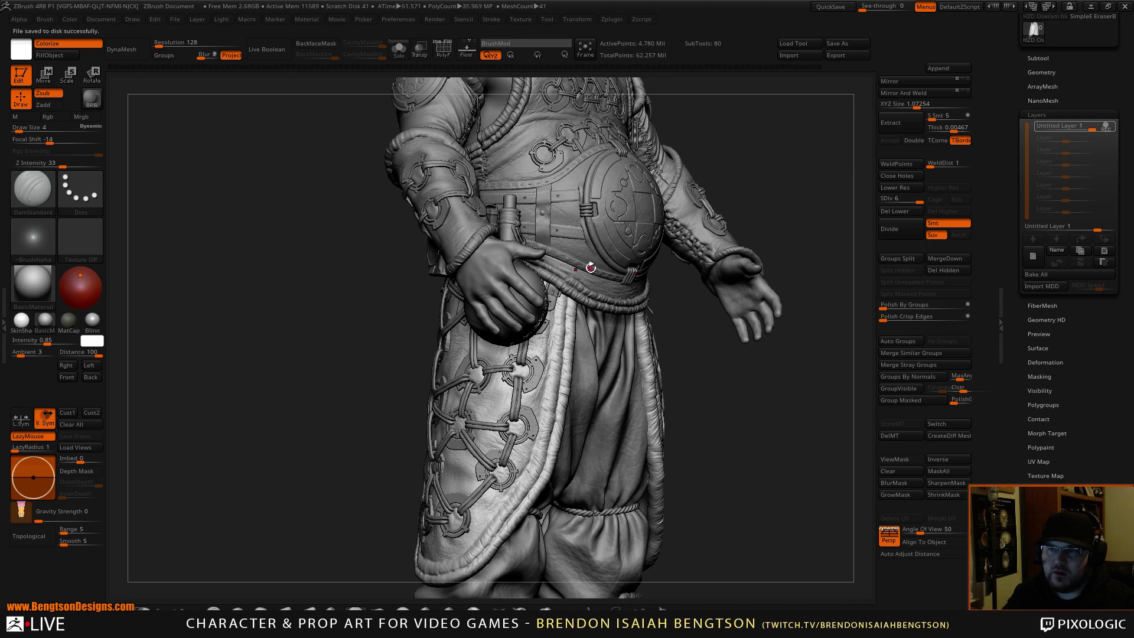
{"action": "left_click_drag", "start_coordinate": [723, 88], "coordinate": [640, 218], "text": "alt"}
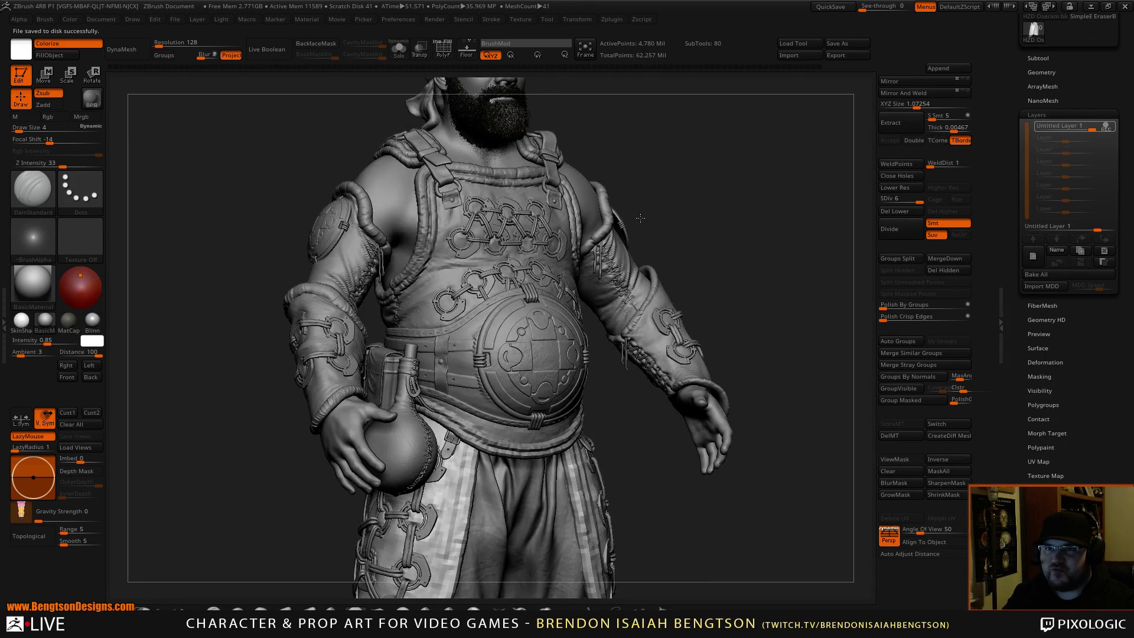
Step: Load the retopology-prep version of the character as a tool and view its torso and full figure
{"action": "left_click", "coordinate": [792, 46]}
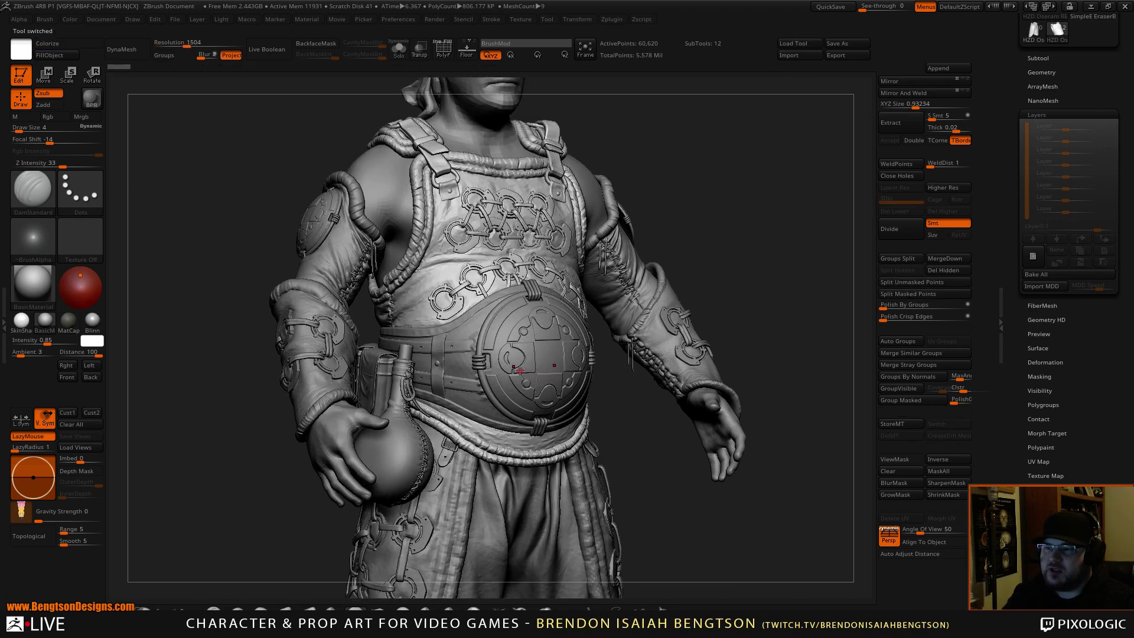
{"action": "right_click_drag", "start_coordinate": [549, 382], "coordinate": [538, 303], "text": "alt"}
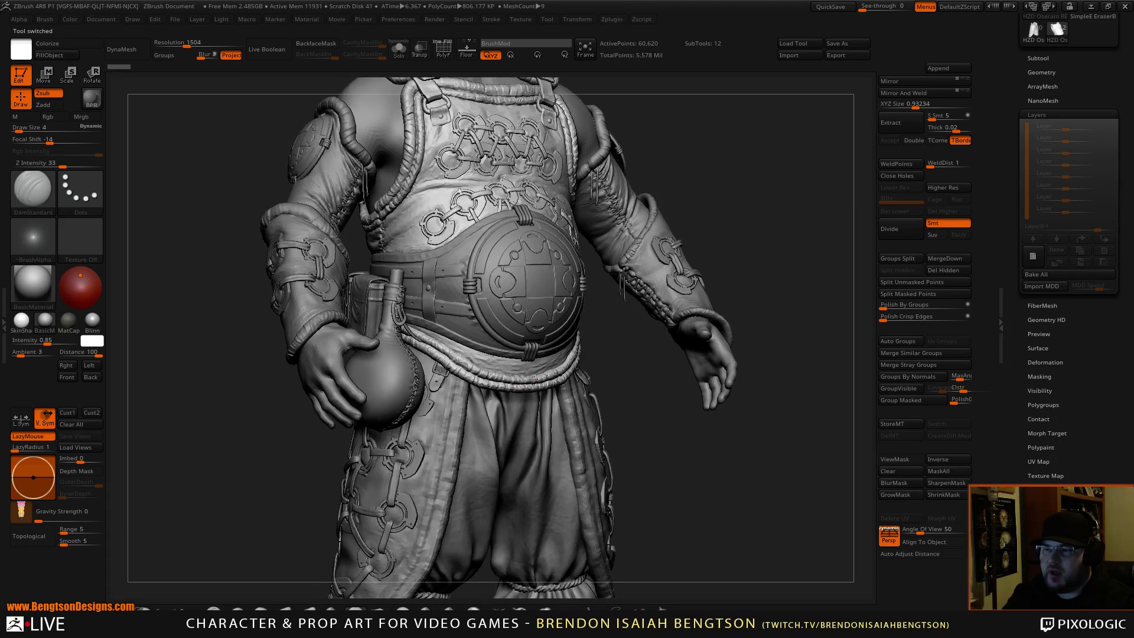
{"action": "right_click_drag", "start_coordinate": [538, 384], "coordinate": [482, 215], "text": "ctrl"}
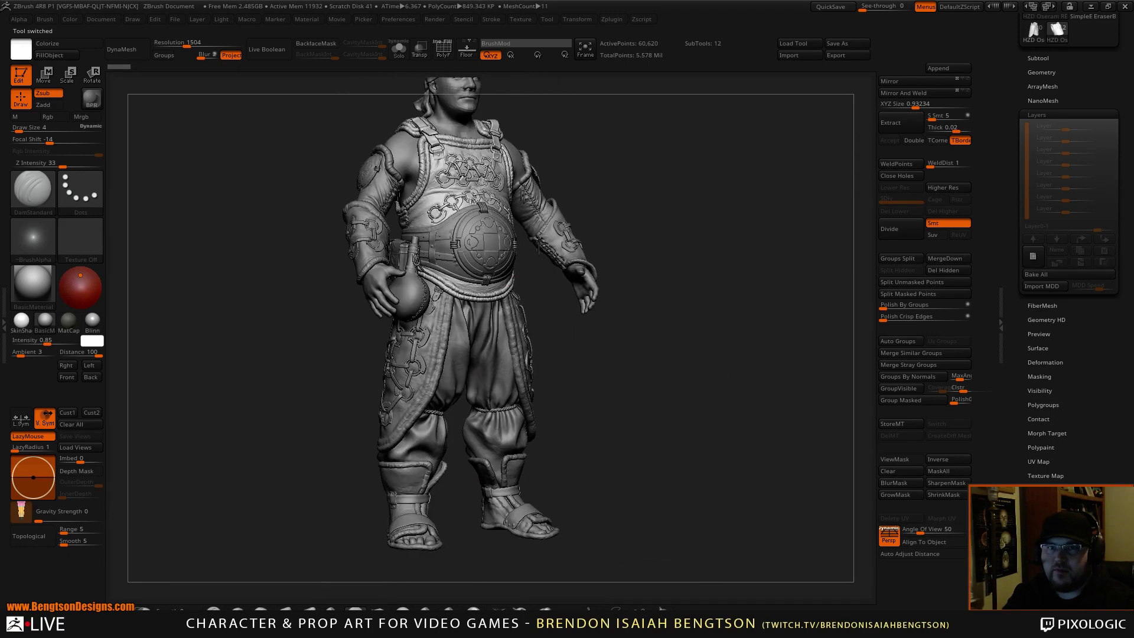
Step: Switch back to the detailed bearded character tool and view the full figure from the front and at a three-quarter angle
{"action": "left_click", "coordinate": [1058, 36]}
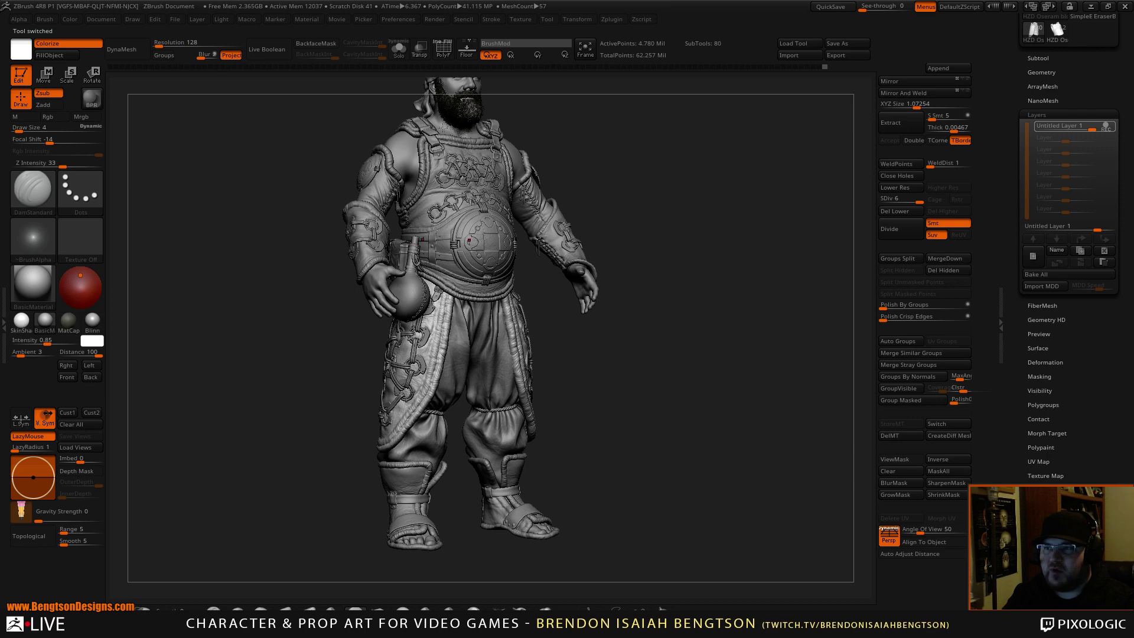
{"action": "right_click_drag", "start_coordinate": [671, 276], "coordinate": [678, 320], "text": "alt"}
{"action": "right_click_drag", "start_coordinate": [711, 380], "coordinate": [687, 386]}
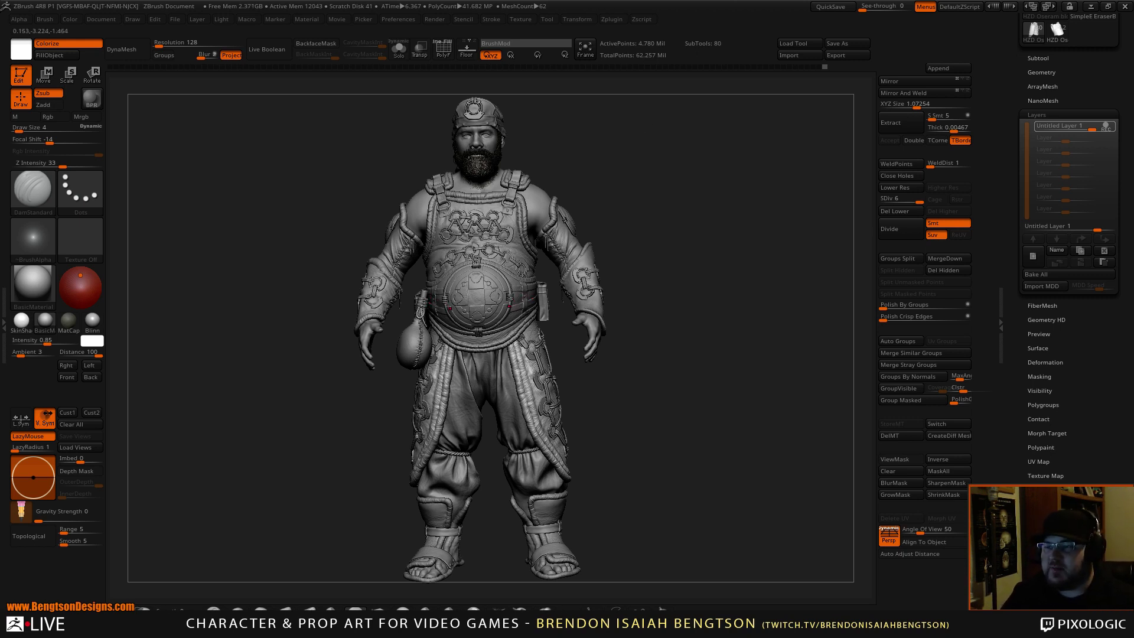
{"action": "left_click_drag", "start_coordinate": [668, 287], "coordinate": [699, 296], "text": "shift"}
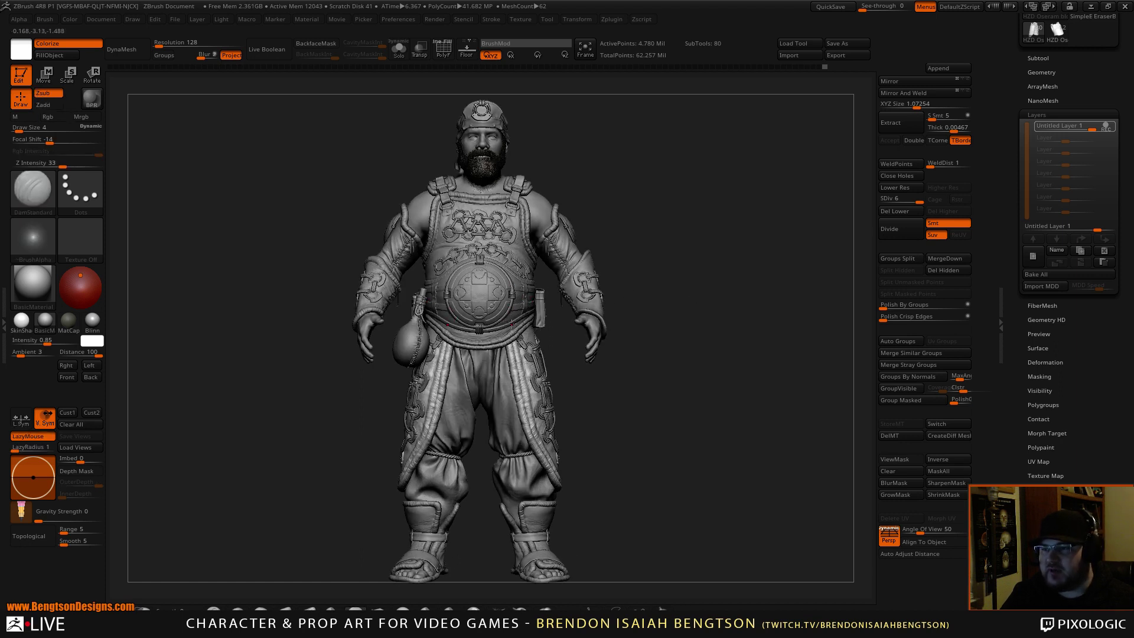
{"action": "right_click_drag", "start_coordinate": [475, 290], "coordinate": [523, 282]}
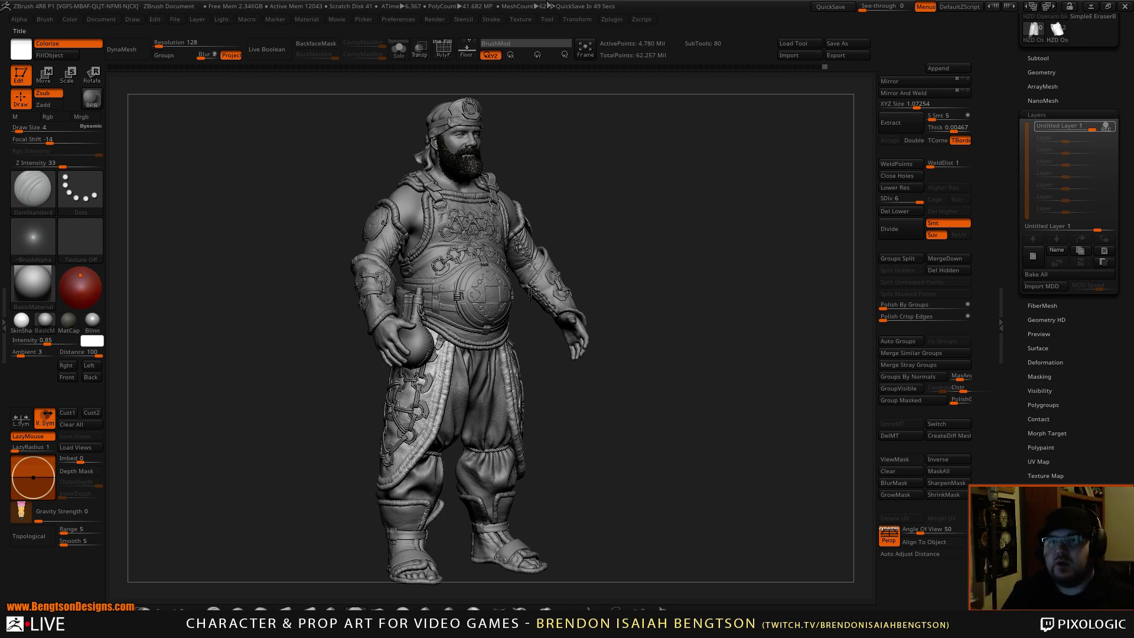
Step: Switch to the retopology-prep character and display the polygroup wireframe on its chest armor
{"action": "left_click", "coordinate": [1064, 40]}
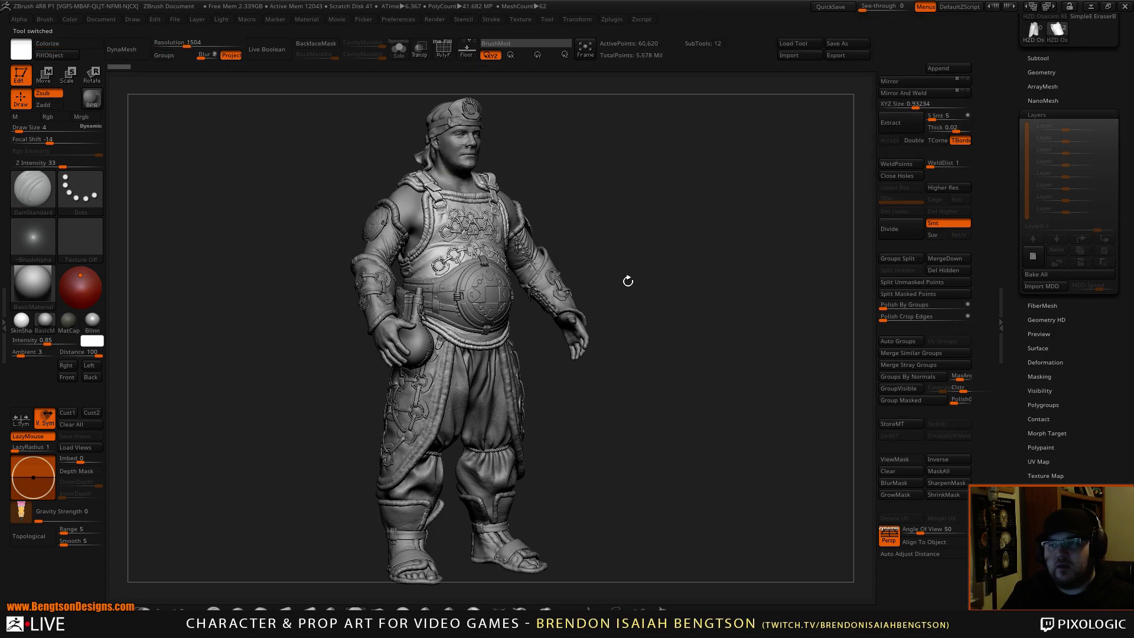
{"action": "left_click_drag", "start_coordinate": [634, 300], "coordinate": [647, 397], "text": "alt"}
{"action": "key", "text": "shift+f"}
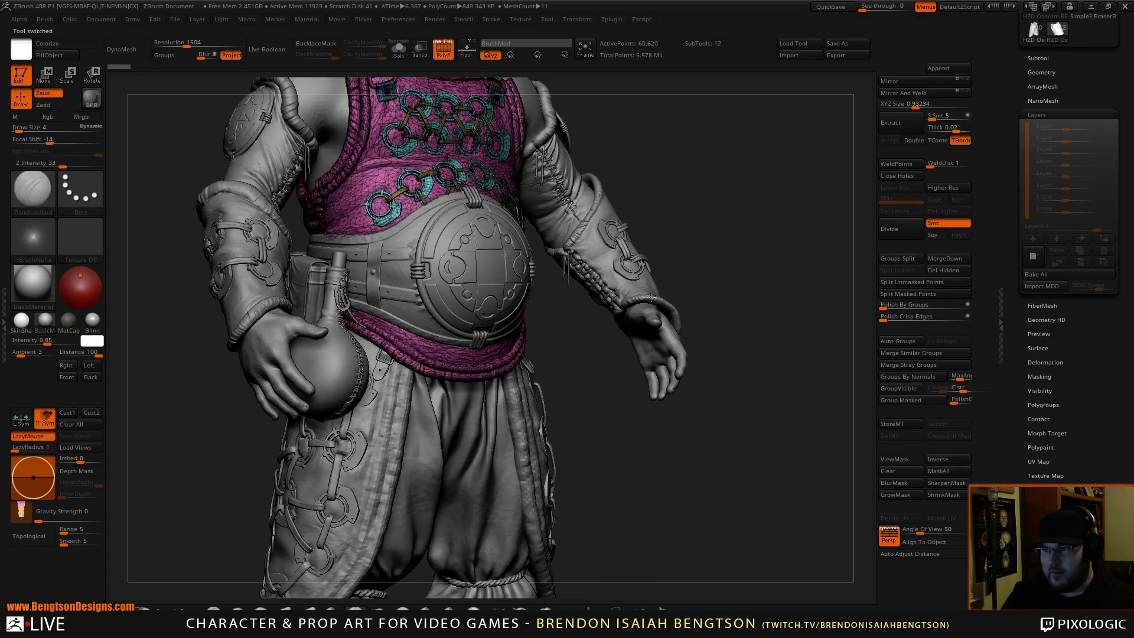
{"action": "left_click_drag", "start_coordinate": [666, 208], "coordinate": [715, 341], "text": "alt"}
{"action": "left_click_drag", "start_coordinate": [718, 171], "coordinate": [802, 337], "text": "alt"}
{"action": "right_click_drag", "start_coordinate": [437, 193], "coordinate": [458, 382], "text": "alt"}
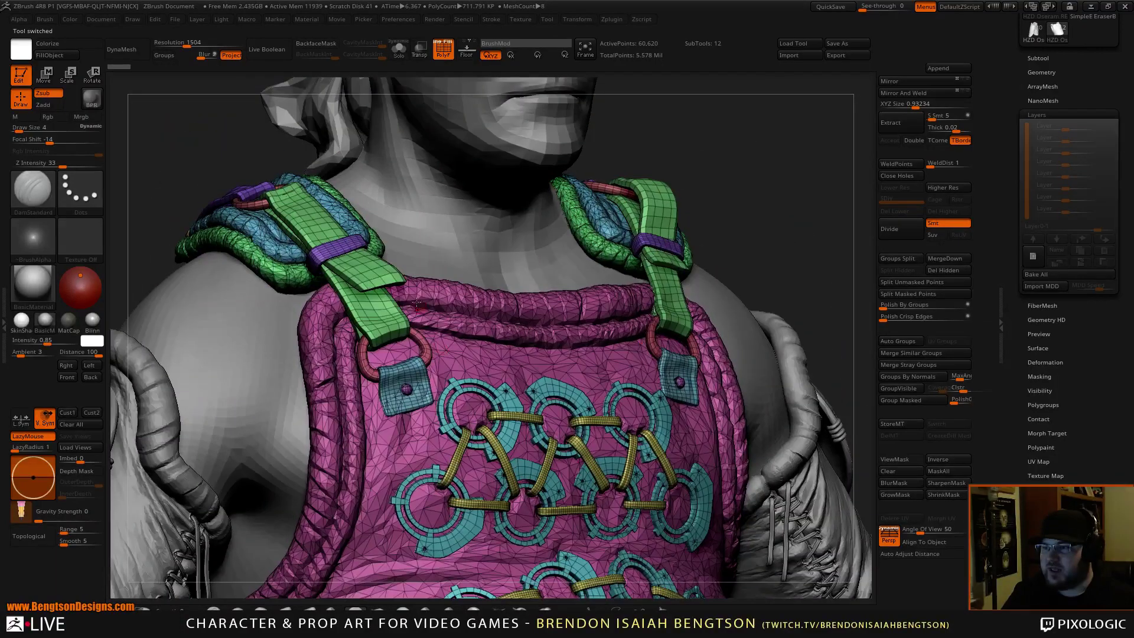
Step: Examine the mesh of the shoulder pad, straps, buckle rings and braided armhole border from the front, side and back
{"action": "right_click_drag", "start_coordinate": [332, 253], "coordinate": [384, 332]}
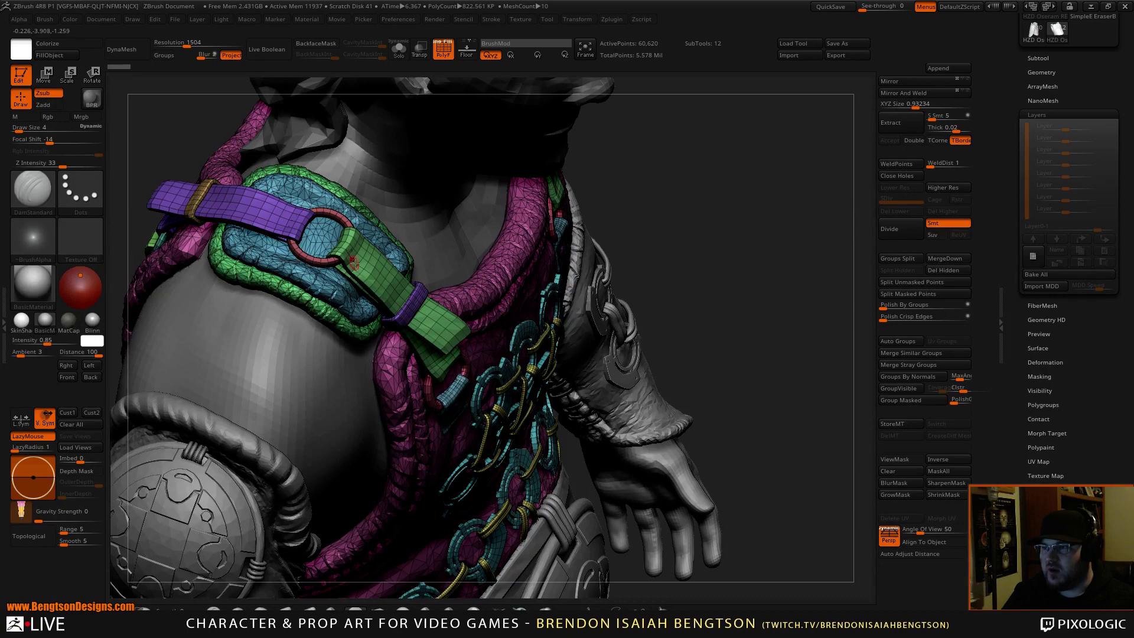
{"action": "right_click_drag", "start_coordinate": [433, 346], "coordinate": [405, 369]}
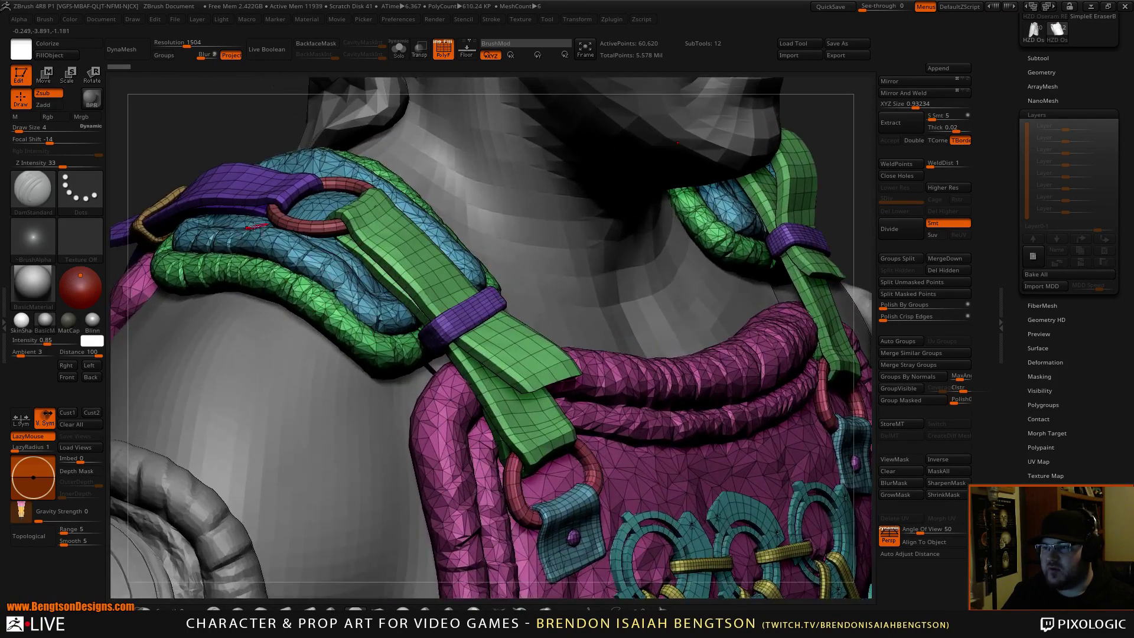
{"action": "right_click_drag", "start_coordinate": [346, 314], "coordinate": [414, 322]}
{"action": "left_click", "coordinate": [4, 325]}
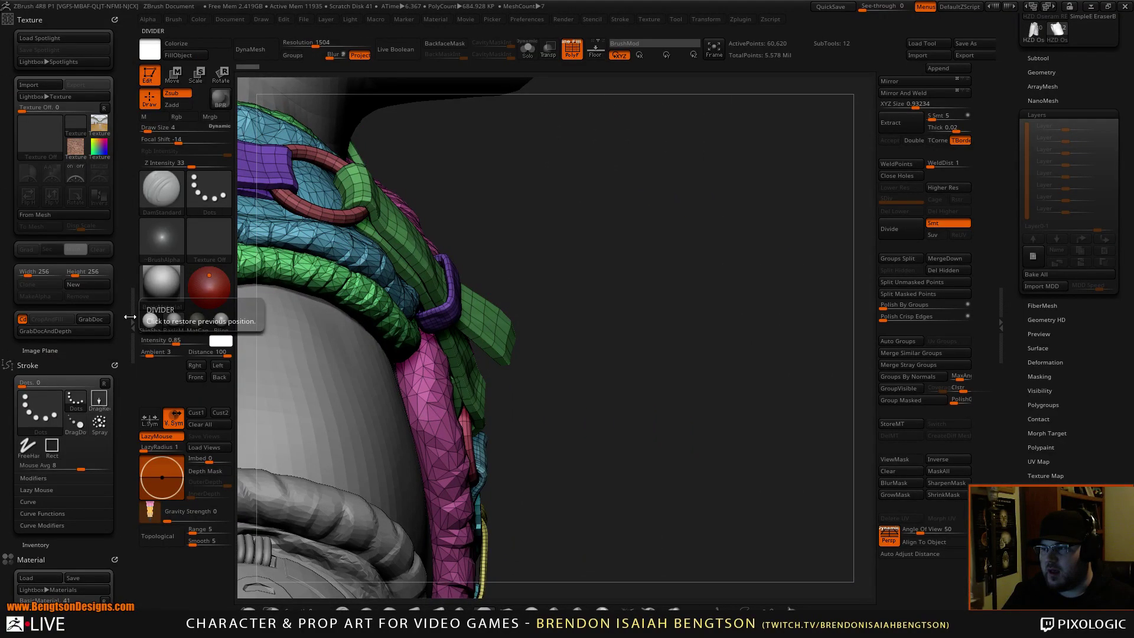
{"action": "left_click", "coordinate": [132, 319]}
{"action": "mouse_move", "coordinate": [265, 284]}
{"action": "right_mouse_down", "text": "alt"}
{"action": "mouse_move", "coordinate": [624, 320]}
{"action": "mouse_move", "coordinate": [590, 318]}
{"action": "right_mouse_up", "text": "alt"}
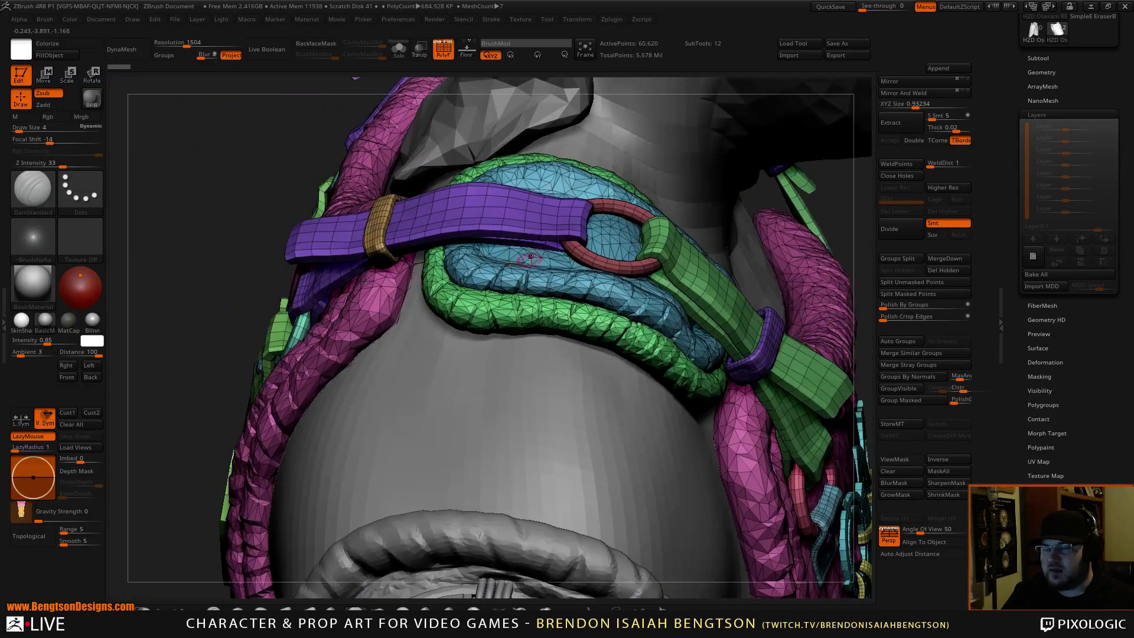
{"action": "right_click_drag", "start_coordinate": [502, 269], "coordinate": [644, 272]}
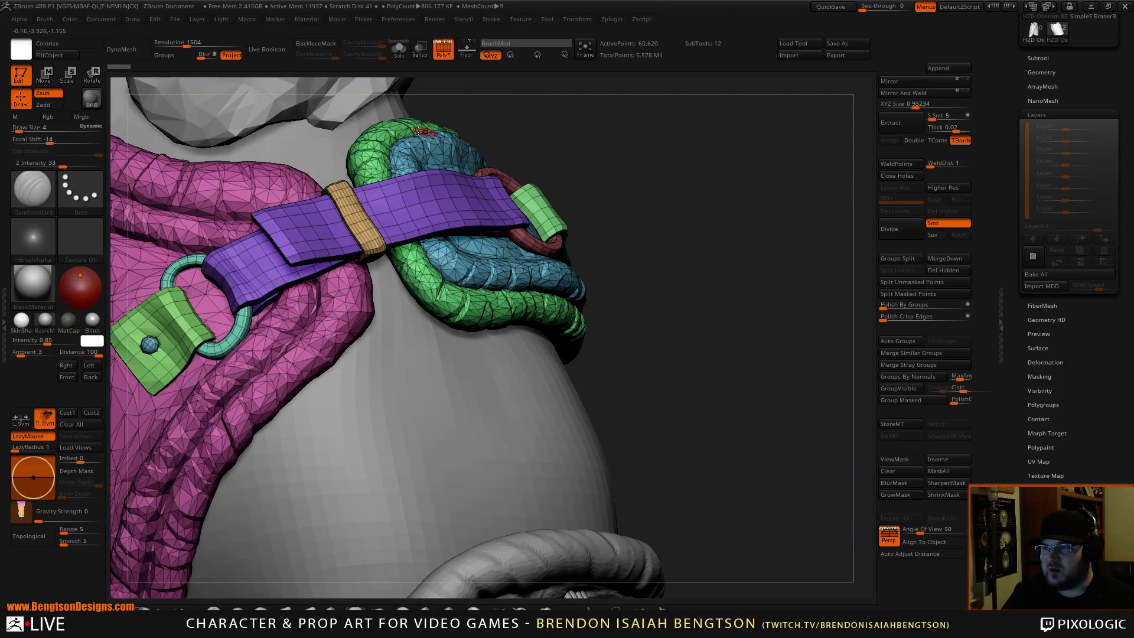
{"action": "right_click_drag", "start_coordinate": [700, 354], "coordinate": [667, 266]}
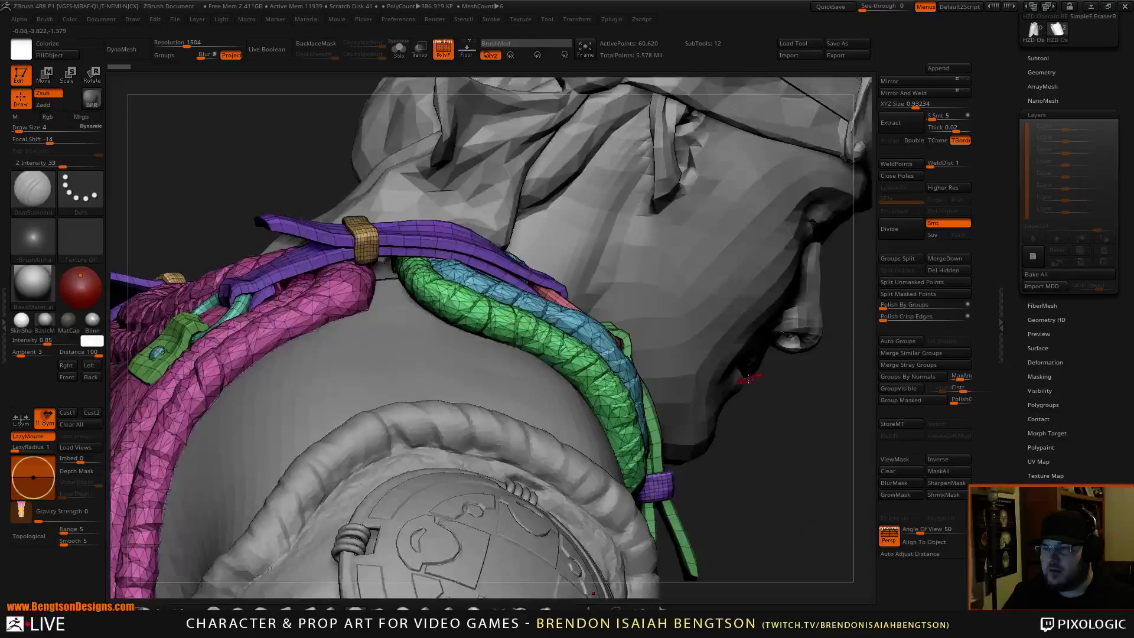
{"action": "right_click_drag", "start_coordinate": [747, 380], "coordinate": [733, 237]}
{"action": "right_click_drag", "start_coordinate": [414, 487], "coordinate": [430, 318], "text": "alt"}
{"action": "right_click_drag", "start_coordinate": [611, 428], "coordinate": [523, 236]}
{"action": "right_click_drag", "start_coordinate": [523, 236], "coordinate": [478, 65], "text": "alt"}
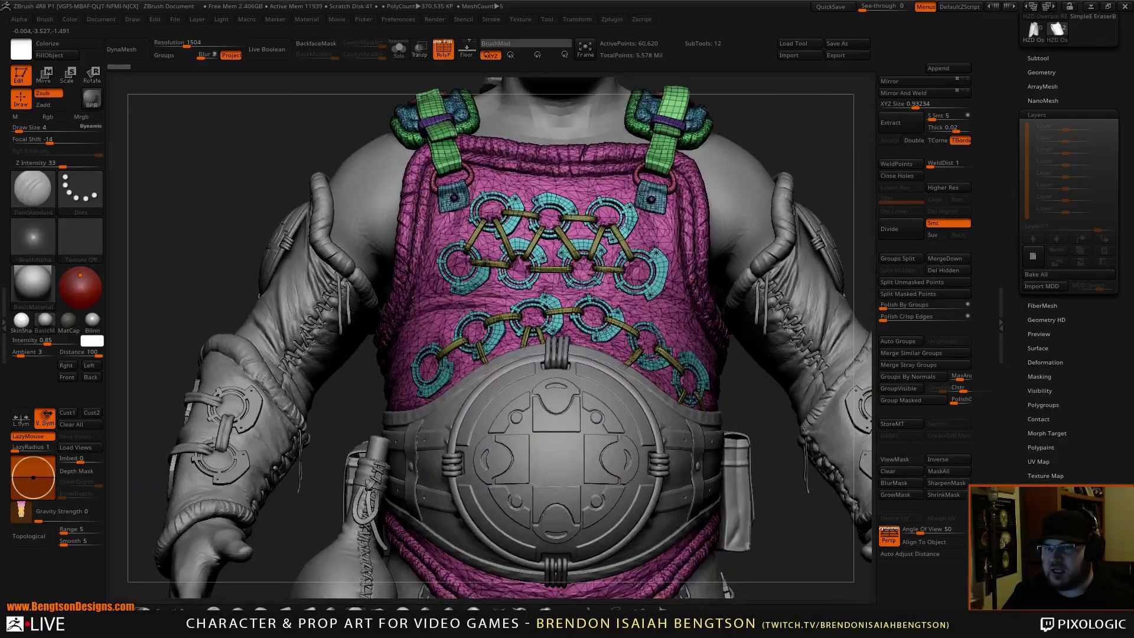
Step: Select the belt and pouch subtool to check its polygroups, and reselect the chest armor subtool
{"action": "right_click_drag", "start_coordinate": [614, 508], "coordinate": [608, 388], "text": "ctrl"}
{"action": "right_click_drag", "start_coordinate": [534, 404], "coordinate": [593, 436], "text": "alt"}
{"action": "left_click", "coordinate": [1039, 59]}
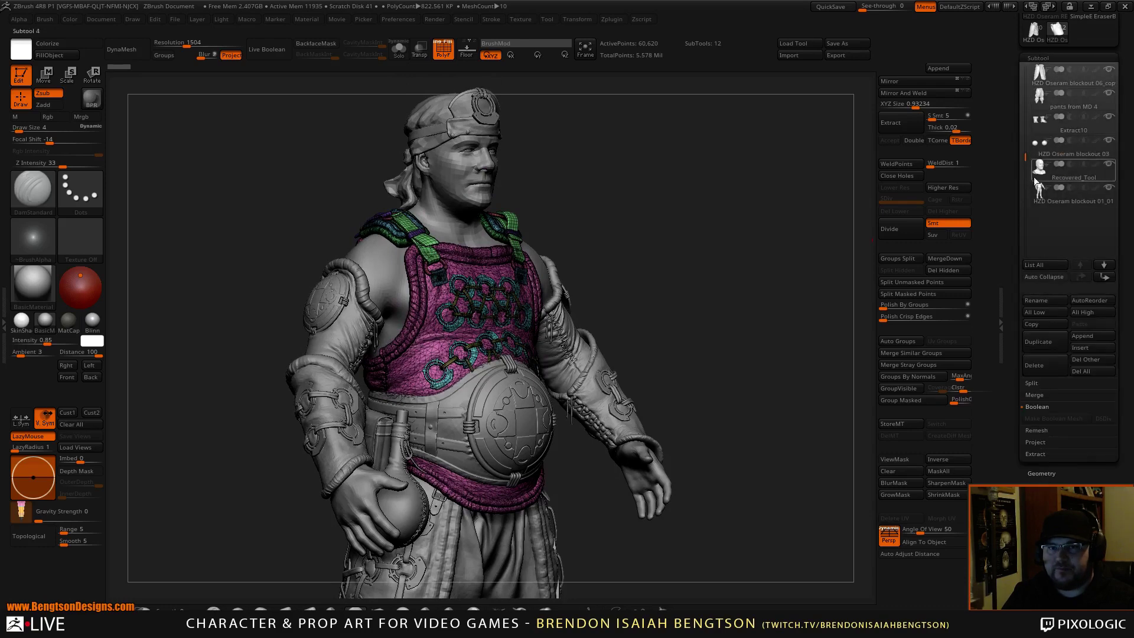
{"action": "left_click_drag", "start_coordinate": [1021, 138], "coordinate": [1021, 71]}
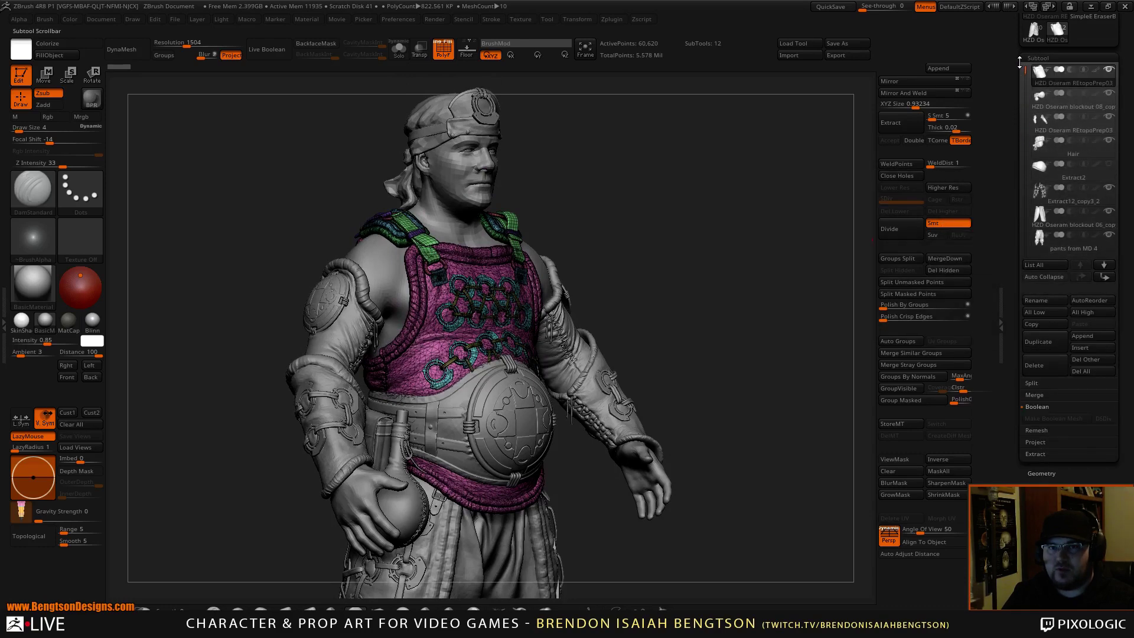
{"action": "left_click", "coordinate": [1037, 104]}
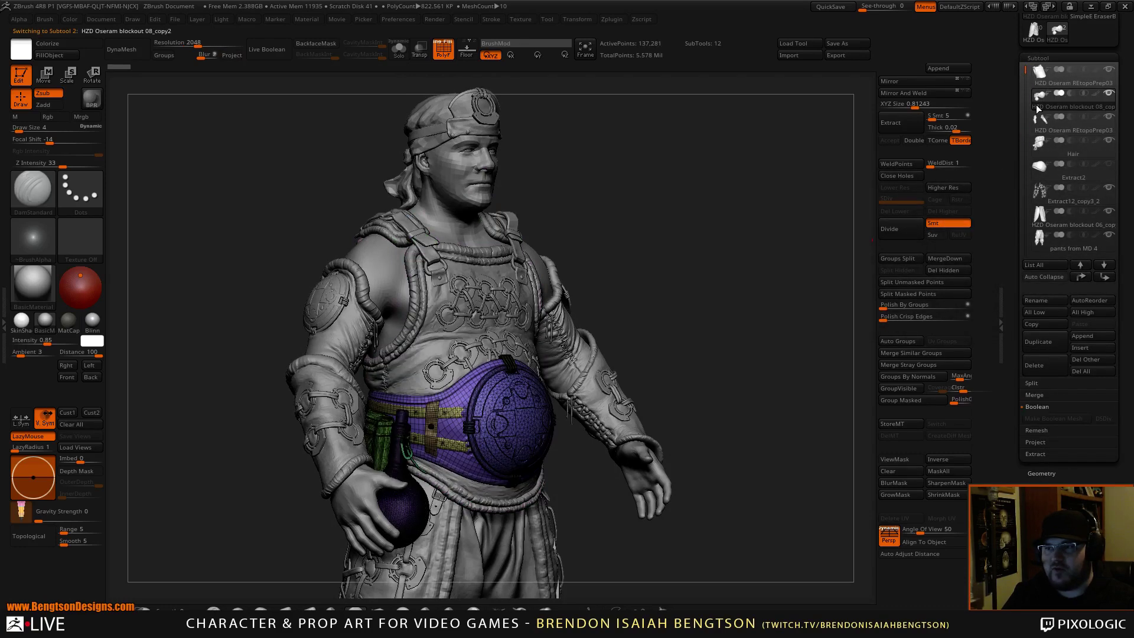
{"action": "mouse_move", "coordinate": [557, 436]}
{"action": "left_mouse_down"}
{"action": "mouse_move", "coordinate": [496, 436]}
{"action": "mouse_move", "coordinate": [550, 435]}
{"action": "left_mouse_up"}
{"action": "left_click", "coordinate": [455, 371], "text": "alt"}
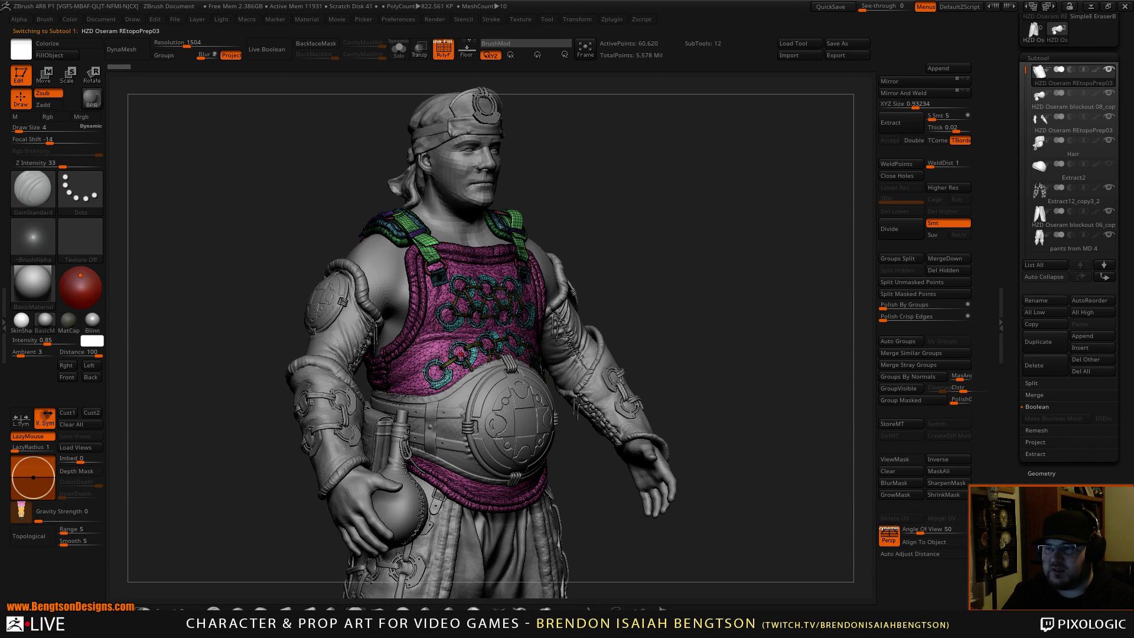
Step: Solo the chest armor, isolate its leather body polygroup for inspection, and show all of its polygroups again
{"action": "key", "text": "alt+s"}
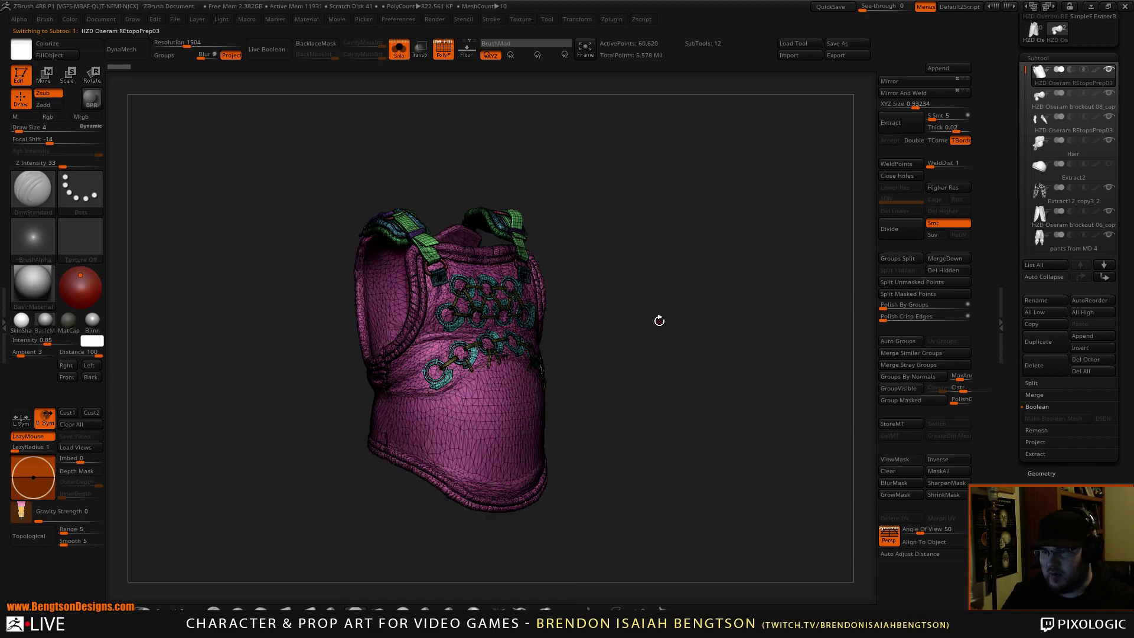
{"action": "right_click_drag", "start_coordinate": [532, 342], "coordinate": [480, 304], "text": "ctrl"}
{"action": "left_click", "coordinate": [514, 415], "text": "ctrl+shift"}
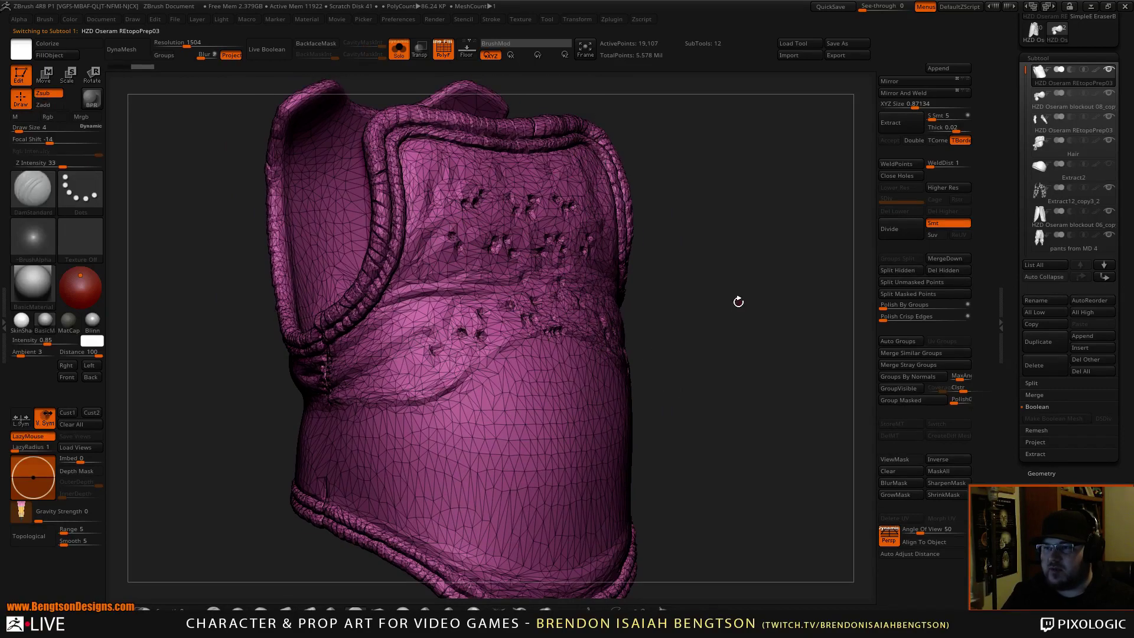
{"action": "right_click_drag", "start_coordinate": [738, 301], "coordinate": [718, 298]}
{"action": "right_click_drag", "start_coordinate": [614, 252], "coordinate": [668, 466]}
{"action": "left_click", "coordinate": [644, 283], "text": "ctrl+shift"}
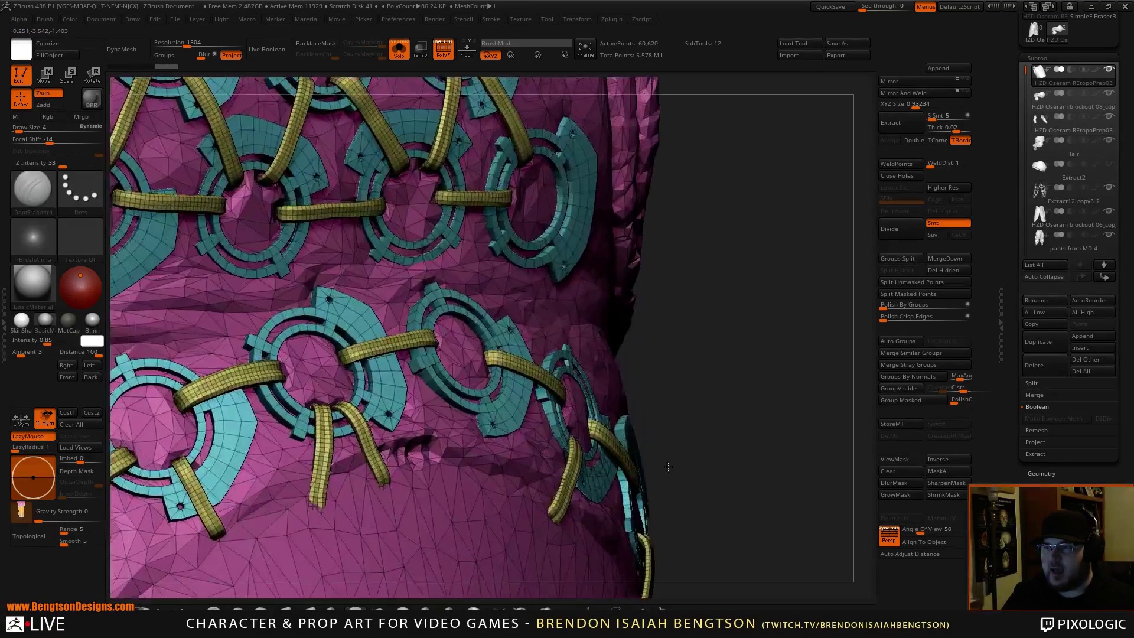
Step: Examine the mesh of the metal lacing rings and cords on the chest armor up close
{"action": "right_click_drag", "start_coordinate": [437, 299], "coordinate": [550, 268], "text": "alt"}
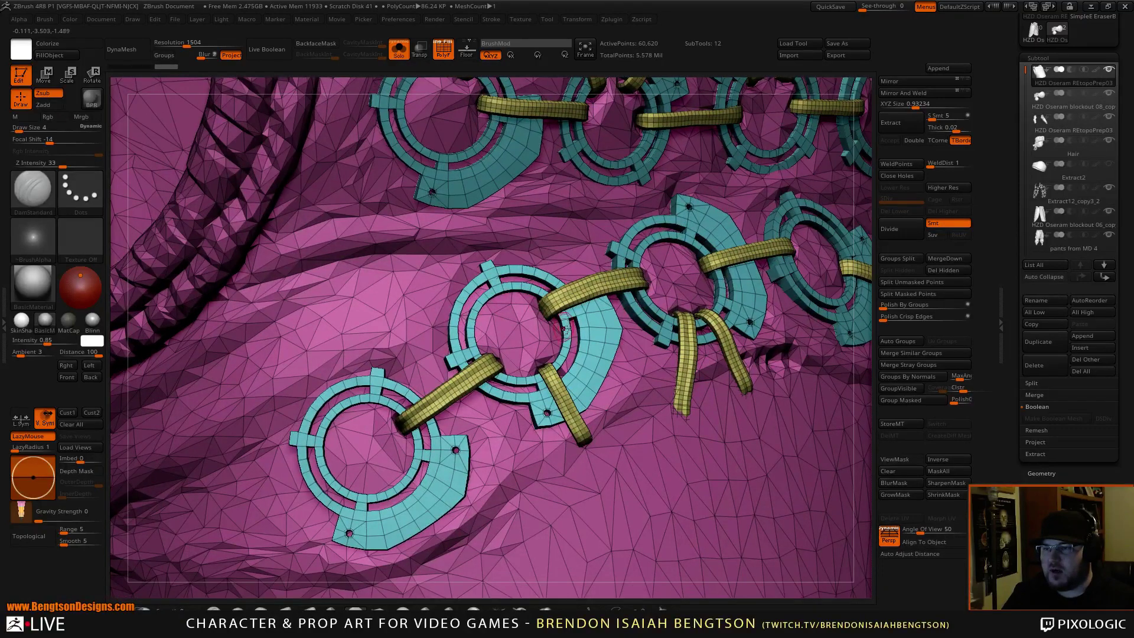
{"action": "right_click_drag", "start_coordinate": [634, 235], "coordinate": [524, 296], "text": "alt"}
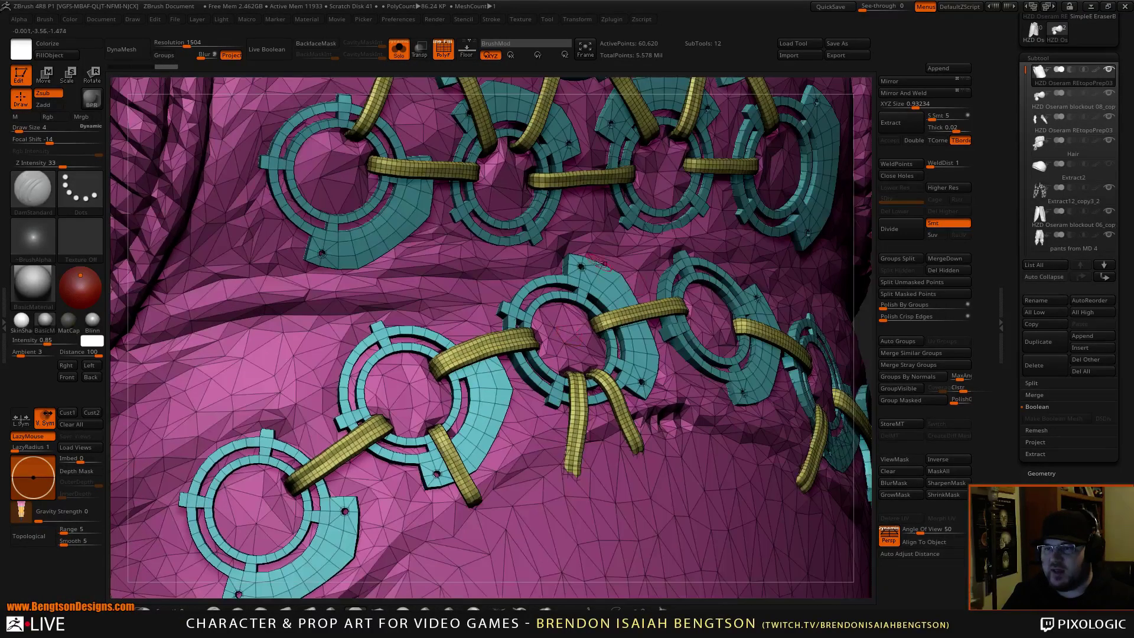
{"action": "right_click_drag", "start_coordinate": [659, 367], "coordinate": [788, 388]}
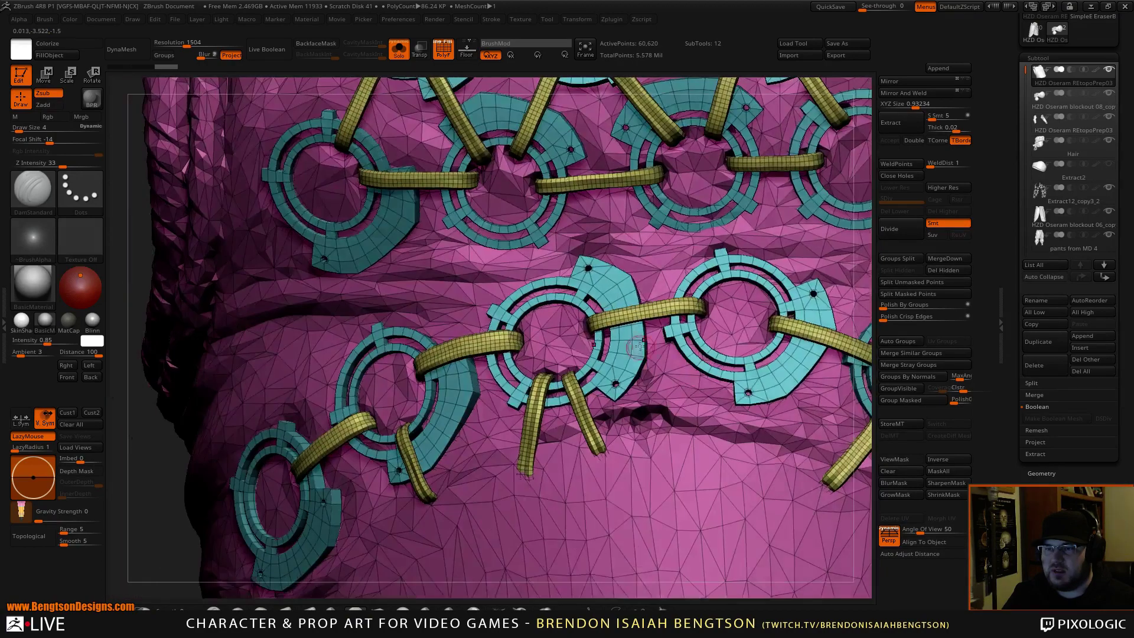
{"action": "right_click_drag", "start_coordinate": [660, 218], "coordinate": [664, 276], "text": "ctrl"}
{"action": "right_click_drag", "start_coordinate": [508, 276], "coordinate": [594, 269]}
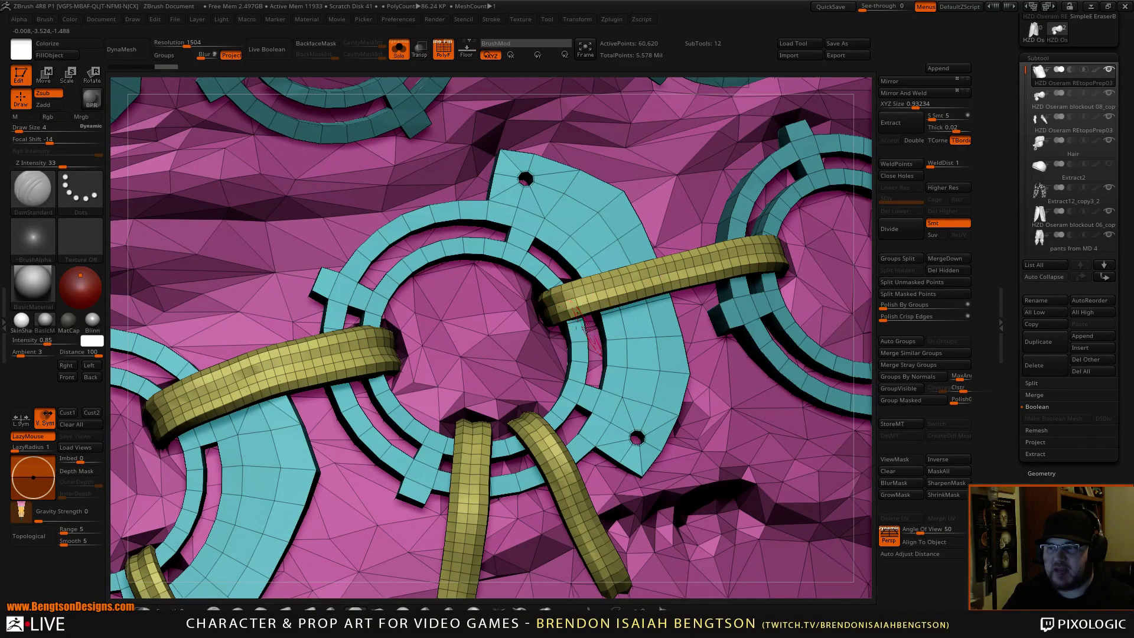
{"action": "right_click_drag", "start_coordinate": [591, 278], "coordinate": [591, 339], "text": "ctrl"}
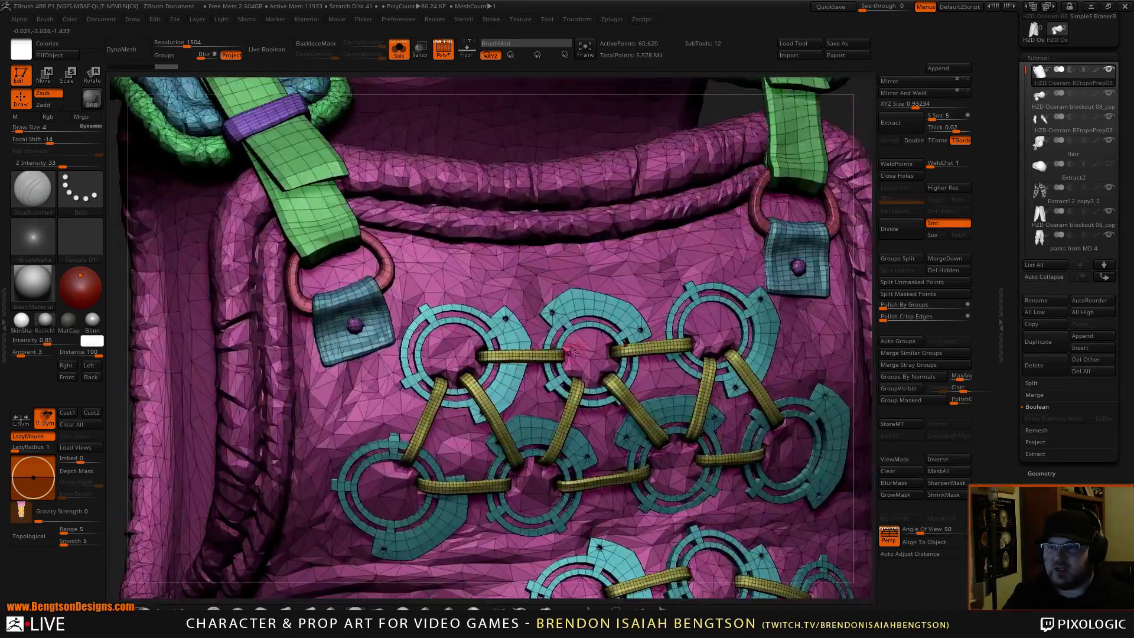
Step: Isolate the blue shoulder pad polygroup on the chest armor to check its mesh, and show all polygroups again
{"action": "right_click_drag", "start_coordinate": [491, 323], "coordinate": [533, 329]}
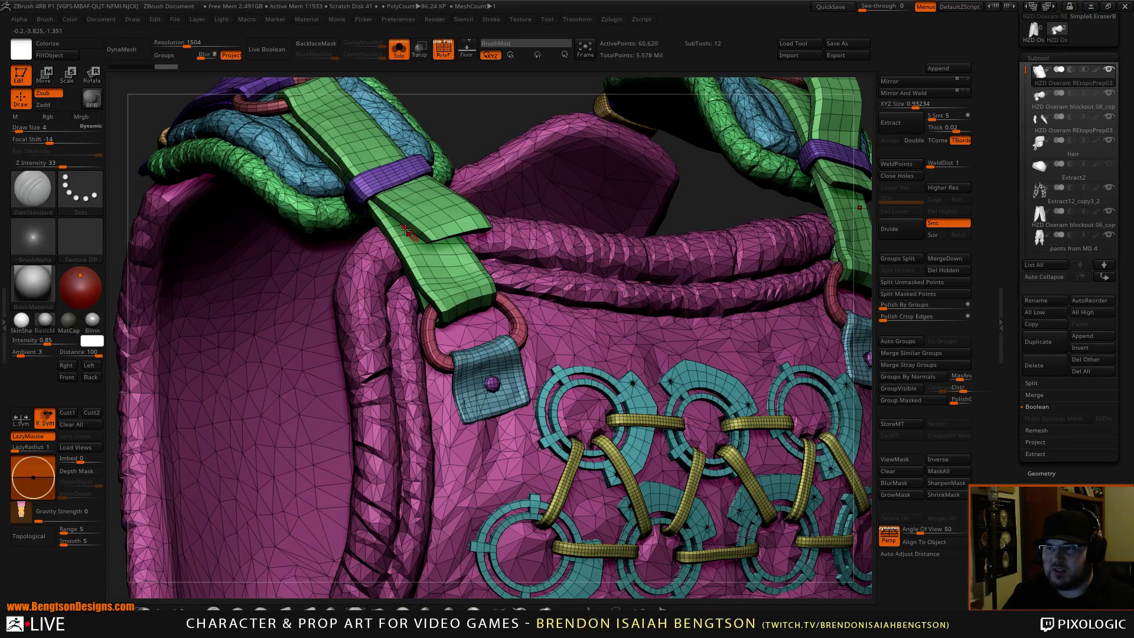
{"action": "right_click_drag", "start_coordinate": [407, 230], "coordinate": [442, 401]}
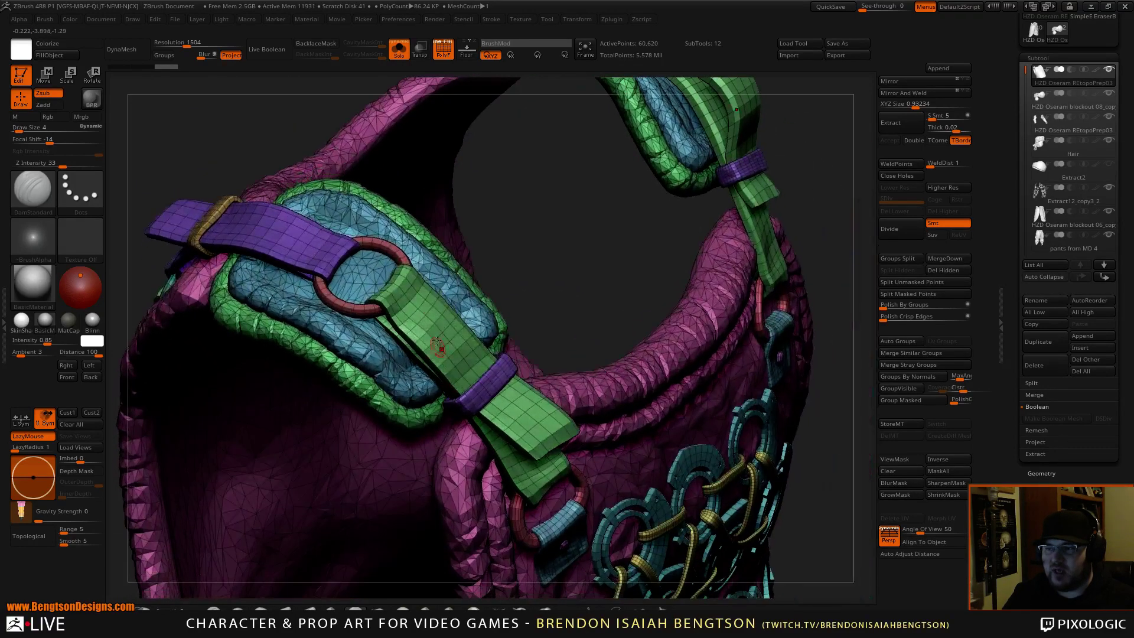
{"action": "left_click", "coordinate": [353, 333], "text": "ctrl+shift"}
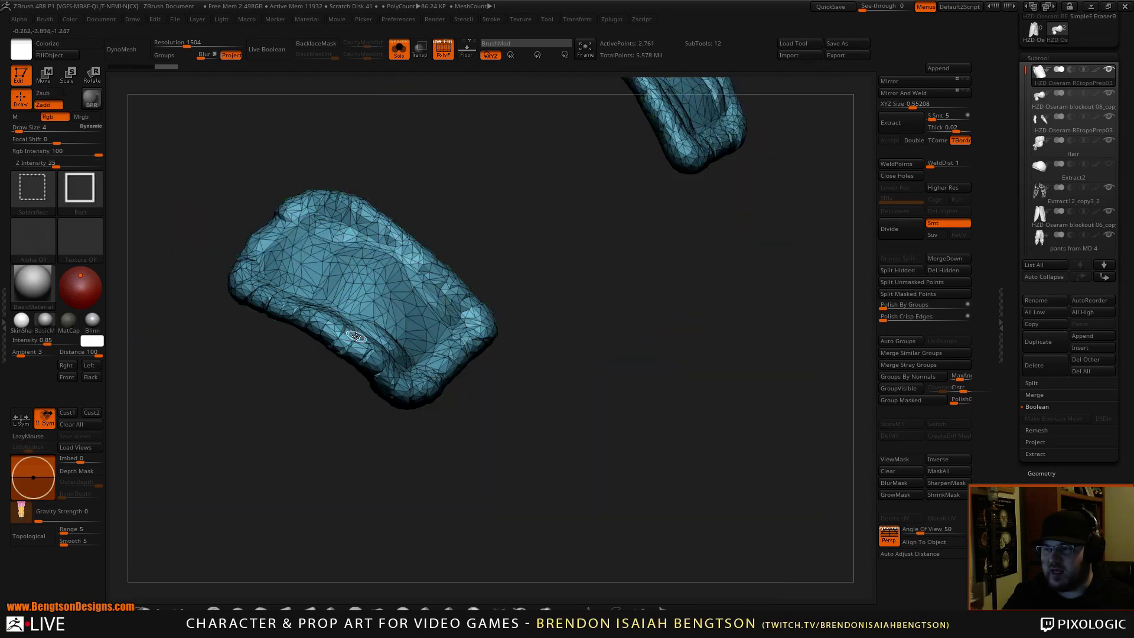
{"action": "mouse_move", "coordinate": [434, 153]}
{"action": "right_mouse_down", "text": "alt"}
{"action": "mouse_move", "coordinate": [559, 220]}
{"action": "mouse_move", "coordinate": [582, 319]}
{"action": "mouse_move", "coordinate": [551, 228]}
{"action": "mouse_move", "coordinate": [562, 258]}
{"action": "right_mouse_up", "text": "alt"}
{"action": "left_click", "coordinate": [594, 245], "text": "ctrl+shift"}
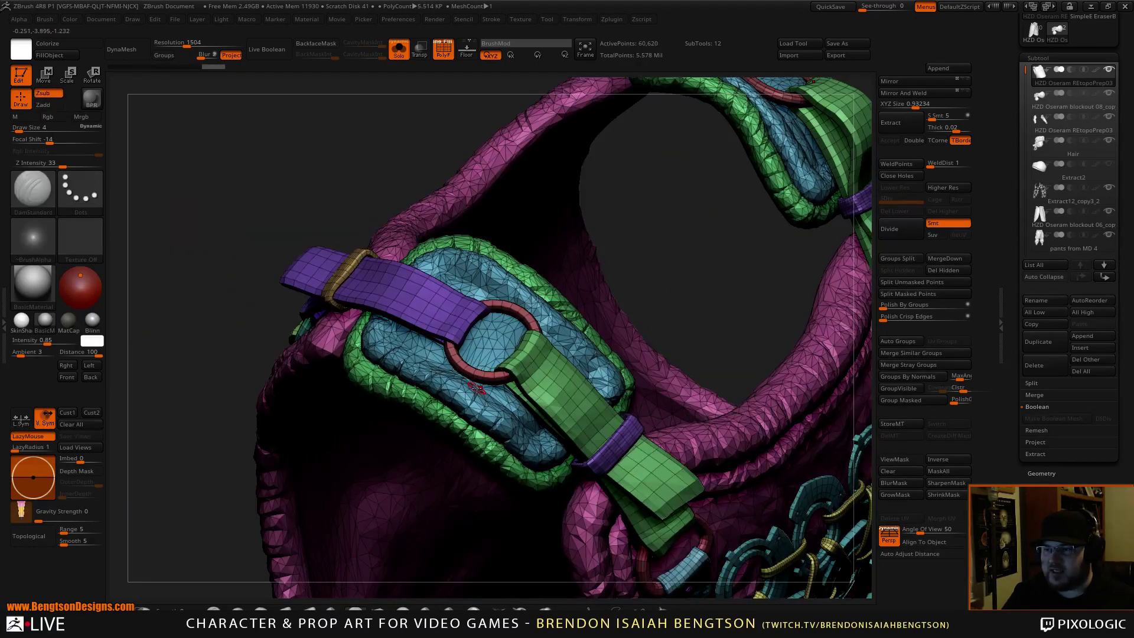
Step: Hide the shoulder pad polygroups to check the armor beneath the straps, and restore the full chest armor
{"action": "left_click", "coordinate": [474, 407], "text": "ctrl+shift"}
{"action": "left_click", "coordinate": [475, 408], "text": "ctrl+shift"}
{"action": "left_click", "coordinate": [476, 416], "text": "ctrl+shift"}
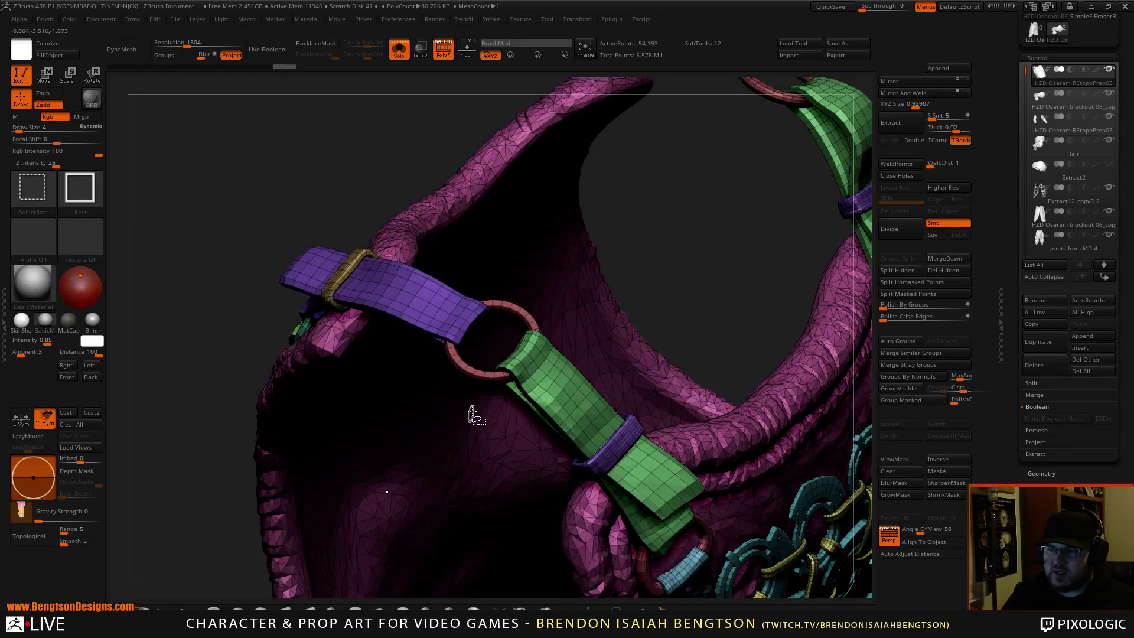
{"action": "left_click_drag", "start_coordinate": [647, 249], "coordinate": [661, 264], "text": "ctrl+shift"}
{"action": "right_click_drag", "start_coordinate": [704, 318], "coordinate": [699, 283]}
{"action": "left_click", "coordinate": [696, 293], "text": "ctrl+shift"}
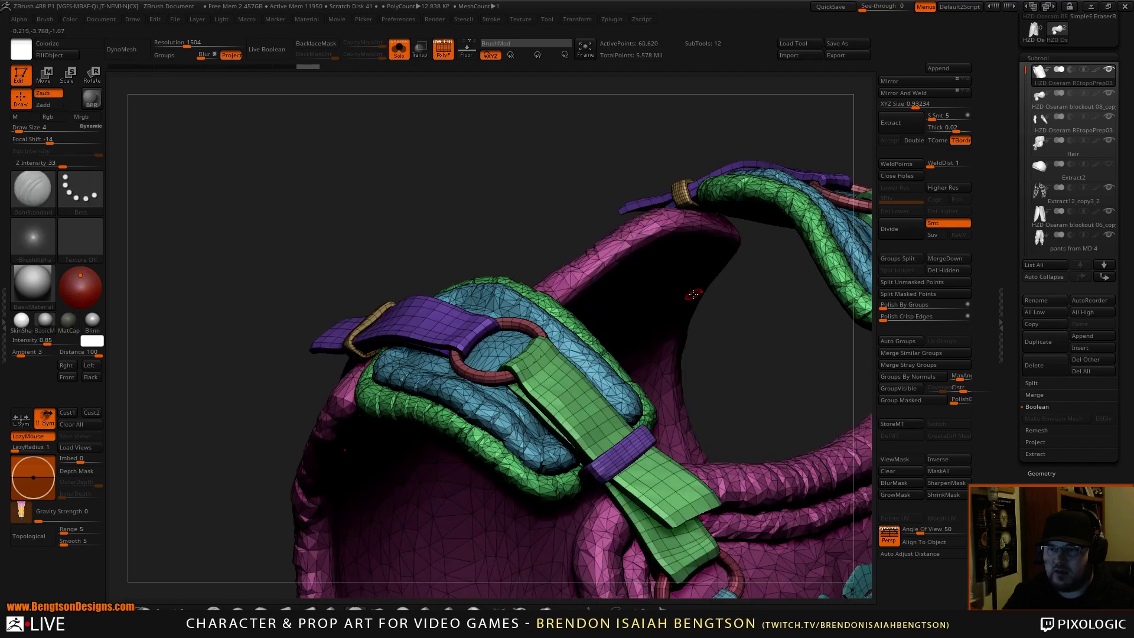
Step: Turn off solo for the chest armor, select the belt and pouch subtool, and solo it
{"action": "right_click_drag", "start_coordinate": [704, 332], "coordinate": [662, 327]}
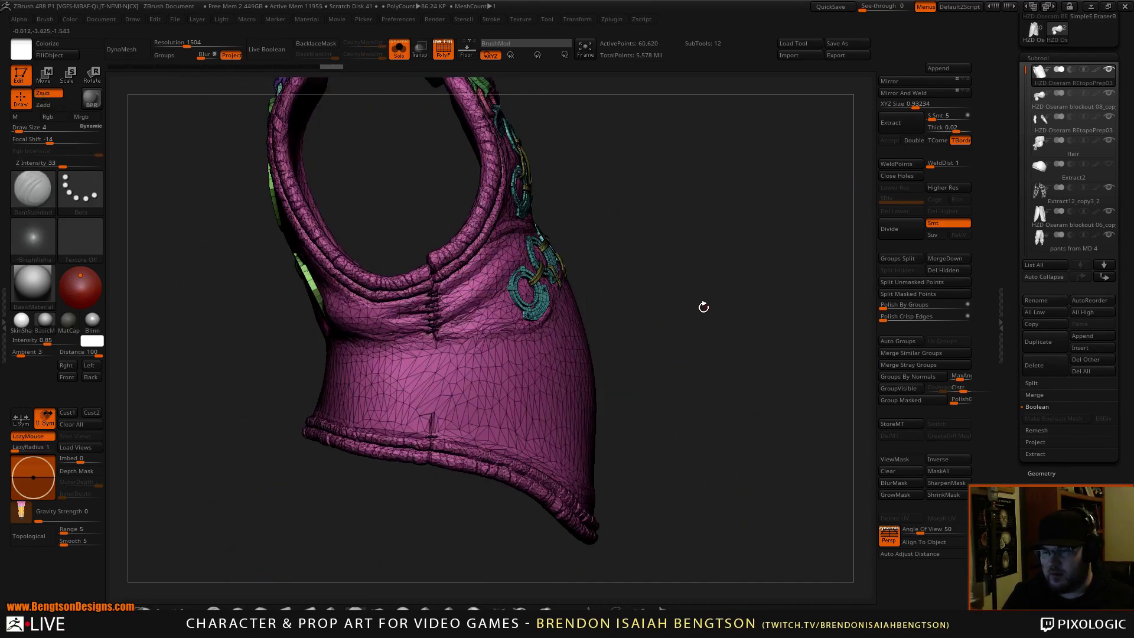
{"action": "key", "text": "shift+alt+s"}
{"action": "left_click_drag", "start_coordinate": [697, 341], "coordinate": [678, 337]}
{"action": "left_click", "coordinate": [511, 346], "text": "alt"}
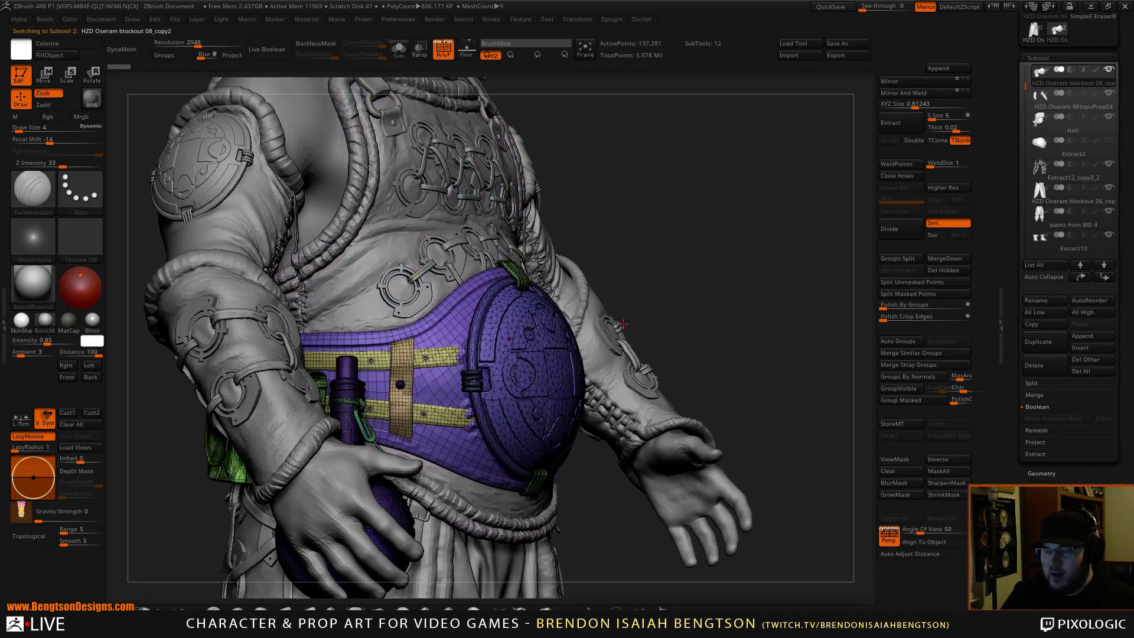
{"action": "key", "text": "shift+alt+s"}
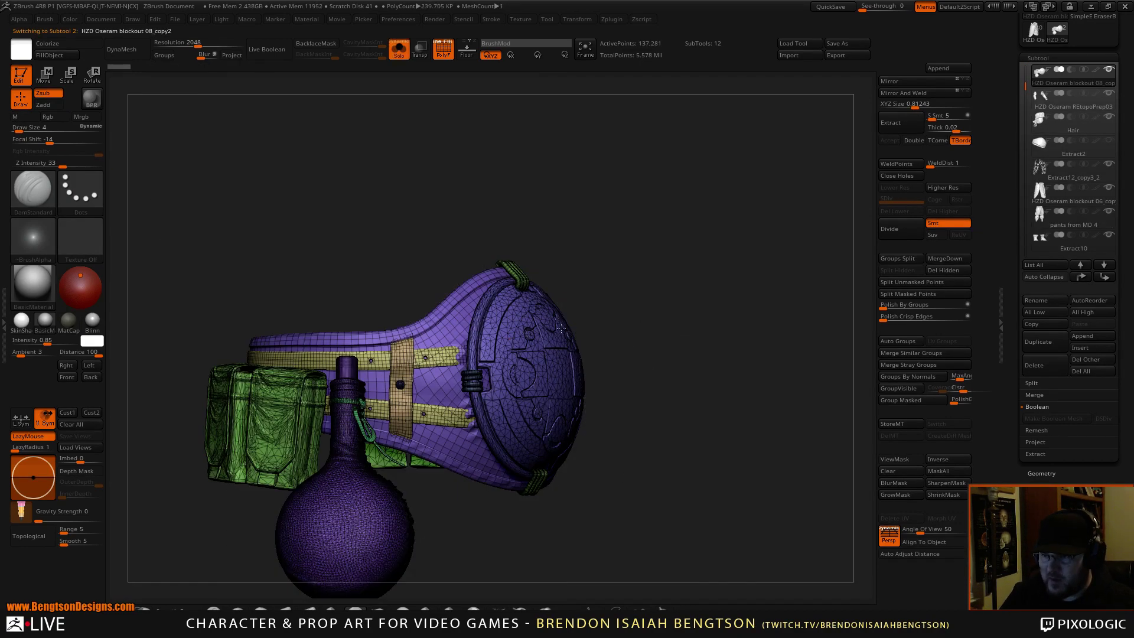
Step: Isolate the belt's round engraved plate, examine its mesh up close, and show the whole belt subtool again
{"action": "right_click_drag", "start_coordinate": [561, 329], "coordinate": [645, 305], "text": "alt"}
{"action": "right_click_drag", "start_coordinate": [645, 305], "coordinate": [624, 297]}
{"action": "left_click", "coordinate": [623, 296], "text": "ctrl+shift"}
{"action": "right_click_drag", "start_coordinate": [724, 278], "coordinate": [683, 318]}
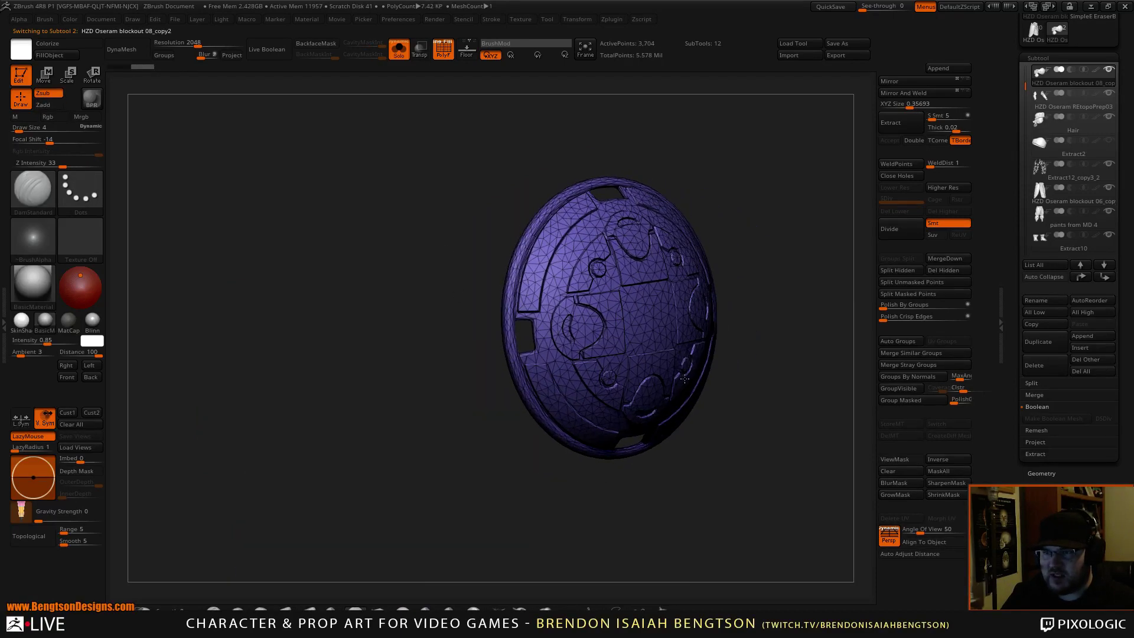
{"action": "right_click_drag", "start_coordinate": [795, 239], "coordinate": [703, 270], "text": "alt"}
{"action": "key", "text": "f"}
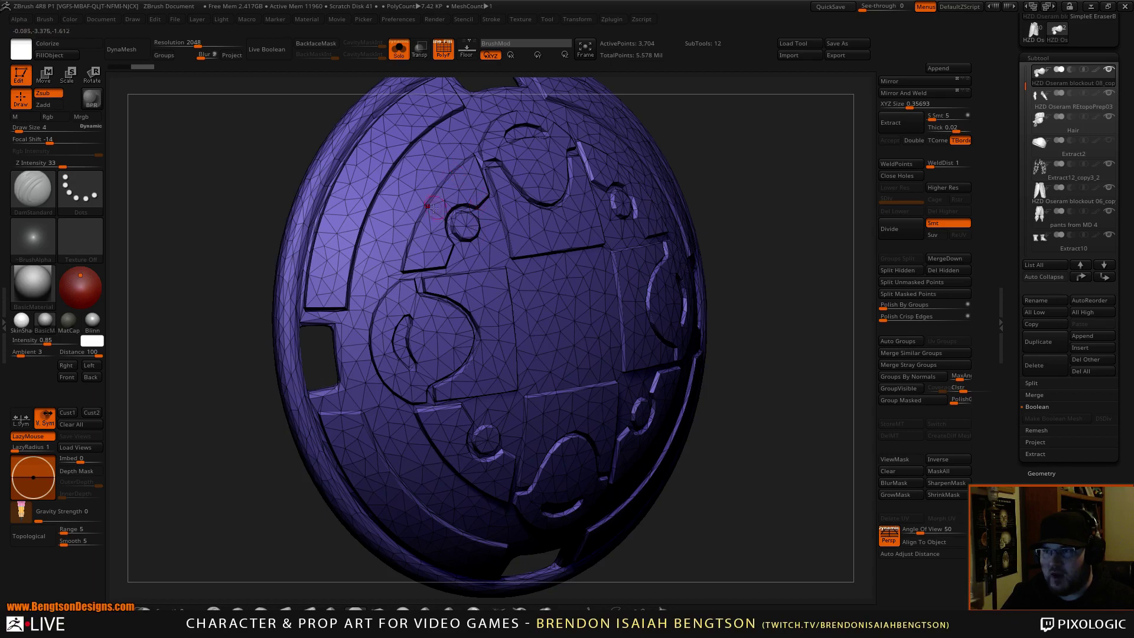
{"action": "right_click_drag", "start_coordinate": [493, 323], "coordinate": [526, 244]}
{"action": "left_click", "coordinate": [746, 172], "text": "ctrl+shift"}
{"action": "right_click_drag", "start_coordinate": [725, 291], "coordinate": [729, 263], "text": "ctrl"}
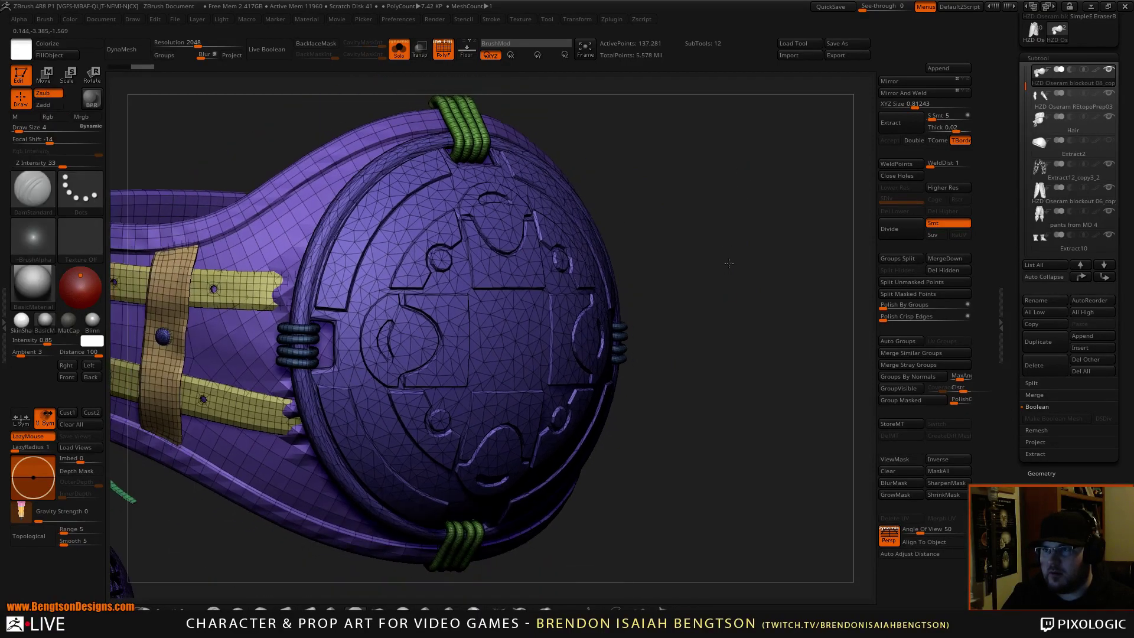
Step: Isolate the plate's upper cord wrap and the yellow belt straps one after the other, restoring full visibility after each
{"action": "key", "text": "f"}
{"action": "left_click", "coordinate": [703, 138], "text": "ctrl+shift"}
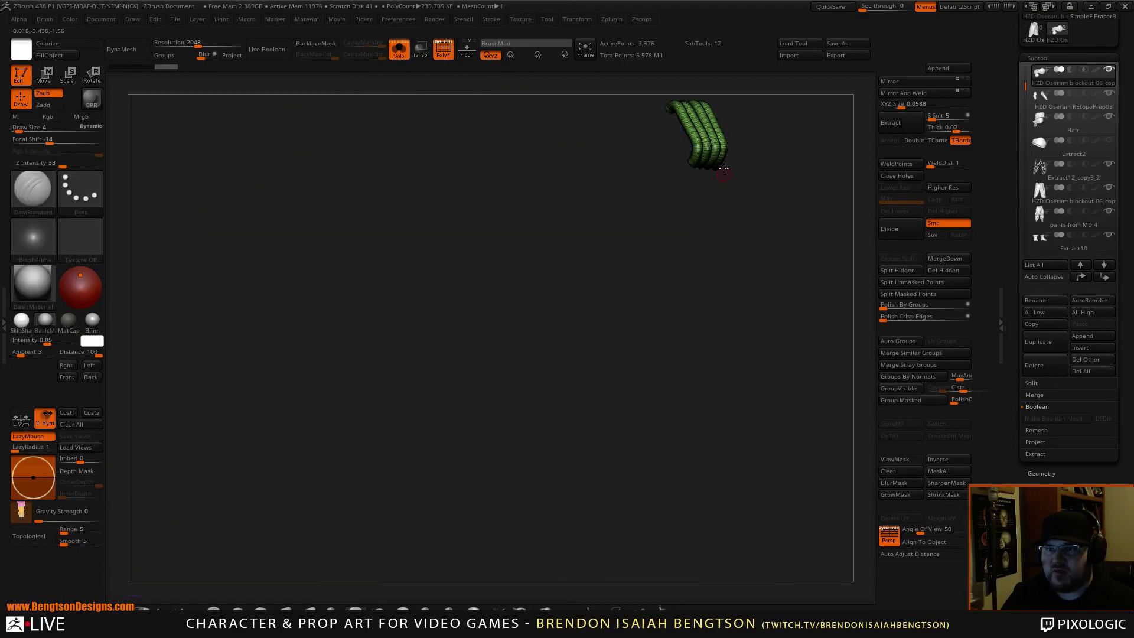
{"action": "left_click", "coordinate": [756, 194], "text": "ctrl+shift"}
{"action": "left_click", "coordinate": [475, 292], "text": "ctrl+shift"}
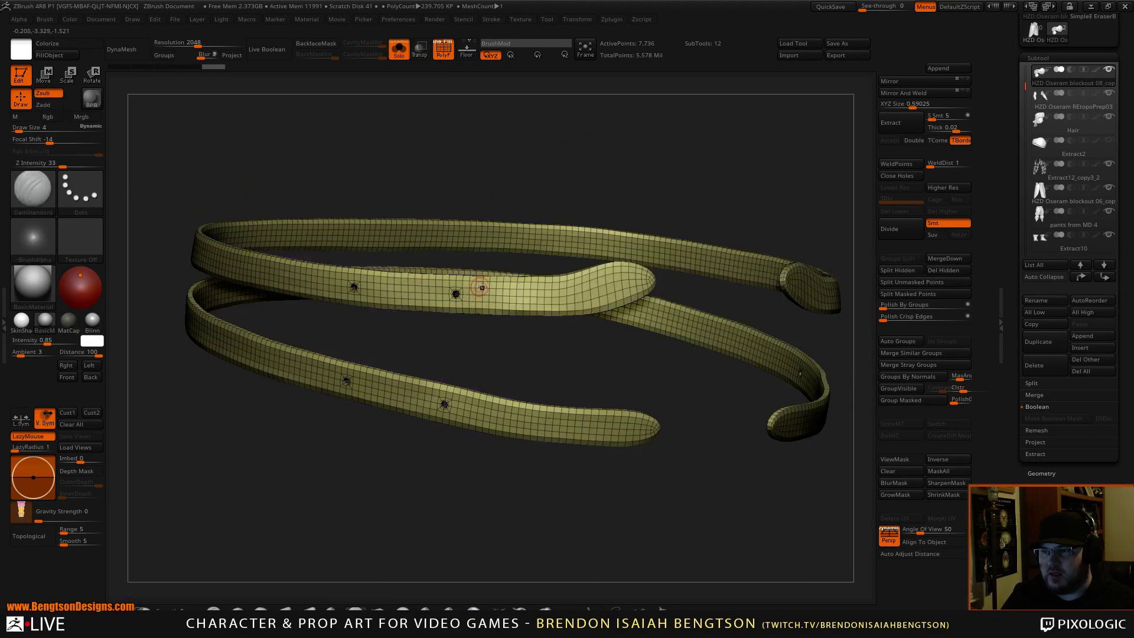
{"action": "right_click_drag", "start_coordinate": [345, 291], "coordinate": [381, 301]}
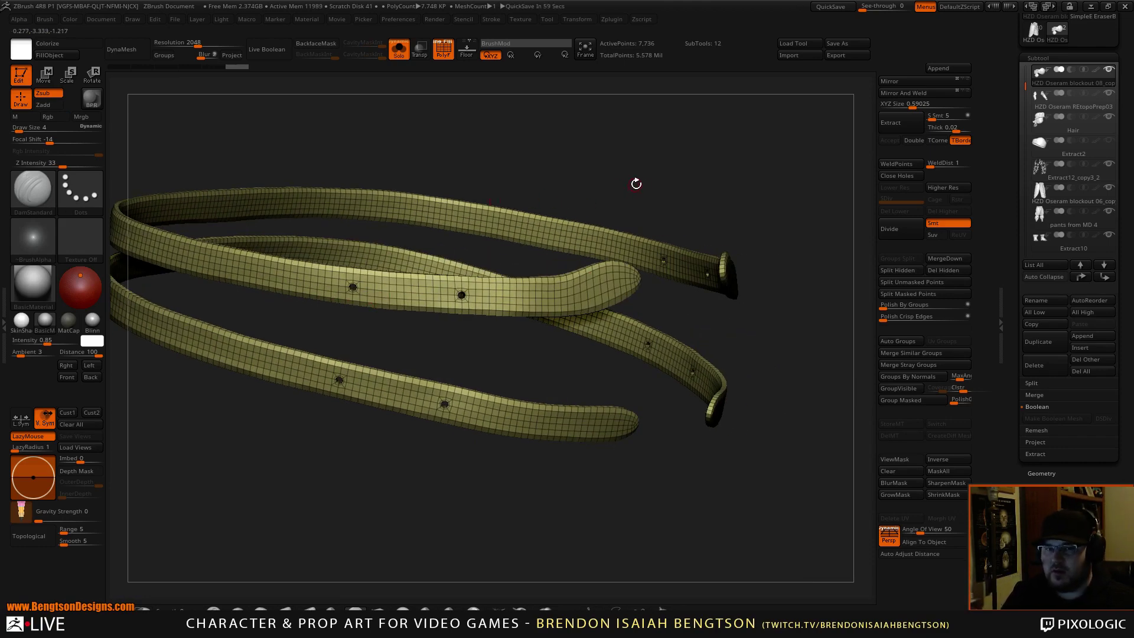
{"action": "left_click", "coordinate": [664, 197], "text": "ctrl+shift"}
Step: Examine the mesh of the round flask and the crossed stitches along its seam from several angles
{"action": "right_click_drag", "start_coordinate": [290, 539], "coordinate": [458, 385], "text": "alt"}
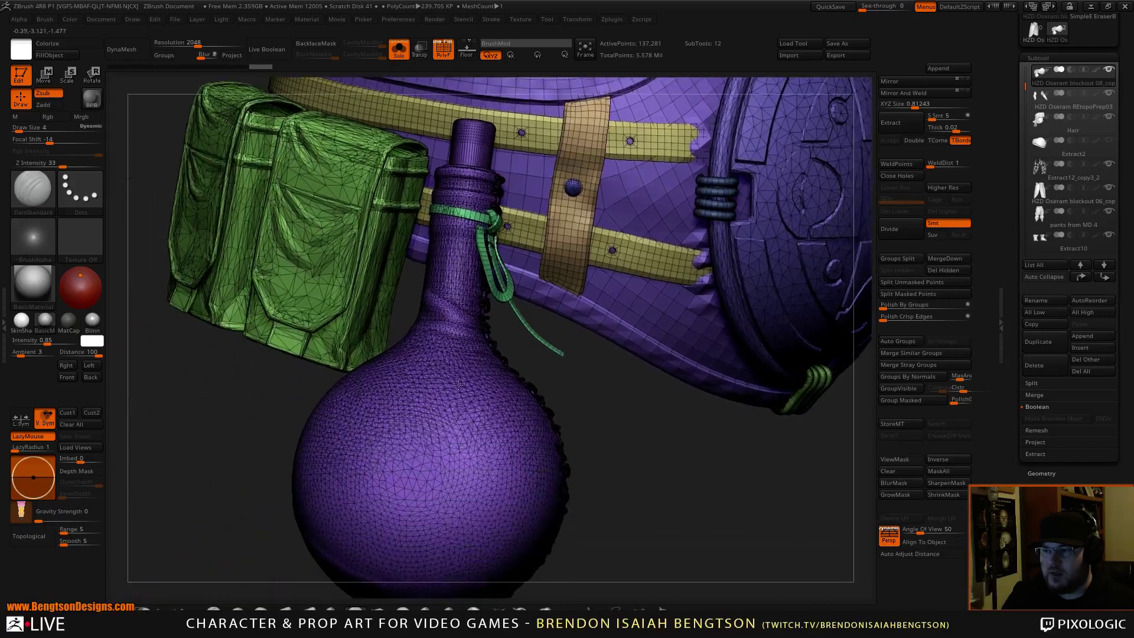
{"action": "right_click_drag", "start_coordinate": [583, 409], "coordinate": [515, 392]}
{"action": "left_click_drag", "start_coordinate": [518, 441], "coordinate": [502, 428]}
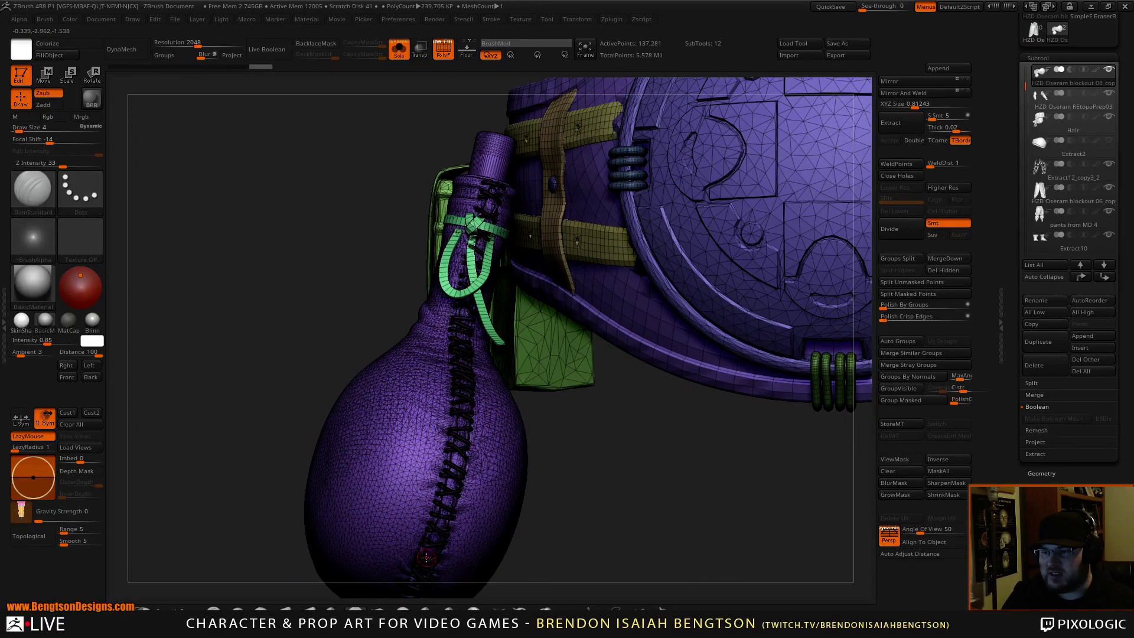
{"action": "right_click_drag", "start_coordinate": [426, 558], "coordinate": [519, 368], "text": "alt"}
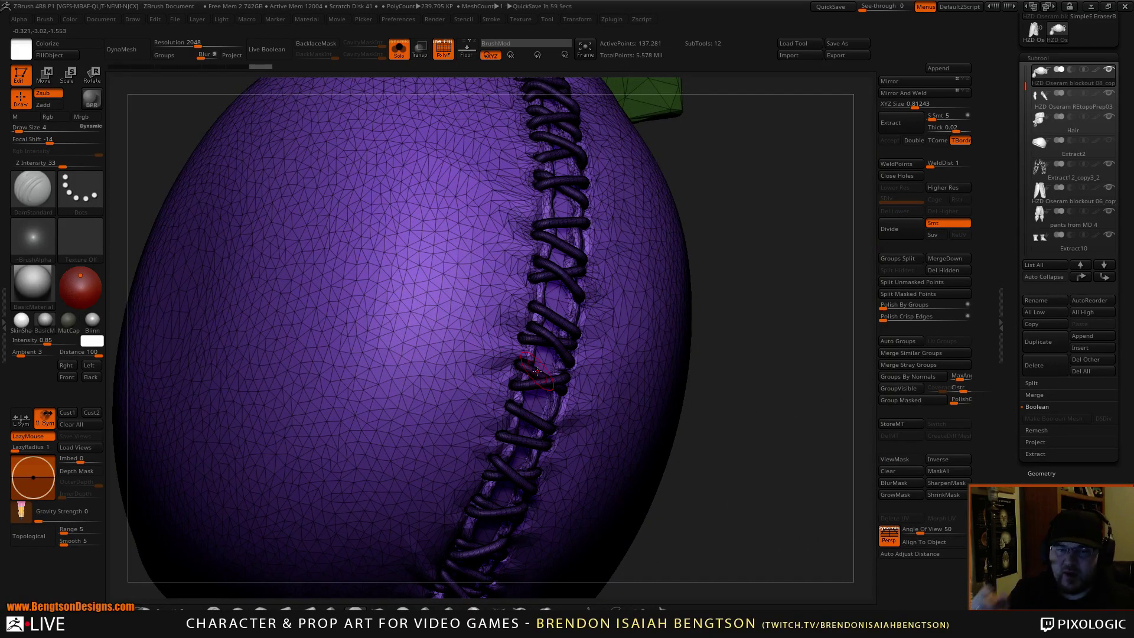
{"action": "right_click_drag", "start_coordinate": [616, 314], "coordinate": [602, 320], "text": "ctrl"}
{"action": "right_click_drag", "start_coordinate": [546, 285], "coordinate": [540, 225], "text": "ctrl"}
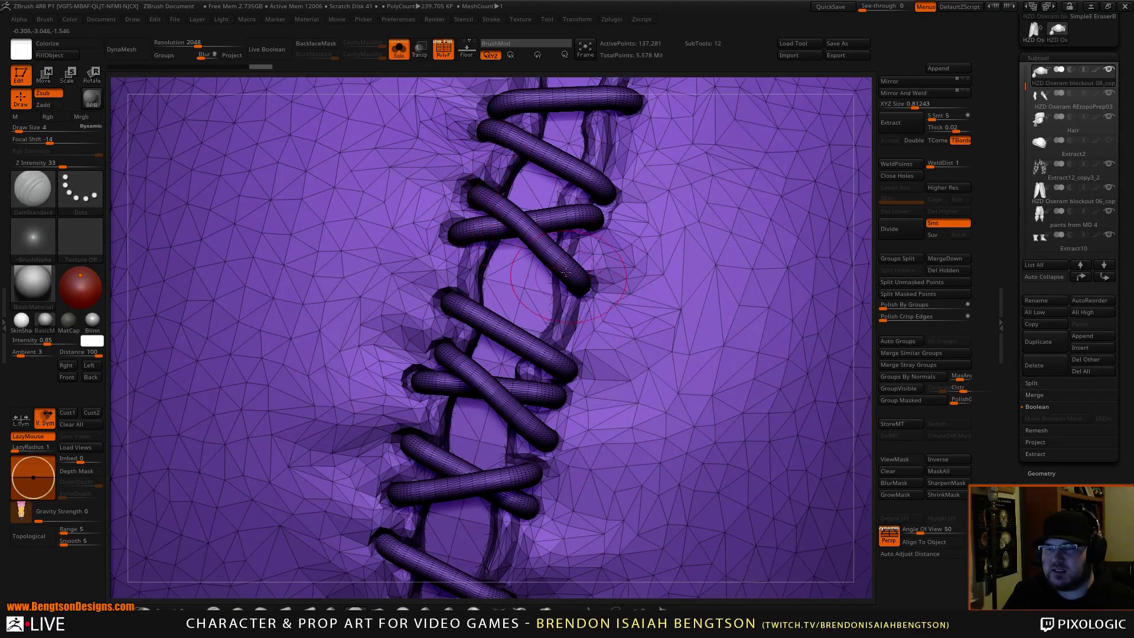
{"action": "mouse_move", "coordinate": [662, 310]}
{"action": "right_mouse_down"}
{"action": "mouse_move", "coordinate": [555, 312]}
{"action": "mouse_move", "coordinate": [654, 317]}
{"action": "right_mouse_up"}
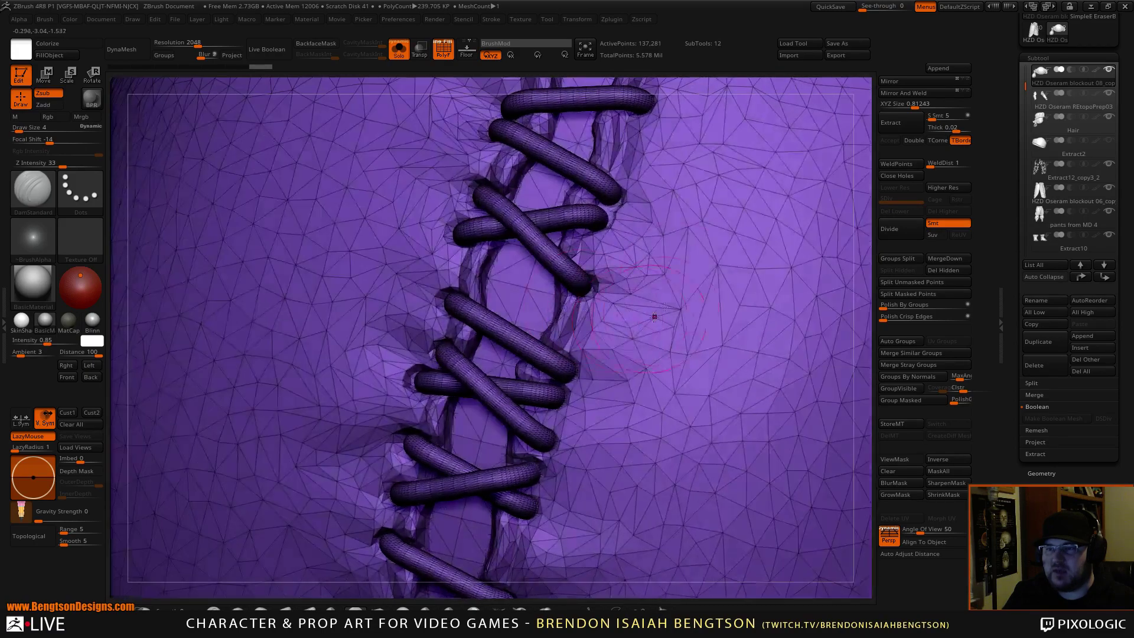
{"action": "right_click_drag", "start_coordinate": [642, 389], "coordinate": [638, 496], "text": "ctrl"}
{"action": "mouse_move", "coordinate": [552, 296]}
{"action": "right_mouse_down", "text": "alt"}
{"action": "mouse_move", "coordinate": [499, 293]}
{"action": "mouse_move", "coordinate": [567, 289]}
{"action": "mouse_move", "coordinate": [551, 290]}
{"action": "right_mouse_up", "text": "alt"}
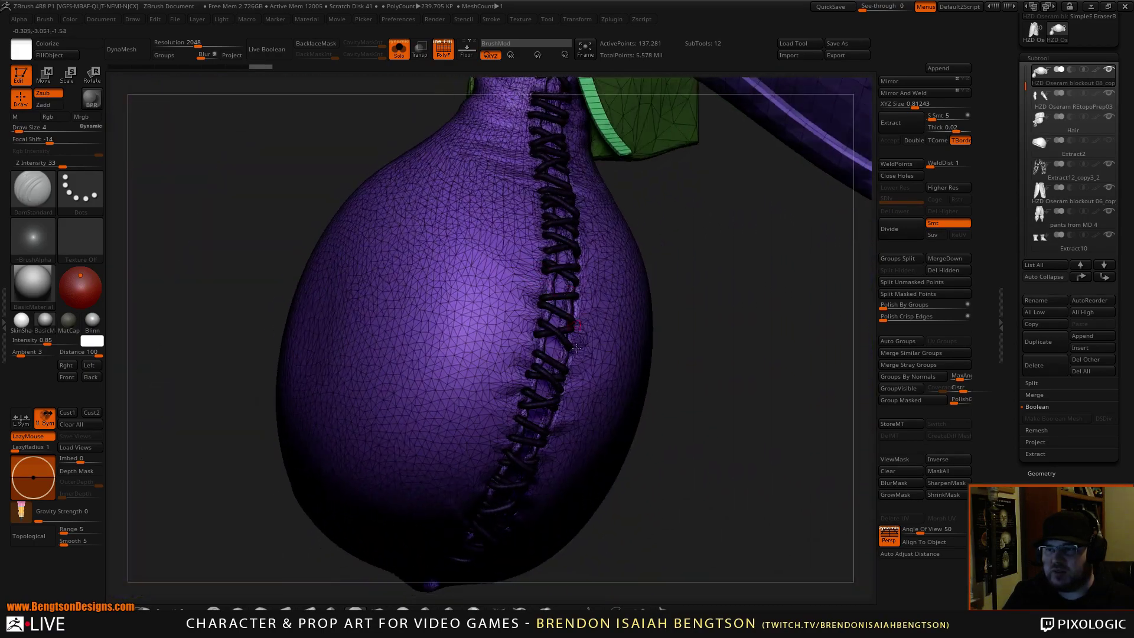
Step: Apply Auto Groups to the belt and pouch subtool and check the new polygroups on the flask's stitches
{"action": "left_click", "coordinate": [905, 341]}
{"action": "right_click_drag", "start_coordinate": [720, 337], "coordinate": [717, 473], "text": "ctrl"}
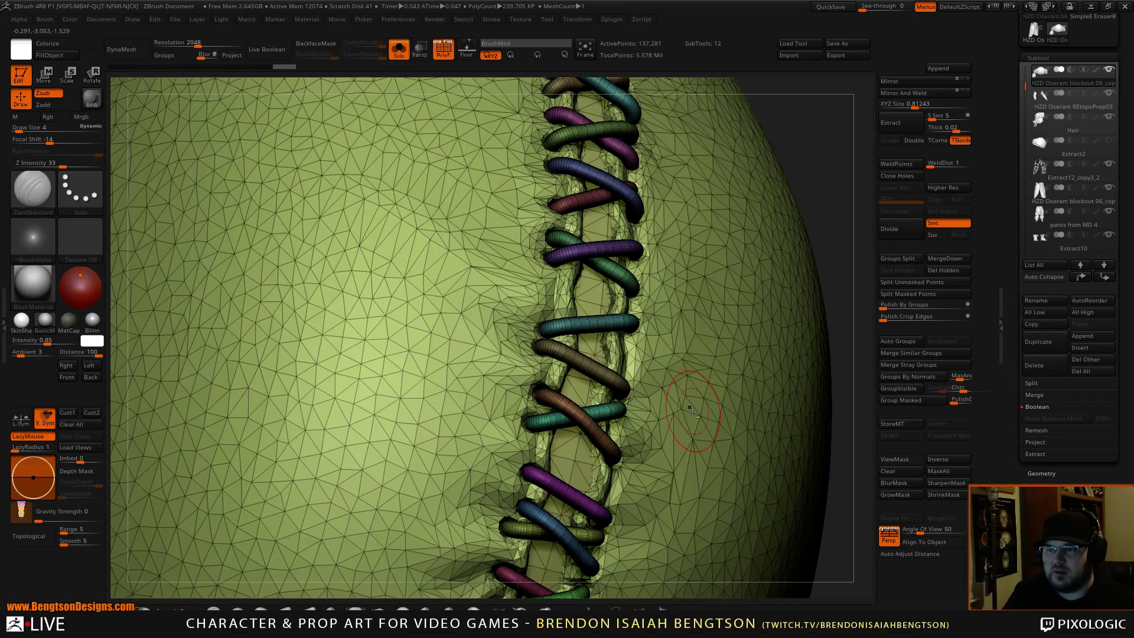
{"action": "right_click_drag", "start_coordinate": [692, 412], "coordinate": [695, 234], "text": "ctrl"}
{"action": "right_click_drag", "start_coordinate": [696, 234], "coordinate": [590, 142], "text": "alt"}
{"action": "right_click_drag", "start_coordinate": [666, 359], "coordinate": [645, 337]}
Step: Hide the flask body polygroup so its row of stitches stays visible
{"action": "left_click", "coordinate": [502, 298], "text": "ctrl+shift"}
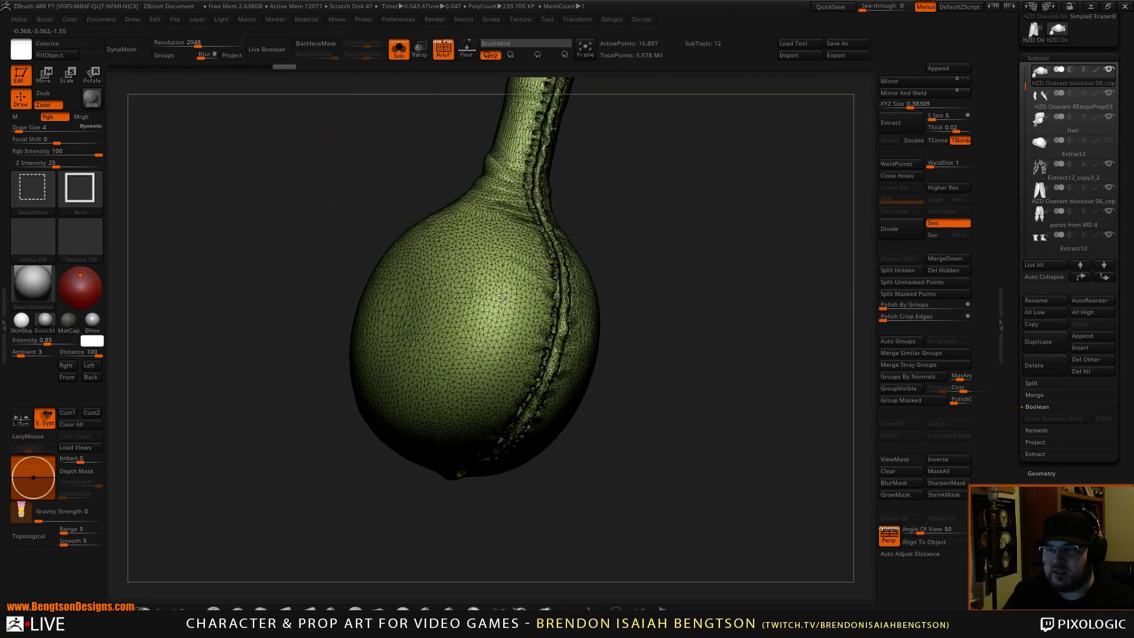
{"action": "left_click", "coordinate": [502, 298], "text": "ctrl+shift"}
{"action": "left_click", "coordinate": [503, 297], "text": "ctrl+shift"}
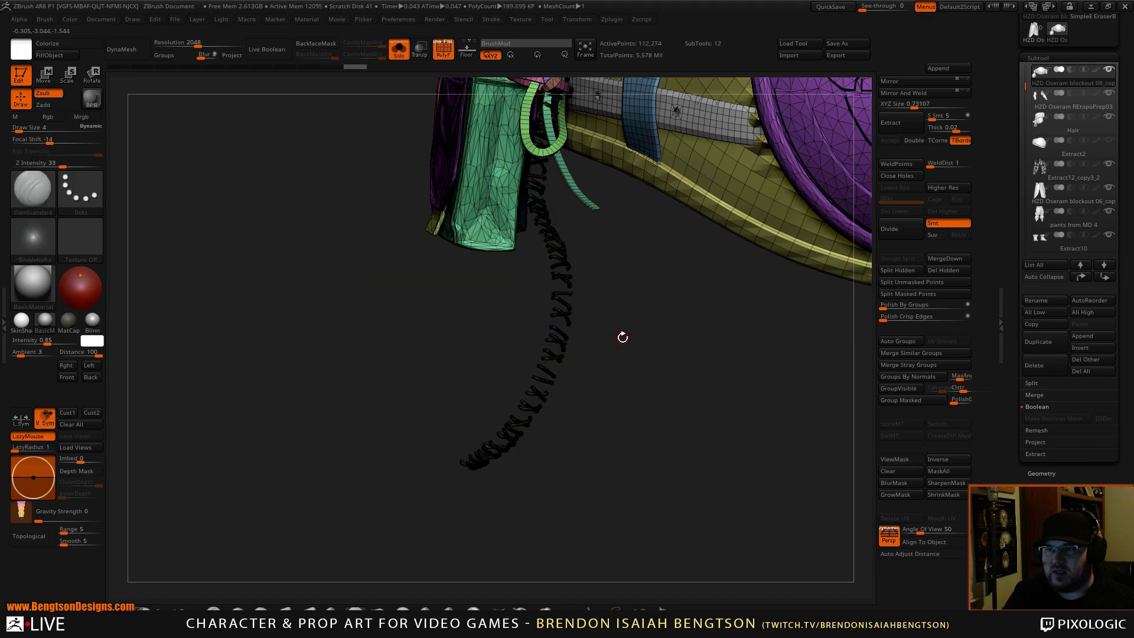
{"action": "mouse_move", "coordinate": [623, 337]}
{"action": "right_mouse_down", "text": "ctrl"}
{"action": "mouse_move", "coordinate": [623, 301]}
{"action": "mouse_move", "coordinate": [632, 370]}
{"action": "mouse_move", "coordinate": [679, 382]}
{"action": "right_mouse_up", "text": "ctrl"}
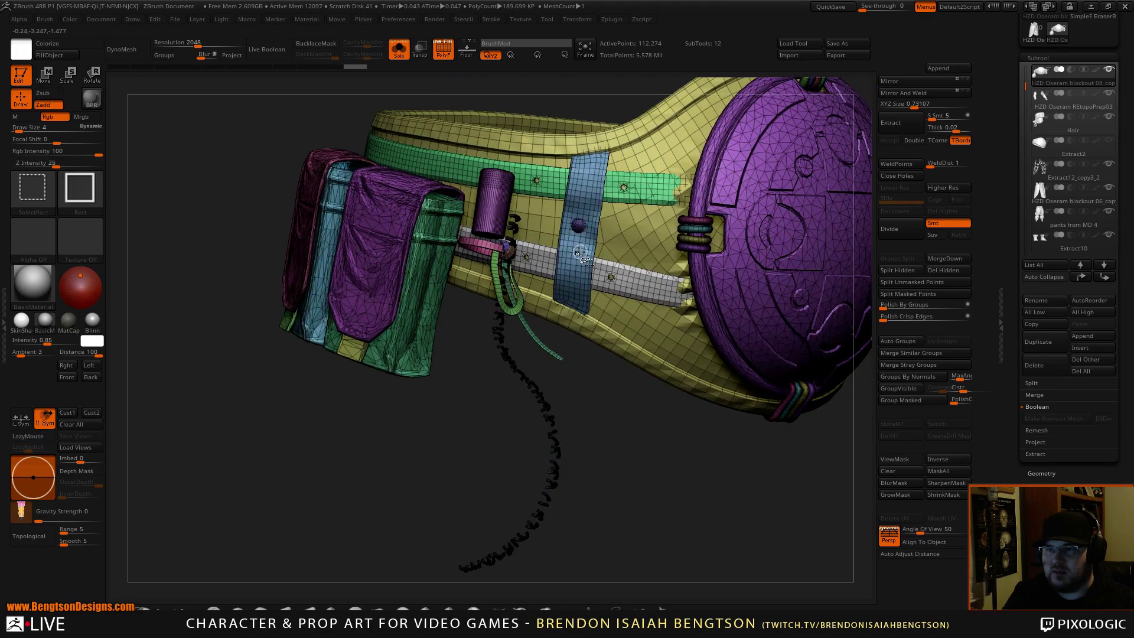
Step: Hide the tied cord pieces around the flask's neck and the flask's stopper
{"action": "left_click_drag", "start_coordinate": [575, 423], "coordinate": [617, 440]}
{"action": "left_click", "coordinate": [532, 300], "text": "ctrl+shift"}
{"action": "left_click", "coordinate": [537, 308], "text": "ctrl+shift"}
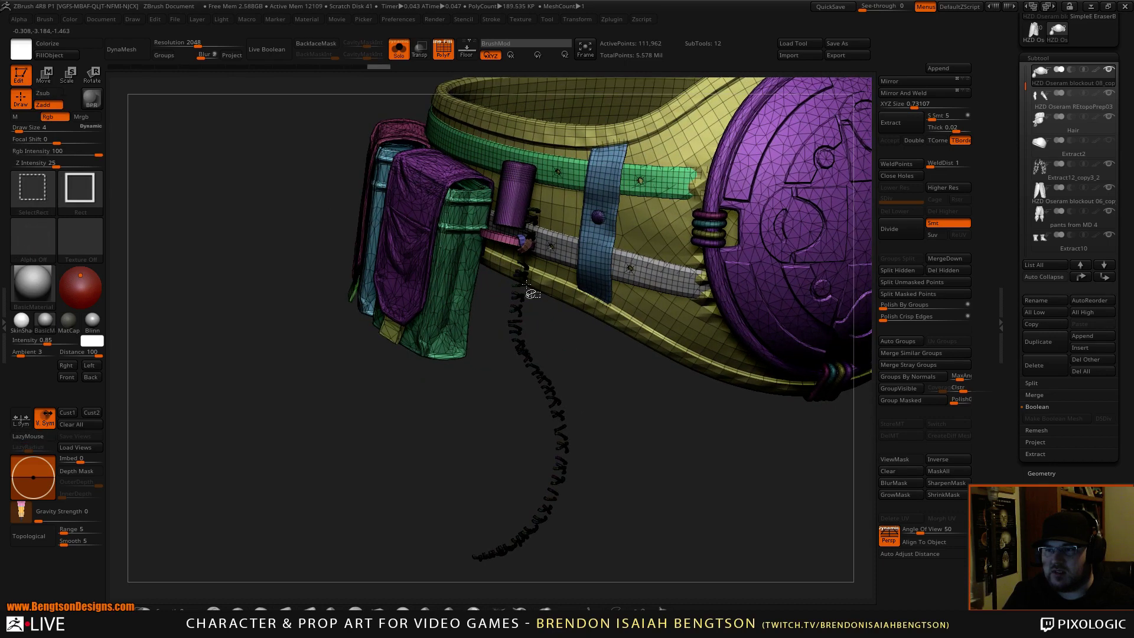
{"action": "left_click", "coordinate": [512, 242], "text": "ctrl+shift"}
{"action": "left_click", "coordinate": [520, 246], "text": "ctrl+shift"}
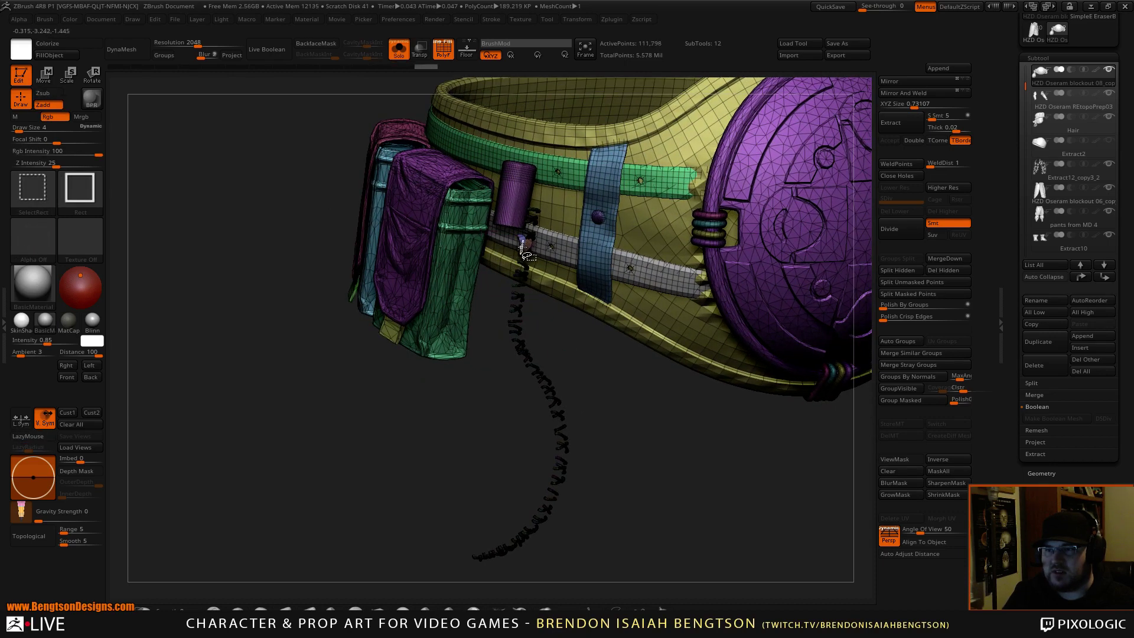
{"action": "left_click", "coordinate": [521, 246], "text": "ctrl+shift"}
{"action": "left_click", "coordinate": [520, 221], "text": "ctrl+shift"}
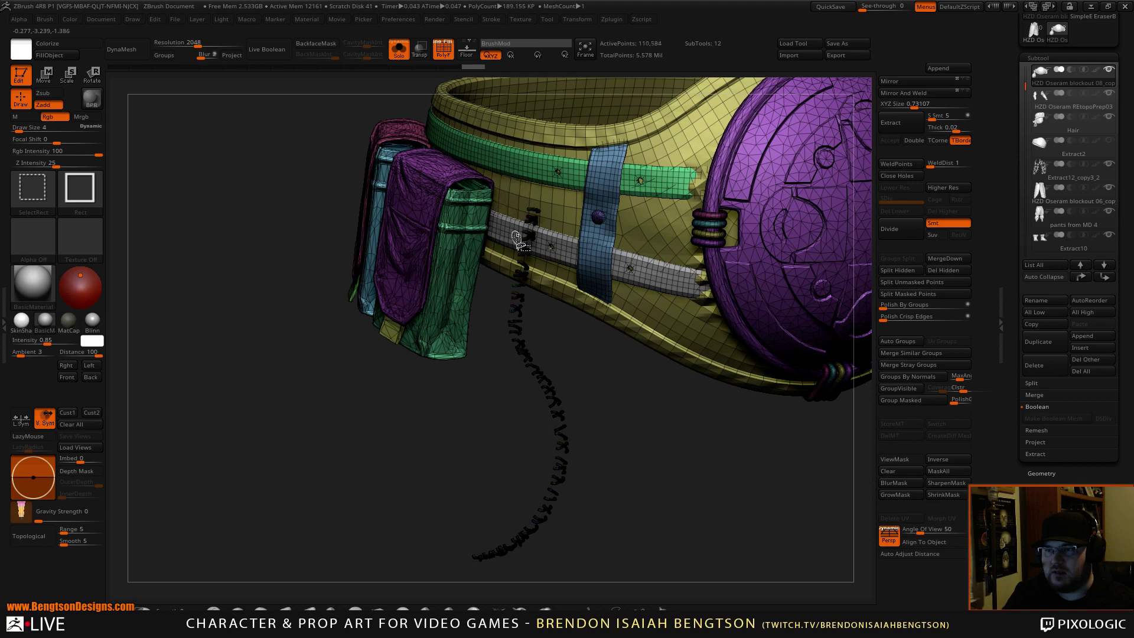
Step: Hide the wide belt body, the two horizontal straps, and the vertical strap with its rivet behind the stitches
{"action": "left_click", "coordinate": [561, 244], "text": "ctrl+shift"}
{"action": "left_click", "coordinate": [568, 209], "text": "ctrl+shift"}
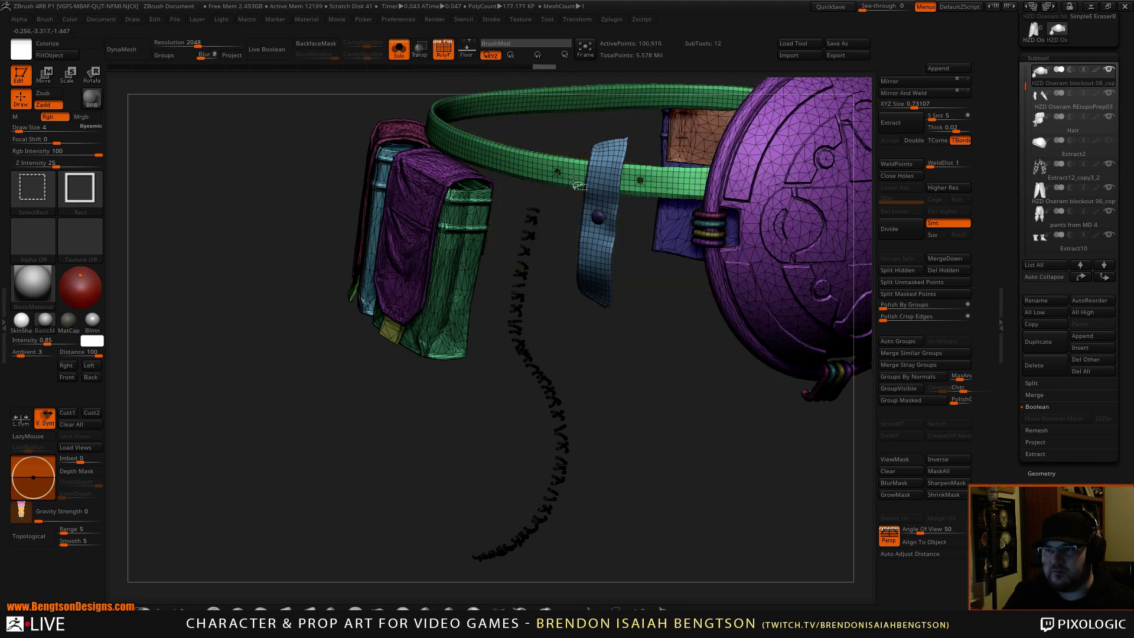
{"action": "left_click", "coordinate": [575, 178], "text": "ctrl+shift"}
{"action": "left_click", "coordinate": [596, 216], "text": "ctrl+shift"}
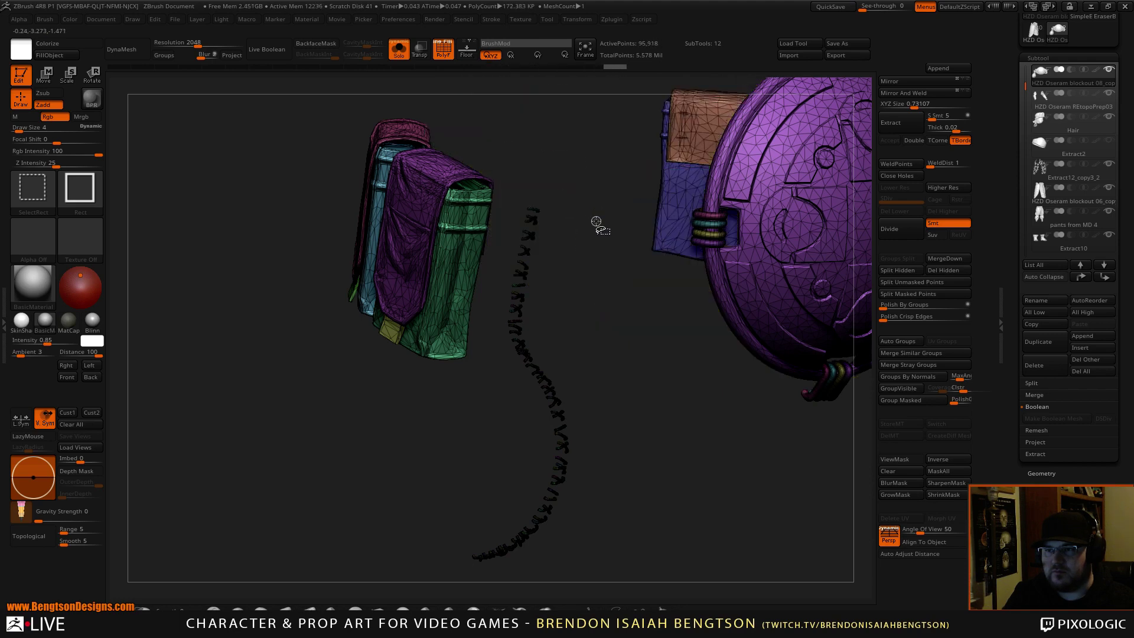
Step: Switch the masking brush and mask the flask's whole row of stitches
{"action": "mouse_move", "coordinate": [605, 330]}
{"action": "left_mouse_down", "text": "ctrl"}
{"action": "mouse_move", "coordinate": [560, 187]}
{"action": "mouse_move", "coordinate": [500, 275]}
{"action": "mouse_move", "coordinate": [501, 300]}
{"action": "left_mouse_up", "text": "ctrl"}
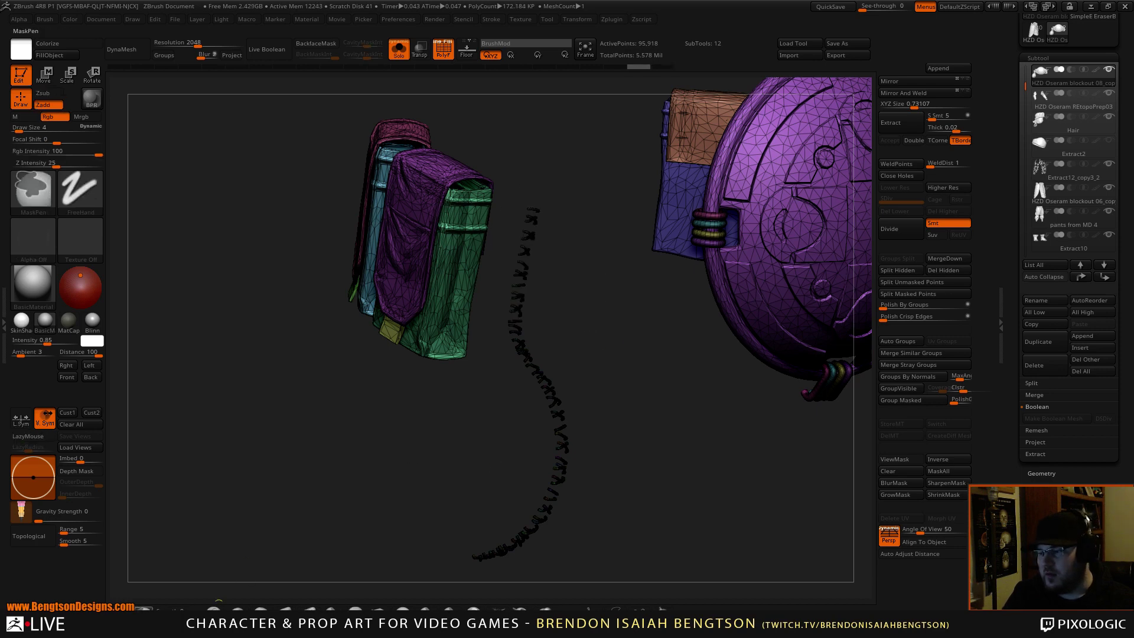
{"action": "left_click", "coordinate": [143, 608], "text": "ctrl"}
{"action": "mouse_move", "coordinate": [568, 288]}
{"action": "left_mouse_down", "text": "ctrl"}
{"action": "mouse_move", "coordinate": [537, 192]}
{"action": "mouse_move", "coordinate": [494, 292]}
{"action": "mouse_move", "coordinate": [508, 413]}
{"action": "mouse_move", "coordinate": [471, 575]}
{"action": "mouse_move", "coordinate": [581, 544]}
{"action": "mouse_move", "coordinate": [605, 443]}
{"action": "left_mouse_up", "text": "ctrl"}
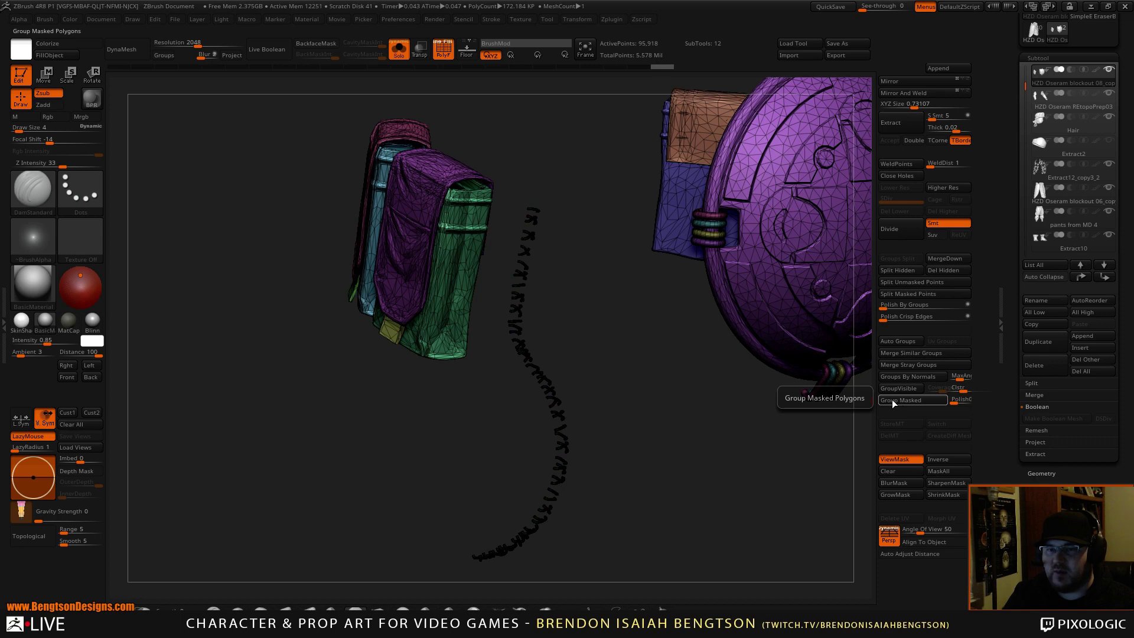
Step: Group the masked row of flask stitches into a single polygroup of its own
{"action": "left_click_drag", "start_coordinate": [1052, 481], "coordinate": [1056, 443]}
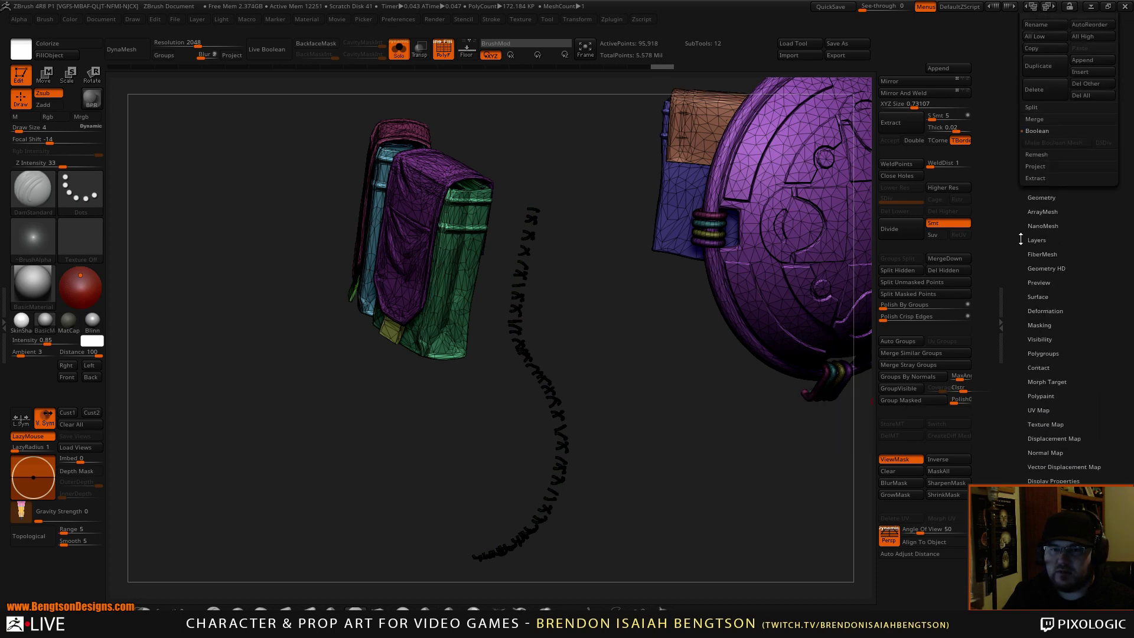
{"action": "left_click", "coordinate": [1047, 353]}
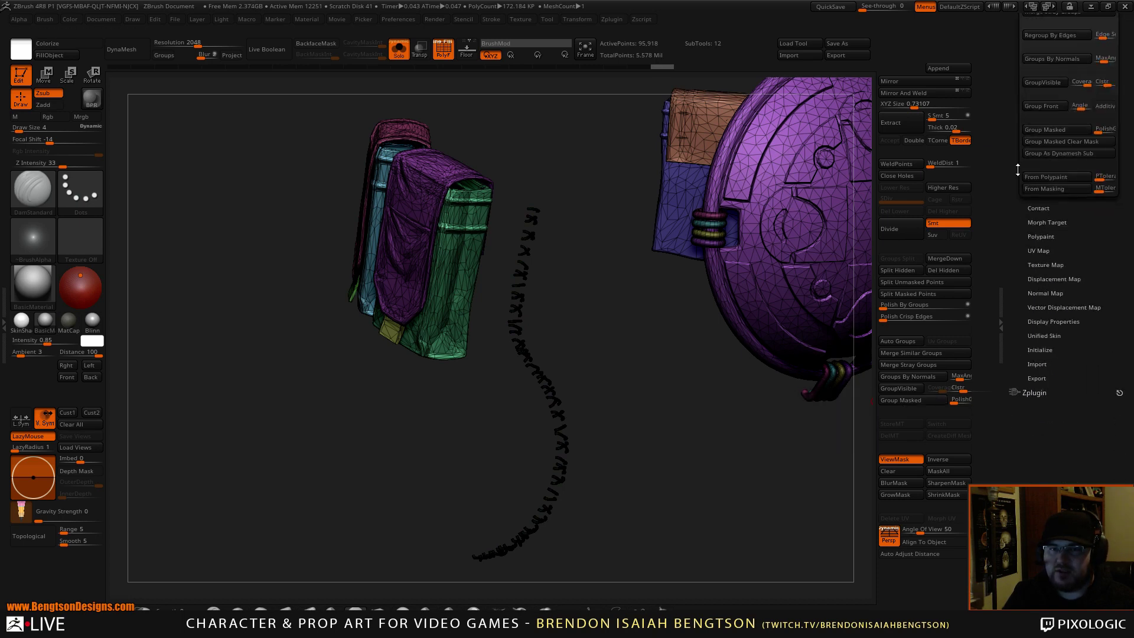
{"action": "left_click_drag", "start_coordinate": [1018, 171], "coordinate": [1025, 270]}
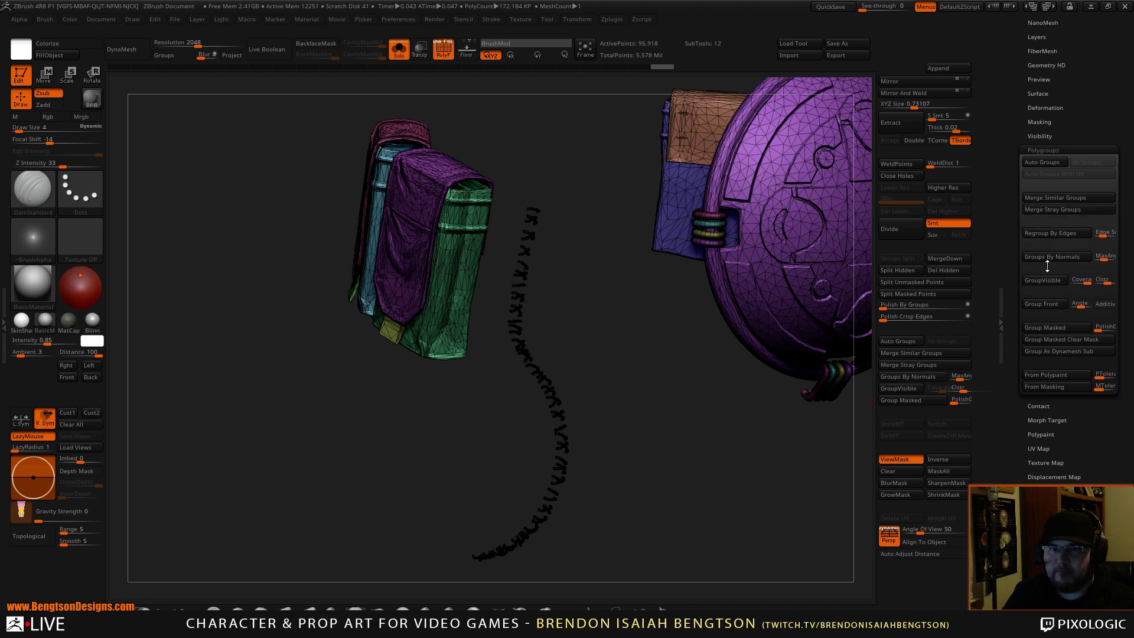
{"action": "left_click", "coordinate": [1047, 329]}
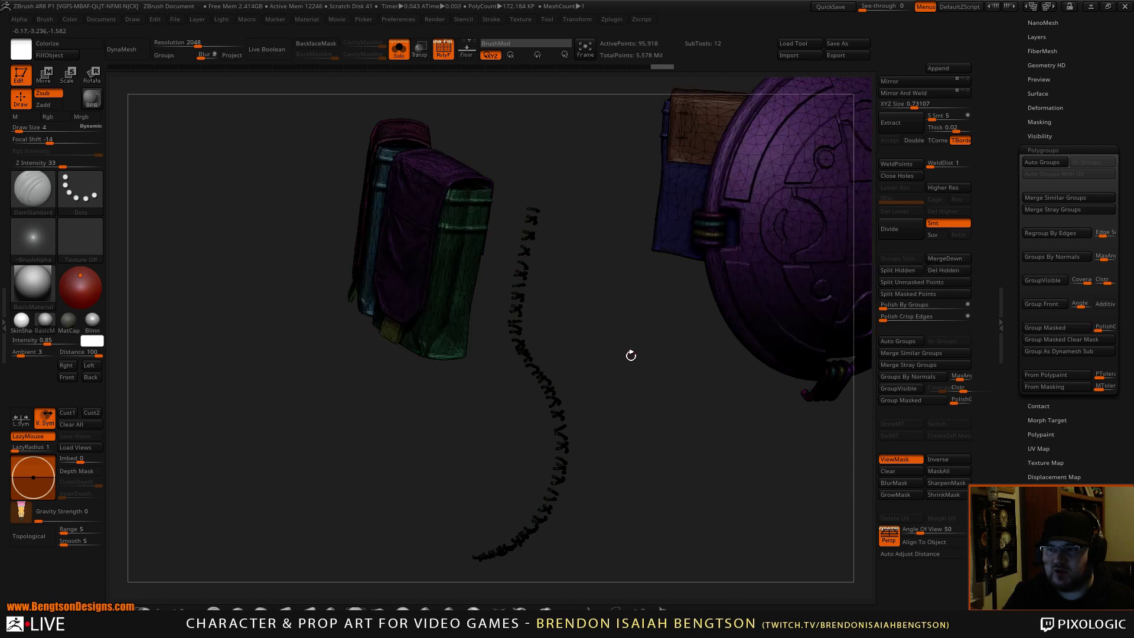
Step: Unhide the flask, straps and belt body around the regrouped stitches
{"action": "mouse_move", "coordinate": [629, 359]}
{"action": "left_mouse_down", "text": "alt"}
{"action": "mouse_move", "coordinate": [598, 422]}
{"action": "mouse_move", "coordinate": [635, 271]}
{"action": "mouse_move", "coordinate": [649, 281]}
{"action": "left_mouse_up", "text": "alt"}
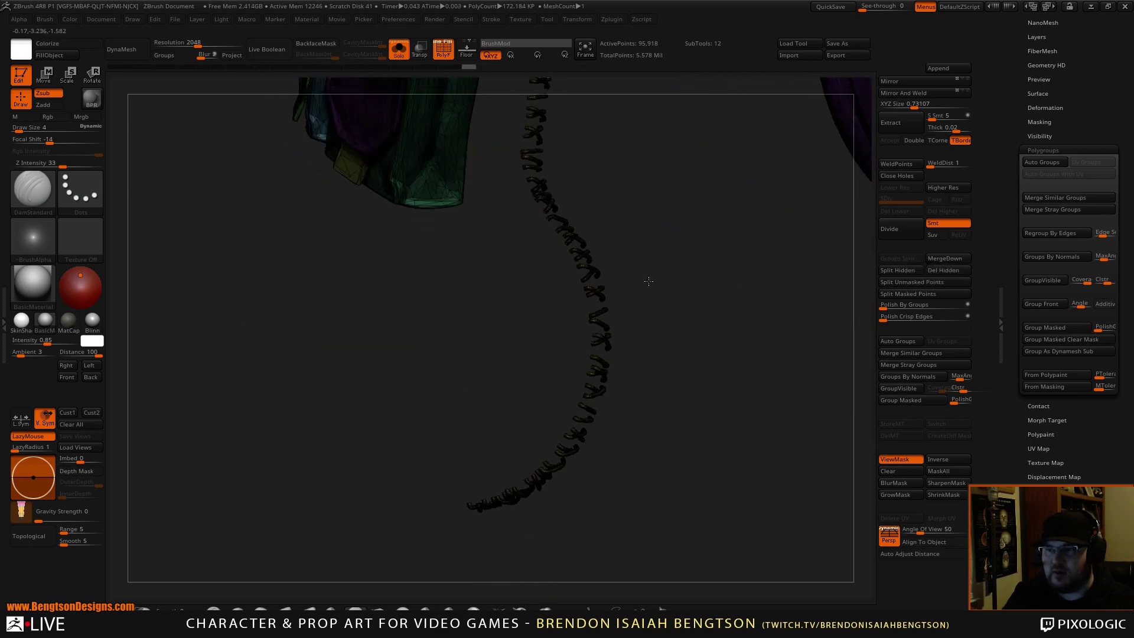
{"action": "left_click", "coordinate": [700, 251], "text": "ctrl+shift"}
{"action": "left_click_drag", "start_coordinate": [699, 251], "coordinate": [627, 296], "text": "alt"}
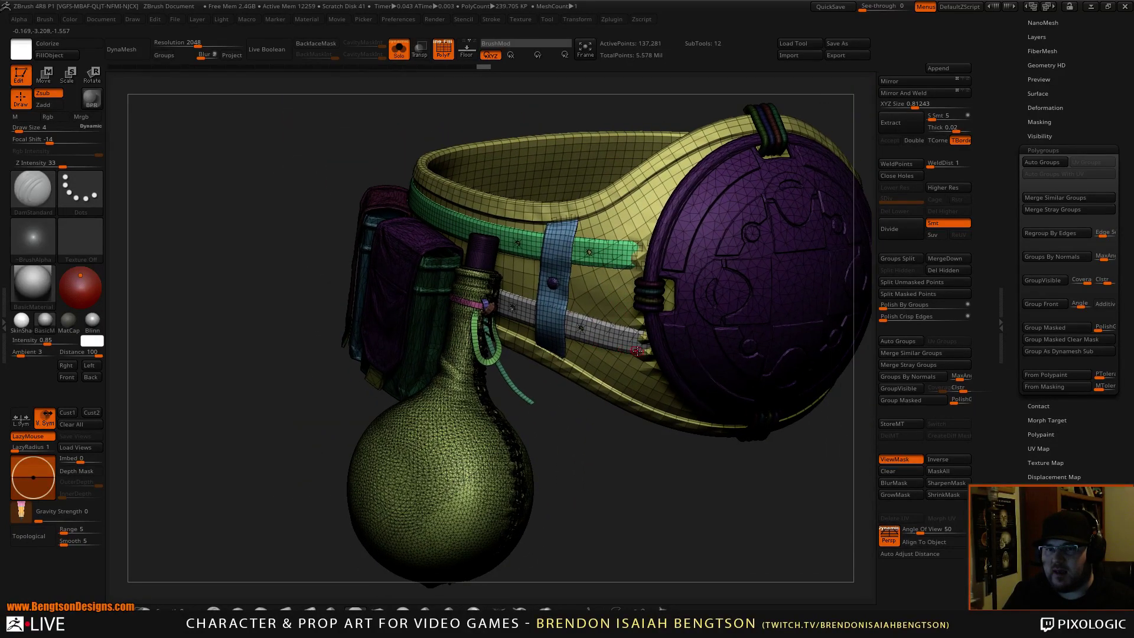
{"action": "right_click_drag", "start_coordinate": [637, 352], "coordinate": [640, 328]}
{"action": "left_click", "coordinate": [1054, 150]}
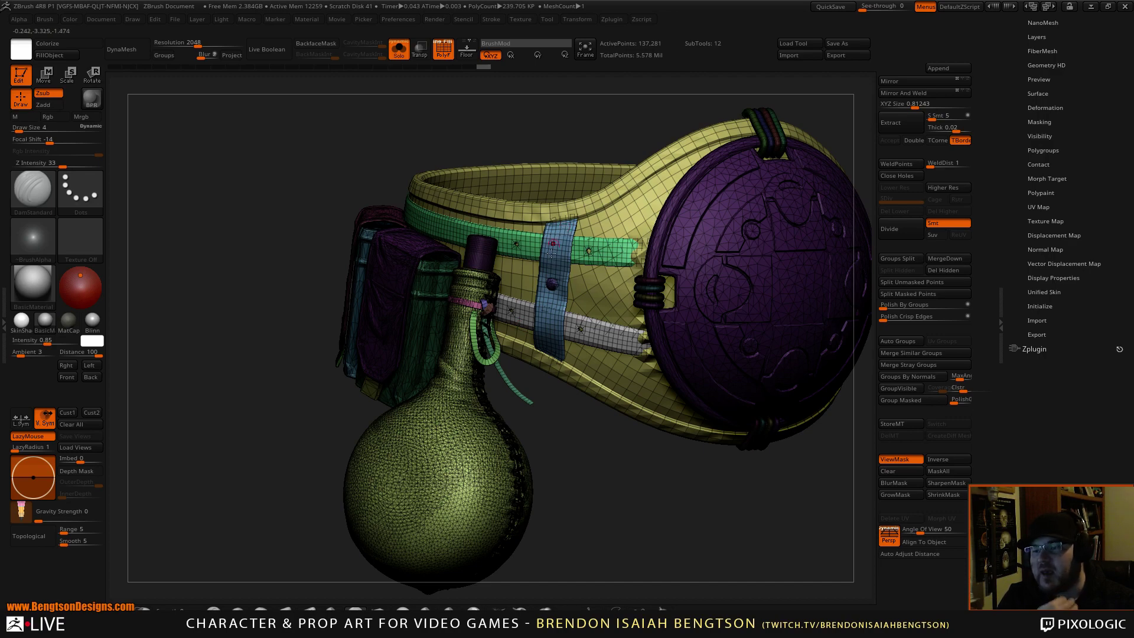
Step: Try applying polypaint from the polygroups to the belt subtool with the polyframe display off, and undo the polypaint
{"action": "left_click_drag", "start_coordinate": [594, 409], "coordinate": [574, 256]}
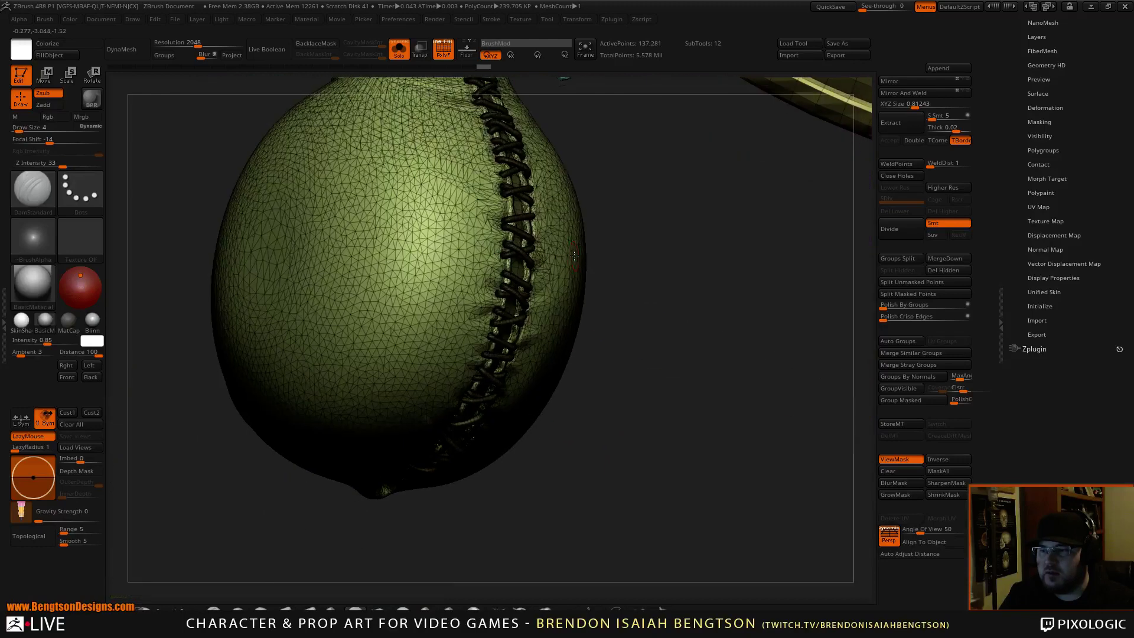
{"action": "left_click", "coordinate": [1047, 122]}
{"action": "left_click", "coordinate": [1047, 122]}
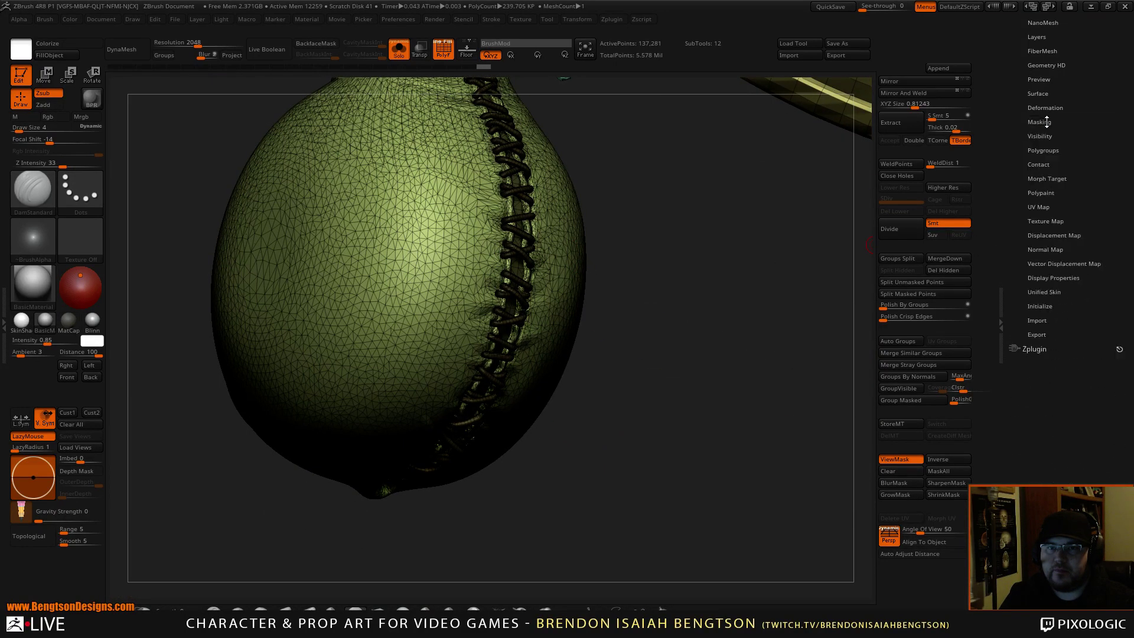
{"action": "left_click", "coordinate": [1042, 192]}
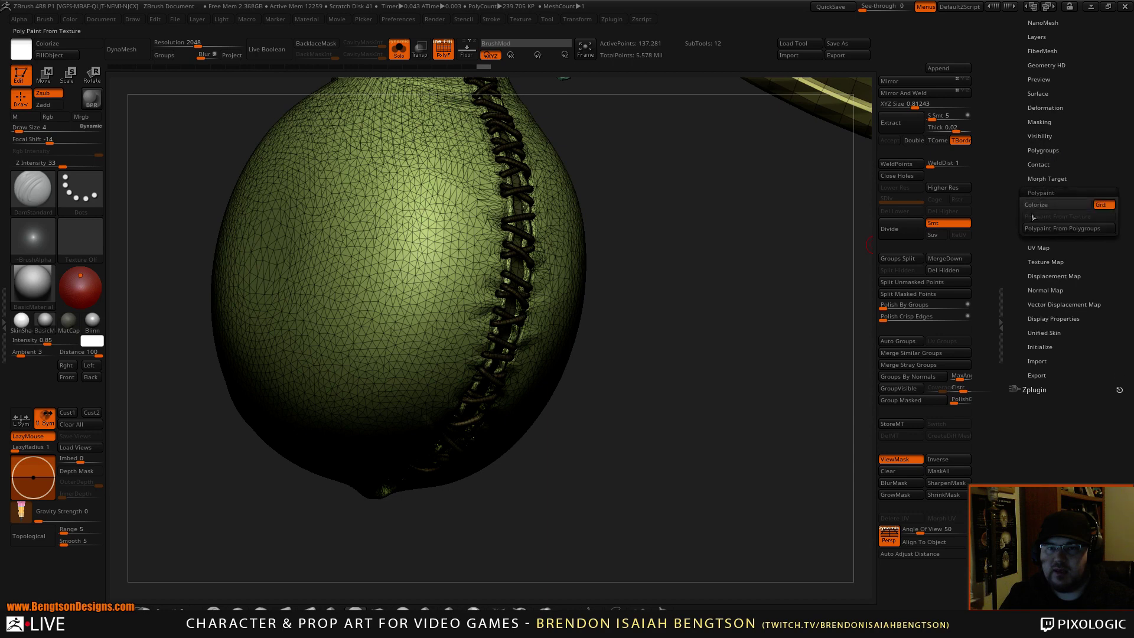
{"action": "left_click", "coordinate": [1070, 229]}
{"action": "key", "text": "shift+f"}
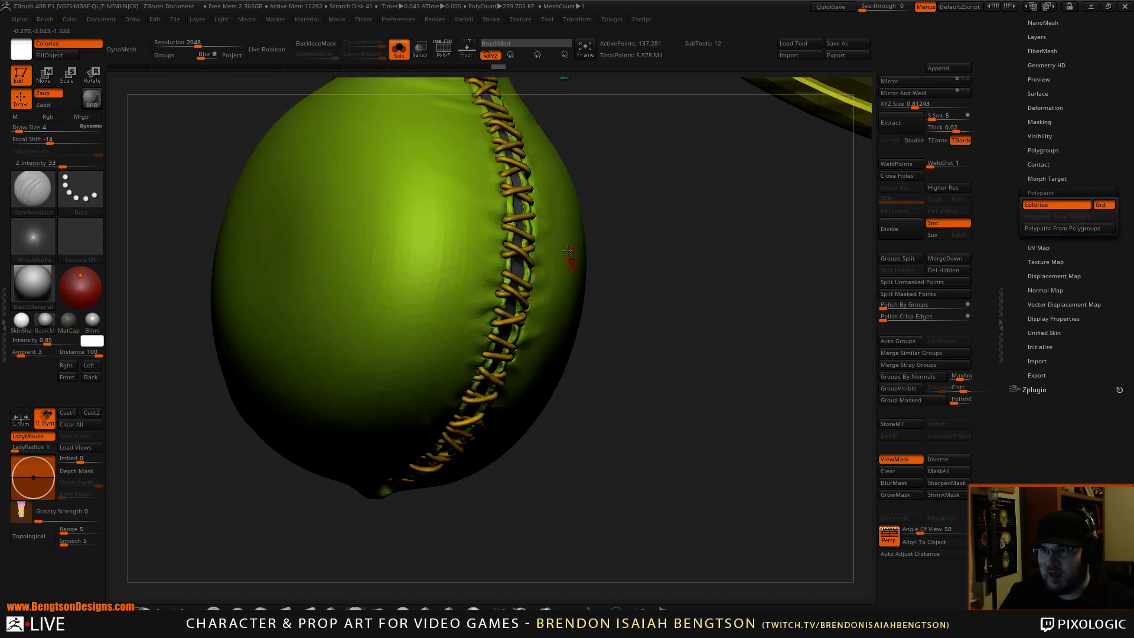
{"action": "right_click_drag", "start_coordinate": [568, 254], "coordinate": [645, 427], "text": "alt"}
{"action": "right_click_drag", "start_coordinate": [526, 174], "coordinate": [602, 343], "text": "alt"}
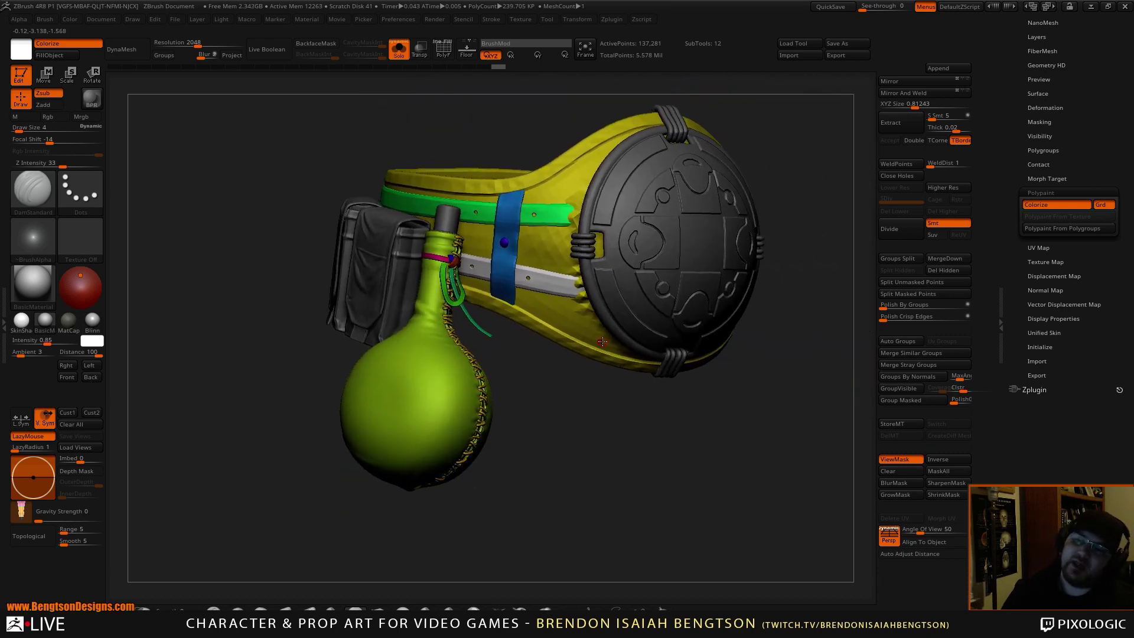
{"action": "key", "text": "ctrl+z"}
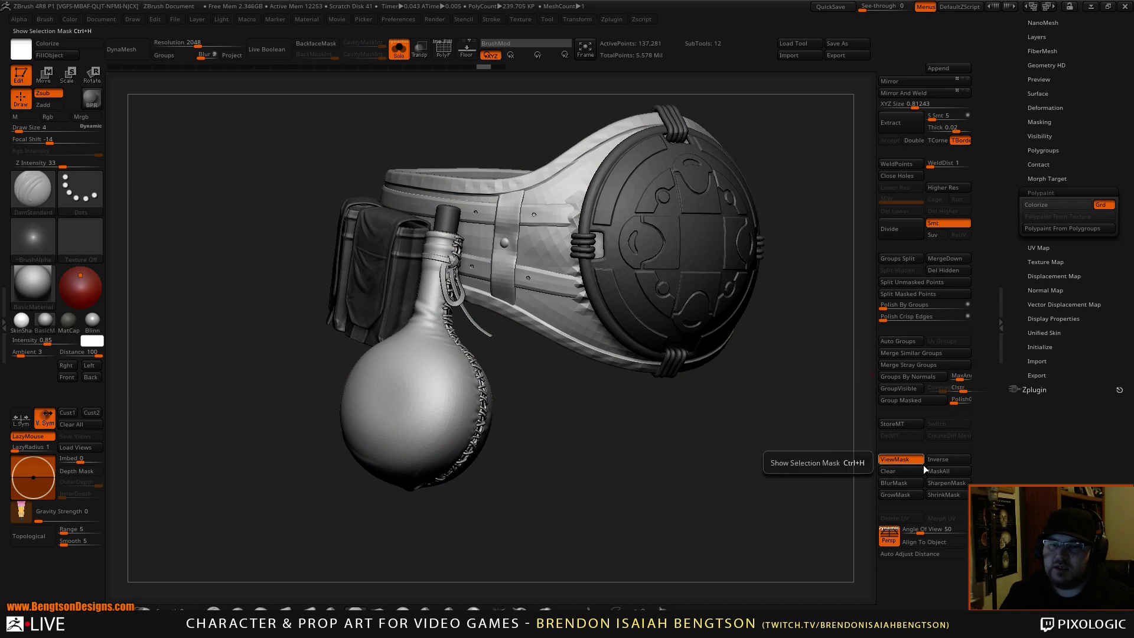
Step: Turn off the mask shading and colour the belt subtool with polypaint from its polygroups
{"action": "left_click", "coordinate": [904, 460]}
{"action": "left_click", "coordinate": [1035, 232]}
{"action": "left_click_drag", "start_coordinate": [683, 465], "coordinate": [576, 430]}
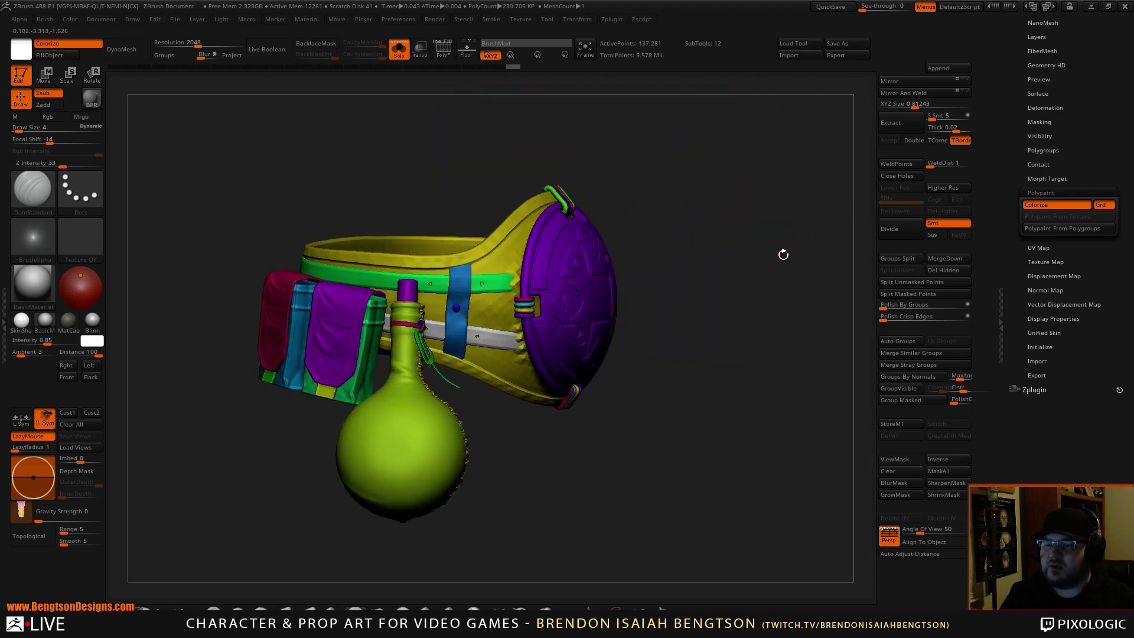
{"action": "left_click_drag", "start_coordinate": [783, 254], "coordinate": [798, 331], "text": "alt"}
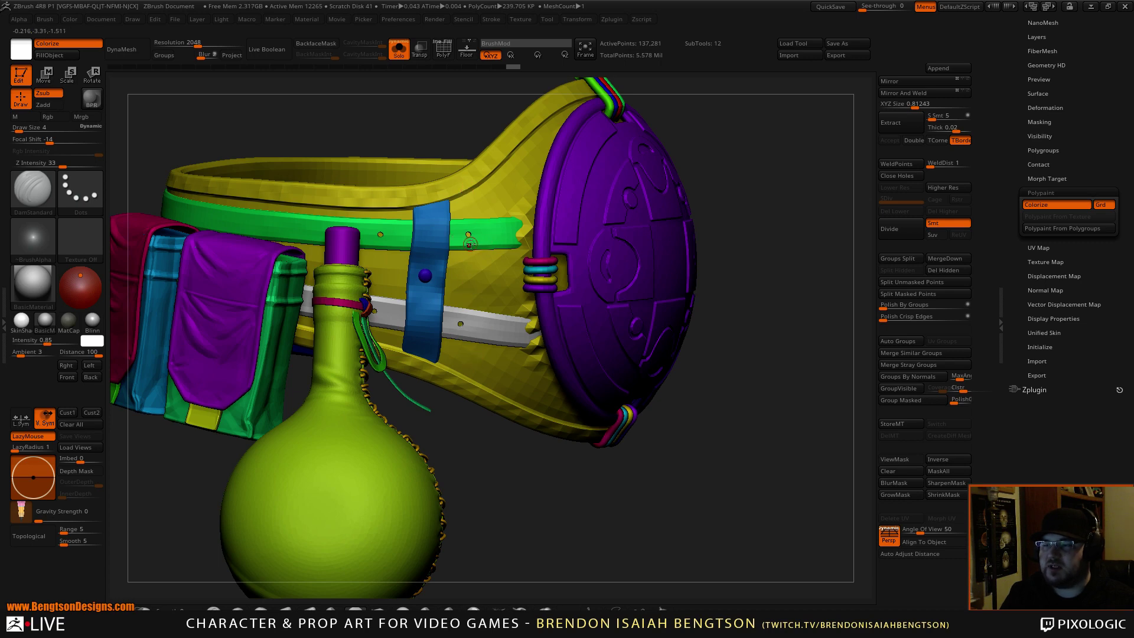
Step: Examine the group colours along the flask's stitched seam and across the pouches and belt plate
{"action": "left_click_drag", "start_coordinate": [477, 420], "coordinate": [484, 331], "text": "alt"}
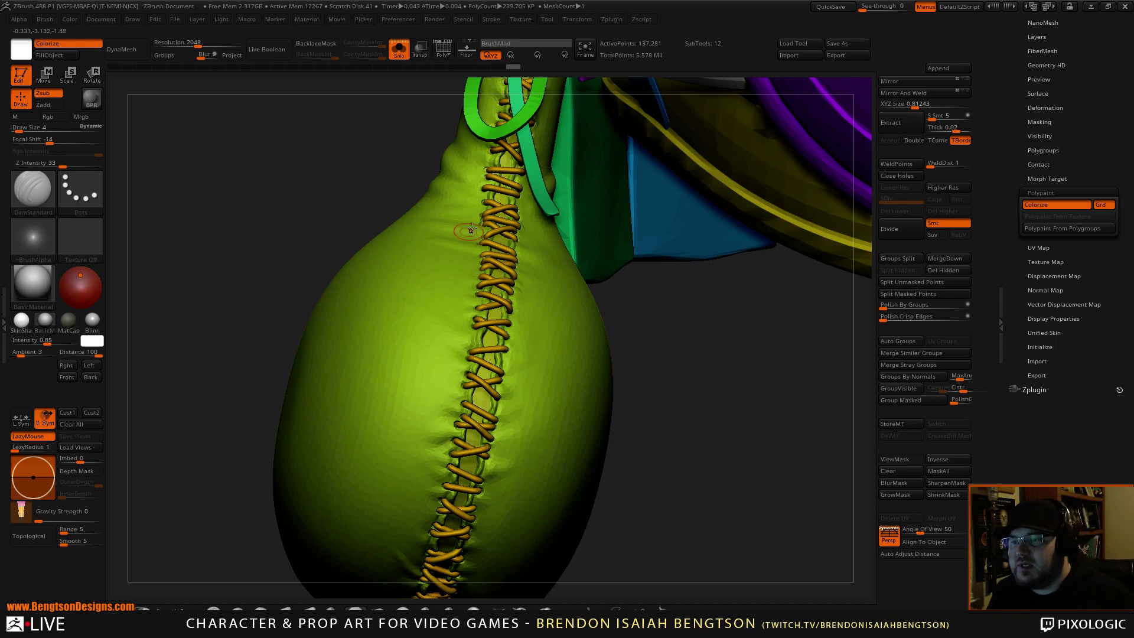
{"action": "right_click_drag", "start_coordinate": [522, 404], "coordinate": [513, 331], "text": "ctrl"}
{"action": "right_click_drag", "start_coordinate": [472, 407], "coordinate": [466, 311], "text": "alt"}
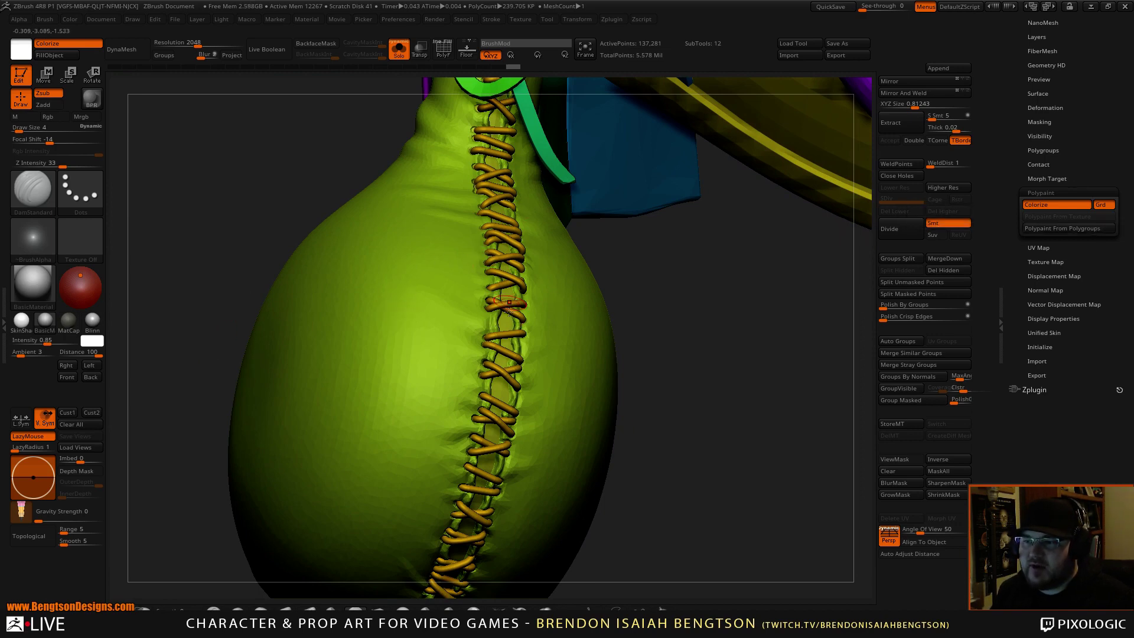
{"action": "right_click_drag", "start_coordinate": [543, 412], "coordinate": [444, 303]}
{"action": "right_click_drag", "start_coordinate": [520, 354], "coordinate": [549, 248], "text": "ctrl"}
{"action": "right_click_drag", "start_coordinate": [549, 248], "coordinate": [560, 341], "text": "alt"}
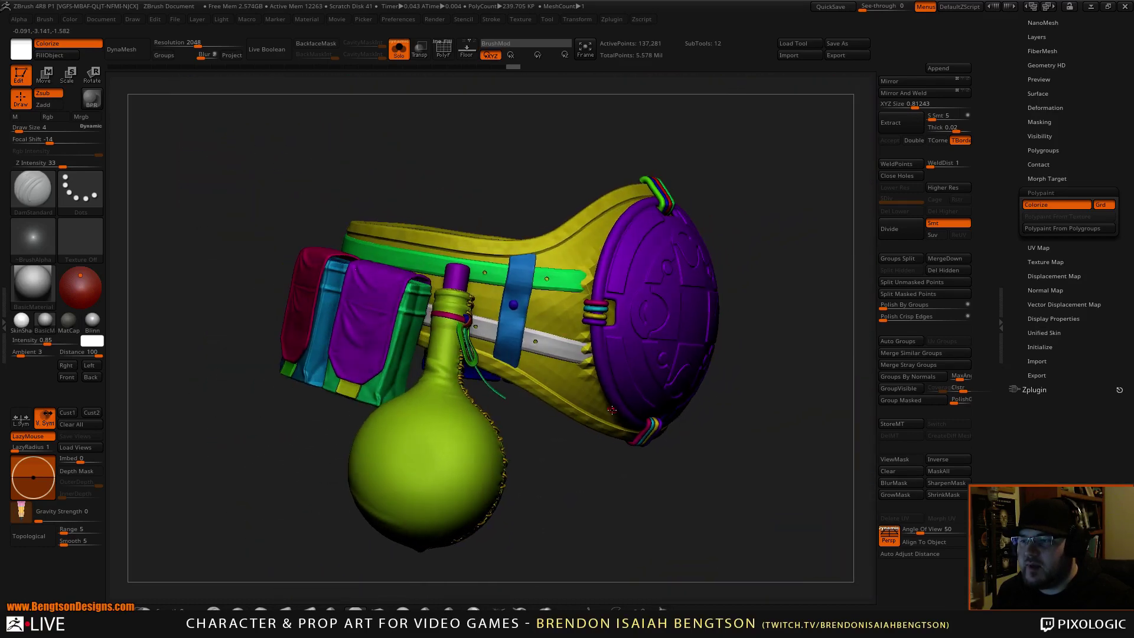
{"action": "right_click_drag", "start_coordinate": [650, 427], "coordinate": [610, 431]}
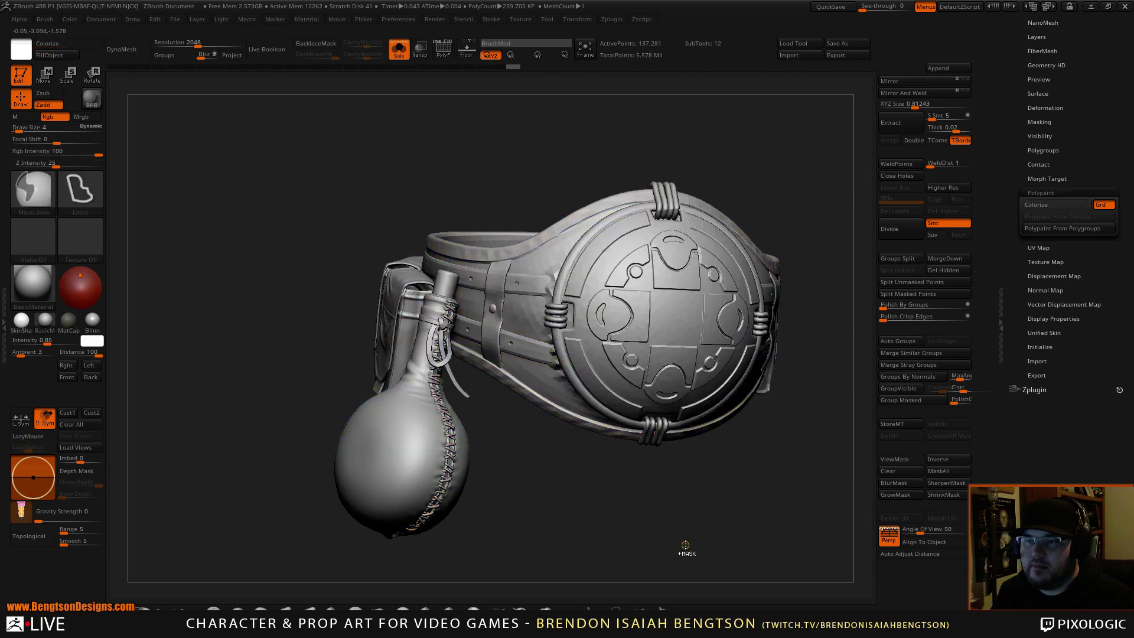
Step: Undo the belt's polypaint and clear its mask, with the whole character shown again
{"action": "left_click", "coordinate": [686, 545], "text": "ctrl"}
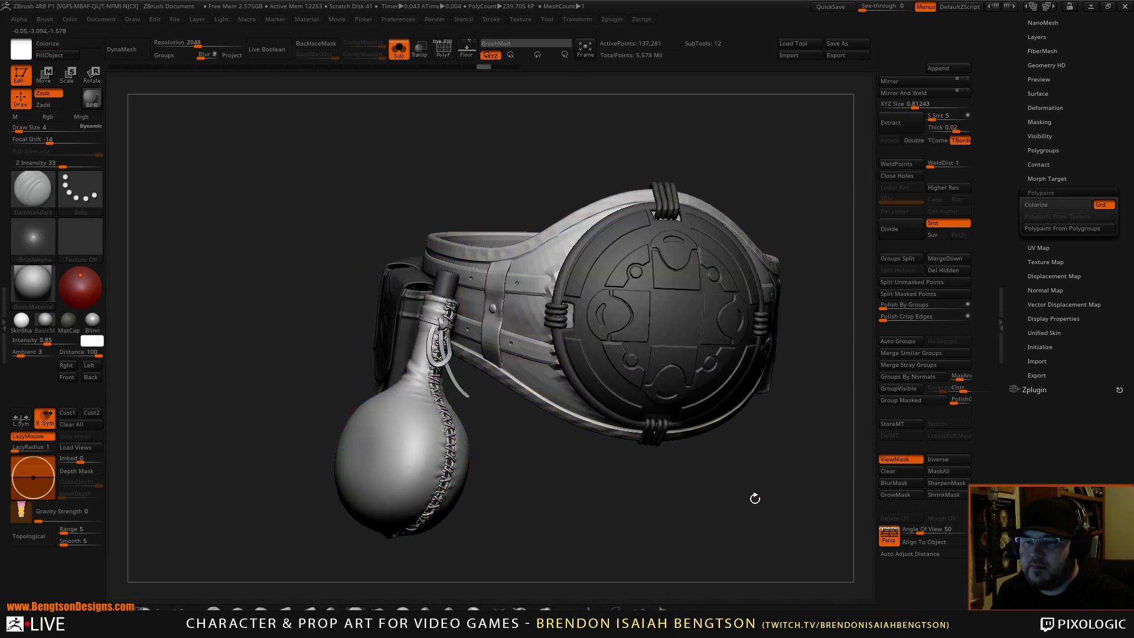
{"action": "left_click", "coordinate": [891, 471]}
{"action": "key", "text": "alt+s"}
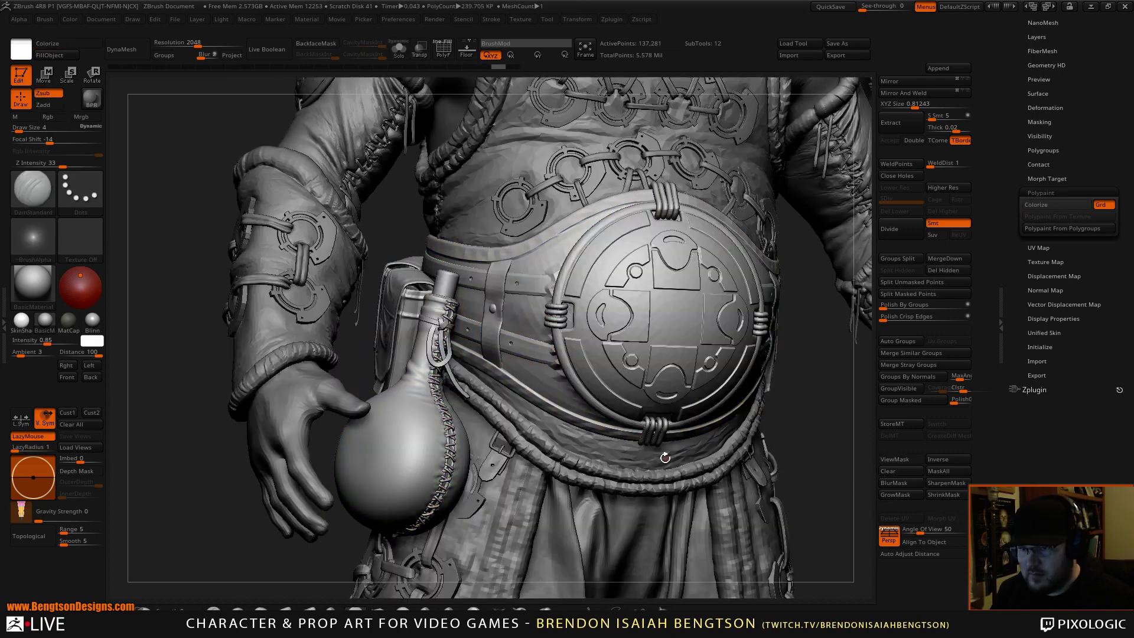
Step: Make the pants the active subtool and toggle solo mode to check them alone
{"action": "right_click_drag", "start_coordinate": [638, 450], "coordinate": [538, 133], "text": "shift"}
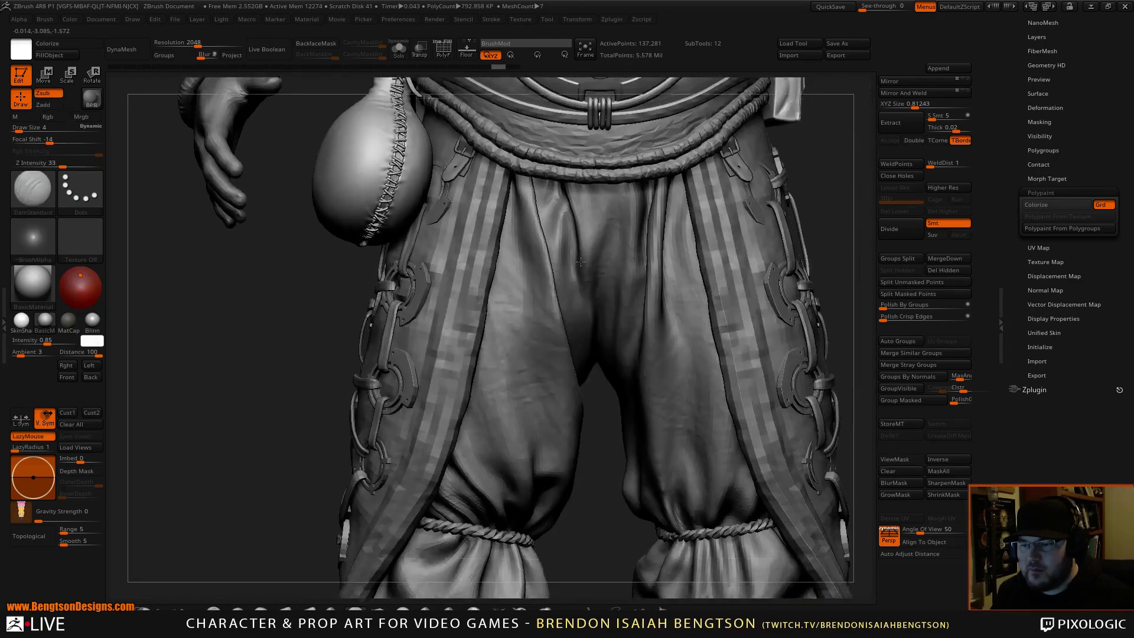
{"action": "right_click_drag", "start_coordinate": [591, 354], "coordinate": [580, 264], "text": "ctrl"}
{"action": "left_click", "coordinate": [539, 298], "text": "alt"}
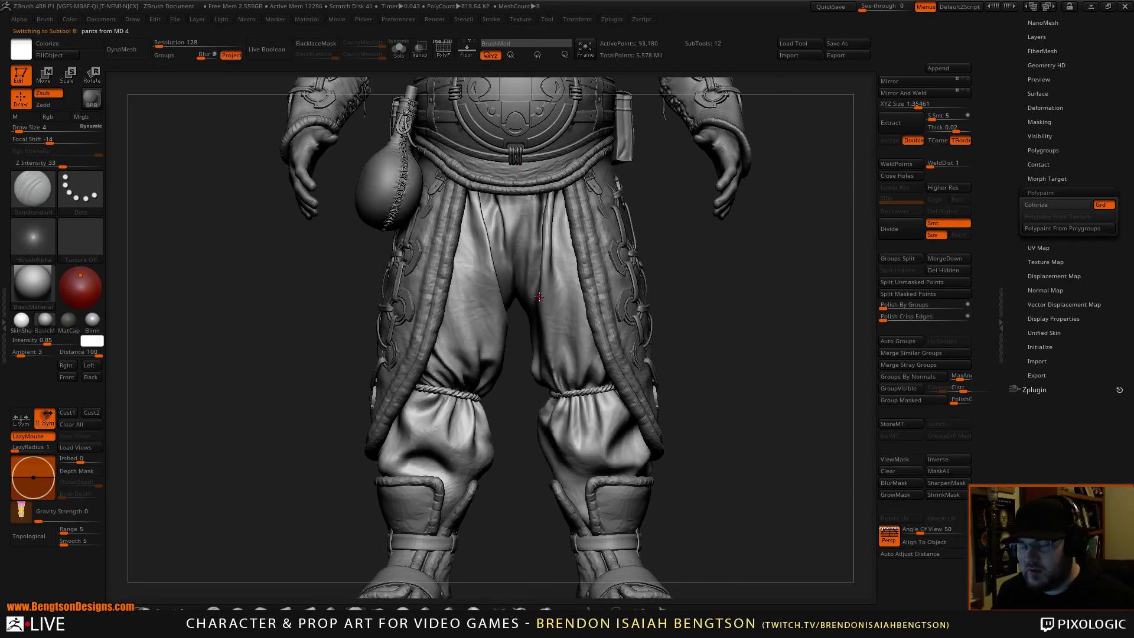
{"action": "key", "text": "alt+s"}
{"action": "mouse_move", "coordinate": [476, 289]}
{"action": "right_mouse_down"}
{"action": "mouse_move", "coordinate": [537, 299]}
{"action": "mouse_move", "coordinate": [483, 289]}
{"action": "right_mouse_up"}
{"action": "key", "text": "alt+s"}
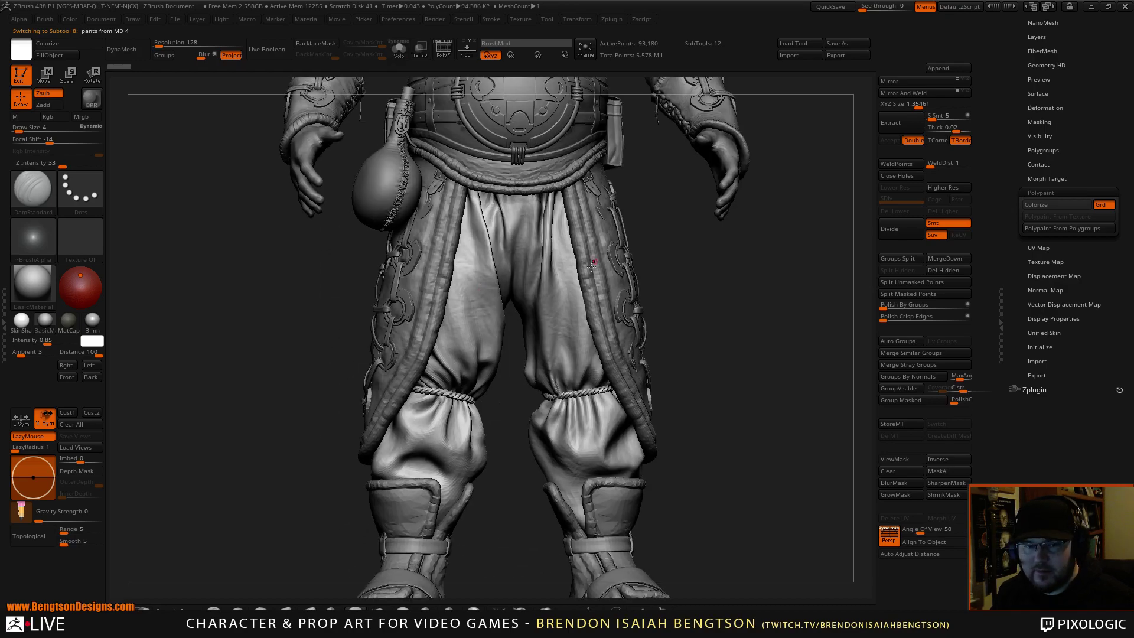
Step: Examine the whole character from the back and the front, including the vest, pouches and belt
{"action": "right_click_drag", "start_coordinate": [593, 266], "coordinate": [549, 340], "text": "alt"}
{"action": "right_click_drag", "start_coordinate": [513, 259], "coordinate": [501, 386]}
{"action": "right_click_drag", "start_coordinate": [350, 228], "coordinate": [387, 341]}
{"action": "right_click_drag", "start_coordinate": [348, 189], "coordinate": [346, 248], "text": "alt"}
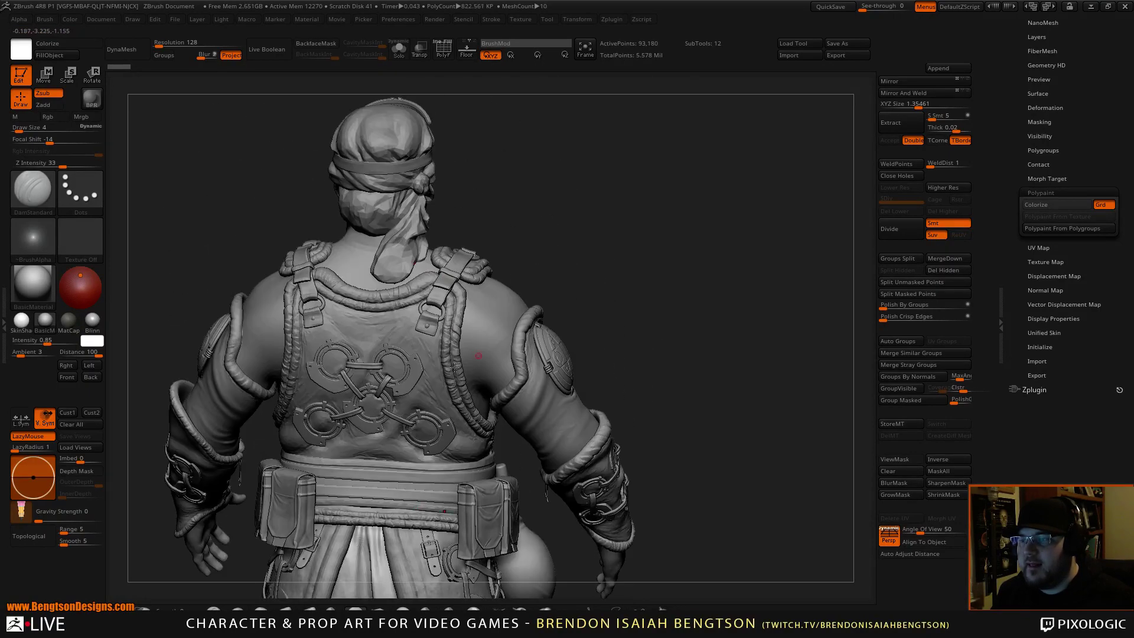
{"action": "right_click_drag", "start_coordinate": [455, 421], "coordinate": [469, 259], "text": "alt"}
{"action": "right_click_drag", "start_coordinate": [608, 371], "coordinate": [472, 184]}
{"action": "right_click_drag", "start_coordinate": [456, 383], "coordinate": [449, 340], "text": "ctrl"}
{"action": "right_click_drag", "start_coordinate": [435, 257], "coordinate": [468, 254]}
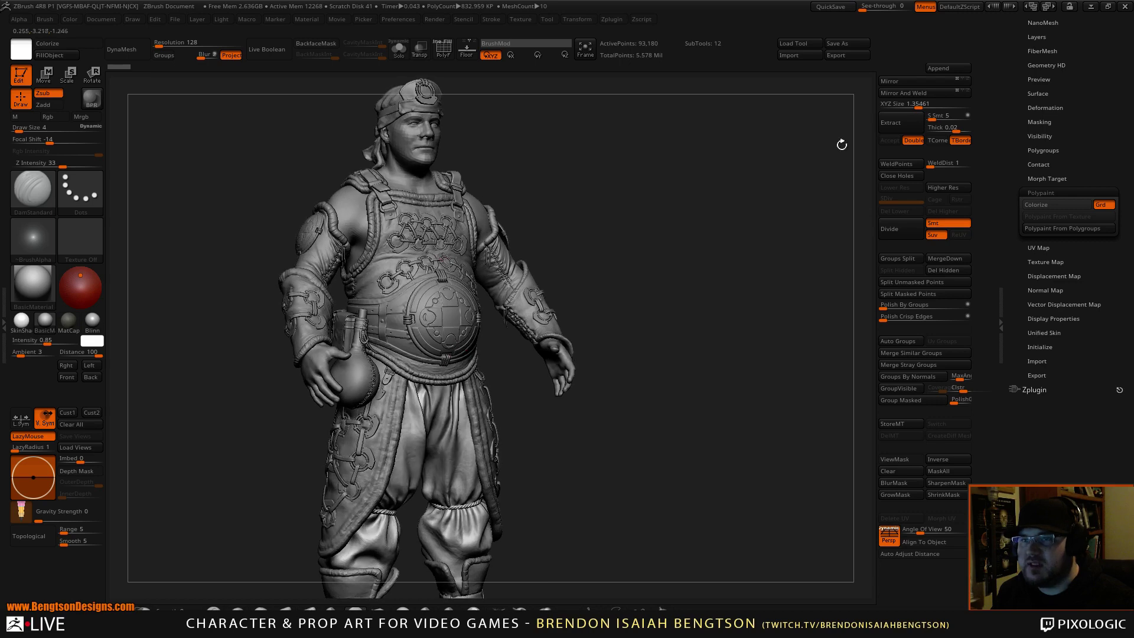
Step: Switch to the HZD Oseram blockout 06_copy1 tool and inspect the leather flap and its lacing on the leg
{"action": "left_click_drag", "start_coordinate": [1010, 54], "coordinate": [1015, 144]}
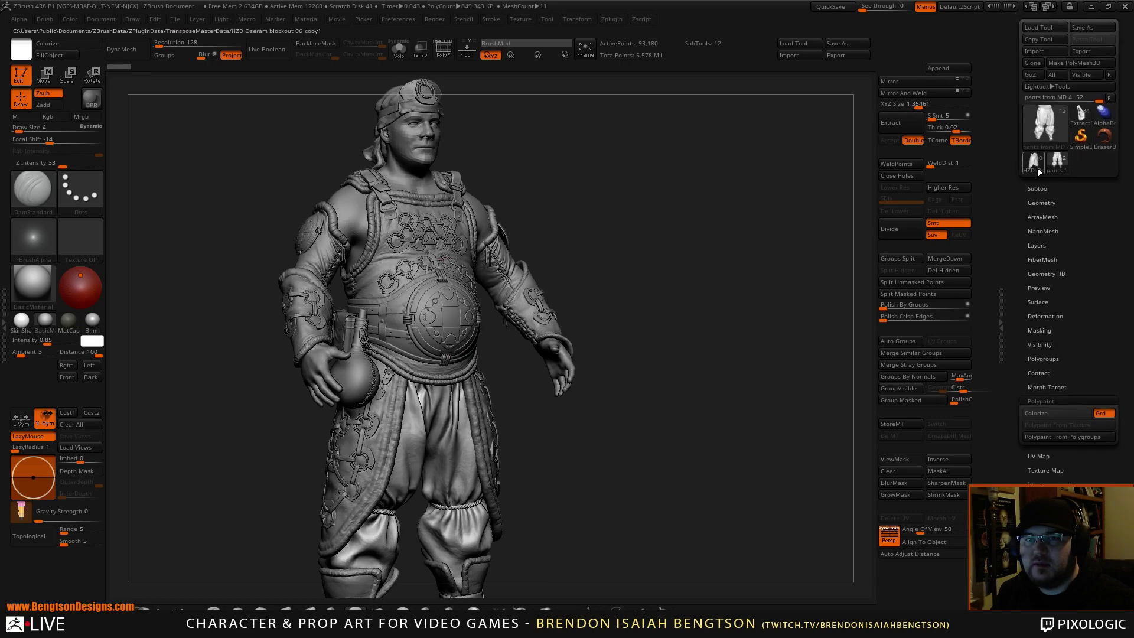
{"action": "right_click_drag", "start_coordinate": [452, 436], "coordinate": [483, 267], "text": "alt"}
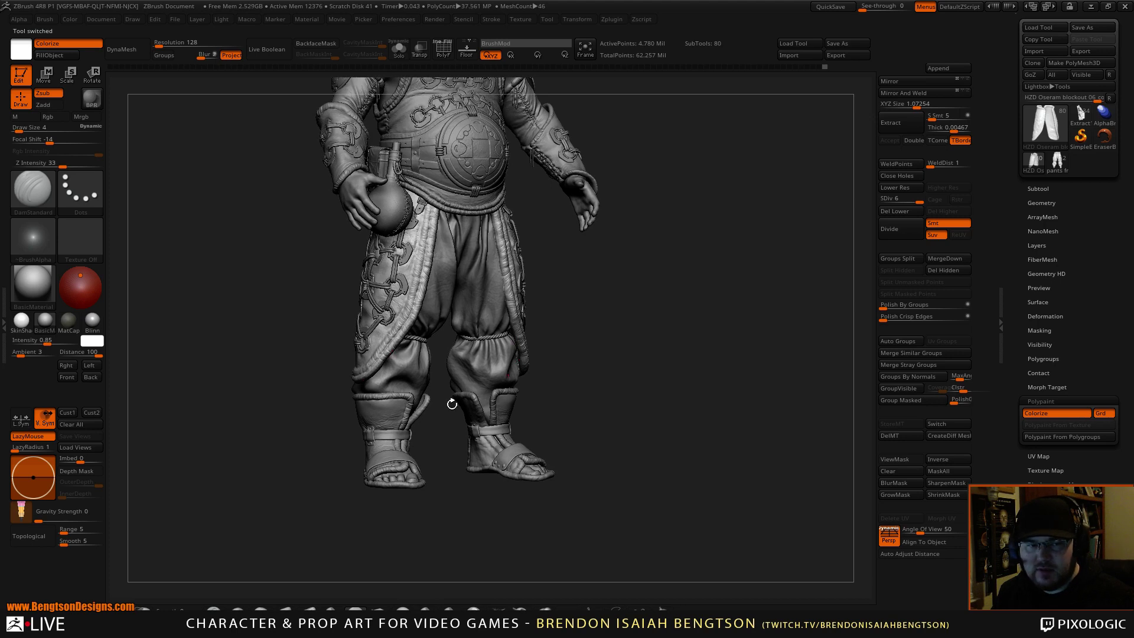
{"action": "right_click_drag", "start_coordinate": [452, 404], "coordinate": [453, 459], "text": "ctrl"}
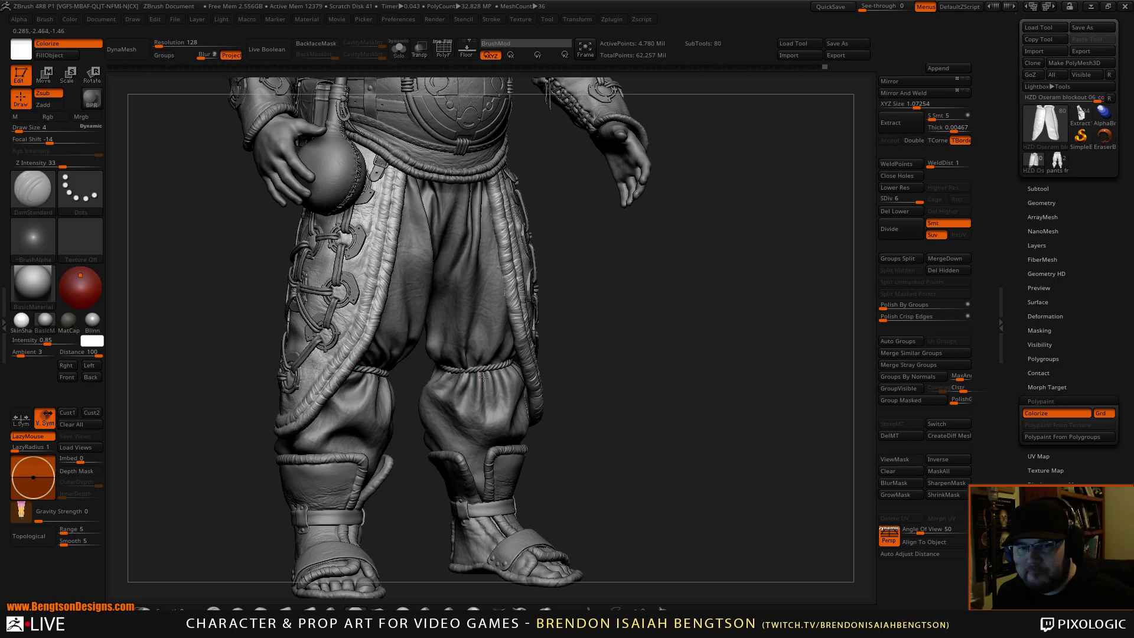
{"action": "right_click_drag", "start_coordinate": [483, 377], "coordinate": [617, 349], "text": "ctrl"}
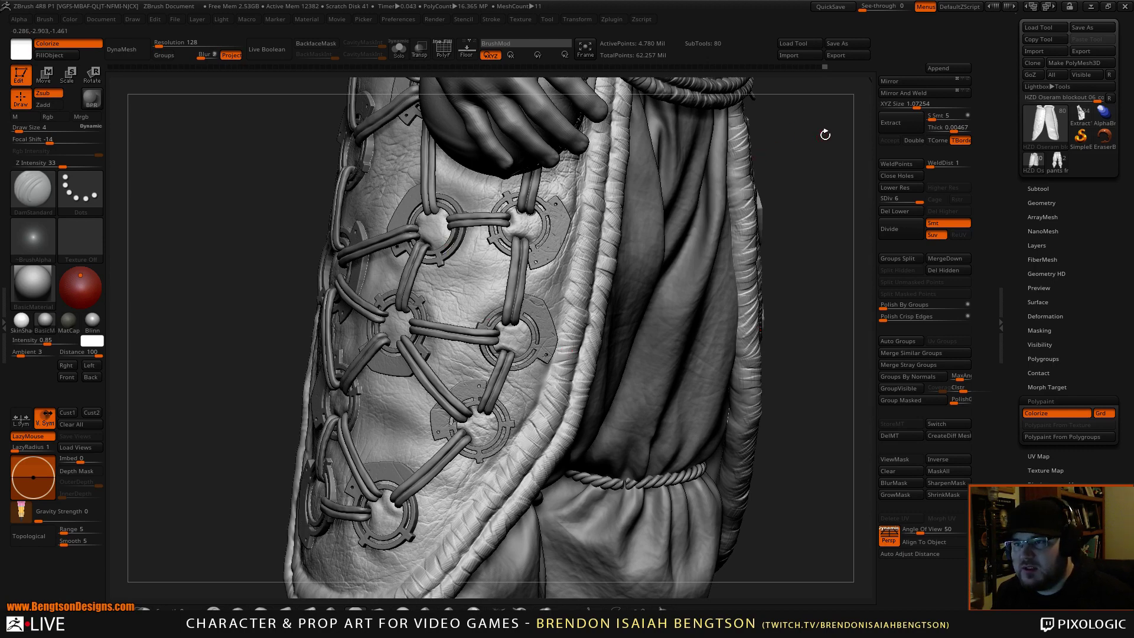
Step: Inflate the leather wrinkles on the leg flap between the flask and the wrapped trim with the Inflat brush at draw size 5
{"action": "mouse_move", "coordinate": [824, 136]}
{"action": "left_mouse_down", "text": "alt"}
{"action": "mouse_move", "coordinate": [774, 261]}
{"action": "mouse_move", "coordinate": [706, 260]}
{"action": "left_mouse_up", "text": "alt"}
{"action": "key", "text": "space"}
{"action": "left_click_drag", "start_coordinate": [541, 293], "coordinate": [541, 293]}
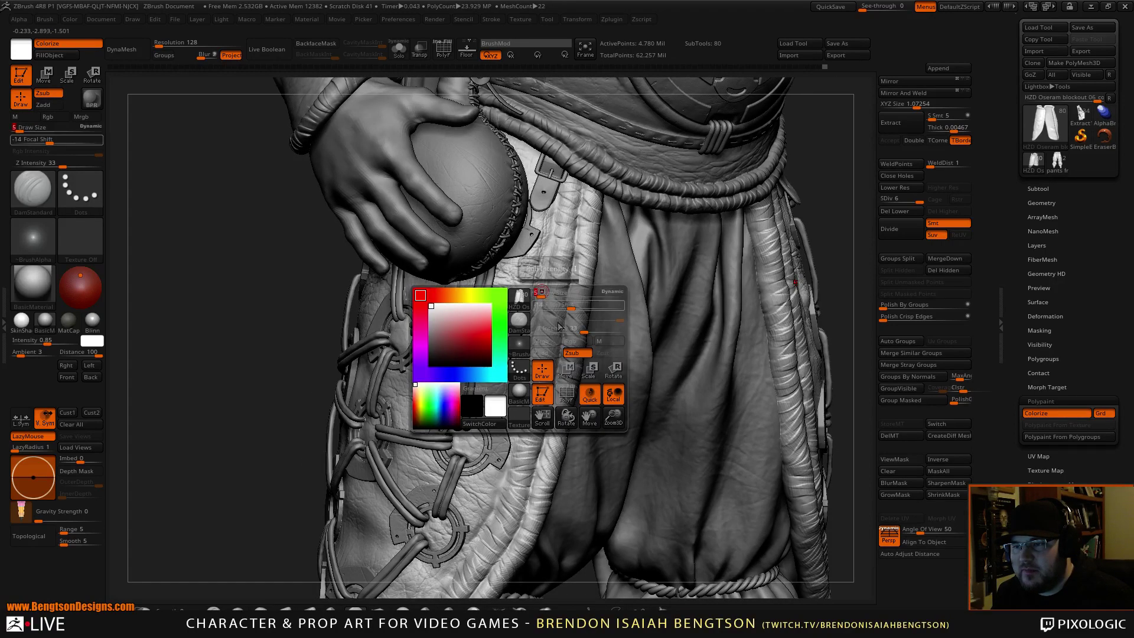
{"action": "mouse_move", "coordinate": [540, 304]}
{"action": "right_mouse_down", "text": "ctrl"}
{"action": "mouse_move", "coordinate": [547, 384]}
{"action": "mouse_move", "coordinate": [508, 349]}
{"action": "right_mouse_up", "text": "ctrl"}
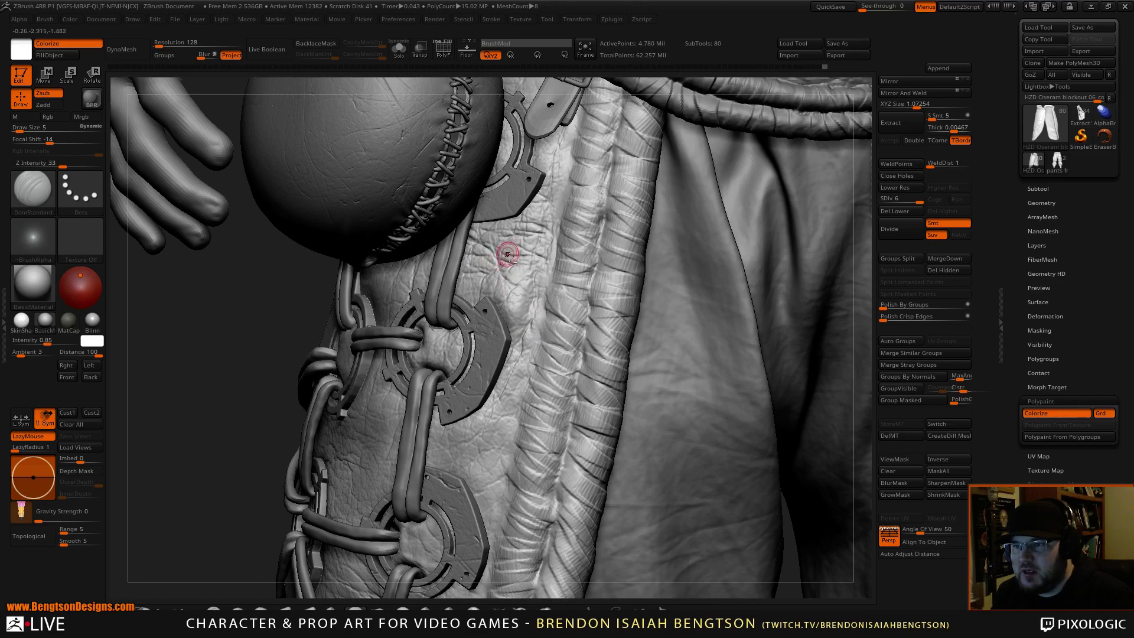
{"action": "right_click_drag", "start_coordinate": [516, 263], "coordinate": [527, 322], "text": "ctrl"}
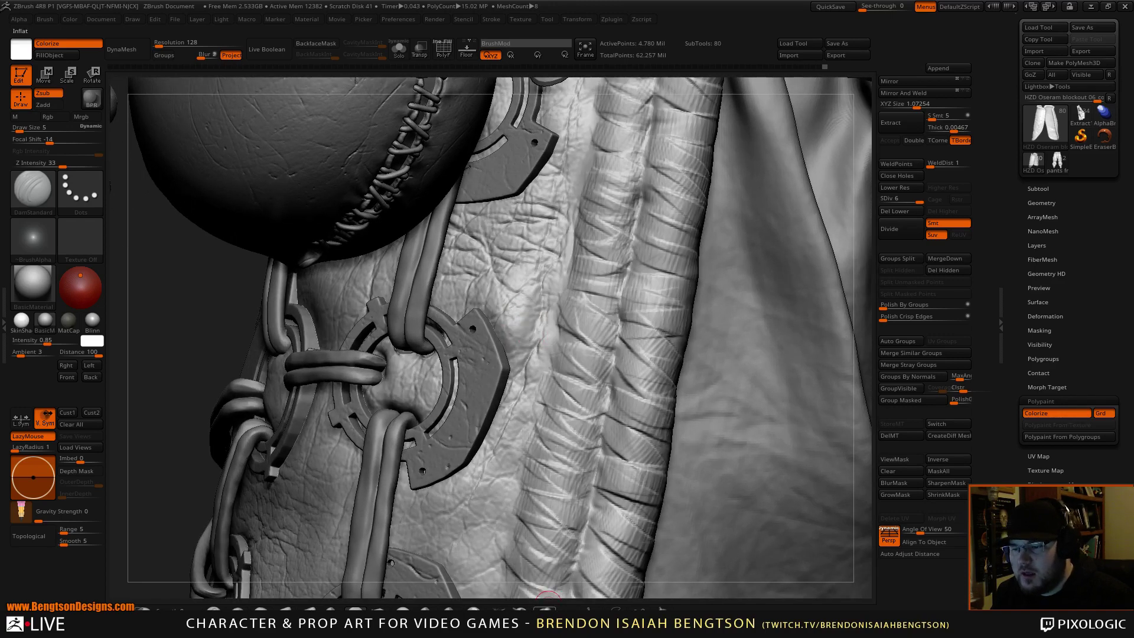
{"action": "key", "text": "b"}
{"action": "key", "text": "i"}
{"action": "key", "text": "n"}
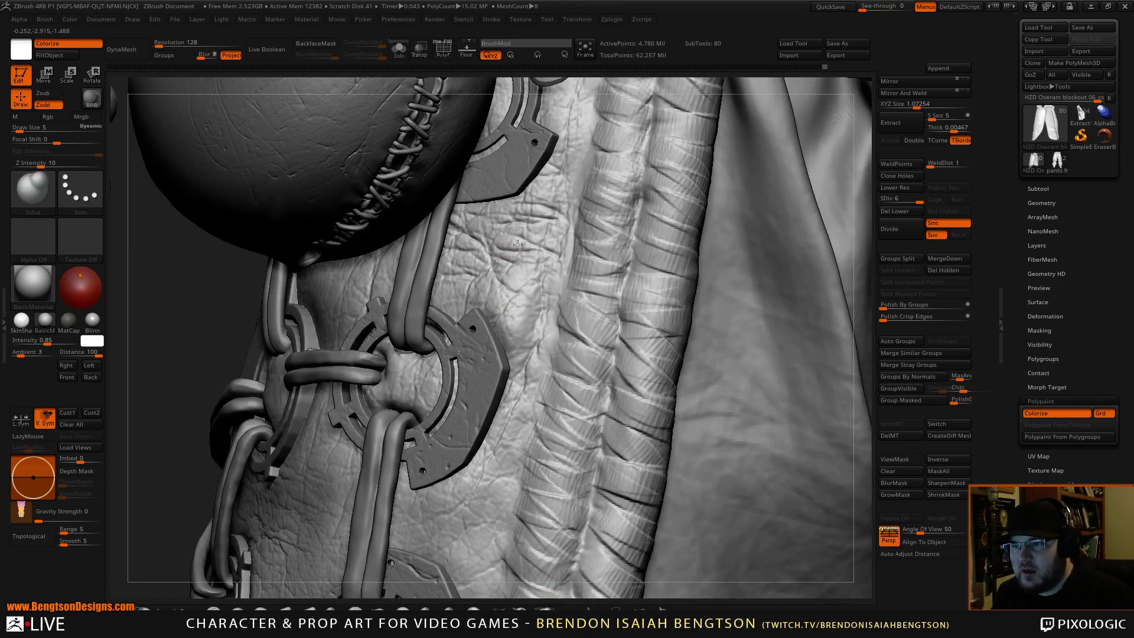
{"action": "left_click_drag", "start_coordinate": [519, 230], "coordinate": [520, 230]}
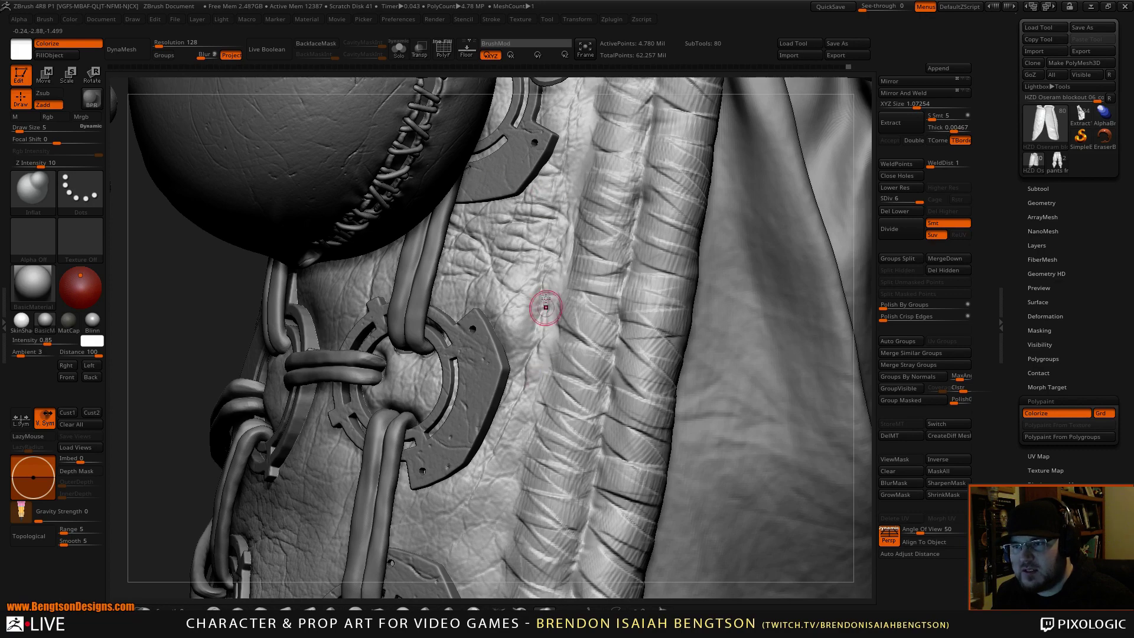
Step: Examine the laced leg flaps, trousers and belt plate from the front and the side
{"action": "right_click_drag", "start_coordinate": [544, 306], "coordinate": [555, 11], "text": "alt"}
{"action": "mouse_move", "coordinate": [613, 338]}
{"action": "right_mouse_down", "text": "alt"}
{"action": "mouse_move", "coordinate": [551, 334]}
{"action": "mouse_move", "coordinate": [682, 359]}
{"action": "right_mouse_up", "text": "alt"}
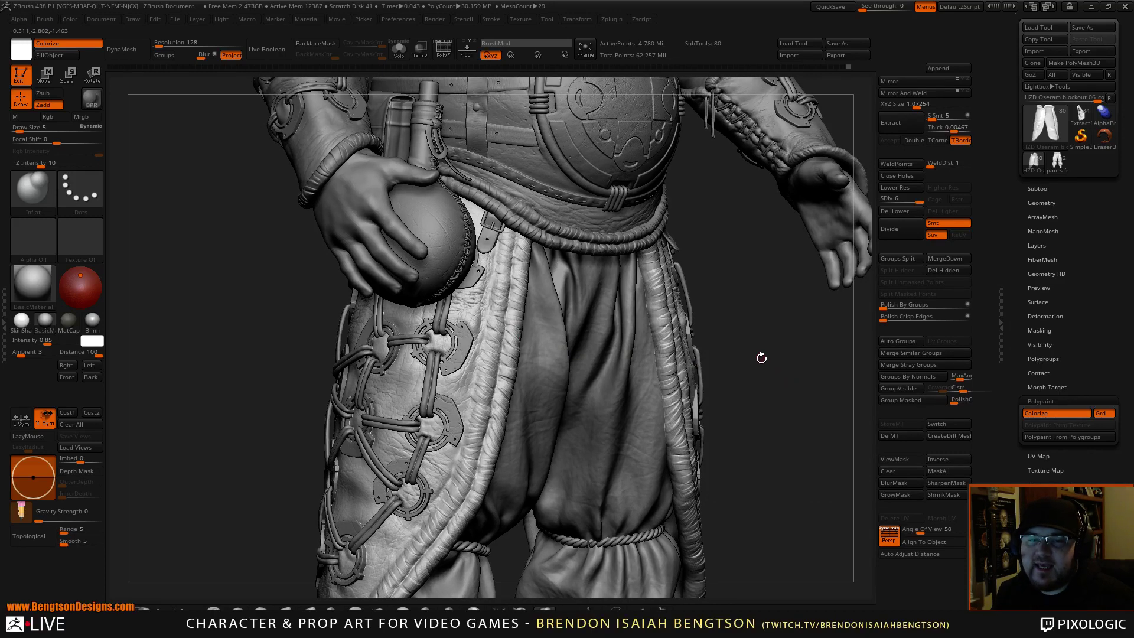
{"action": "right_click_drag", "start_coordinate": [769, 353], "coordinate": [829, 336]}
{"action": "left_click_drag", "start_coordinate": [828, 336], "coordinate": [689, 440]}
{"action": "left_click_drag", "start_coordinate": [687, 361], "coordinate": [672, 339]}
{"action": "left_click_drag", "start_coordinate": [702, 373], "coordinate": [686, 252]}
{"action": "left_click_drag", "start_coordinate": [714, 349], "coordinate": [678, 347]}
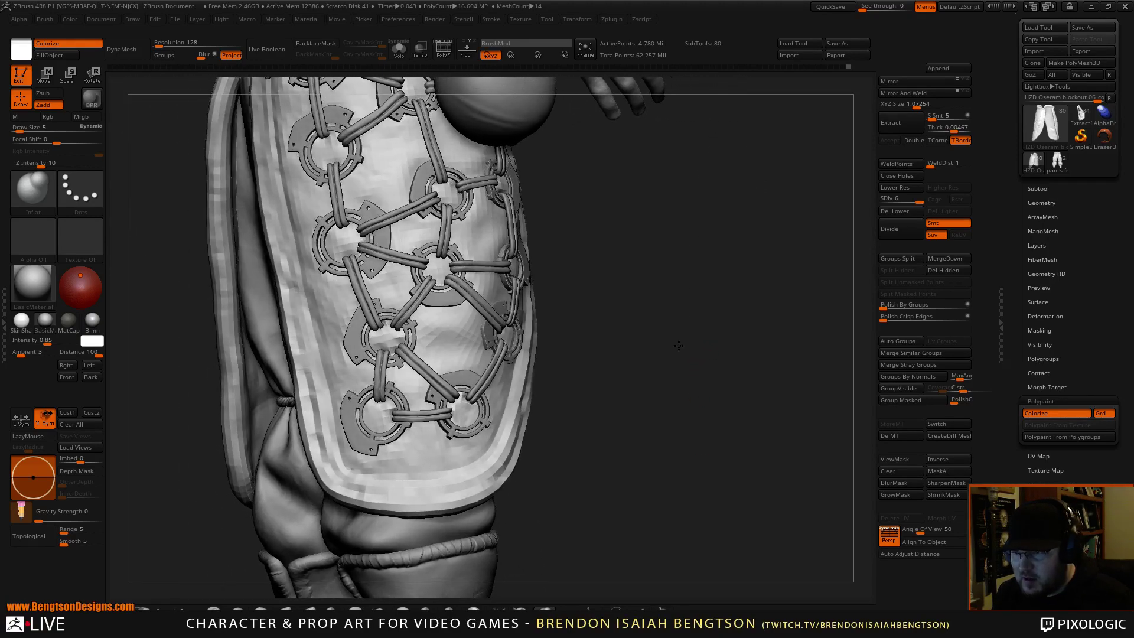
{"action": "right_click_drag", "start_coordinate": [447, 344], "coordinate": [464, 493]}
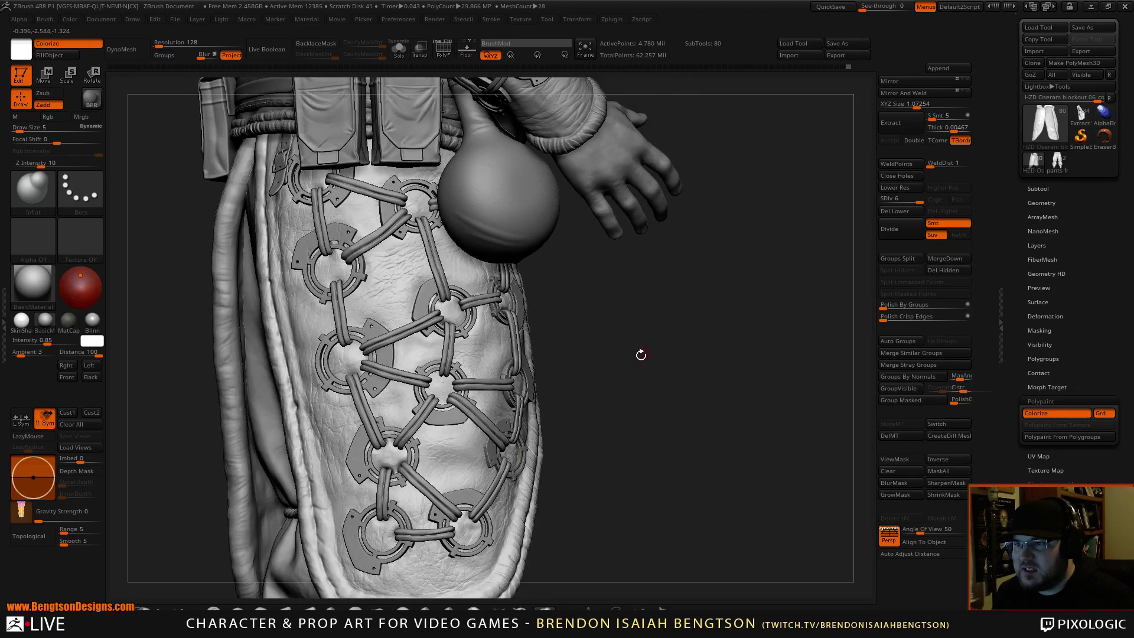
{"action": "left_click_drag", "start_coordinate": [640, 354], "coordinate": [458, 346]}
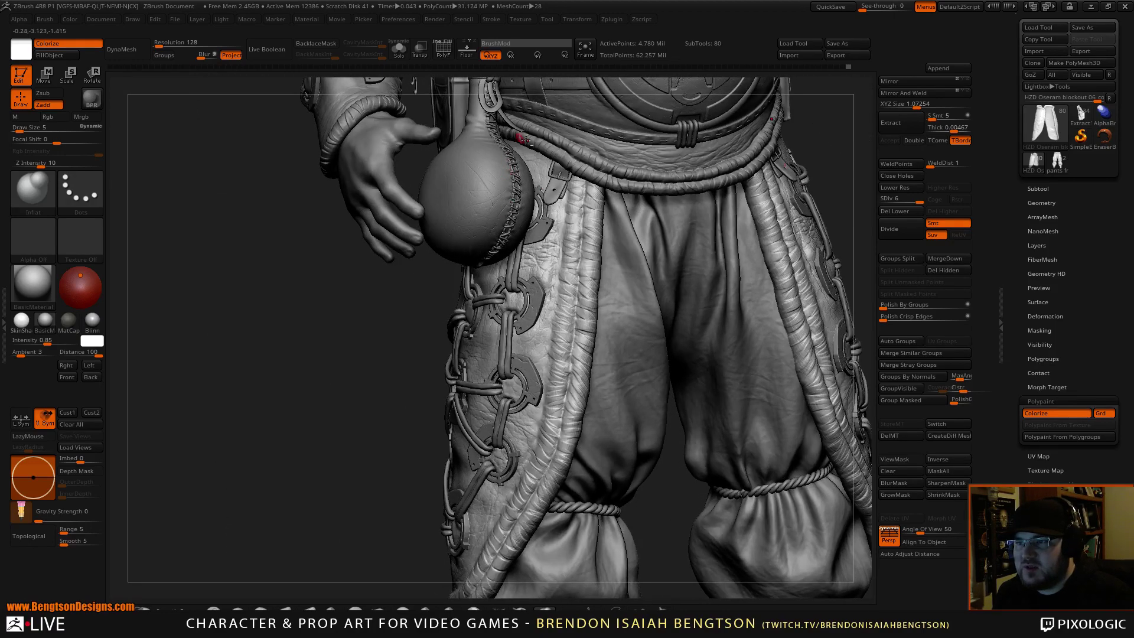
{"action": "right_click_drag", "start_coordinate": [524, 139], "coordinate": [468, 326], "text": "alt"}
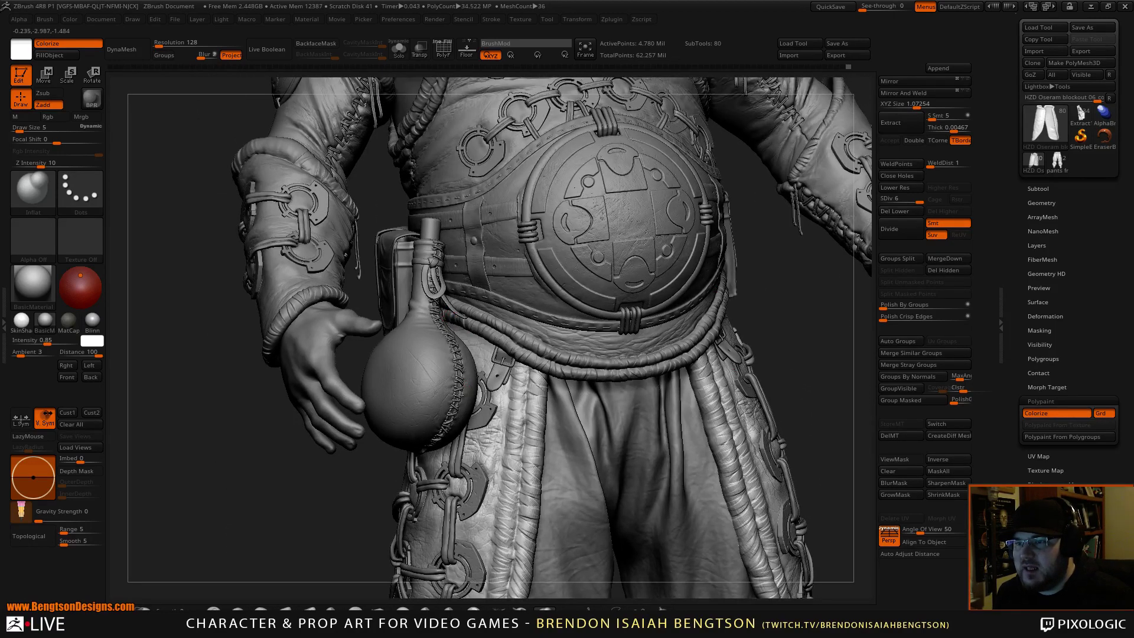
{"action": "right_click_drag", "start_coordinate": [569, 245], "coordinate": [508, 242]}
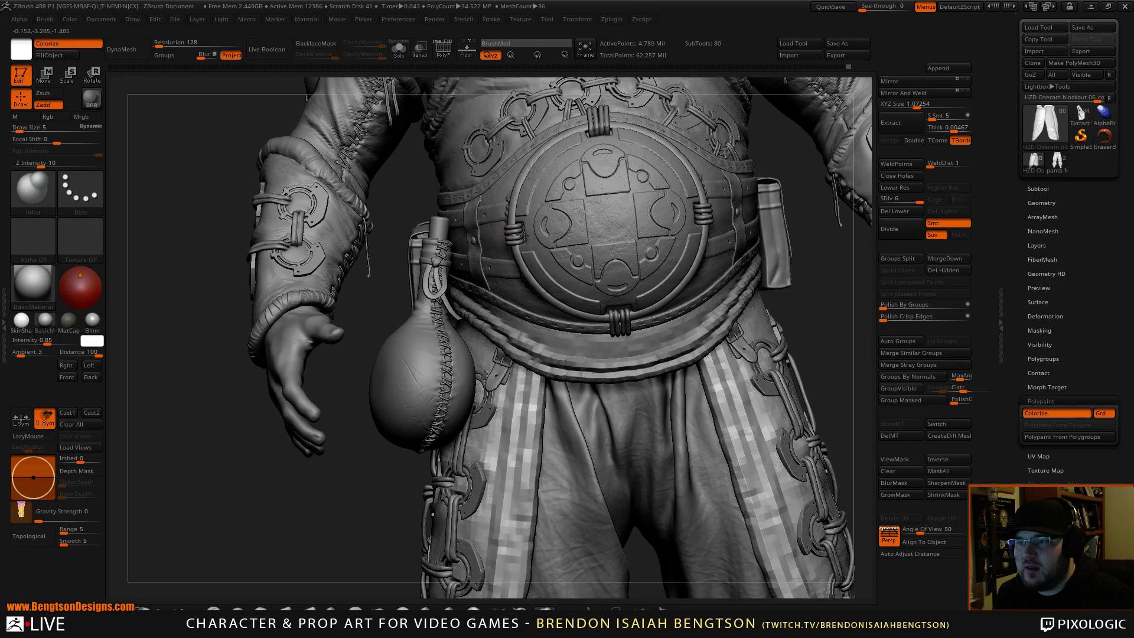
{"action": "right_click_drag", "start_coordinate": [514, 232], "coordinate": [532, 229]}
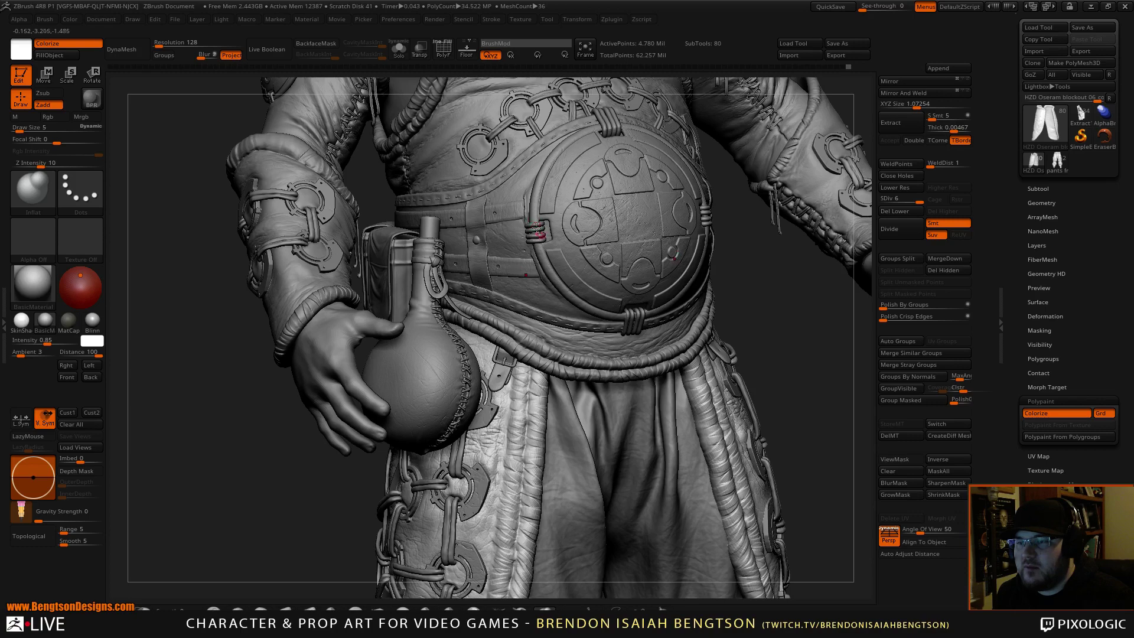
Step: Inspect the stitched seam and surface creases of the flask up close from several angles
{"action": "mouse_move", "coordinate": [511, 433]}
{"action": "right_mouse_down"}
{"action": "mouse_move", "coordinate": [469, 434]}
{"action": "mouse_move", "coordinate": [477, 458]}
{"action": "right_mouse_up"}
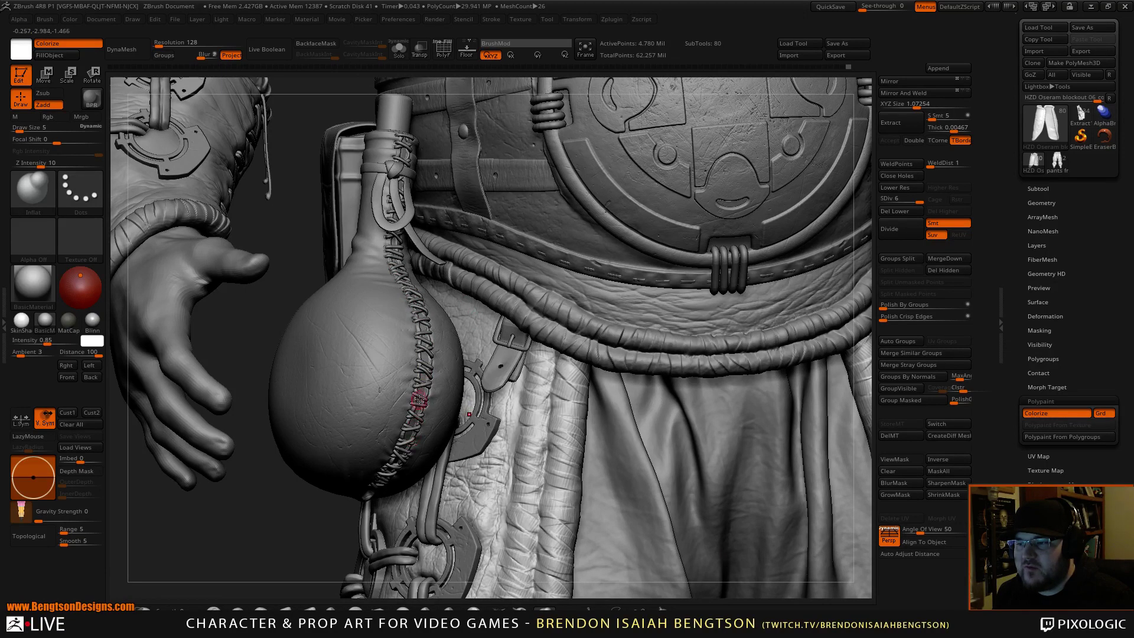
{"action": "mouse_move", "coordinate": [428, 409]}
{"action": "right_mouse_down"}
{"action": "mouse_move", "coordinate": [397, 389]}
{"action": "mouse_move", "coordinate": [392, 354]}
{"action": "mouse_move", "coordinate": [370, 345]}
{"action": "right_mouse_up"}
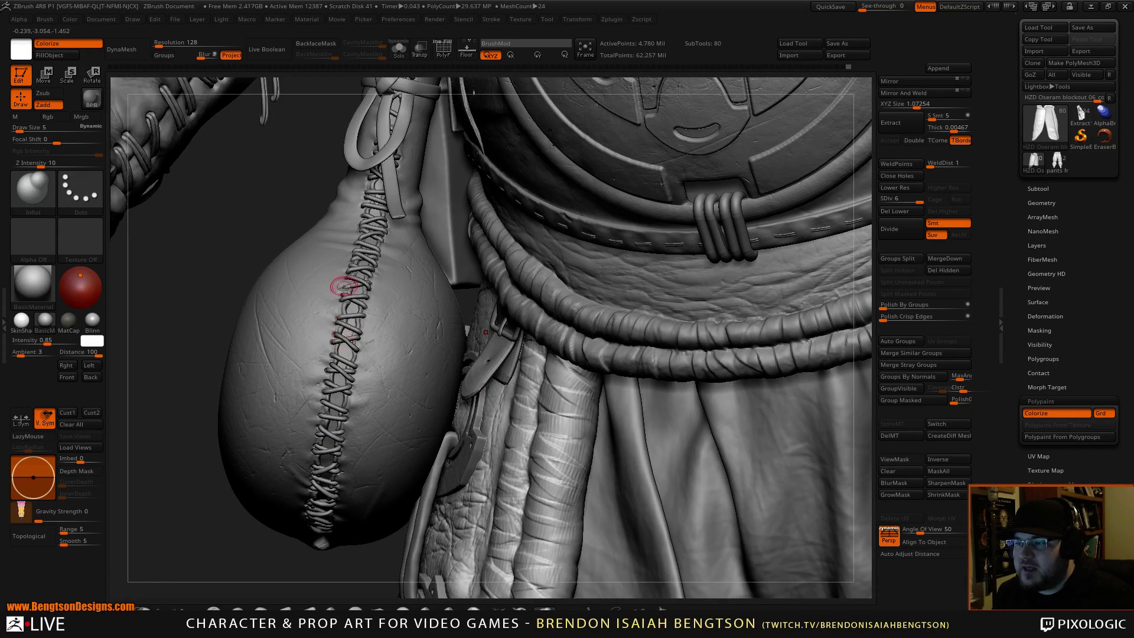
{"action": "right_click_drag", "start_coordinate": [370, 335], "coordinate": [437, 339]}
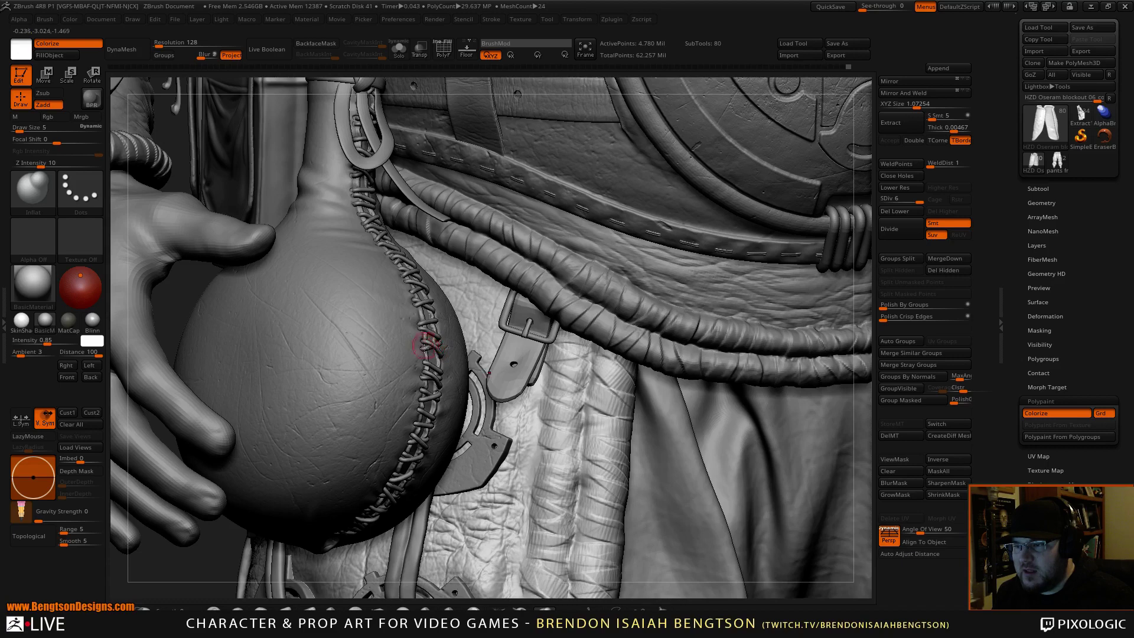
{"action": "mouse_move", "coordinate": [425, 347]}
{"action": "right_mouse_down"}
{"action": "mouse_move", "coordinate": [514, 348]}
{"action": "mouse_move", "coordinate": [407, 335]}
{"action": "right_mouse_up"}
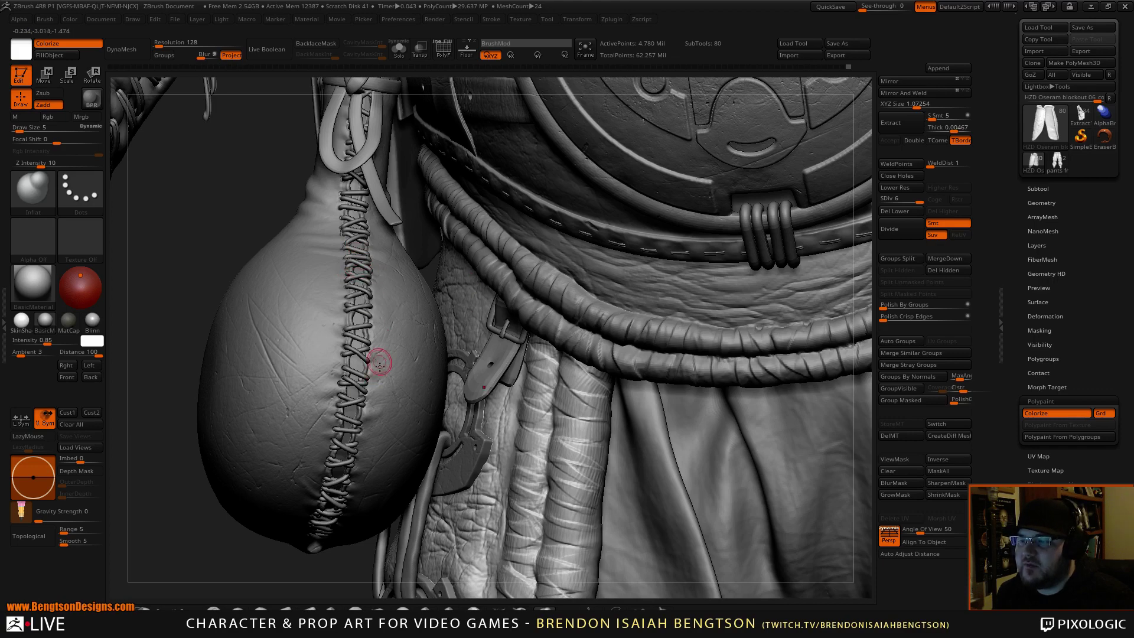
{"action": "right_click_drag", "start_coordinate": [390, 388], "coordinate": [446, 396]}
Step: Switch to the DamStandard brush with a draw size of 6 for the leather between the side flap's ring plates
{"action": "right_click_drag", "start_coordinate": [493, 445], "coordinate": [491, 95], "text": "alt"}
{"action": "right_click_drag", "start_coordinate": [437, 354], "coordinate": [679, 355], "text": "ctrl"}
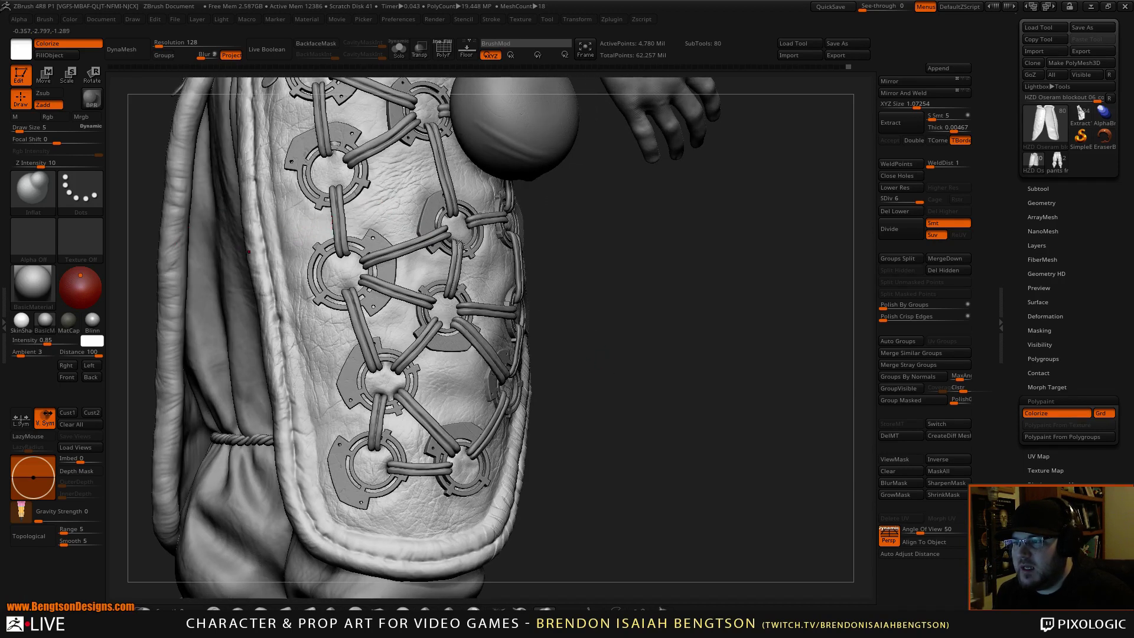
{"action": "right_click_drag", "start_coordinate": [626, 290], "coordinate": [862, 537], "text": "alt"}
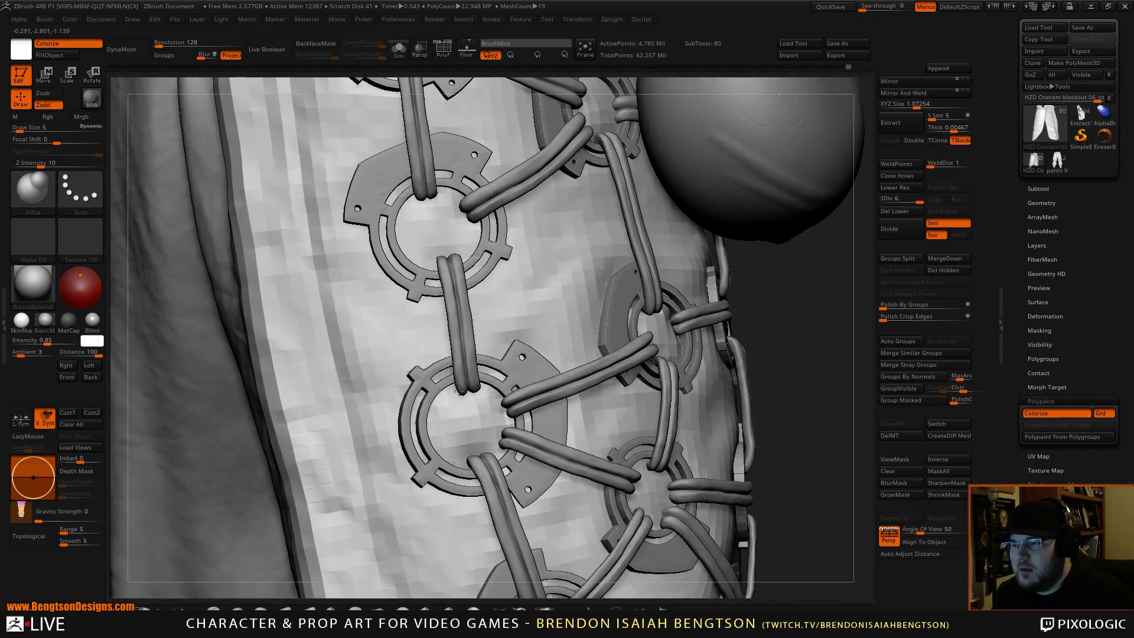
{"action": "right_click_drag", "start_coordinate": [413, 358], "coordinate": [414, 387], "text": "ctrl"}
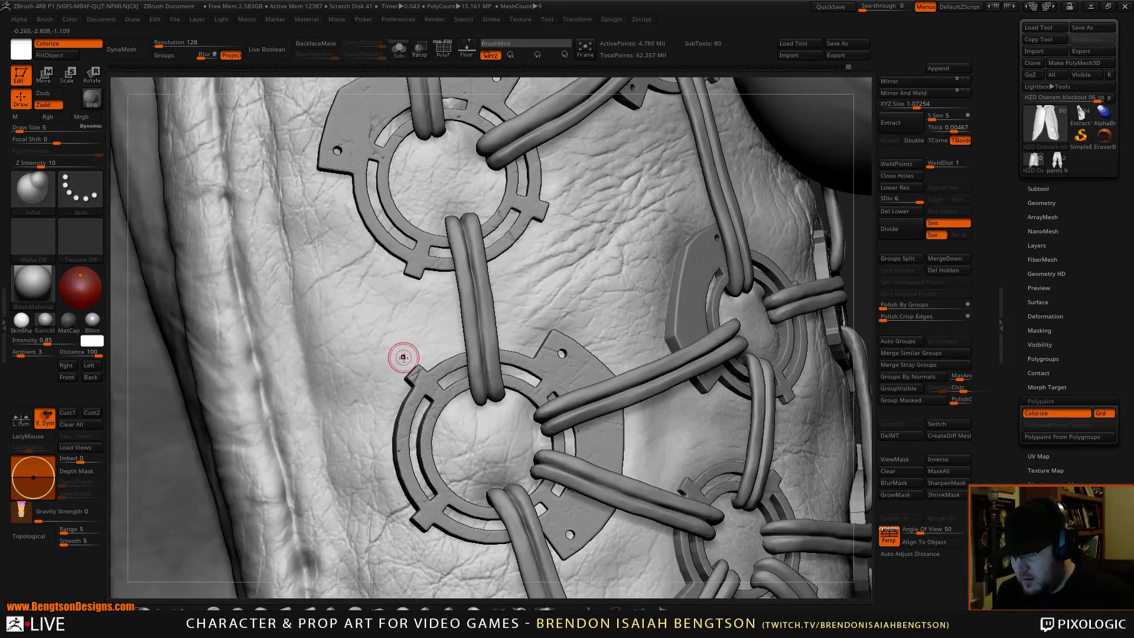
{"action": "key", "text": "alt+shift+s"}
{"action": "key", "text": "alt+shift+s"}
{"action": "key", "text": "b"}
{"action": "key", "text": "d"}
{"action": "key", "text": "s"}
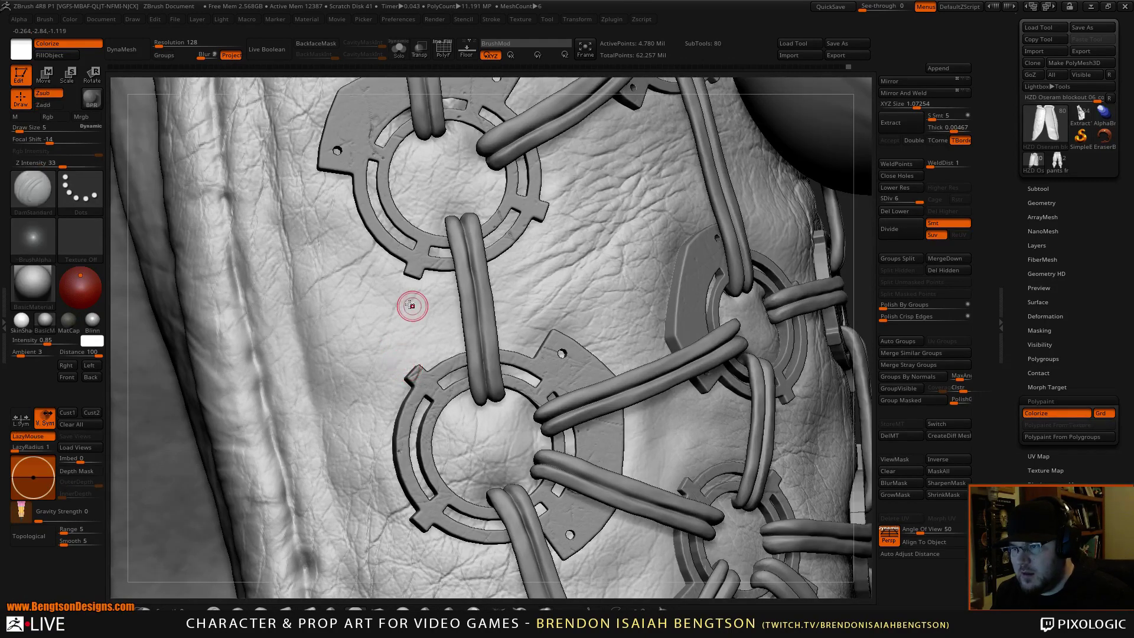
{"action": "key", "text": "space"}
{"action": "left_click_drag", "start_coordinate": [415, 300], "coordinate": [418, 297]}
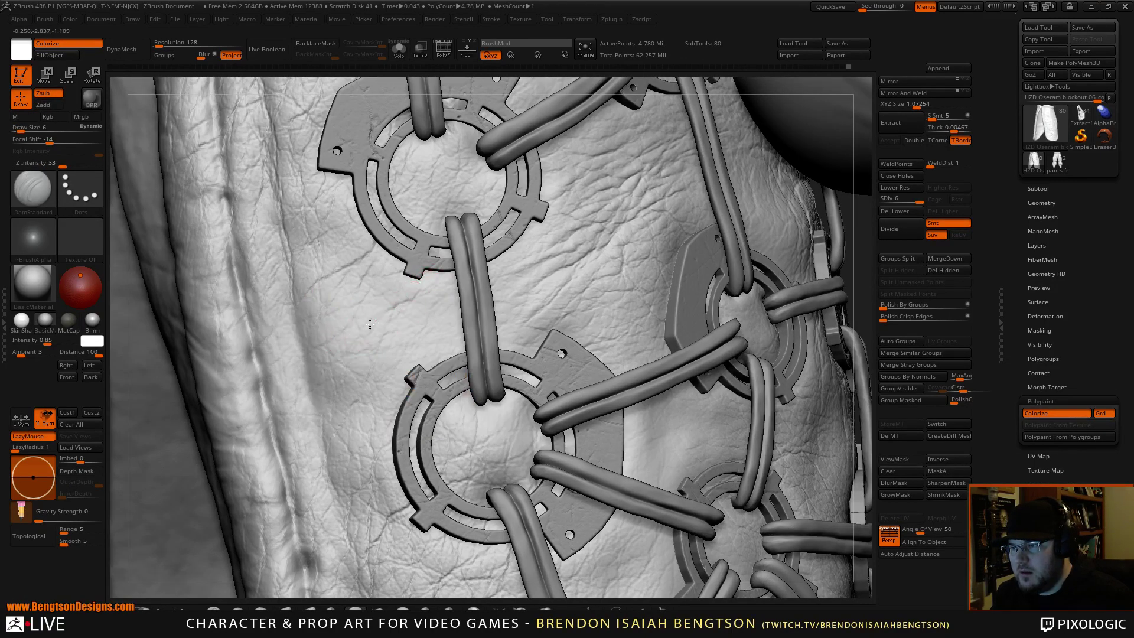
{"action": "key", "text": "comma"}
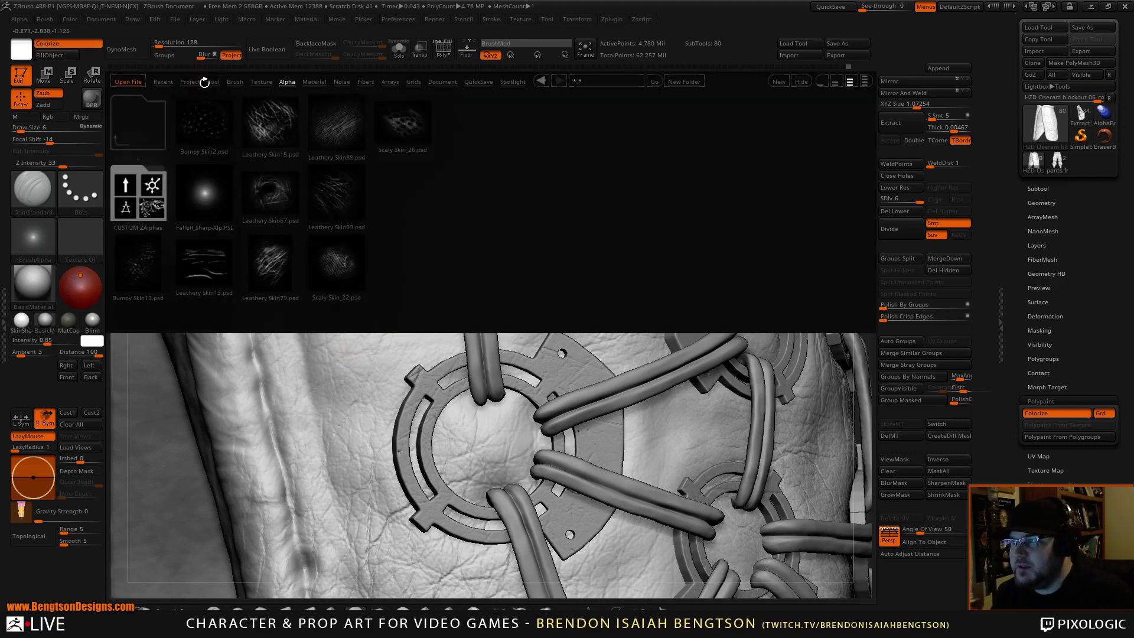
{"action": "left_click", "coordinate": [234, 81]}
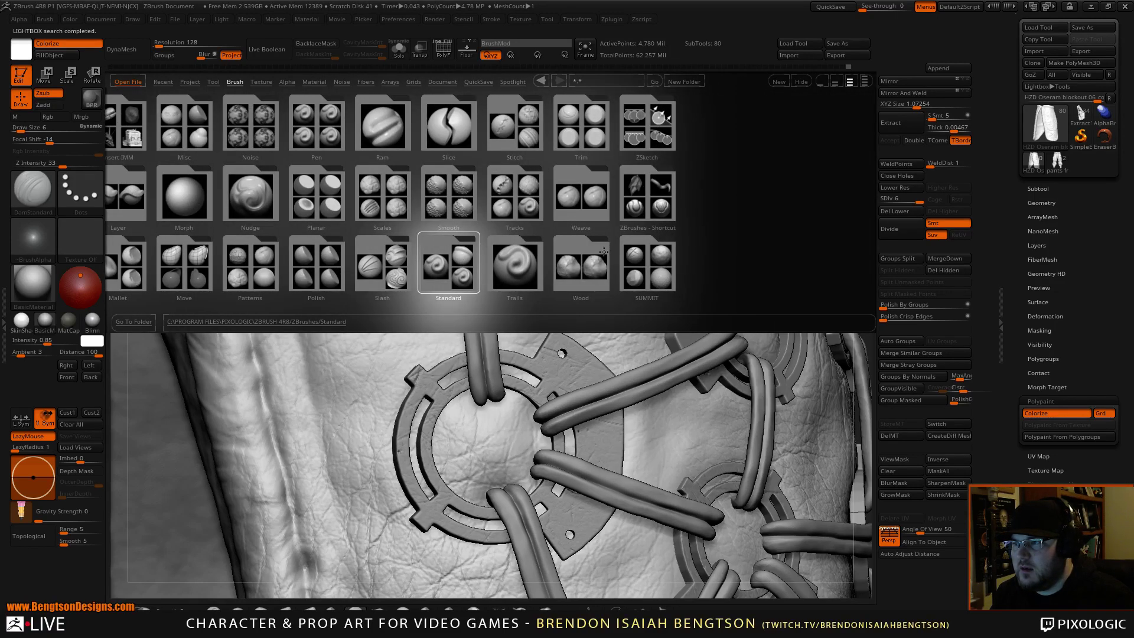
{"action": "double_click", "coordinate": [649, 204]}
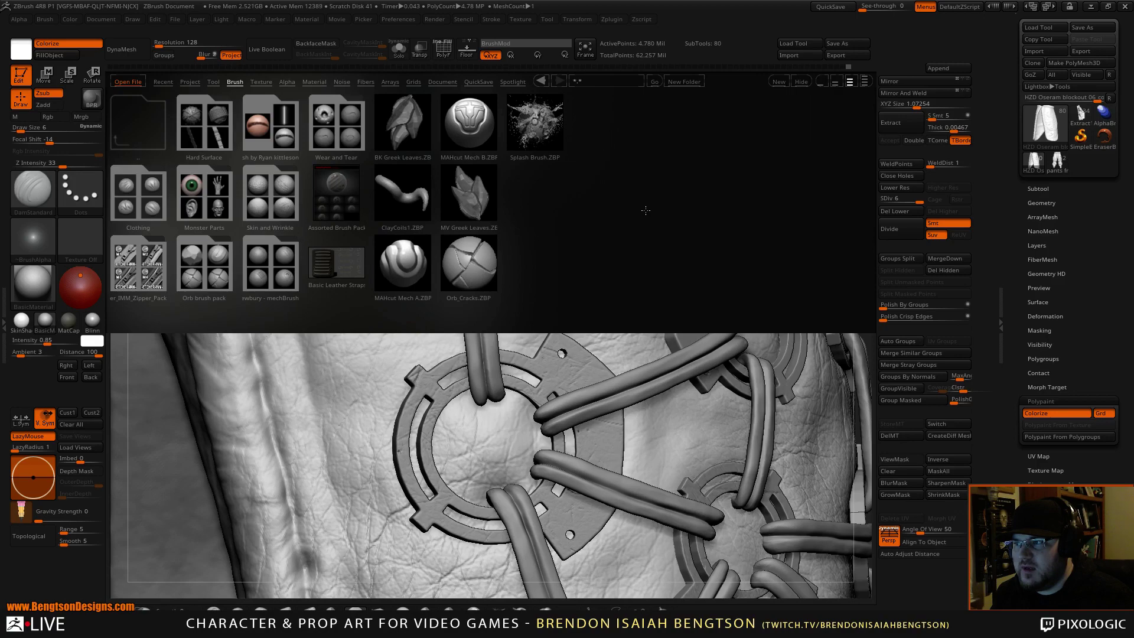
{"action": "key", "text": "comma"}
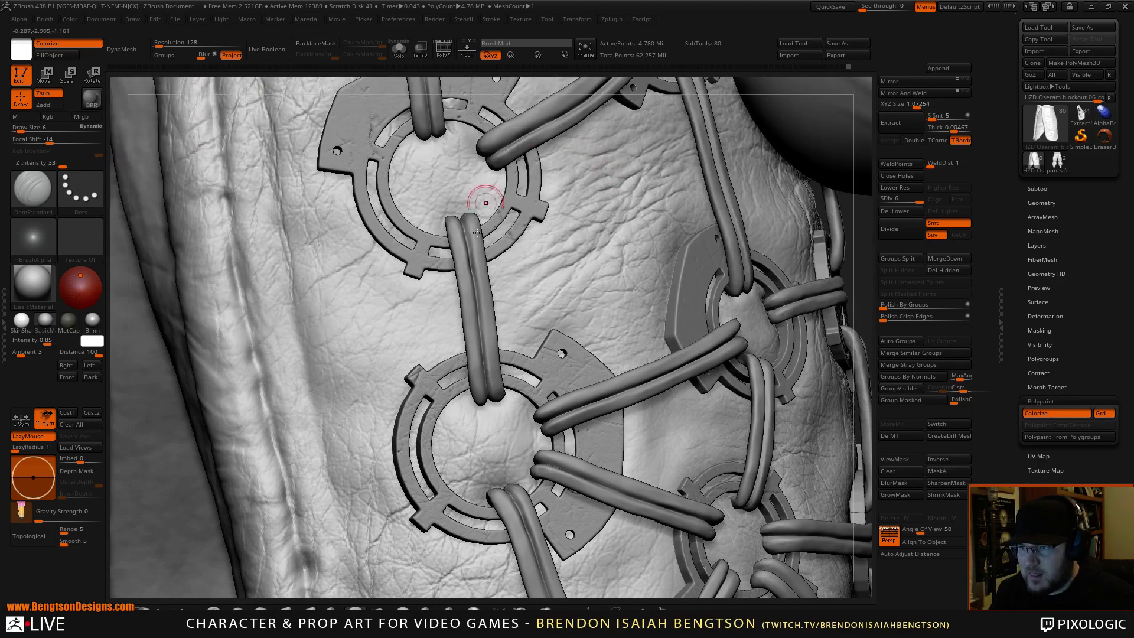
Step: Carve diagonal wrinkle creases into the smooth leather between the two ring plates and the flap's edge trim
{"action": "right_click_drag", "start_coordinate": [390, 314], "coordinate": [394, 357]}
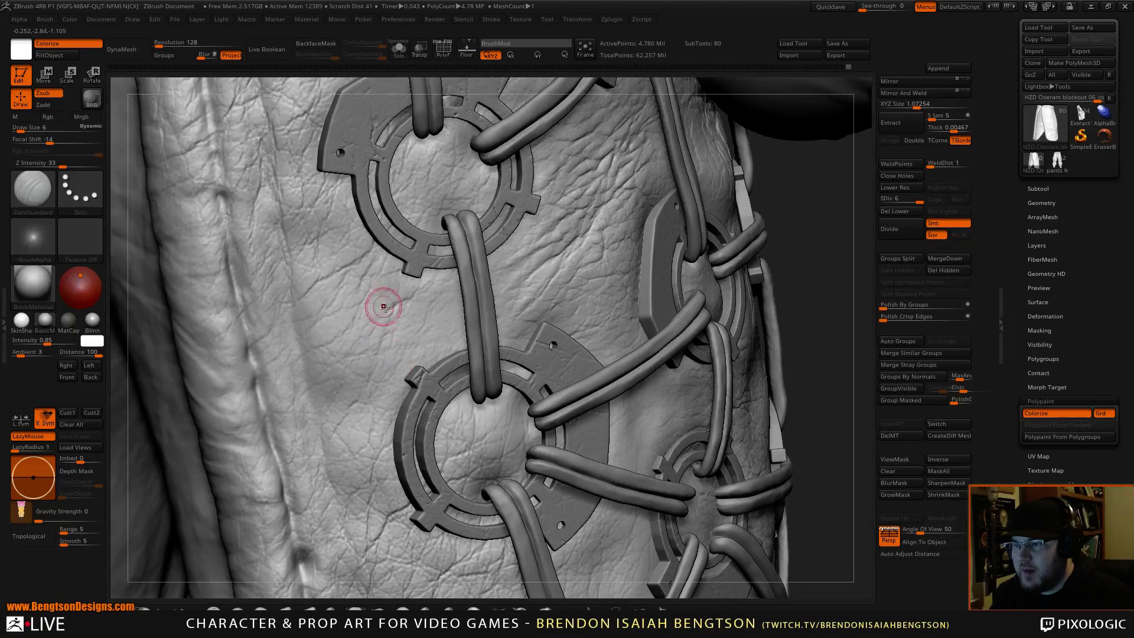
{"action": "left_click_drag", "start_coordinate": [392, 309], "coordinate": [367, 327]}
{"action": "right_click", "coordinate": [390, 306]}
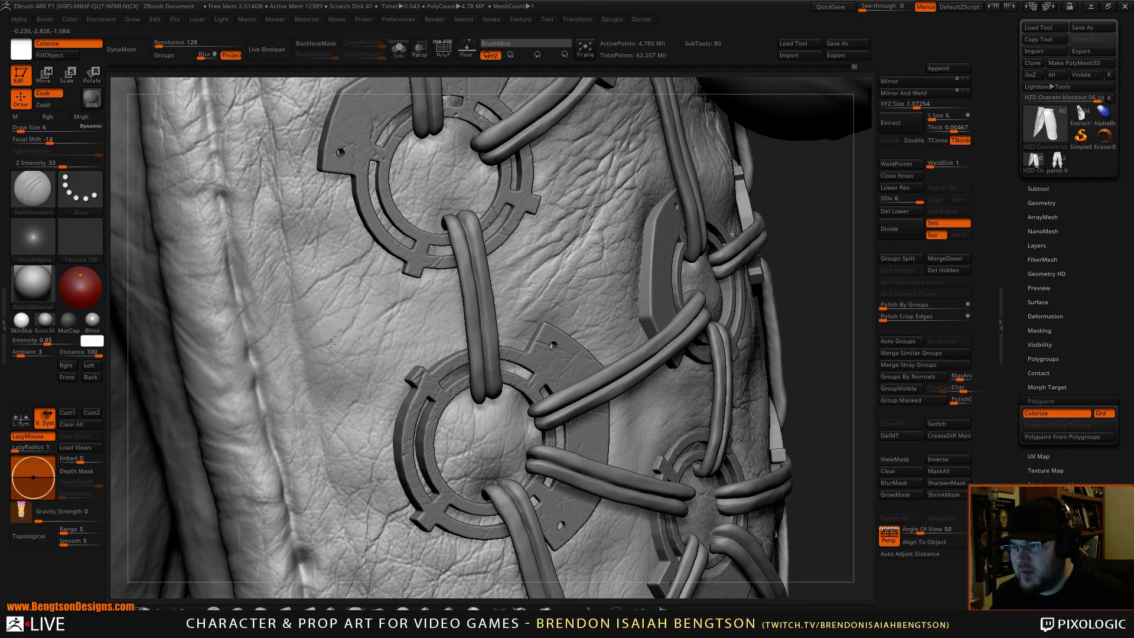
{"action": "left_click_drag", "start_coordinate": [341, 312], "coordinate": [377, 277]}
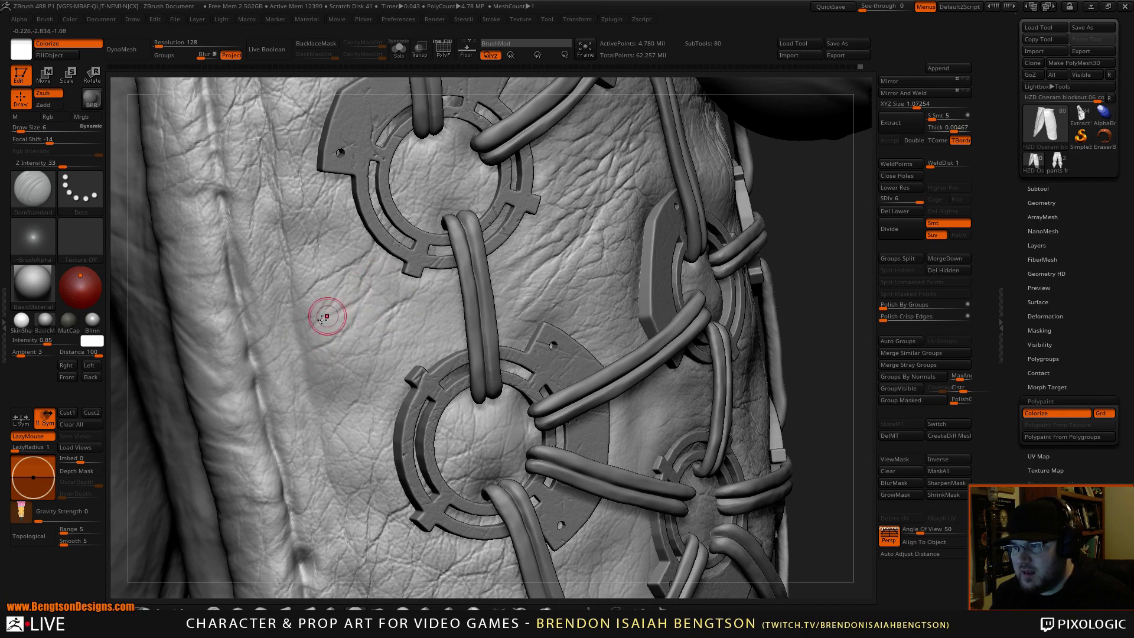
{"action": "left_click_drag", "start_coordinate": [327, 317], "coordinate": [352, 288]}
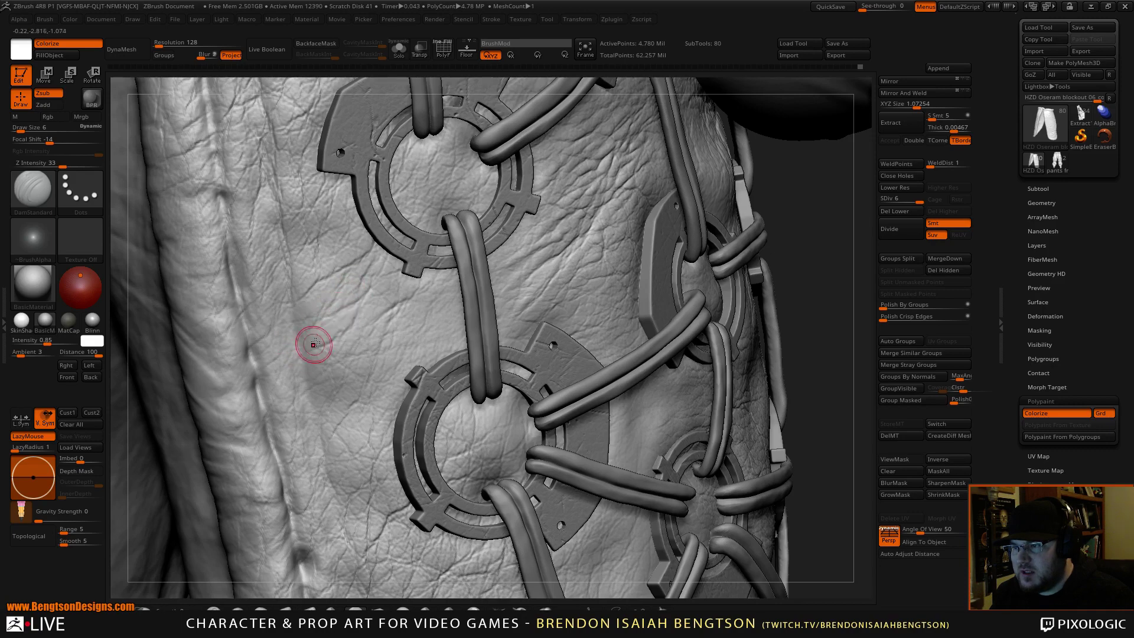
{"action": "left_click_drag", "start_coordinate": [392, 336], "coordinate": [360, 362]}
{"action": "mouse_move", "coordinate": [363, 357]}
{"action": "left_mouse_down"}
{"action": "mouse_move", "coordinate": [380, 350]}
{"action": "mouse_move", "coordinate": [316, 383]}
{"action": "mouse_move", "coordinate": [321, 374]}
{"action": "left_mouse_up"}
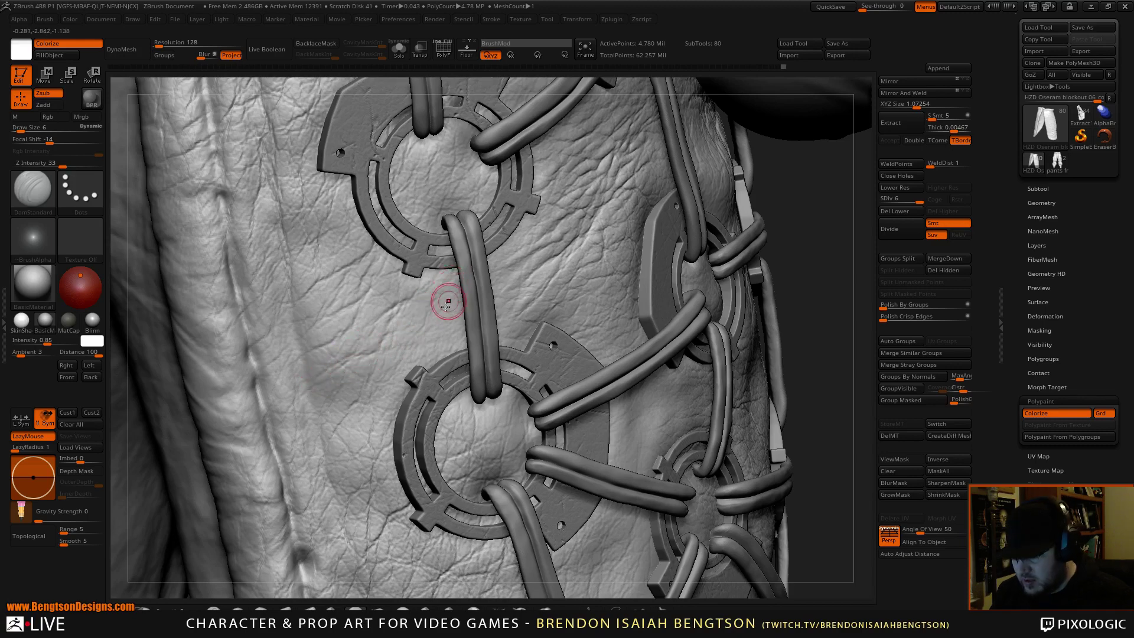
Step: Isolate the leather flap in solo mode and carve more diagonal creases across its smooth central area
{"action": "key", "text": "ctrl+shift+s"}
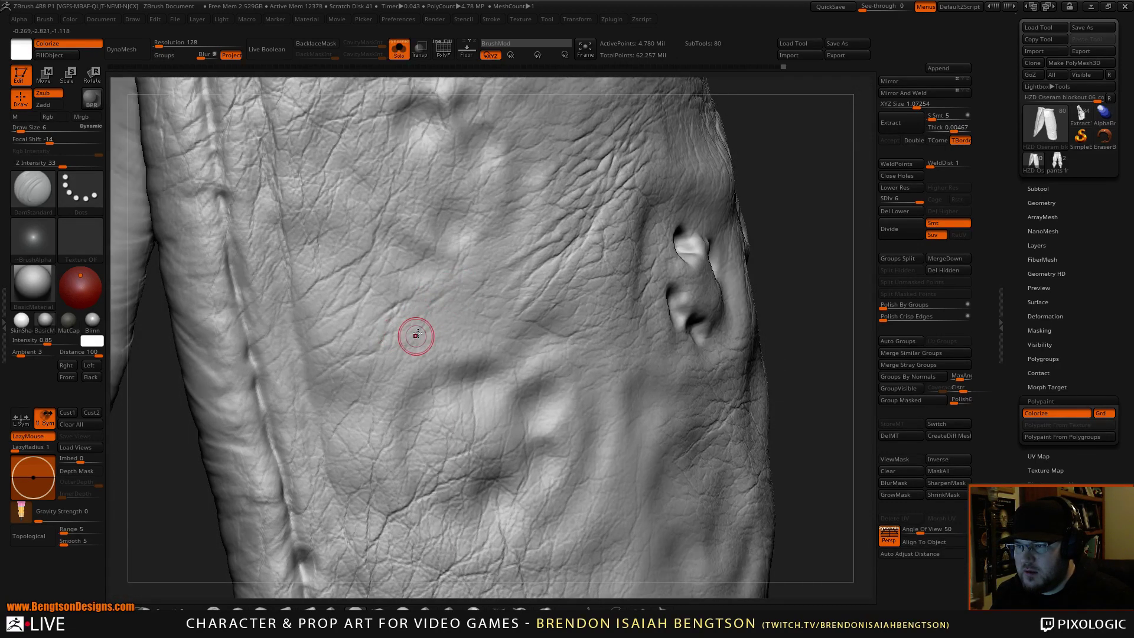
{"action": "left_click_drag", "start_coordinate": [386, 343], "coordinate": [416, 299]}
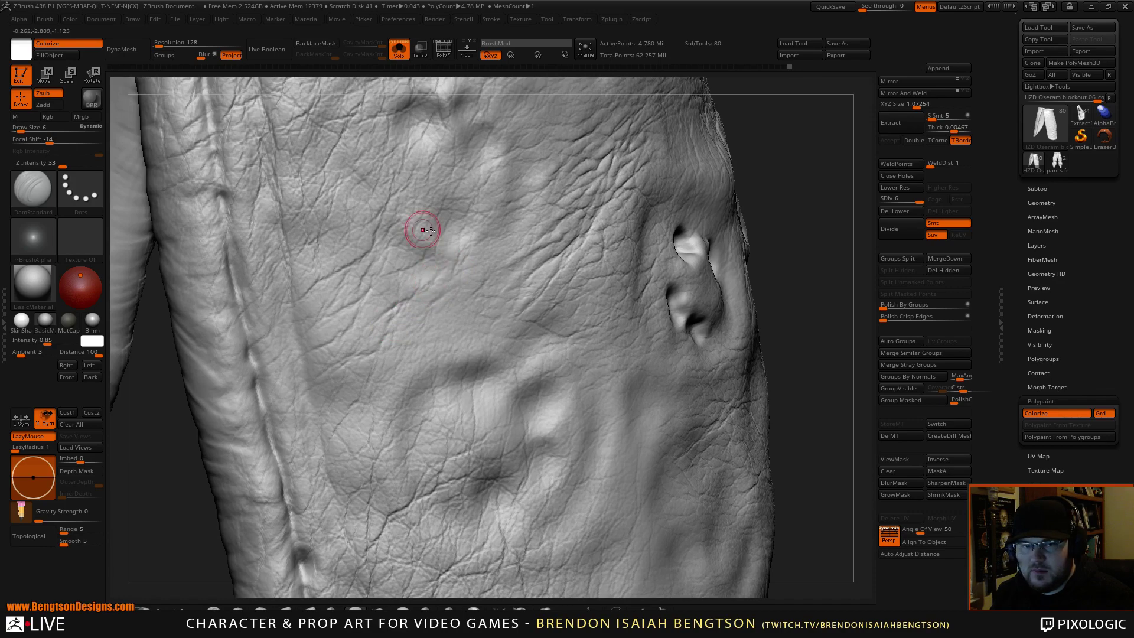
{"action": "right_click_drag", "start_coordinate": [548, 320], "coordinate": [501, 354], "text": "alt"}
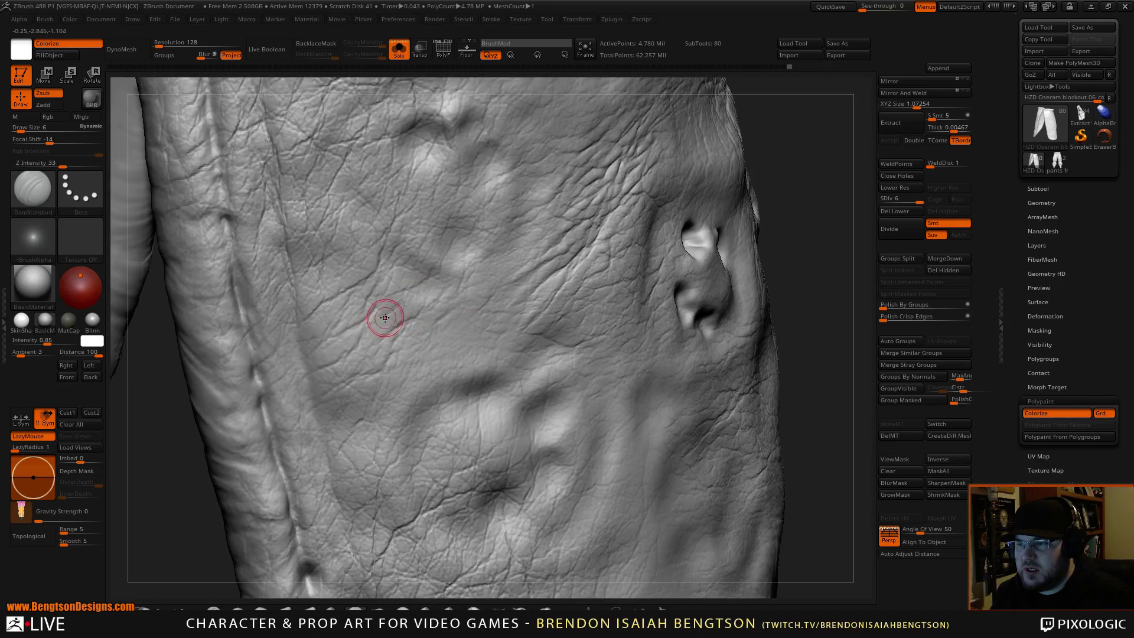
{"action": "left_click_drag", "start_coordinate": [432, 284], "coordinate": [375, 324]}
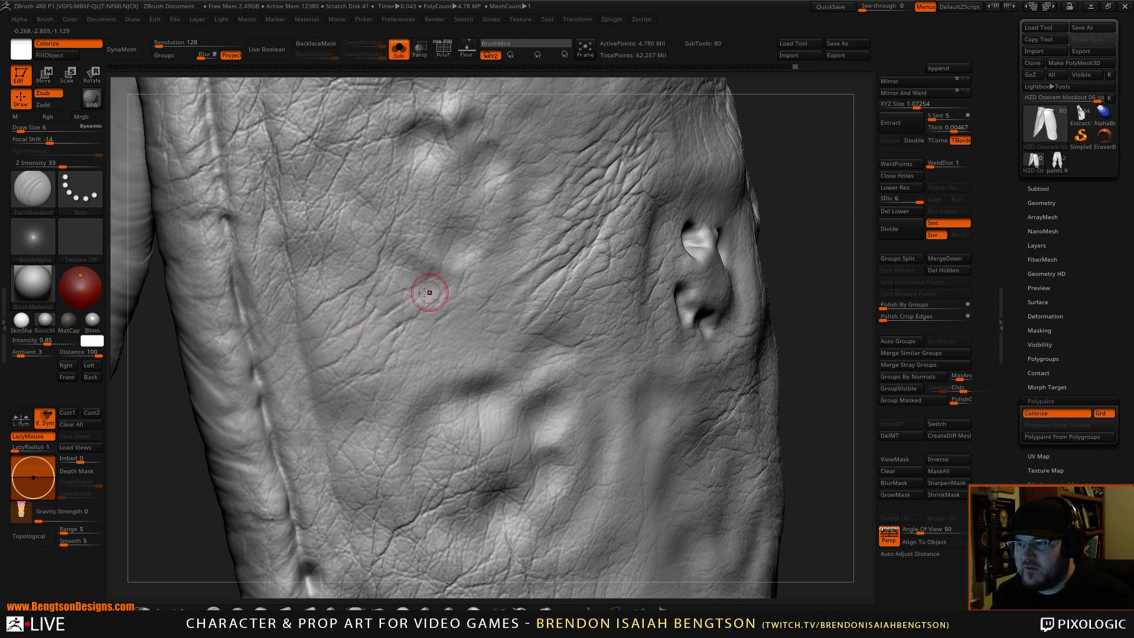
{"action": "left_click_drag", "start_coordinate": [428, 294], "coordinate": [380, 337]}
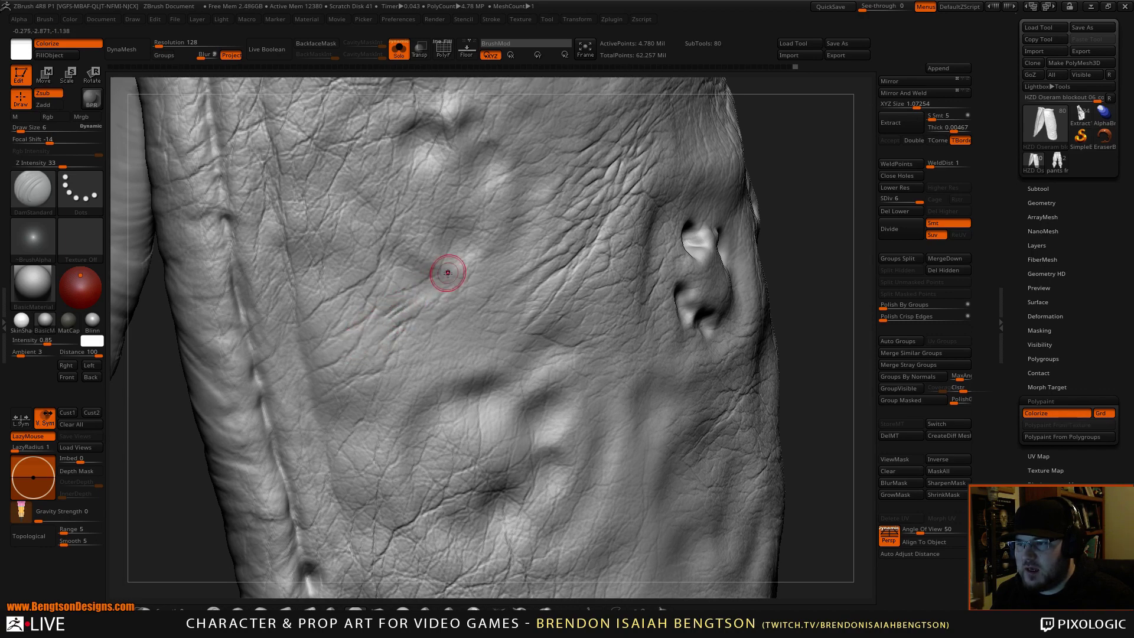
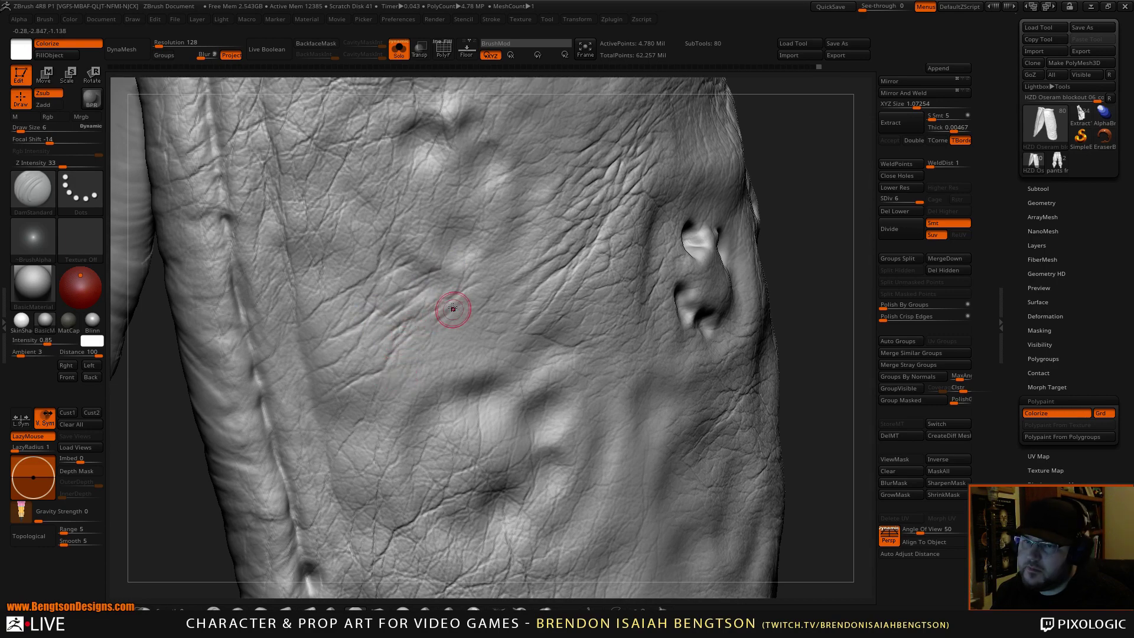
Step: Display the flap's layers and blend back part of the creases in its central area with the Morph brush
{"action": "left_click", "coordinate": [1038, 245]}
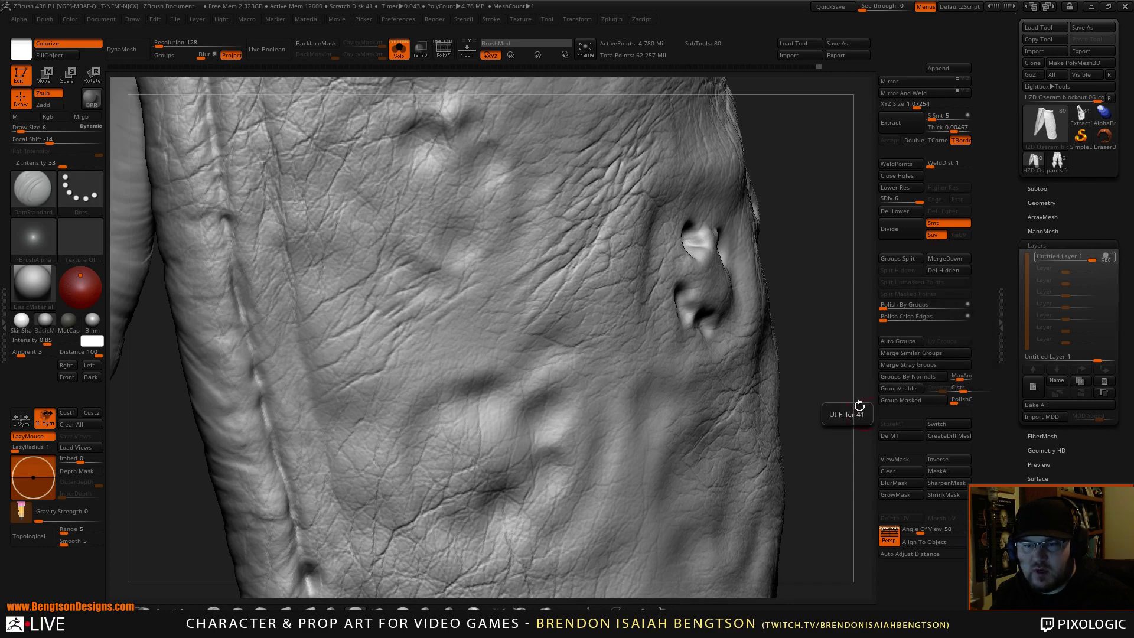
{"action": "key", "text": "b"}
{"action": "key", "text": "m"}
{"action": "key", "text": "o"}
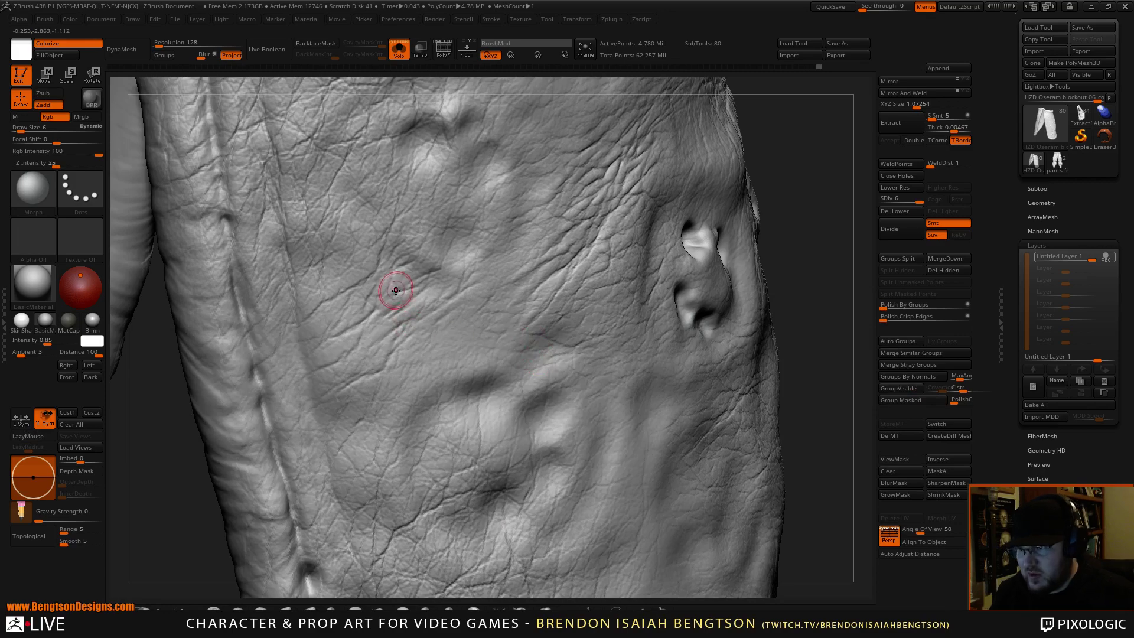
{"action": "mouse_move", "coordinate": [408, 316]}
{"action": "left_mouse_down"}
{"action": "mouse_move", "coordinate": [386, 321]}
{"action": "mouse_move", "coordinate": [462, 276]}
{"action": "mouse_move", "coordinate": [371, 334]}
{"action": "mouse_move", "coordinate": [341, 331]}
{"action": "left_mouse_up"}
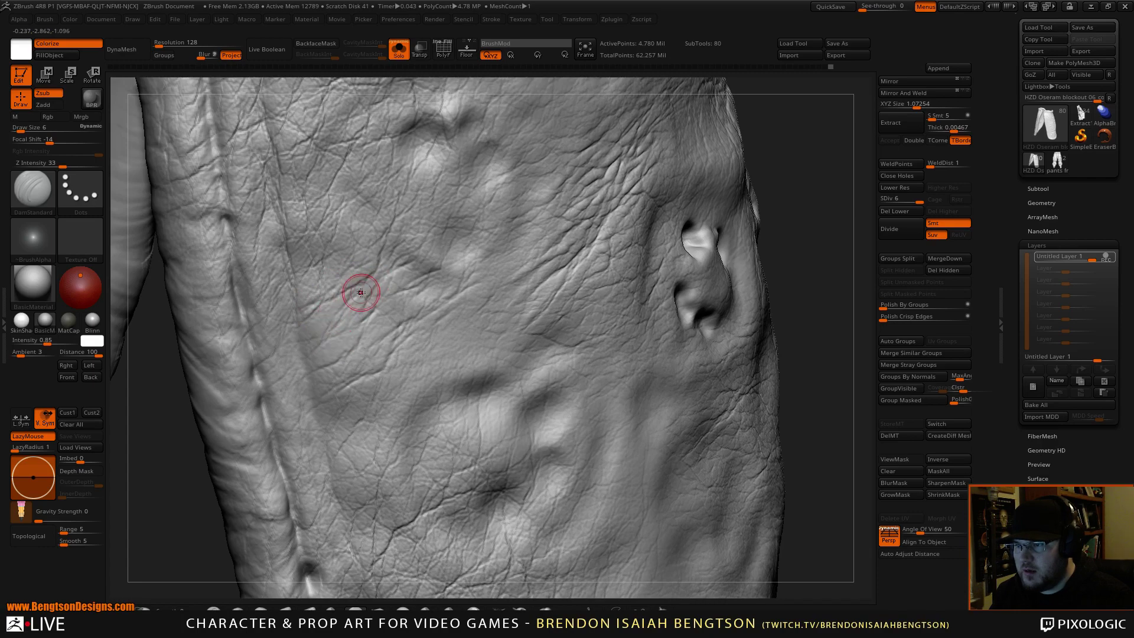
Step: Carve fresh diagonal creases into the flap's central area with the DamStandard brush, redoing one unsatisfactory stroke
{"action": "left_click_drag", "start_coordinate": [374, 303], "coordinate": [433, 280]}
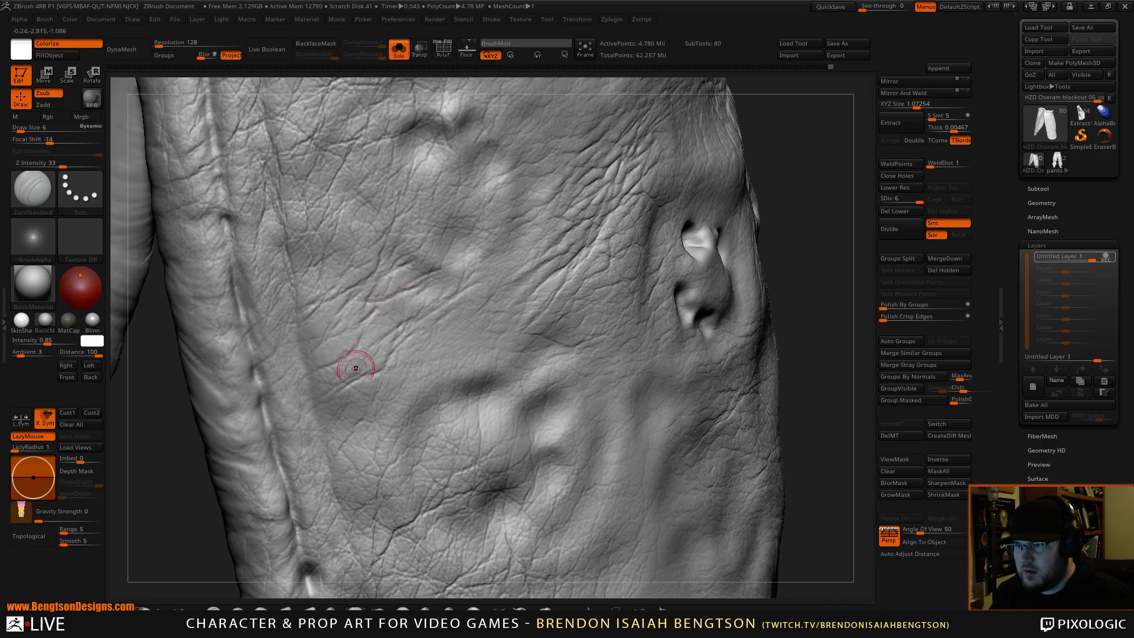
{"action": "key", "text": "ctrl+z"}
{"action": "mouse_move", "coordinate": [385, 300]}
{"action": "left_mouse_down"}
{"action": "mouse_move", "coordinate": [420, 275]}
{"action": "mouse_move", "coordinate": [349, 322]}
{"action": "left_mouse_up"}
{"action": "mouse_move", "coordinate": [460, 291]}
{"action": "left_mouse_down"}
{"action": "mouse_move", "coordinate": [480, 274]}
{"action": "mouse_move", "coordinate": [458, 291]}
{"action": "left_mouse_up"}
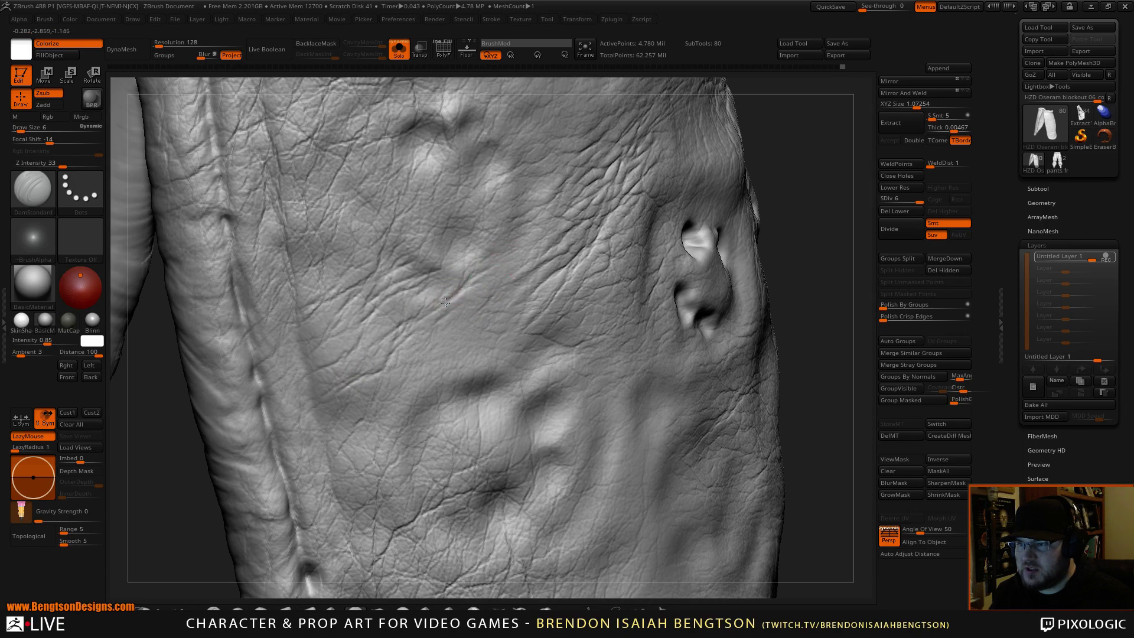
{"action": "mouse_move", "coordinate": [428, 332]}
{"action": "left_mouse_down"}
{"action": "mouse_move", "coordinate": [444, 319]}
{"action": "mouse_move", "coordinate": [436, 323]}
{"action": "left_mouse_up"}
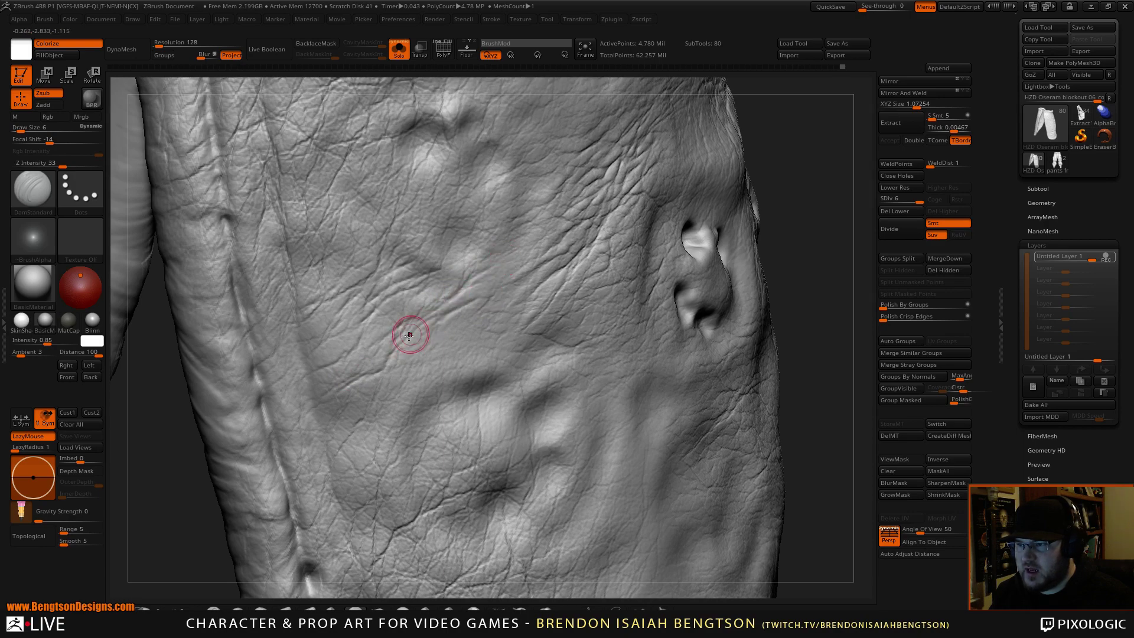
Step: Leave solo mode to check the creased leather among the ring plates and laces, and isolate the flap again
{"action": "left_click_drag", "start_coordinate": [841, 263], "coordinate": [716, 222], "text": "alt"}
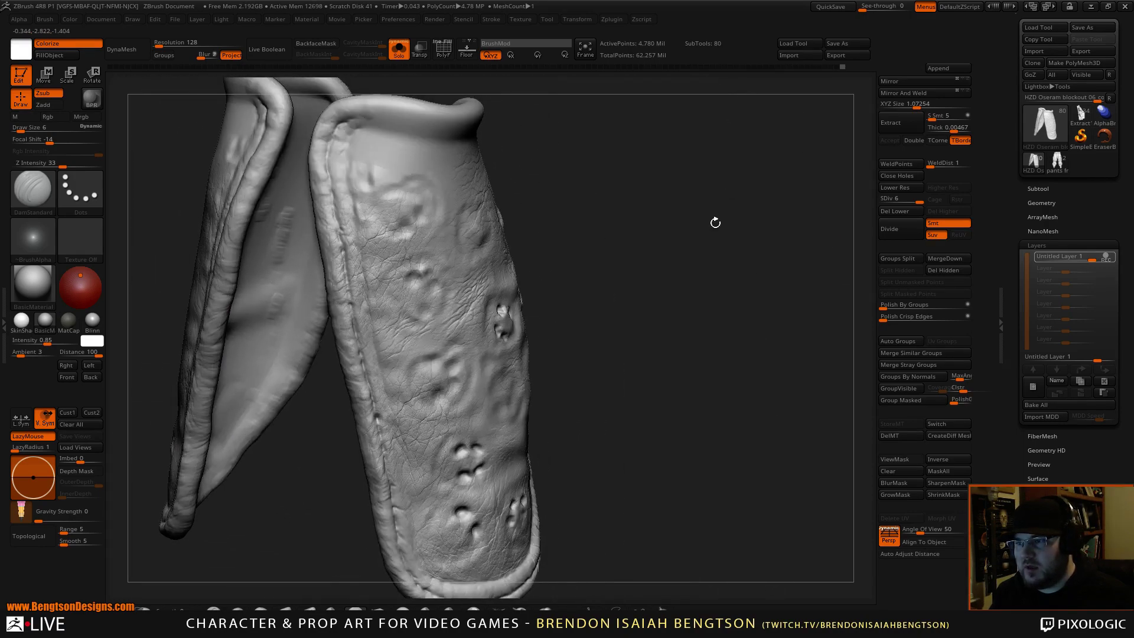
{"action": "left_click_drag", "start_coordinate": [723, 311], "coordinate": [642, 308]}
{"action": "left_click", "coordinate": [399, 49]}
{"action": "left_click_drag", "start_coordinate": [663, 350], "coordinate": [681, 473], "text": "alt"}
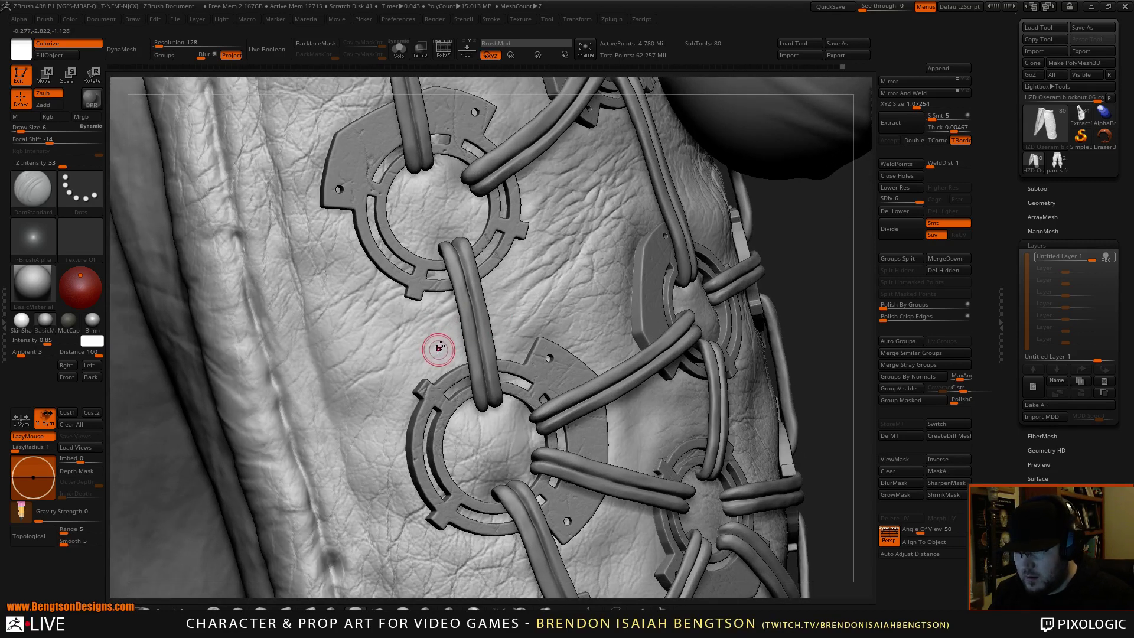
{"action": "key", "text": "alt+s"}
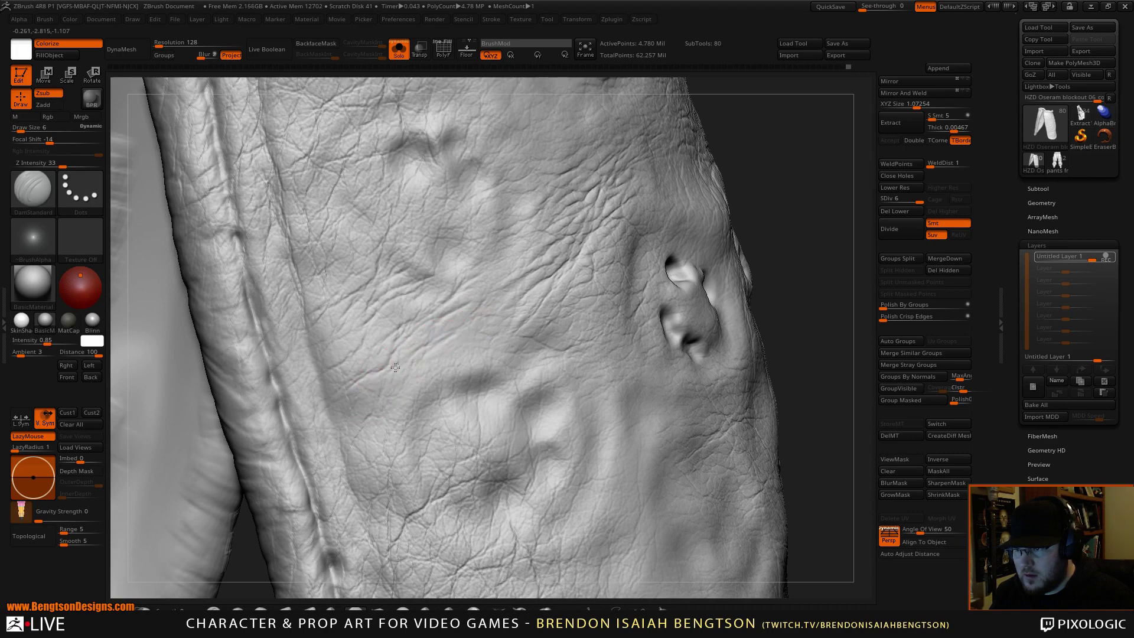
Step: Reduce the draw size to 5 and carve finer diagonal creases across the flap's central area
{"action": "left_click_drag", "start_coordinate": [436, 340], "coordinate": [471, 313]}
{"action": "key", "text": "space"}
{"action": "left_click", "coordinate": [461, 317]}
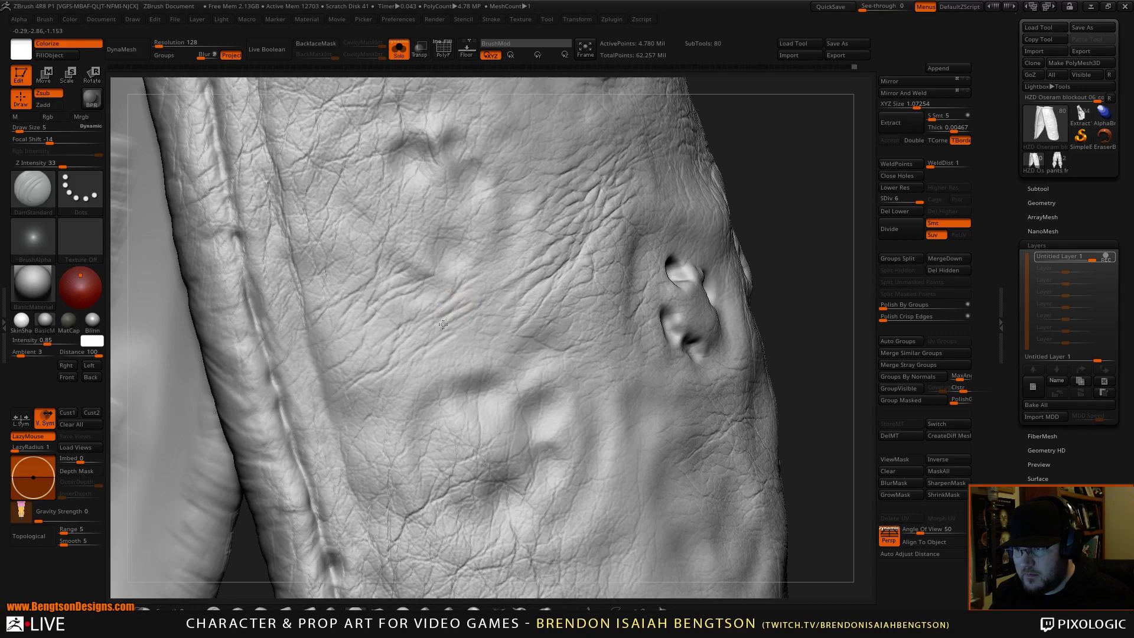
{"action": "mouse_move", "coordinate": [438, 317]}
{"action": "left_mouse_down"}
{"action": "mouse_move", "coordinate": [501, 294]}
{"action": "mouse_move", "coordinate": [470, 291]}
{"action": "left_mouse_up"}
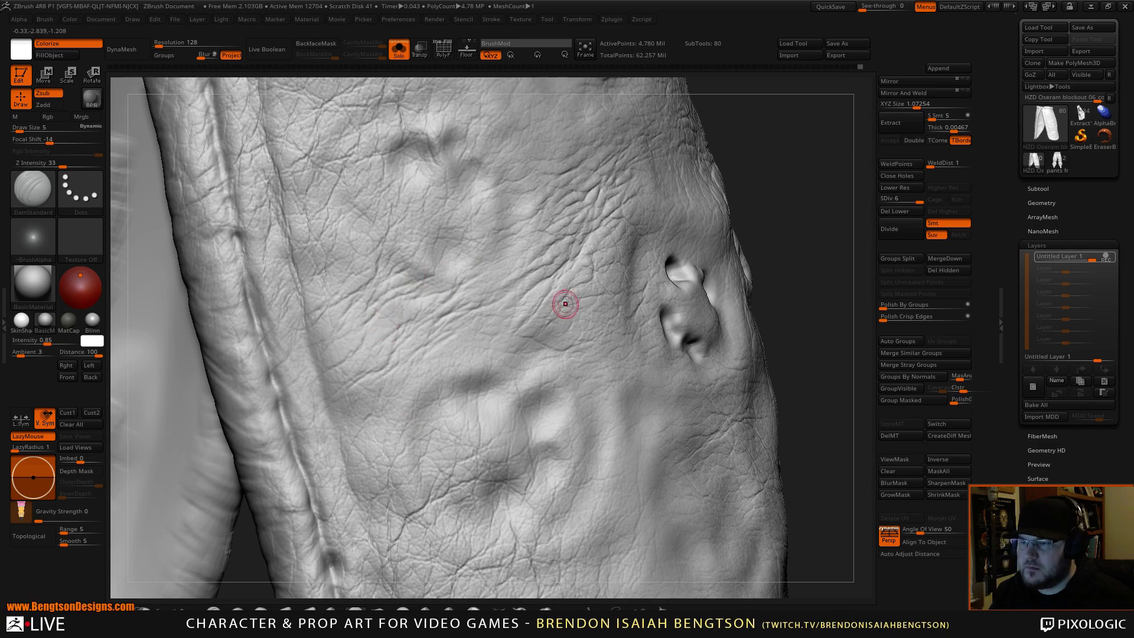
{"action": "left_click_drag", "start_coordinate": [806, 192], "coordinate": [762, 234]}
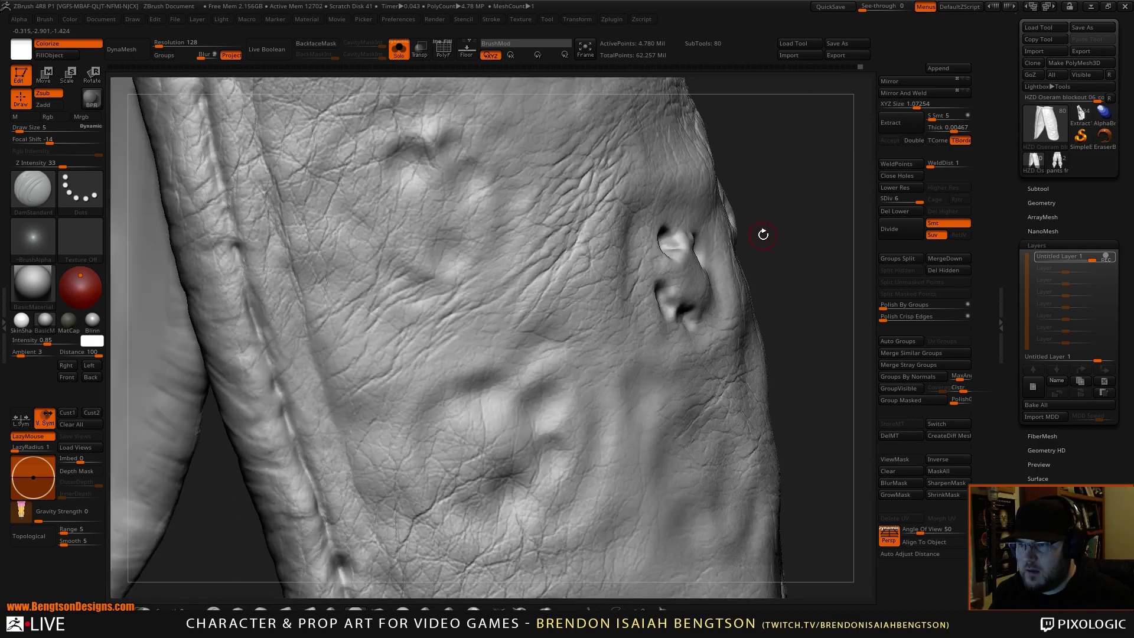
Step: Puff up the leather between the central creases with the Inflat brush
{"action": "left_click", "coordinate": [479, 605]}
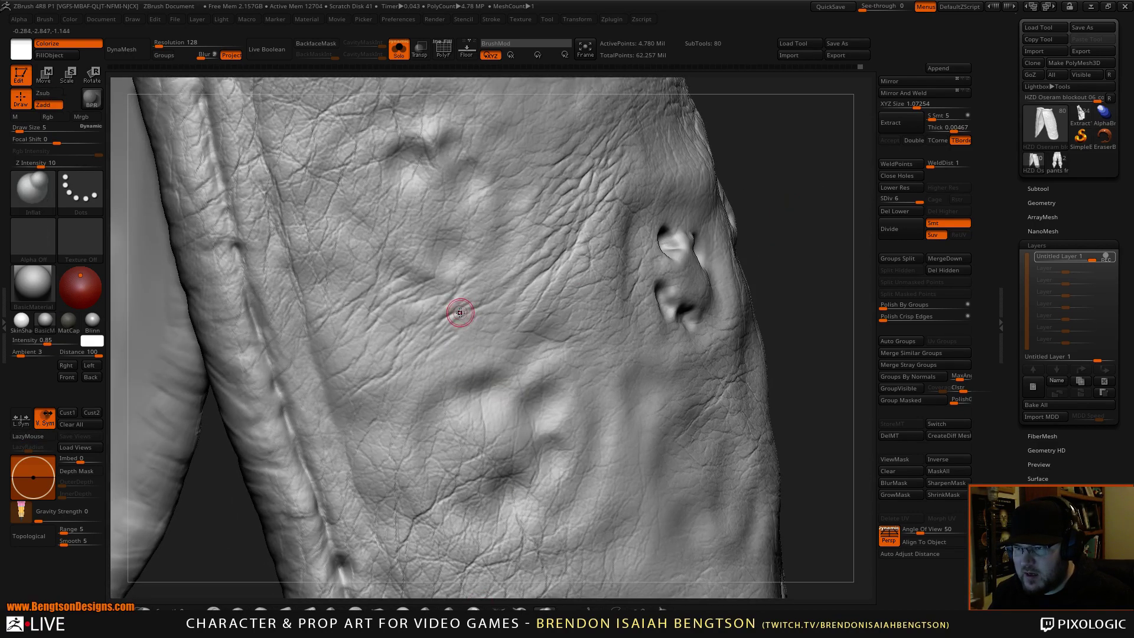
{"action": "left_click_drag", "start_coordinate": [461, 309], "coordinate": [442, 325]}
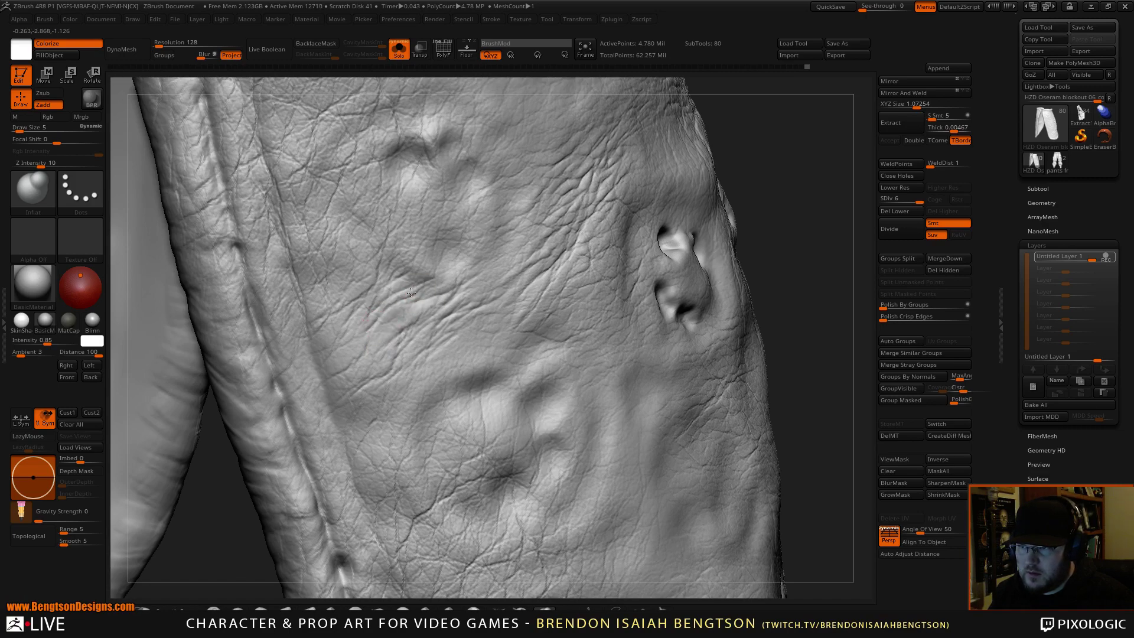
{"action": "left_click_drag", "start_coordinate": [383, 288], "coordinate": [410, 283]}
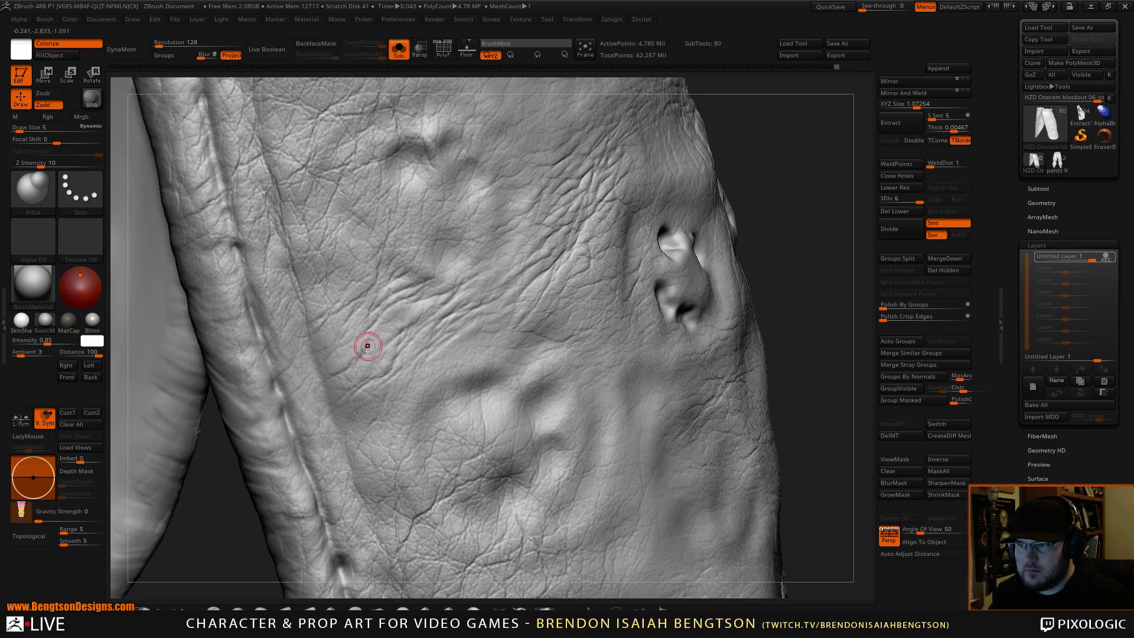
Step: Examine the creased leather from different angles with the surrounding plates and laces shown
{"action": "key", "text": "f"}
{"action": "left_click_drag", "start_coordinate": [696, 316], "coordinate": [683, 281]}
{"action": "mouse_move", "coordinate": [706, 358]}
{"action": "left_mouse_down"}
{"action": "mouse_move", "coordinate": [664, 334]}
{"action": "mouse_move", "coordinate": [738, 332]}
{"action": "mouse_move", "coordinate": [681, 433]}
{"action": "mouse_move", "coordinate": [662, 378]}
{"action": "mouse_move", "coordinate": [688, 369]}
{"action": "left_mouse_up"}
{"action": "key", "text": "alt+shift+s"}
Step: Isolate the flap and carve a diagonal crease below the central wrinkles with DamStandard, redoing strokes as needed
{"action": "key", "text": "b"}
{"action": "key", "text": "d"}
{"action": "key", "text": "s"}
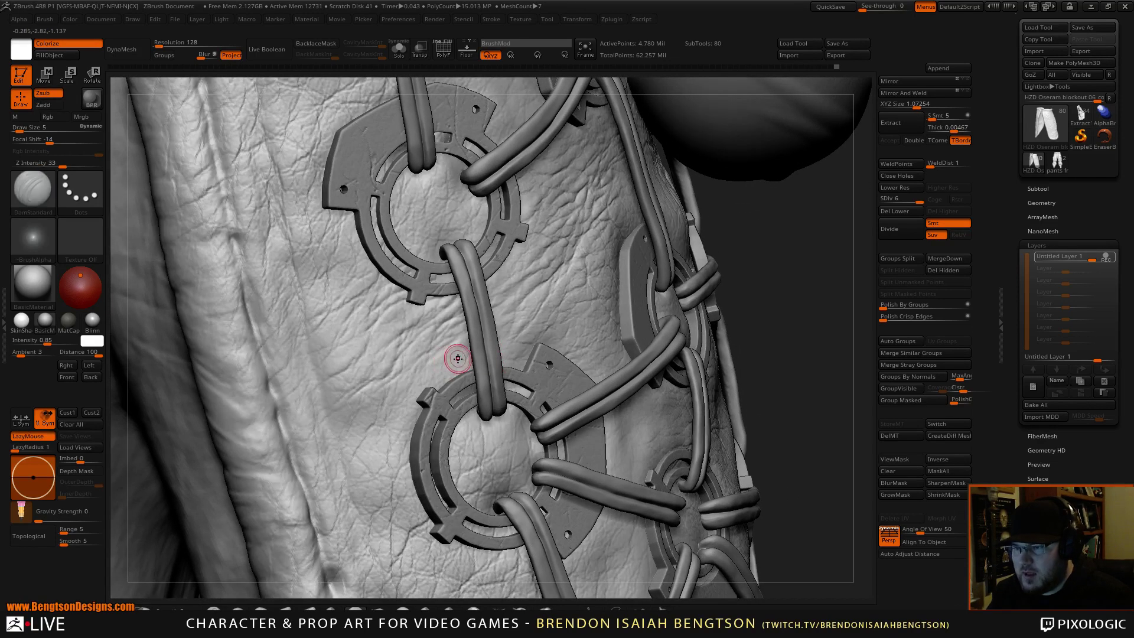
{"action": "key", "text": "alt+shift+s"}
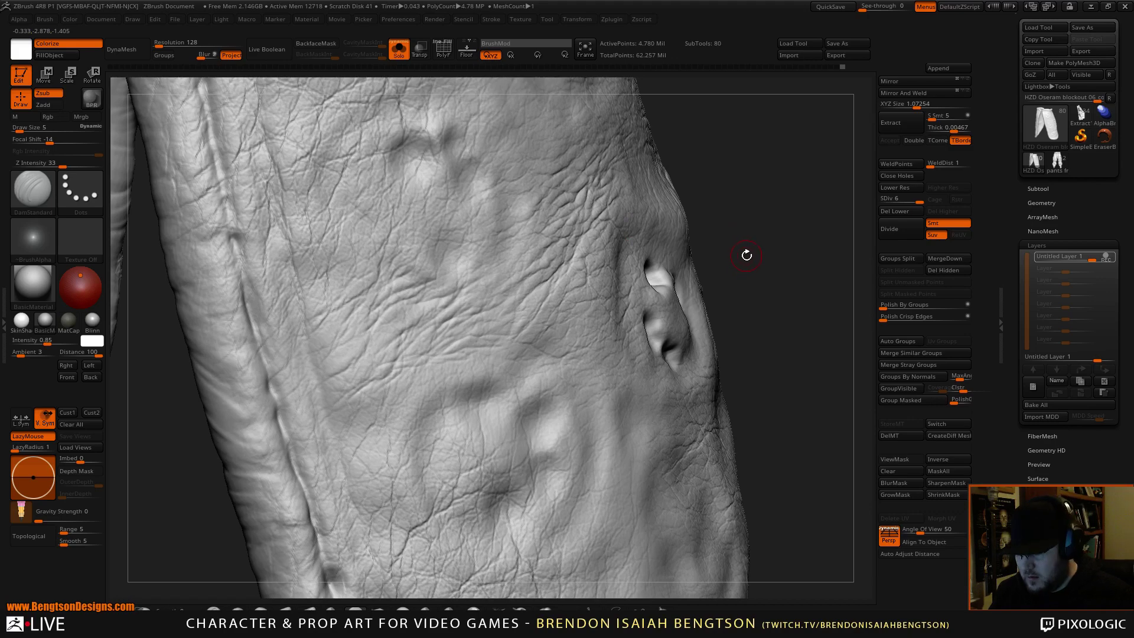
{"action": "key", "text": "alt+s"}
{"action": "key", "text": "alt+s"}
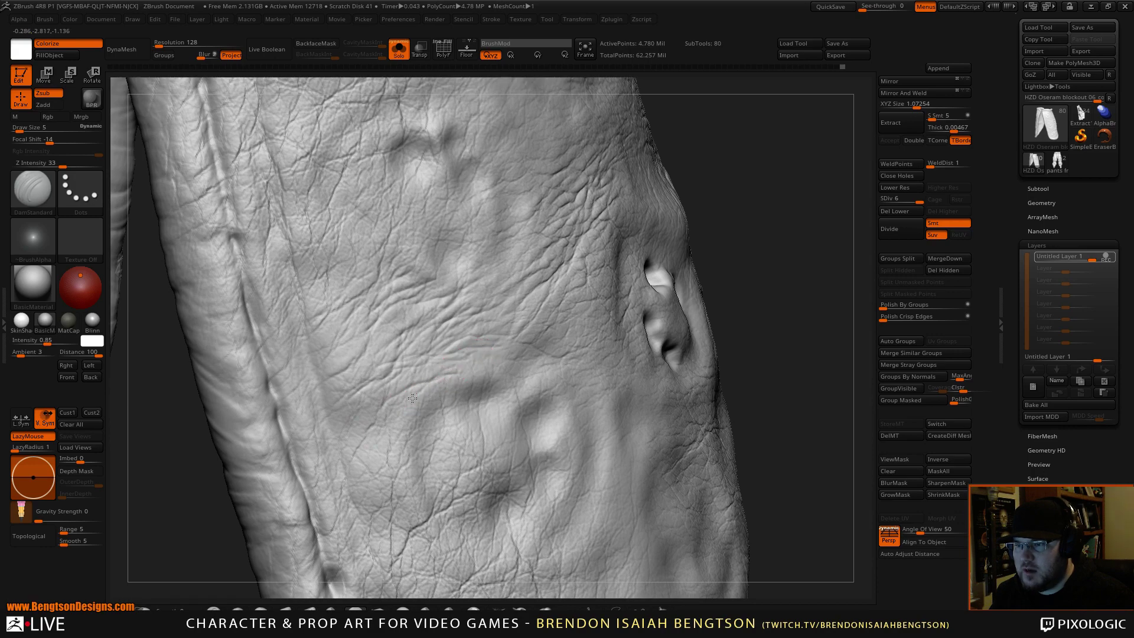
{"action": "left_click_drag", "start_coordinate": [412, 398], "coordinate": [406, 400]}
{"action": "key", "text": "ctrl+z"}
{"action": "left_click_drag", "start_coordinate": [454, 370], "coordinate": [401, 402]}
{"action": "key", "text": "ctrl+z"}
{"action": "key", "text": "ctrl+z"}
{"action": "left_click_drag", "start_coordinate": [458, 365], "coordinate": [398, 401]}
Step: Inflate the wrinkled leather between the ring plates with the Inflat brush, with the surrounding parts shown
{"action": "left_click", "coordinate": [546, 609]}
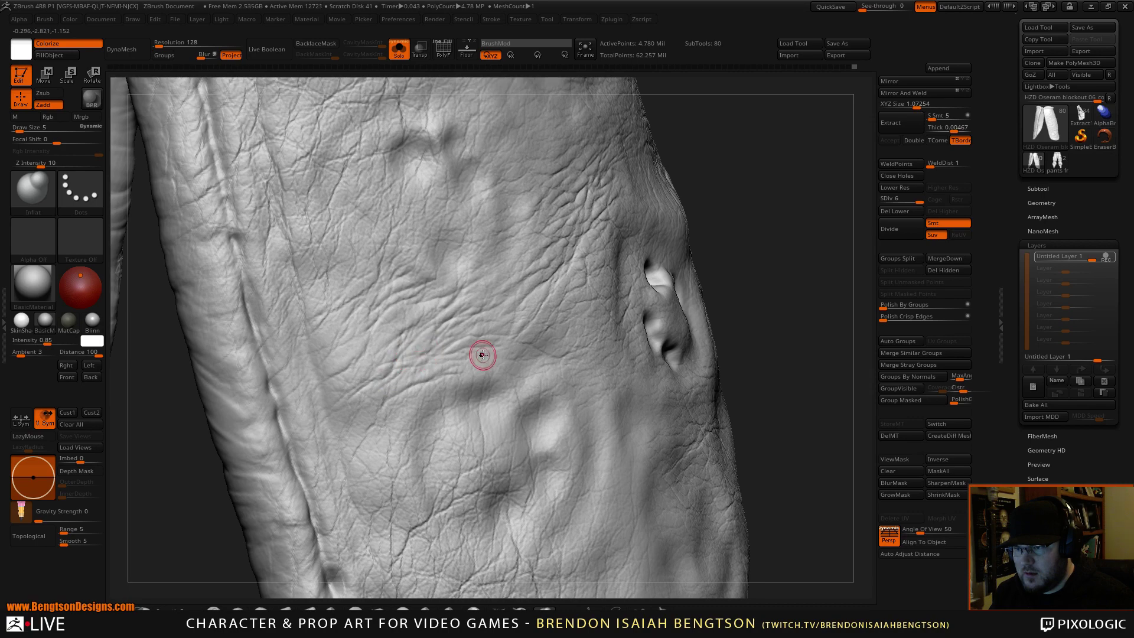
{"action": "mouse_move", "coordinate": [749, 279]}
{"action": "left_mouse_down"}
{"action": "mouse_move", "coordinate": [783, 330]}
{"action": "mouse_move", "coordinate": [816, 268]}
{"action": "mouse_move", "coordinate": [794, 260]}
{"action": "mouse_move", "coordinate": [765, 286]}
{"action": "mouse_move", "coordinate": [767, 324]}
{"action": "left_mouse_up"}
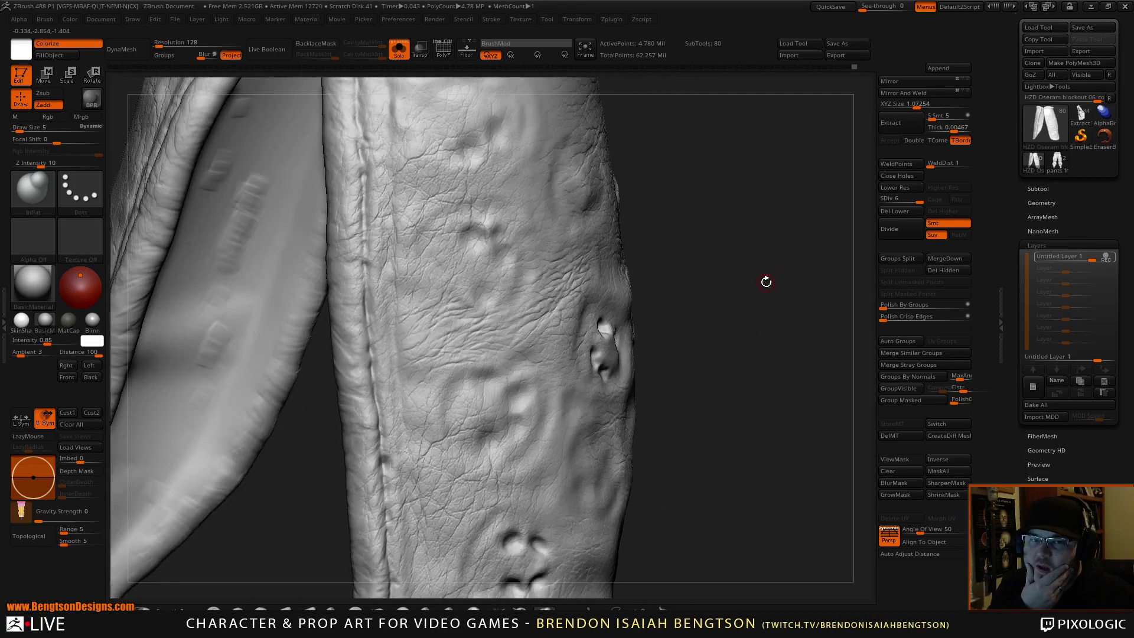
{"action": "mouse_move", "coordinate": [777, 251]}
{"action": "left_mouse_down"}
{"action": "mouse_move", "coordinate": [778, 268]}
{"action": "mouse_move", "coordinate": [780, 240]}
{"action": "mouse_move", "coordinate": [792, 242]}
{"action": "mouse_move", "coordinate": [781, 243]}
{"action": "left_mouse_up"}
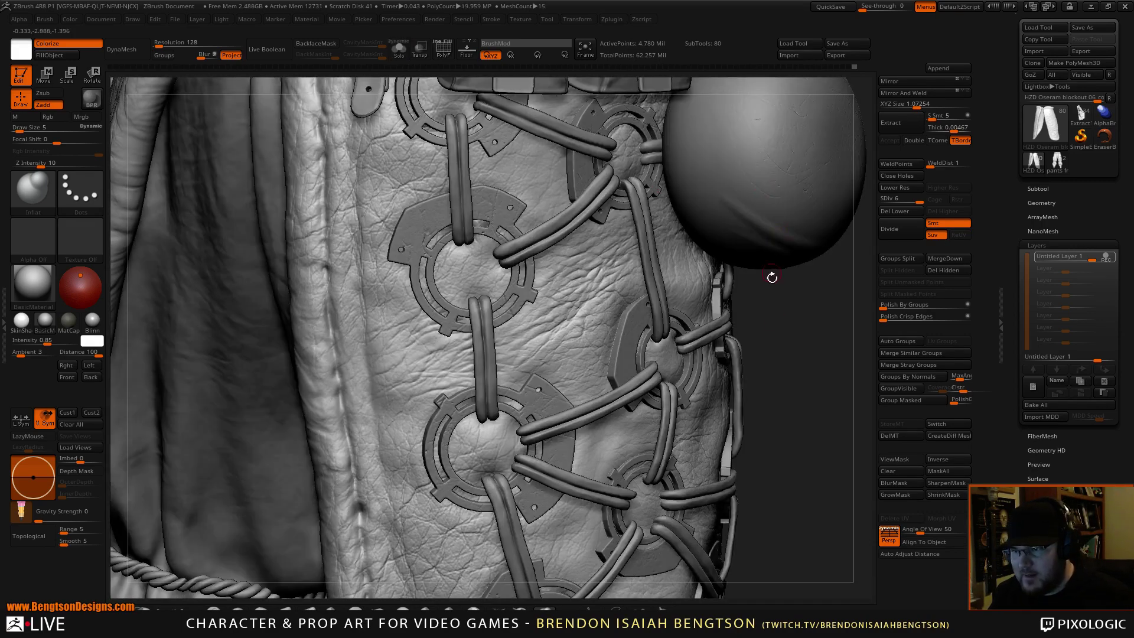
{"action": "left_click_drag", "start_coordinate": [816, 332], "coordinate": [800, 318]}
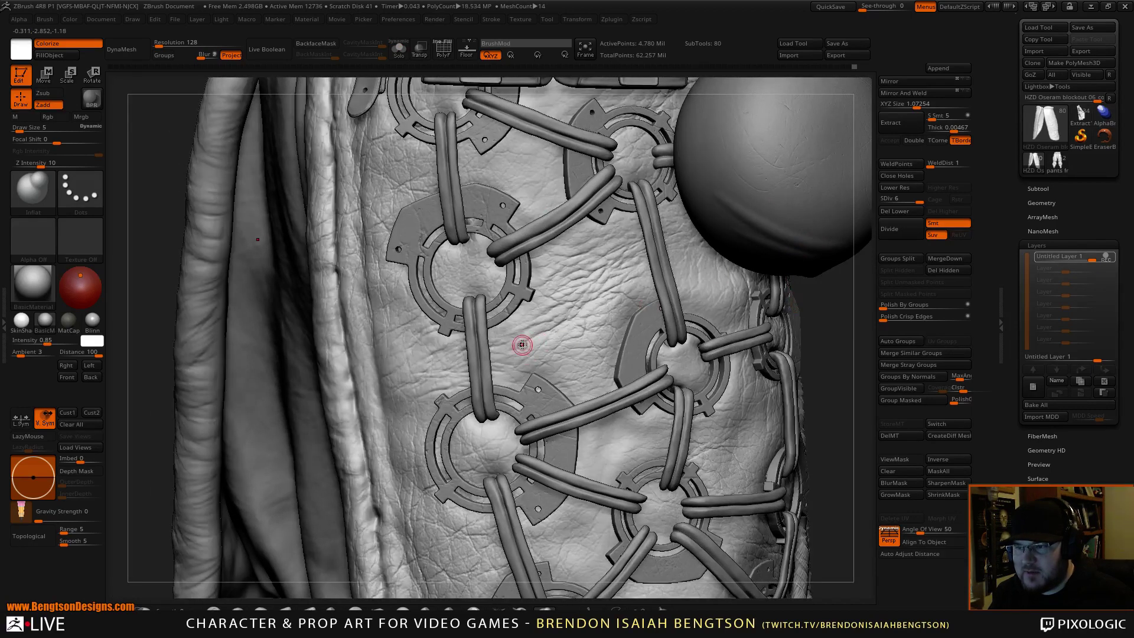
{"action": "left_click_drag", "start_coordinate": [542, 331], "coordinate": [537, 340]}
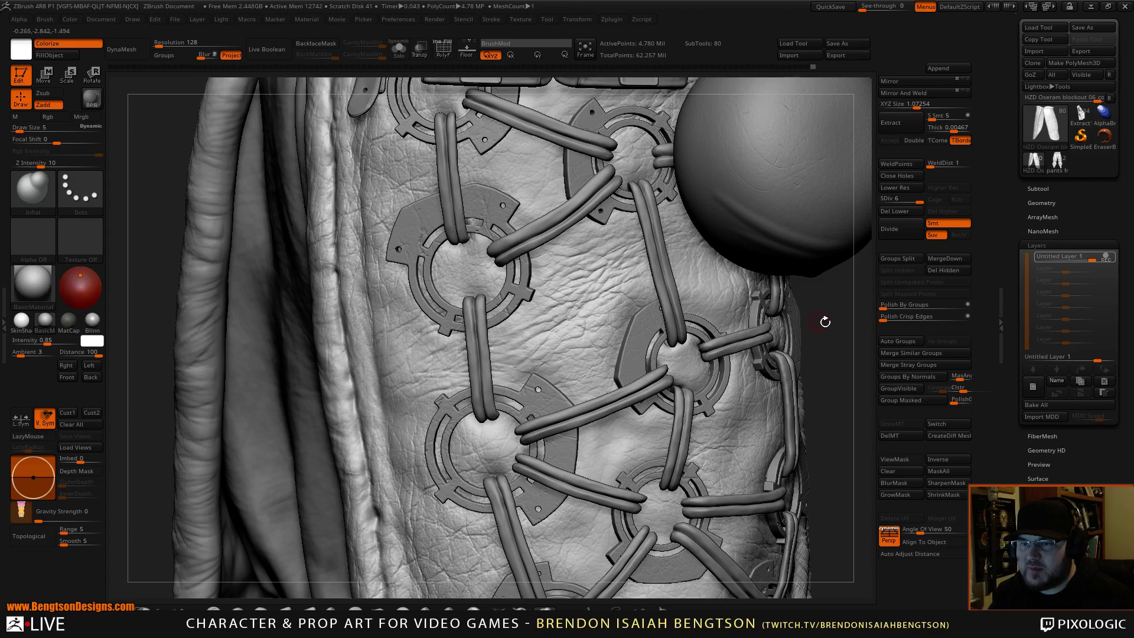
Step: Isolate the leather flap in solo mode at its lower end, around the lowest lacing holes
{"action": "left_click_drag", "start_coordinate": [825, 322], "coordinate": [802, 217], "text": "alt"}
{"action": "left_click_drag", "start_coordinate": [784, 394], "coordinate": [770, 372]}
{"action": "left_click_drag", "start_coordinate": [753, 450], "coordinate": [759, 573], "text": "alt"}
{"action": "left_click_drag", "start_coordinate": [780, 466], "coordinate": [703, 198], "text": "alt"}
{"action": "left_click_drag", "start_coordinate": [717, 412], "coordinate": [721, 457], "text": "alt"}
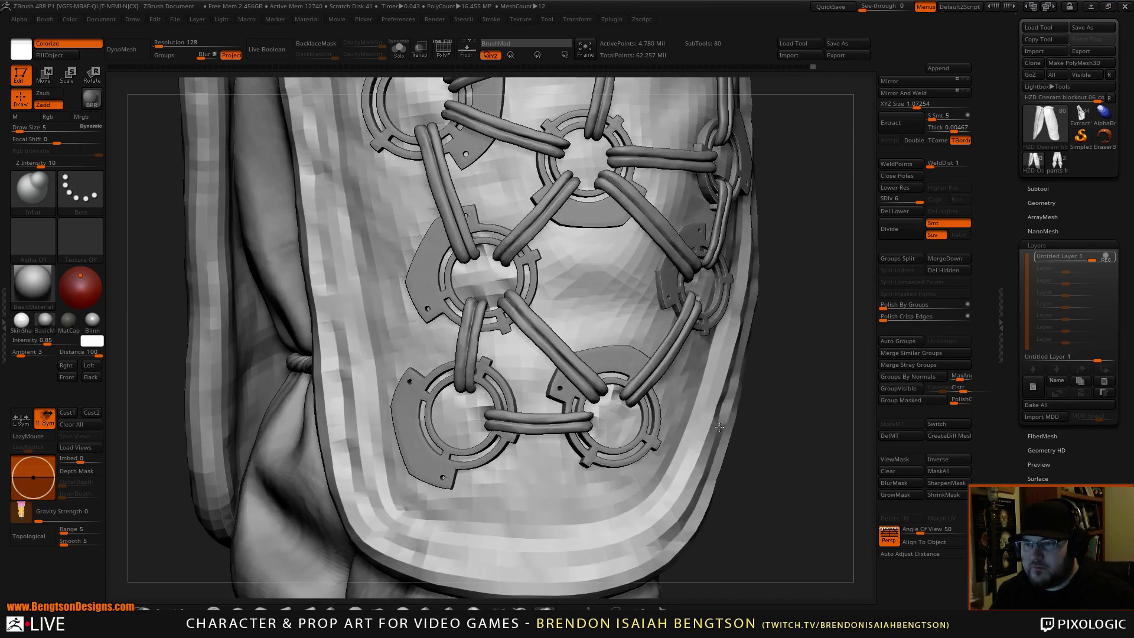
{"action": "left_click_drag", "start_coordinate": [778, 361], "coordinate": [504, 321]}
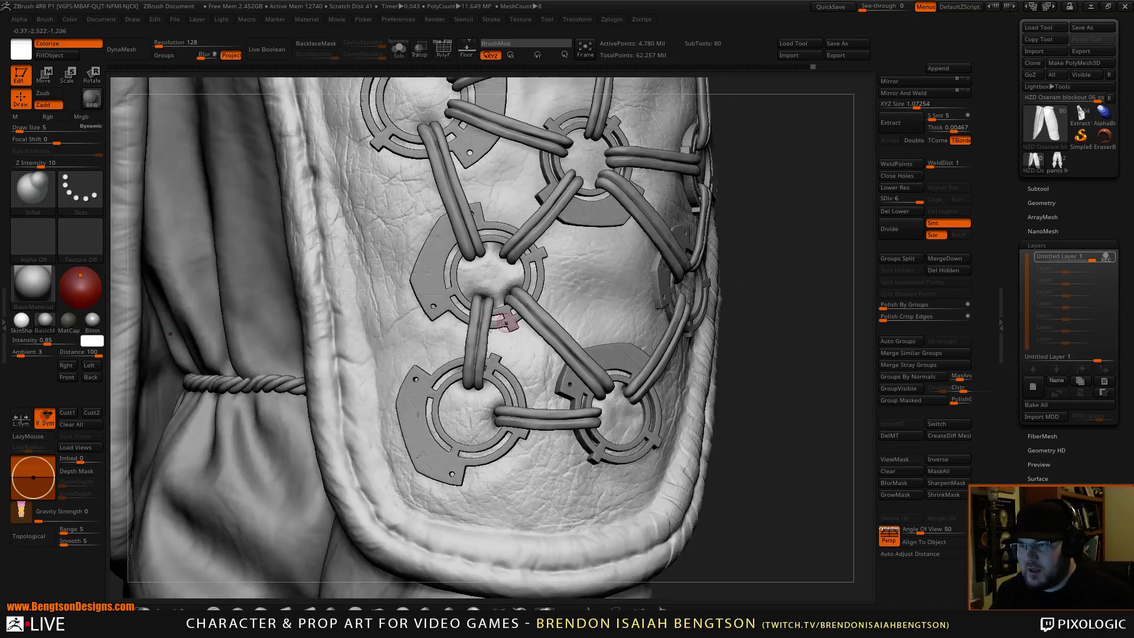
{"action": "key", "text": "shift+s"}
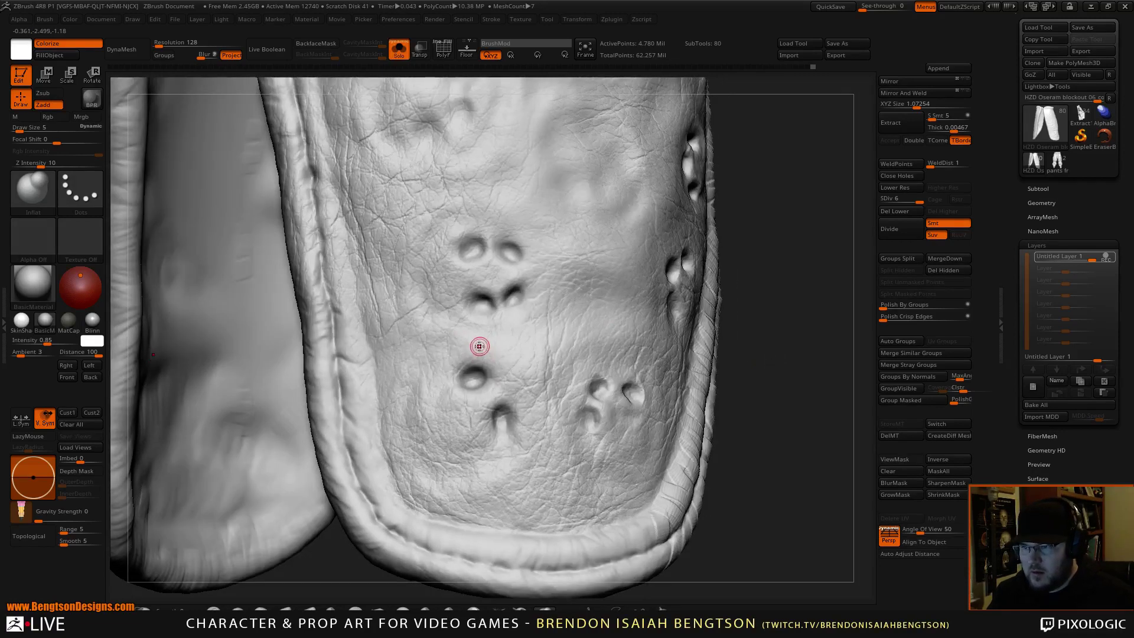
Step: Carve wrinkle creases with DamStandard between the lower lacing holes and towards the flap's edge trim
{"action": "key", "text": "b"}
{"action": "key", "text": "d"}
{"action": "key", "text": "s"}
{"action": "mouse_move", "coordinate": [770, 289]}
{"action": "left_mouse_down"}
{"action": "mouse_move", "coordinate": [779, 320]}
{"action": "mouse_move", "coordinate": [795, 317]}
{"action": "left_mouse_up"}
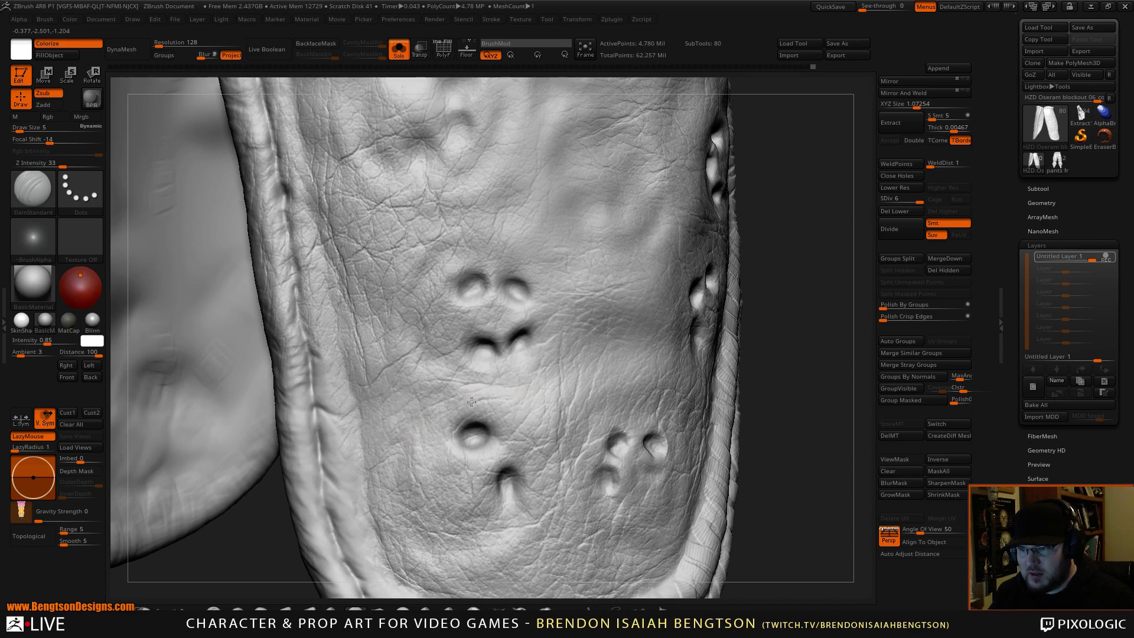
{"action": "left_click_drag", "start_coordinate": [472, 401], "coordinate": [411, 439]}
{"action": "key", "text": "ctrl+z"}
{"action": "mouse_move", "coordinate": [483, 393]}
{"action": "left_mouse_down"}
{"action": "mouse_move", "coordinate": [422, 442]}
{"action": "mouse_move", "coordinate": [407, 438]}
{"action": "left_mouse_up"}
{"action": "mouse_move", "coordinate": [509, 393]}
{"action": "left_mouse_down"}
{"action": "mouse_move", "coordinate": [474, 407]}
{"action": "mouse_move", "coordinate": [532, 390]}
{"action": "mouse_move", "coordinate": [505, 384]}
{"action": "left_mouse_up"}
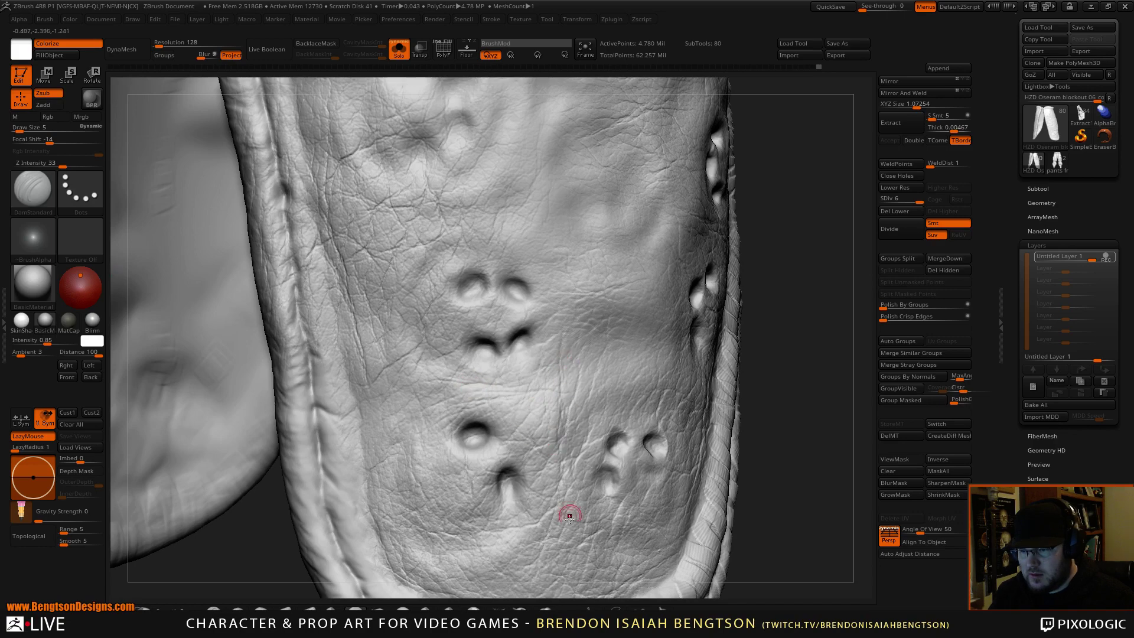
Step: Puff up the folds between the lower lacing holes with the Inflat brush
{"action": "left_click", "coordinate": [545, 613]}
{"action": "left_click_drag", "start_coordinate": [471, 402], "coordinate": [447, 416]}
{"action": "mouse_move", "coordinate": [471, 408]}
{"action": "left_mouse_down"}
{"action": "mouse_move", "coordinate": [419, 422]}
{"action": "mouse_move", "coordinate": [414, 442]}
{"action": "mouse_move", "coordinate": [427, 445]}
{"action": "mouse_move", "coordinate": [469, 396]}
{"action": "mouse_move", "coordinate": [506, 395]}
{"action": "mouse_move", "coordinate": [429, 405]}
{"action": "mouse_move", "coordinate": [485, 388]}
{"action": "mouse_move", "coordinate": [448, 387]}
{"action": "left_mouse_up"}
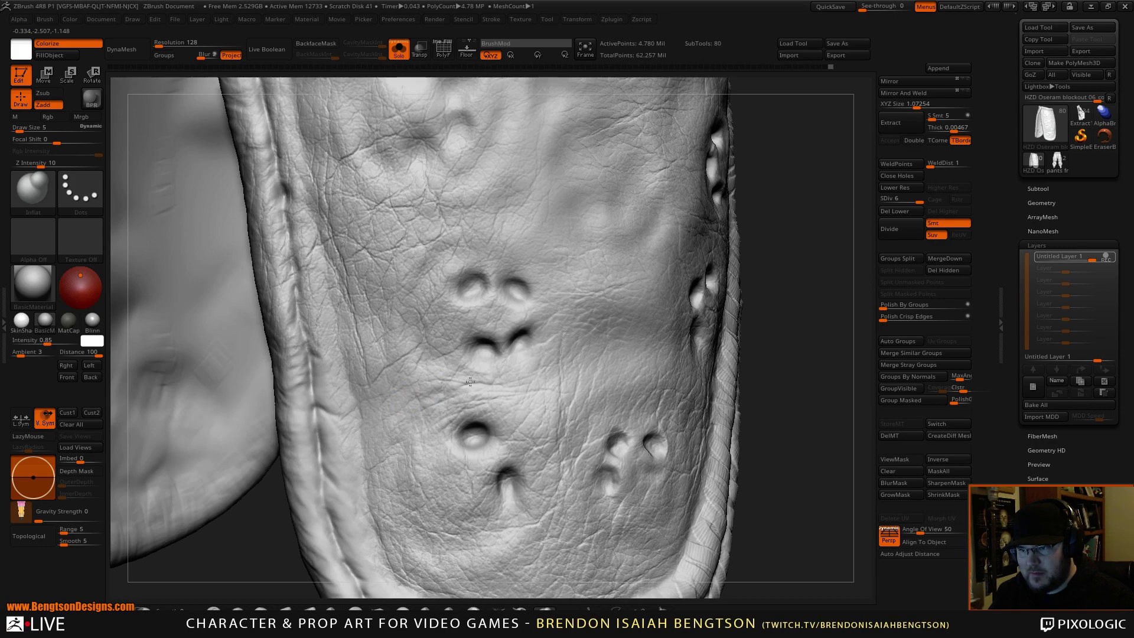
{"action": "left_click_drag", "start_coordinate": [520, 386], "coordinate": [457, 396]}
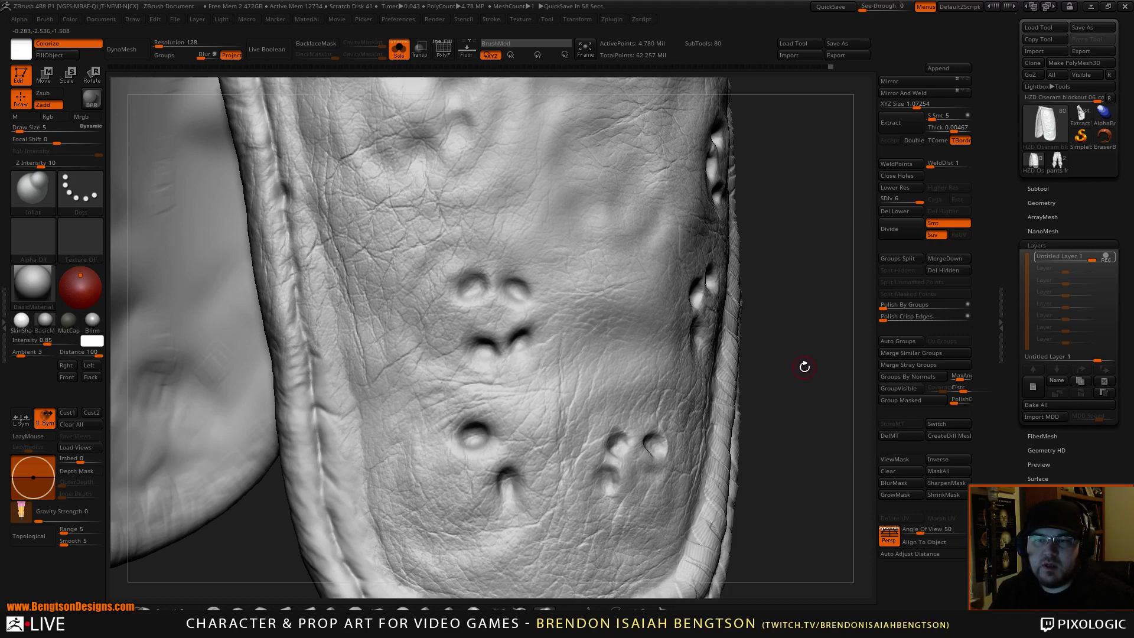
Step: Inspect the wrinkles around the lower lacing holes, both isolated and with the plates and laces shown
{"action": "left_click_drag", "start_coordinate": [804, 364], "coordinate": [807, 340]}
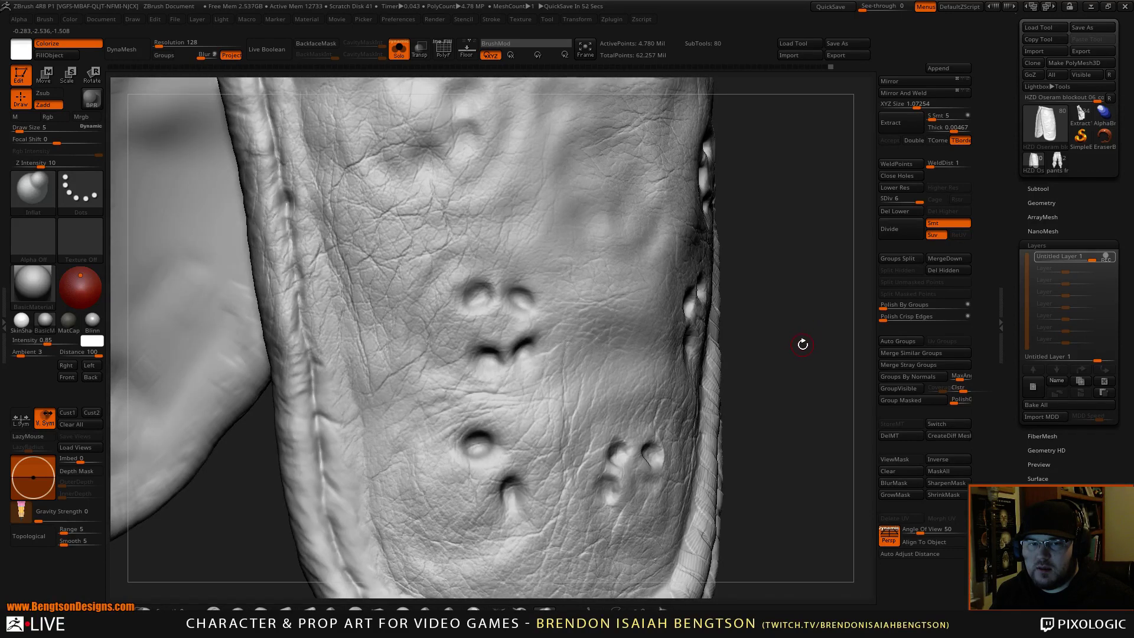
{"action": "left_click_drag", "start_coordinate": [803, 337], "coordinate": [800, 345]}
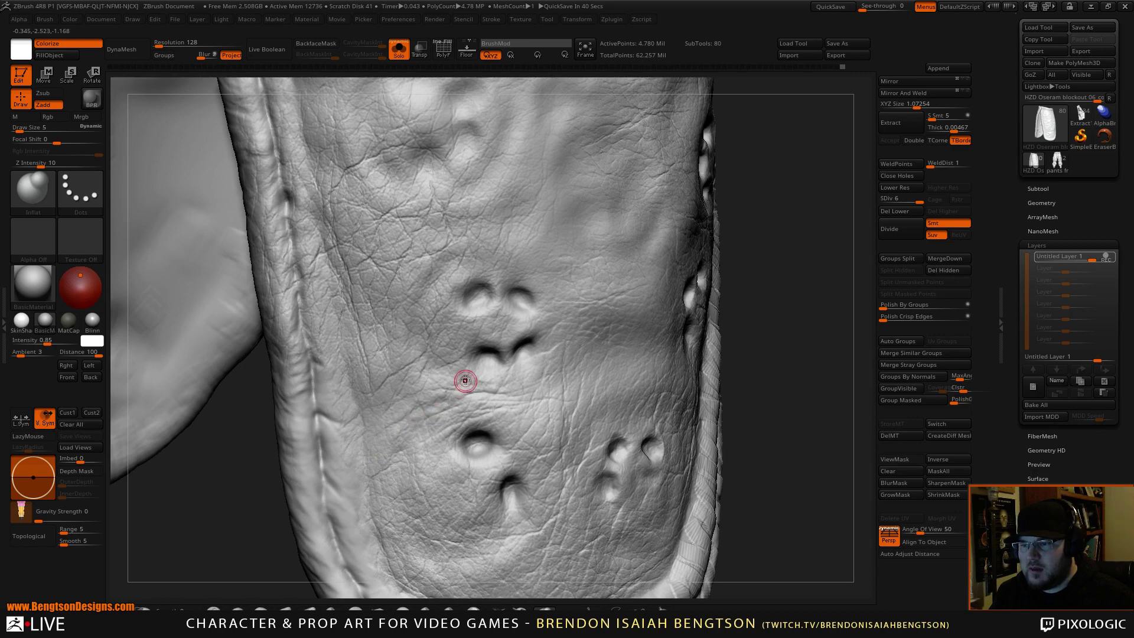
{"action": "mouse_move", "coordinate": [792, 317]}
{"action": "left_mouse_down", "text": "alt"}
{"action": "mouse_move", "coordinate": [770, 202]}
{"action": "mouse_move", "coordinate": [765, 376]}
{"action": "mouse_move", "coordinate": [708, 290]}
{"action": "left_mouse_up", "text": "alt"}
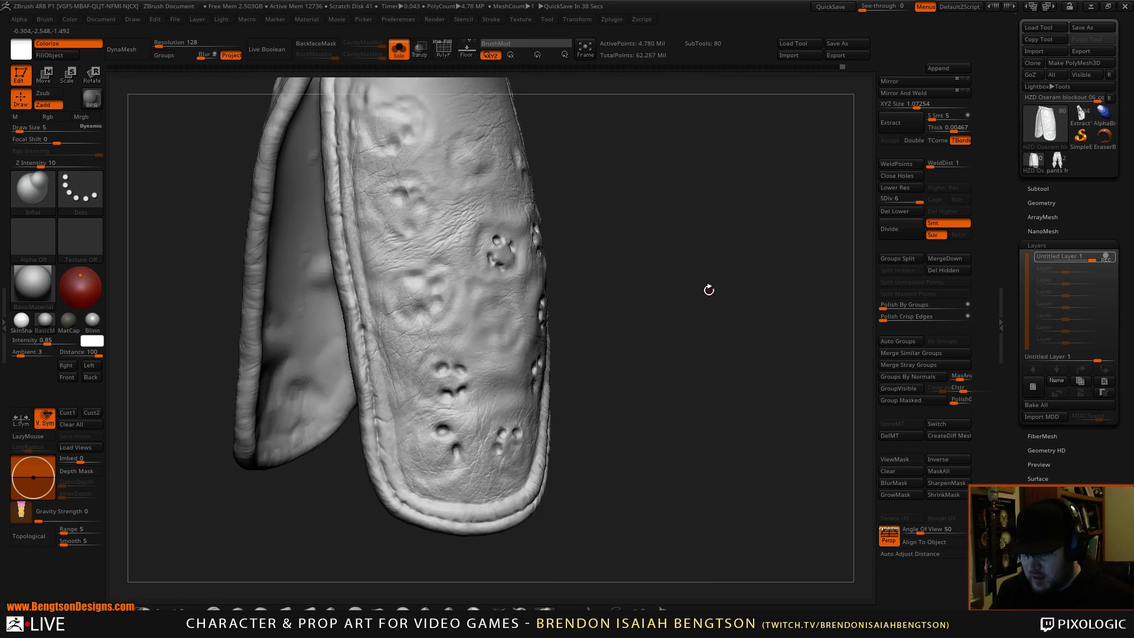
{"action": "key", "text": "alt+shift+s"}
{"action": "mouse_move", "coordinate": [728, 419]}
{"action": "left_mouse_down"}
{"action": "mouse_move", "coordinate": [671, 397]}
{"action": "mouse_move", "coordinate": [701, 479]}
{"action": "mouse_move", "coordinate": [765, 407]}
{"action": "left_mouse_up"}
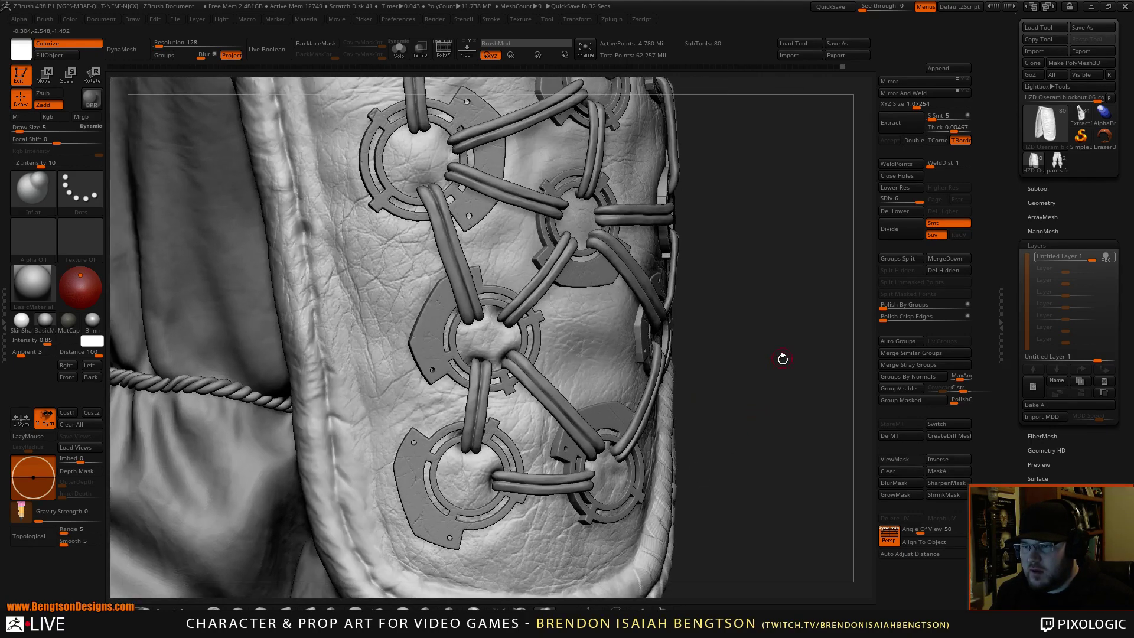
Step: Isolate the leather flap in solo mode and carve fine wrinkle creases with DamStandard around the lowest lacing holes
{"action": "mouse_move", "coordinate": [789, 358]}
{"action": "left_mouse_down"}
{"action": "mouse_move", "coordinate": [720, 409]}
{"action": "mouse_move", "coordinate": [728, 421]}
{"action": "left_mouse_up"}
{"action": "left_click_drag", "start_coordinate": [812, 514], "coordinate": [746, 509]}
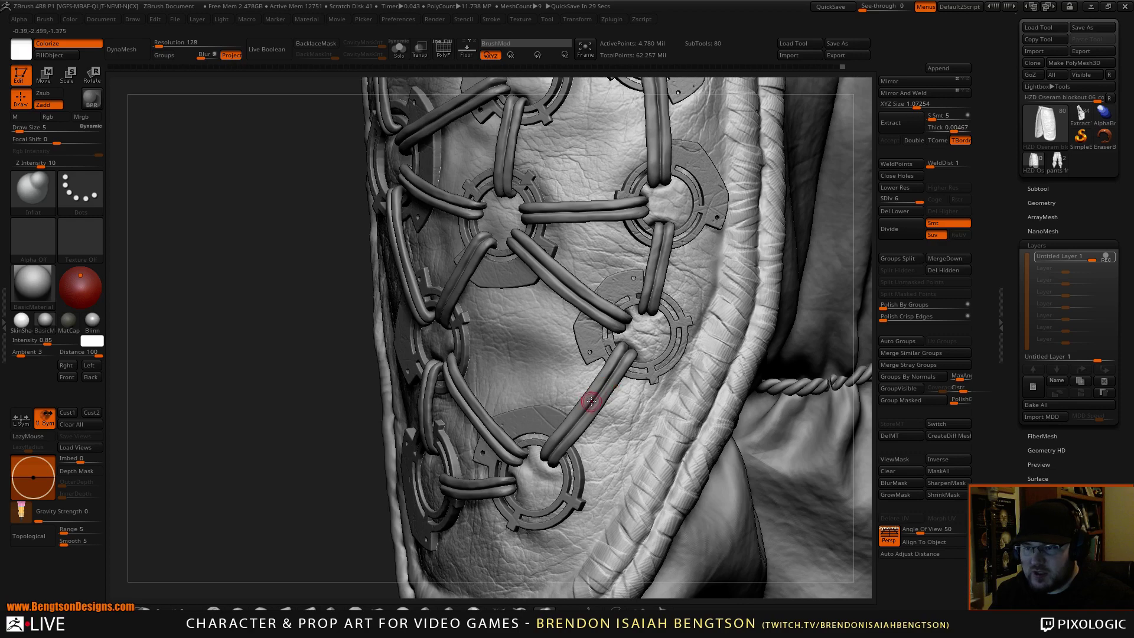
{"action": "key", "text": "alt+s"}
{"action": "key", "text": "b"}
{"action": "key", "text": "d"}
{"action": "key", "text": "s"}
{"action": "mouse_move", "coordinate": [594, 385]}
{"action": "right_mouse_down", "text": "alt"}
{"action": "mouse_move", "coordinate": [548, 310]}
{"action": "mouse_move", "coordinate": [555, 346]}
{"action": "mouse_move", "coordinate": [532, 355]}
{"action": "right_mouse_up", "text": "alt"}
{"action": "key", "text": "space"}
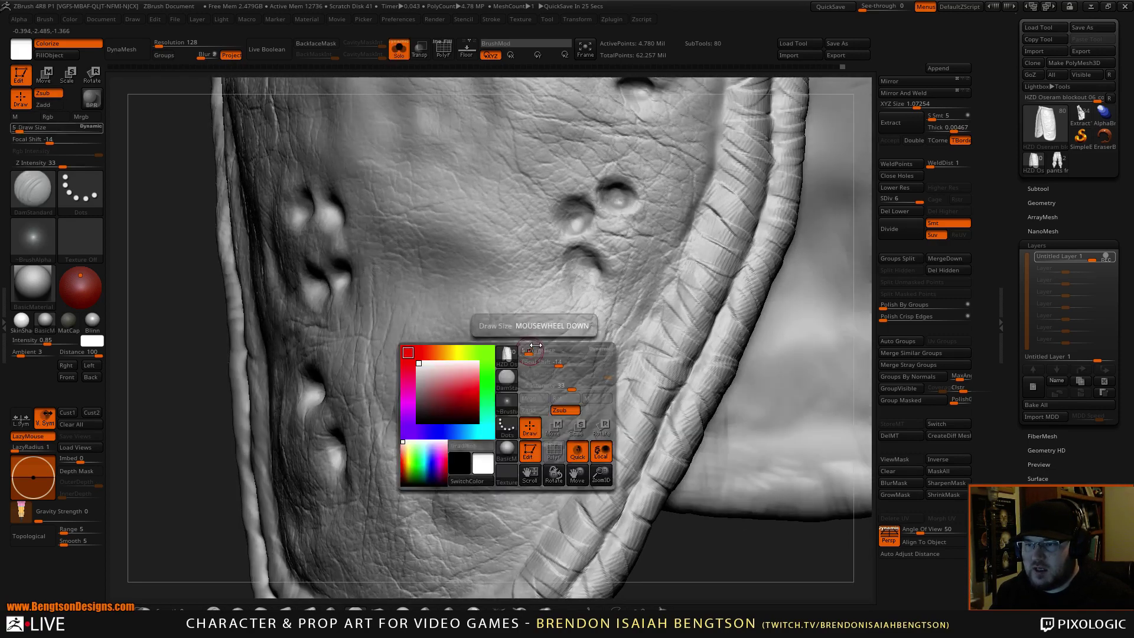
{"action": "mouse_move", "coordinate": [562, 331]}
{"action": "left_mouse_down"}
{"action": "mouse_move", "coordinate": [482, 320]}
{"action": "mouse_move", "coordinate": [576, 332]}
{"action": "mouse_move", "coordinate": [478, 343]}
{"action": "mouse_move", "coordinate": [554, 349]}
{"action": "mouse_move", "coordinate": [526, 324]}
{"action": "mouse_move", "coordinate": [601, 330]}
{"action": "left_mouse_up"}
{"action": "mouse_move", "coordinate": [567, 326]}
{"action": "left_mouse_down"}
{"action": "mouse_move", "coordinate": [472, 350]}
{"action": "mouse_move", "coordinate": [411, 336]}
{"action": "mouse_move", "coordinate": [472, 332]}
{"action": "mouse_move", "coordinate": [508, 357]}
{"action": "left_mouse_up"}
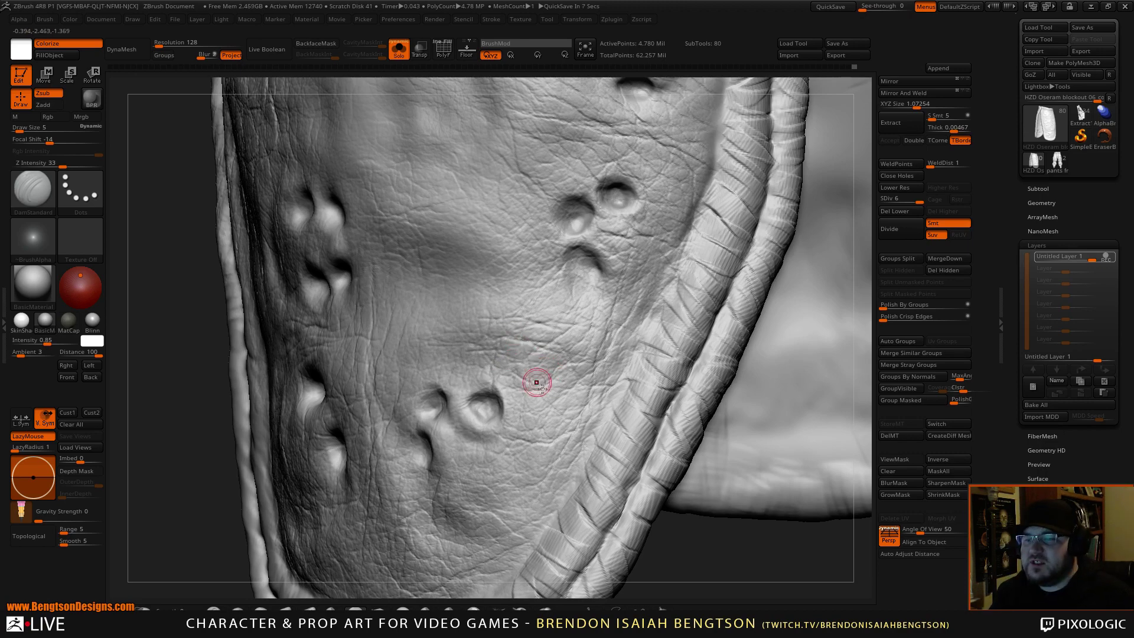
Step: Extend the DamStandard creases above the lowest lacing holes, running across towards the flap's edge trim
{"action": "left_click_drag", "start_coordinate": [688, 546], "coordinate": [733, 561]}
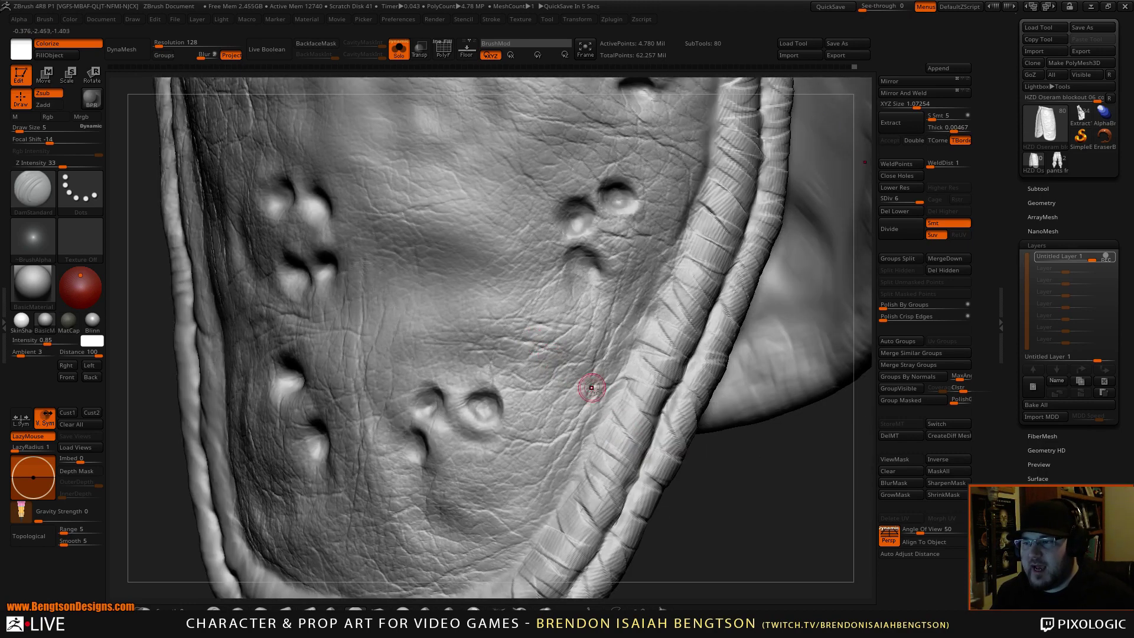
{"action": "left_click_drag", "start_coordinate": [702, 495], "coordinate": [713, 472]}
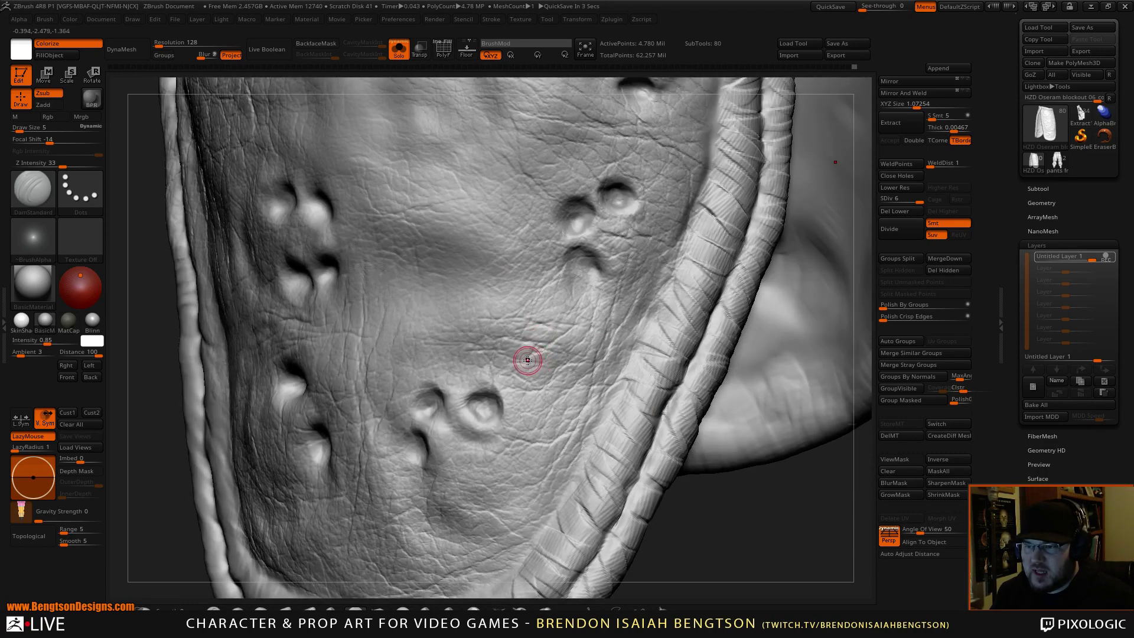
{"action": "left_click_drag", "start_coordinate": [567, 370], "coordinate": [507, 363]}
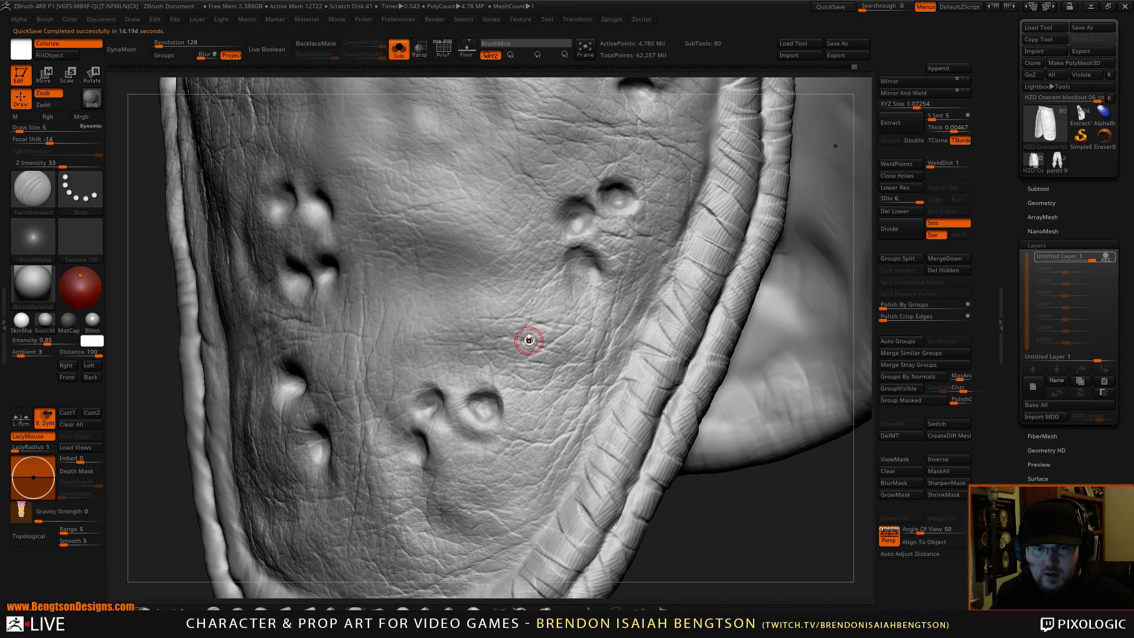
{"action": "left_click_drag", "start_coordinate": [732, 511], "coordinate": [696, 515]}
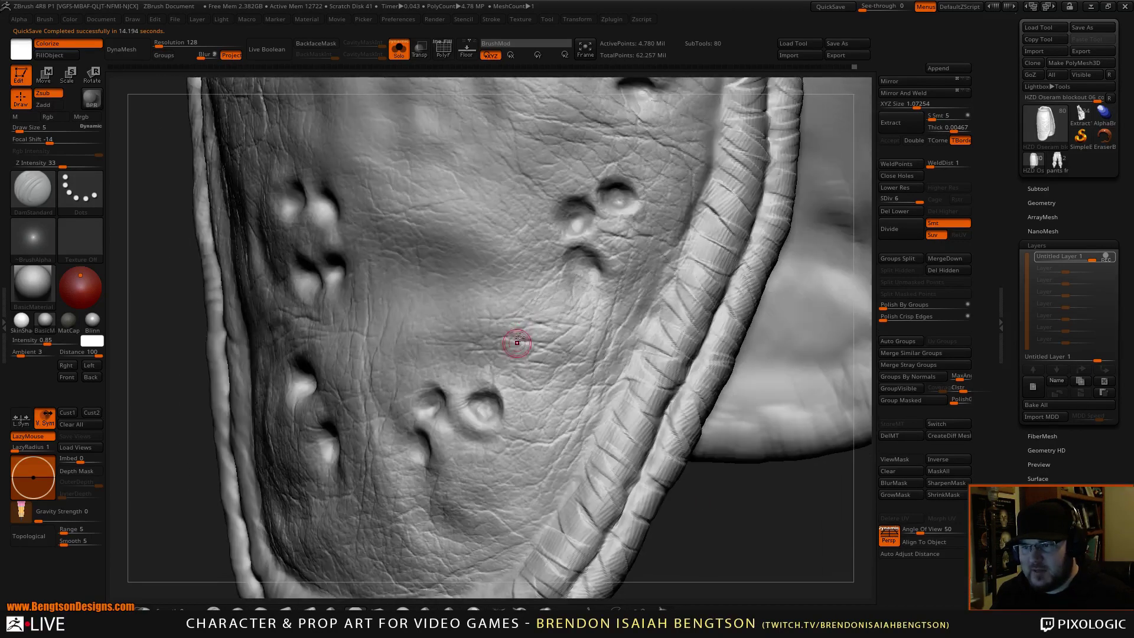
Step: Puff up the folds between the newly carved creases above the lowest lacing holes with the Inflat brush
{"action": "key", "text": "b"}
{"action": "key", "text": "i"}
{"action": "key", "text": "n"}
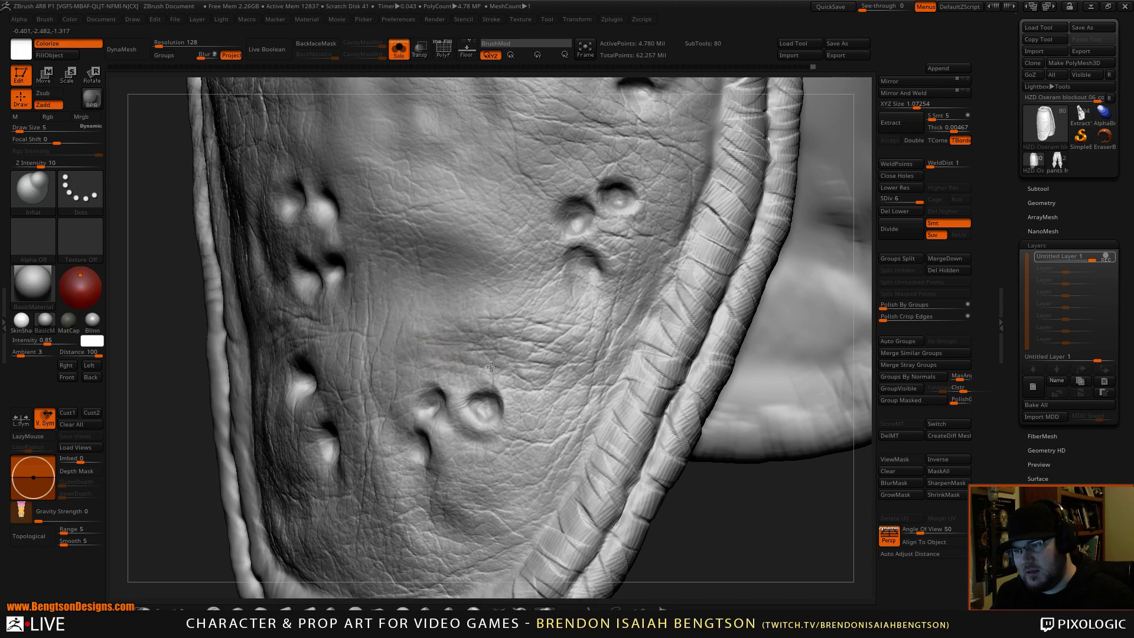
Step: Examine the isolated flap's wrinkles, lacing holes and edge trim from several angles and distances
{"action": "left_click_drag", "start_coordinate": [726, 514], "coordinate": [745, 494], "text": "alt"}
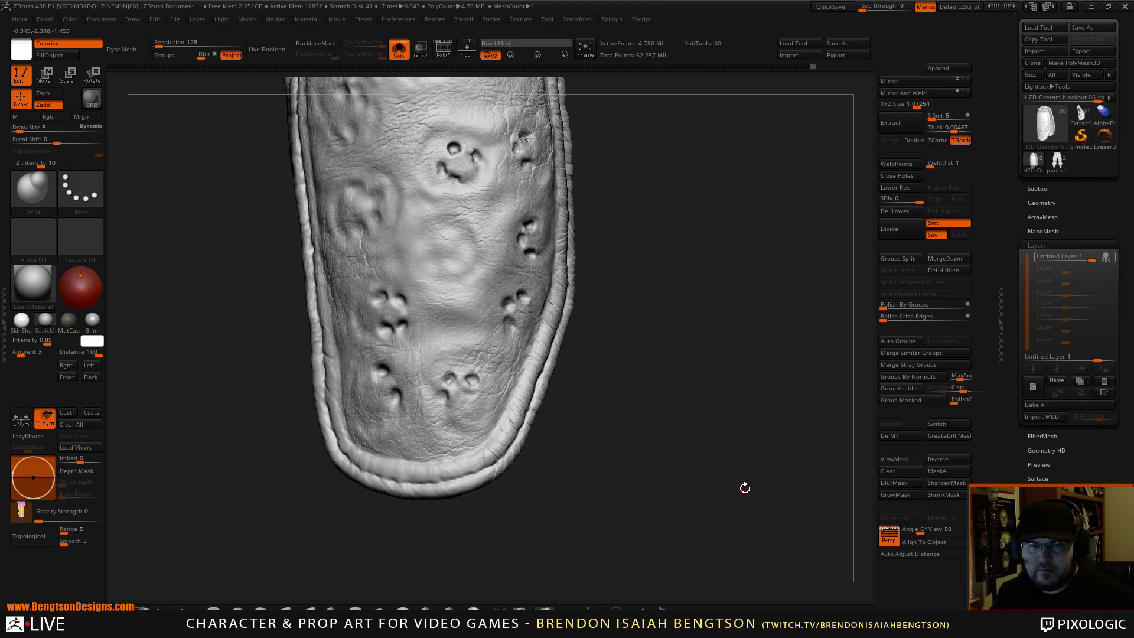
{"action": "left_click_drag", "start_coordinate": [740, 381], "coordinate": [775, 330]}
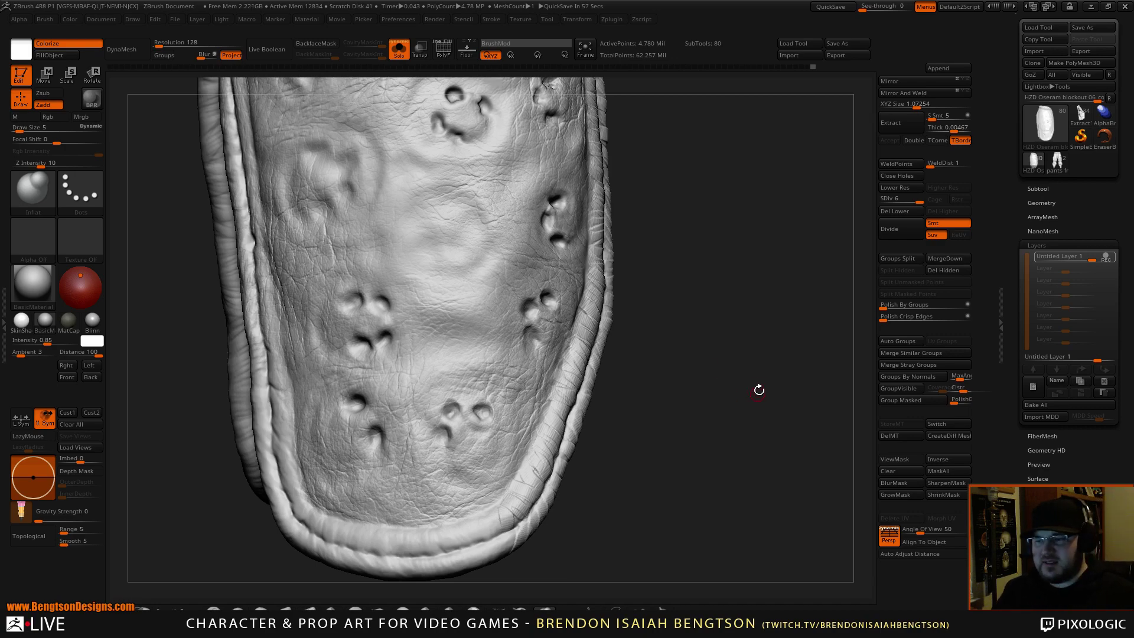
{"action": "left_click_drag", "start_coordinate": [760, 389], "coordinate": [701, 418]}
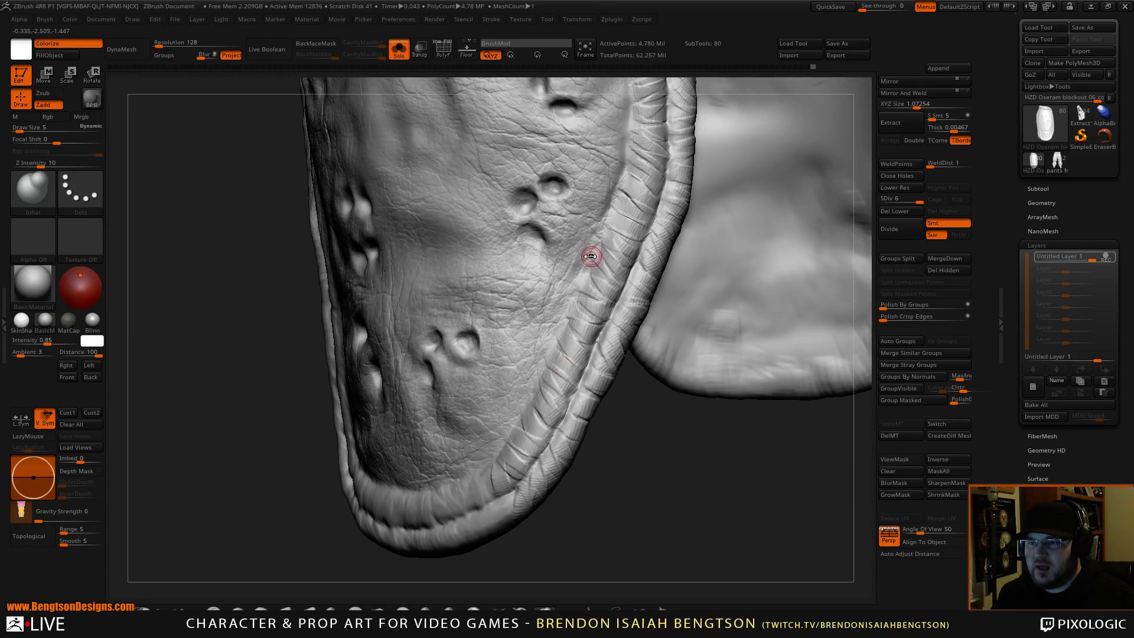
{"action": "key", "text": "space"}
{"action": "left_click_drag", "start_coordinate": [591, 257], "coordinate": [599, 257]}
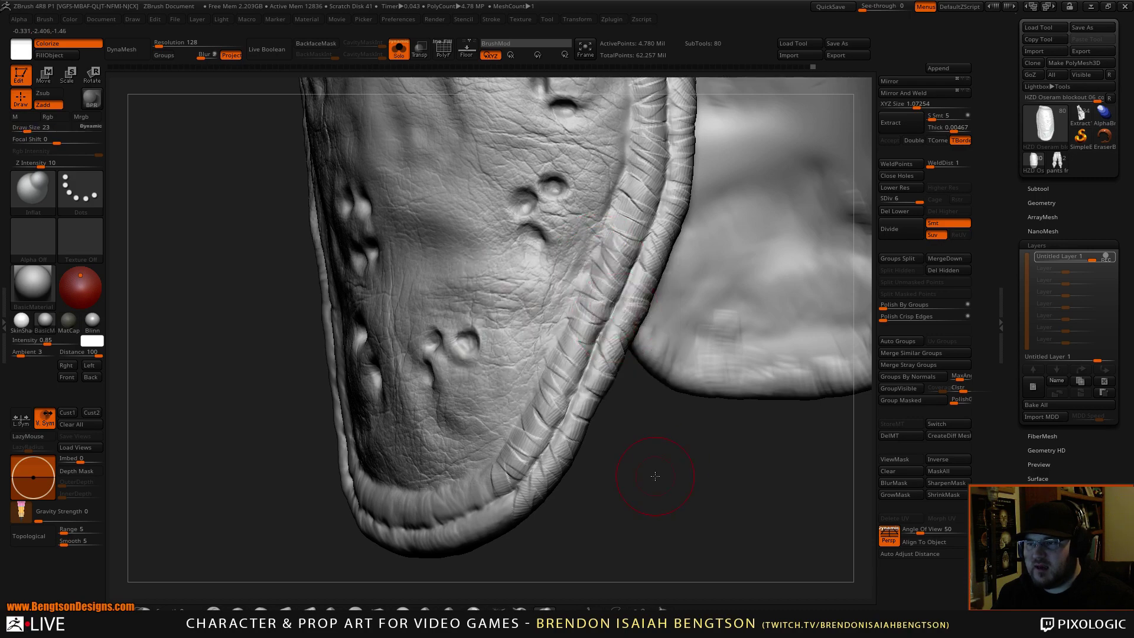
{"action": "mouse_move", "coordinate": [655, 476]}
{"action": "left_mouse_down"}
{"action": "mouse_move", "coordinate": [658, 486]}
{"action": "mouse_move", "coordinate": [668, 443]}
{"action": "left_mouse_up"}
{"action": "key", "text": "space"}
{"action": "left_click_drag", "start_coordinate": [670, 389], "coordinate": [662, 389]}
{"action": "left_click_drag", "start_coordinate": [701, 266], "coordinate": [714, 460], "text": "alt"}
{"action": "left_click_drag", "start_coordinate": [754, 339], "coordinate": [751, 313], "text": "alt"}
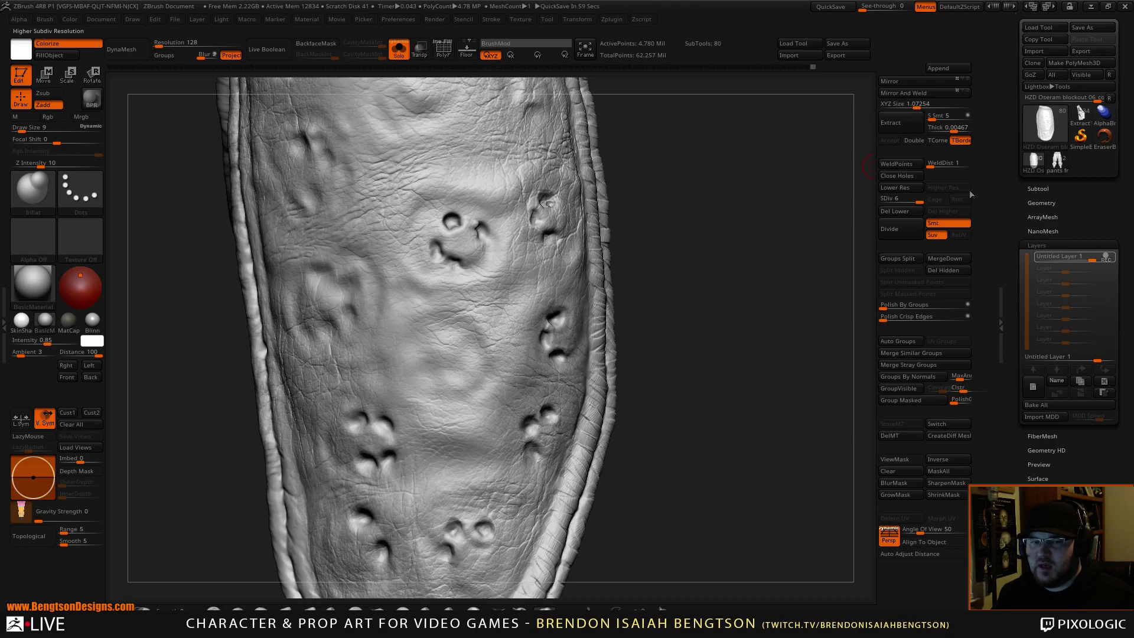
{"action": "mouse_move", "coordinate": [759, 344]}
{"action": "left_mouse_down"}
{"action": "mouse_move", "coordinate": [747, 337]}
{"action": "mouse_move", "coordinate": [754, 378]}
{"action": "mouse_move", "coordinate": [752, 331]}
{"action": "mouse_move", "coordinate": [743, 342]}
{"action": "left_mouse_up"}
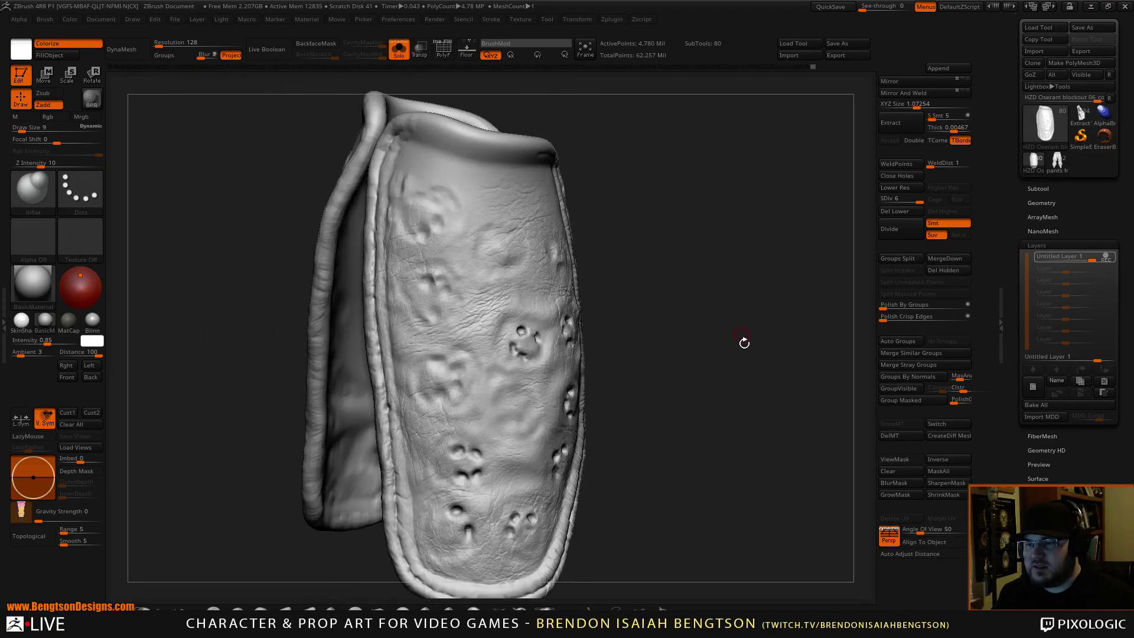
{"action": "mouse_move", "coordinate": [784, 393]}
{"action": "left_mouse_down", "text": "alt"}
{"action": "mouse_move", "coordinate": [735, 330]}
{"action": "mouse_move", "coordinate": [790, 403]}
{"action": "left_mouse_up", "text": "alt"}
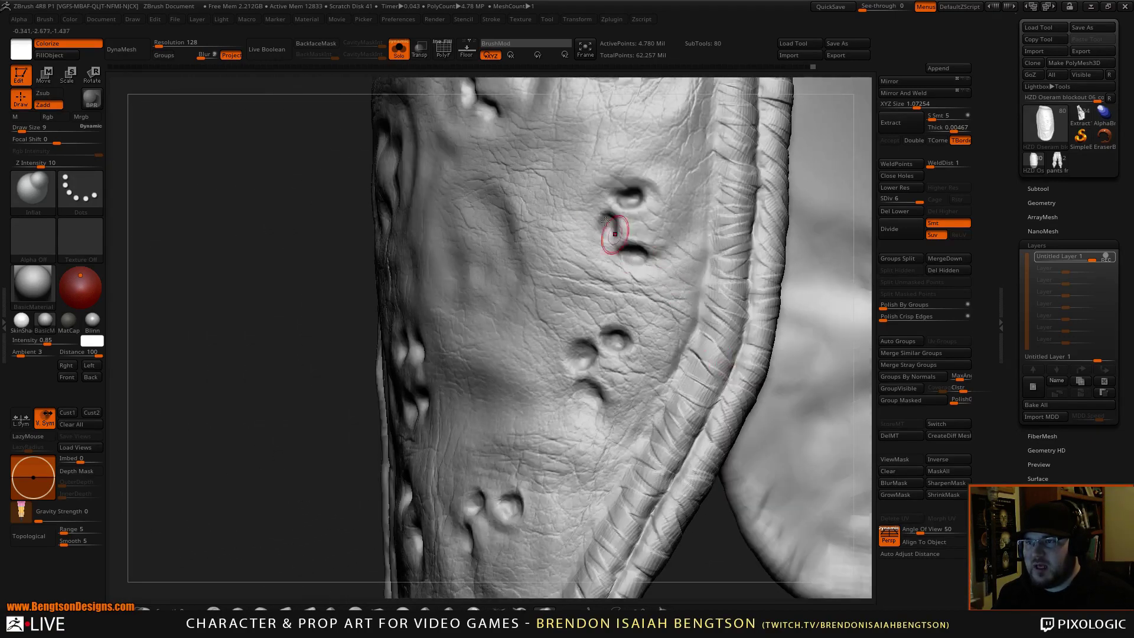
Step: Smooth the pinched bumps inside the lacing hole near the flap's edge, using draw size 3 at subdivision level 5
{"action": "right_click_drag", "start_coordinate": [615, 235], "coordinate": [582, 380], "text": "alt"}
{"action": "key", "text": "space"}
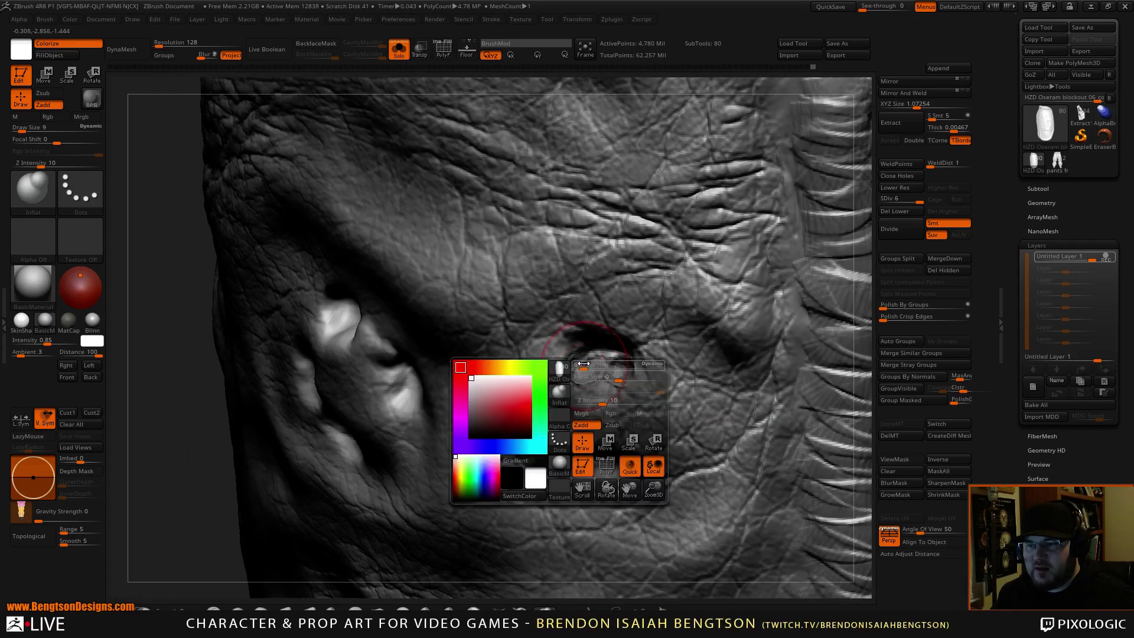
{"action": "left_click_drag", "start_coordinate": [585, 367], "coordinate": [580, 367]}
{"action": "left_click", "coordinate": [910, 200]}
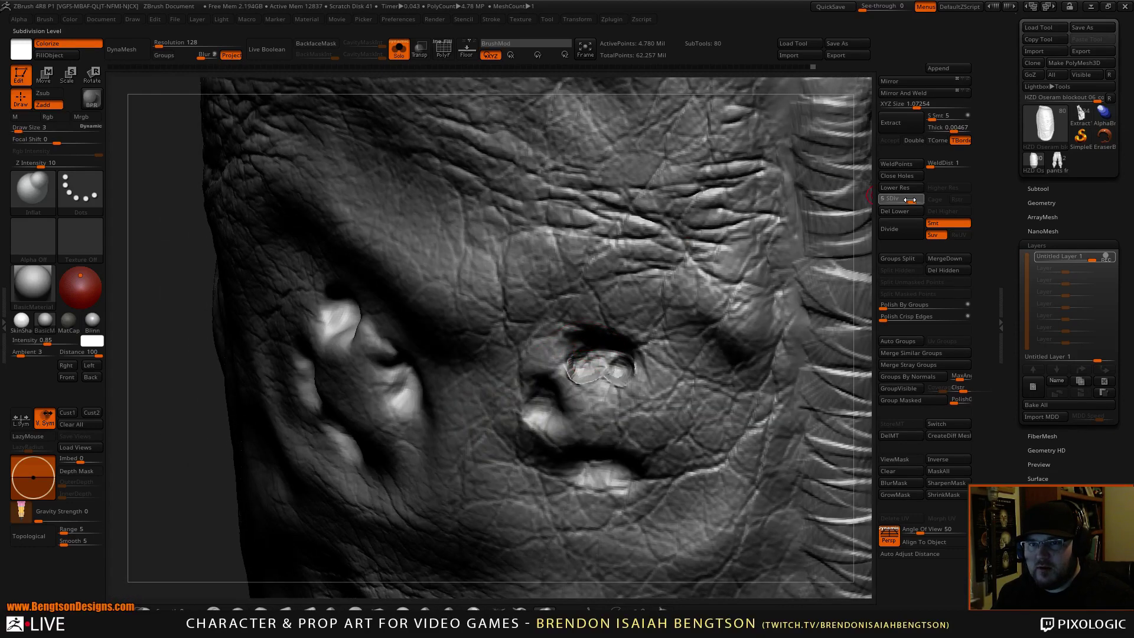
{"action": "left_click_drag", "start_coordinate": [903, 200], "coordinate": [905, 200]}
{"action": "mouse_move", "coordinate": [583, 381]}
{"action": "left_mouse_down", "text": "shift"}
{"action": "mouse_move", "coordinate": [592, 372]}
{"action": "mouse_move", "coordinate": [575, 371]}
{"action": "left_mouse_up", "text": "shift"}
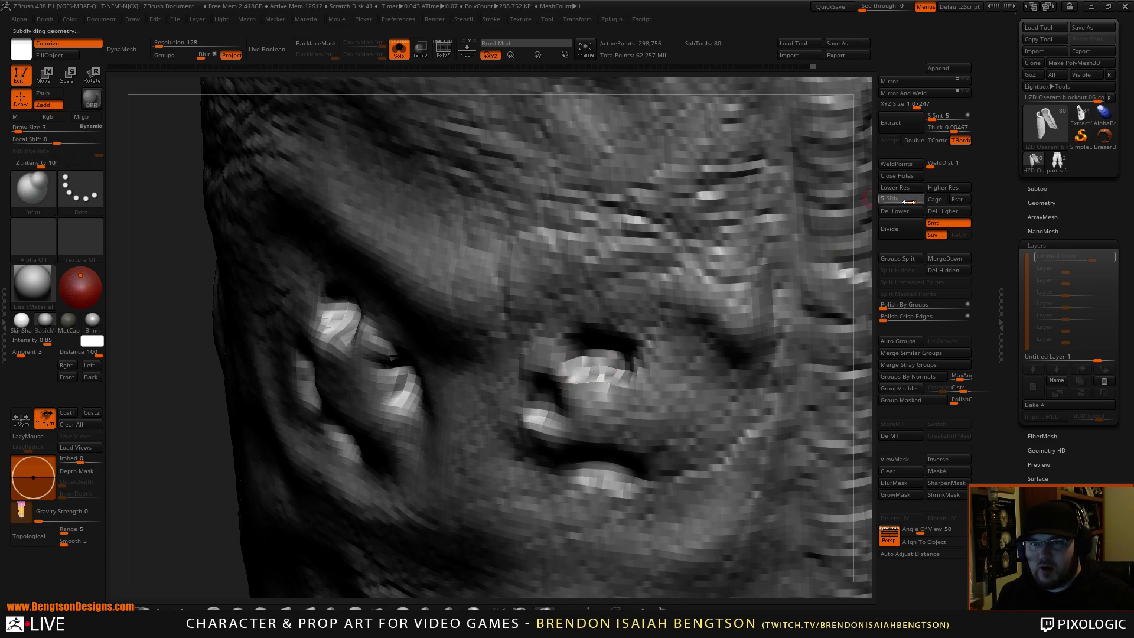
{"action": "key", "text": "ctrl+z"}
{"action": "left_click_drag", "start_coordinate": [577, 375], "coordinate": [582, 369], "text": "shift"}
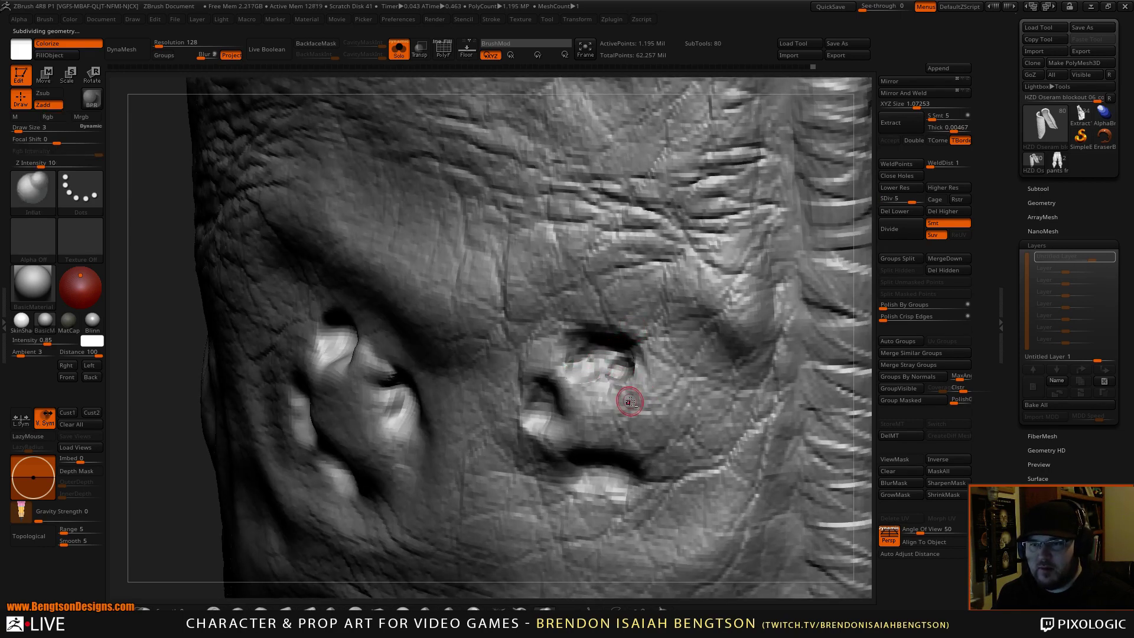
{"action": "mouse_move", "coordinate": [628, 392]}
{"action": "right_mouse_down"}
{"action": "mouse_move", "coordinate": [646, 362]}
{"action": "mouse_move", "coordinate": [609, 387]}
{"action": "right_mouse_up"}
{"action": "left_click_drag", "start_coordinate": [597, 387], "coordinate": [602, 381], "text": "shift"}
Step: Inspect the wrinkles over the whole flap, first isolated and then with the ring plates and laces shown
{"action": "right_click_drag", "start_coordinate": [584, 355], "coordinate": [597, 172], "text": "ctrl"}
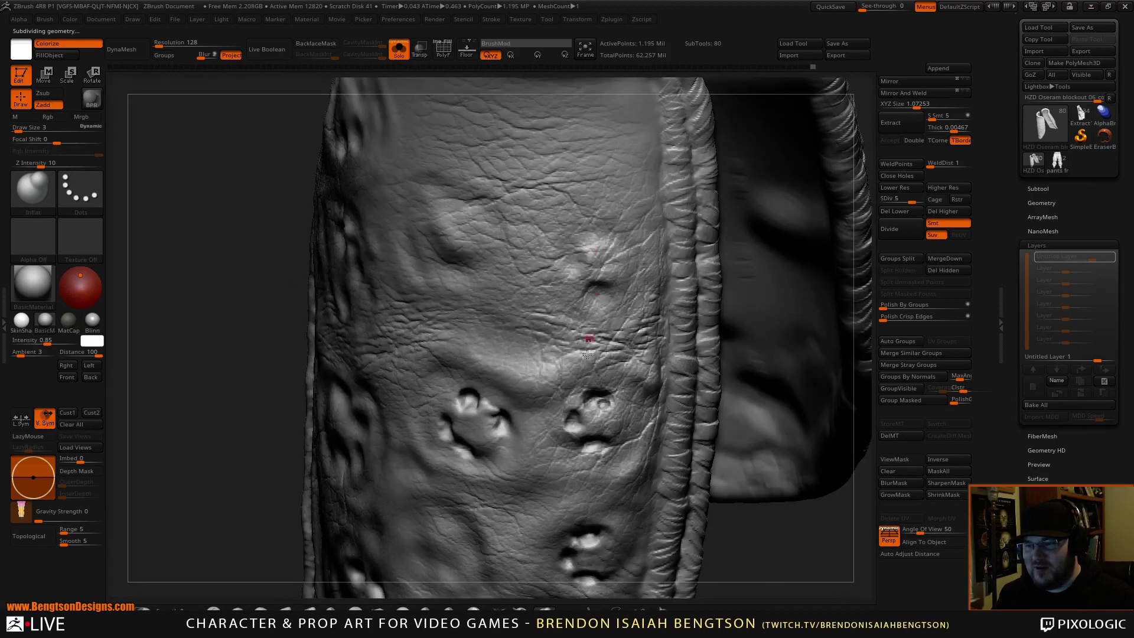
{"action": "right_click_drag", "start_coordinate": [583, 404], "coordinate": [558, 342]}
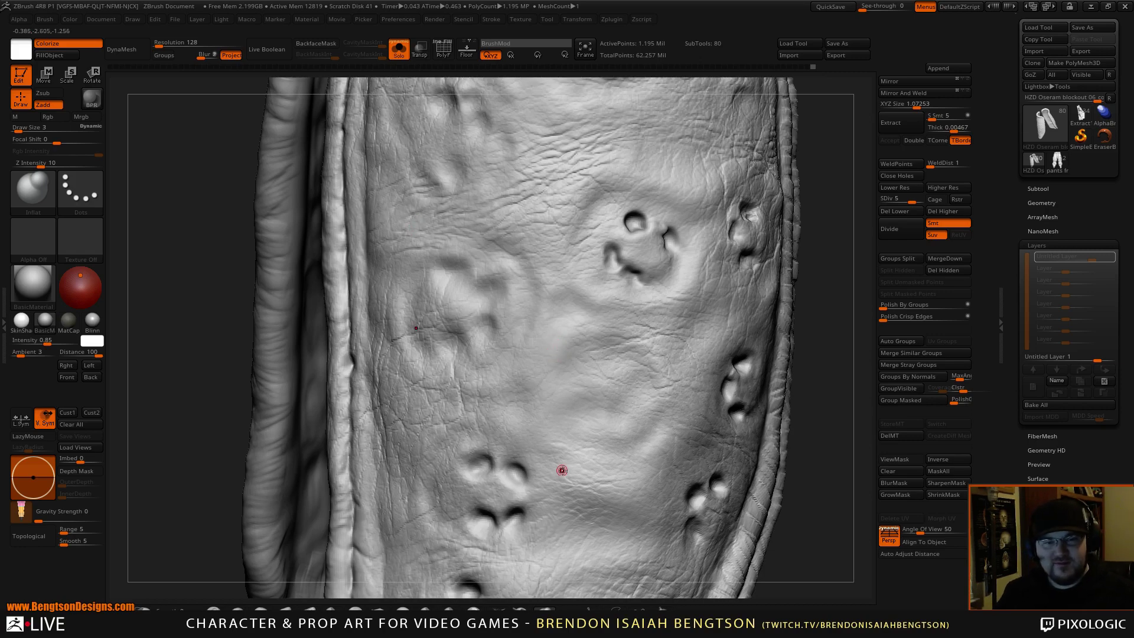
{"action": "mouse_move", "coordinate": [825, 274]}
{"action": "left_mouse_down"}
{"action": "mouse_move", "coordinate": [794, 289]}
{"action": "mouse_move", "coordinate": [815, 276]}
{"action": "mouse_move", "coordinate": [786, 266]}
{"action": "left_mouse_up"}
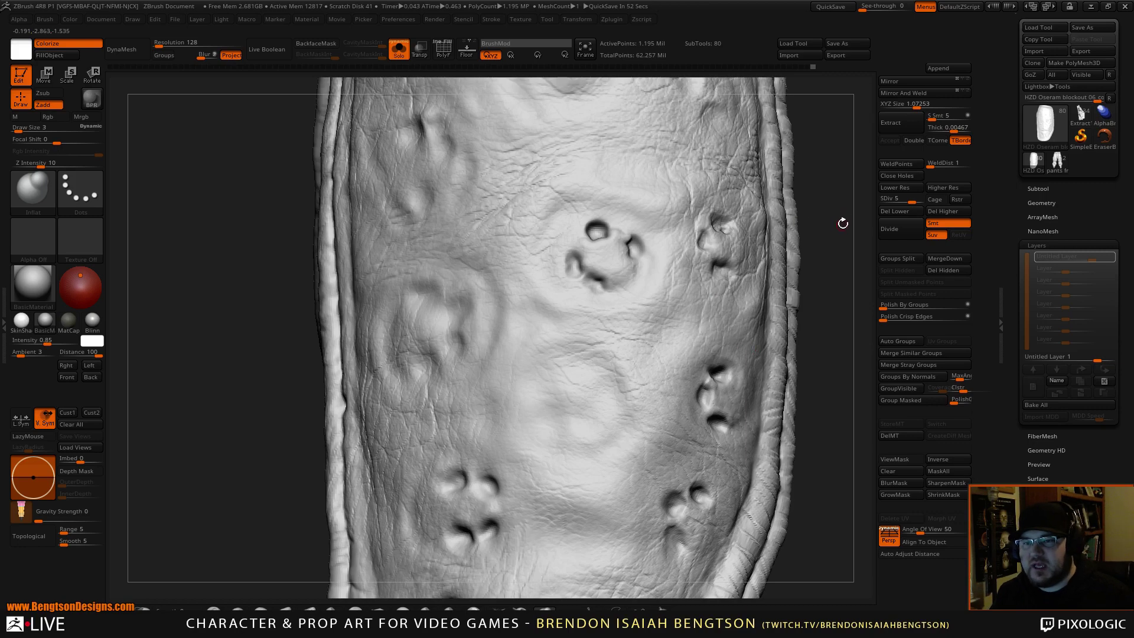
{"action": "mouse_move", "coordinate": [843, 223]}
{"action": "left_mouse_down"}
{"action": "mouse_move", "coordinate": [813, 246]}
{"action": "mouse_move", "coordinate": [832, 271]}
{"action": "mouse_move", "coordinate": [800, 231]}
{"action": "mouse_move", "coordinate": [762, 295]}
{"action": "mouse_move", "coordinate": [778, 357]}
{"action": "mouse_move", "coordinate": [771, 308]}
{"action": "left_mouse_up"}
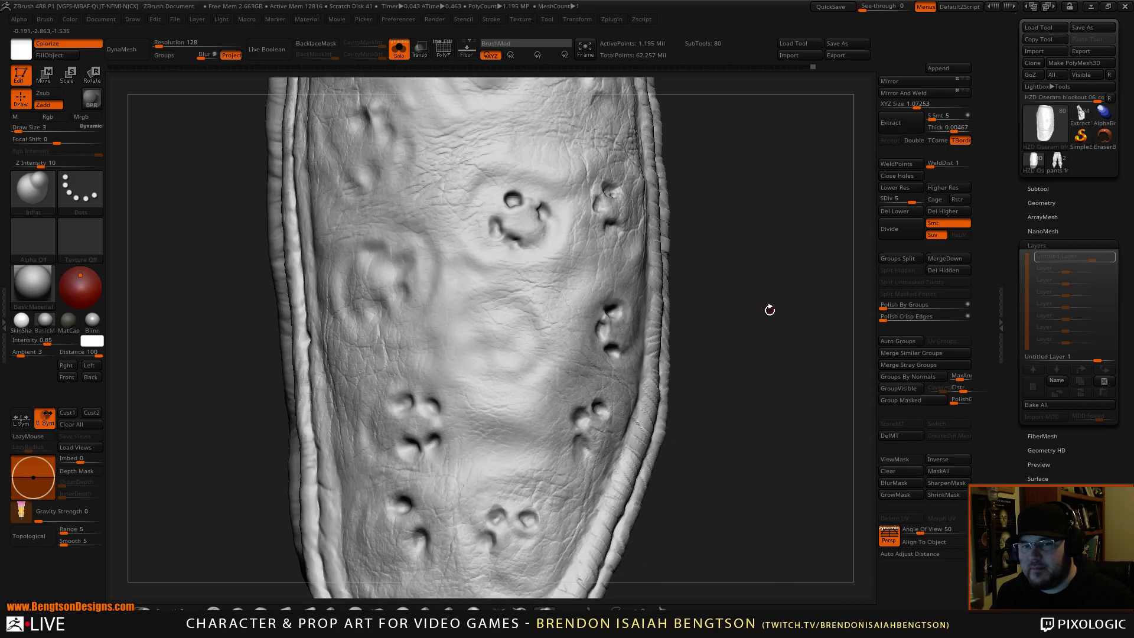
{"action": "left_click_drag", "start_coordinate": [781, 431], "coordinate": [763, 289], "text": "alt"}
{"action": "left_click_drag", "start_coordinate": [768, 334], "coordinate": [786, 413], "text": "alt"}
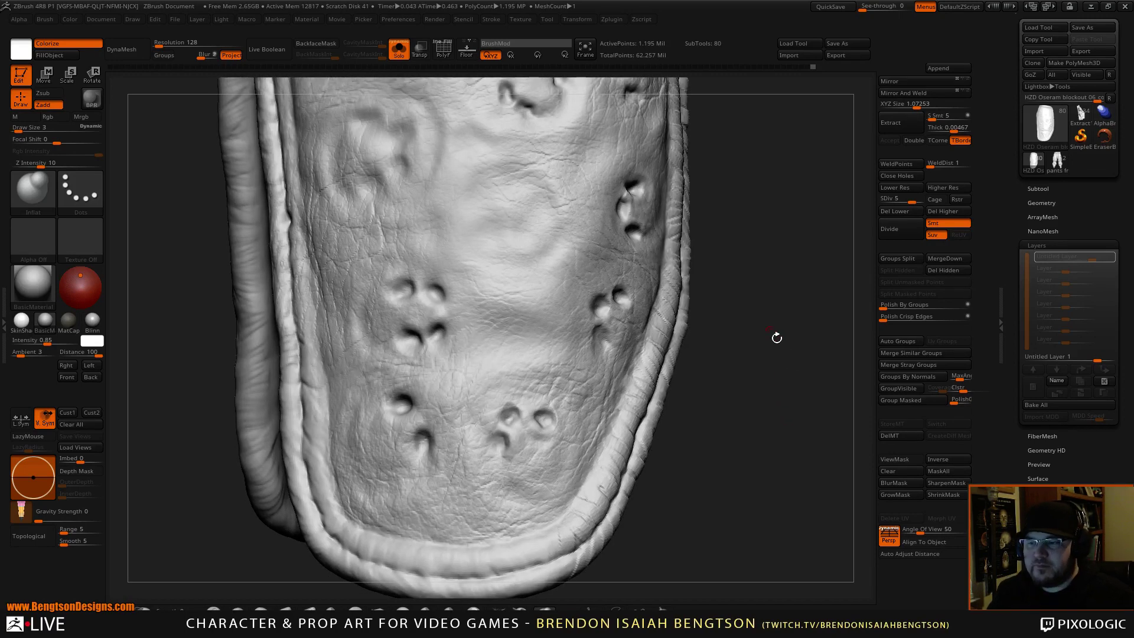
{"action": "left_click_drag", "start_coordinate": [775, 337], "coordinate": [792, 359]}
{"action": "key", "text": "alt+s"}
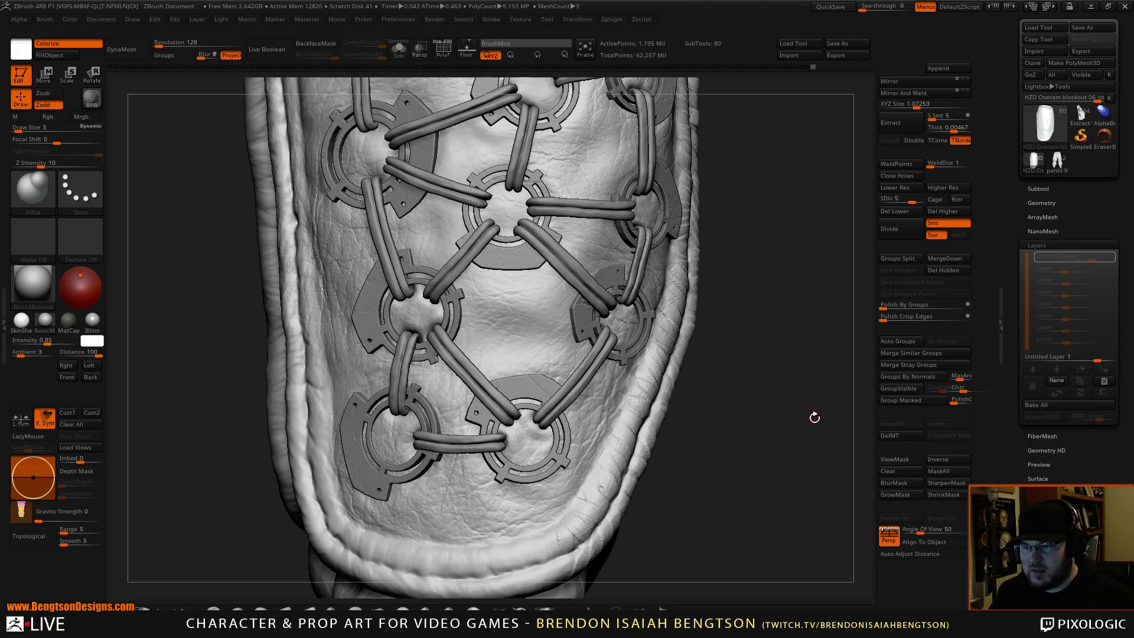
{"action": "left_click_drag", "start_coordinate": [813, 418], "coordinate": [788, 357]}
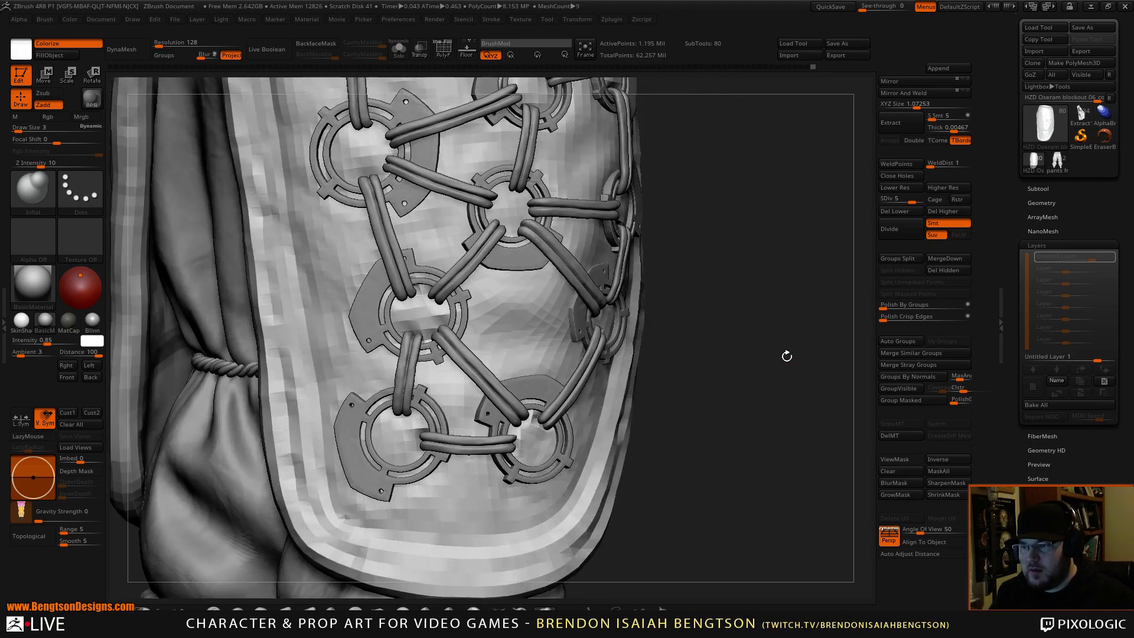
{"action": "left_click_drag", "start_coordinate": [775, 248], "coordinate": [732, 329], "text": "alt"}
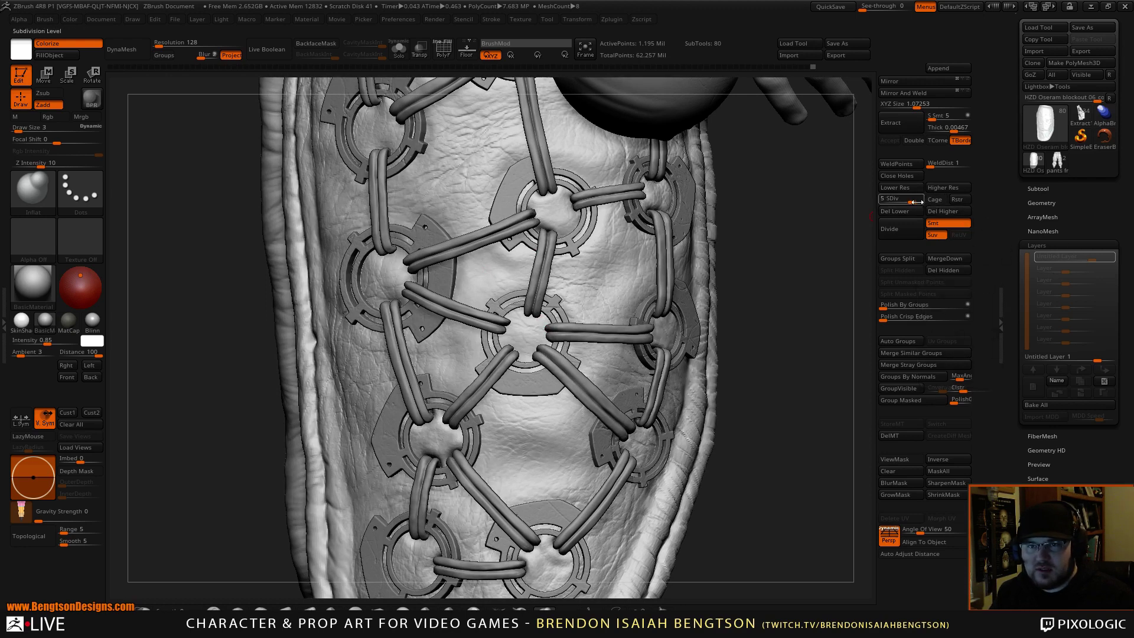
Step: Raise the leather flap to subdivision level 6 and rename its sculpt layer "char leath deets"
{"action": "left_click_drag", "start_coordinate": [913, 201], "coordinate": [956, 216]}
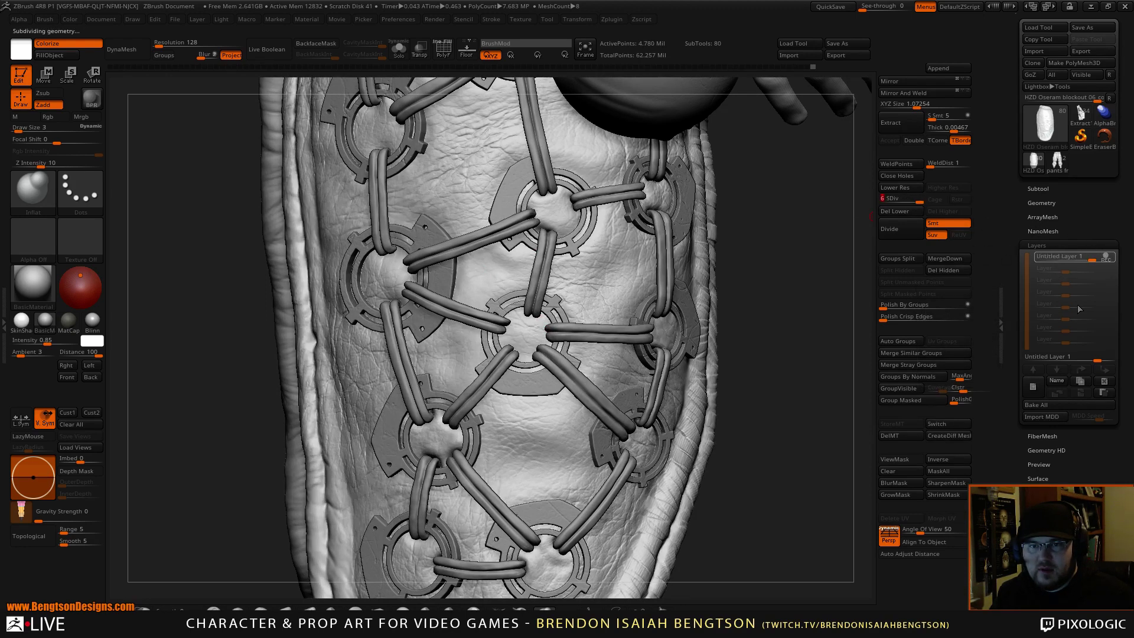
{"action": "left_click", "coordinate": [1057, 381]}
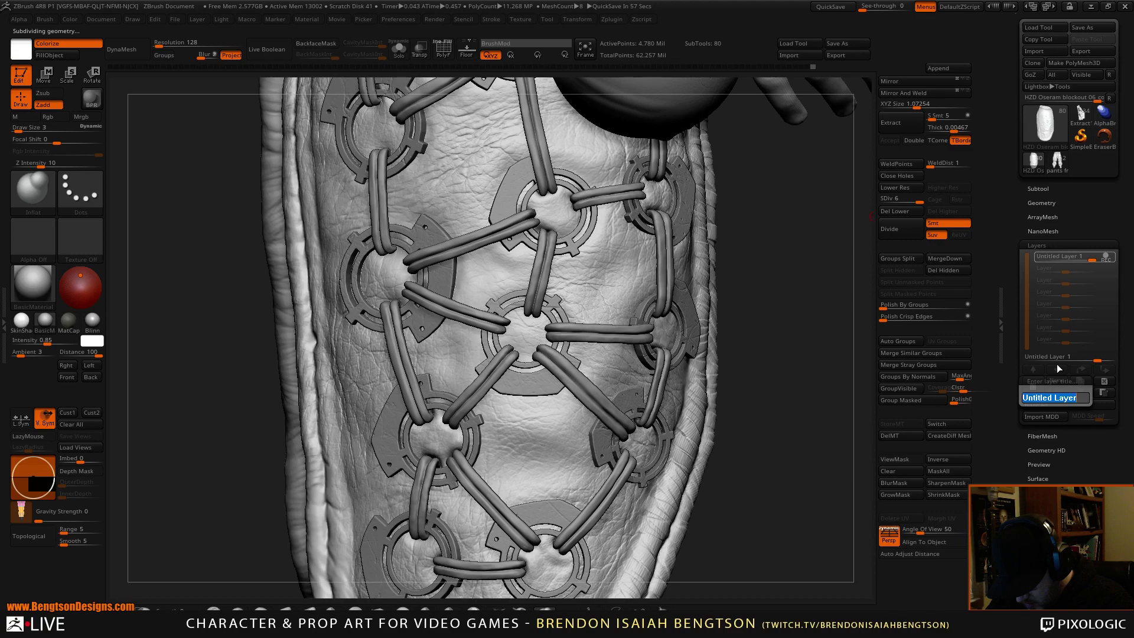
{"action": "type", "text": "char leath deets"}
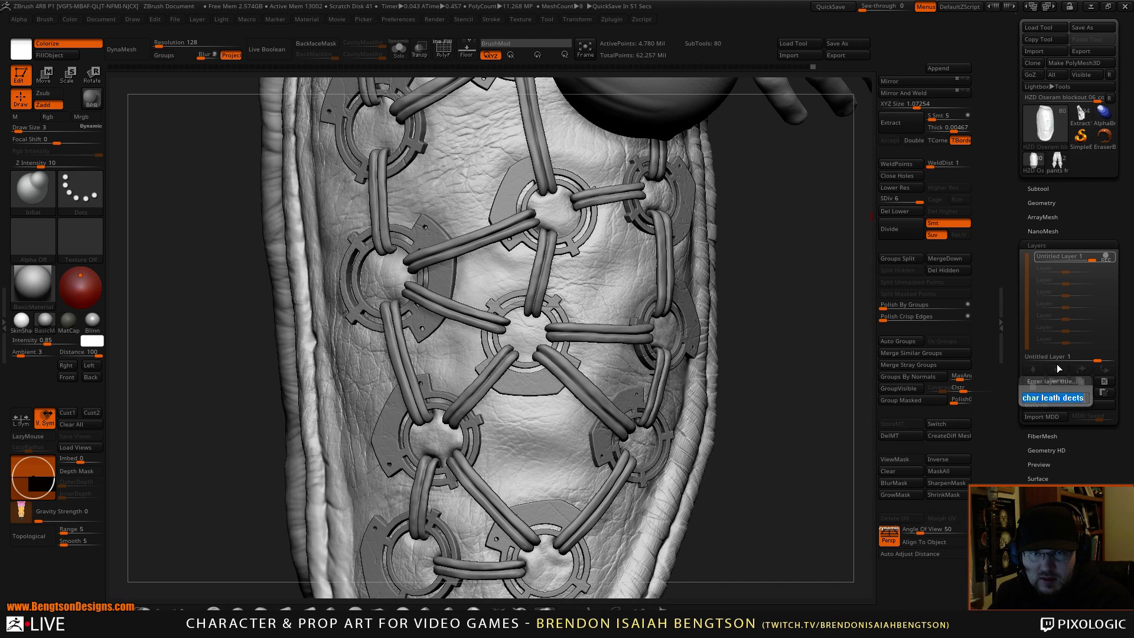
{"action": "key", "text": "Return"}
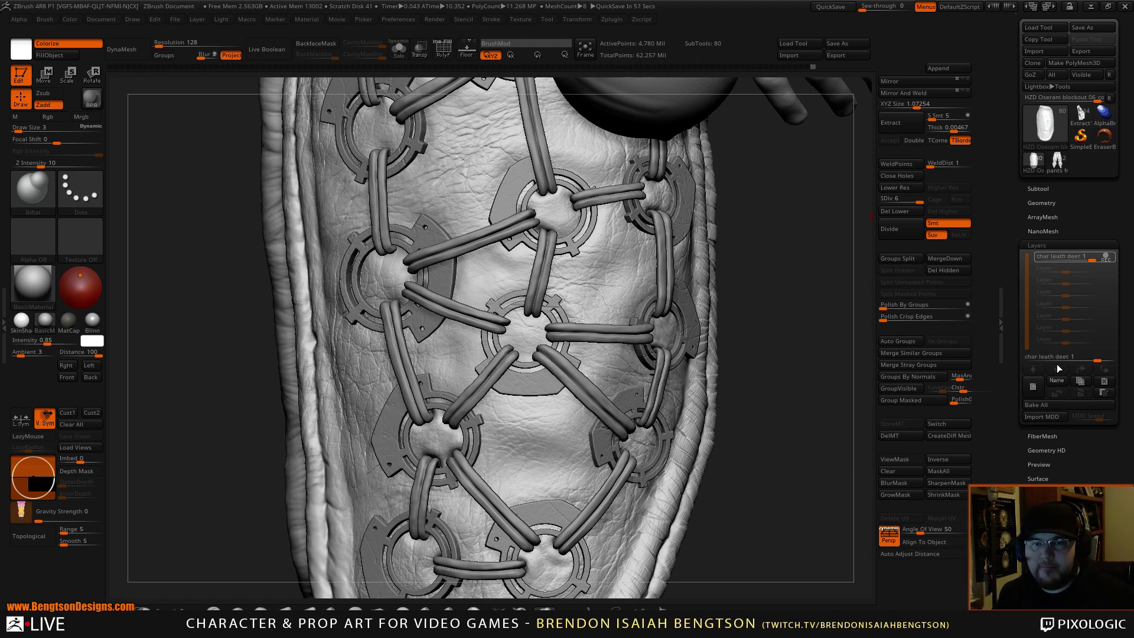
Step: Add a new sculpt layer to the leather flap and name it "stitch holes"
{"action": "left_click", "coordinate": [1033, 387]}
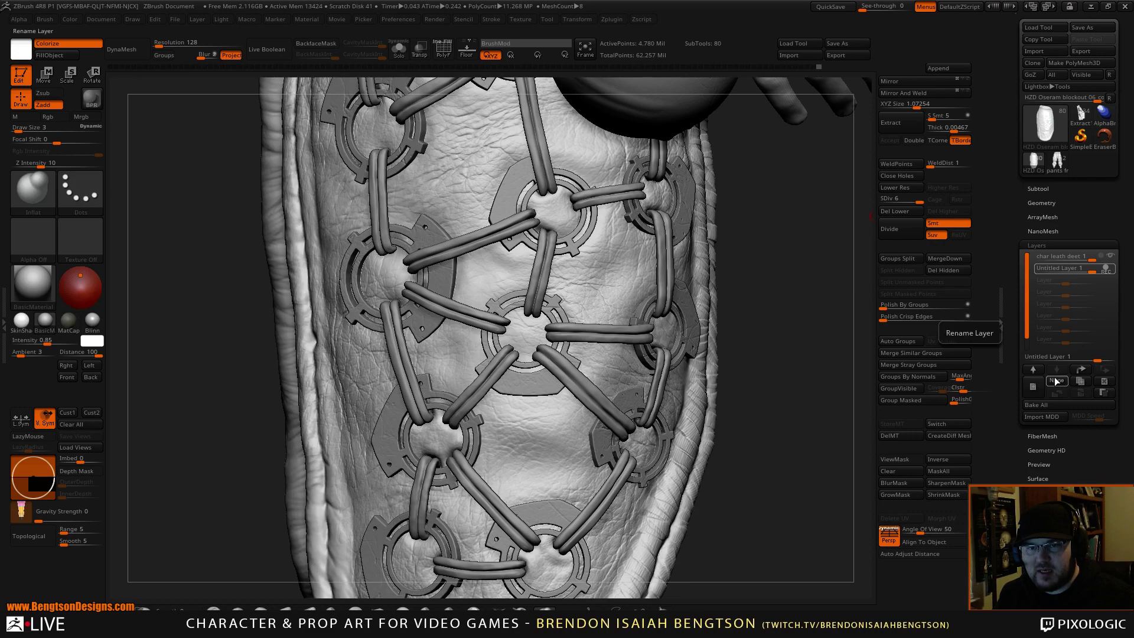
{"action": "left_click", "coordinate": [1058, 381]}
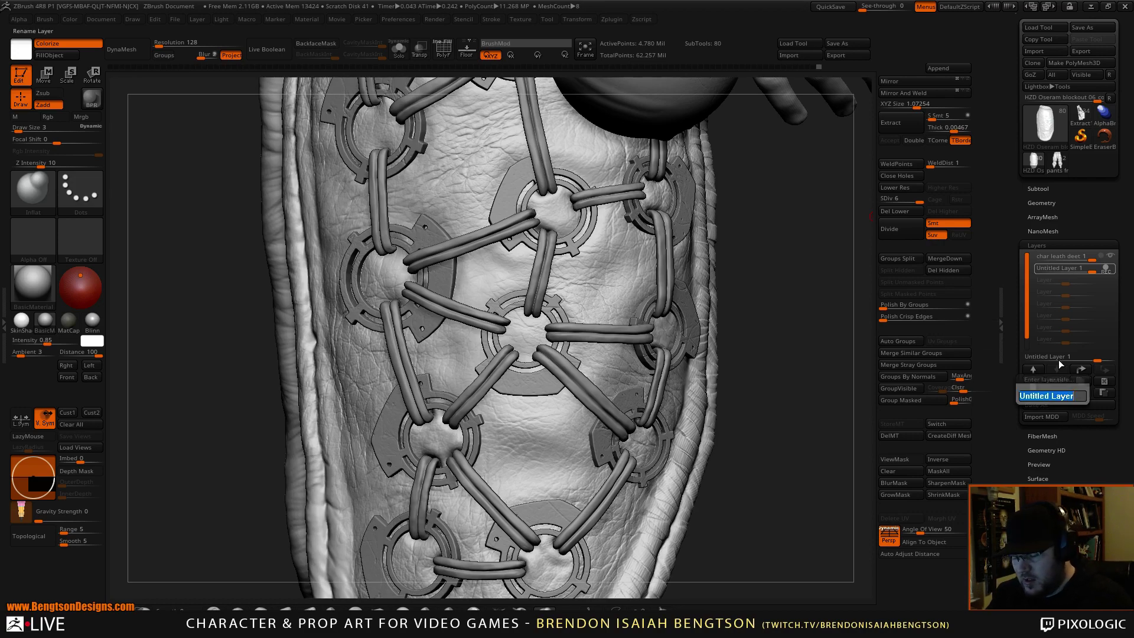
{"action": "type", "text": "stitch "}
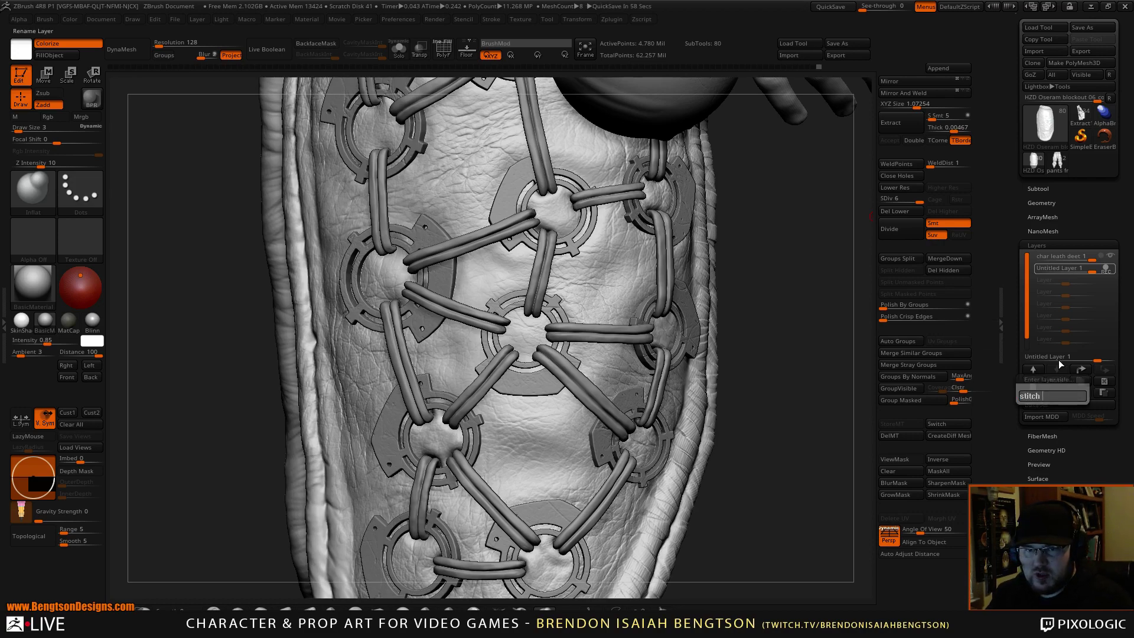
{"action": "type", "text": "holes"}
{"action": "key", "text": "Return"}
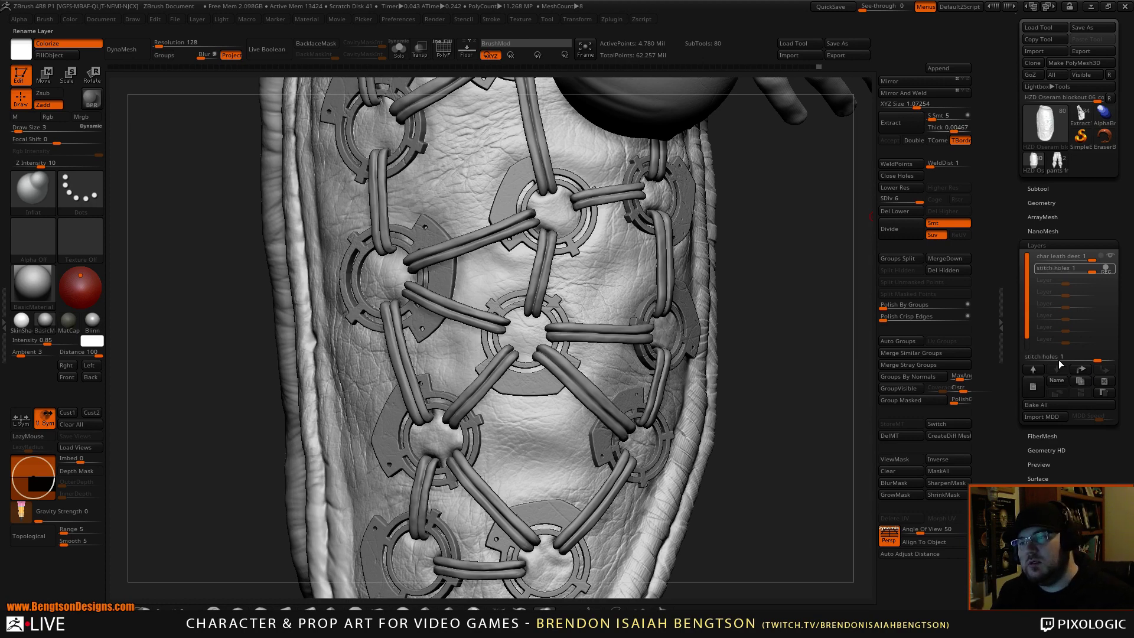
Step: Drop the leather flap to subdivision level 4 and choose the ClayBuildup brush with draw size 17
{"action": "left_click_drag", "start_coordinate": [815, 223], "coordinate": [821, 230]}
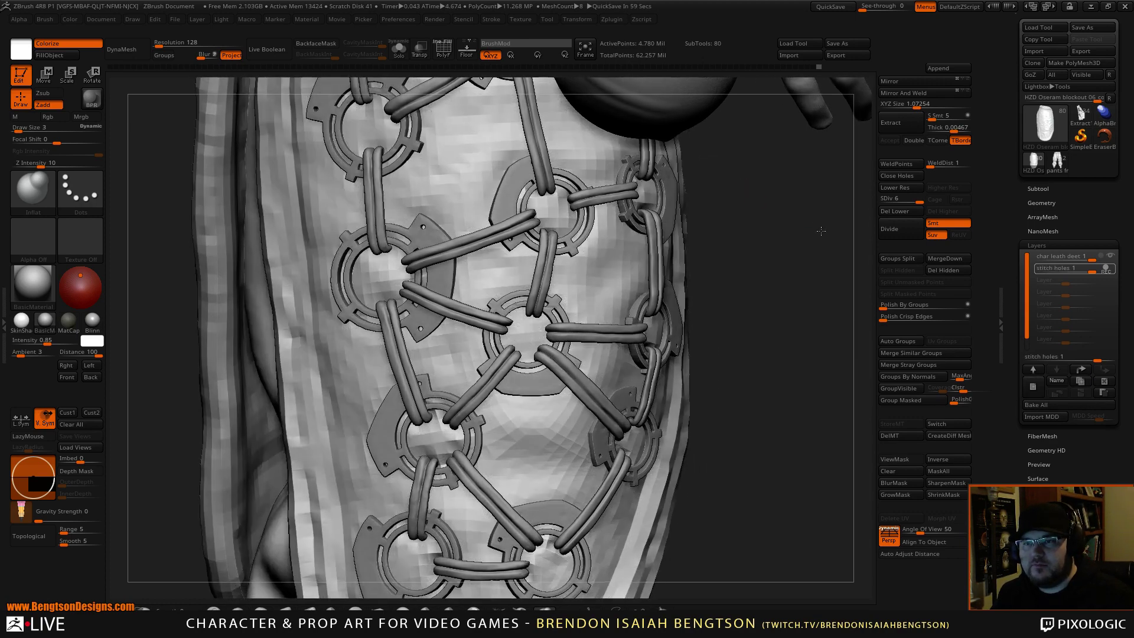
{"action": "left_click_drag", "start_coordinate": [920, 201], "coordinate": [907, 201]}
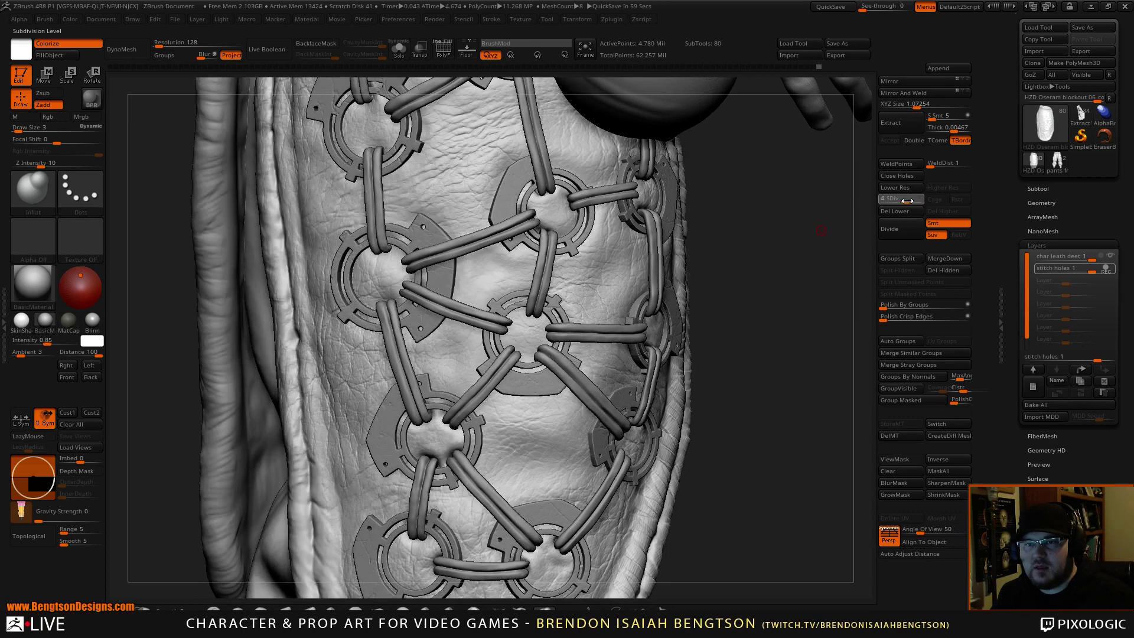
{"action": "key", "text": "b"}
{"action": "key", "text": "c"}
{"action": "key", "text": "b"}
{"action": "key", "text": "space"}
{"action": "left_click_drag", "start_coordinate": [403, 264], "coordinate": [411, 265]}
{"action": "left_click", "coordinate": [412, 264]}
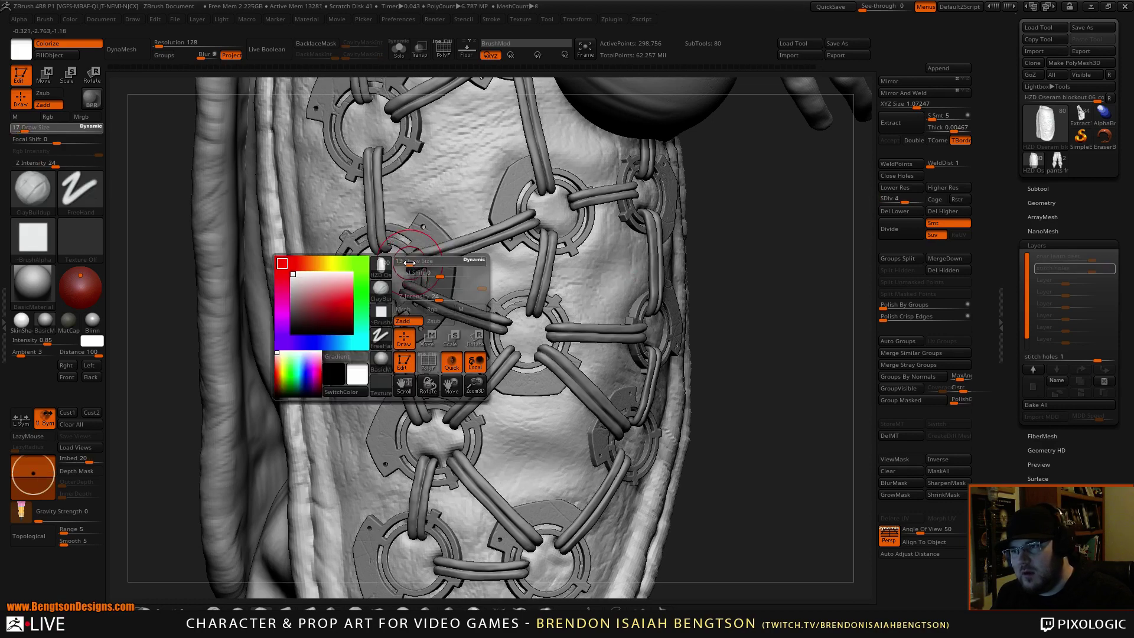
Step: Turn on transparency and sculpt the leather where the laces enter the central ring, using ClayBuildup at draw size 8
{"action": "mouse_move", "coordinate": [782, 292]}
{"action": "left_mouse_down"}
{"action": "mouse_move", "coordinate": [781, 321]}
{"action": "mouse_move", "coordinate": [785, 303]}
{"action": "mouse_move", "coordinate": [750, 303]}
{"action": "left_mouse_up"}
{"action": "key", "text": "shift+t"}
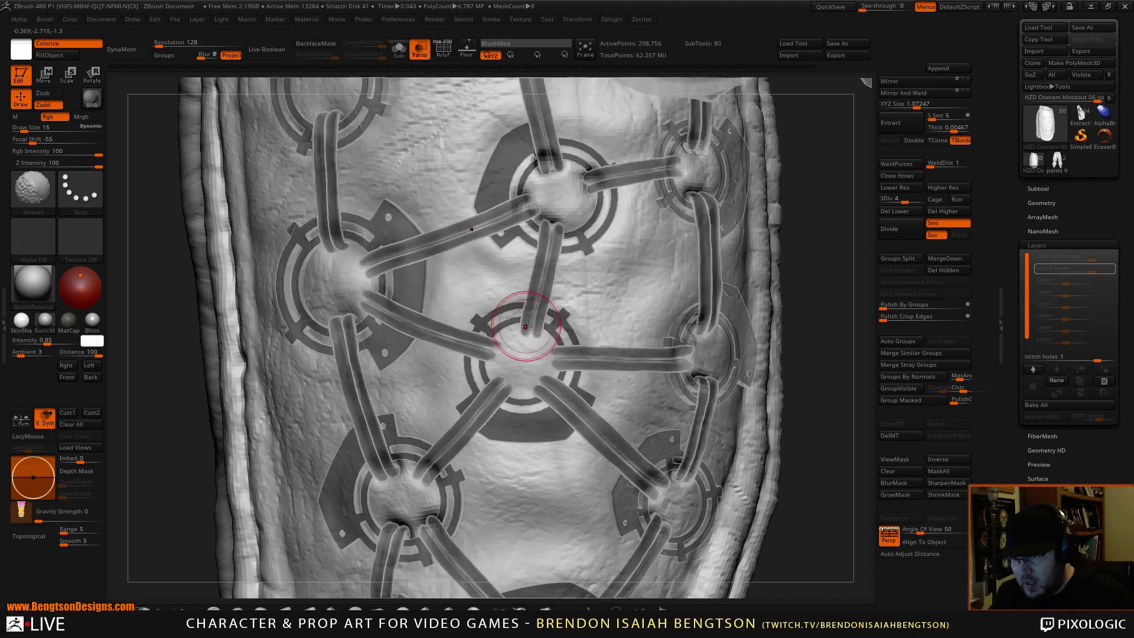
{"action": "key", "text": "space"}
{"action": "left_click_drag", "start_coordinate": [526, 323], "coordinate": [528, 327]}
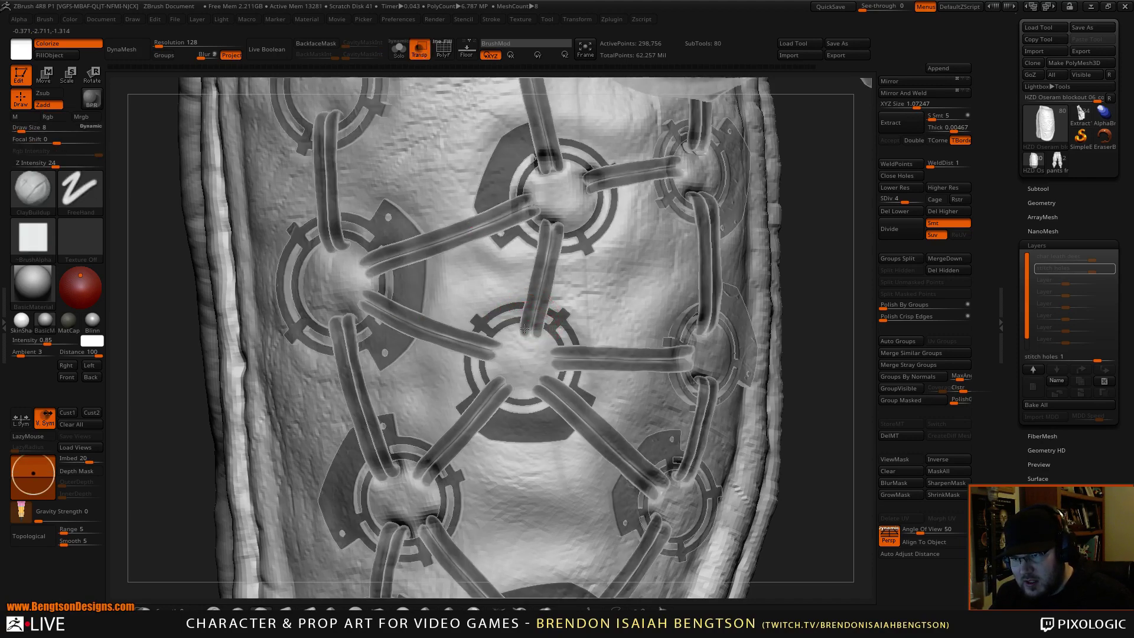
{"action": "mouse_move", "coordinate": [531, 331]}
{"action": "left_mouse_down"}
{"action": "mouse_move", "coordinate": [519, 337]}
{"action": "mouse_move", "coordinate": [565, 359]}
{"action": "mouse_move", "coordinate": [554, 357]}
{"action": "left_mouse_up"}
{"action": "mouse_move", "coordinate": [554, 354]}
{"action": "left_mouse_down"}
{"action": "mouse_move", "coordinate": [564, 343]}
{"action": "mouse_move", "coordinate": [540, 389]}
{"action": "mouse_move", "coordinate": [503, 388]}
{"action": "left_mouse_up"}
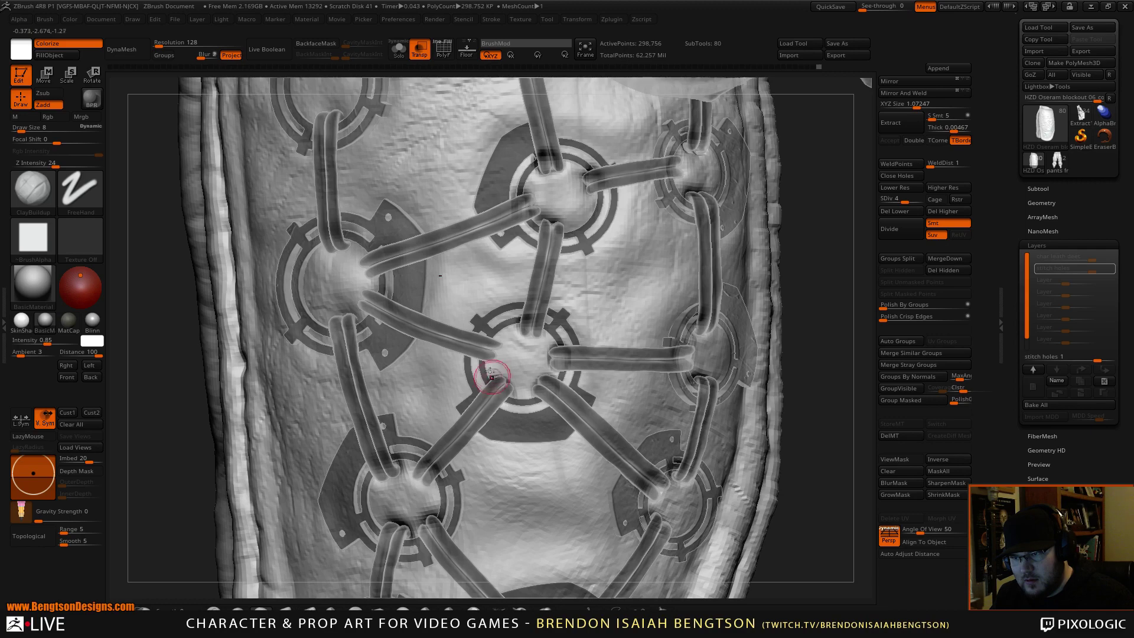
{"action": "left_click_drag", "start_coordinate": [490, 349], "coordinate": [485, 355]}
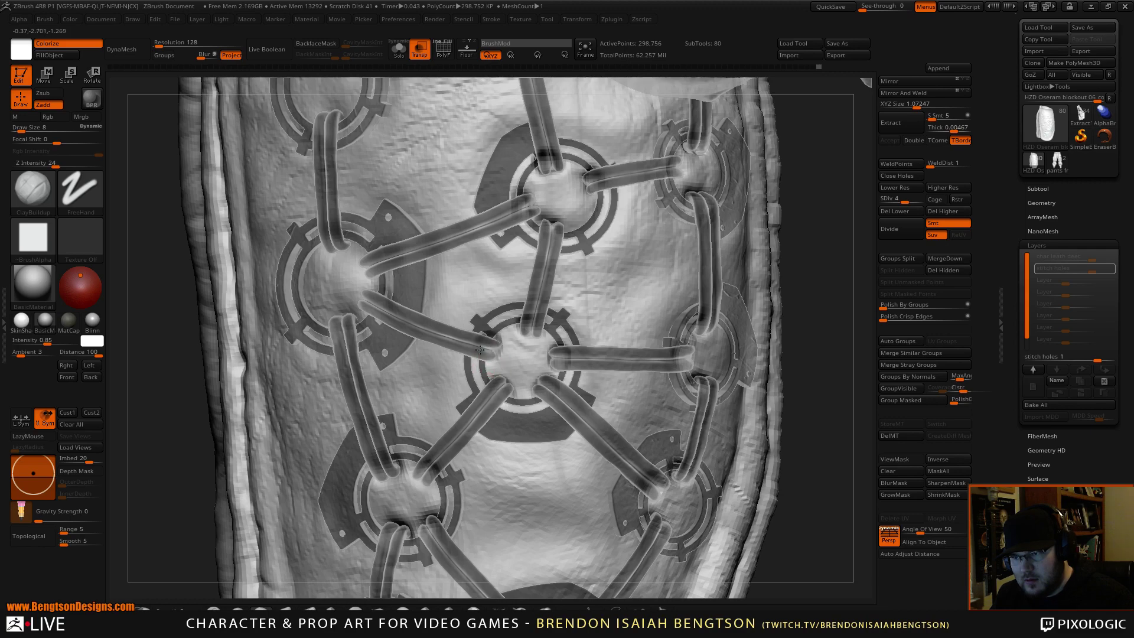
{"action": "left_click_drag", "start_coordinate": [489, 354], "coordinate": [501, 348]}
Step: Shape the leather across the middle of the central ring with ClayBuildup at draw size 11
{"action": "key", "text": "space"}
{"action": "left_click_drag", "start_coordinate": [498, 339], "coordinate": [525, 348]}
{"action": "mouse_move", "coordinate": [524, 345]}
{"action": "left_mouse_down"}
{"action": "mouse_move", "coordinate": [502, 332]}
{"action": "mouse_move", "coordinate": [522, 349]}
{"action": "mouse_move", "coordinate": [521, 396]}
{"action": "mouse_move", "coordinate": [526, 362]}
{"action": "left_mouse_up"}
{"action": "left_click_drag", "start_coordinate": [531, 358], "coordinate": [540, 370]}
{"action": "mouse_move", "coordinate": [546, 360]}
{"action": "left_mouse_down"}
{"action": "mouse_move", "coordinate": [552, 341]}
{"action": "mouse_move", "coordinate": [487, 365]}
{"action": "mouse_move", "coordinate": [517, 370]}
{"action": "left_mouse_up"}
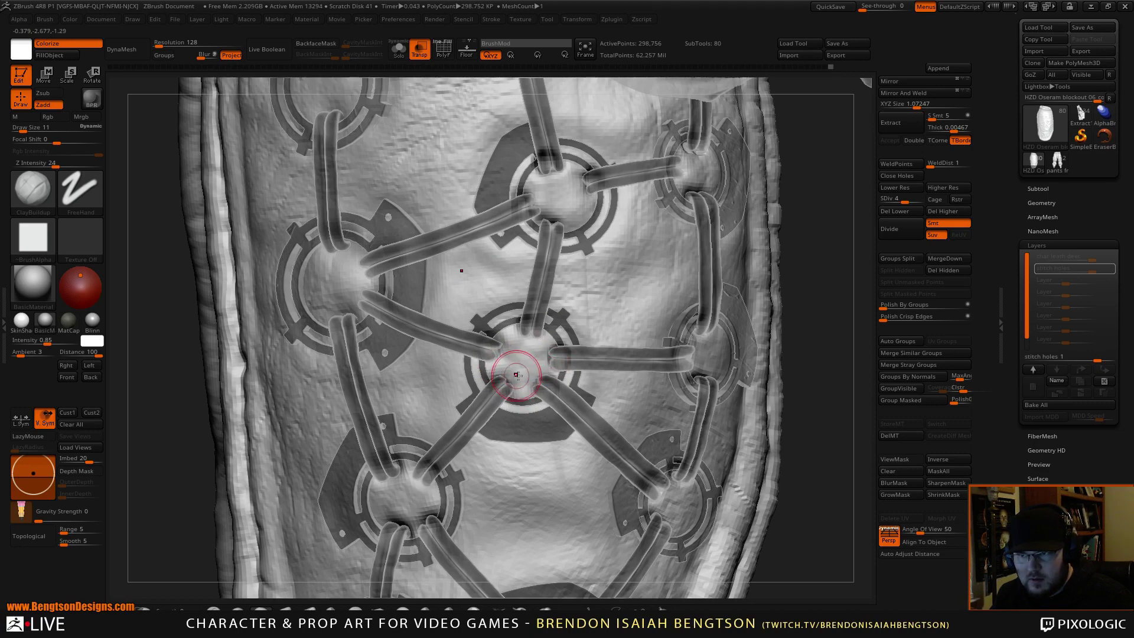
Step: Return the flap to subdivision level 6, turn off transparency, and inspect the laced leather up close and from a distance
{"action": "left_click", "coordinate": [925, 189]}
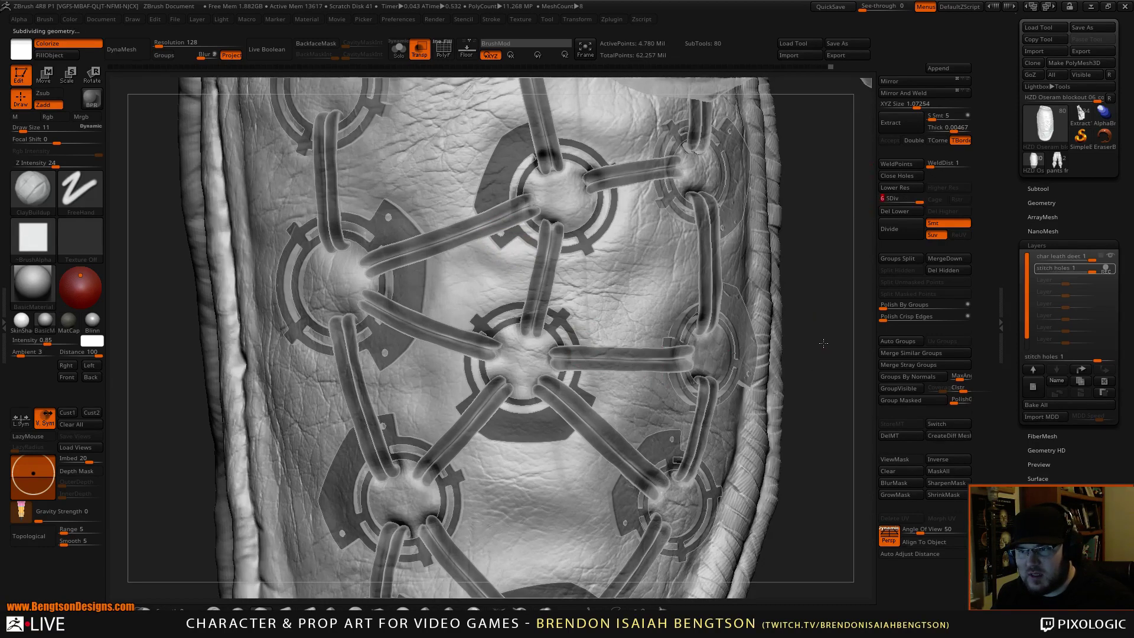
{"action": "left_click_drag", "start_coordinate": [823, 343], "coordinate": [802, 207], "text": "alt"}
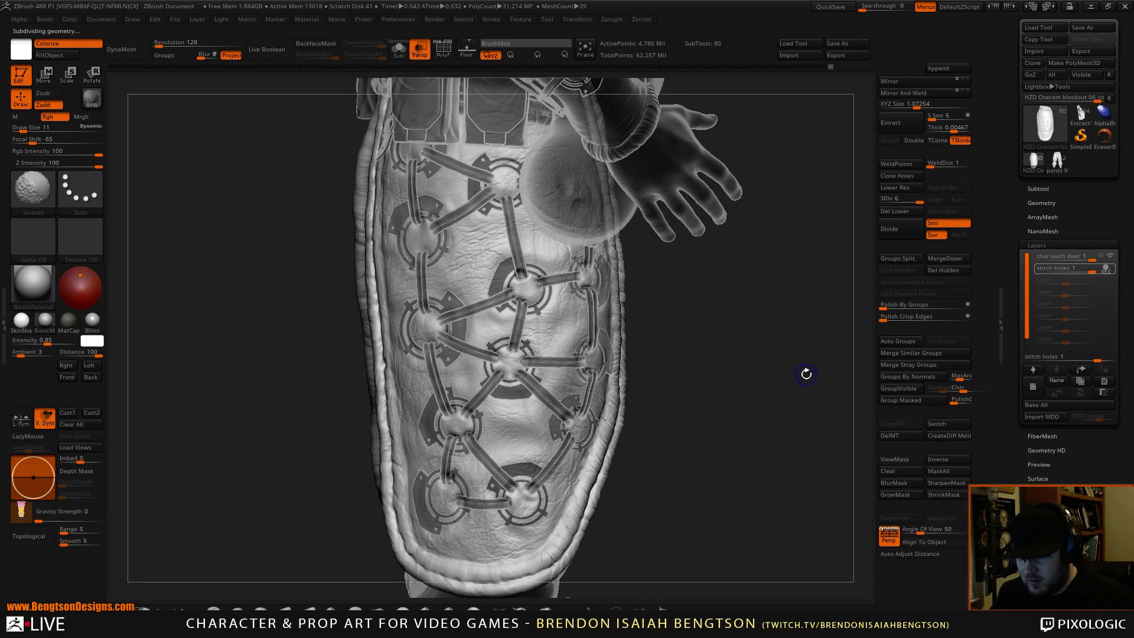
{"action": "key", "text": "shift+t"}
{"action": "left_click_drag", "start_coordinate": [810, 390], "coordinate": [804, 383]}
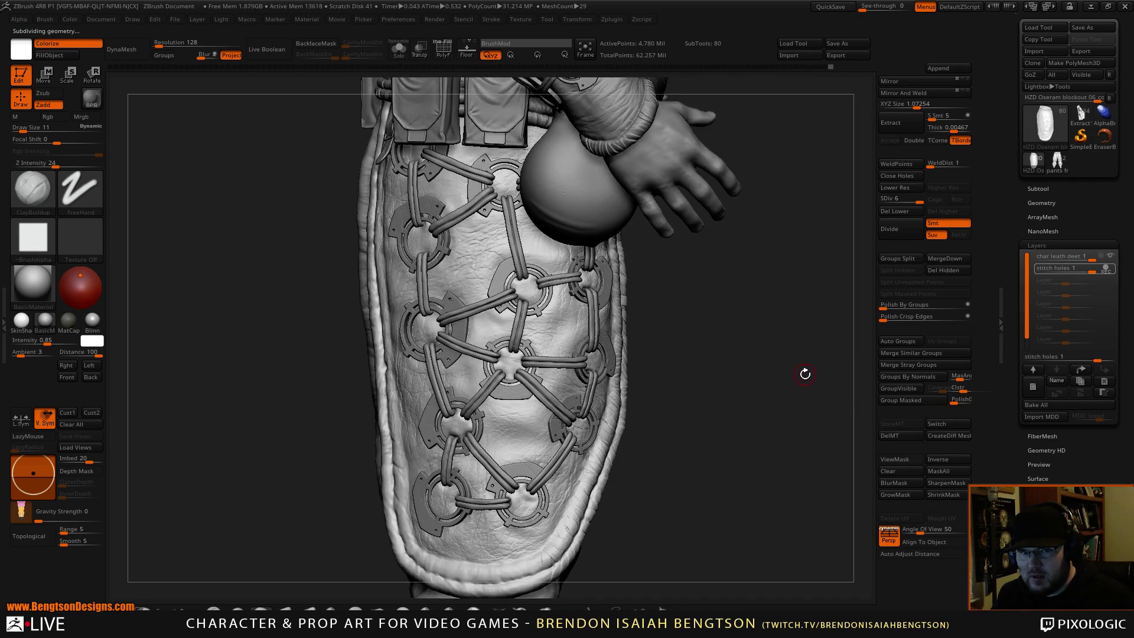
{"action": "left_click_drag", "start_coordinate": [800, 362], "coordinate": [822, 416], "text": "alt"}
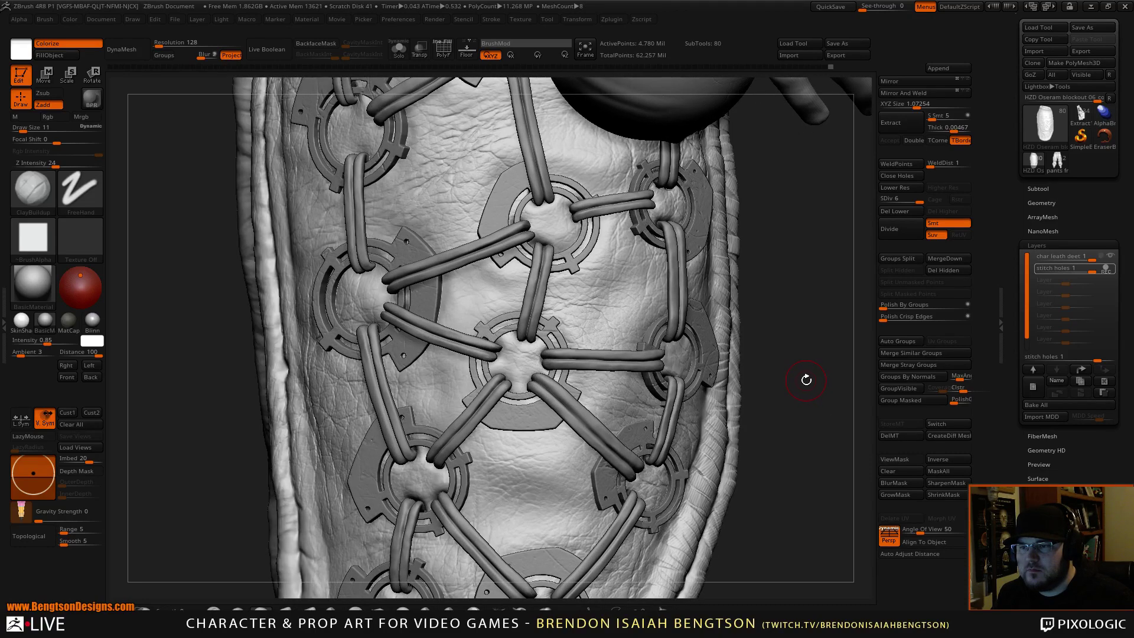
{"action": "left_click_drag", "start_coordinate": [812, 333], "coordinate": [819, 366], "text": "alt"}
Step: Rework the leather between the lace ends in the central ring at subdivision level 4, using ClayBuildup at draw size 6
{"action": "left_click_drag", "start_coordinate": [916, 200], "coordinate": [902, 199]}
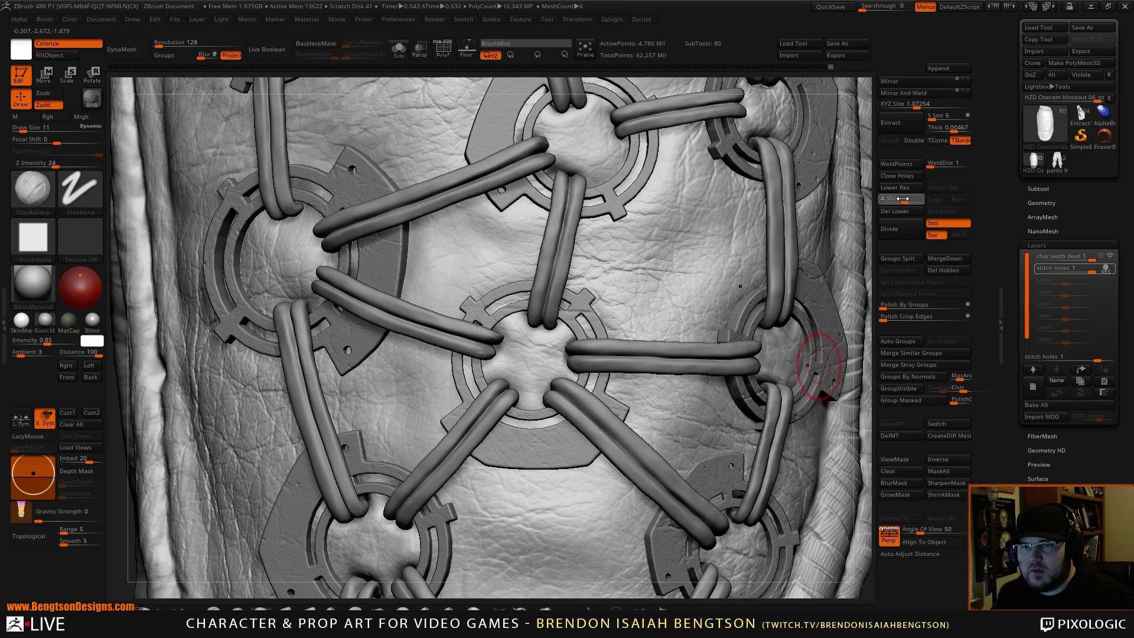
{"action": "key", "text": "space"}
{"action": "left_click", "coordinate": [559, 340]}
{"action": "mouse_move", "coordinate": [557, 353]}
{"action": "left_mouse_down"}
{"action": "mouse_move", "coordinate": [564, 367]}
{"action": "mouse_move", "coordinate": [553, 355]}
{"action": "mouse_move", "coordinate": [555, 369]}
{"action": "left_mouse_up"}
{"action": "mouse_move", "coordinate": [505, 338]}
{"action": "left_mouse_down"}
{"action": "mouse_move", "coordinate": [498, 356]}
{"action": "mouse_move", "coordinate": [511, 336]}
{"action": "left_mouse_up"}
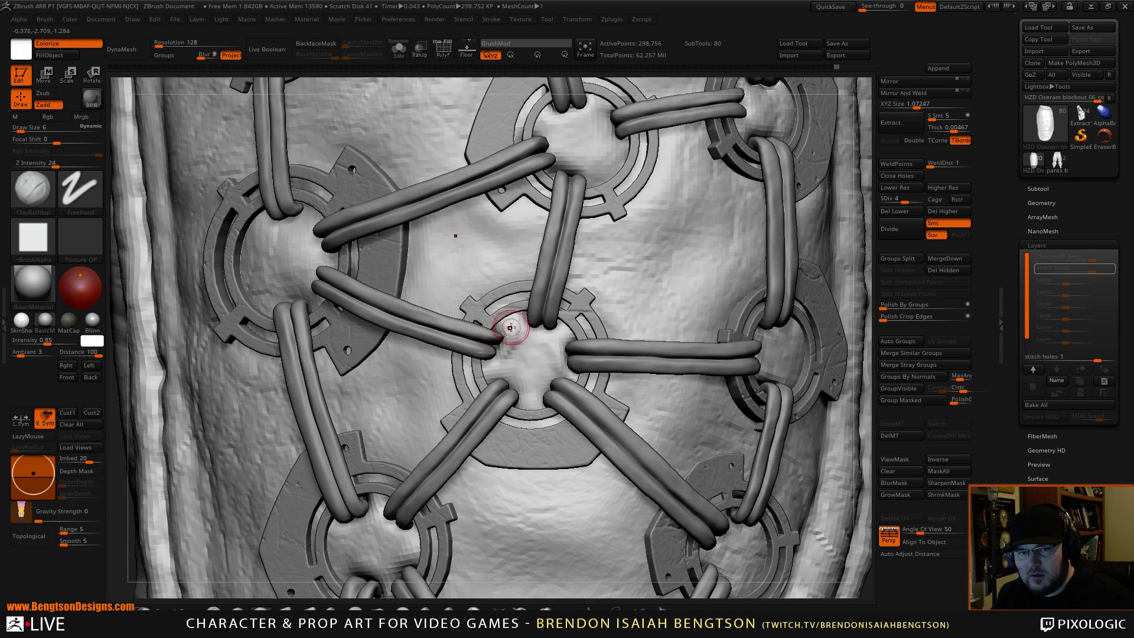
{"action": "right_click_drag", "start_coordinate": [504, 322], "coordinate": [526, 338]}
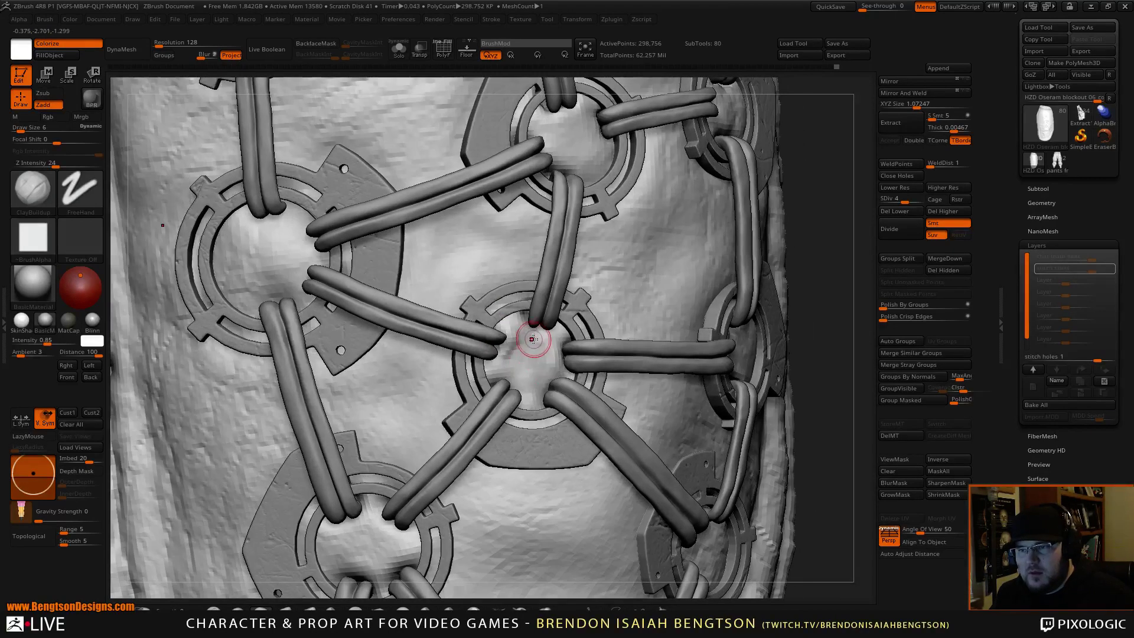
{"action": "left_click_drag", "start_coordinate": [530, 339], "coordinate": [527, 331]}
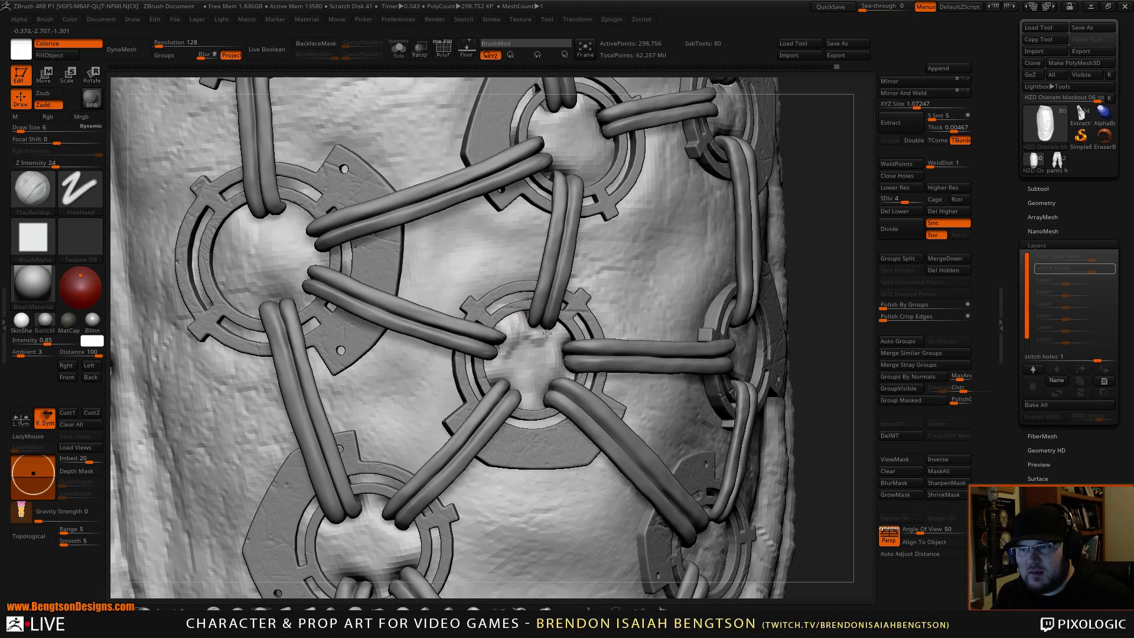
{"action": "mouse_move", "coordinate": [531, 342]}
{"action": "left_mouse_down"}
{"action": "mouse_move", "coordinate": [542, 355]}
{"action": "mouse_move", "coordinate": [512, 355]}
{"action": "left_mouse_up"}
{"action": "right_click_drag", "start_coordinate": [534, 379], "coordinate": [503, 377]}
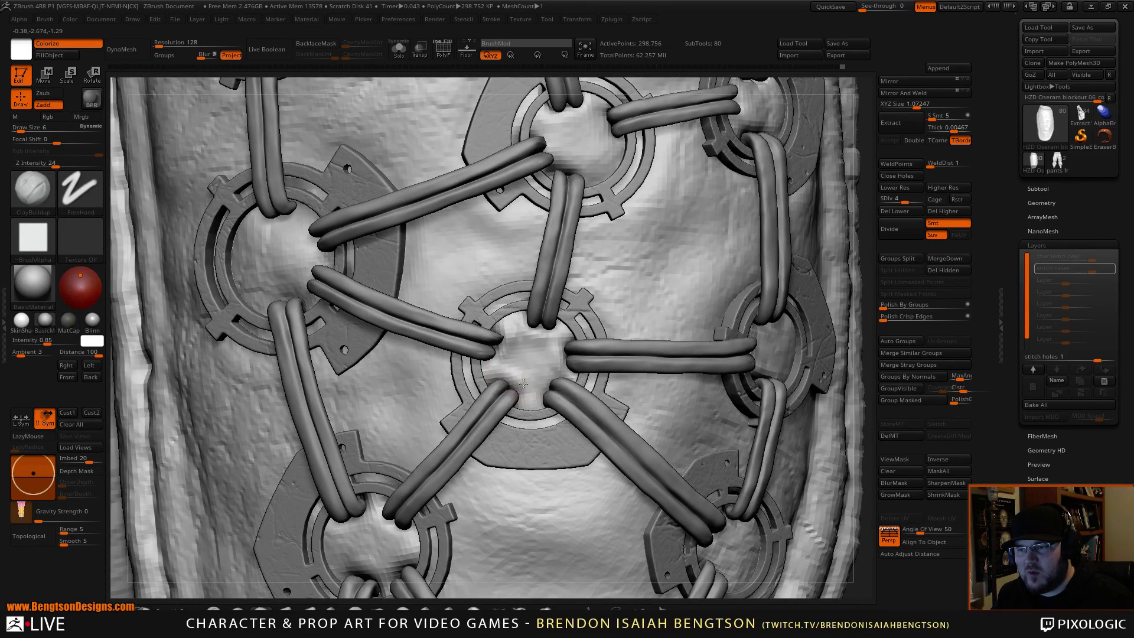
{"action": "mouse_move", "coordinate": [524, 384]}
{"action": "left_mouse_down"}
{"action": "mouse_move", "coordinate": [526, 407]}
{"action": "mouse_move", "coordinate": [500, 366]}
{"action": "mouse_move", "coordinate": [532, 369]}
{"action": "mouse_move", "coordinate": [543, 391]}
{"action": "mouse_move", "coordinate": [544, 378]}
{"action": "left_mouse_up"}
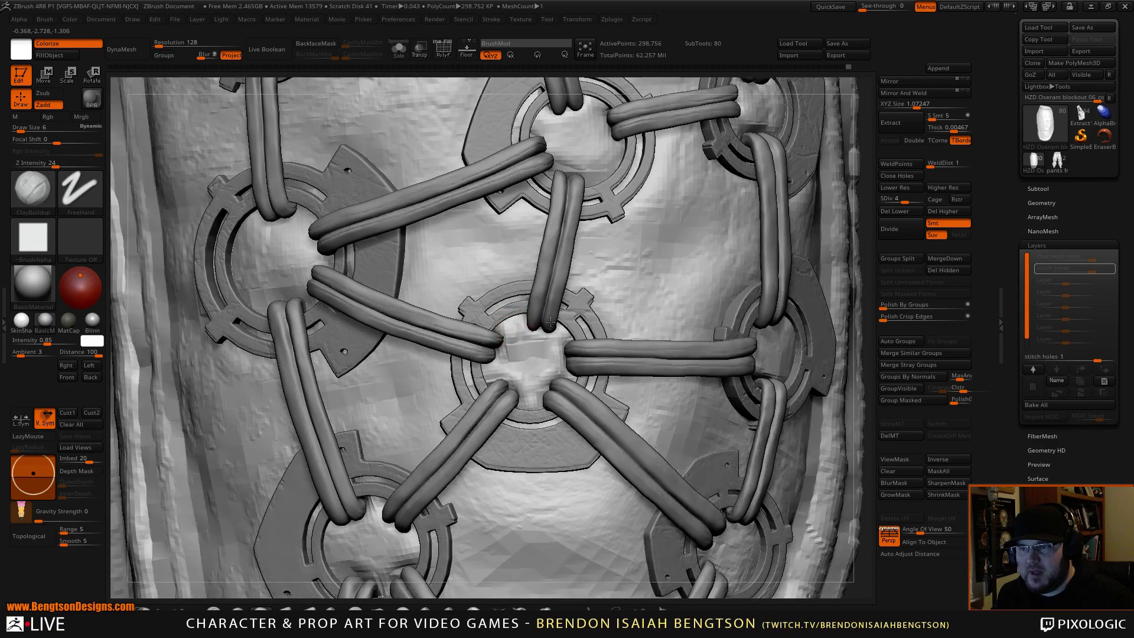
Step: Turn transparency on and carve the leather under the lace ends in the ring directly above the central one
{"action": "right_click_drag", "start_coordinate": [532, 227], "coordinate": [537, 252], "text": "alt"}
{"action": "mouse_move", "coordinate": [573, 202]}
{"action": "right_mouse_down", "text": "alt"}
{"action": "mouse_move", "coordinate": [525, 326]}
{"action": "mouse_move", "coordinate": [547, 324]}
{"action": "right_mouse_up", "text": "alt"}
{"action": "mouse_move", "coordinate": [523, 322]}
{"action": "left_mouse_down", "text": "alt"}
{"action": "mouse_move", "coordinate": [500, 318]}
{"action": "mouse_move", "coordinate": [524, 308]}
{"action": "mouse_move", "coordinate": [538, 333]}
{"action": "mouse_move", "coordinate": [526, 331]}
{"action": "left_mouse_up", "text": "alt"}
{"action": "key", "text": "shift+t"}
{"action": "left_click_drag", "start_coordinate": [577, 268], "coordinate": [528, 247], "text": "alt"}
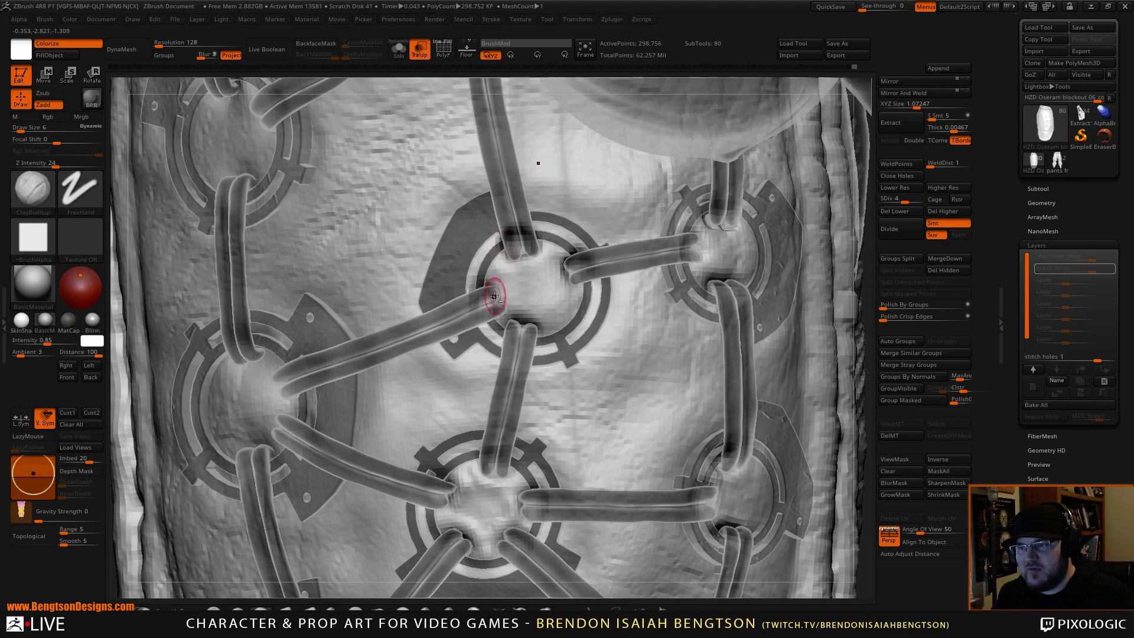
{"action": "left_click_drag", "start_coordinate": [497, 295], "coordinate": [502, 296], "text": "alt"}
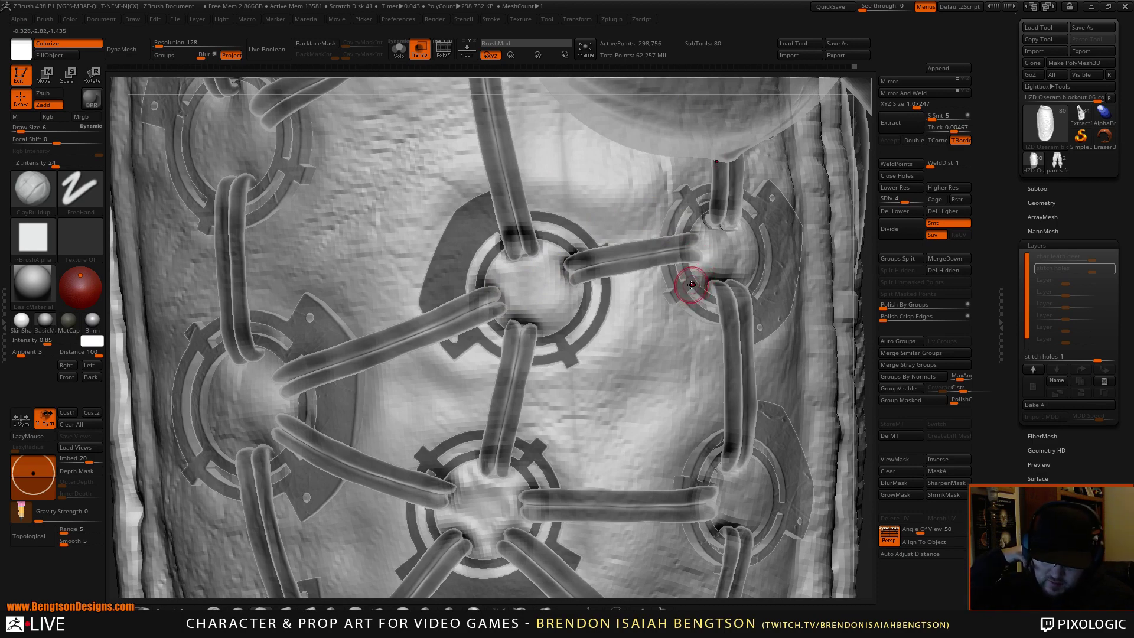
Step: Sculpt the leather at the lace ends around the neighbouring ring in the column nearest the flap's thick edge
{"action": "mouse_move", "coordinate": [450, 389]}
{"action": "right_mouse_down", "text": "alt"}
{"action": "mouse_move", "coordinate": [522, 400]}
{"action": "mouse_move", "coordinate": [637, 341]}
{"action": "right_mouse_up", "text": "alt"}
{"action": "right_click_drag", "start_coordinate": [474, 350], "coordinate": [495, 352]}
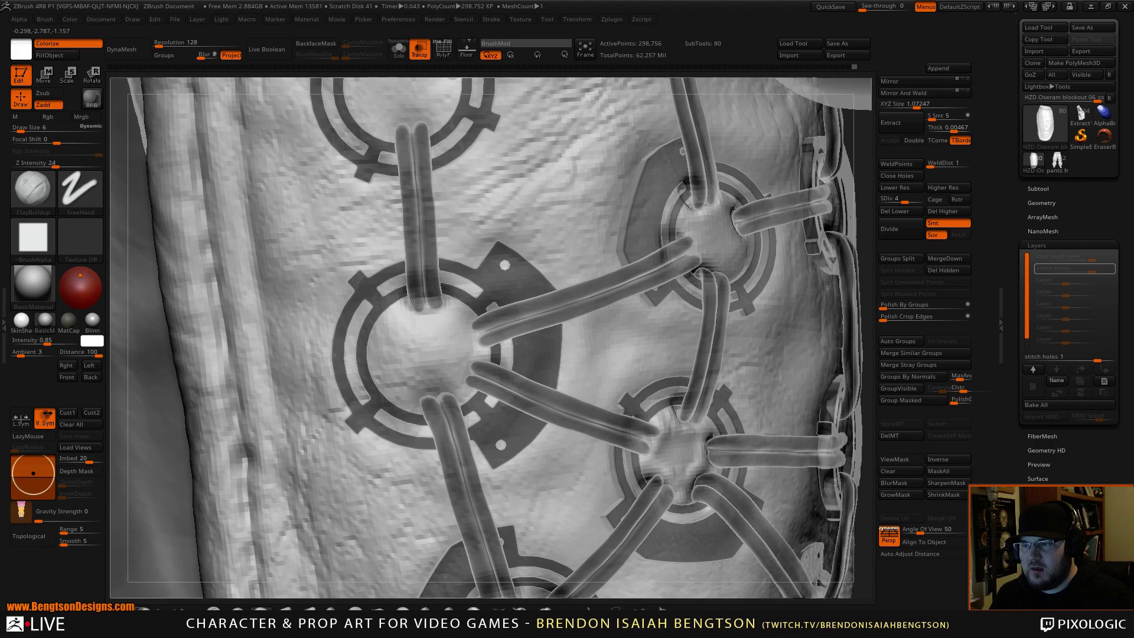
{"action": "left_click_drag", "start_coordinate": [411, 294], "coordinate": [438, 302]}
{"action": "left_click_drag", "start_coordinate": [483, 333], "coordinate": [473, 326]}
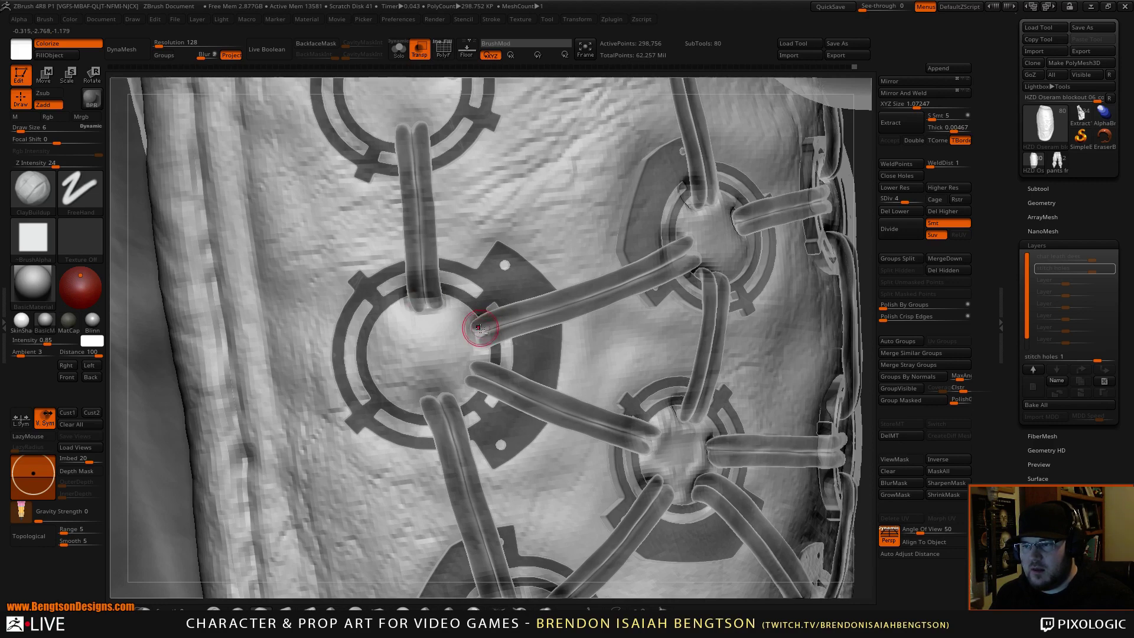
{"action": "left_click_drag", "start_coordinate": [477, 328], "coordinate": [473, 337]}
{"action": "mouse_move", "coordinate": [466, 379]}
{"action": "left_mouse_down"}
{"action": "mouse_move", "coordinate": [488, 365]}
{"action": "mouse_move", "coordinate": [473, 361]}
{"action": "mouse_move", "coordinate": [487, 372]}
{"action": "mouse_move", "coordinate": [443, 401]}
{"action": "left_mouse_up"}
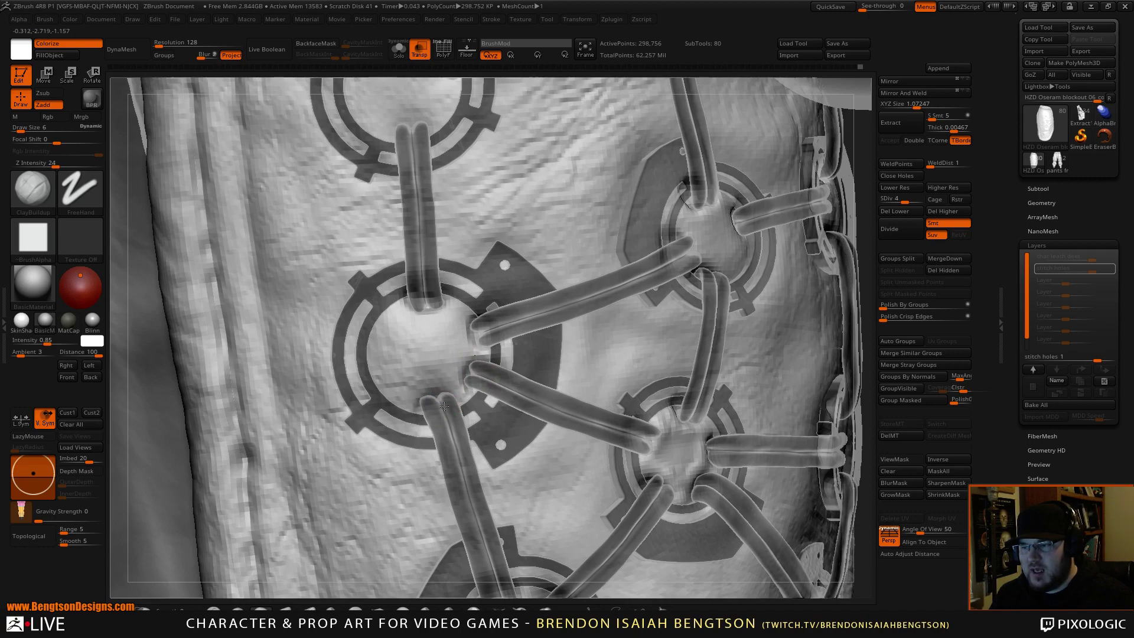
Step: Carve pockets beneath the lower and inner lace ends of the ring near the flap's thick edge
{"action": "mouse_move", "coordinate": [439, 412]}
{"action": "left_mouse_down", "text": "alt"}
{"action": "mouse_move", "coordinate": [446, 395]}
{"action": "mouse_move", "coordinate": [463, 409]}
{"action": "mouse_move", "coordinate": [407, 400]}
{"action": "left_mouse_up", "text": "alt"}
{"action": "left_click_drag", "start_coordinate": [390, 382], "coordinate": [459, 387], "text": "alt"}
{"action": "mouse_move", "coordinate": [447, 379]}
{"action": "left_mouse_down", "text": "alt"}
{"action": "mouse_move", "coordinate": [438, 383]}
{"action": "mouse_move", "coordinate": [456, 378]}
{"action": "left_mouse_up", "text": "alt"}
{"action": "mouse_move", "coordinate": [447, 369]}
{"action": "left_mouse_down", "text": "alt"}
{"action": "mouse_move", "coordinate": [474, 354]}
{"action": "mouse_move", "coordinate": [463, 309]}
{"action": "left_mouse_up", "text": "alt"}
{"action": "mouse_move", "coordinate": [465, 344]}
{"action": "left_mouse_down", "text": "alt"}
{"action": "mouse_move", "coordinate": [458, 323]}
{"action": "mouse_move", "coordinate": [468, 340]}
{"action": "left_mouse_up", "text": "alt"}
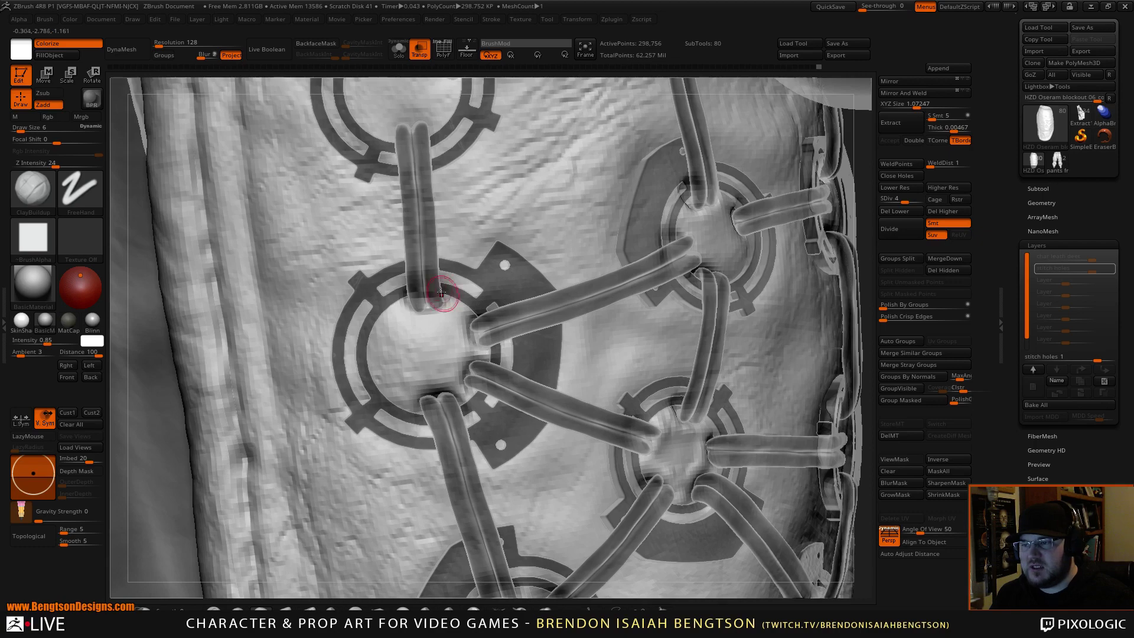
Step: Deepen the hollows around the upper and lower lace ends of the same ring, working from several angles
{"action": "left_click_drag", "start_coordinate": [447, 299], "coordinate": [442, 313], "text": "alt"}
{"action": "right_click_drag", "start_coordinate": [447, 341], "coordinate": [476, 341]}
{"action": "left_click_drag", "start_coordinate": [434, 302], "coordinate": [409, 305], "text": "alt"}
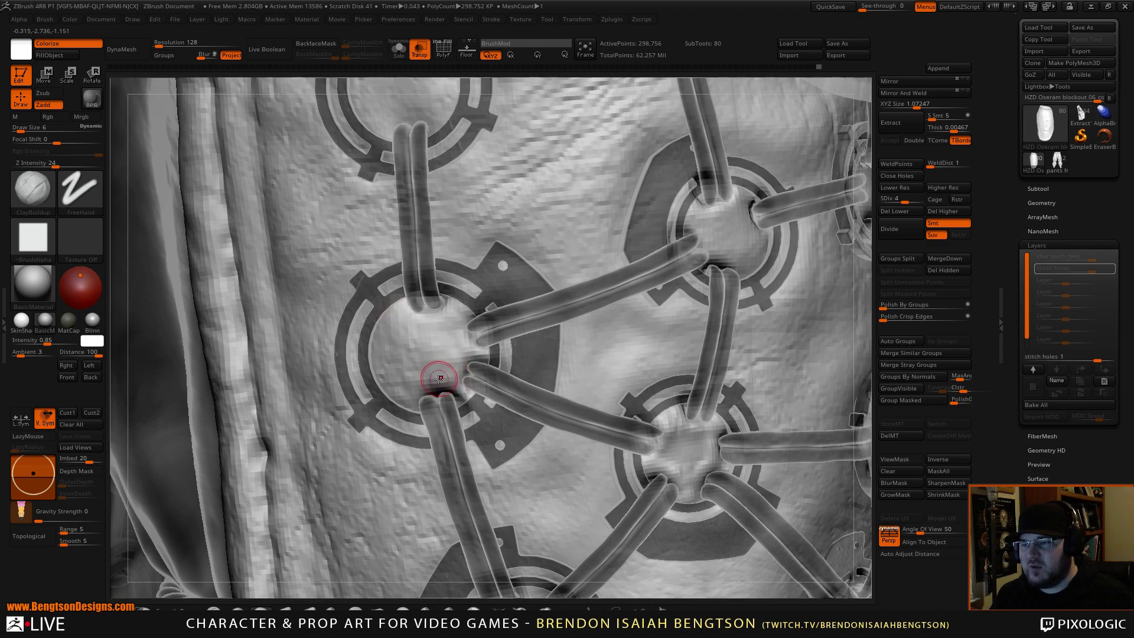
{"action": "right_click_drag", "start_coordinate": [440, 374], "coordinate": [477, 375]}
{"action": "left_click_drag", "start_coordinate": [416, 398], "coordinate": [410, 405], "text": "alt"}
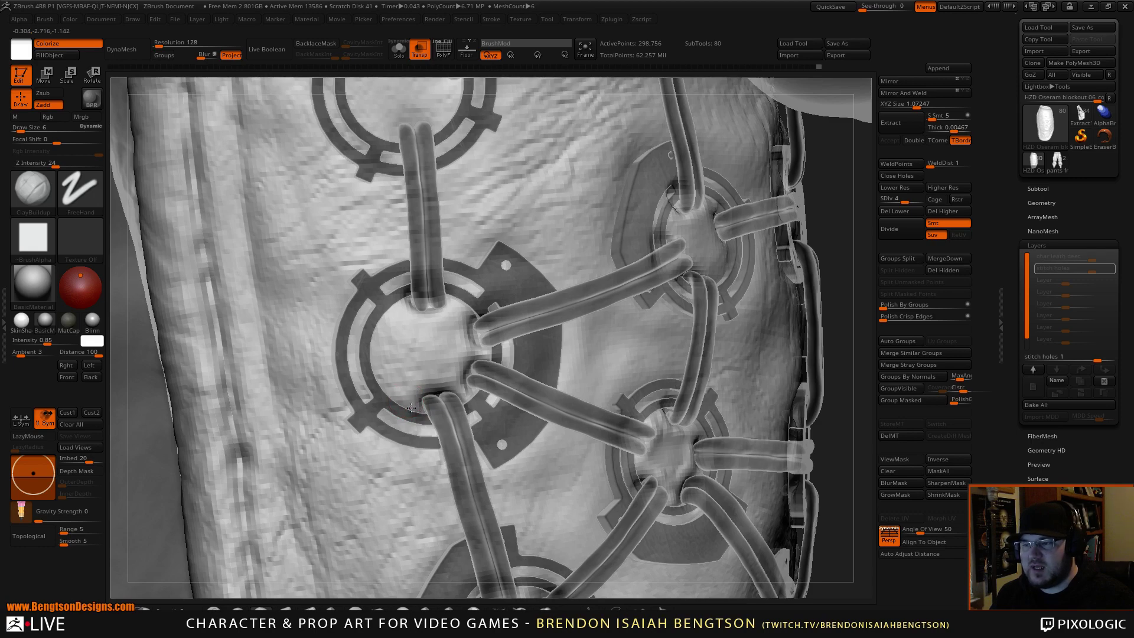
{"action": "left_click_drag", "start_coordinate": [411, 408], "coordinate": [408, 363]}
Step: Carve a pocket where the lower laces sink into the leather in the next ring up the column
{"action": "mouse_move", "coordinate": [422, 340]}
{"action": "right_mouse_down"}
{"action": "mouse_move", "coordinate": [381, 333]}
{"action": "mouse_move", "coordinate": [476, 390]}
{"action": "mouse_move", "coordinate": [468, 337]}
{"action": "mouse_move", "coordinate": [476, 384]}
{"action": "right_mouse_up"}
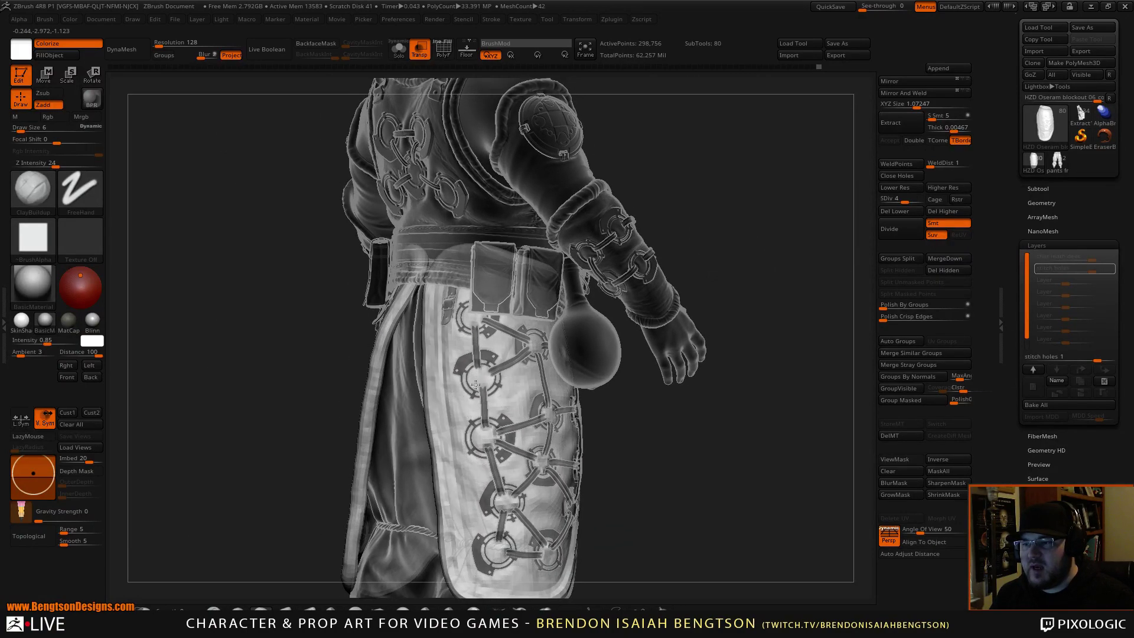
{"action": "right_click_drag", "start_coordinate": [489, 429], "coordinate": [509, 557], "text": "ctrl"}
{"action": "mouse_move", "coordinate": [501, 381]}
{"action": "right_mouse_down", "text": "alt"}
{"action": "mouse_move", "coordinate": [448, 254]}
{"action": "mouse_move", "coordinate": [435, 188]}
{"action": "right_mouse_up", "text": "alt"}
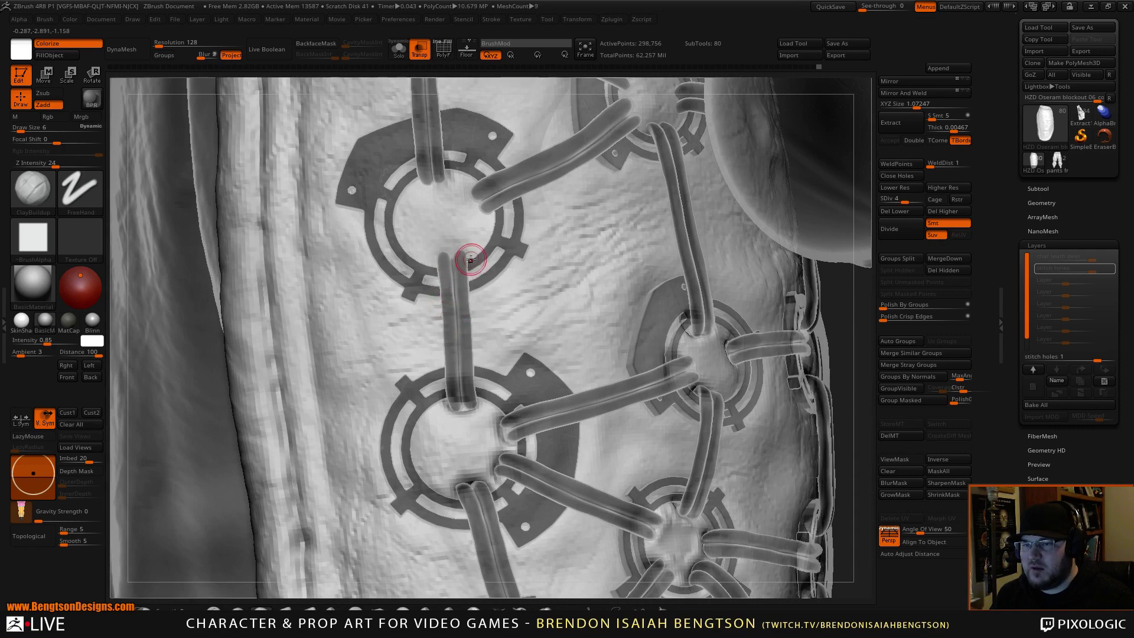
{"action": "right_click_drag", "start_coordinate": [470, 246], "coordinate": [495, 349], "text": "alt"}
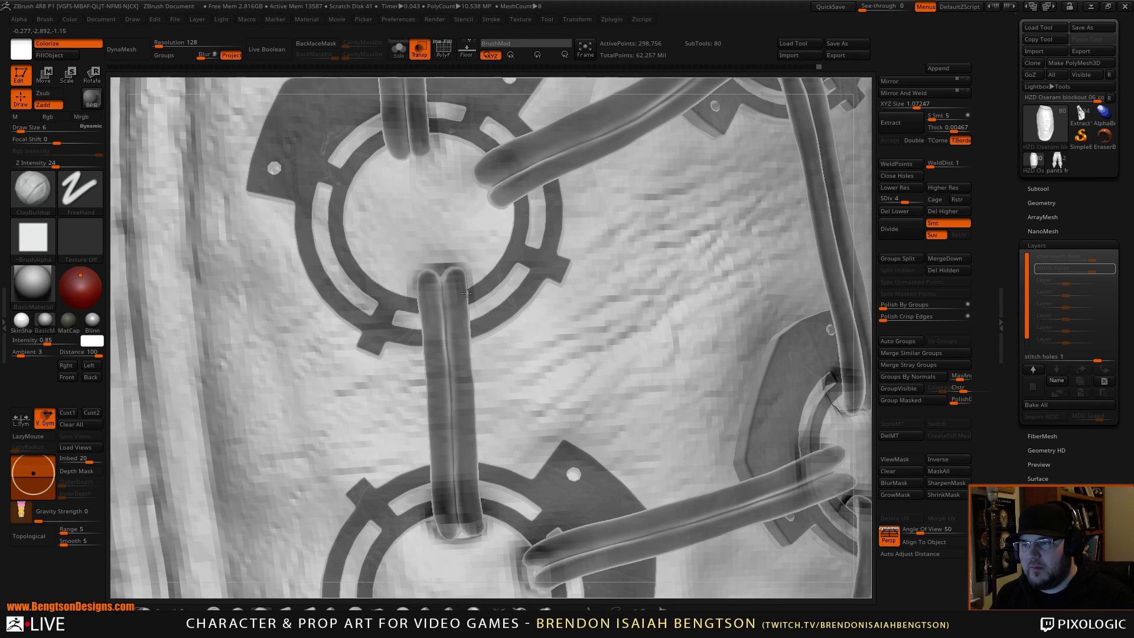
{"action": "mouse_move", "coordinate": [428, 295]}
{"action": "left_mouse_down", "text": "alt"}
{"action": "mouse_move", "coordinate": [442, 285]}
{"action": "mouse_move", "coordinate": [445, 248]}
{"action": "mouse_move", "coordinate": [461, 251]}
{"action": "mouse_move", "coordinate": [405, 257]}
{"action": "mouse_move", "coordinate": [397, 271]}
{"action": "mouse_move", "coordinate": [443, 260]}
{"action": "left_mouse_up", "text": "alt"}
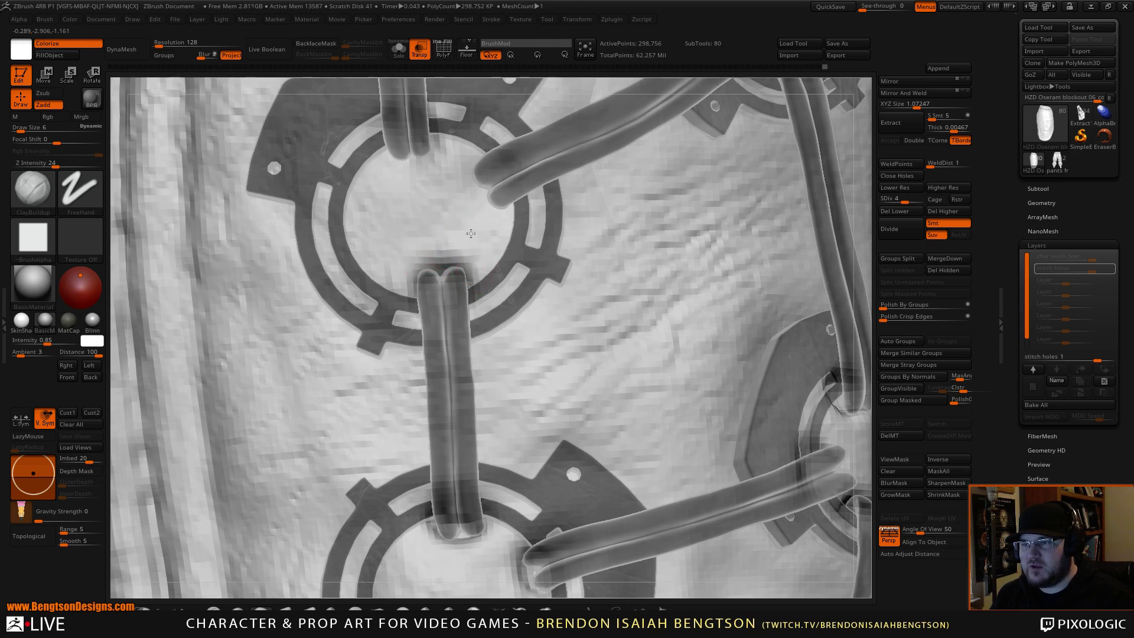
Step: Carve a pocket around the inner diagonal lace ends of the second ring down the column near the thick edge
{"action": "right_click_drag", "start_coordinate": [481, 201], "coordinate": [468, 313], "text": "alt"}
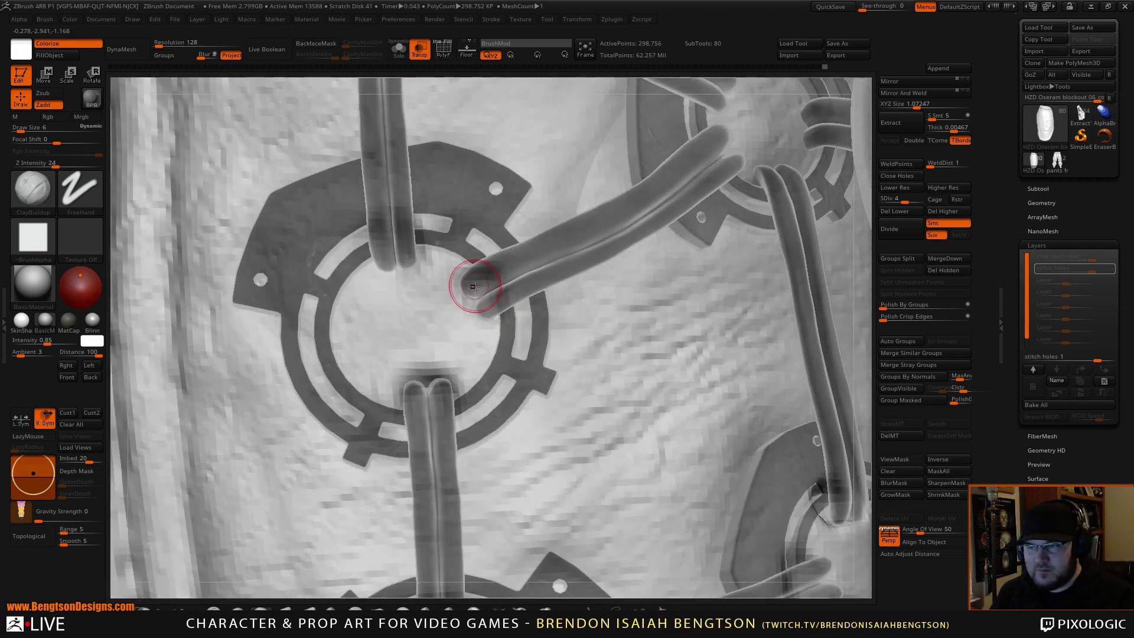
{"action": "left_click_drag", "start_coordinate": [487, 295], "coordinate": [486, 283], "text": "alt"}
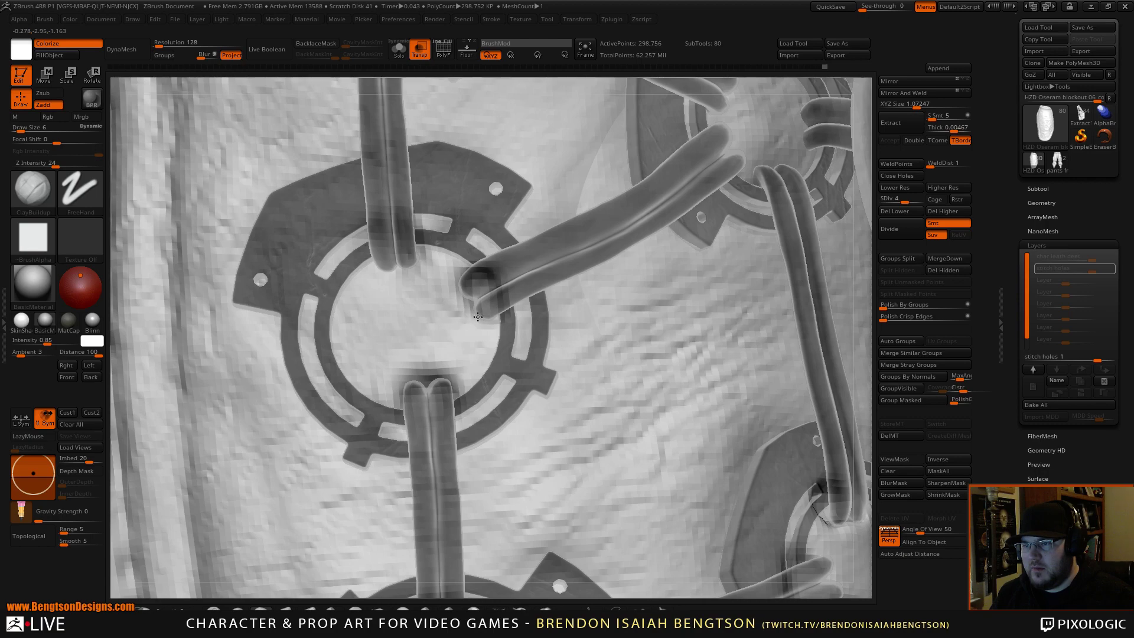
{"action": "left_click_drag", "start_coordinate": [490, 307], "coordinate": [488, 322], "text": "alt"}
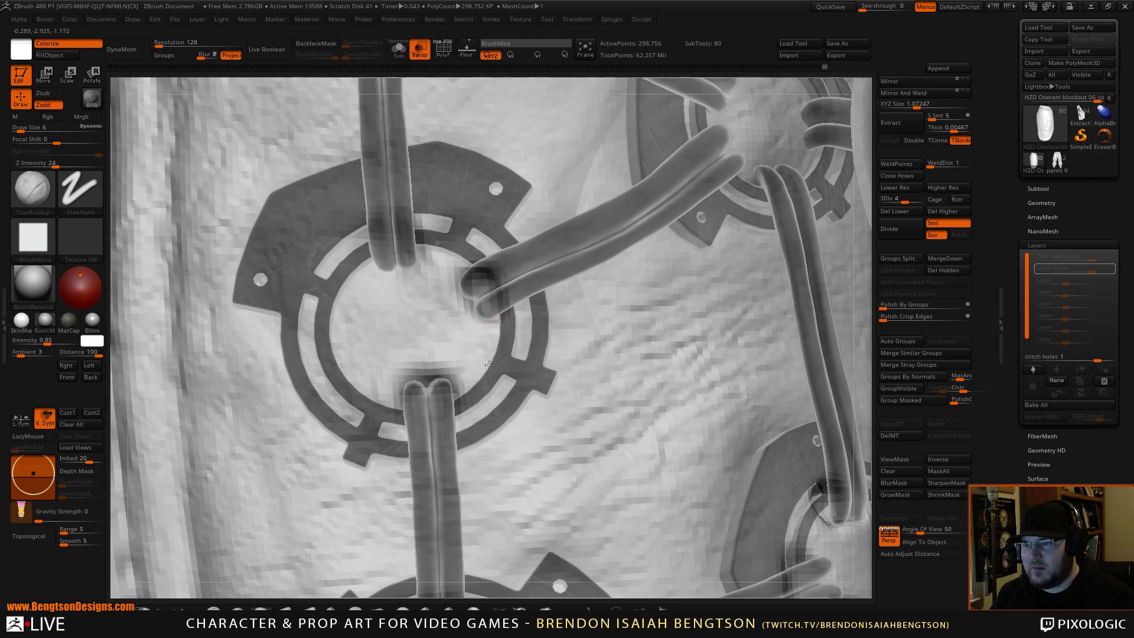
Step: Sink the leather around the upper lace ends of the same ring and touch up beside its diagonal laces
{"action": "mouse_move", "coordinate": [437, 310]}
{"action": "right_mouse_down", "text": "alt"}
{"action": "mouse_move", "coordinate": [454, 353]}
{"action": "mouse_move", "coordinate": [427, 352]}
{"action": "right_mouse_up", "text": "alt"}
{"action": "mouse_move", "coordinate": [425, 308]}
{"action": "left_mouse_down", "text": "alt"}
{"action": "mouse_move", "coordinate": [430, 290]}
{"action": "mouse_move", "coordinate": [439, 301]}
{"action": "left_mouse_up", "text": "alt"}
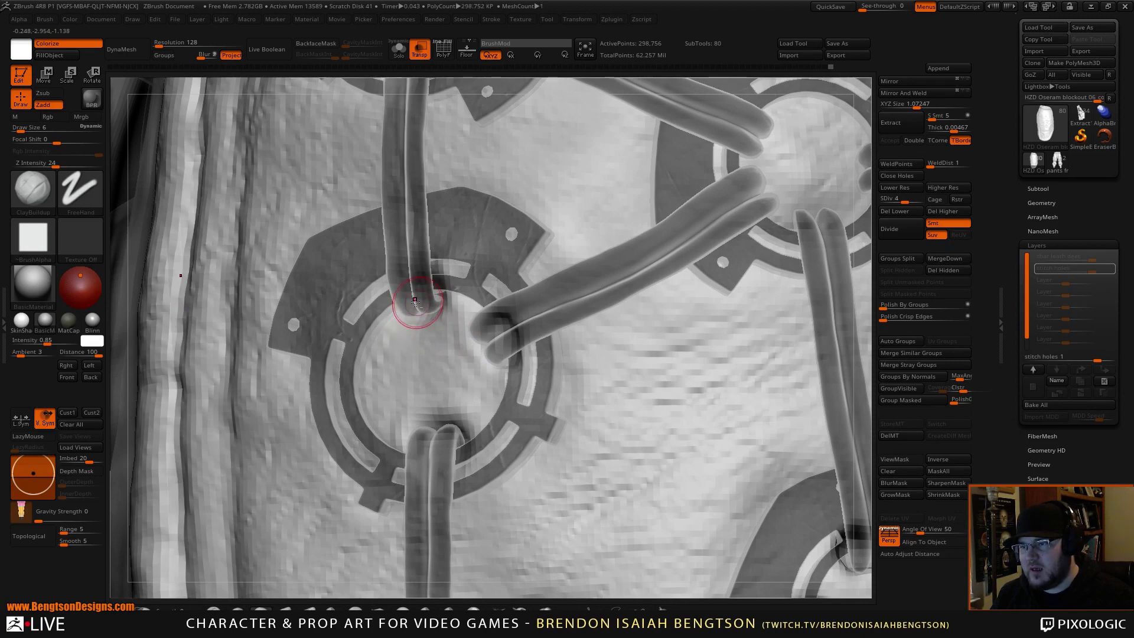
{"action": "right_click_drag", "start_coordinate": [395, 305], "coordinate": [428, 309]}
{"action": "left_click_drag", "start_coordinate": [473, 303], "coordinate": [469, 308], "text": "alt"}
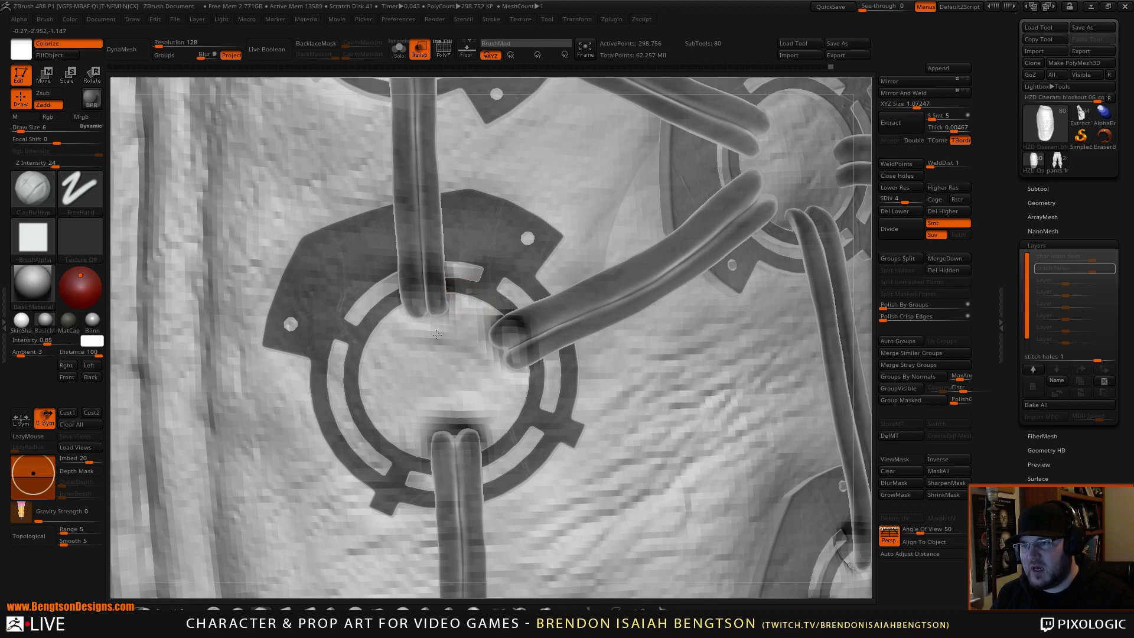
{"action": "key", "text": "shift"}
{"action": "mouse_move", "coordinate": [482, 363]}
{"action": "right_mouse_down", "text": "ctrl"}
{"action": "mouse_move", "coordinate": [466, 391]}
{"action": "mouse_move", "coordinate": [430, 289]}
{"action": "right_mouse_up", "text": "ctrl"}
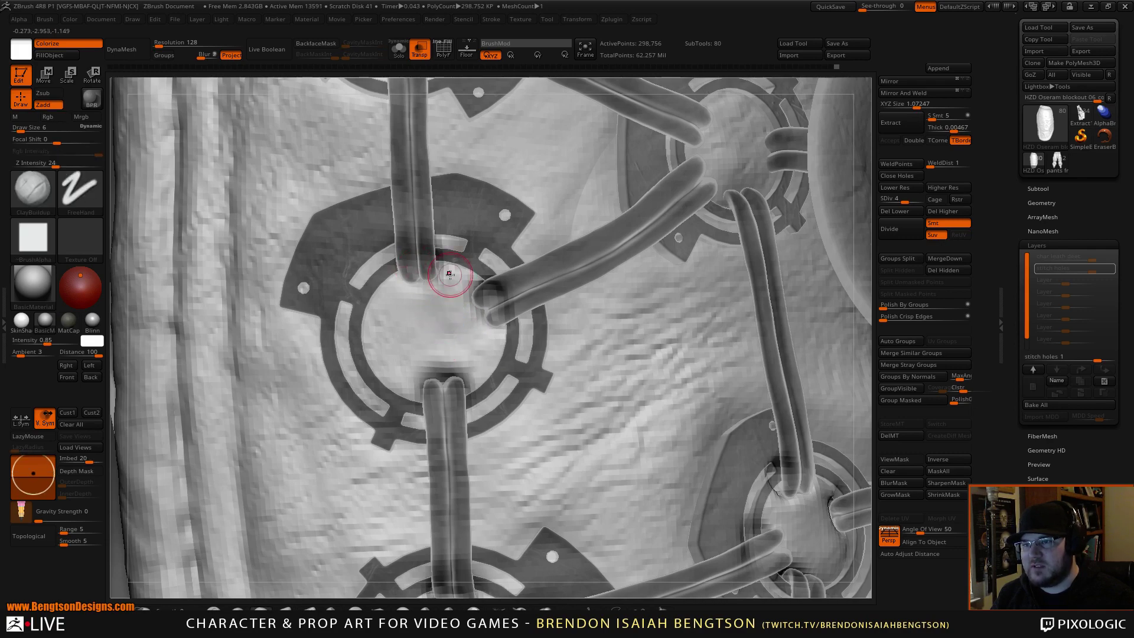
Step: Build up the leather beside the lower lace ends inside the same ring
{"action": "right_click_drag", "start_coordinate": [449, 273], "coordinate": [384, 258], "text": "ctrl"}
{"action": "right_click_drag", "start_coordinate": [462, 348], "coordinate": [499, 354]}
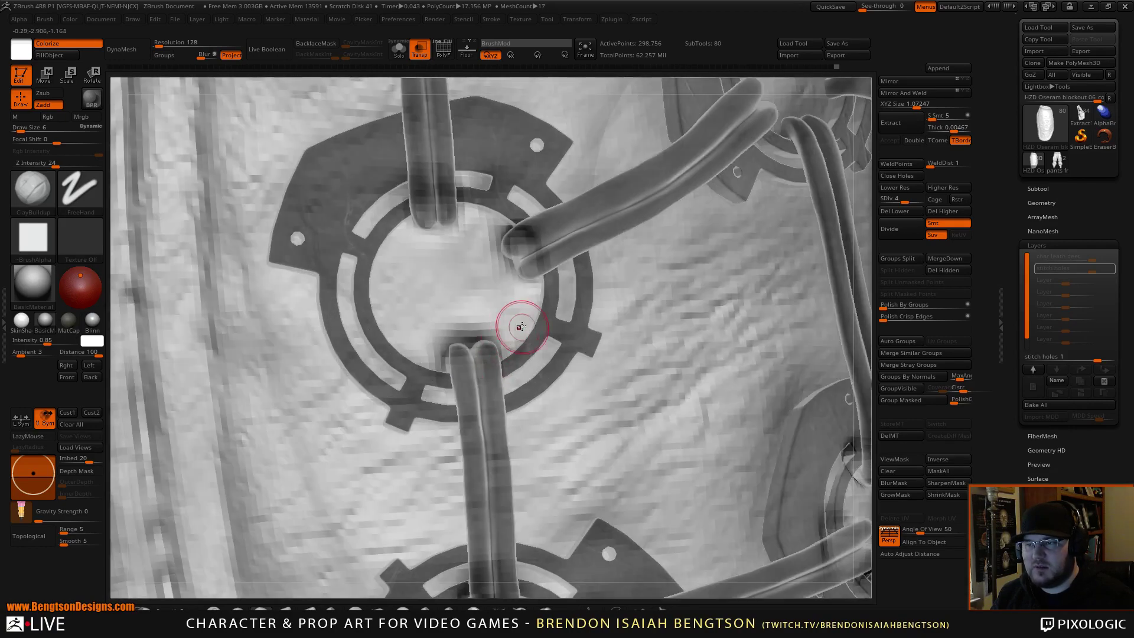
{"action": "left_click_drag", "start_coordinate": [516, 326], "coordinate": [501, 329]}
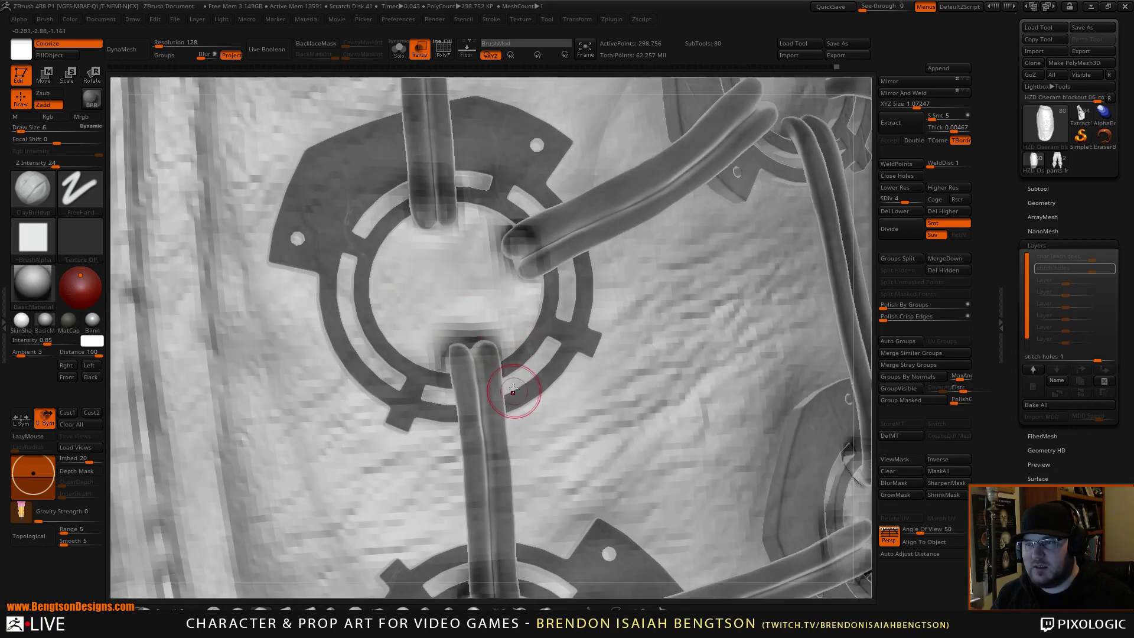
Step: Carve pockets where the lower and diagonal laces enter the ring beside the hanging round pouch
{"action": "right_click_drag", "start_coordinate": [563, 274], "coordinate": [540, 354], "text": "alt"}
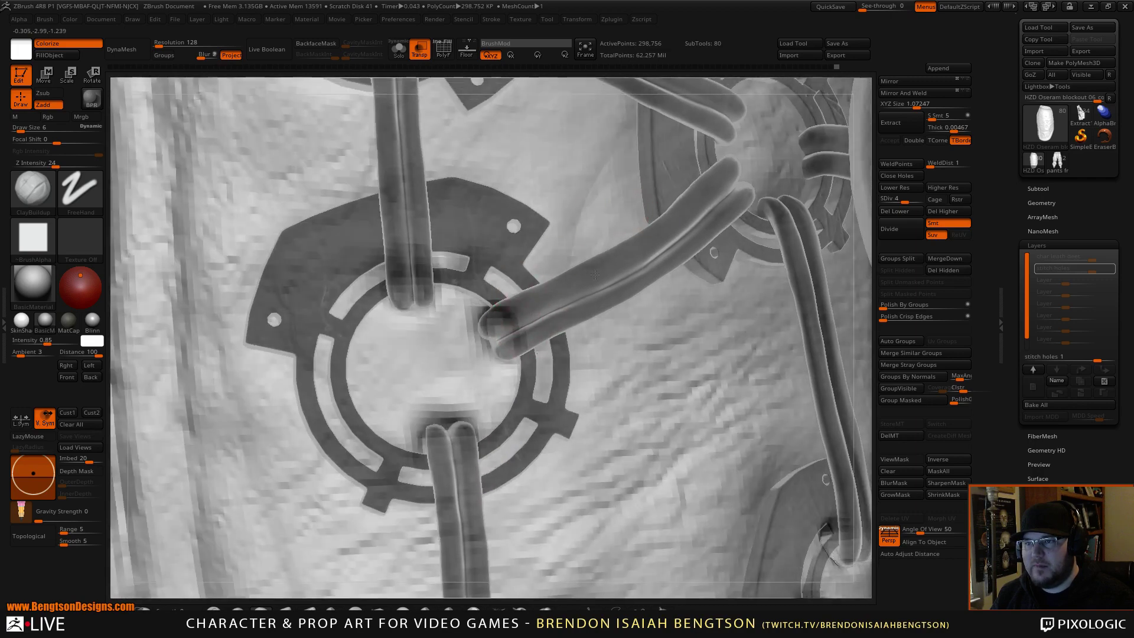
{"action": "right_click_drag", "start_coordinate": [618, 214], "coordinate": [476, 333], "text": "alt"}
{"action": "right_click_drag", "start_coordinate": [616, 289], "coordinate": [583, 291]}
{"action": "mouse_move", "coordinate": [591, 307]}
{"action": "left_mouse_down", "text": "alt"}
{"action": "mouse_move", "coordinate": [574, 298]}
{"action": "mouse_move", "coordinate": [605, 300]}
{"action": "mouse_move", "coordinate": [573, 271]}
{"action": "mouse_move", "coordinate": [608, 316]}
{"action": "mouse_move", "coordinate": [649, 320]}
{"action": "left_mouse_up", "text": "alt"}
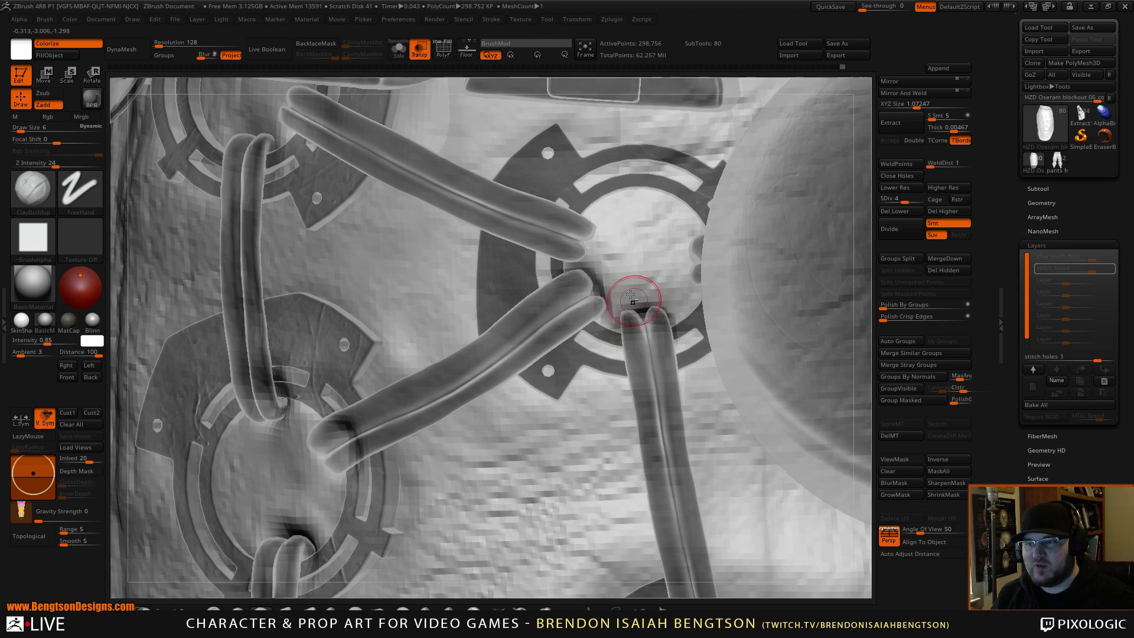
{"action": "mouse_move", "coordinate": [598, 234]}
{"action": "left_mouse_down", "text": "alt"}
{"action": "mouse_move", "coordinate": [570, 266]}
{"action": "mouse_move", "coordinate": [567, 233]}
{"action": "mouse_move", "coordinate": [561, 251]}
{"action": "mouse_move", "coordinate": [587, 221]}
{"action": "mouse_move", "coordinate": [610, 307]}
{"action": "mouse_move", "coordinate": [602, 322]}
{"action": "mouse_move", "coordinate": [600, 306]}
{"action": "mouse_move", "coordinate": [617, 298]}
{"action": "mouse_move", "coordinate": [683, 302]}
{"action": "mouse_move", "coordinate": [670, 300]}
{"action": "left_mouse_up", "text": "alt"}
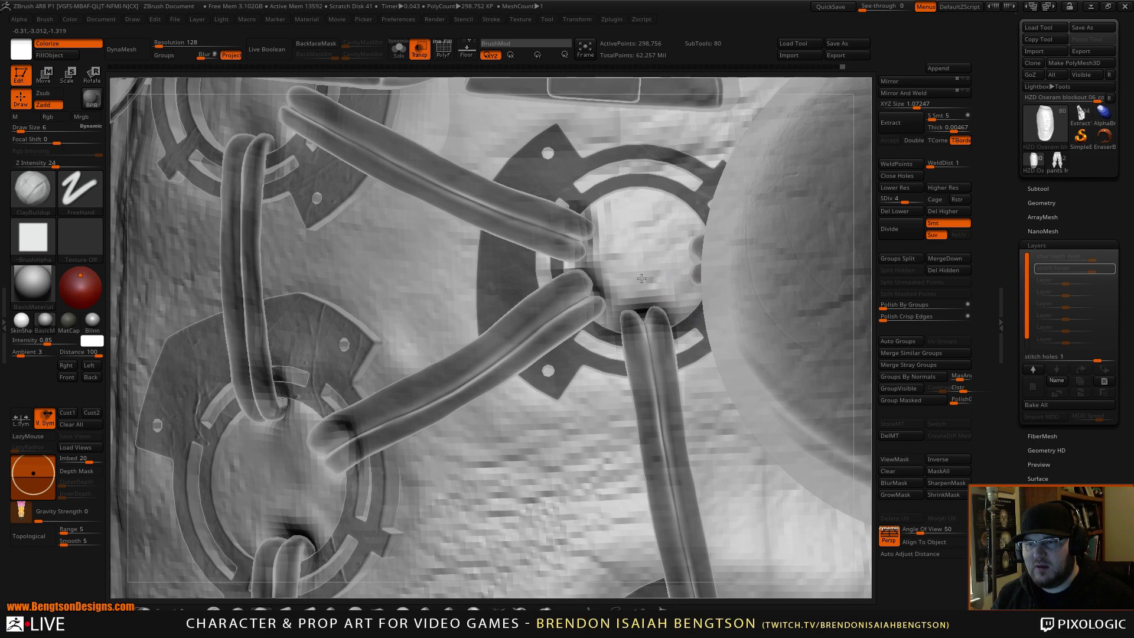
{"action": "right_click_drag", "start_coordinate": [653, 245], "coordinate": [606, 294], "text": "alt"}
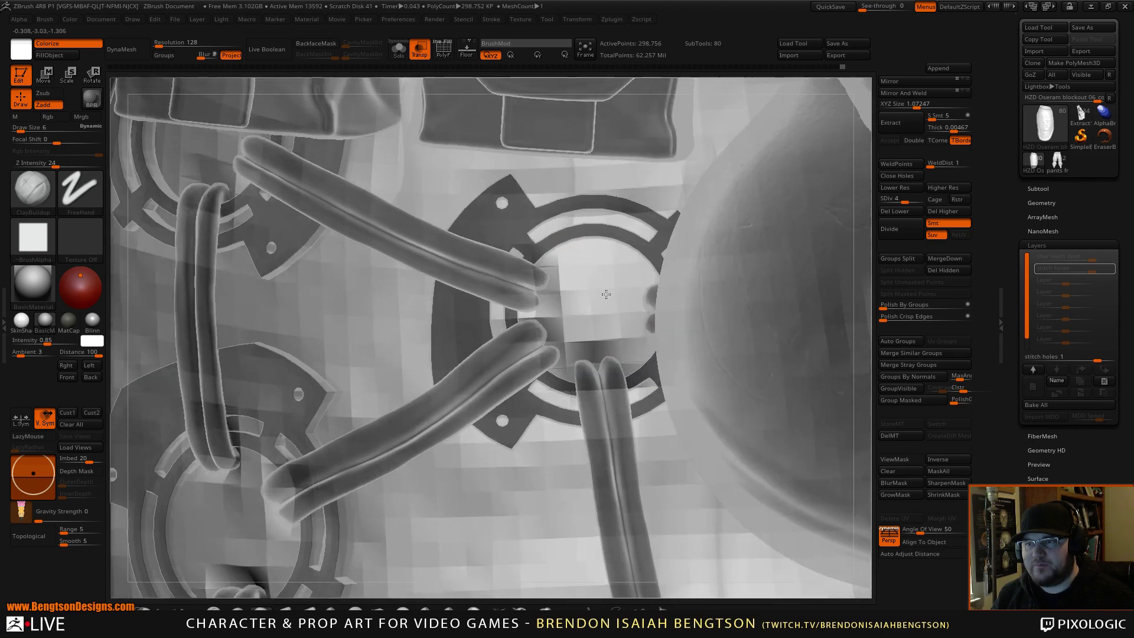
{"action": "left_click_drag", "start_coordinate": [521, 319], "coordinate": [535, 314], "text": "alt"}
Step: Carve pockets around the short lace ends that enter this ring from behind the round pouch
{"action": "right_click_drag", "start_coordinate": [593, 288], "coordinate": [618, 285]}
{"action": "left_click_drag", "start_coordinate": [643, 329], "coordinate": [644, 300], "text": "alt"}
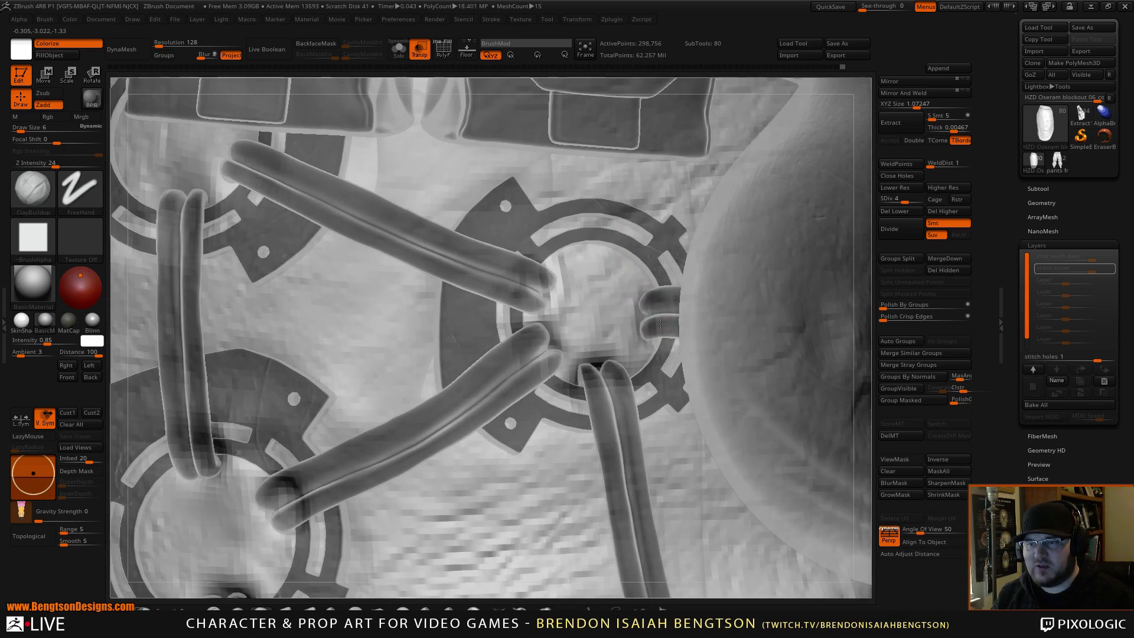
{"action": "mouse_move", "coordinate": [658, 335]}
{"action": "left_mouse_down", "text": "alt"}
{"action": "mouse_move", "coordinate": [646, 284]}
{"action": "mouse_move", "coordinate": [636, 330]}
{"action": "mouse_move", "coordinate": [670, 334]}
{"action": "left_mouse_up", "text": "alt"}
{"action": "left_click_drag", "start_coordinate": [651, 286], "coordinate": [644, 300], "text": "alt"}
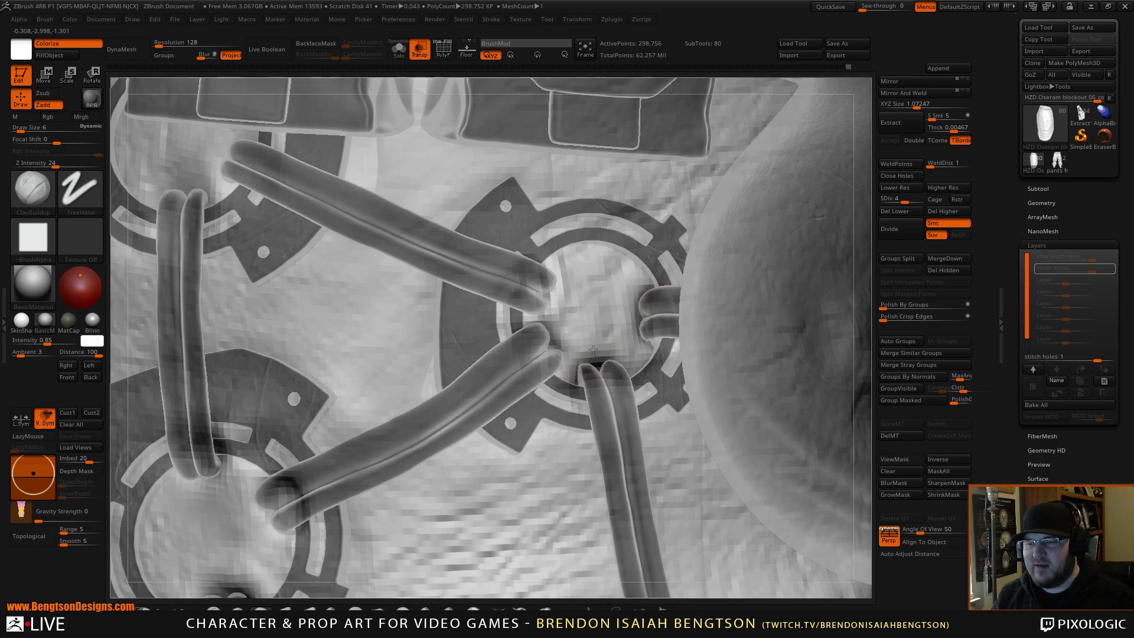
{"action": "mouse_move", "coordinate": [585, 349]}
{"action": "right_mouse_down", "text": "ctrl"}
{"action": "mouse_move", "coordinate": [598, 353]}
{"action": "mouse_move", "coordinate": [593, 371]}
{"action": "mouse_move", "coordinate": [645, 483]}
{"action": "mouse_move", "coordinate": [613, 370]}
{"action": "mouse_move", "coordinate": [567, 363]}
{"action": "mouse_move", "coordinate": [582, 369]}
{"action": "mouse_move", "coordinate": [634, 485]}
{"action": "mouse_move", "coordinate": [632, 532]}
{"action": "mouse_move", "coordinate": [591, 366]}
{"action": "right_mouse_up", "text": "ctrl"}
Step: Refine the leather around the two diagonal lace ends of the ring beside the pouch
{"action": "right_click_drag", "start_coordinate": [594, 302], "coordinate": [588, 320]}
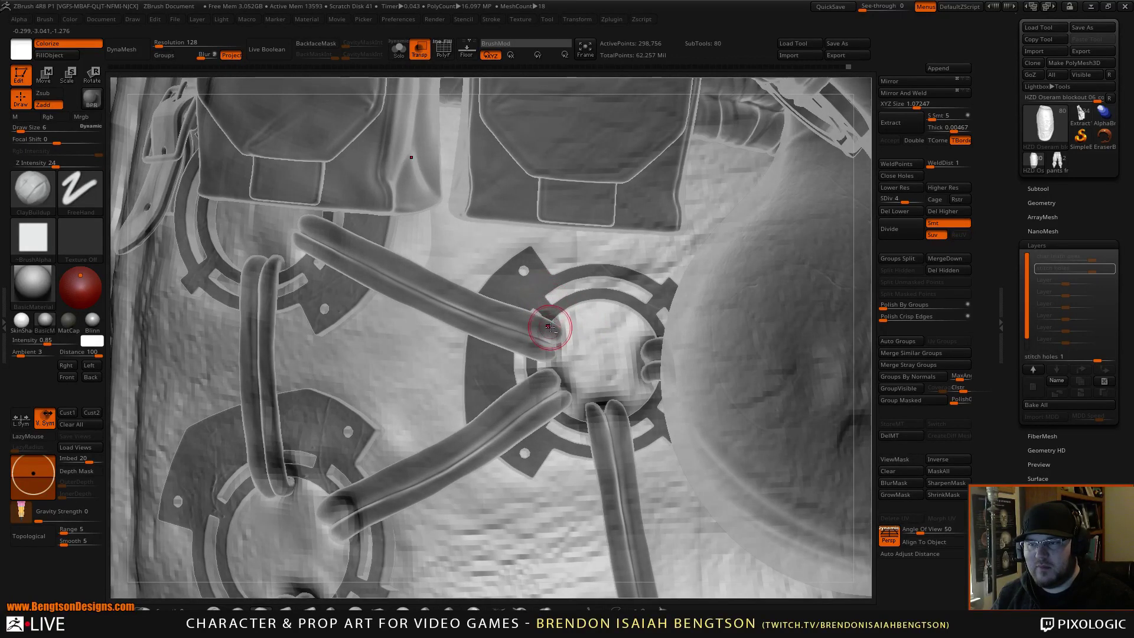
{"action": "left_click_drag", "start_coordinate": [556, 329], "coordinate": [558, 328]}
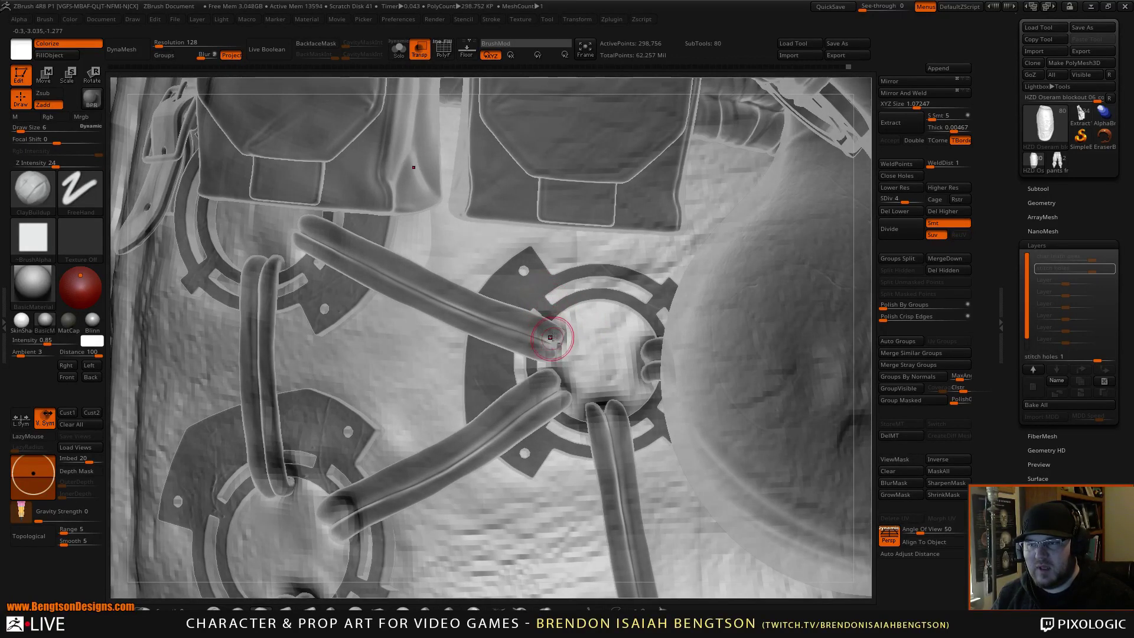
{"action": "right_click_drag", "start_coordinate": [585, 403], "coordinate": [580, 390]}
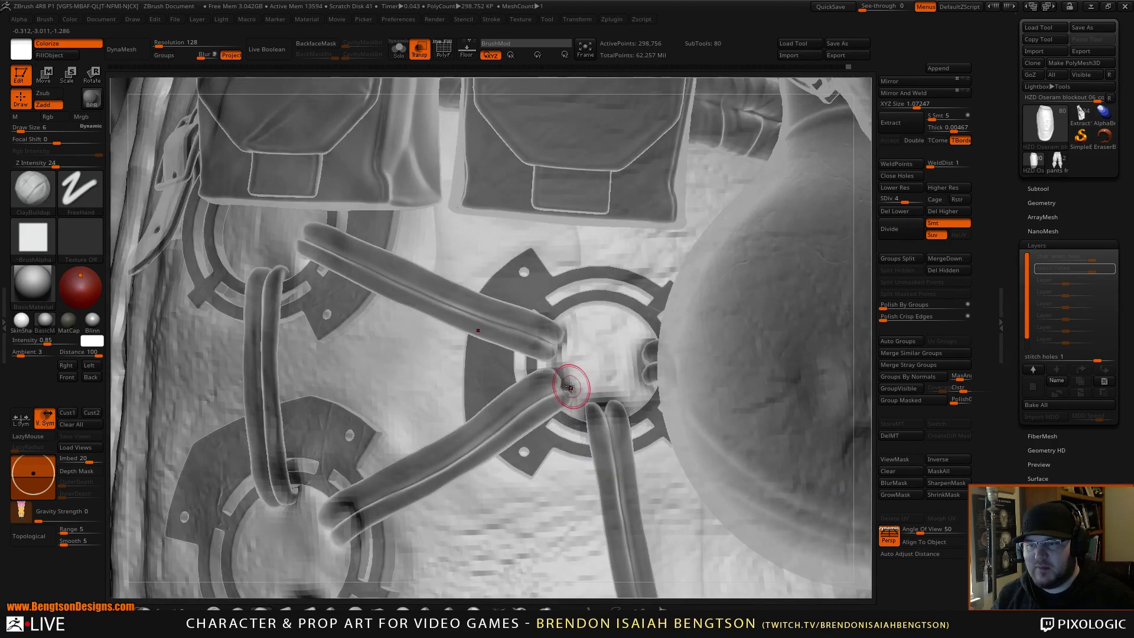
{"action": "left_click_drag", "start_coordinate": [552, 375], "coordinate": [549, 369]}
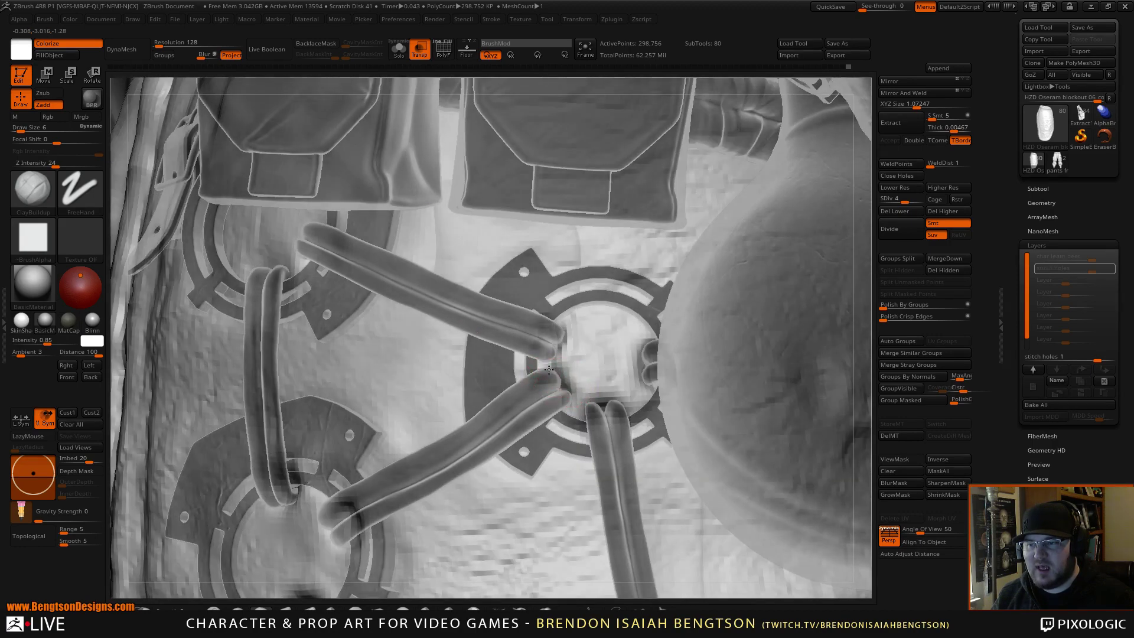
Step: Sculpt the leather around the lower lace ends of the topmost ring beneath the belt bags
{"action": "right_click_drag", "start_coordinate": [231, 310], "coordinate": [501, 411], "text": "alt"}
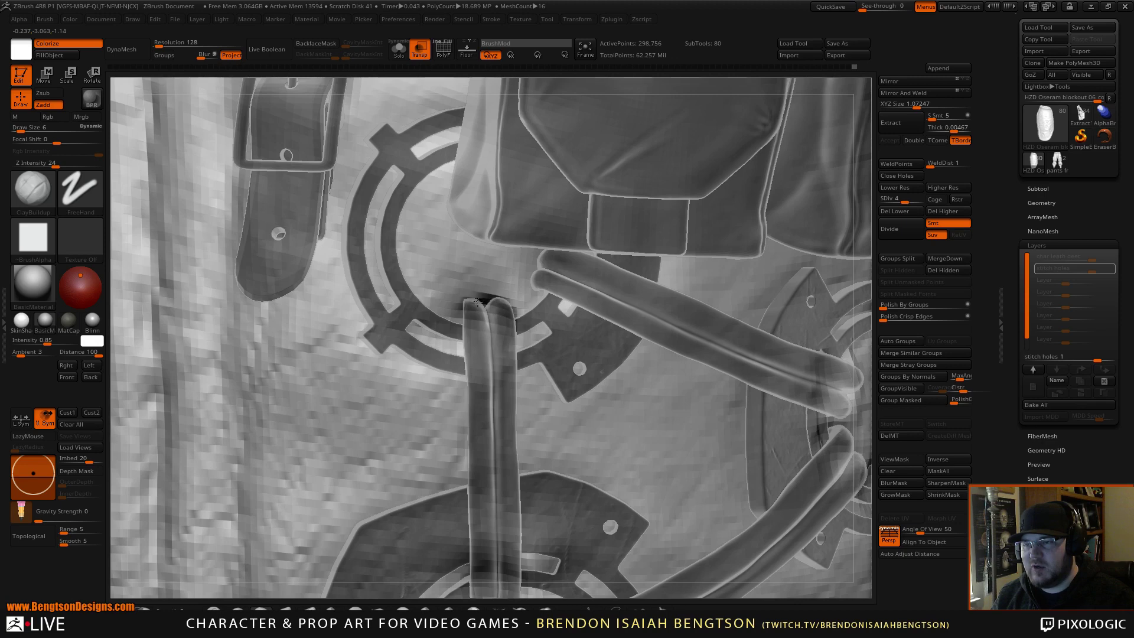
{"action": "mouse_move", "coordinate": [506, 308]}
{"action": "left_mouse_down"}
{"action": "mouse_move", "coordinate": [451, 299]}
{"action": "mouse_move", "coordinate": [501, 290]}
{"action": "mouse_move", "coordinate": [443, 304]}
{"action": "left_mouse_up"}
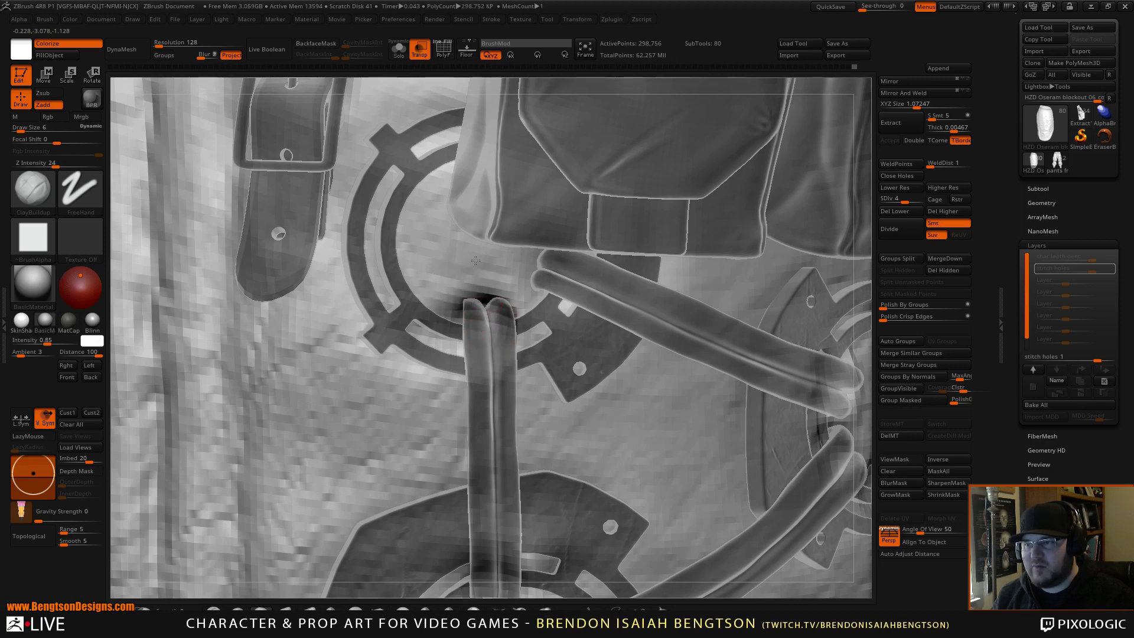
{"action": "mouse_move", "coordinate": [476, 260]}
{"action": "left_mouse_down"}
{"action": "mouse_move", "coordinate": [539, 305]}
{"action": "mouse_move", "coordinate": [498, 300]}
{"action": "left_mouse_up"}
Step: Shape the pocket around the topmost ring's diagonal lace end and the leather between its two lace pairs
{"action": "right_click_drag", "start_coordinate": [498, 375], "coordinate": [507, 426], "text": "alt"}
{"action": "right_click_drag", "start_coordinate": [552, 357], "coordinate": [529, 333]}
{"action": "left_click_drag", "start_coordinate": [553, 320], "coordinate": [547, 330]}
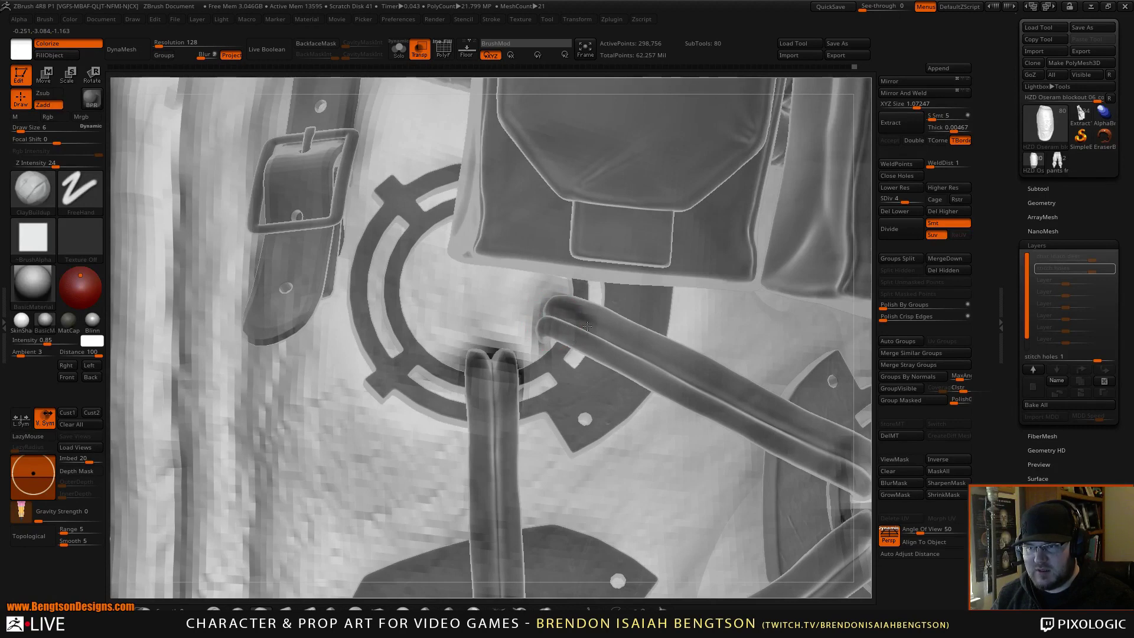
{"action": "mouse_move", "coordinate": [546, 301]}
{"action": "left_mouse_down"}
{"action": "mouse_move", "coordinate": [538, 331]}
{"action": "mouse_move", "coordinate": [561, 281]}
{"action": "mouse_move", "coordinate": [516, 330]}
{"action": "left_mouse_up"}
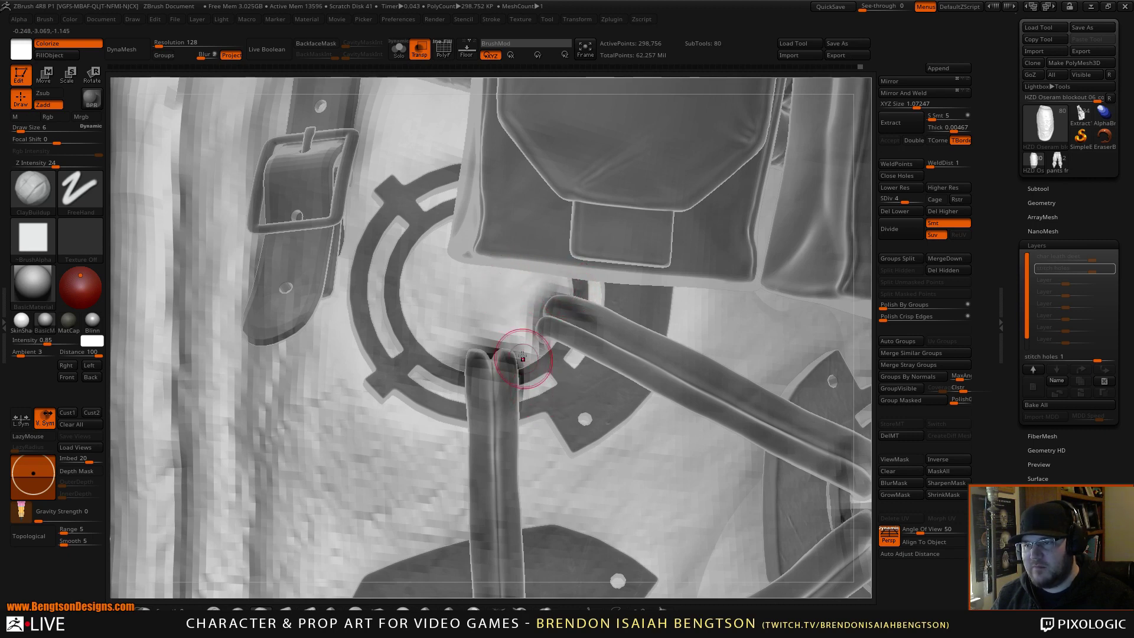
{"action": "mouse_move", "coordinate": [532, 387]}
{"action": "right_mouse_down", "text": "alt"}
{"action": "mouse_move", "coordinate": [526, 343]}
{"action": "mouse_move", "coordinate": [551, 383]}
{"action": "right_mouse_up", "text": "alt"}
Step: Examine the lace entries on all rings down the flap and along its front edge behind the round pouch
{"action": "right_click_drag", "start_coordinate": [594, 479], "coordinate": [543, 278], "text": "alt"}
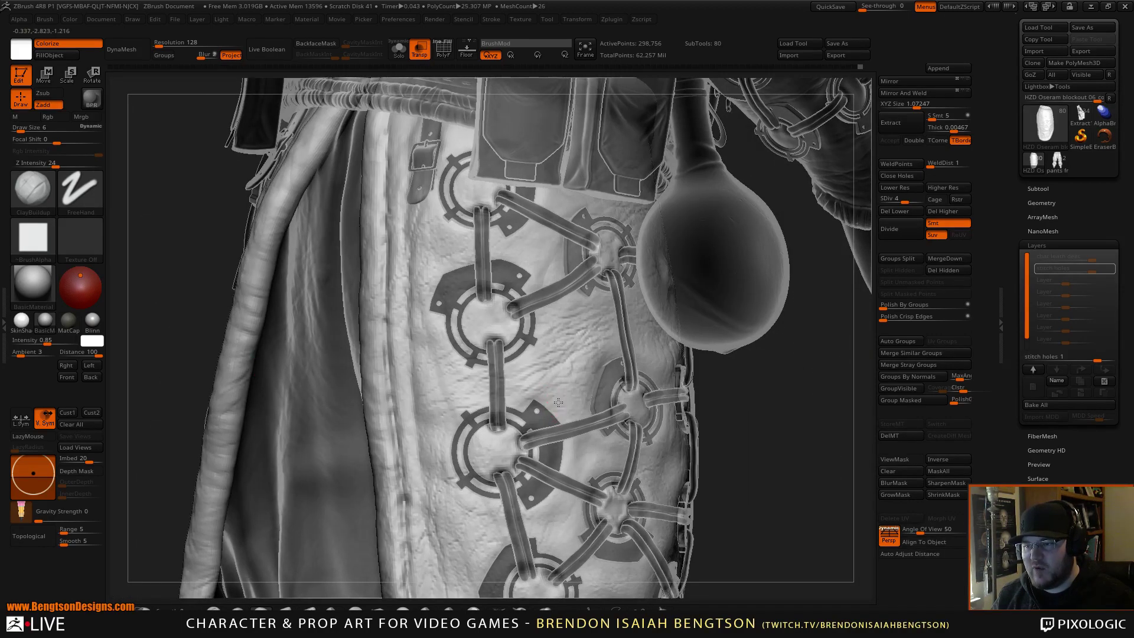
{"action": "right_click_drag", "start_coordinate": [558, 402], "coordinate": [537, 304]}
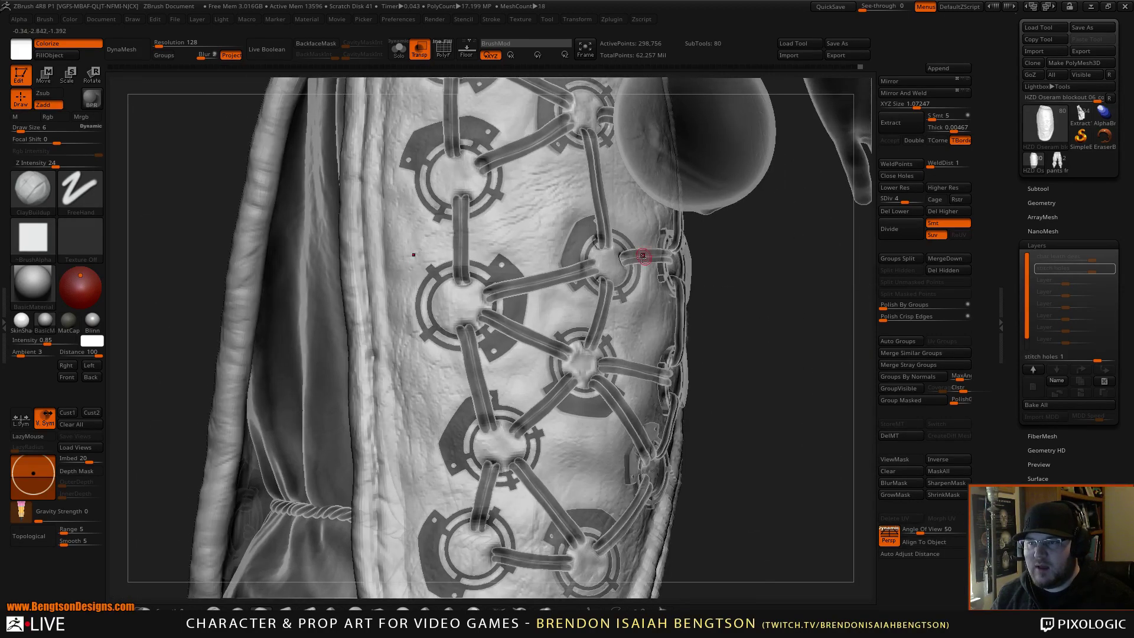
{"action": "right_click_drag", "start_coordinate": [643, 256], "coordinate": [591, 281]}
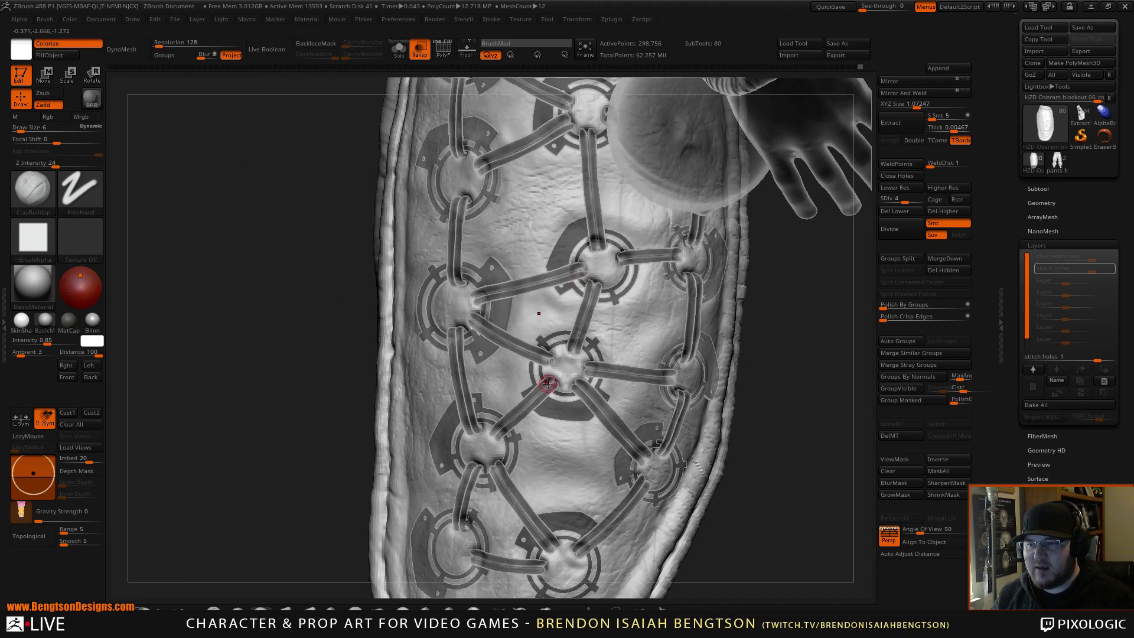
{"action": "right_click_drag", "start_coordinate": [565, 463], "coordinate": [545, 286], "text": "alt"}
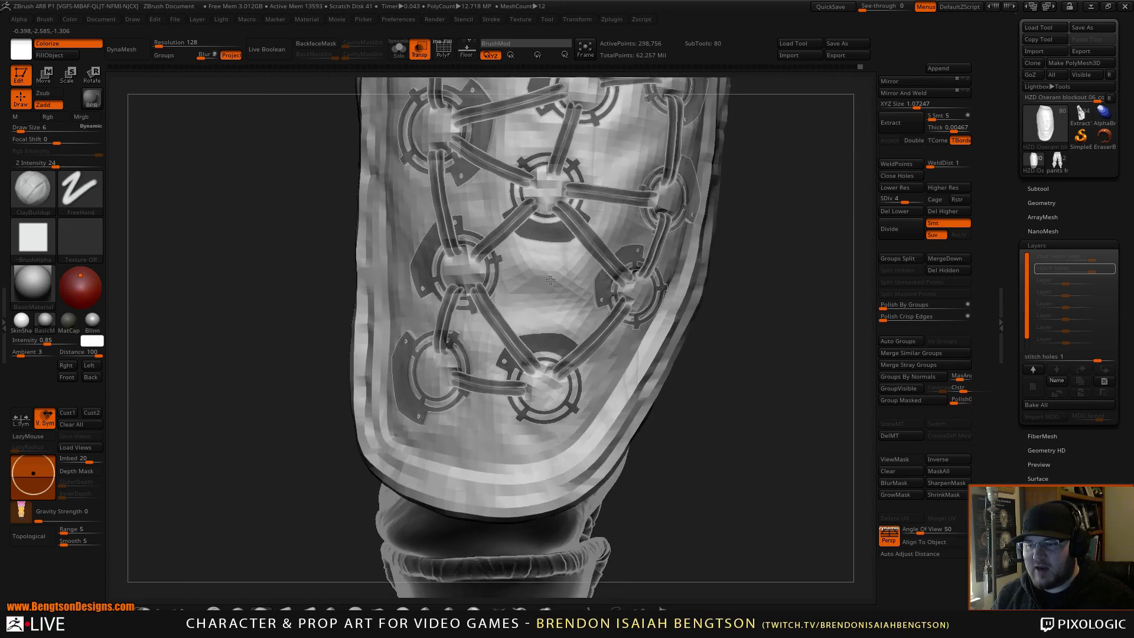
{"action": "left_click_drag", "start_coordinate": [534, 380], "coordinate": [553, 385]}
{"action": "right_click_drag", "start_coordinate": [553, 385], "coordinate": [513, 384]}
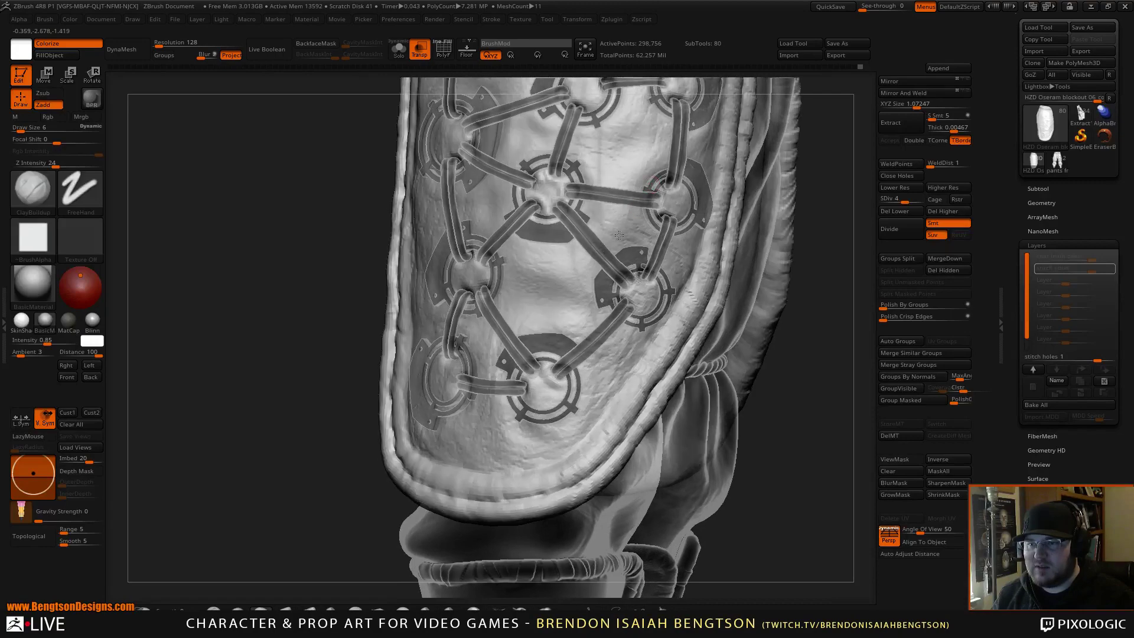
{"action": "right_click_drag", "start_coordinate": [671, 198], "coordinate": [553, 332], "text": "alt"}
{"action": "left_click_drag", "start_coordinate": [557, 324], "coordinate": [571, 330]}
{"action": "mouse_move", "coordinate": [582, 332]}
{"action": "right_mouse_down"}
{"action": "mouse_move", "coordinate": [519, 338]}
{"action": "mouse_move", "coordinate": [549, 338]}
{"action": "right_mouse_up"}
{"action": "mouse_move", "coordinate": [619, 143]}
{"action": "right_mouse_down", "text": "alt"}
{"action": "mouse_move", "coordinate": [557, 366]}
{"action": "mouse_move", "coordinate": [506, 384]}
{"action": "right_mouse_up", "text": "alt"}
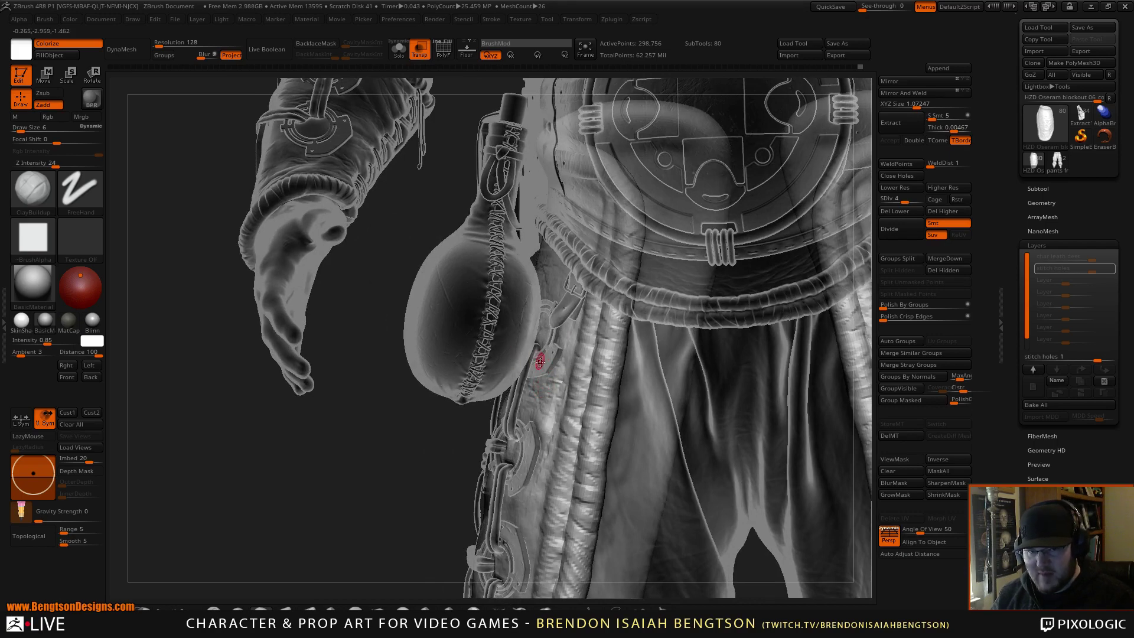
{"action": "right_click_drag", "start_coordinate": [553, 384], "coordinate": [564, 477]}
{"action": "right_click_drag", "start_coordinate": [581, 331], "coordinate": [550, 337]}
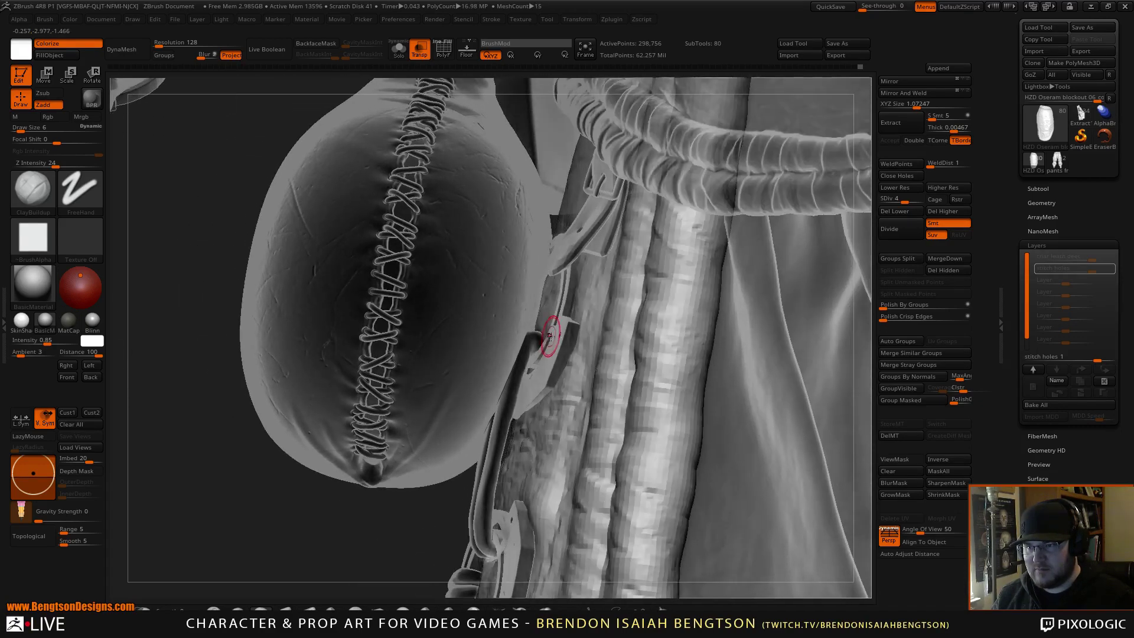
{"action": "mouse_move", "coordinate": [552, 410]}
{"action": "right_mouse_down", "text": "alt"}
{"action": "mouse_move", "coordinate": [550, 324]}
{"action": "mouse_move", "coordinate": [563, 391]}
{"action": "right_mouse_up", "text": "alt"}
Step: Turn off transparency and review the laced flap against the whole character from the front and side
{"action": "key", "text": "shift+t"}
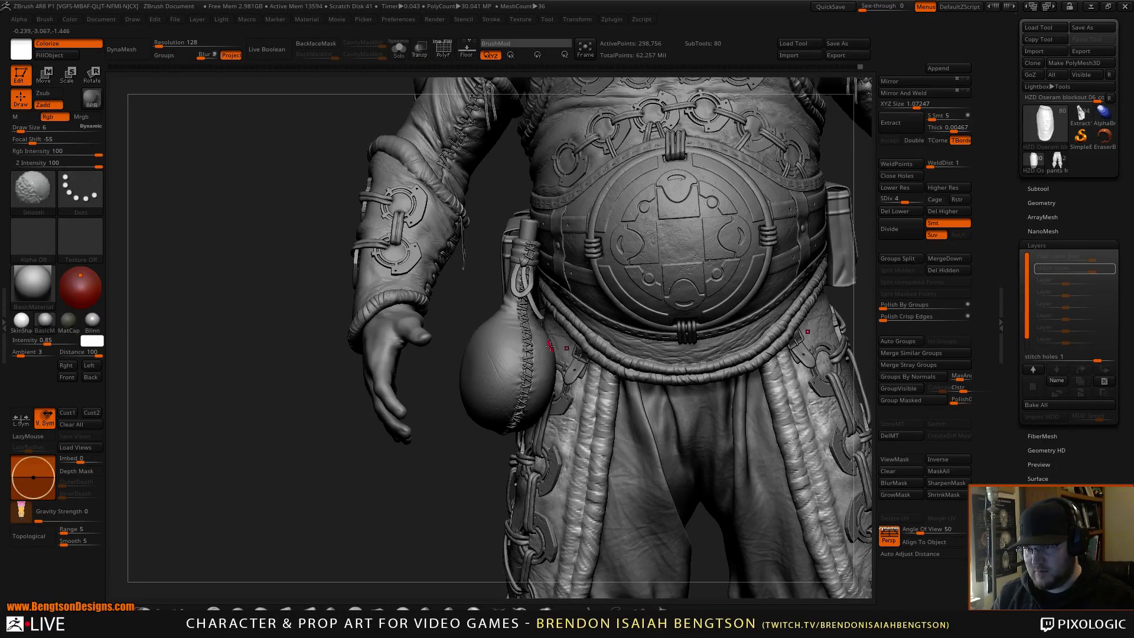
{"action": "right_click_drag", "start_coordinate": [503, 361], "coordinate": [596, 353]}
{"action": "mouse_move", "coordinate": [848, 461]}
{"action": "left_mouse_down", "text": "shift"}
{"action": "mouse_move", "coordinate": [800, 481]}
{"action": "mouse_move", "coordinate": [789, 407]}
{"action": "left_mouse_up", "text": "shift"}
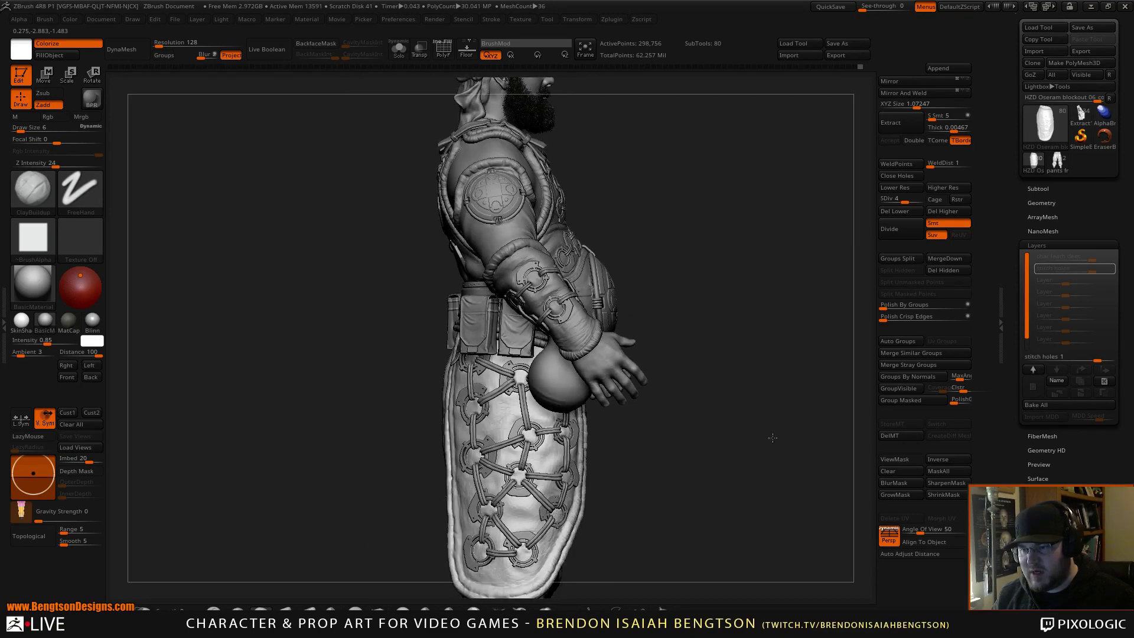
{"action": "left_click_drag", "start_coordinate": [784, 502], "coordinate": [780, 441], "text": "alt"}
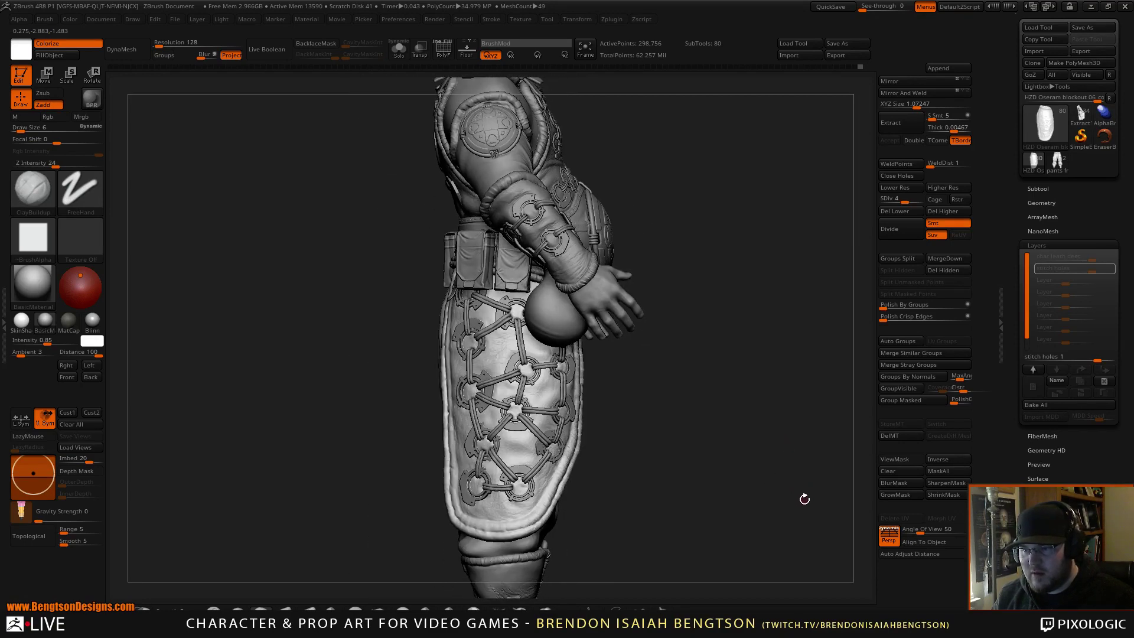
{"action": "mouse_move", "coordinate": [805, 500]}
{"action": "left_mouse_down"}
{"action": "mouse_move", "coordinate": [825, 498]}
{"action": "mouse_move", "coordinate": [813, 488]}
{"action": "mouse_move", "coordinate": [806, 510]}
{"action": "left_mouse_up"}
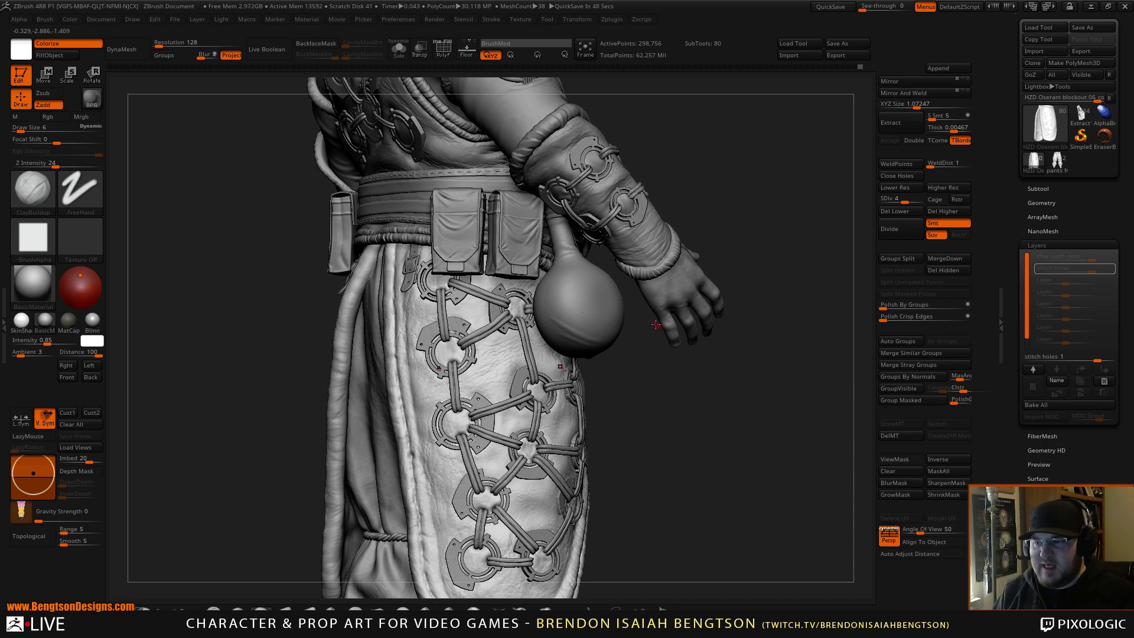
{"action": "left_click_drag", "start_coordinate": [708, 423], "coordinate": [690, 433]}
Step: Raise the leather flap to subdivision level 6 and view it from the side
{"action": "key", "text": "d"}
{"action": "key", "text": "d"}
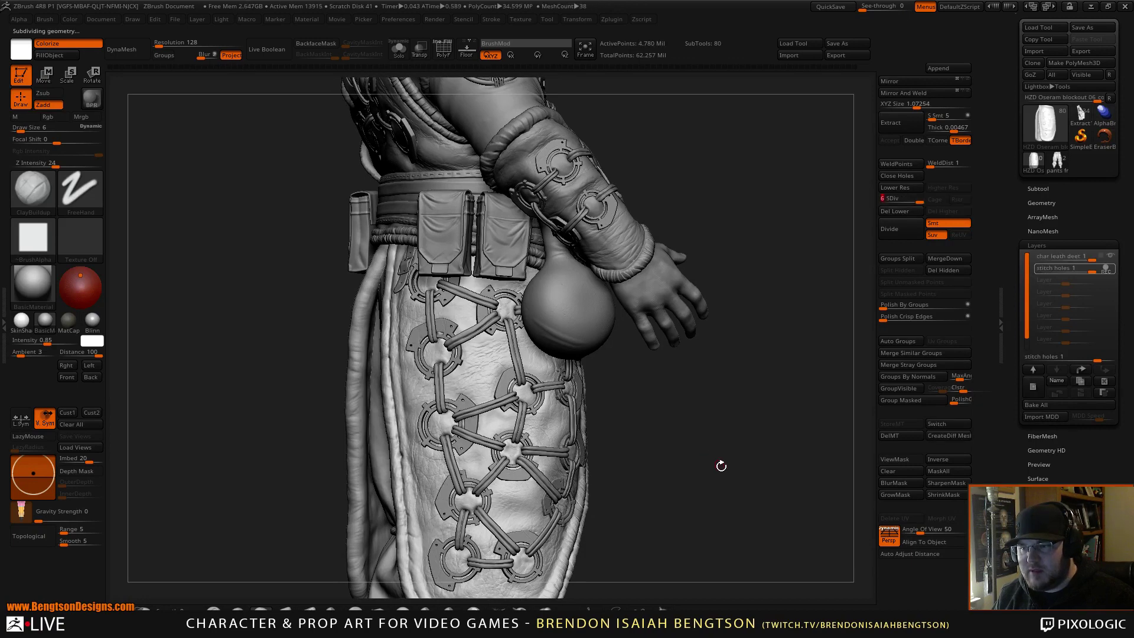
{"action": "left_click_drag", "start_coordinate": [721, 466], "coordinate": [711, 486]}
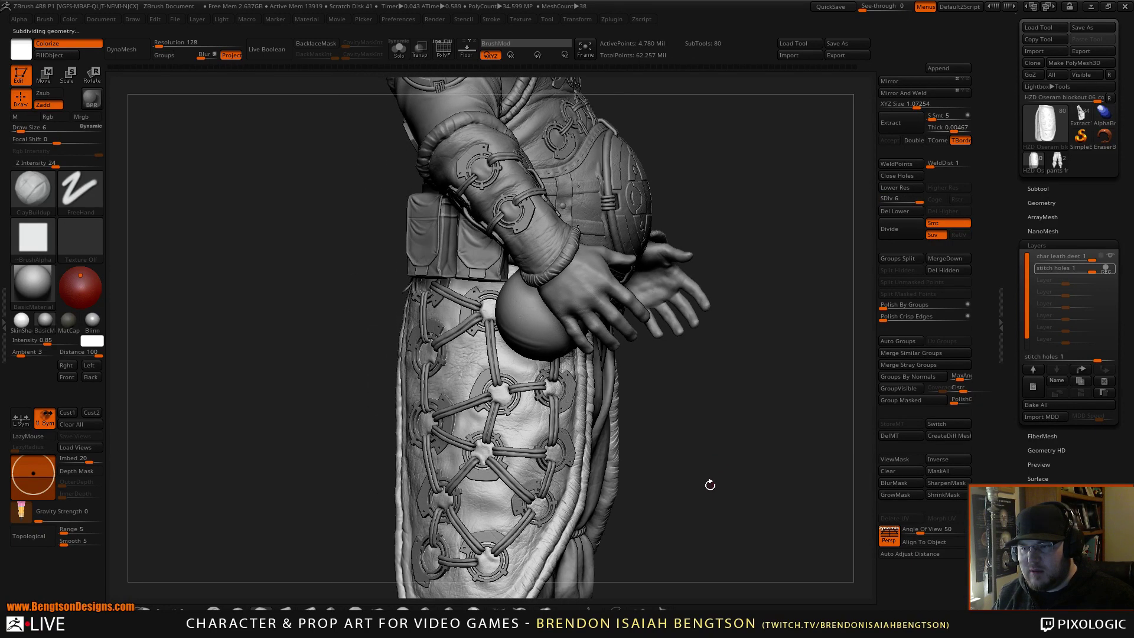
Step: Examine the full-resolution leather flap and its laces from the side and front, together with the trousers and upper body
{"action": "left_click_drag", "start_coordinate": [655, 410], "coordinate": [702, 441]}
{"action": "left_click_drag", "start_coordinate": [701, 523], "coordinate": [668, 346], "text": "alt"}
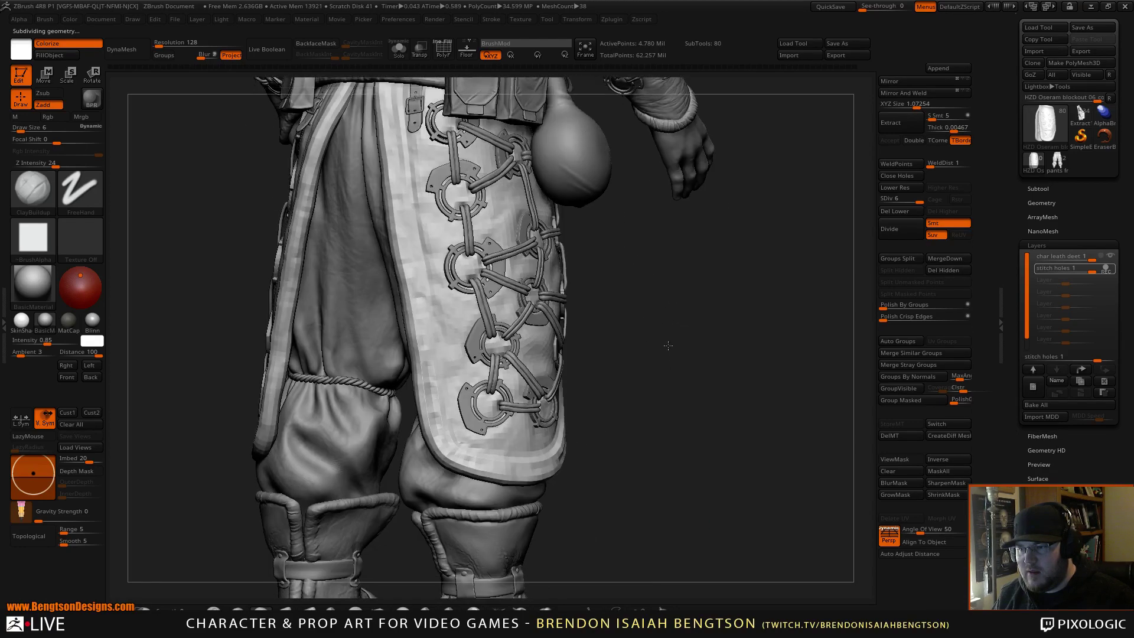
{"action": "left_click_drag", "start_coordinate": [704, 380], "coordinate": [581, 404]}
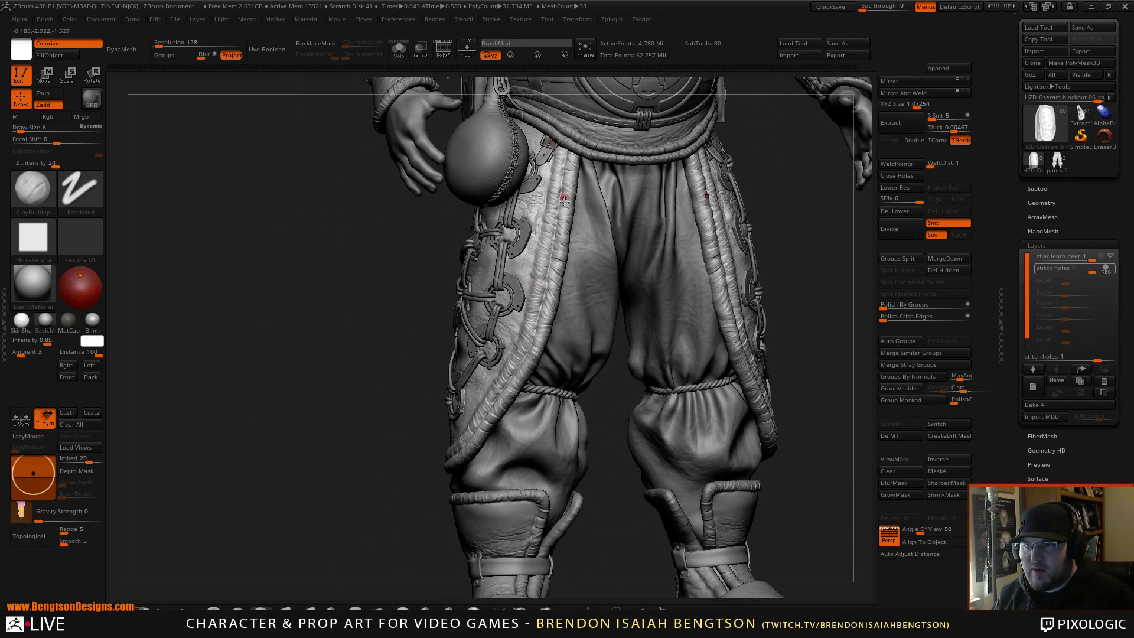
{"action": "left_click_drag", "start_coordinate": [346, 505], "coordinate": [370, 499]}
{"action": "left_click_drag", "start_coordinate": [324, 404], "coordinate": [307, 539], "text": "alt"}
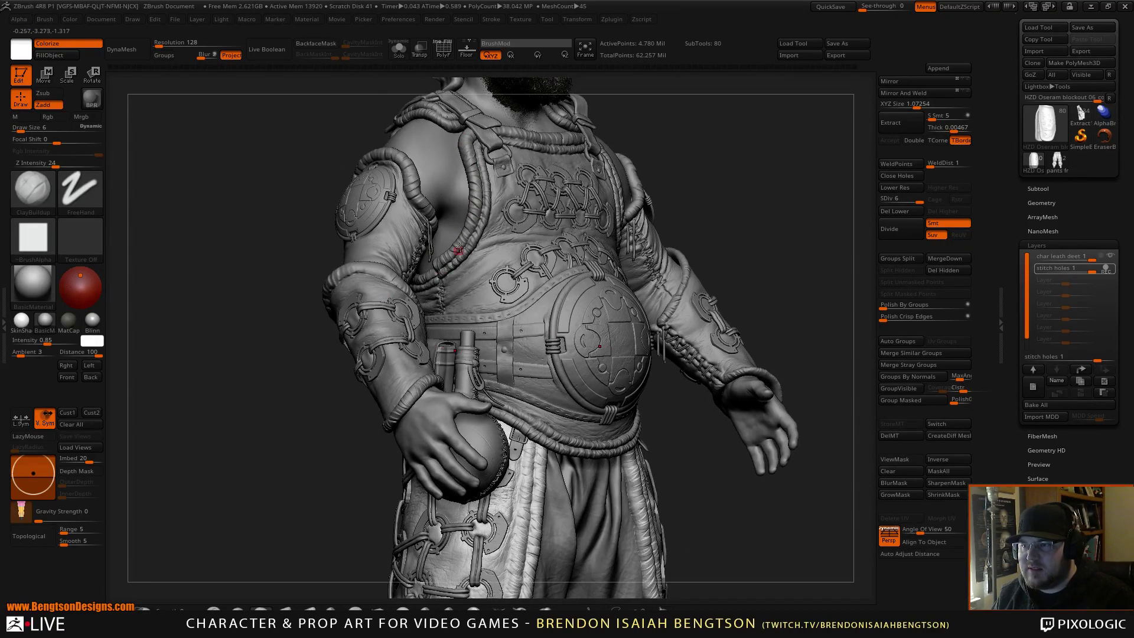
{"action": "left_click_drag", "start_coordinate": [320, 477], "coordinate": [326, 166], "text": "alt"}
{"action": "left_click_drag", "start_coordinate": [294, 410], "coordinate": [306, 476], "text": "alt"}
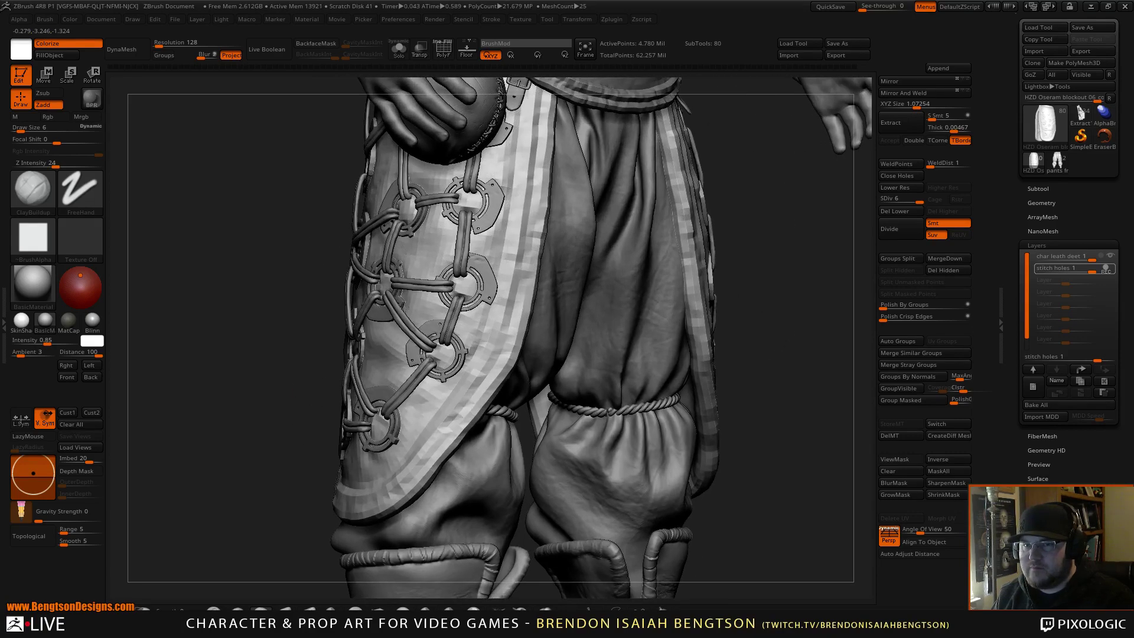
{"action": "left_click_drag", "start_coordinate": [838, 261], "coordinate": [807, 289], "text": "alt"}
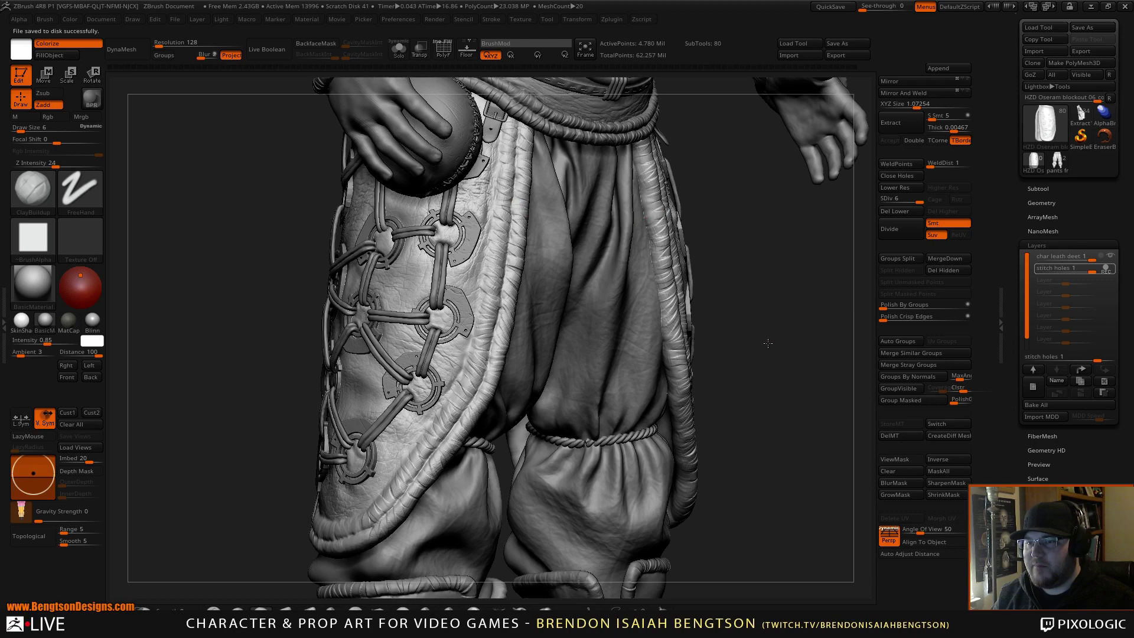
Step: Compare the whole character with the concept art behind the window at see-through 51, and restore full opacity
{"action": "left_click_drag", "start_coordinate": [768, 343], "coordinate": [749, 234], "text": "alt"}
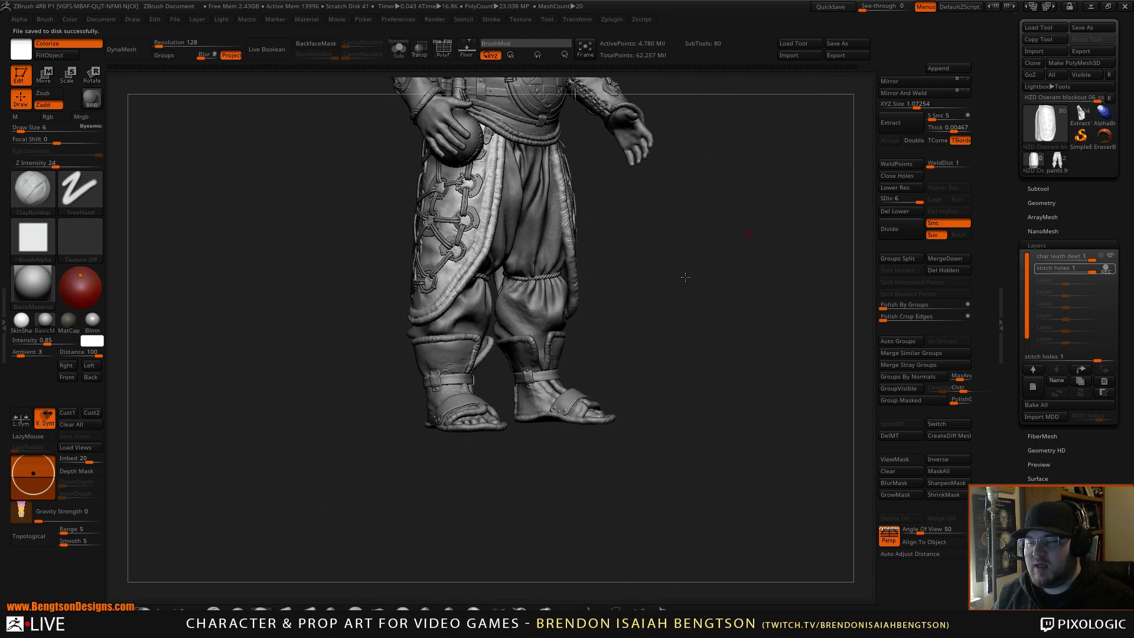
{"action": "left_click_drag", "start_coordinate": [686, 277], "coordinate": [643, 380], "text": "shift"}
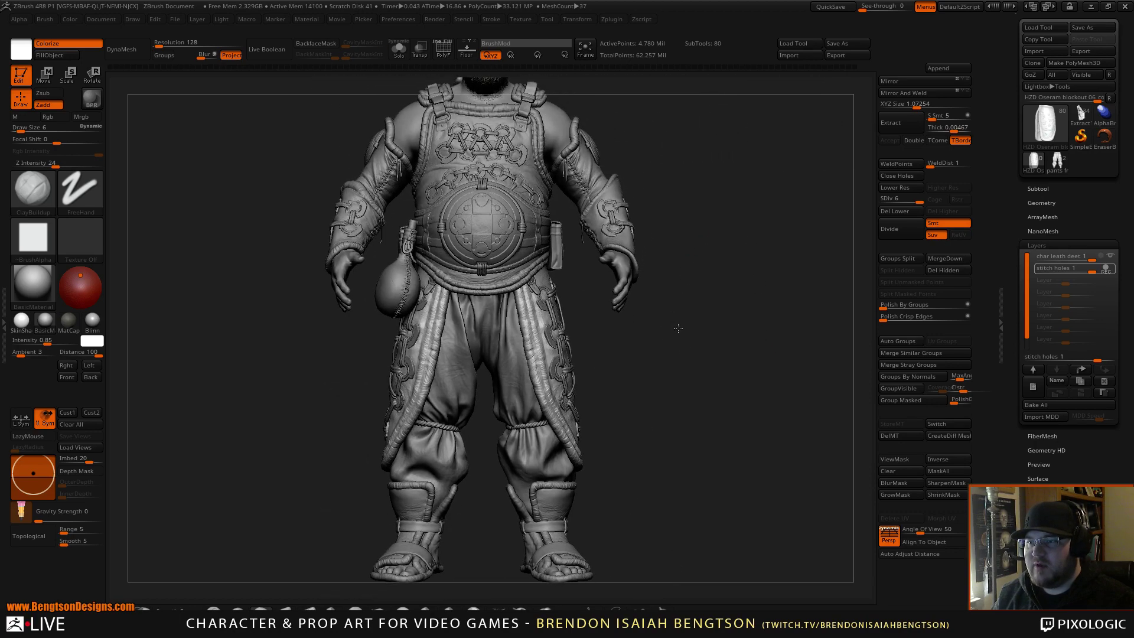
{"action": "left_click_drag", "start_coordinate": [679, 329], "coordinate": [678, 319], "text": "alt"}
{"action": "left_click_drag", "start_coordinate": [631, 370], "coordinate": [620, 394], "text": "alt"}
{"action": "left_click_drag", "start_coordinate": [620, 394], "coordinate": [628, 405], "text": "alt"}
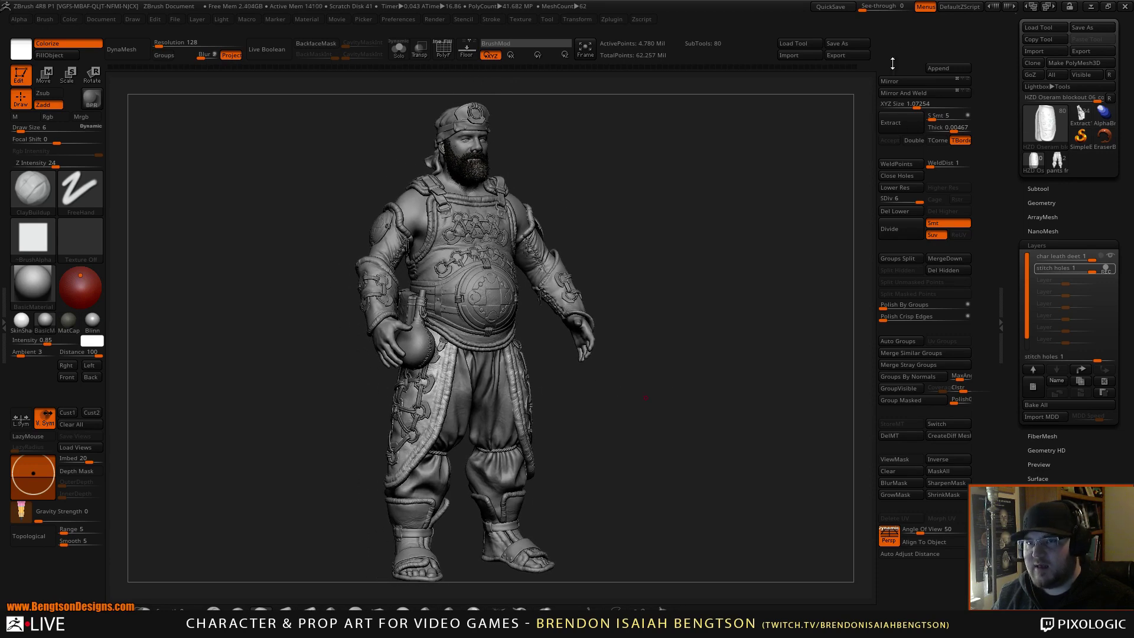
{"action": "left_click_drag", "start_coordinate": [864, 7], "coordinate": [884, 12]}
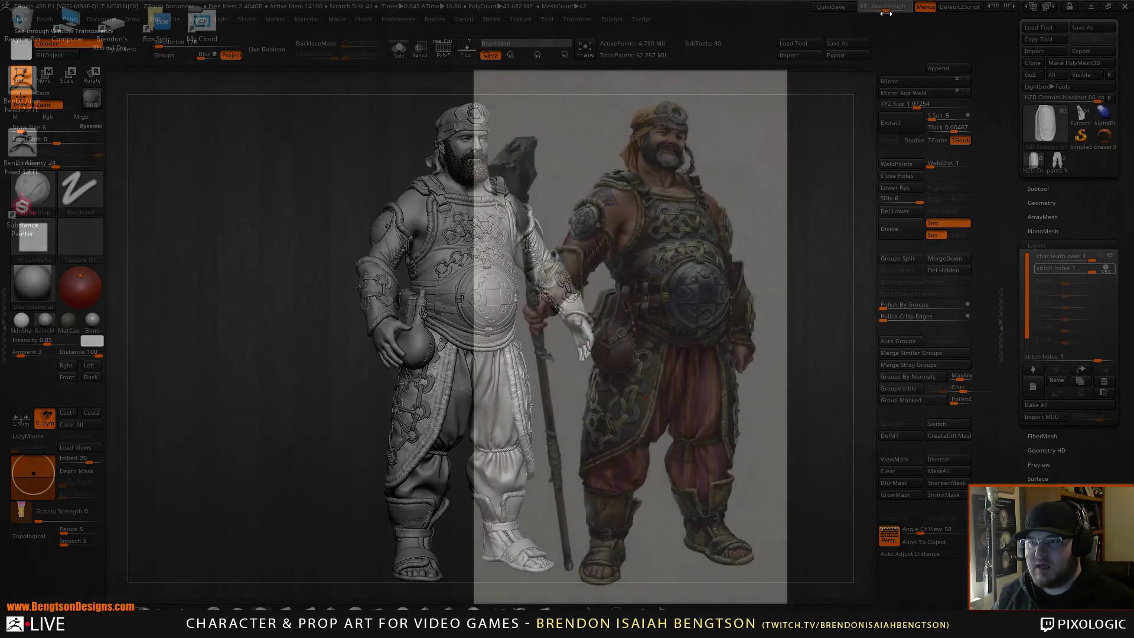
{"action": "mouse_move", "coordinate": [591, 374]}
{"action": "left_mouse_down", "text": "alt"}
{"action": "mouse_move", "coordinate": [524, 359]}
{"action": "mouse_move", "coordinate": [487, 373]}
{"action": "left_mouse_up", "text": "alt"}
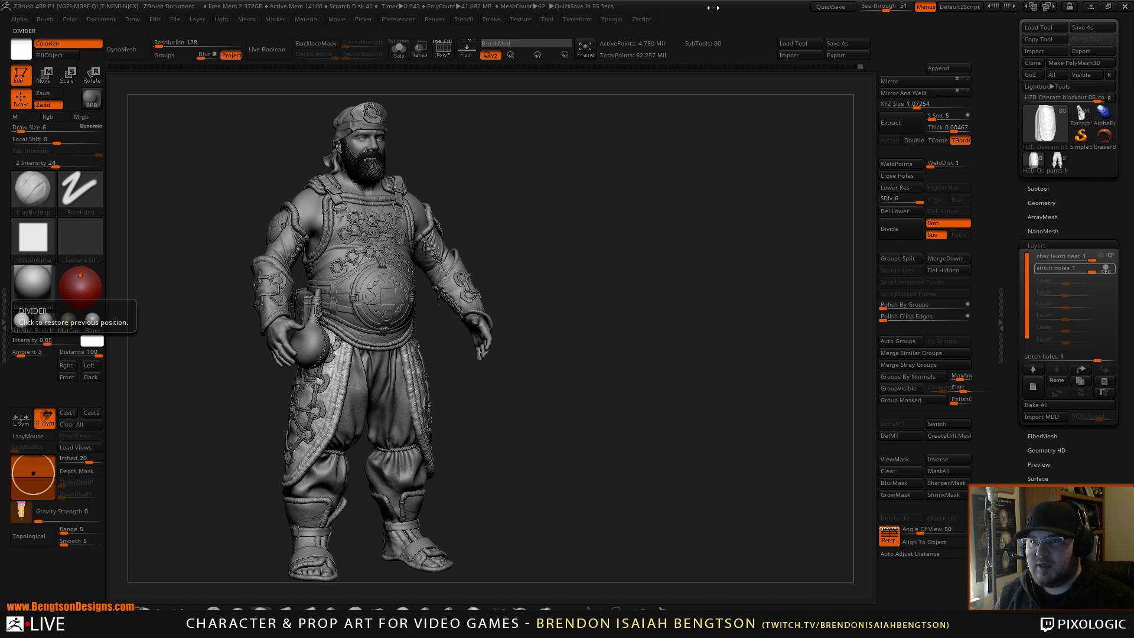
{"action": "left_click", "coordinate": [745, 29]}
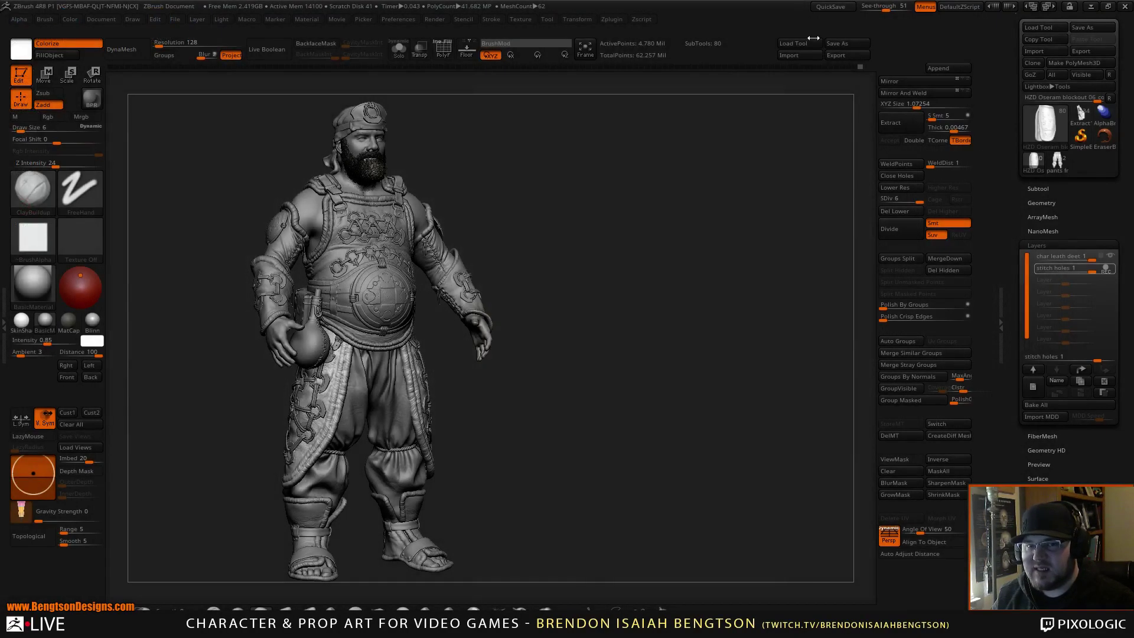
{"action": "left_click_drag", "start_coordinate": [886, 7], "coordinate": [851, 8]}
Step: Inspect the lace entries and leather surface around the lowest rings near the flap's bottom edge
{"action": "right_click_drag", "start_coordinate": [344, 396], "coordinate": [427, 342], "text": "alt"}
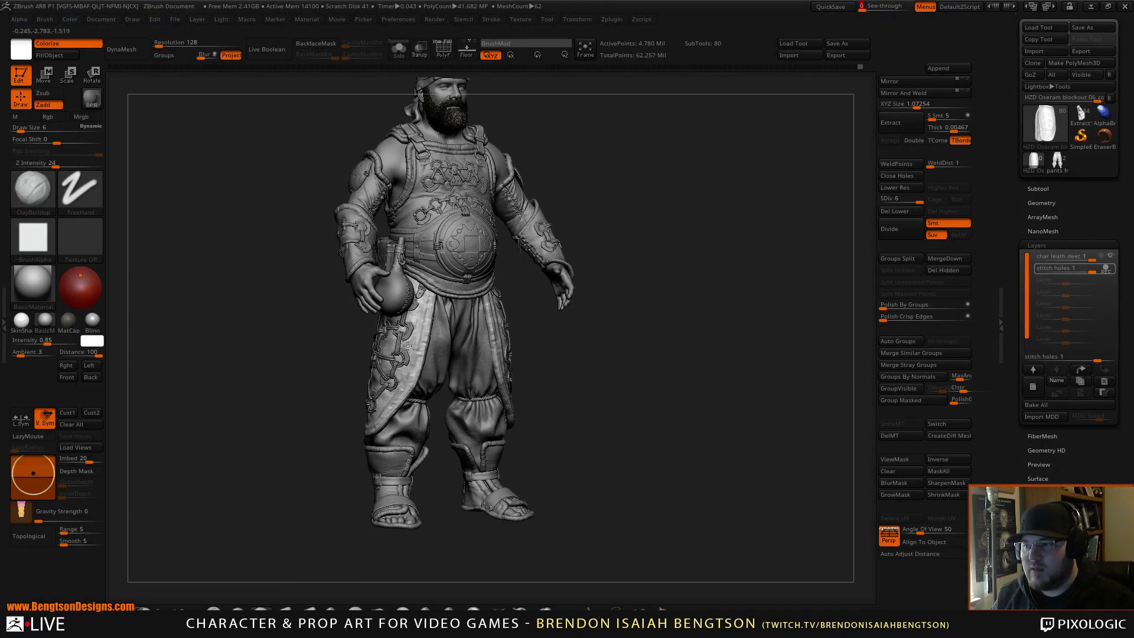
{"action": "right_click_drag", "start_coordinate": [434, 429], "coordinate": [426, 470], "text": "ctrl"}
{"action": "right_click_drag", "start_coordinate": [328, 371], "coordinate": [370, 345], "text": "alt"}
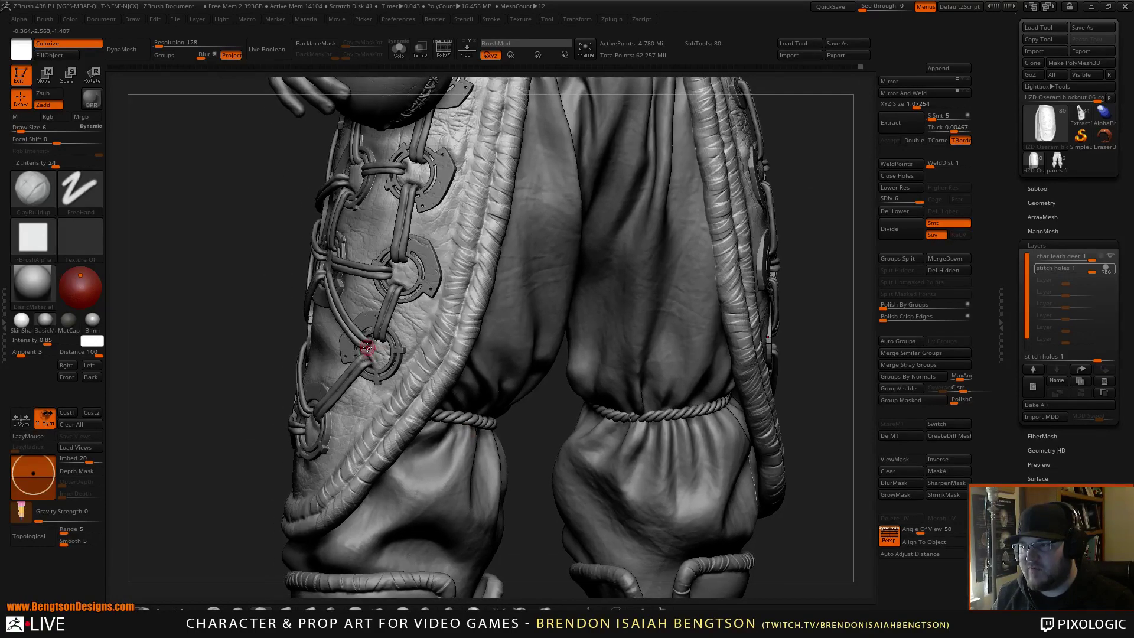
{"action": "right_click_drag", "start_coordinate": [301, 350], "coordinate": [364, 361]}
{"action": "right_click_drag", "start_coordinate": [303, 391], "coordinate": [397, 332], "text": "alt"}
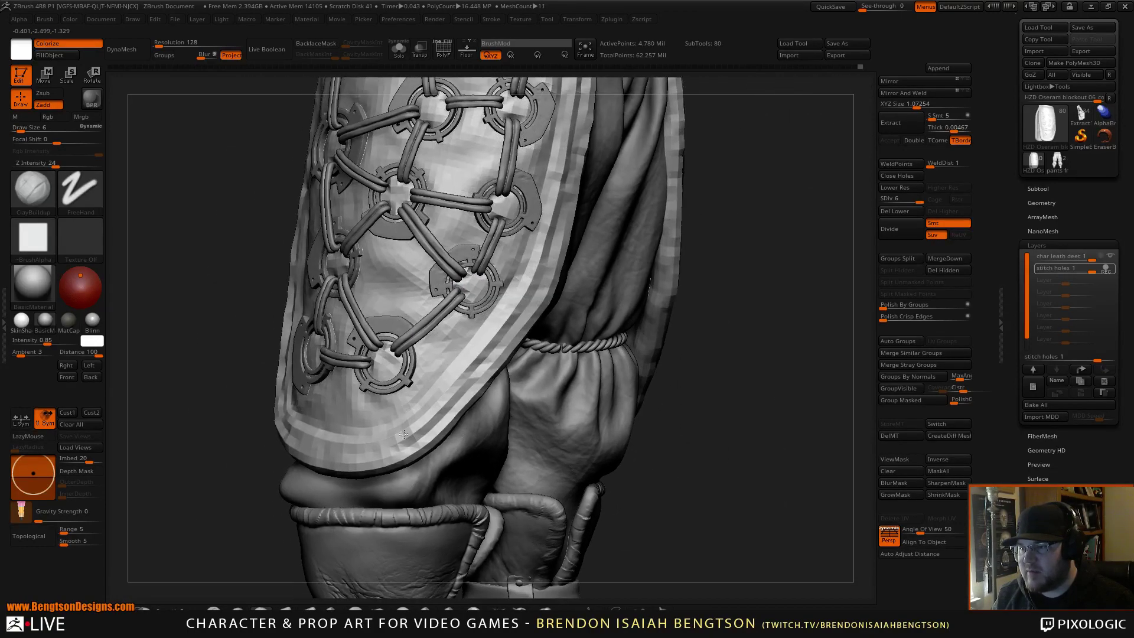
{"action": "right_click_drag", "start_coordinate": [383, 407], "coordinate": [382, 460], "text": "ctrl"}
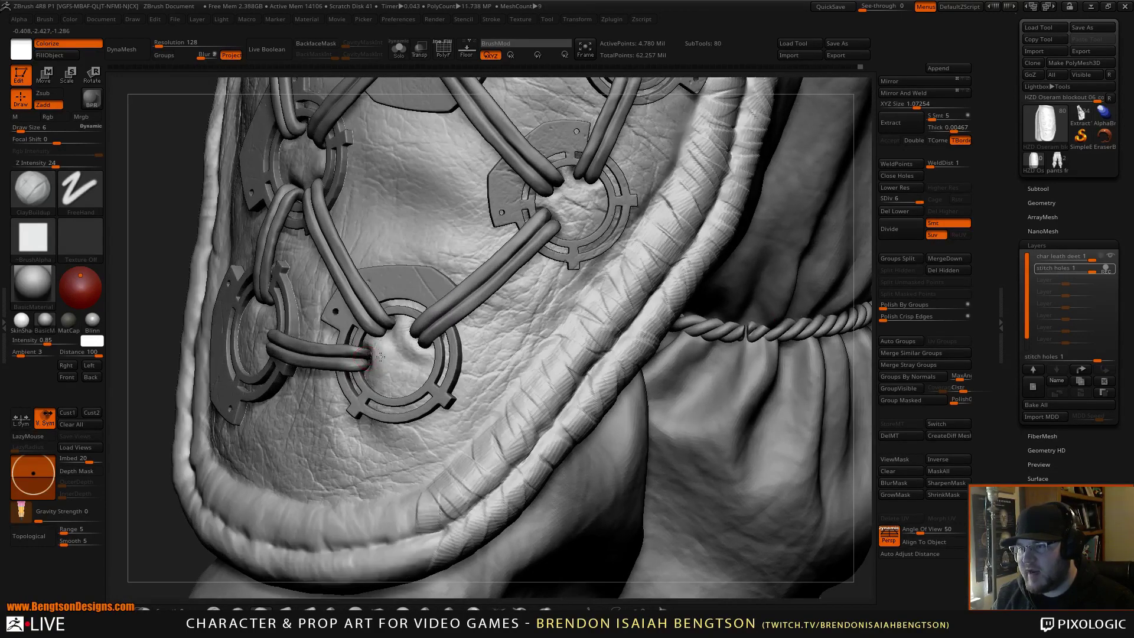
Step: Select the lacing cord subtool and set up the Move Topological brush with a draw size of 11
{"action": "right_click_drag", "start_coordinate": [332, 357], "coordinate": [300, 394]}
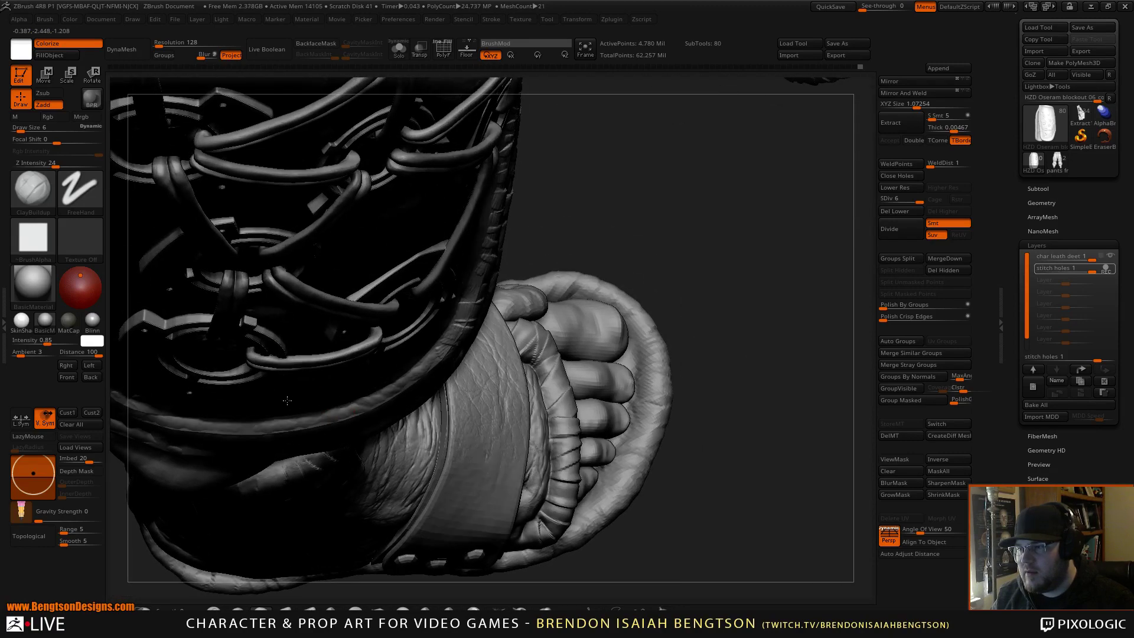
{"action": "right_click_drag", "start_coordinate": [282, 342], "coordinate": [282, 379], "text": "ctrl"}
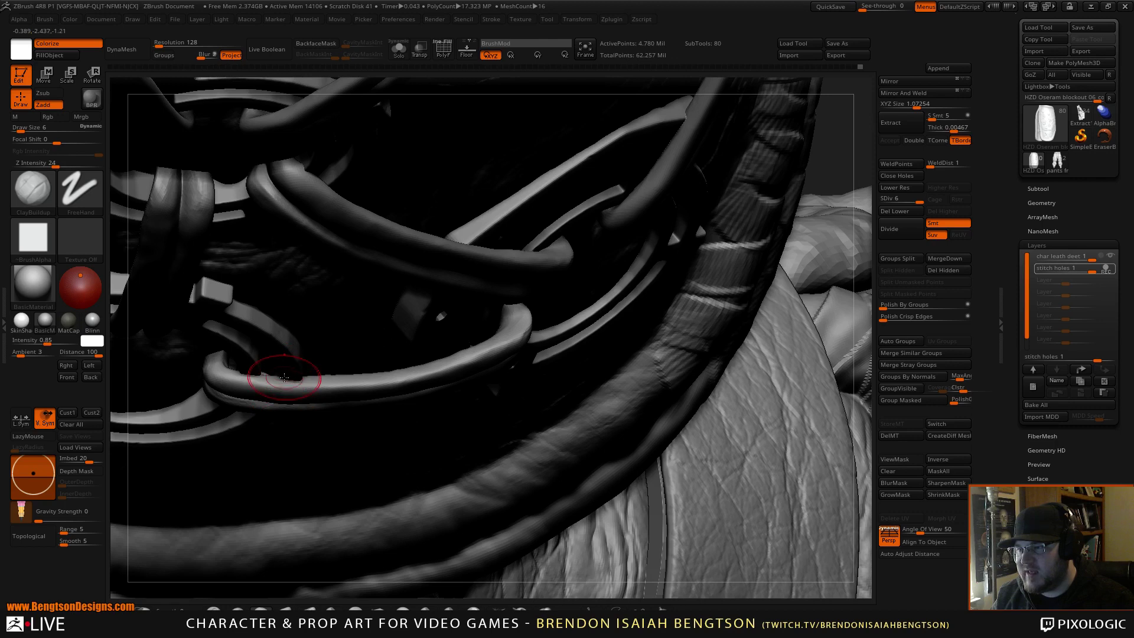
{"action": "left_click", "coordinate": [451, 361], "text": "alt"}
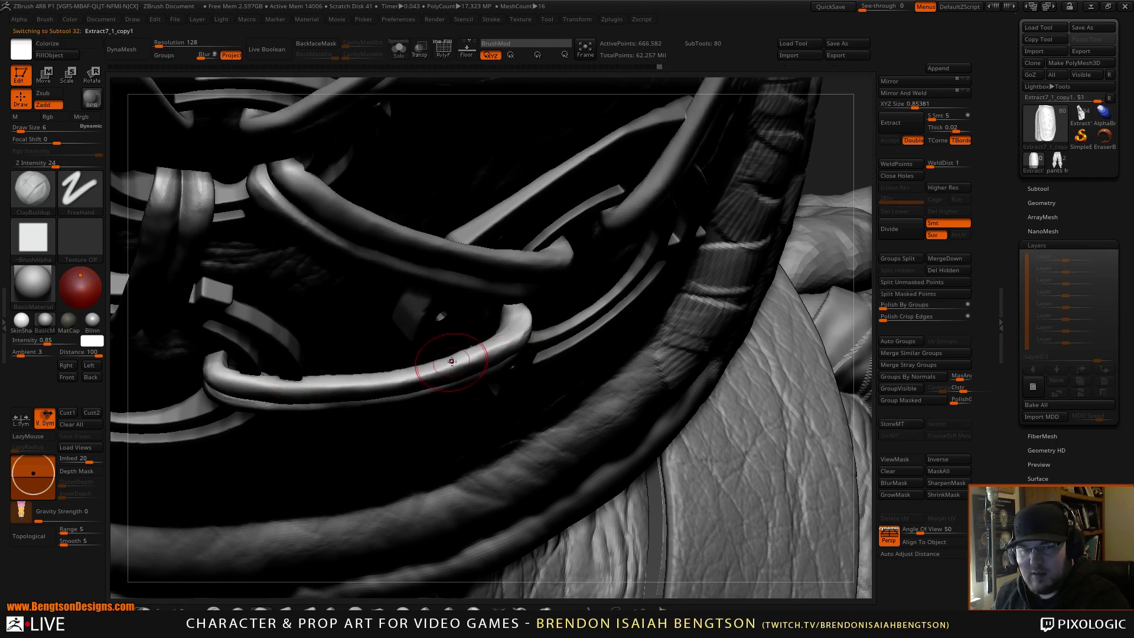
{"action": "key", "text": "b"}
{"action": "key", "text": "m"}
{"action": "key", "text": "t"}
{"action": "key", "text": "space"}
{"action": "left_click_drag", "start_coordinate": [363, 276], "coordinate": [368, 276]}
Step: Reshape the lower double cords between the metal rings with the Move Topological brush
{"action": "mouse_move", "coordinate": [355, 300]}
{"action": "right_mouse_down"}
{"action": "mouse_move", "coordinate": [350, 198]}
{"action": "mouse_move", "coordinate": [376, 132]}
{"action": "mouse_move", "coordinate": [365, 161]}
{"action": "right_mouse_up"}
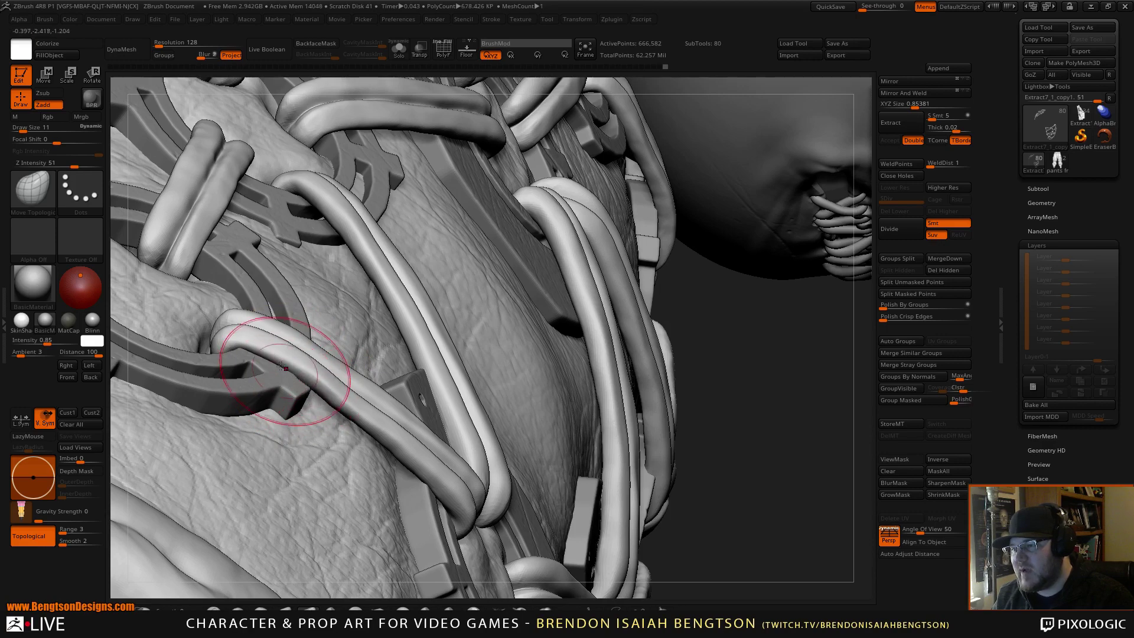
{"action": "right_click_drag", "start_coordinate": [260, 330], "coordinate": [239, 361]}
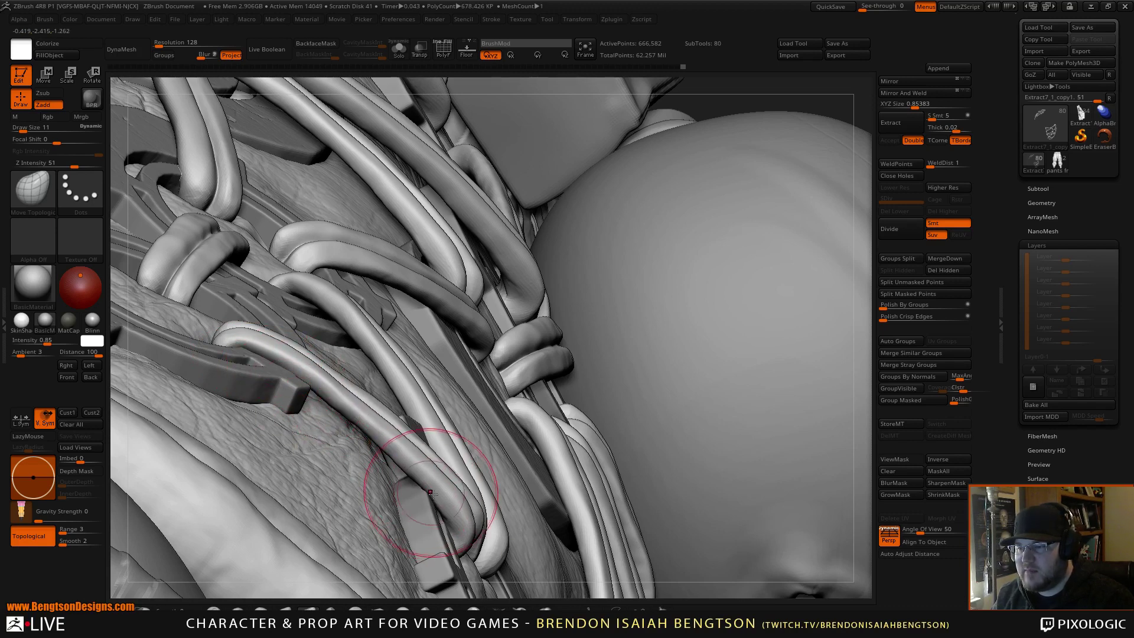
{"action": "left_click_drag", "start_coordinate": [468, 533], "coordinate": [449, 501]}
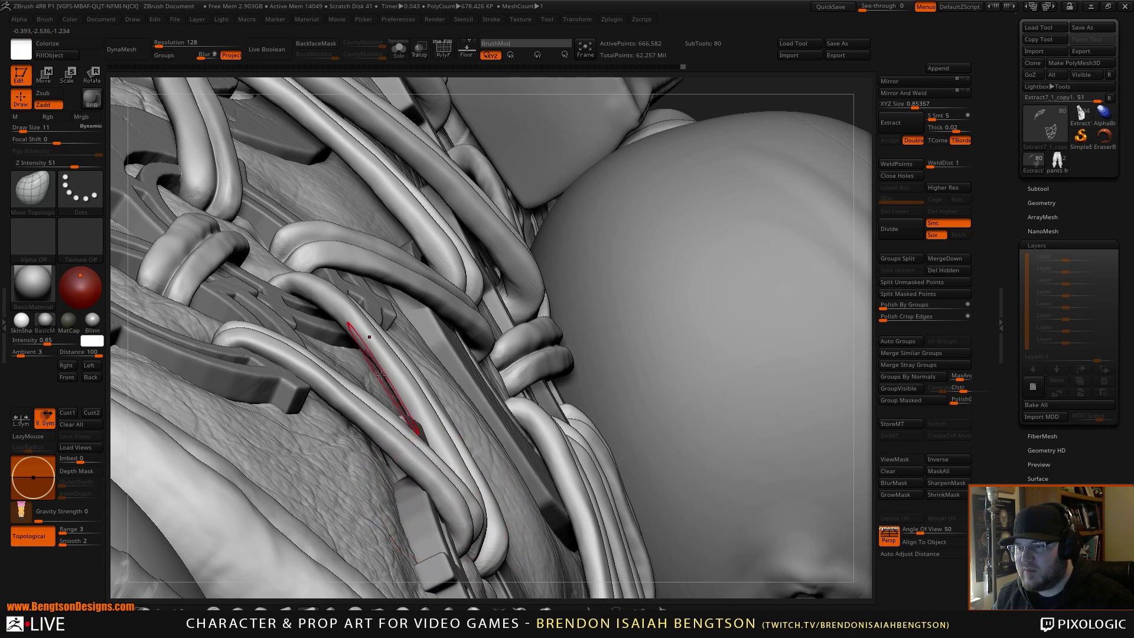
{"action": "mouse_move", "coordinate": [394, 384]}
{"action": "right_mouse_down"}
{"action": "mouse_move", "coordinate": [383, 436]}
{"action": "mouse_move", "coordinate": [558, 349]}
{"action": "mouse_move", "coordinate": [577, 327]}
{"action": "right_mouse_up"}
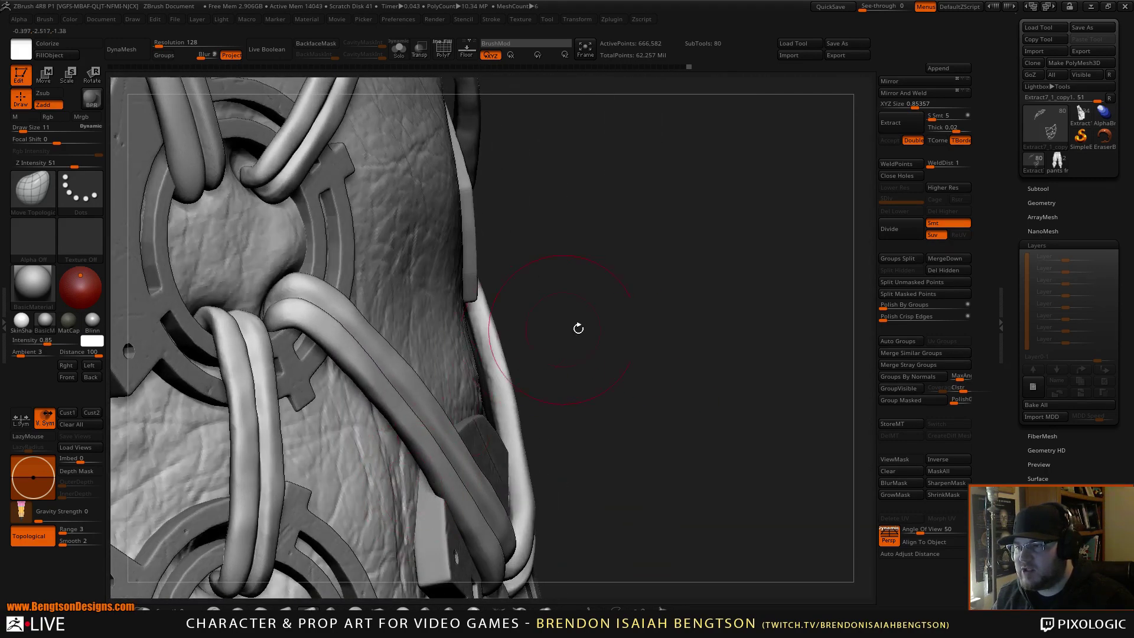
{"action": "right_click_drag", "start_coordinate": [650, 327], "coordinate": [620, 109], "text": "alt"}
{"action": "right_click_drag", "start_coordinate": [631, 258], "coordinate": [526, 264]}
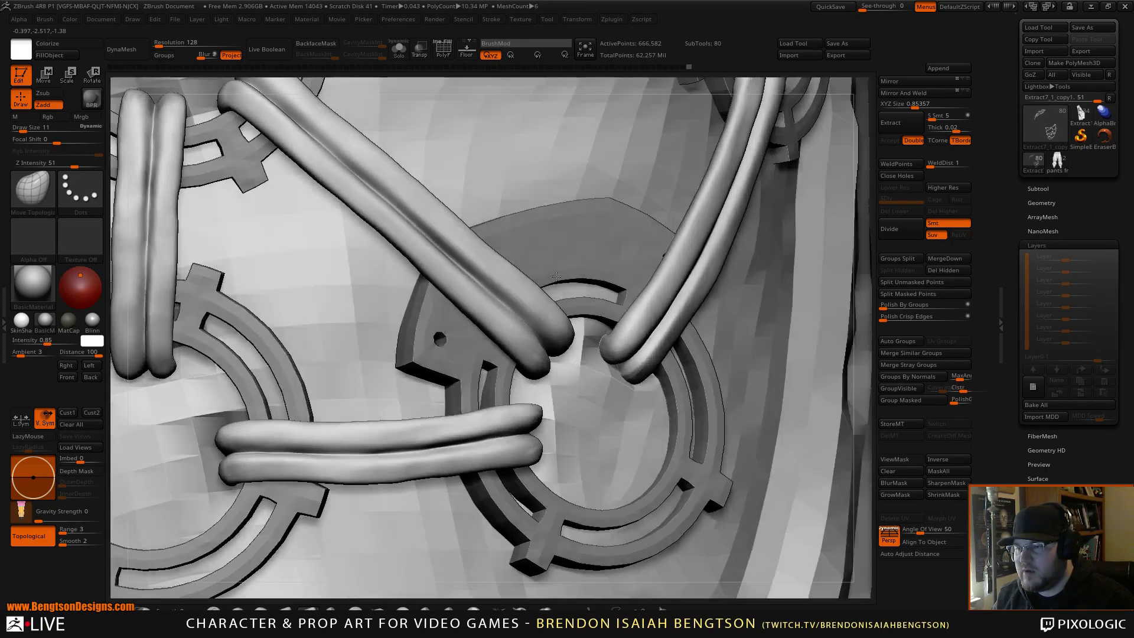
{"action": "left_click_drag", "start_coordinate": [372, 461], "coordinate": [419, 449]}
{"action": "left_click_drag", "start_coordinate": [332, 461], "coordinate": [332, 458]}
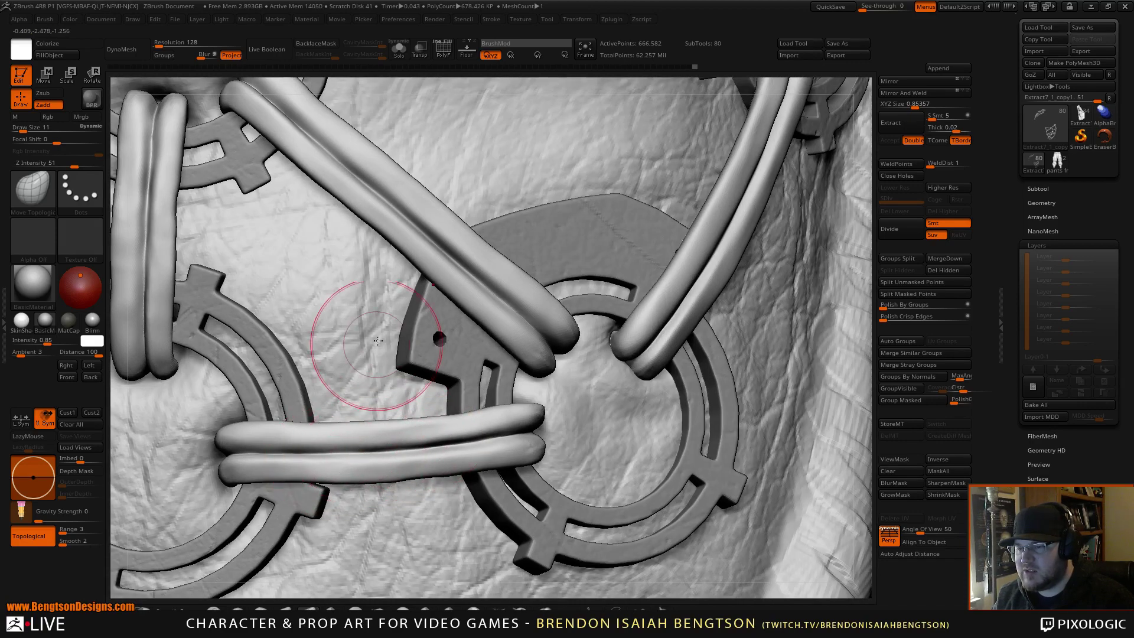
Step: Adjust the end of the lowest double cord inside the bottom ring using draw size 7
{"action": "mouse_move", "coordinate": [384, 398]}
{"action": "right_mouse_down"}
{"action": "mouse_move", "coordinate": [409, 406]}
{"action": "mouse_move", "coordinate": [424, 459]}
{"action": "mouse_move", "coordinate": [415, 485]}
{"action": "right_mouse_up"}
{"action": "right_click_drag", "start_coordinate": [531, 424], "coordinate": [534, 380]}
{"action": "key", "text": "space"}
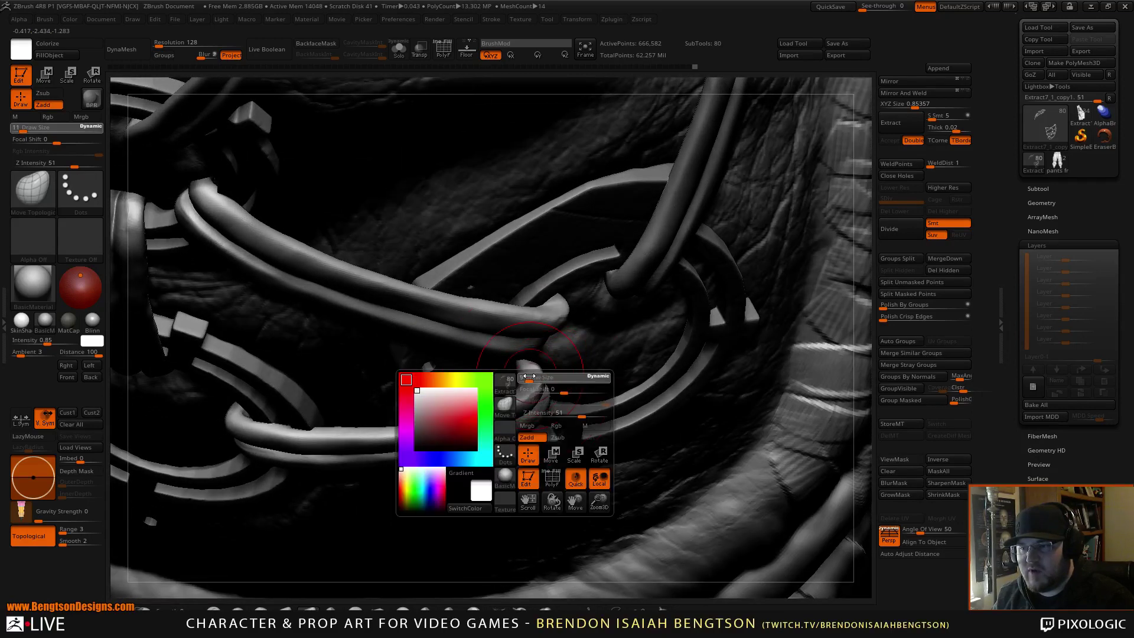
{"action": "left_click_drag", "start_coordinate": [535, 378], "coordinate": [527, 356]}
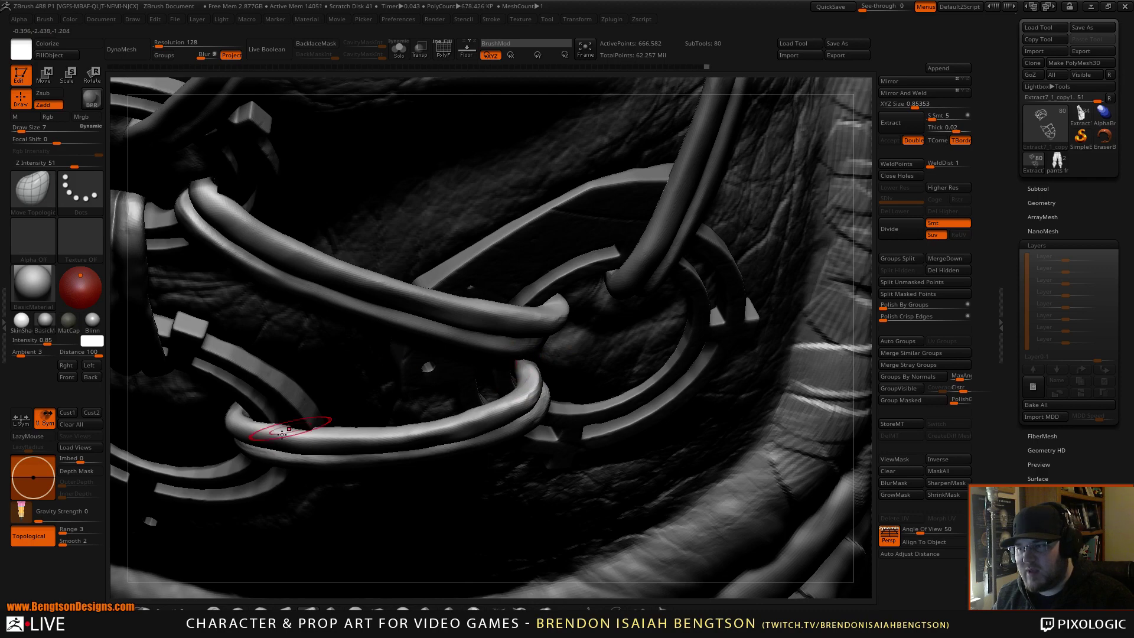
Step: Reshape the opposite end of the lowest double cord, near the outer ring, using draw size 12
{"action": "key", "text": "space"}
{"action": "left_click_drag", "start_coordinate": [280, 430], "coordinate": [282, 430]}
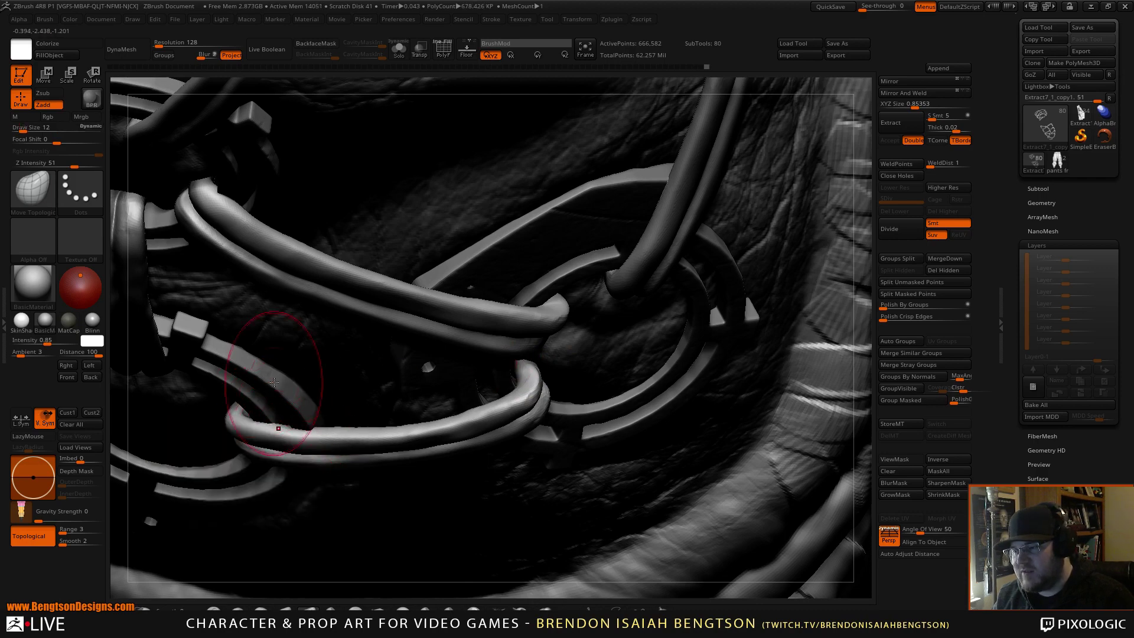
{"action": "right_click_drag", "start_coordinate": [279, 429], "coordinate": [286, 420]}
{"action": "mouse_move", "coordinate": [286, 420]}
{"action": "left_mouse_down"}
{"action": "mouse_move", "coordinate": [276, 419]}
{"action": "mouse_move", "coordinate": [314, 426]}
{"action": "mouse_move", "coordinate": [303, 448]}
{"action": "left_mouse_up"}
{"action": "mouse_move", "coordinate": [303, 447]}
{"action": "right_mouse_down"}
{"action": "mouse_move", "coordinate": [295, 354]}
{"action": "mouse_move", "coordinate": [307, 331]}
{"action": "right_mouse_up"}
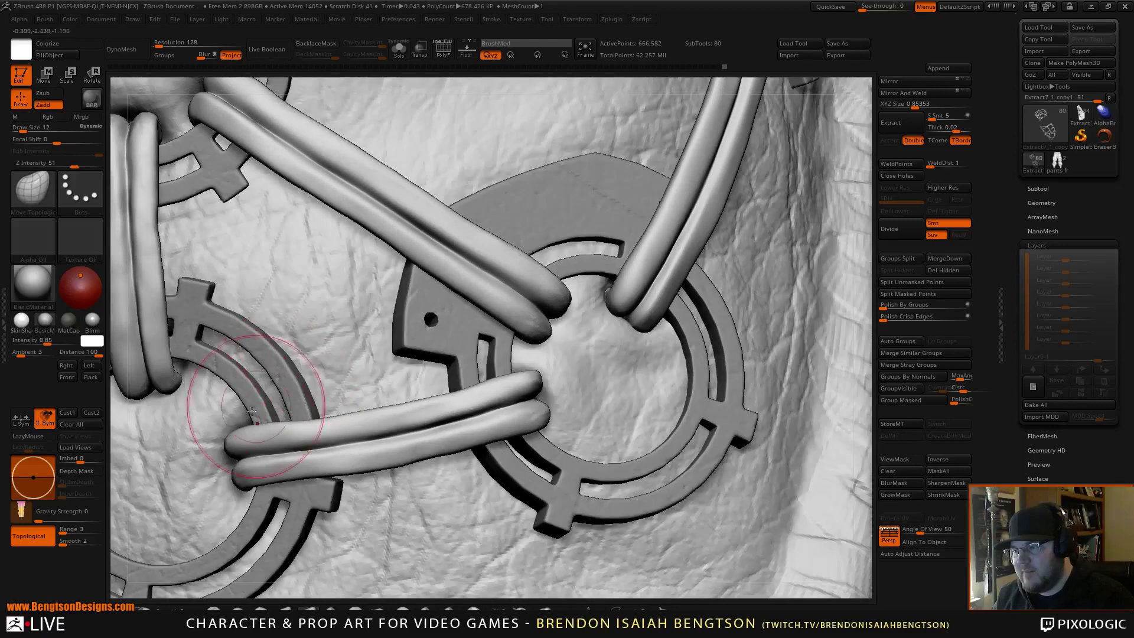
{"action": "left_click_drag", "start_coordinate": [229, 439], "coordinate": [225, 441]}
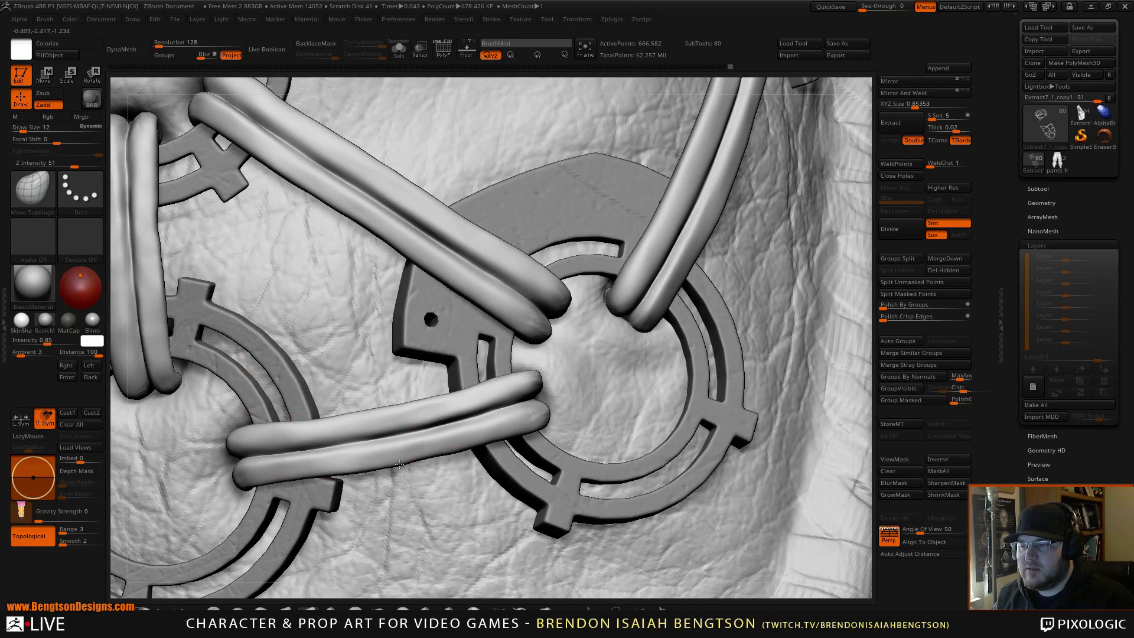
Step: Thicken the lowest double cord's end inside the bottom ring with the Inflat brush at draw size 5
{"action": "right_click_drag", "start_coordinate": [512, 335], "coordinate": [452, 457]}
{"action": "left_click", "coordinate": [547, 606]}
{"action": "key", "text": "space"}
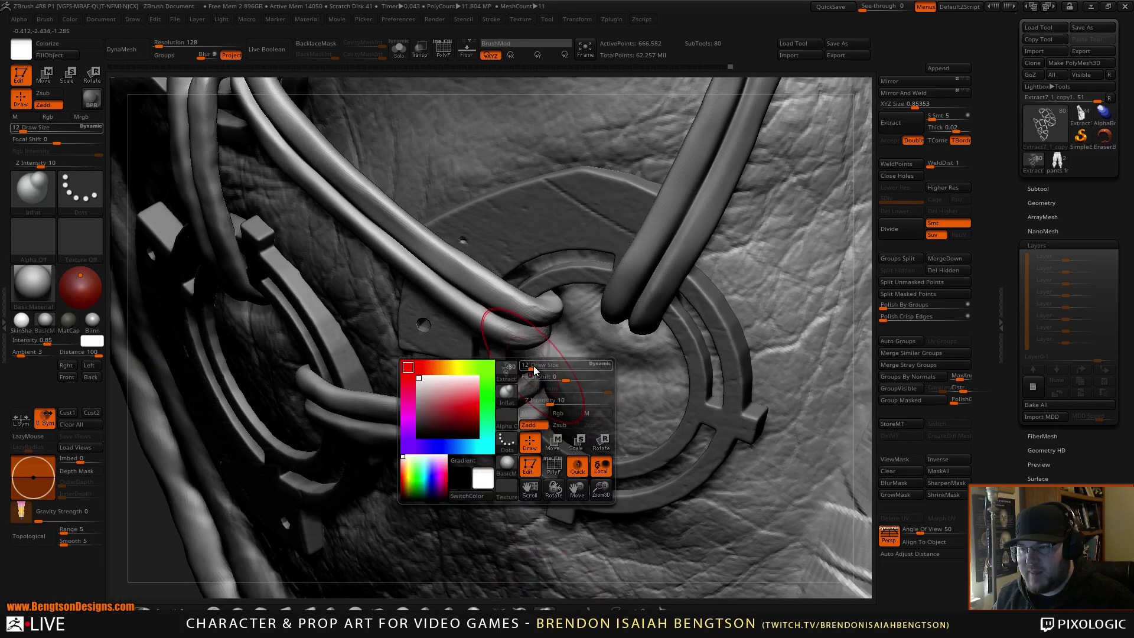
{"action": "left_click_drag", "start_coordinate": [532, 371], "coordinate": [520, 390]}
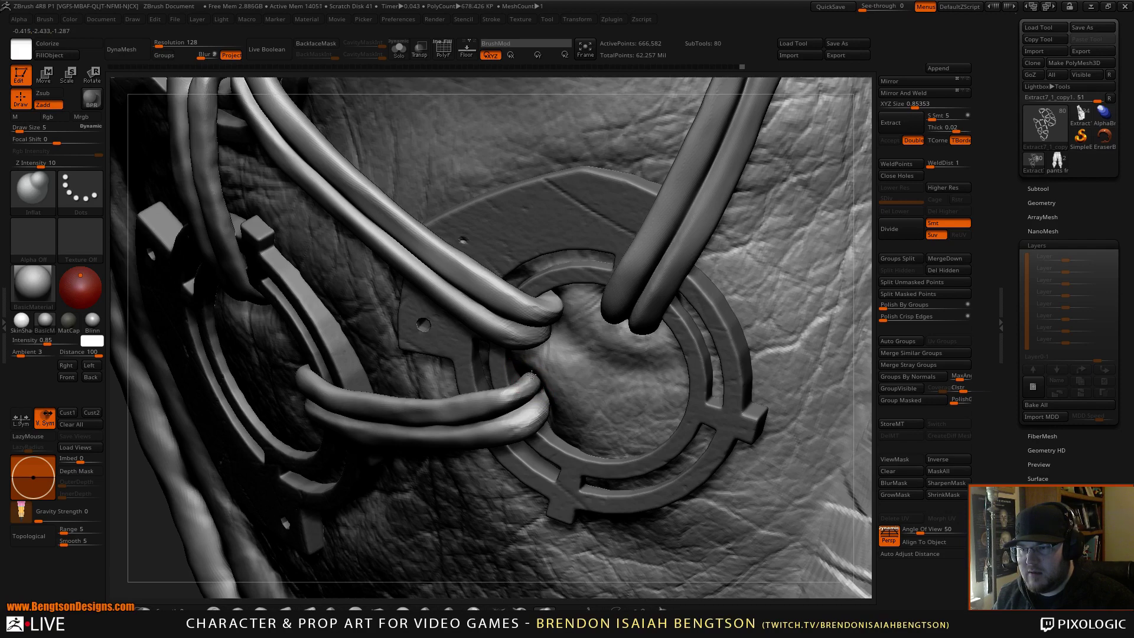
{"action": "right_click_drag", "start_coordinate": [482, 336], "coordinate": [573, 351]}
Step: Bend the inflated end of the lowest double cord into shape with Move Topological at draw size 14
{"action": "key", "text": "b"}
{"action": "key", "text": "m"}
{"action": "key", "text": "t"}
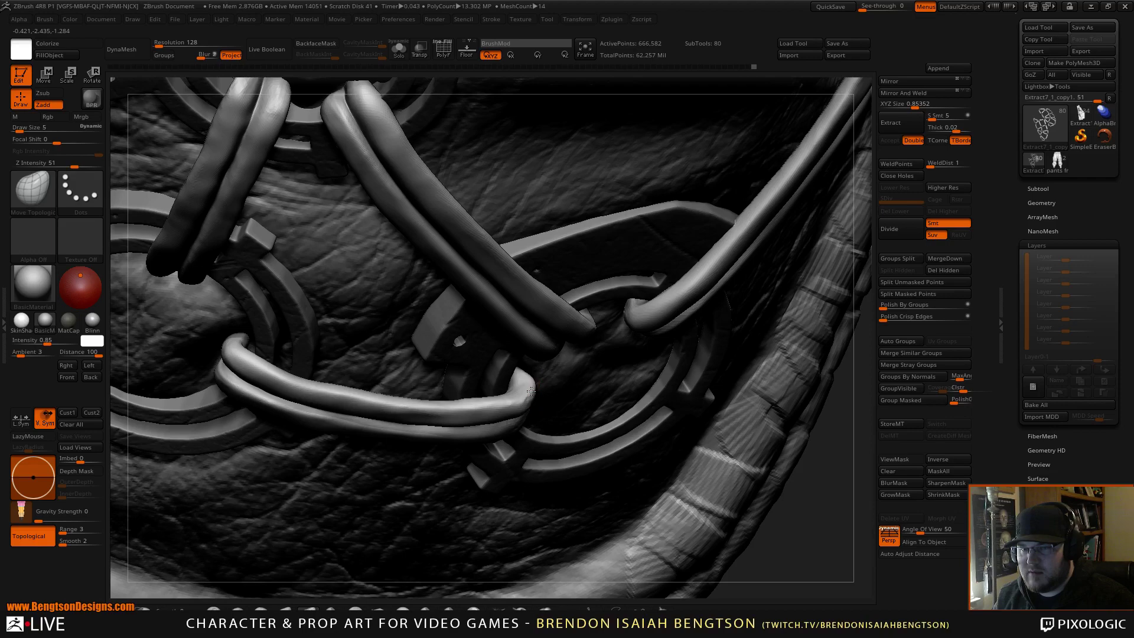
{"action": "right_click_drag", "start_coordinate": [531, 390], "coordinate": [476, 367]}
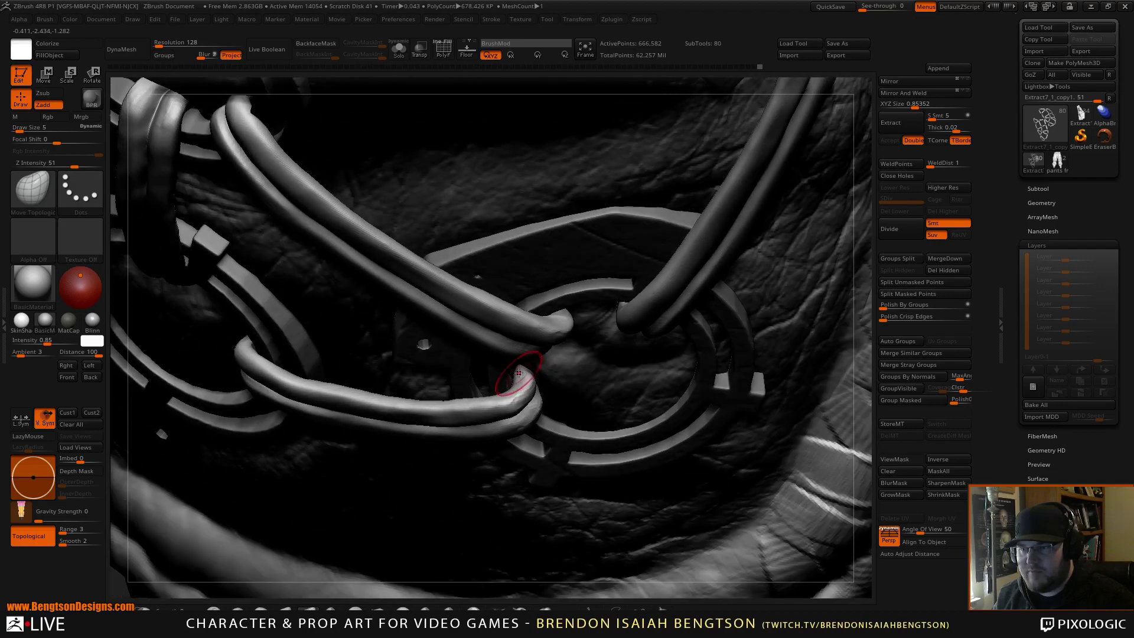
{"action": "key", "text": "space"}
{"action": "left_click", "coordinate": [519, 370]}
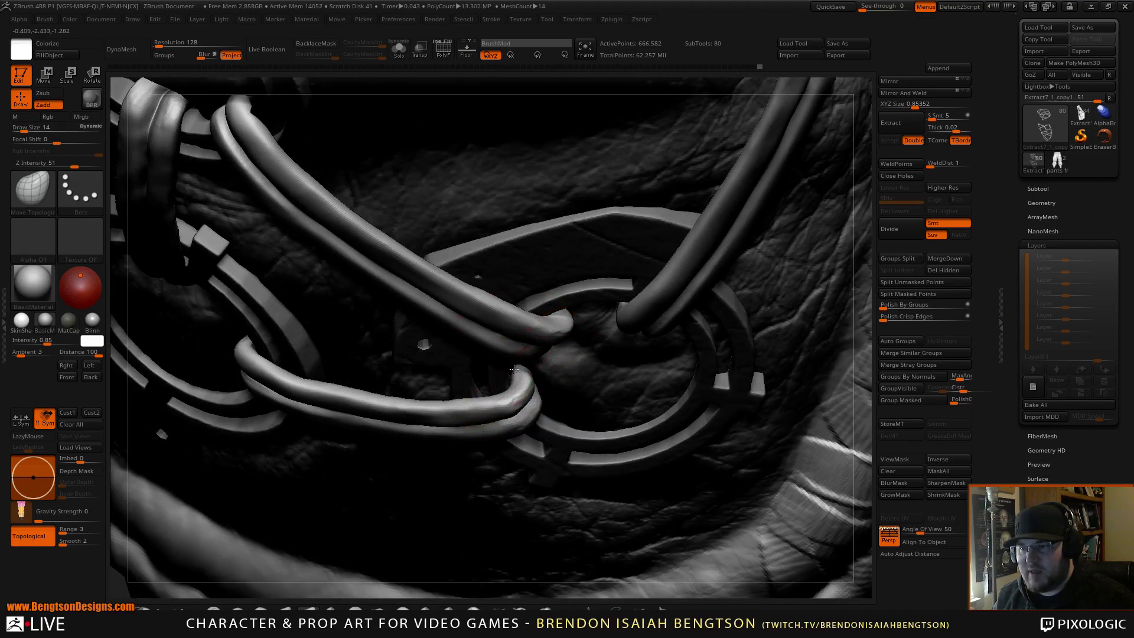
{"action": "right_click_drag", "start_coordinate": [498, 366], "coordinate": [507, 402]}
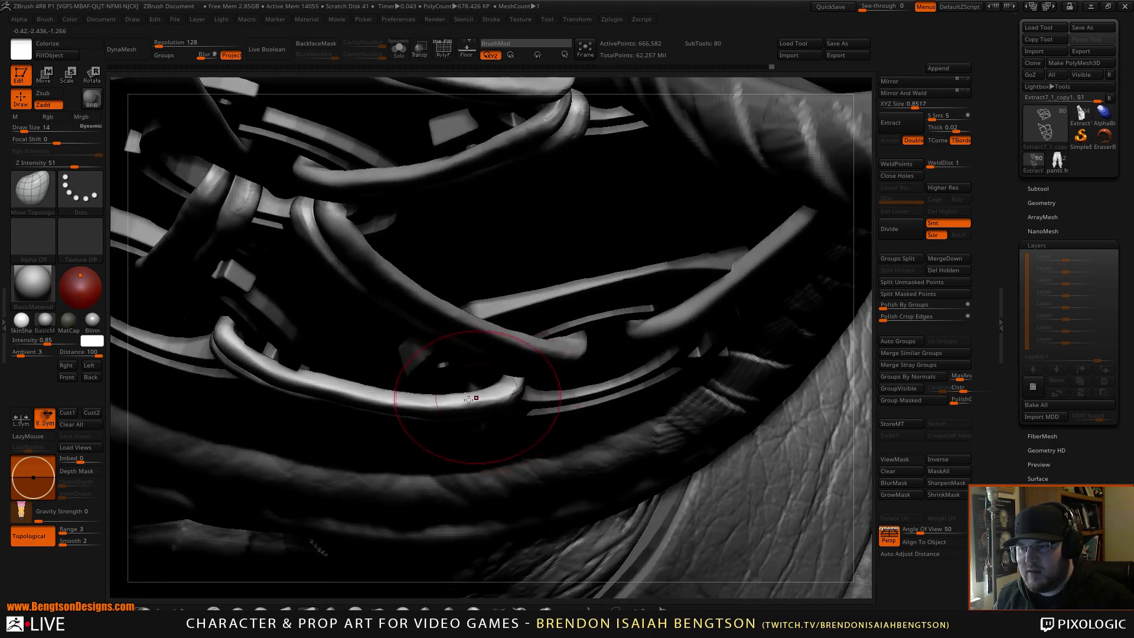
Step: Inflate the upper end of the vertical double cord below the upper ring, using the Inflat brush at draw size 6
{"action": "right_click_drag", "start_coordinate": [509, 414], "coordinate": [680, 591]}
{"action": "mouse_move", "coordinate": [451, 394]}
{"action": "right_mouse_down"}
{"action": "mouse_move", "coordinate": [371, 374]}
{"action": "mouse_move", "coordinate": [388, 397]}
{"action": "right_mouse_up"}
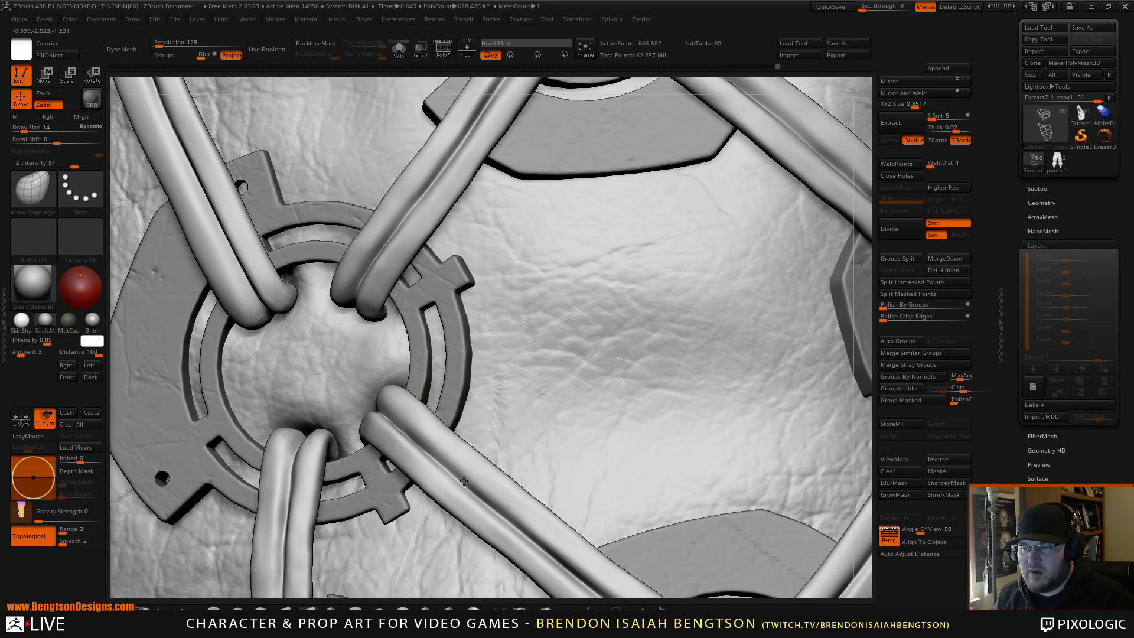
{"action": "mouse_move", "coordinate": [472, 399]}
{"action": "right_mouse_down"}
{"action": "mouse_move", "coordinate": [350, 416]}
{"action": "mouse_move", "coordinate": [355, 456]}
{"action": "mouse_move", "coordinate": [467, 294]}
{"action": "right_mouse_up"}
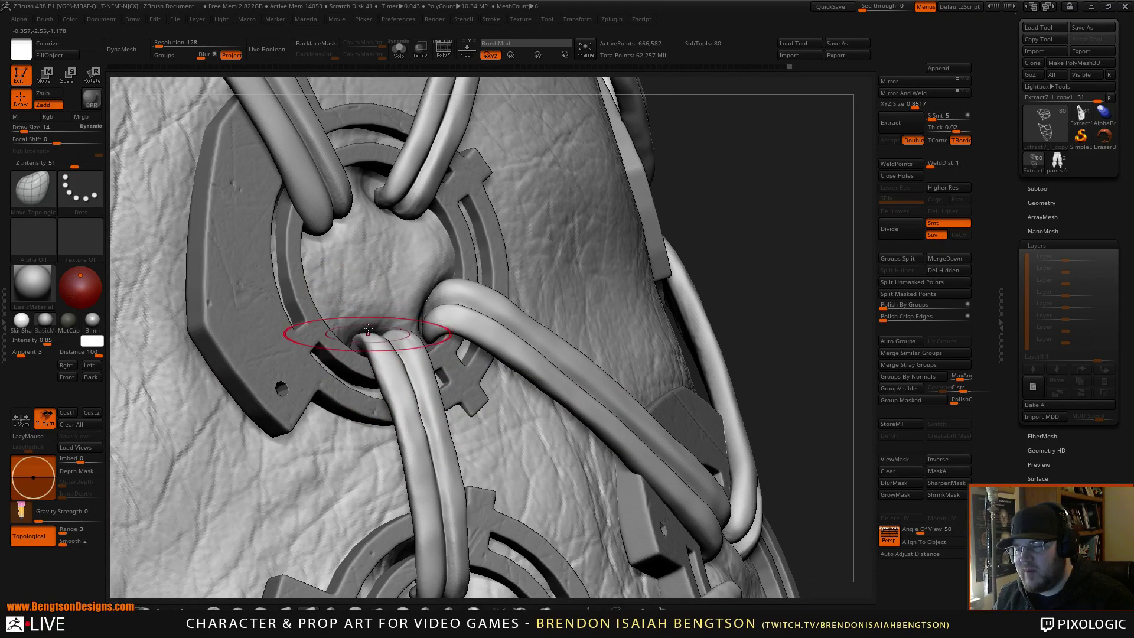
{"action": "mouse_move", "coordinate": [368, 331]}
{"action": "right_mouse_down"}
{"action": "mouse_move", "coordinate": [331, 353]}
{"action": "mouse_move", "coordinate": [394, 348]}
{"action": "right_mouse_up"}
{"action": "key", "text": "b"}
{"action": "key", "text": "c"}
{"action": "key", "text": "b"}
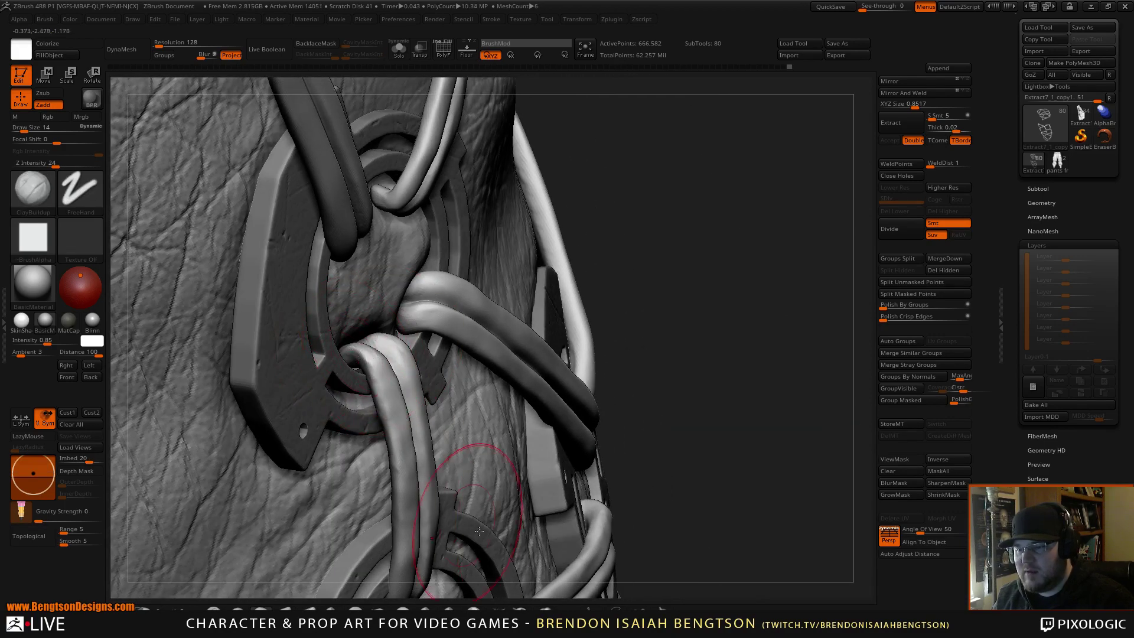
{"action": "key", "text": "b"}
{"action": "key", "text": "i"}
{"action": "key", "text": "n"}
{"action": "left_click", "coordinate": [378, 355], "text": "alt"}
{"action": "key", "text": "space"}
{"action": "left_click_drag", "start_coordinate": [366, 343], "coordinate": [362, 371]}
{"action": "right_click_drag", "start_coordinate": [378, 371], "coordinate": [406, 373]}
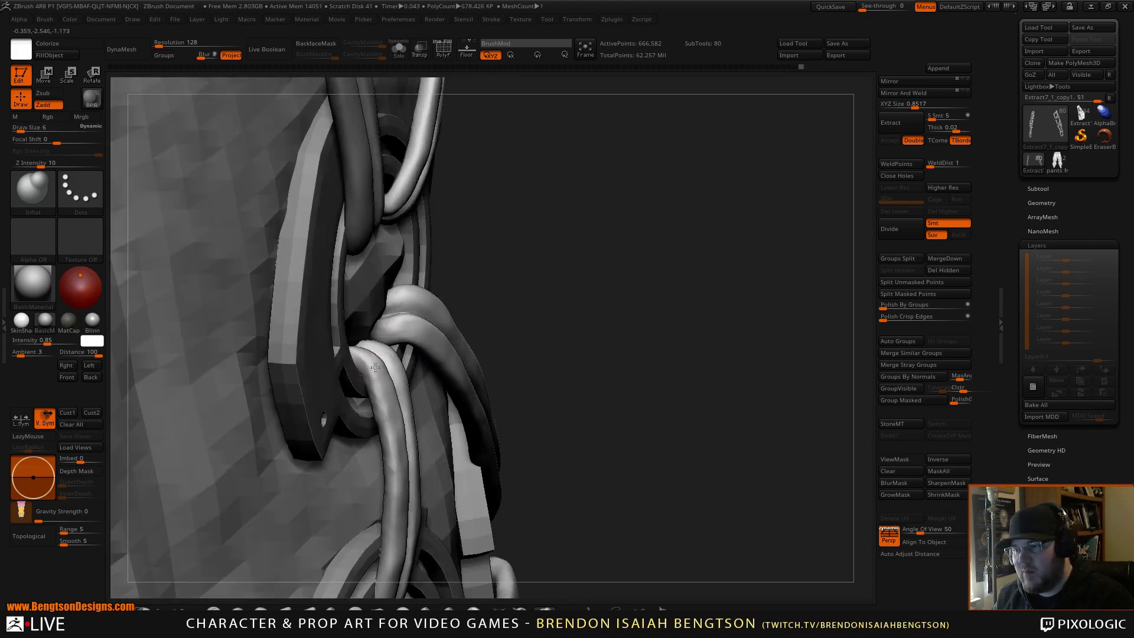
Step: Nudge the vertical cord's upper loop against the ring with the Move Topological brush at draw size 15
{"action": "key", "text": "b"}
{"action": "key", "text": "m"}
{"action": "key", "text": "t"}
{"action": "key", "text": "space"}
{"action": "left_click_drag", "start_coordinate": [367, 378], "coordinate": [372, 378]}
{"action": "left_click_drag", "start_coordinate": [479, 271], "coordinate": [506, 272]}
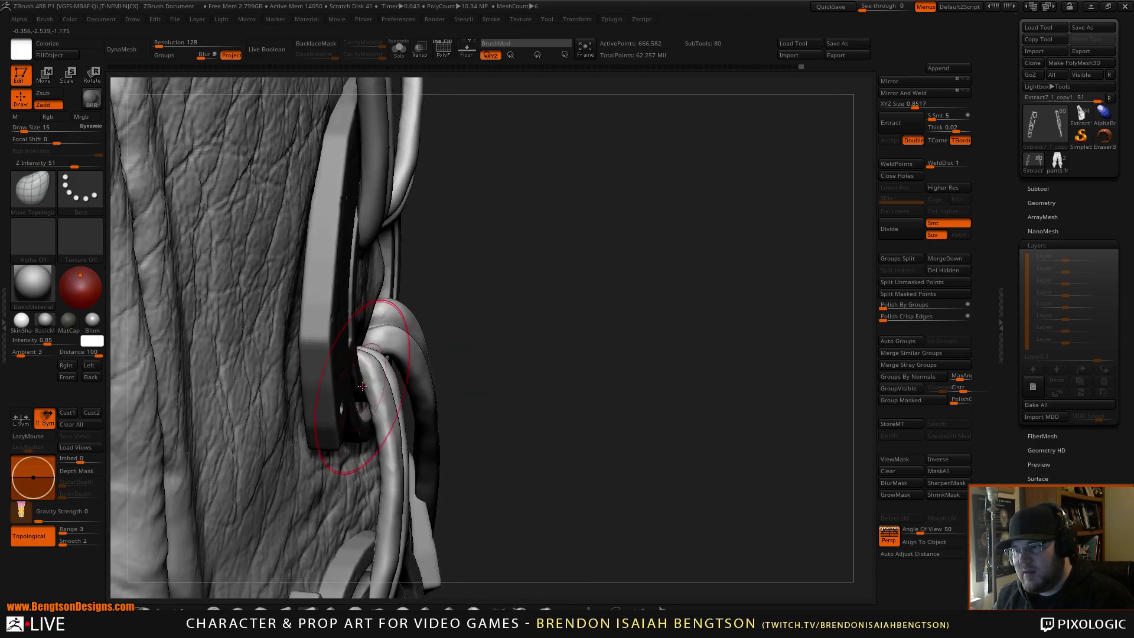
{"action": "left_click_drag", "start_coordinate": [358, 383], "coordinate": [367, 383]}
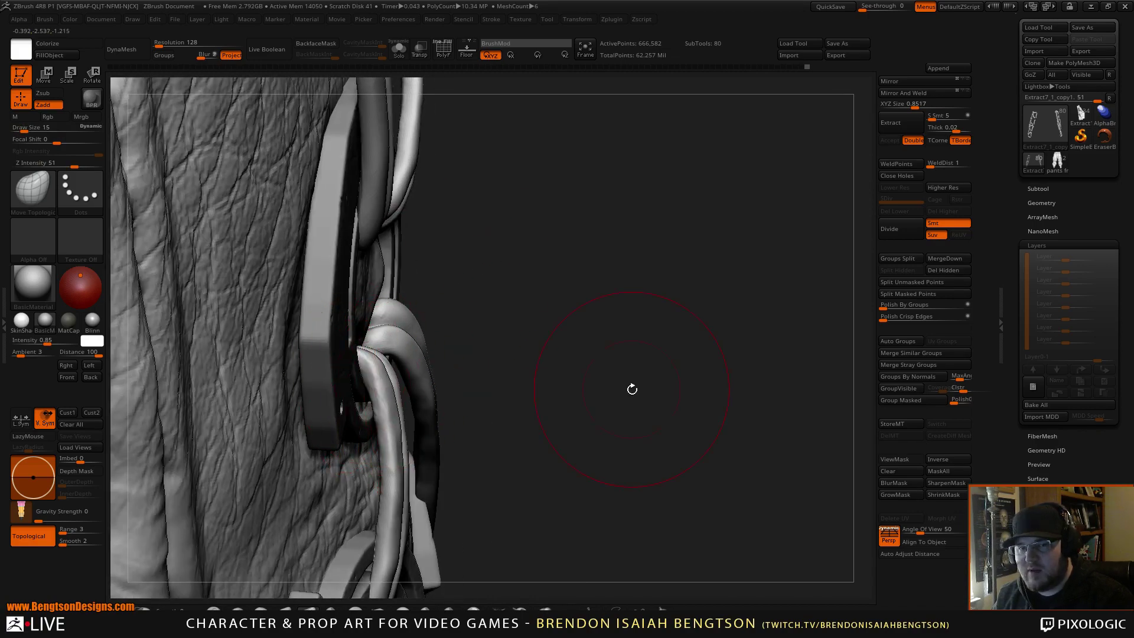
Step: Bring the character's bearded head into close view and select the head subtool
{"action": "left_click_drag", "start_coordinate": [631, 387], "coordinate": [605, 282], "text": "alt"}
{"action": "mouse_move", "coordinate": [628, 334]}
{"action": "left_mouse_down", "text": "alt"}
{"action": "mouse_move", "coordinate": [643, 324]}
{"action": "mouse_move", "coordinate": [630, 322]}
{"action": "mouse_move", "coordinate": [628, 266]}
{"action": "mouse_move", "coordinate": [701, 258]}
{"action": "mouse_move", "coordinate": [658, 291]}
{"action": "mouse_move", "coordinate": [629, 37]}
{"action": "left_mouse_up", "text": "alt"}
{"action": "left_click_drag", "start_coordinate": [638, 349], "coordinate": [541, 520], "text": "alt"}
{"action": "left_click_drag", "start_coordinate": [541, 520], "coordinate": [564, 304], "text": "alt"}
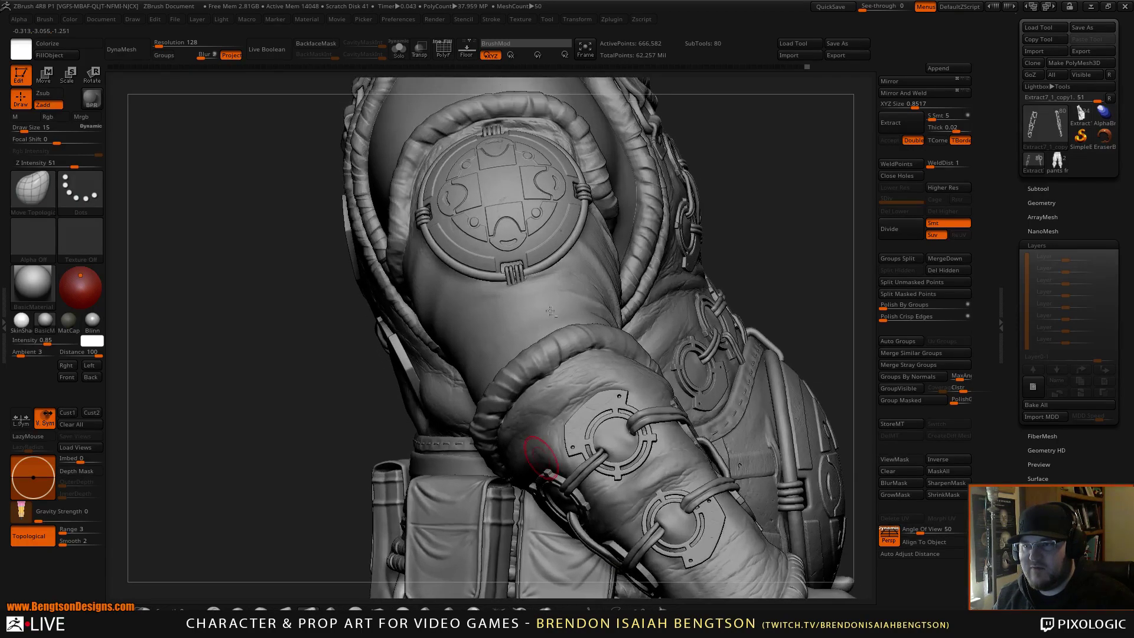
{"action": "left_click_drag", "start_coordinate": [534, 237], "coordinate": [467, 573], "text": "alt"}
{"action": "left_click_drag", "start_coordinate": [735, 266], "coordinate": [500, 383]}
{"action": "left_click_drag", "start_coordinate": [679, 284], "coordinate": [700, 286]}
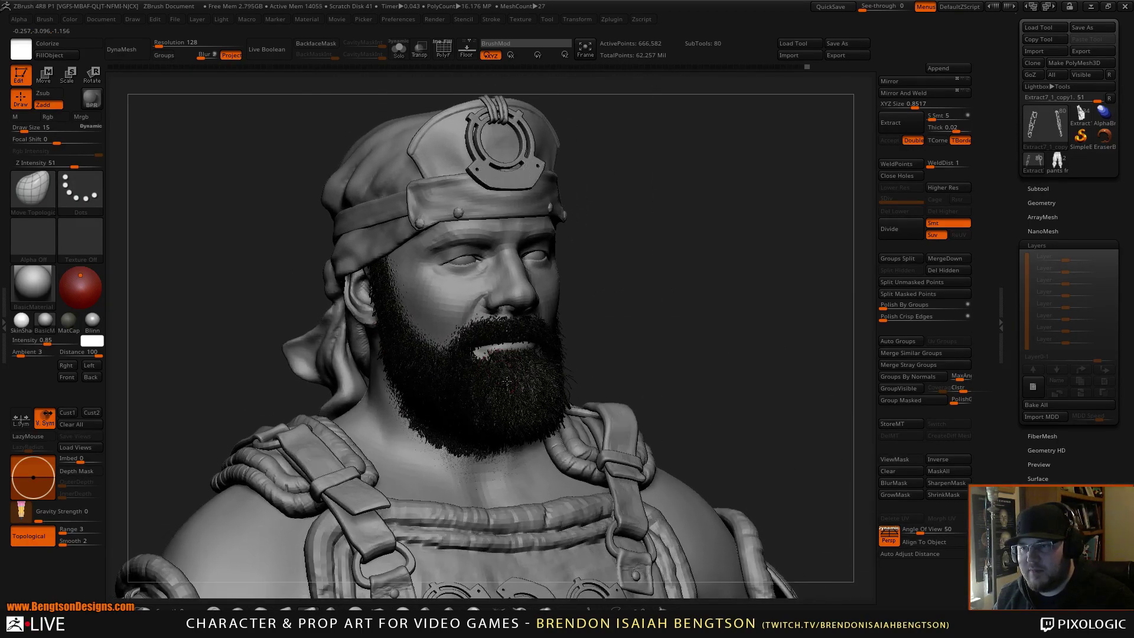
{"action": "left_click_drag", "start_coordinate": [496, 455], "coordinate": [505, 307], "text": "alt"}
{"action": "left_click_drag", "start_coordinate": [505, 307], "coordinate": [513, 591]}
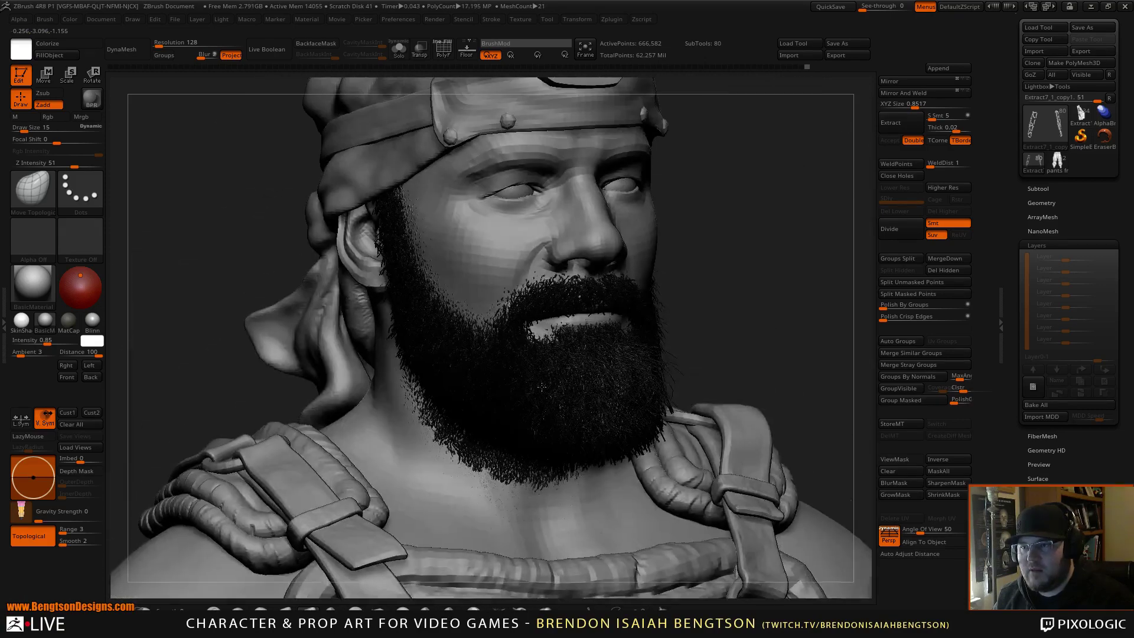
{"action": "left_click_drag", "start_coordinate": [501, 248], "coordinate": [500, 275], "text": "alt"}
{"action": "left_click", "coordinate": [505, 281], "text": "alt"}
{"action": "right_click_drag", "start_coordinate": [527, 346], "coordinate": [538, 347]}
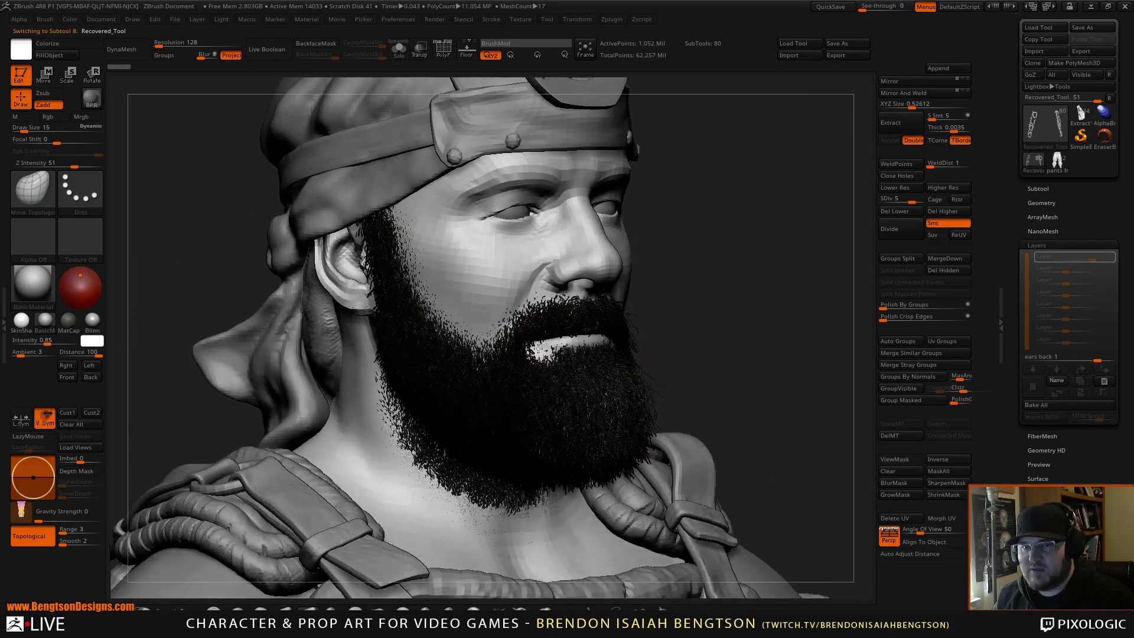
Step: Hide the Fibers82 and Fibers56 beard subtools and inspect the remaining beard around the jaw
{"action": "left_click", "coordinate": [1039, 189]}
{"action": "mouse_move", "coordinate": [1043, 232]}
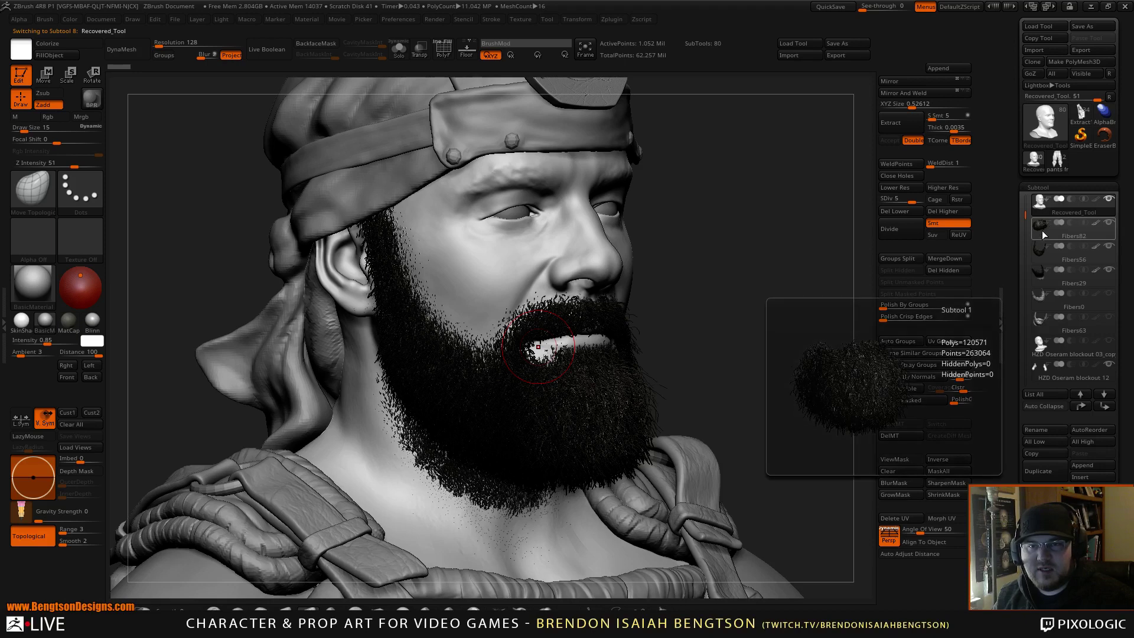
{"action": "left_click", "coordinate": [1109, 223]}
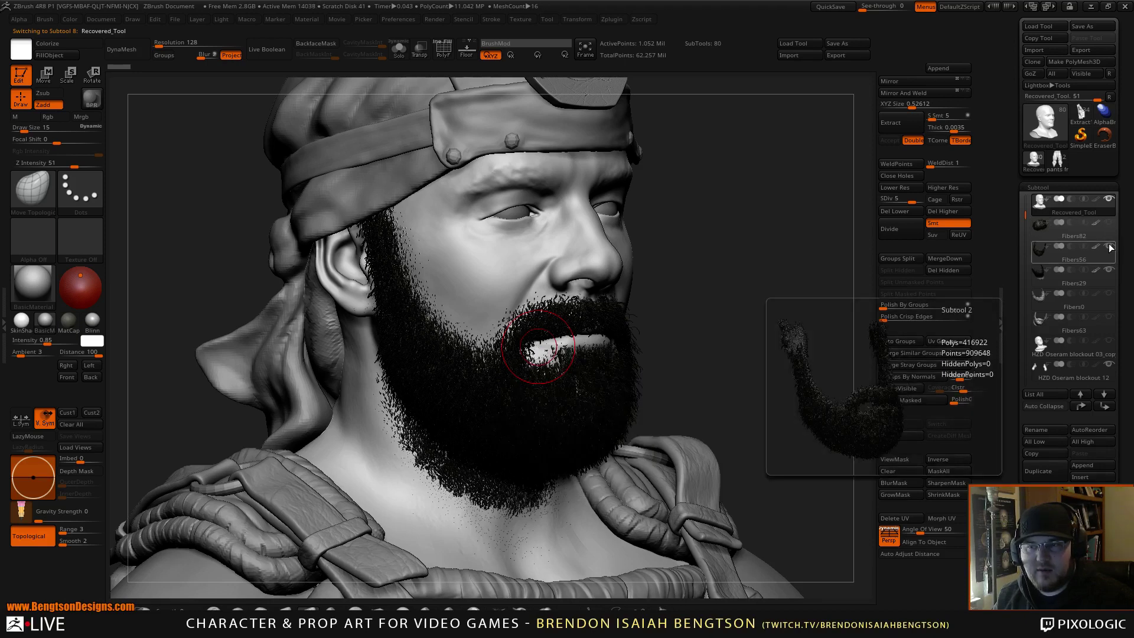
{"action": "left_click", "coordinate": [1109, 246]}
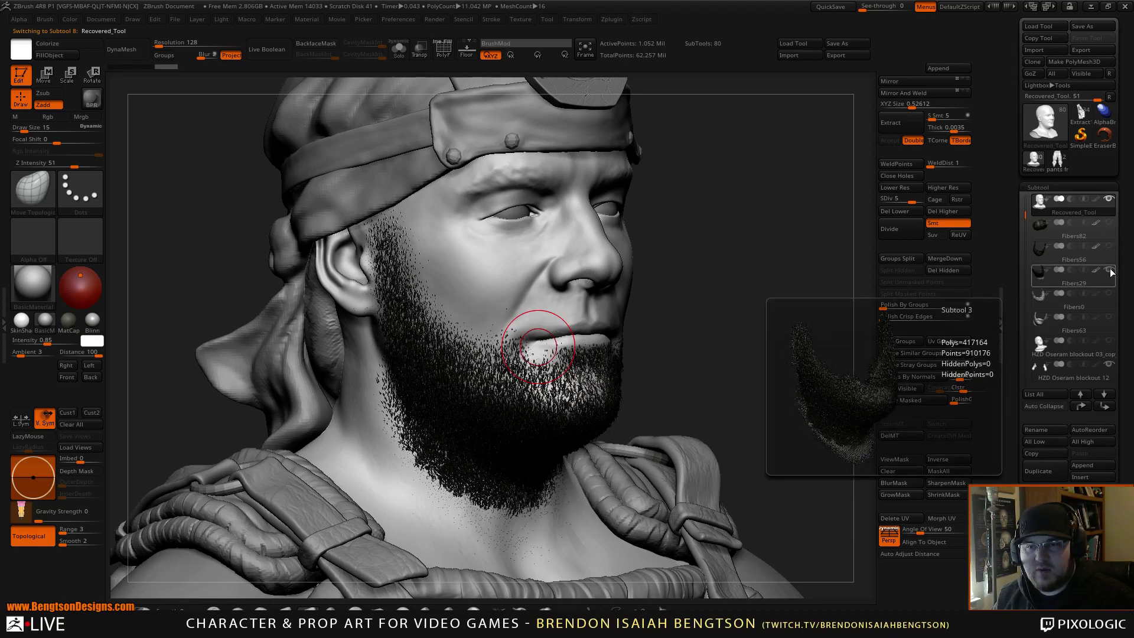
{"action": "mouse_move", "coordinate": [752, 278]}
{"action": "left_mouse_down"}
{"action": "mouse_move", "coordinate": [742, 275]}
{"action": "mouse_move", "coordinate": [757, 277]}
{"action": "mouse_move", "coordinate": [742, 296]}
{"action": "left_mouse_up"}
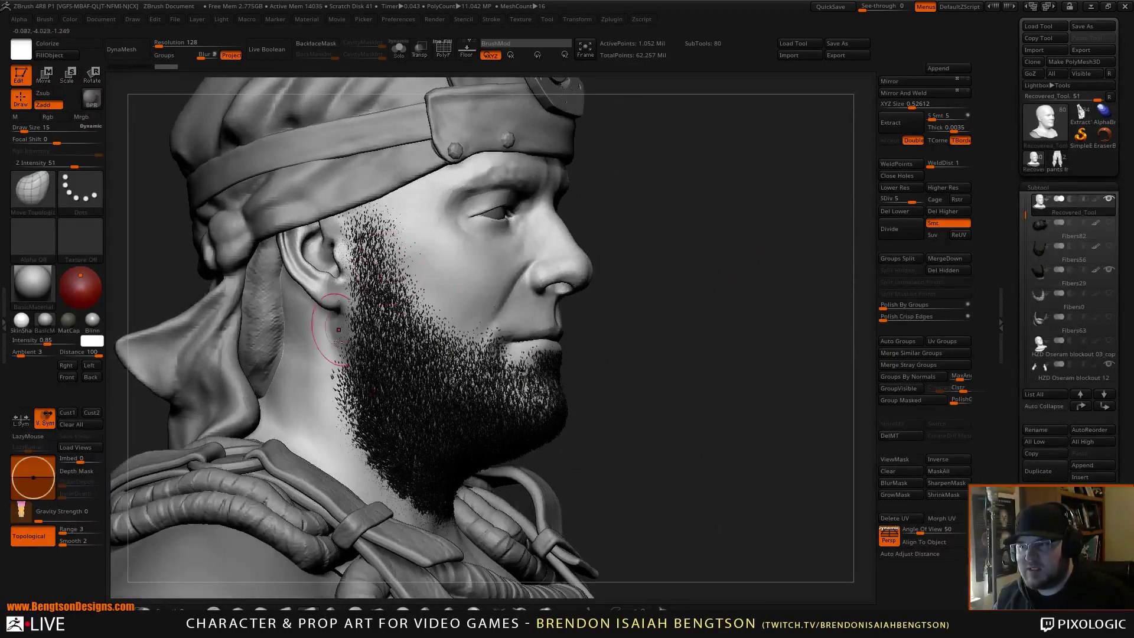
{"action": "left_click_drag", "start_coordinate": [669, 412], "coordinate": [634, 402]}
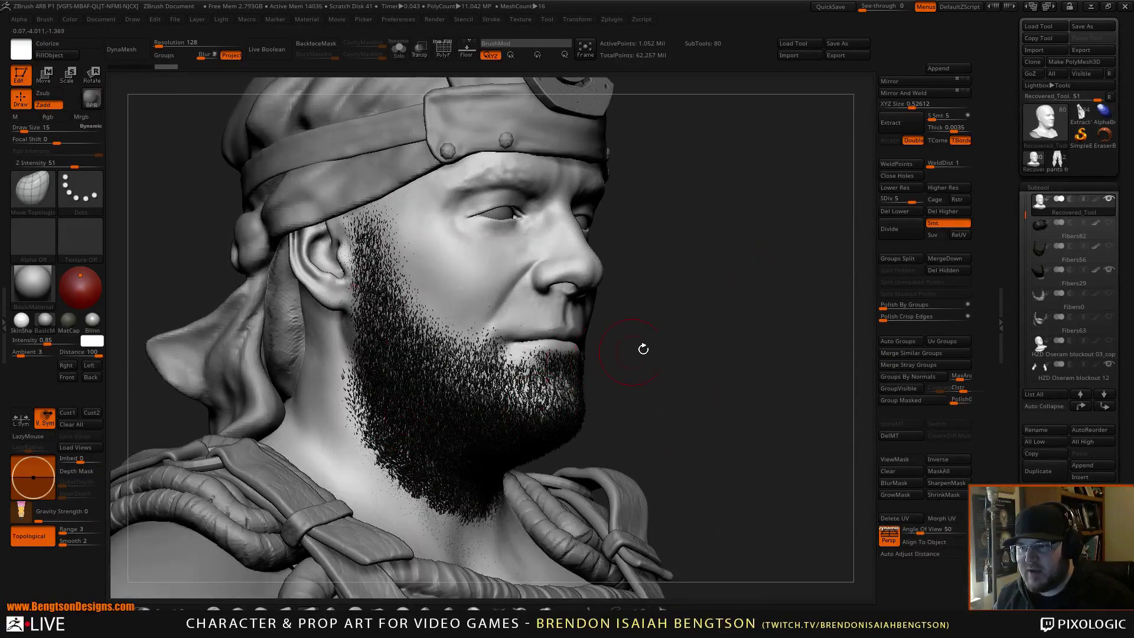
Step: Show the Fibers56 and Fibers82 beard subtools again and check the full beard from both sides
{"action": "left_click_drag", "start_coordinate": [643, 349], "coordinate": [485, 325]}
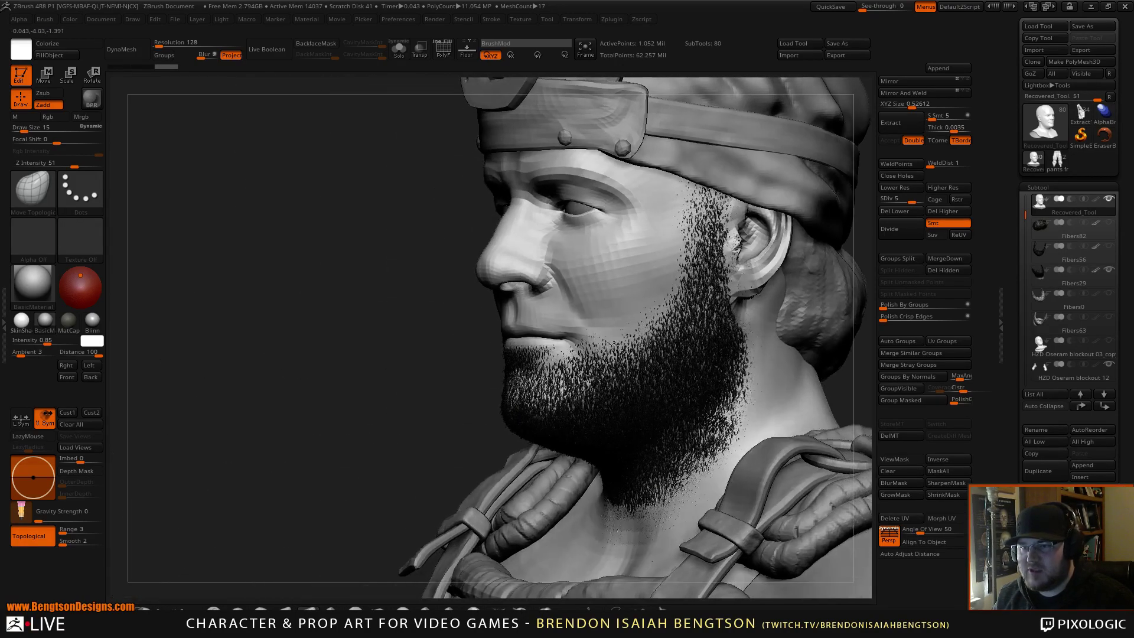
{"action": "left_click", "coordinate": [1108, 247]}
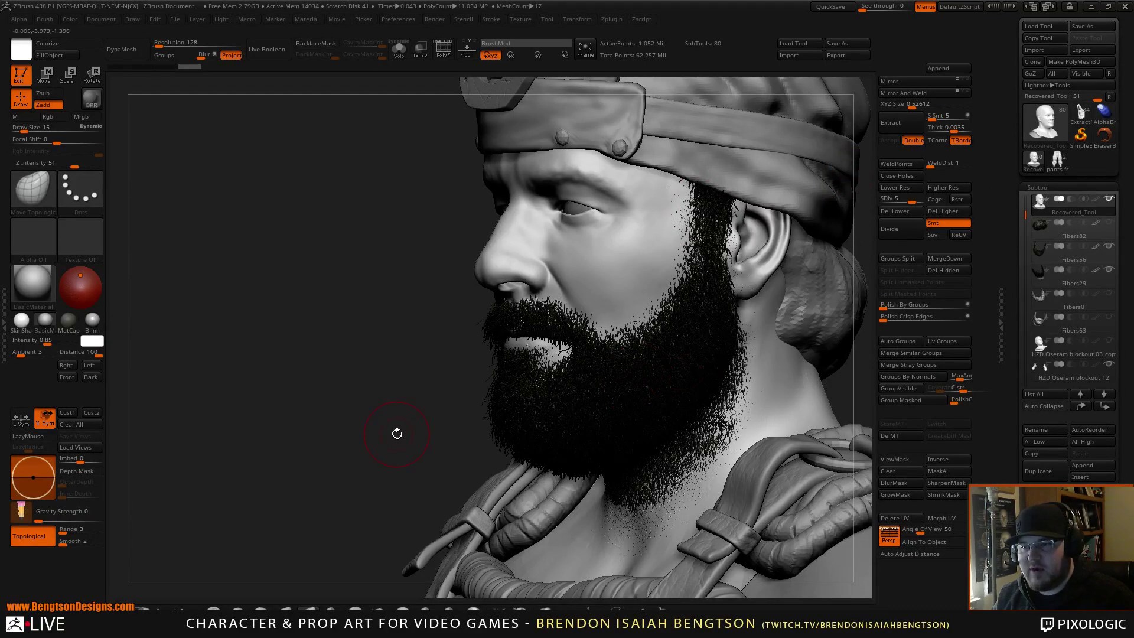
{"action": "mouse_move", "coordinate": [397, 434]}
{"action": "left_mouse_down"}
{"action": "mouse_move", "coordinate": [383, 433]}
{"action": "mouse_move", "coordinate": [482, 362]}
{"action": "left_mouse_up"}
{"action": "mouse_move", "coordinate": [399, 410]}
{"action": "left_mouse_down"}
{"action": "mouse_move", "coordinate": [467, 399]}
{"action": "mouse_move", "coordinate": [540, 363]}
{"action": "left_mouse_up"}
{"action": "left_click_drag", "start_coordinate": [689, 351], "coordinate": [697, 338]}
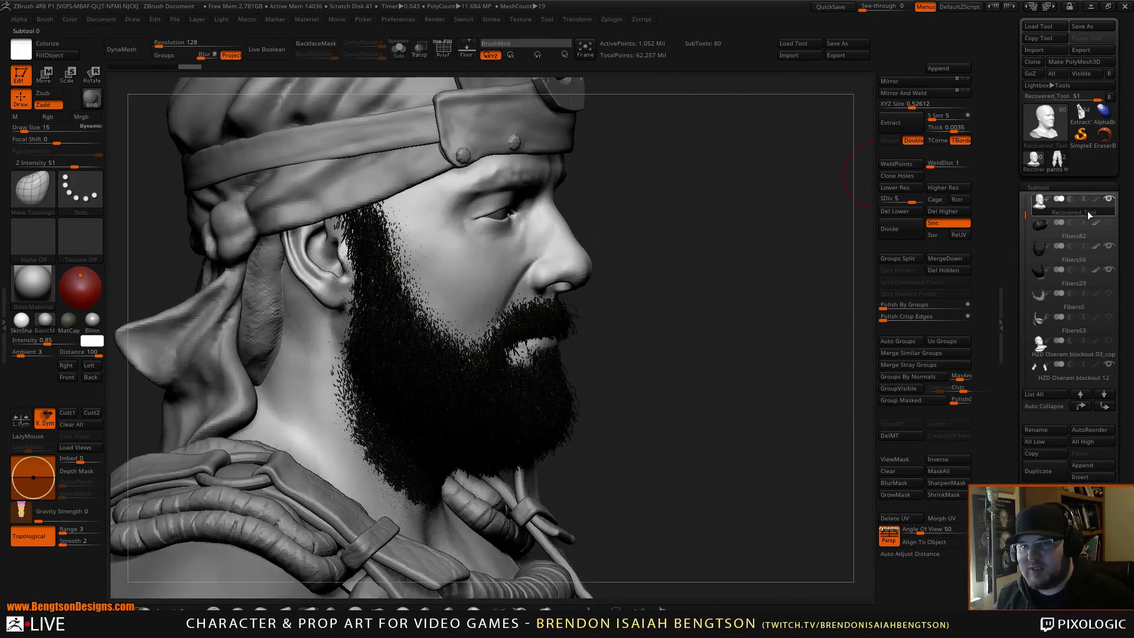
{"action": "left_click", "coordinate": [1109, 225]}
{"action": "left_click_drag", "start_coordinate": [801, 369], "coordinate": [729, 378]}
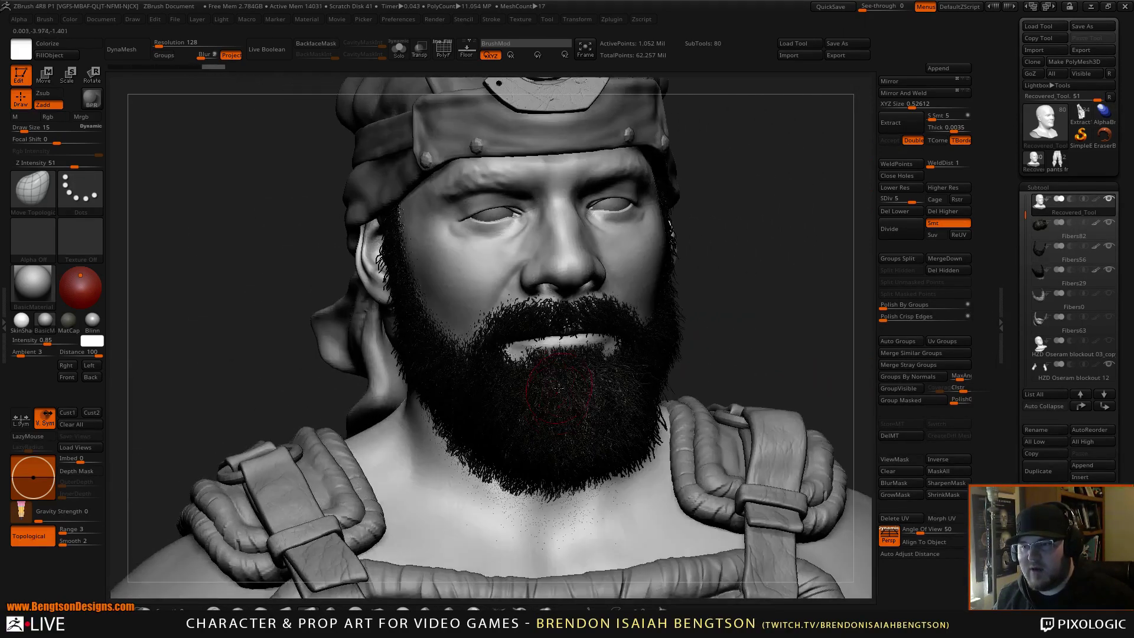
Step: Switch to the Move brush and set its draw size to 37 for reshaping the beard at the chin
{"action": "left_click_drag", "start_coordinate": [724, 313], "coordinate": [769, 312]}
{"action": "left_click_drag", "start_coordinate": [683, 331], "coordinate": [716, 327]}
{"action": "left_click_drag", "start_coordinate": [679, 363], "coordinate": [656, 288]}
{"action": "left_click", "coordinate": [286, 608]}
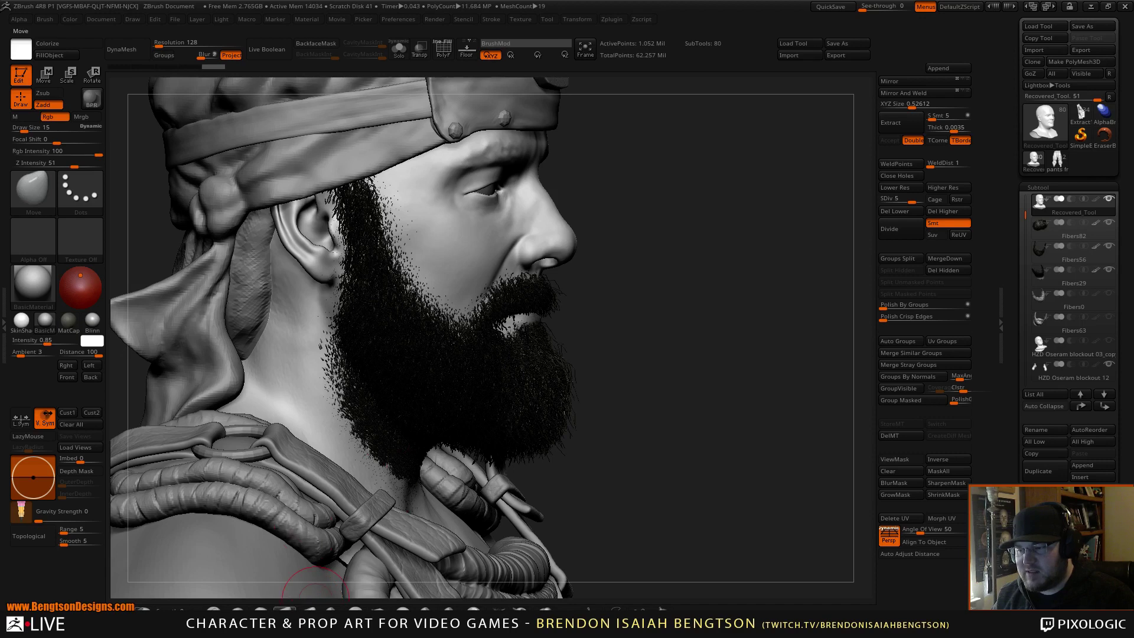
{"action": "key", "text": "space"}
{"action": "left_click_drag", "start_coordinate": [550, 328], "coordinate": [556, 329]}
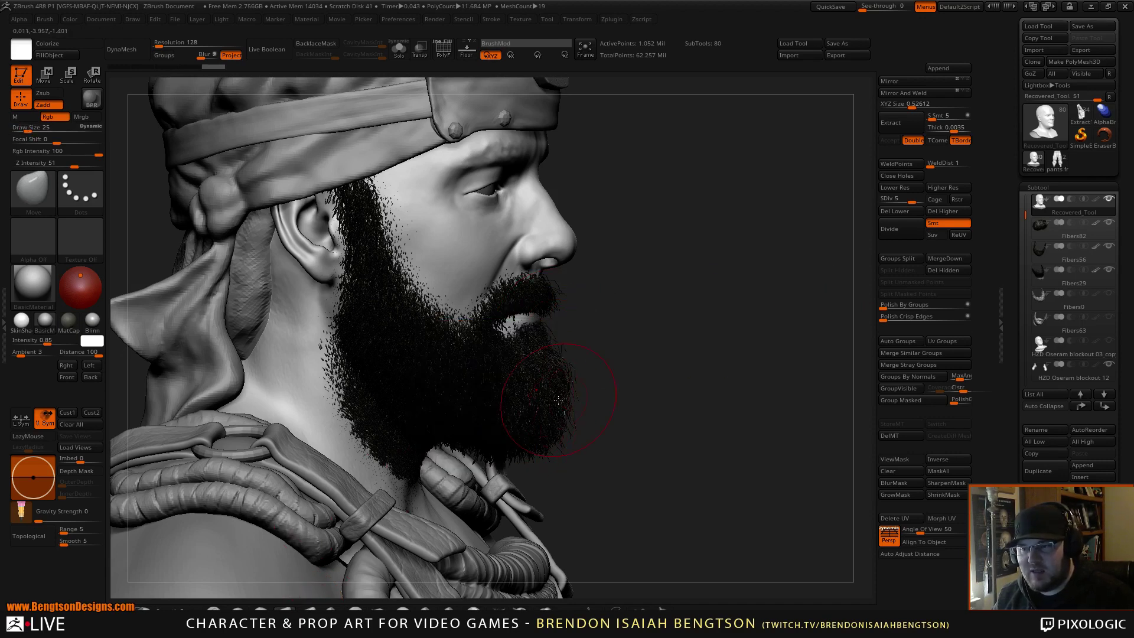
{"action": "key", "text": "space"}
{"action": "left_click_drag", "start_coordinate": [558, 399], "coordinate": [555, 414]}
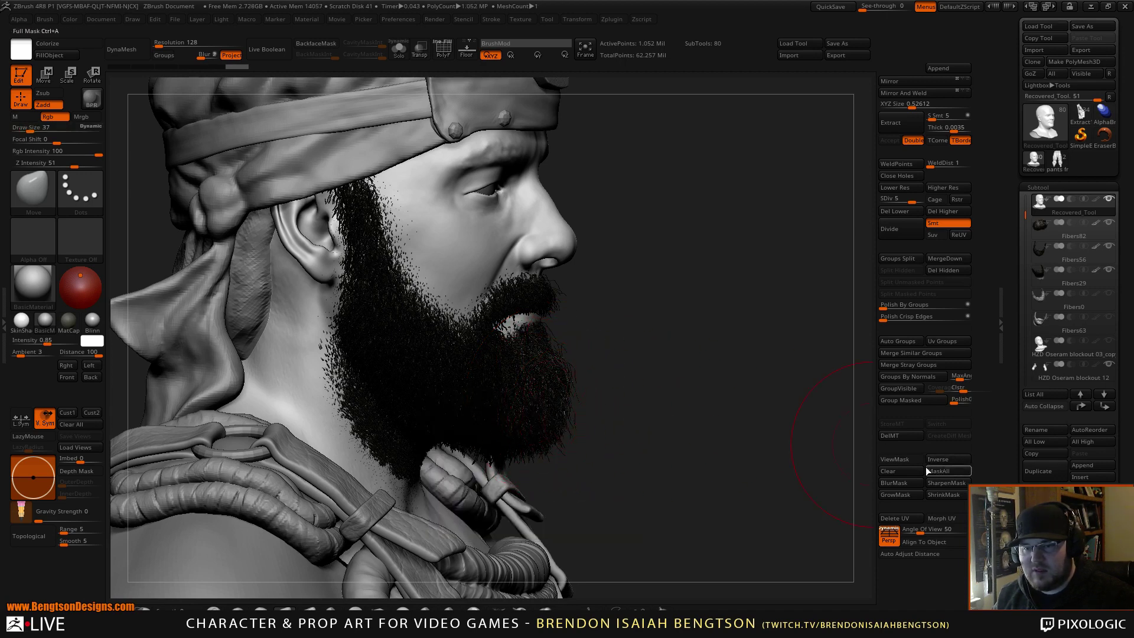
Step: Try to reshape the chin area with the Move brush while the head subtool is active
{"action": "mouse_move", "coordinate": [547, 418]}
{"action": "left_mouse_down"}
{"action": "mouse_move", "coordinate": [535, 414]}
{"action": "mouse_move", "coordinate": [559, 411]}
{"action": "left_mouse_up"}
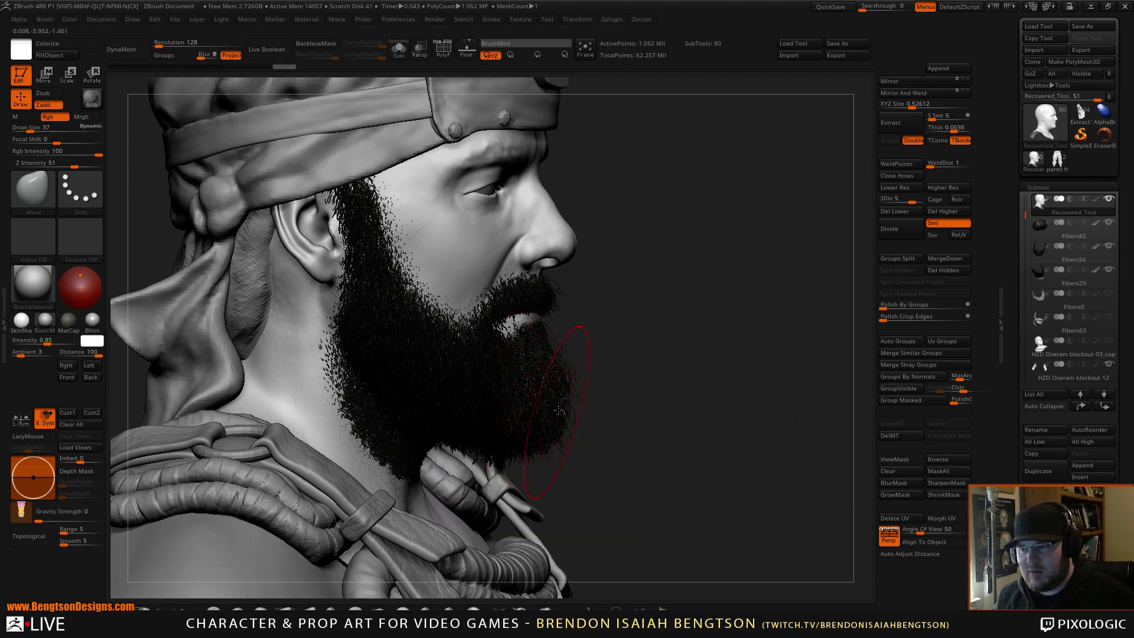
{"action": "left_click_drag", "start_coordinate": [631, 367], "coordinate": [620, 371]}
{"action": "key", "text": "space"}
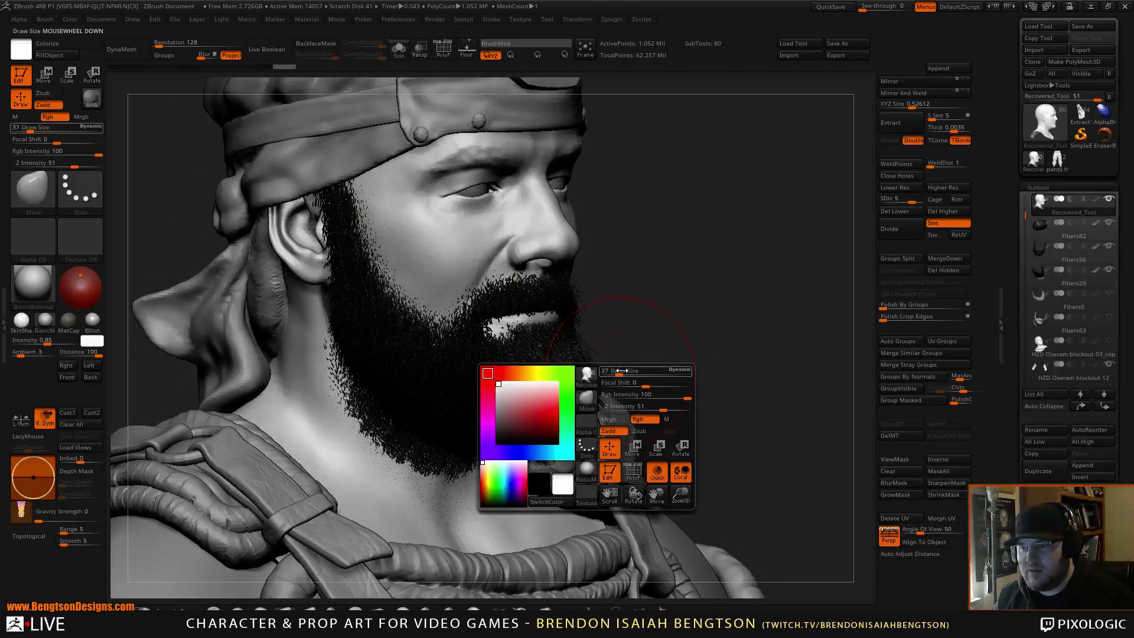
{"action": "left_click", "coordinate": [640, 418]}
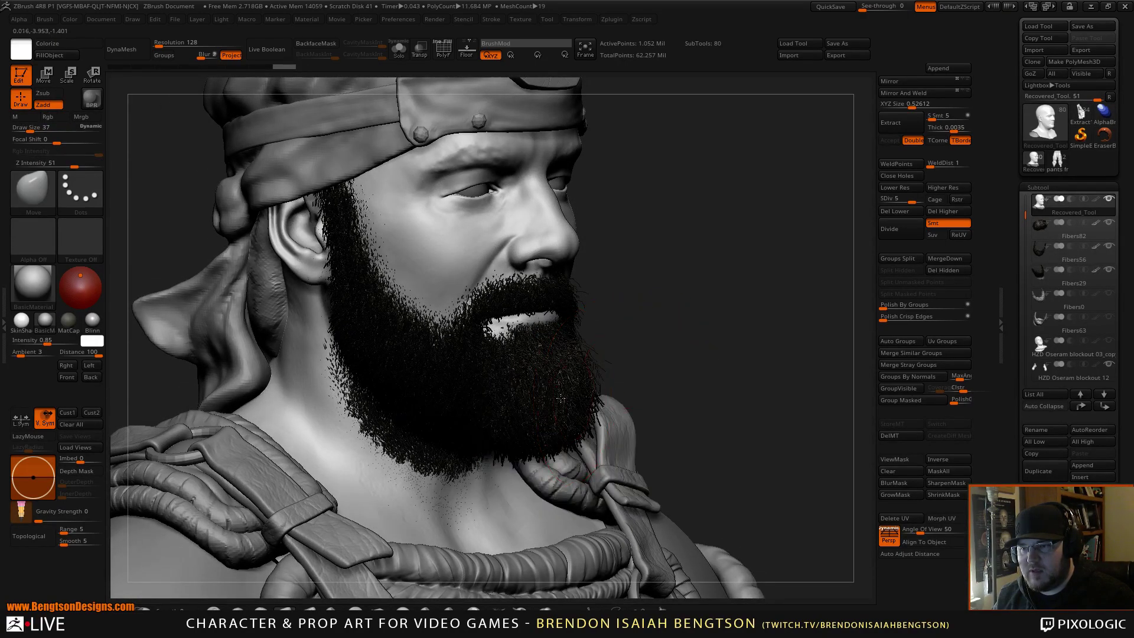
{"action": "left_click_drag", "start_coordinate": [560, 401], "coordinate": [561, 393]}
{"action": "left_click_drag", "start_coordinate": [638, 369], "coordinate": [528, 357]}
Step: Undo the recent Move strokes on the head subtool
{"action": "key", "text": "shift+s"}
{"action": "key", "text": "shift+s"}
{"action": "key", "text": "ctrl+z"}
{"action": "key", "text": "ctrl+z"}
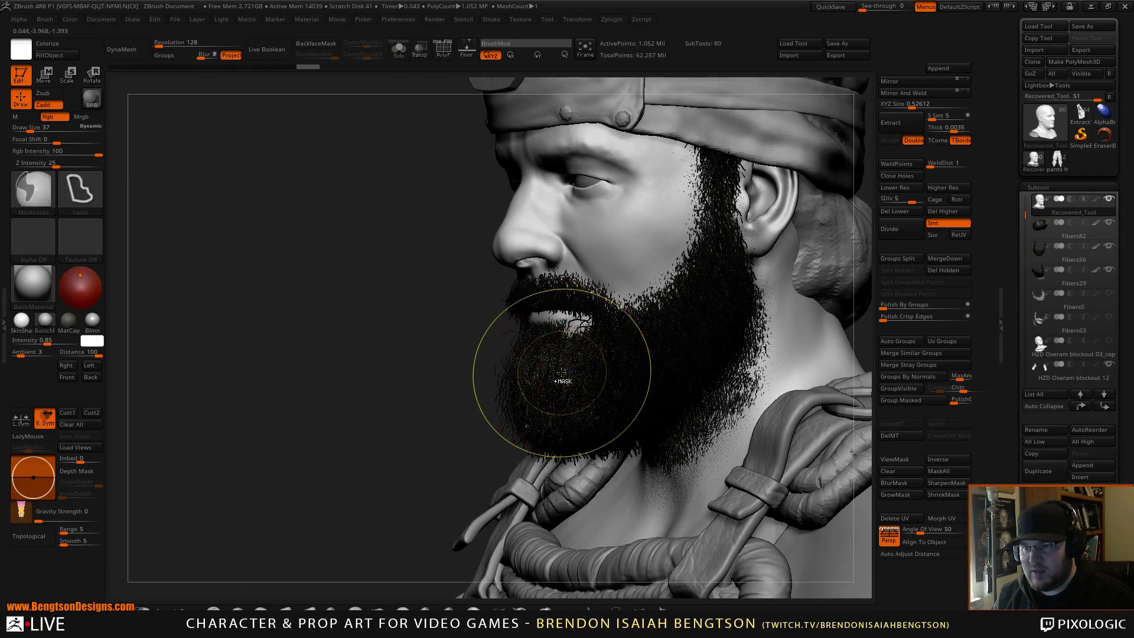
{"action": "key", "text": "ctrl+z"}
{"action": "key", "text": "ctrl+z"}
{"action": "key", "text": "ctrl+z"}
{"action": "key", "text": "ctrl+z"}
{"action": "key", "text": "ctrl+z"}
{"action": "key", "text": "ctrl+z"}
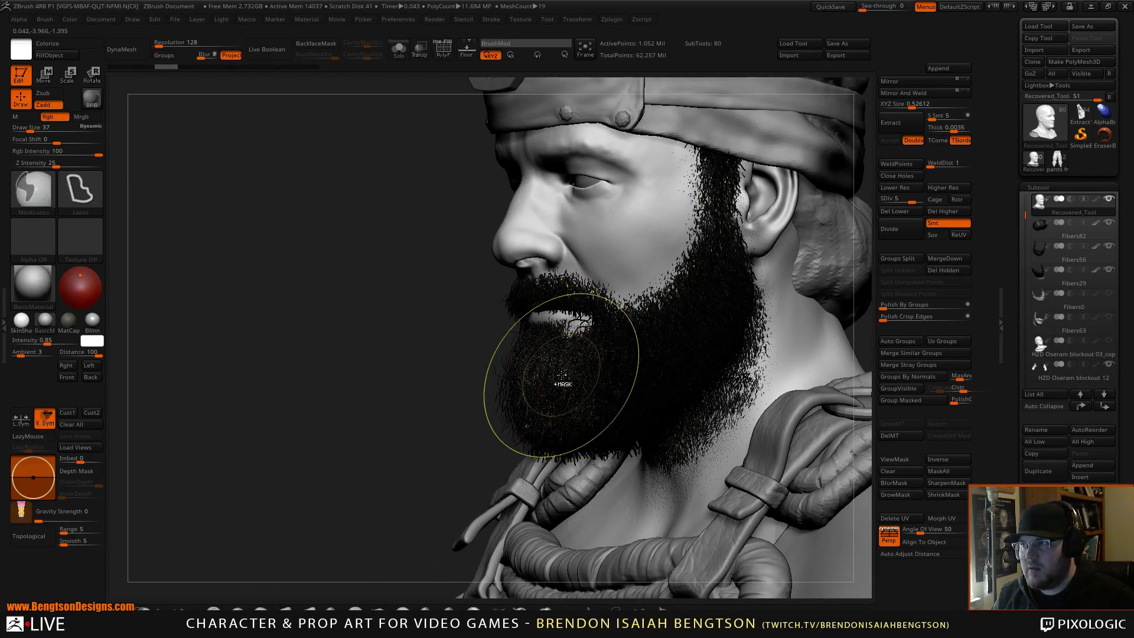
Step: Select the Fibers82 subtool and reshape its fibers around the chin with the Move brush at draw size 37
{"action": "left_click", "coordinate": [578, 324], "text": "alt"}
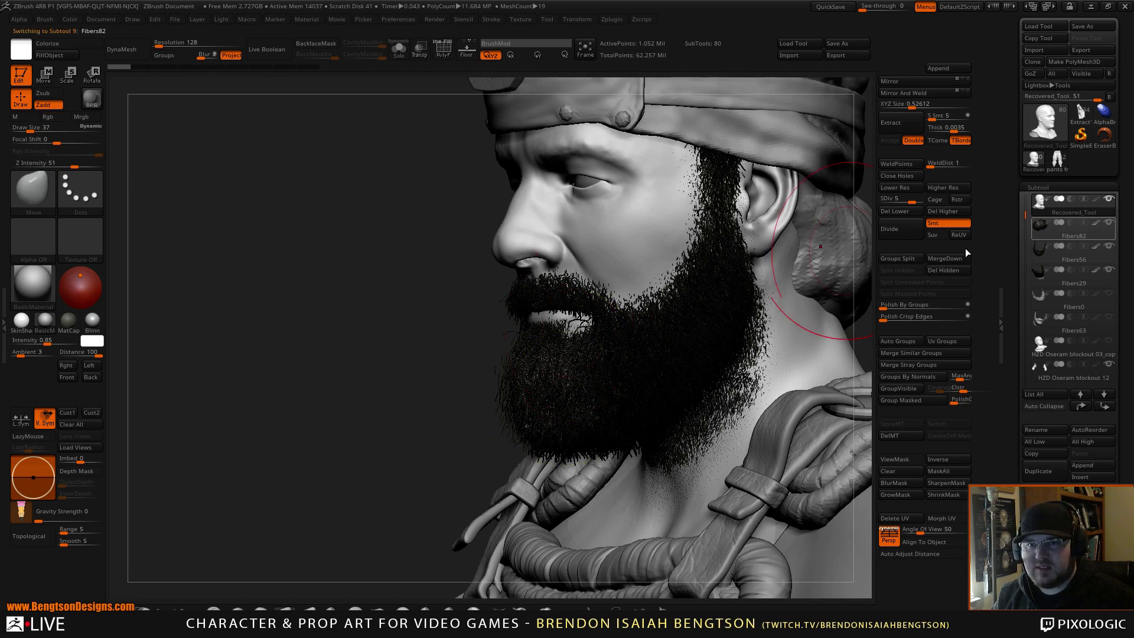
{"action": "left_click_drag", "start_coordinate": [537, 422], "coordinate": [527, 421]}
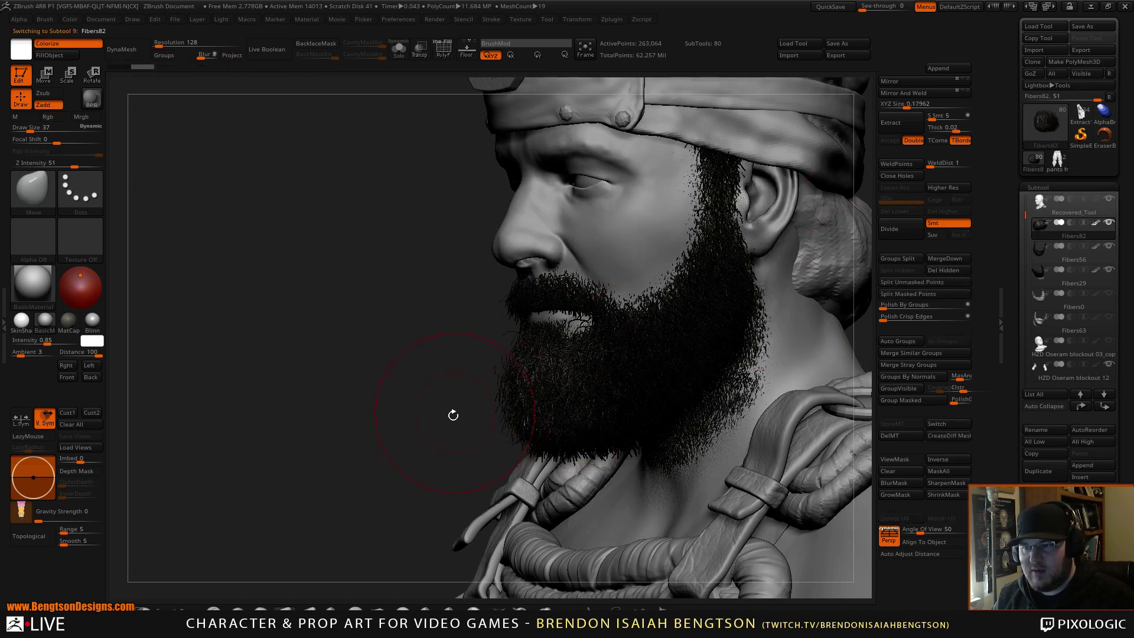
{"action": "left_click_drag", "start_coordinate": [453, 412], "coordinate": [393, 410]}
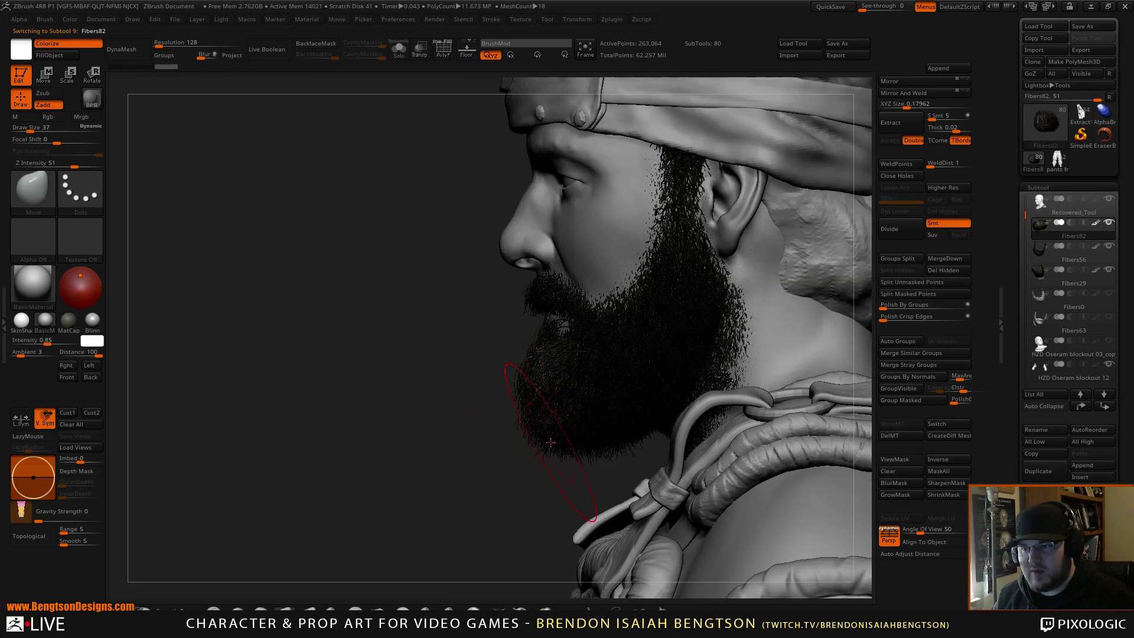
{"action": "left_click_drag", "start_coordinate": [550, 443], "coordinate": [569, 449]}
{"action": "left_click_drag", "start_coordinate": [561, 407], "coordinate": [552, 410]}
{"action": "mouse_move", "coordinate": [487, 423]}
{"action": "left_mouse_down"}
{"action": "mouse_move", "coordinate": [576, 435]}
{"action": "mouse_move", "coordinate": [513, 423]}
{"action": "left_mouse_up"}
{"action": "mouse_move", "coordinate": [646, 331]}
{"action": "left_mouse_down"}
{"action": "mouse_move", "coordinate": [643, 358]}
{"action": "mouse_move", "coordinate": [588, 374]}
{"action": "left_mouse_up"}
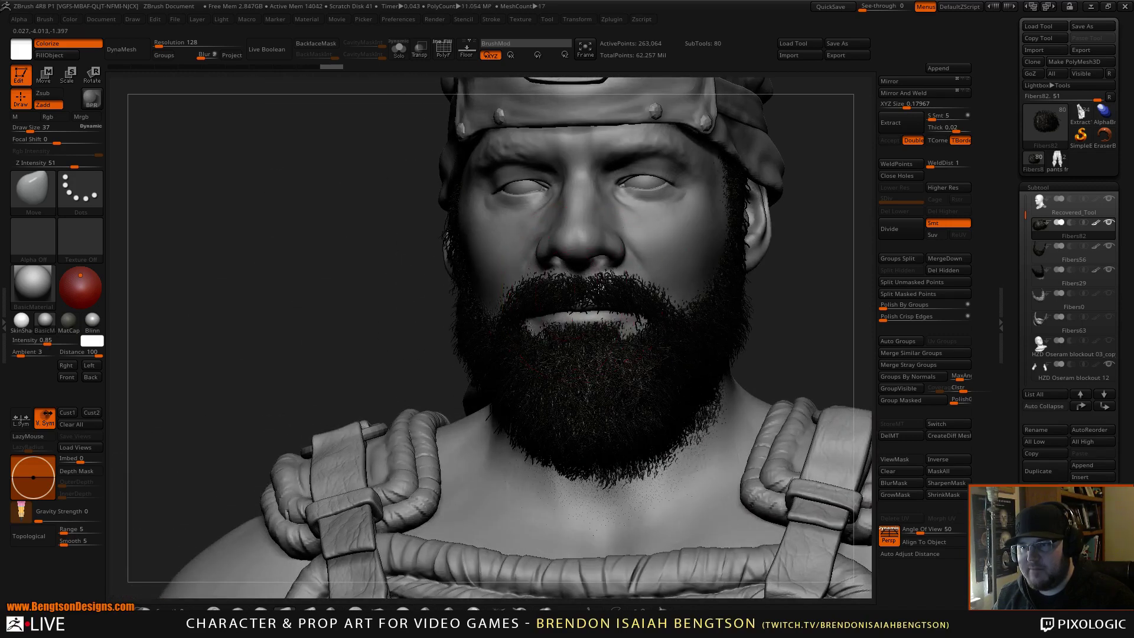
Step: Select the Fibers56 subtool and nudge the moustache fibers upward under the nose with the Move brush
{"action": "left_click", "coordinate": [1041, 249]}
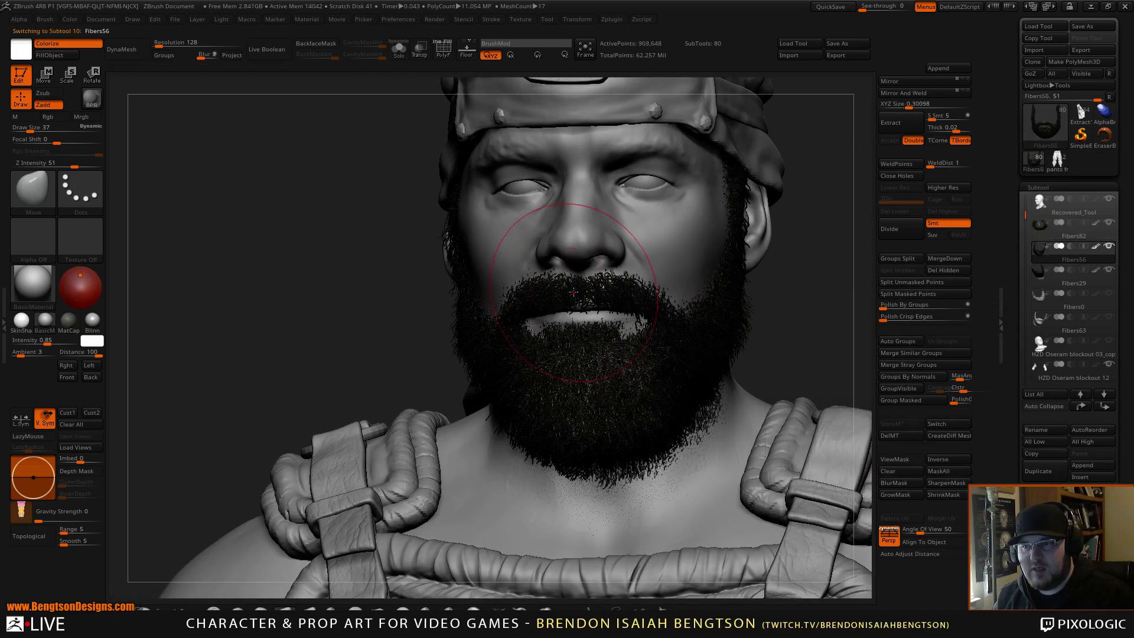
{"action": "left_click_drag", "start_coordinate": [598, 282], "coordinate": [590, 274]}
{"action": "left_click_drag", "start_coordinate": [791, 255], "coordinate": [886, 273]}
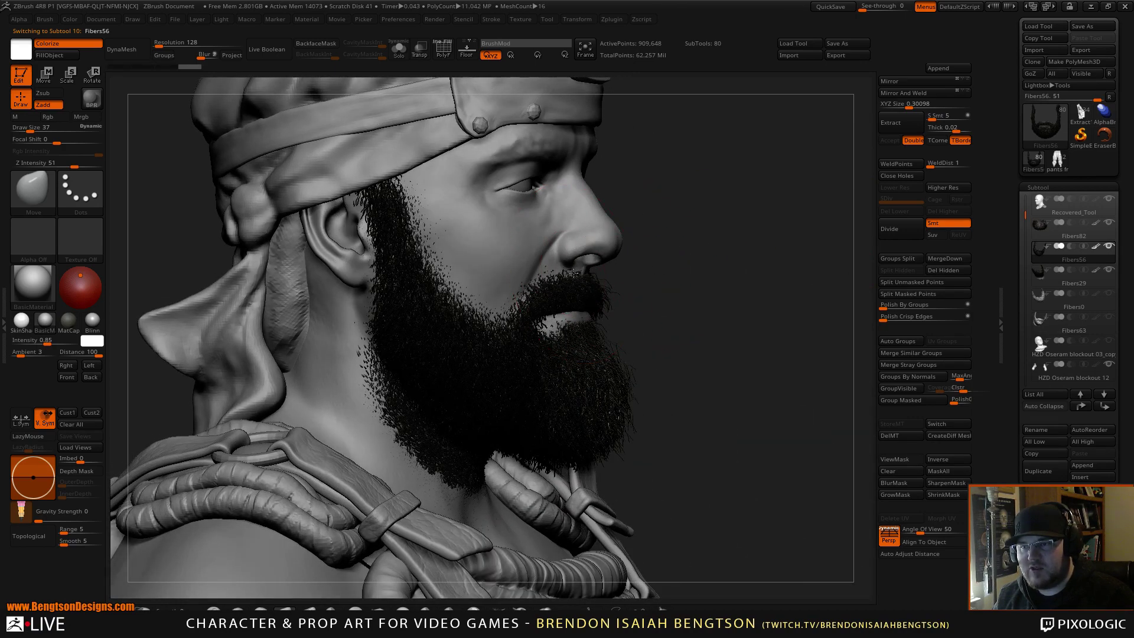
{"action": "left_click_drag", "start_coordinate": [573, 273], "coordinate": [564, 266]}
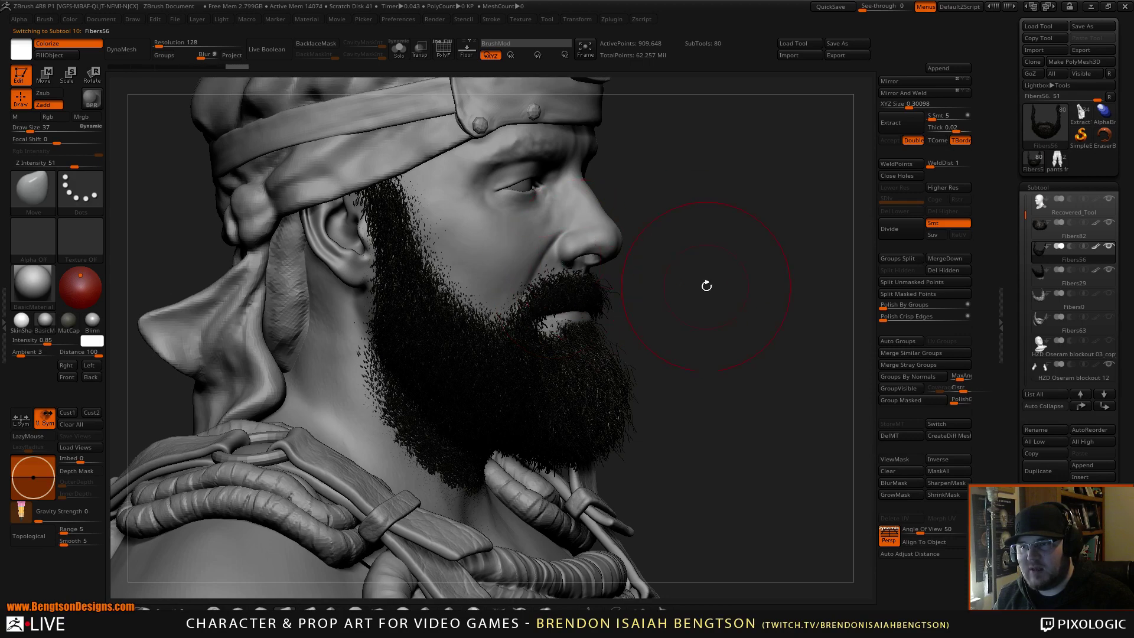
{"action": "mouse_move", "coordinate": [707, 286]}
{"action": "left_mouse_down"}
{"action": "mouse_move", "coordinate": [748, 286]}
{"action": "mouse_move", "coordinate": [719, 288]}
{"action": "left_mouse_up"}
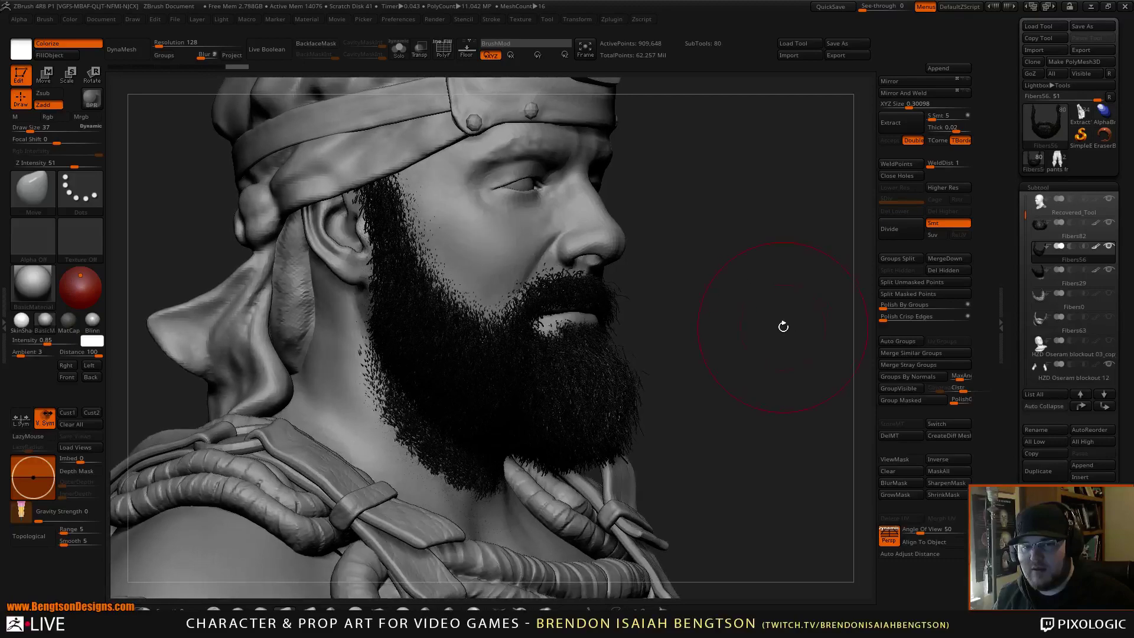
Step: Review the whole character from several angles, from the bearded head and armour down to the sandals and back up
{"action": "left_click_drag", "start_coordinate": [747, 162], "coordinate": [742, 197], "text": "alt"}
{"action": "left_click_drag", "start_coordinate": [768, 306], "coordinate": [736, 281]}
{"action": "left_click_drag", "start_coordinate": [768, 230], "coordinate": [758, 228]}
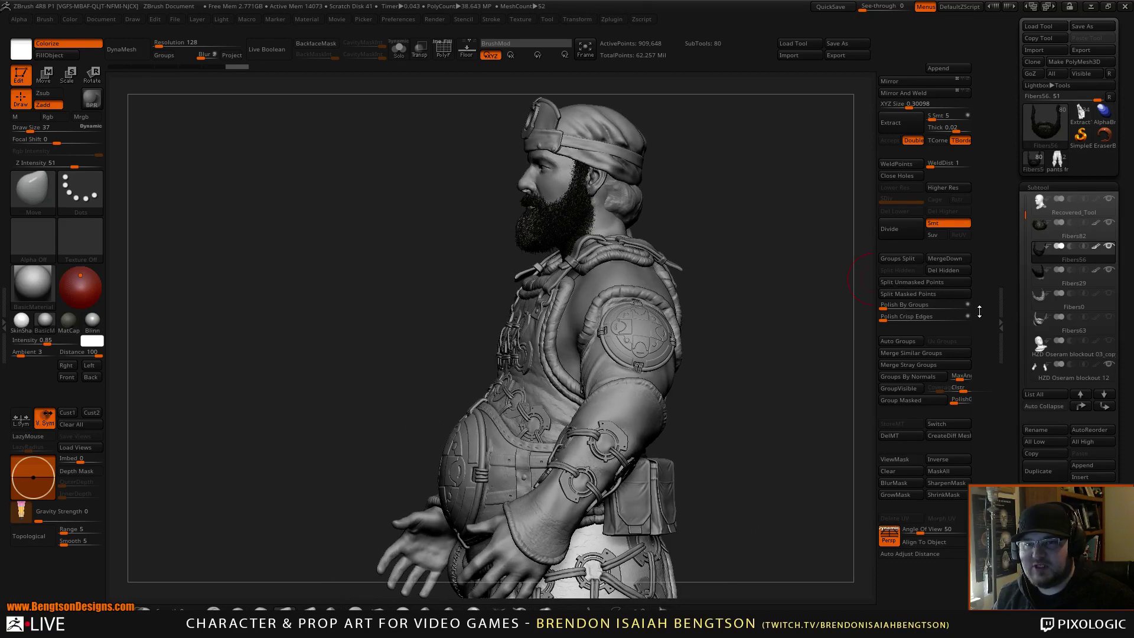
{"action": "left_click_drag", "start_coordinate": [806, 330], "coordinate": [772, 303]}
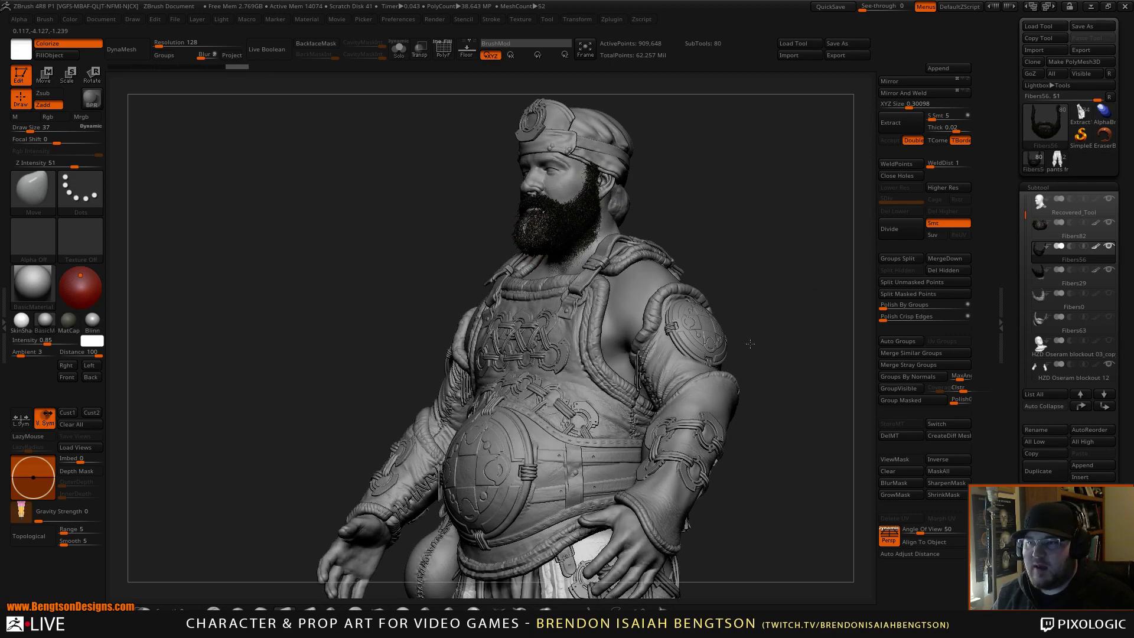
{"action": "left_click_drag", "start_coordinate": [749, 342], "coordinate": [753, 428], "text": "alt"}
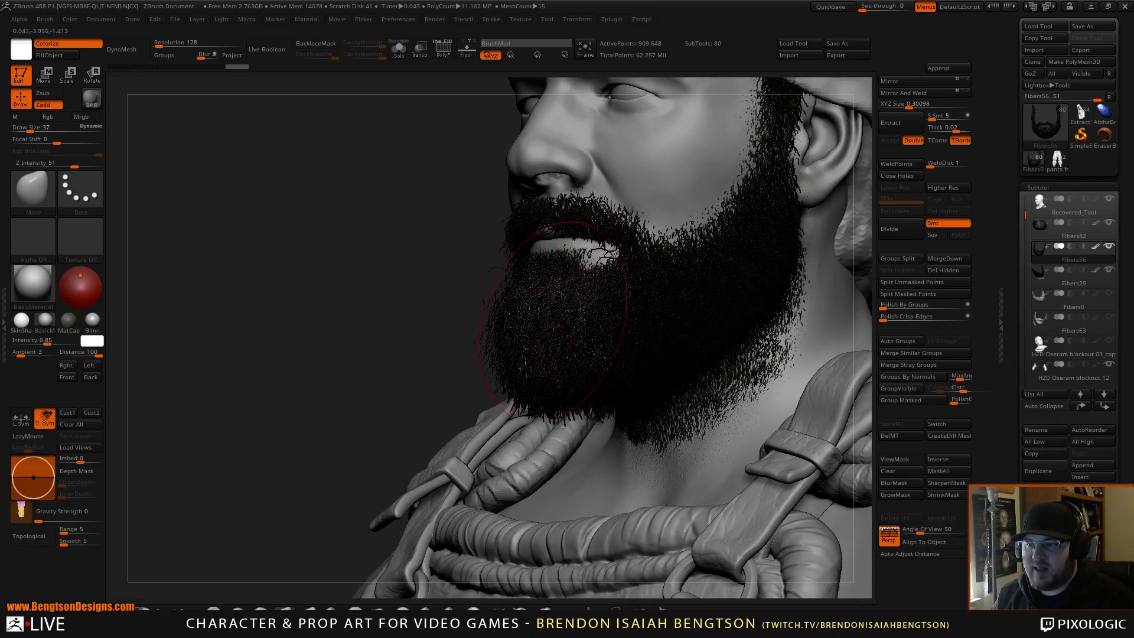
{"action": "left_click_drag", "start_coordinate": [429, 357], "coordinate": [546, 355]}
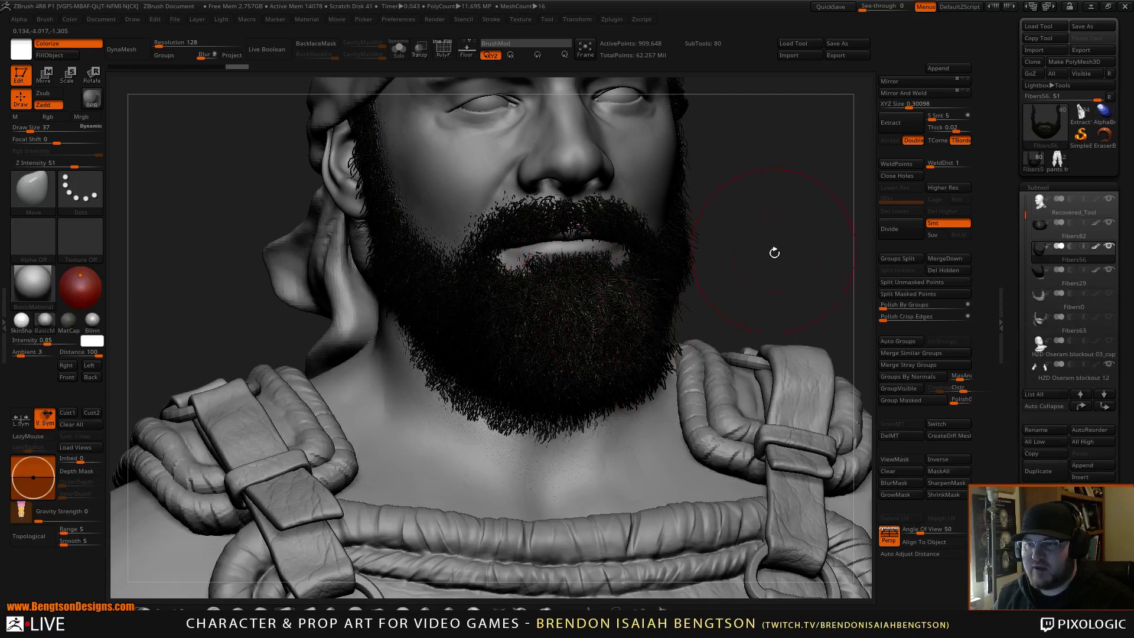
{"action": "left_click_drag", "start_coordinate": [775, 253], "coordinate": [757, 183], "text": "alt"}
{"action": "left_click_drag", "start_coordinate": [742, 233], "coordinate": [668, 115]}
{"action": "left_click_drag", "start_coordinate": [709, 349], "coordinate": [682, 349]}
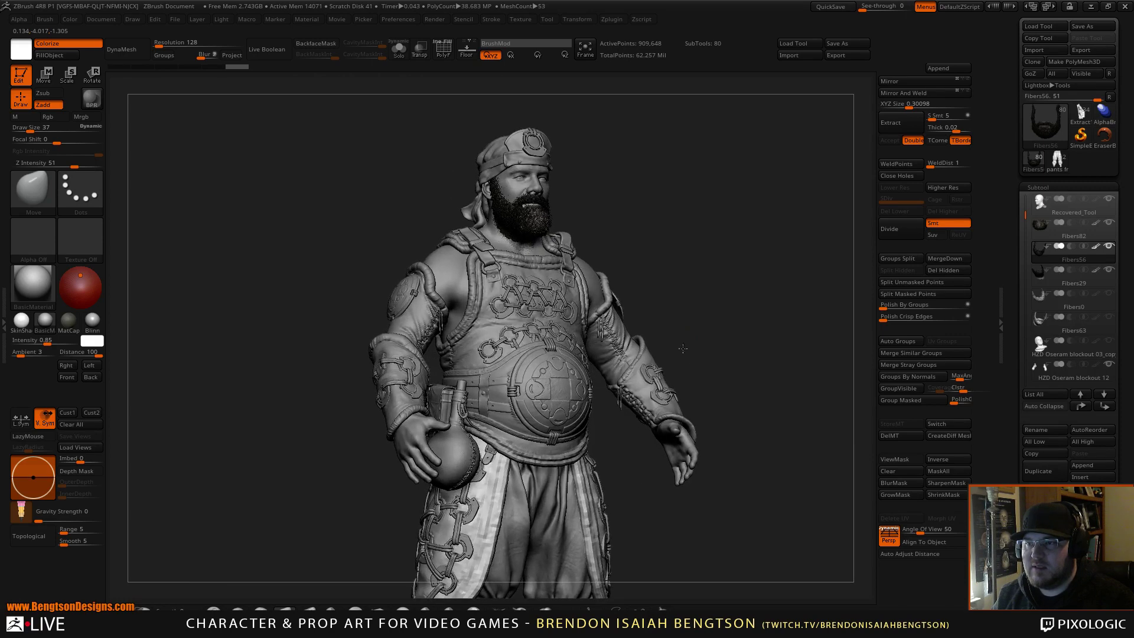
{"action": "left_click_drag", "start_coordinate": [748, 381], "coordinate": [779, 276], "text": "alt"}
{"action": "left_click_drag", "start_coordinate": [746, 481], "coordinate": [740, 197], "text": "alt"}
{"action": "left_click_drag", "start_coordinate": [701, 327], "coordinate": [701, 337], "text": "alt"}
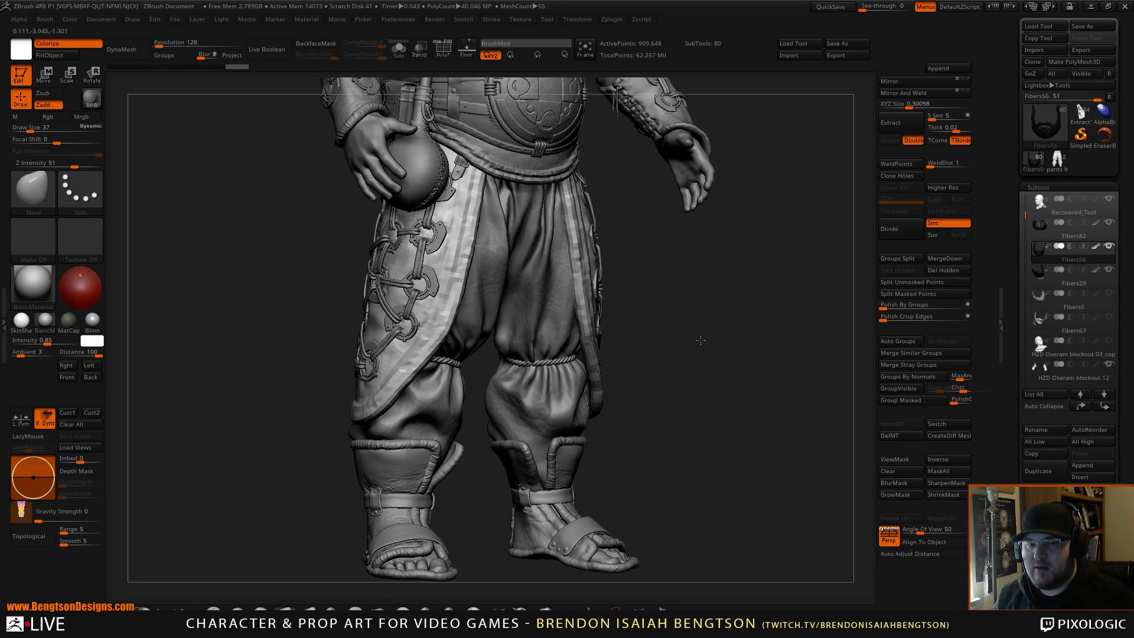
{"action": "left_click_drag", "start_coordinate": [785, 180], "coordinate": [762, 525], "text": "alt"}
{"action": "left_click_drag", "start_coordinate": [764, 261], "coordinate": [772, 317], "text": "alt"}
{"action": "left_click_drag", "start_coordinate": [697, 227], "coordinate": [654, 245], "text": "alt"}
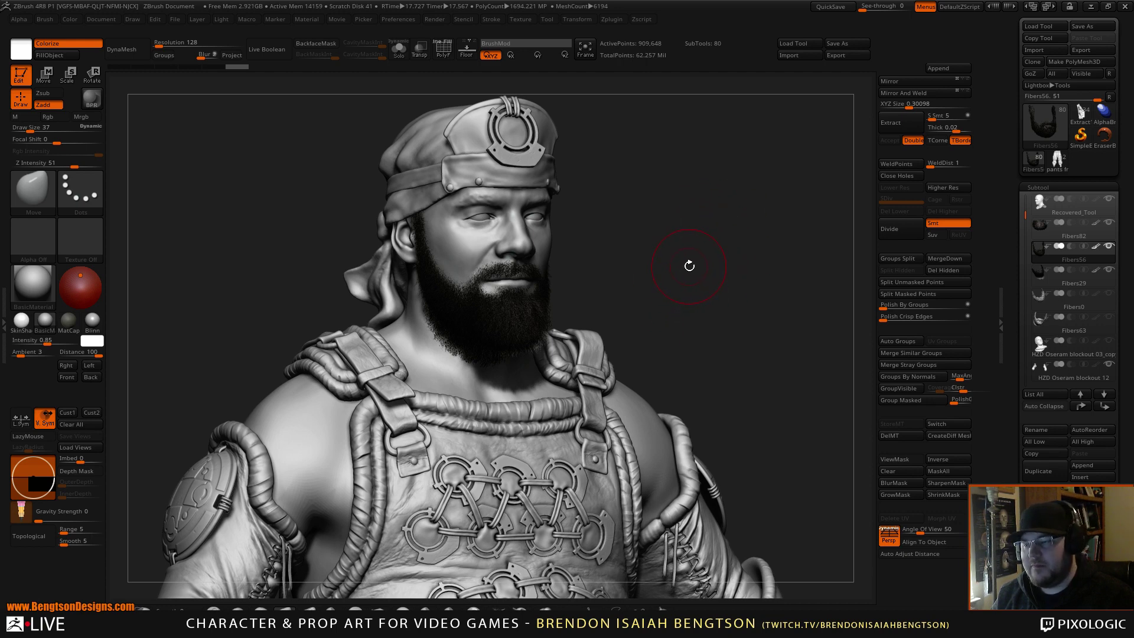
Step: Bring the face into close view, select the head subtool and set the draw size to 9
{"action": "right_click", "coordinate": [730, 265]}
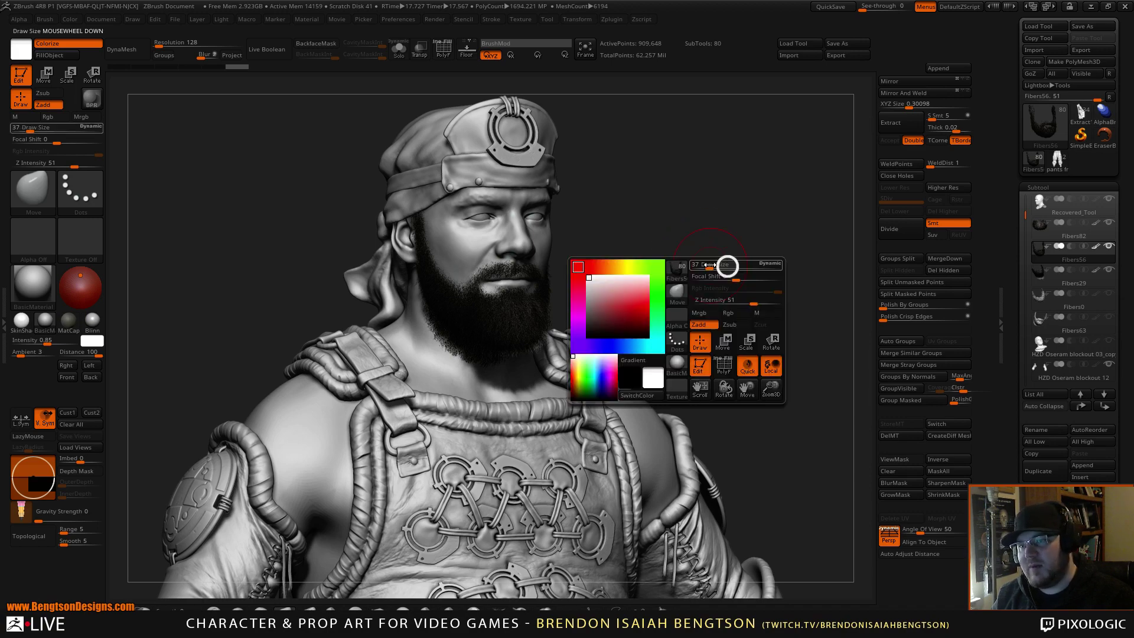
{"action": "mouse_move", "coordinate": [713, 240]}
{"action": "left_mouse_down"}
{"action": "mouse_move", "coordinate": [665, 182]}
{"action": "mouse_move", "coordinate": [678, 266]}
{"action": "mouse_move", "coordinate": [736, 332]}
{"action": "mouse_move", "coordinate": [674, 260]}
{"action": "left_mouse_up"}
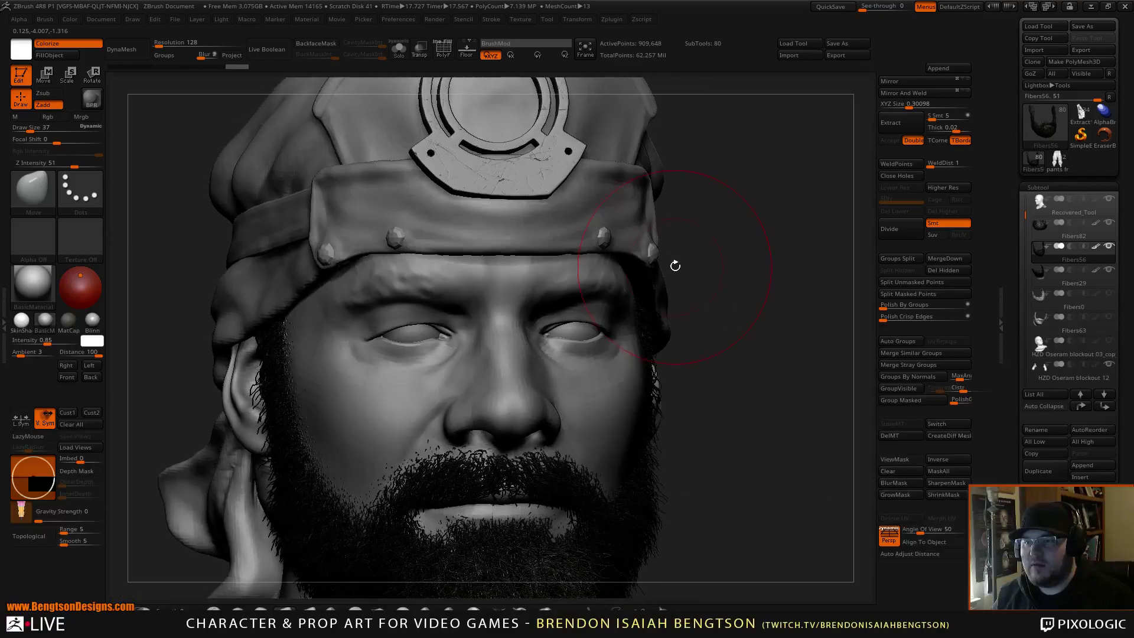
{"action": "right_click", "coordinate": [668, 264]}
{"action": "left_click", "coordinate": [668, 264]}
{"action": "left_click_drag", "start_coordinate": [721, 208], "coordinate": [664, 211]}
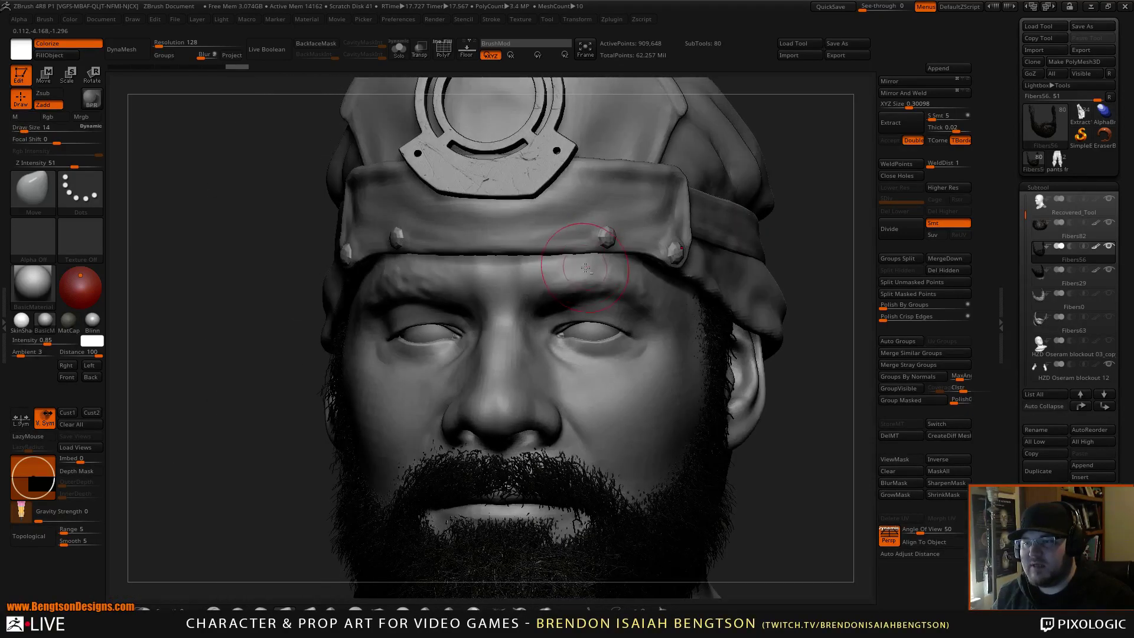
{"action": "left_click", "coordinate": [626, 263], "text": "alt"}
{"action": "left_click_drag", "start_coordinate": [796, 149], "coordinate": [760, 156]}
{"action": "key", "text": "space"}
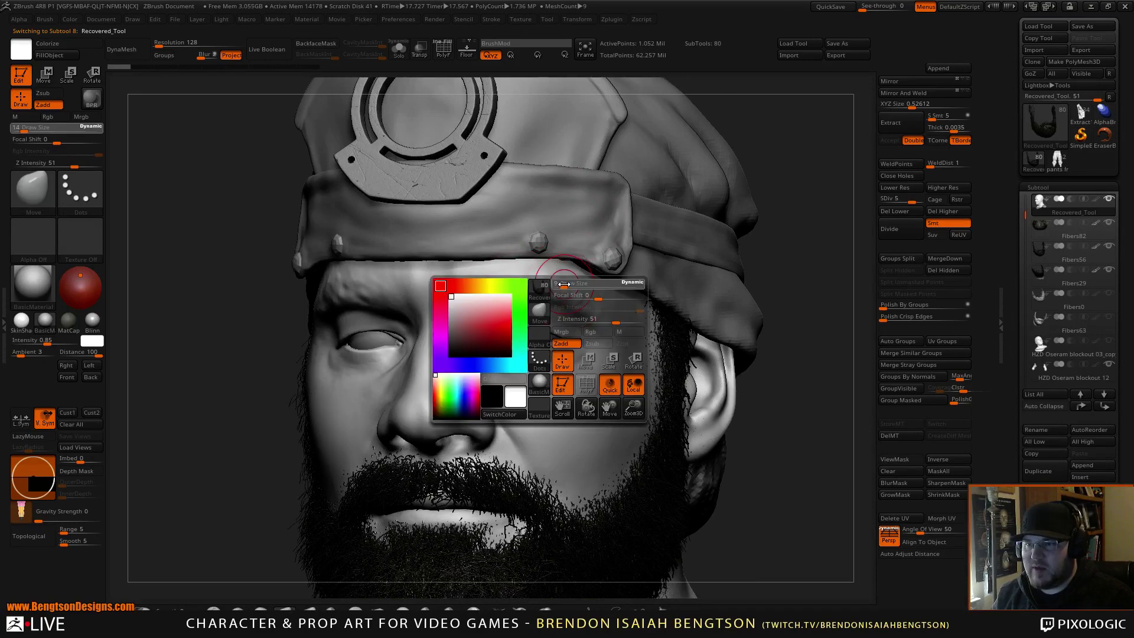
{"action": "left_click", "coordinate": [563, 286]}
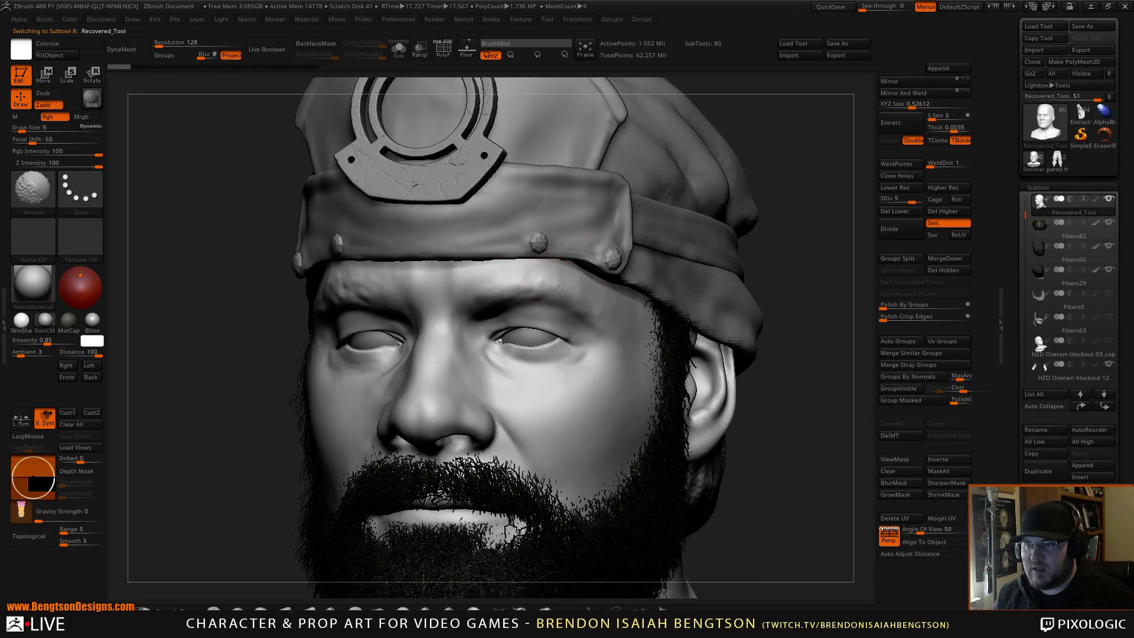
Step: Smooth the brow ridge above the character's left eye, undoing the first pass and smoothing it again
{"action": "left_click_drag", "start_coordinate": [526, 291], "coordinate": [564, 273], "text": "shift"}
{"action": "key", "text": "ctrl+z"}
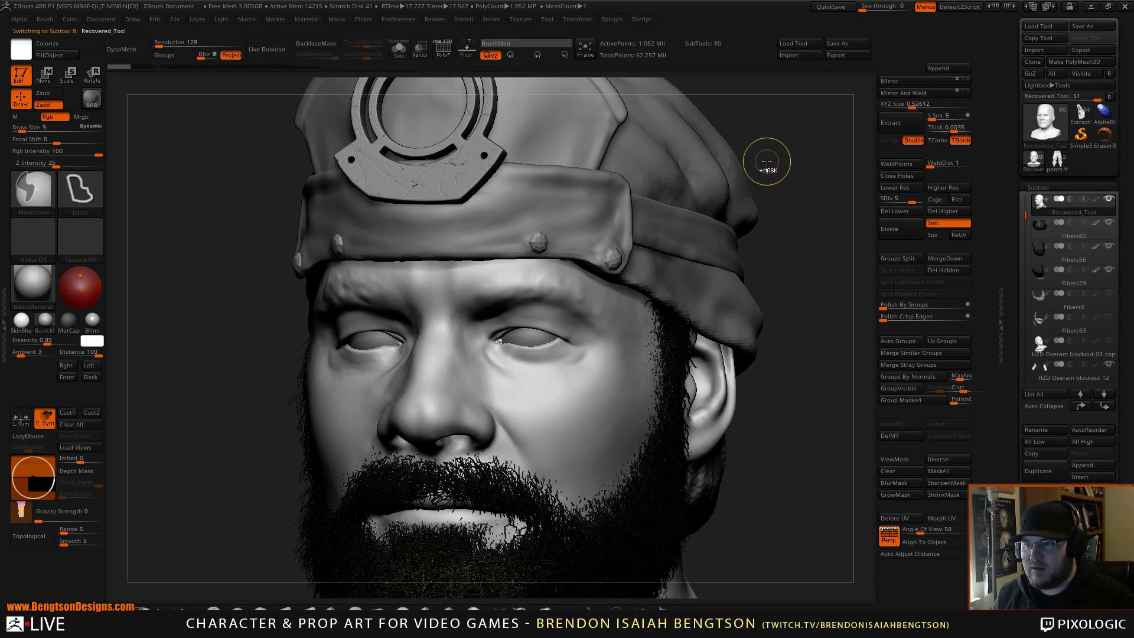
{"action": "left_click_drag", "start_coordinate": [538, 301], "coordinate": [511, 285], "text": "shift"}
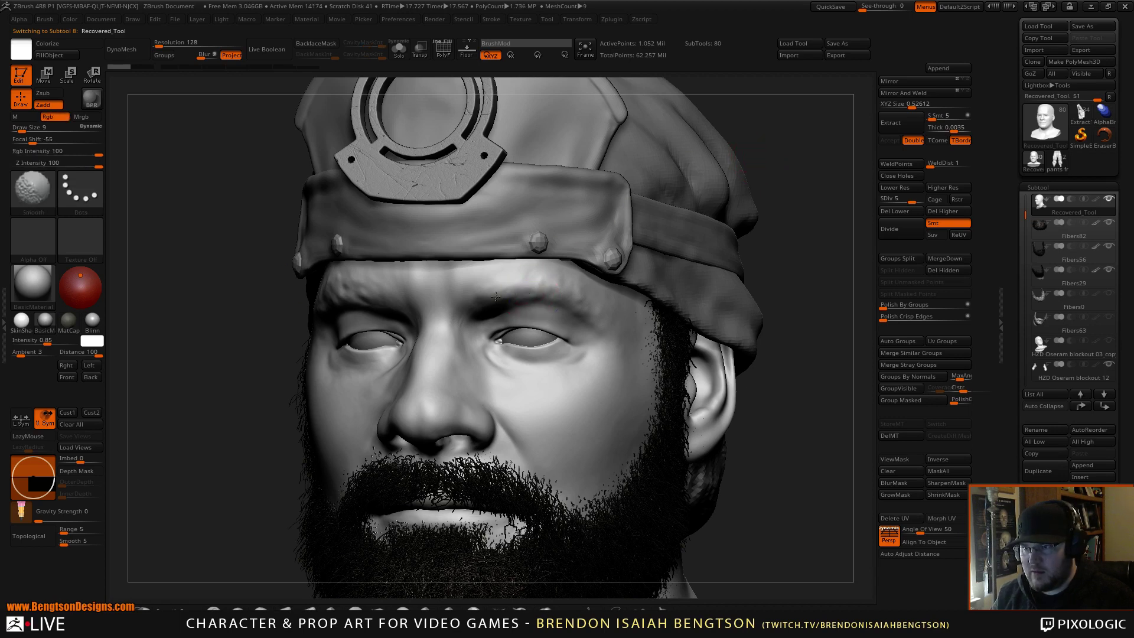
{"action": "left_click_drag", "start_coordinate": [784, 176], "coordinate": [752, 162]}
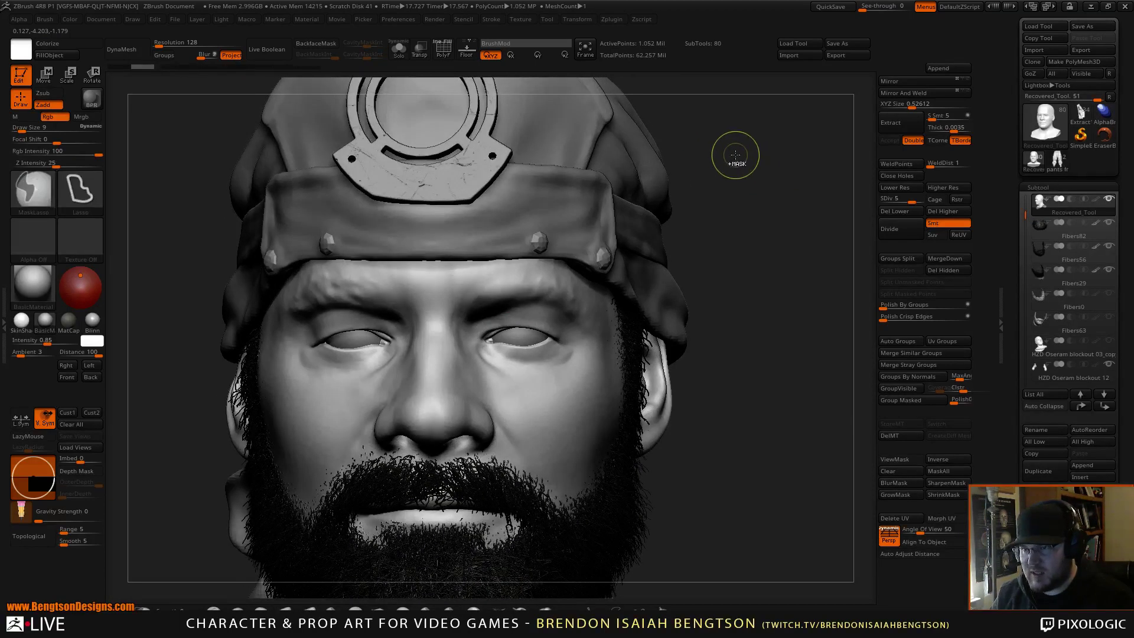
Step: Smooth the brow ridges above both of the character's eyes
{"action": "left_click_drag", "start_coordinate": [682, 178], "coordinate": [706, 178]}
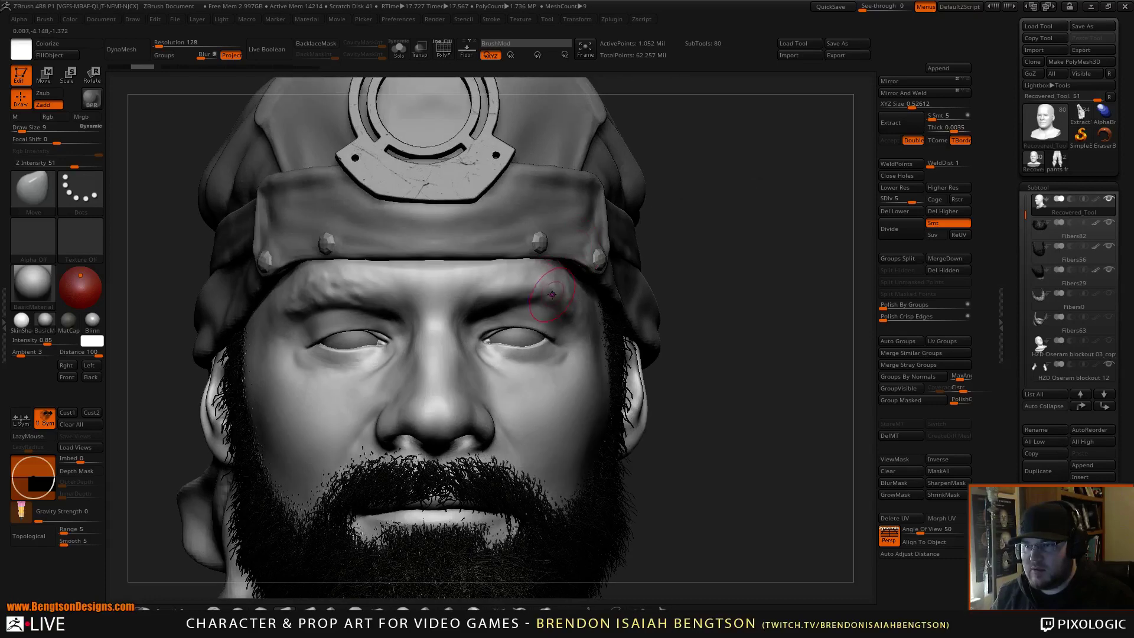
{"action": "left_click_drag", "start_coordinate": [565, 298], "coordinate": [568, 301], "text": "shift"}
{"action": "left_click_drag", "start_coordinate": [496, 286], "coordinate": [559, 296], "text": "shift"}
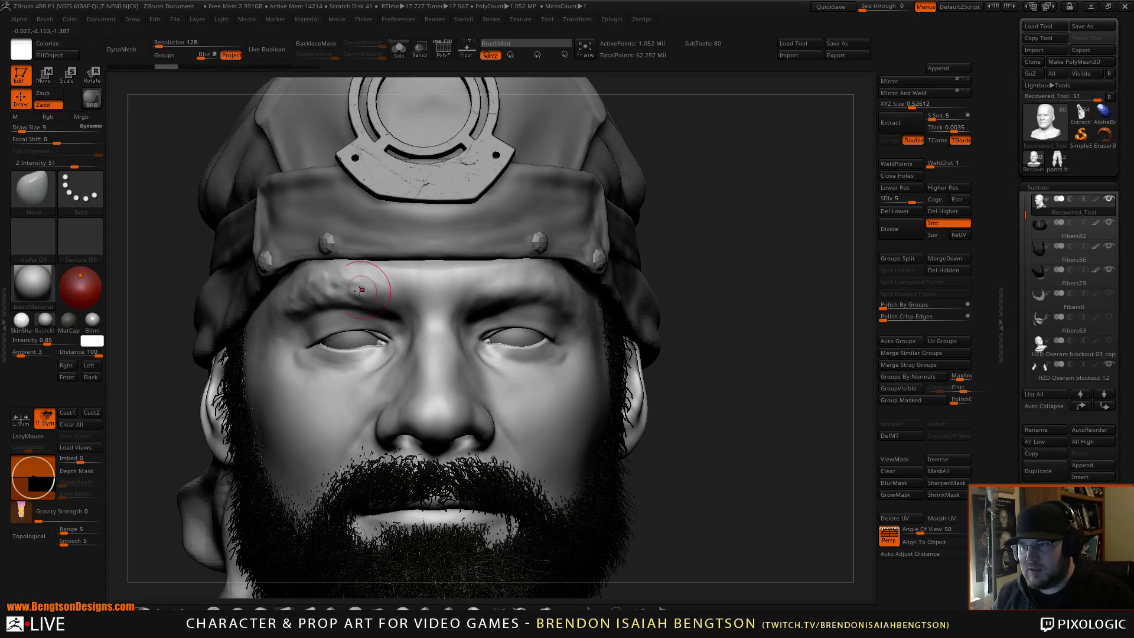
{"action": "mouse_move", "coordinate": [360, 285]}
{"action": "left_mouse_down", "text": "shift"}
{"action": "mouse_move", "coordinate": [311, 292]}
{"action": "mouse_move", "coordinate": [349, 288]}
{"action": "left_mouse_up", "text": "shift"}
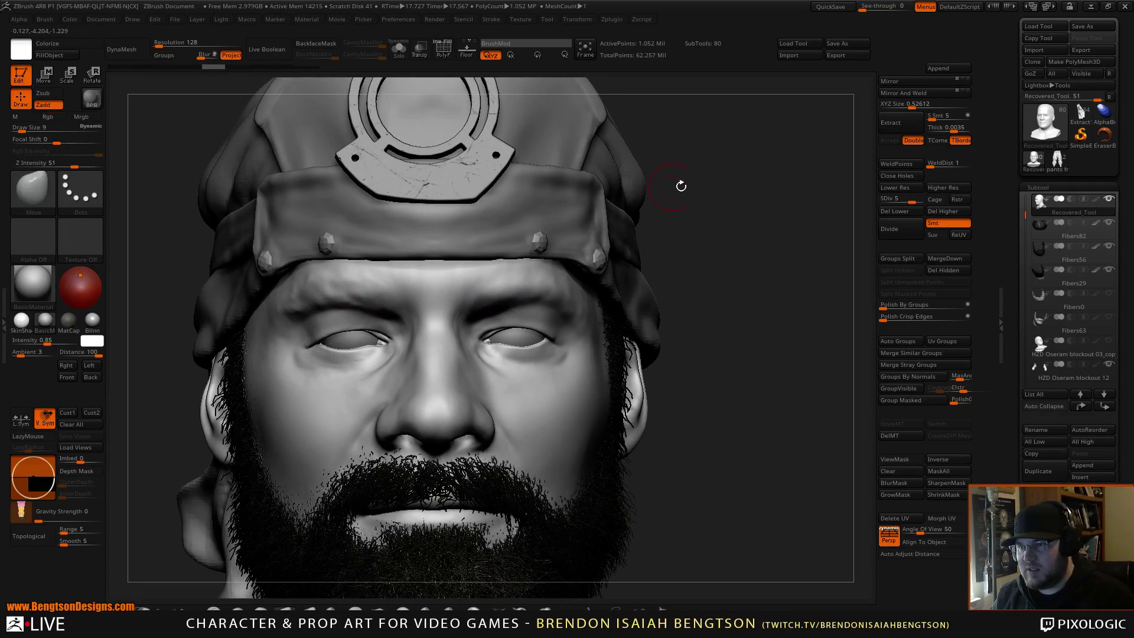
Step: Set the draw size to 5 and paint a mask in the shape of the eyebrow above the character's left eye
{"action": "left_click_drag", "start_coordinate": [738, 191], "coordinate": [722, 205], "text": "alt"}
{"action": "key", "text": "space"}
{"action": "left_click_drag", "start_coordinate": [525, 290], "coordinate": [522, 289]}
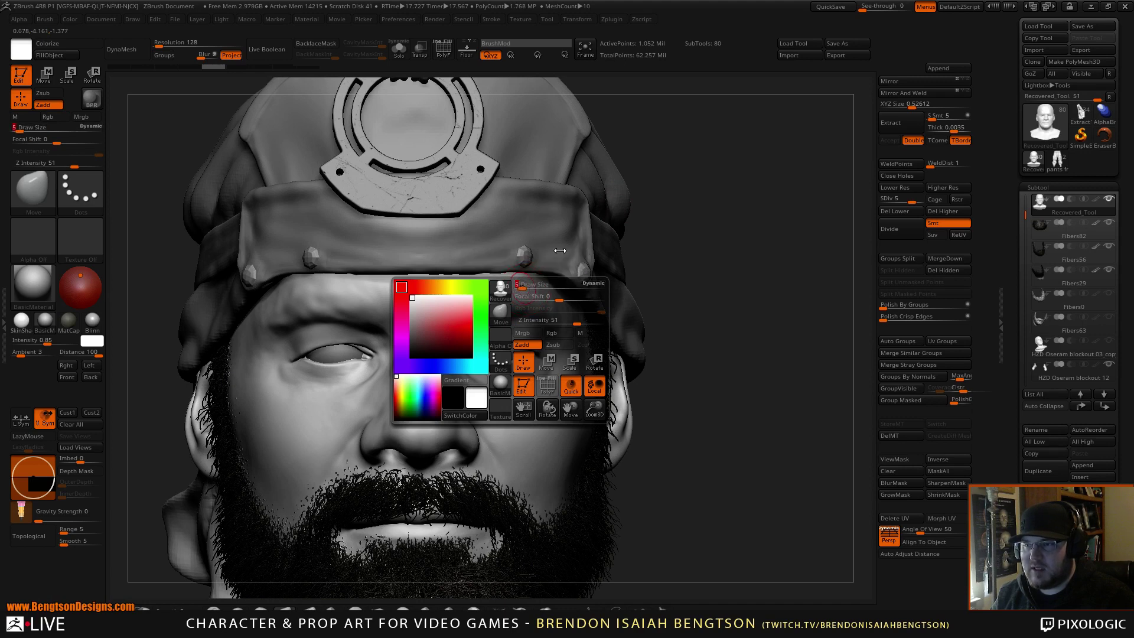
{"action": "left_click_drag", "start_coordinate": [703, 289], "coordinate": [620, 290]}
{"action": "left_click", "coordinate": [143, 604], "text": "ctrl"}
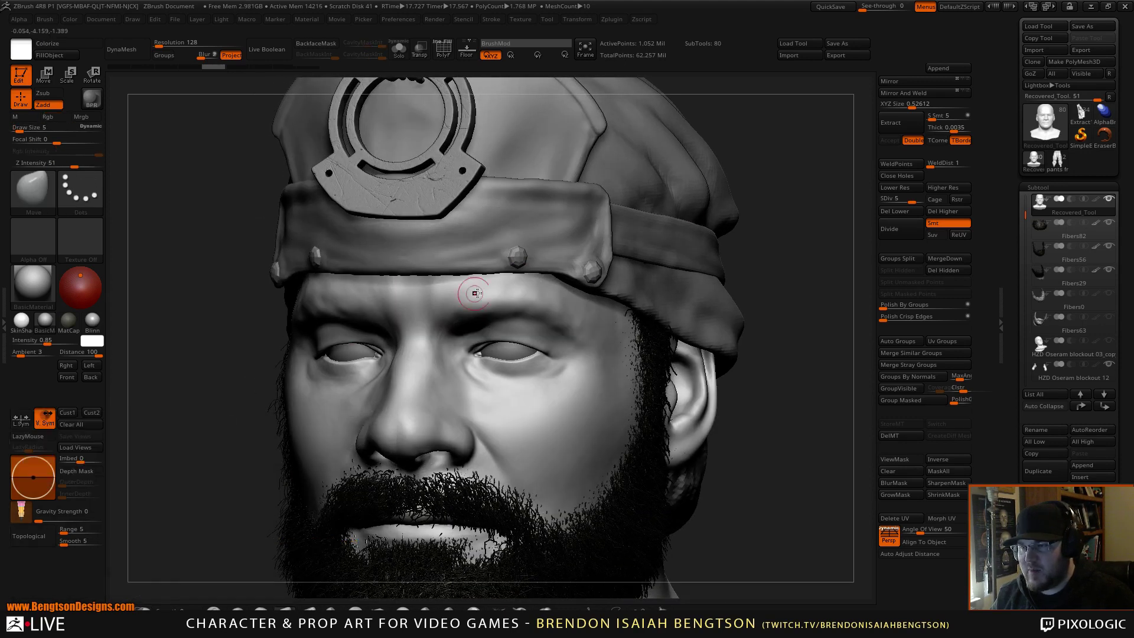
{"action": "mouse_move", "coordinate": [466, 308]}
{"action": "left_mouse_down", "text": "ctrl"}
{"action": "mouse_move", "coordinate": [491, 297]}
{"action": "mouse_move", "coordinate": [465, 319]}
{"action": "mouse_move", "coordinate": [519, 298]}
{"action": "mouse_move", "coordinate": [576, 330]}
{"action": "left_mouse_up", "text": "ctrl"}
{"action": "key", "text": "space"}
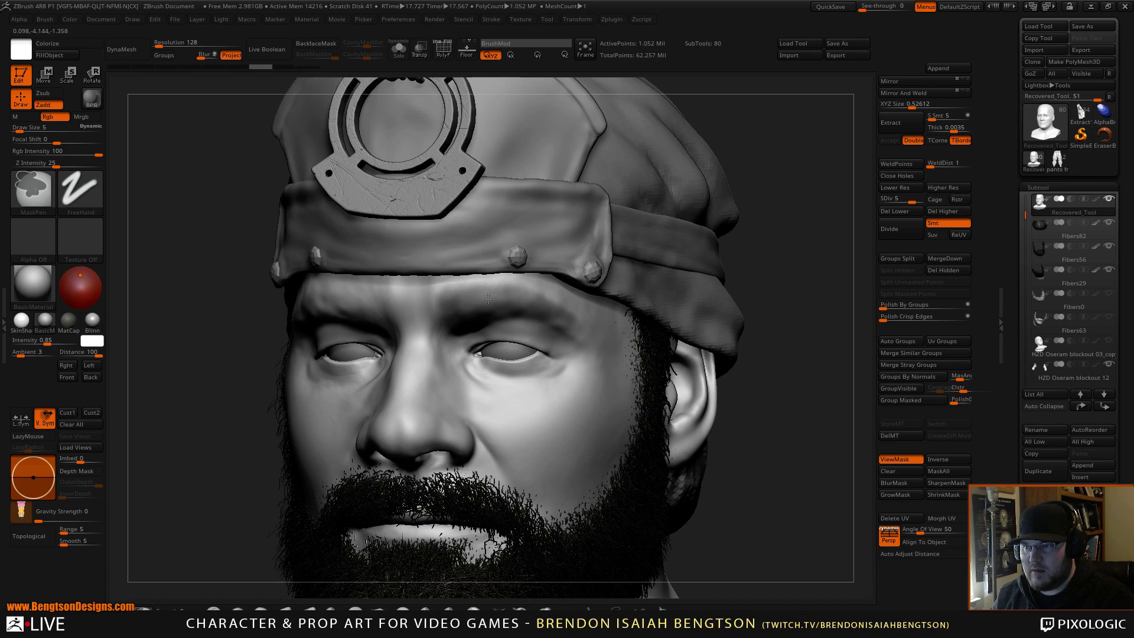
{"action": "left_click_drag", "start_coordinate": [568, 315], "coordinate": [574, 324], "text": "ctrl"}
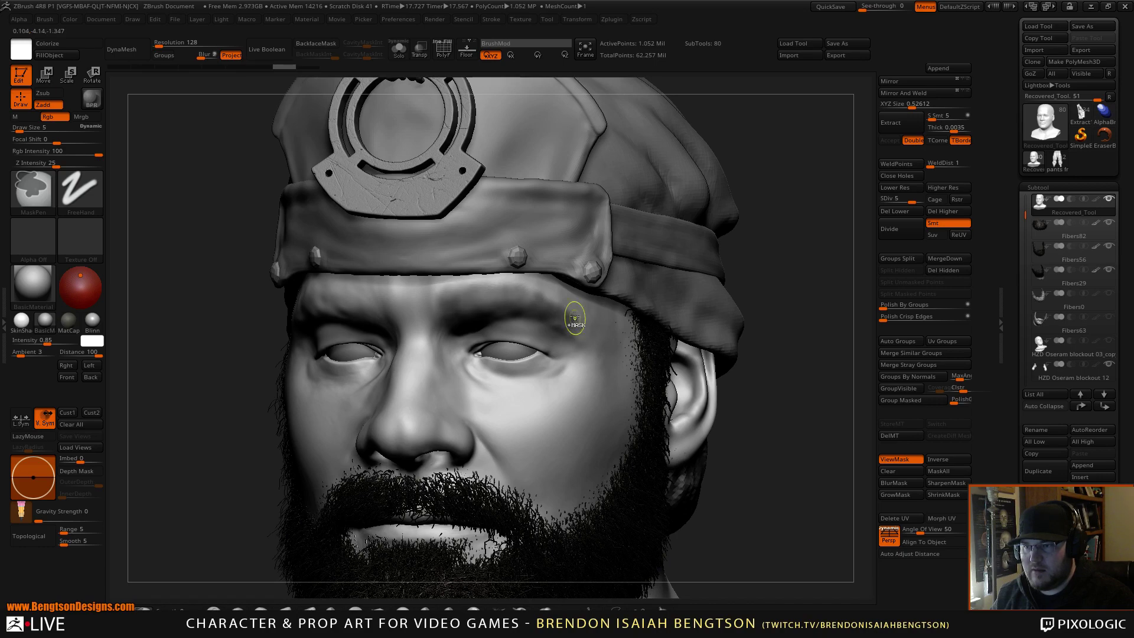
Step: Fill in the mask at the inner end of the left eyebrow from a low front view
{"action": "mouse_move", "coordinate": [775, 281]}
{"action": "left_mouse_down"}
{"action": "mouse_move", "coordinate": [626, 293]}
{"action": "mouse_move", "coordinate": [635, 298]}
{"action": "left_mouse_up"}
{"action": "mouse_move", "coordinate": [334, 377]}
{"action": "left_mouse_down"}
{"action": "mouse_move", "coordinate": [581, 322]}
{"action": "mouse_move", "coordinate": [719, 243]}
{"action": "mouse_move", "coordinate": [715, 206]}
{"action": "mouse_move", "coordinate": [705, 205]}
{"action": "left_mouse_up"}
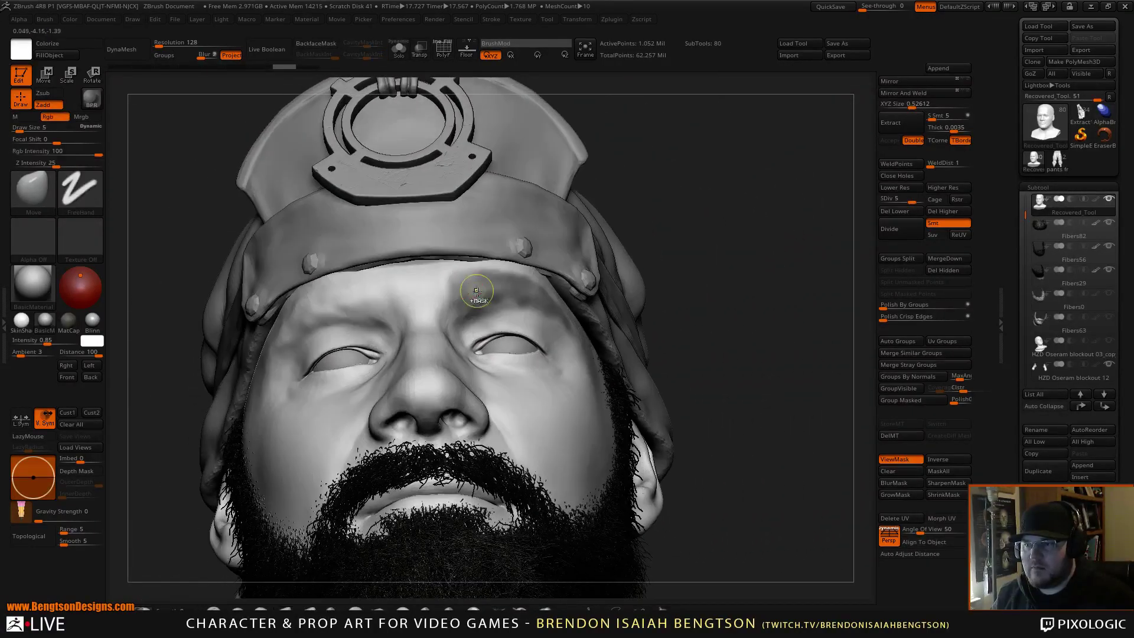
{"action": "left_click_drag", "start_coordinate": [477, 291], "coordinate": [464, 291], "text": "ctrl"}
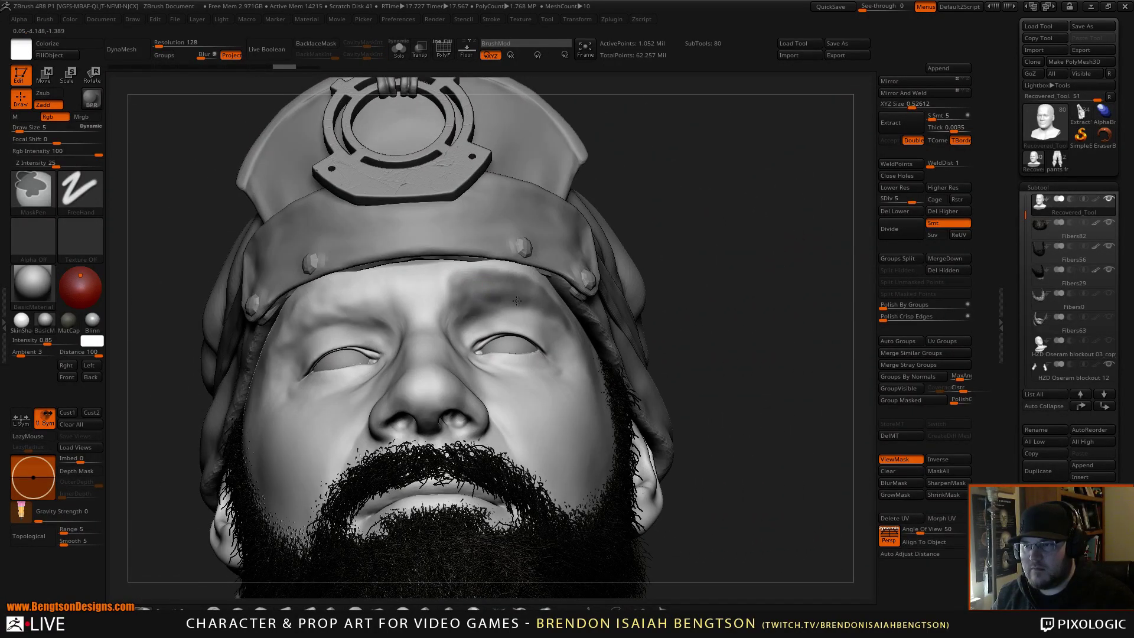
Step: Start the mask for the character's right eyebrow by painting its inner end beside the nose bridge
{"action": "left_click_drag", "start_coordinate": [697, 206], "coordinate": [716, 222]}
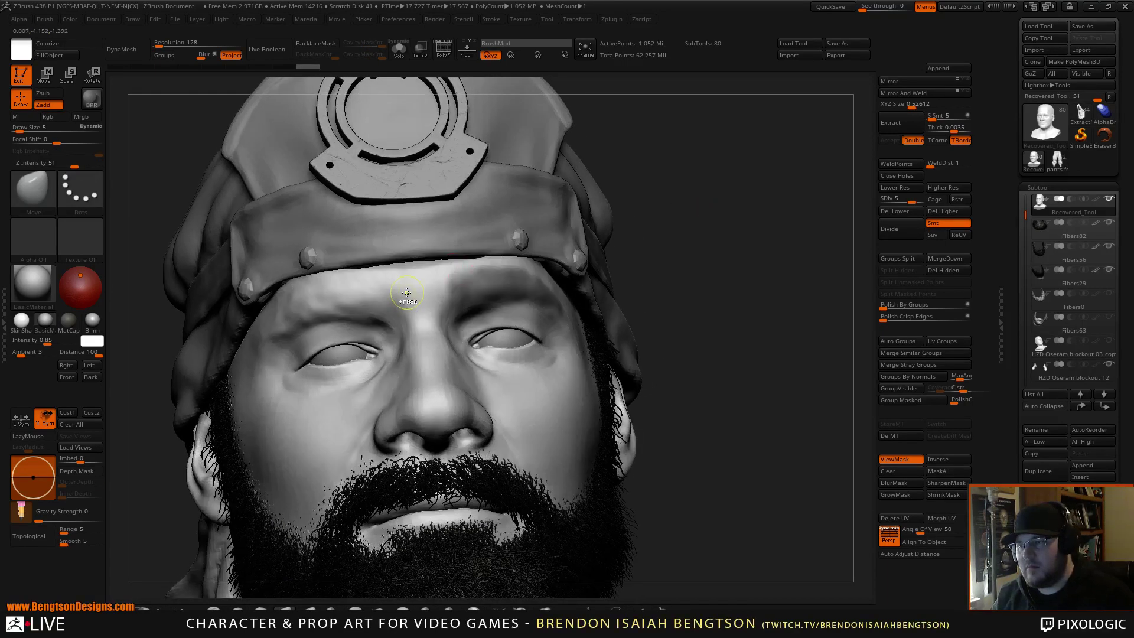
{"action": "mouse_move", "coordinate": [384, 291]}
{"action": "left_mouse_down", "text": "ctrl"}
{"action": "mouse_move", "coordinate": [393, 303]}
{"action": "mouse_move", "coordinate": [446, 293]}
{"action": "mouse_move", "coordinate": [446, 306]}
{"action": "left_mouse_up", "text": "ctrl"}
{"action": "mouse_move", "coordinate": [447, 305]}
{"action": "left_mouse_down", "text": "ctrl"}
{"action": "mouse_move", "coordinate": [442, 288]}
{"action": "mouse_move", "coordinate": [454, 286]}
{"action": "left_mouse_up", "text": "ctrl"}
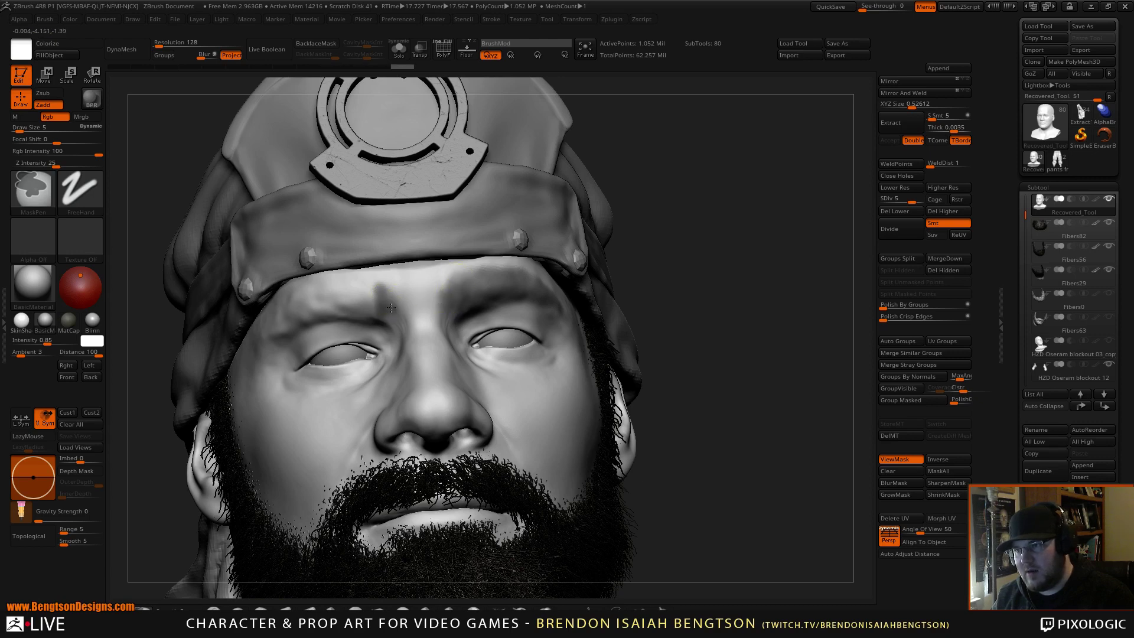
{"action": "left_click_drag", "start_coordinate": [375, 289], "coordinate": [351, 299], "text": "ctrl"}
{"action": "left_click_drag", "start_coordinate": [738, 223], "coordinate": [714, 188]}
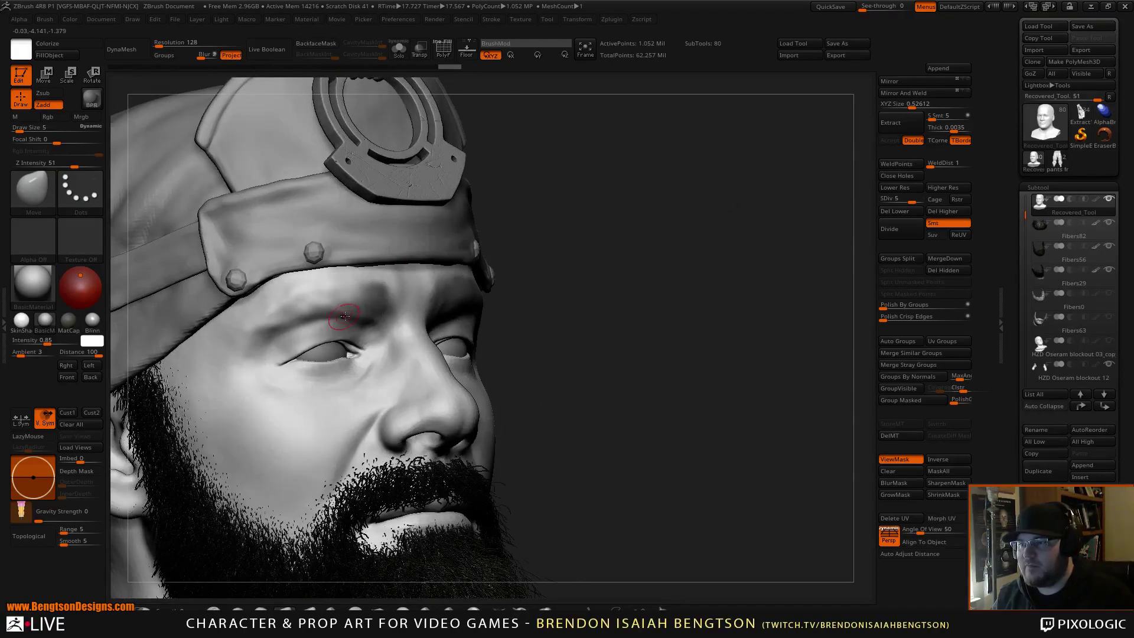
Step: Extend the right eyebrow mask outward along the brow ridge and fill it in with a draw size of 9
{"action": "left_click_drag", "start_coordinate": [359, 291], "coordinate": [259, 327], "text": "ctrl"}
{"action": "key", "text": "space"}
{"action": "mouse_move", "coordinate": [341, 295]}
{"action": "left_mouse_down", "text": "ctrl"}
{"action": "mouse_move", "coordinate": [301, 298]}
{"action": "mouse_move", "coordinate": [347, 285]}
{"action": "mouse_move", "coordinate": [371, 293]}
{"action": "mouse_move", "coordinate": [338, 298]}
{"action": "left_mouse_up", "text": "ctrl"}
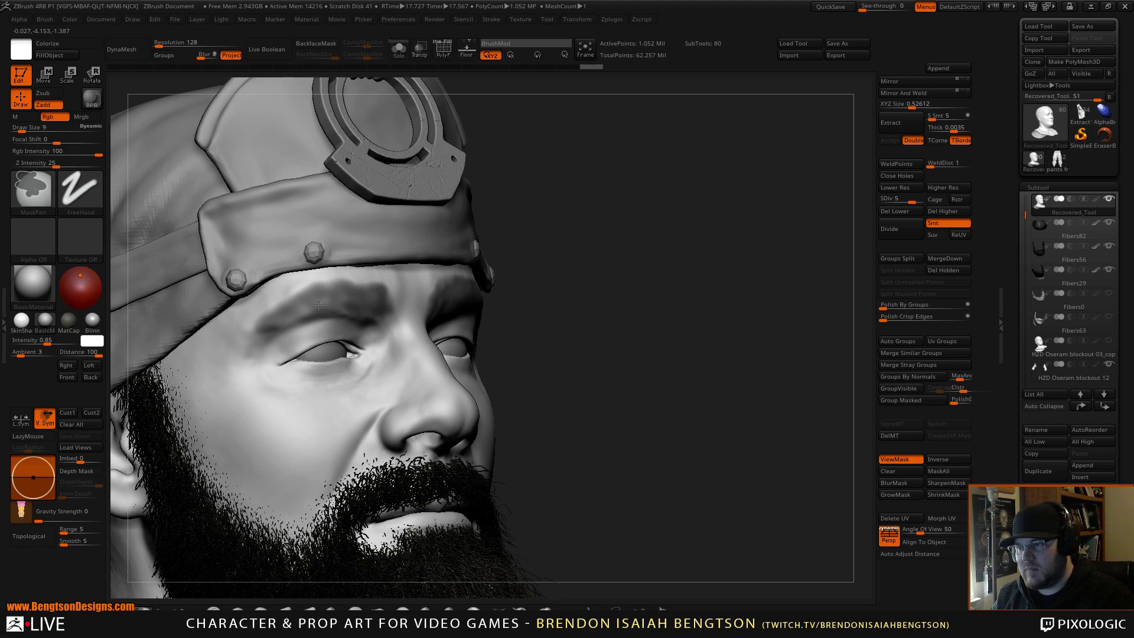
{"action": "left_click", "coordinate": [356, 295], "text": "ctrl"}
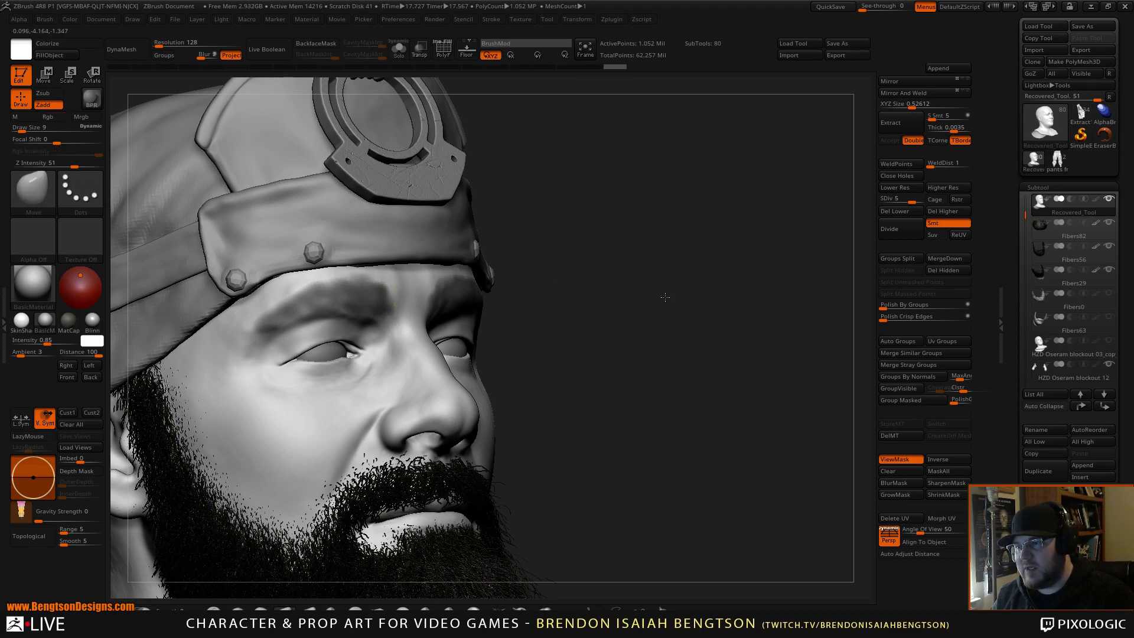
Step: Refine the inner ends of both eyebrow masks from the front so they match across the nose bridge
{"action": "left_click_drag", "start_coordinate": [664, 296], "coordinate": [679, 266]}
{"action": "left_click_drag", "start_coordinate": [729, 221], "coordinate": [728, 201]}
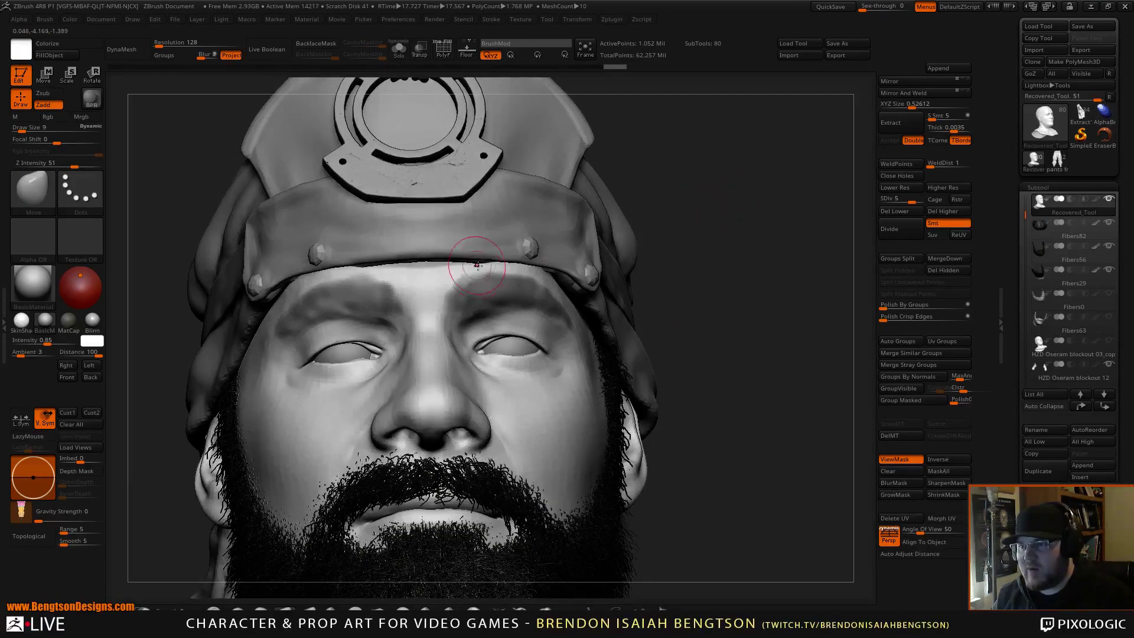
{"action": "left_click_drag", "start_coordinate": [479, 295], "coordinate": [495, 294], "text": "ctrl"}
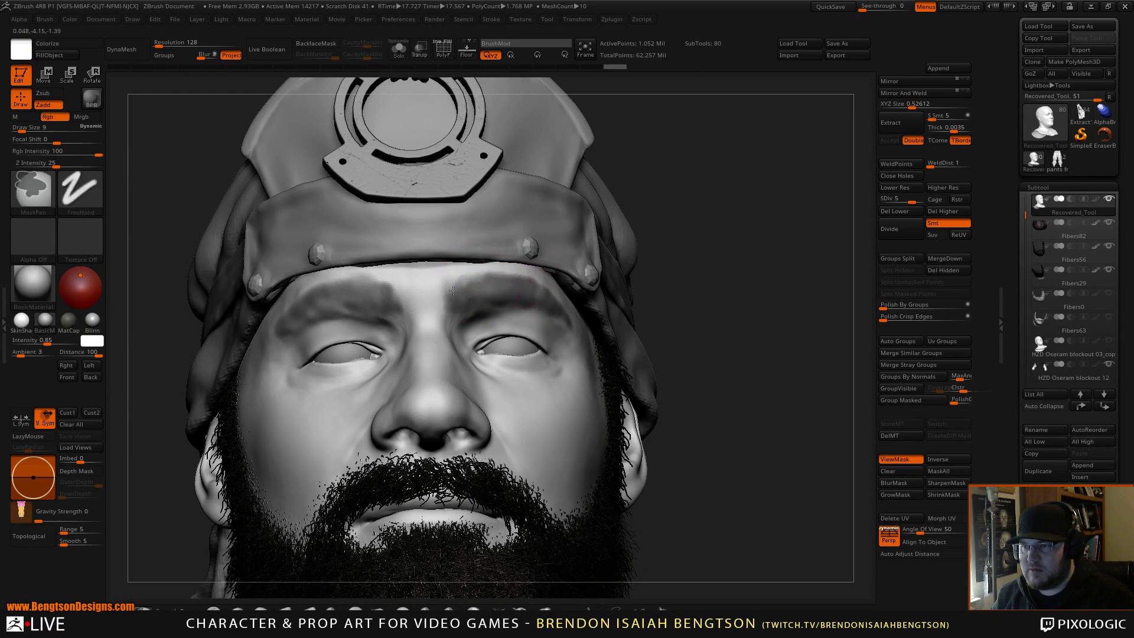
{"action": "left_click_drag", "start_coordinate": [459, 316], "coordinate": [460, 312], "text": "ctrl"}
{"action": "left_click_drag", "start_coordinate": [383, 300], "coordinate": [398, 307], "text": "ctrl"}
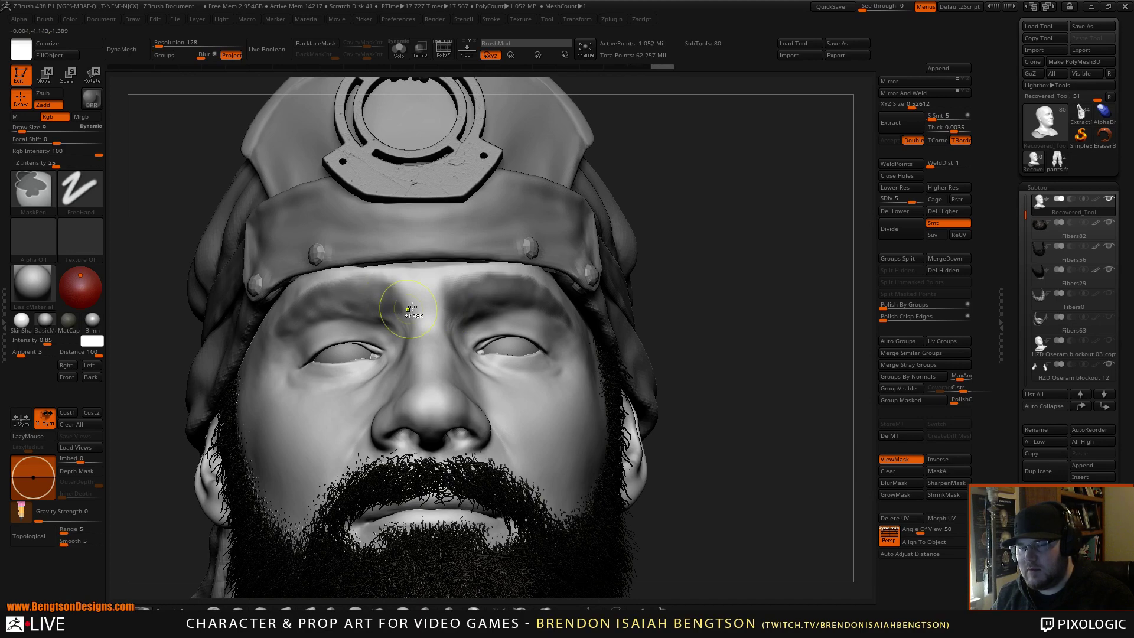
Step: Refine the mask along the arch and outer tail of the right eyebrow
{"action": "left_click_drag", "start_coordinate": [775, 271], "coordinate": [544, 256]}
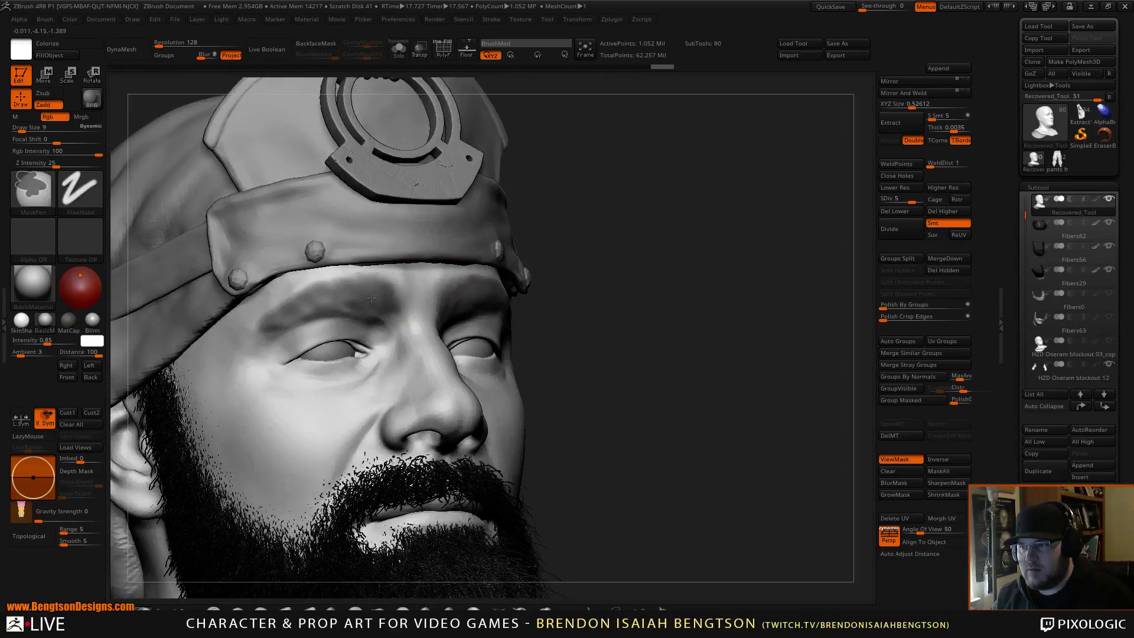
{"action": "left_click_drag", "start_coordinate": [307, 308], "coordinate": [304, 310], "text": "ctrl"}
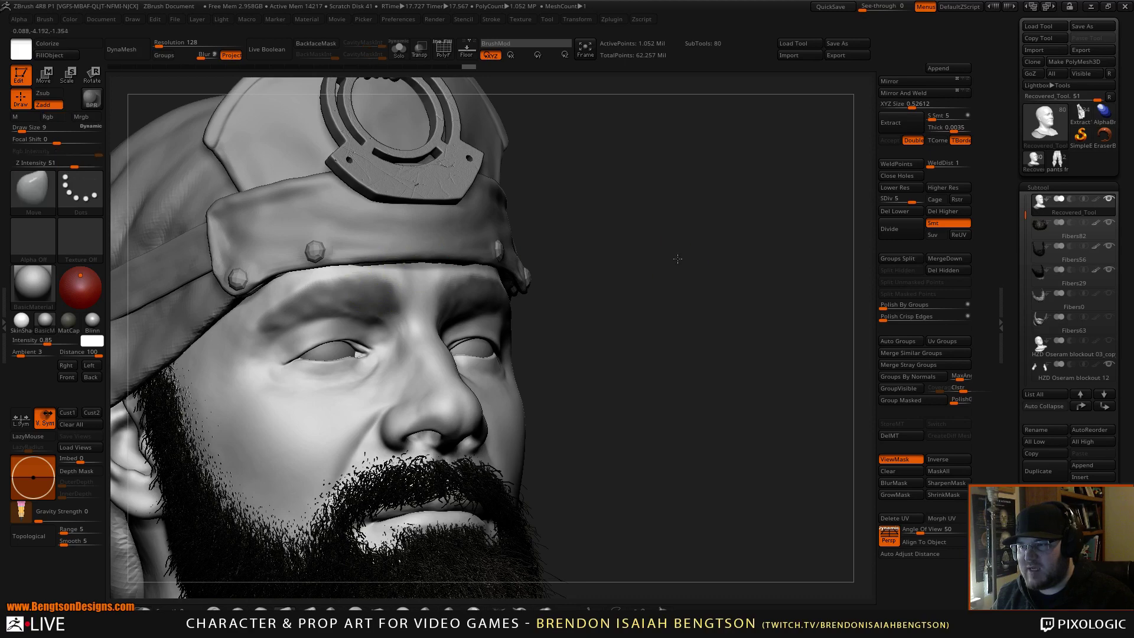
{"action": "left_click_drag", "start_coordinate": [676, 255], "coordinate": [684, 233]}
{"action": "left_click_drag", "start_coordinate": [260, 324], "coordinate": [283, 328], "text": "ctrl"}
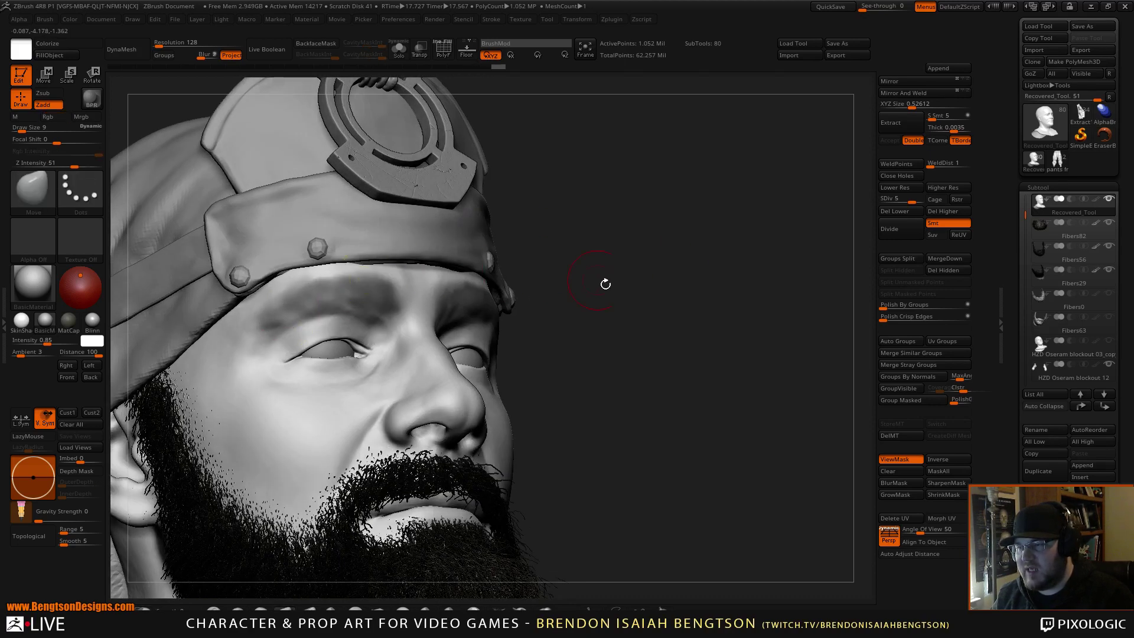
Step: Refine the left eyebrow mask along its arch and down to the outer tail
{"action": "mouse_move", "coordinate": [605, 283]}
{"action": "left_mouse_down", "text": "alt"}
{"action": "mouse_move", "coordinate": [650, 218]}
{"action": "mouse_move", "coordinate": [698, 294]}
{"action": "mouse_move", "coordinate": [668, 250]}
{"action": "left_mouse_up", "text": "alt"}
{"action": "left_click_drag", "start_coordinate": [671, 299], "coordinate": [685, 335], "text": "alt"}
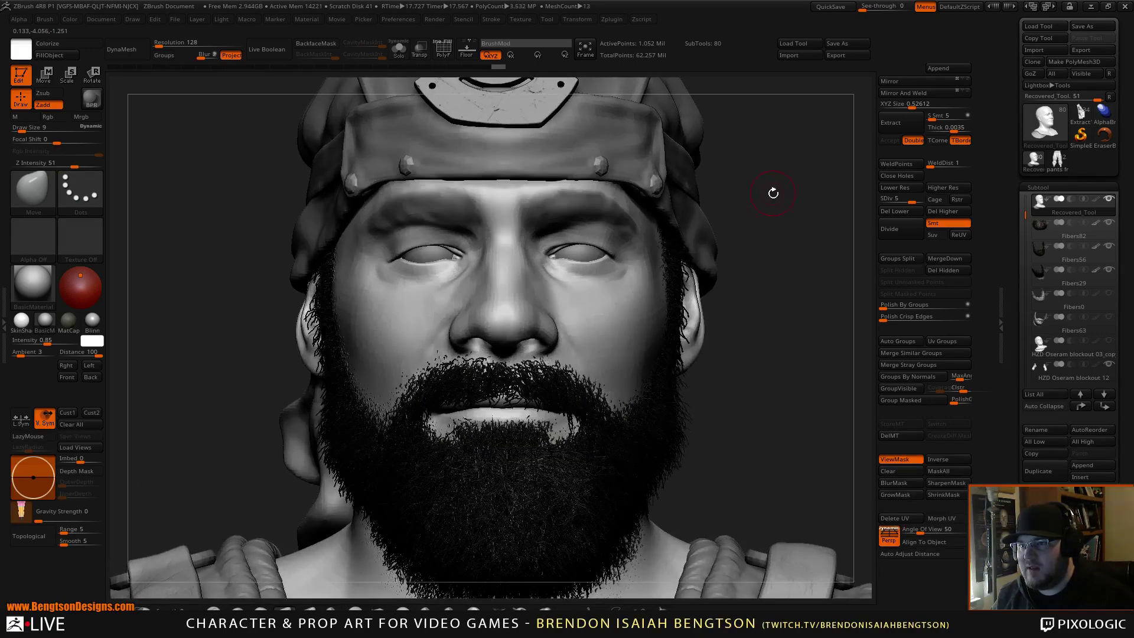
{"action": "left_click_drag", "start_coordinate": [773, 193], "coordinate": [697, 204], "text": "alt"}
{"action": "mouse_move", "coordinate": [542, 278]}
{"action": "left_mouse_down", "text": "ctrl"}
{"action": "mouse_move", "coordinate": [578, 294]}
{"action": "mouse_move", "coordinate": [524, 254]}
{"action": "left_mouse_up", "text": "ctrl"}
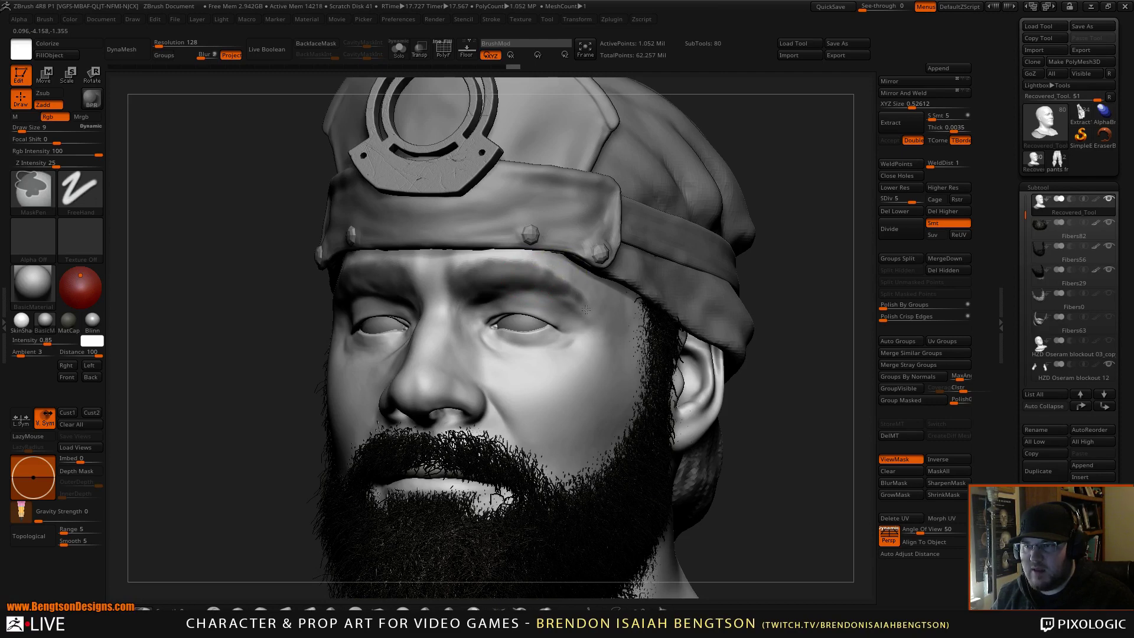
{"action": "left_click_drag", "start_coordinate": [540, 275], "coordinate": [582, 303], "text": "ctrl"}
Step: Touch up the mask at the middle and inner part of the right eyebrow from a three-quarter view
{"action": "left_click_drag", "start_coordinate": [802, 157], "coordinate": [842, 156]}
{"action": "left_click_drag", "start_coordinate": [734, 210], "coordinate": [745, 201]}
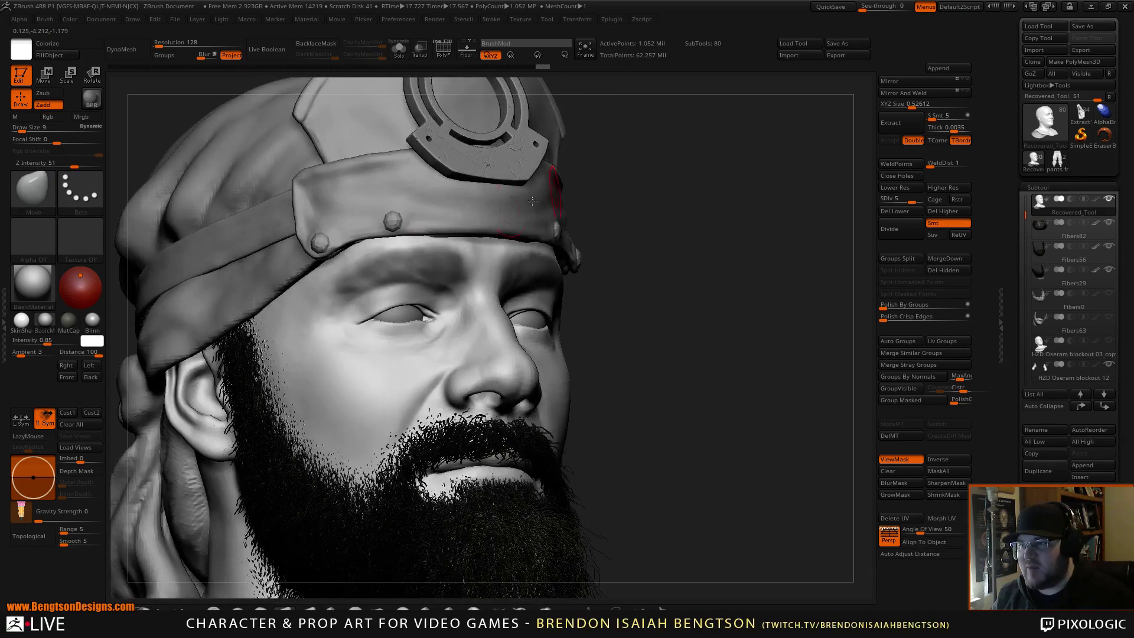
{"action": "key", "text": "ctrl"}
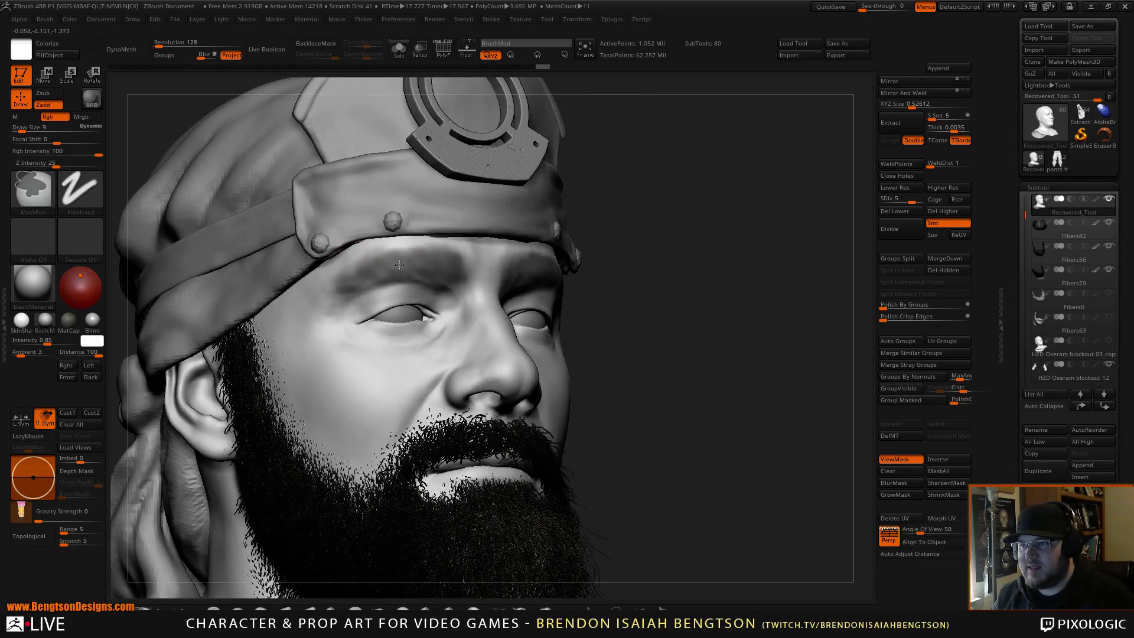
{"action": "left_click_drag", "start_coordinate": [441, 271], "coordinate": [466, 285], "text": "ctrl"}
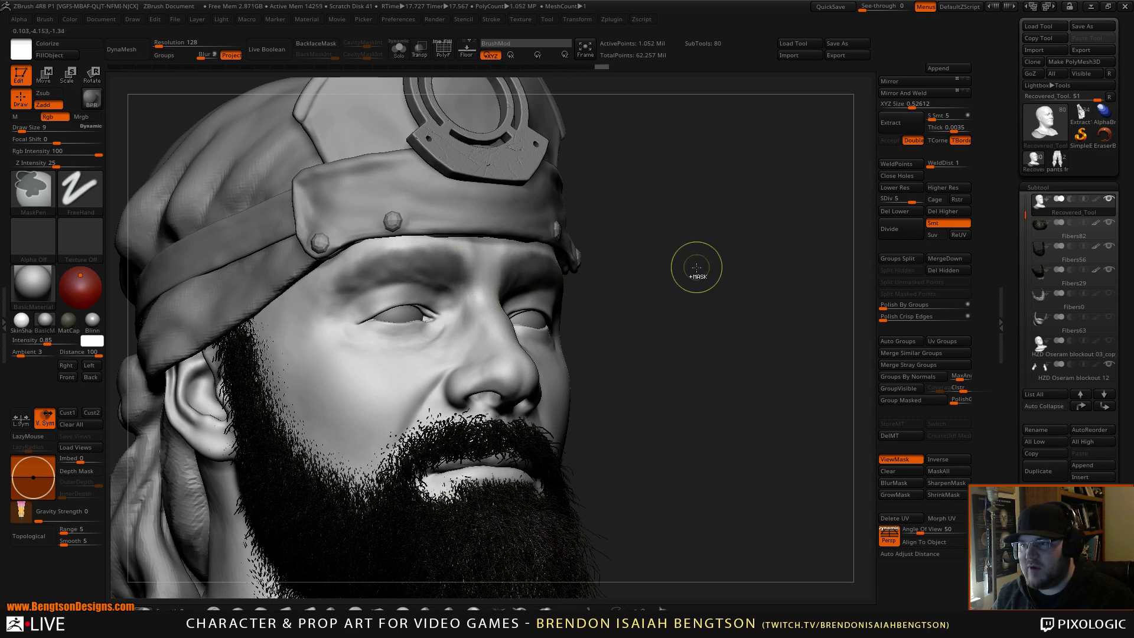
{"action": "left_click_drag", "start_coordinate": [720, 233], "coordinate": [710, 223]}
{"action": "key", "text": "ctrl"}
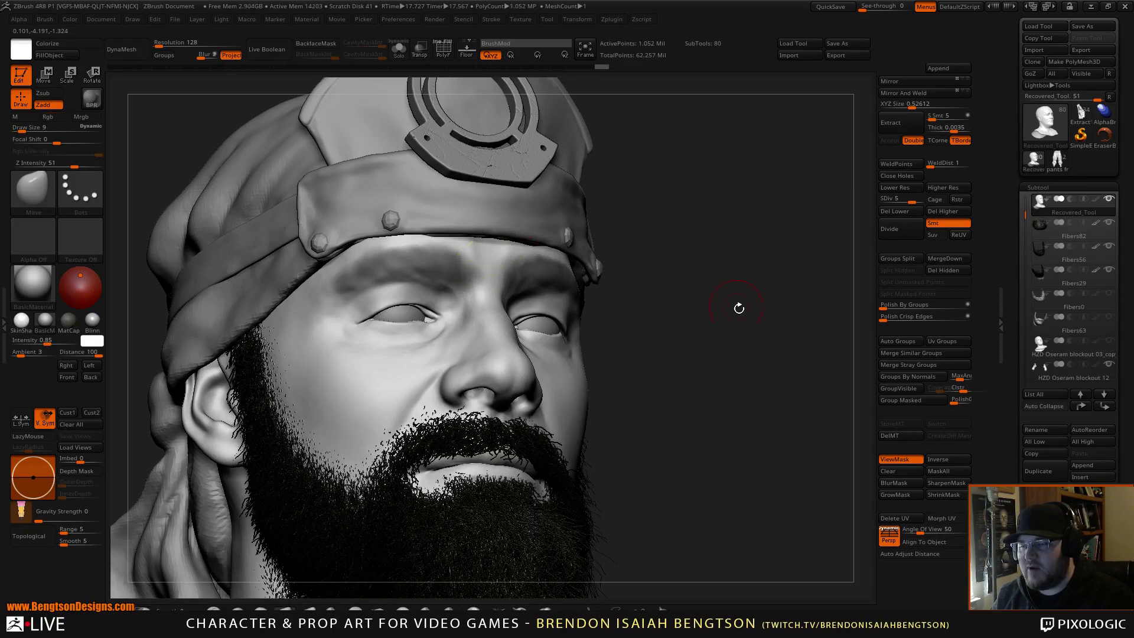
Step: Open the FiberMesh settings for the masked head subtool
{"action": "mouse_move", "coordinate": [739, 307]}
{"action": "left_mouse_down", "text": "alt"}
{"action": "mouse_move", "coordinate": [698, 182]}
{"action": "mouse_move", "coordinate": [727, 268]}
{"action": "mouse_move", "coordinate": [696, 259]}
{"action": "mouse_move", "coordinate": [719, 374]}
{"action": "mouse_move", "coordinate": [736, 344]}
{"action": "left_mouse_up", "text": "alt"}
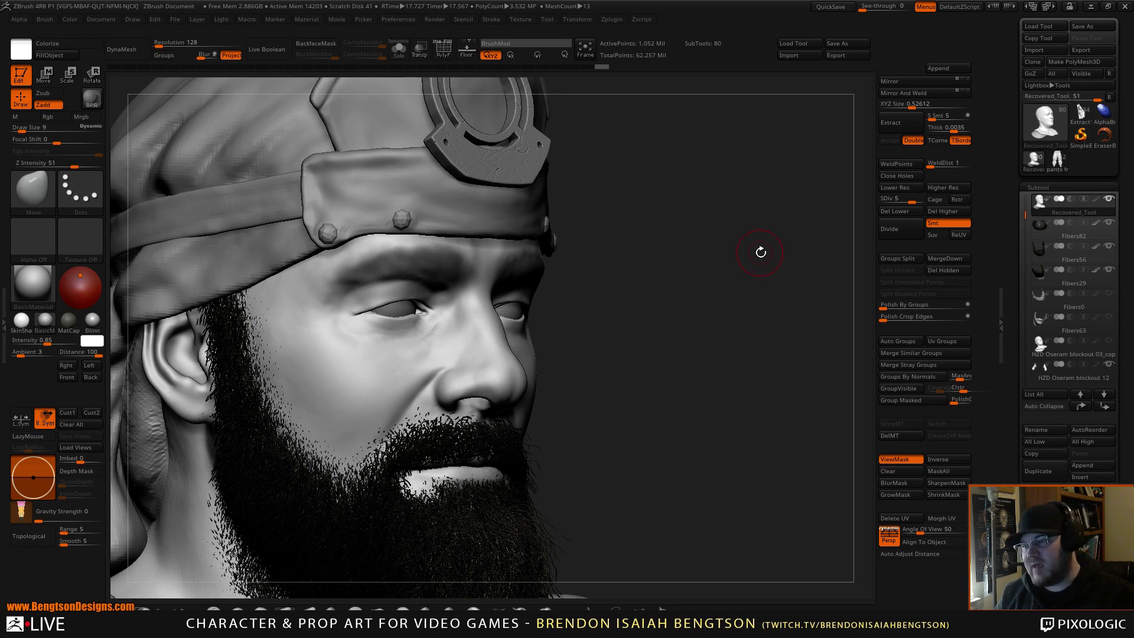
{"action": "left_click_drag", "start_coordinate": [775, 266], "coordinate": [761, 268]}
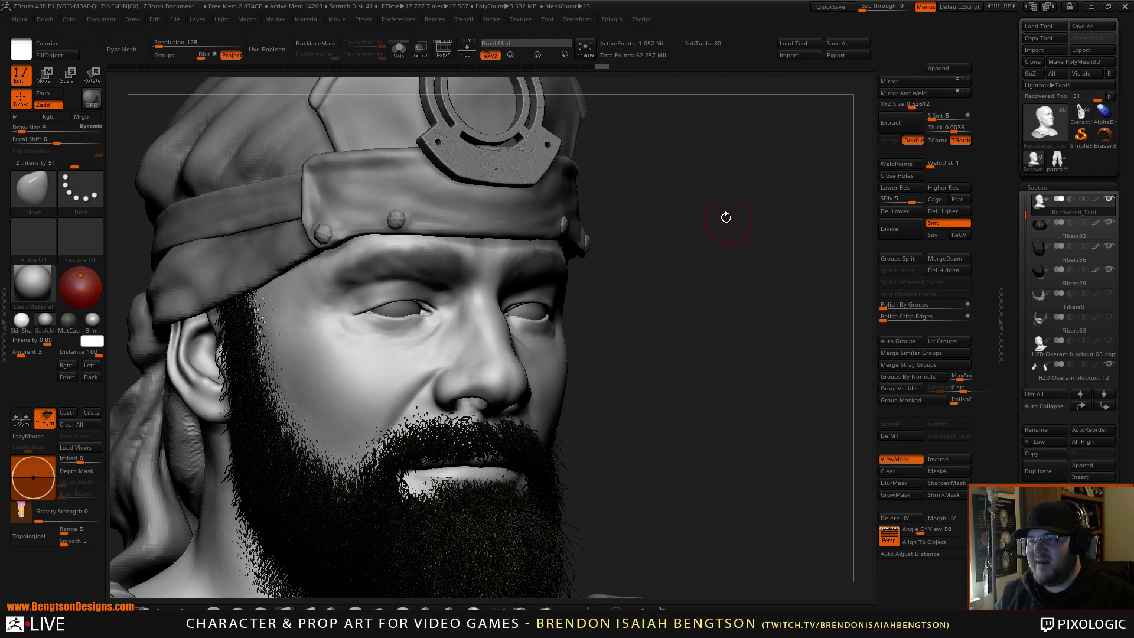
{"action": "left_click_drag", "start_coordinate": [759, 285], "coordinate": [760, 234]}
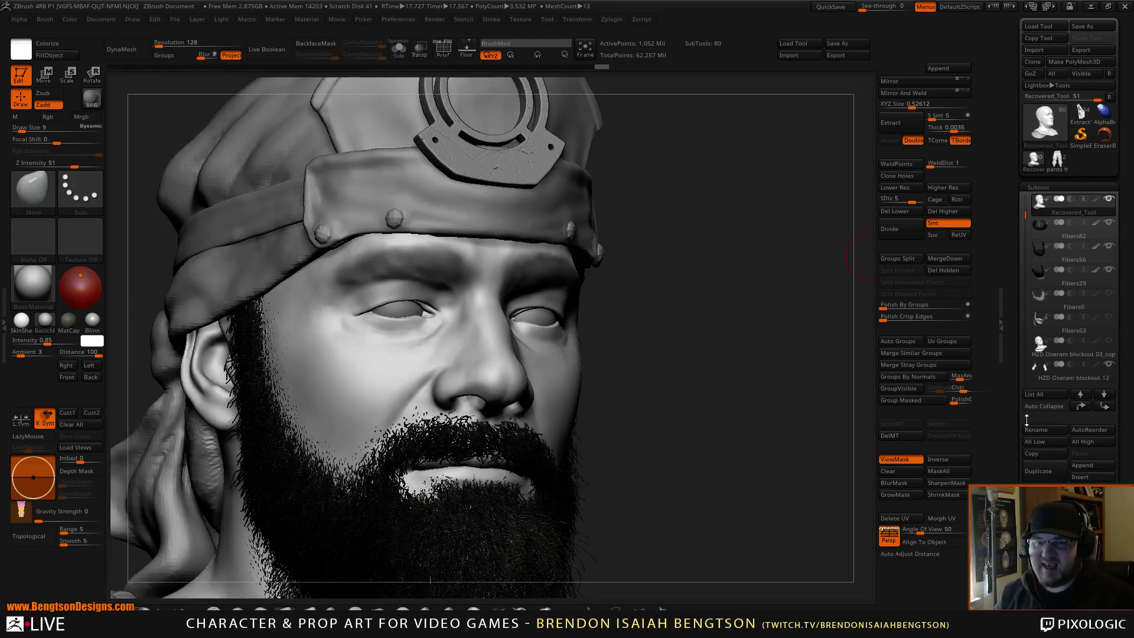
{"action": "left_click_drag", "start_coordinate": [1011, 560], "coordinate": [1011, 471]}
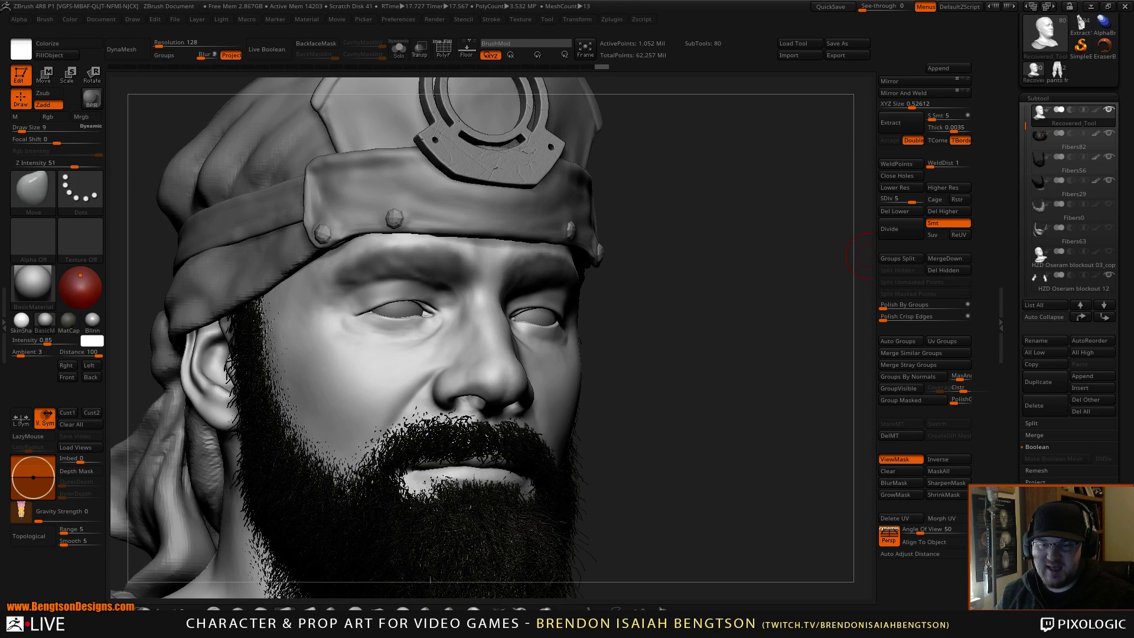
{"action": "left_click_drag", "start_coordinate": [1012, 550], "coordinate": [1011, 516]}
{"action": "left_click", "coordinate": [1043, 537]}
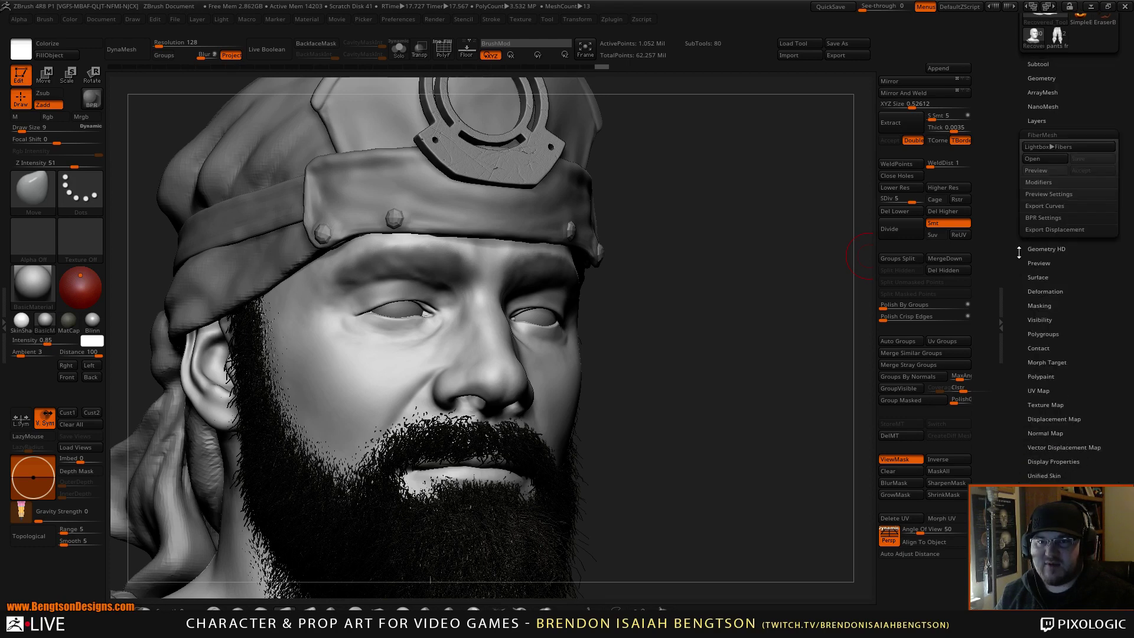
{"action": "left_click_drag", "start_coordinate": [1027, 280], "coordinate": [1031, 322]}
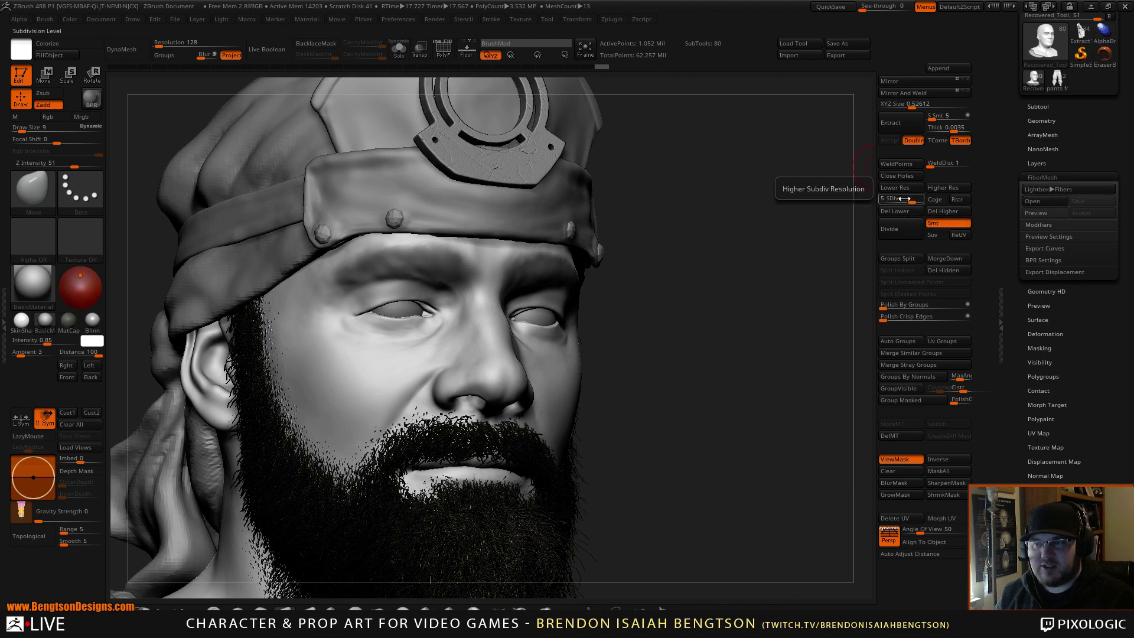
Step: Load the Fibers142.ZFP preset from the fiber library as a preview on the masked eyebrows
{"action": "left_click", "coordinate": [1050, 189]}
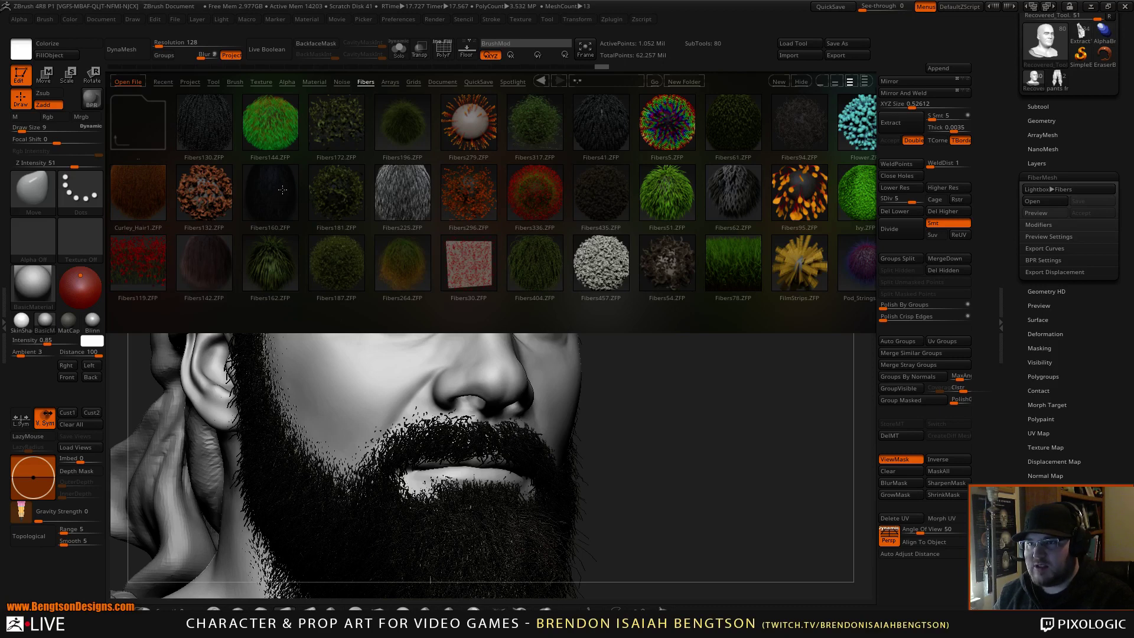
{"action": "mouse_move", "coordinate": [485, 235]}
{"action": "left_mouse_down"}
{"action": "mouse_move", "coordinate": [331, 239]}
{"action": "mouse_move", "coordinate": [491, 234]}
{"action": "left_mouse_up"}
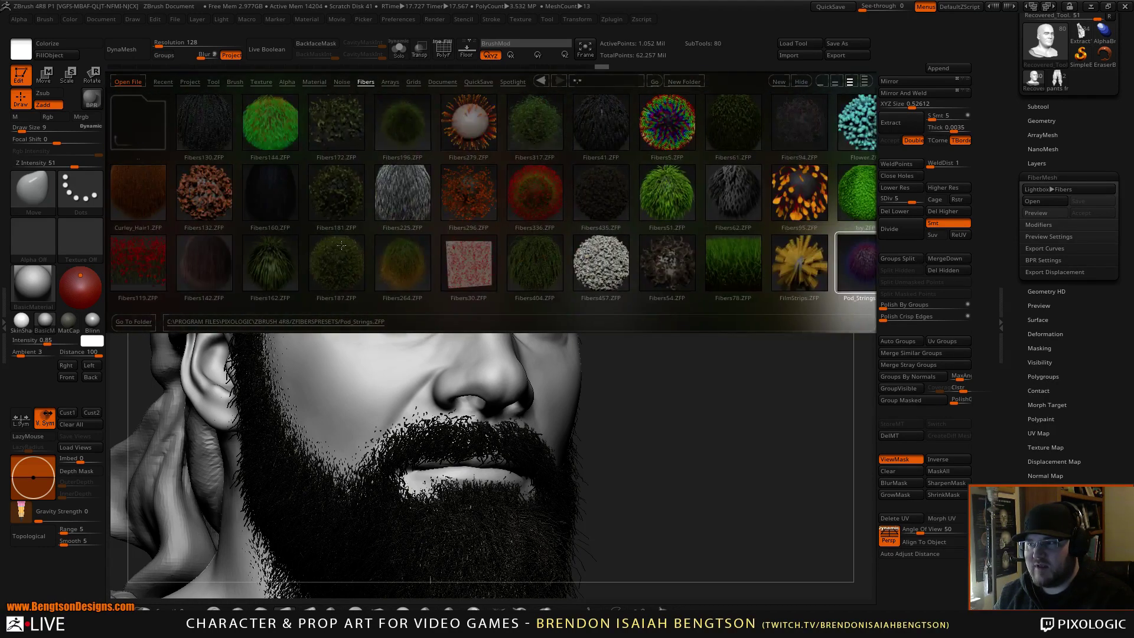
{"action": "left_click", "coordinate": [200, 269]}
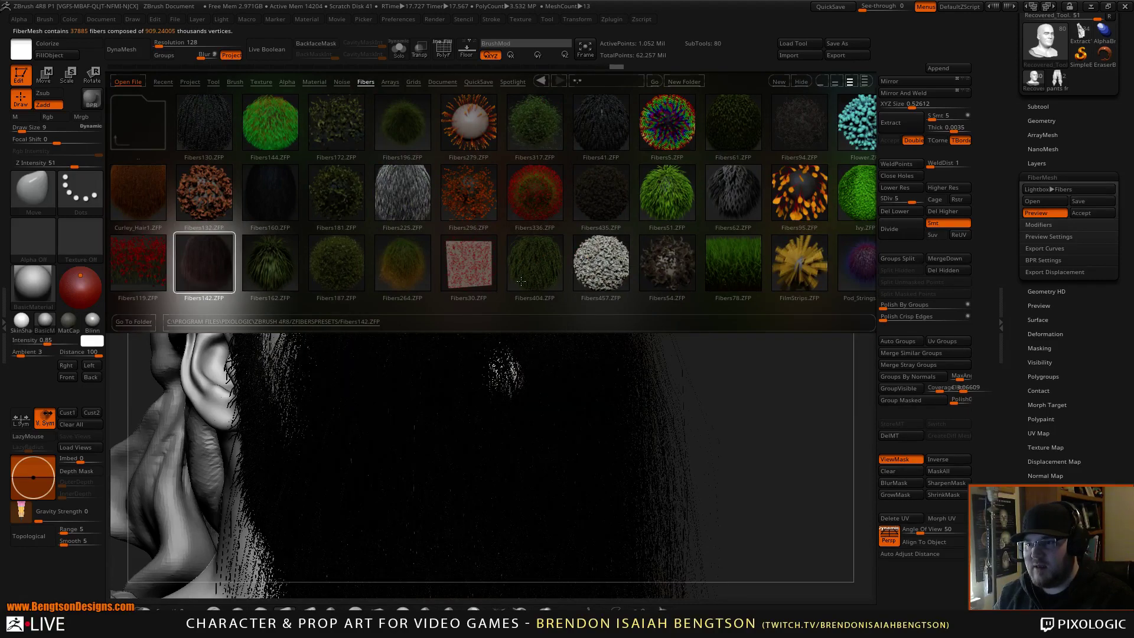
Step: Lower MaxFibers to about 8.53 and fiber Length to about 32.5 in the FiberMesh modifiers for the eyebrow preview
{"action": "key", "text": "comma"}
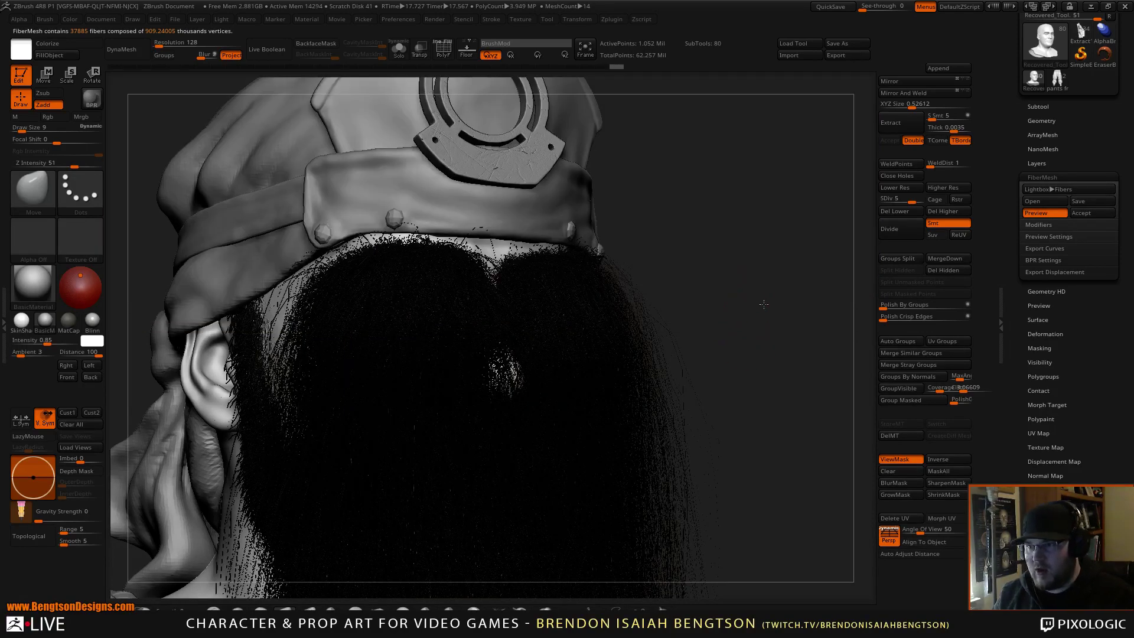
{"action": "mouse_move", "coordinate": [764, 304]}
{"action": "left_mouse_down"}
{"action": "mouse_move", "coordinate": [790, 304]}
{"action": "mouse_move", "coordinate": [773, 314]}
{"action": "left_mouse_up"}
{"action": "left_click_drag", "start_coordinate": [759, 355], "coordinate": [709, 220], "text": "alt"}
{"action": "mouse_move", "coordinate": [744, 335]}
{"action": "left_mouse_down"}
{"action": "mouse_move", "coordinate": [712, 338]}
{"action": "mouse_move", "coordinate": [711, 313]}
{"action": "left_mouse_up"}
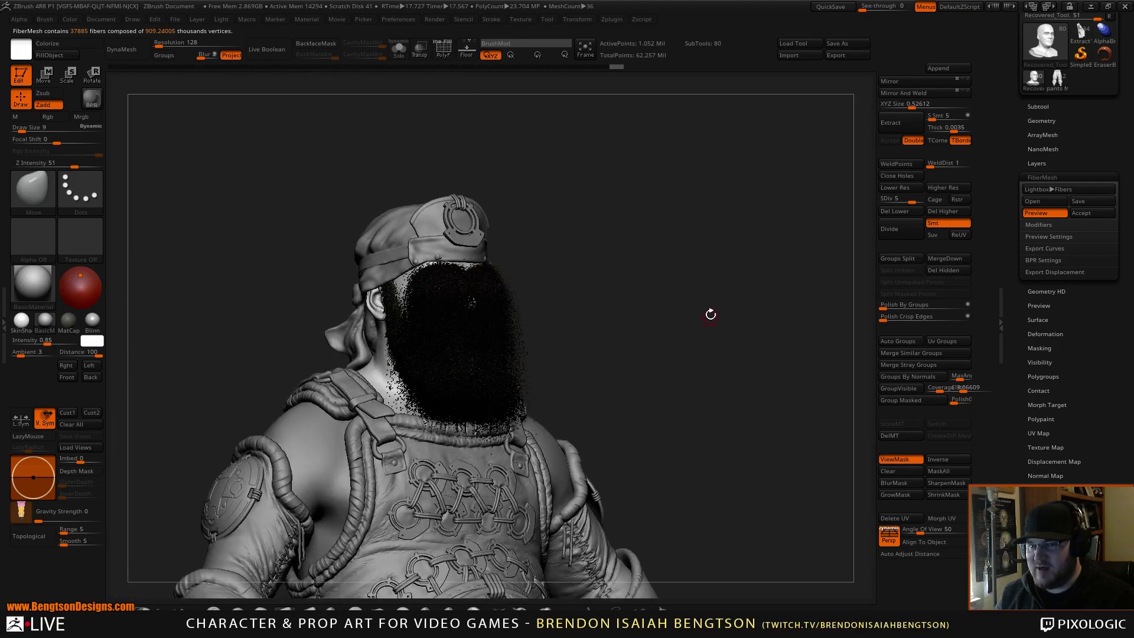
{"action": "left_click_drag", "start_coordinate": [731, 354], "coordinate": [759, 472], "text": "alt"}
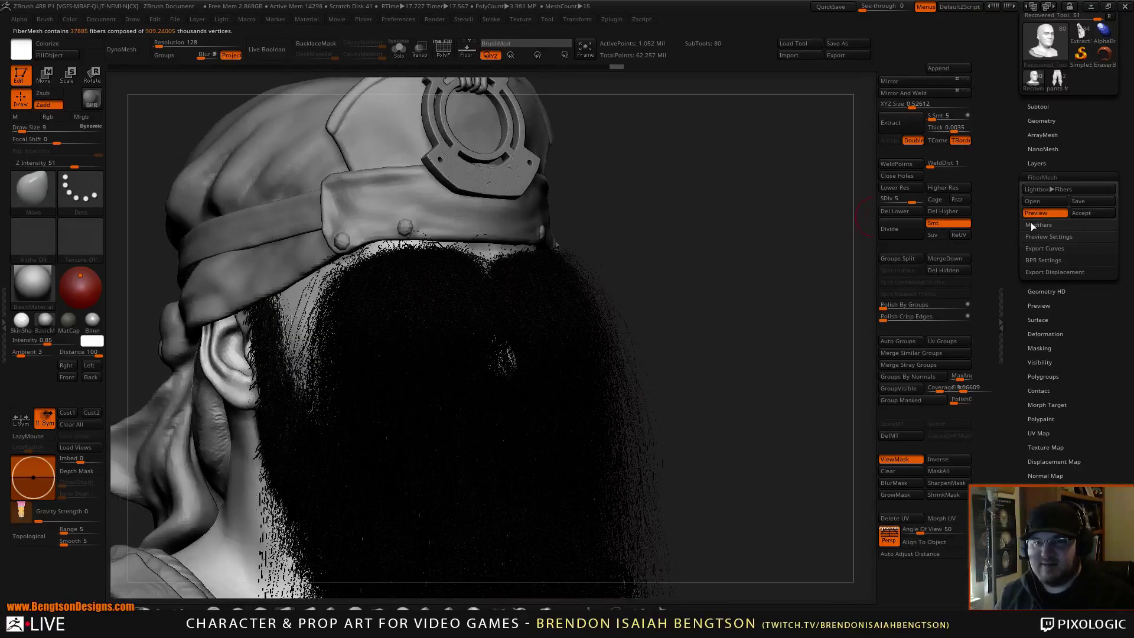
{"action": "left_click", "coordinate": [1038, 225]}
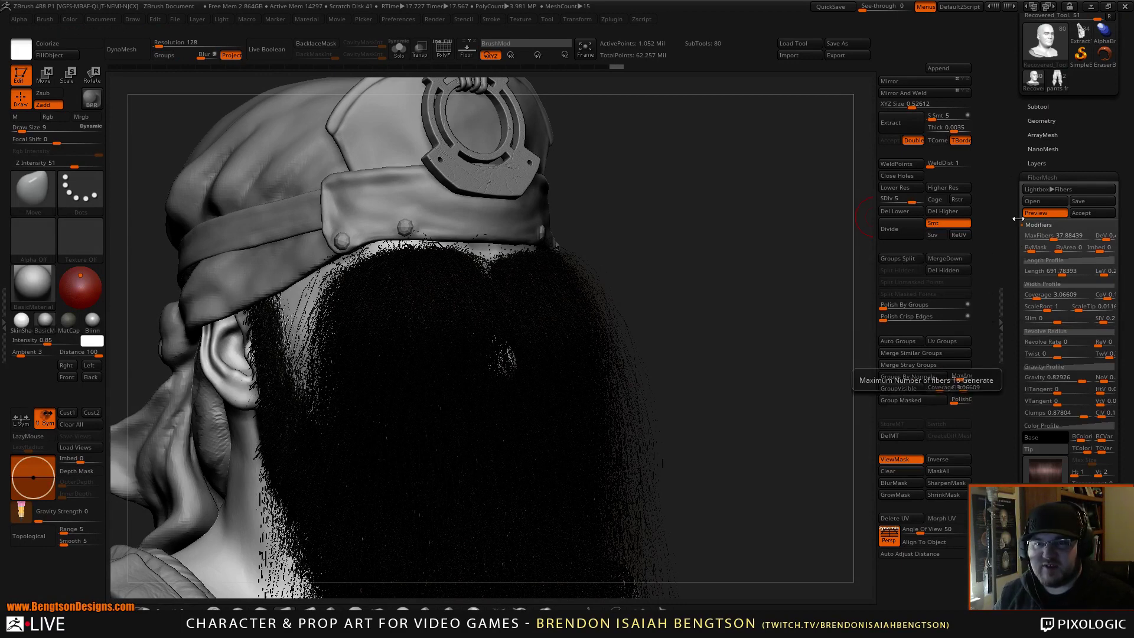
{"action": "left_click", "coordinate": [1052, 238]}
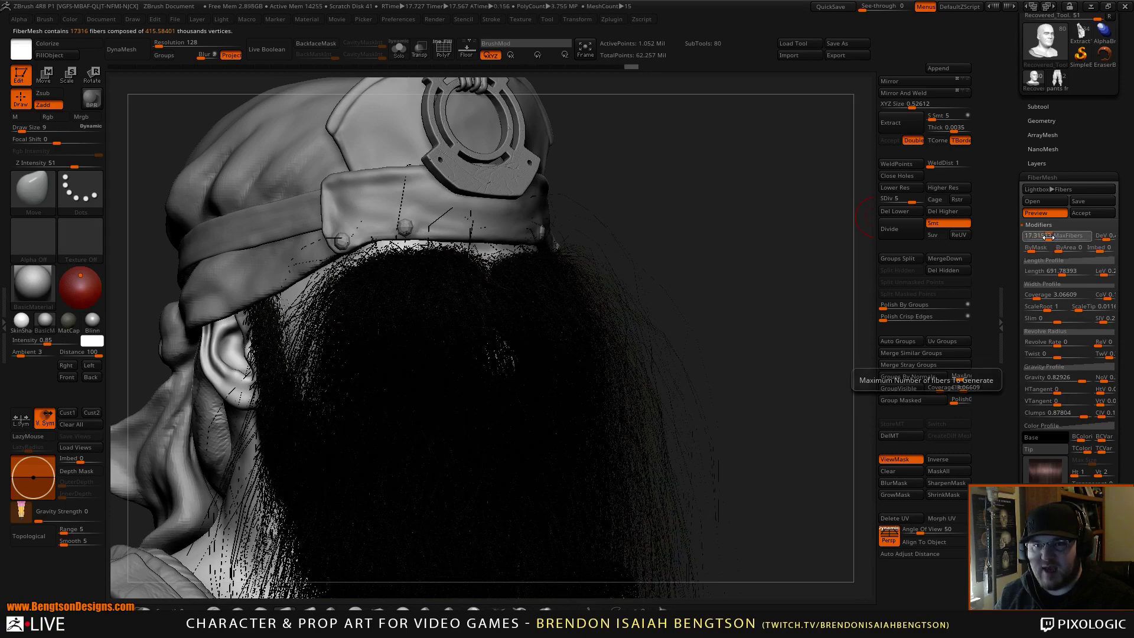
{"action": "left_click_drag", "start_coordinate": [1050, 240], "coordinate": [1035, 272]}
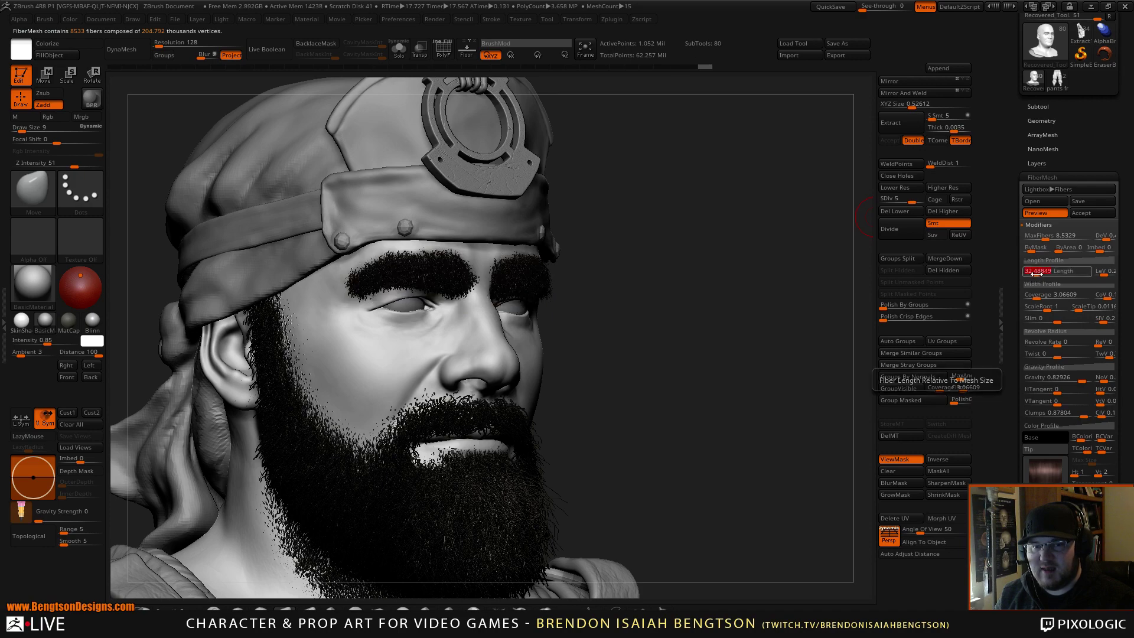
Step: Thin out the eyebrow fibers by setting Coverage to about 0.19 and MaxFibers to about 4.22
{"action": "left_click_drag", "start_coordinate": [721, 354], "coordinate": [856, 266]}
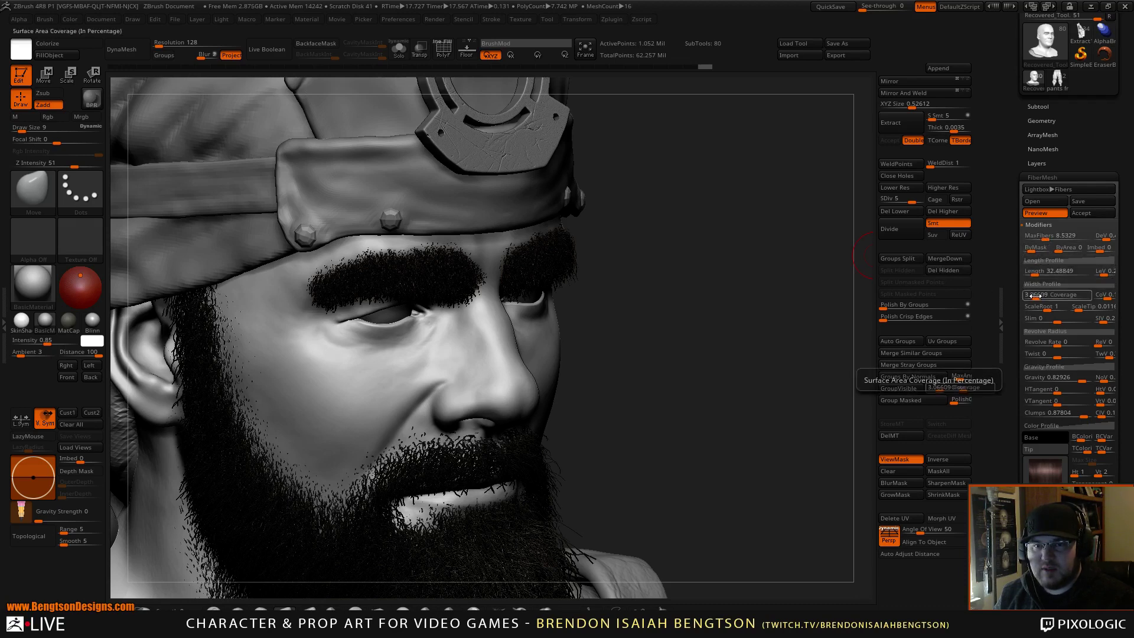
{"action": "left_click_drag", "start_coordinate": [1036, 297], "coordinate": [1033, 298]}
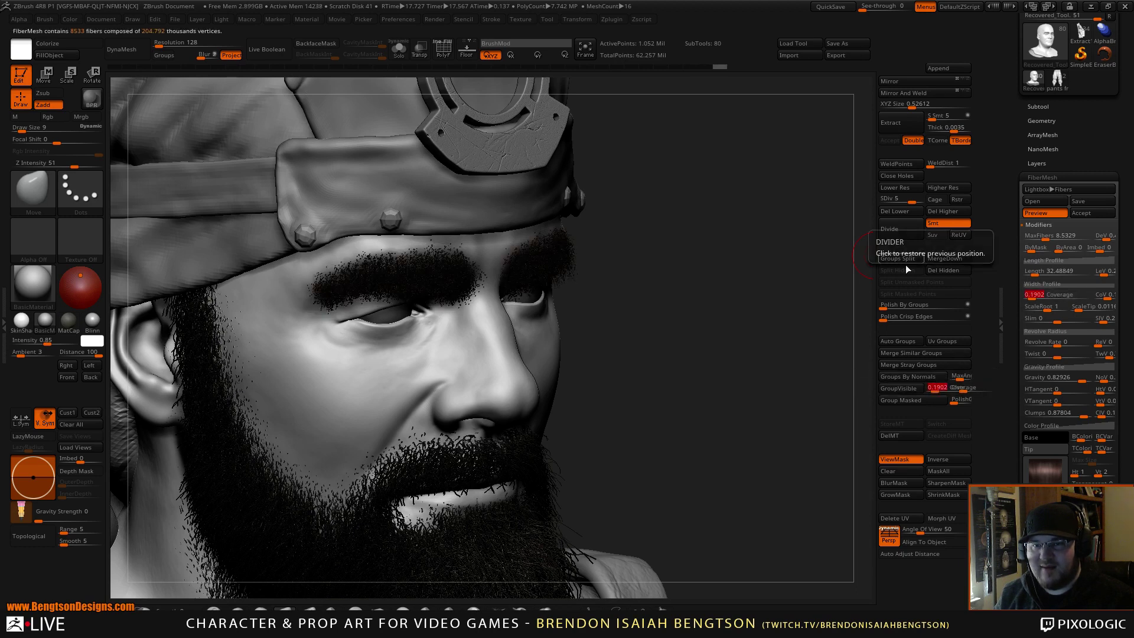
{"action": "left_click_drag", "start_coordinate": [781, 379], "coordinate": [807, 344]}
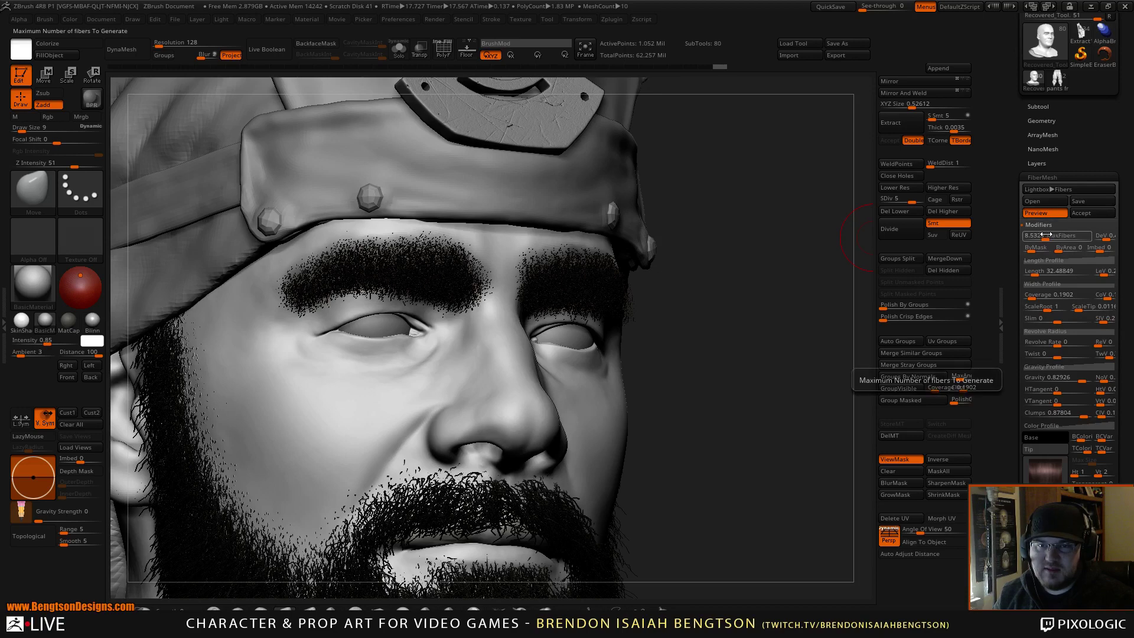
{"action": "left_click_drag", "start_coordinate": [1046, 238], "coordinate": [1043, 239]}
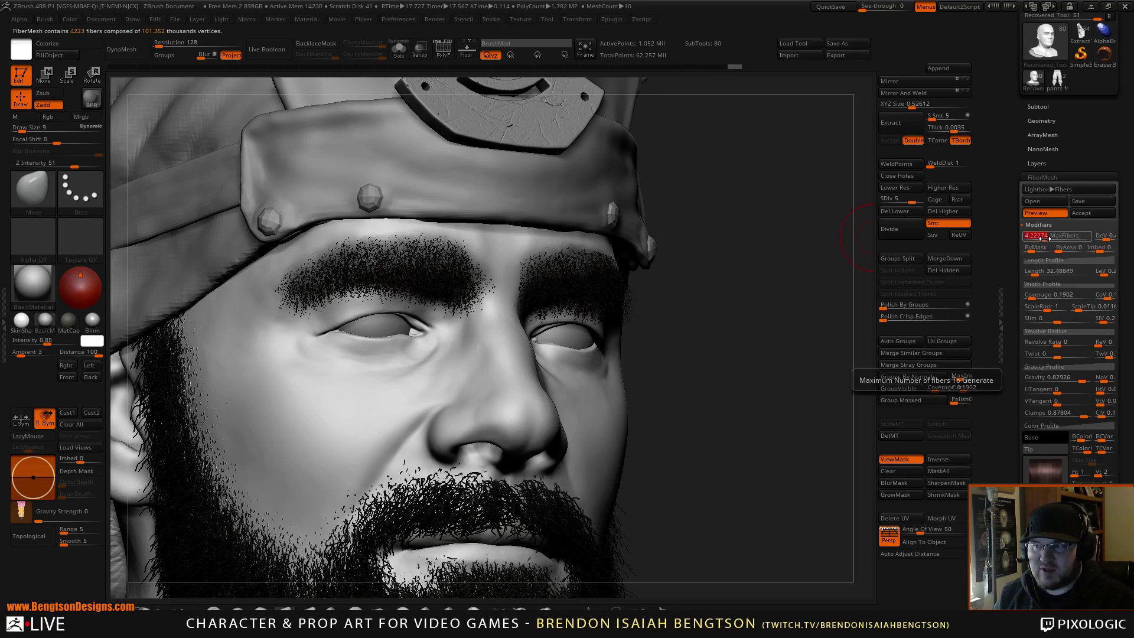
Step: Shorten the eyebrow fibers to a Length of about 12.3
{"action": "left_click_drag", "start_coordinate": [768, 337], "coordinate": [777, 328]}
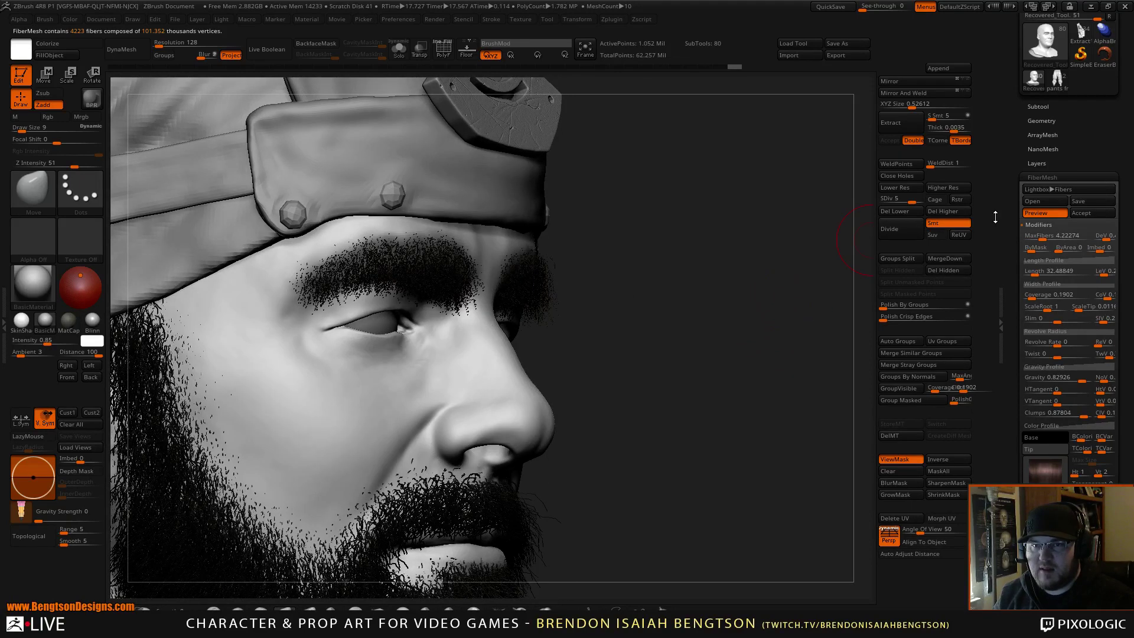
{"action": "left_click_drag", "start_coordinate": [1037, 274], "coordinate": [1034, 273]}
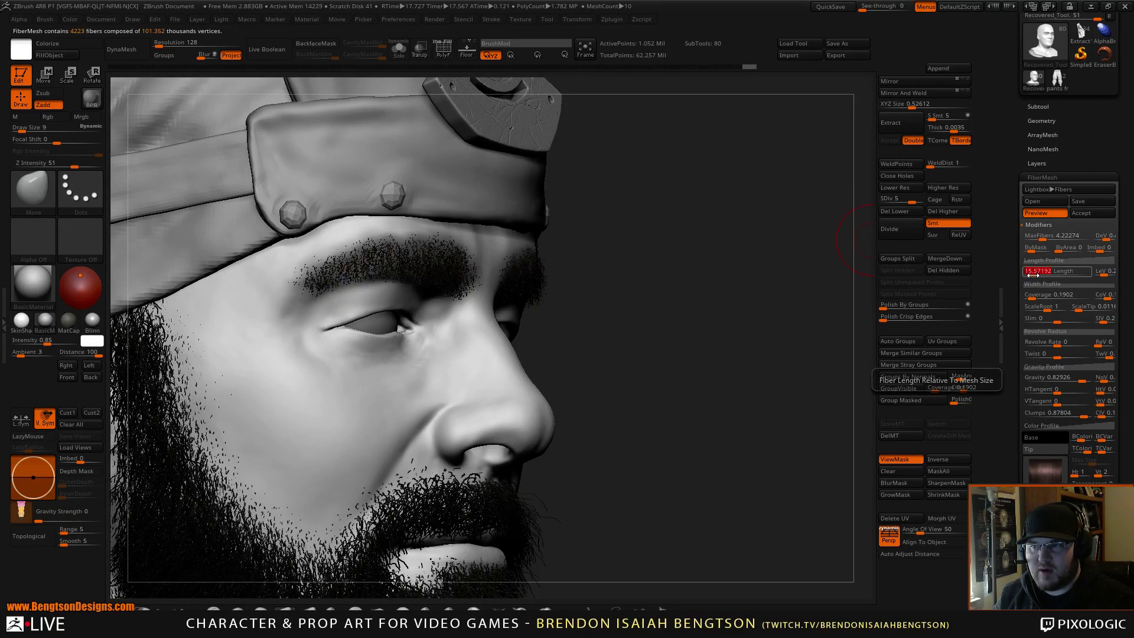
{"action": "left_click_drag", "start_coordinate": [1032, 274], "coordinate": [1031, 275]}
{"action": "left_click_drag", "start_coordinate": [750, 328], "coordinate": [711, 348]}
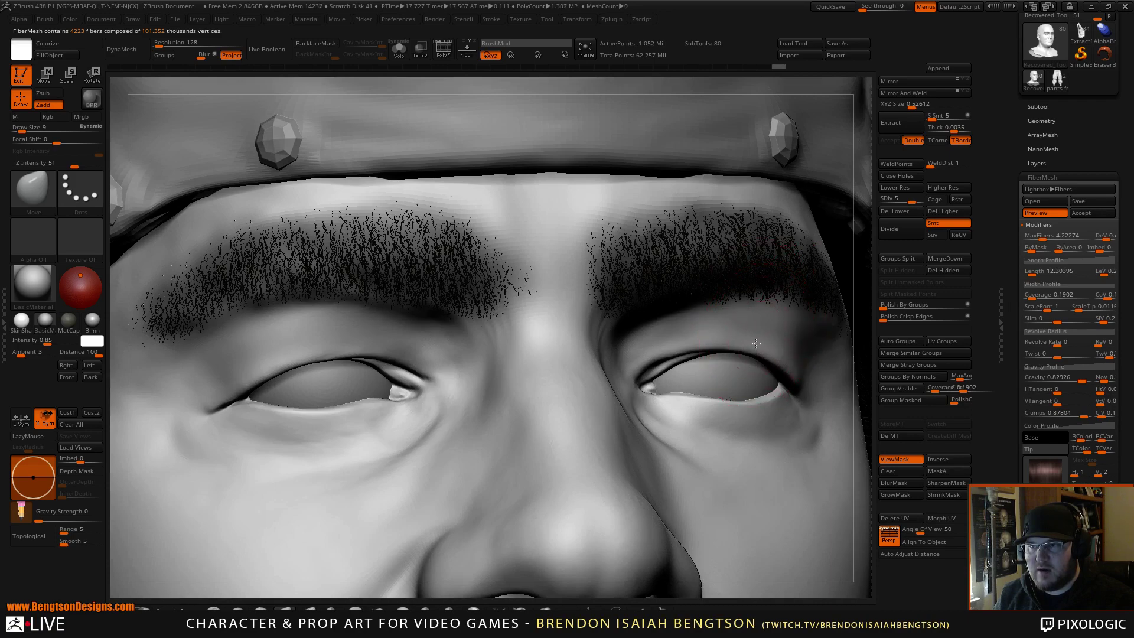
Step: Set the eyebrow fibers' Gravity to about -0.03
{"action": "right_click_drag", "start_coordinate": [756, 343], "coordinate": [761, 299]}
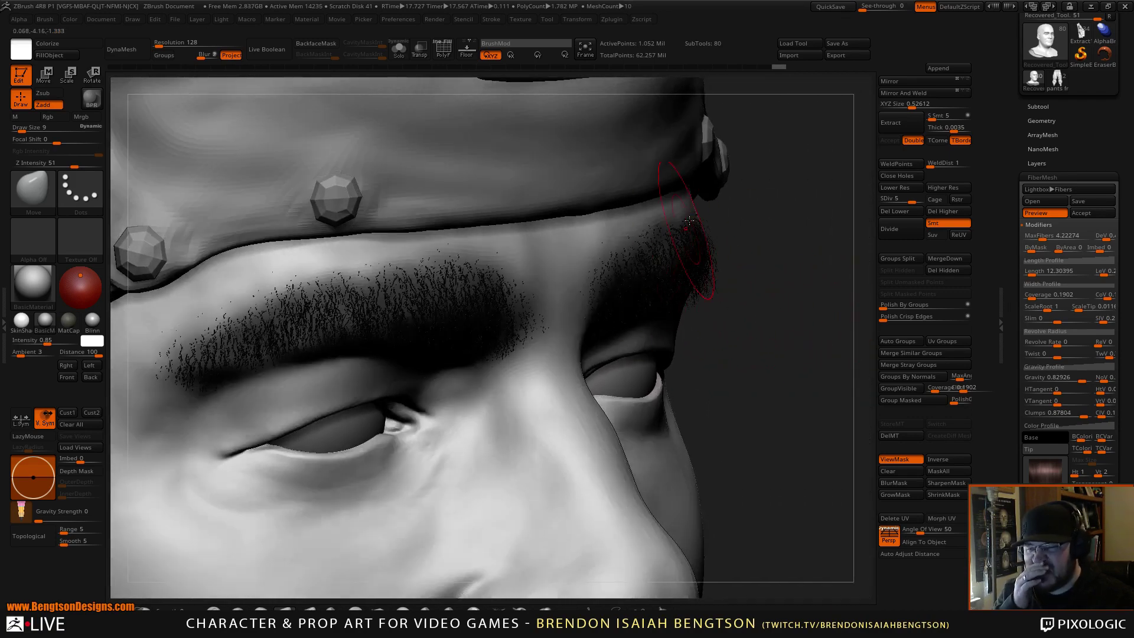
{"action": "left_click_drag", "start_coordinate": [807, 303], "coordinate": [806, 227]}
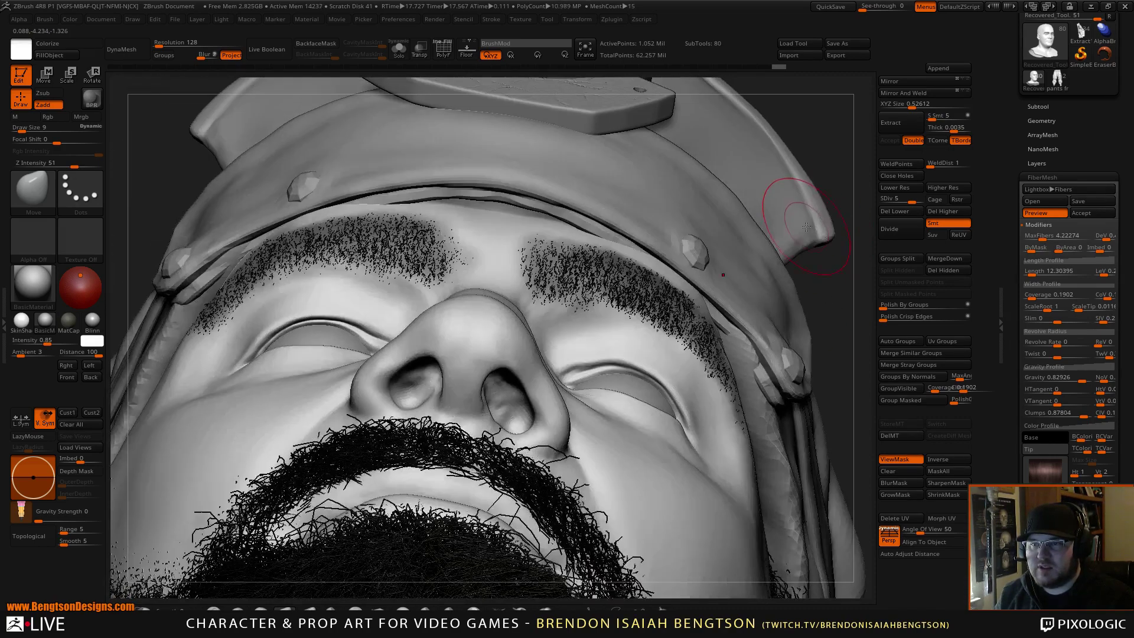
{"action": "left_click_drag", "start_coordinate": [818, 284], "coordinate": [807, 354]}
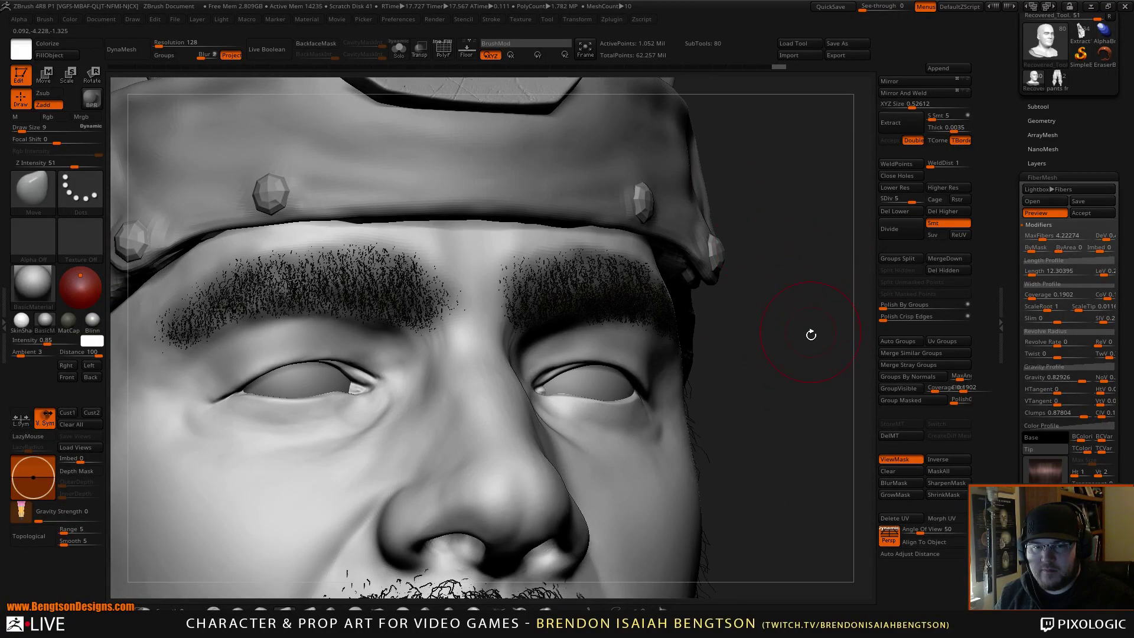
{"action": "left_click_drag", "start_coordinate": [816, 356], "coordinate": [814, 339]}
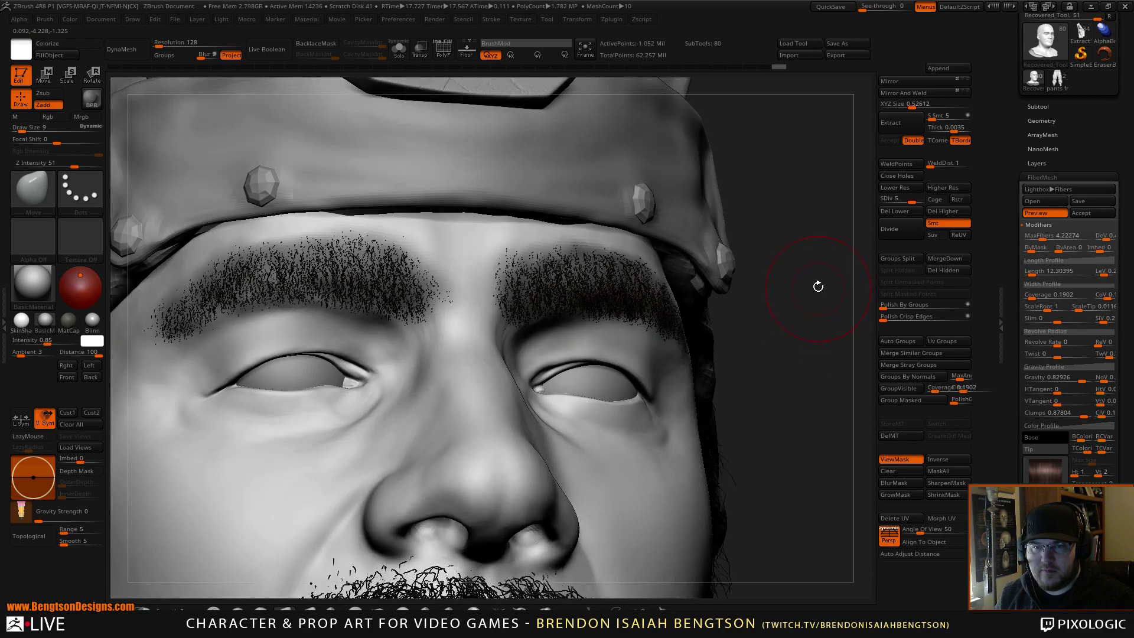
{"action": "left_click_drag", "start_coordinate": [808, 270], "coordinate": [800, 272]}
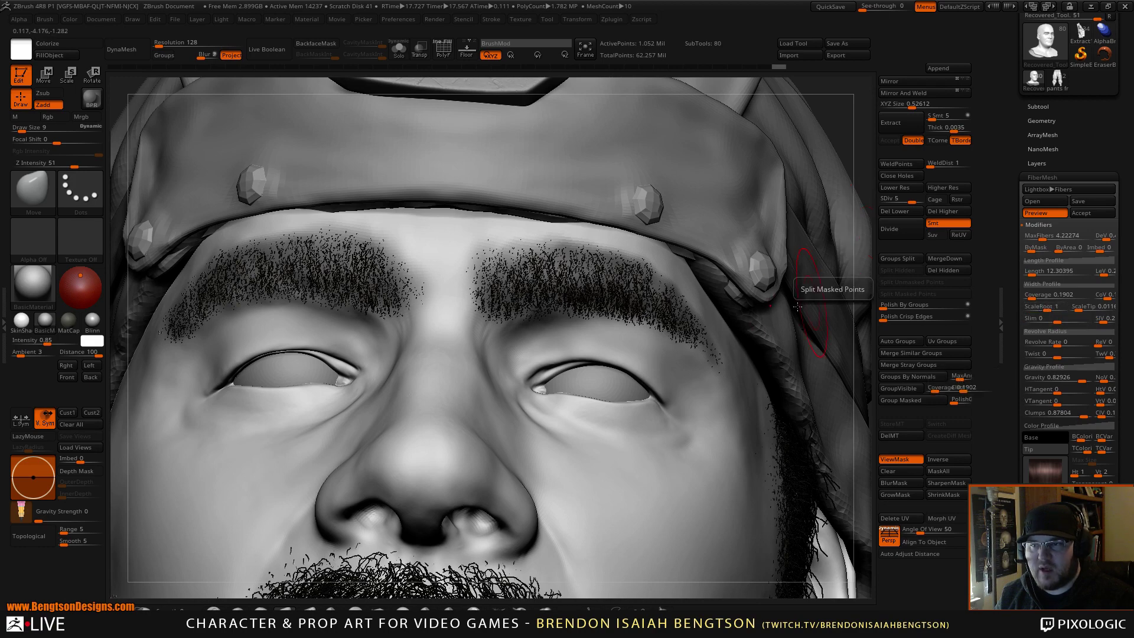
{"action": "mouse_move", "coordinate": [603, 287]}
{"action": "right_mouse_down", "text": "ctrl"}
{"action": "mouse_move", "coordinate": [617, 382]}
{"action": "mouse_move", "coordinate": [625, 260]}
{"action": "mouse_move", "coordinate": [617, 296]}
{"action": "mouse_move", "coordinate": [652, 266]}
{"action": "mouse_move", "coordinate": [647, 287]}
{"action": "right_mouse_up", "text": "ctrl"}
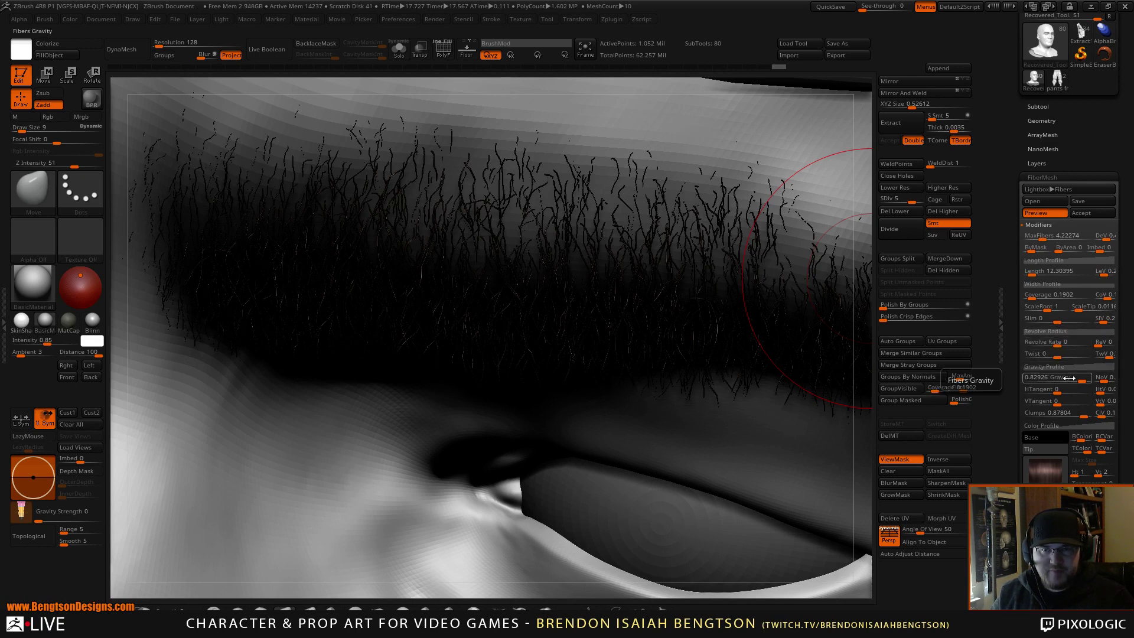
{"action": "left_click_drag", "start_coordinate": [1074, 379], "coordinate": [1056, 381]}
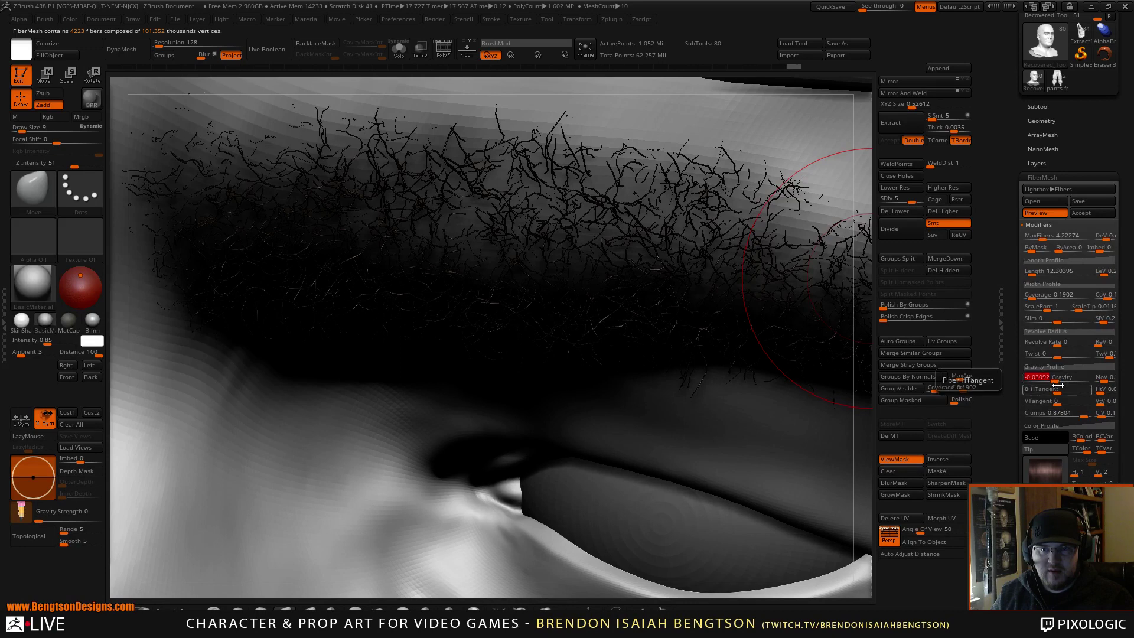
Step: Set the eyebrow fibers' HTangent to about 0.92 with a variation of about 0.05, and read the HTangent help
{"action": "left_click_drag", "start_coordinate": [1056, 391], "coordinate": [1072, 392]}
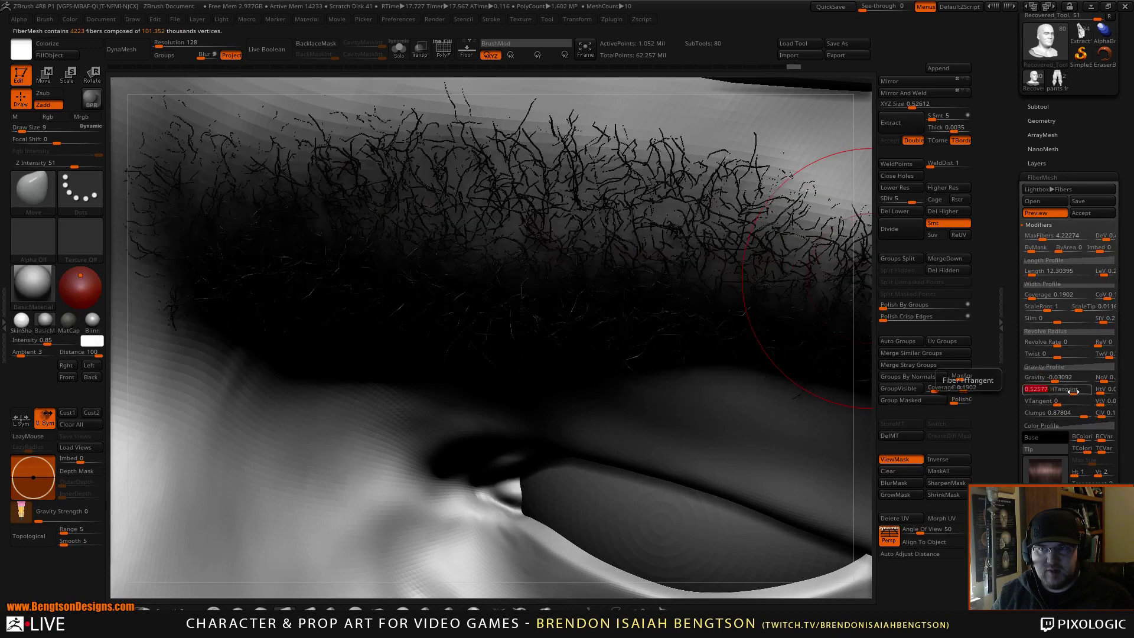
{"action": "right_click_drag", "start_coordinate": [657, 380], "coordinate": [679, 302]}
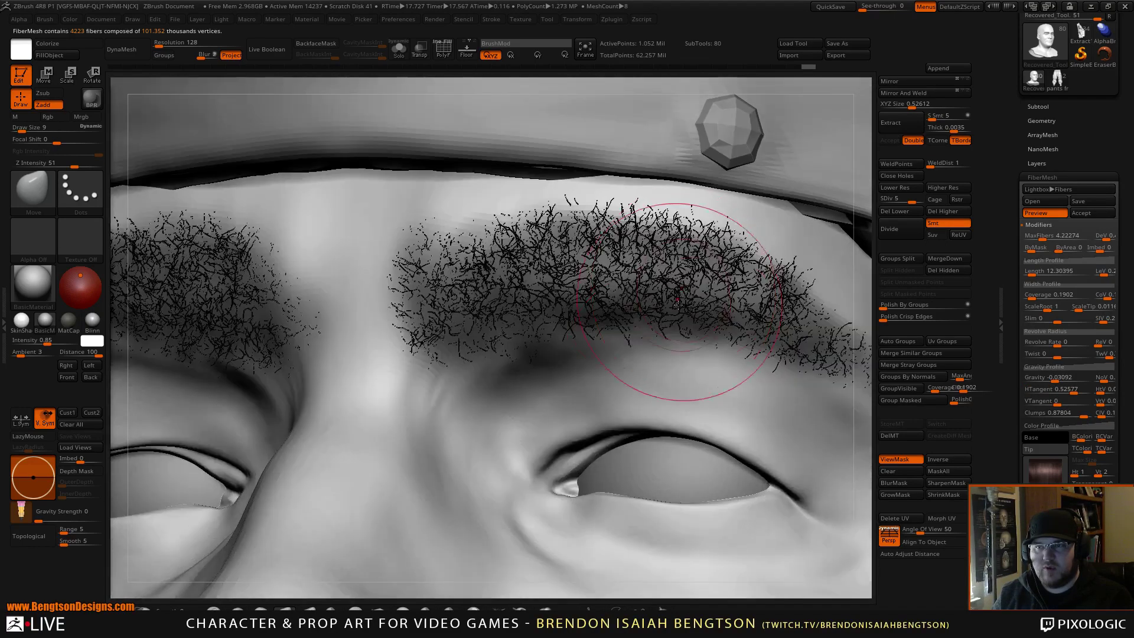
{"action": "right_click_drag", "start_coordinate": [667, 384], "coordinate": [691, 356]}
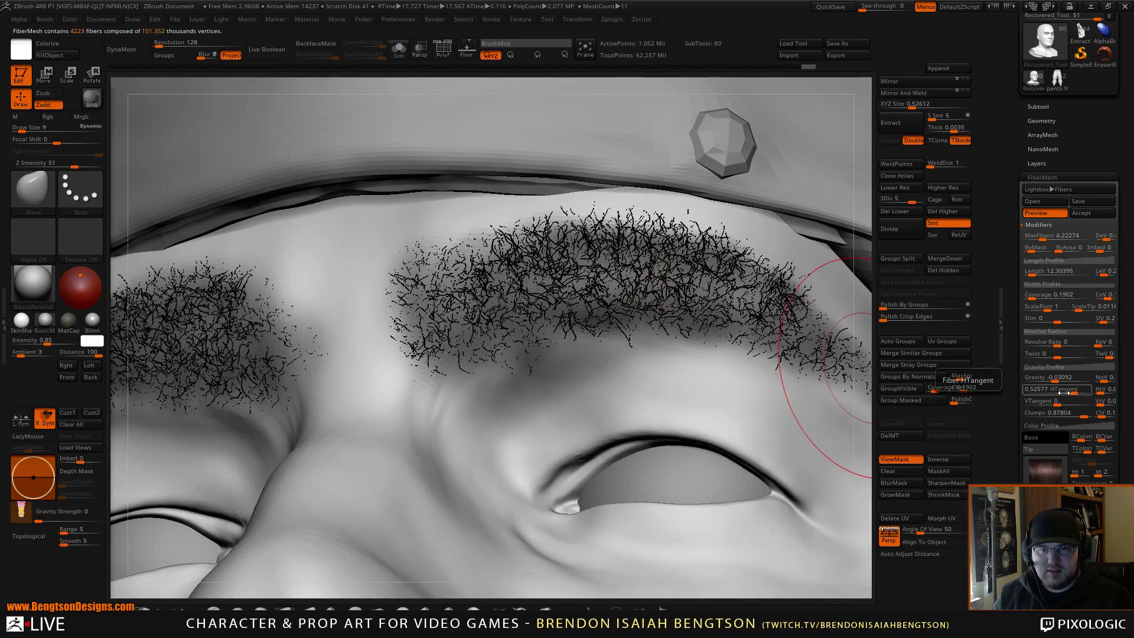
{"action": "left_click_drag", "start_coordinate": [1074, 393], "coordinate": [1084, 394]}
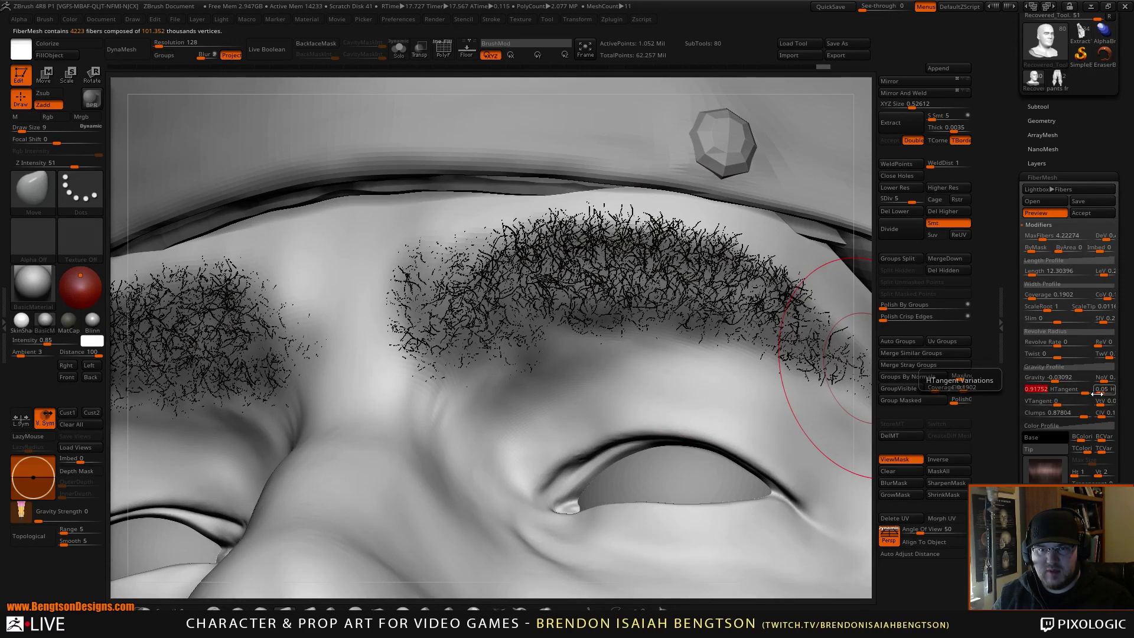
{"action": "left_click_drag", "start_coordinate": [1100, 391], "coordinate": [1101, 390]}
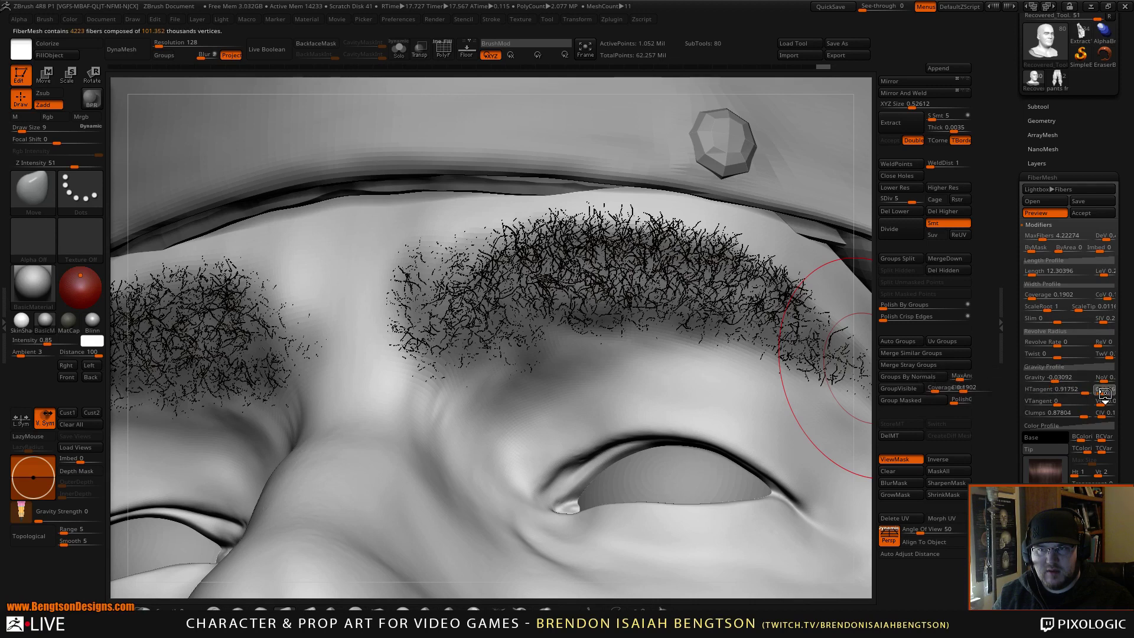
{"action": "key", "text": "ctrl"}
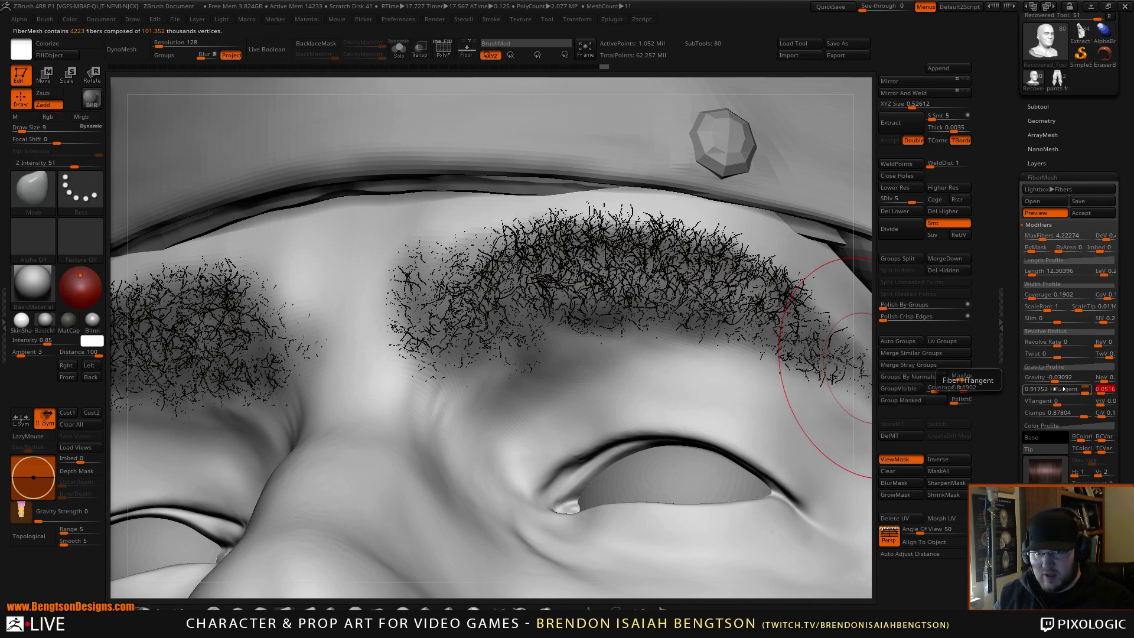
{"action": "key", "text": "ctrl"}
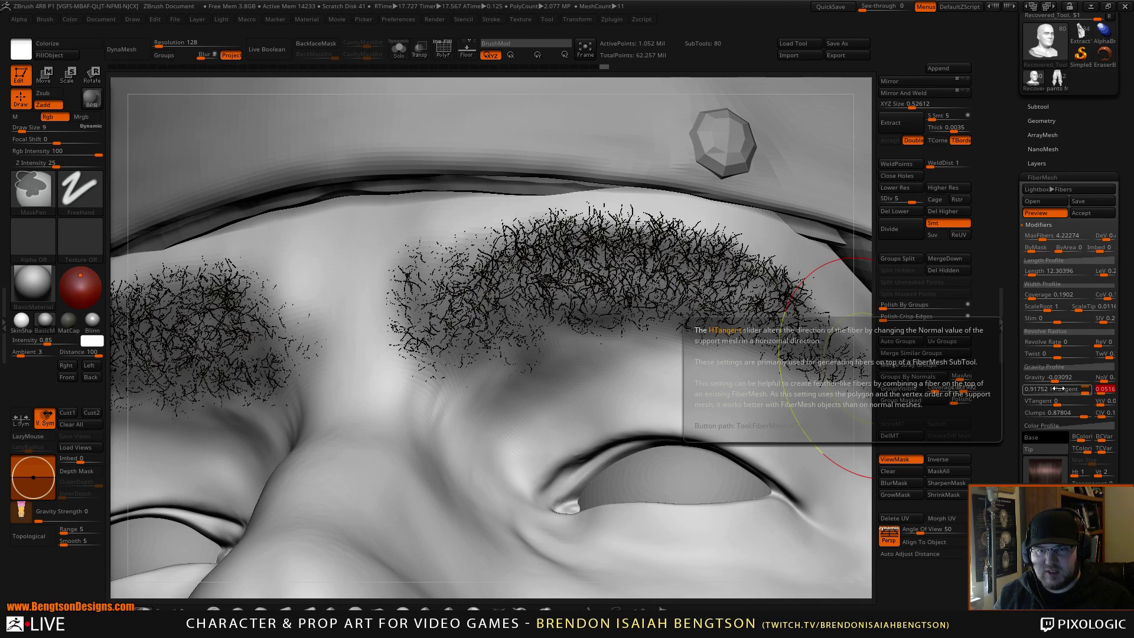
Step: Set Clumps to 0 and reduce the number of segments per fiber in the eyebrow preview
{"action": "left_click_drag", "start_coordinate": [1078, 412], "coordinate": [1059, 416]}
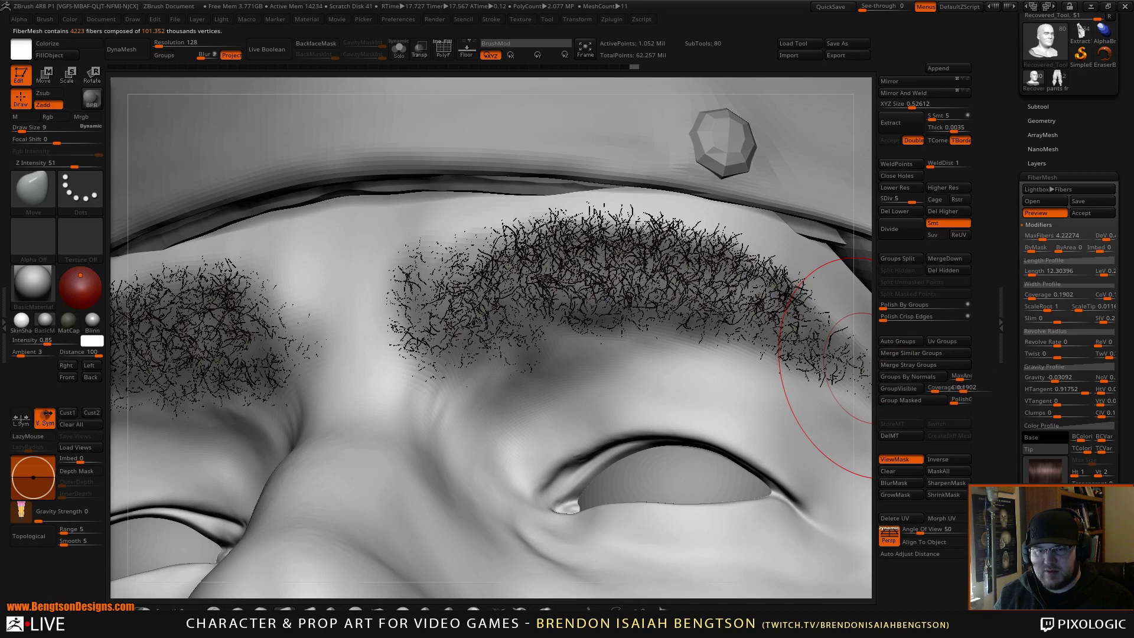
{"action": "left_click_drag", "start_coordinate": [1044, 496], "coordinate": [1038, 496]}
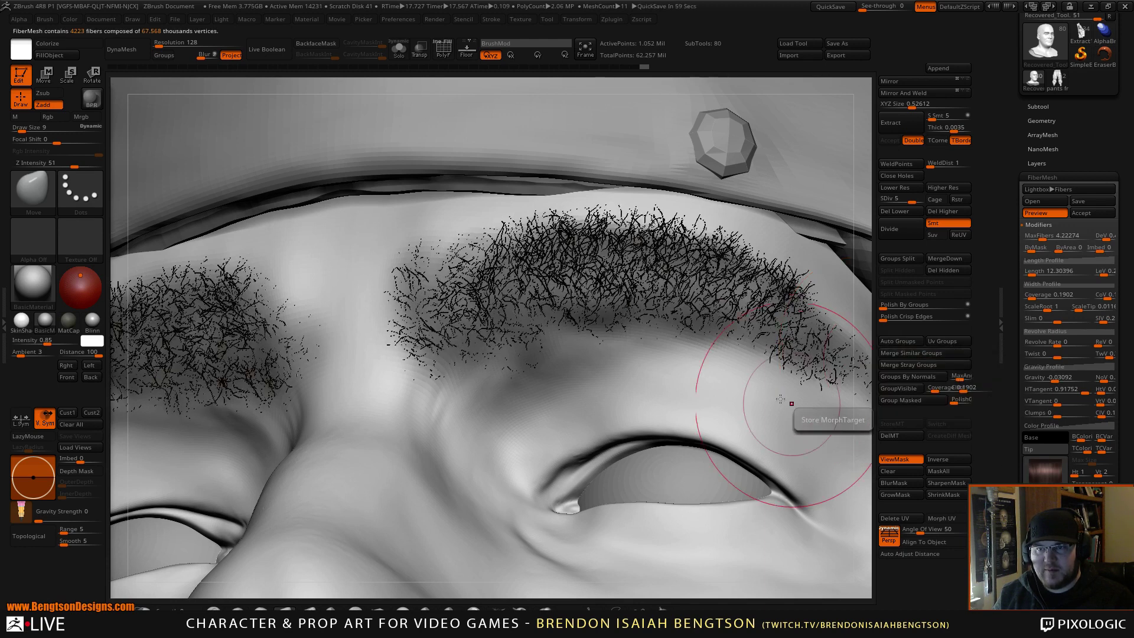
{"action": "right_click_drag", "start_coordinate": [745, 302], "coordinate": [729, 436], "text": "ctrl"}
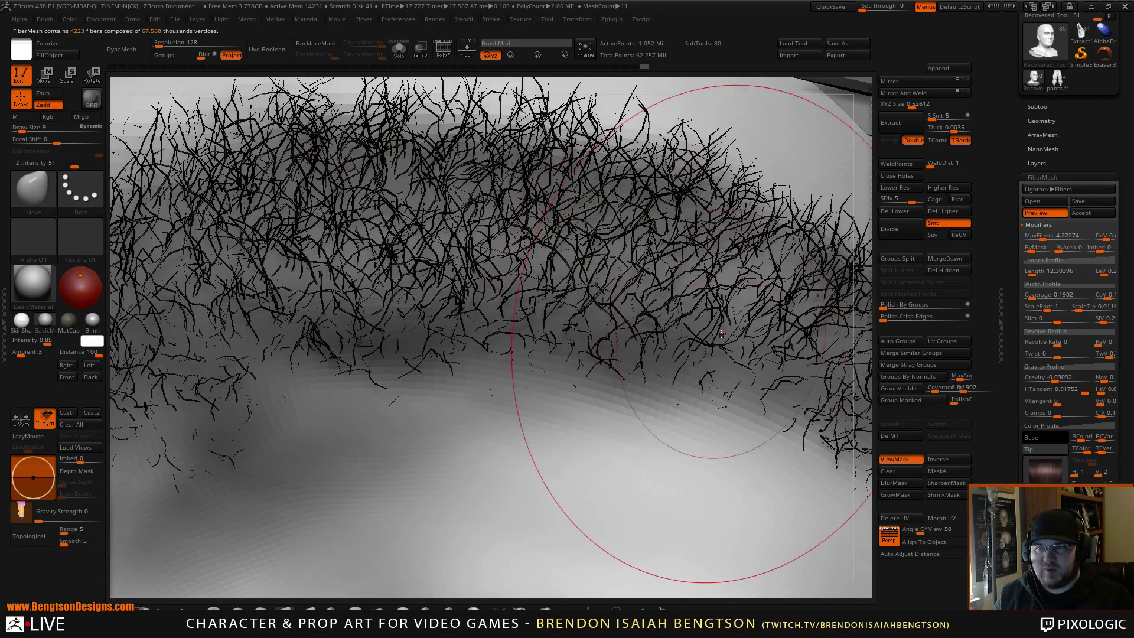
{"action": "right_click_drag", "start_coordinate": [762, 335], "coordinate": [719, 356]}
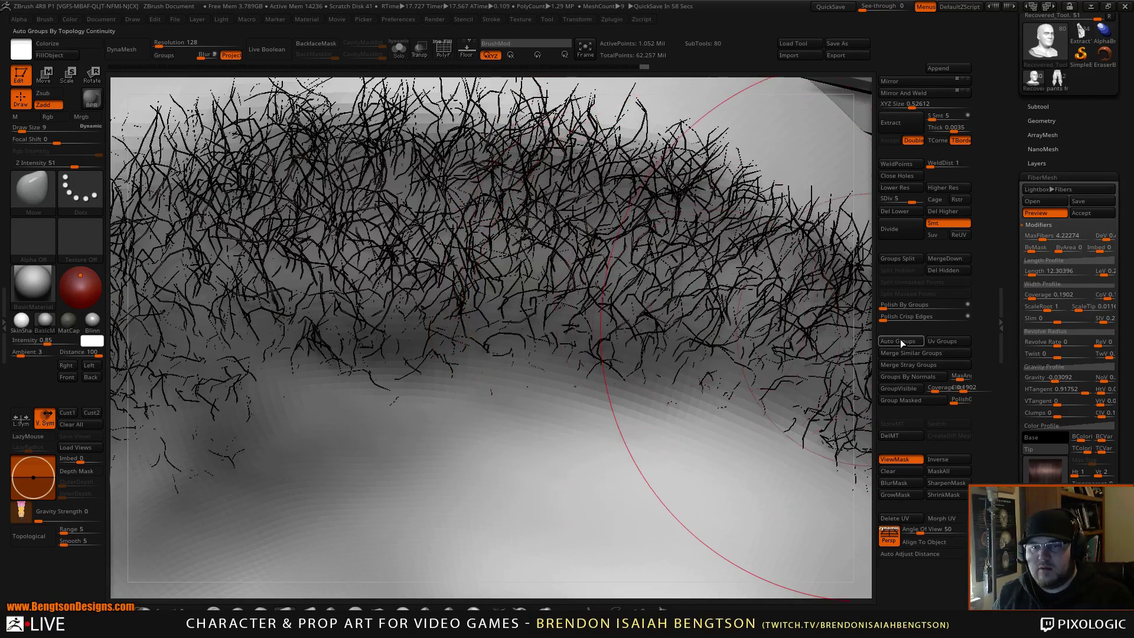
Step: Thicken the eyebrow fibers by setting Coverage to about 1.32, and adjust their ByMask modulation
{"action": "right_click_drag", "start_coordinate": [793, 344], "coordinate": [785, 131]}
{"action": "right_click_drag", "start_coordinate": [764, 393], "coordinate": [779, 88], "text": "ctrl"}
{"action": "right_click_drag", "start_coordinate": [772, 189], "coordinate": [810, 198], "text": "shift"}
{"action": "right_click_drag", "start_coordinate": [767, 157], "coordinate": [610, 70], "text": "alt"}
{"action": "right_click_drag", "start_coordinate": [764, 260], "coordinate": [795, 541]}
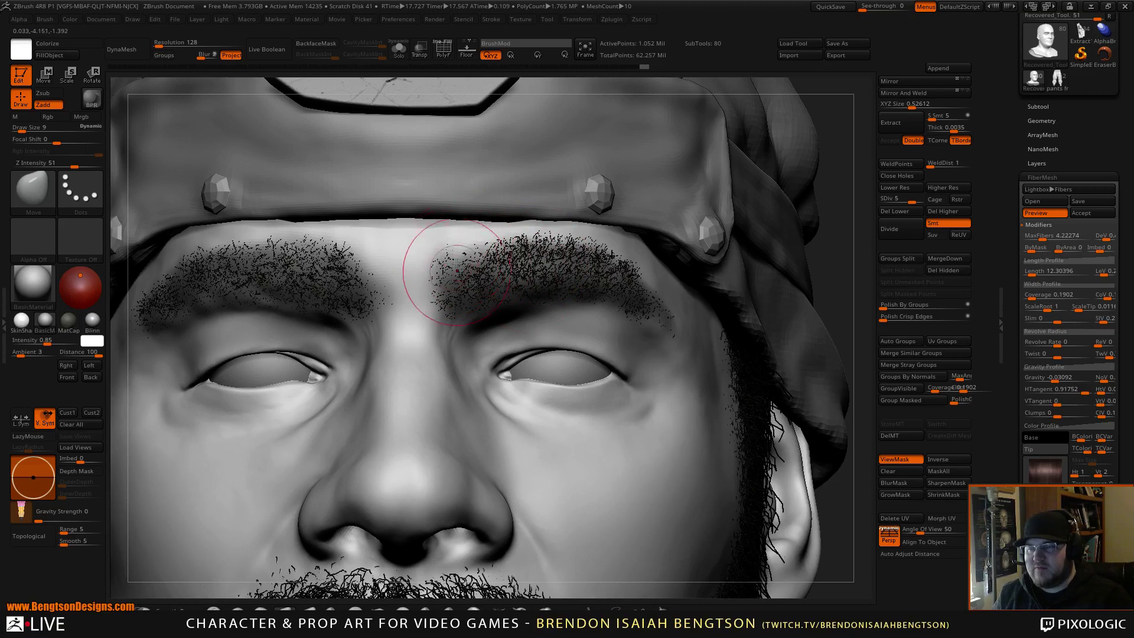
{"action": "right_click_drag", "start_coordinate": [535, 261], "coordinate": [546, 345], "text": "alt"}
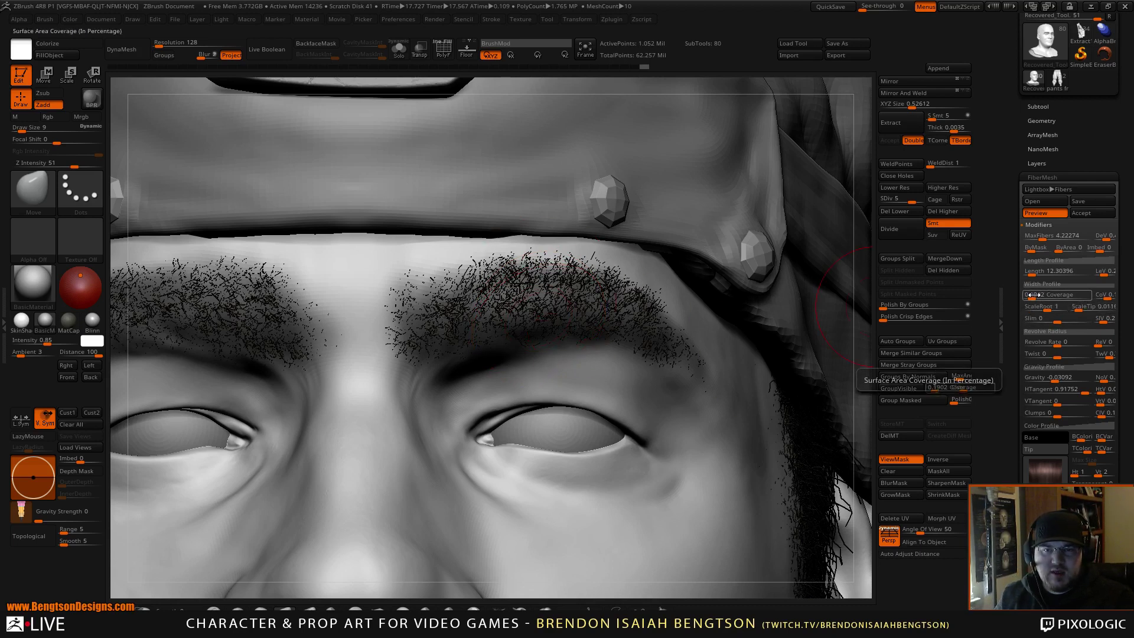
{"action": "left_click_drag", "start_coordinate": [1034, 297], "coordinate": [1037, 297]}
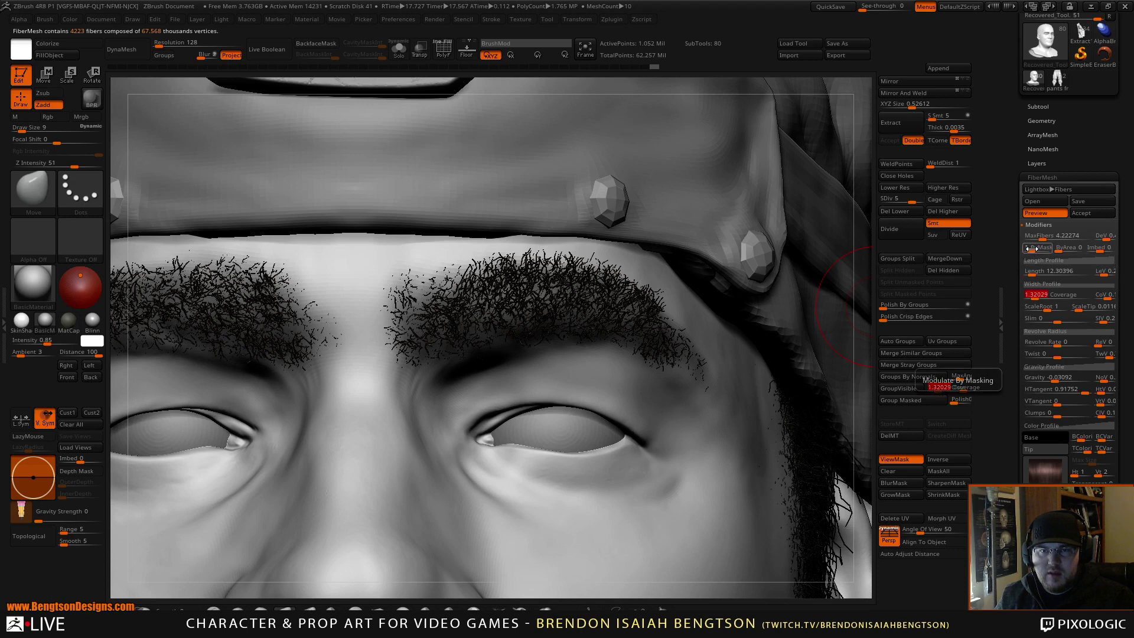
{"action": "left_click_drag", "start_coordinate": [1031, 249], "coordinate": [1029, 249]}
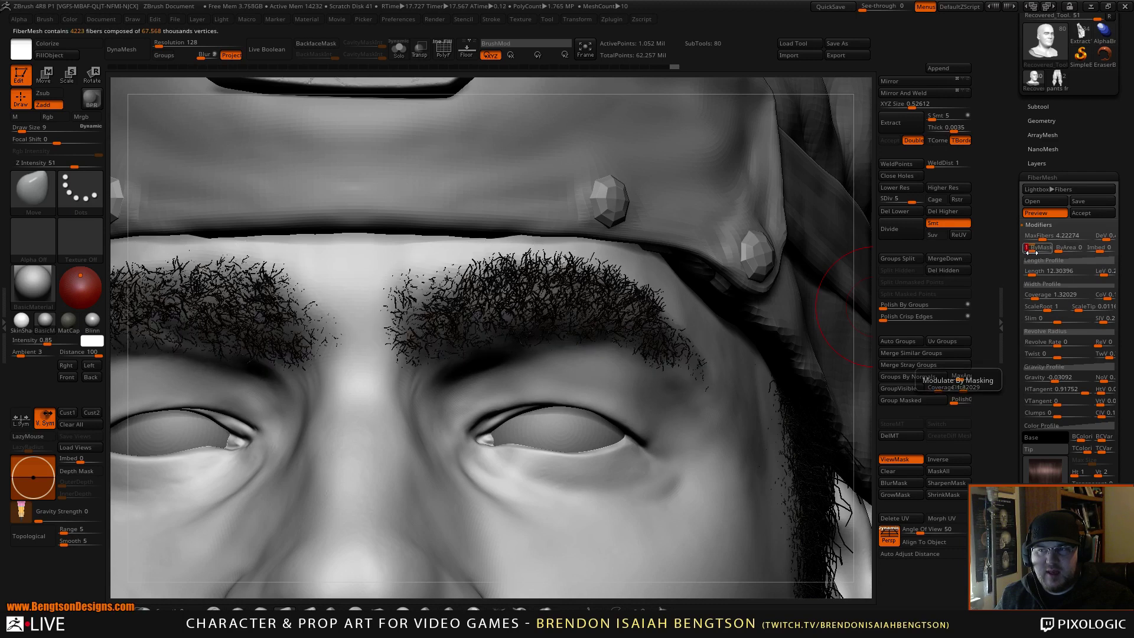
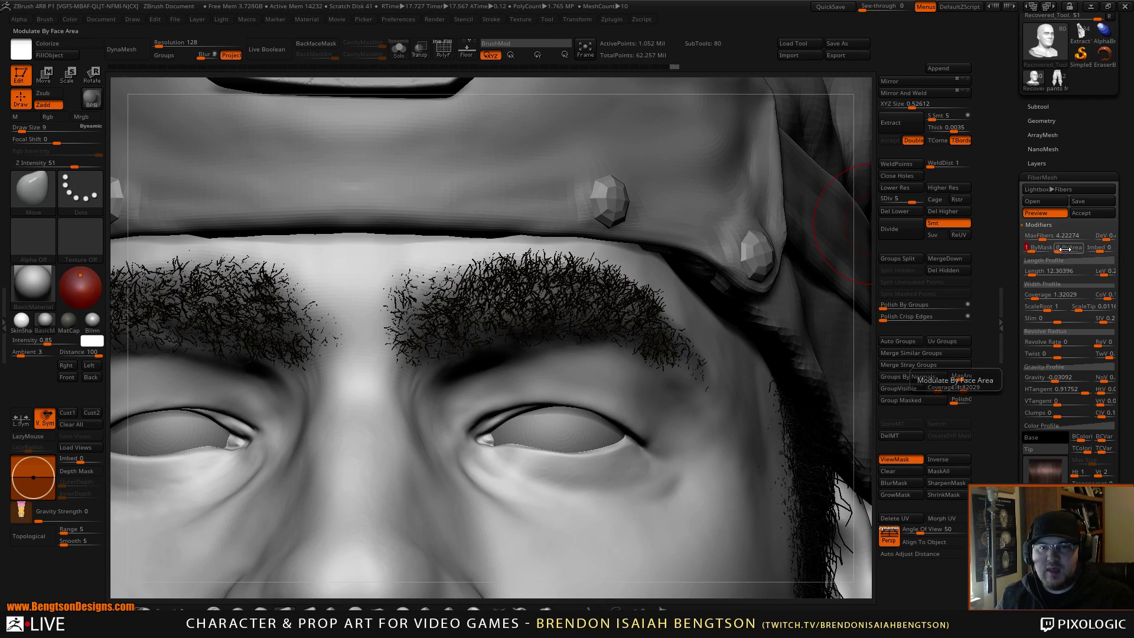
Step: Try an Imbed value of about -0.8 on the eyebrow fibers and inspect their roots from several angles
{"action": "right_click_drag", "start_coordinate": [577, 356], "coordinate": [561, 271]}
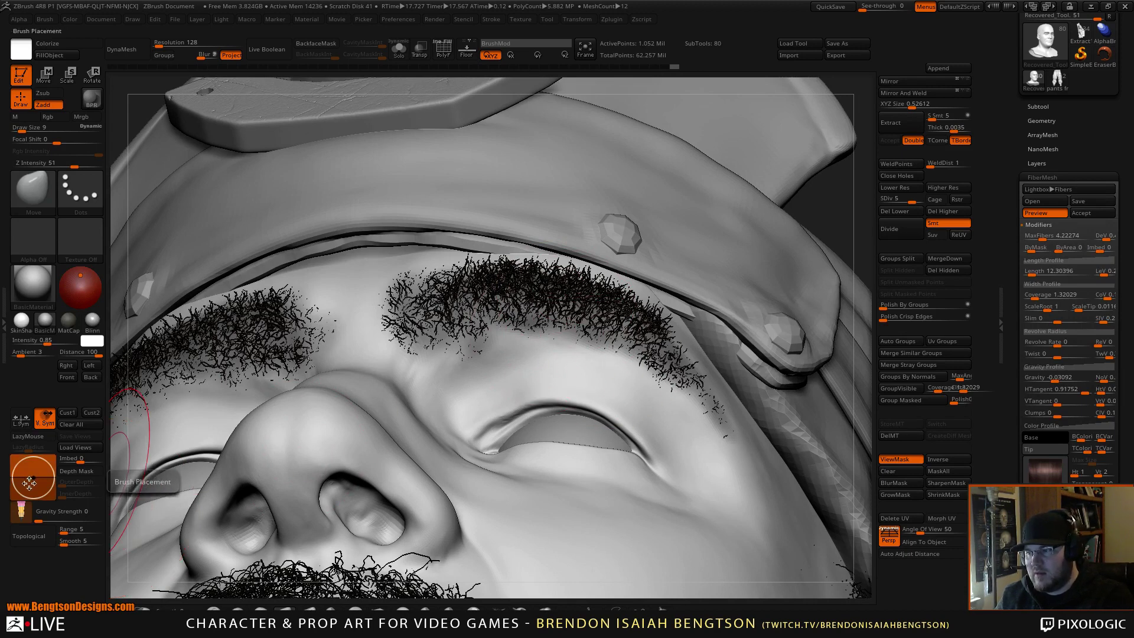
{"action": "right_click_drag", "start_coordinate": [582, 391], "coordinate": [590, 410], "text": "alt"}
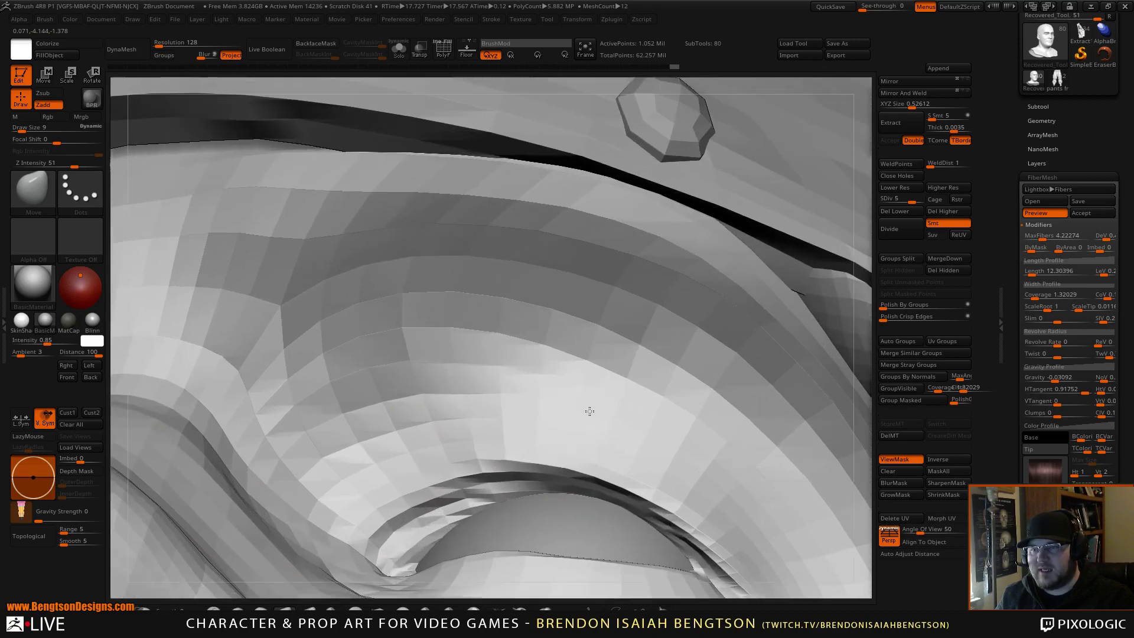
{"action": "mouse_move", "coordinate": [607, 323]}
{"action": "right_mouse_down", "text": "ctrl"}
{"action": "mouse_move", "coordinate": [606, 311]}
{"action": "mouse_move", "coordinate": [636, 314]}
{"action": "mouse_move", "coordinate": [612, 310]}
{"action": "right_mouse_up", "text": "ctrl"}
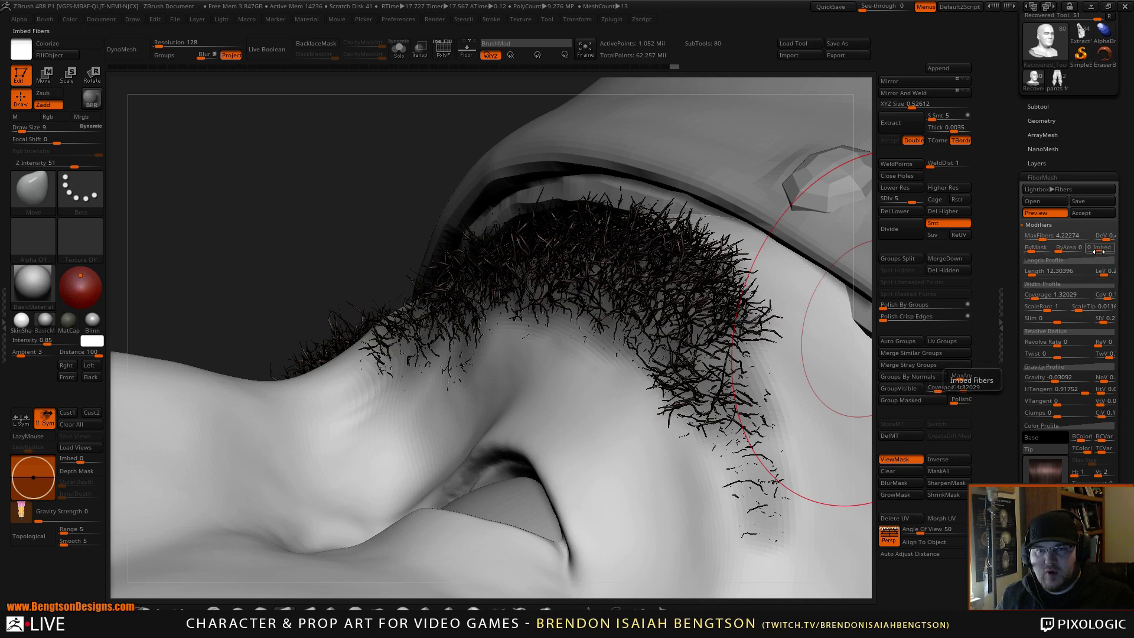
{"action": "left_click_drag", "start_coordinate": [1094, 249], "coordinate": [1094, 250]}
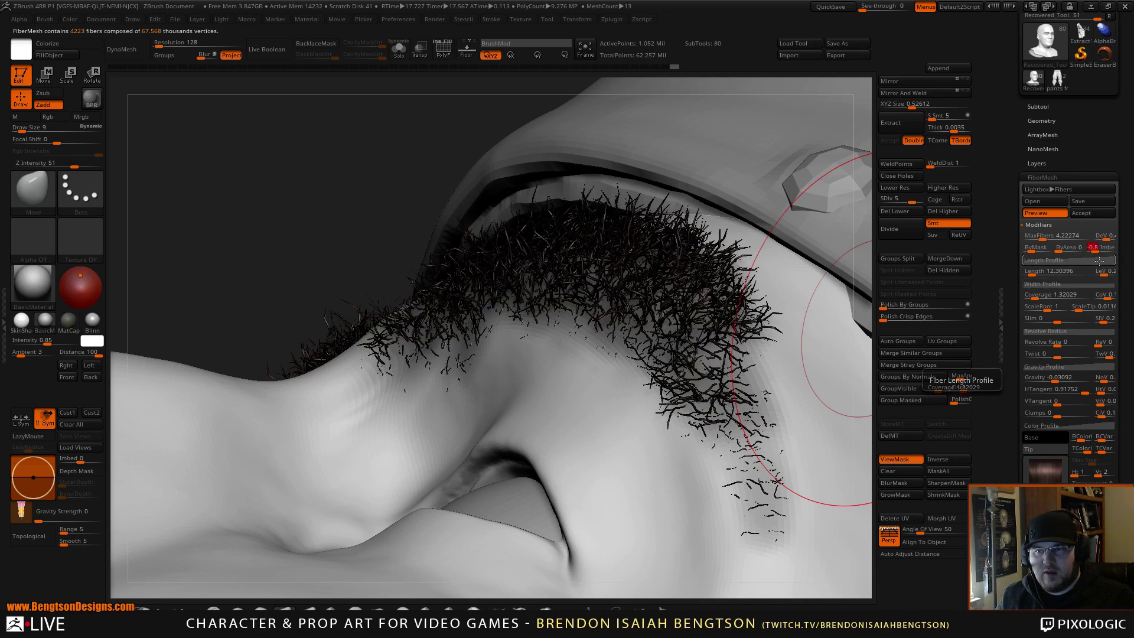
{"action": "right_click_drag", "start_coordinate": [750, 295], "coordinate": [677, 341]}
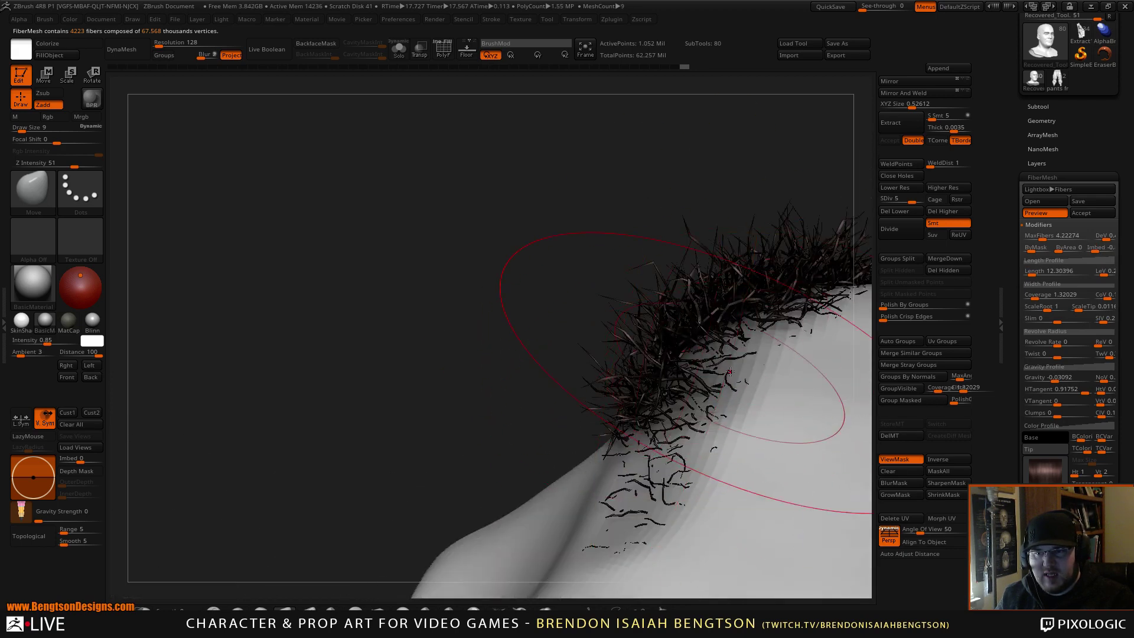
{"action": "right_click_drag", "start_coordinate": [711, 175], "coordinate": [779, 268]}
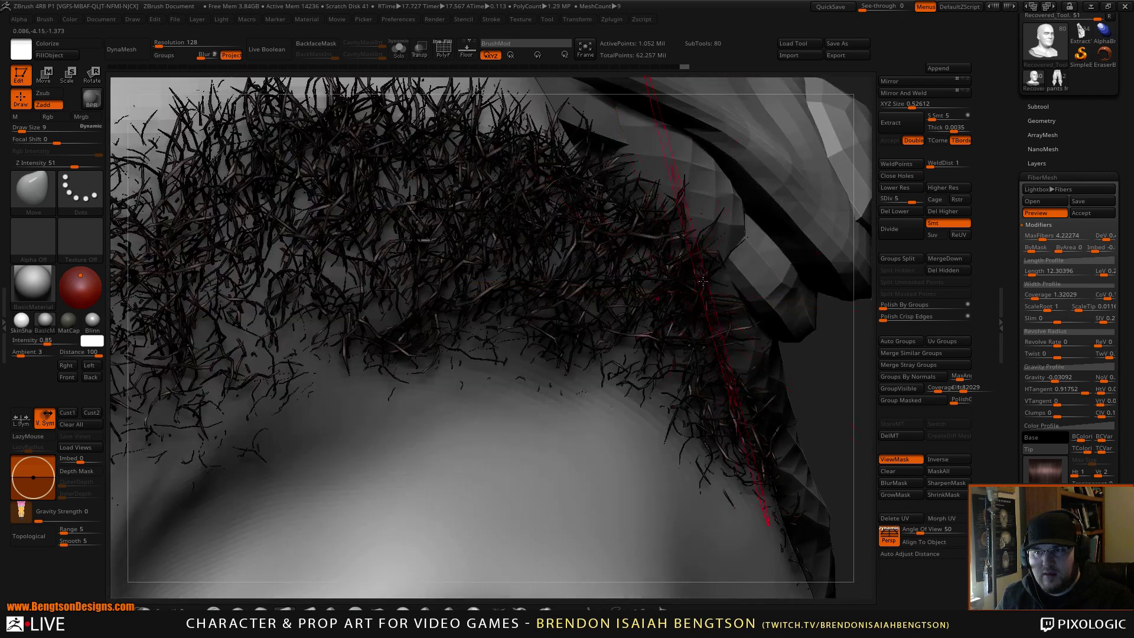
{"action": "right_click_drag", "start_coordinate": [703, 282], "coordinate": [729, 115]}
{"action": "right_click_drag", "start_coordinate": [762, 201], "coordinate": [749, 230], "text": "shift"}
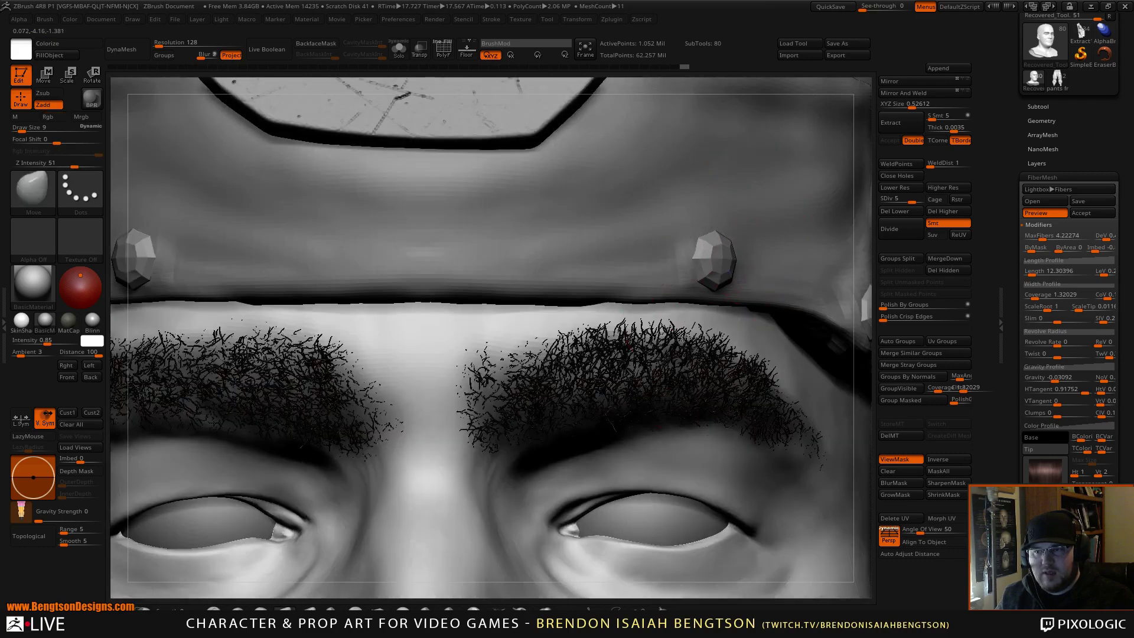
{"action": "right_click_drag", "start_coordinate": [684, 349], "coordinate": [688, 242], "text": "ctrl"}
{"action": "right_click_drag", "start_coordinate": [611, 393], "coordinate": [547, 341], "text": "alt"}
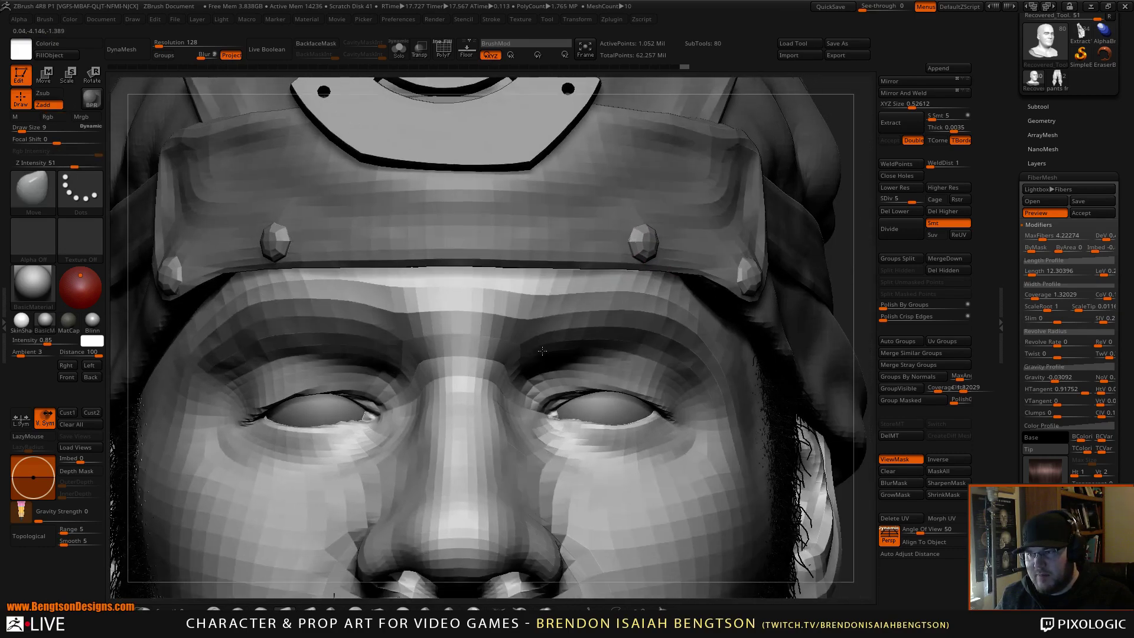
Step: Select the GroomBlower brush for styling the eyebrow hair
{"action": "key", "text": "b"}
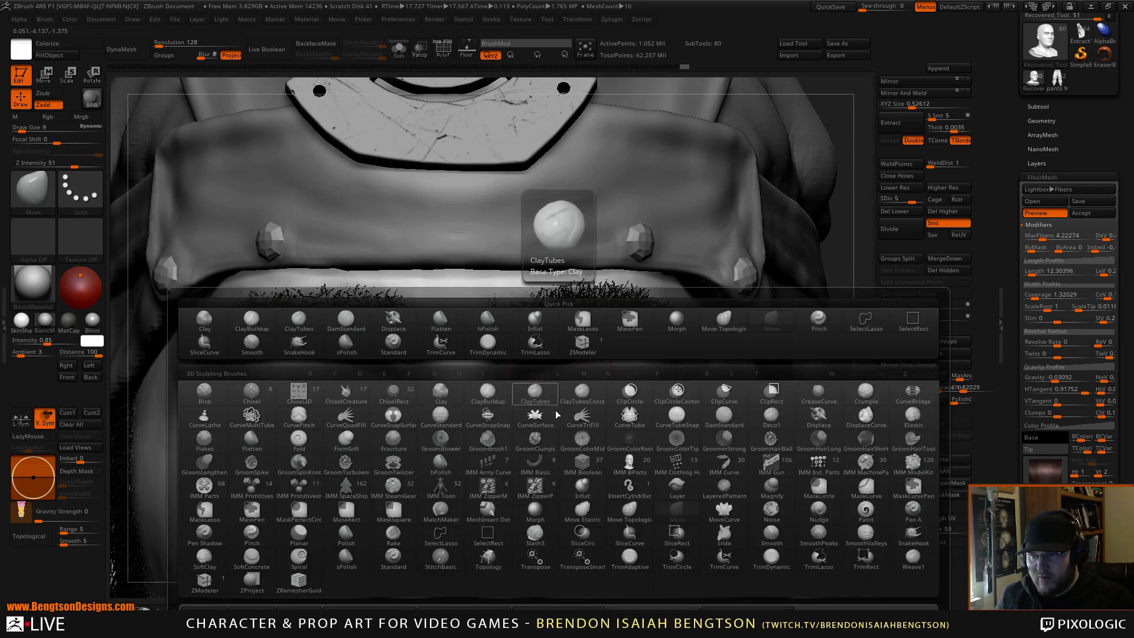
{"action": "key", "text": "g"}
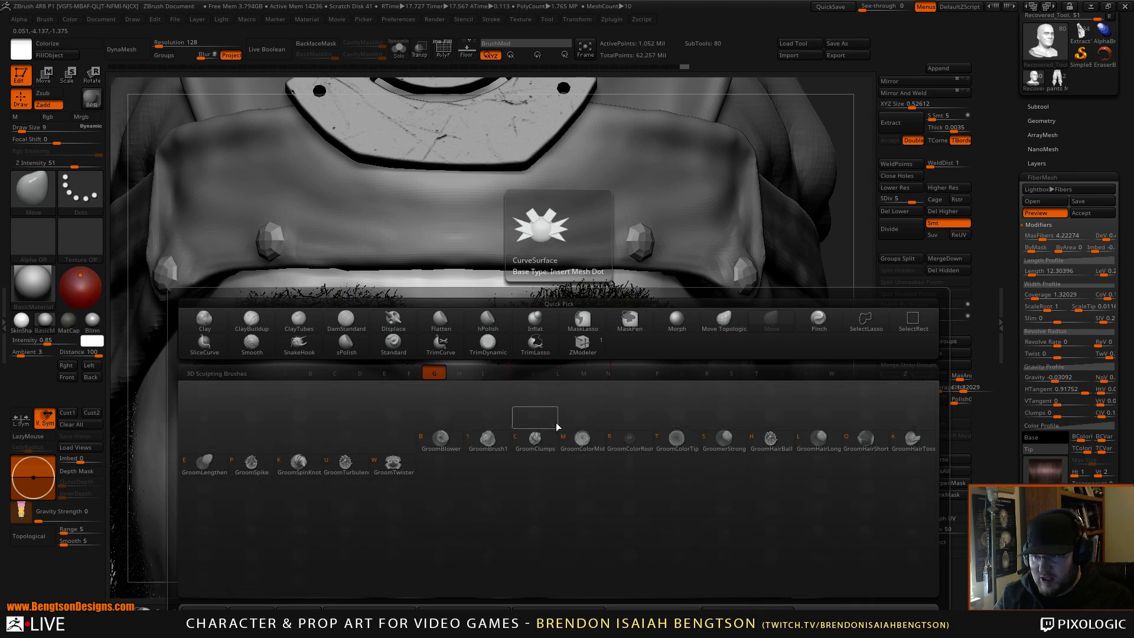
{"action": "left_click", "coordinate": [441, 437]}
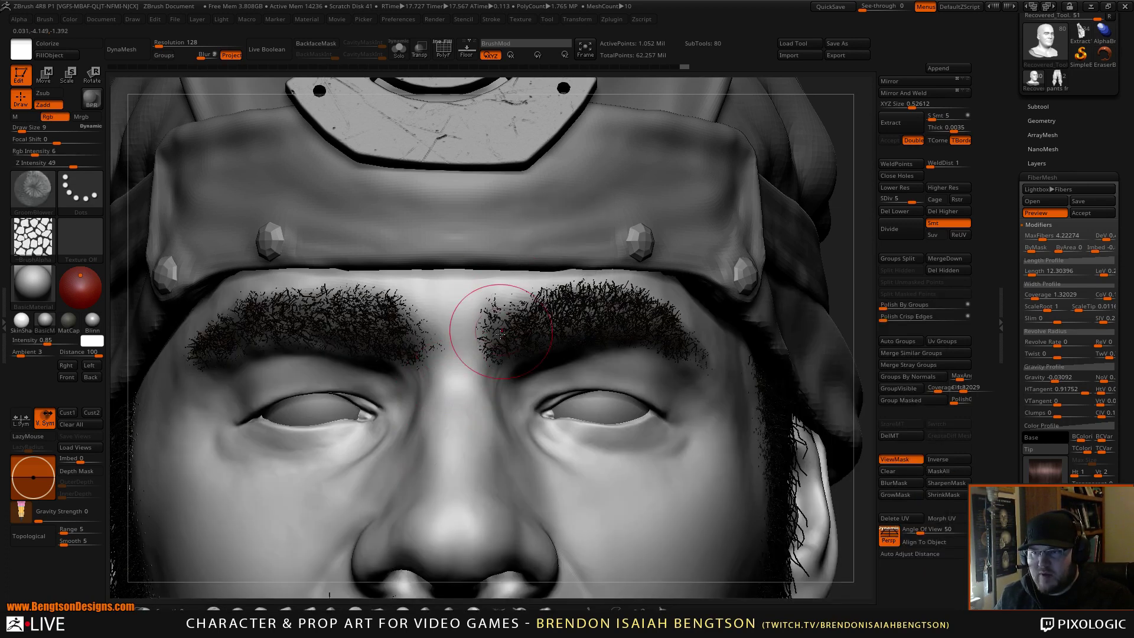
Step: Try to groom the eyebrow fibers while they are still a preview, and turn the fiber preview back on
{"action": "left_click_drag", "start_coordinate": [580, 310], "coordinate": [518, 333]}
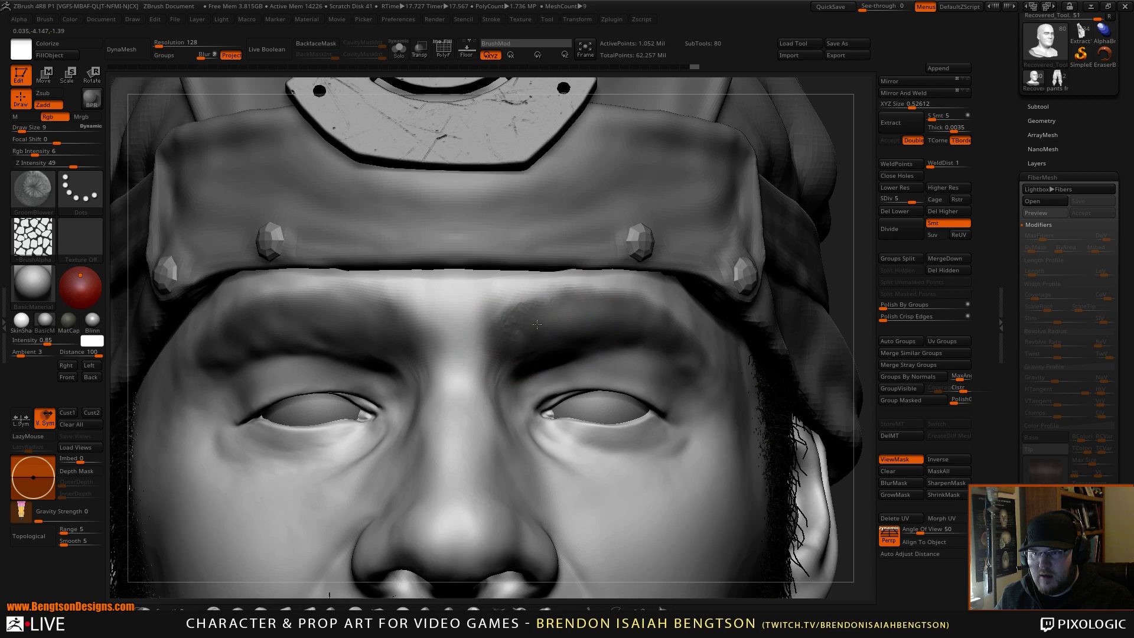
{"action": "key", "text": "ctrl"}
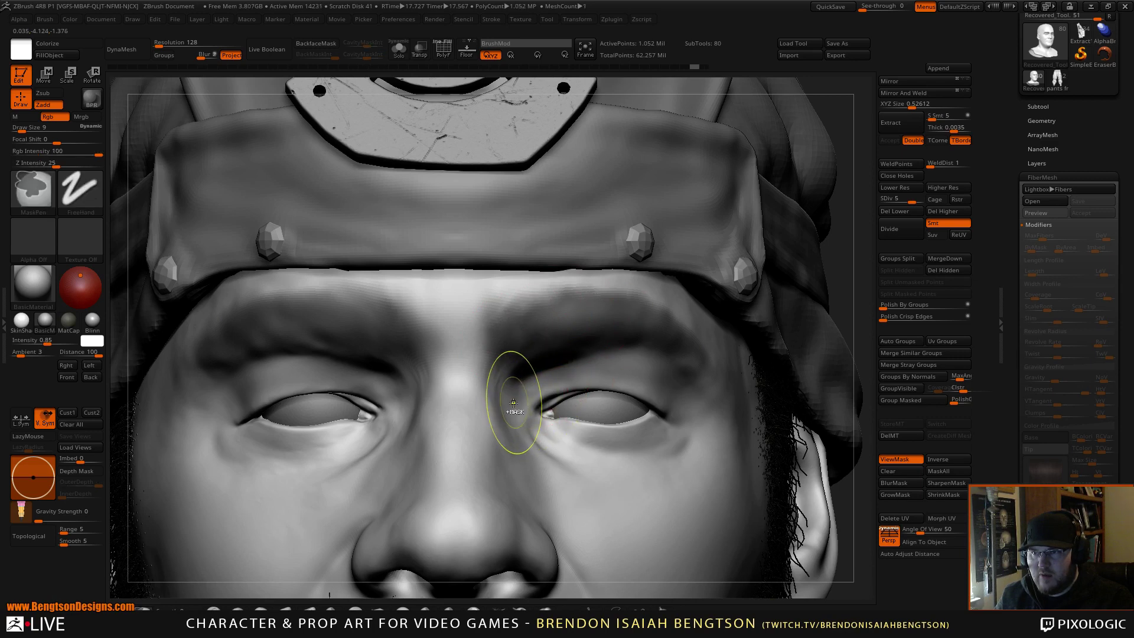
{"action": "left_click", "coordinate": [1037, 213]}
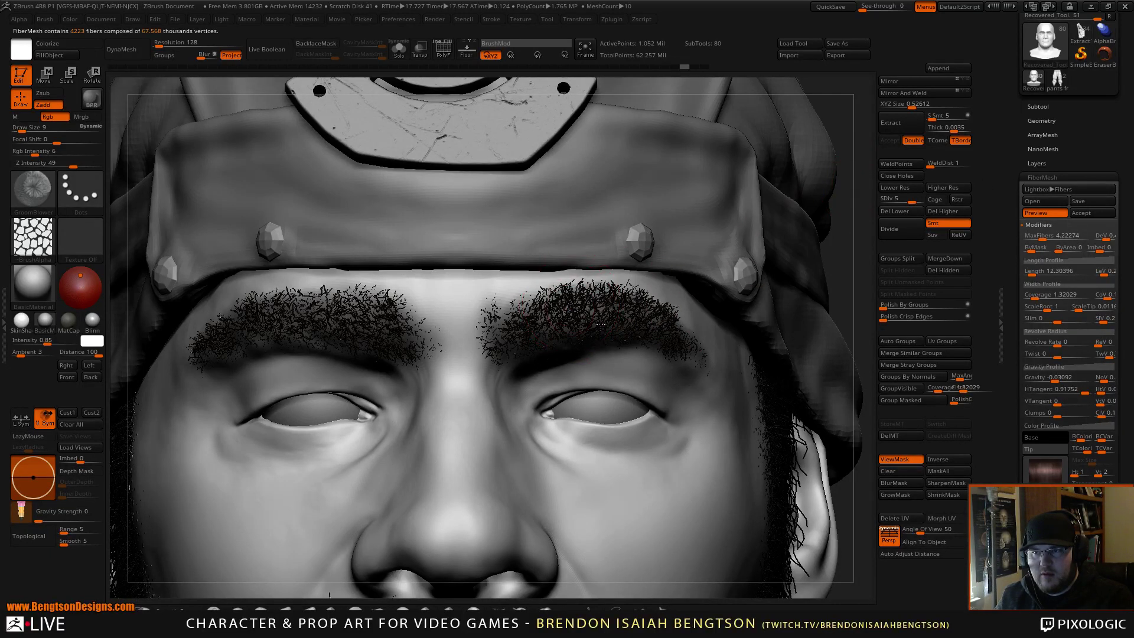
{"action": "left_click", "coordinate": [578, 322], "text": "ctrl"}
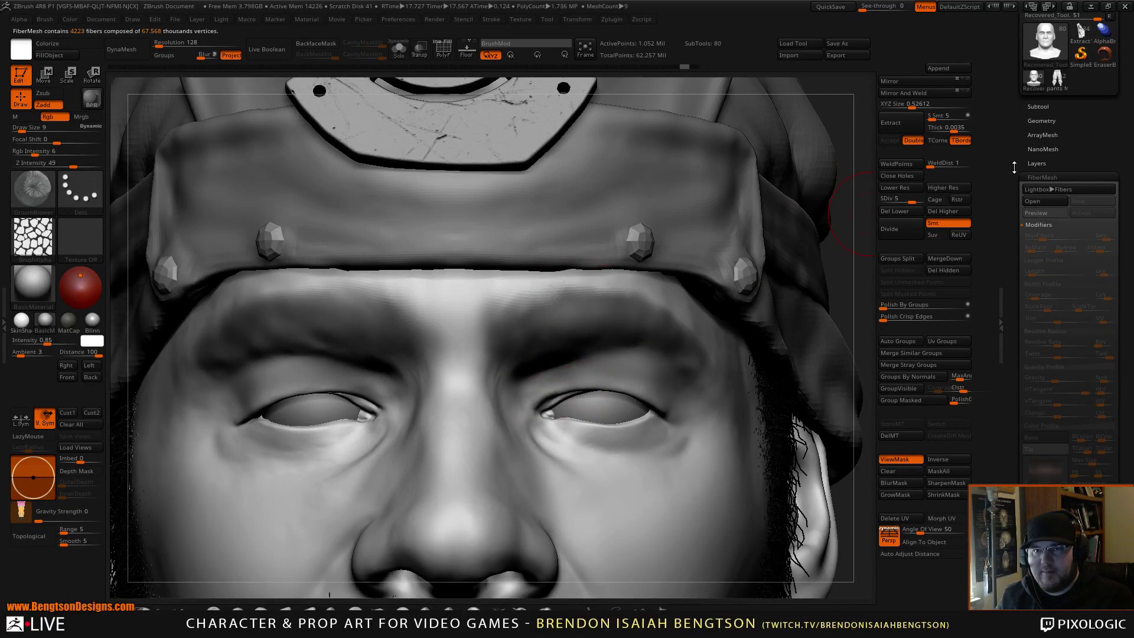
{"action": "left_click", "coordinate": [1037, 214]}
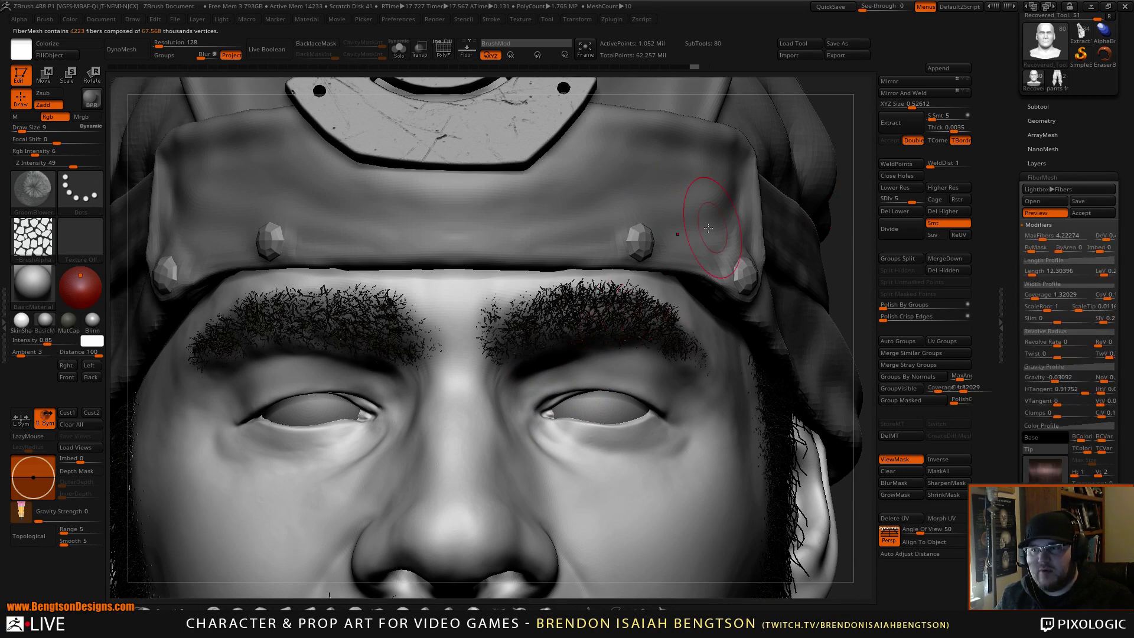
Step: Set the eyebrow fibers' Length to 15
{"action": "right_click_drag", "start_coordinate": [709, 228], "coordinate": [654, 298]}
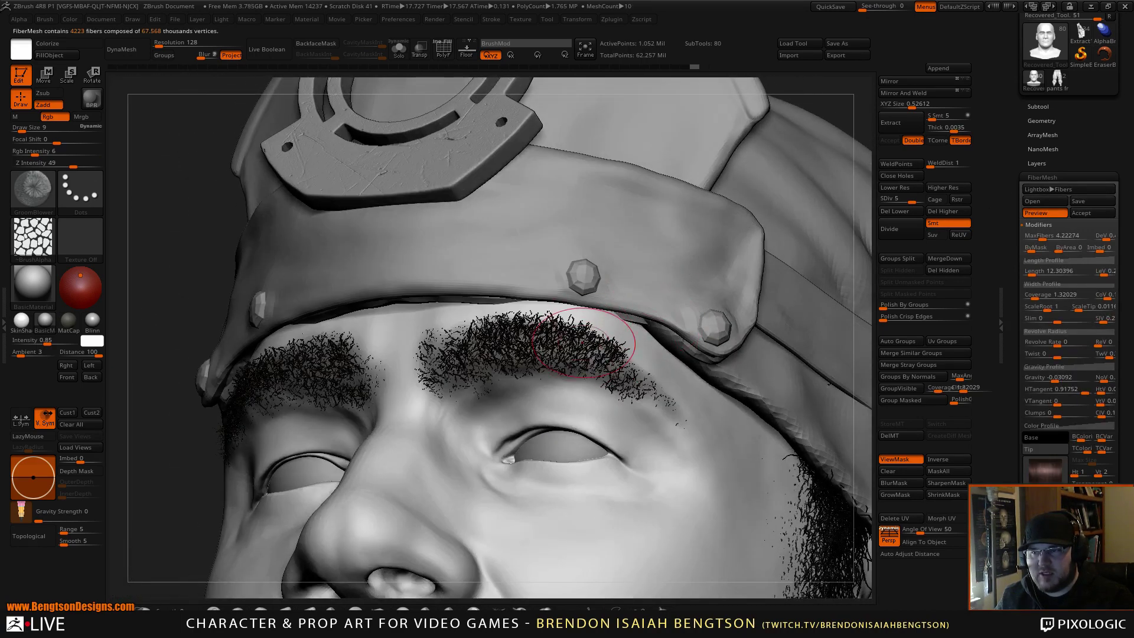
{"action": "right_click_drag", "start_coordinate": [591, 341], "coordinate": [590, 373]}
{"action": "mouse_move", "coordinate": [578, 302]}
{"action": "right_mouse_down", "text": "alt"}
{"action": "mouse_move", "coordinate": [573, 322]}
{"action": "mouse_move", "coordinate": [574, 305]}
{"action": "right_mouse_up", "text": "alt"}
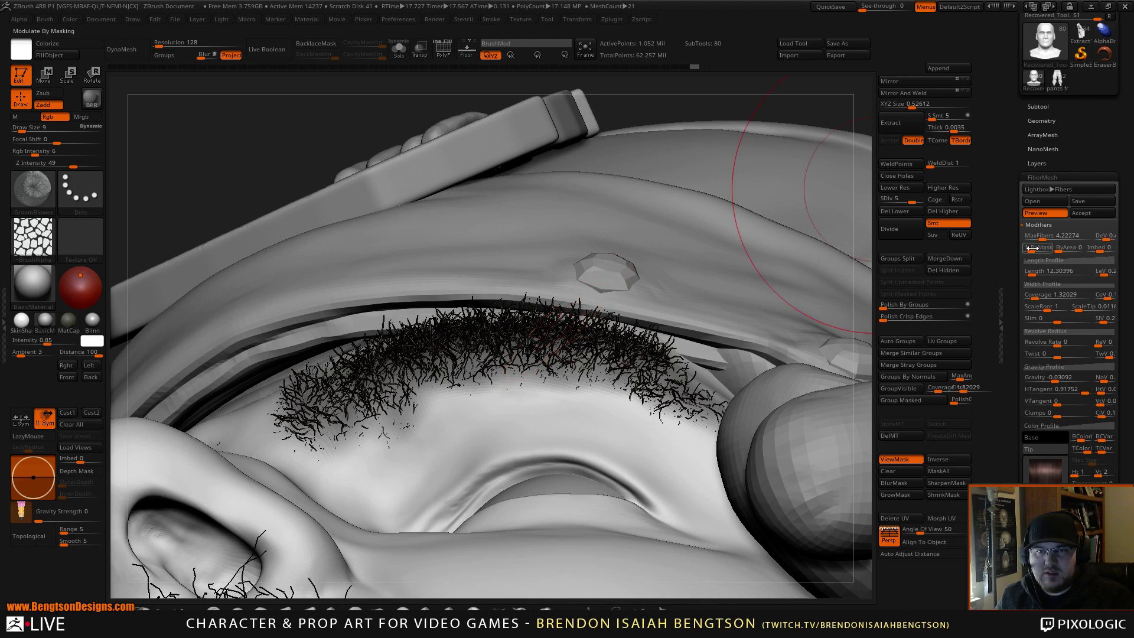
{"action": "left_click", "coordinate": [1035, 273]}
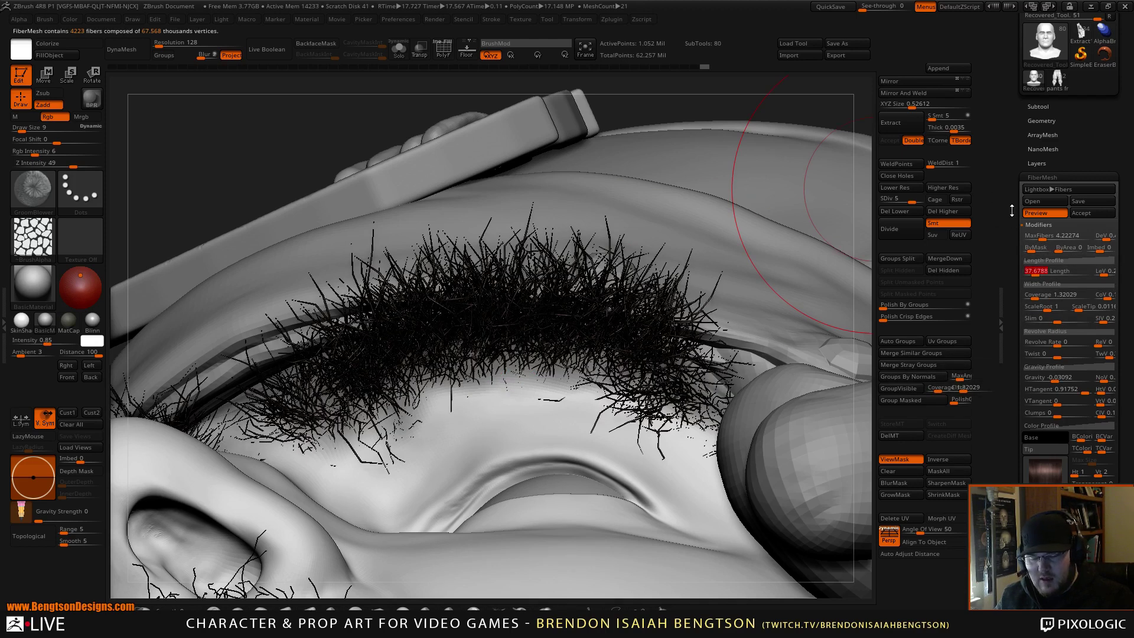
{"action": "type", "text": "1"}
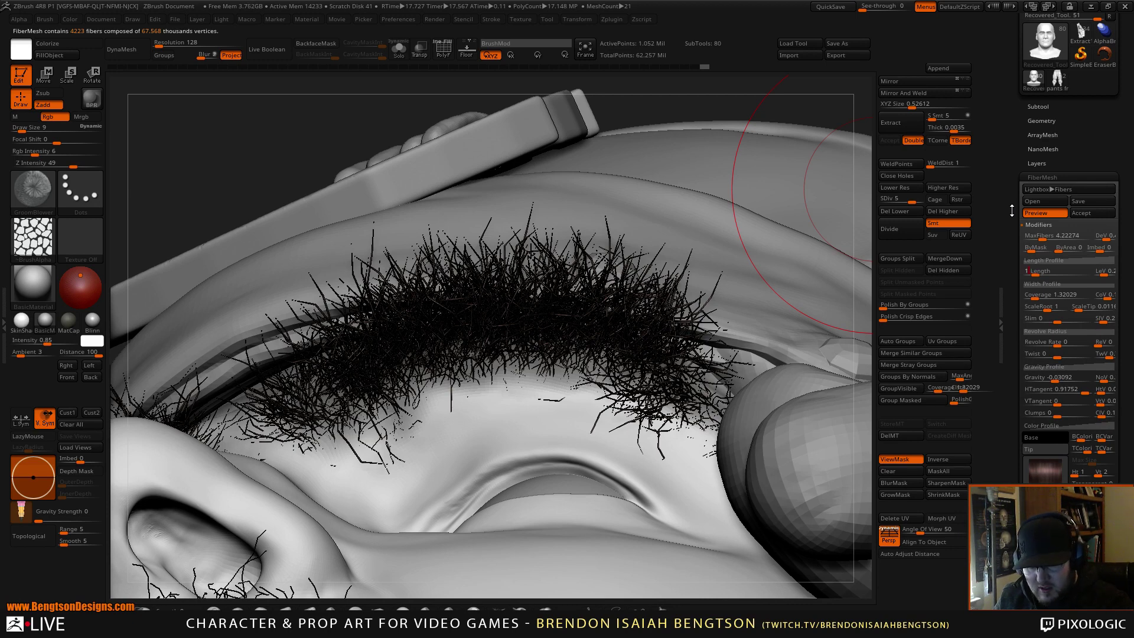
{"action": "type", "text": "5"}
{"action": "key", "text": "Return"}
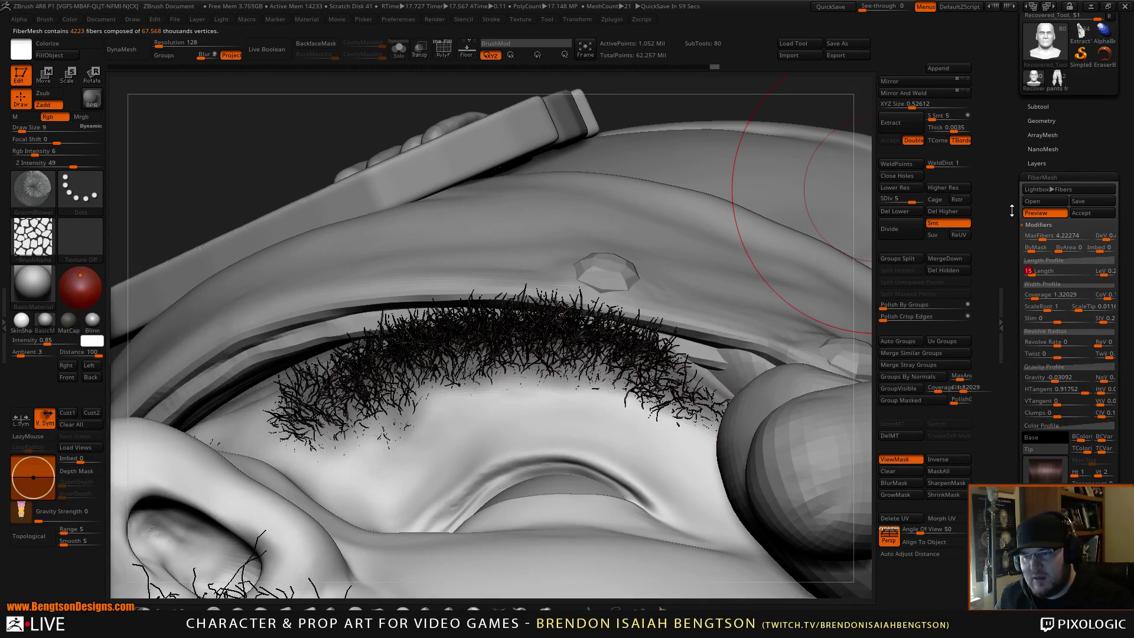
Step: Check the eyebrows from several angles, accept the fibers as a new subtool, and activate Fast Preview mode
{"action": "right_click_drag", "start_coordinate": [518, 296], "coordinate": [547, 397]}
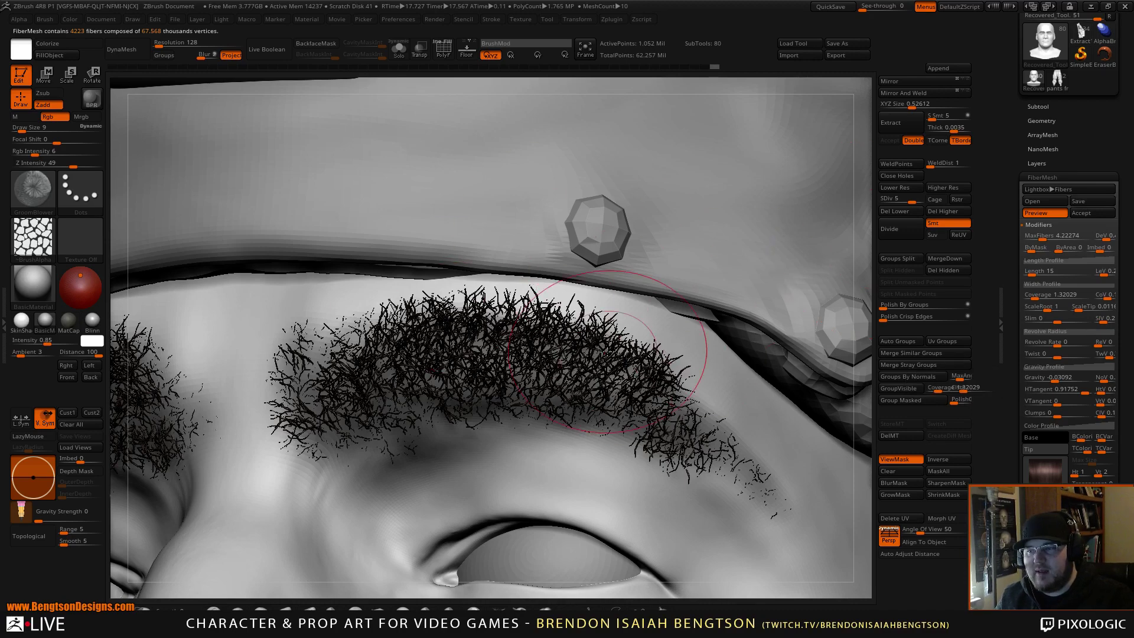
{"action": "right_click_drag", "start_coordinate": [605, 368], "coordinate": [581, 390]}
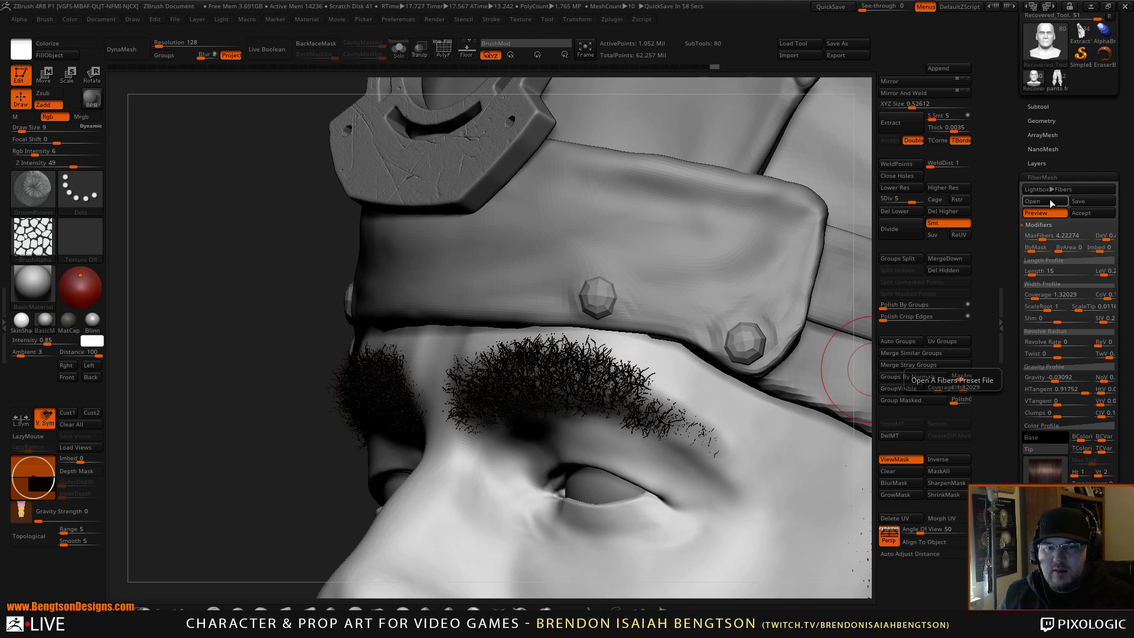
{"action": "right_click_drag", "start_coordinate": [514, 379], "coordinate": [540, 374]}
{"action": "right_click_drag", "start_coordinate": [512, 454], "coordinate": [523, 437], "text": "alt"}
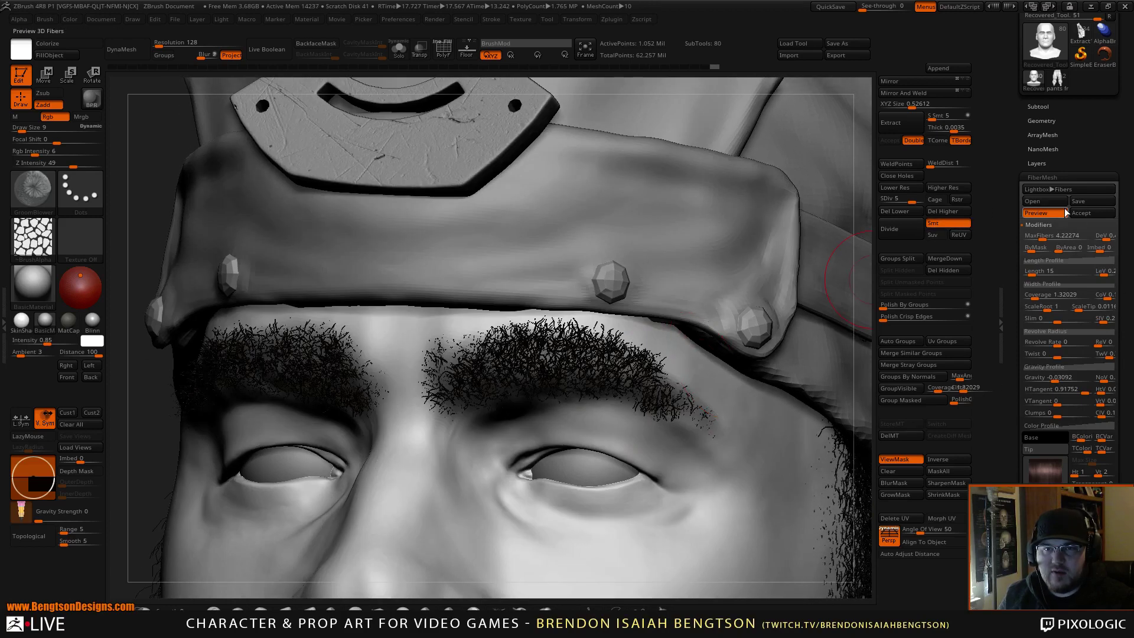
{"action": "left_click", "coordinate": [1085, 214]}
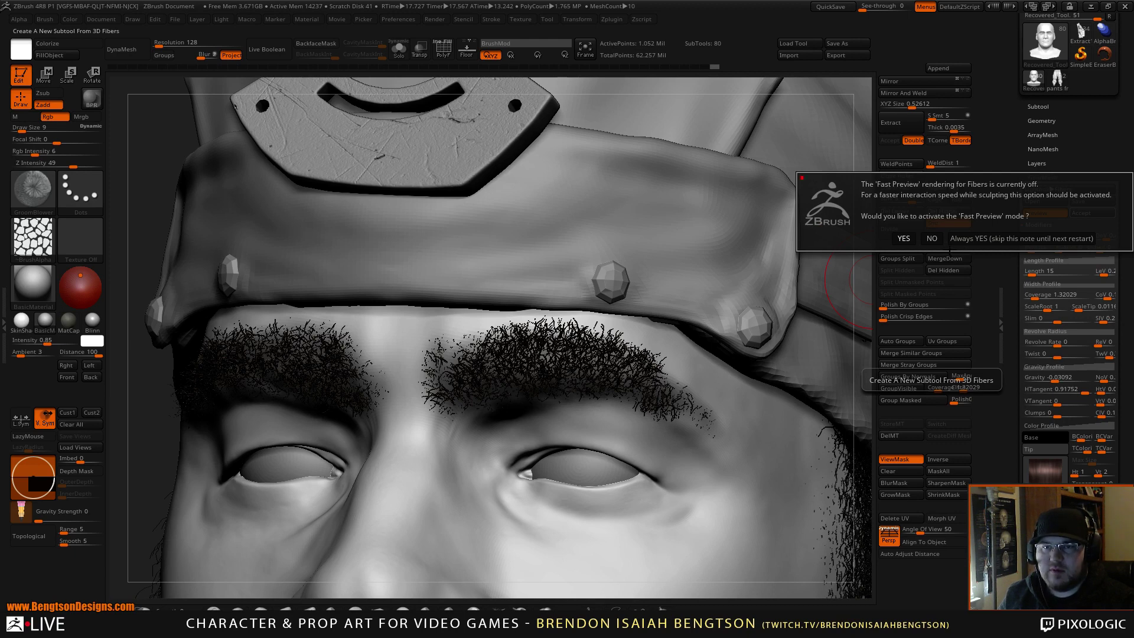
{"action": "left_click", "coordinate": [903, 238]}
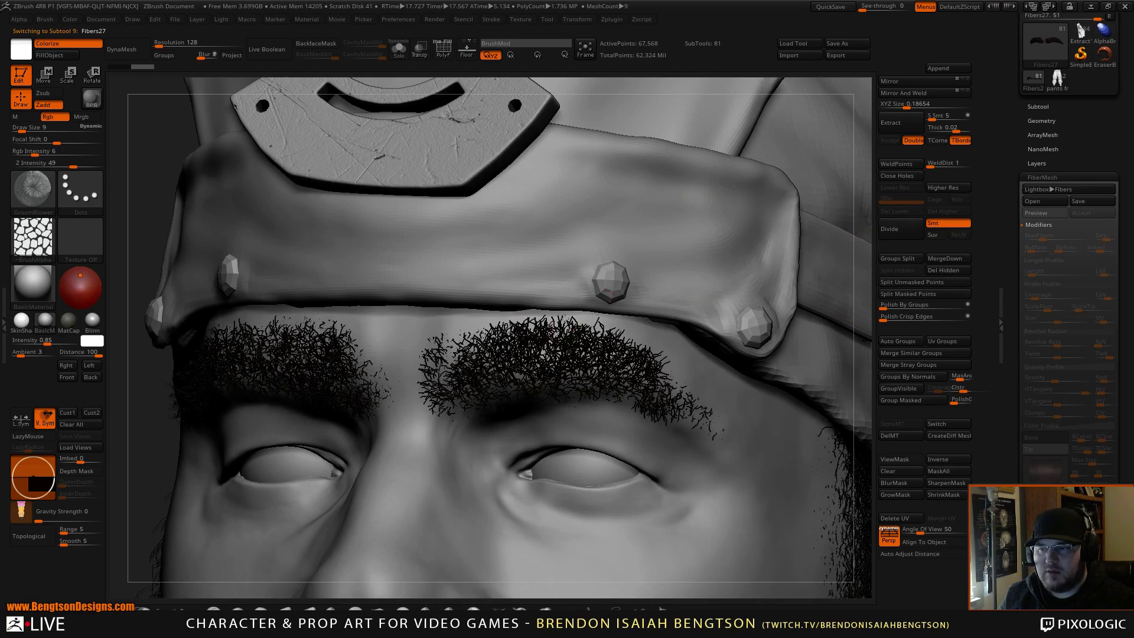
Step: Groom the character's left eyebrow with GroomBlower strokes running from its inner end outward along the brow
{"action": "right_click_drag", "start_coordinate": [569, 291], "coordinate": [556, 233]}
{"action": "right_click_drag", "start_coordinate": [608, 287], "coordinate": [580, 340]}
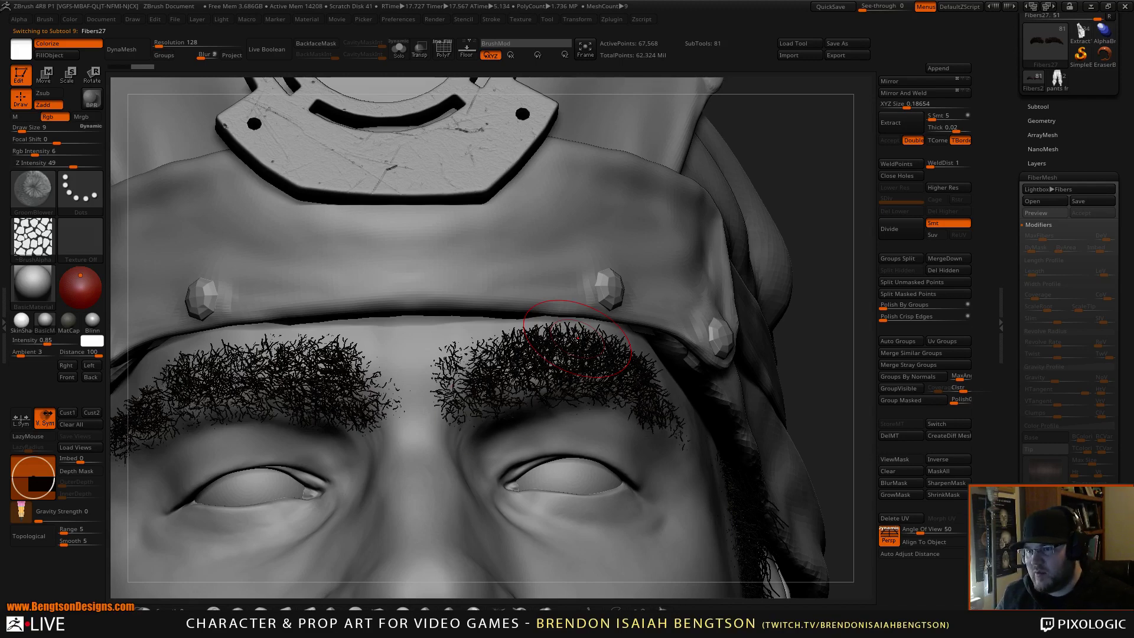
{"action": "mouse_move", "coordinate": [468, 386]}
{"action": "left_mouse_down"}
{"action": "mouse_move", "coordinate": [580, 352]}
{"action": "mouse_move", "coordinate": [667, 414]}
{"action": "left_mouse_up"}
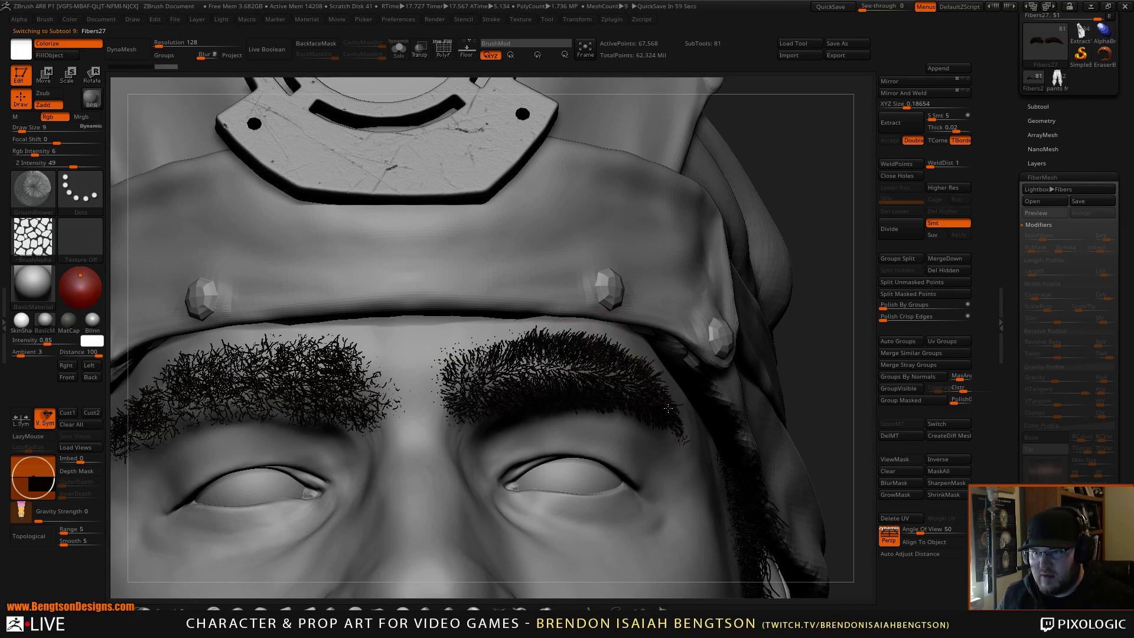
{"action": "mouse_move", "coordinate": [799, 351]}
{"action": "left_mouse_down"}
{"action": "mouse_move", "coordinate": [766, 293]}
{"action": "mouse_move", "coordinate": [792, 252]}
{"action": "left_mouse_up"}
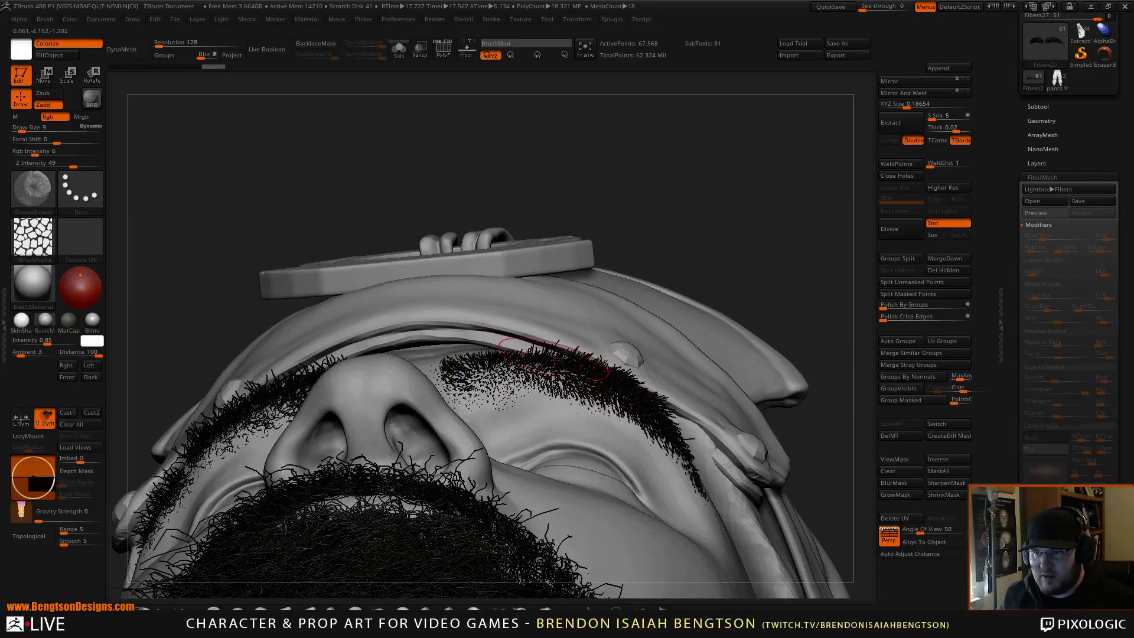
{"action": "left_click_drag", "start_coordinate": [554, 357], "coordinate": [652, 405]}
{"action": "mouse_move", "coordinate": [777, 269]}
{"action": "left_mouse_down"}
{"action": "mouse_move", "coordinate": [774, 334]}
{"action": "mouse_move", "coordinate": [697, 260]}
{"action": "mouse_move", "coordinate": [659, 247]}
{"action": "left_mouse_up"}
{"action": "left_click_drag", "start_coordinate": [373, 228], "coordinate": [363, 201]}
{"action": "mouse_move", "coordinate": [489, 385]}
{"action": "left_mouse_down"}
{"action": "mouse_move", "coordinate": [538, 395]}
{"action": "mouse_move", "coordinate": [605, 479]}
{"action": "left_mouse_up"}
Step: Groom the character's right eyebrow outward with GroomBlower strokes, turning Rgb off and setting Z Intensity to 23, and check both brows
{"action": "mouse_move", "coordinate": [441, 228]}
{"action": "left_mouse_down"}
{"action": "mouse_move", "coordinate": [740, 281]}
{"action": "mouse_move", "coordinate": [721, 254]}
{"action": "mouse_move", "coordinate": [584, 248]}
{"action": "mouse_move", "coordinate": [754, 249]}
{"action": "left_mouse_up"}
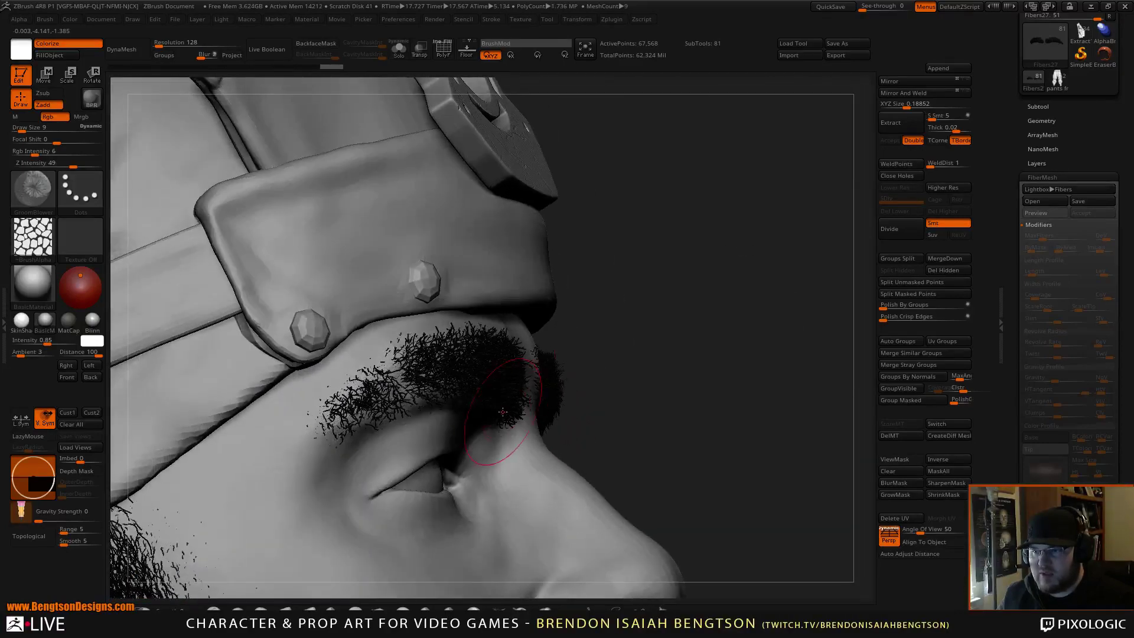
{"action": "mouse_move", "coordinate": [479, 355]}
{"action": "left_mouse_down"}
{"action": "mouse_move", "coordinate": [355, 392]}
{"action": "mouse_move", "coordinate": [355, 416]}
{"action": "left_mouse_up"}
{"action": "key", "text": "space"}
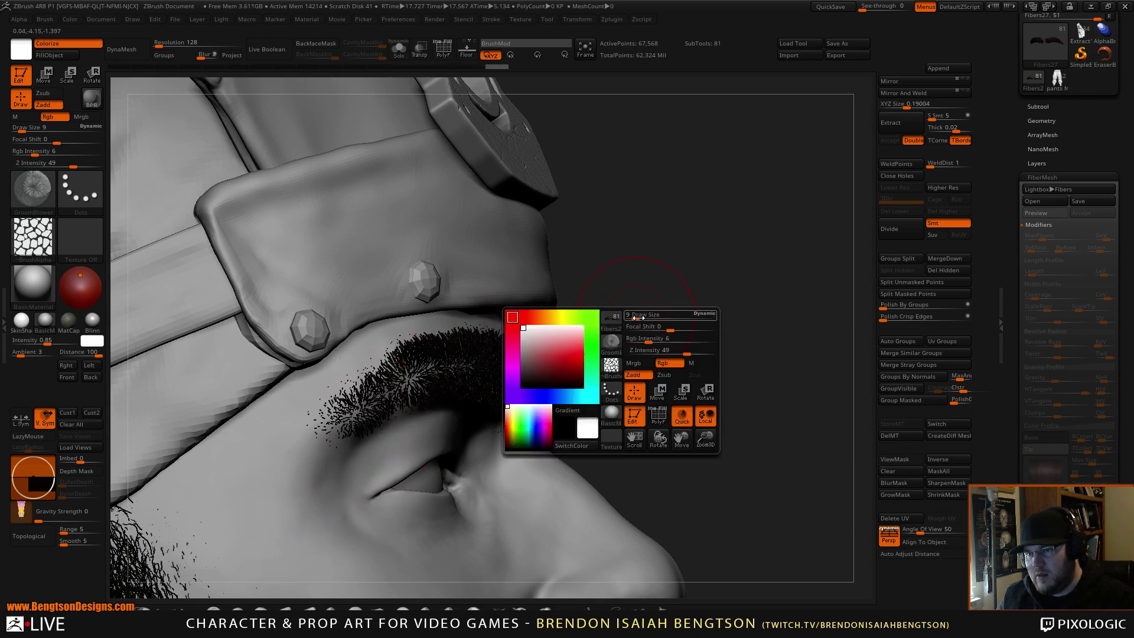
{"action": "left_click", "coordinate": [672, 363]}
{"action": "left_click_drag", "start_coordinate": [682, 350], "coordinate": [668, 350]}
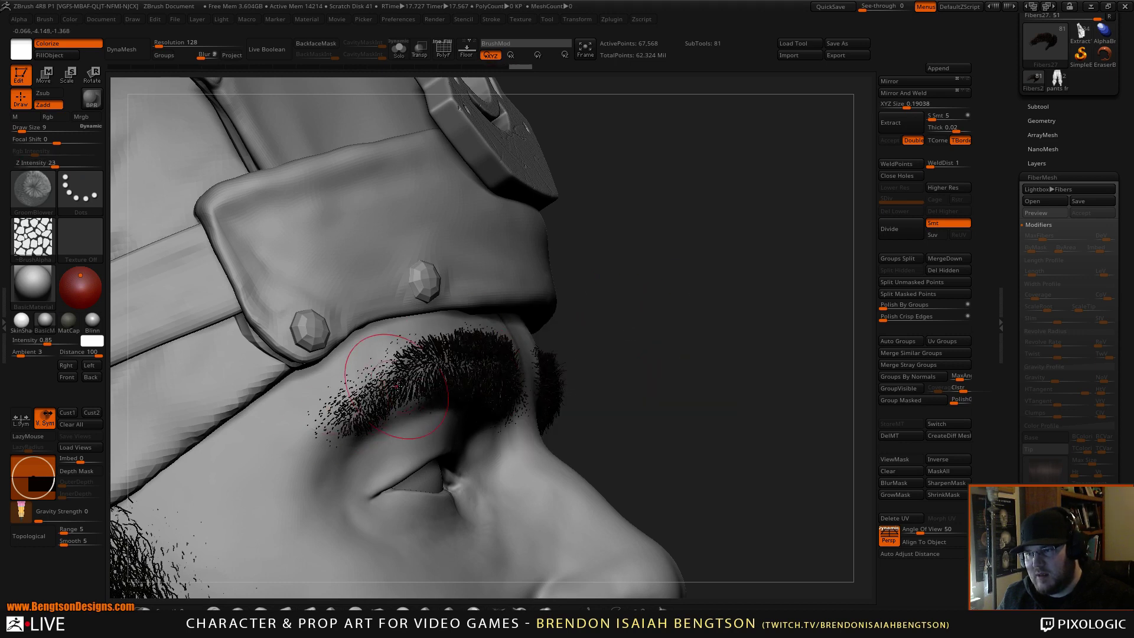
{"action": "left_click_drag", "start_coordinate": [397, 386], "coordinate": [407, 380]}
{"action": "left_click_drag", "start_coordinate": [736, 342], "coordinate": [600, 343]}
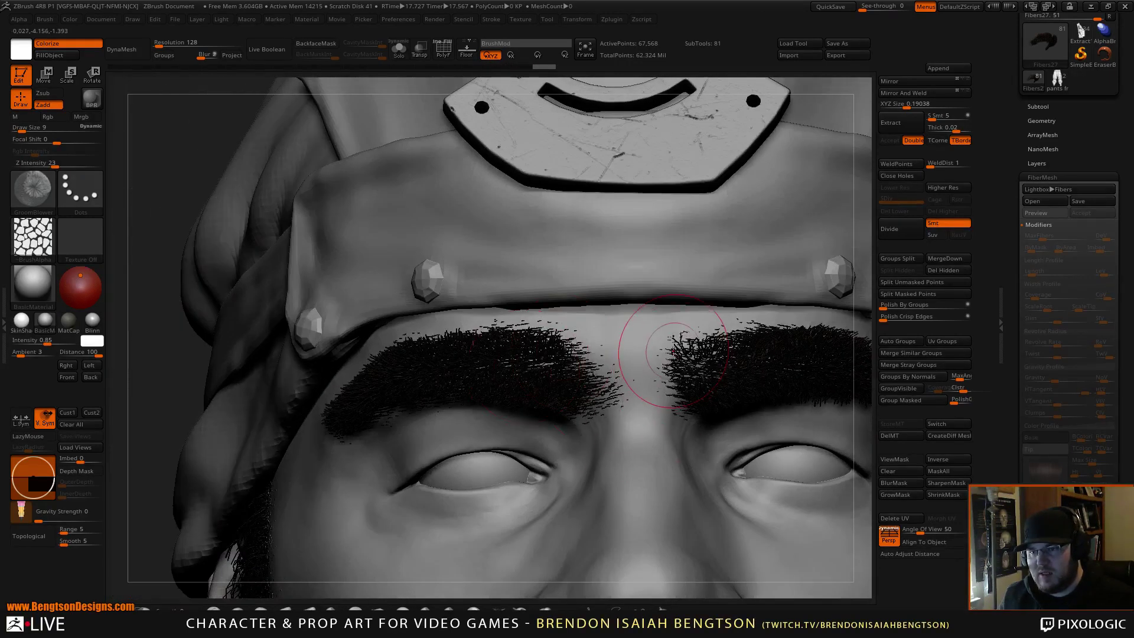
{"action": "mouse_move", "coordinate": [514, 361]}
{"action": "right_mouse_down"}
{"action": "mouse_move", "coordinate": [613, 337]}
{"action": "mouse_move", "coordinate": [611, 350]}
{"action": "right_mouse_up"}
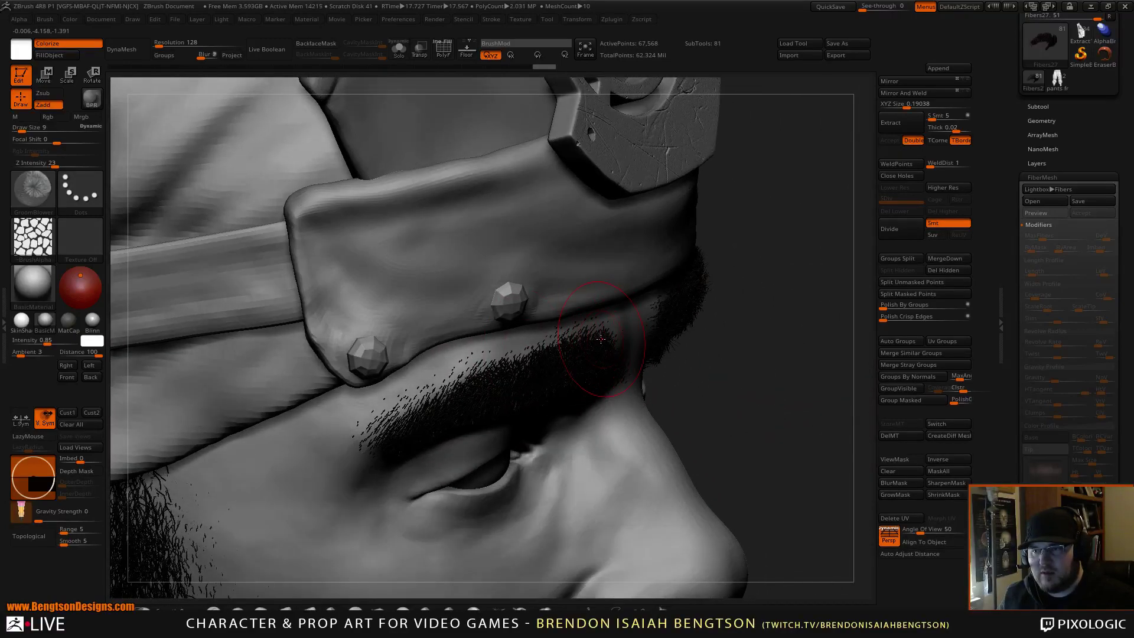
{"action": "right_click_drag", "start_coordinate": [789, 378], "coordinate": [702, 352]}
{"action": "mouse_move", "coordinate": [768, 307]}
{"action": "right_mouse_down", "text": "ctrl"}
{"action": "mouse_move", "coordinate": [781, 180]}
{"action": "mouse_move", "coordinate": [785, 195]}
{"action": "mouse_move", "coordinate": [831, 172]}
{"action": "mouse_move", "coordinate": [648, 155]}
{"action": "mouse_move", "coordinate": [764, 313]}
{"action": "mouse_move", "coordinate": [772, 286]}
{"action": "mouse_move", "coordinate": [794, 422]}
{"action": "right_mouse_up", "text": "ctrl"}
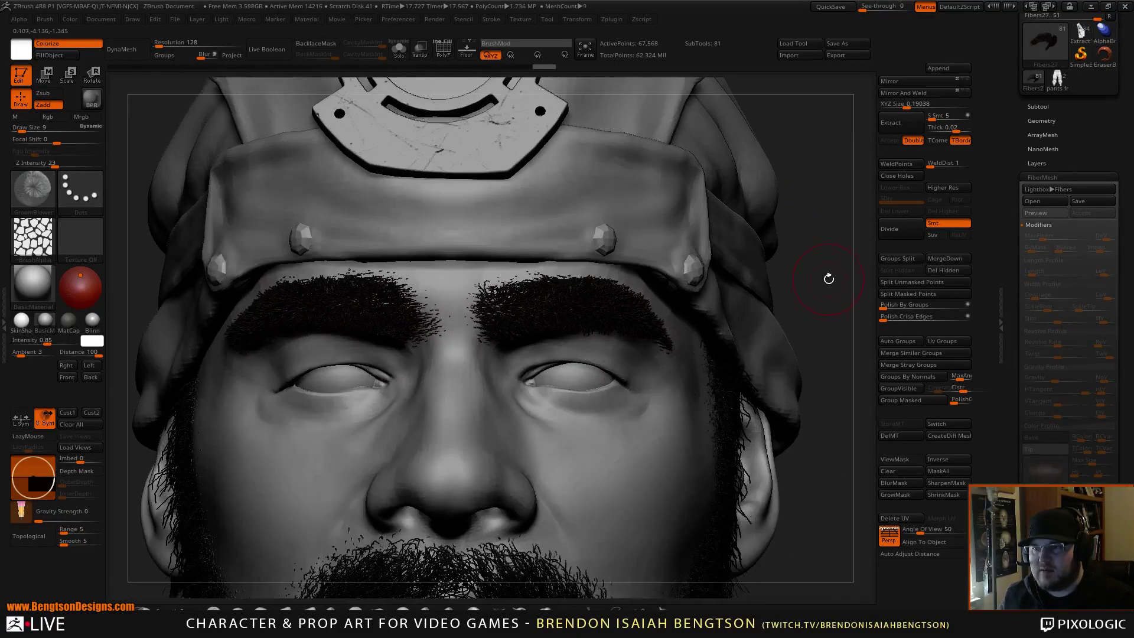
{"action": "right_click_drag", "start_coordinate": [828, 279], "coordinate": [755, 292]}
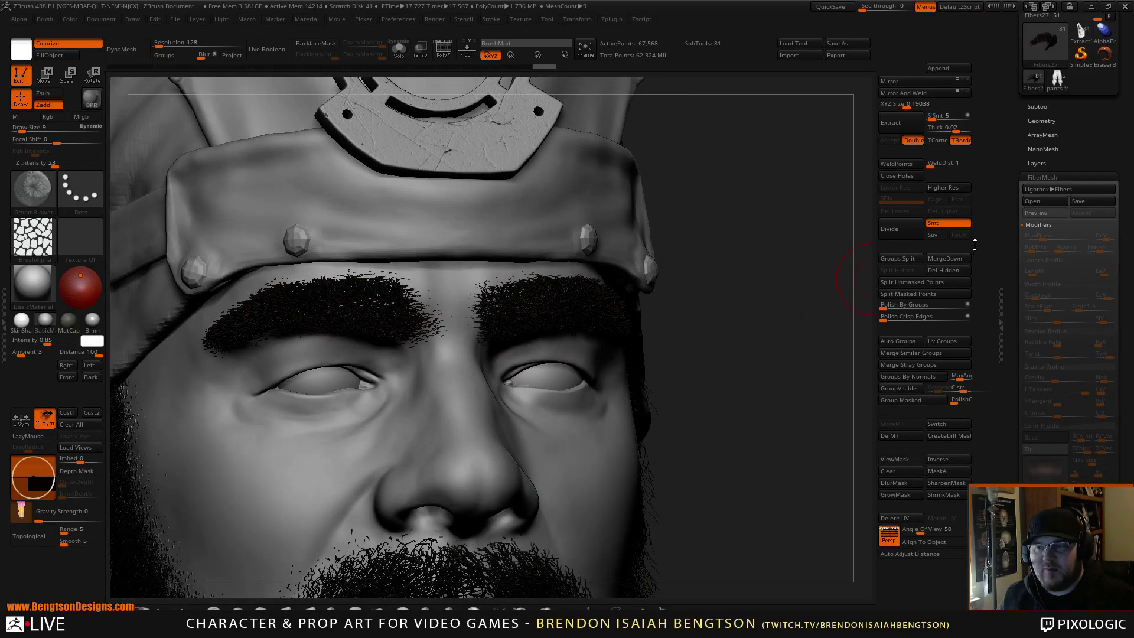
Step: Select the head subtool, hide the previous eyebrow fibers and turn on a fresh FiberMesh preview
{"action": "left_click", "coordinate": [1038, 106]}
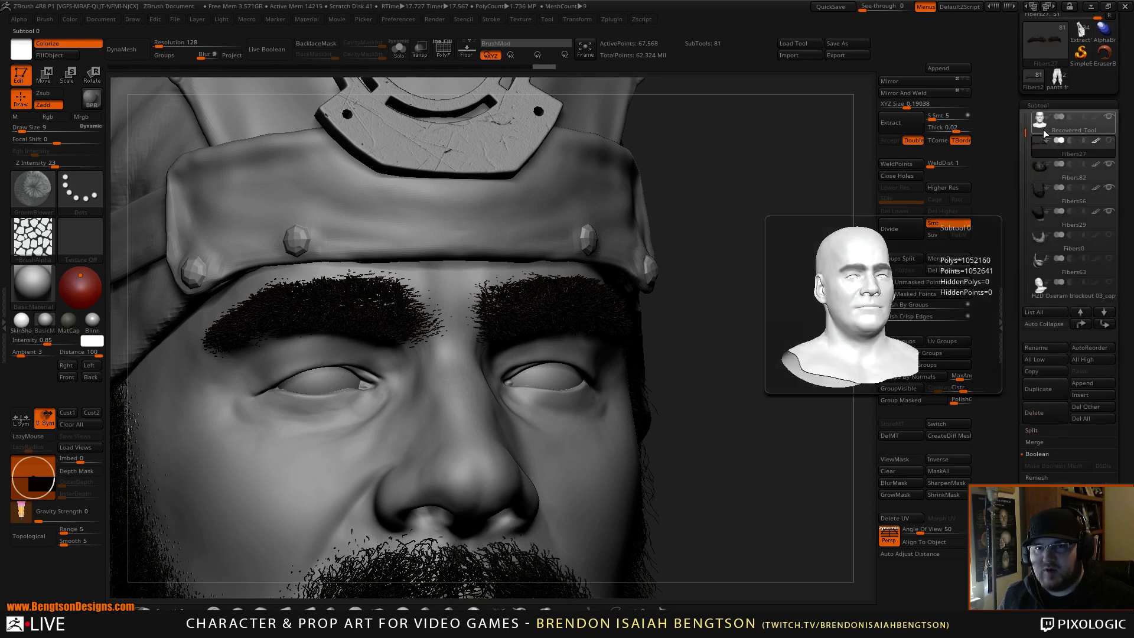
{"action": "left_click", "coordinate": [1079, 126]}
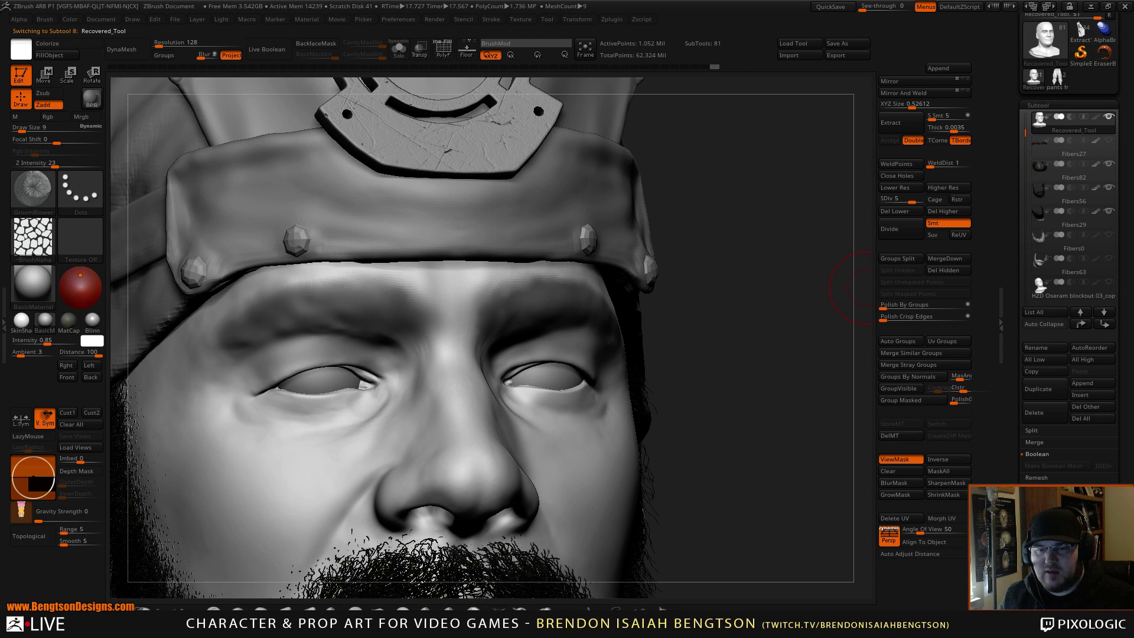
{"action": "left_click", "coordinate": [1038, 106]}
{"action": "left_click", "coordinate": [1043, 176]}
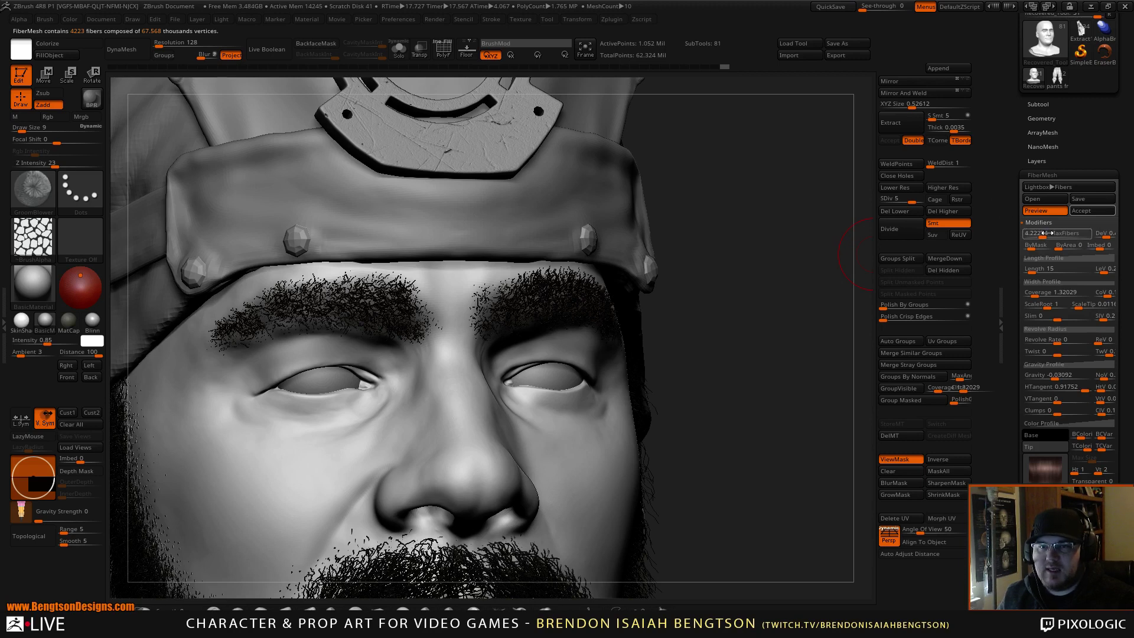
Step: Set the eyebrow fibers' MaxFibers to 2.16516 and Coverage to 0.6773, and accept them as a new subtool
{"action": "mouse_move", "coordinate": [1046, 234]}
{"action": "left_mouse_down"}
{"action": "mouse_move", "coordinate": [1024, 236]}
{"action": "mouse_move", "coordinate": [1040, 236]}
{"action": "left_mouse_up"}
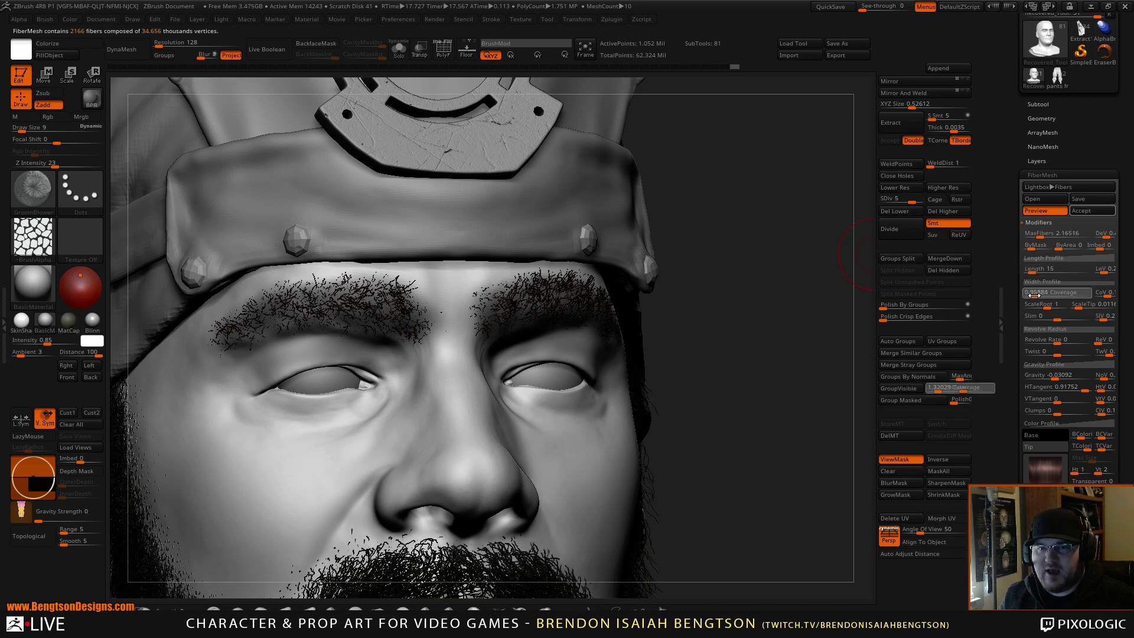
{"action": "left_click_drag", "start_coordinate": [1035, 296], "coordinate": [1033, 292]}
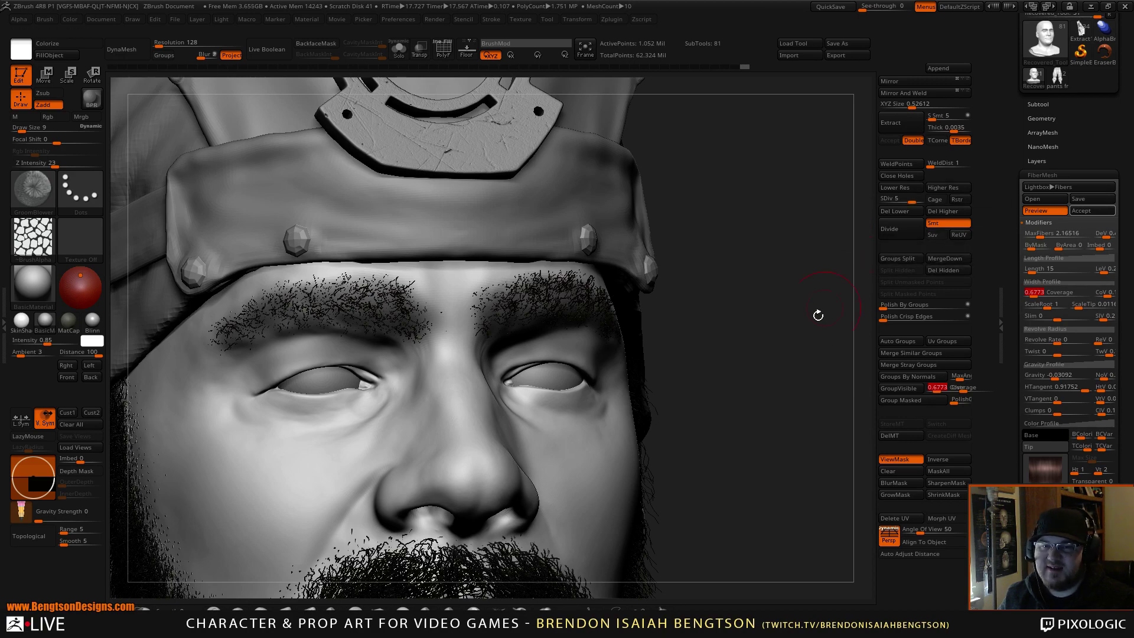
{"action": "left_click_drag", "start_coordinate": [817, 314], "coordinate": [805, 269]}
{"action": "left_click_drag", "start_coordinate": [795, 217], "coordinate": [797, 232]}
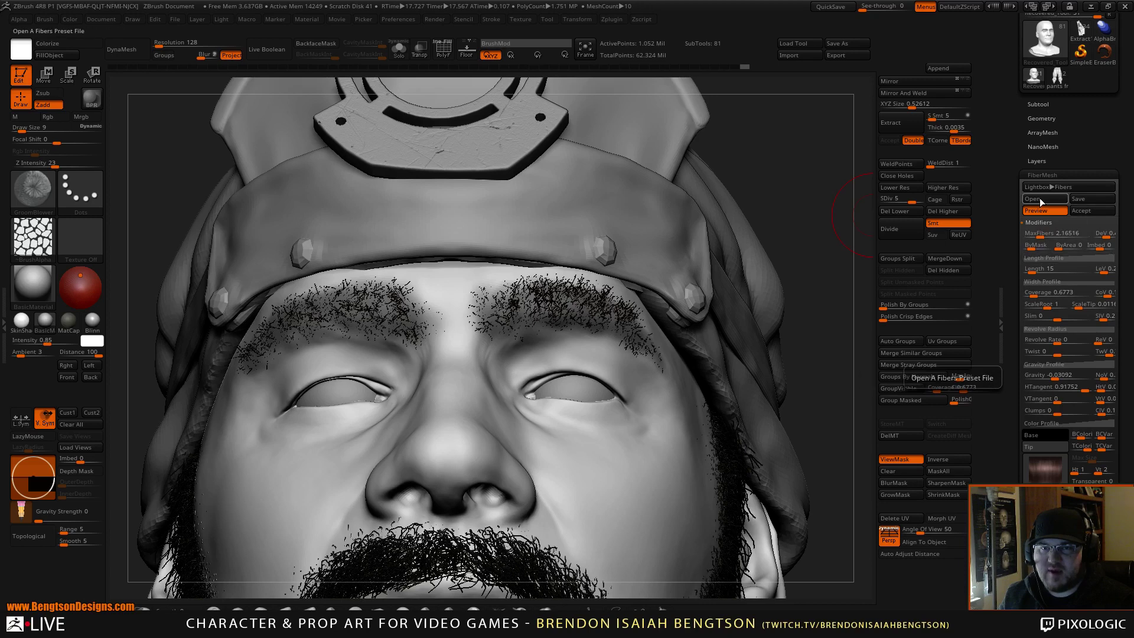
{"action": "left_click", "coordinate": [1090, 210]}
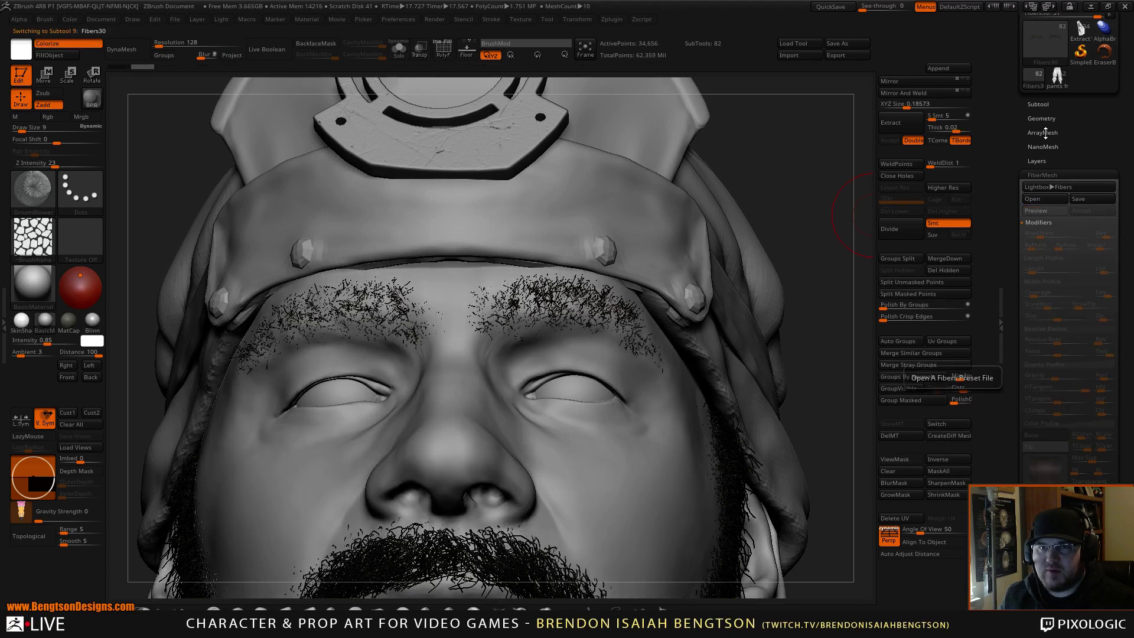
{"action": "left_click", "coordinate": [1037, 104]}
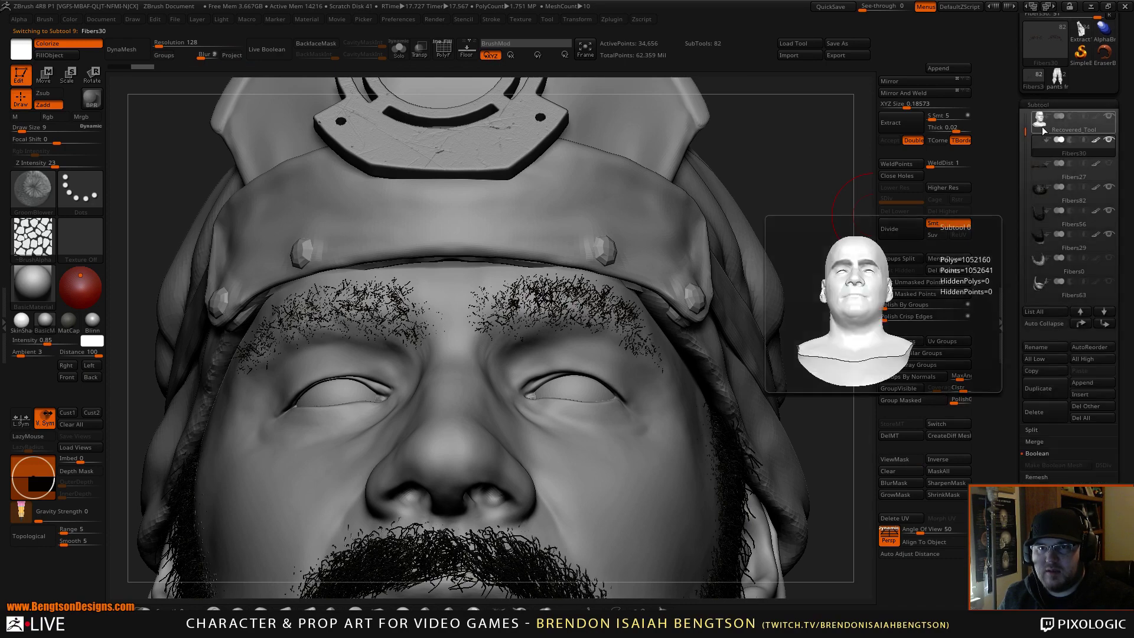
Step: Comb the new fibers of the character's left eyebrow outward with GroomBlower strokes
{"action": "left_click_drag", "start_coordinate": [818, 179], "coordinate": [749, 215]}
{"action": "mouse_move", "coordinate": [495, 318]}
{"action": "left_mouse_down"}
{"action": "mouse_move", "coordinate": [560, 299]}
{"action": "mouse_move", "coordinate": [653, 329]}
{"action": "left_mouse_up"}
{"action": "left_click_drag", "start_coordinate": [217, 466], "coordinate": [155, 463]}
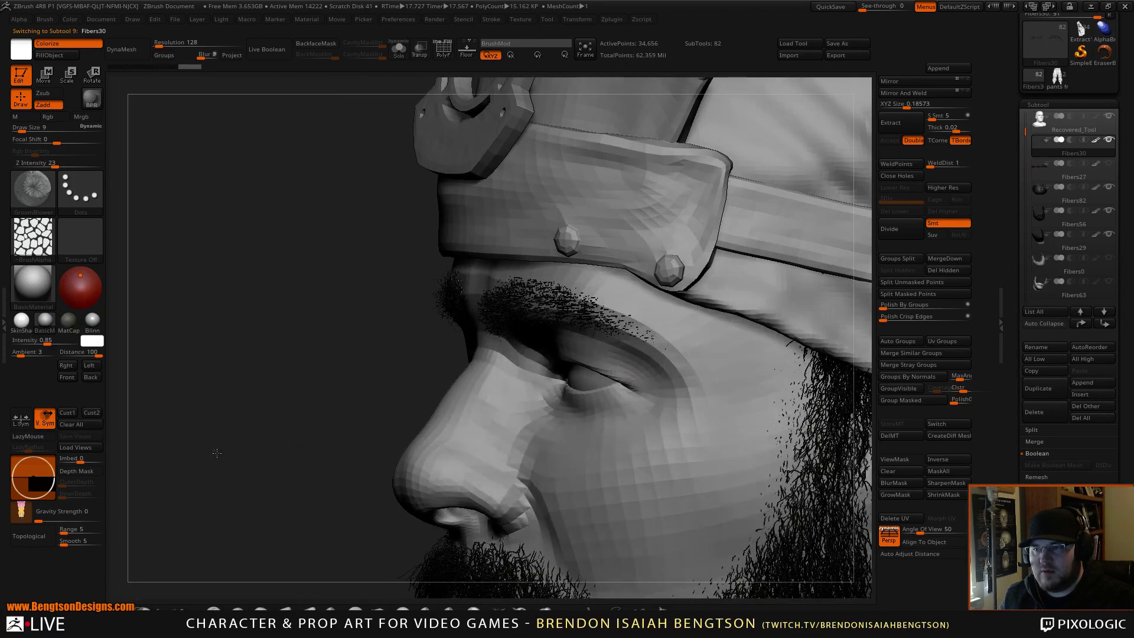
{"action": "mouse_move", "coordinate": [495, 313]}
{"action": "left_mouse_down"}
{"action": "mouse_move", "coordinate": [579, 304]}
{"action": "mouse_move", "coordinate": [627, 317]}
{"action": "left_mouse_up"}
{"action": "mouse_move", "coordinate": [292, 395]}
{"action": "left_mouse_down"}
{"action": "mouse_move", "coordinate": [346, 374]}
{"action": "mouse_move", "coordinate": [408, 398]}
{"action": "left_mouse_up"}
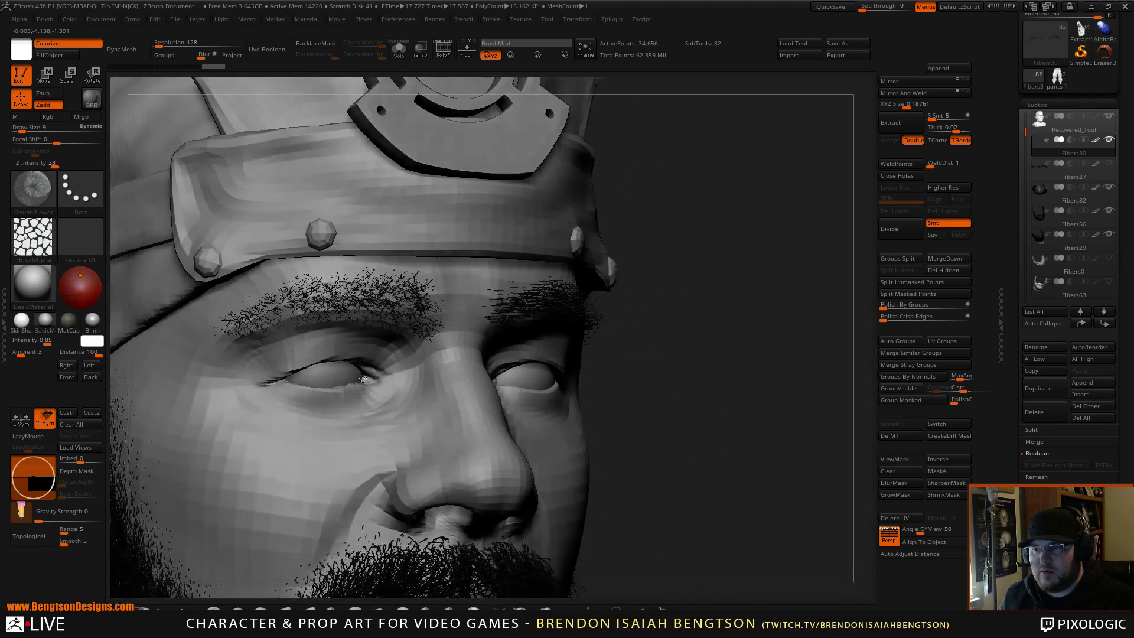
Step: Render the head with BPR and examine the combed left eyebrow against the beard from below
{"action": "left_click", "coordinate": [91, 100]}
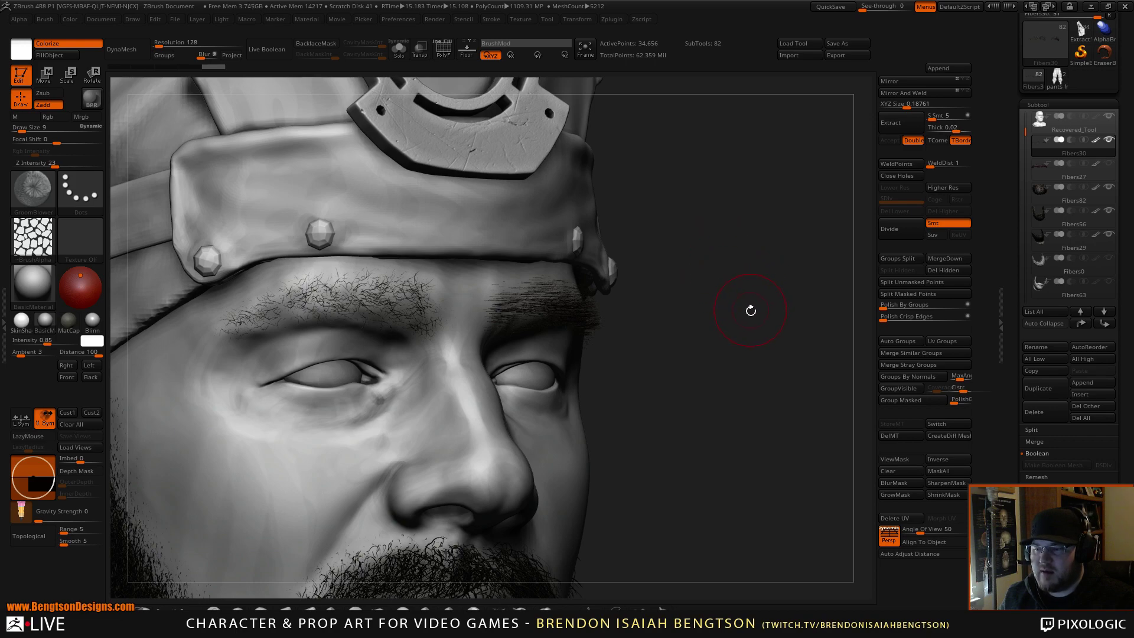
{"action": "left_click_drag", "start_coordinate": [752, 432], "coordinate": [775, 225], "text": "alt"}
{"action": "left_click_drag", "start_coordinate": [745, 268], "coordinate": [703, 491]}
{"action": "left_click_drag", "start_coordinate": [767, 332], "coordinate": [706, 263]}
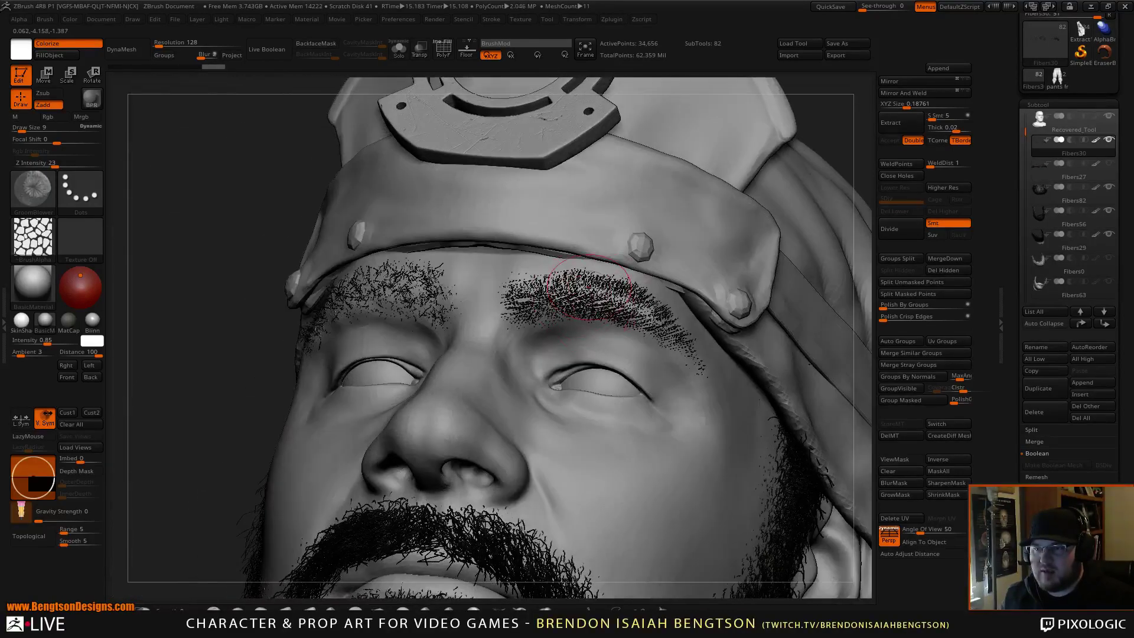
{"action": "left_click_drag", "start_coordinate": [709, 319], "coordinate": [709, 364], "text": "alt"}
Step: Switch to the GroomHairLong brush for the eyebrow fibers
{"action": "key", "text": "b"}
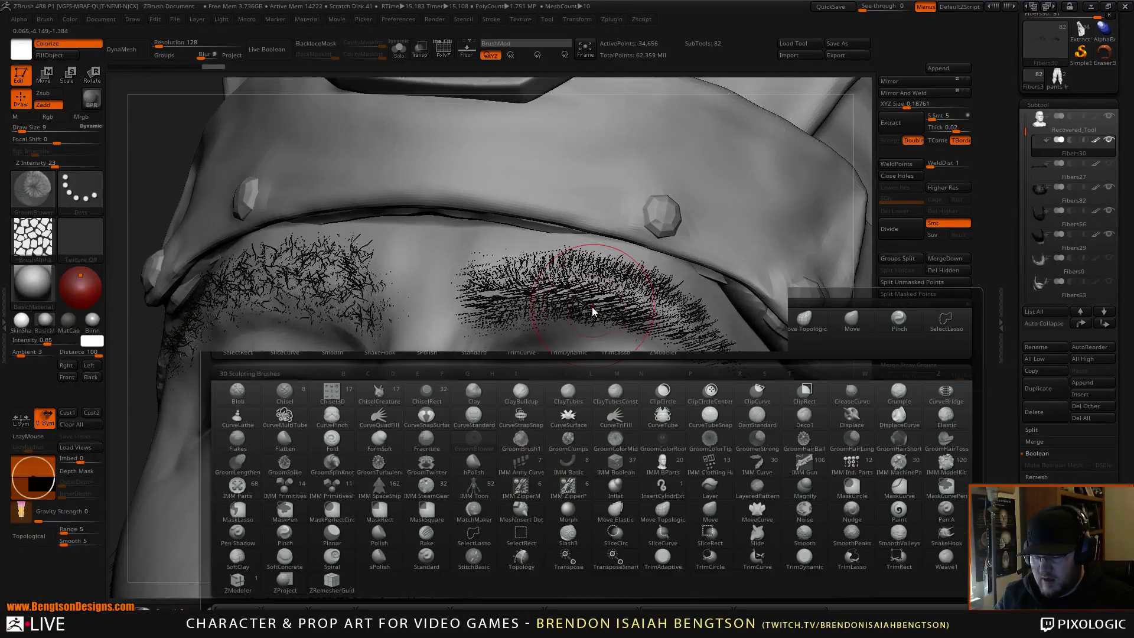
{"action": "key", "text": "m"}
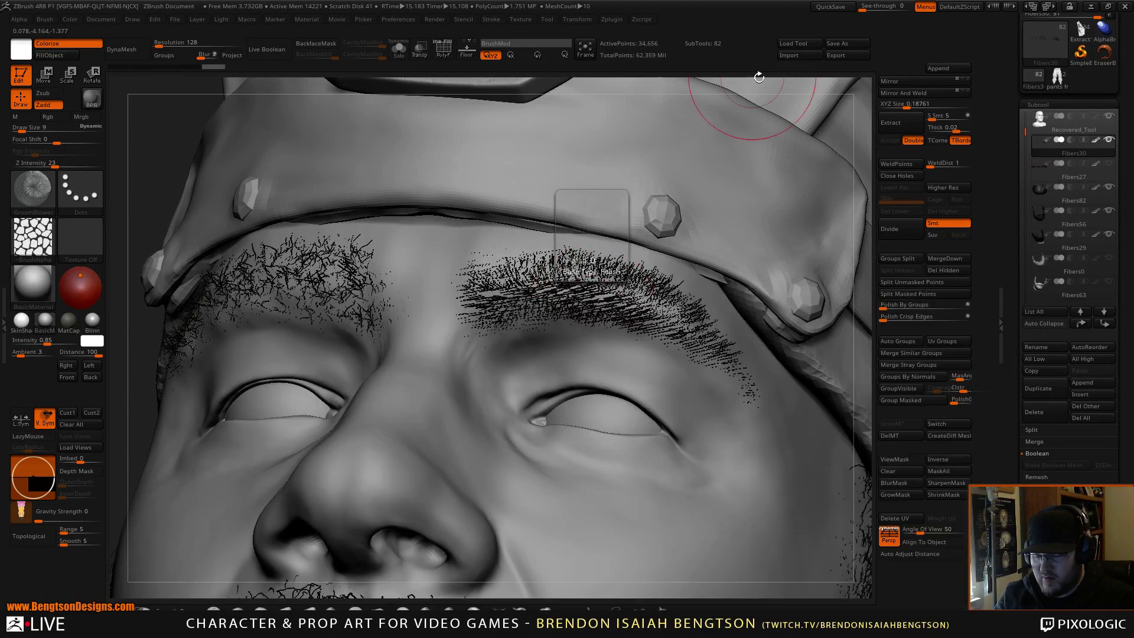
{"action": "key", "text": "F1"}
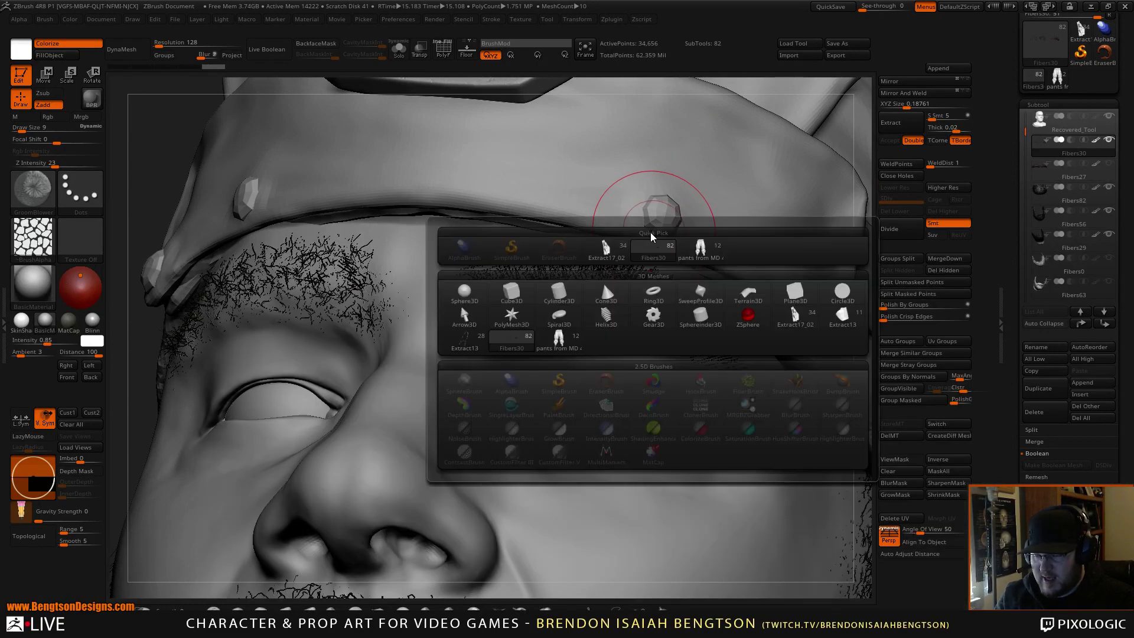
{"action": "key", "text": "b"}
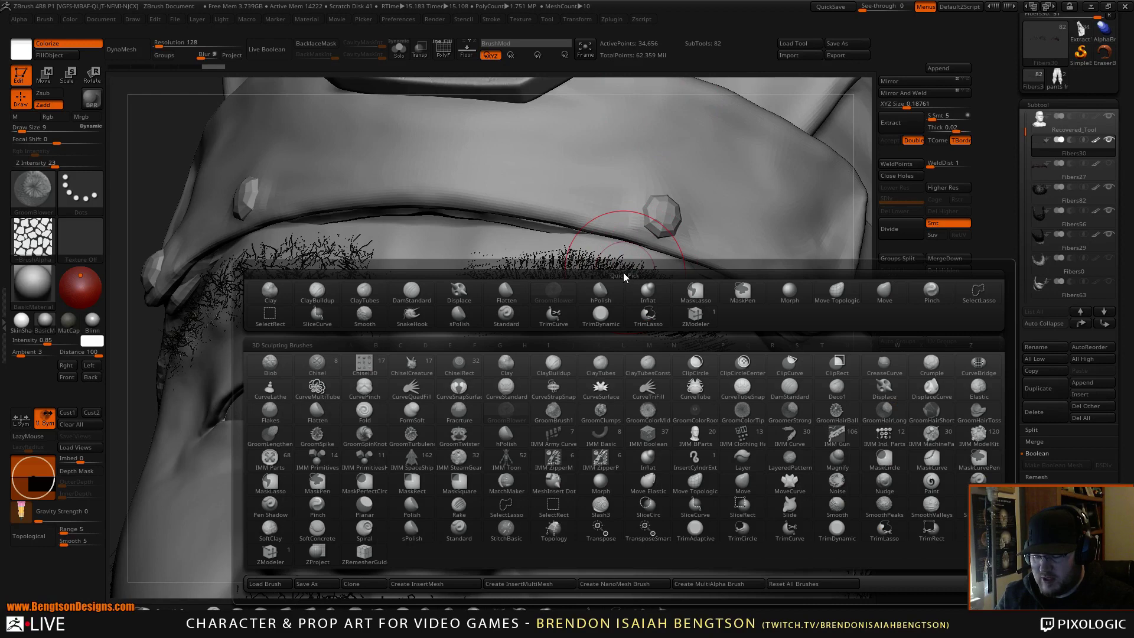
{"action": "key", "text": "g"}
{"action": "key", "text": "b"}
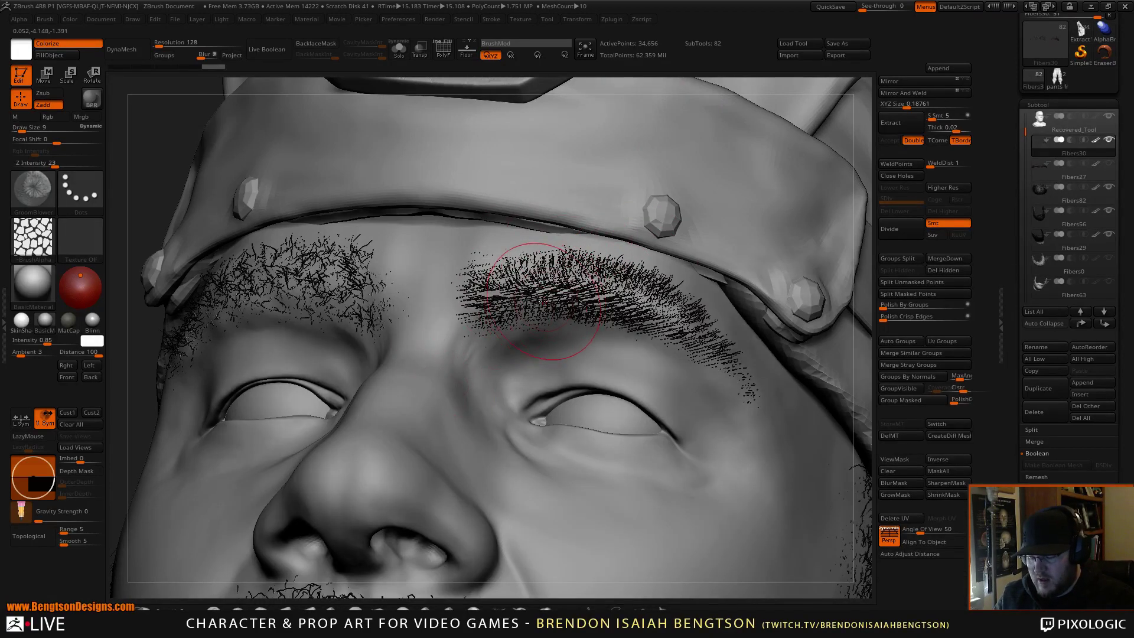
{"action": "key", "text": "b"}
{"action": "key", "text": "g"}
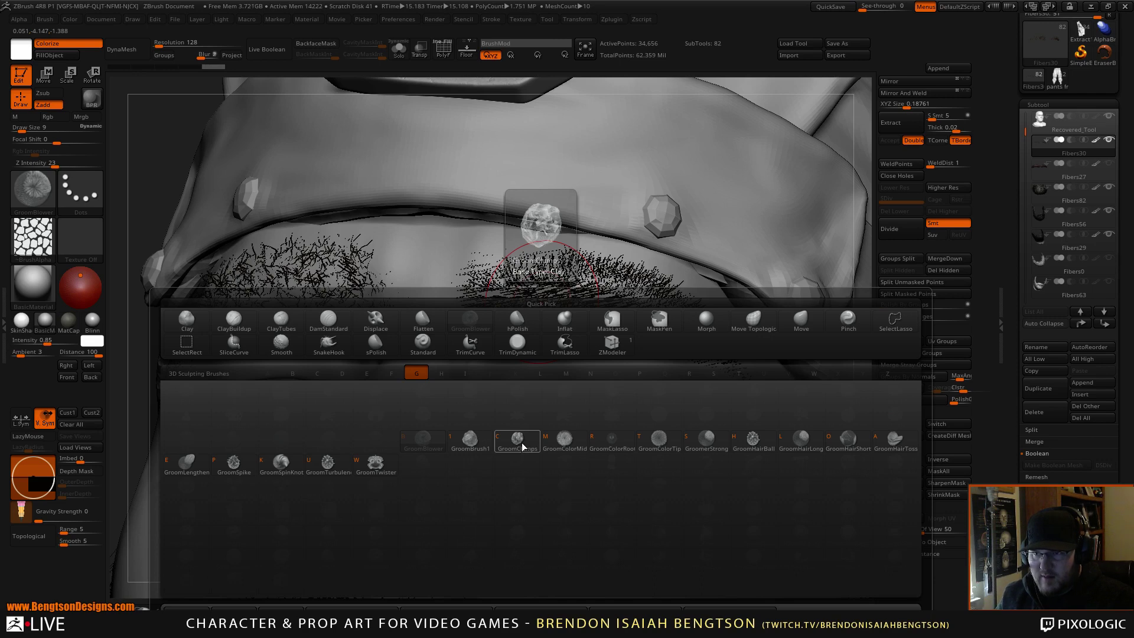
{"action": "left_click", "coordinate": [801, 443]}
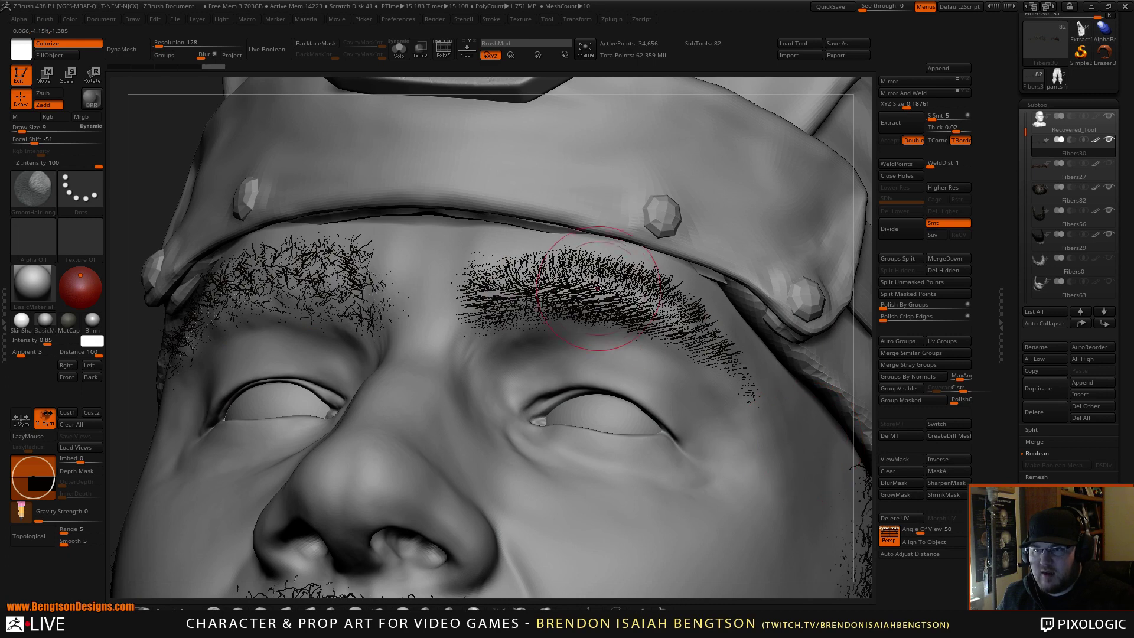
Step: Set the grooming brush's Draw Size to 4 and Z Intensity to 17, and undo the test stroke on the left eyebrow
{"action": "left_click_drag", "start_coordinate": [608, 287], "coordinate": [615, 288]}
{"action": "key", "text": "space"}
{"action": "left_click", "coordinate": [624, 289]}
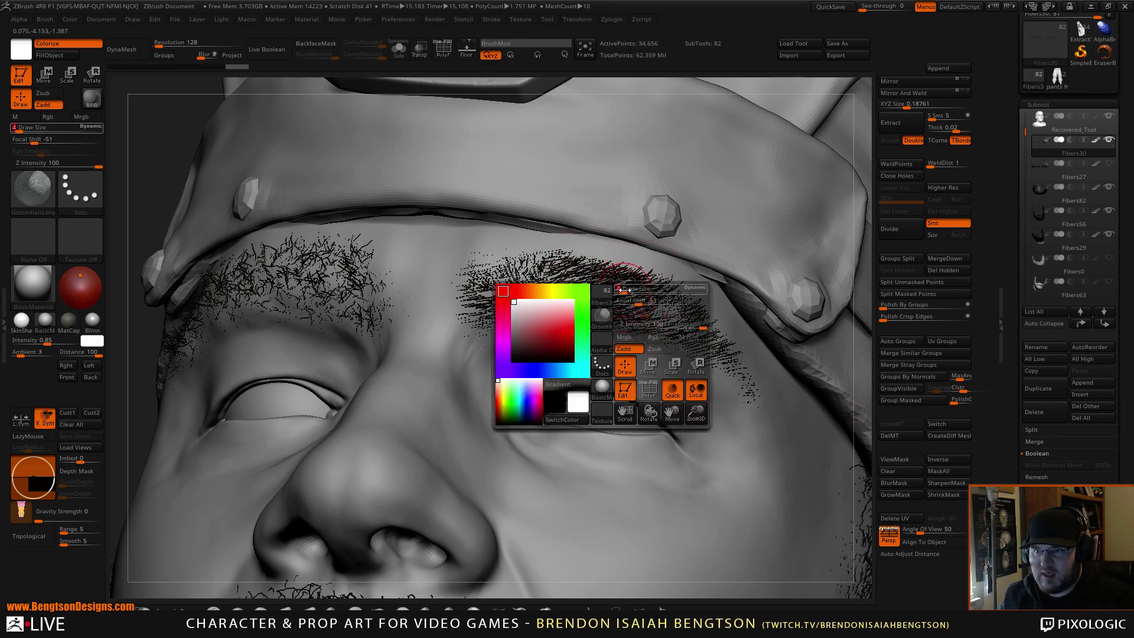
{"action": "left_click", "coordinate": [661, 324]}
{"action": "mouse_move", "coordinate": [654, 326]}
{"action": "left_mouse_down"}
{"action": "mouse_move", "coordinate": [671, 300]}
{"action": "mouse_move", "coordinate": [628, 272]}
{"action": "left_mouse_up"}
{"action": "key", "text": "ctrl+z"}
Step: Groom the upper edge and inner part of the left eyebrow with short GroomHairLong strokes from several angles
{"action": "mouse_move", "coordinate": [685, 278]}
{"action": "right_mouse_down"}
{"action": "mouse_move", "coordinate": [600, 221]}
{"action": "mouse_move", "coordinate": [630, 228]}
{"action": "mouse_move", "coordinate": [604, 263]}
{"action": "right_mouse_up"}
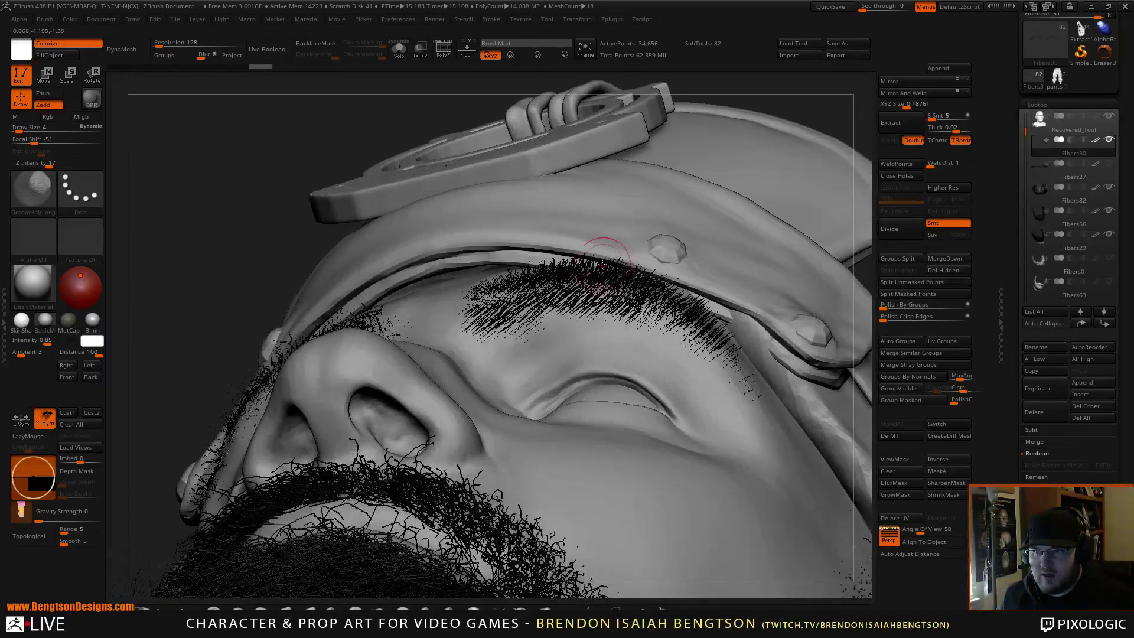
{"action": "left_click_drag", "start_coordinate": [602, 264], "coordinate": [596, 272]}
{"action": "right_click_drag", "start_coordinate": [613, 275], "coordinate": [558, 319]}
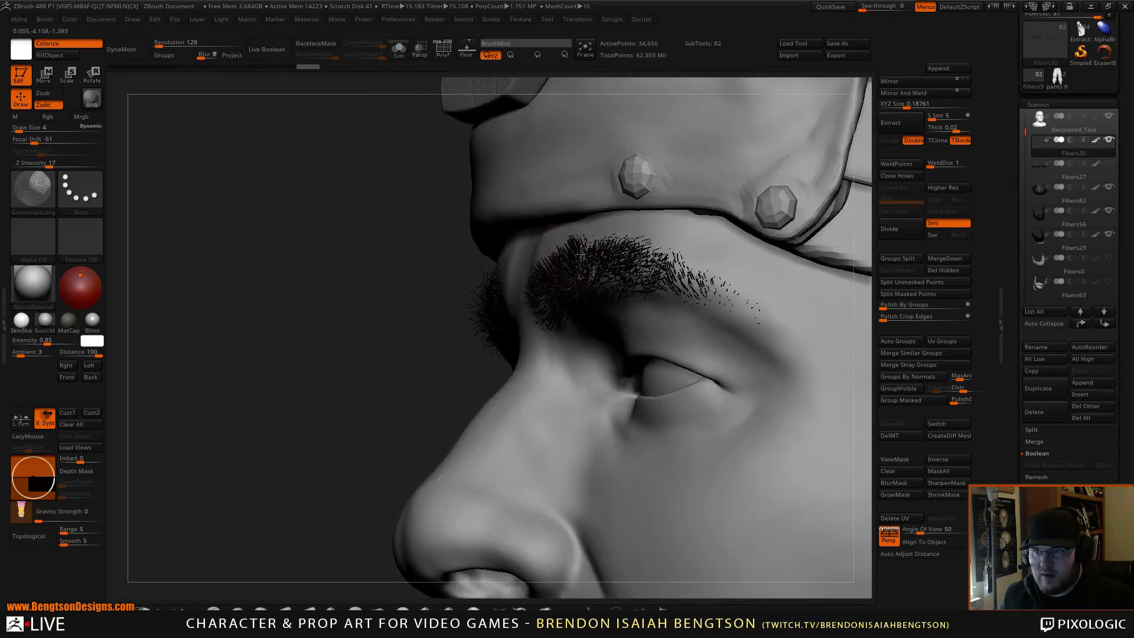
{"action": "left_click_drag", "start_coordinate": [622, 252], "coordinate": [628, 246]}
{"action": "left_click_drag", "start_coordinate": [604, 261], "coordinate": [571, 236]}
{"action": "mouse_move", "coordinate": [546, 262]}
{"action": "right_mouse_down"}
{"action": "mouse_move", "coordinate": [583, 259]}
{"action": "mouse_move", "coordinate": [576, 229]}
{"action": "right_mouse_up"}
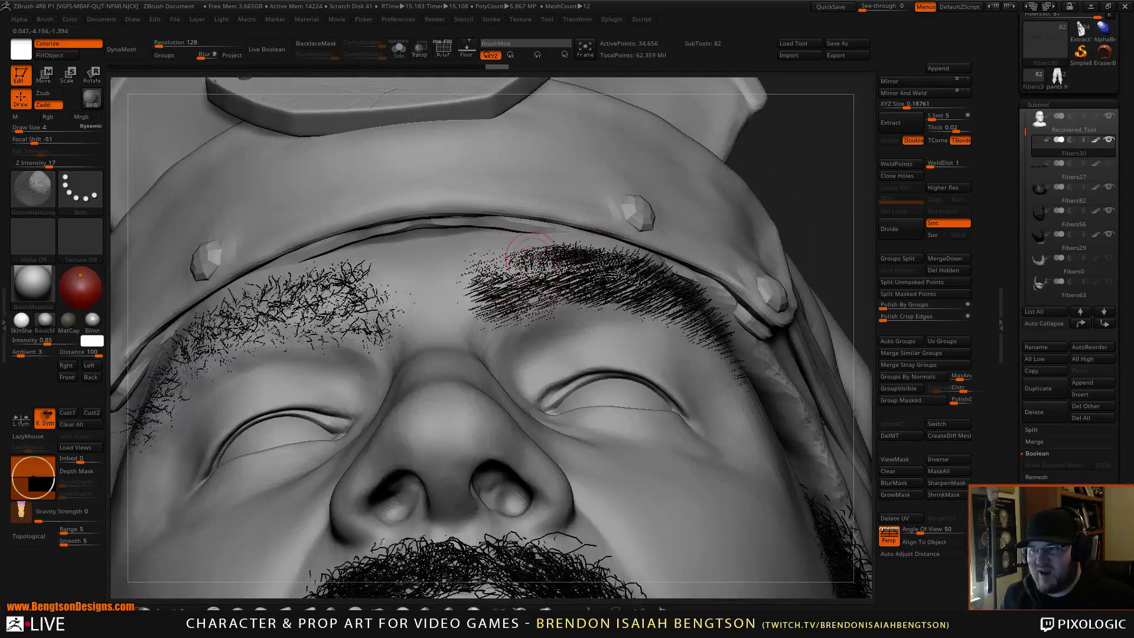
{"action": "right_click_drag", "start_coordinate": [612, 287], "coordinate": [596, 319]}
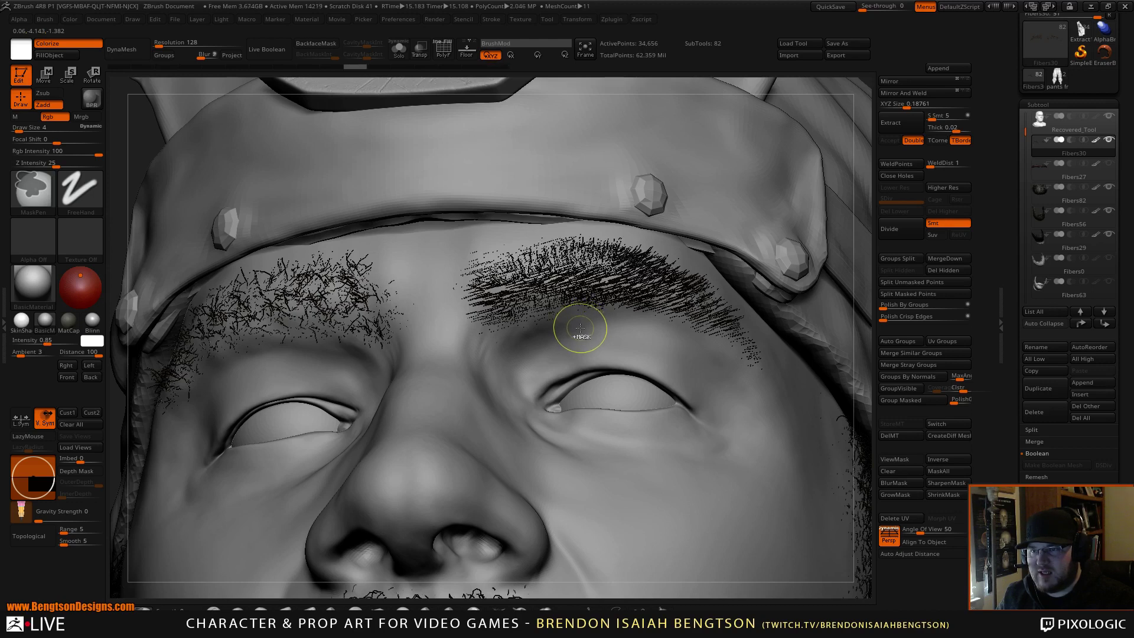
Step: Undo all grooming strokes on the new left eyebrow fibers
{"action": "key", "text": "ctrl+z"}
{"action": "key", "text": "ctrl+z"}
{"action": "key", "text": "ctrl+z"}
{"action": "key", "text": "ctrl+z"}
{"action": "key", "text": "ctrl+z"}
{"action": "key", "text": "ctrl+z"}
{"action": "key", "text": "ctrl+z"}
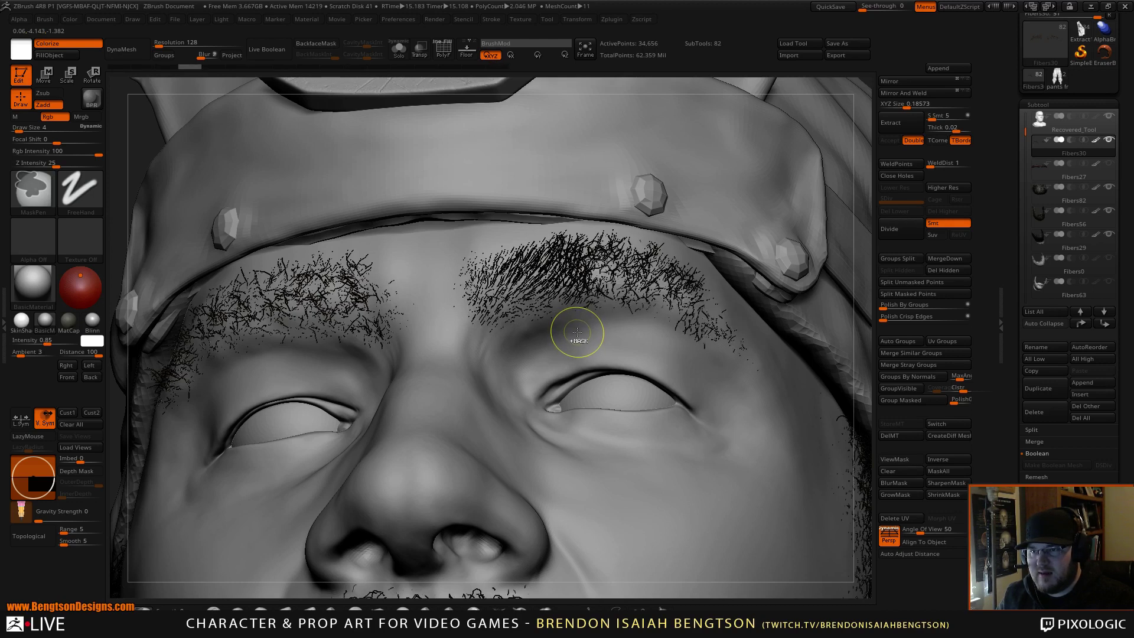
{"action": "key", "text": "ctrl+z"}
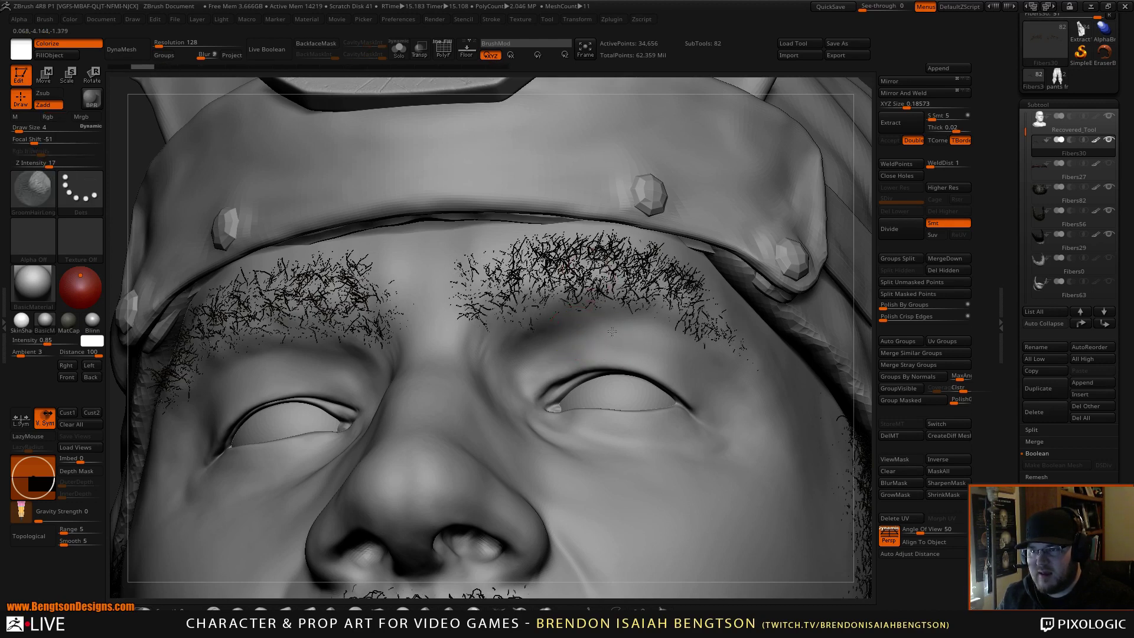
Step: Switch to the Move brush and reshape the hairs along the upper inner part of the left eyebrow
{"action": "mouse_move", "coordinate": [594, 342]}
{"action": "right_mouse_down"}
{"action": "mouse_move", "coordinate": [592, 272]}
{"action": "mouse_move", "coordinate": [606, 300]}
{"action": "right_mouse_up"}
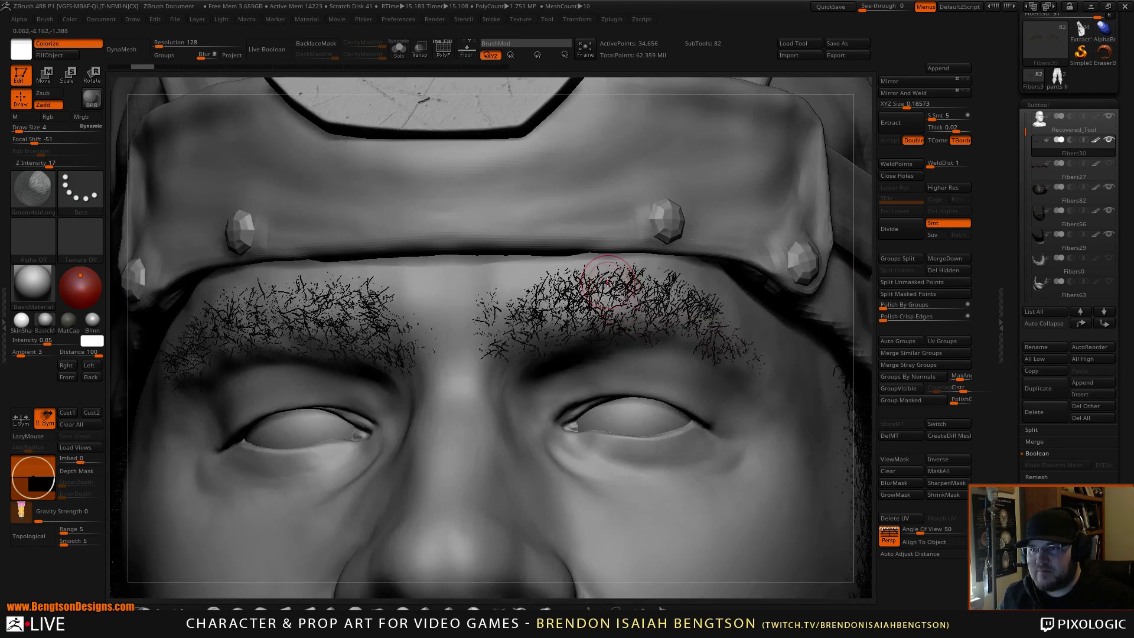
{"action": "left_click", "coordinate": [285, 607]}
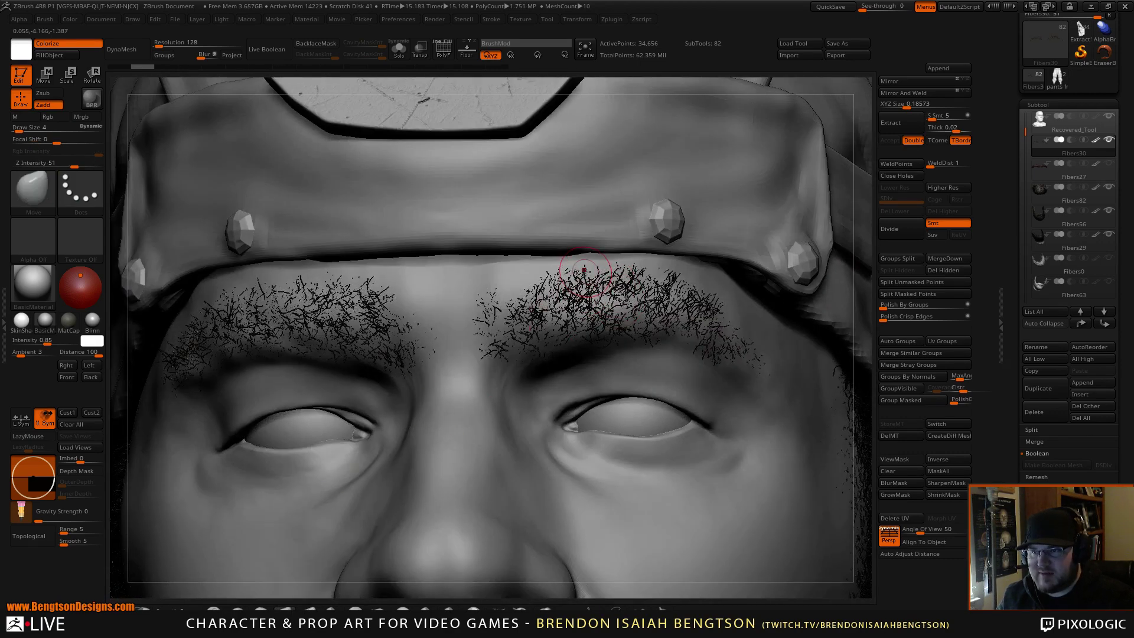
{"action": "mouse_move", "coordinate": [584, 271]}
{"action": "left_mouse_down"}
{"action": "mouse_move", "coordinate": [553, 271]}
{"action": "mouse_move", "coordinate": [633, 267]}
{"action": "mouse_move", "coordinate": [610, 285]}
{"action": "left_mouse_up"}
{"action": "mouse_move", "coordinate": [610, 287]}
{"action": "left_mouse_down"}
{"action": "mouse_move", "coordinate": [622, 277]}
{"action": "mouse_move", "coordinate": [612, 286]}
{"action": "left_mouse_up"}
{"action": "mouse_move", "coordinate": [609, 293]}
{"action": "left_mouse_down"}
{"action": "mouse_move", "coordinate": [620, 277]}
{"action": "mouse_move", "coordinate": [579, 273]}
{"action": "left_mouse_up"}
{"action": "mouse_move", "coordinate": [584, 280]}
{"action": "left_mouse_down"}
{"action": "mouse_move", "coordinate": [591, 268]}
{"action": "mouse_move", "coordinate": [551, 278]}
{"action": "mouse_move", "coordinate": [553, 298]}
{"action": "mouse_move", "coordinate": [545, 288]}
{"action": "mouse_move", "coordinate": [495, 296]}
{"action": "left_mouse_up"}
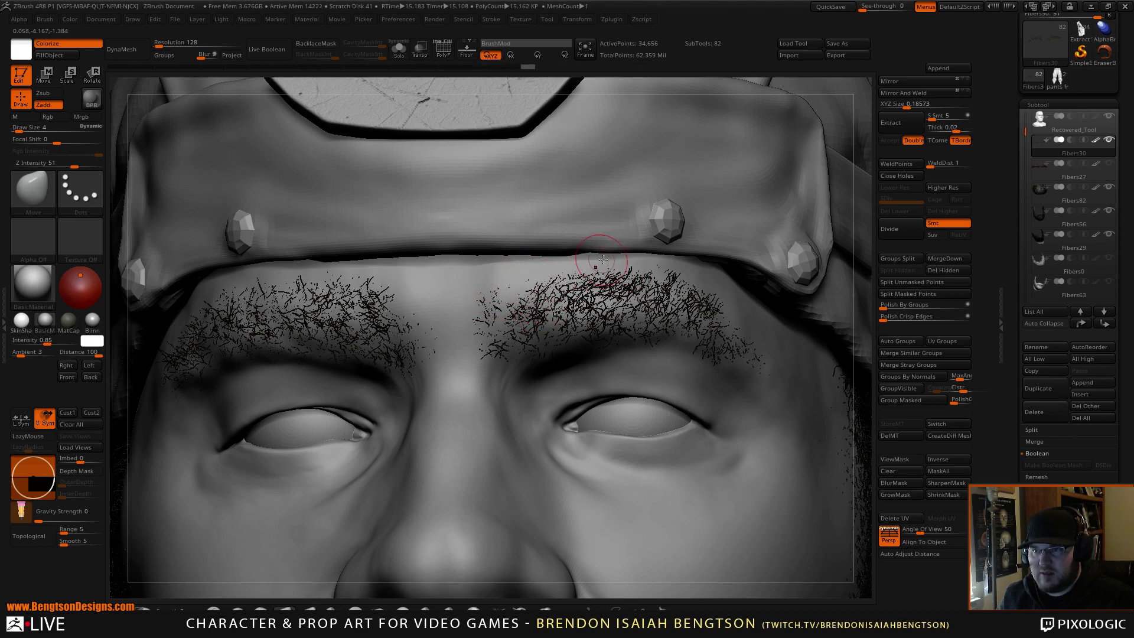
Step: Push the hairs along the left eyebrow's upper edge and outer arch into place, including from a low angle
{"action": "mouse_move", "coordinate": [628, 276]}
{"action": "left_mouse_down"}
{"action": "mouse_move", "coordinate": [677, 262]}
{"action": "mouse_move", "coordinate": [699, 282]}
{"action": "left_mouse_up"}
{"action": "mouse_move", "coordinate": [702, 303]}
{"action": "left_mouse_down"}
{"action": "mouse_move", "coordinate": [691, 277]}
{"action": "mouse_move", "coordinate": [702, 286]}
{"action": "left_mouse_up"}
{"action": "left_click_drag", "start_coordinate": [714, 312], "coordinate": [718, 304]}
{"action": "left_click_drag", "start_coordinate": [612, 303], "coordinate": [628, 280]}
{"action": "mouse_move", "coordinate": [627, 281]}
{"action": "right_mouse_down"}
{"action": "mouse_move", "coordinate": [623, 217]}
{"action": "mouse_move", "coordinate": [571, 198]}
{"action": "right_mouse_up"}
{"action": "left_click_drag", "start_coordinate": [612, 293], "coordinate": [624, 274]}
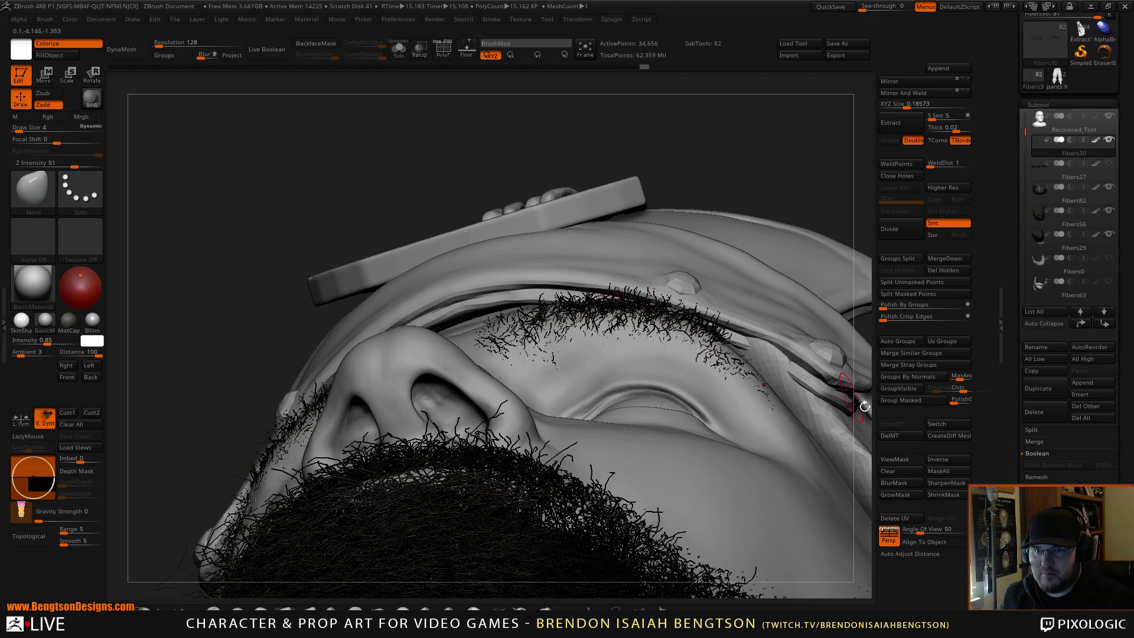
{"action": "left_click_drag", "start_coordinate": [790, 149], "coordinate": [801, 165]}
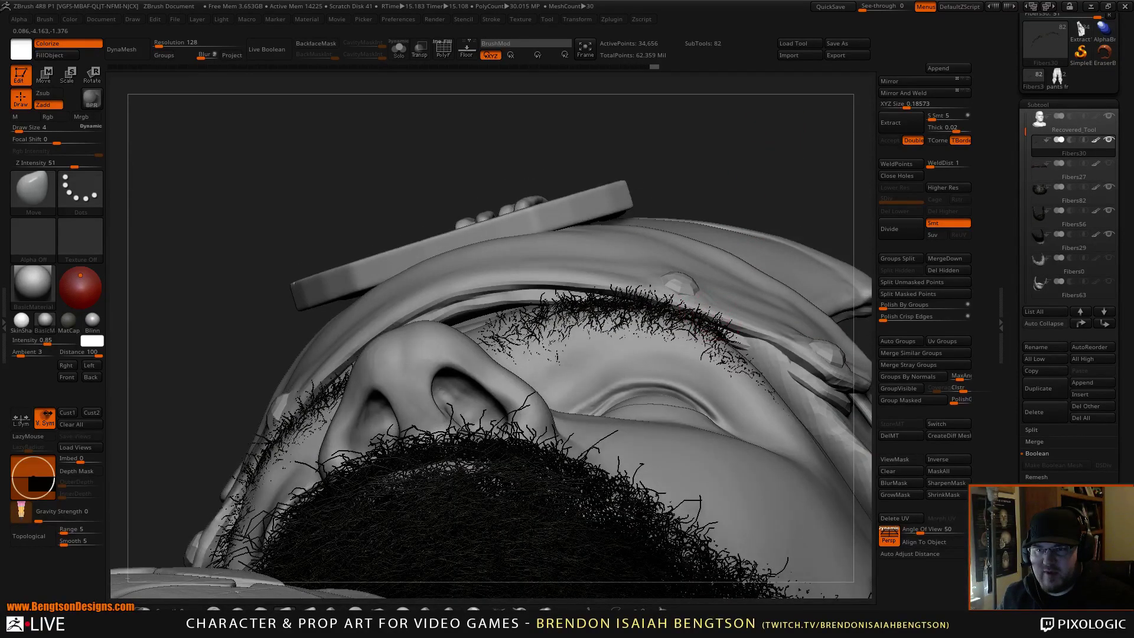
{"action": "left_click_drag", "start_coordinate": [718, 316], "coordinate": [727, 320]}
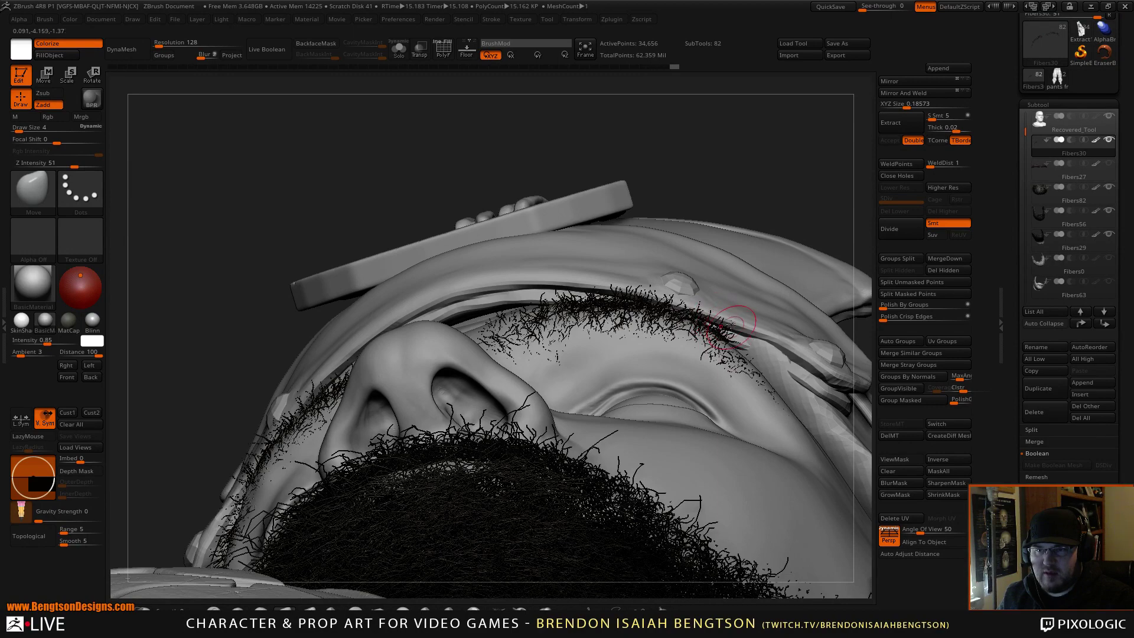
{"action": "mouse_move", "coordinate": [746, 155]}
{"action": "left_mouse_down"}
{"action": "mouse_move", "coordinate": [724, 251]}
{"action": "mouse_move", "coordinate": [686, 322]}
{"action": "left_mouse_up"}
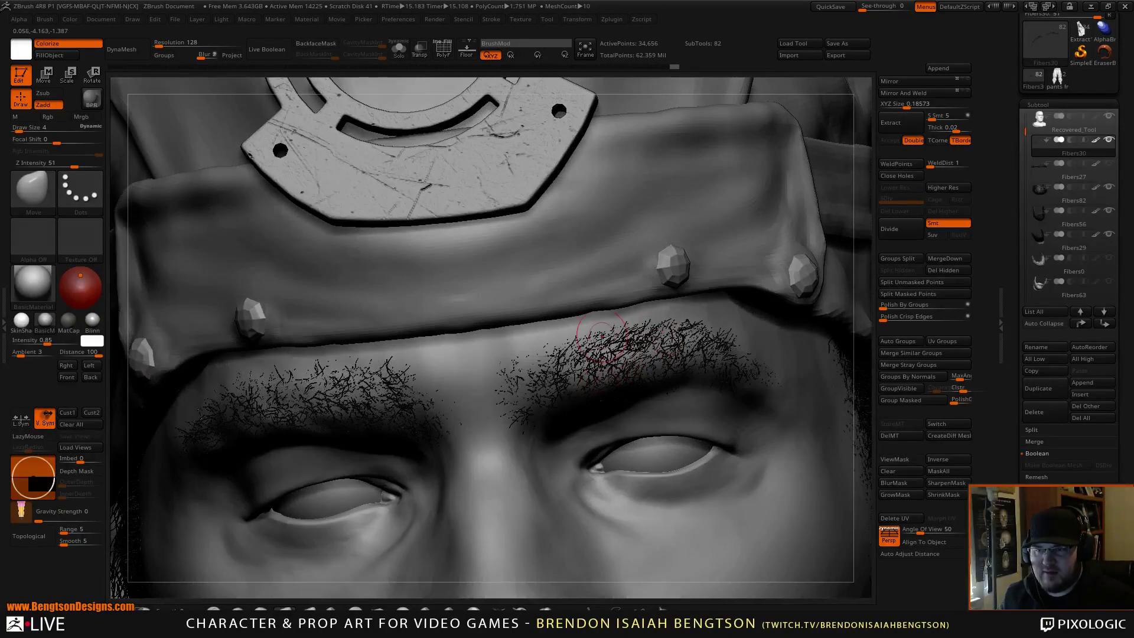
Step: Adjust the hairs along the lower edge and middle of the left eyebrow with the Move brush
{"action": "left_click_drag", "start_coordinate": [598, 322], "coordinate": [586, 242]}
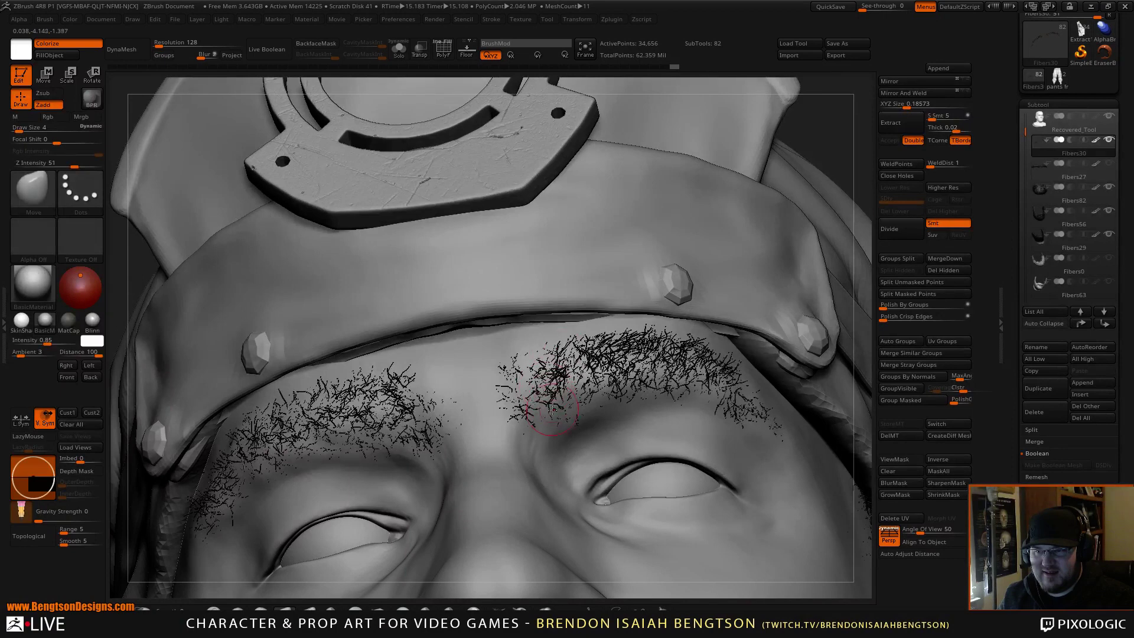
{"action": "mouse_move", "coordinate": [574, 417]}
{"action": "left_mouse_down"}
{"action": "mouse_move", "coordinate": [588, 349]}
{"action": "mouse_move", "coordinate": [579, 342]}
{"action": "mouse_move", "coordinate": [623, 369]}
{"action": "mouse_move", "coordinate": [620, 392]}
{"action": "mouse_move", "coordinate": [684, 392]}
{"action": "left_mouse_up"}
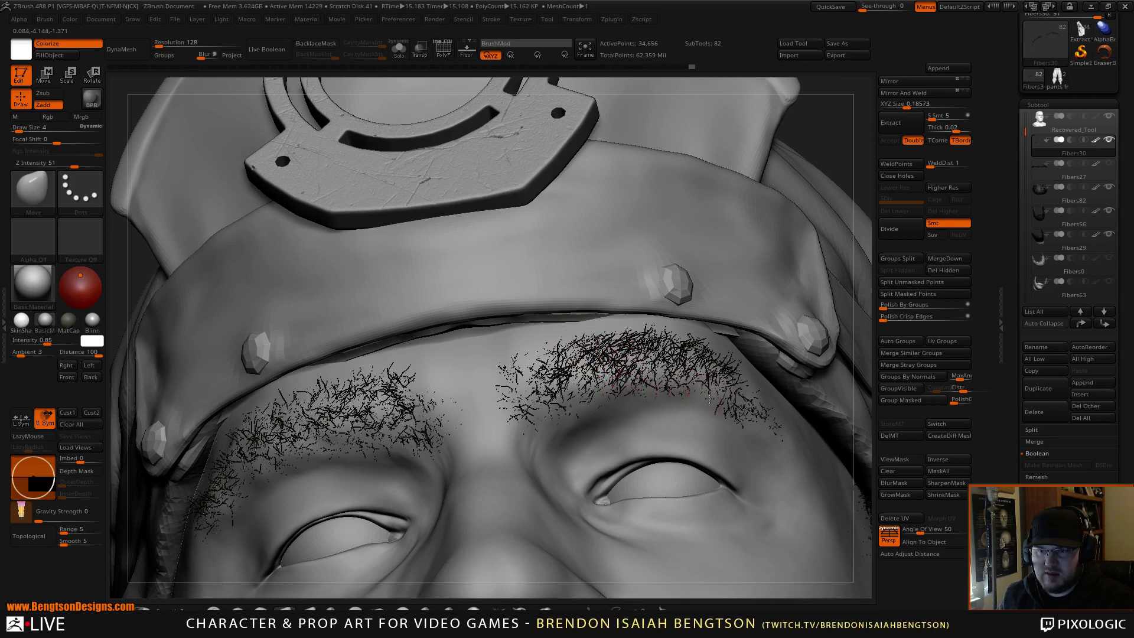
{"action": "right_click_drag", "start_coordinate": [672, 372], "coordinate": [630, 385]}
{"action": "left_click_drag", "start_coordinate": [629, 370], "coordinate": [631, 360]}
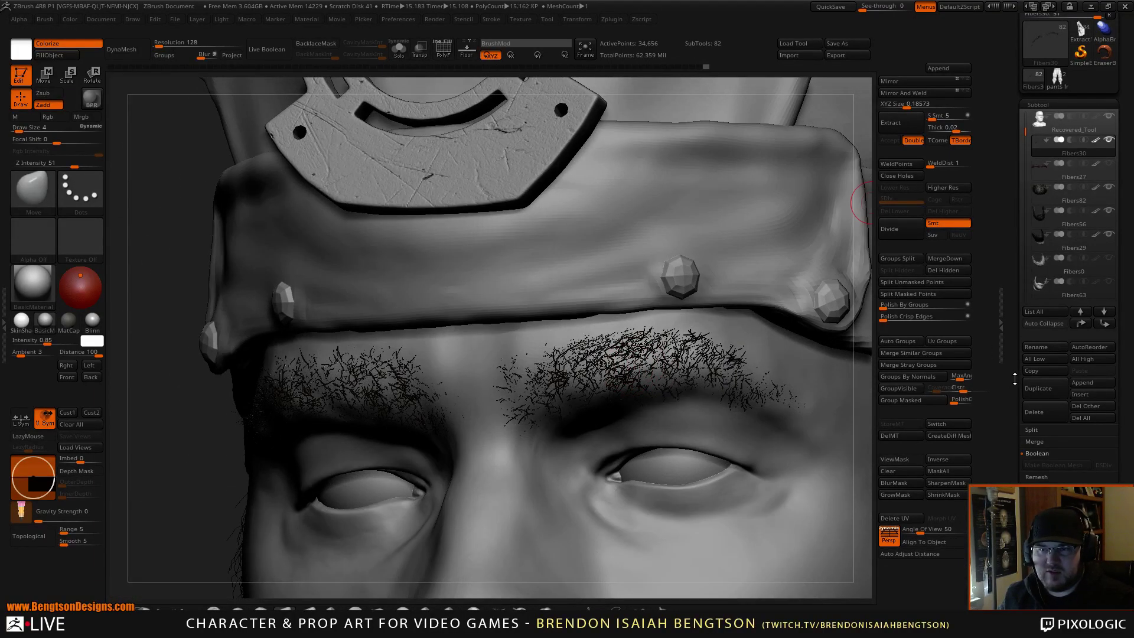
Step: Duplicate the eyebrow fiber subtool and center the transform gizmo on the copy
{"action": "left_click", "coordinate": [1035, 387]}
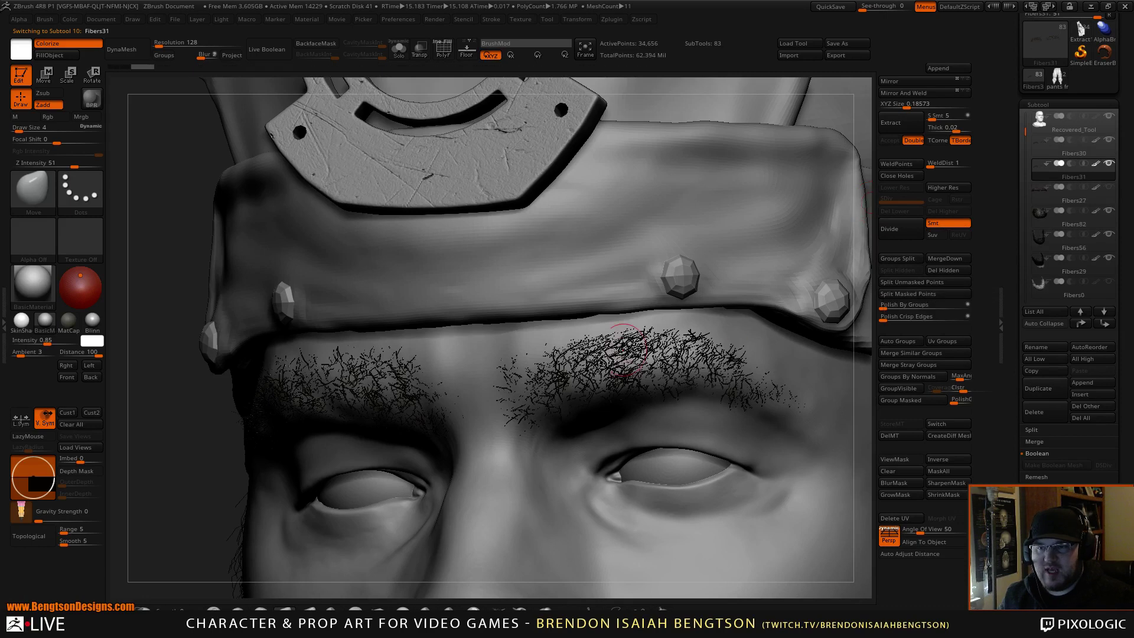
{"action": "key", "text": "w"}
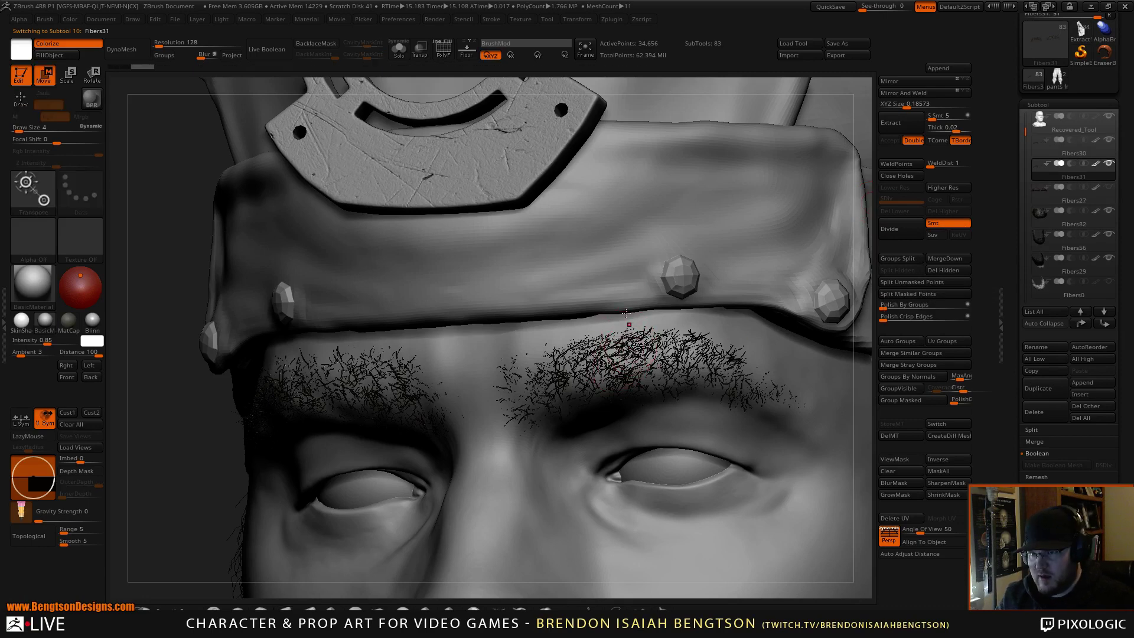
{"action": "right_click_drag", "start_coordinate": [630, 383], "coordinate": [650, 127], "text": "ctrl"}
{"action": "right_click_drag", "start_coordinate": [620, 392], "coordinate": [641, 154], "text": "alt"}
{"action": "right_click_drag", "start_coordinate": [664, 497], "coordinate": [609, 148], "text": "alt"}
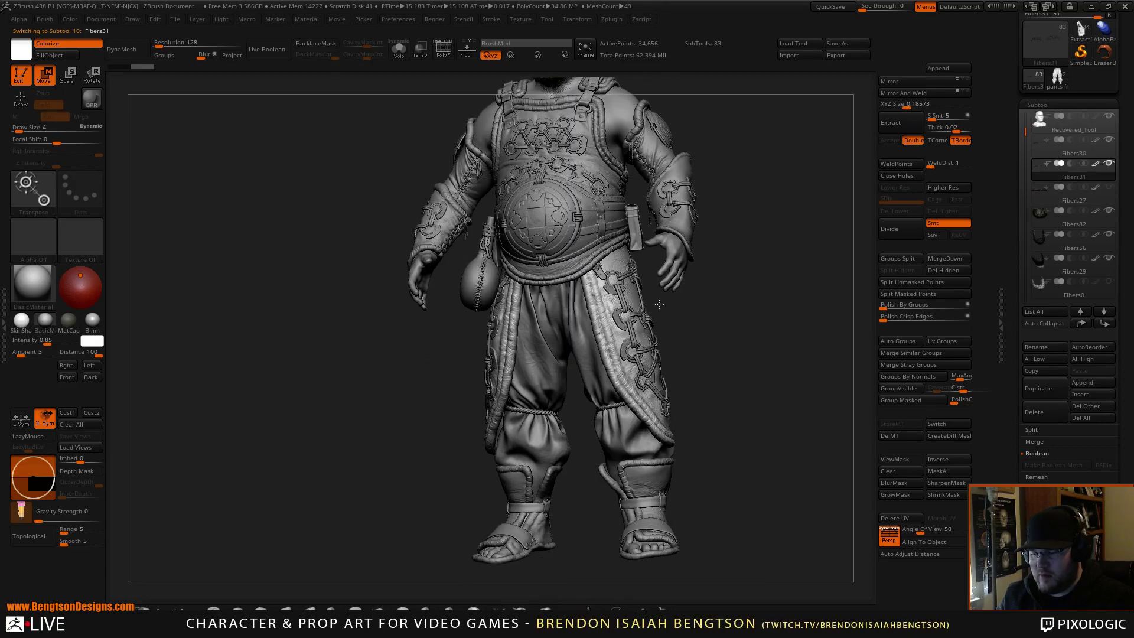
{"action": "right_click_drag", "start_coordinate": [752, 289], "coordinate": [724, 443], "text": "alt"}
{"action": "right_click_drag", "start_coordinate": [711, 285], "coordinate": [644, 271]}
{"action": "left_click", "coordinate": [1109, 188]}
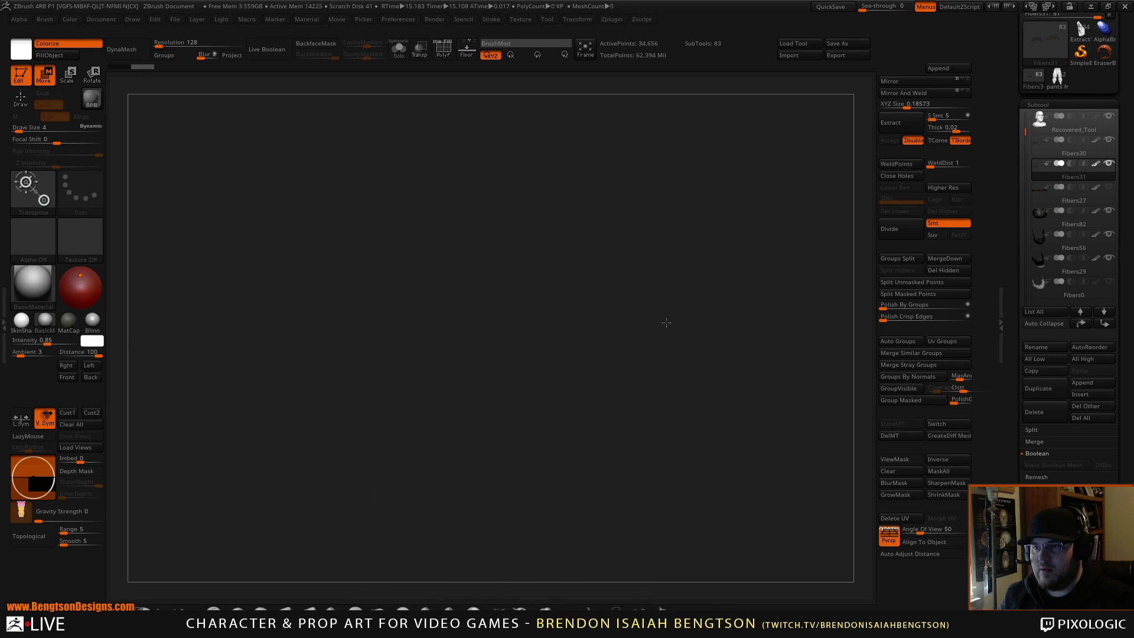
{"action": "key", "text": "f"}
{"action": "right_click_drag", "start_coordinate": [652, 378], "coordinate": [625, 271], "text": "ctrl"}
{"action": "right_click_drag", "start_coordinate": [633, 360], "coordinate": [646, 281], "text": "ctrl"}
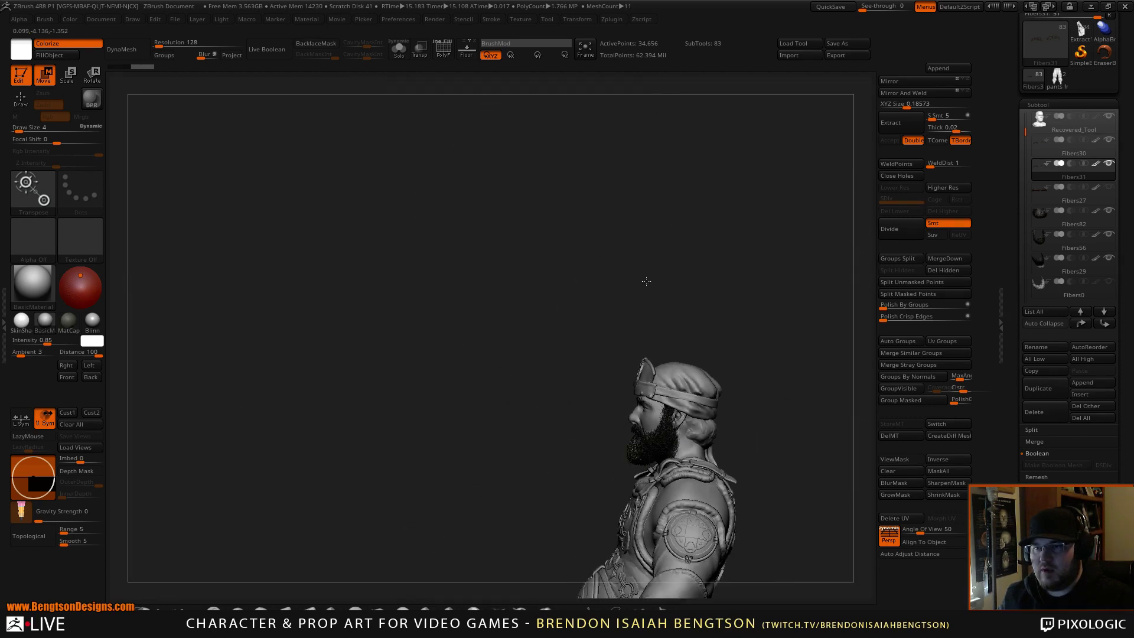
{"action": "right_click_drag", "start_coordinate": [609, 378], "coordinate": [528, 158], "text": "alt"}
{"action": "right_click_drag", "start_coordinate": [586, 261], "coordinate": [586, 258], "text": "alt"}
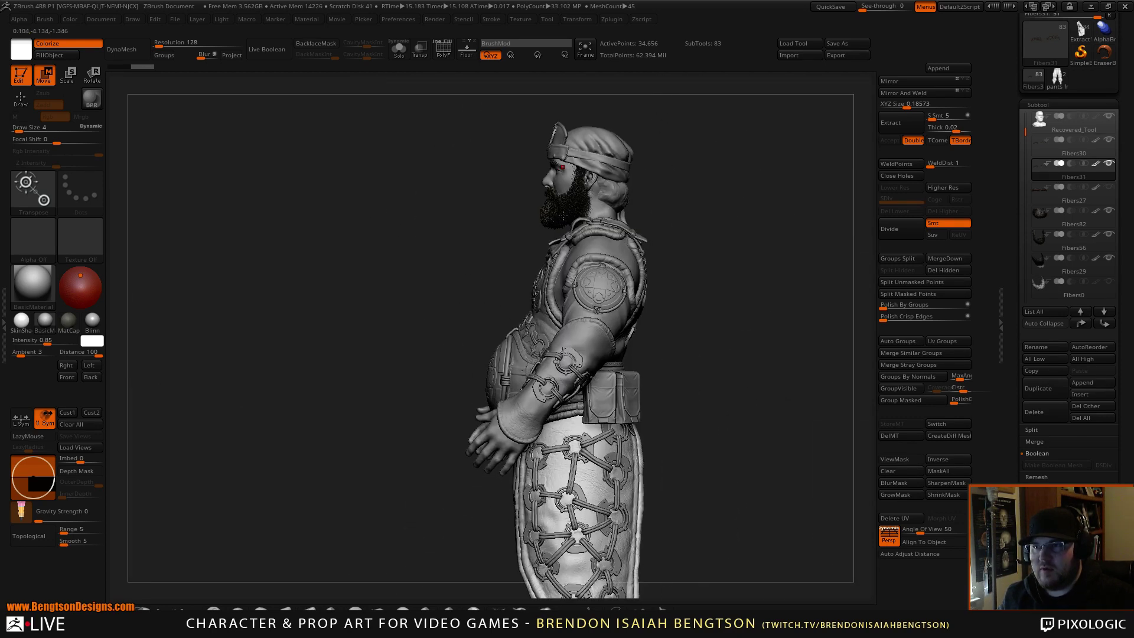
{"action": "right_click_drag", "start_coordinate": [569, 371], "coordinate": [580, 267], "text": "ctrl"}
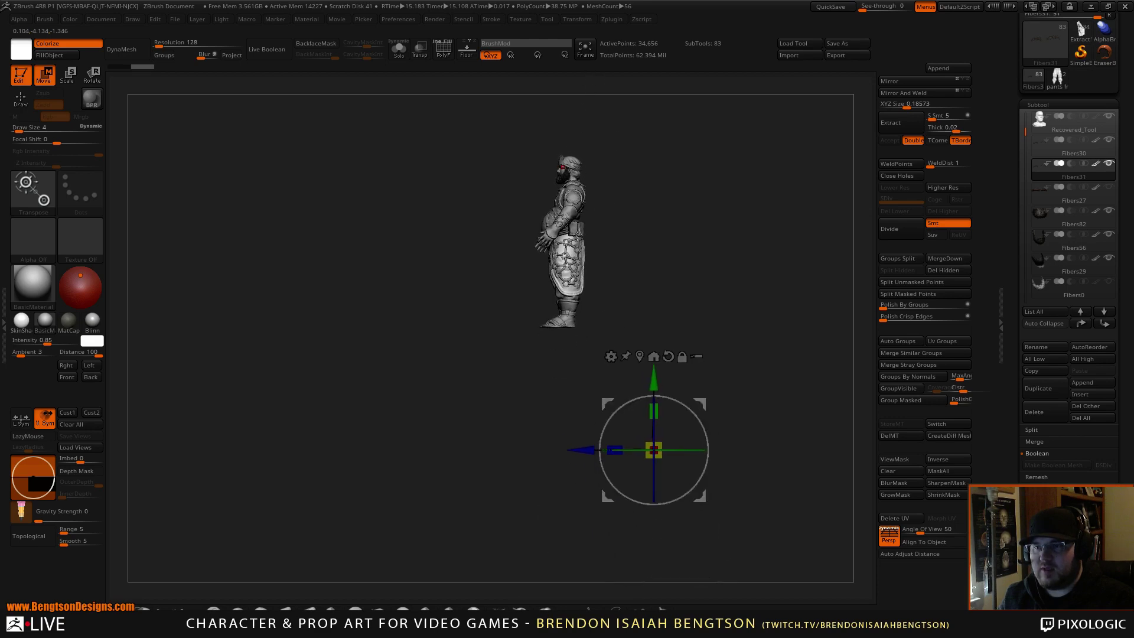
{"action": "left_click", "coordinate": [639, 356]}
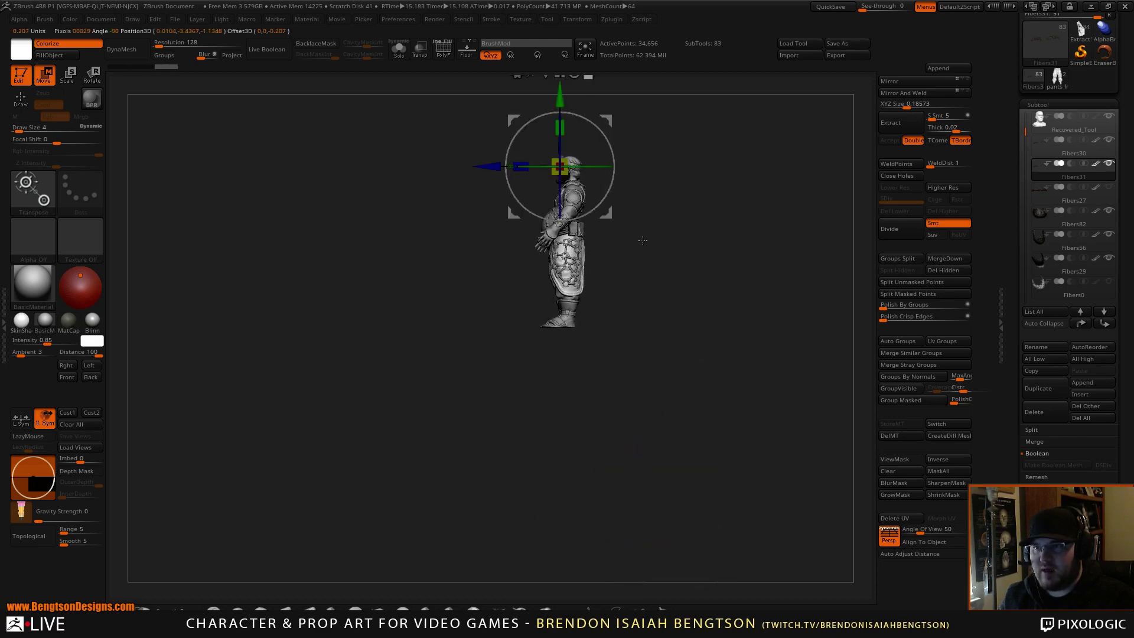
Step: Nudge the duplicated eyebrow fibers slightly upward, working from a side view of the face
{"action": "right_click_drag", "start_coordinate": [668, 216], "coordinate": [631, 276], "text": "alt"}
{"action": "right_click_drag", "start_coordinate": [648, 314], "coordinate": [706, 621], "text": "ctrl"}
{"action": "right_click_drag", "start_coordinate": [702, 293], "coordinate": [705, 602], "text": "ctrl"}
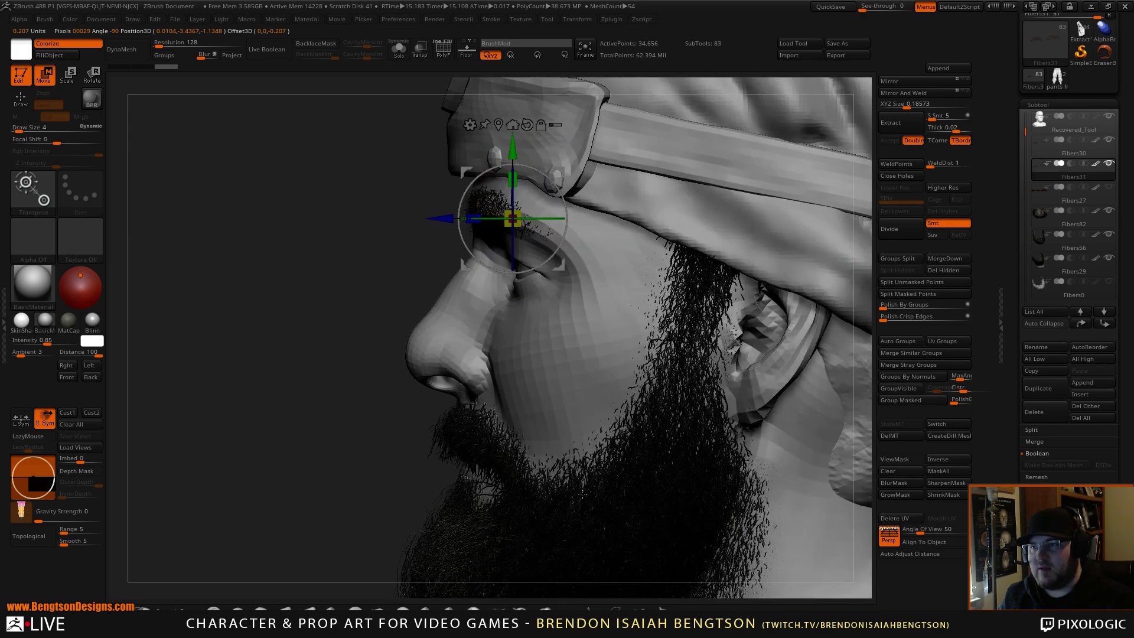
{"action": "right_click_drag", "start_coordinate": [383, 269], "coordinate": [387, 394], "text": "ctrl"}
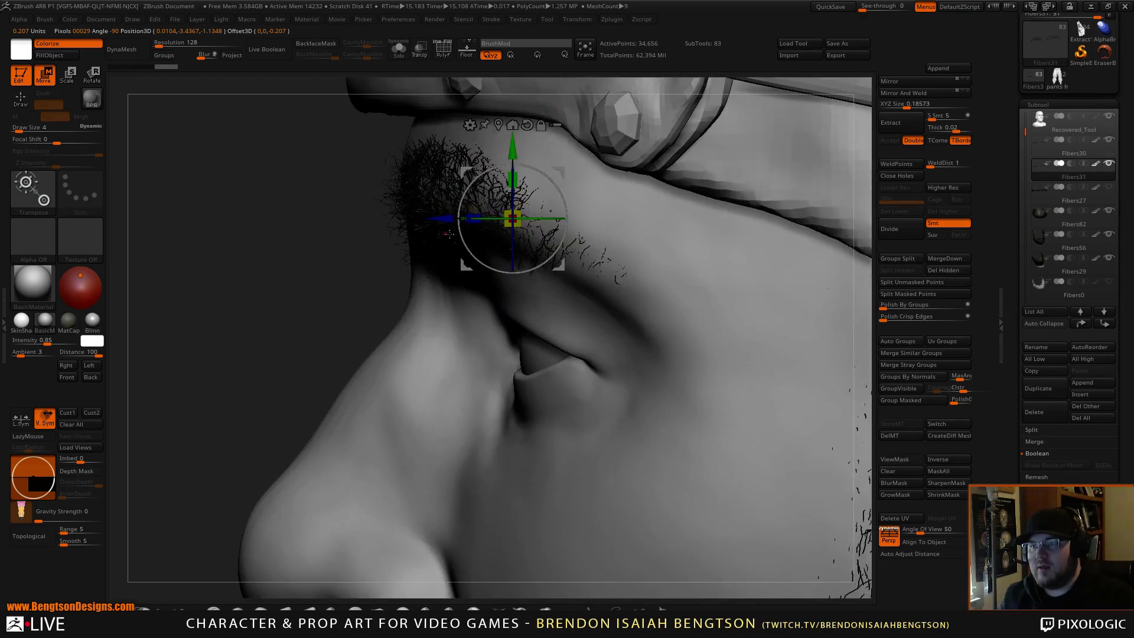
{"action": "left_click_drag", "start_coordinate": [467, 165], "coordinate": [470, 161]}
{"action": "right_click_drag", "start_coordinate": [395, 206], "coordinate": [556, 220]}
{"action": "right_click_drag", "start_coordinate": [607, 178], "coordinate": [507, 258], "text": "alt"}
Step: Return to Draw mode and move the duplicated hairs along the left eyebrow's upper edge and outer arch
{"action": "key", "text": "q"}
{"action": "mouse_move", "coordinate": [627, 227]}
{"action": "right_mouse_down"}
{"action": "mouse_move", "coordinate": [589, 245]}
{"action": "mouse_move", "coordinate": [597, 228]}
{"action": "right_mouse_up"}
{"action": "mouse_move", "coordinate": [590, 225]}
{"action": "left_mouse_down"}
{"action": "mouse_move", "coordinate": [558, 247]}
{"action": "mouse_move", "coordinate": [542, 241]}
{"action": "mouse_move", "coordinate": [560, 280]}
{"action": "mouse_move", "coordinate": [575, 273]}
{"action": "left_mouse_up"}
{"action": "left_click_drag", "start_coordinate": [623, 251], "coordinate": [604, 266]}
{"action": "mouse_move", "coordinate": [665, 230]}
{"action": "left_mouse_down"}
{"action": "mouse_move", "coordinate": [644, 246]}
{"action": "mouse_move", "coordinate": [686, 235]}
{"action": "mouse_move", "coordinate": [699, 214]}
{"action": "mouse_move", "coordinate": [729, 216]}
{"action": "left_mouse_up"}
{"action": "left_click_drag", "start_coordinate": [746, 217], "coordinate": [738, 222]}
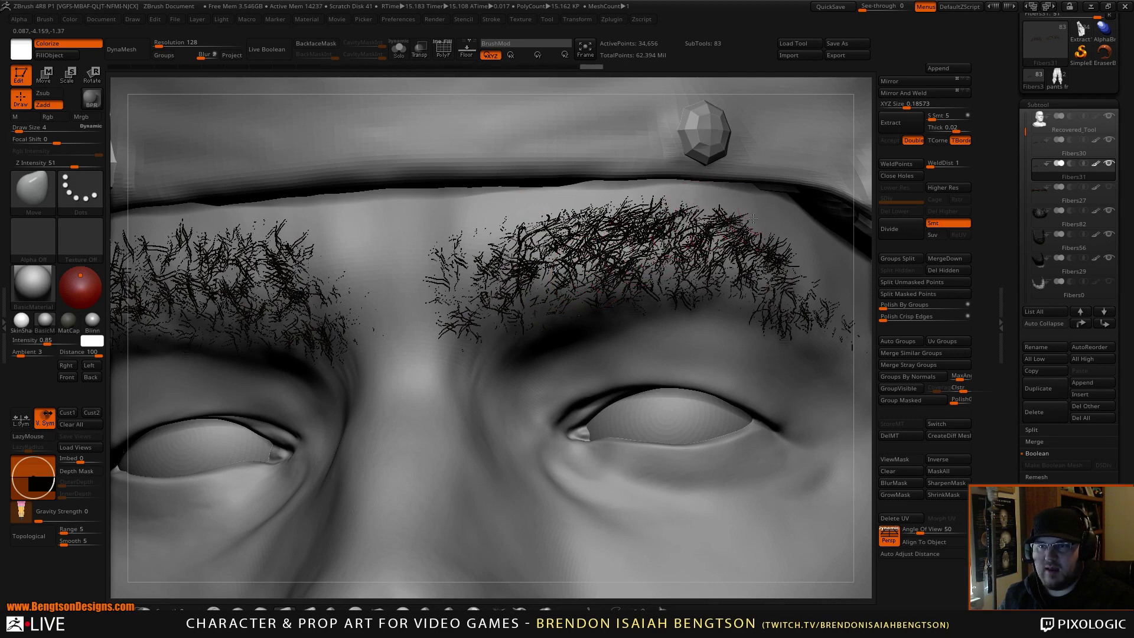
{"action": "left_click_drag", "start_coordinate": [765, 267], "coordinate": [756, 271]}
Step: Shift the duplicated hairs in the middle and at the inner end of the left eyebrow
{"action": "right_click_drag", "start_coordinate": [756, 271], "coordinate": [784, 277]}
{"action": "mouse_move", "coordinate": [740, 241]}
{"action": "left_mouse_down"}
{"action": "mouse_move", "coordinate": [715, 278]}
{"action": "mouse_move", "coordinate": [659, 254]}
{"action": "left_mouse_up"}
{"action": "left_click_drag", "start_coordinate": [655, 280], "coordinate": [648, 267]}
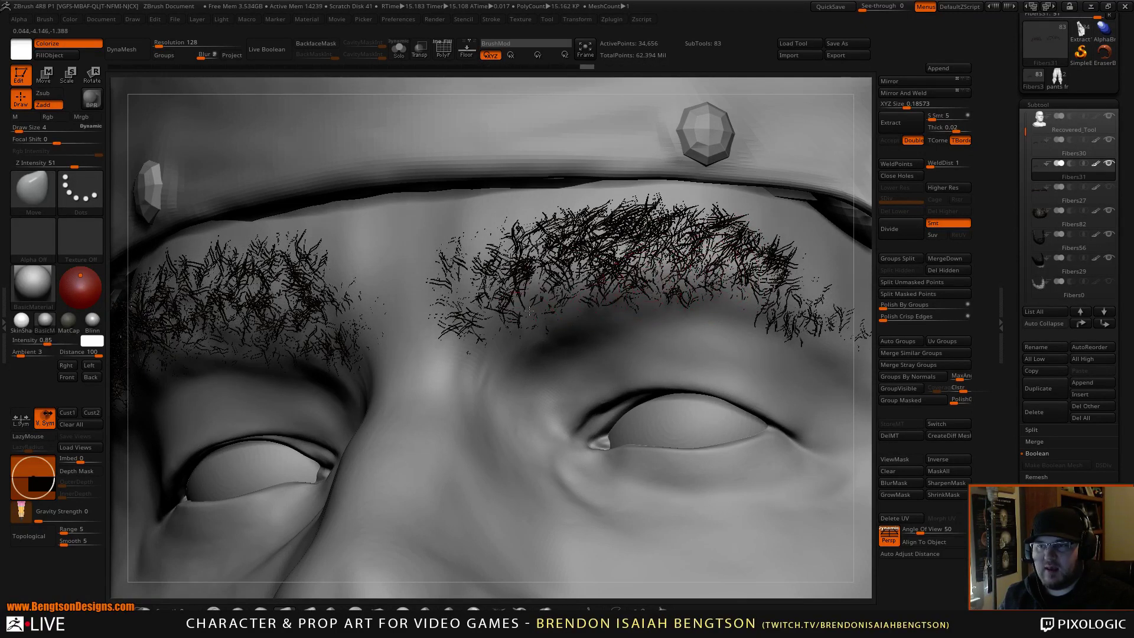
{"action": "mouse_move", "coordinate": [452, 326]}
{"action": "left_mouse_down"}
{"action": "mouse_move", "coordinate": [457, 349]}
{"action": "mouse_move", "coordinate": [438, 263]}
{"action": "mouse_move", "coordinate": [431, 283]}
{"action": "left_mouse_up"}
{"action": "mouse_move", "coordinate": [453, 262]}
{"action": "left_mouse_down"}
{"action": "mouse_move", "coordinate": [450, 251]}
{"action": "mouse_move", "coordinate": [456, 263]}
{"action": "left_mouse_up"}
{"action": "left_click_drag", "start_coordinate": [484, 274], "coordinate": [485, 261]}
{"action": "mouse_move", "coordinate": [495, 275]}
{"action": "left_mouse_down"}
{"action": "mouse_move", "coordinate": [489, 258]}
{"action": "mouse_move", "coordinate": [506, 238]}
{"action": "left_mouse_up"}
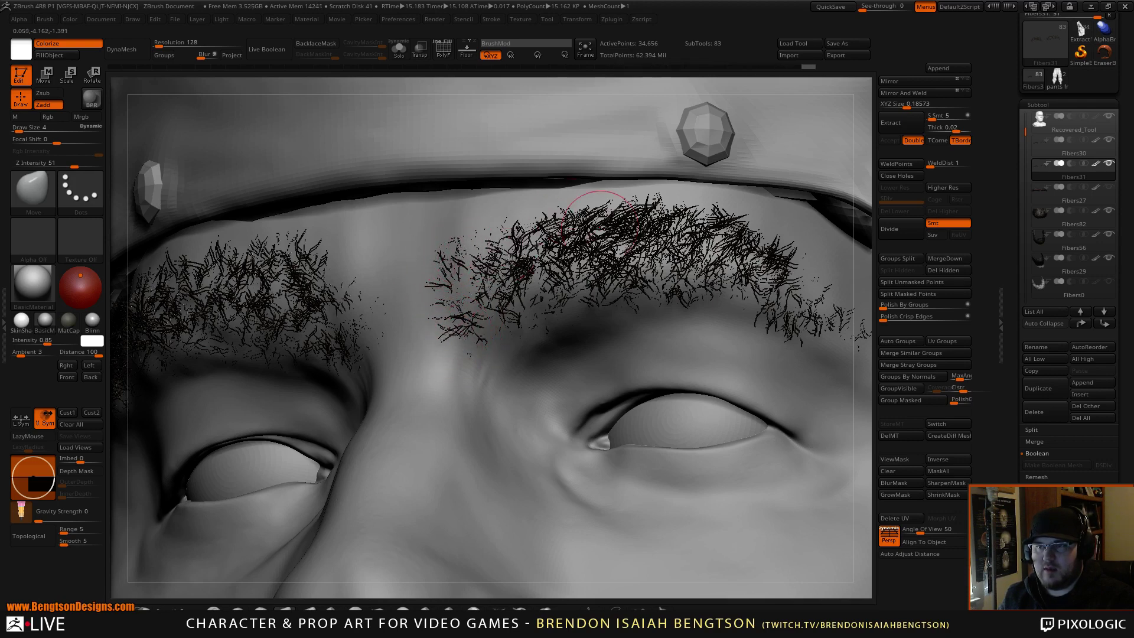
Step: Pull the duplicated hairs at the left eyebrow's outer end outward from a side angle to fill the tail
{"action": "mouse_move", "coordinate": [598, 228]}
{"action": "right_mouse_down"}
{"action": "mouse_move", "coordinate": [599, 282]}
{"action": "mouse_move", "coordinate": [595, 245]}
{"action": "mouse_move", "coordinate": [523, 230]}
{"action": "right_mouse_up"}
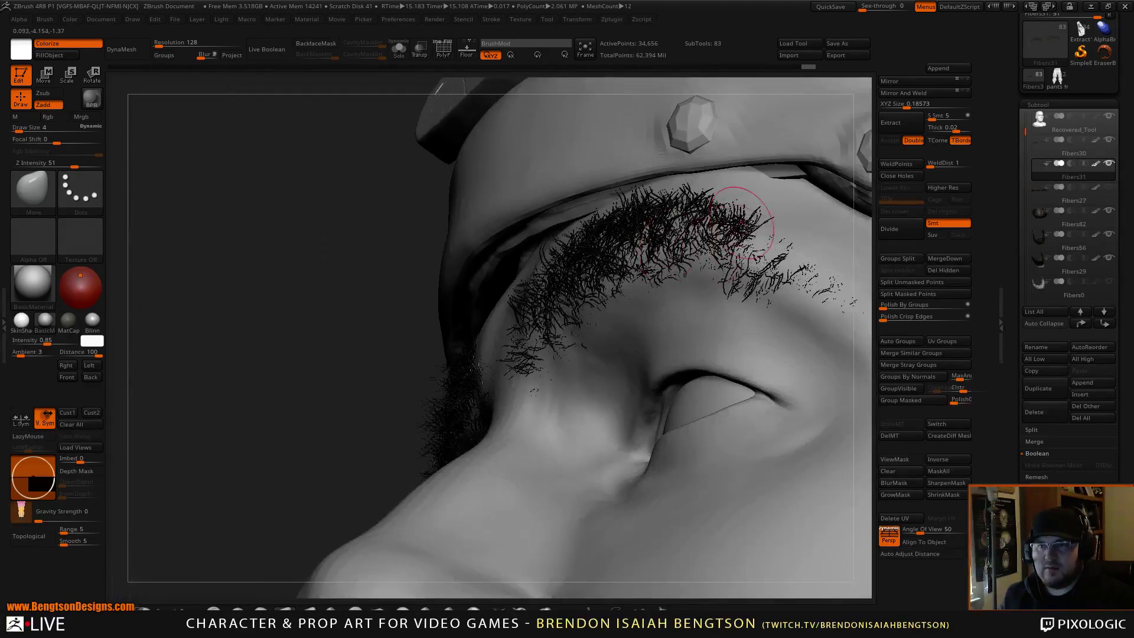
{"action": "mouse_move", "coordinate": [729, 214]}
{"action": "left_mouse_down"}
{"action": "mouse_move", "coordinate": [736, 203]}
{"action": "mouse_move", "coordinate": [761, 212]}
{"action": "left_mouse_up"}
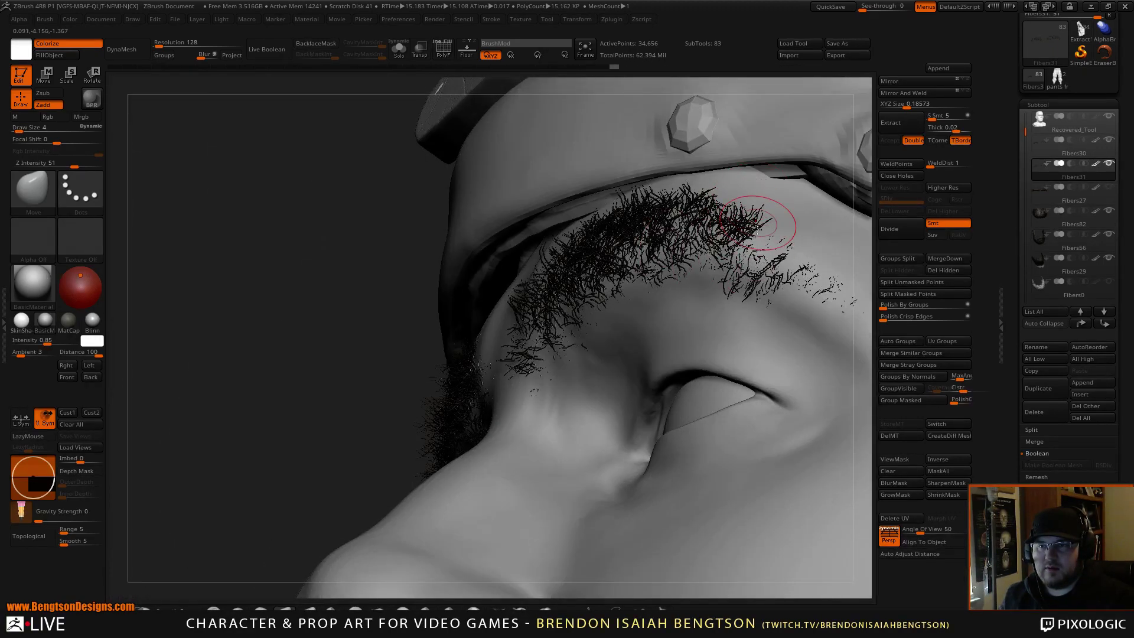
{"action": "left_click_drag", "start_coordinate": [751, 284], "coordinate": [801, 266]}
{"action": "left_click_drag", "start_coordinate": [810, 277], "coordinate": [816, 271]}
{"action": "left_click_drag", "start_coordinate": [781, 237], "coordinate": [790, 231]}
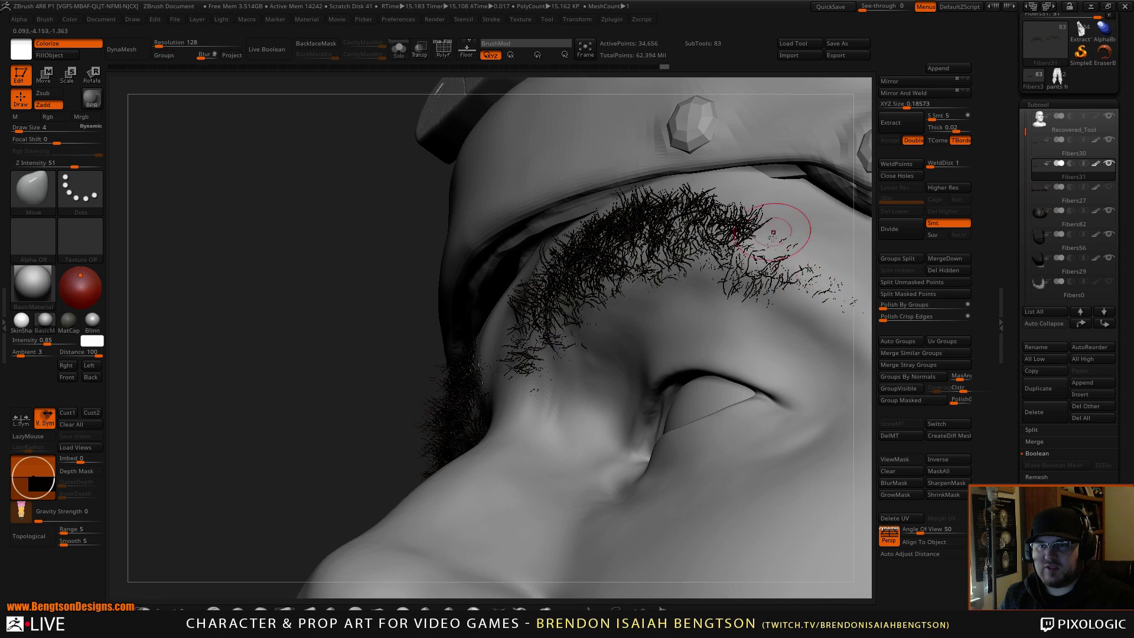
Step: Reshape the duplicated hairs across the upper inner arch of the left eyebrow
{"action": "right_click_drag", "start_coordinate": [730, 234], "coordinate": [781, 245]}
{"action": "mouse_move", "coordinate": [695, 221]}
{"action": "left_mouse_down"}
{"action": "mouse_move", "coordinate": [673, 252]}
{"action": "mouse_move", "coordinate": [688, 241]}
{"action": "mouse_move", "coordinate": [656, 192]}
{"action": "mouse_move", "coordinate": [592, 182]}
{"action": "left_mouse_up"}
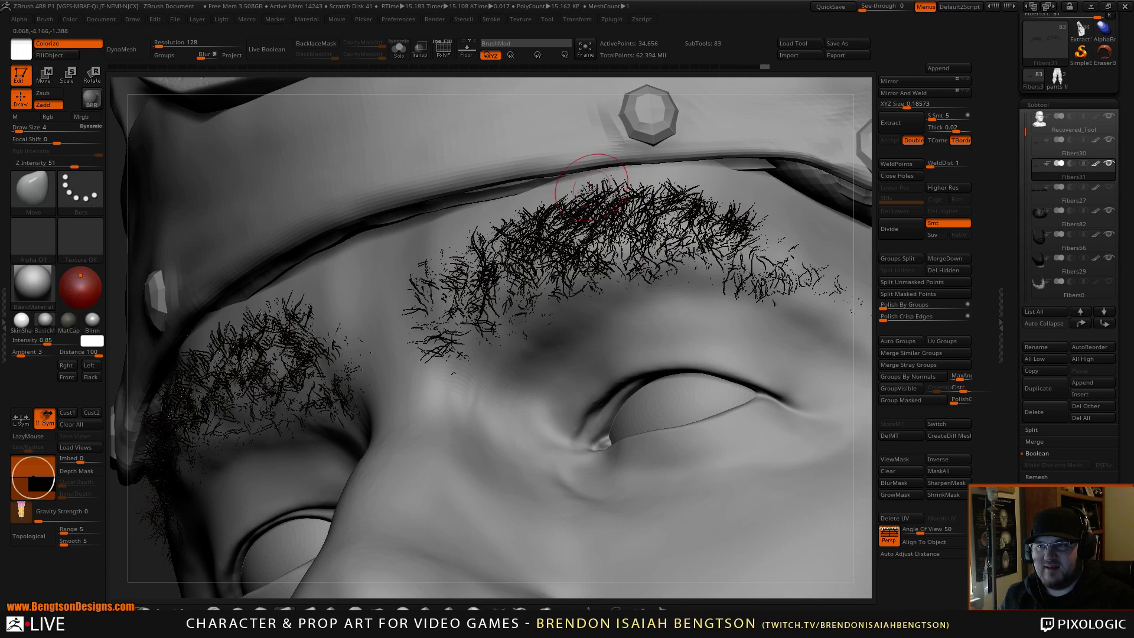
{"action": "mouse_move", "coordinate": [584, 232]}
{"action": "left_mouse_down"}
{"action": "mouse_move", "coordinate": [558, 199]}
{"action": "mouse_move", "coordinate": [537, 206]}
{"action": "left_mouse_up"}
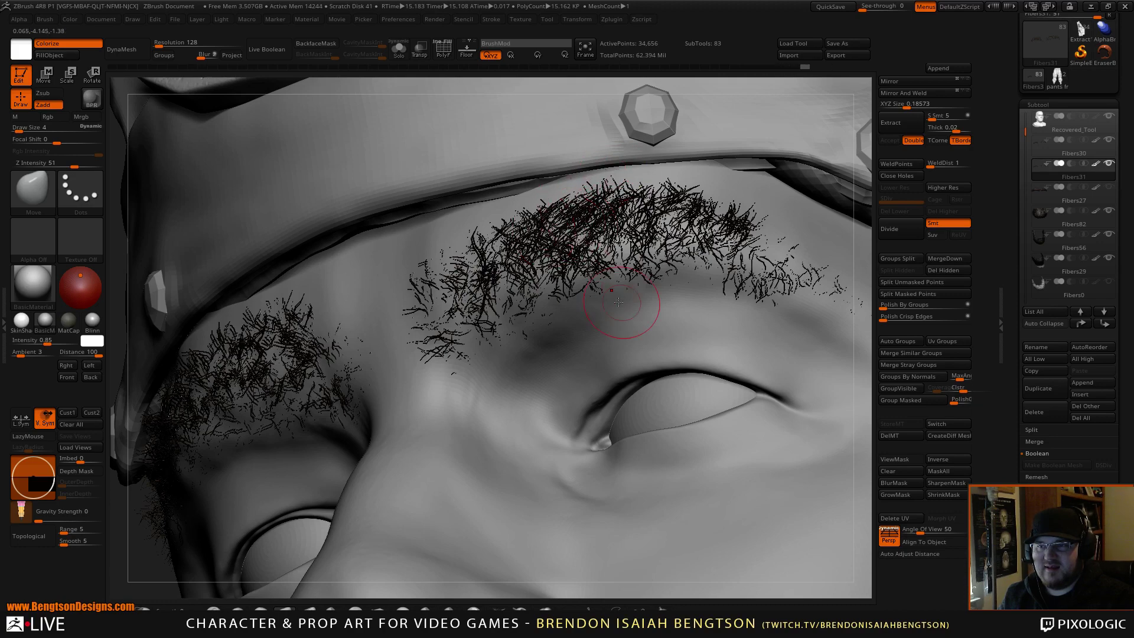
Step: Adjust how the duplicated hairs stand off the brow along the left eyebrow's inner and upper edge, working from below
{"action": "mouse_move", "coordinate": [625, 303]}
{"action": "right_mouse_down"}
{"action": "mouse_move", "coordinate": [574, 199]}
{"action": "mouse_move", "coordinate": [576, 235]}
{"action": "mouse_move", "coordinate": [587, 232]}
{"action": "right_mouse_up"}
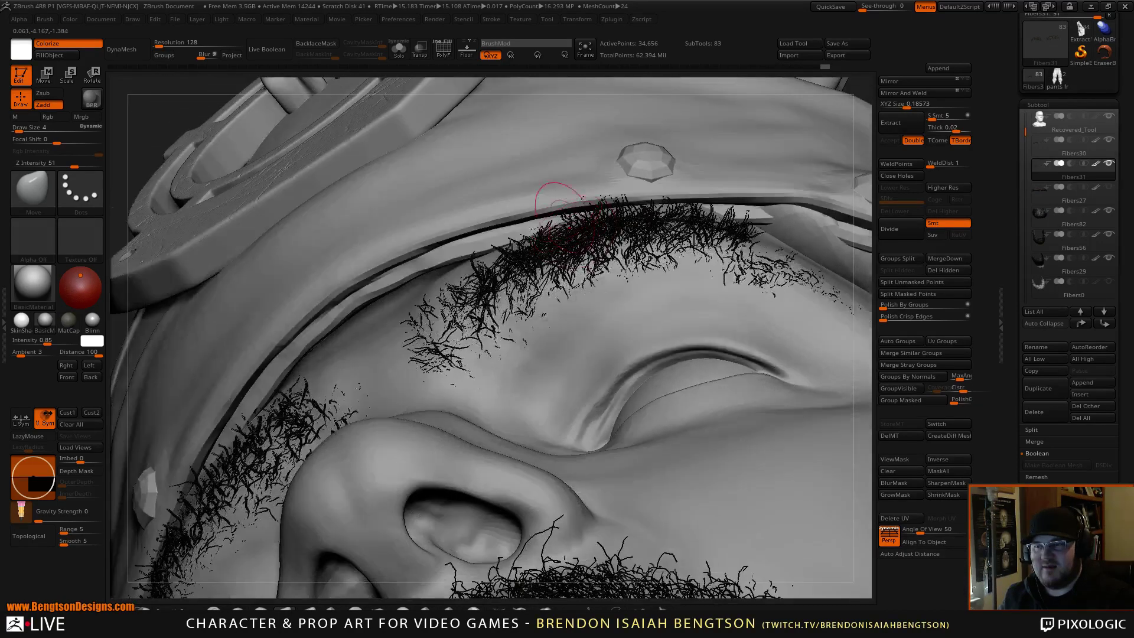
{"action": "mouse_move", "coordinate": [605, 202]}
{"action": "left_mouse_down"}
{"action": "mouse_move", "coordinate": [610, 190]}
{"action": "mouse_move", "coordinate": [624, 195]}
{"action": "left_mouse_up"}
{"action": "mouse_move", "coordinate": [622, 198]}
{"action": "left_mouse_down"}
{"action": "mouse_move", "coordinate": [604, 192]}
{"action": "mouse_move", "coordinate": [627, 194]}
{"action": "left_mouse_up"}
{"action": "left_click_drag", "start_coordinate": [643, 200], "coordinate": [640, 192]}
{"action": "left_click_drag", "start_coordinate": [549, 253], "coordinate": [584, 221]}
{"action": "left_click_drag", "start_coordinate": [596, 221], "coordinate": [613, 195]}
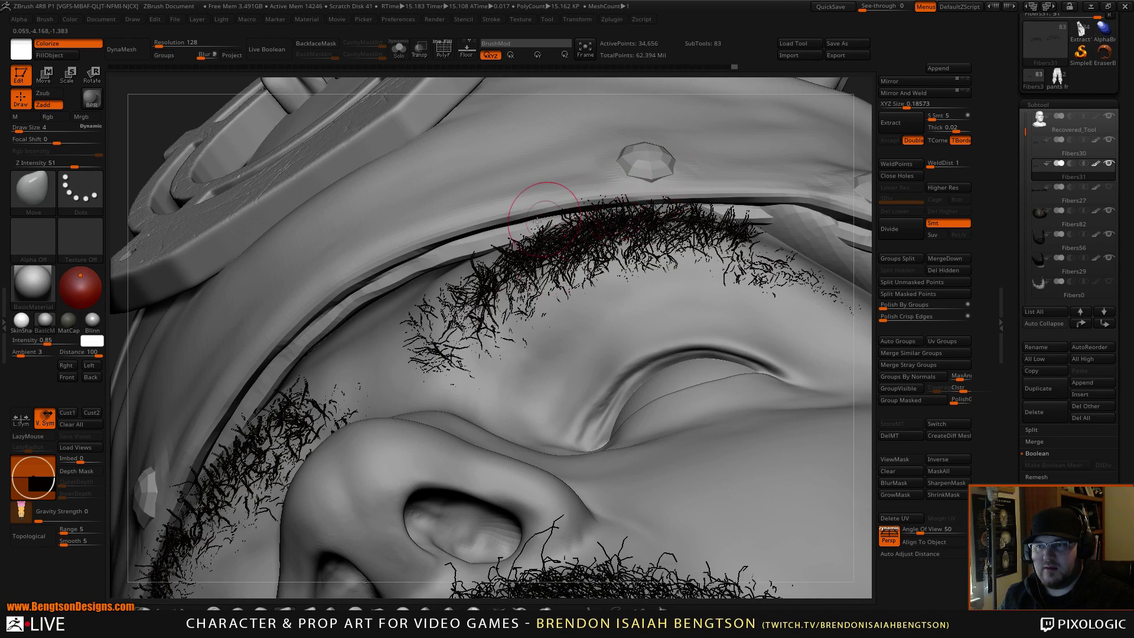
{"action": "left_click_drag", "start_coordinate": [488, 256], "coordinate": [535, 282]}
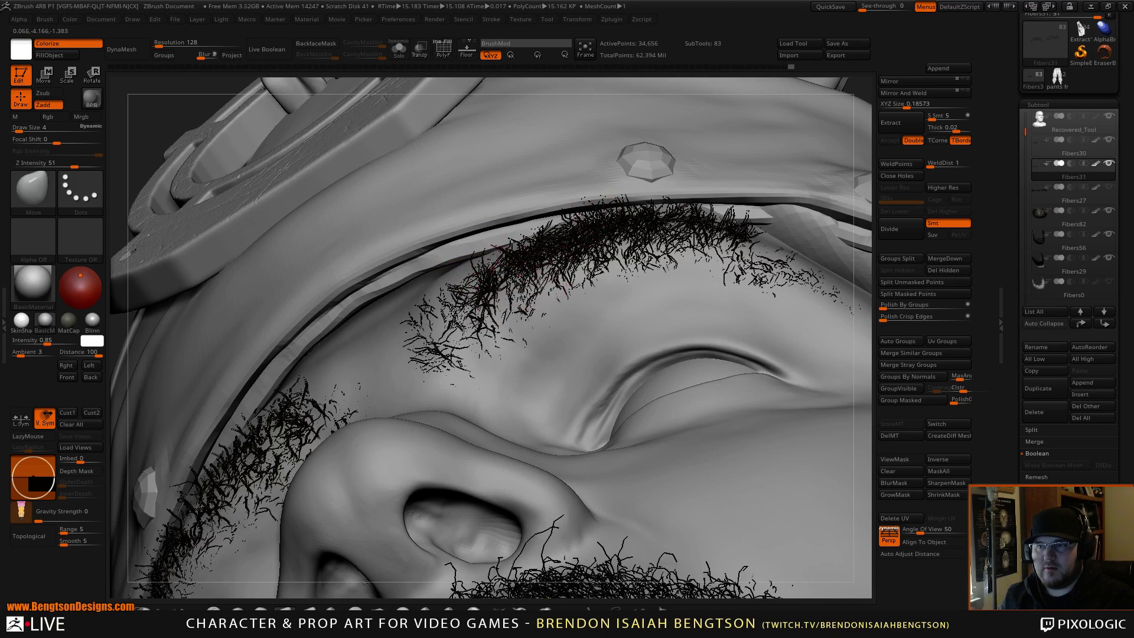
{"action": "left_click_drag", "start_coordinate": [592, 222], "coordinate": [596, 216]}
Step: Refine the duplicated hairs from the front across the left eyebrow's top, middle and inner end
{"action": "right_click_drag", "start_coordinate": [603, 149], "coordinate": [595, 237]}
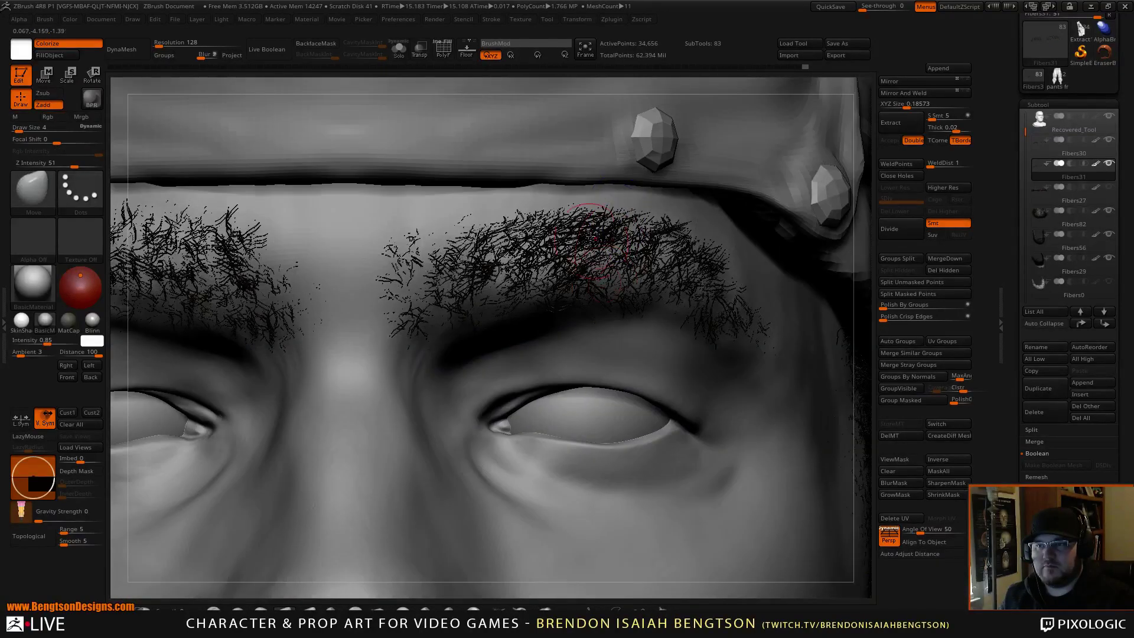
{"action": "left_click_drag", "start_coordinate": [596, 237], "coordinate": [642, 223]}
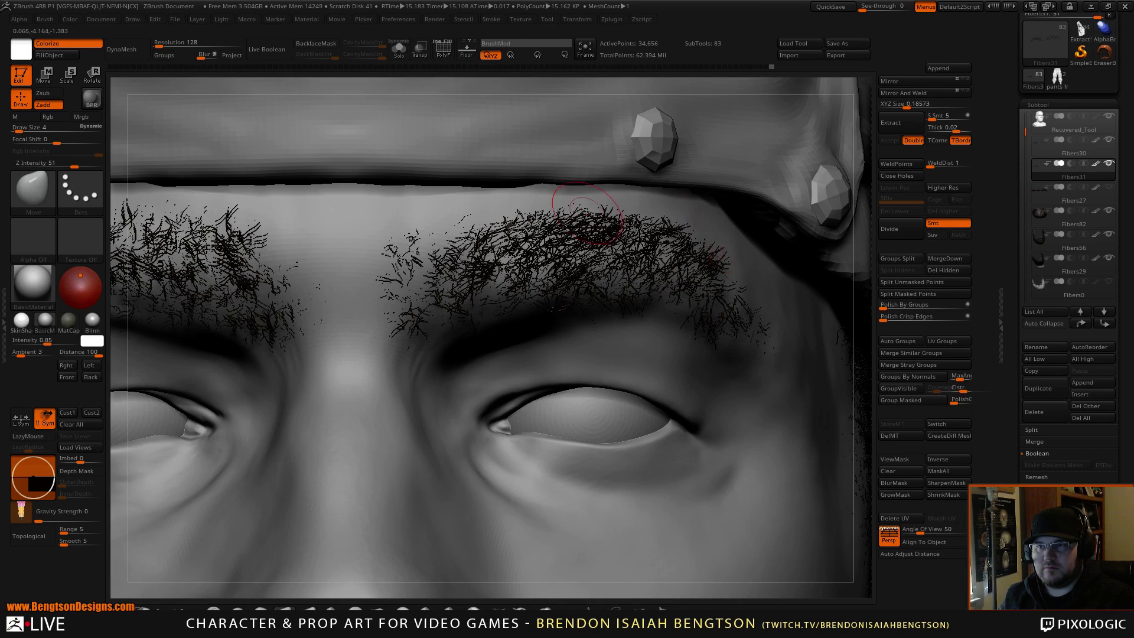
{"action": "mouse_move", "coordinate": [587, 213]}
{"action": "left_mouse_down"}
{"action": "mouse_move", "coordinate": [601, 207]}
{"action": "mouse_move", "coordinate": [572, 202]}
{"action": "mouse_move", "coordinate": [591, 227]}
{"action": "mouse_move", "coordinate": [617, 231]}
{"action": "left_mouse_up"}
{"action": "mouse_move", "coordinate": [547, 228]}
{"action": "left_mouse_down"}
{"action": "mouse_move", "coordinate": [543, 219]}
{"action": "mouse_move", "coordinate": [567, 217]}
{"action": "mouse_move", "coordinate": [685, 228]}
{"action": "mouse_move", "coordinate": [524, 212]}
{"action": "mouse_move", "coordinate": [554, 229]}
{"action": "left_mouse_up"}
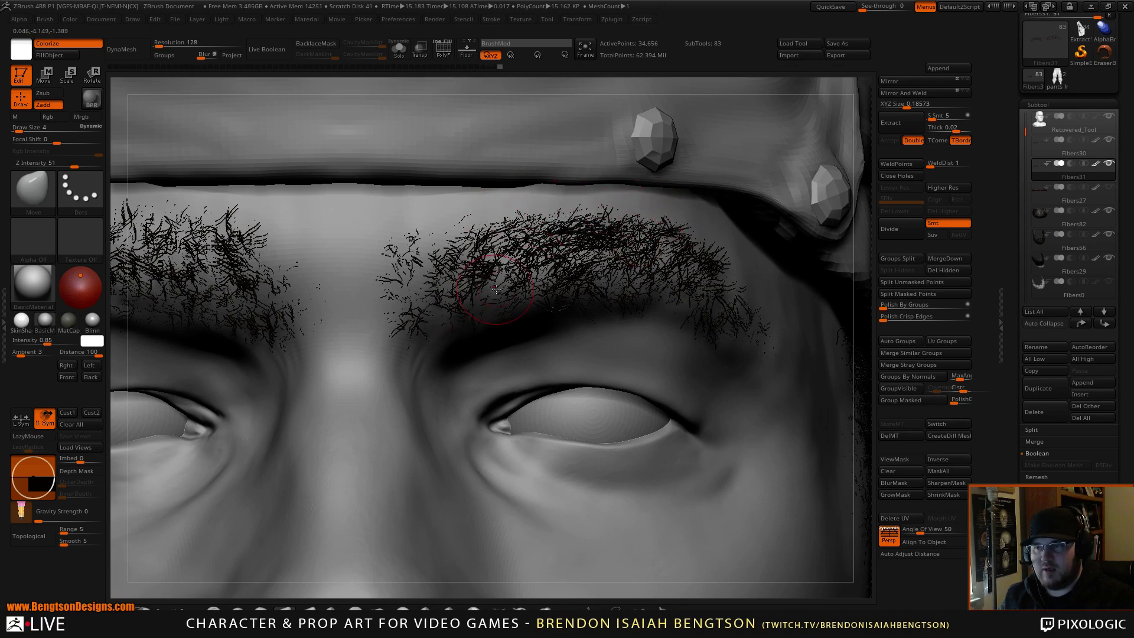
{"action": "mouse_move", "coordinate": [487, 265]}
{"action": "left_mouse_down"}
{"action": "mouse_move", "coordinate": [414, 255]}
{"action": "mouse_move", "coordinate": [428, 270]}
{"action": "mouse_move", "coordinate": [413, 256]}
{"action": "left_mouse_up"}
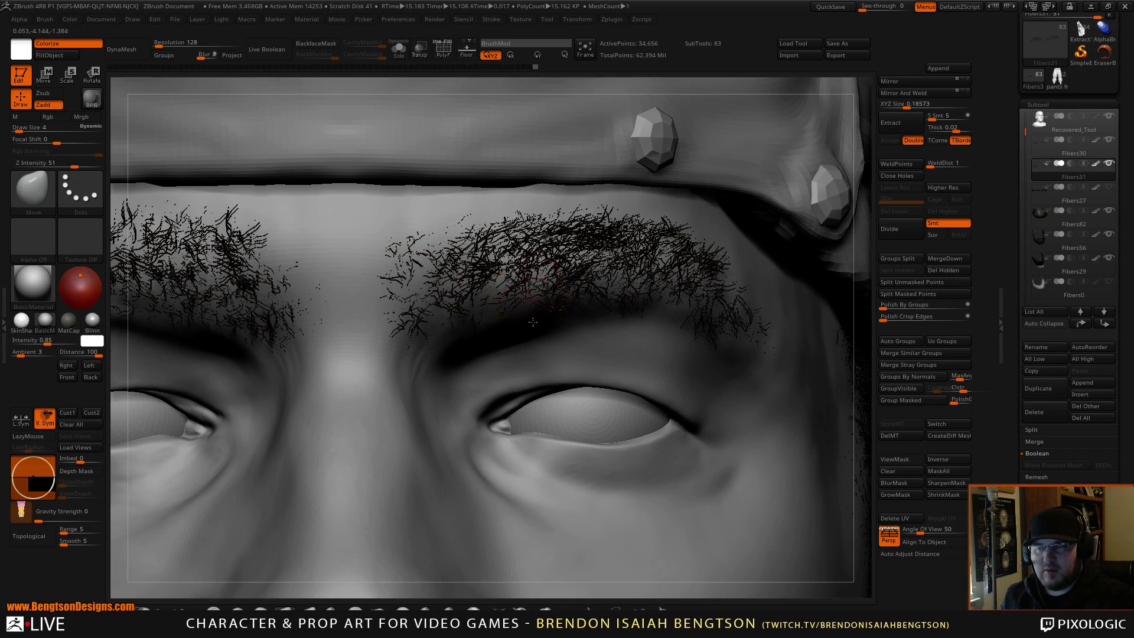
Step: Reshape the duplicated hairs at the left eyebrow's inner end from a low angle, and lift its inner upper hairs from the front
{"action": "right_click_drag", "start_coordinate": [532, 322], "coordinate": [512, 343], "text": "ctrl"}
{"action": "mouse_move", "coordinate": [556, 266]}
{"action": "right_mouse_down"}
{"action": "mouse_move", "coordinate": [590, 274]}
{"action": "mouse_move", "coordinate": [588, 284]}
{"action": "mouse_move", "coordinate": [605, 263]}
{"action": "right_mouse_up"}
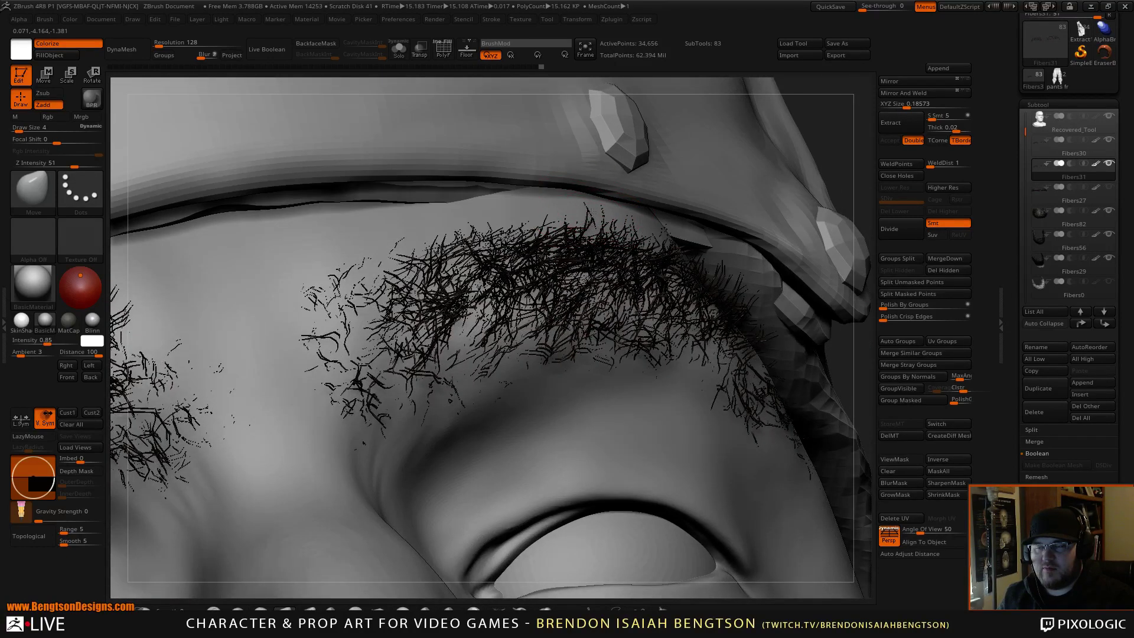
{"action": "right_click_drag", "start_coordinate": [527, 287], "coordinate": [550, 321]}
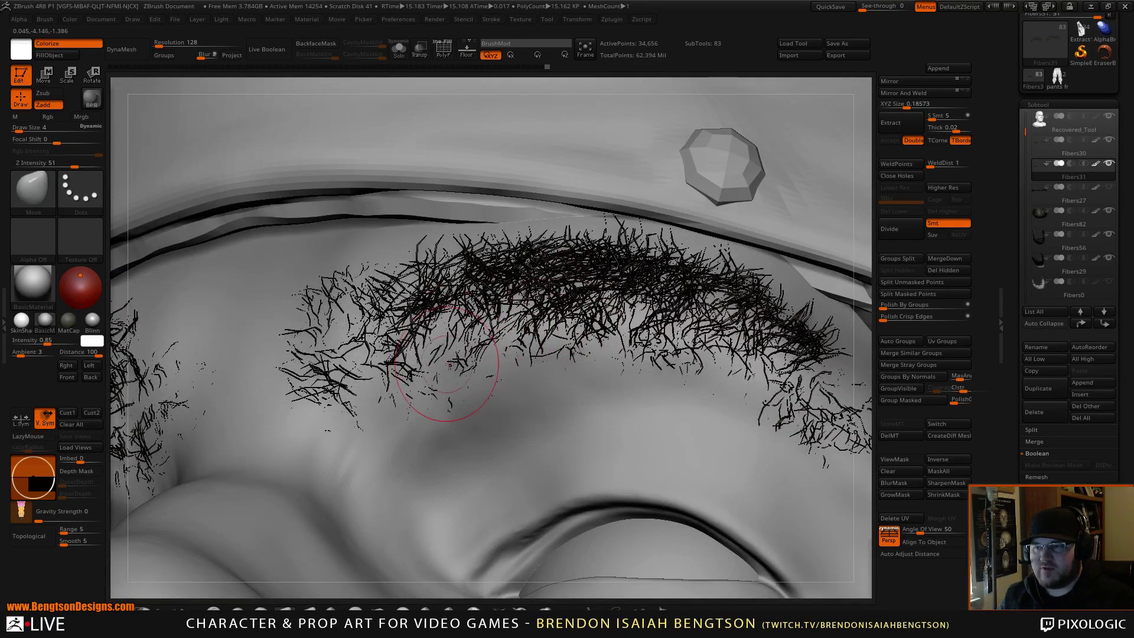
{"action": "left_click_drag", "start_coordinate": [419, 364], "coordinate": [401, 359]}
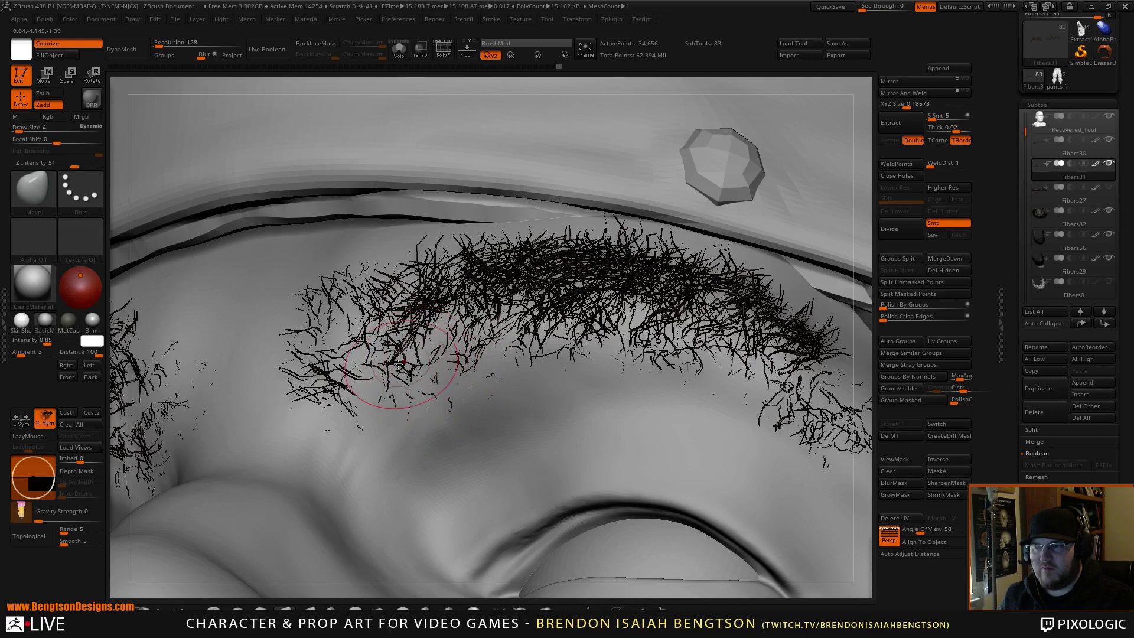
{"action": "left_click_drag", "start_coordinate": [286, 385], "coordinate": [300, 386]}
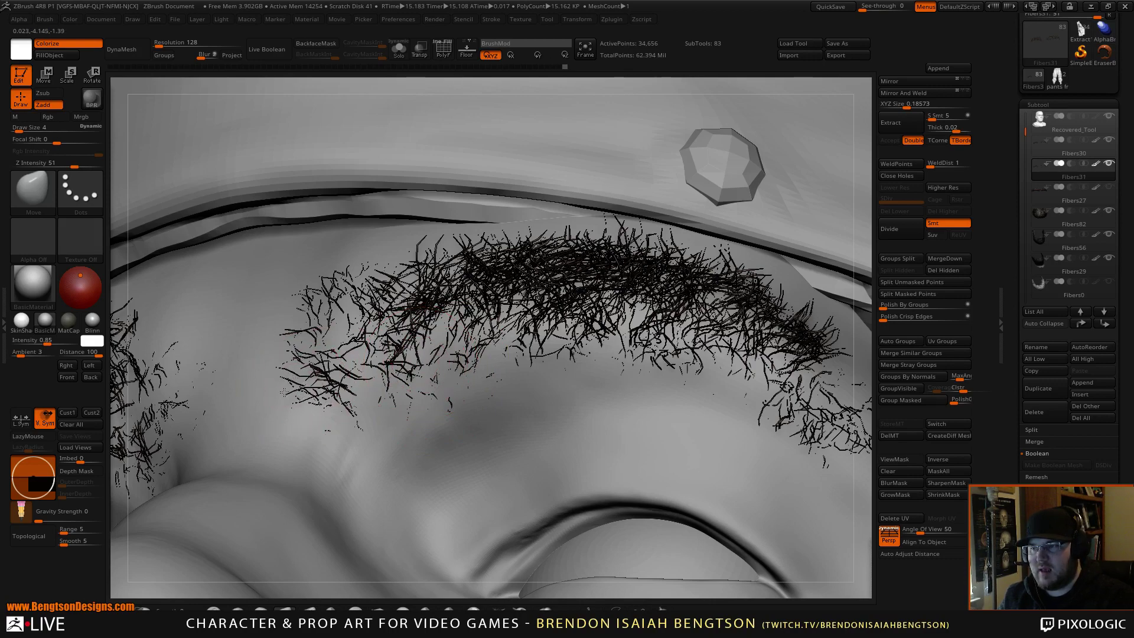
{"action": "left_click_drag", "start_coordinate": [301, 319], "coordinate": [329, 337]}
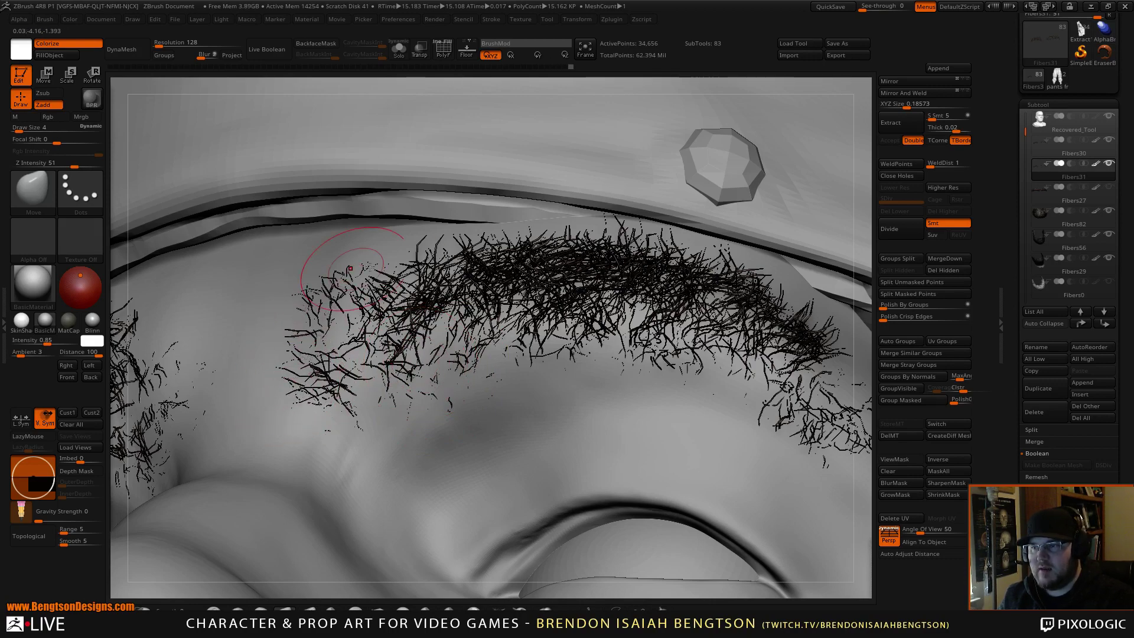
{"action": "right_click_drag", "start_coordinate": [558, 283], "coordinate": [555, 372]}
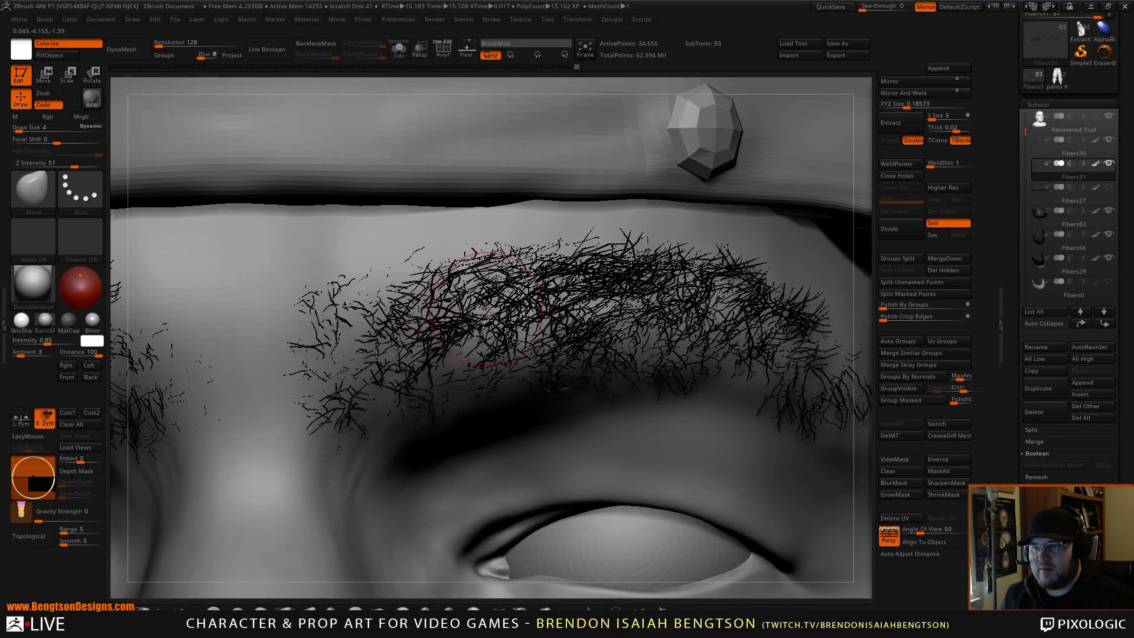
{"action": "left_click_drag", "start_coordinate": [456, 364], "coordinate": [476, 331]}
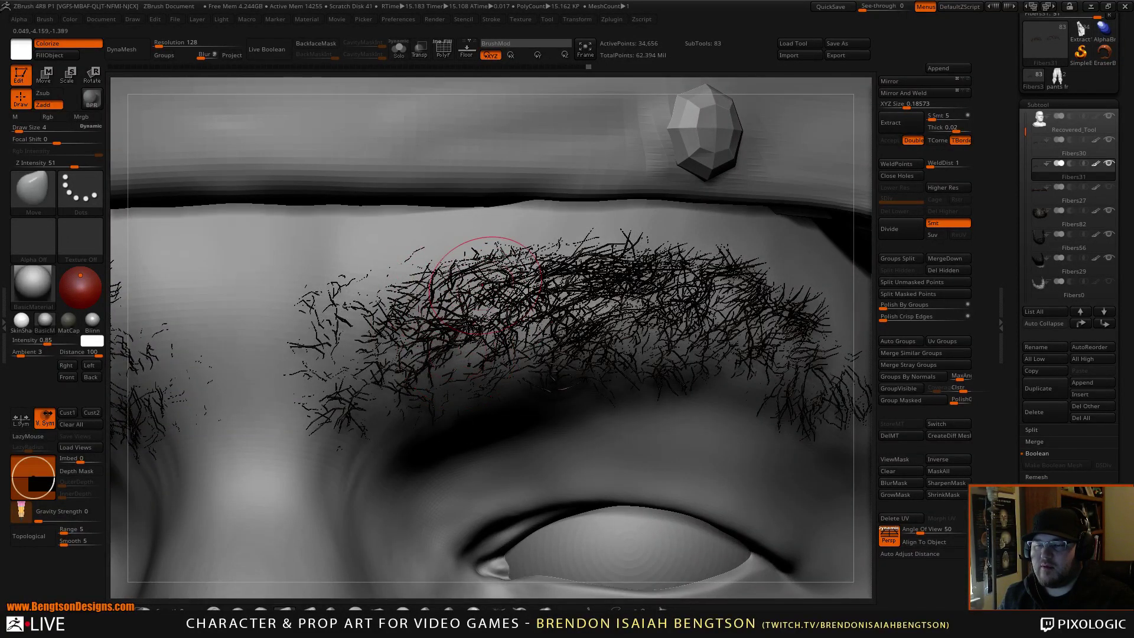
Step: Inspect both eyebrows from the side and render a close front three-quarter view of the face with BPR
{"action": "mouse_move", "coordinate": [590, 355]}
{"action": "right_mouse_down", "text": "alt"}
{"action": "mouse_move", "coordinate": [591, 272]}
{"action": "mouse_move", "coordinate": [626, 153]}
{"action": "right_mouse_up", "text": "alt"}
{"action": "mouse_move", "coordinate": [814, 110]}
{"action": "left_mouse_down", "text": "shift"}
{"action": "mouse_move", "coordinate": [841, 124]}
{"action": "mouse_move", "coordinate": [735, 152]}
{"action": "mouse_move", "coordinate": [784, 182]}
{"action": "mouse_move", "coordinate": [818, 180]}
{"action": "left_mouse_up", "text": "shift"}
{"action": "left_click_drag", "start_coordinate": [752, 238], "coordinate": [749, 426]}
{"action": "left_click_drag", "start_coordinate": [759, 298], "coordinate": [733, 303]}
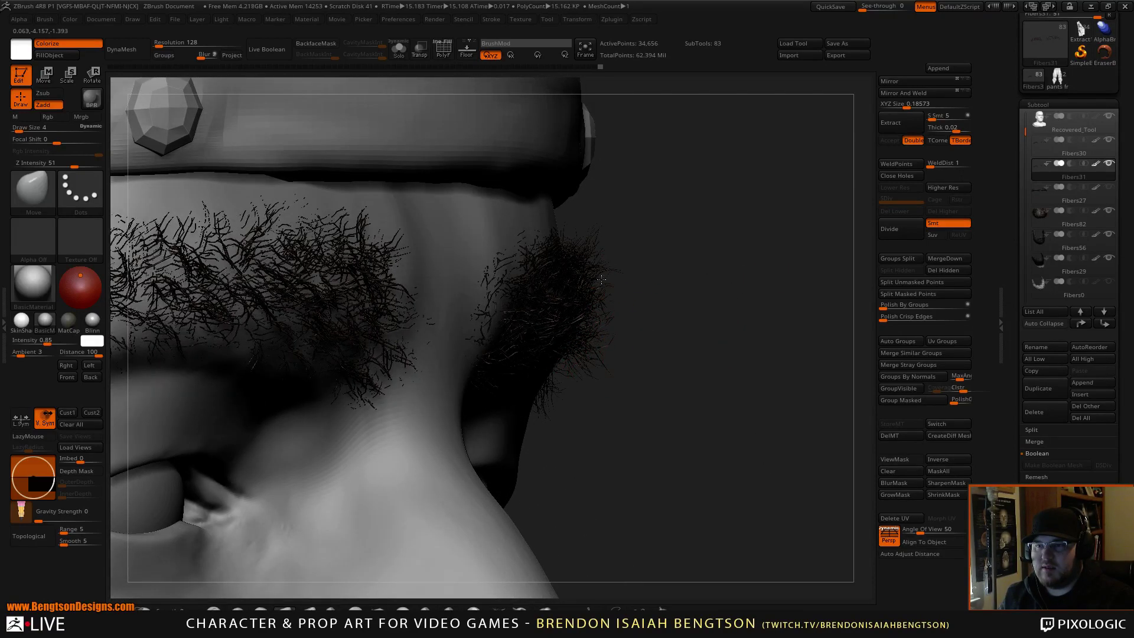
{"action": "left_click_drag", "start_coordinate": [695, 202], "coordinate": [711, 142], "text": "alt"}
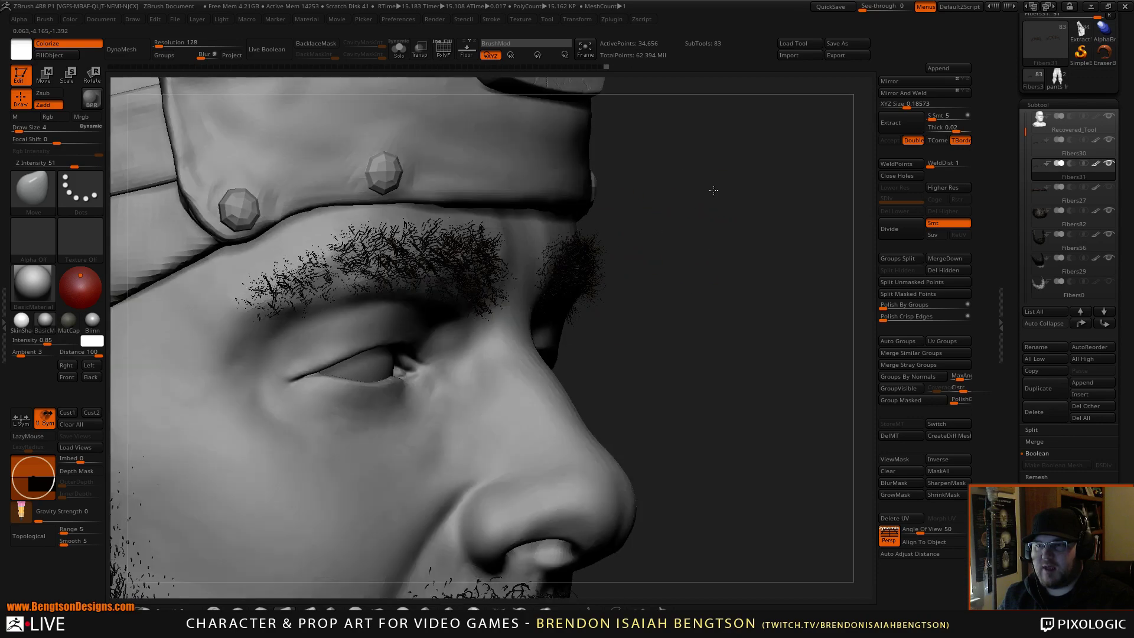
{"action": "left_click_drag", "start_coordinate": [753, 201], "coordinate": [777, 204]}
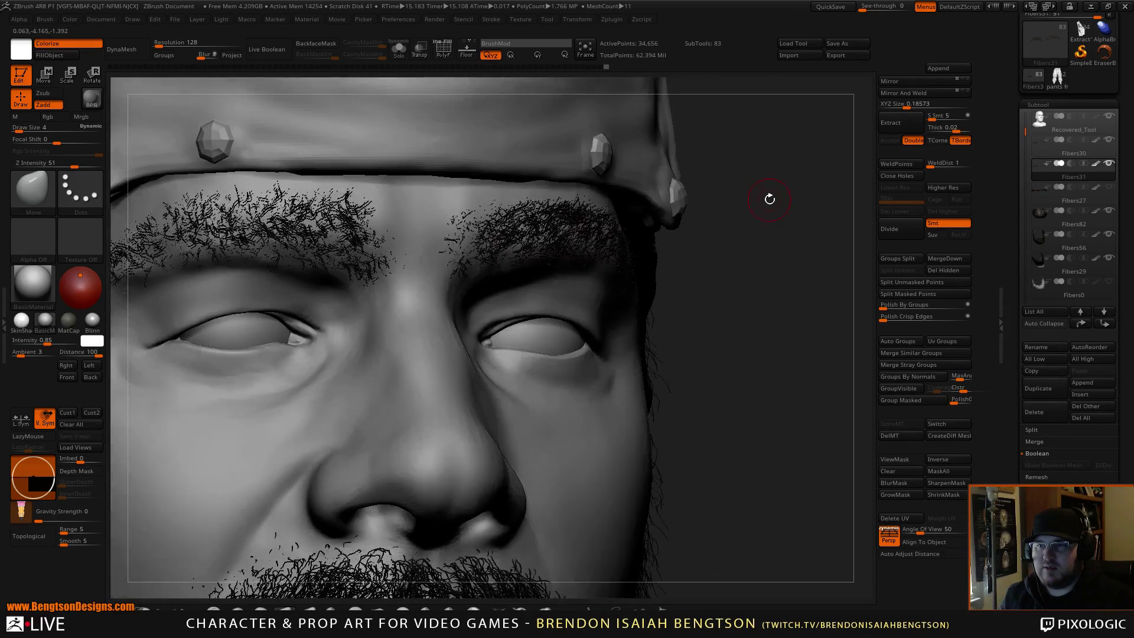
{"action": "left_click", "coordinate": [96, 103]}
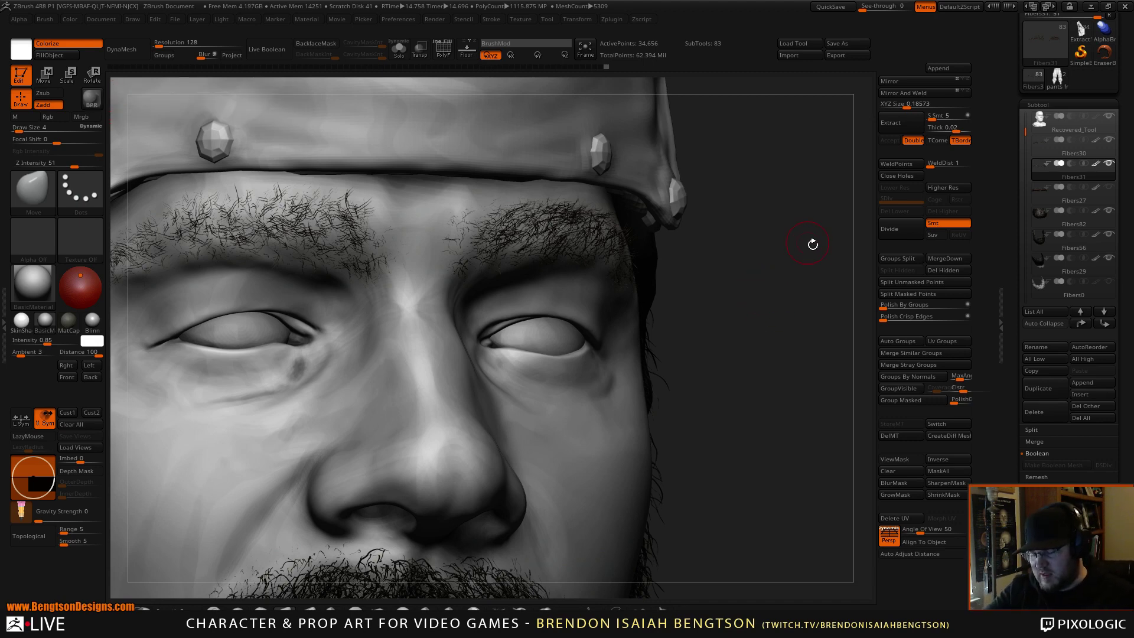
Step: Check the eyebrows against the whole figure and render a three-quarter view of the upper body with BPR
{"action": "left_click_drag", "start_coordinate": [785, 287], "coordinate": [770, 301]}
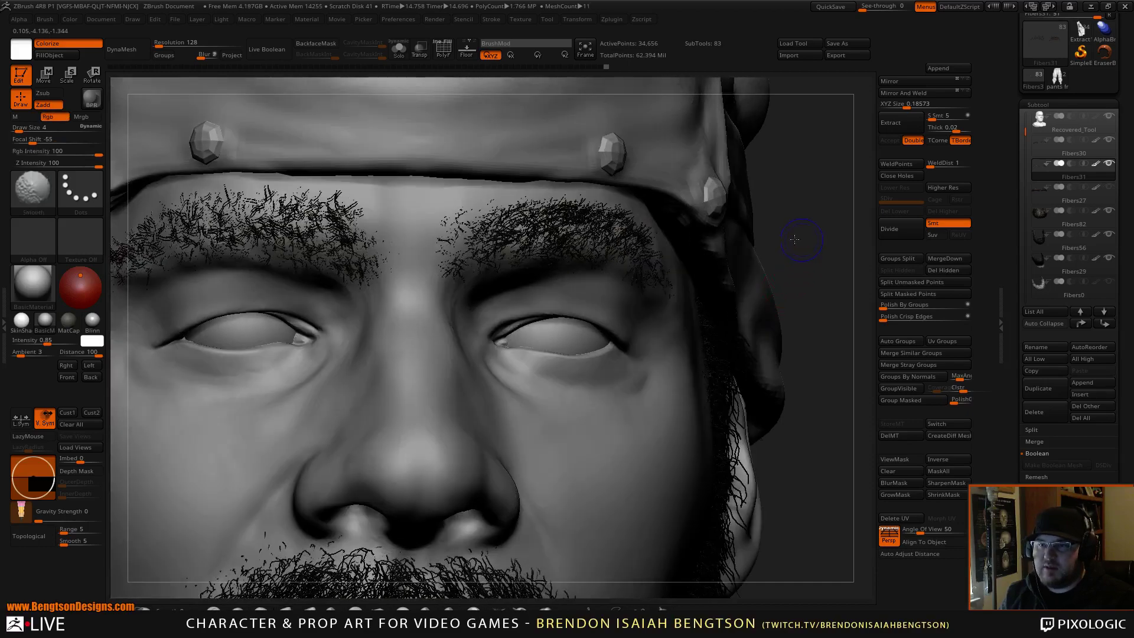
{"action": "mouse_move", "coordinate": [802, 241]}
{"action": "left_mouse_down", "text": "shift"}
{"action": "mouse_move", "coordinate": [846, 226]}
{"action": "mouse_move", "coordinate": [798, 253]}
{"action": "mouse_move", "coordinate": [803, 198]}
{"action": "mouse_move", "coordinate": [808, 261]}
{"action": "left_mouse_up", "text": "shift"}
{"action": "left_click_drag", "start_coordinate": [800, 200], "coordinate": [734, 289], "text": "alt"}
{"action": "mouse_move", "coordinate": [737, 299]}
{"action": "left_mouse_down"}
{"action": "mouse_move", "coordinate": [777, 317]}
{"action": "mouse_move", "coordinate": [744, 301]}
{"action": "left_mouse_up"}
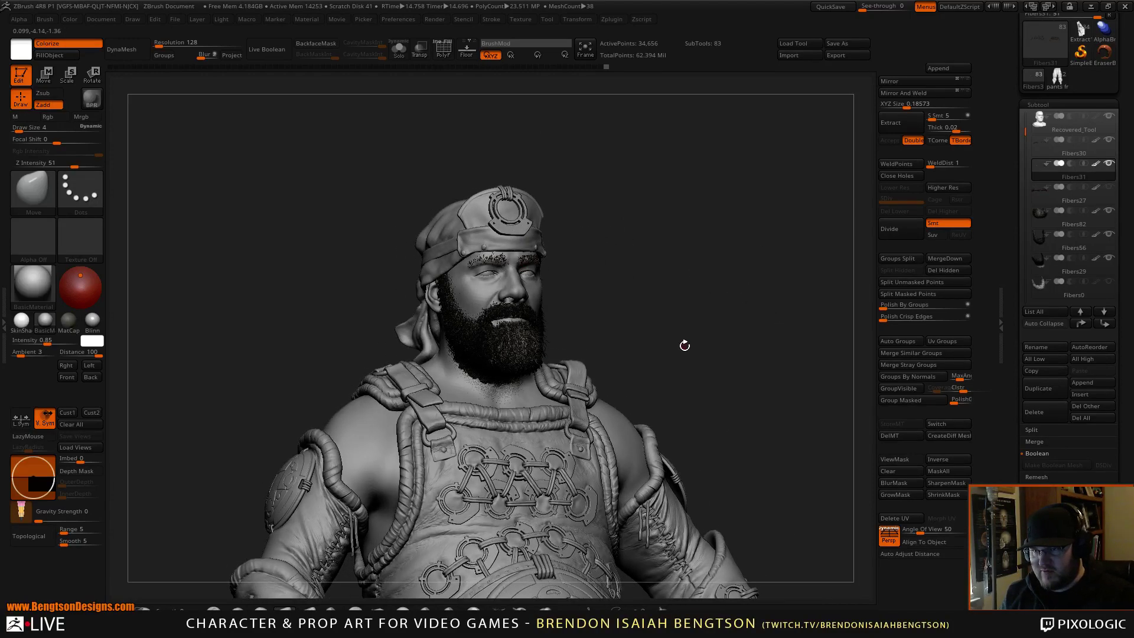
{"action": "left_click_drag", "start_coordinate": [685, 346], "coordinate": [654, 341]}
{"action": "left_click_drag", "start_coordinate": [741, 290], "coordinate": [750, 180]}
{"action": "left_click_drag", "start_coordinate": [703, 299], "coordinate": [687, 206], "text": "alt"}
{"action": "left_click_drag", "start_coordinate": [747, 349], "coordinate": [746, 549], "text": "shift"}
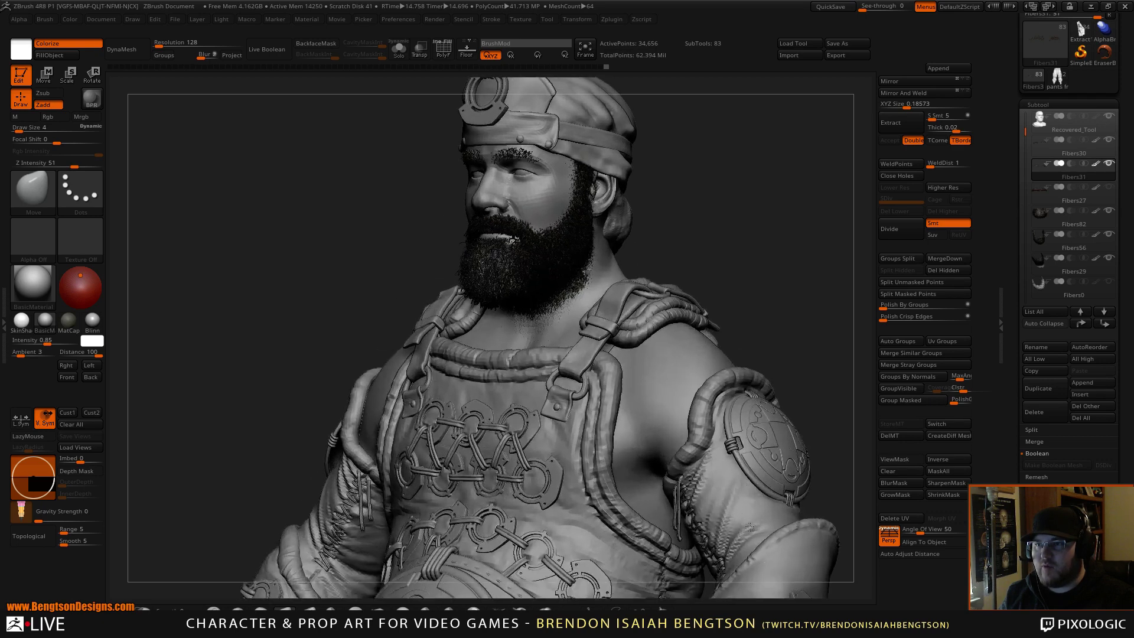
{"action": "left_click_drag", "start_coordinate": [737, 222], "coordinate": [729, 213]}
{"action": "left_click", "coordinate": [92, 99]}
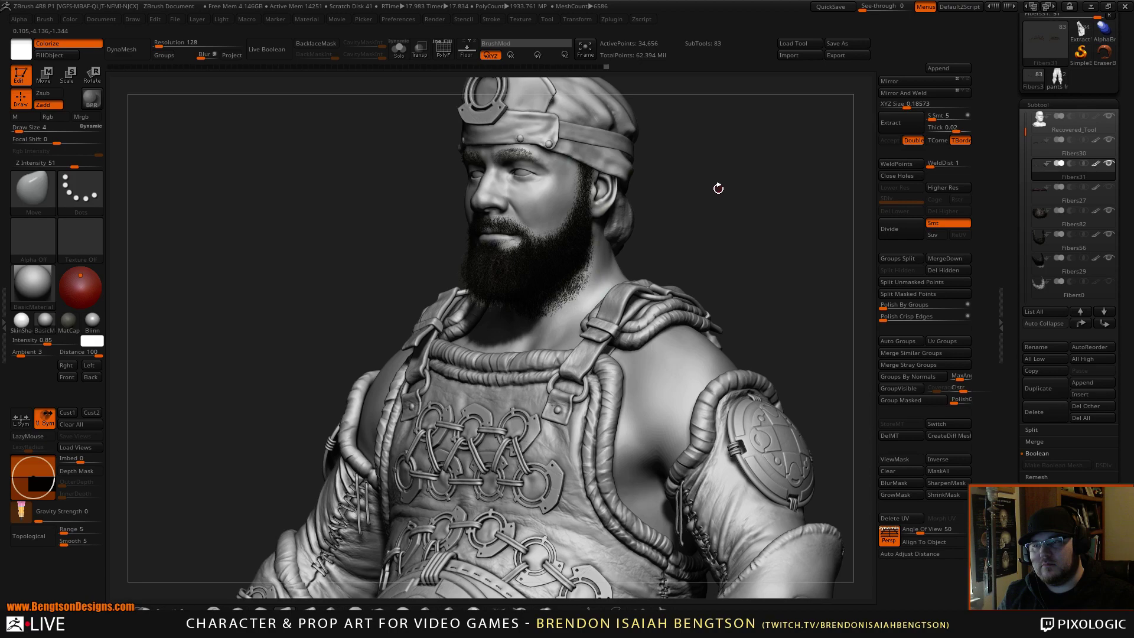
Step: Hide the eyebrow fiber subtools Fibers30 and Fibers31, and clear the mask on the Recovered_Tool head
{"action": "mouse_move", "coordinate": [718, 196]}
{"action": "left_mouse_down"}
{"action": "mouse_move", "coordinate": [669, 211]}
{"action": "mouse_move", "coordinate": [681, 299]}
{"action": "mouse_move", "coordinate": [666, 322]}
{"action": "left_mouse_up"}
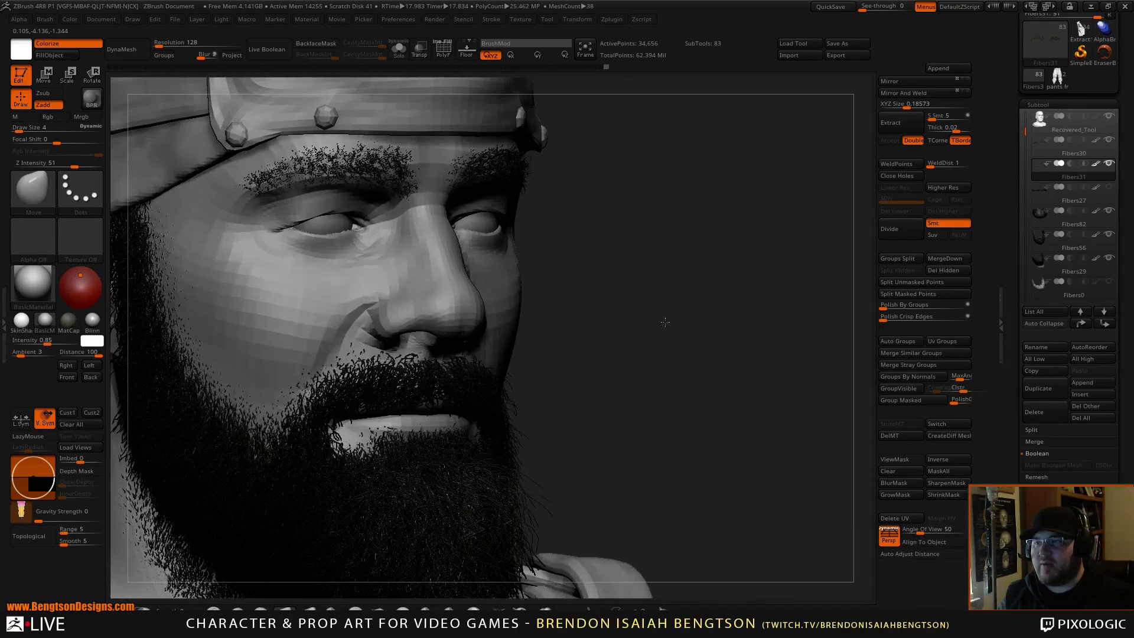
{"action": "mouse_move", "coordinate": [667, 198]}
{"action": "left_mouse_down", "text": "alt"}
{"action": "mouse_move", "coordinate": [703, 250]}
{"action": "mouse_move", "coordinate": [515, 232]}
{"action": "left_mouse_up", "text": "alt"}
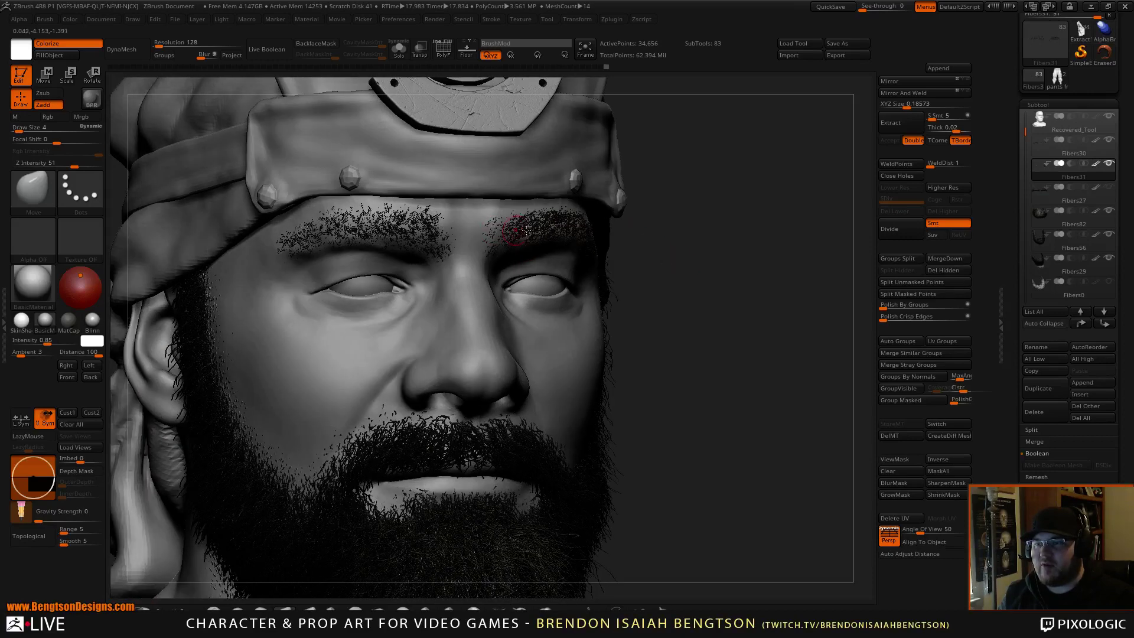
{"action": "left_click_drag", "start_coordinate": [727, 240], "coordinate": [564, 241]}
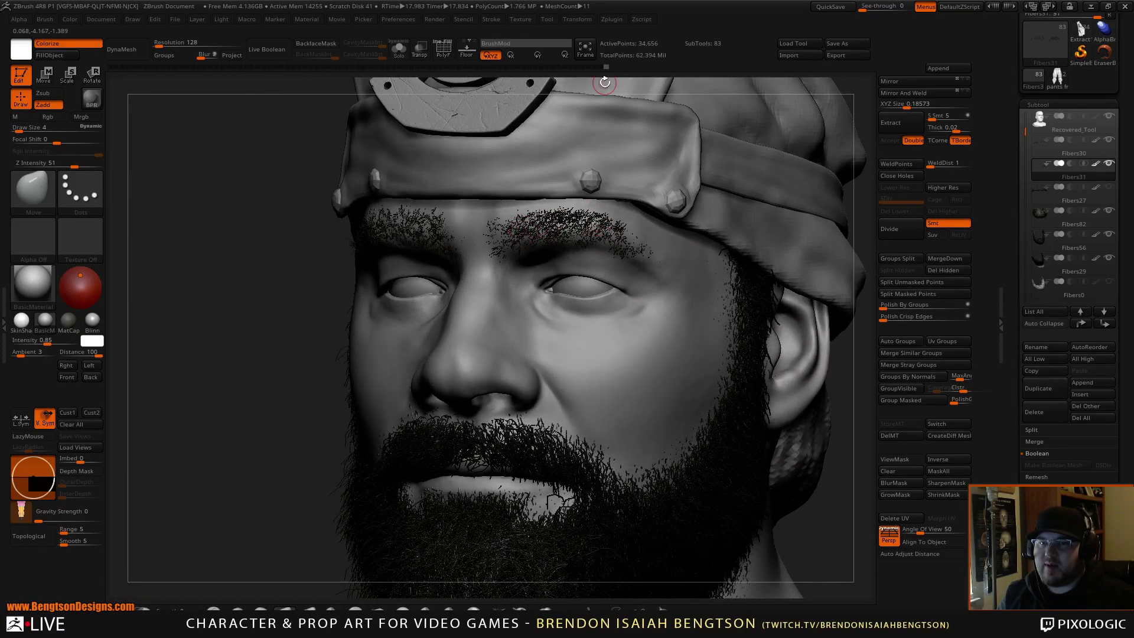
{"action": "left_click", "coordinate": [1109, 165]}
{"action": "left_click", "coordinate": [1109, 141]}
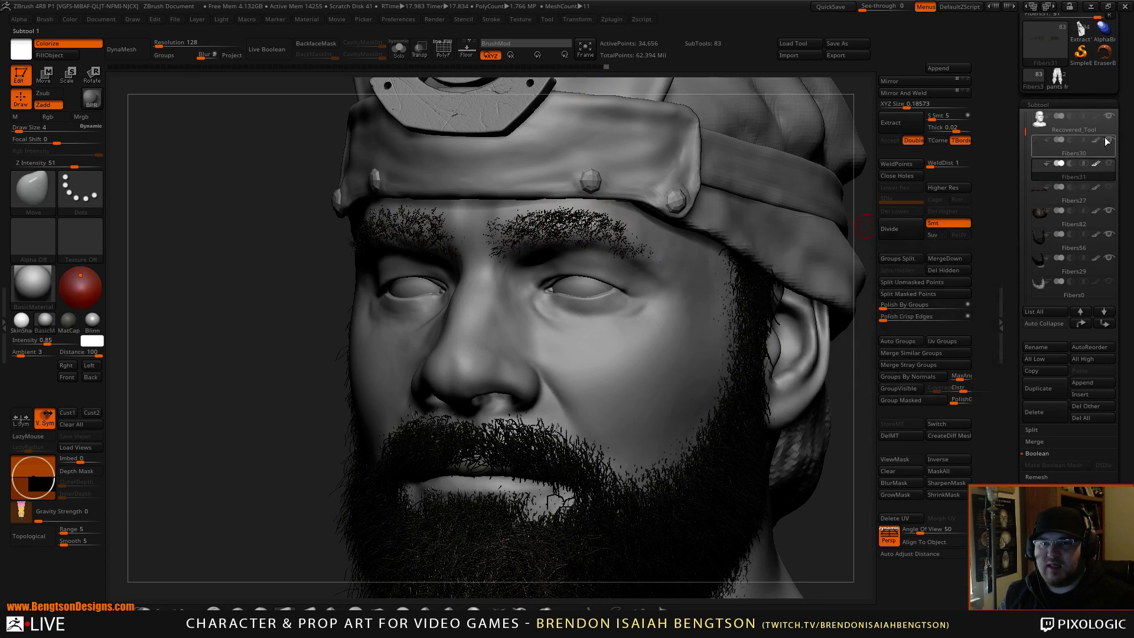
{"action": "left_click", "coordinate": [765, 207], "text": "alt"}
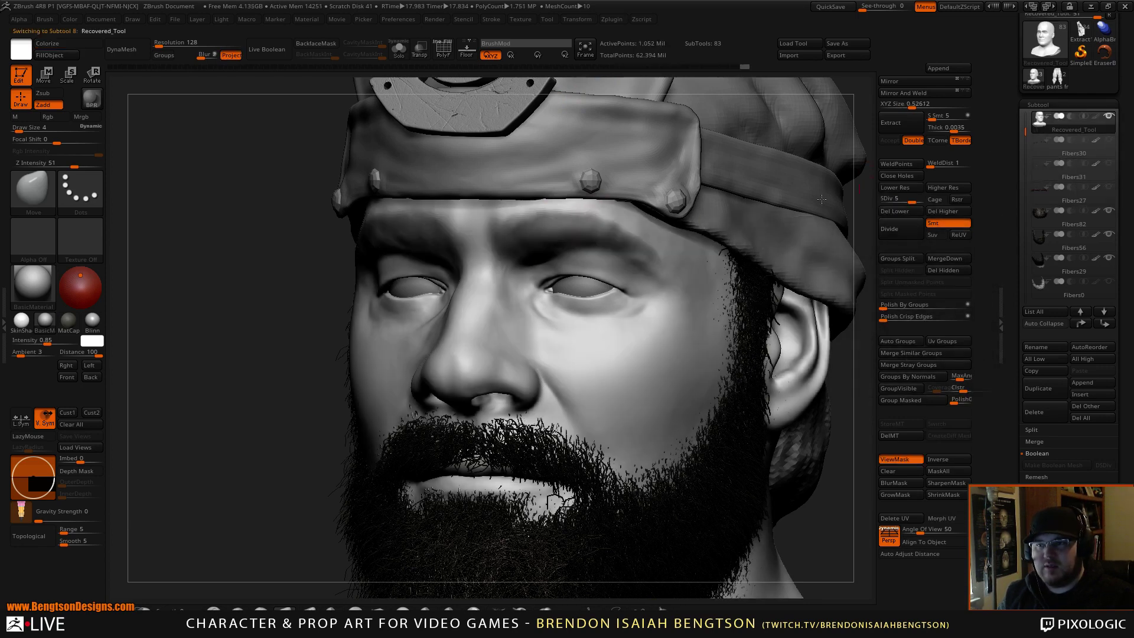
{"action": "left_click_drag", "start_coordinate": [205, 370], "coordinate": [206, 409], "text": "ctrl"}
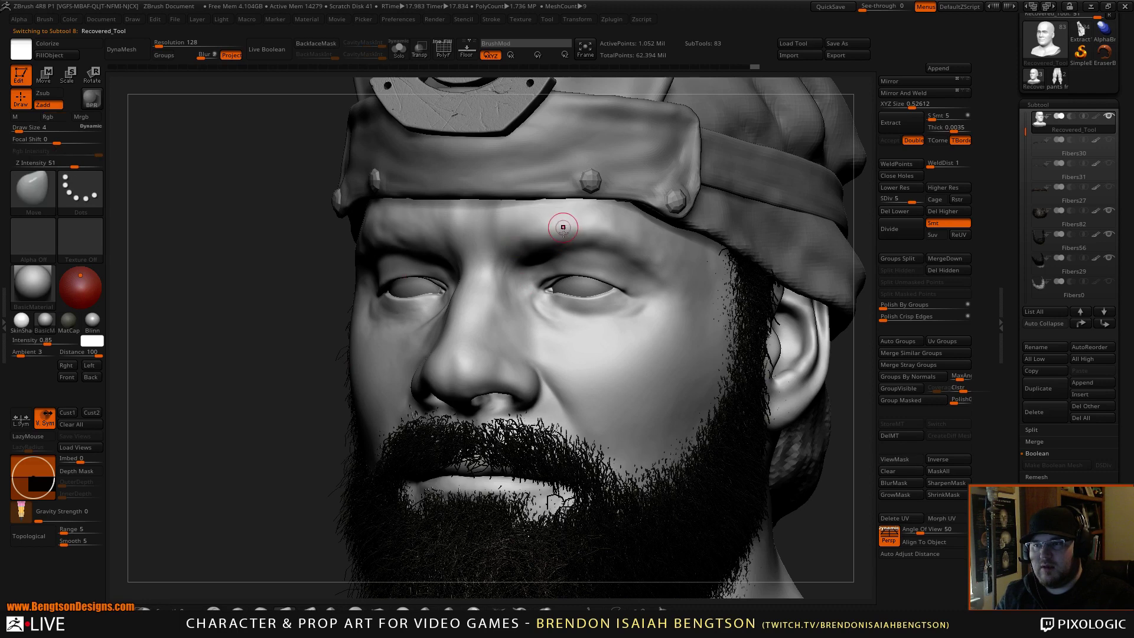
Step: Try to carve short eyebrow strokes into the inner left brow with the DamStandard brush
{"action": "key", "text": "b"}
{"action": "key", "text": "d"}
{"action": "key", "text": "s"}
{"action": "mouse_move", "coordinate": [540, 233]}
{"action": "left_mouse_down"}
{"action": "mouse_move", "coordinate": [554, 242]}
{"action": "mouse_move", "coordinate": [546, 226]}
{"action": "mouse_move", "coordinate": [597, 227]}
{"action": "left_mouse_up"}
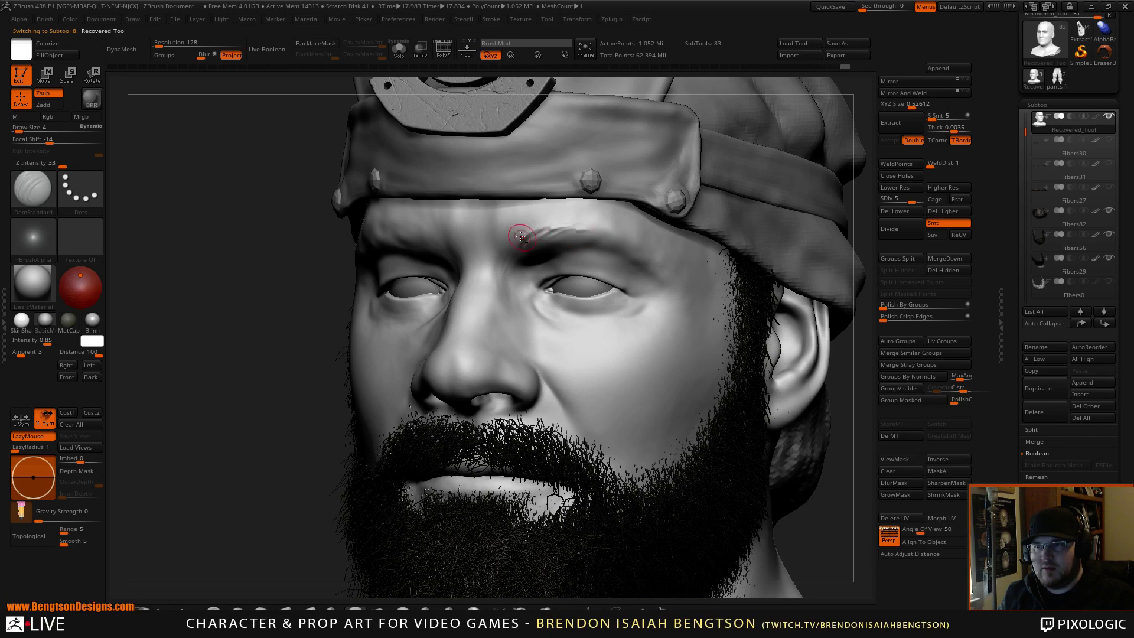
{"action": "left_click_drag", "start_coordinate": [545, 222], "coordinate": [535, 230]}
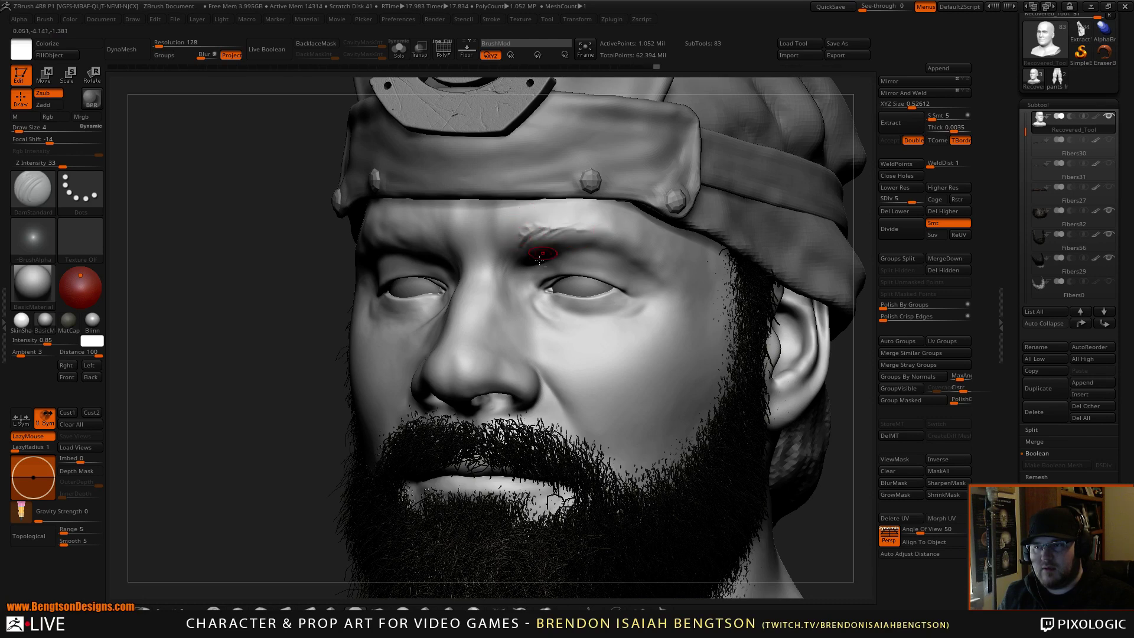
Step: Undo the carved strokes on the left brow
{"action": "key", "text": "ctrl+z"}
{"action": "key", "text": "ctrl+z"}
{"action": "key", "text": "ctrl+z"}
{"action": "key", "text": "ctrl+z"}
{"action": "key", "text": "ctrl+z"}
{"action": "key", "text": "ctrl+z"}
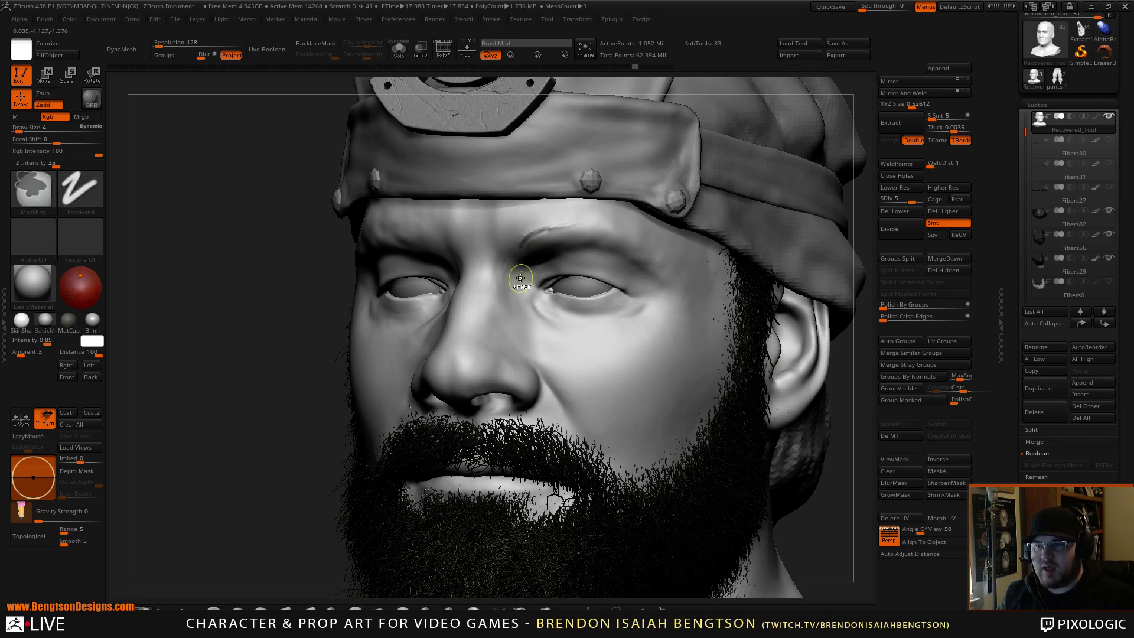
{"action": "key", "text": "ctrl+z"}
{"action": "key", "text": "ctrl+z"}
{"action": "key", "text": "ctrl+z"}
{"action": "key", "text": "ctrl+z"}
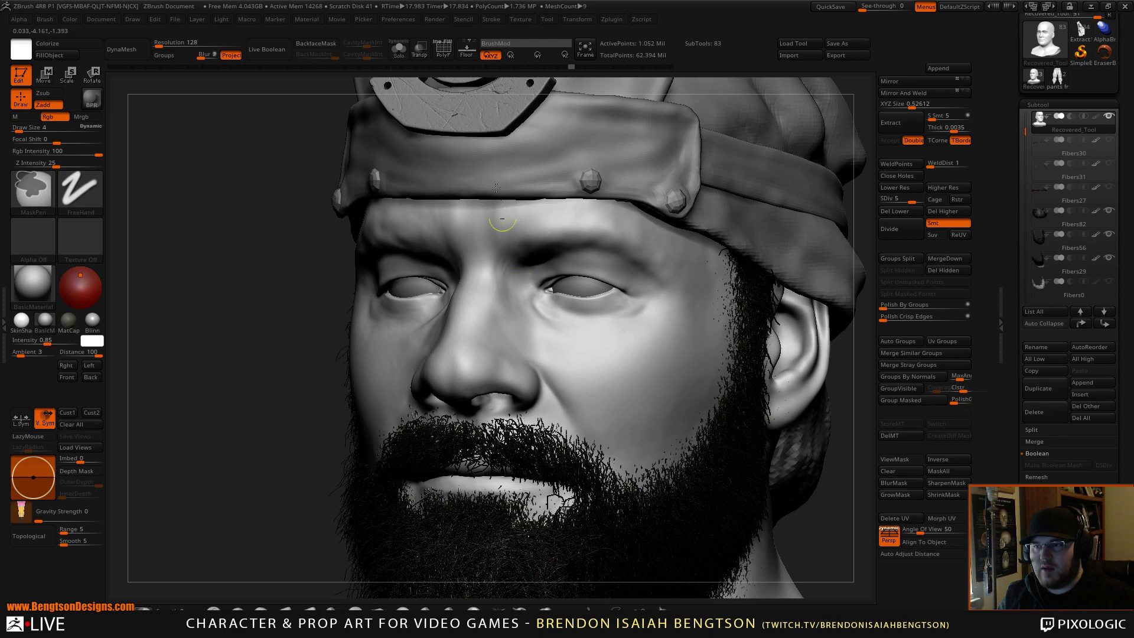
Step: Try to fill the whole head with the current white colour
{"action": "key", "text": "space"}
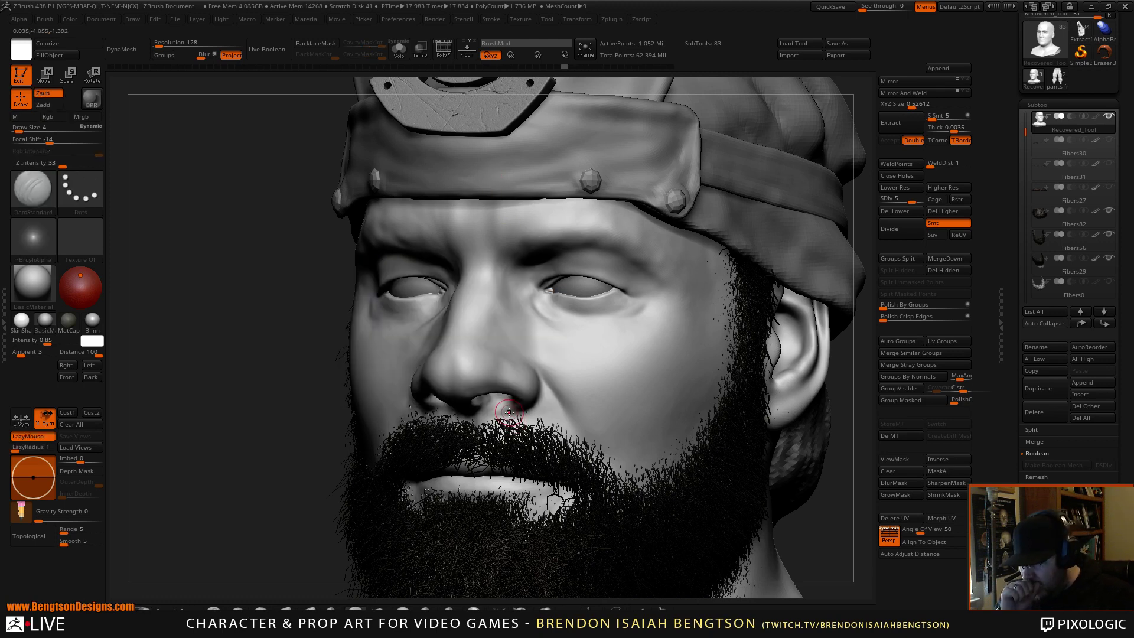
{"action": "left_click", "coordinate": [64, 56]}
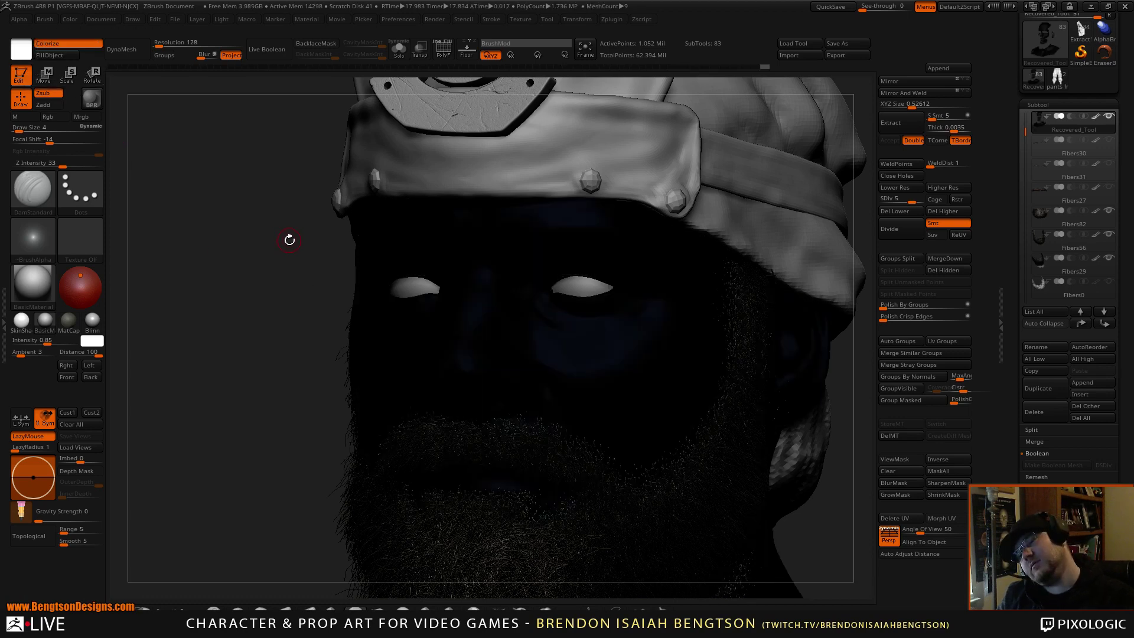
{"action": "key", "text": "ctrl+z"}
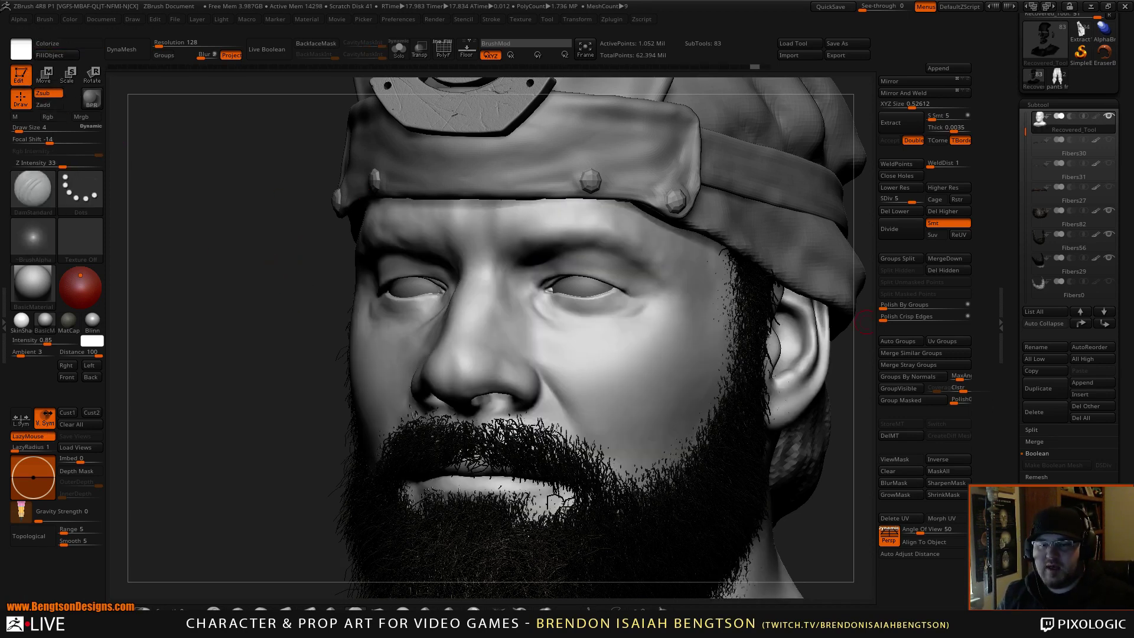
Step: Bake the head's ears back layer at subdivision level 6 and fill the head with white polypaint
{"action": "left_click", "coordinate": [1038, 104]}
{"action": "left_click", "coordinate": [1037, 160]}
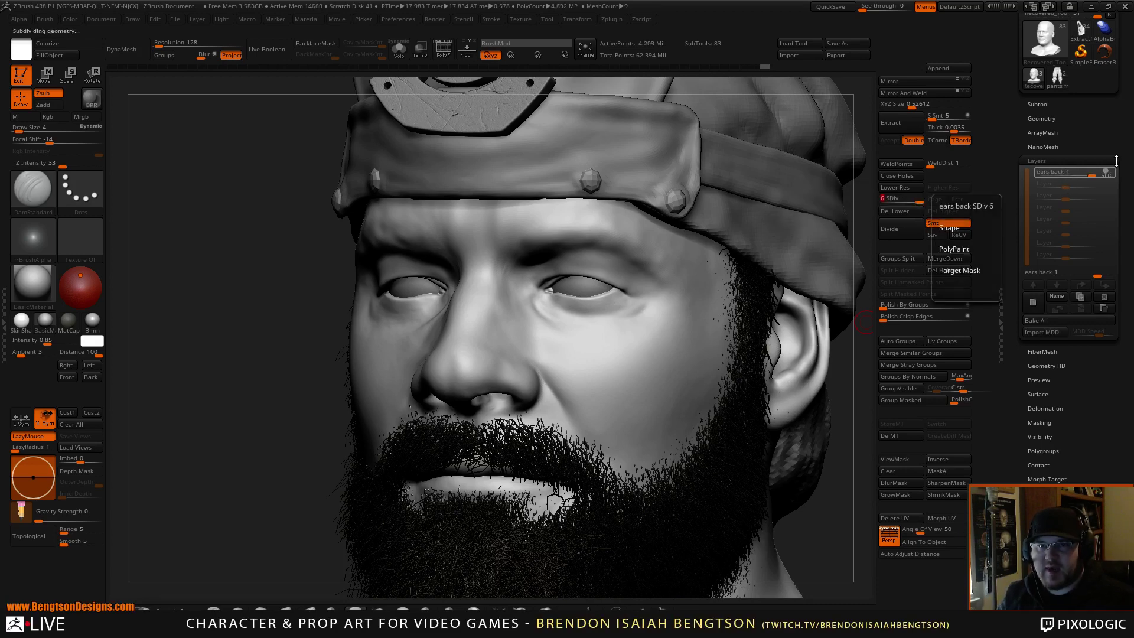
{"action": "left_click", "coordinate": [1060, 320]}
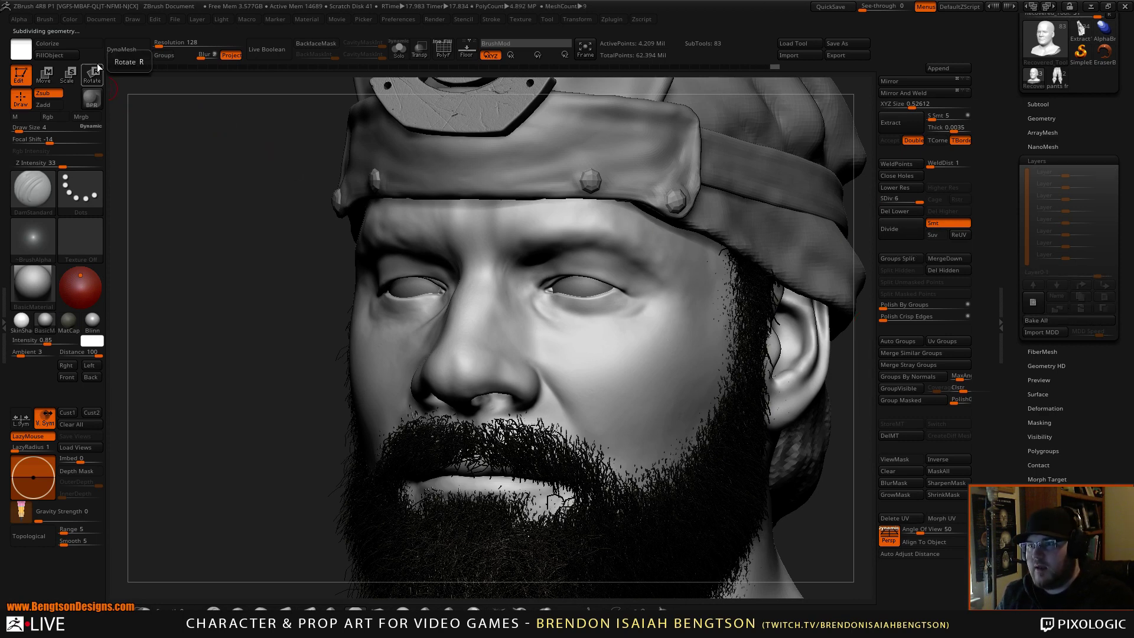
{"action": "left_click", "coordinate": [55, 55]}
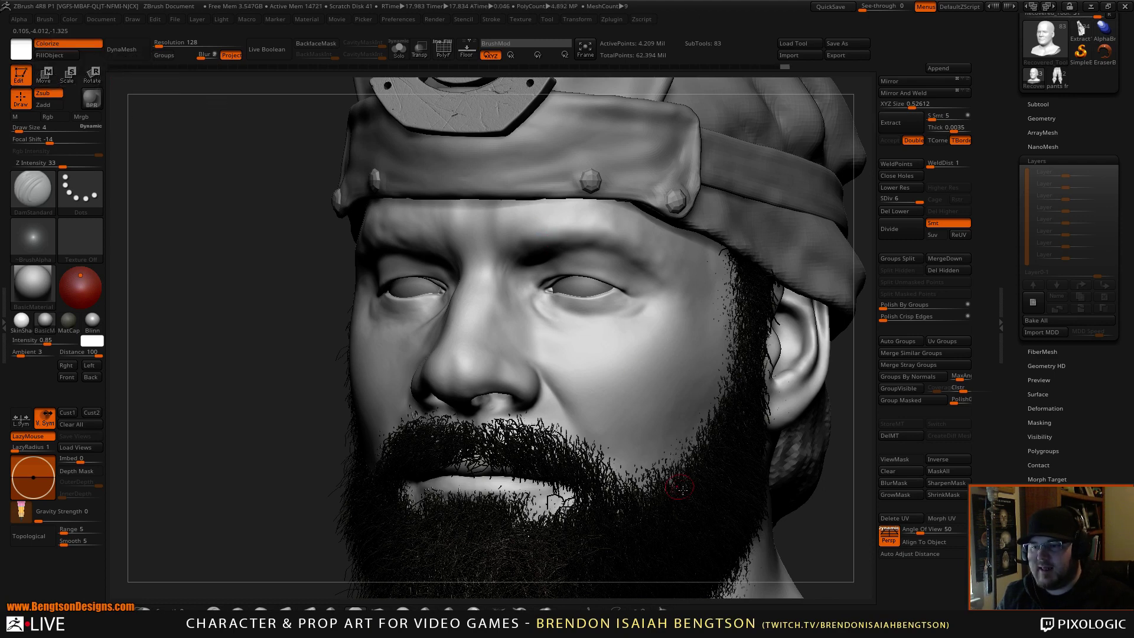
Step: Sample black as the active colour and set the DamStandard brush to Rgb at intensity 100
{"action": "key", "text": "c"}
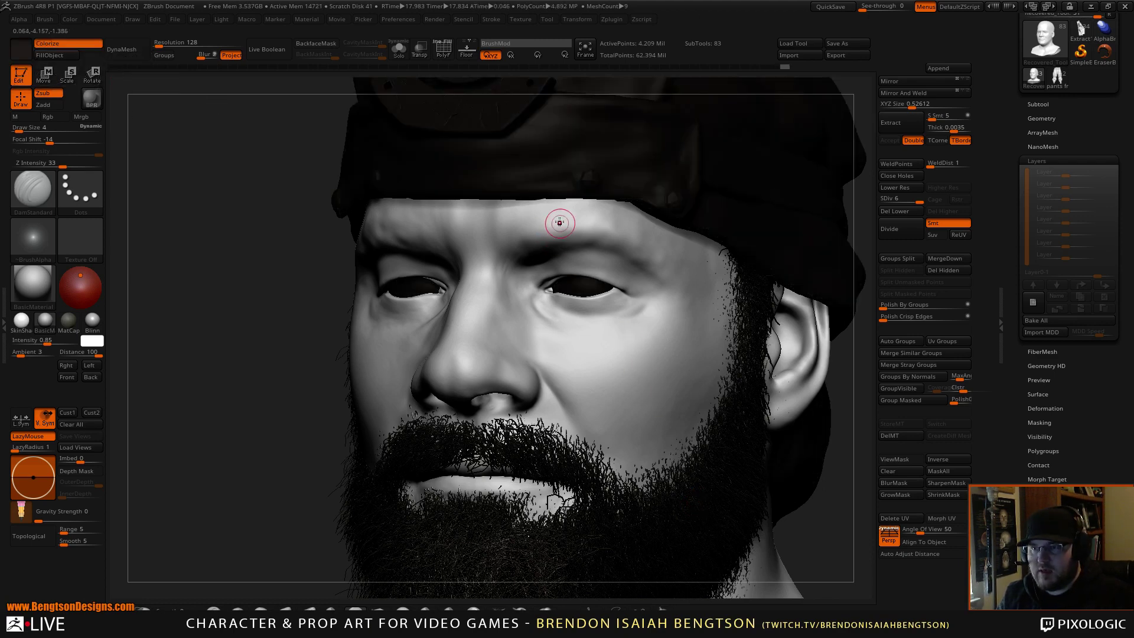
{"action": "left_click_drag", "start_coordinate": [543, 228], "coordinate": [529, 228]}
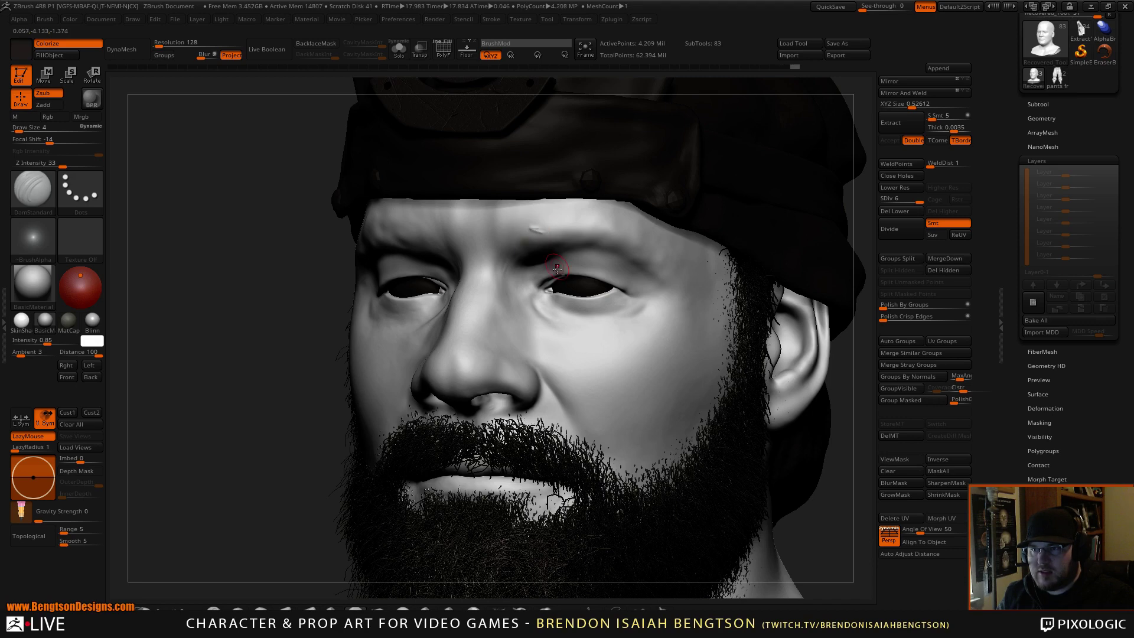
{"action": "key", "text": "space"}
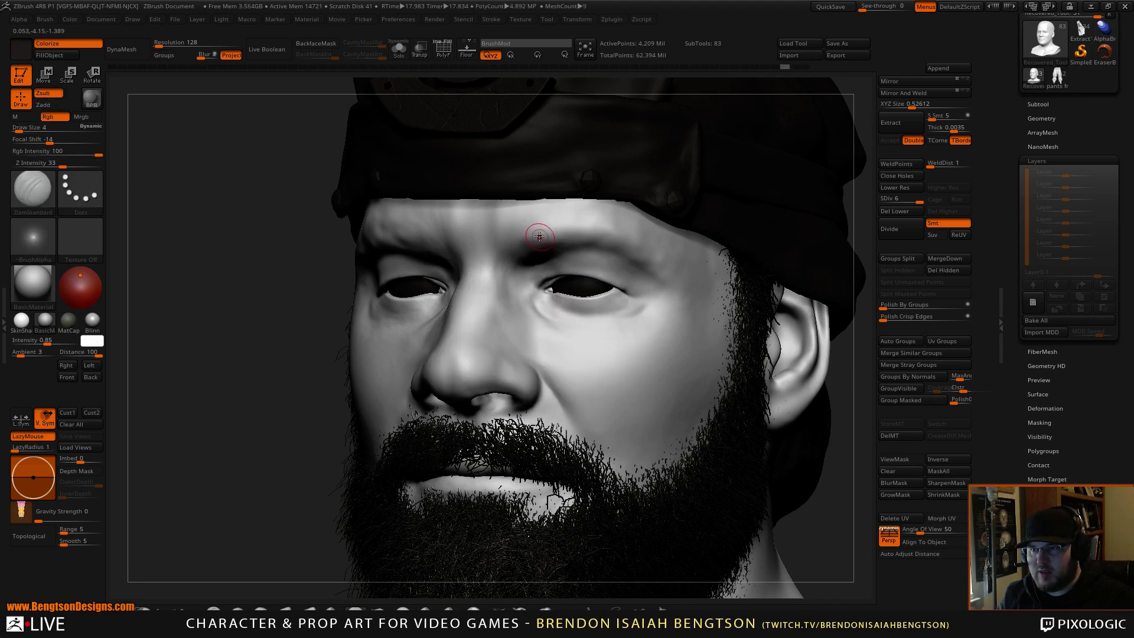
Step: Try painting the whole left eyebrow with short overlapping black hair strokes, tapering past the outer end of the brow
{"action": "mouse_move", "coordinate": [519, 227]}
{"action": "left_mouse_down"}
{"action": "mouse_move", "coordinate": [578, 223]}
{"action": "mouse_move", "coordinate": [665, 262]}
{"action": "left_mouse_up"}
{"action": "left_click_drag", "start_coordinate": [508, 237], "coordinate": [515, 227]}
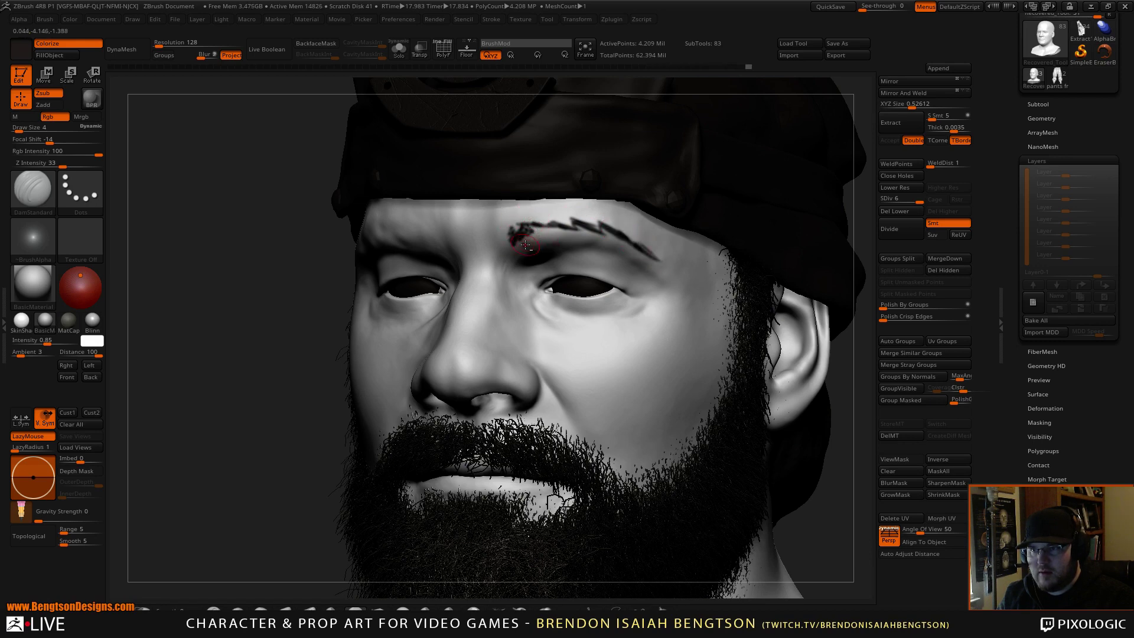
{"action": "left_click_drag", "start_coordinate": [544, 226], "coordinate": [601, 228]}
{"action": "mouse_move", "coordinate": [570, 243]}
{"action": "left_mouse_down"}
{"action": "mouse_move", "coordinate": [602, 228]}
{"action": "mouse_move", "coordinate": [576, 239]}
{"action": "left_mouse_up"}
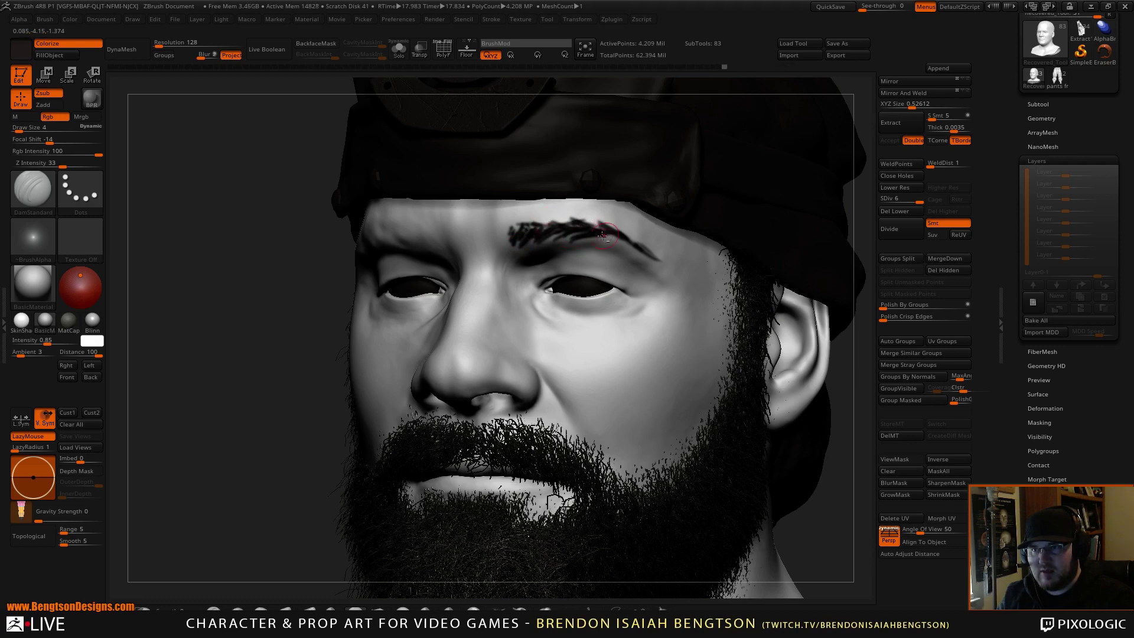
{"action": "left_click_drag", "start_coordinate": [658, 264], "coordinate": [658, 266]}
{"action": "left_click_drag", "start_coordinate": [628, 233], "coordinate": [654, 260]}
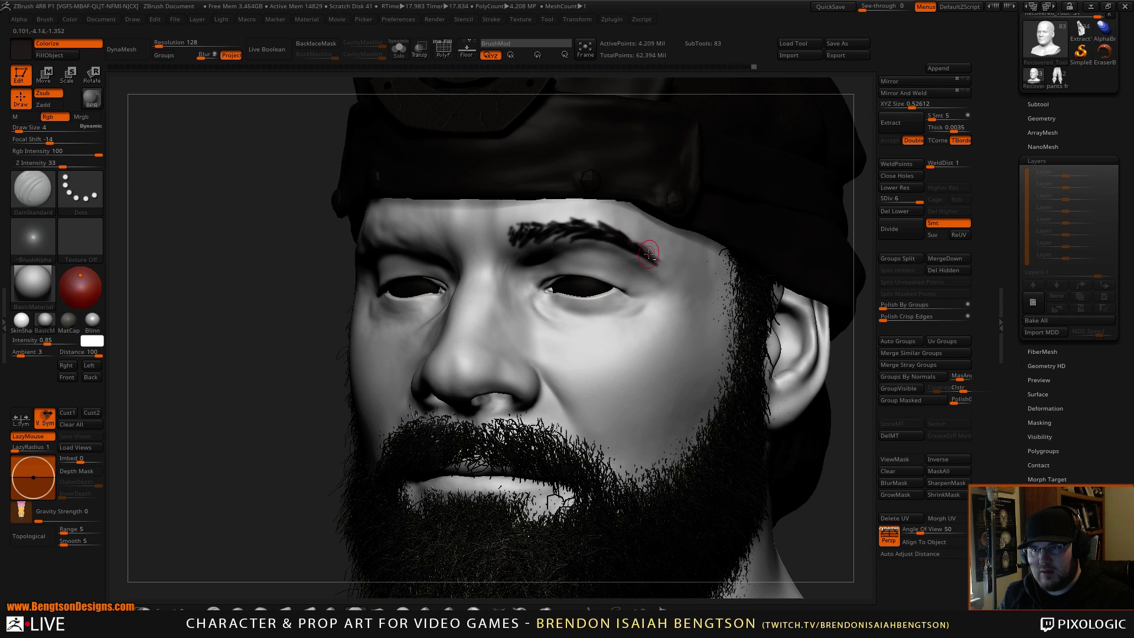
{"action": "left_click_drag", "start_coordinate": [519, 221], "coordinate": [584, 224]}
{"action": "mouse_move", "coordinate": [593, 222]}
{"action": "left_mouse_down"}
{"action": "mouse_move", "coordinate": [617, 233]}
{"action": "mouse_move", "coordinate": [602, 224]}
{"action": "left_mouse_up"}
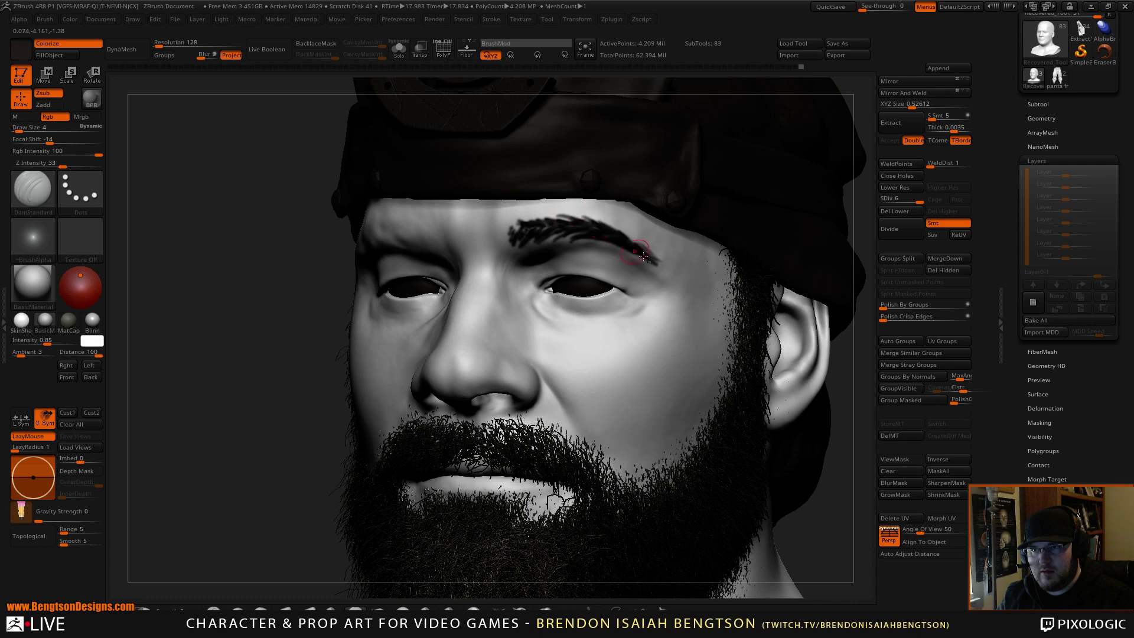
{"action": "left_click_drag", "start_coordinate": [294, 400], "coordinate": [278, 147], "text": "alt"}
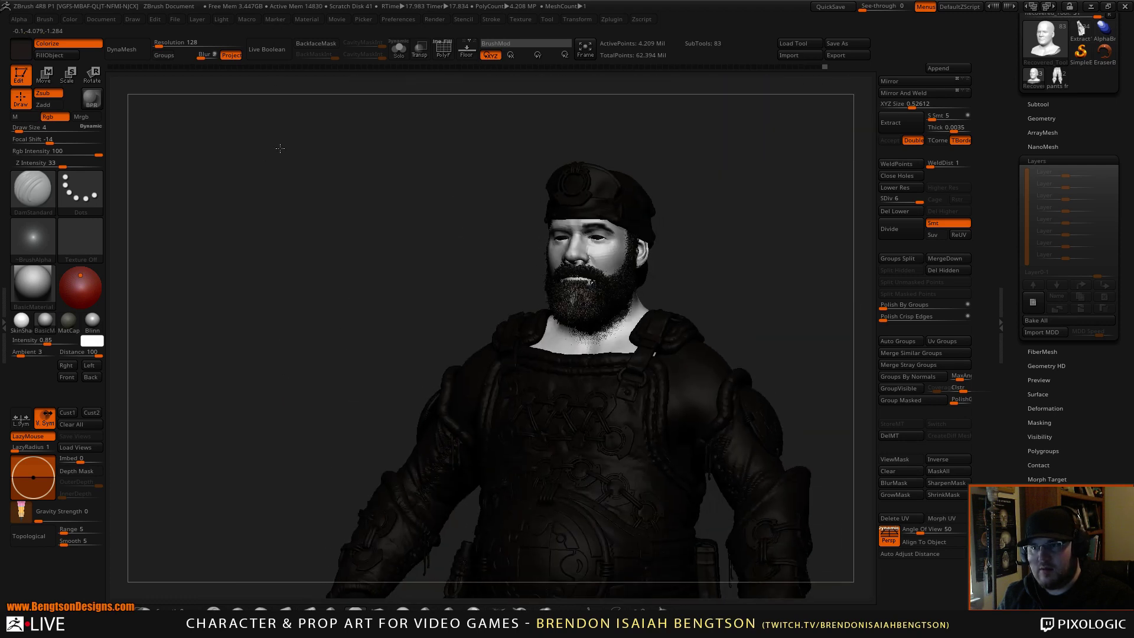
{"action": "left_click_drag", "start_coordinate": [730, 260], "coordinate": [741, 246]}
{"action": "mouse_move", "coordinate": [775, 207]}
{"action": "left_mouse_down", "text": "alt"}
{"action": "mouse_move", "coordinate": [785, 370]}
{"action": "mouse_move", "coordinate": [786, 270]}
{"action": "left_mouse_up", "text": "alt"}
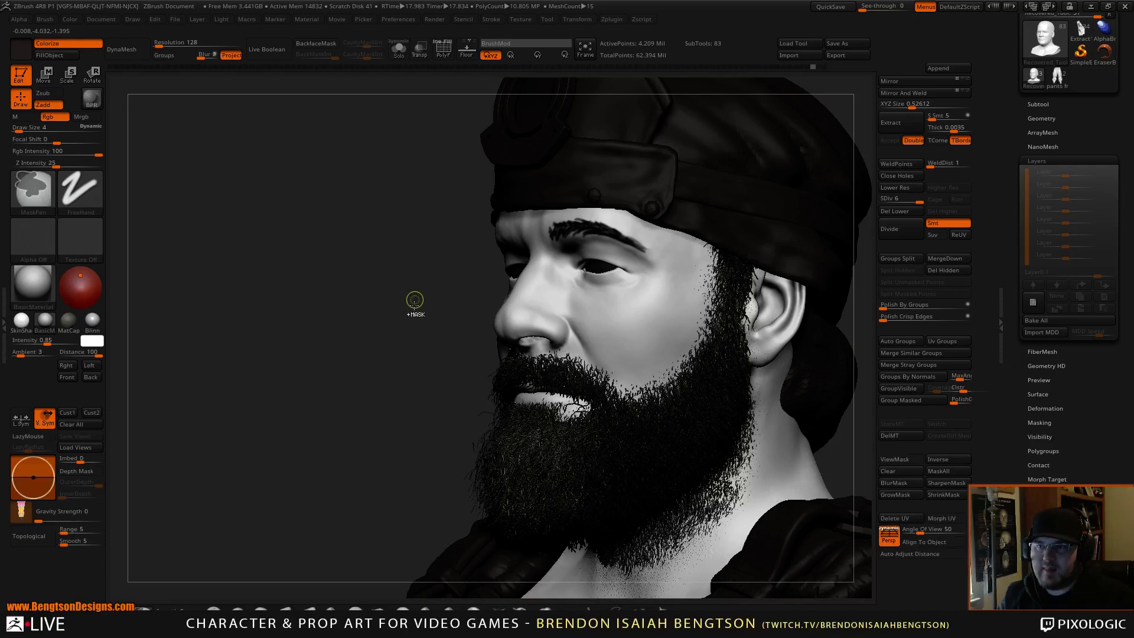
Step: Undo the black strokes painted on the left brow
{"action": "key", "text": "ctrl+z"}
{"action": "key", "text": "ctrl+z"}
{"action": "key", "text": "ctrl+z"}
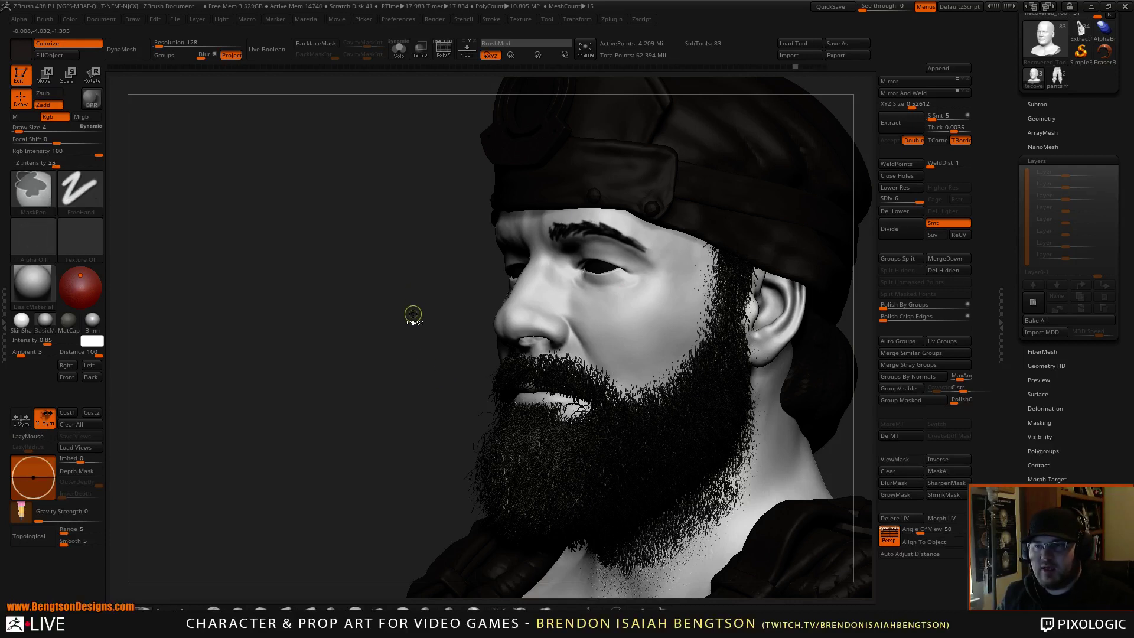
{"action": "key", "text": "ctrl+z"}
{"action": "key", "text": "ctrl+z"}
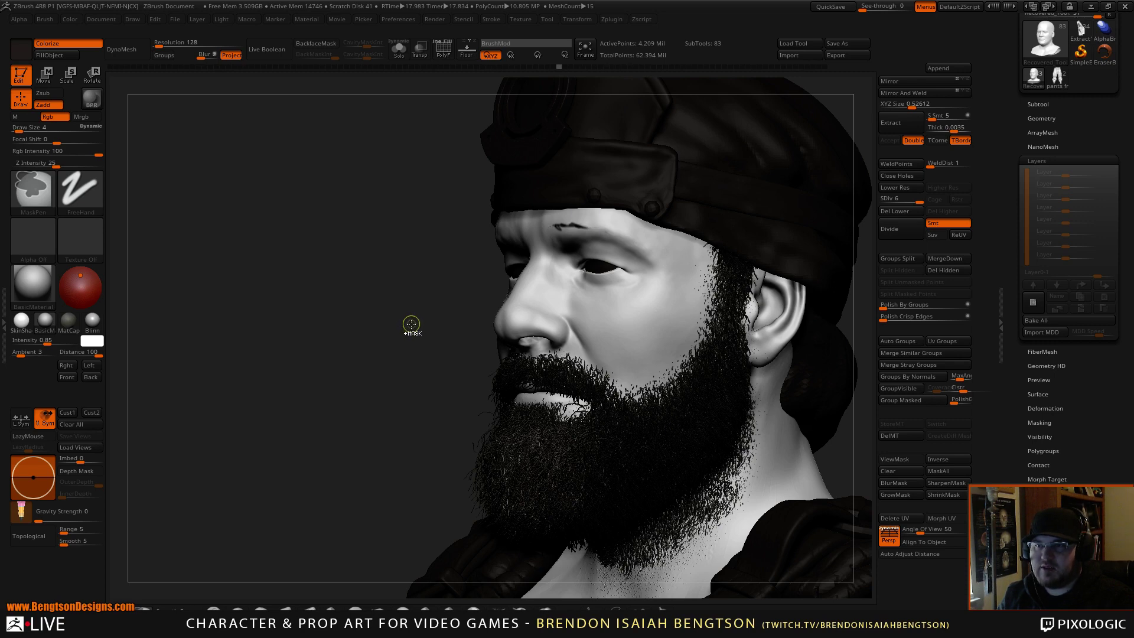
{"action": "key", "text": "ctrl+z"}
{"action": "key", "text": "ctrl+z"}
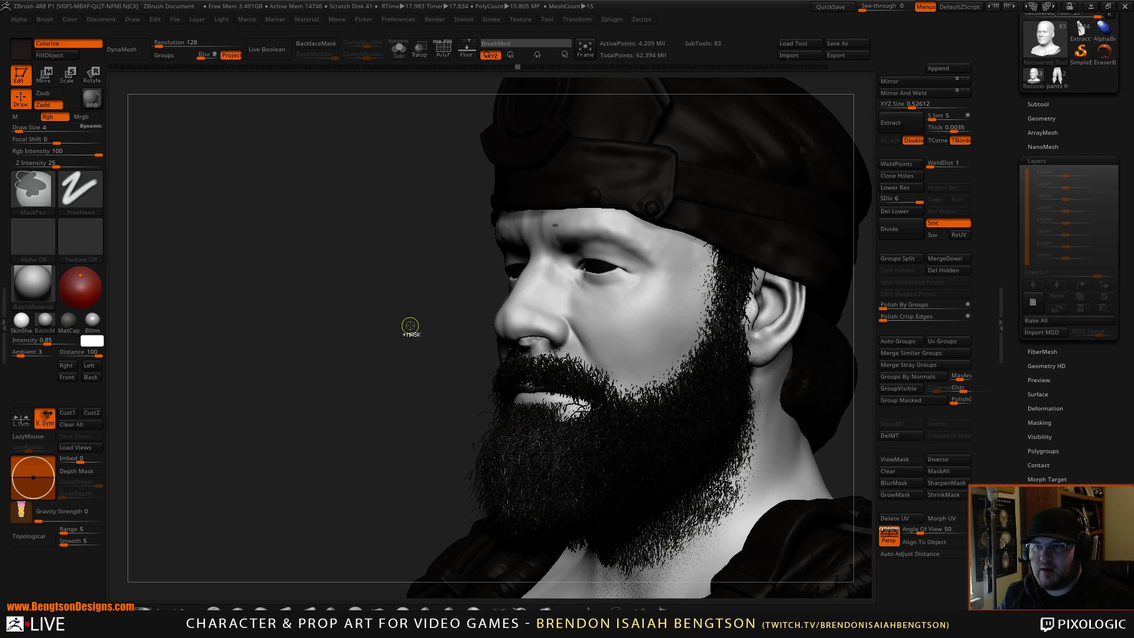
Step: Turn off Rgb on the DamStandard brush so it only carves with Zsub, and set white as the active colour
{"action": "key", "text": "space"}
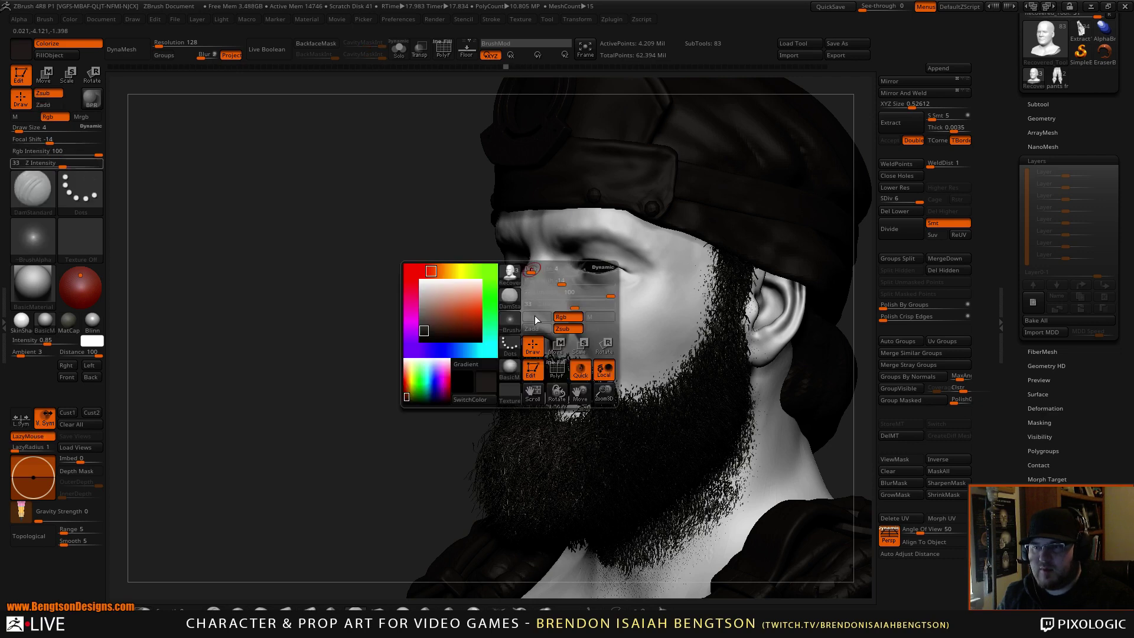
{"action": "left_click", "coordinate": [579, 322]}
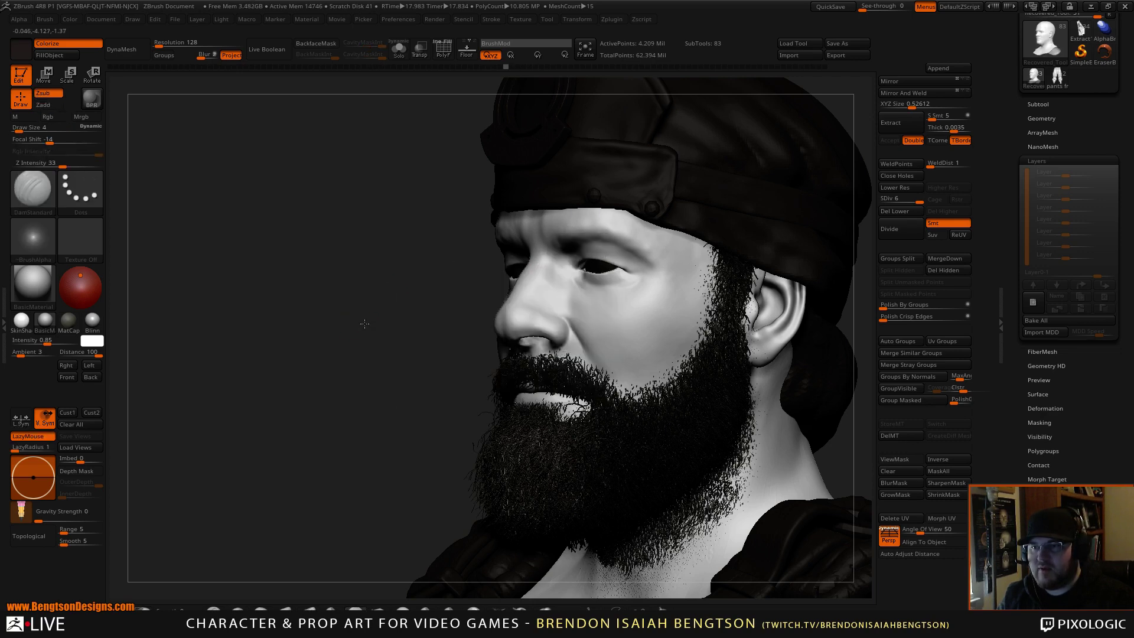
{"action": "left_click_drag", "start_coordinate": [367, 322], "coordinate": [379, 380], "text": "alt"}
{"action": "key", "text": "space"}
{"action": "left_click_drag", "start_coordinate": [300, 404], "coordinate": [284, 376]}
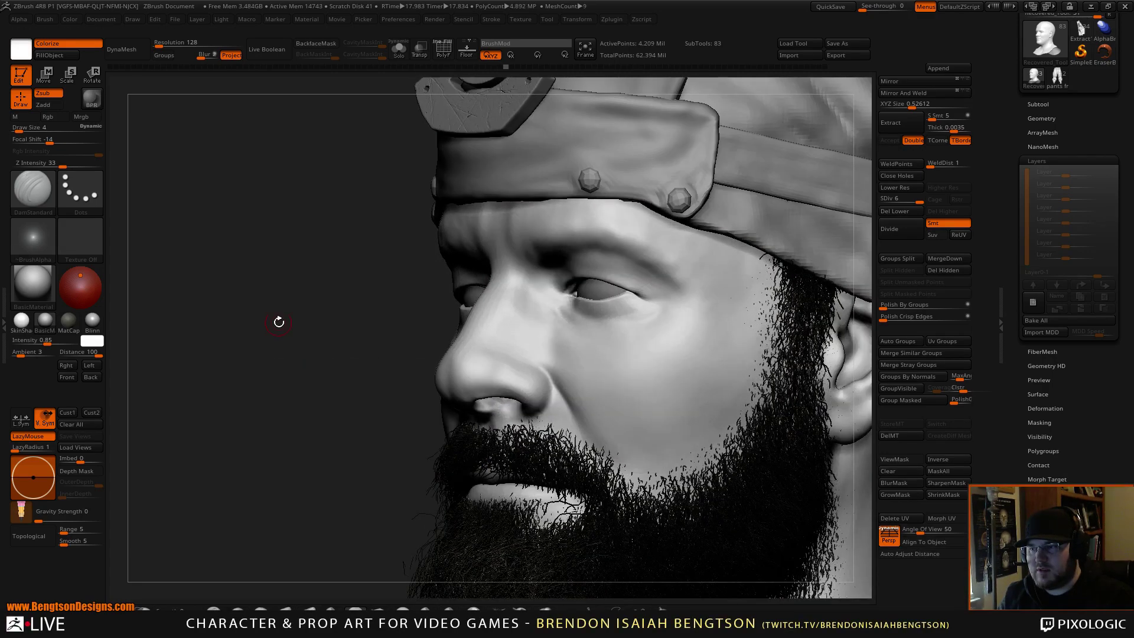
Step: Carve short hair strokes along the inner and middle left brow, accepting the removal of the newer undo history
{"action": "left_click_drag", "start_coordinate": [331, 279], "coordinate": [453, 241]}
{"action": "left_click", "coordinate": [510, 232]}
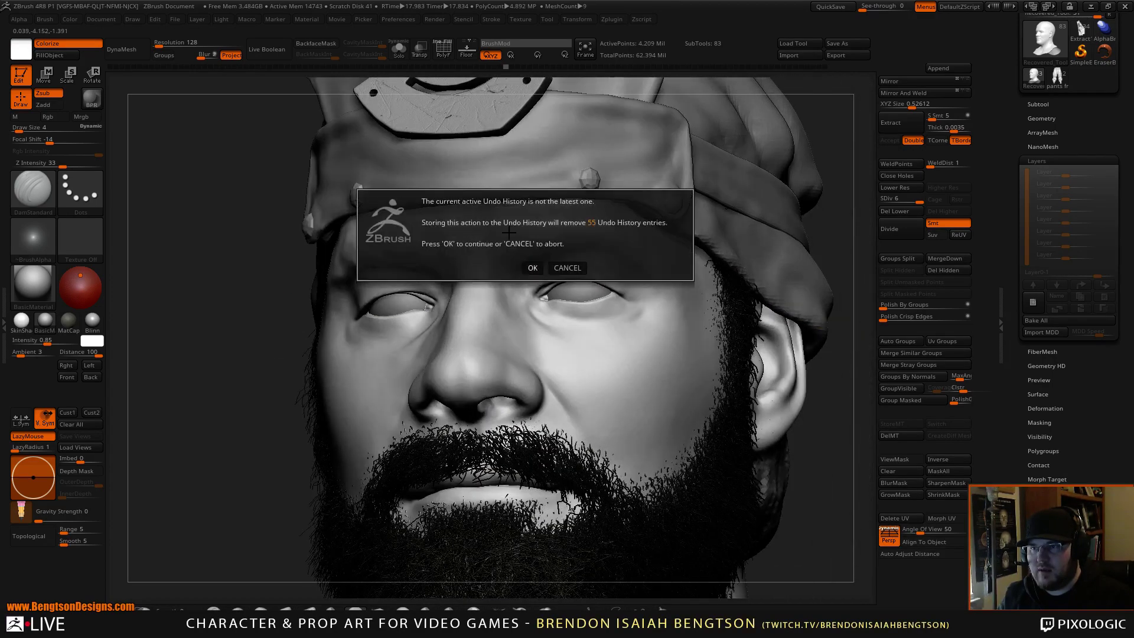
{"action": "left_click", "coordinate": [534, 267]}
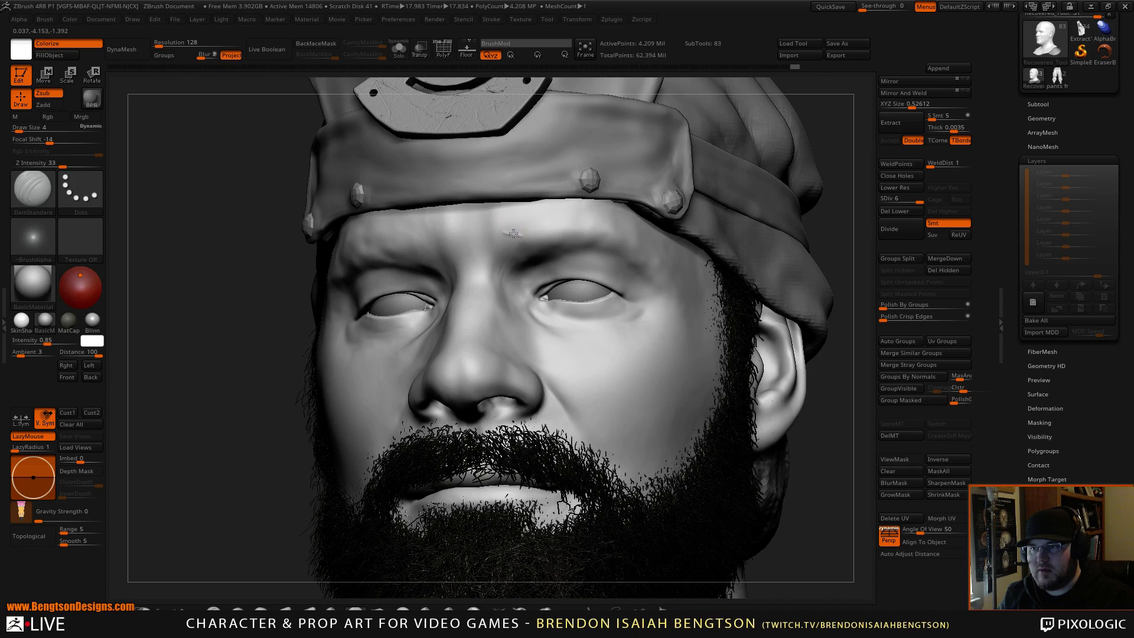
{"action": "mouse_move", "coordinate": [559, 234]}
{"action": "left_mouse_down"}
{"action": "mouse_move", "coordinate": [533, 229]}
{"action": "mouse_move", "coordinate": [607, 228]}
{"action": "left_mouse_up"}
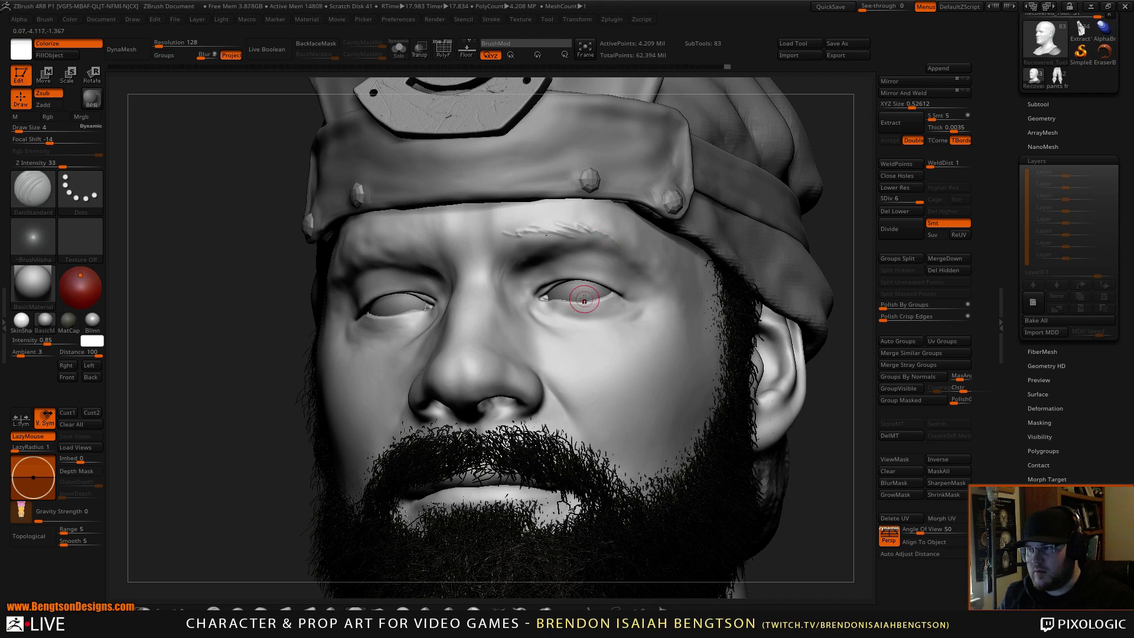
{"action": "left_click_drag", "start_coordinate": [281, 489], "coordinate": [285, 485]}
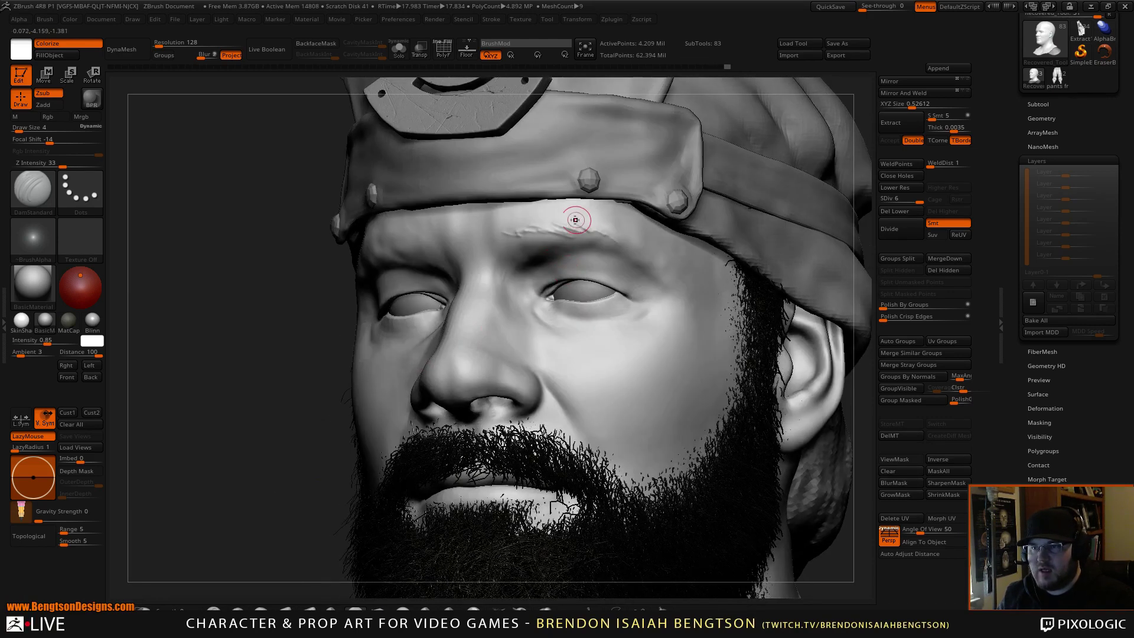
Step: Turn off LazyMouse and try a short freehand hair stroke in the middle of the left brow
{"action": "left_click", "coordinate": [25, 437]}
{"action": "left_click_drag", "start_coordinate": [208, 444], "coordinate": [216, 502], "text": "alt"}
{"action": "left_click_drag", "start_coordinate": [544, 221], "coordinate": [562, 226]}
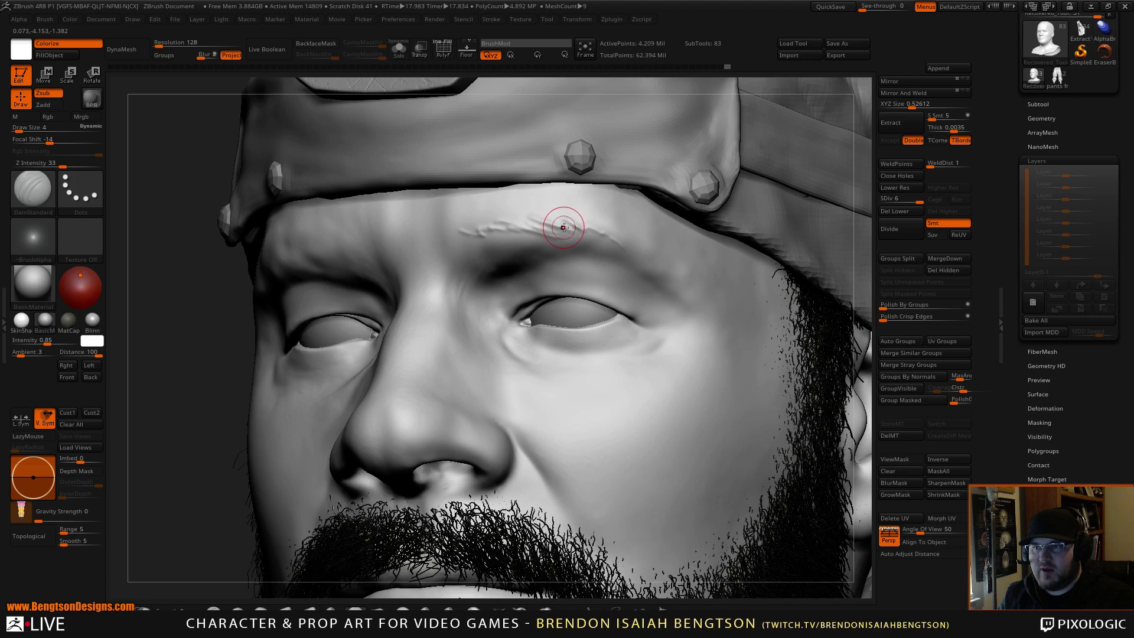
Step: Undo the most recent hair strokes on the left brow
{"action": "key", "text": "ctrl"}
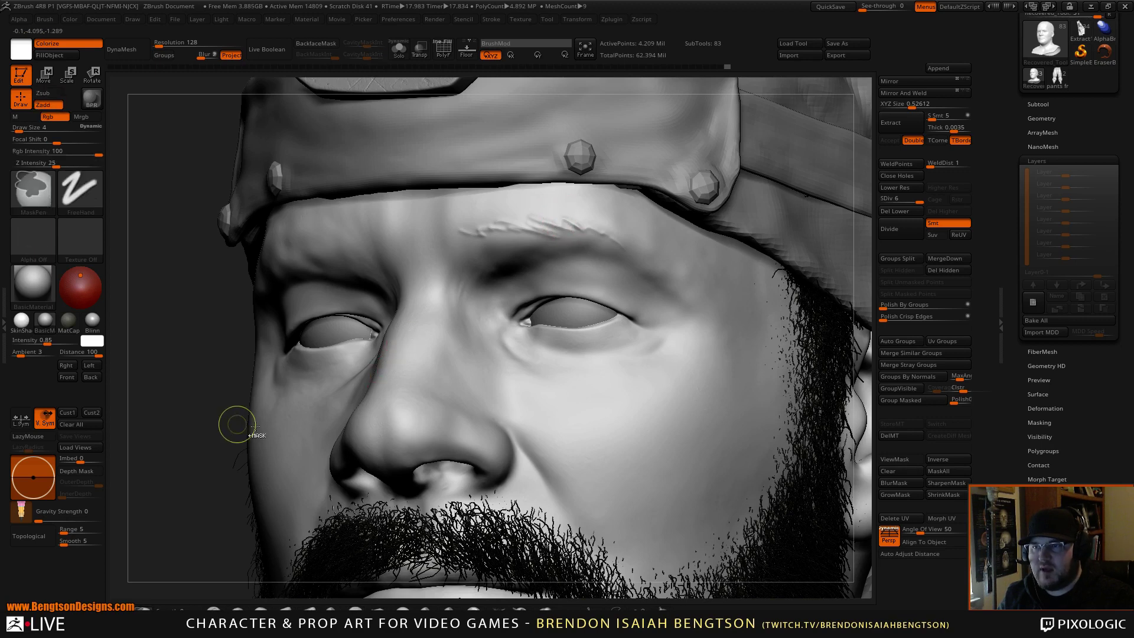
{"action": "key", "text": "ctrl+z"}
{"action": "key", "text": "ctrl+z"}
{"action": "key", "text": "ctrl+z"}
{"action": "key", "text": "ctrl+z"}
{"action": "key", "text": "ctrl+z"}
{"action": "key", "text": "ctrl+z"}
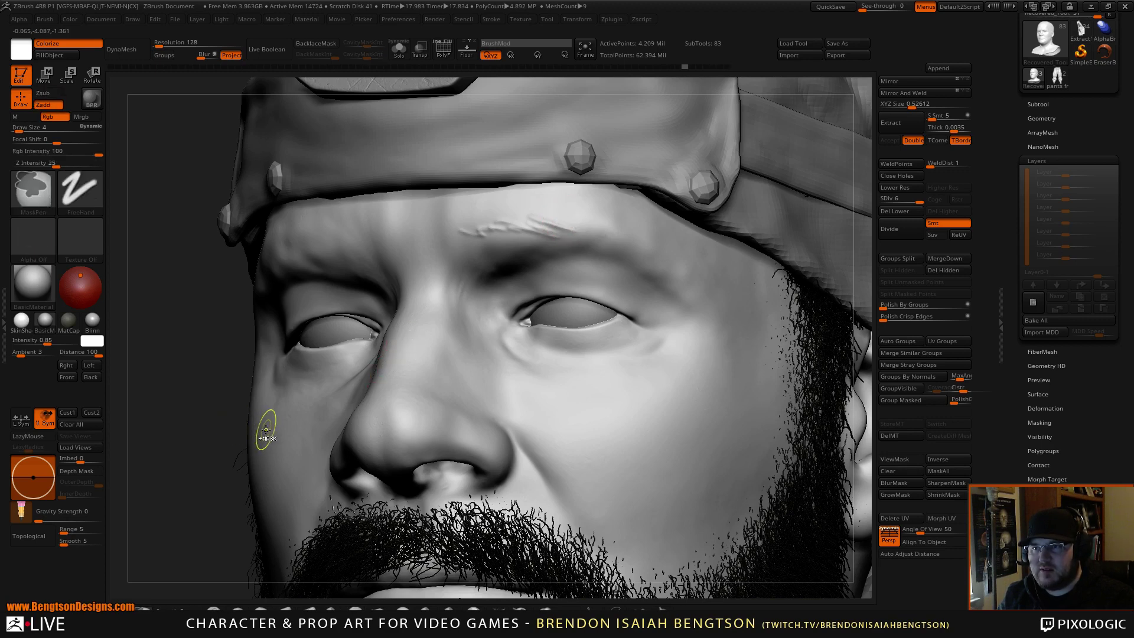
{"action": "key", "text": "ctrl"}
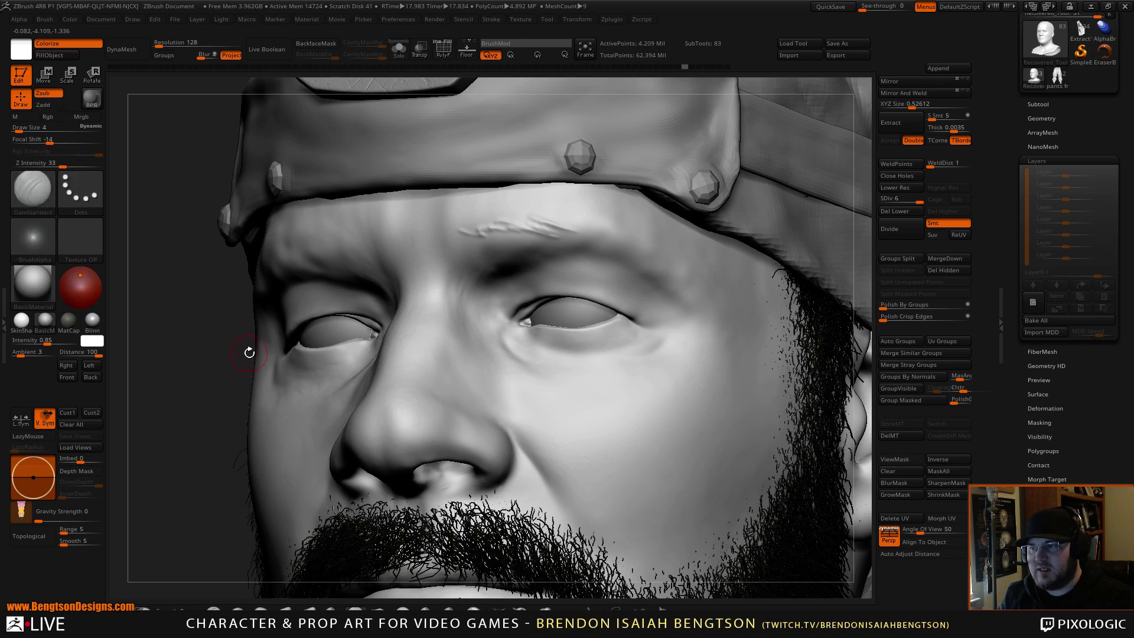
Step: Carve dense, short overlapping hair strokes across the full length of the left brow, from its inner end to the outer tail
{"action": "left_click_drag", "start_coordinate": [593, 231], "coordinate": [577, 225]}
{"action": "mouse_move", "coordinate": [580, 230]}
{"action": "left_mouse_down"}
{"action": "mouse_move", "coordinate": [552, 217]}
{"action": "mouse_move", "coordinate": [596, 217]}
{"action": "mouse_move", "coordinate": [637, 245]}
{"action": "mouse_move", "coordinate": [619, 230]}
{"action": "mouse_move", "coordinate": [647, 239]}
{"action": "left_mouse_up"}
{"action": "mouse_move", "coordinate": [683, 273]}
{"action": "left_mouse_down"}
{"action": "mouse_move", "coordinate": [663, 247]}
{"action": "mouse_move", "coordinate": [618, 230]}
{"action": "mouse_move", "coordinate": [634, 251]}
{"action": "mouse_move", "coordinate": [575, 224]}
{"action": "left_mouse_up"}
{"action": "mouse_move", "coordinate": [583, 234]}
{"action": "left_mouse_down"}
{"action": "mouse_move", "coordinate": [539, 222]}
{"action": "mouse_move", "coordinate": [515, 227]}
{"action": "mouse_move", "coordinate": [548, 230]}
{"action": "mouse_move", "coordinate": [489, 236]}
{"action": "left_mouse_up"}
{"action": "mouse_move", "coordinate": [495, 241]}
{"action": "left_mouse_down"}
{"action": "mouse_move", "coordinate": [459, 229]}
{"action": "mouse_move", "coordinate": [488, 216]}
{"action": "left_mouse_up"}
{"action": "left_click_drag", "start_coordinate": [557, 230], "coordinate": [549, 225]}
{"action": "left_click_drag", "start_coordinate": [534, 223], "coordinate": [512, 228]}
{"action": "left_click_drag", "start_coordinate": [596, 233], "coordinate": [559, 219]}
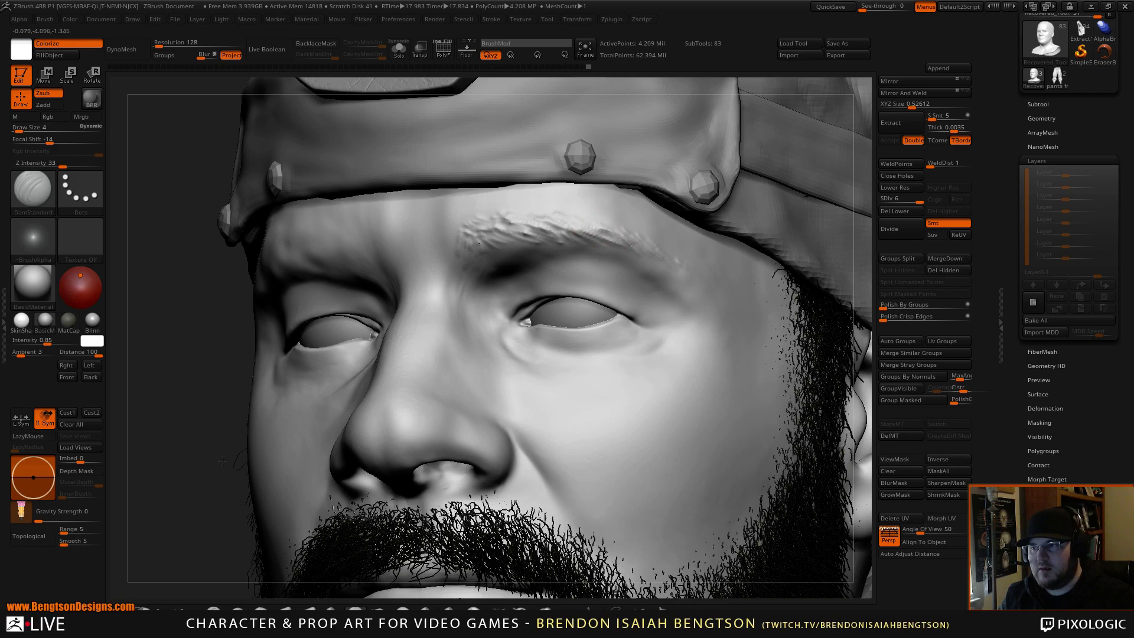
Step: Examine the carved eyebrow on the whole head from the front, in profile and from the opposite side
{"action": "left_click_drag", "start_coordinate": [223, 460], "coordinate": [203, 168], "text": "alt"}
{"action": "left_click_drag", "start_coordinate": [303, 314], "coordinate": [378, 310], "text": "shift"}
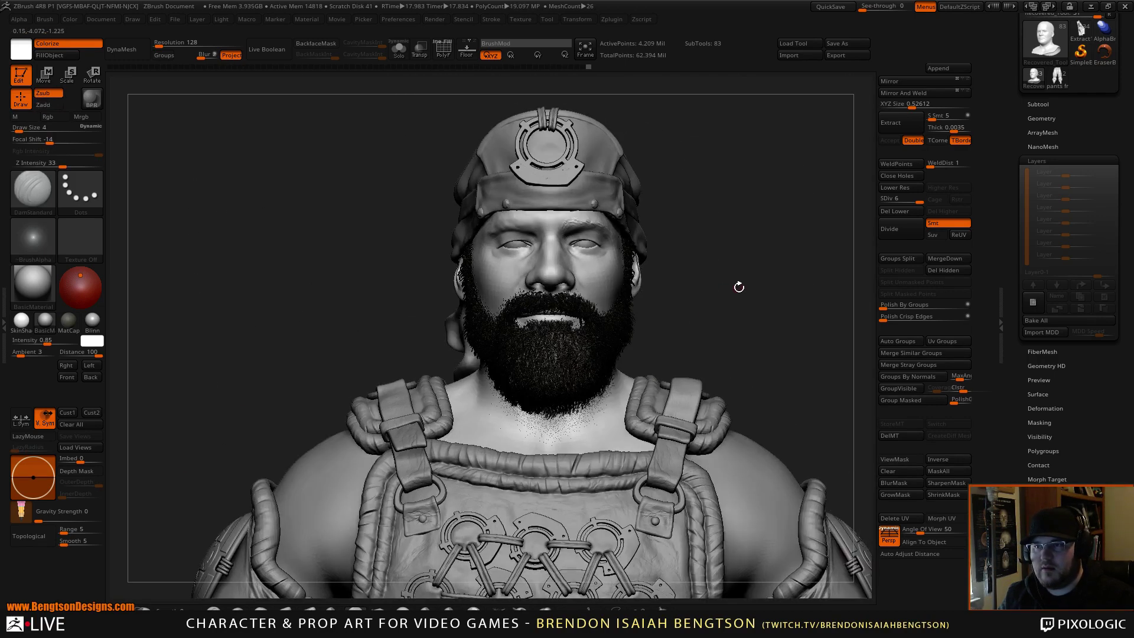
{"action": "mouse_move", "coordinate": [738, 287]}
{"action": "left_mouse_down"}
{"action": "mouse_move", "coordinate": [726, 289]}
{"action": "mouse_move", "coordinate": [770, 248]}
{"action": "mouse_move", "coordinate": [764, 201]}
{"action": "left_mouse_up"}
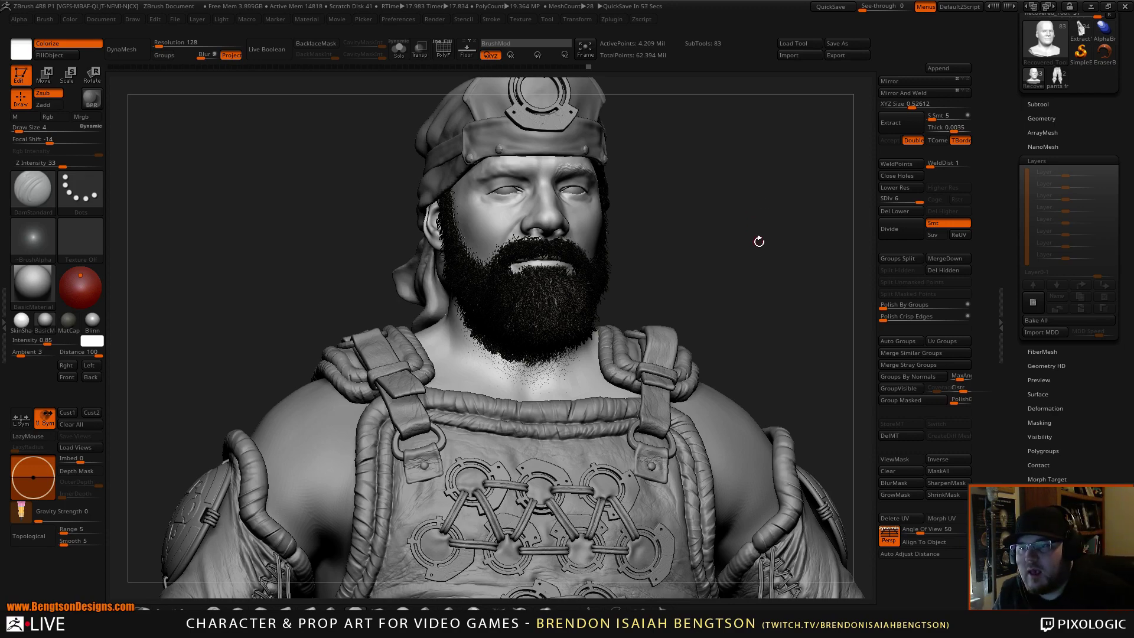
{"action": "left_click_drag", "start_coordinate": [759, 242], "coordinate": [747, 252]}
{"action": "left_click_drag", "start_coordinate": [770, 184], "coordinate": [766, 246], "text": "alt"}
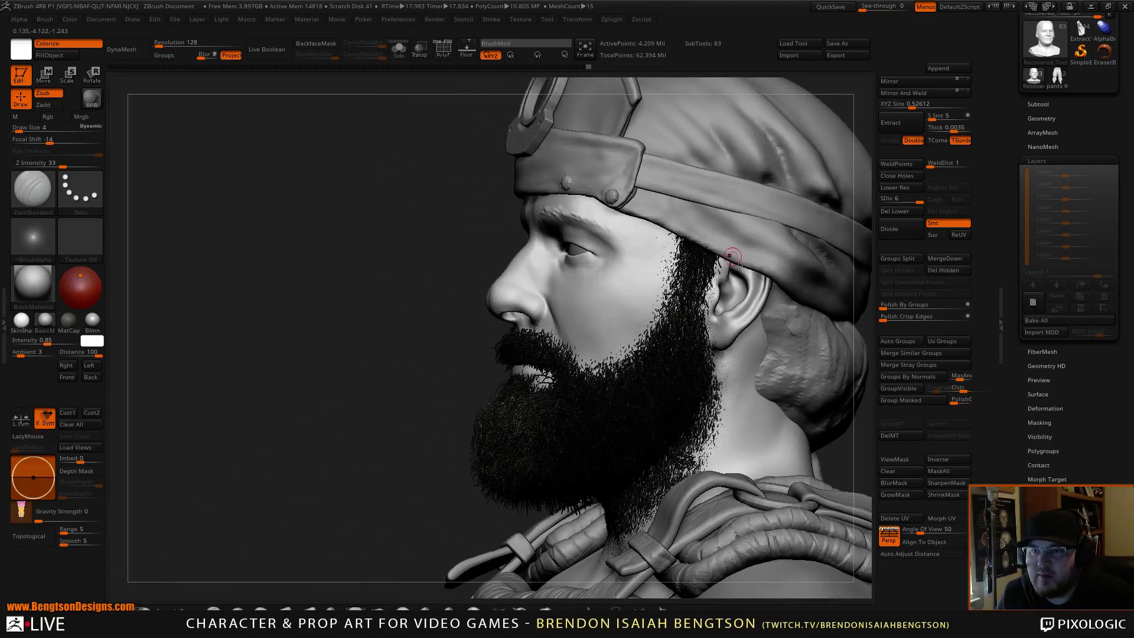
{"action": "left_click_drag", "start_coordinate": [406, 431], "coordinate": [581, 434]}
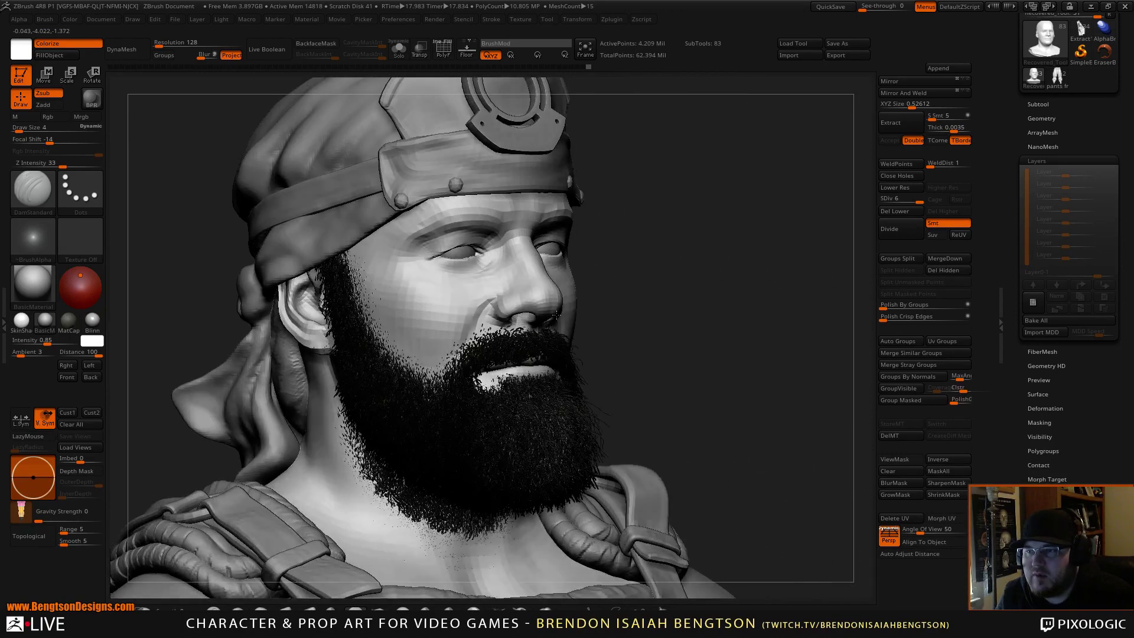
Step: Carve matching short hair strokes along the right brow and angled strokes at its inner end
{"action": "left_click_drag", "start_coordinate": [743, 378], "coordinate": [750, 337], "text": "alt"}
{"action": "left_click_drag", "start_coordinate": [762, 375], "coordinate": [706, 343], "text": "alt"}
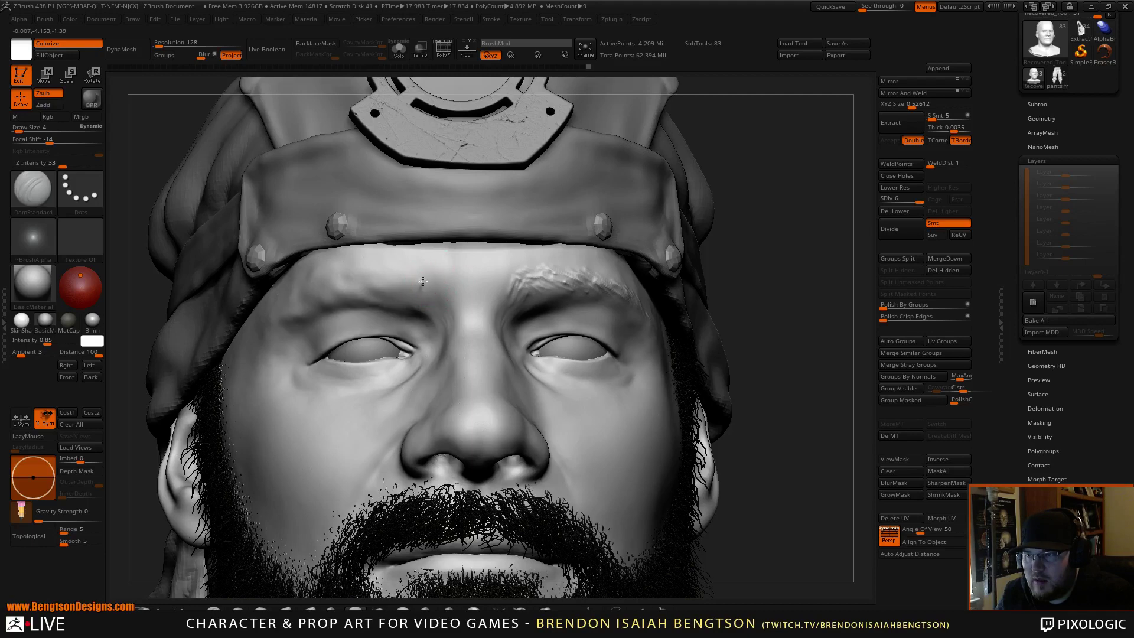
{"action": "left_click_drag", "start_coordinate": [399, 280], "coordinate": [303, 303]}
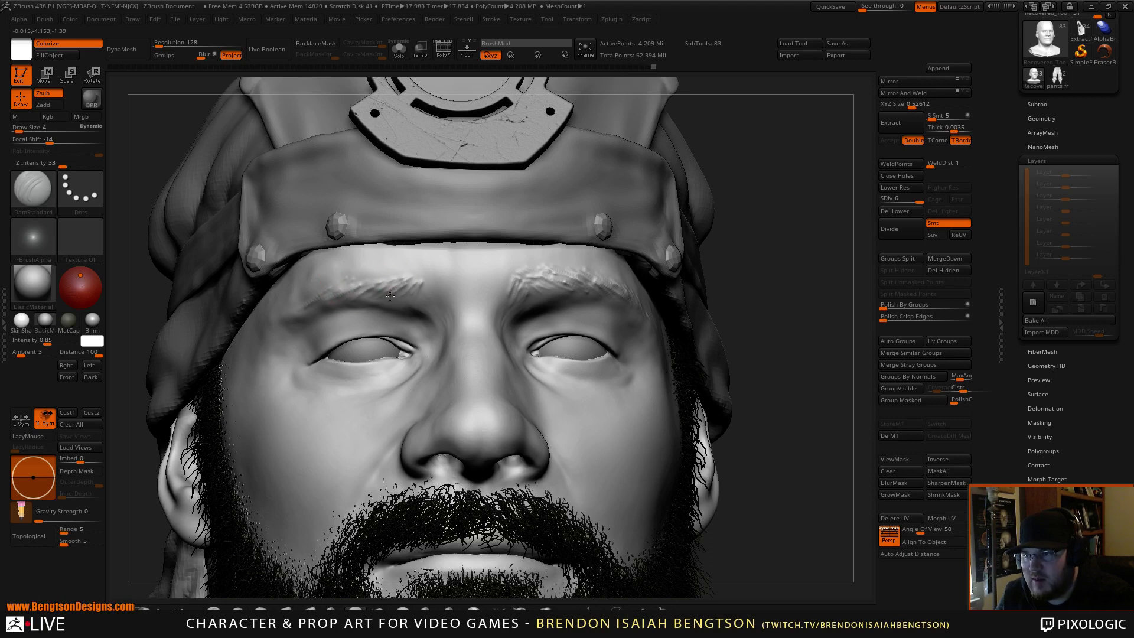
{"action": "left_click_drag", "start_coordinate": [426, 291], "coordinate": [419, 276]}
{"action": "left_click_drag", "start_coordinate": [432, 295], "coordinate": [420, 274]}
{"action": "left_click_drag", "start_coordinate": [432, 286], "coordinate": [415, 264]}
{"action": "left_click_drag", "start_coordinate": [433, 302], "coordinate": [416, 283]}
Step: Undo the last strokes at the inner end of the right brow
{"action": "key", "text": "ctrl"}
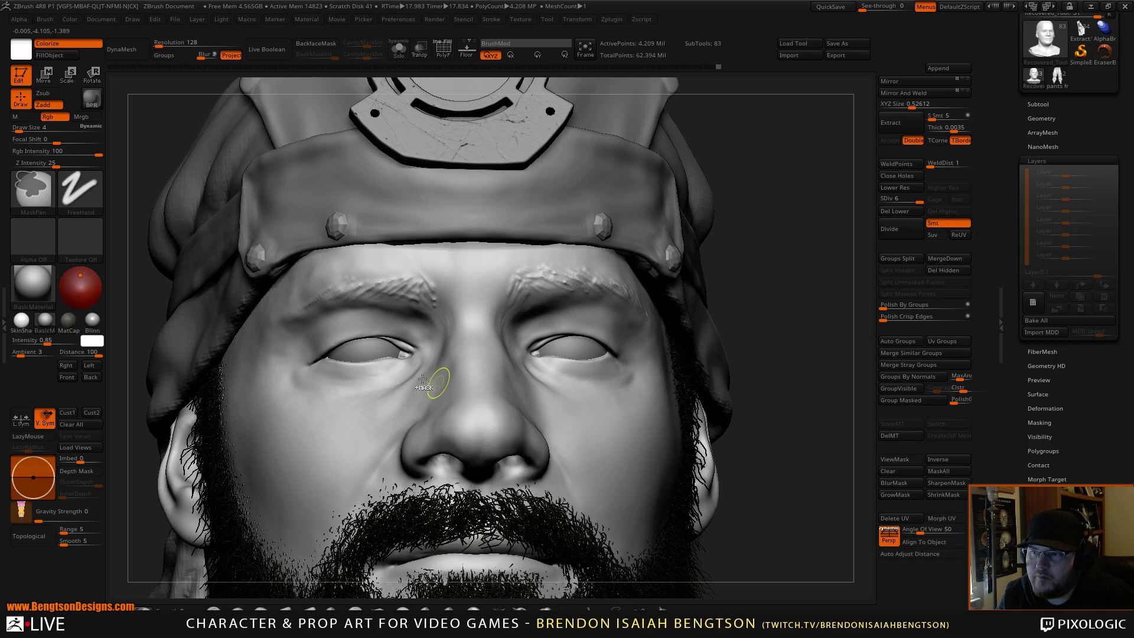
{"action": "key", "text": "ctrl+z"}
{"action": "key", "text": "ctrl+z"}
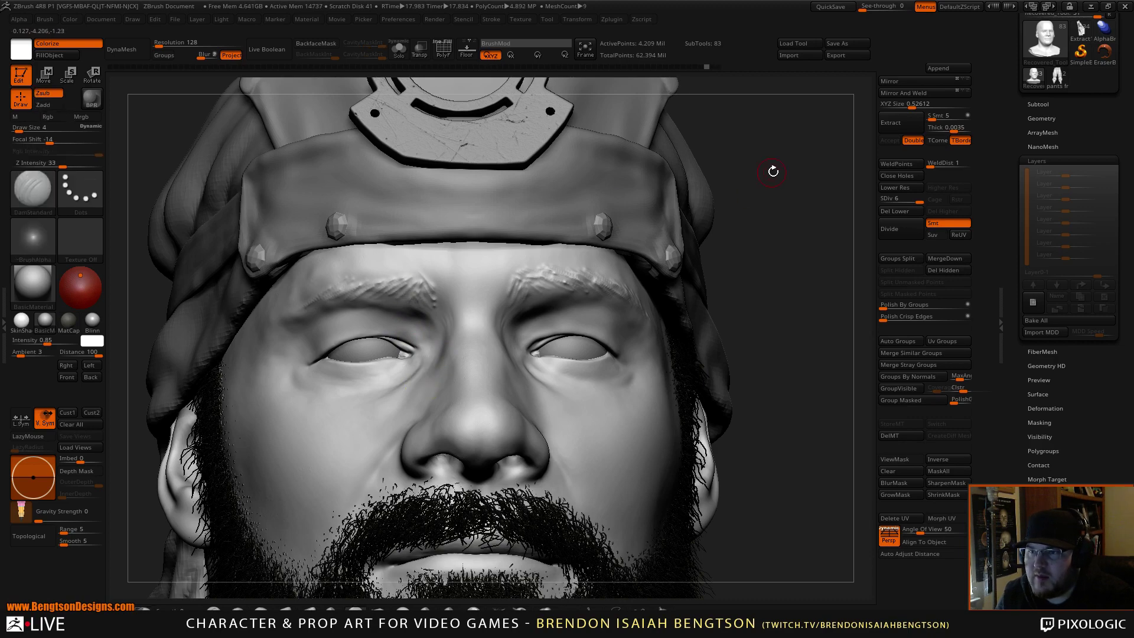
Step: Carve more short hair strokes over the middle and outer tail of the right brow
{"action": "left_click_drag", "start_coordinate": [773, 171], "coordinate": [661, 185]}
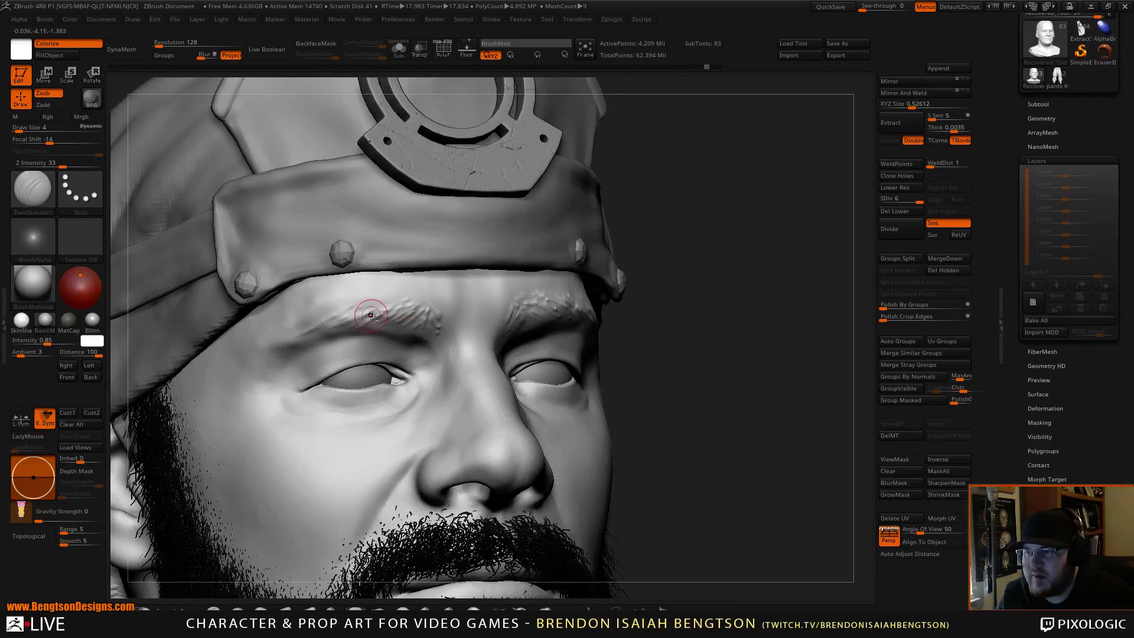
{"action": "left_click_drag", "start_coordinate": [371, 315], "coordinate": [388, 302]}
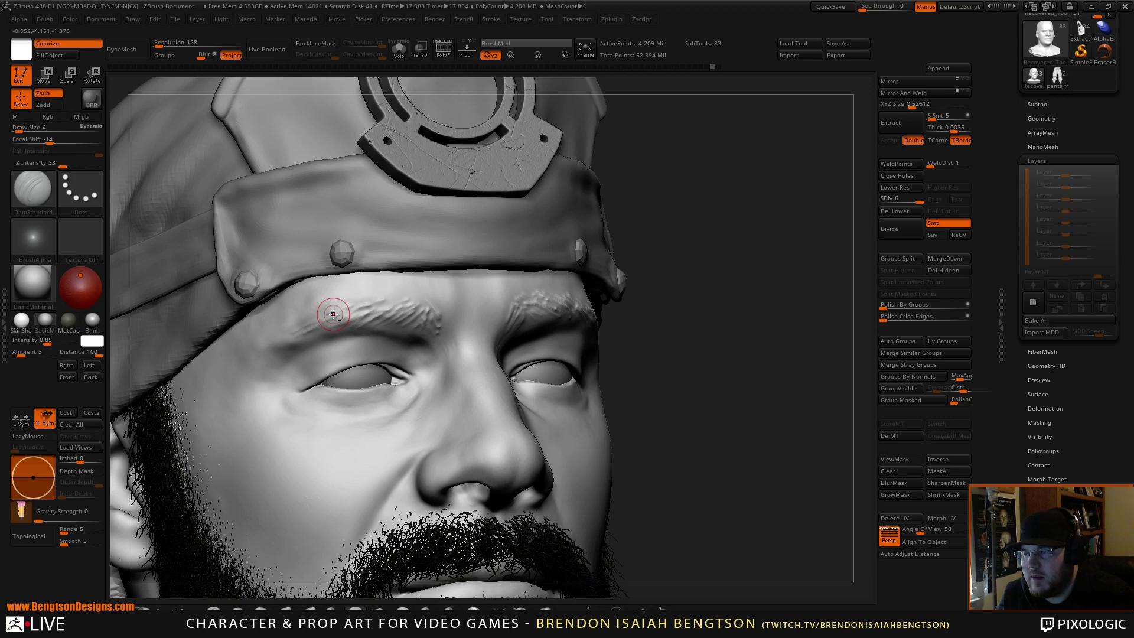
{"action": "left_click_drag", "start_coordinate": [290, 336], "coordinate": [344, 311]}
{"action": "left_click_drag", "start_coordinate": [337, 322], "coordinate": [361, 314]}
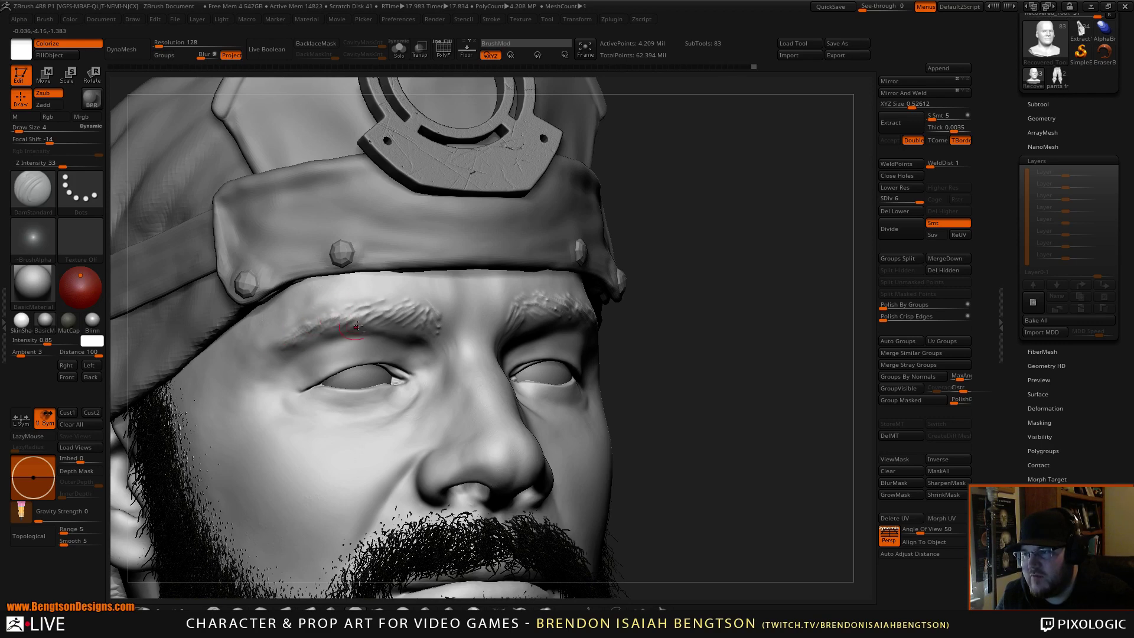
Step: Examine the face, the front chest armour and the full figure from the front and a three-quarter side angle
{"action": "left_click", "coordinate": [384, 324]}
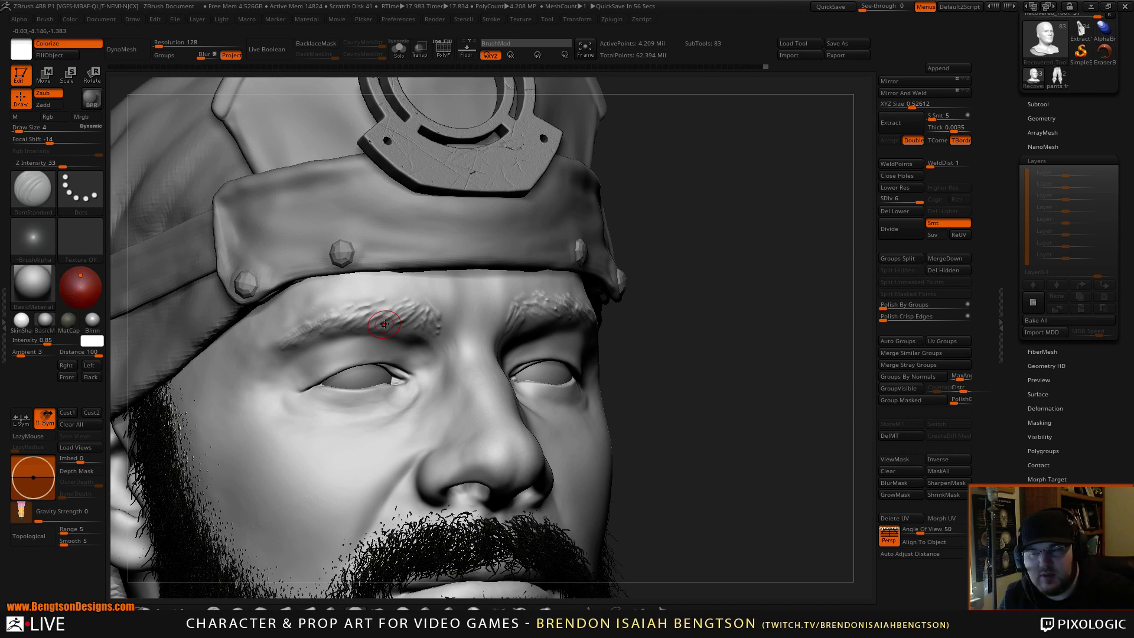
{"action": "mouse_move", "coordinate": [759, 375]}
{"action": "left_mouse_down", "text": "alt"}
{"action": "mouse_move", "coordinate": [726, 333]}
{"action": "mouse_move", "coordinate": [703, 355]}
{"action": "mouse_move", "coordinate": [699, 392]}
{"action": "mouse_move", "coordinate": [708, 179]}
{"action": "left_mouse_up", "text": "alt"}
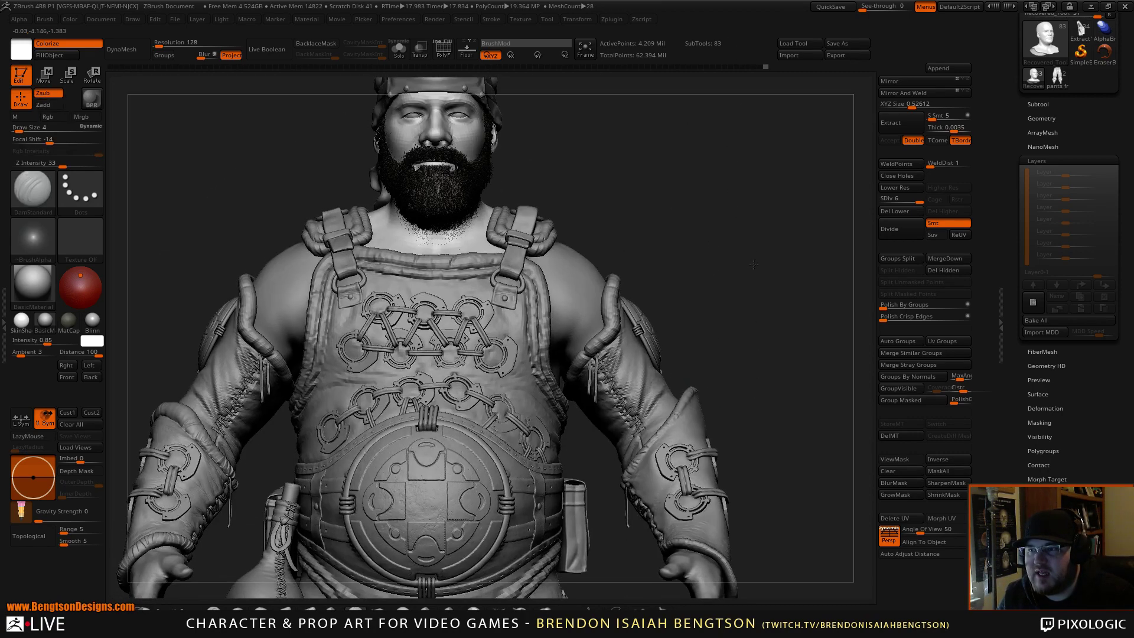
{"action": "left_click_drag", "start_coordinate": [754, 264], "coordinate": [744, 155], "text": "alt"}
{"action": "mouse_move", "coordinate": [680, 334]}
{"action": "left_mouse_down", "text": "alt"}
{"action": "mouse_move", "coordinate": [718, 417]}
{"action": "mouse_move", "coordinate": [682, 425]}
{"action": "left_mouse_up", "text": "alt"}
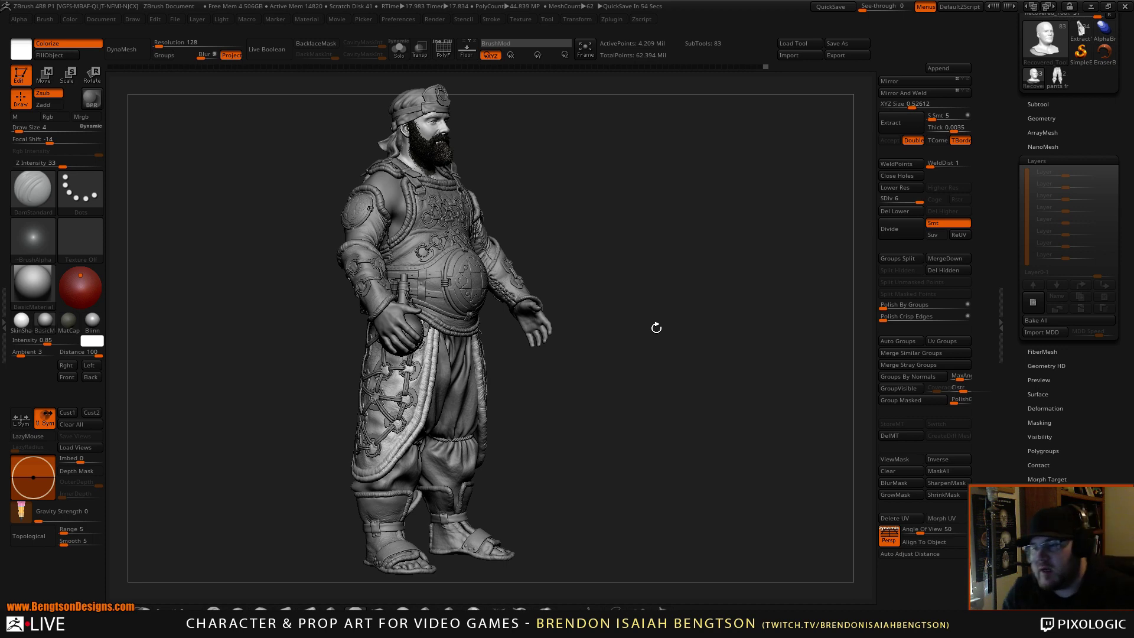
{"action": "left_click_drag", "start_coordinate": [682, 394], "coordinate": [723, 463]}
{"action": "left_click_drag", "start_coordinate": [711, 412], "coordinate": [753, 410]}
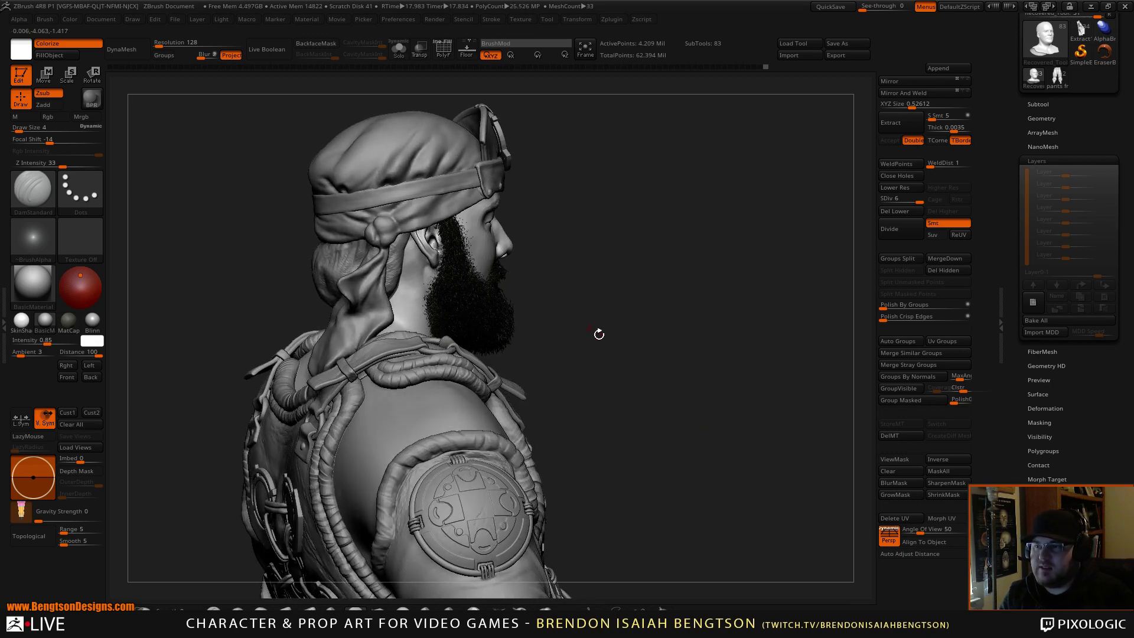
Step: Examine the character's back armour, belt pouches and rear trouser panels, continuing down to the sandals
{"action": "left_click_drag", "start_coordinate": [597, 331], "coordinate": [658, 179], "text": "alt"}
{"action": "left_click_drag", "start_coordinate": [683, 215], "coordinate": [723, 224]}
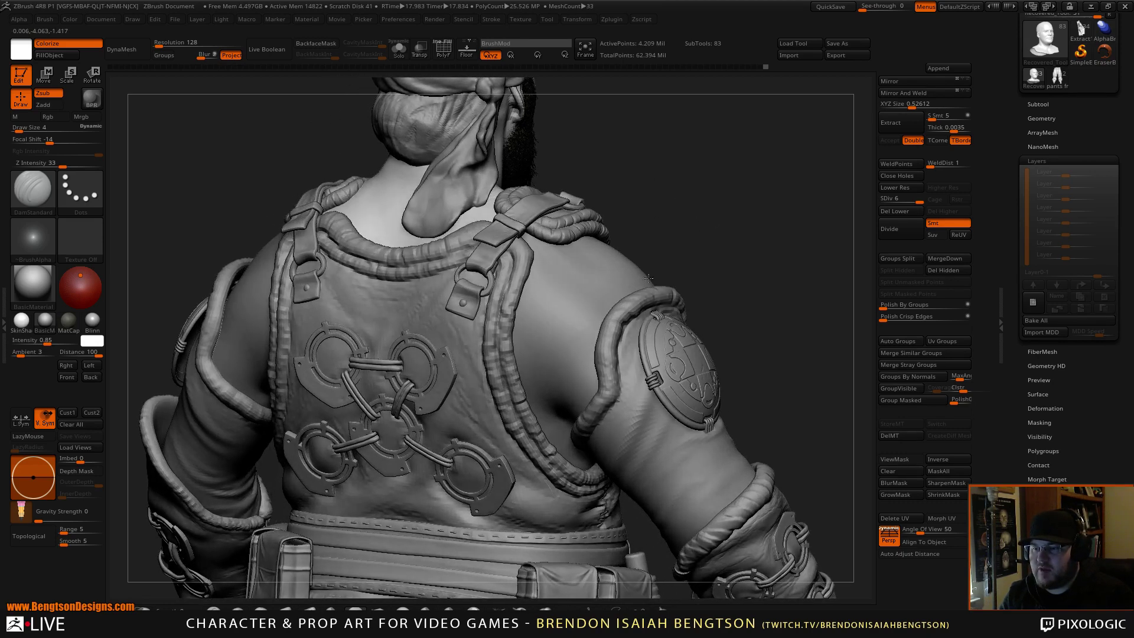
{"action": "left_click_drag", "start_coordinate": [781, 319], "coordinate": [840, 277], "text": "alt"}
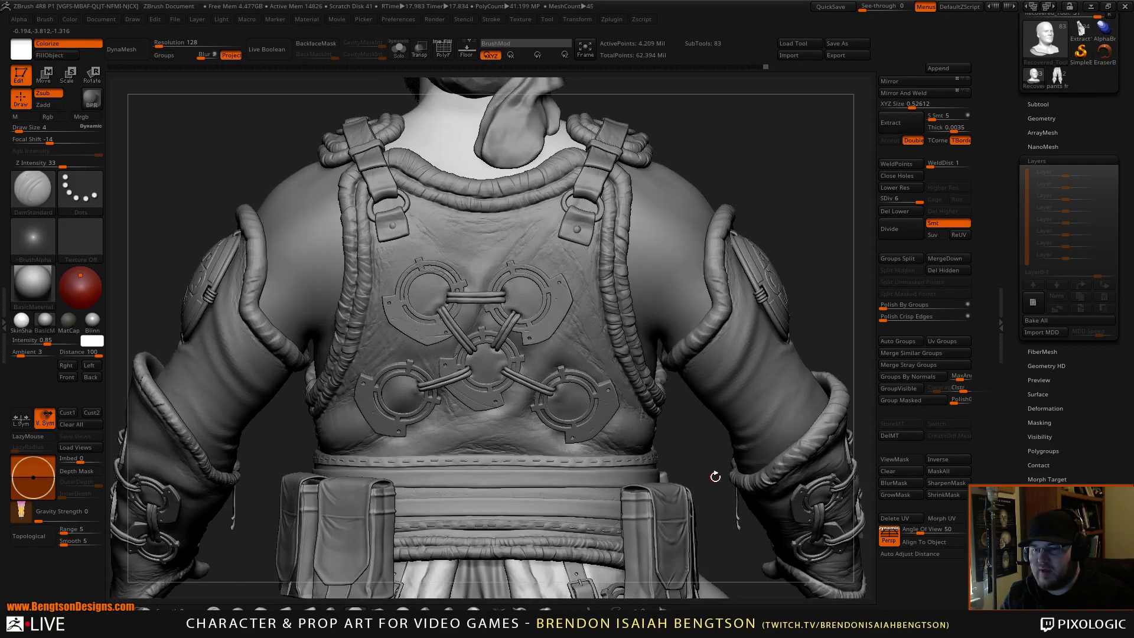
{"action": "left_click_drag", "start_coordinate": [716, 477], "coordinate": [662, 147], "text": "alt"}
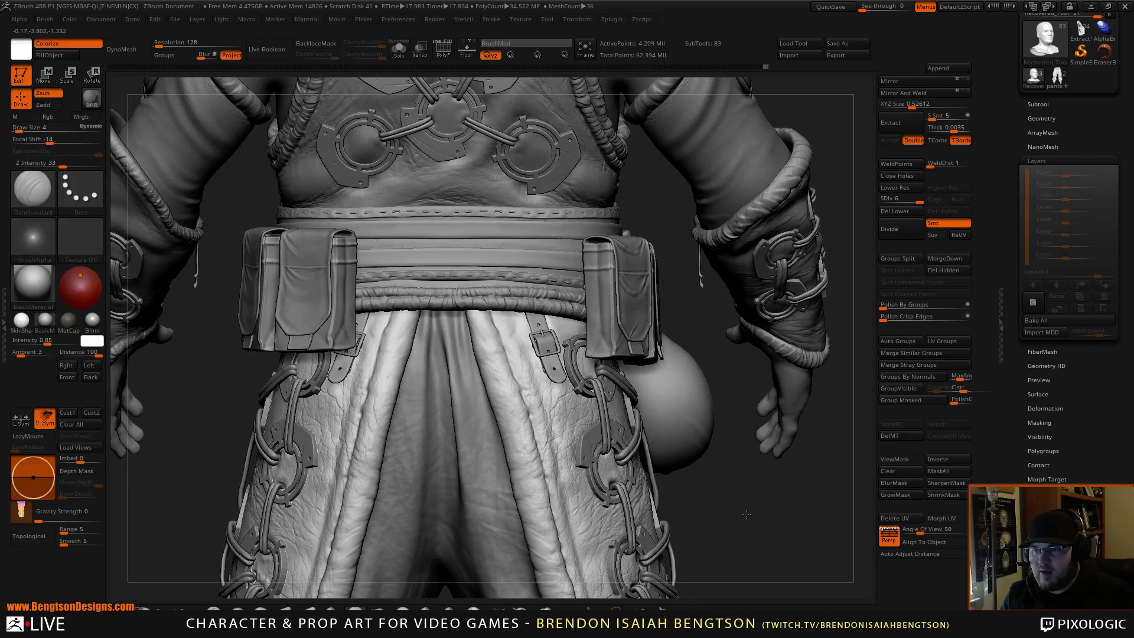
{"action": "mouse_move", "coordinate": [747, 515]}
{"action": "left_mouse_down"}
{"action": "mouse_move", "coordinate": [725, 512]}
{"action": "mouse_move", "coordinate": [748, 501]}
{"action": "left_mouse_up"}
{"action": "left_click_drag", "start_coordinate": [736, 538], "coordinate": [716, 320], "text": "alt"}
{"action": "left_click_drag", "start_coordinate": [755, 405], "coordinate": [759, 210]}
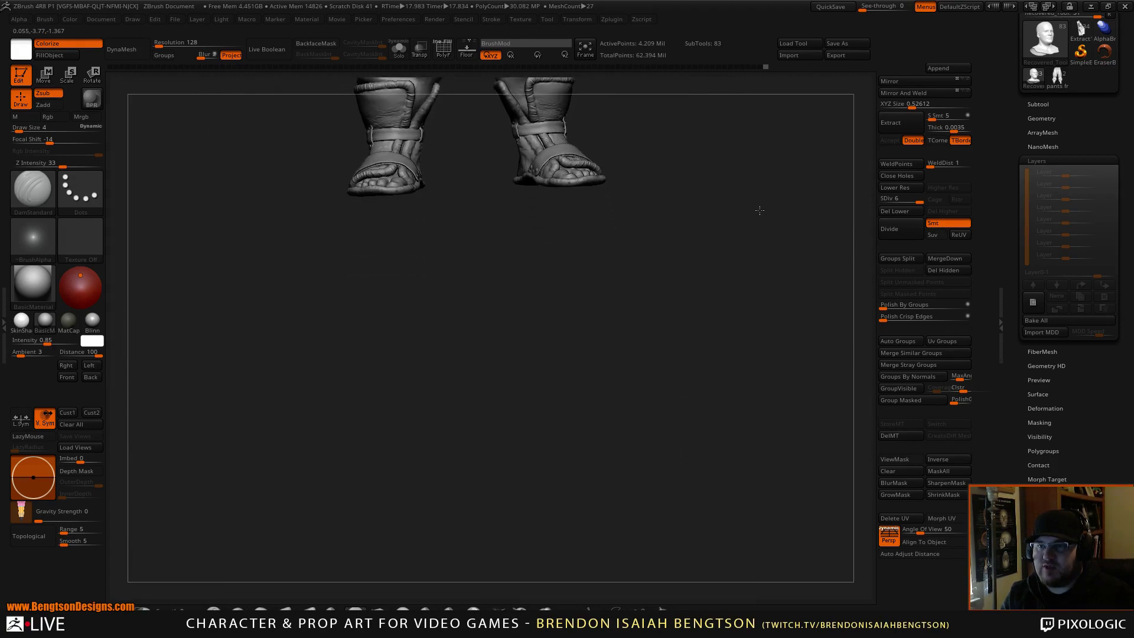
Step: Frame the whole character and review the full figure and bearded head from front and three-quarter angles
{"action": "key", "text": "shift"}
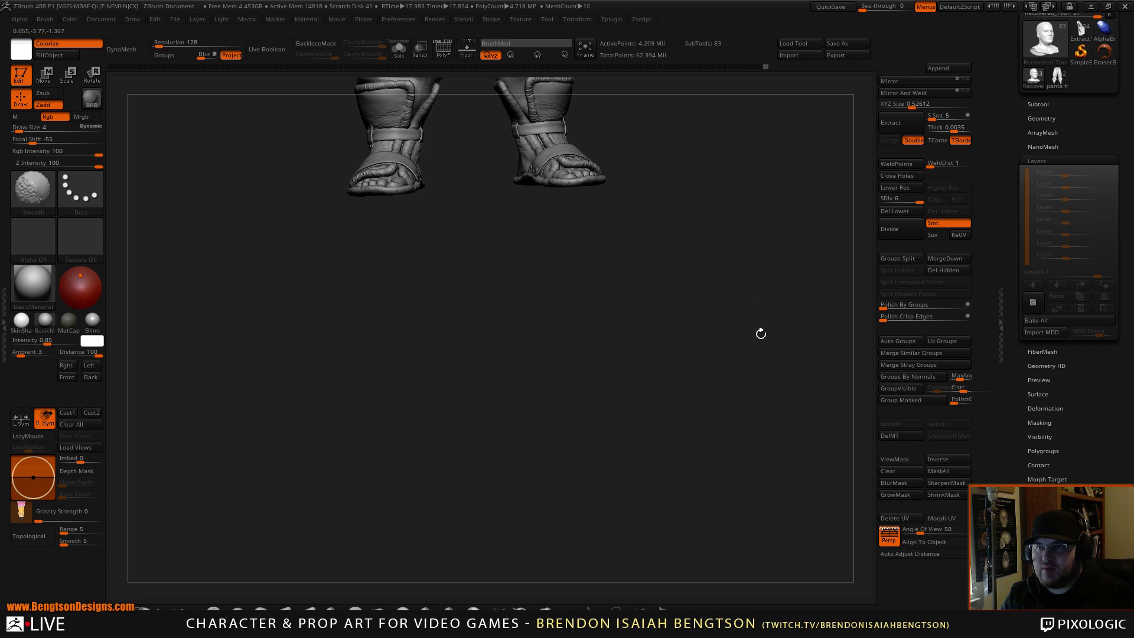
{"action": "key", "text": "f"}
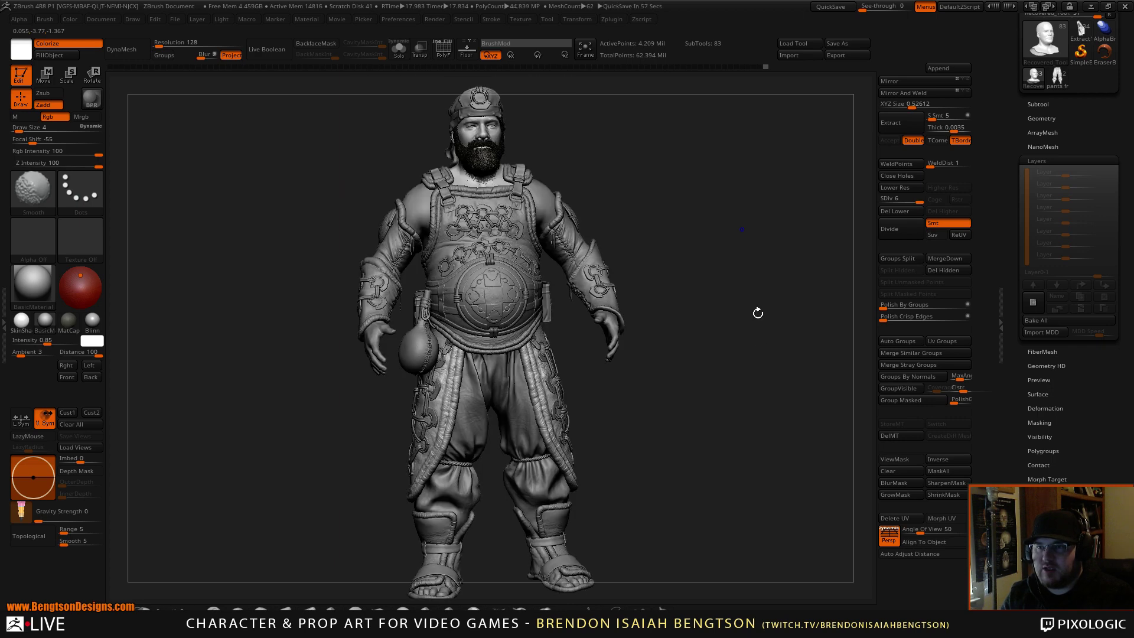
{"action": "key", "text": "f"}
{"action": "left_click_drag", "start_coordinate": [739, 338], "coordinate": [776, 303]}
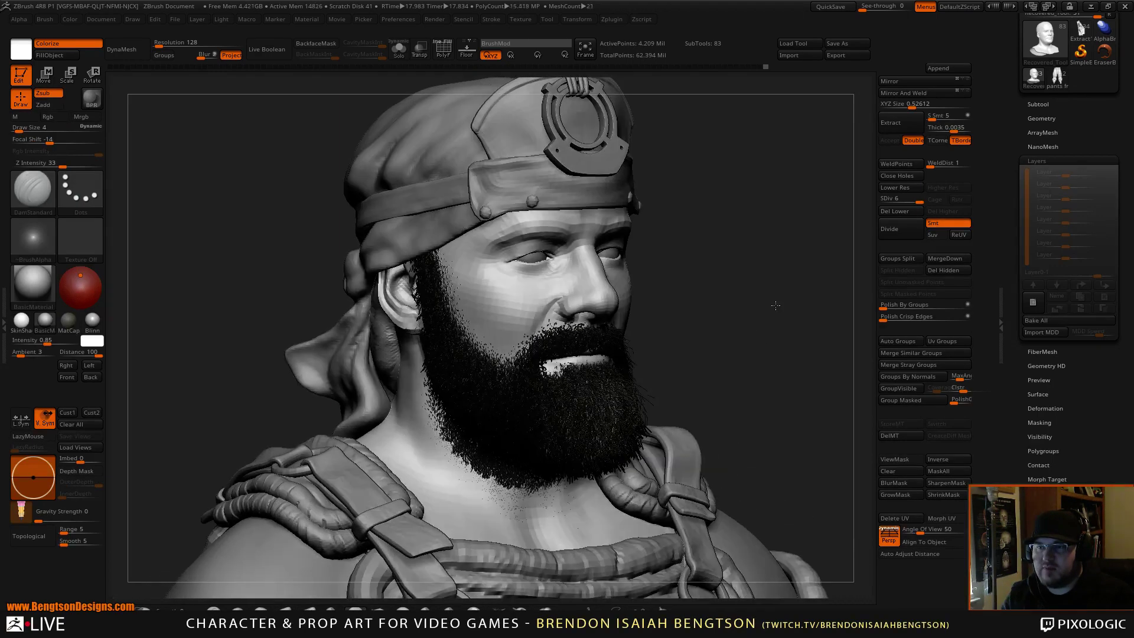
{"action": "key", "text": "shift"}
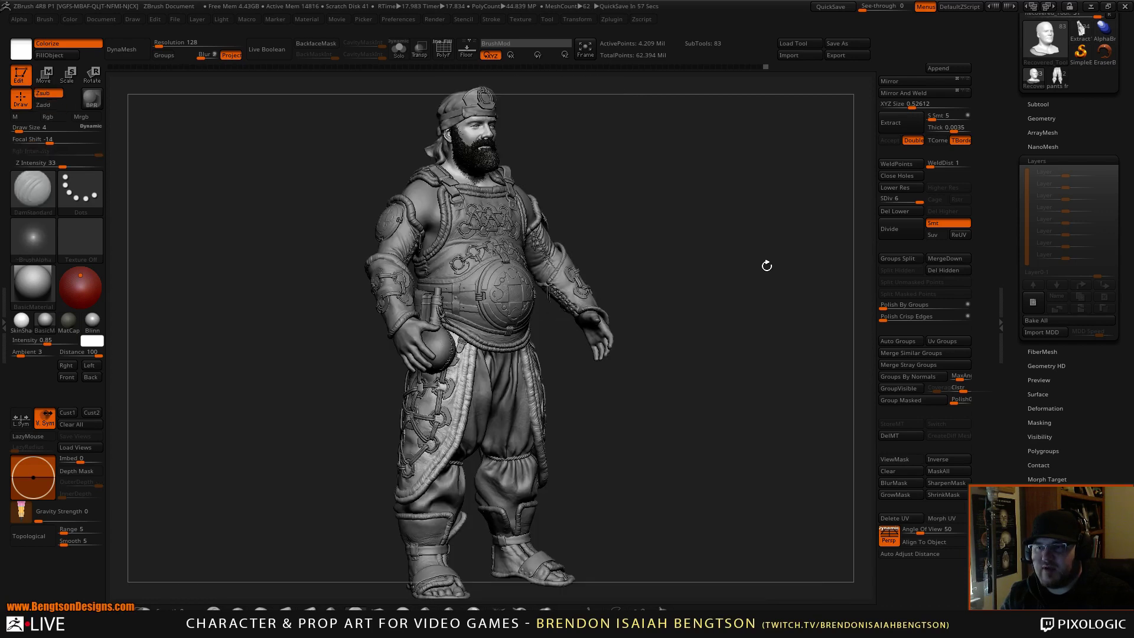
{"action": "mouse_move", "coordinate": [782, 346]}
{"action": "left_mouse_down"}
{"action": "mouse_move", "coordinate": [756, 352]}
{"action": "mouse_move", "coordinate": [754, 374]}
{"action": "mouse_move", "coordinate": [758, 340]}
{"action": "left_mouse_up"}
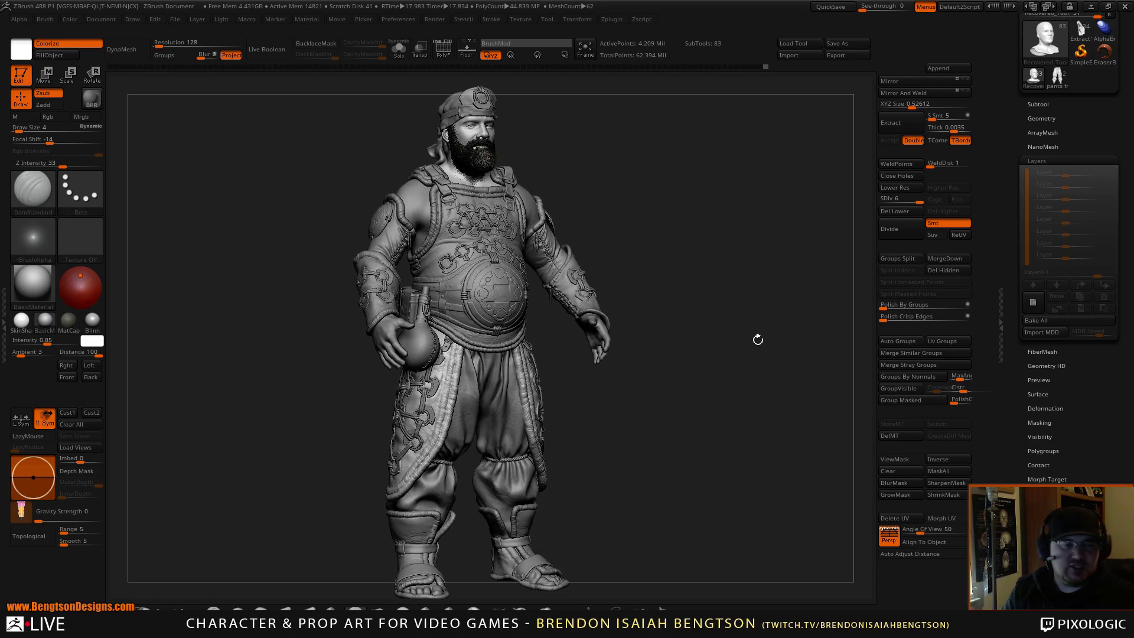